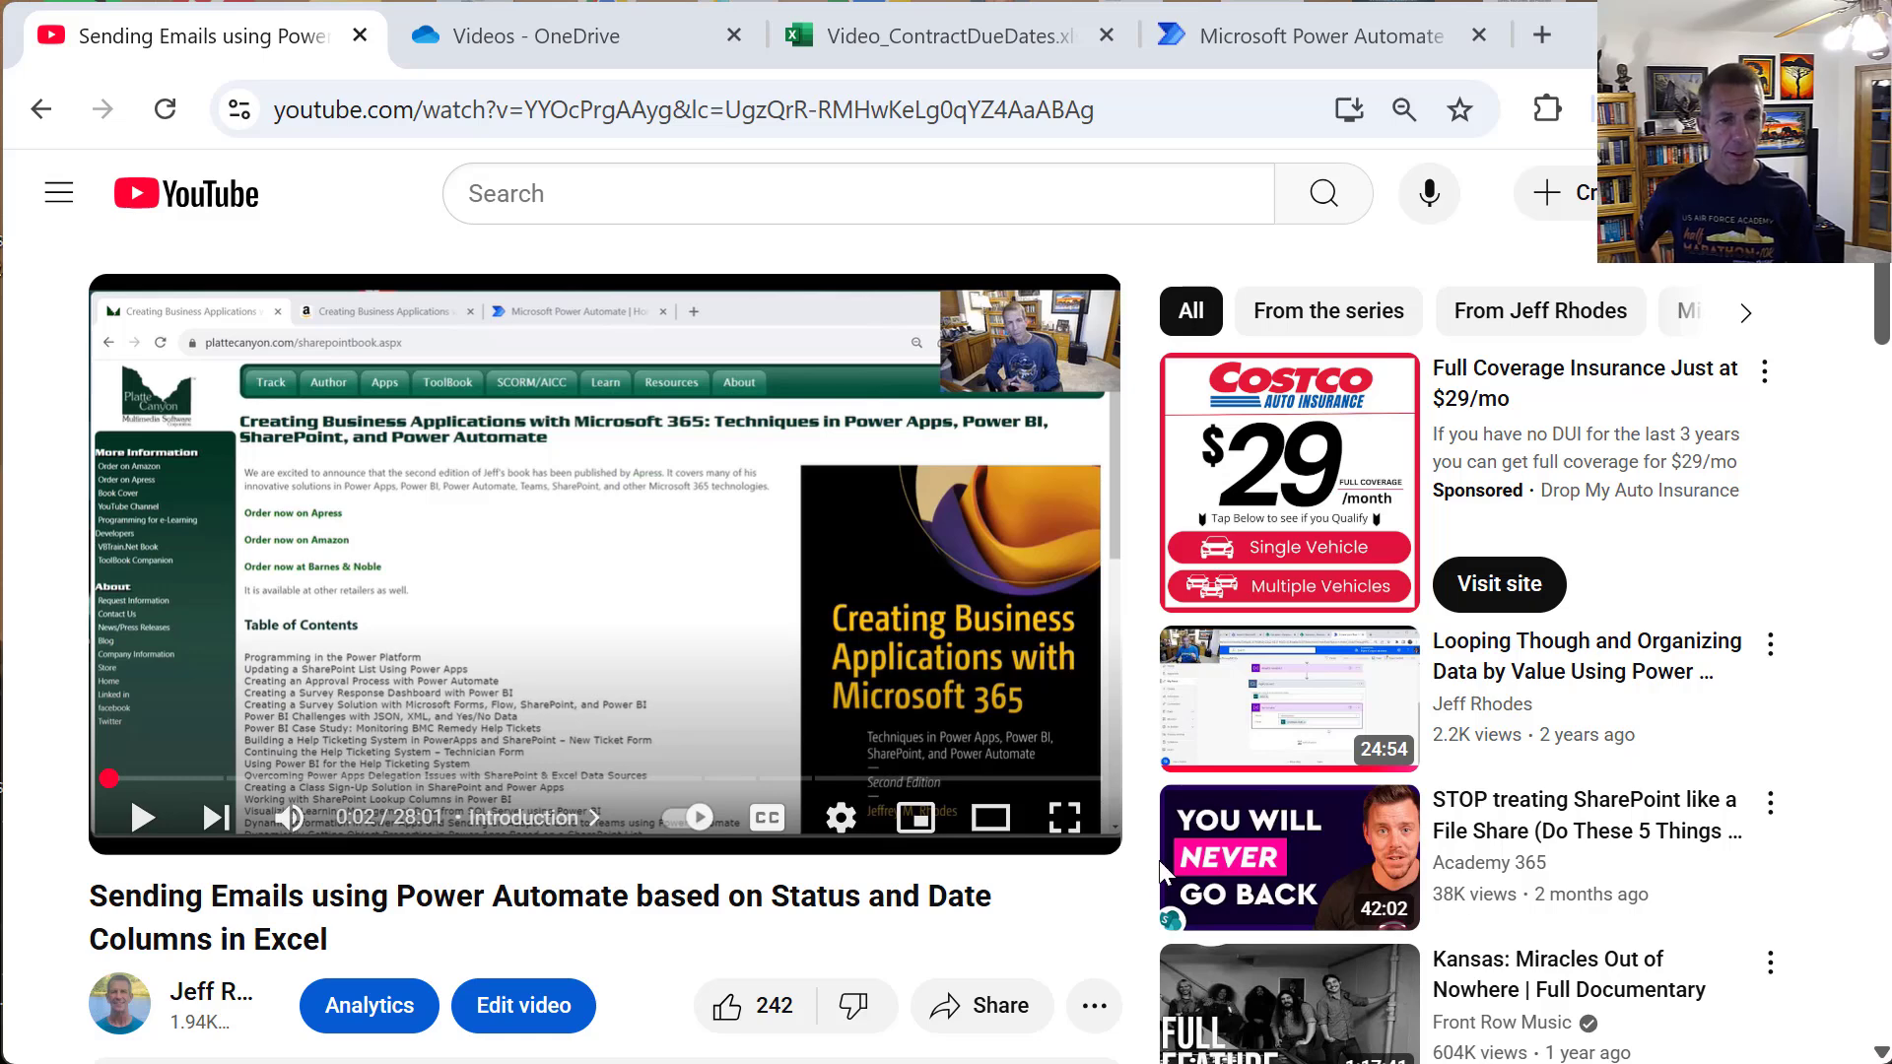
Step: Read the highlighted comment under the video, check the OneDrive Videos folder, and switch to the Video_ContractDueDates workbook
left_click_drag(1882, 320, 1883, 452)
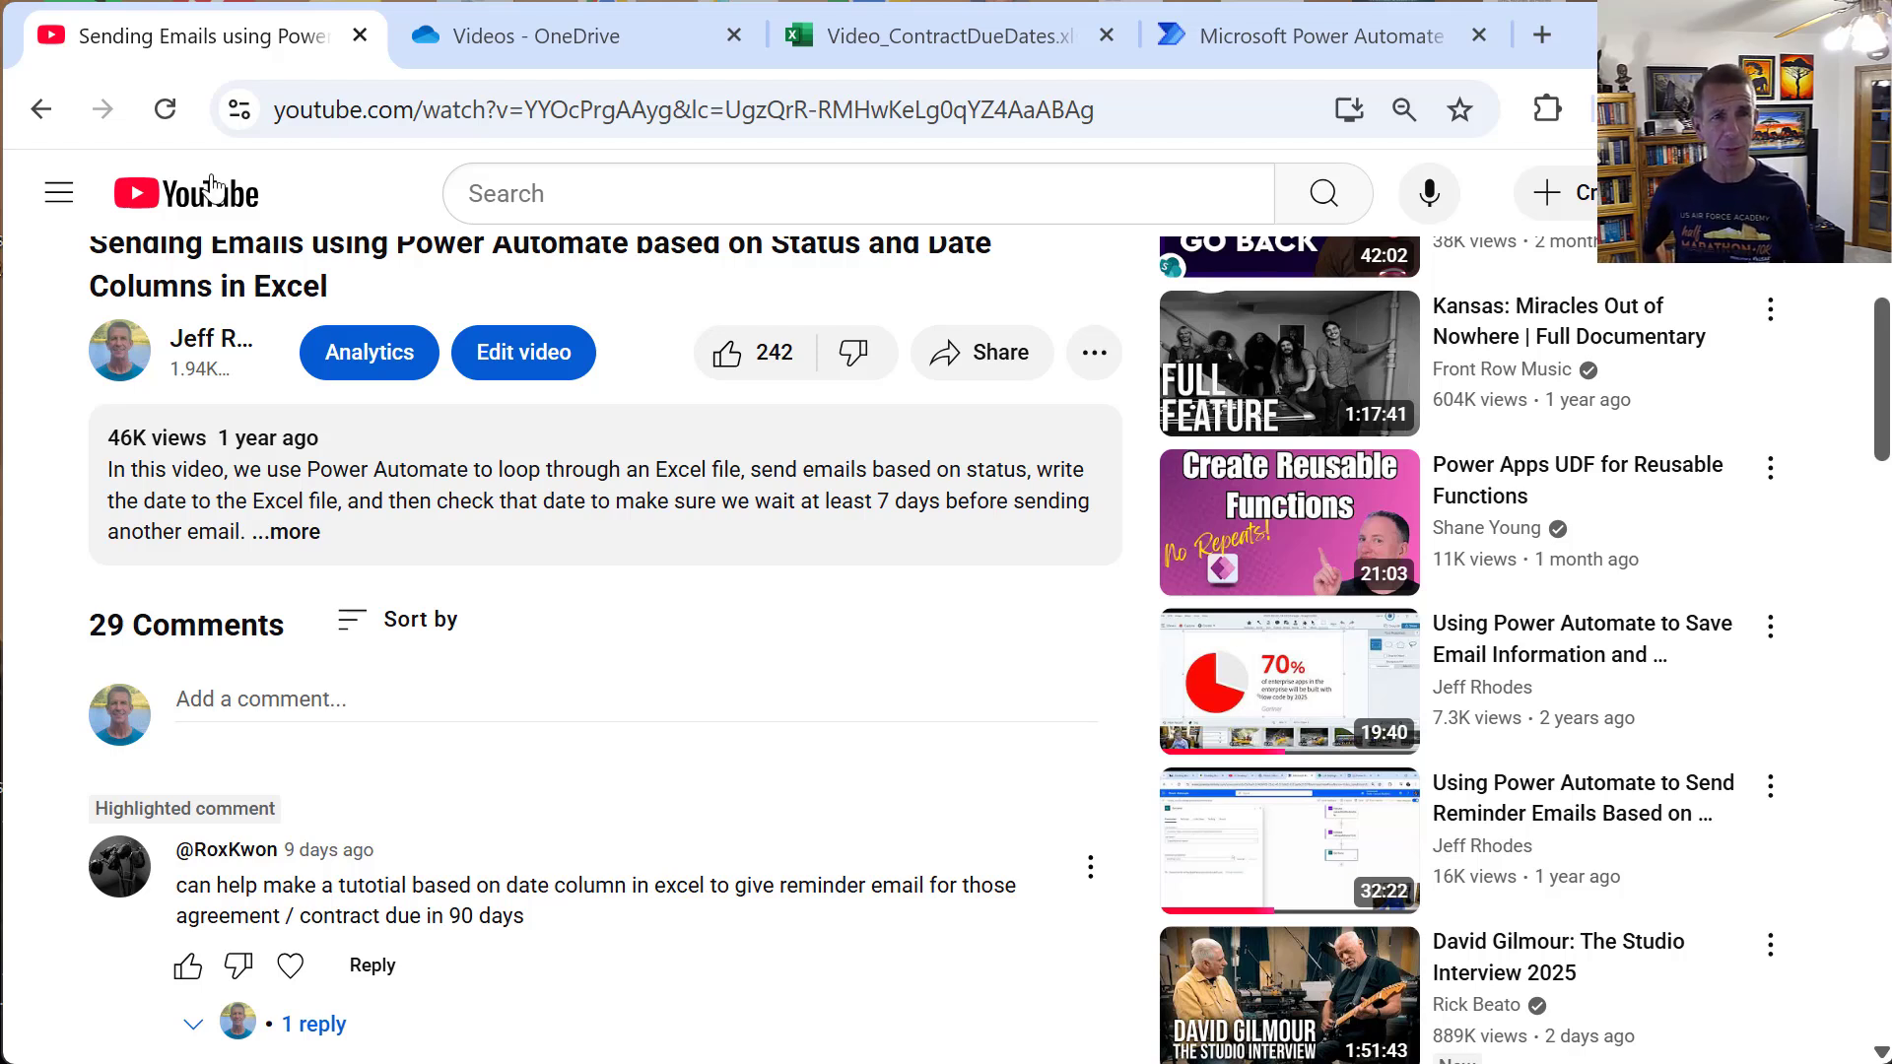
left_click(518, 27)
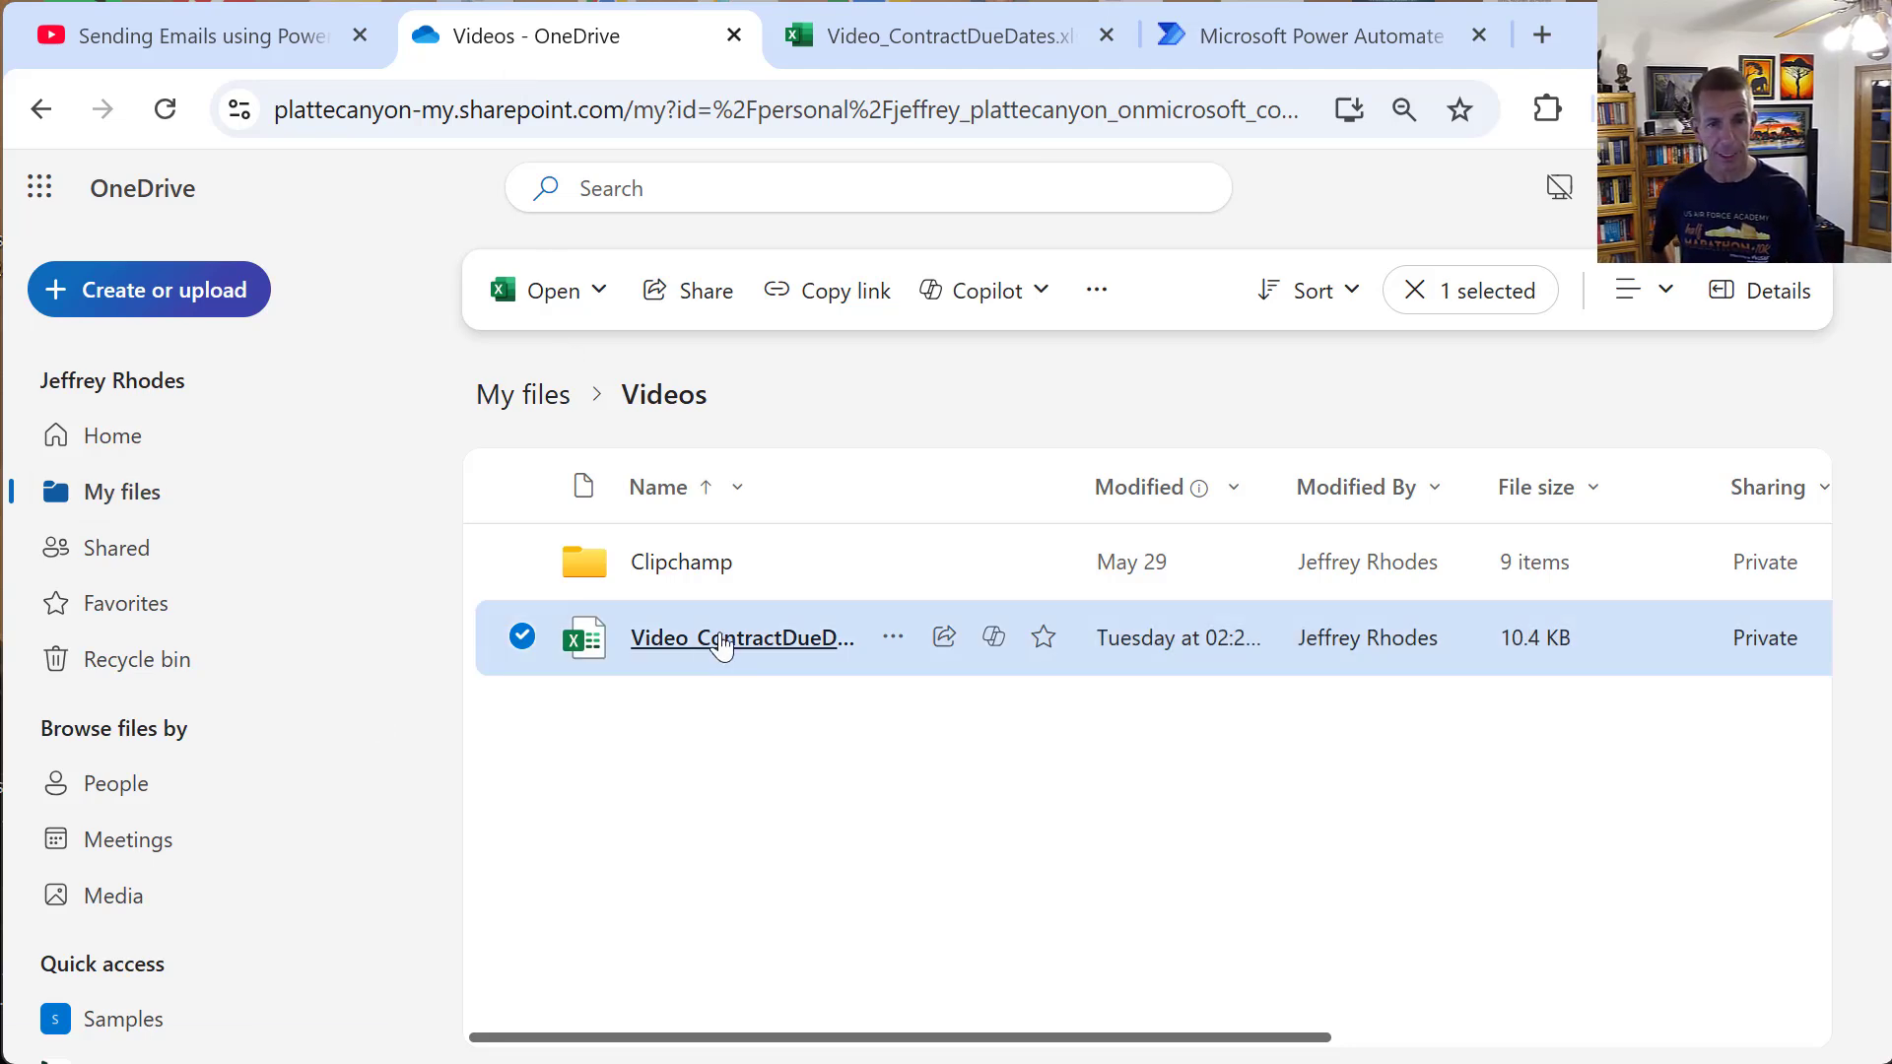
mouse_move(720, 649)
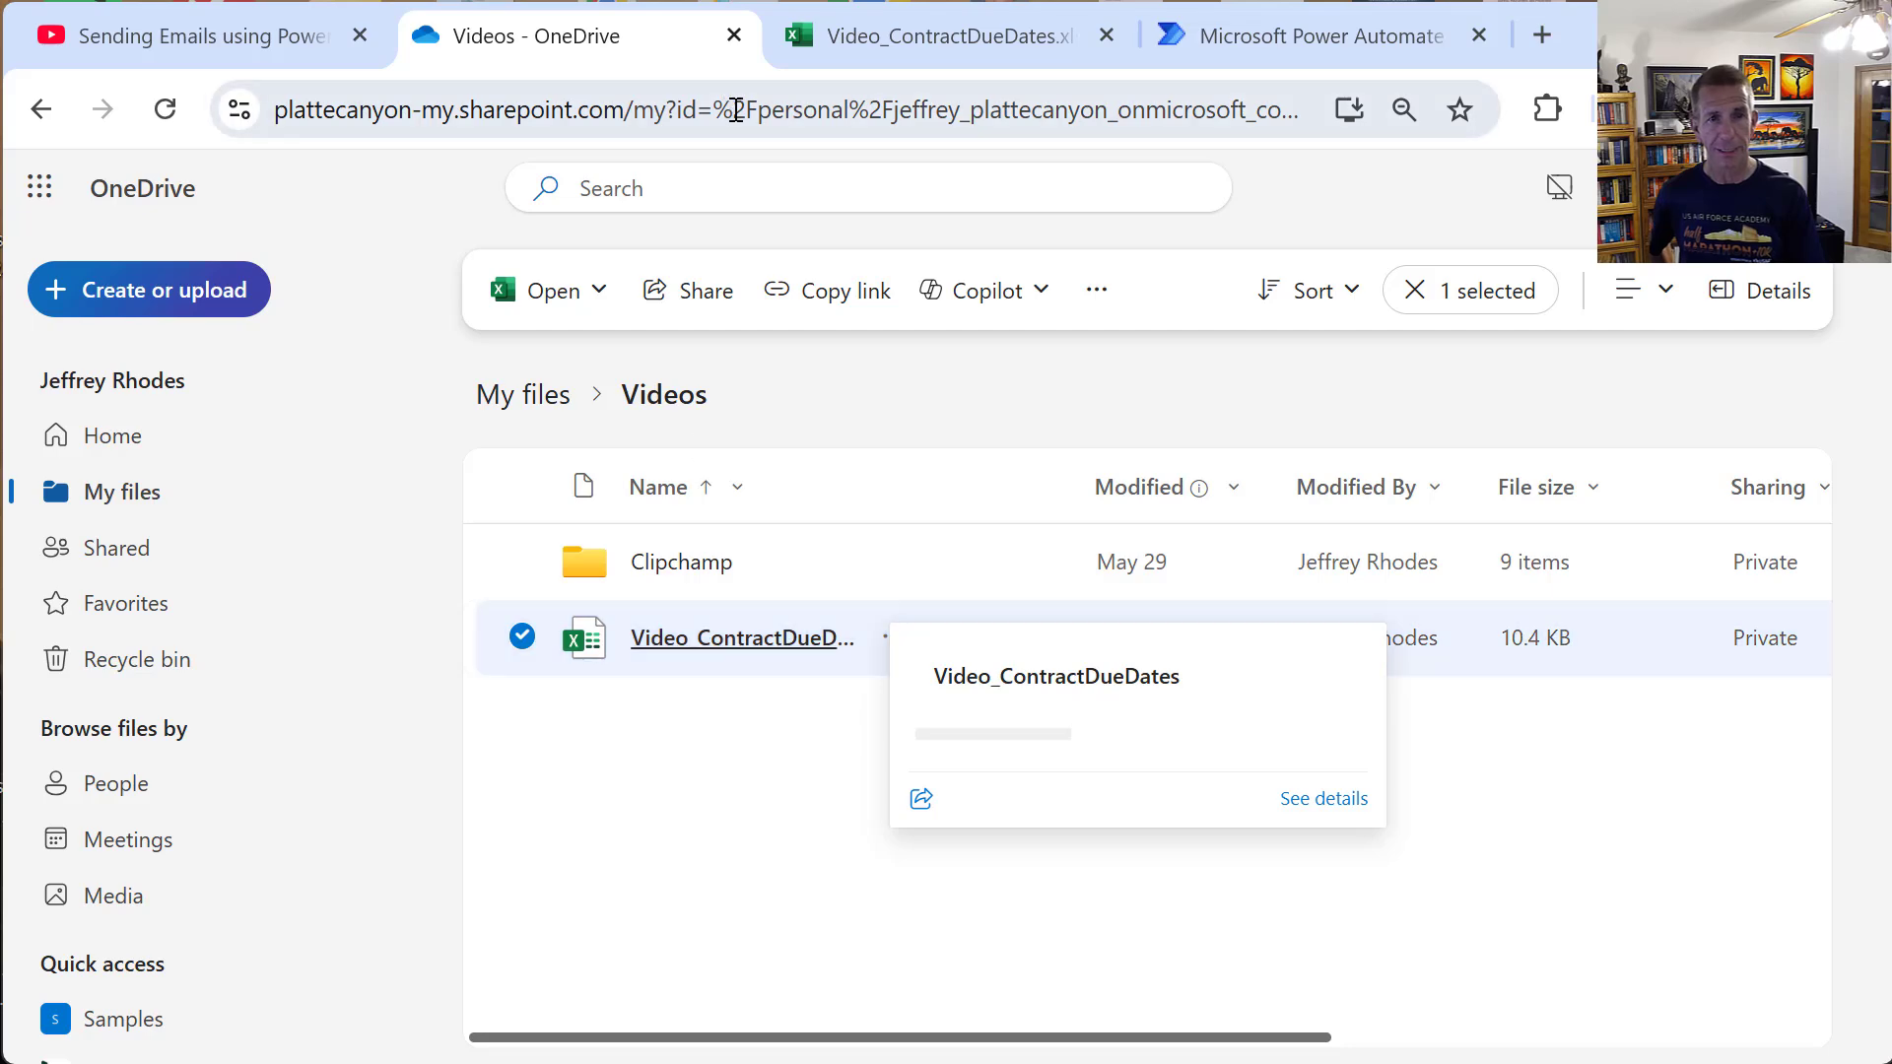
left_click(873, 43)
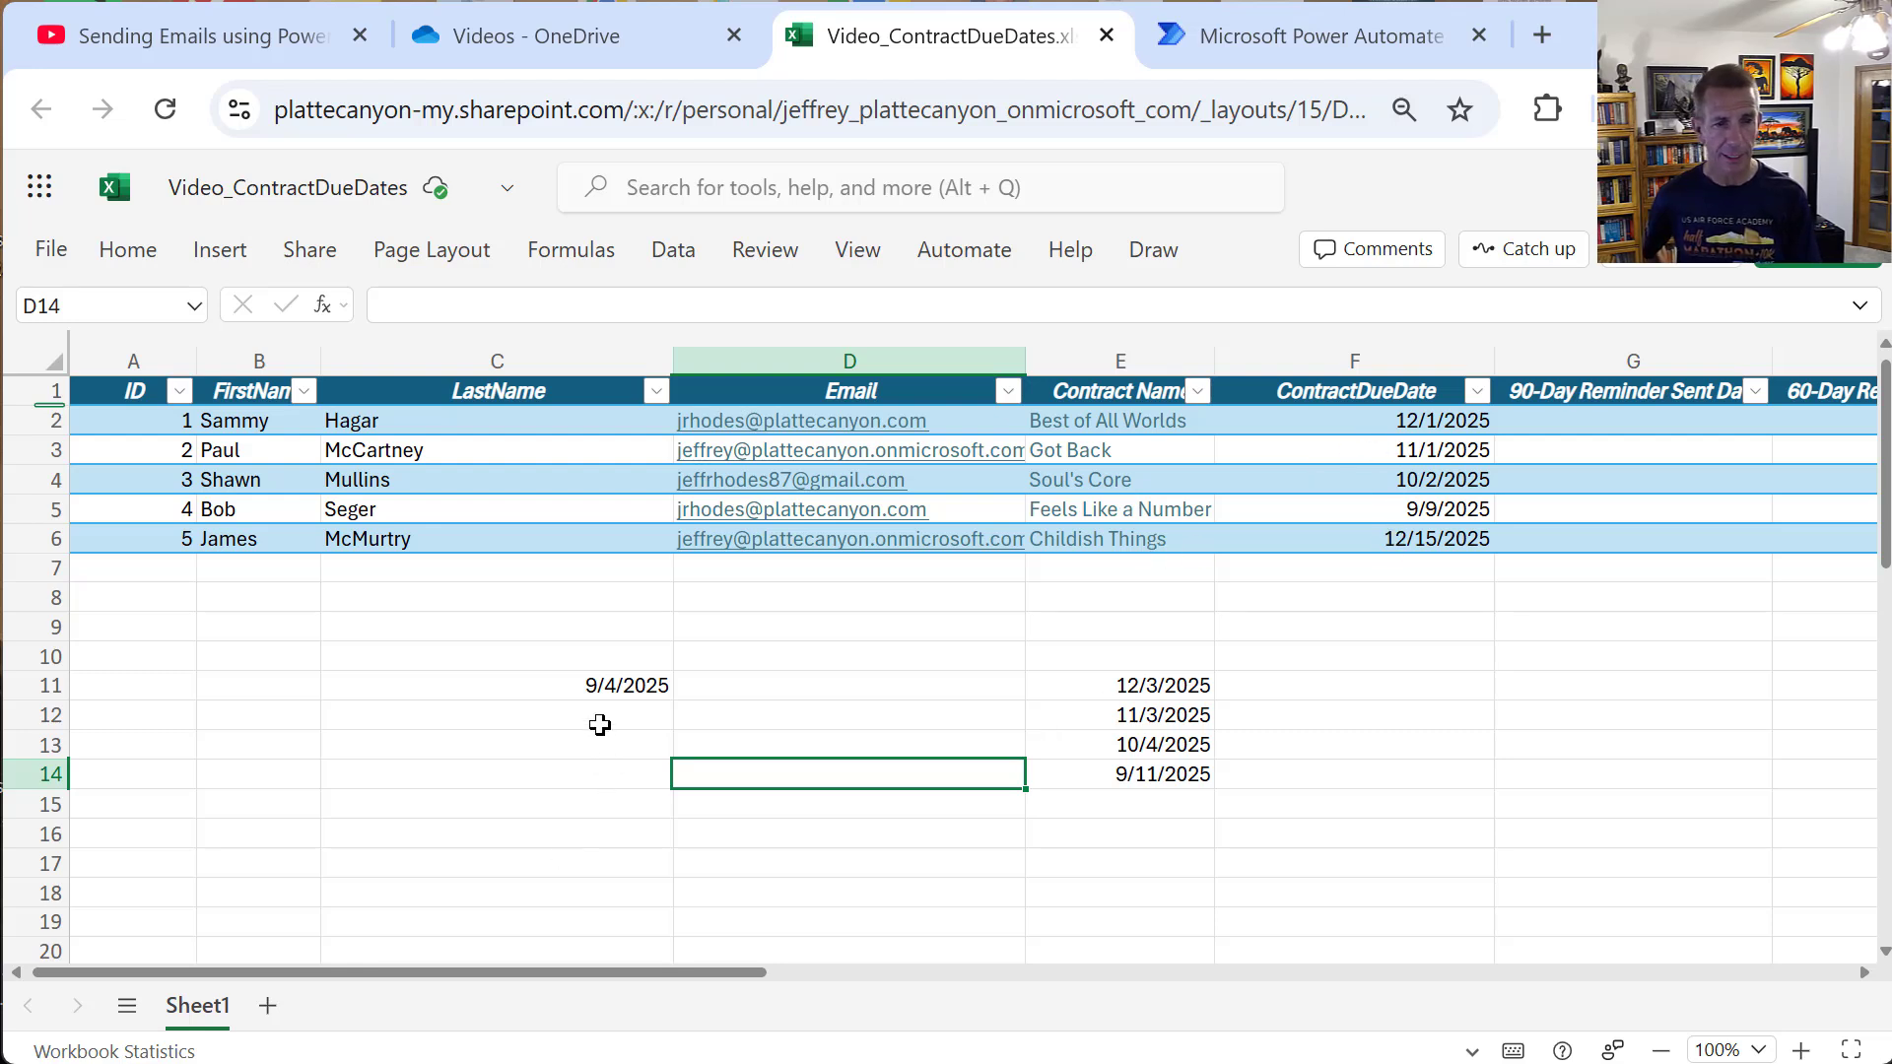
Step: Check the date formulas in C11 and E11, and open the ContractDueDate in F2 for editing
left_click(605, 692)
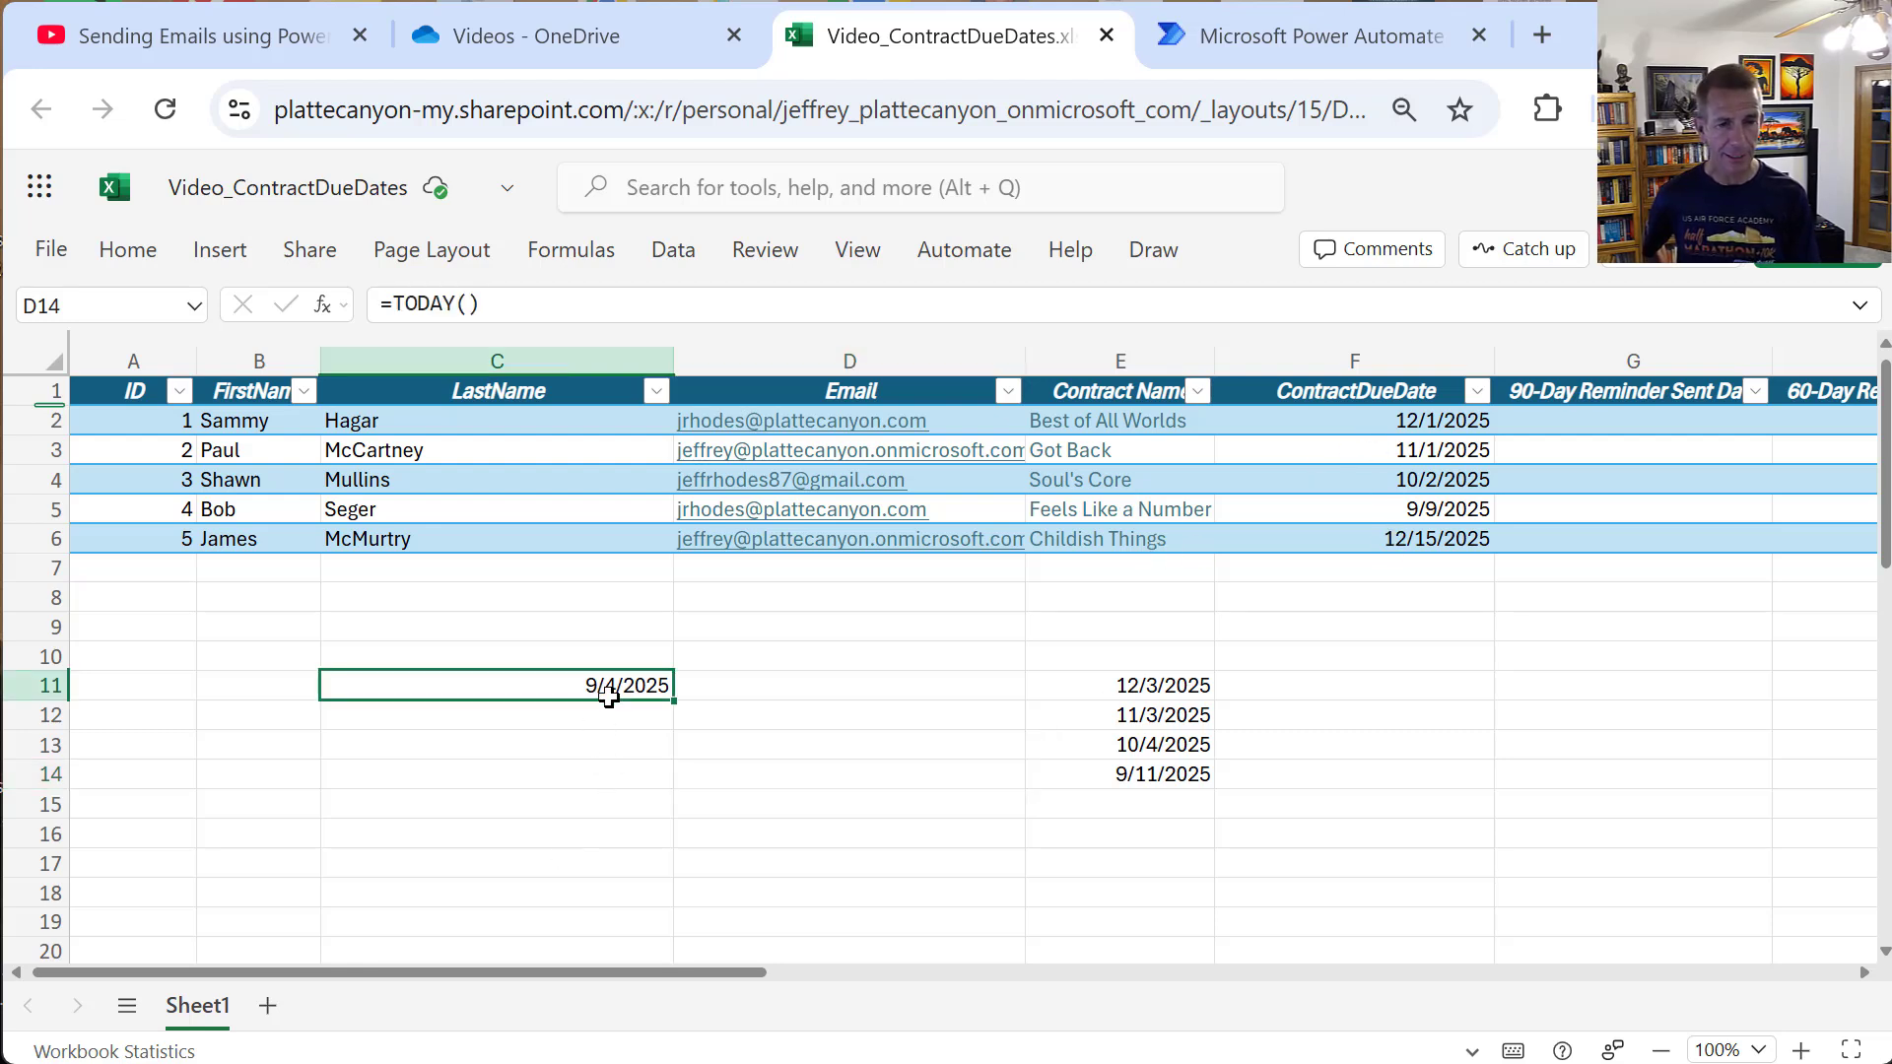
left_click(1110, 682)
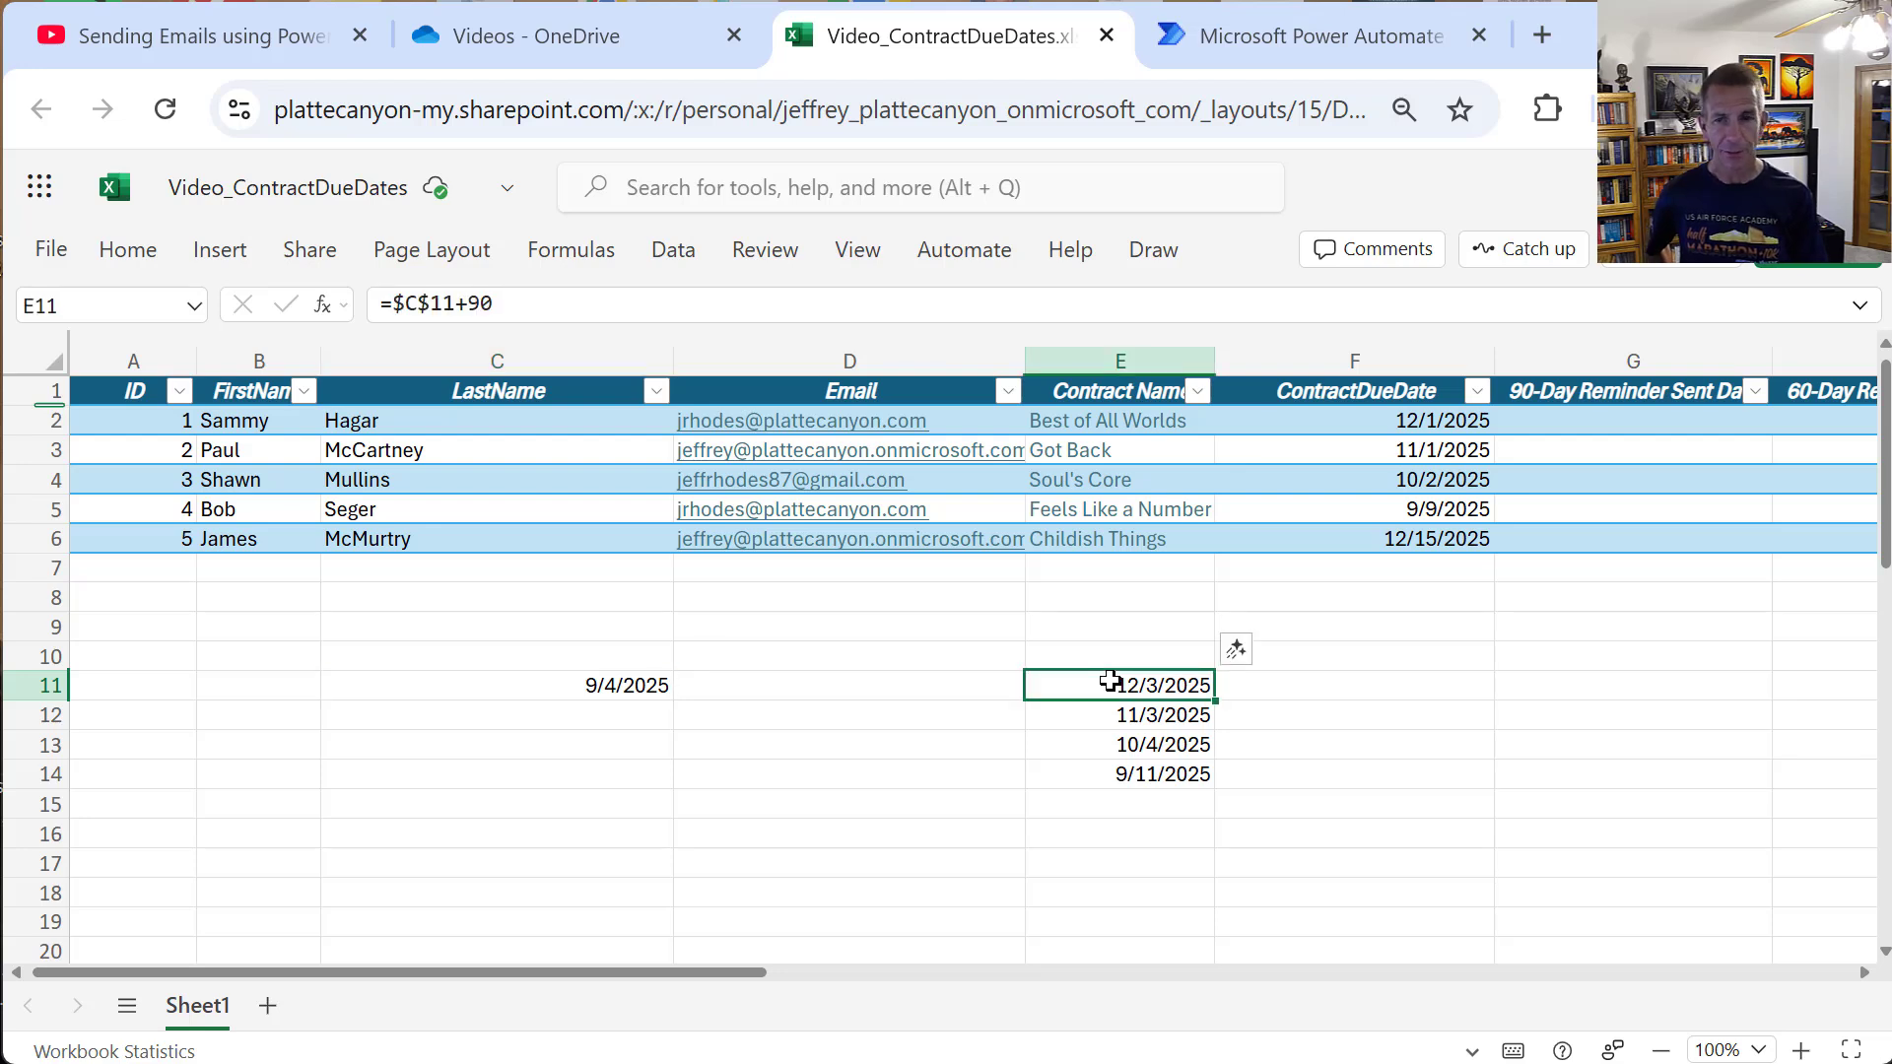
left_click(1442, 416)
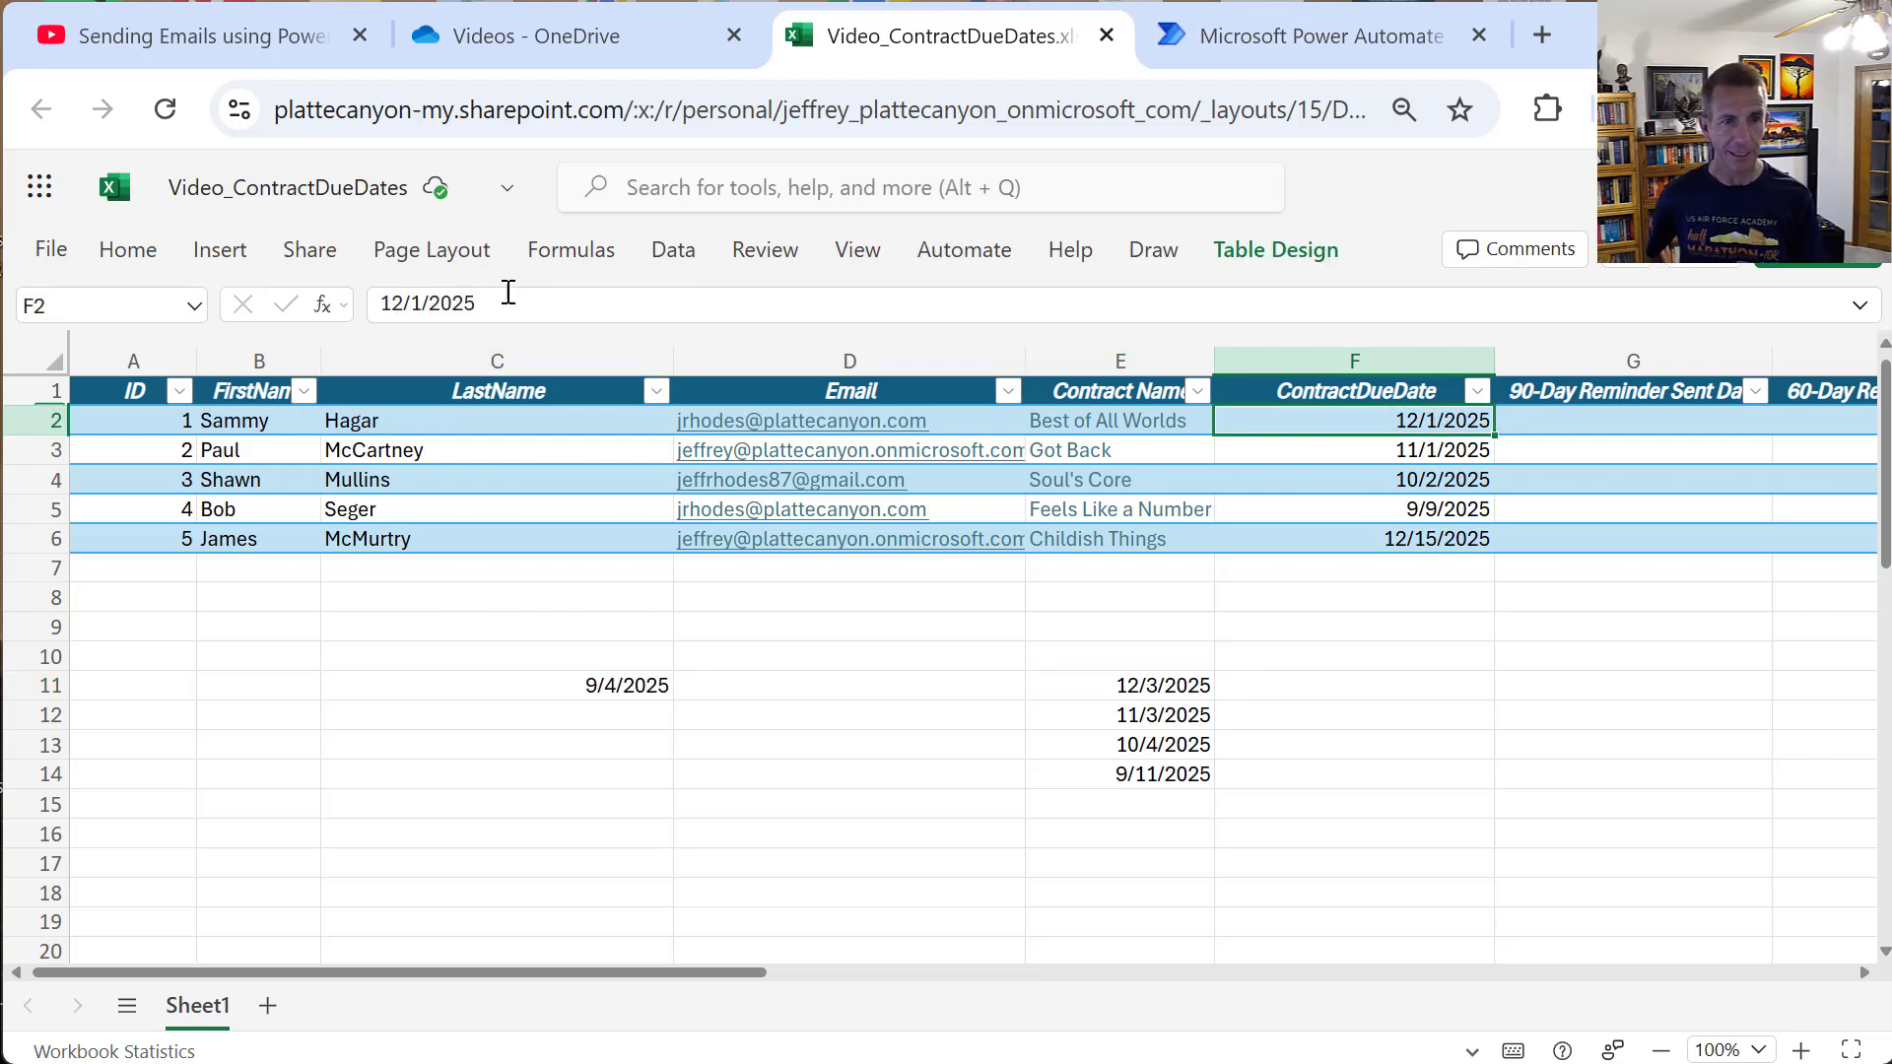
double_click(419, 304)
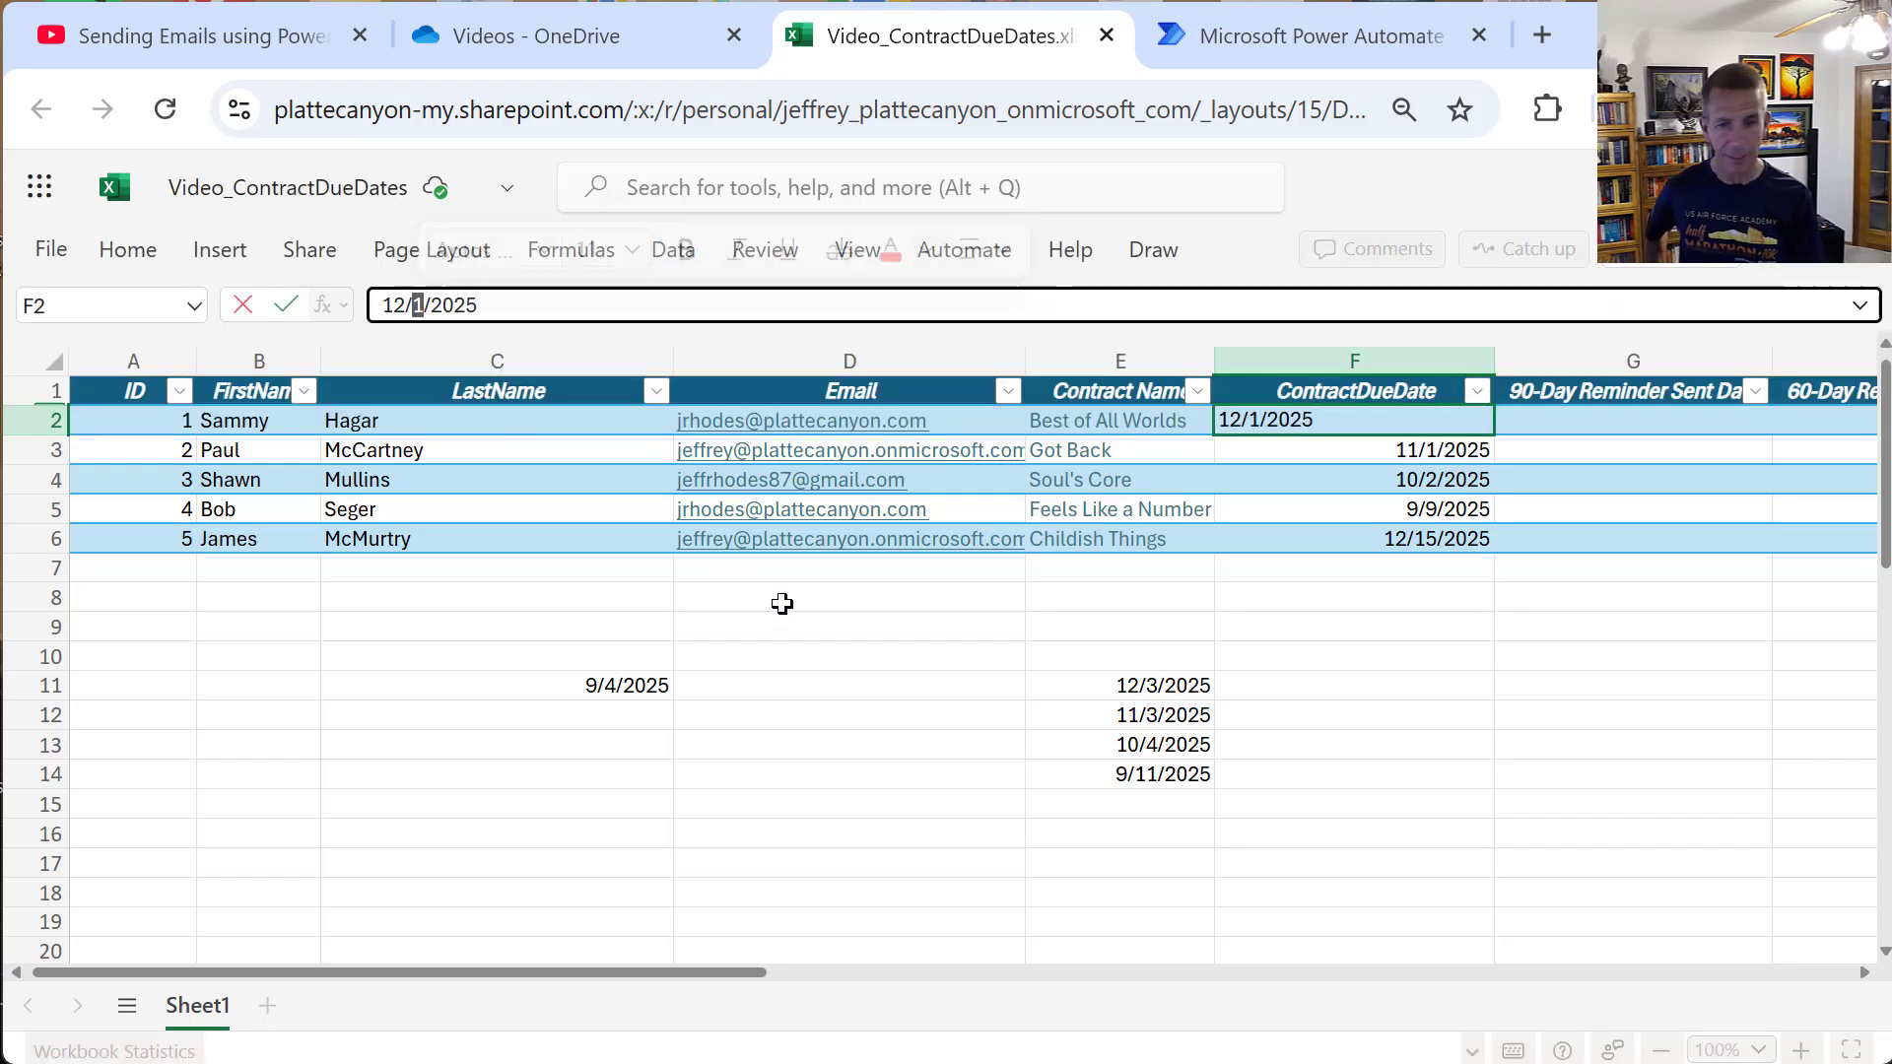
Step: Set the ContractDueDate of the Got Back contract to 11/3/2025
left_click(1376, 440)
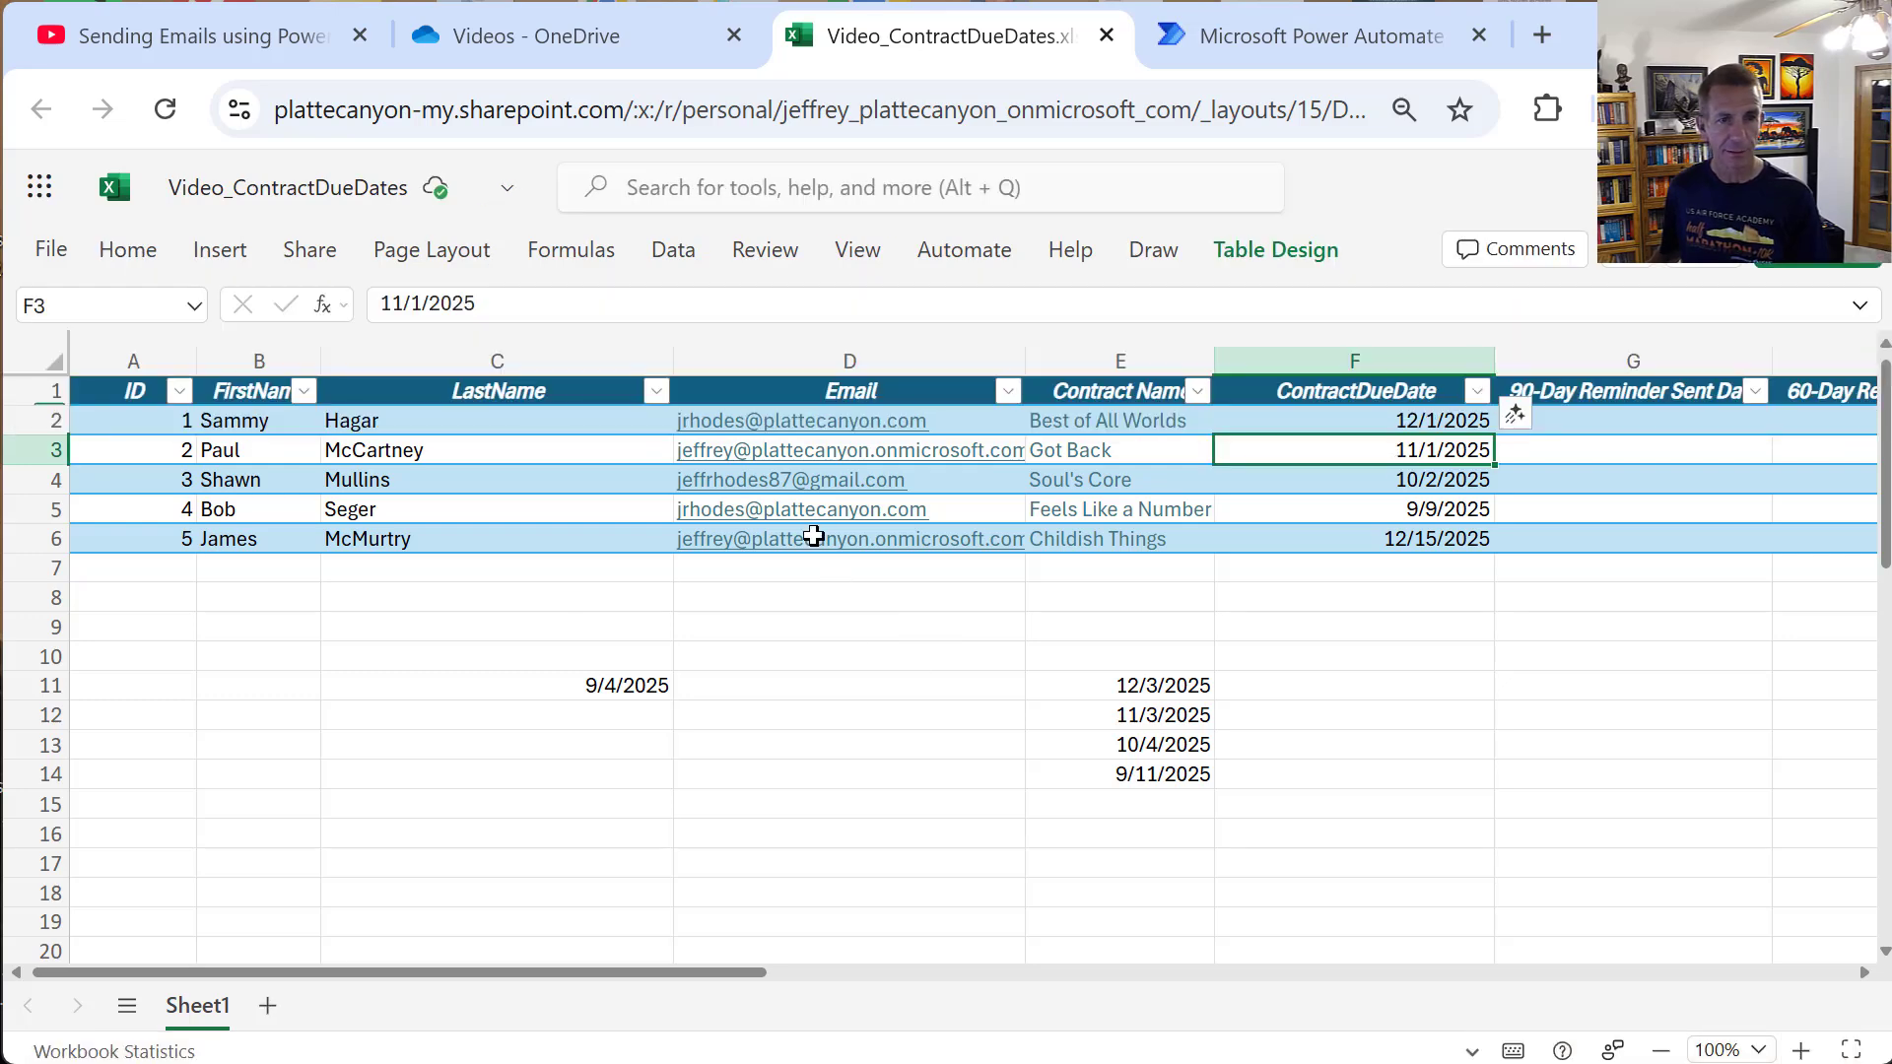
left_click(425, 302)
key("BackSpace")
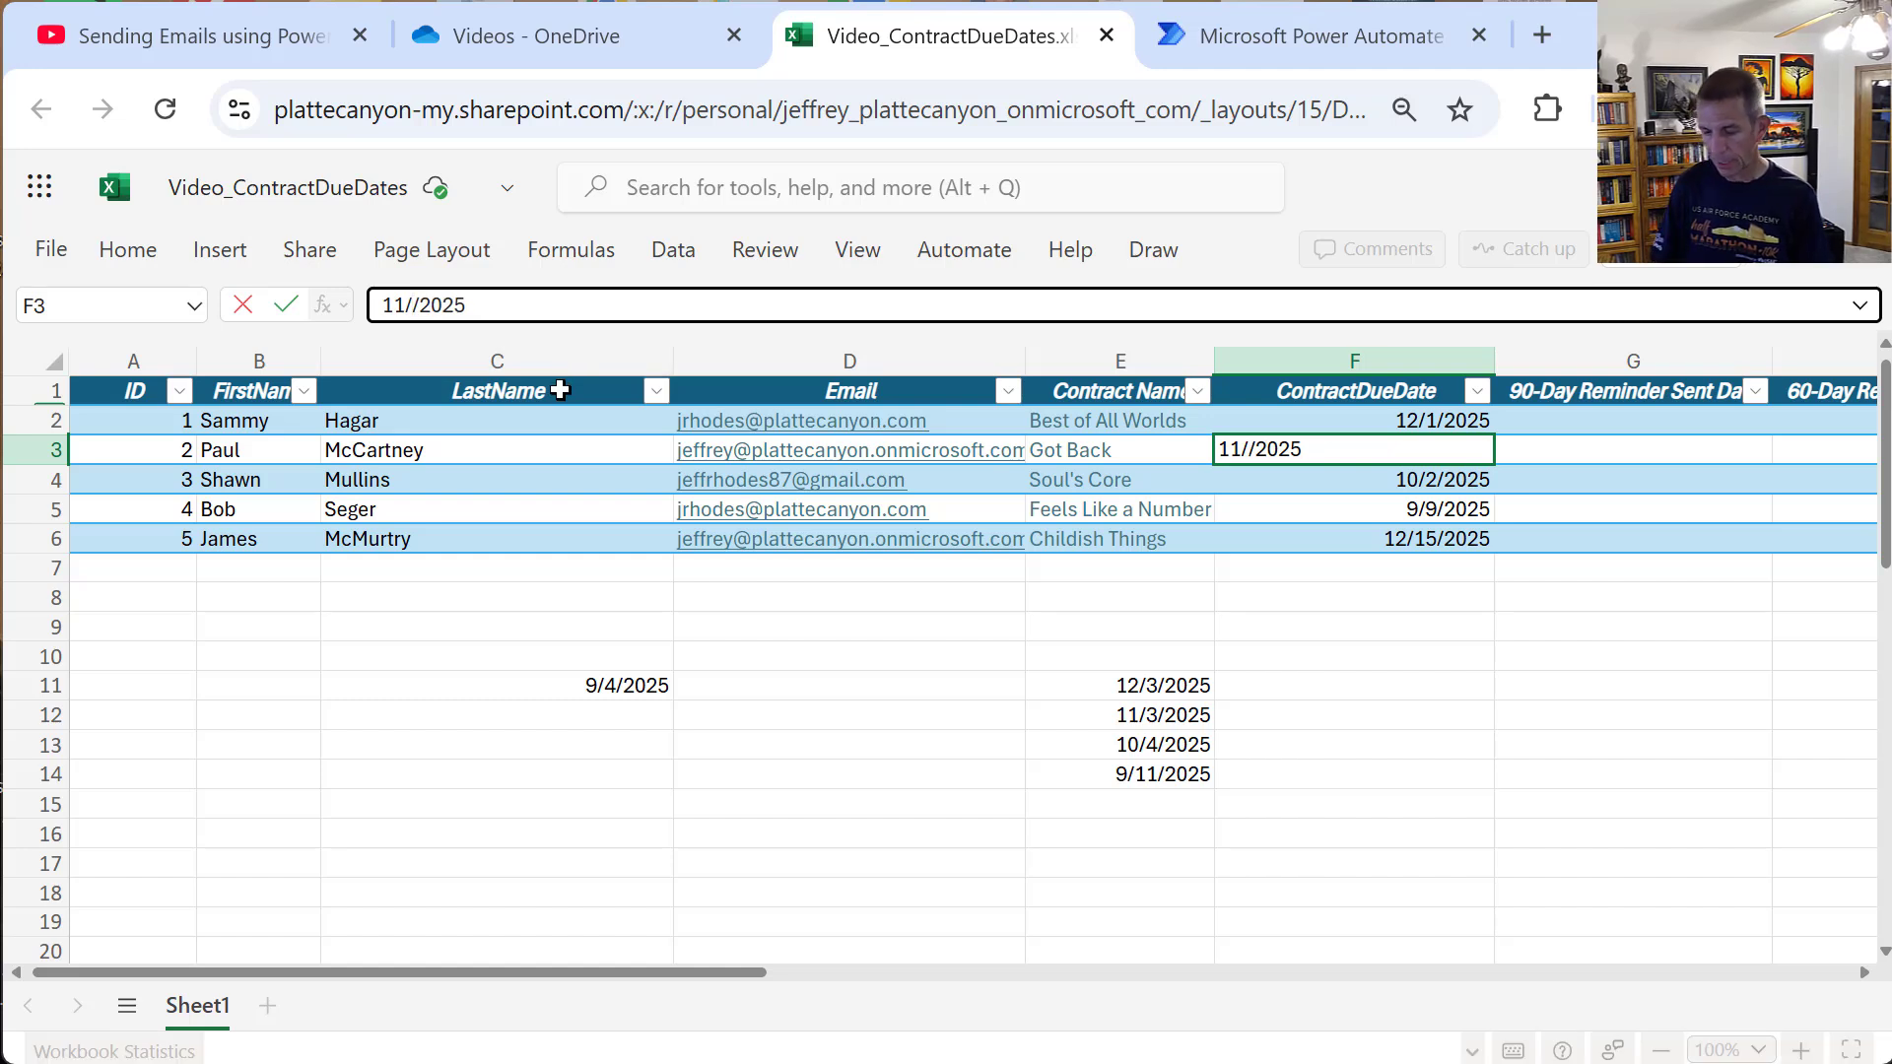
type("3")
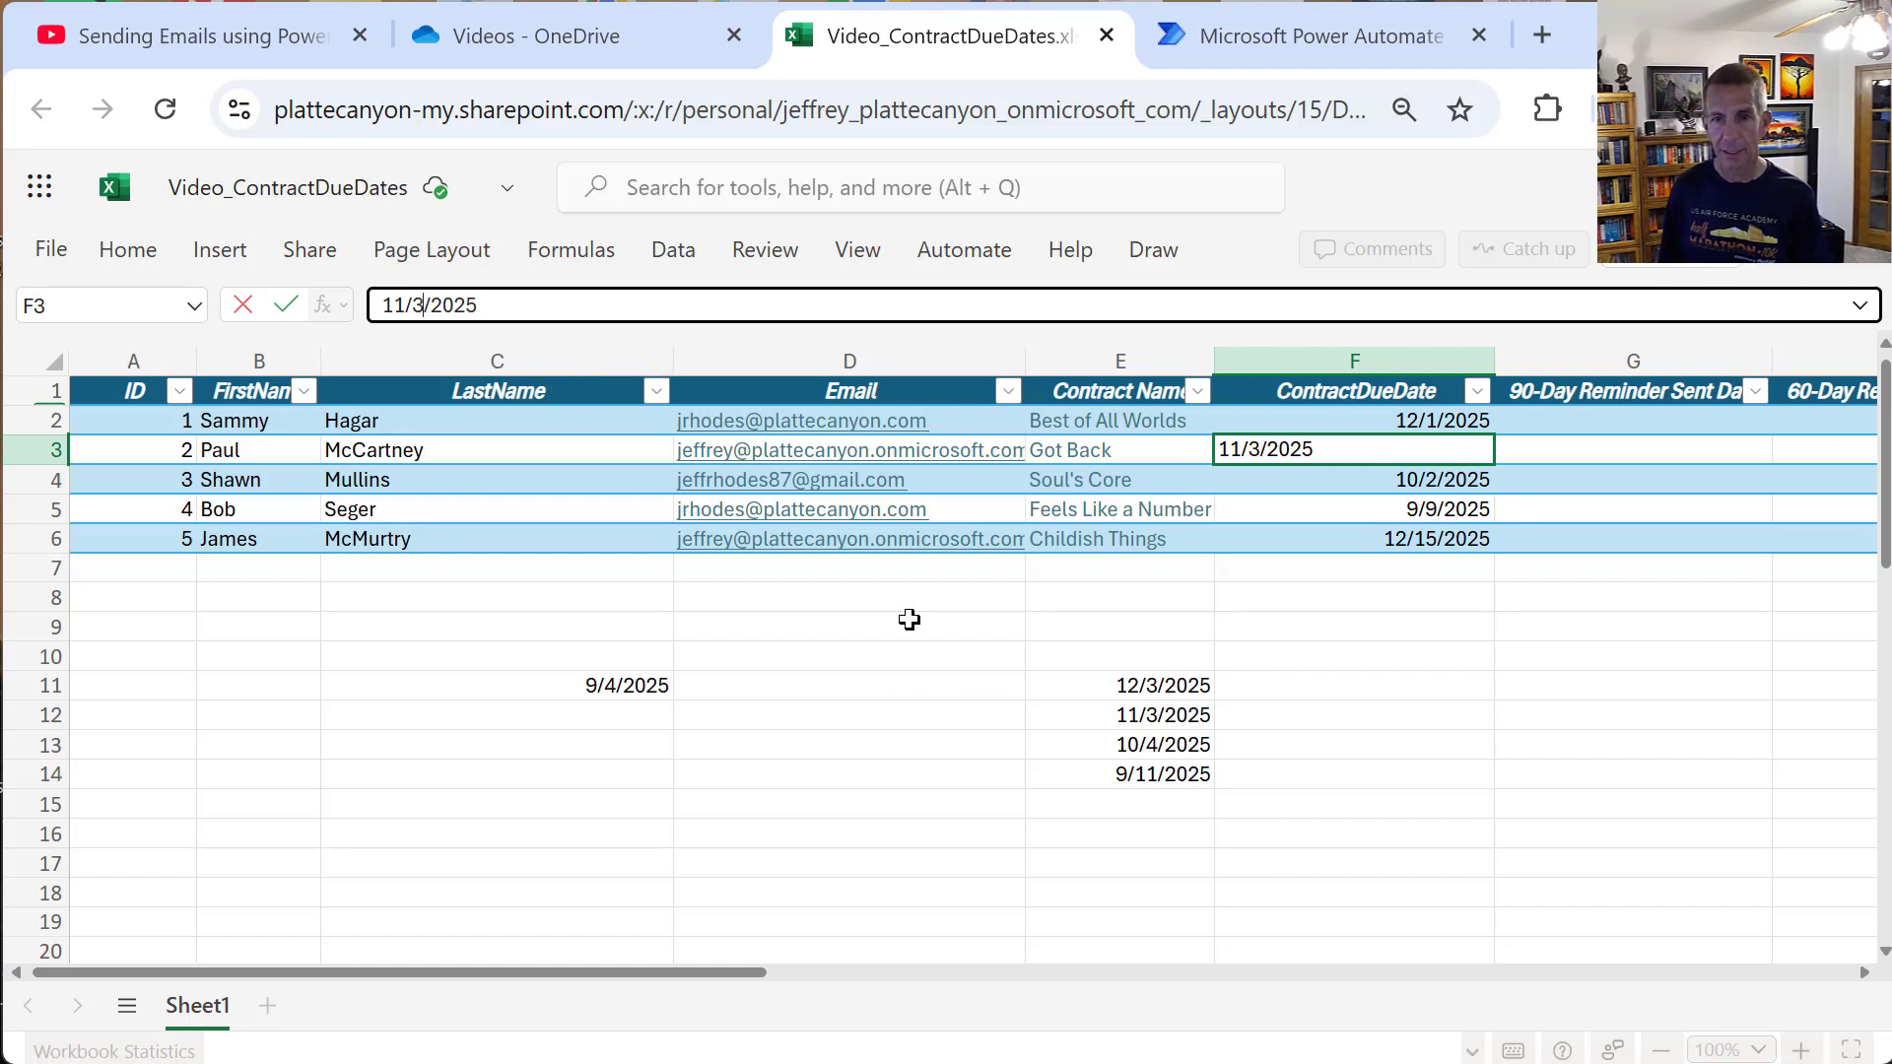
left_click(1280, 484)
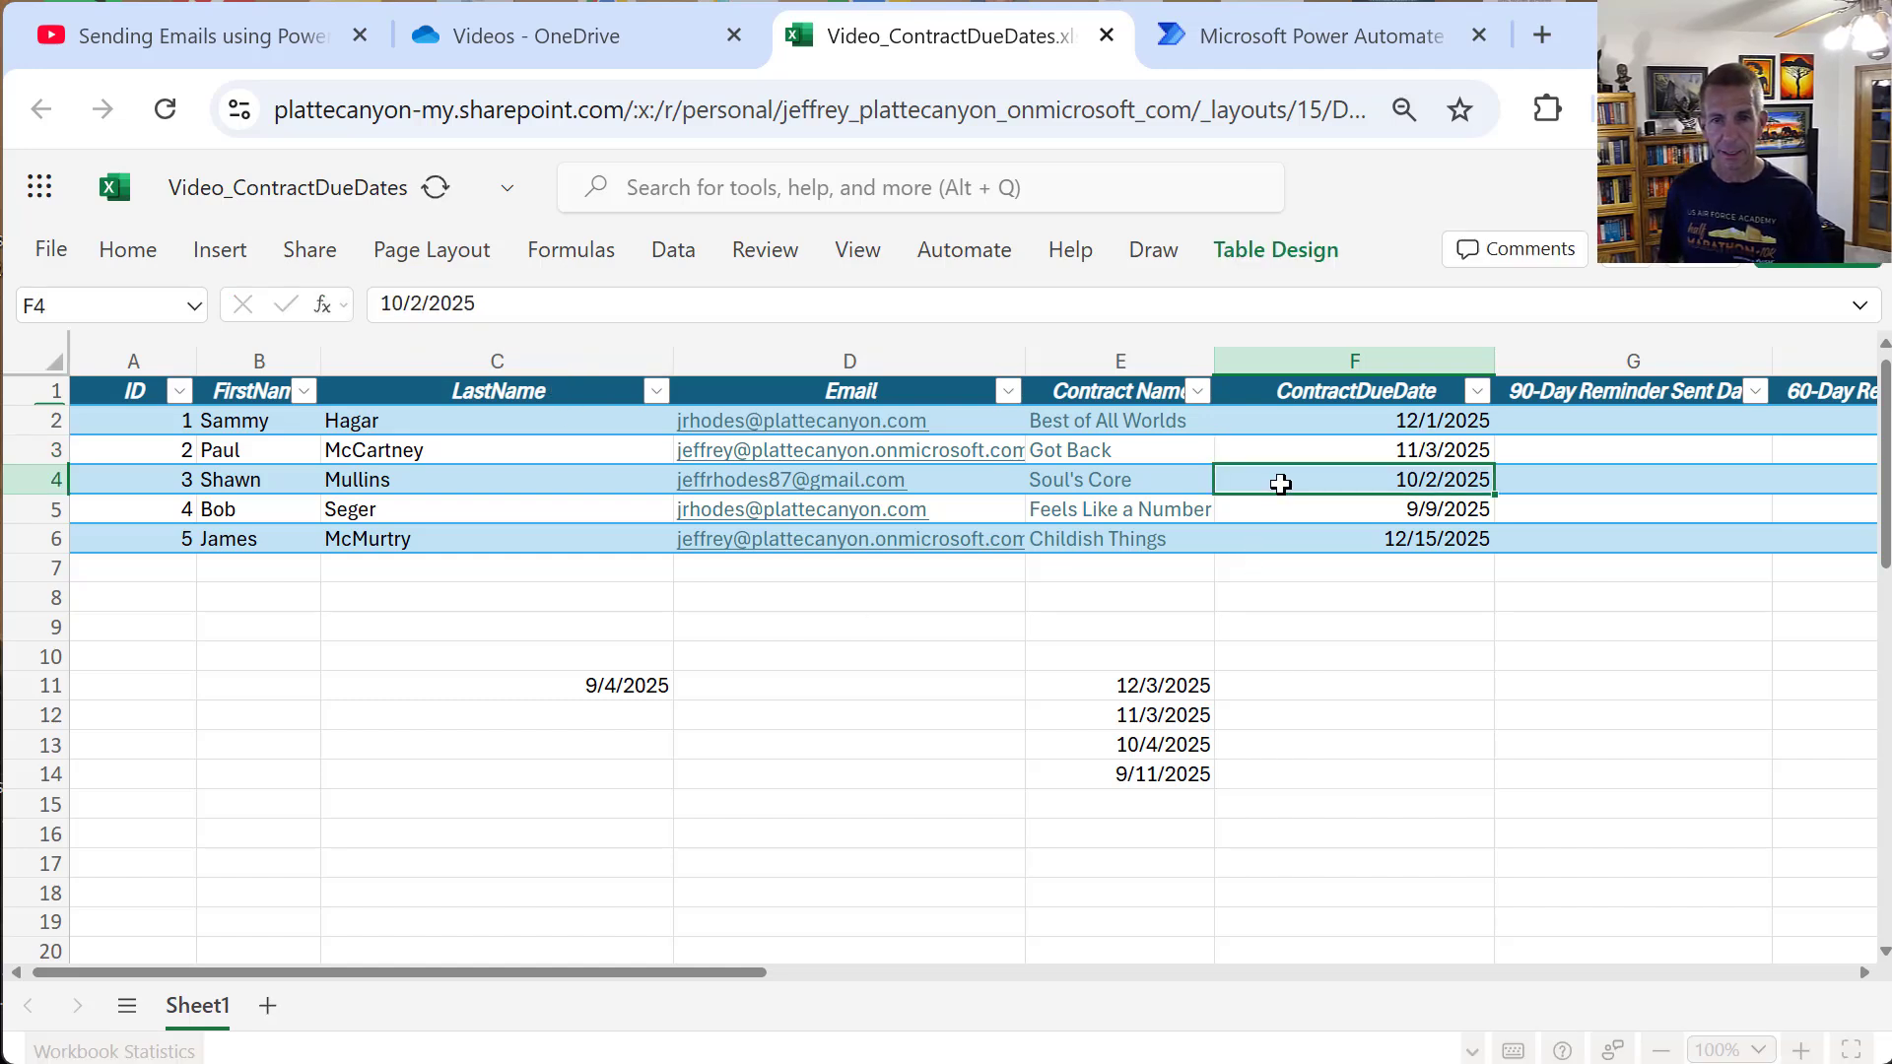
left_click(410, 303)
double_click(418, 305)
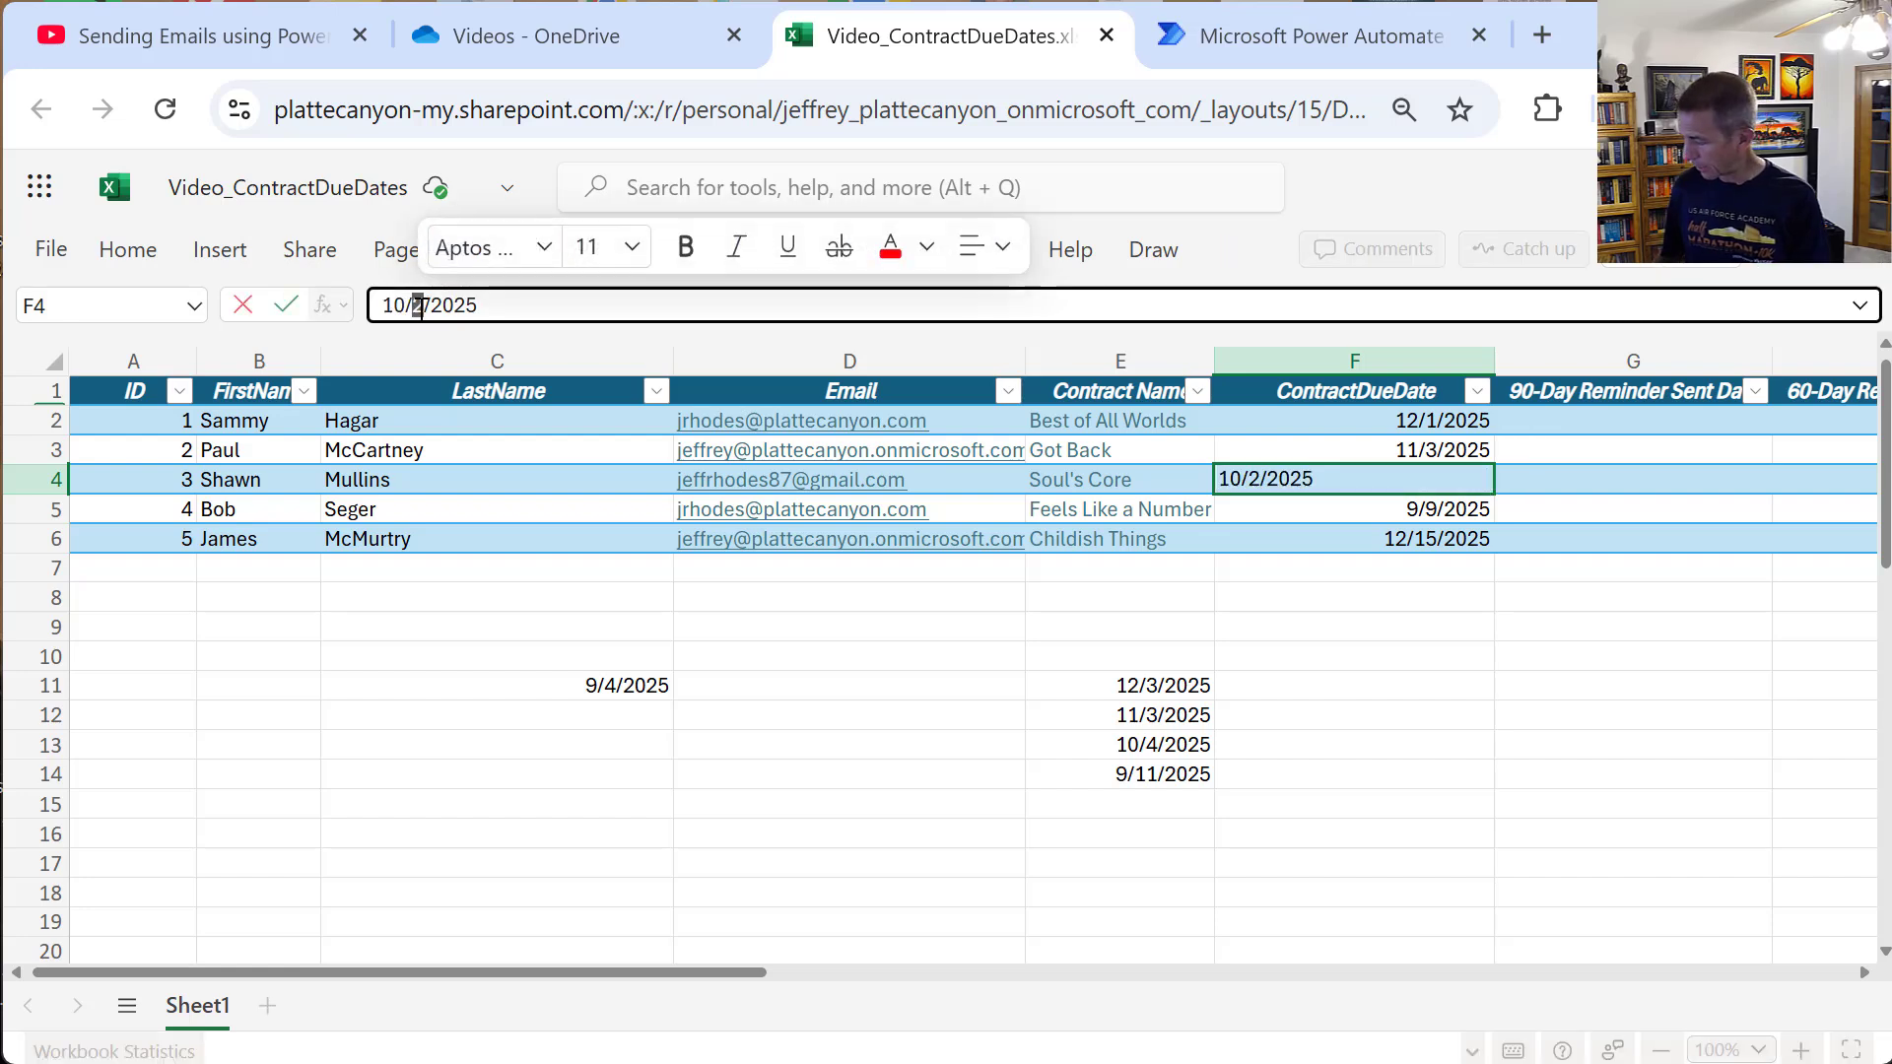
left_click(1429, 532)
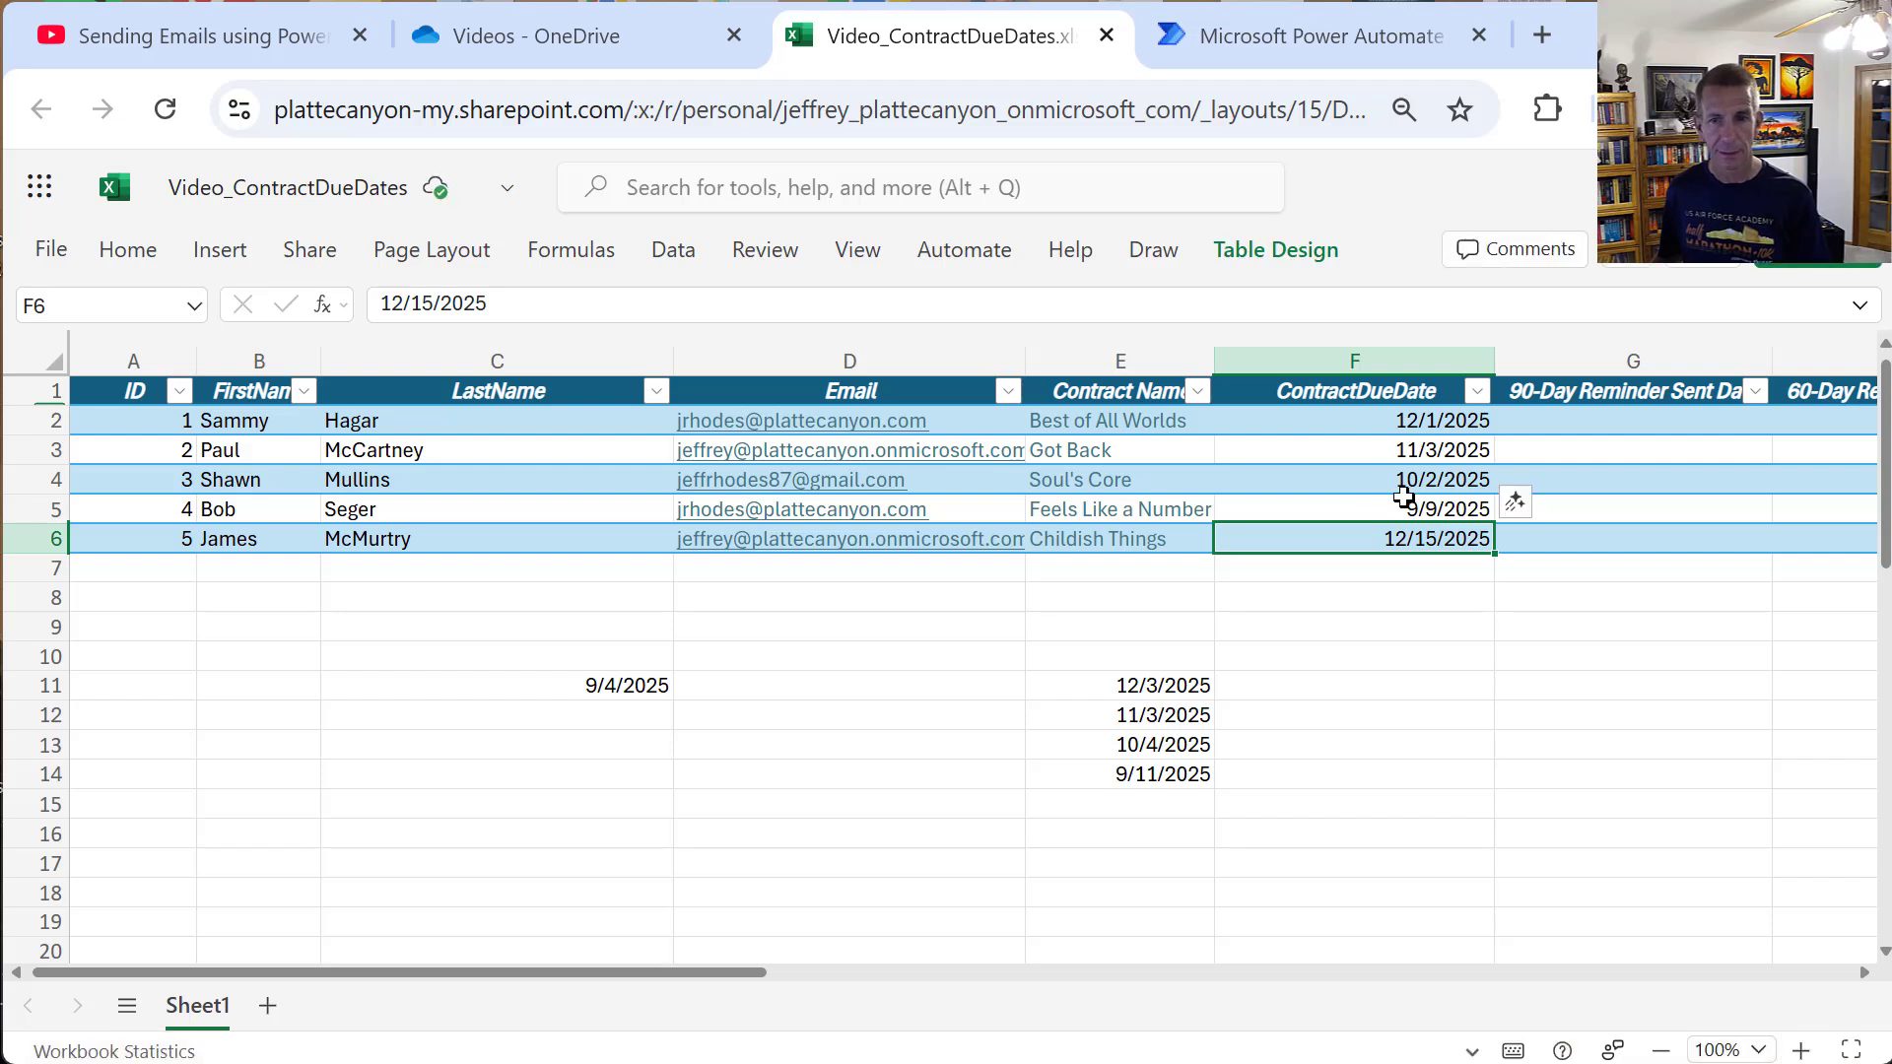
Step: Set the ContractDueDate of the Feels Like a Number contract to 9/11/2025
left_click(1419, 507)
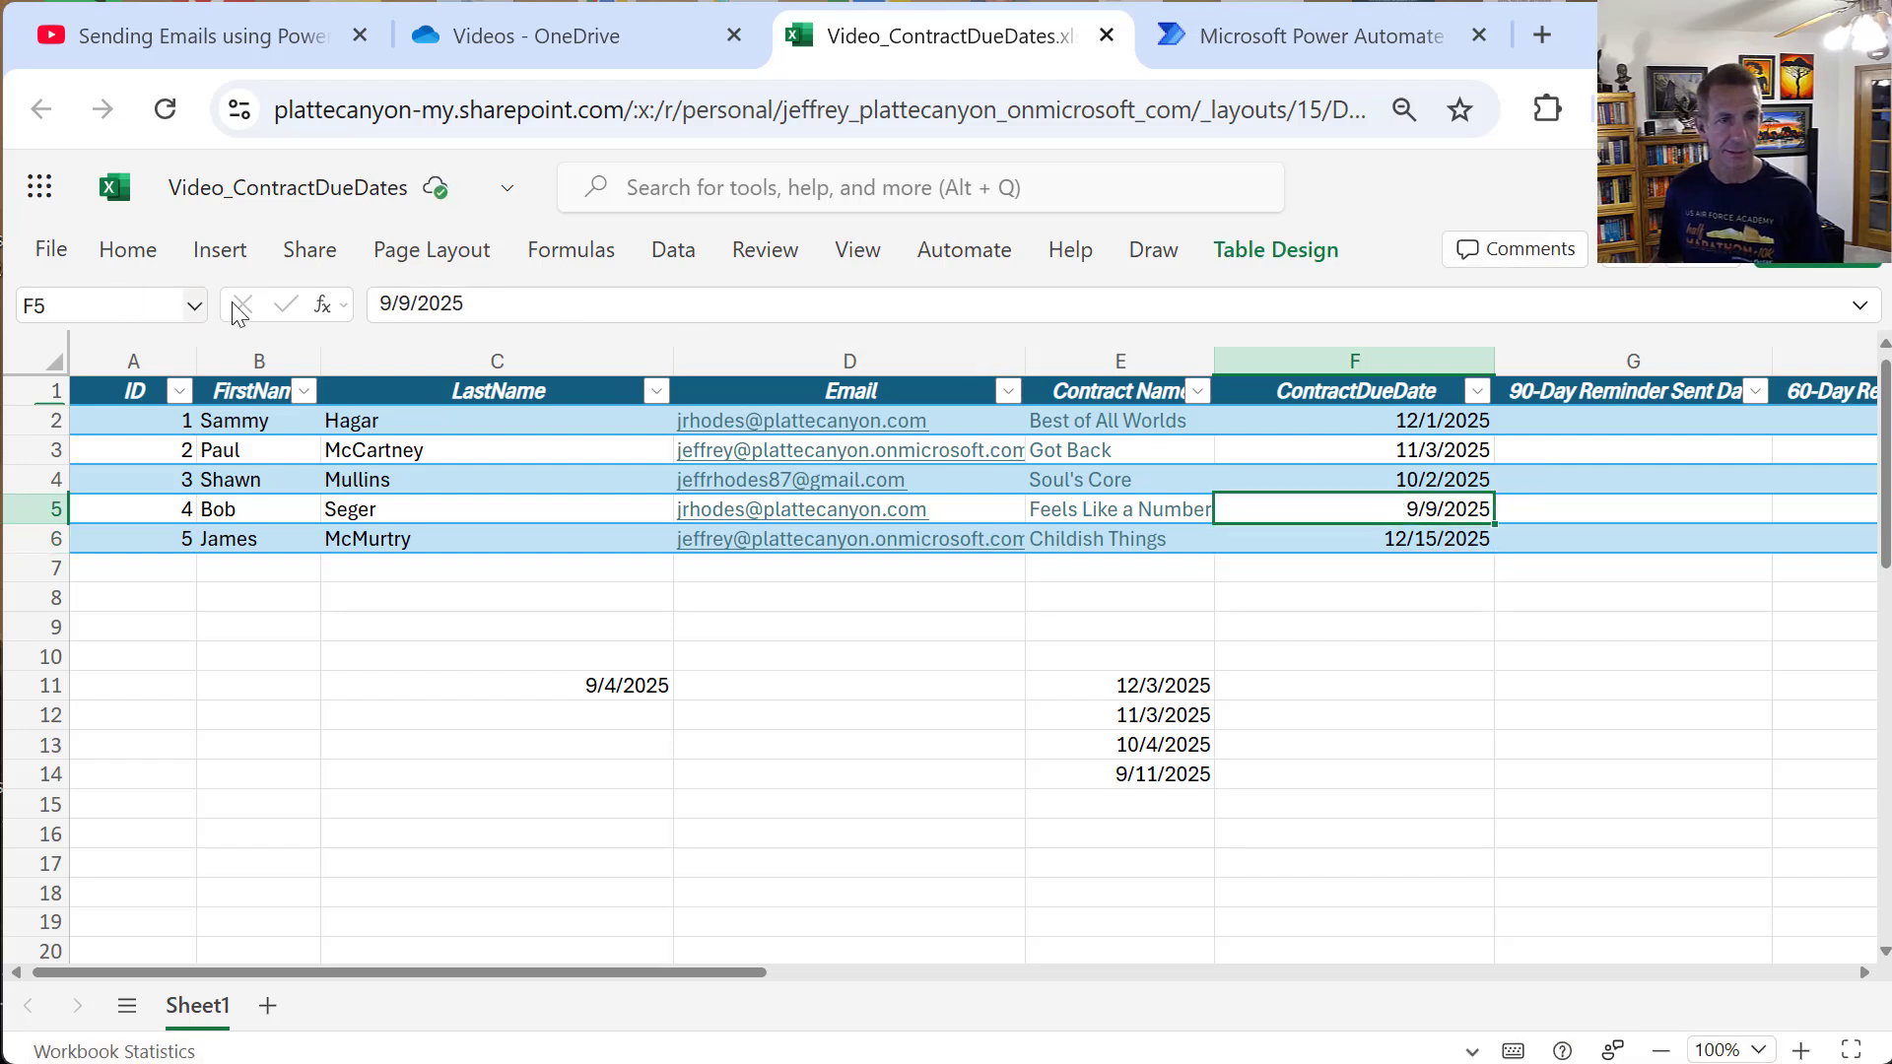
left_click(407, 304)
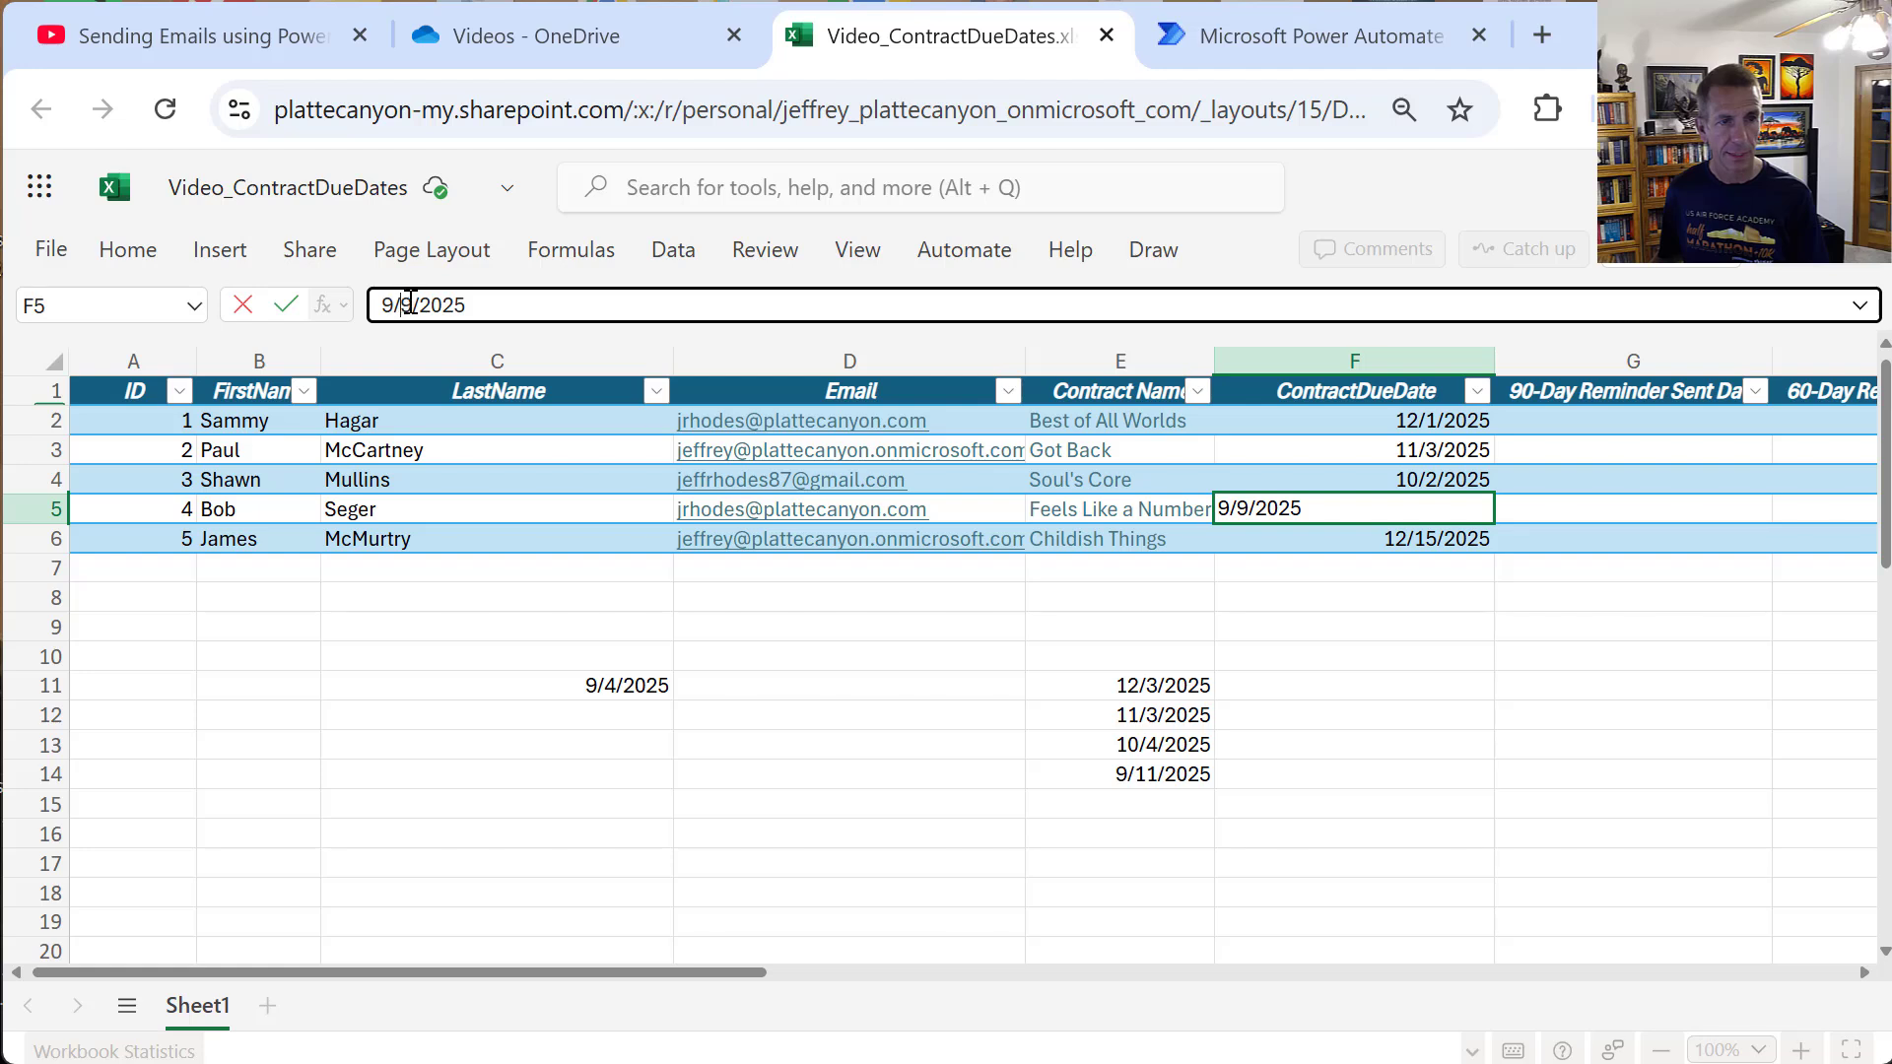
double_click(407, 303)
type("1")
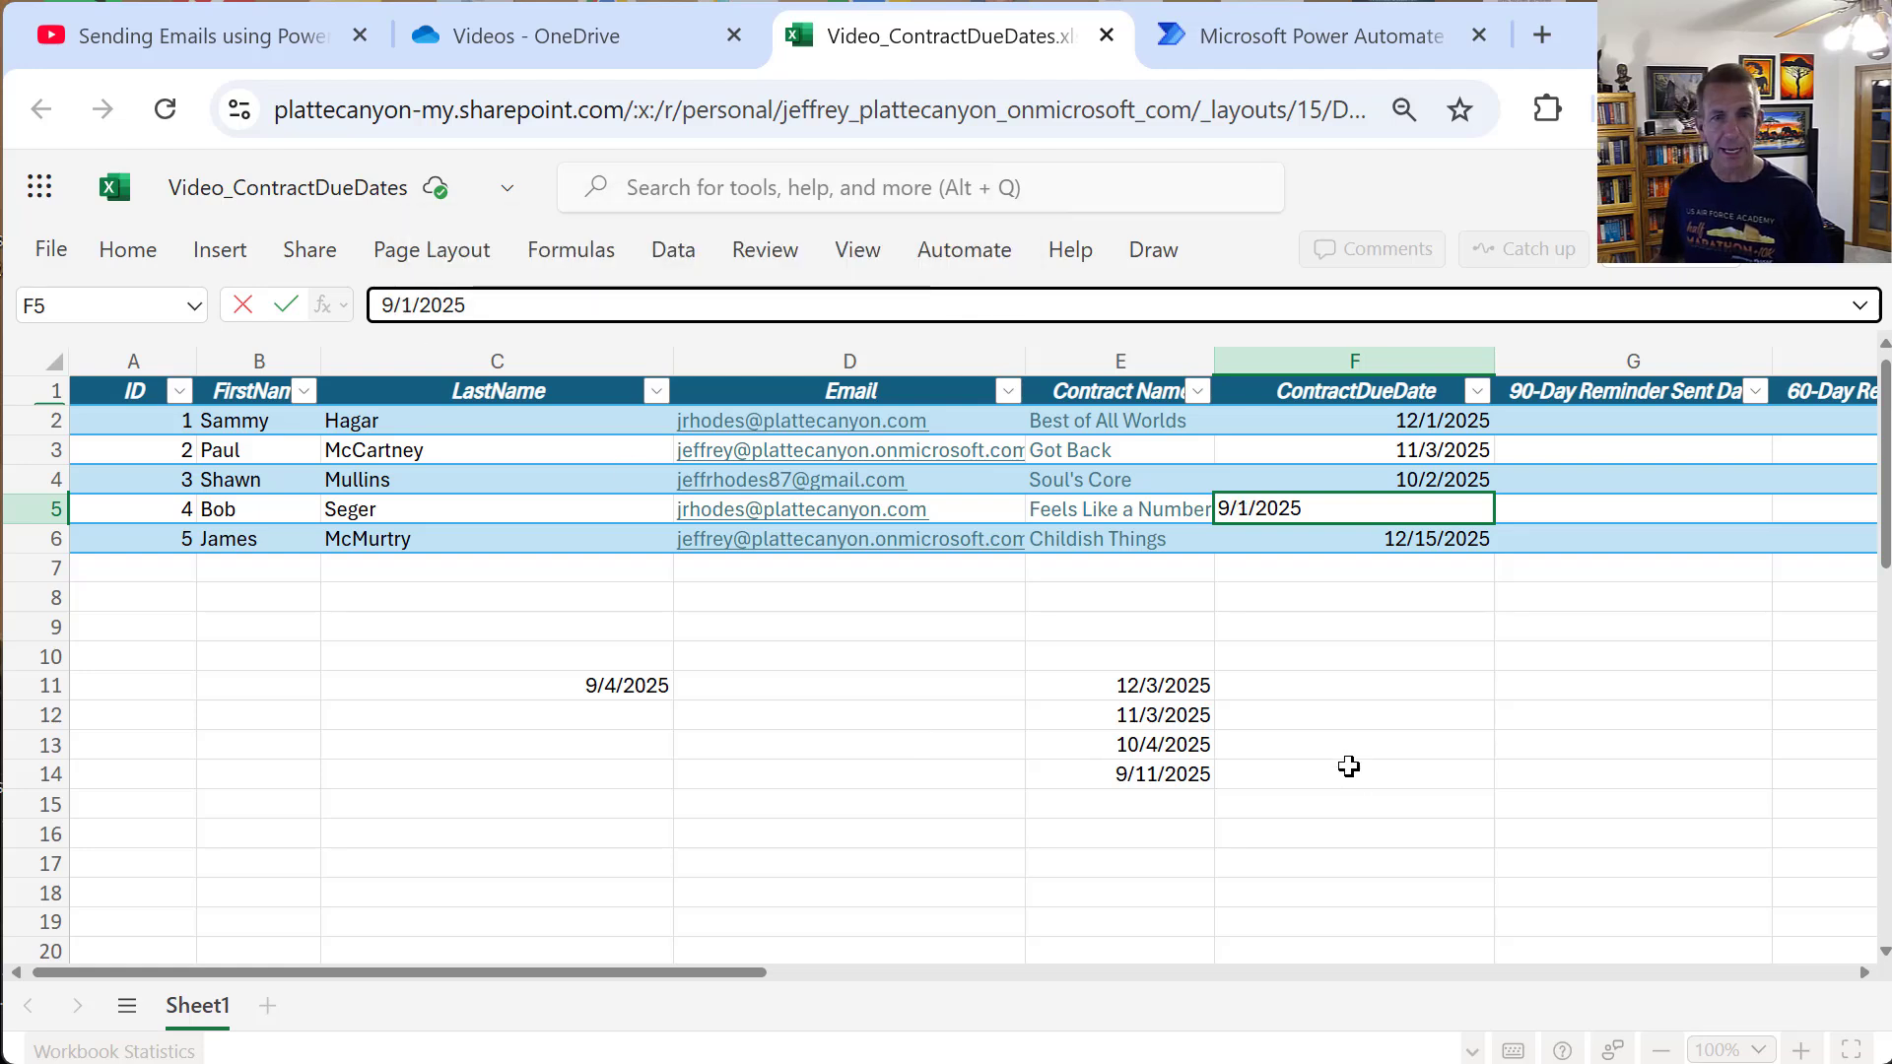
type("1")
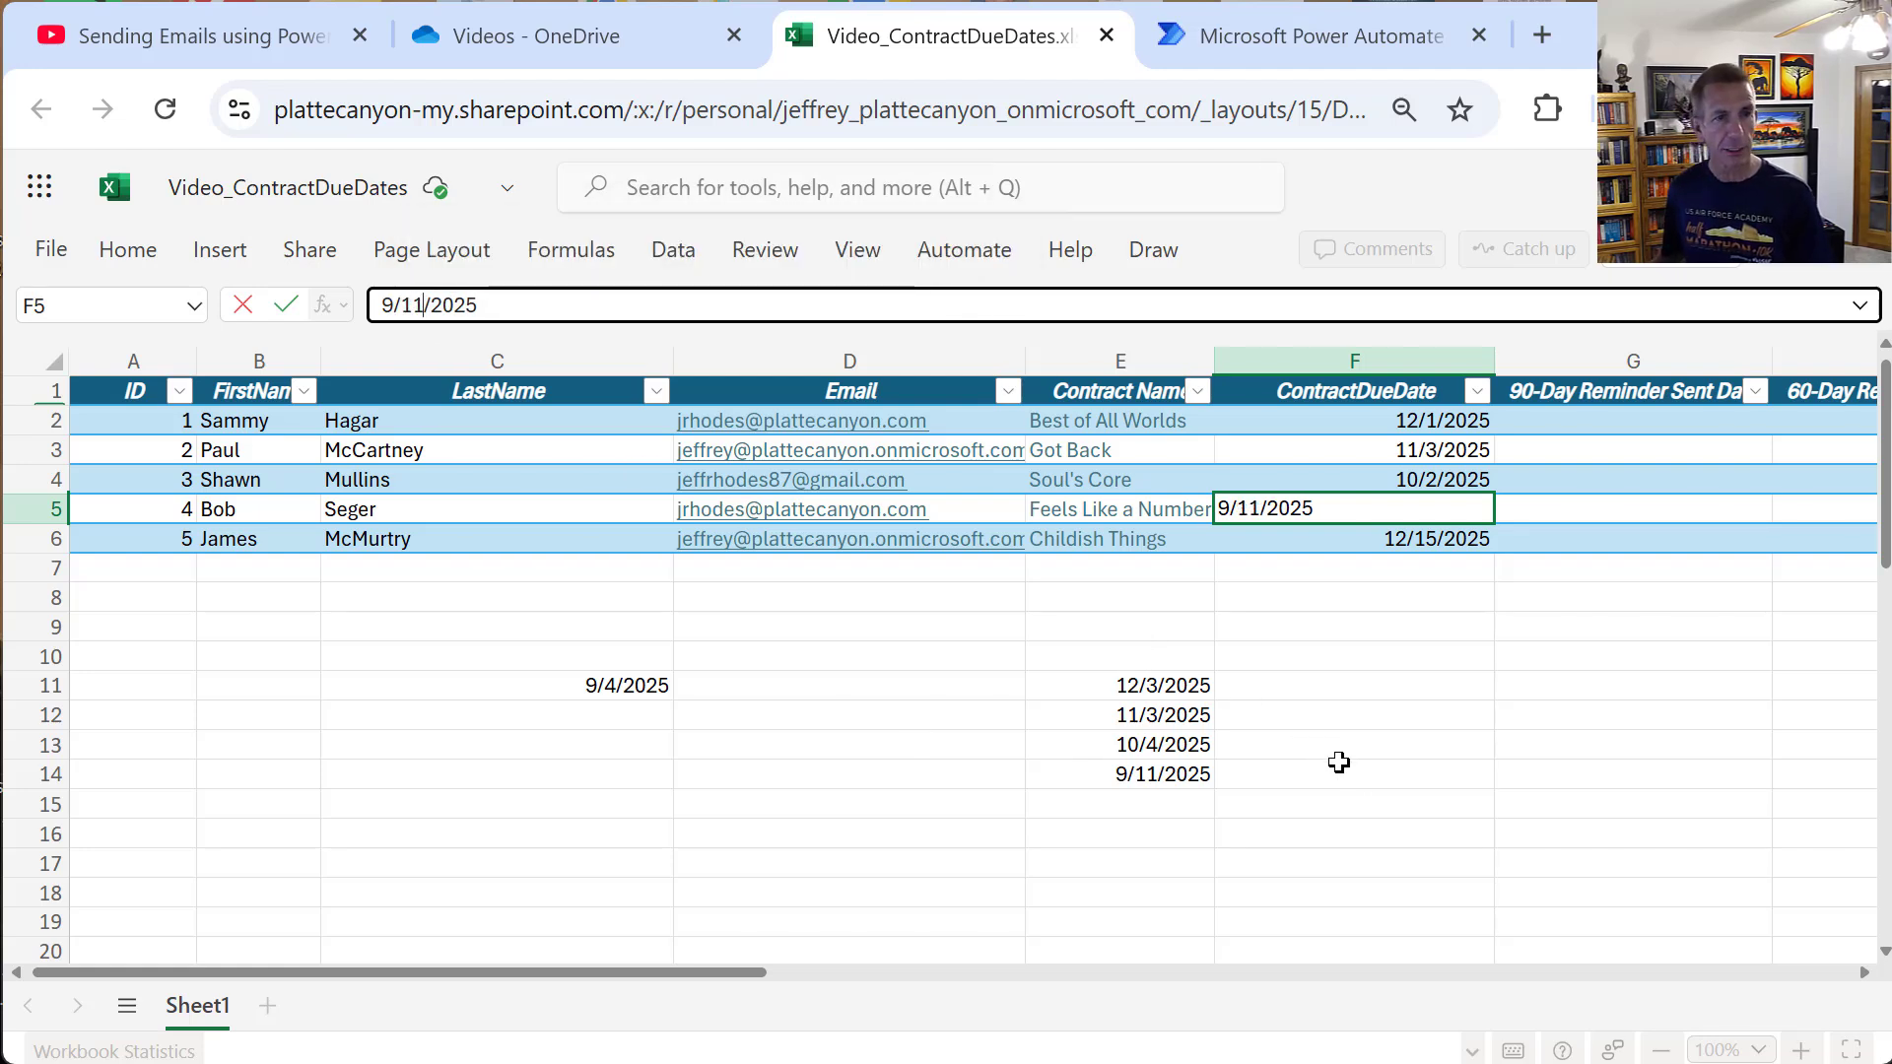
left_click(1344, 709)
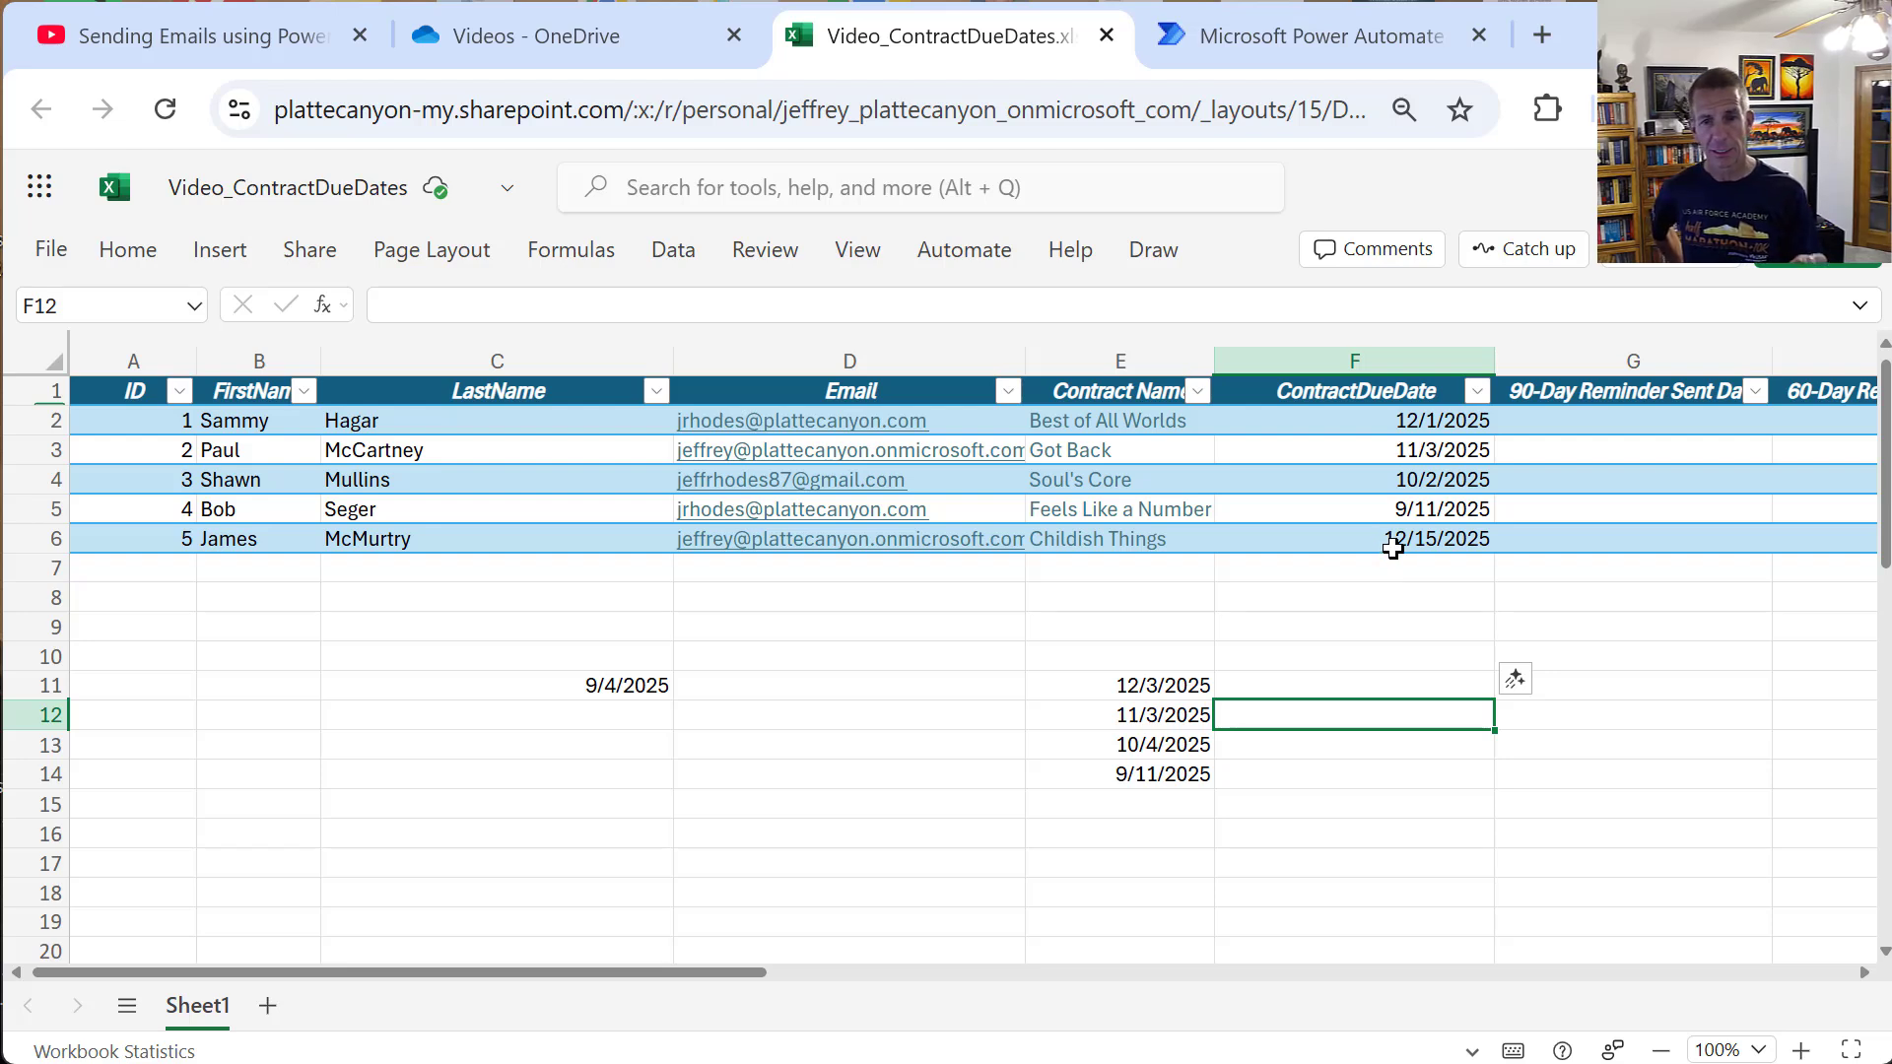
Step: Set the ContractDueDate of the Best of All Worlds contract to 12/3/2025
left_click(1406, 431)
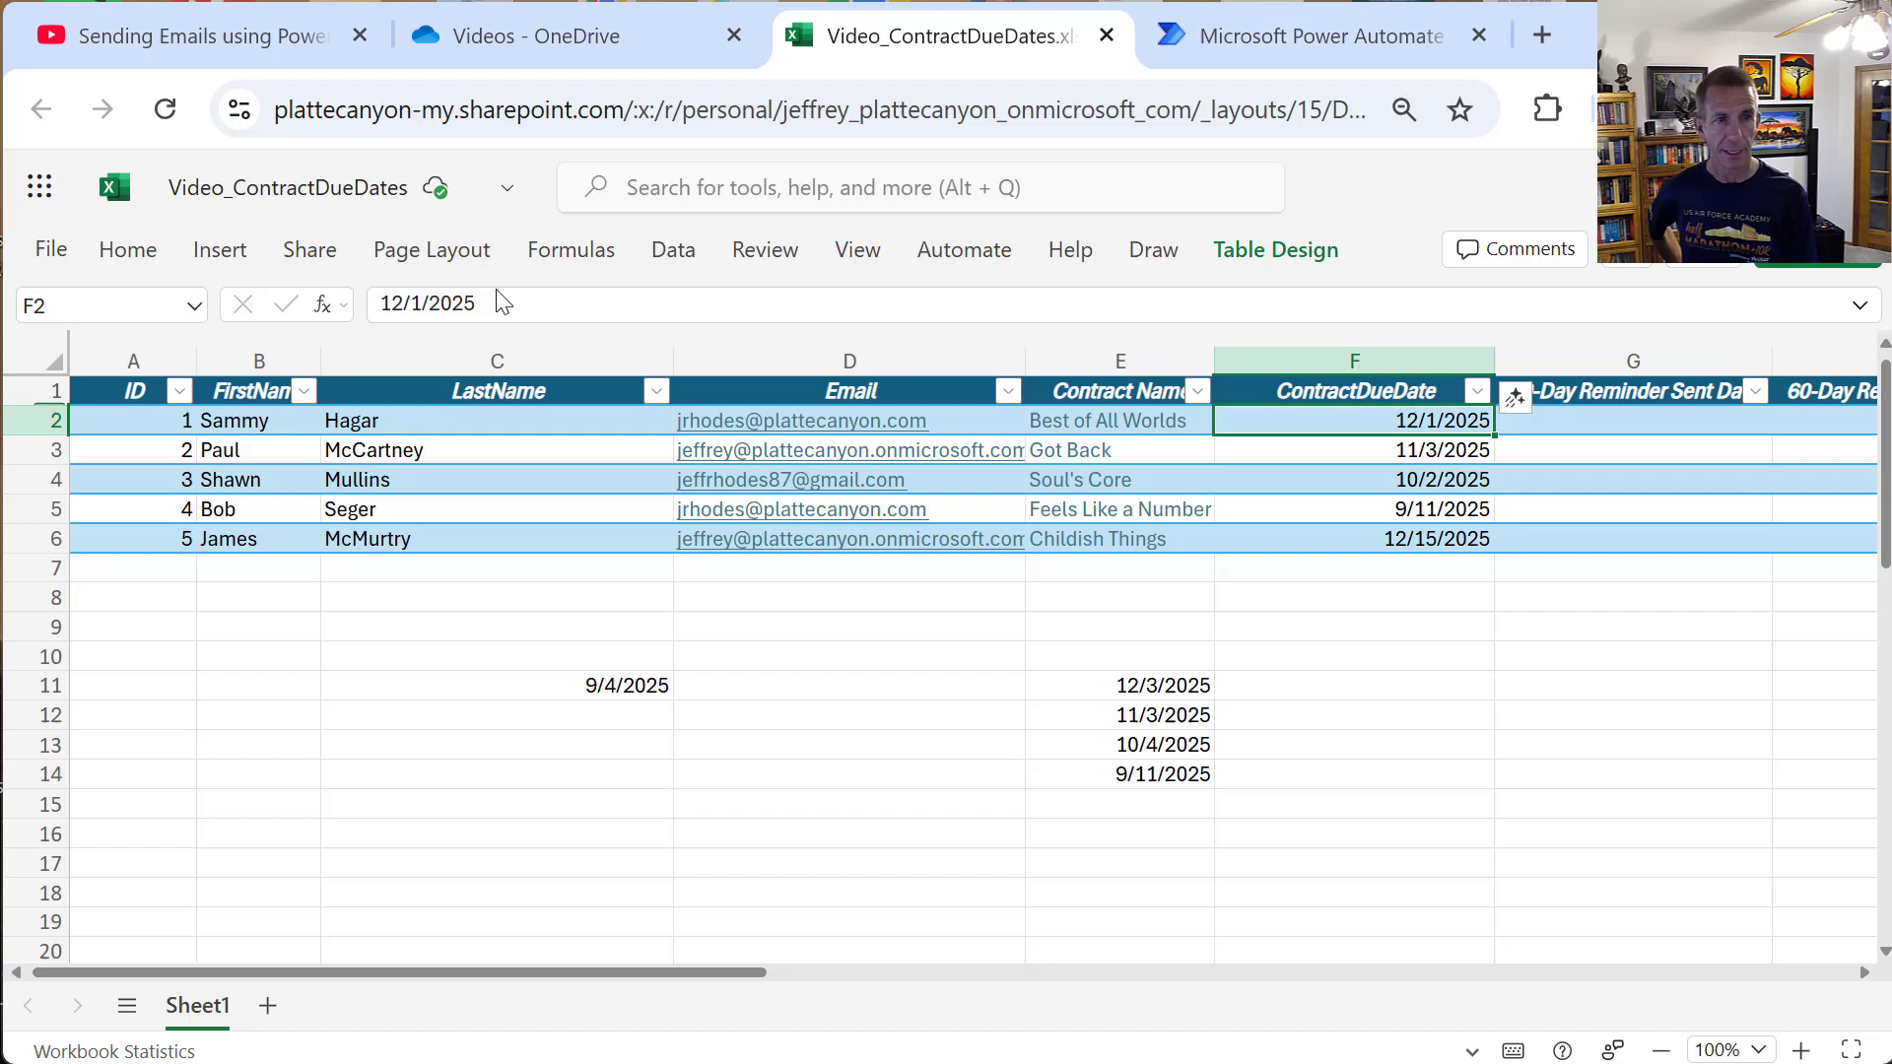
left_click(424, 304)
key("BackSpace")
type("3")
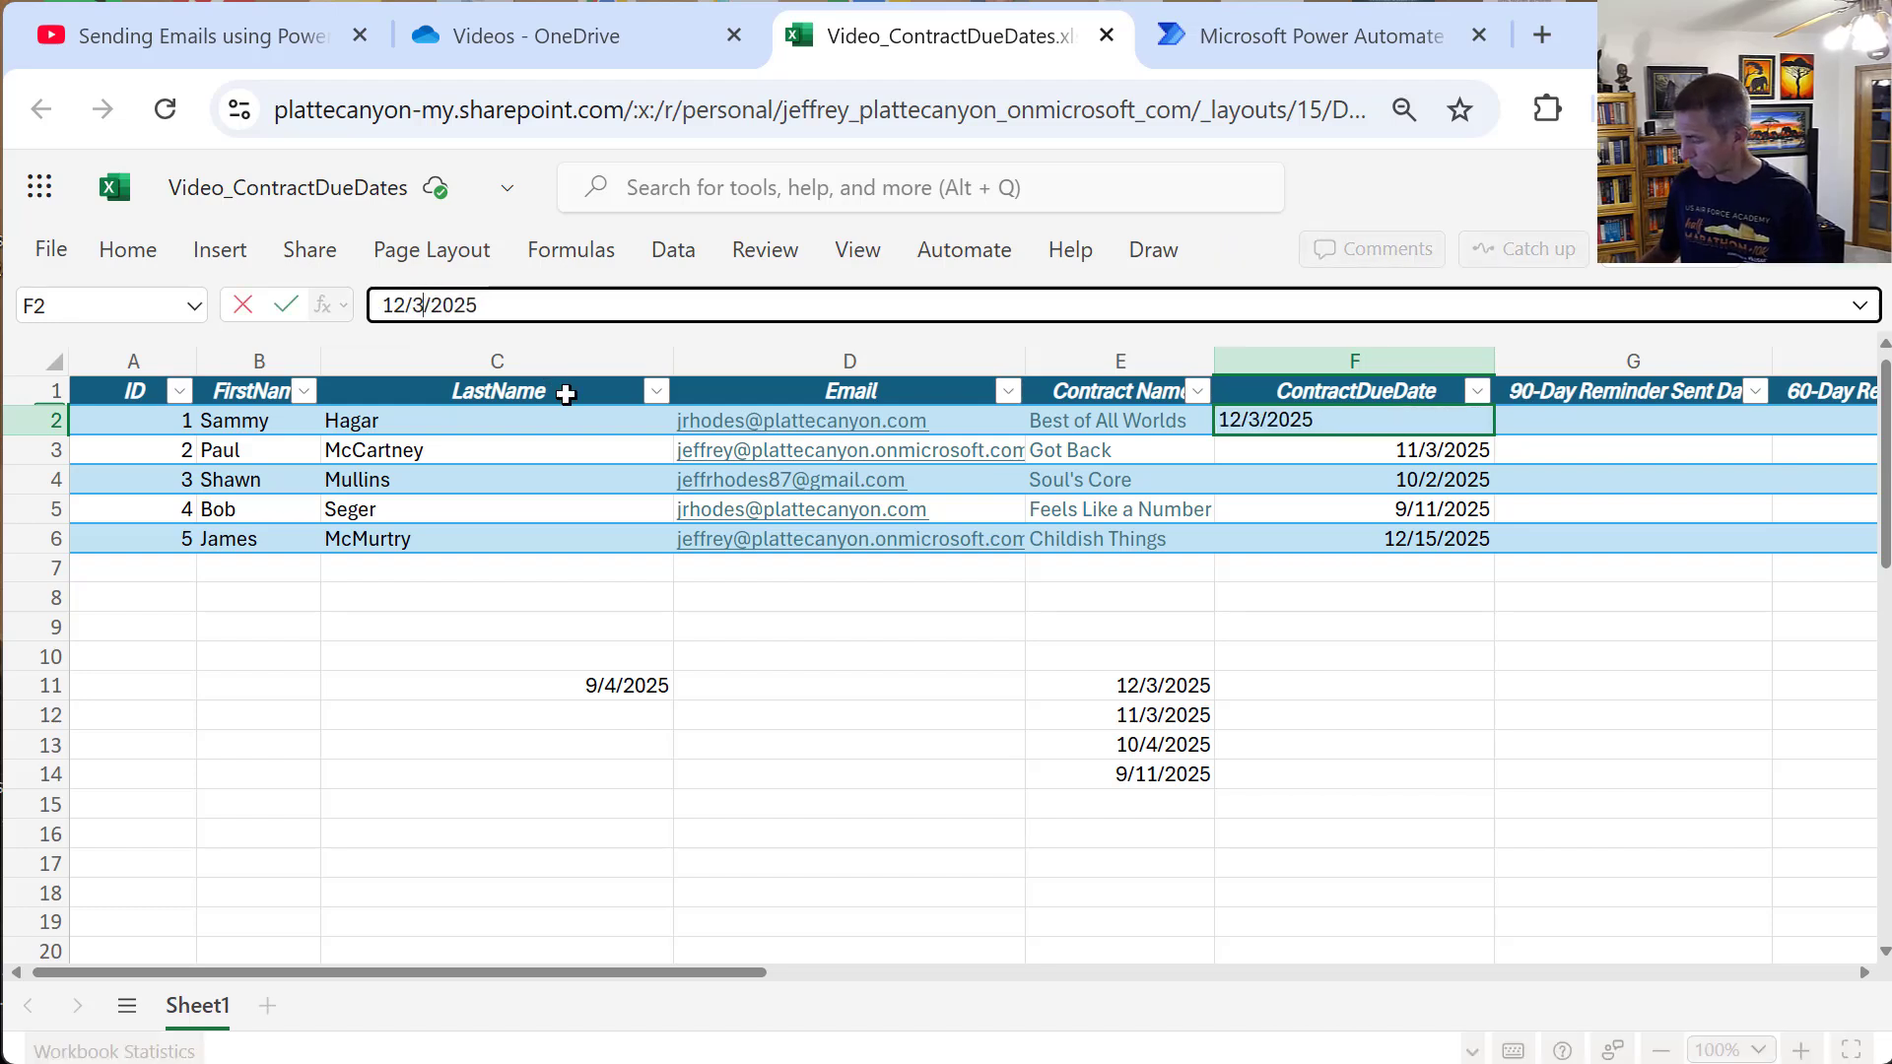
key("Return")
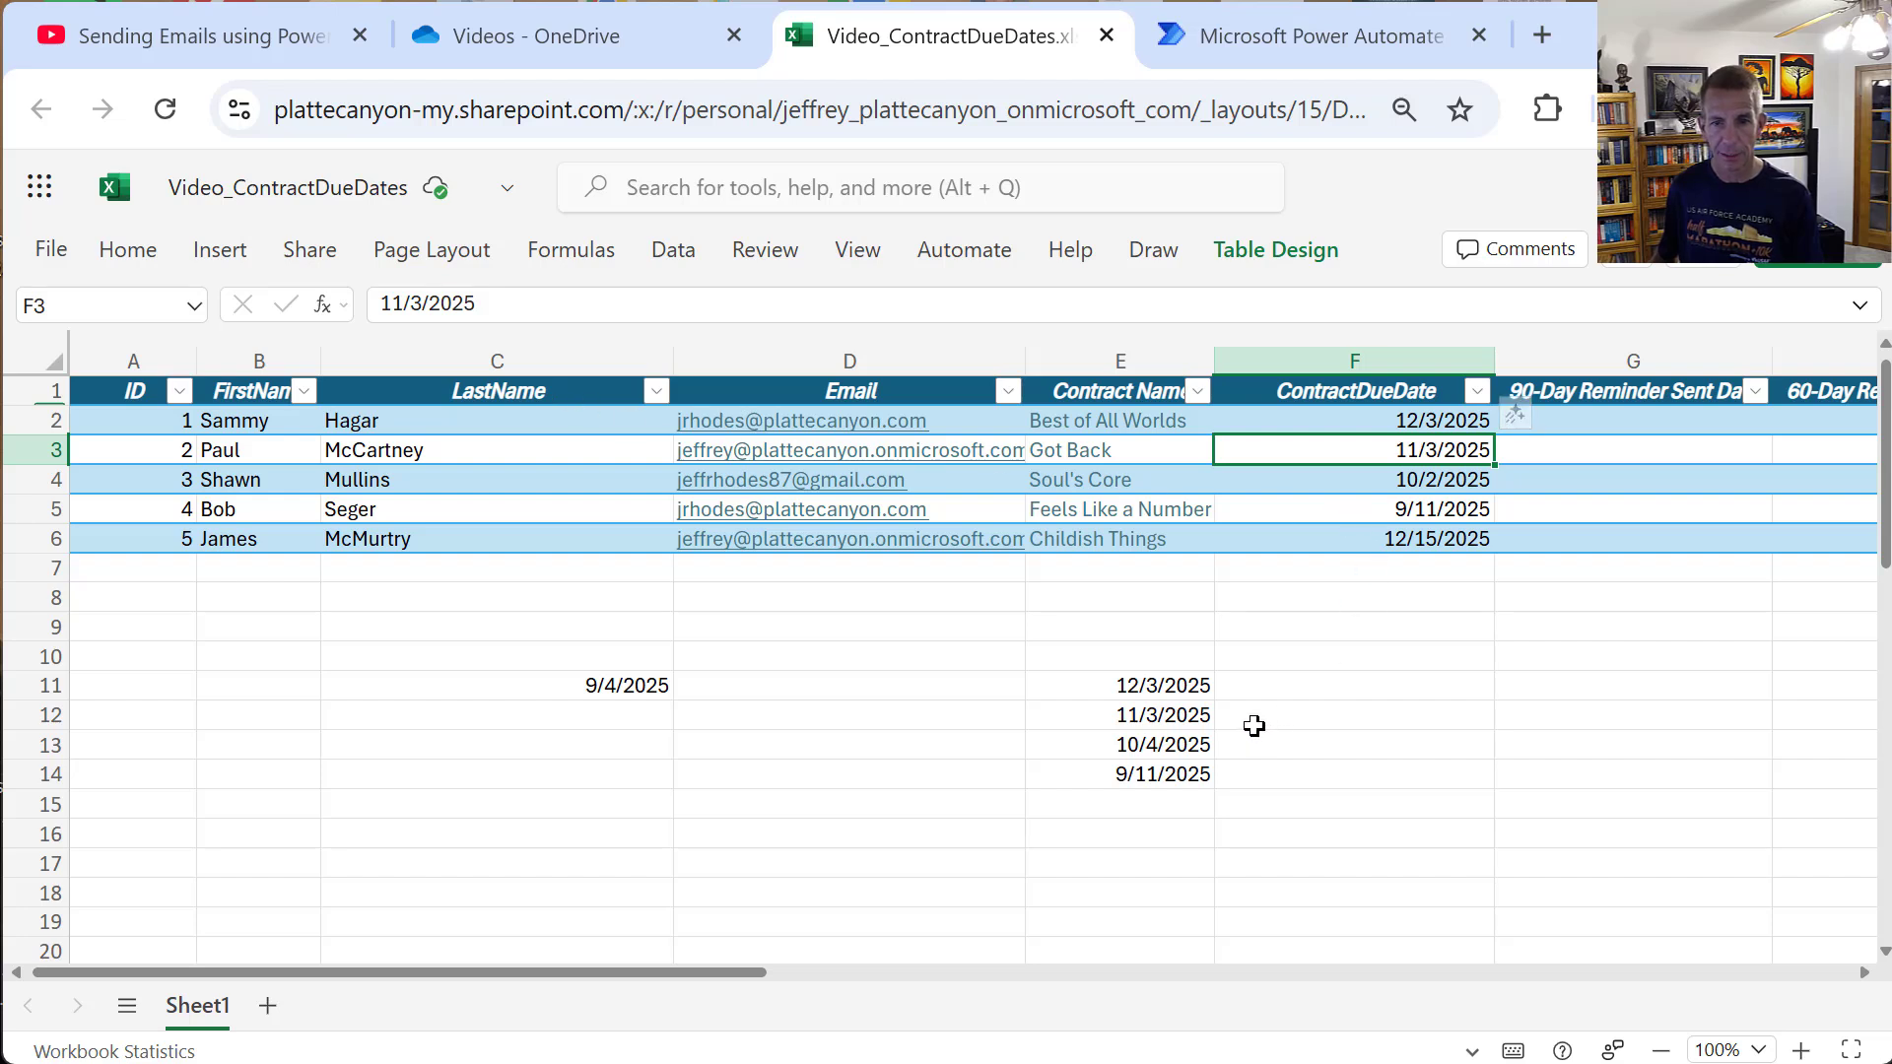
Step: Check the 30-day date formula in E13 and set the ContractDueDate of the Soul's Core contract to 10/4/2025
left_click(1168, 747)
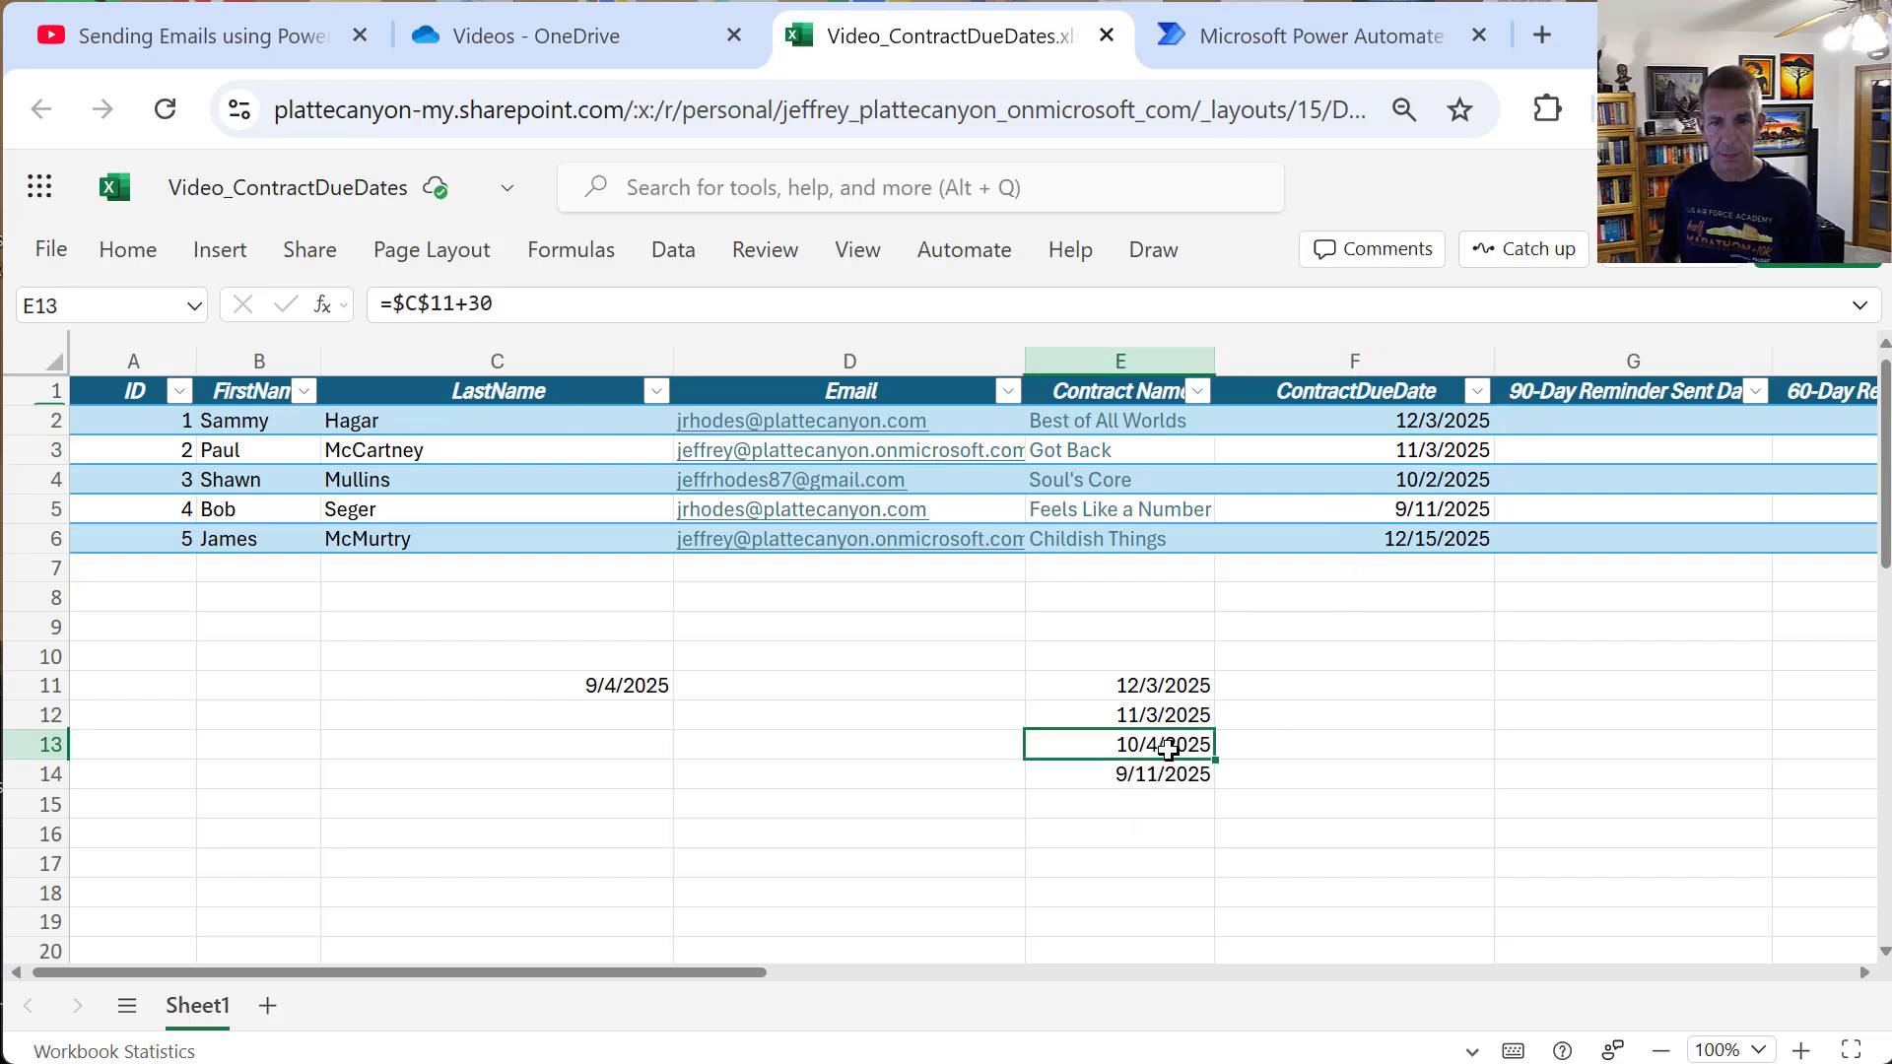
left_click(1422, 488)
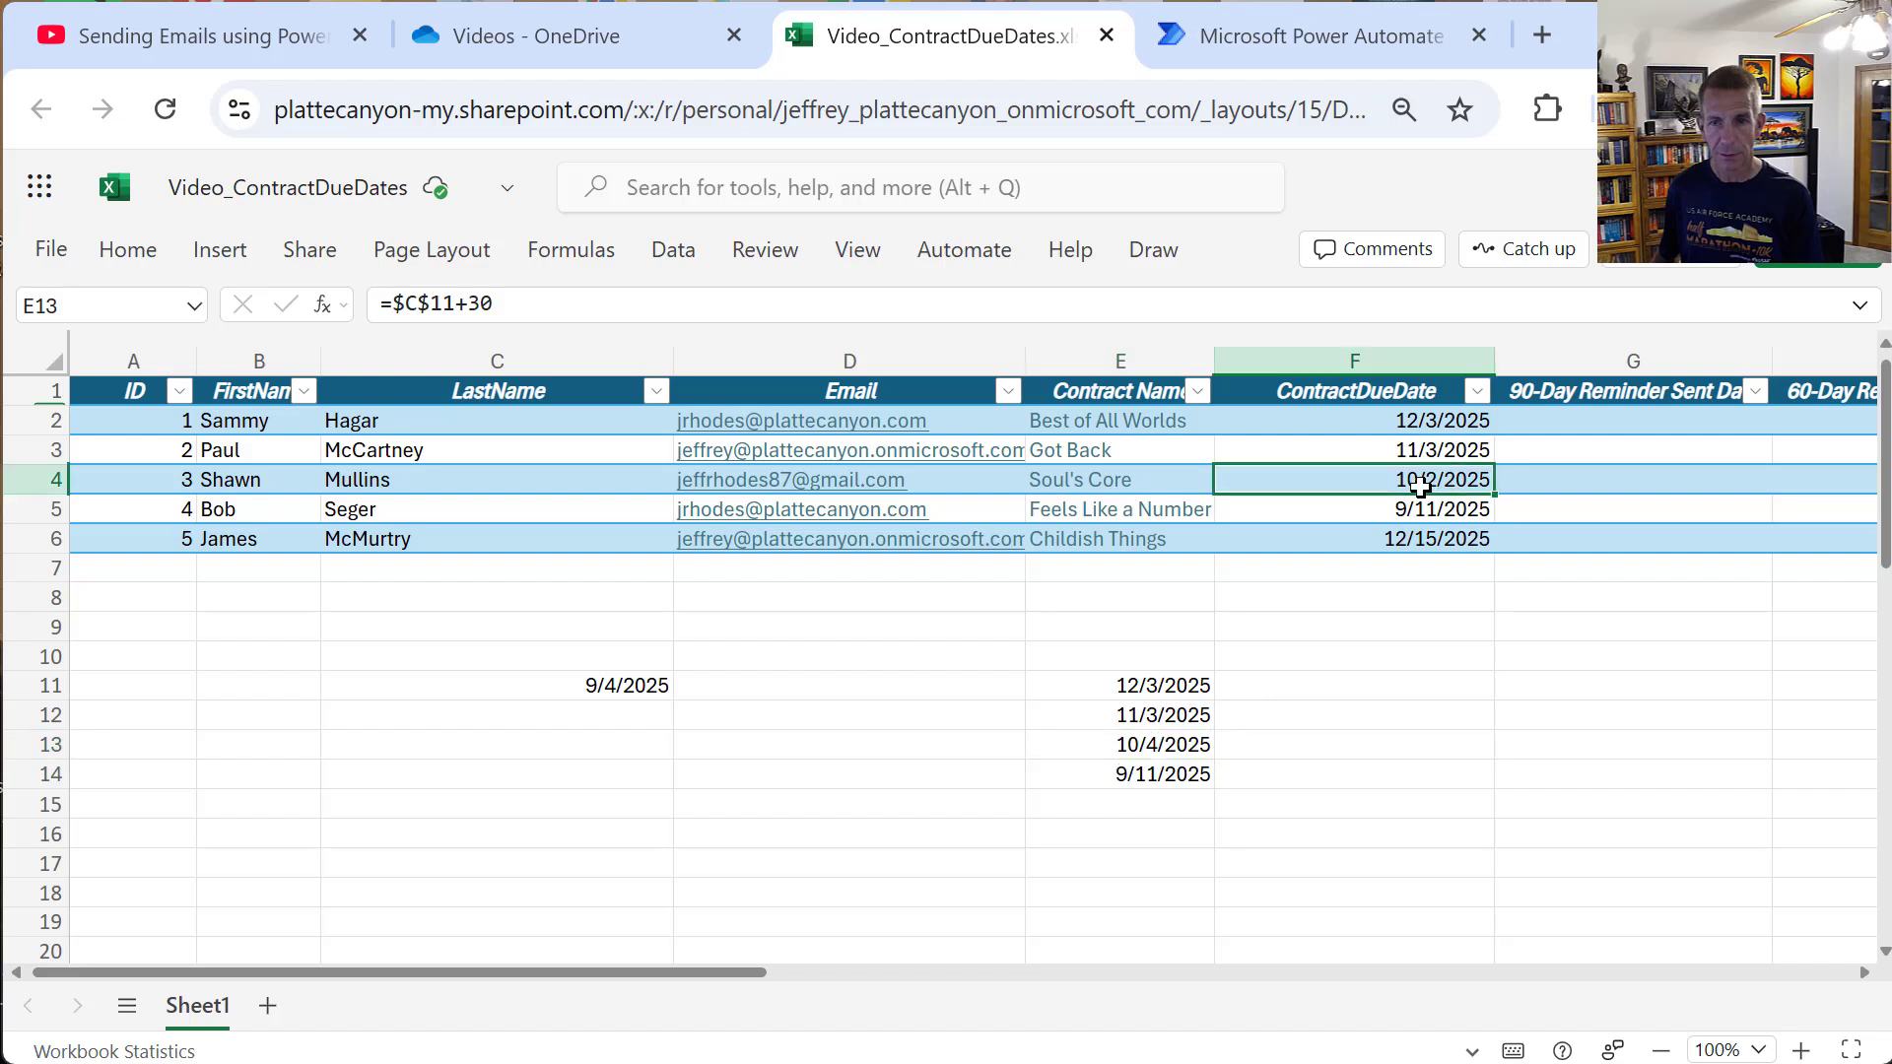
left_click(414, 303)
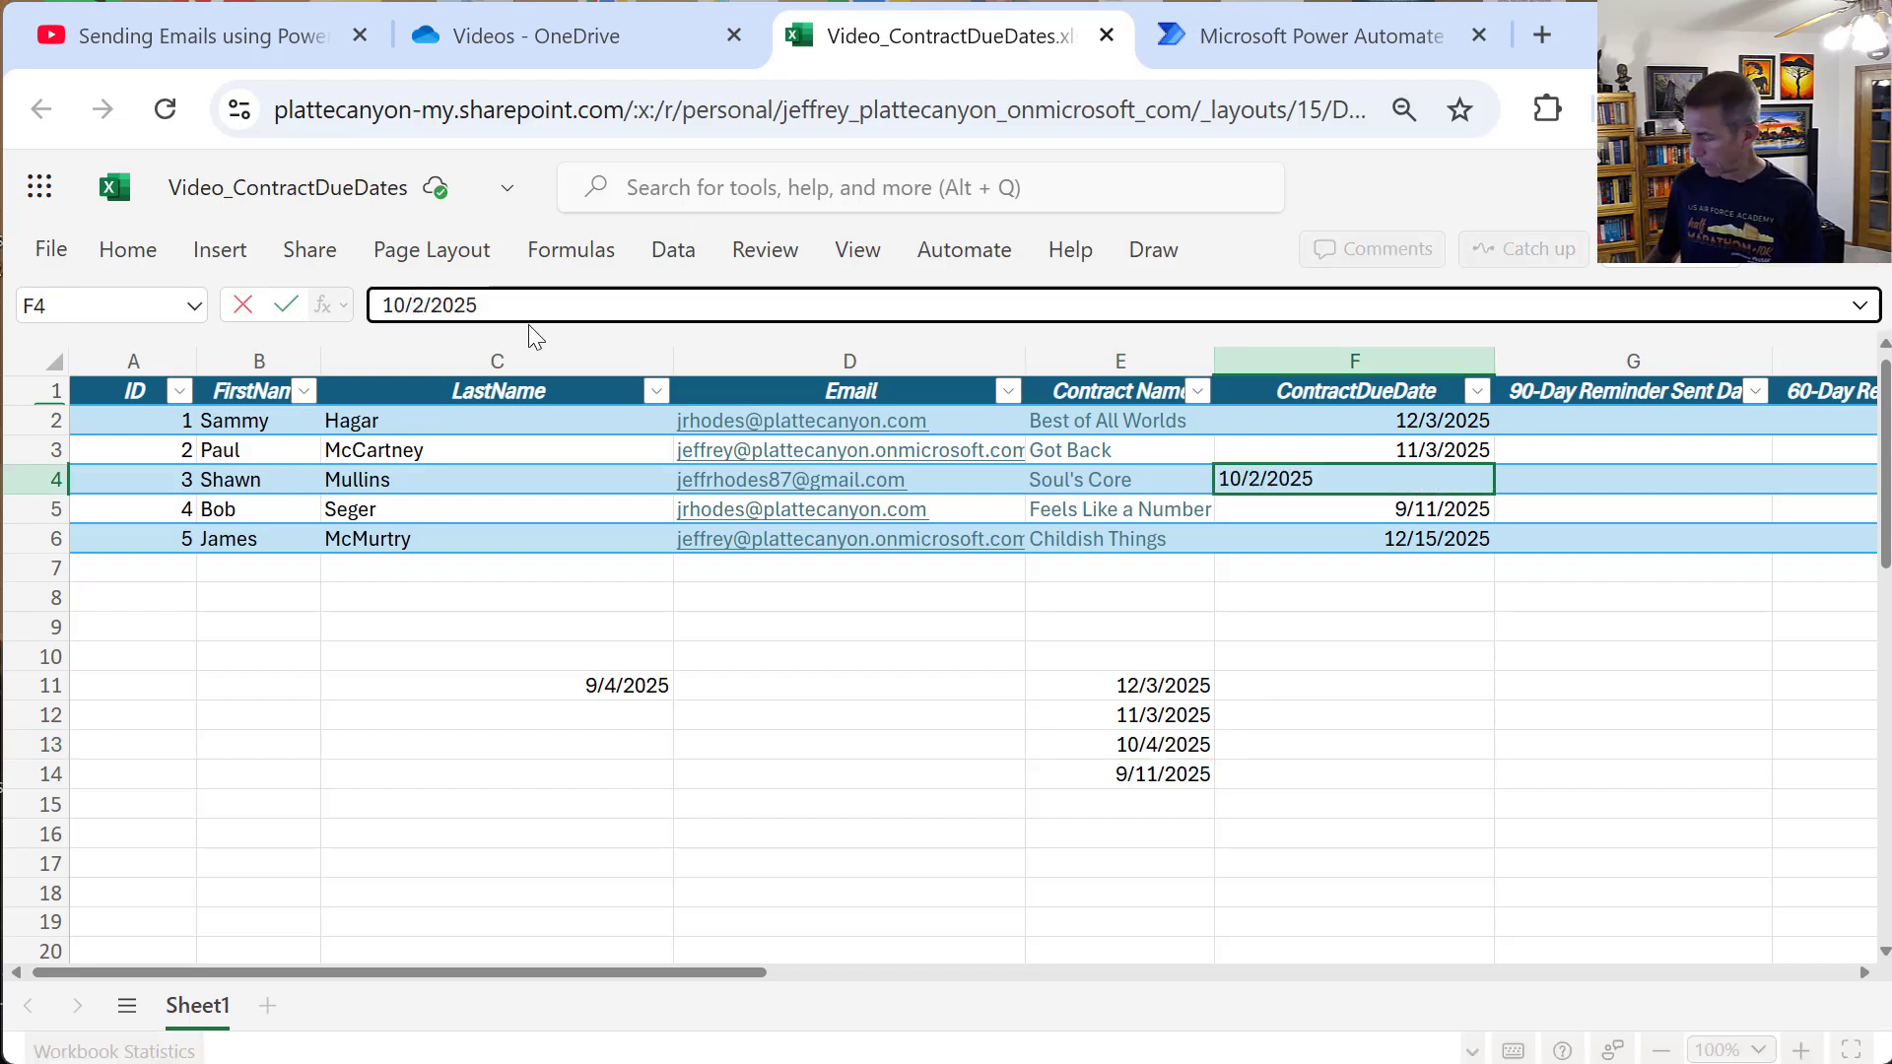
key("Delete")
type("4")
key("Return")
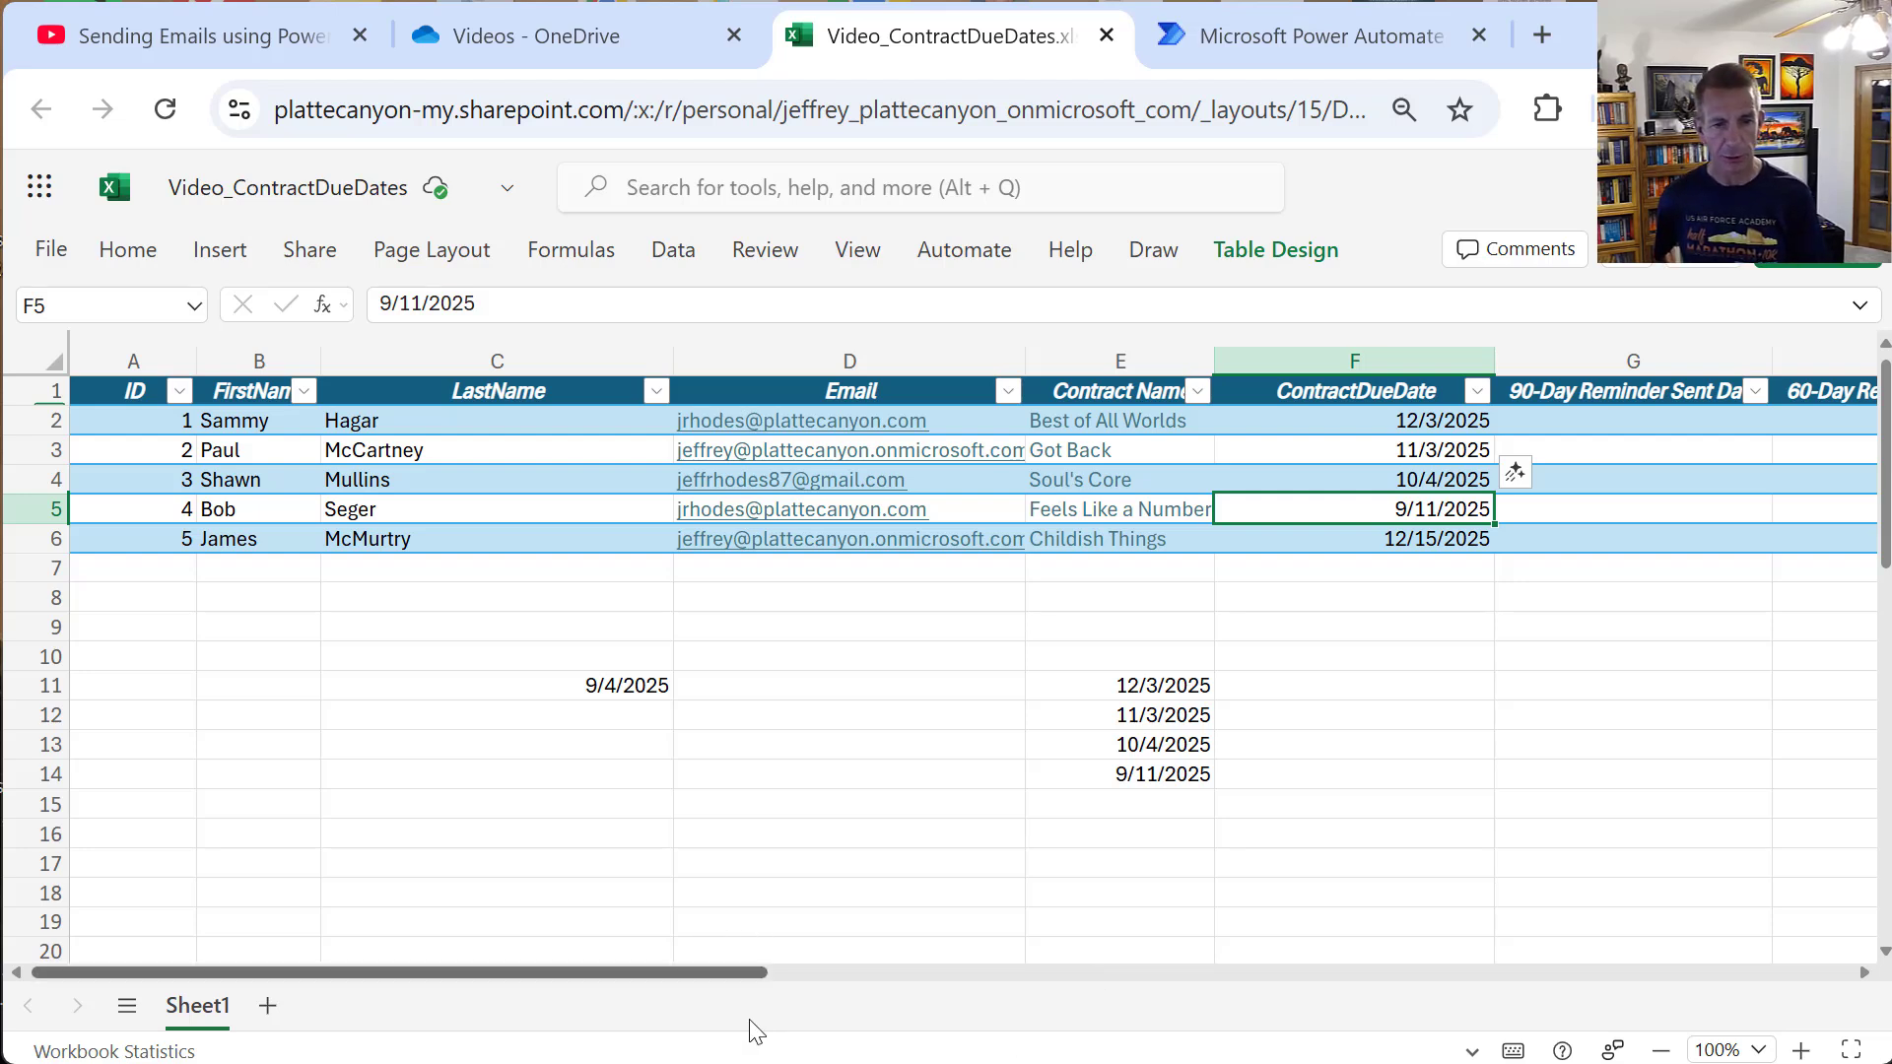
Step: Look over the reminder sent date columns, and start creating a scheduled cloud flow in Power Automate
left_click_drag(729, 973, 1113, 1007)
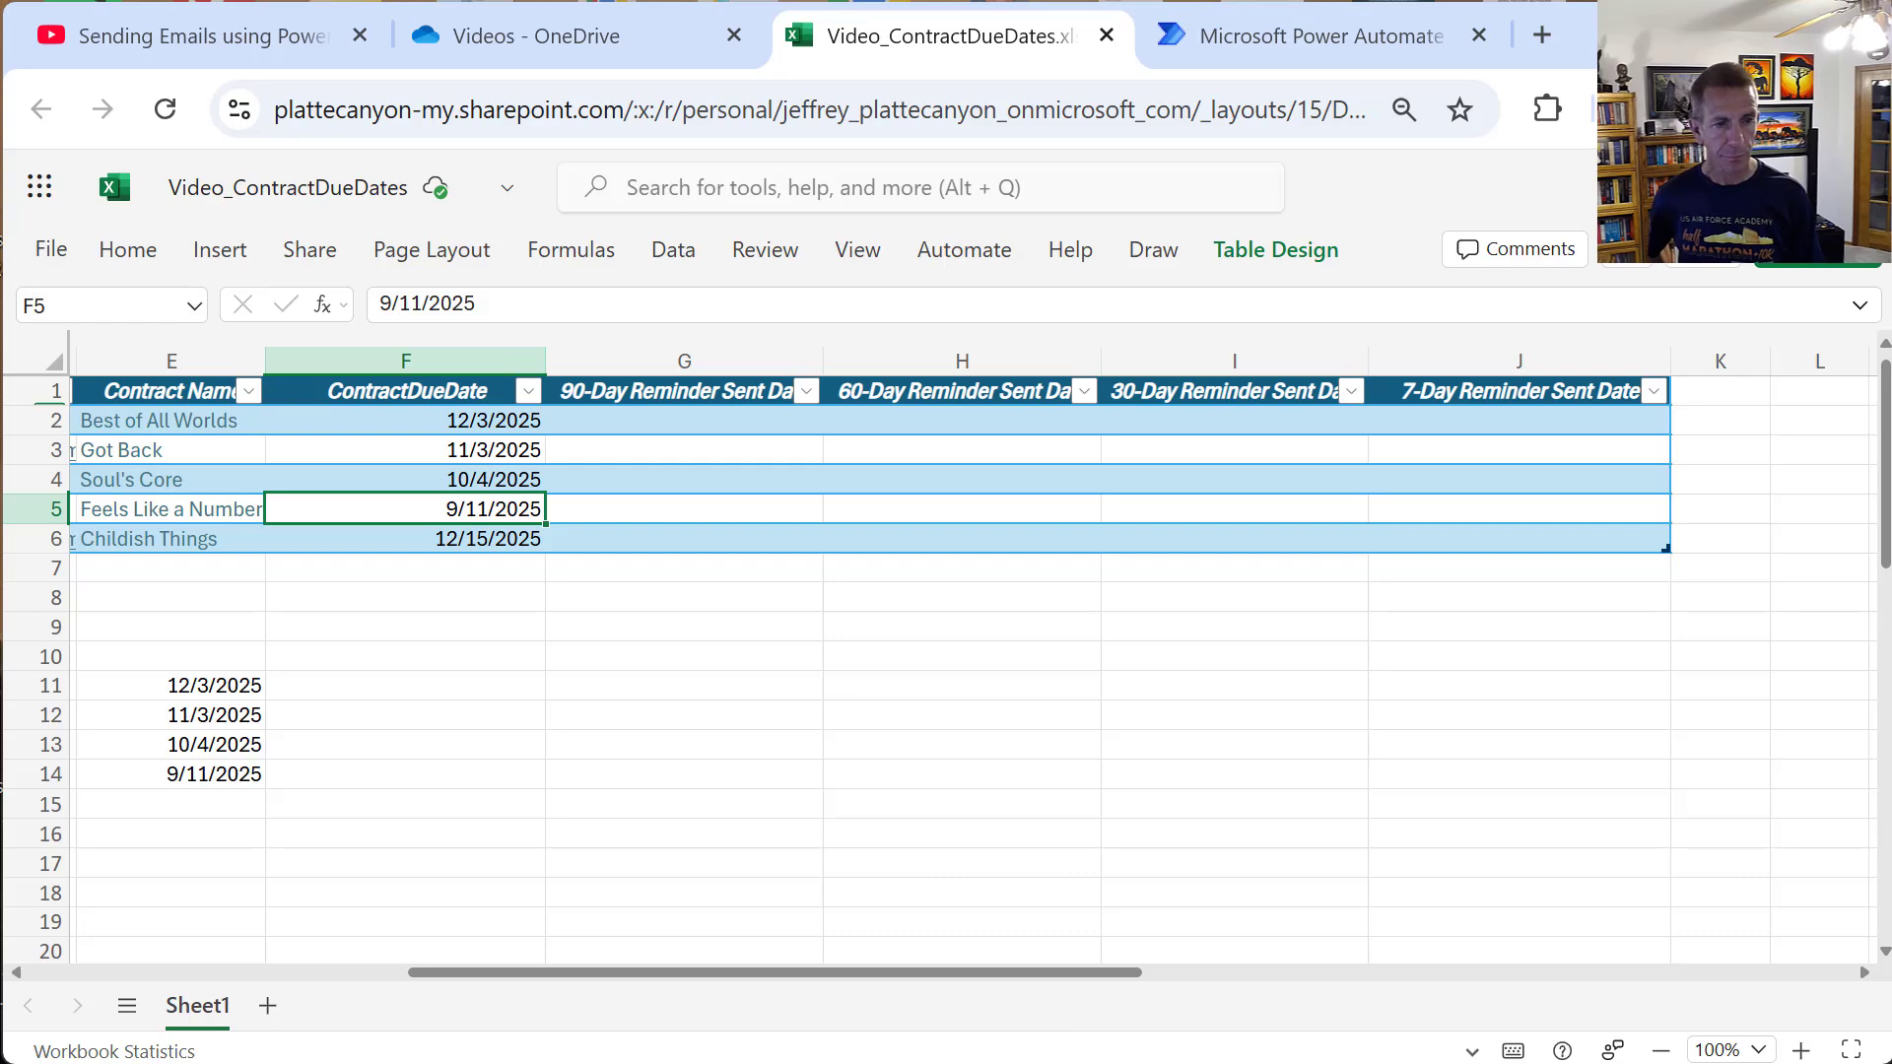
left_click(186, 970)
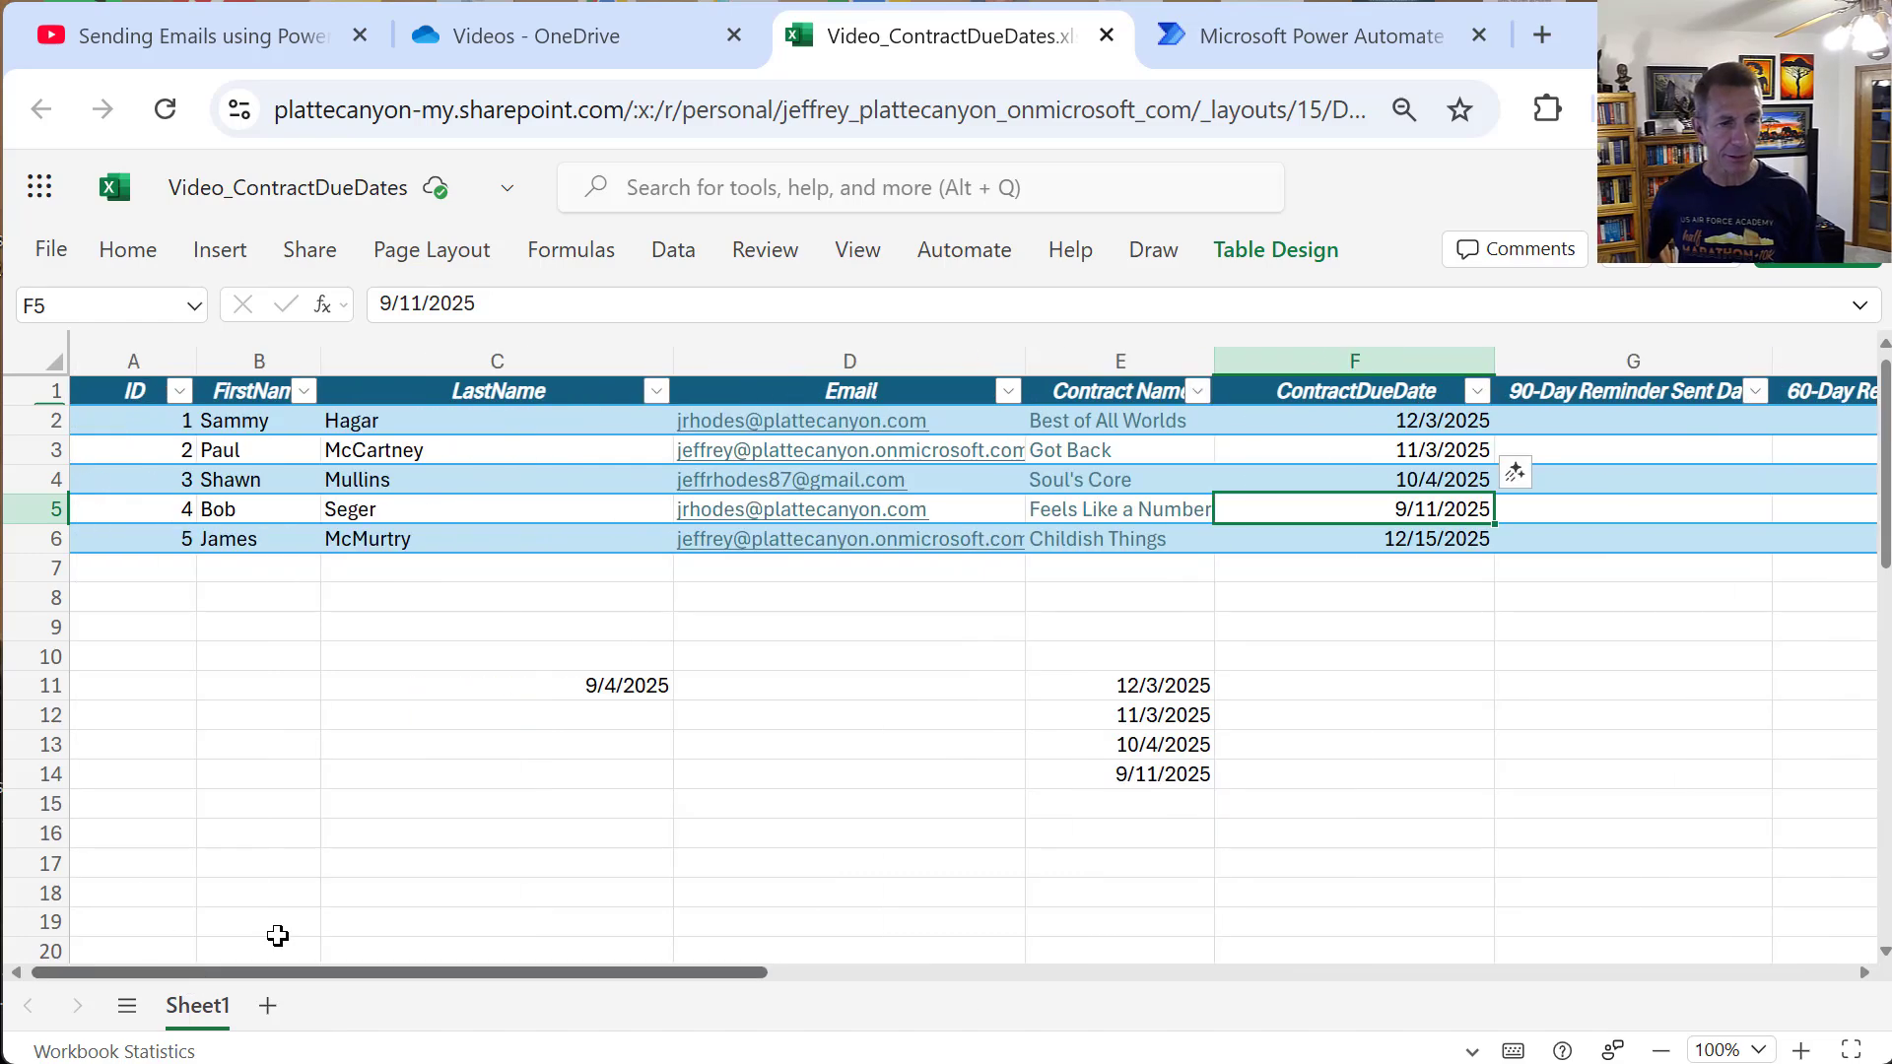
left_click(1302, 43)
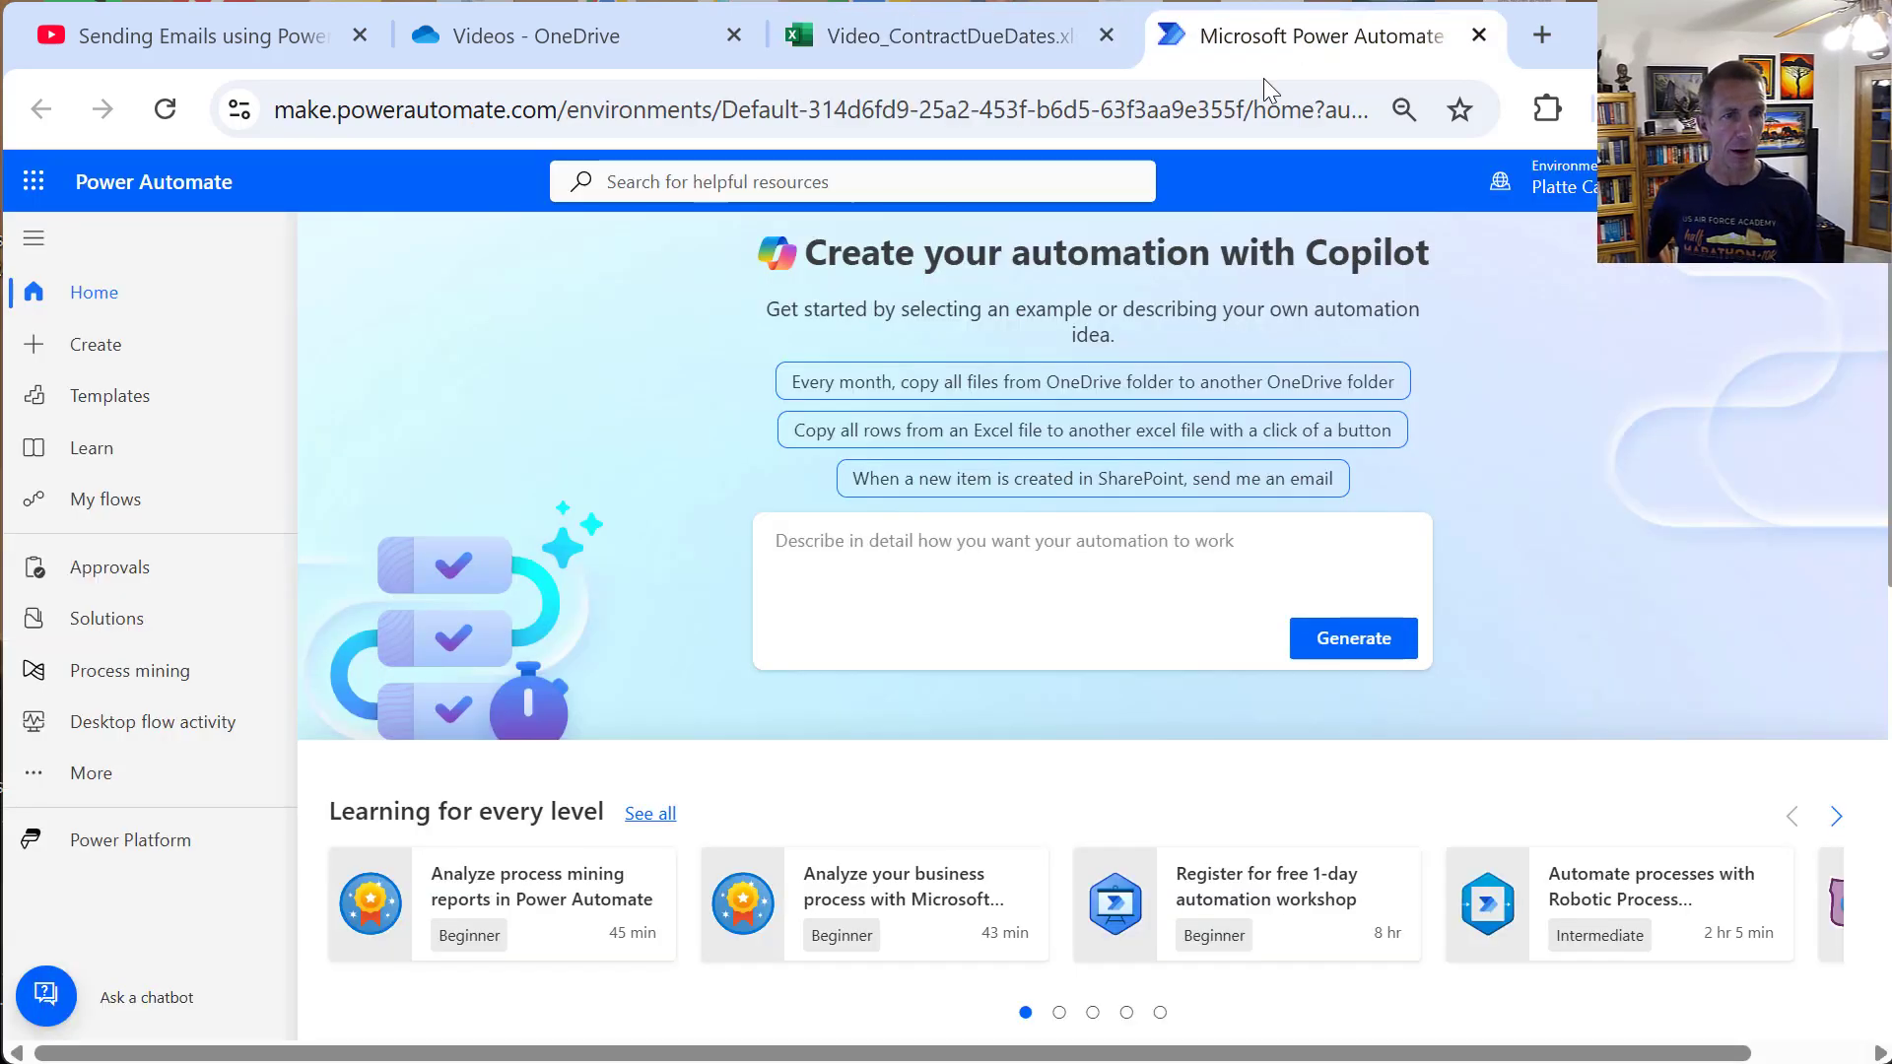
left_click(143, 359)
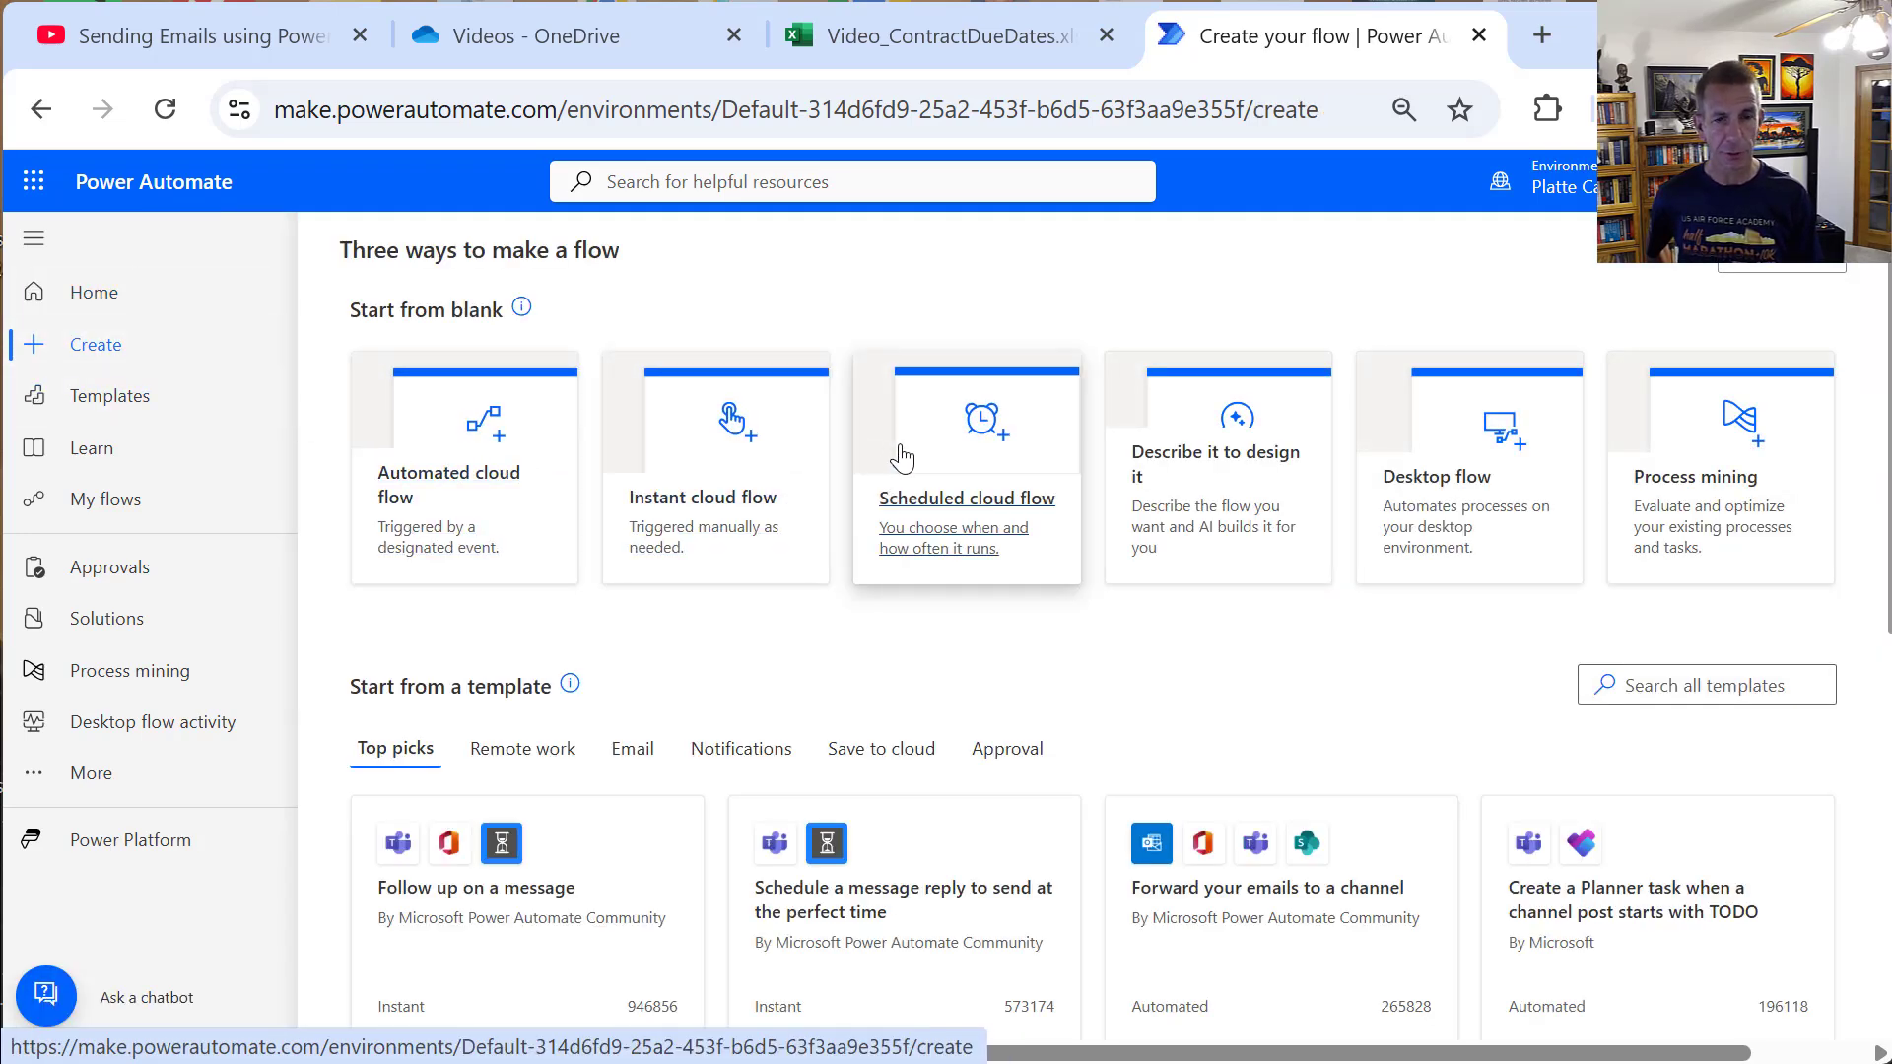
left_click(899, 458)
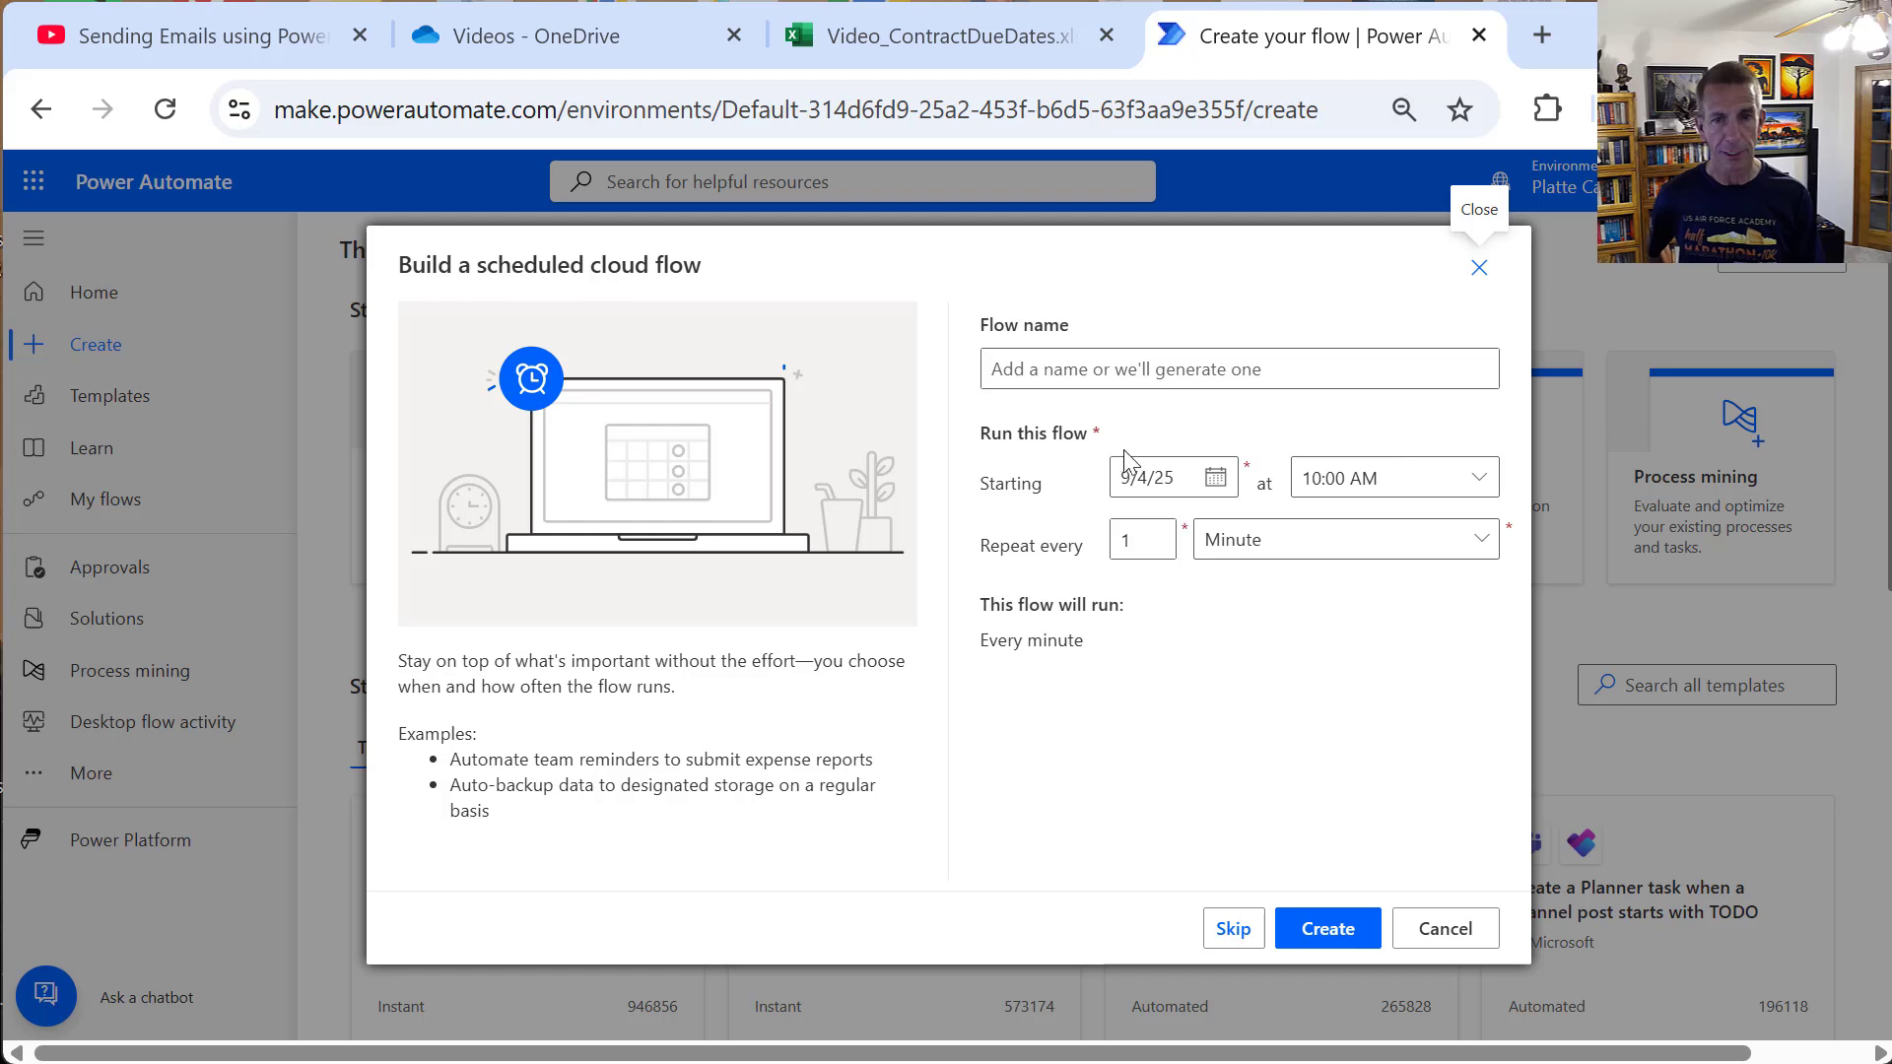
Step: Name the scheduled cloud flow Video_ContractReminders
left_click(1140, 381)
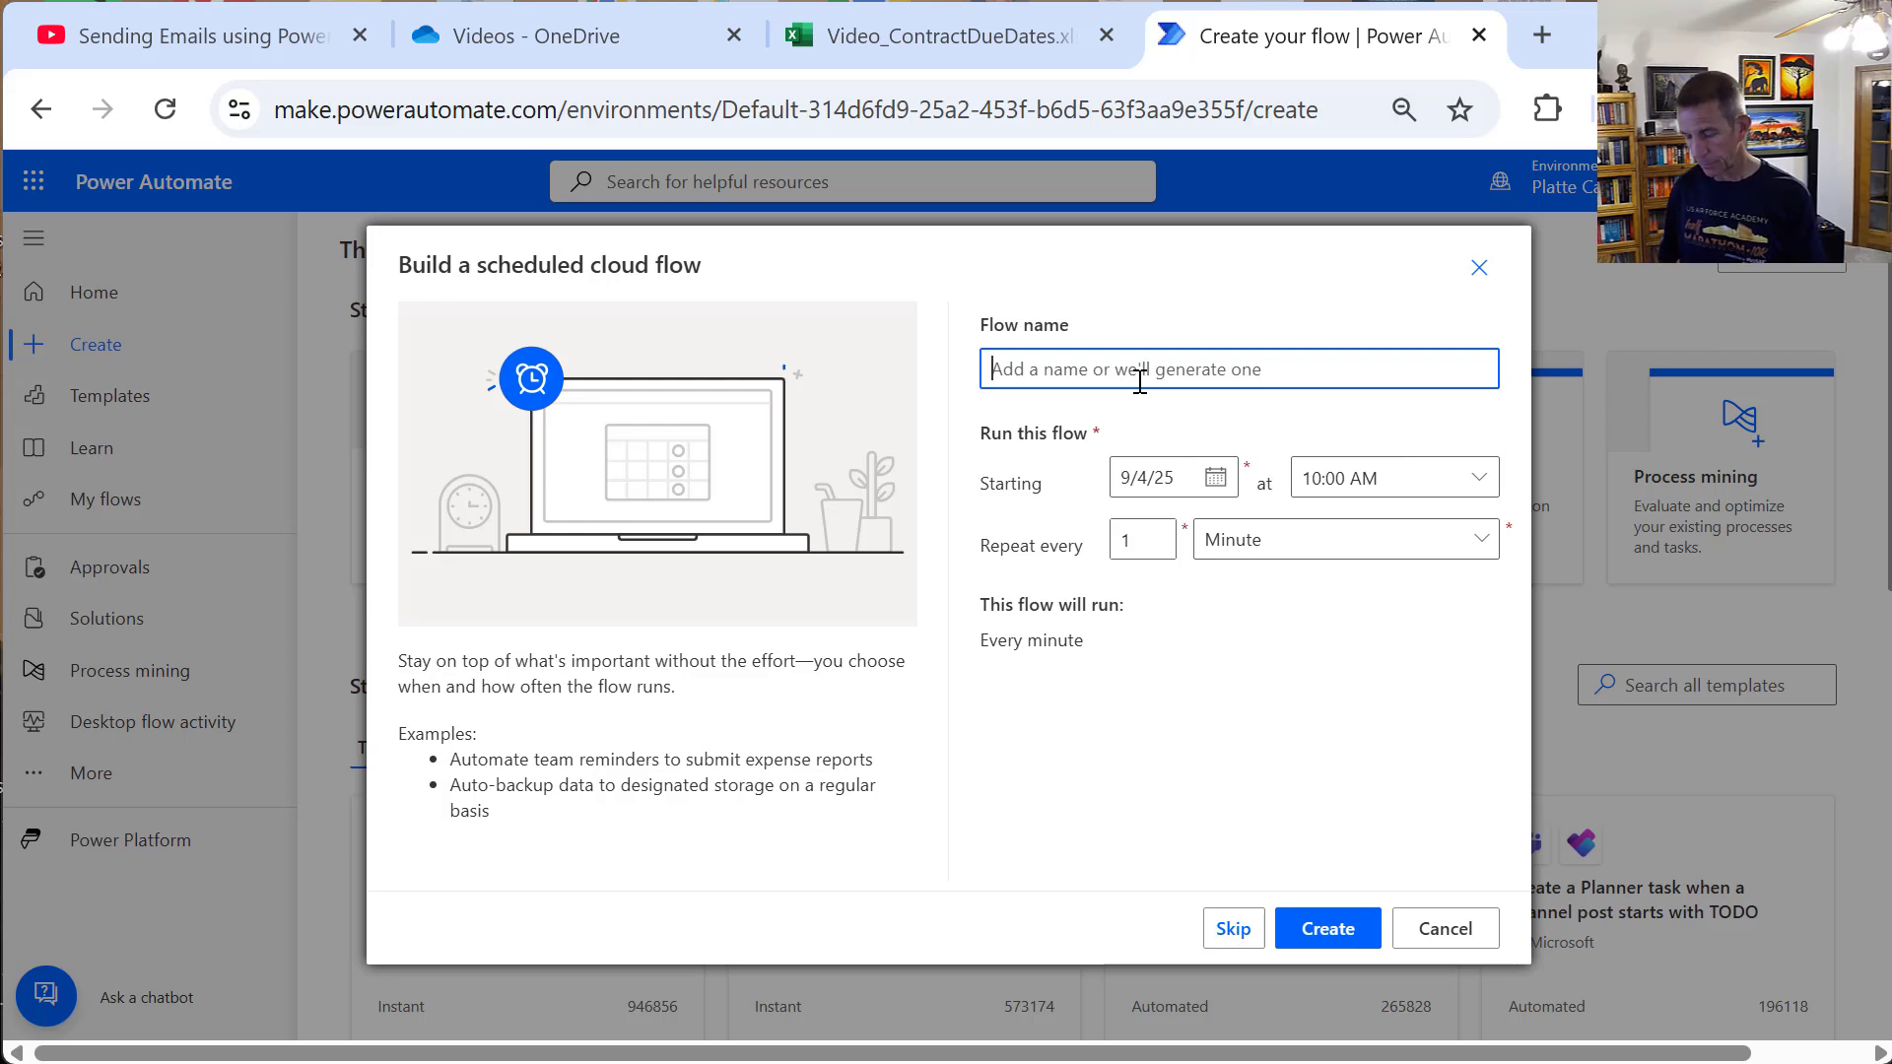
type("Video")
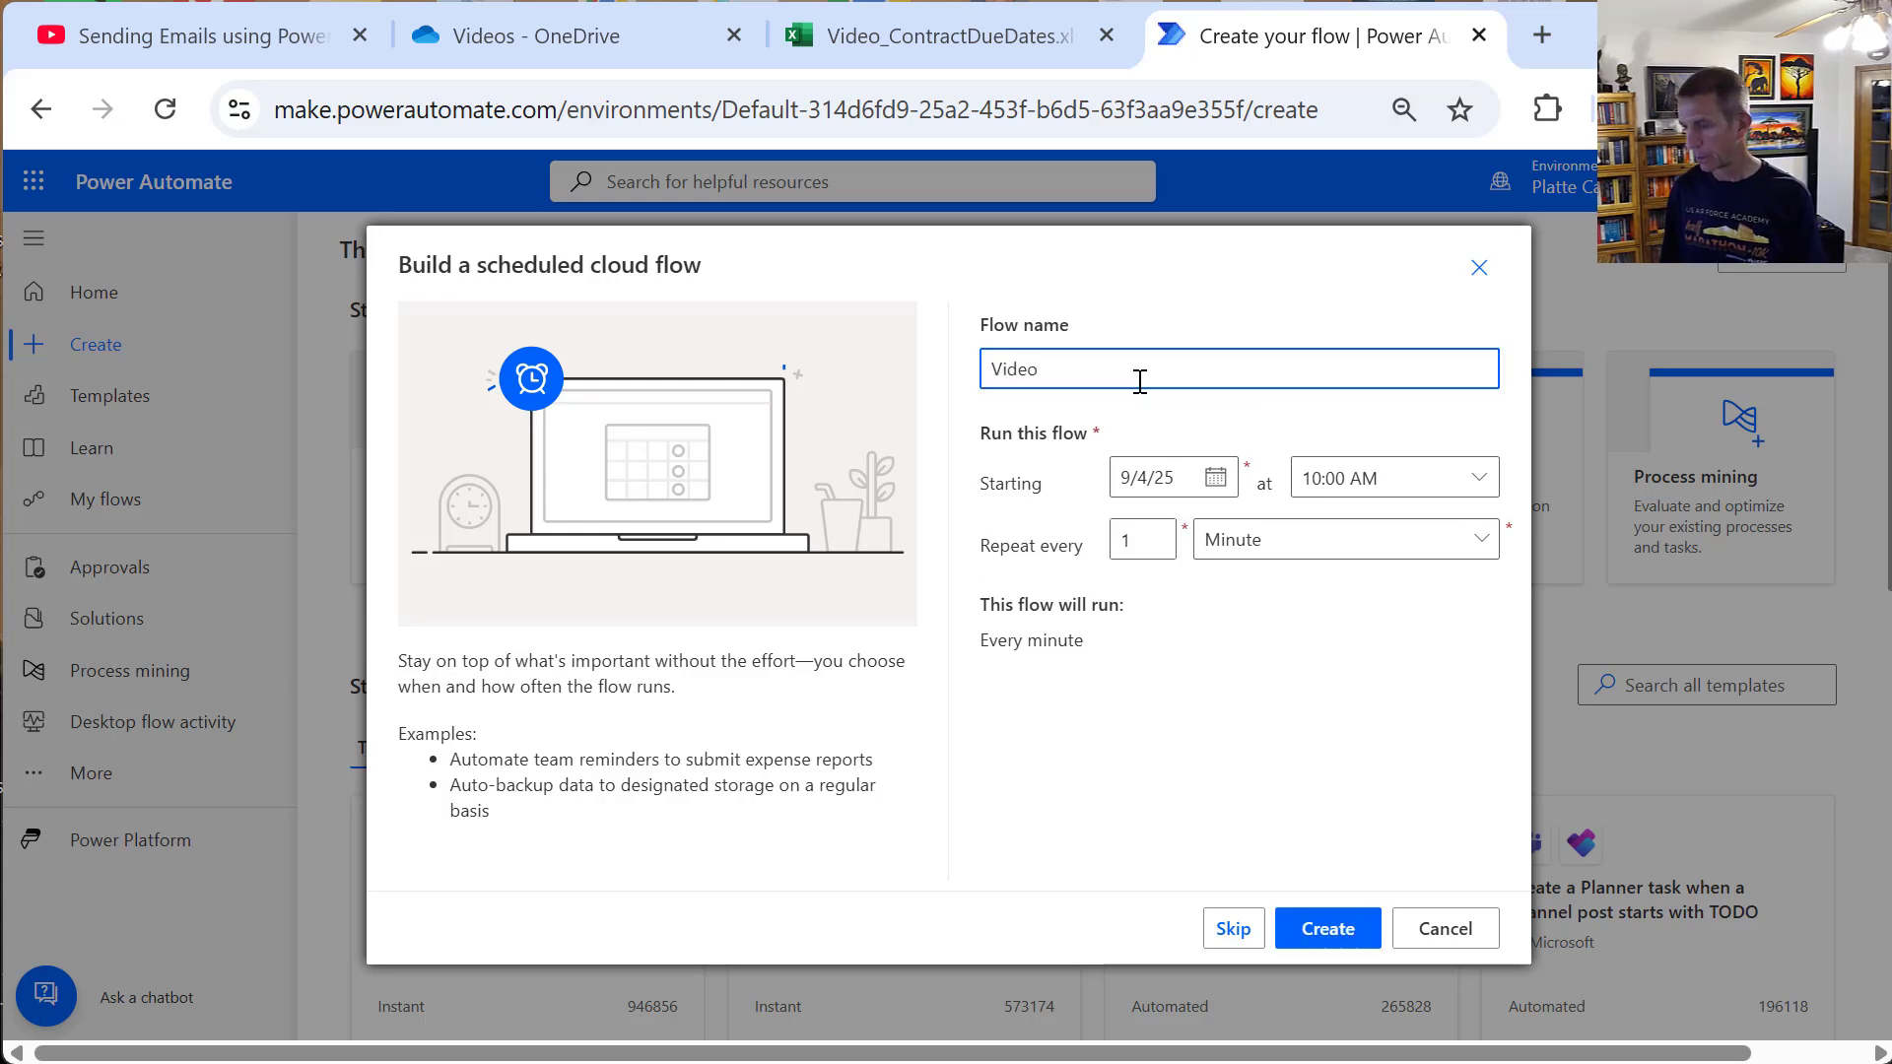
type("_Contr")
type("act")
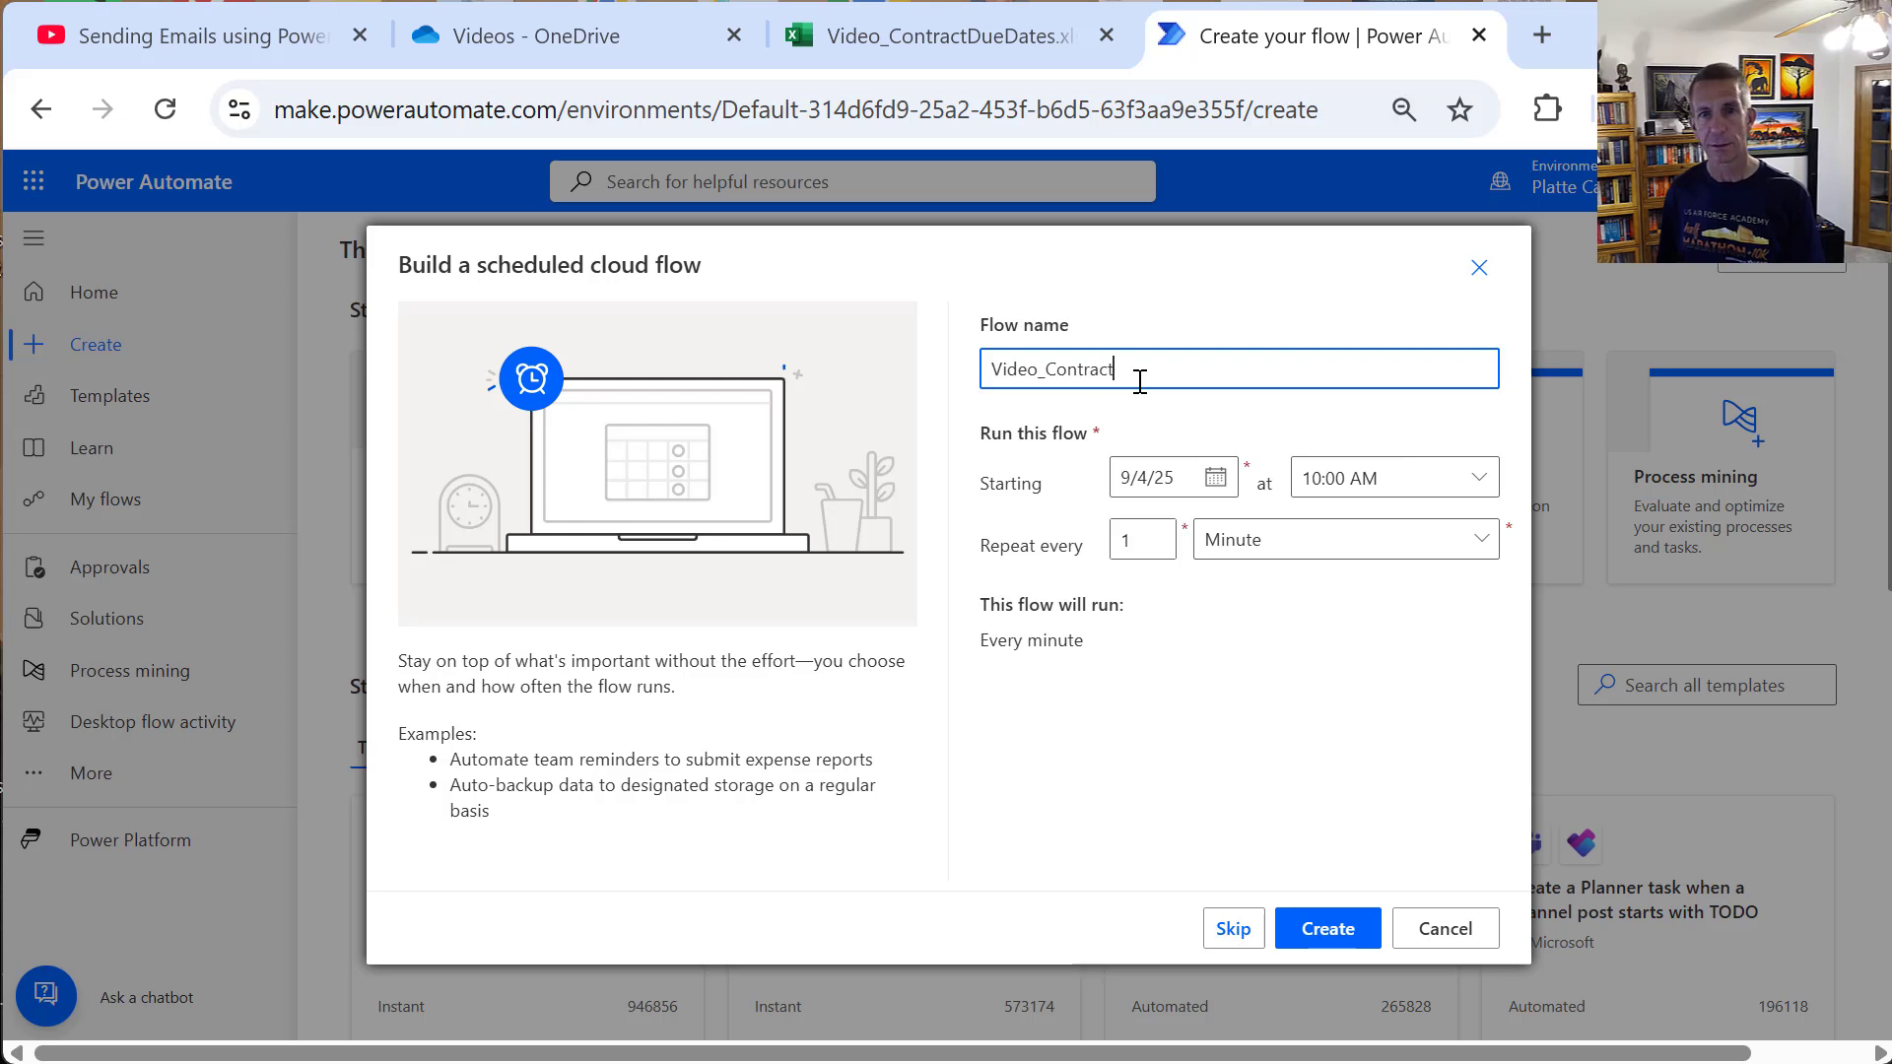
type("Reminders")
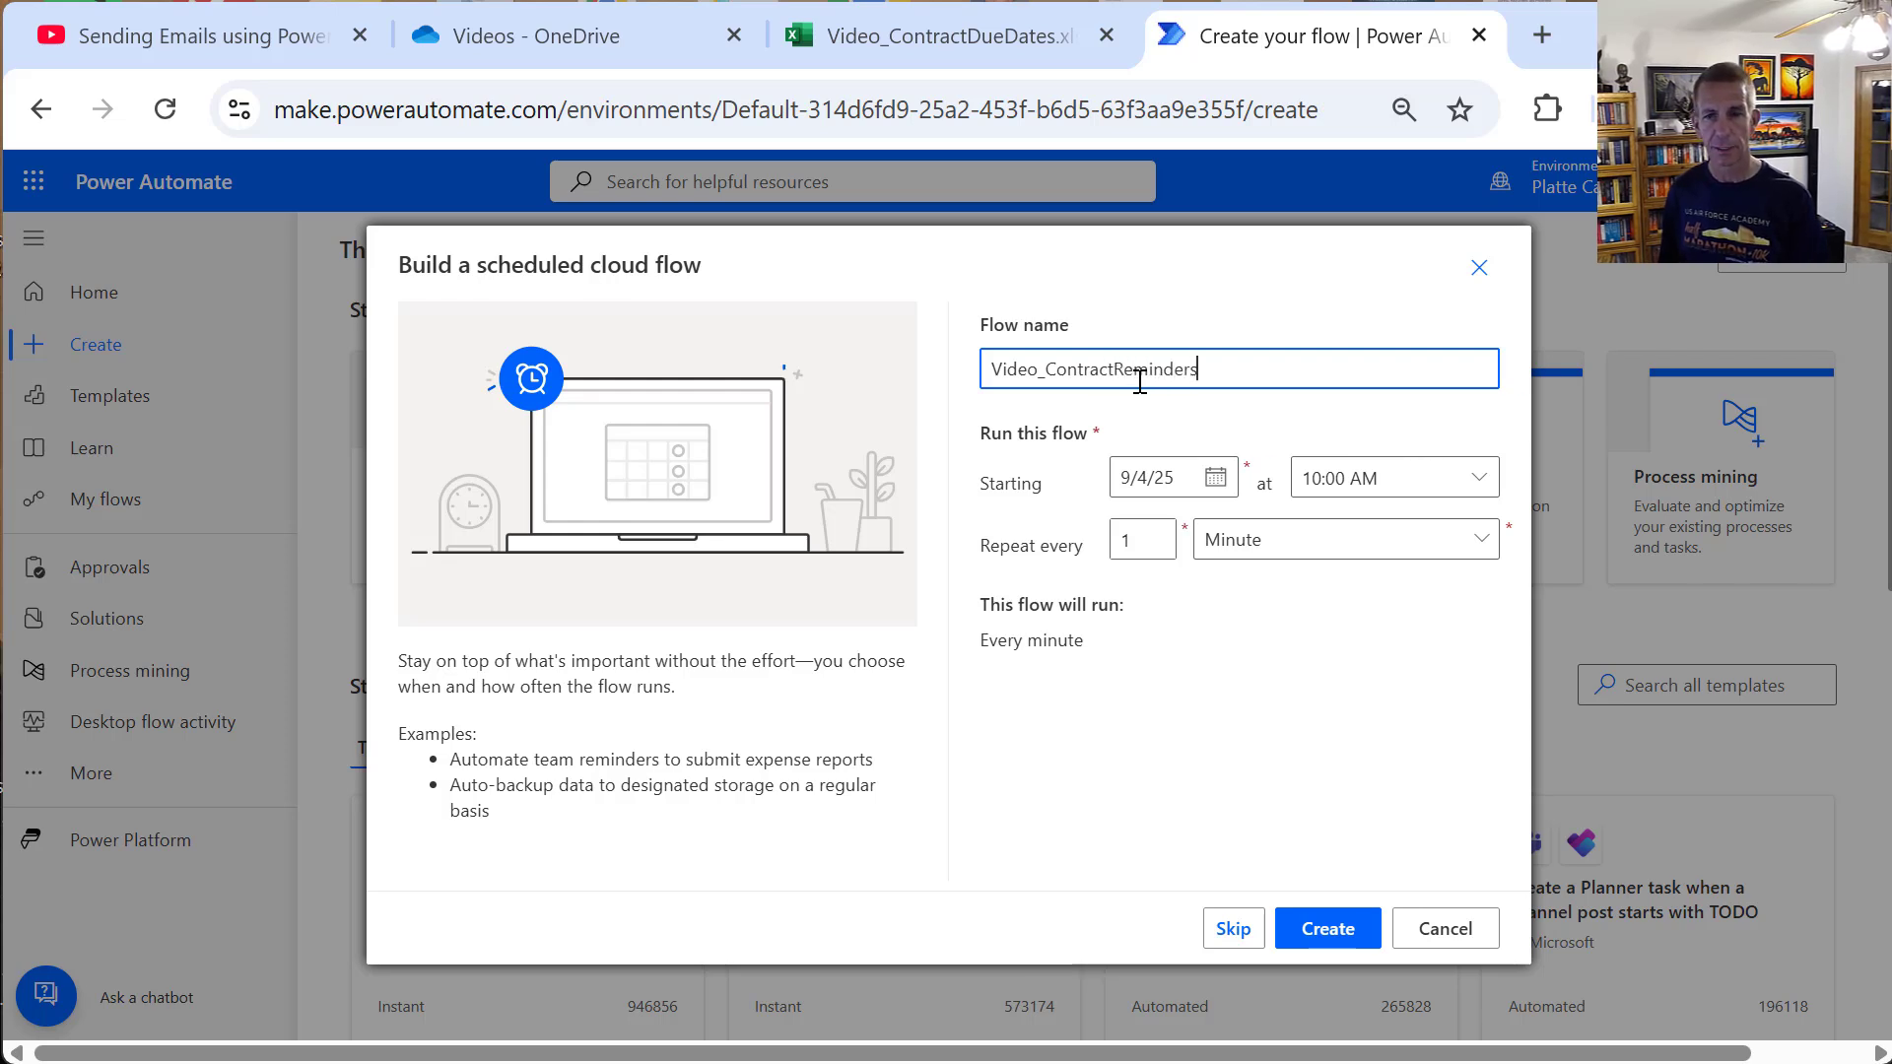
Step: Set the scheduled flow to repeat every 1 day and create it
left_click(1268, 554)
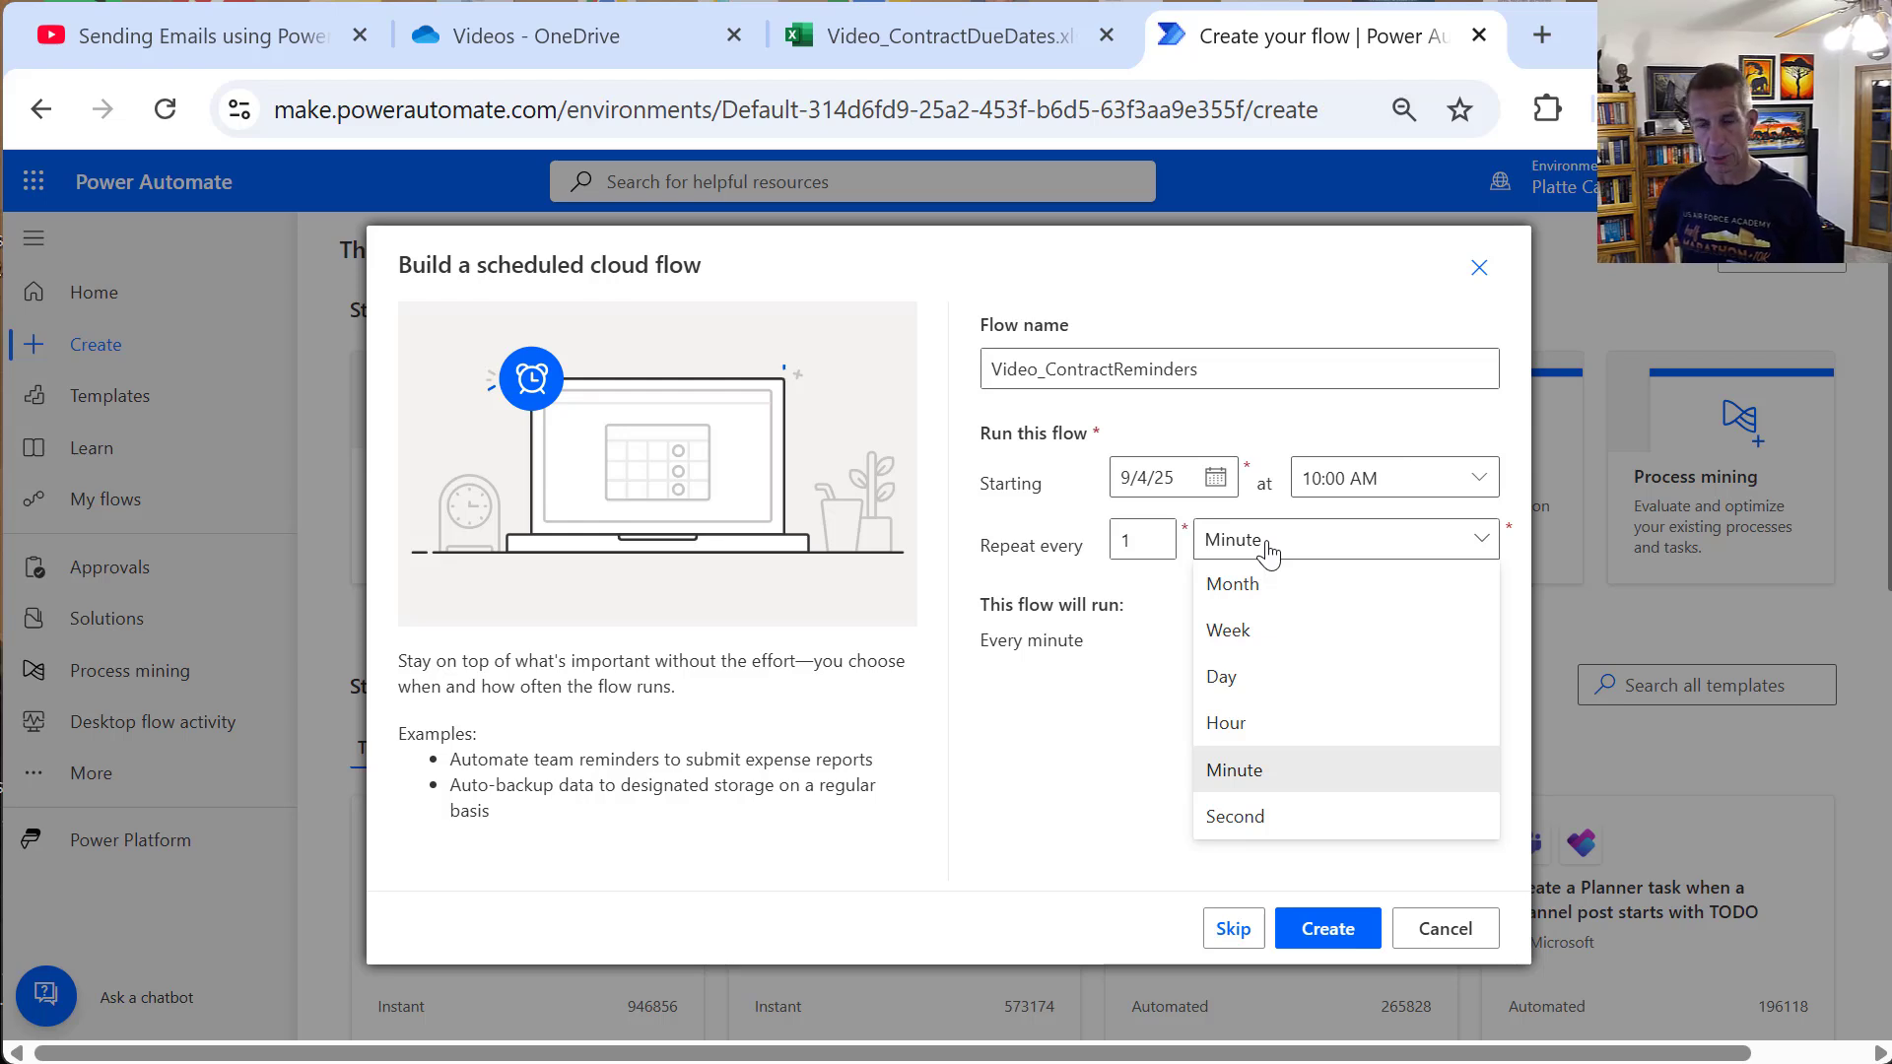
left_click(1274, 648)
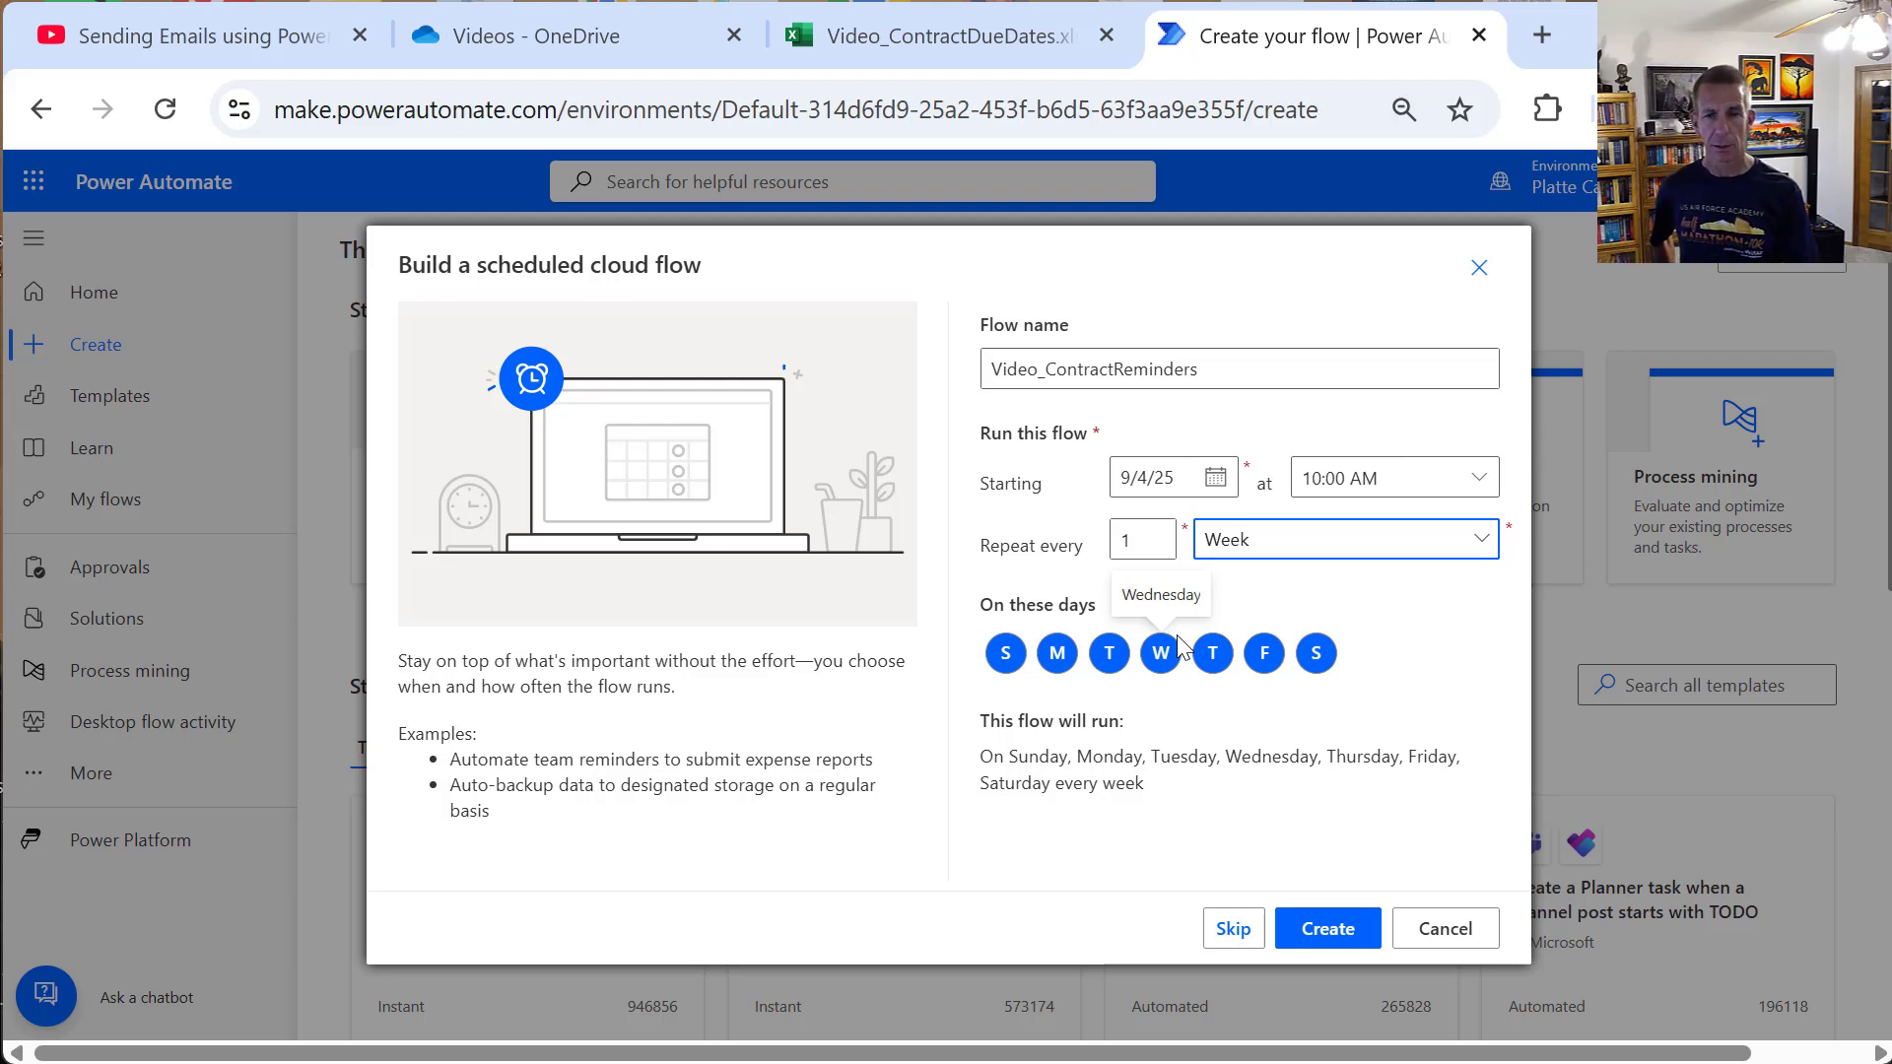
left_click(1280, 541)
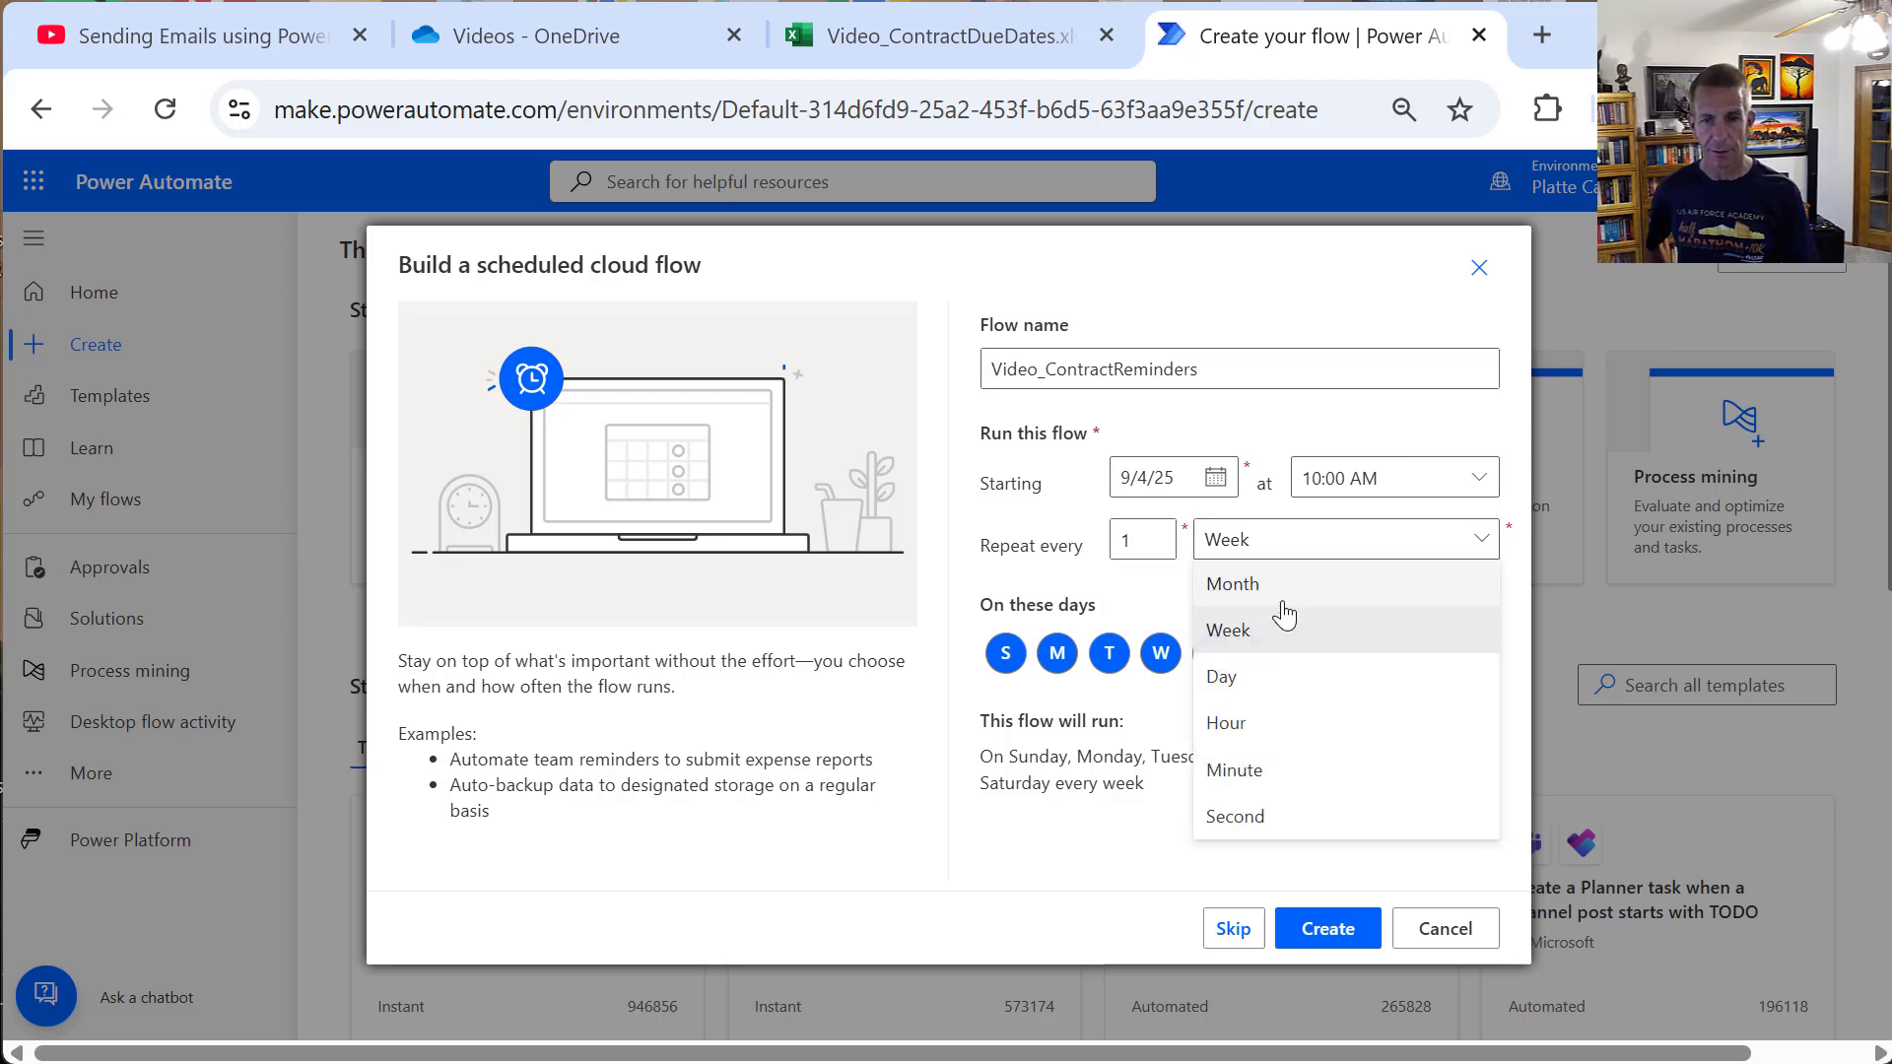
left_click(1269, 680)
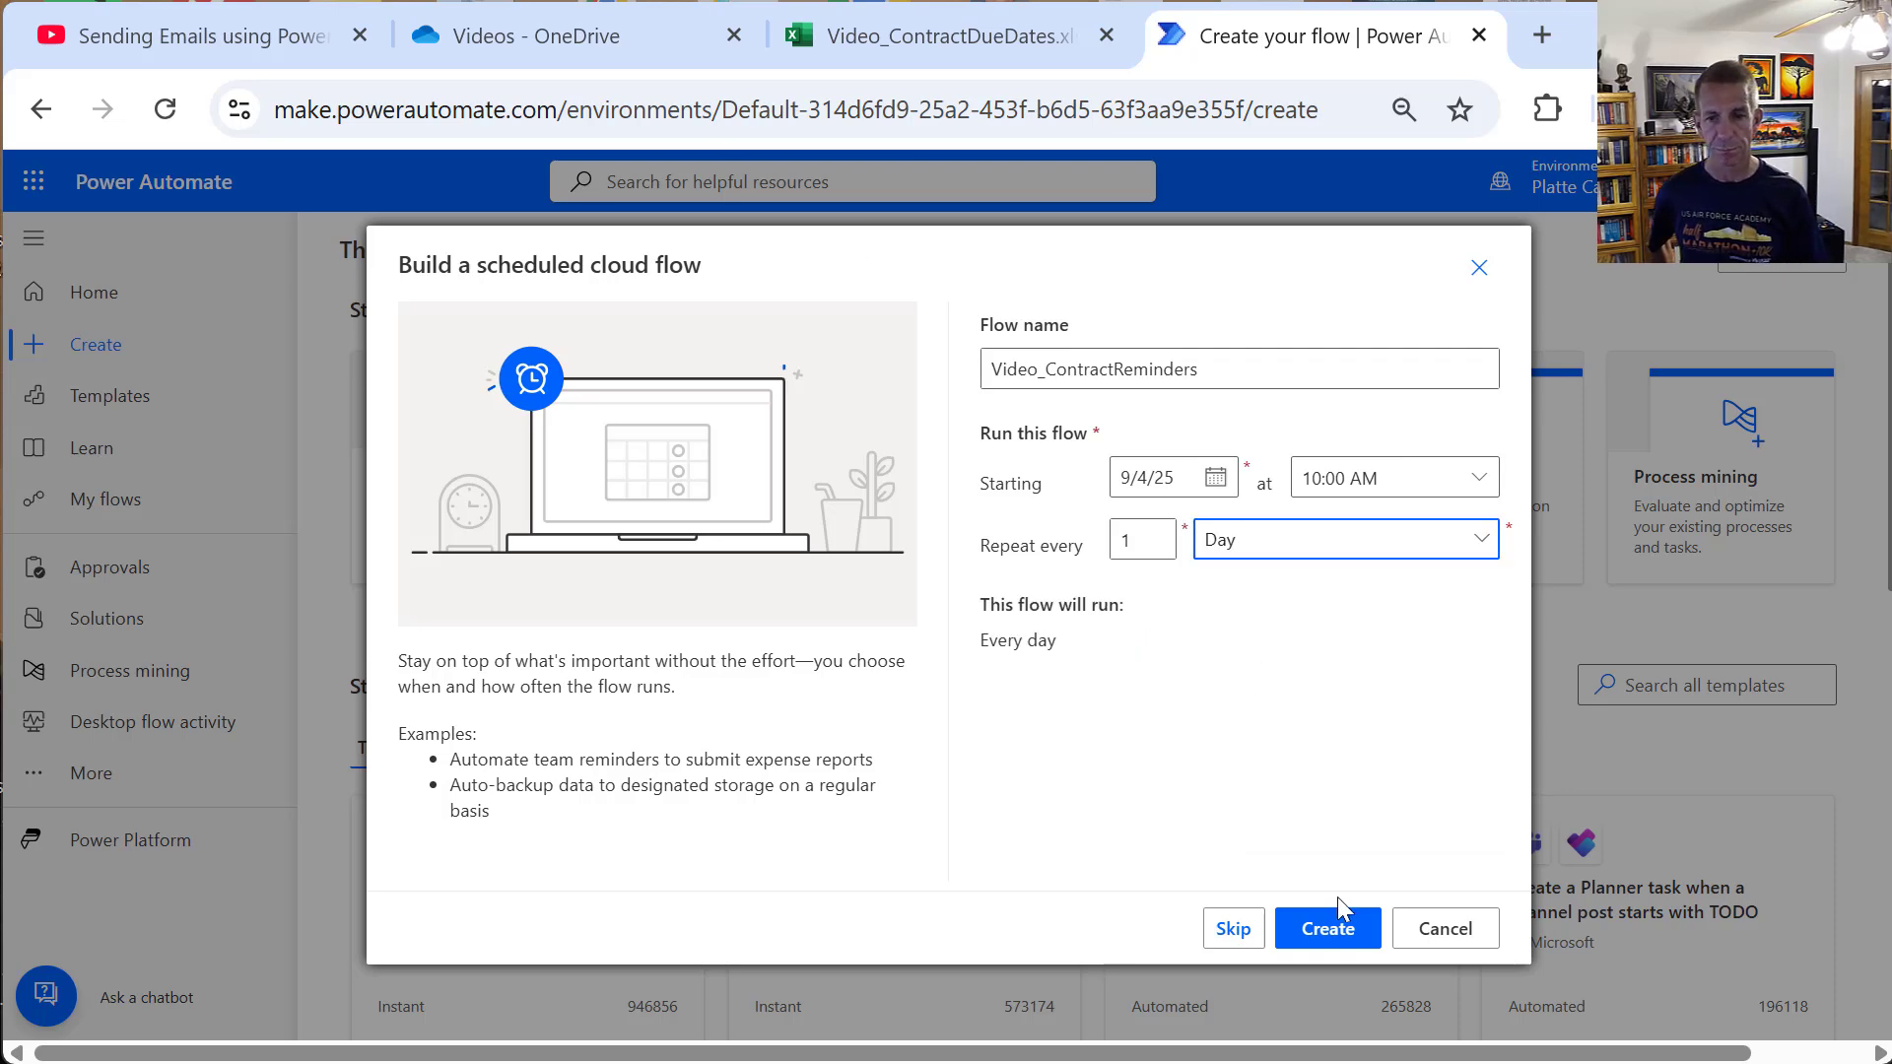
left_click(1321, 943)
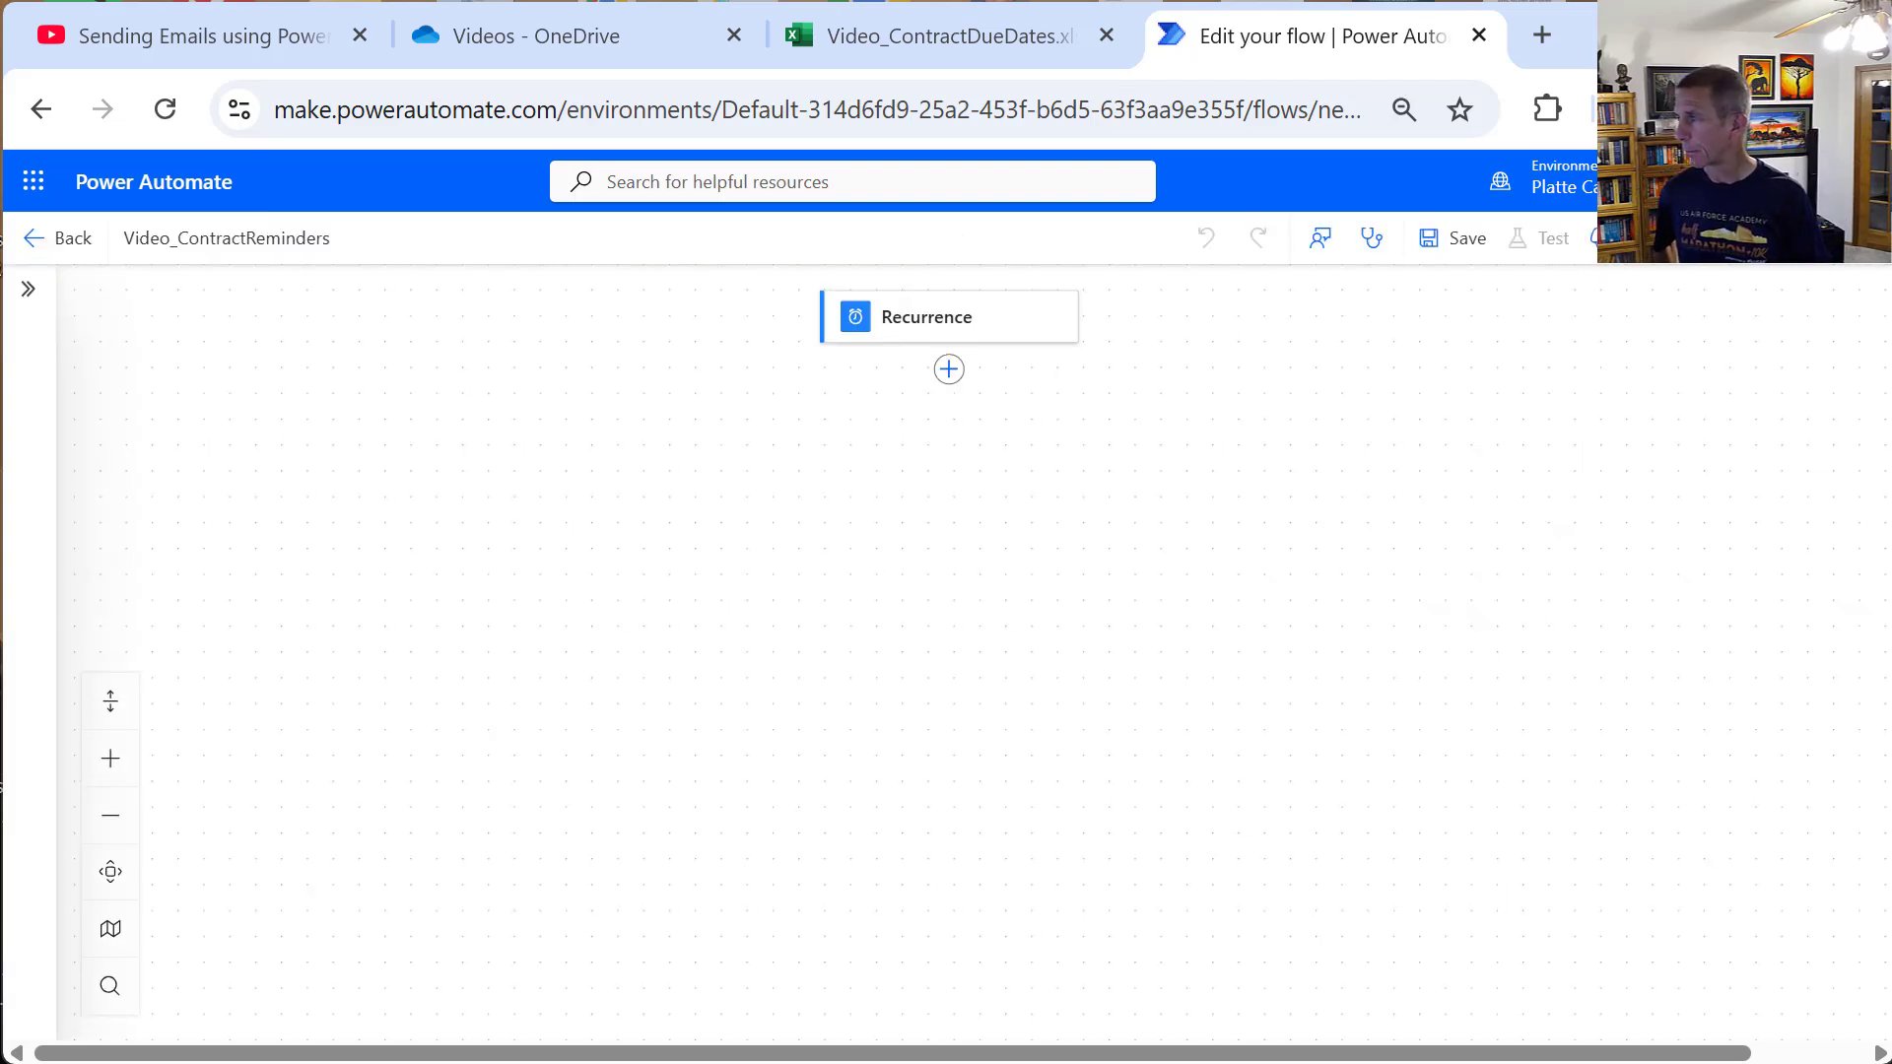
Step: Add an Initialize variable action after the Recurrence trigger and name its variable varCurrentDate
left_click(950, 373)
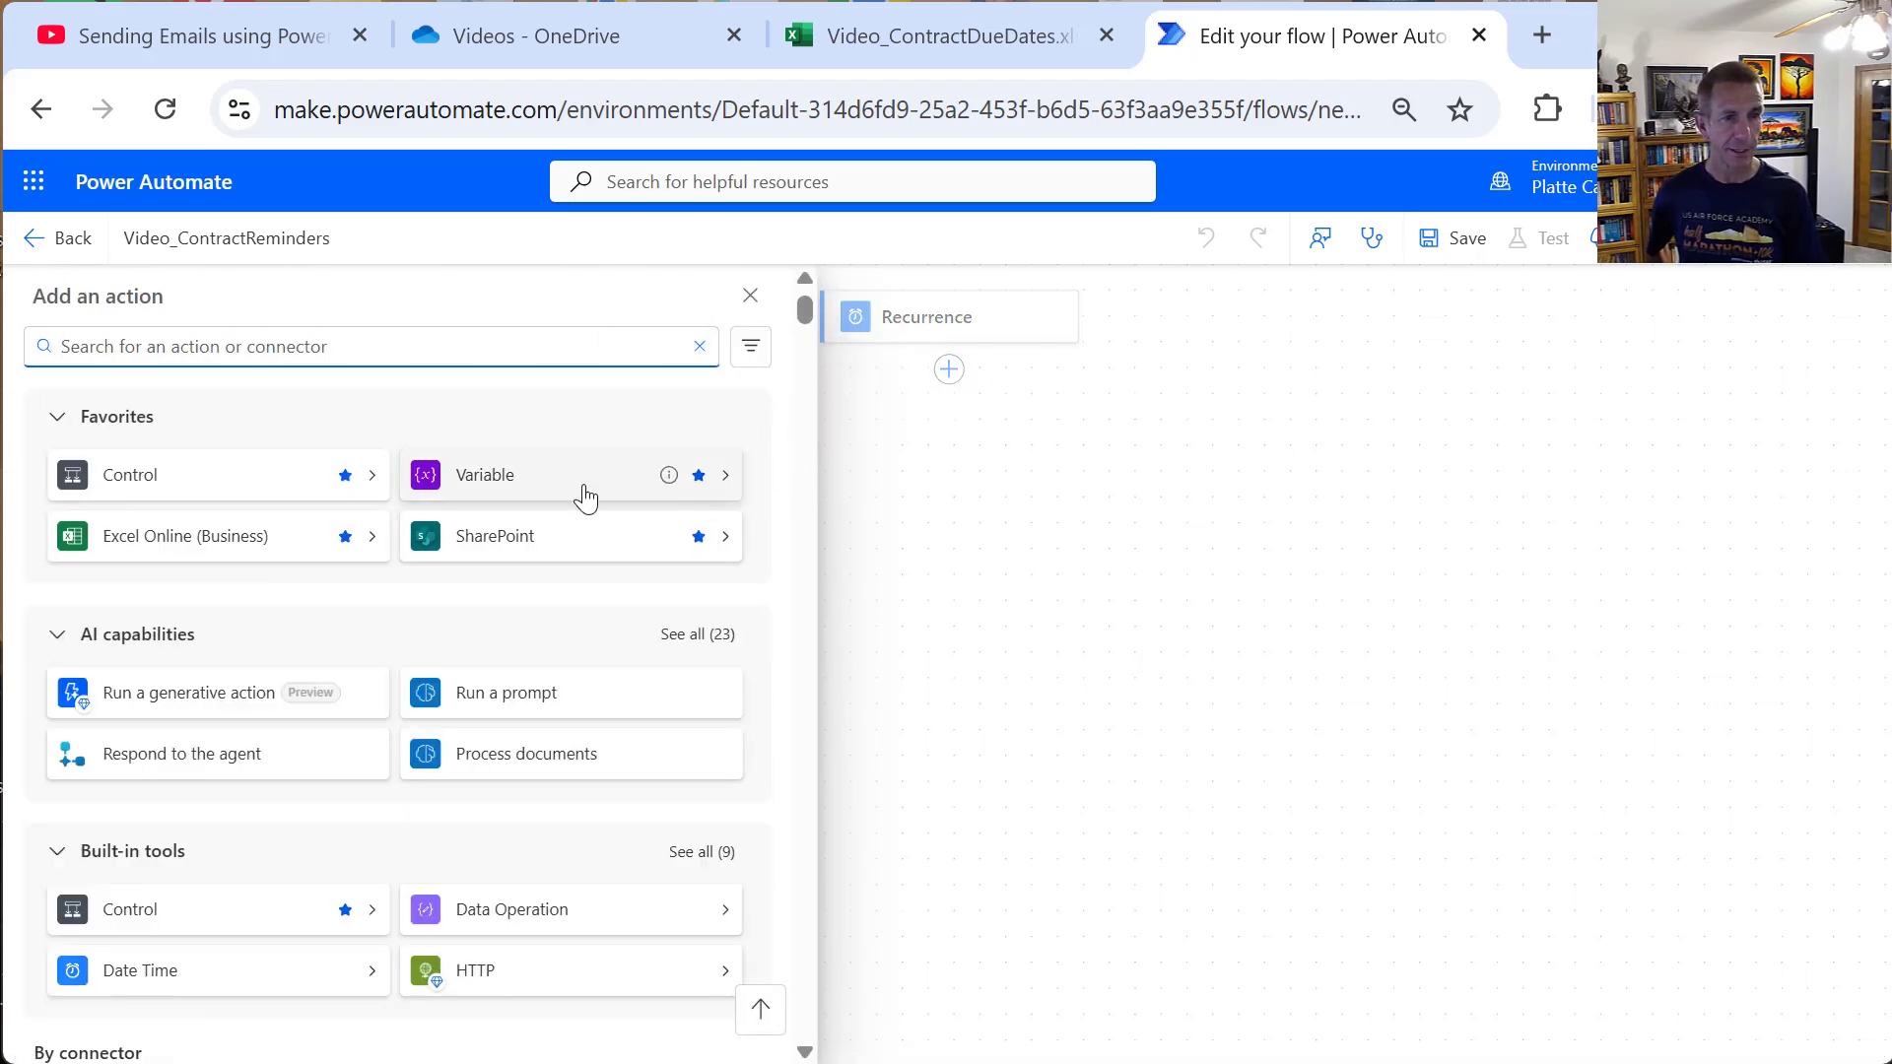
left_click(572, 493)
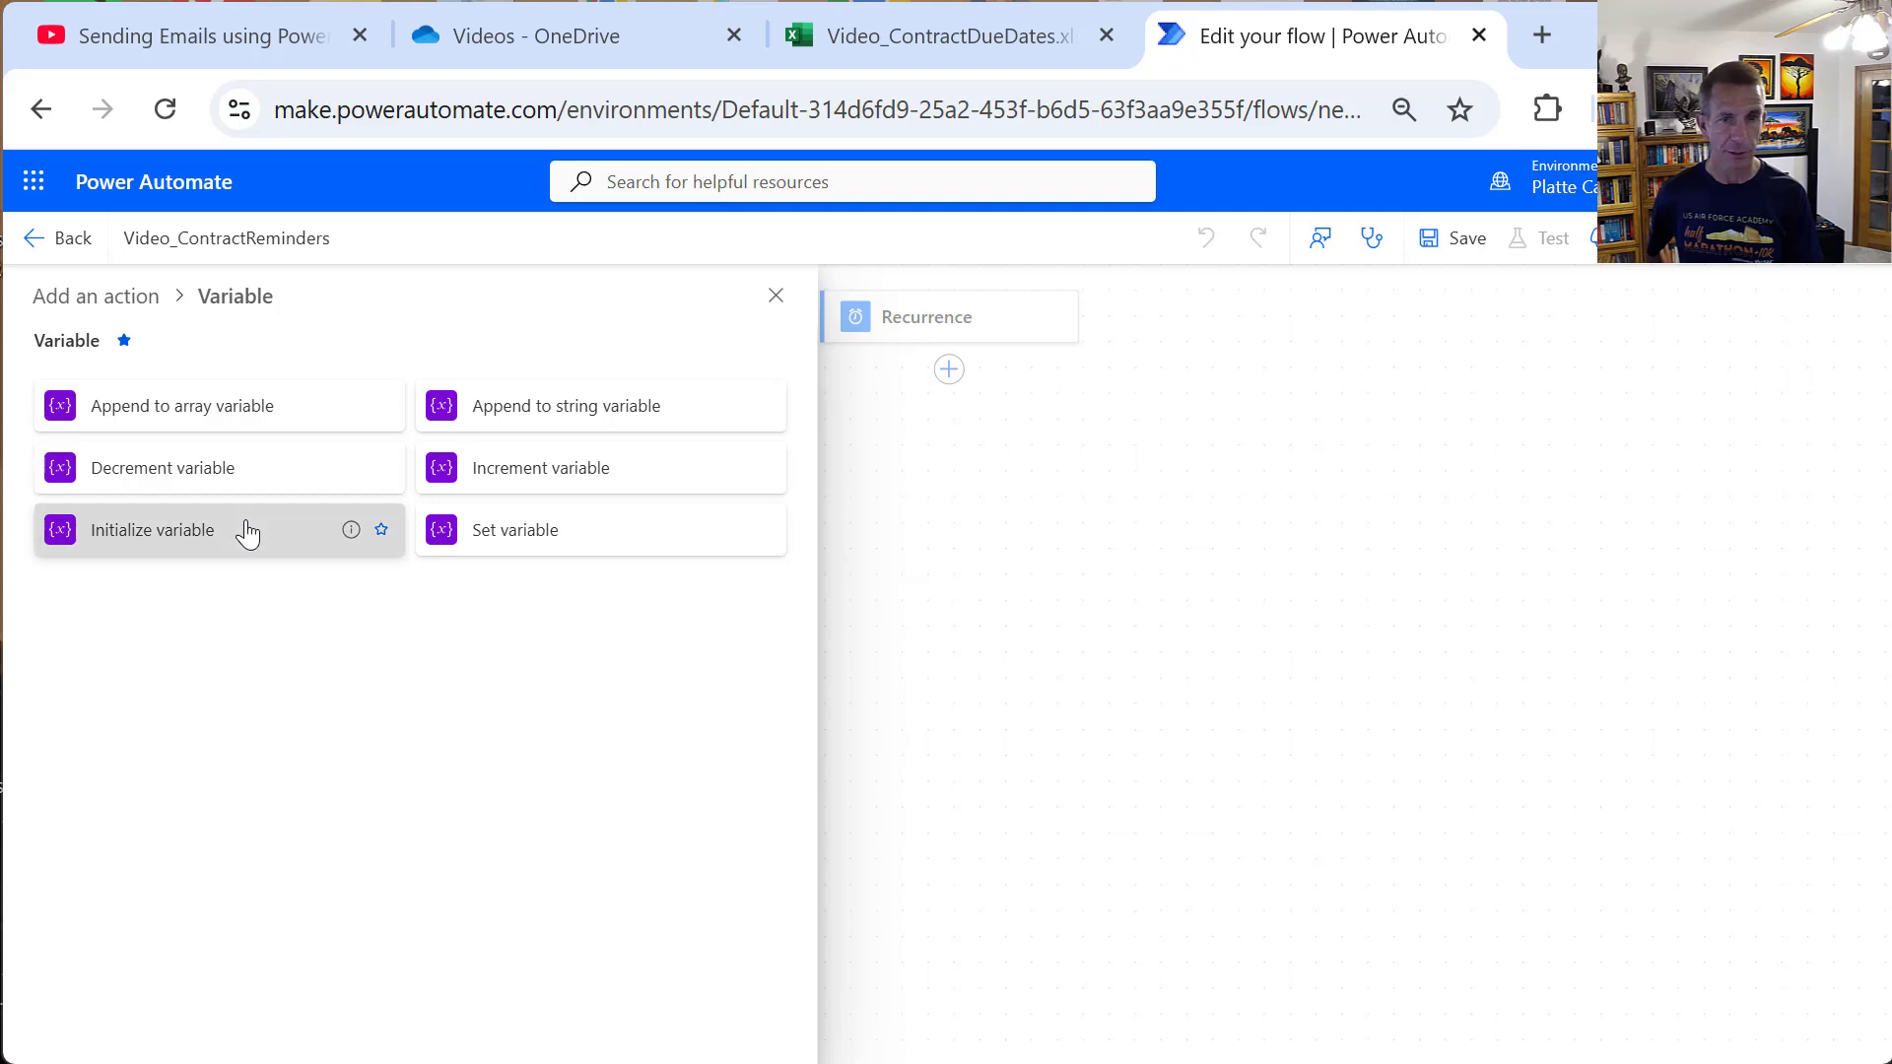
left_click(246, 532)
left_click(334, 502)
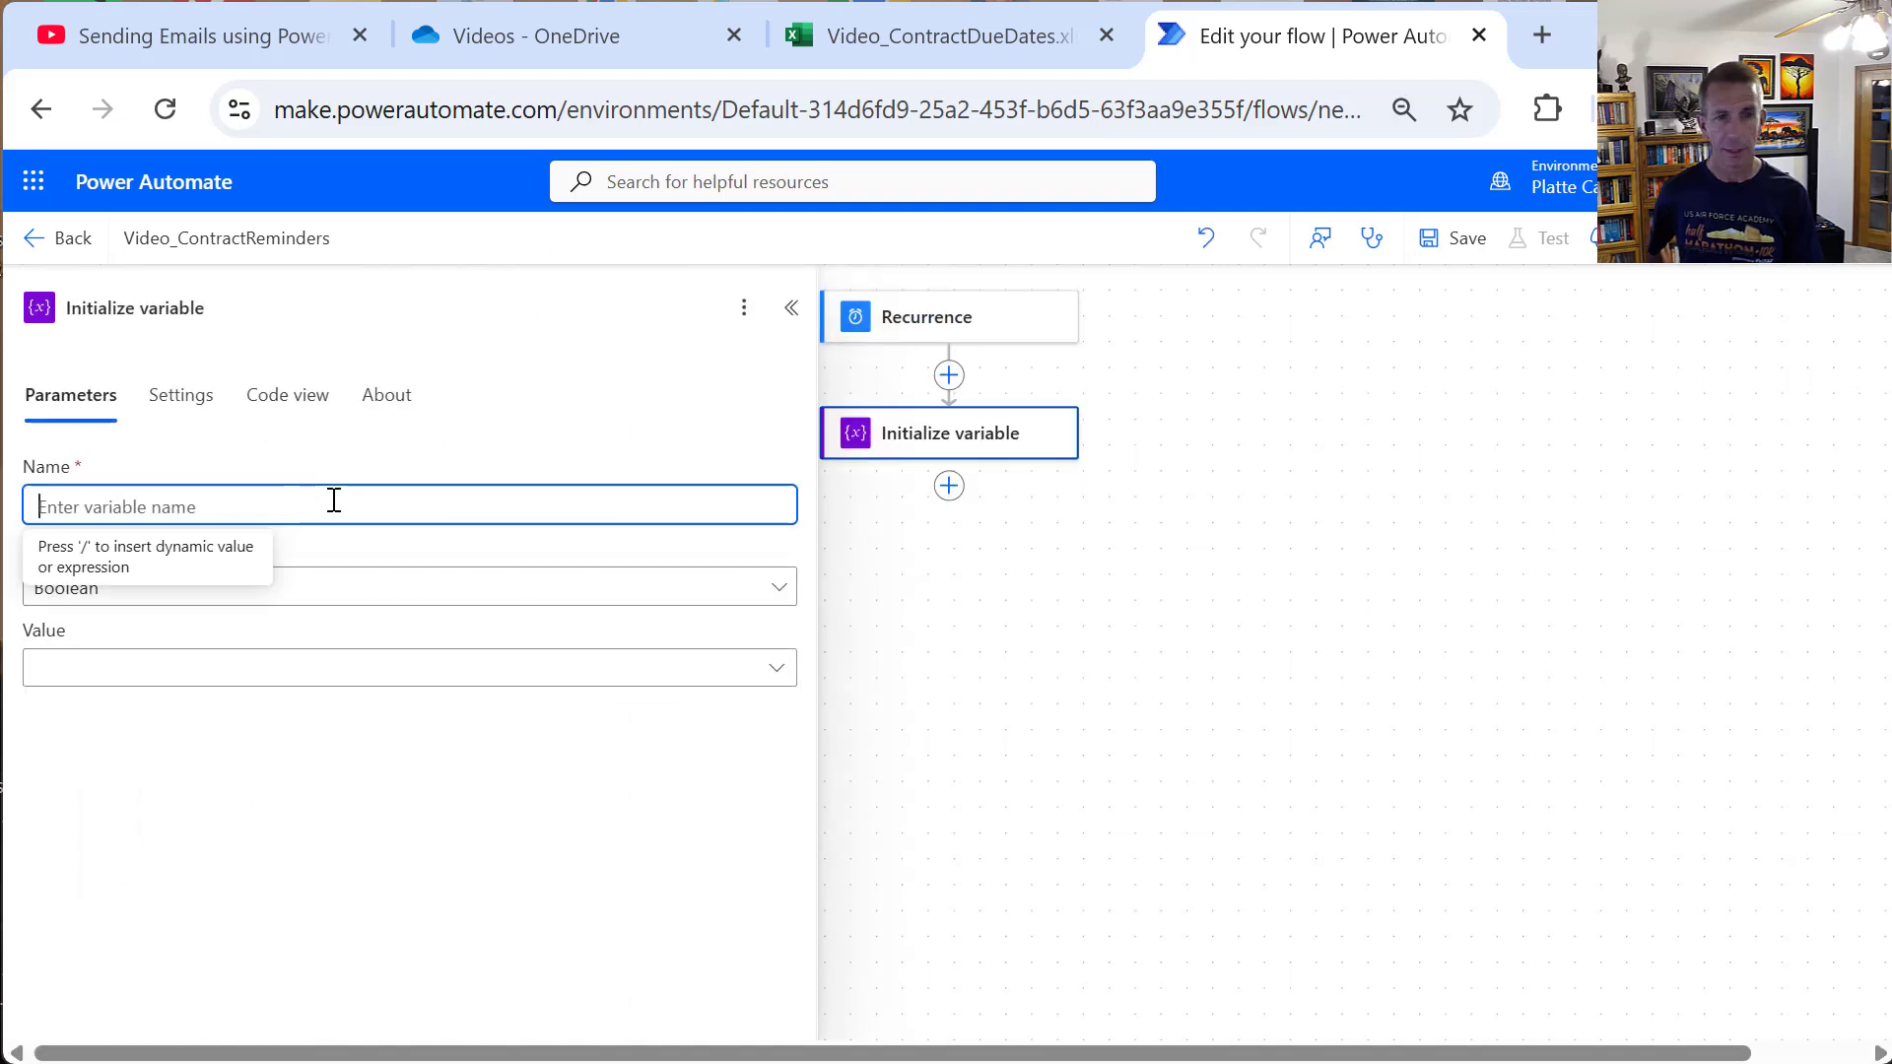
type("var")
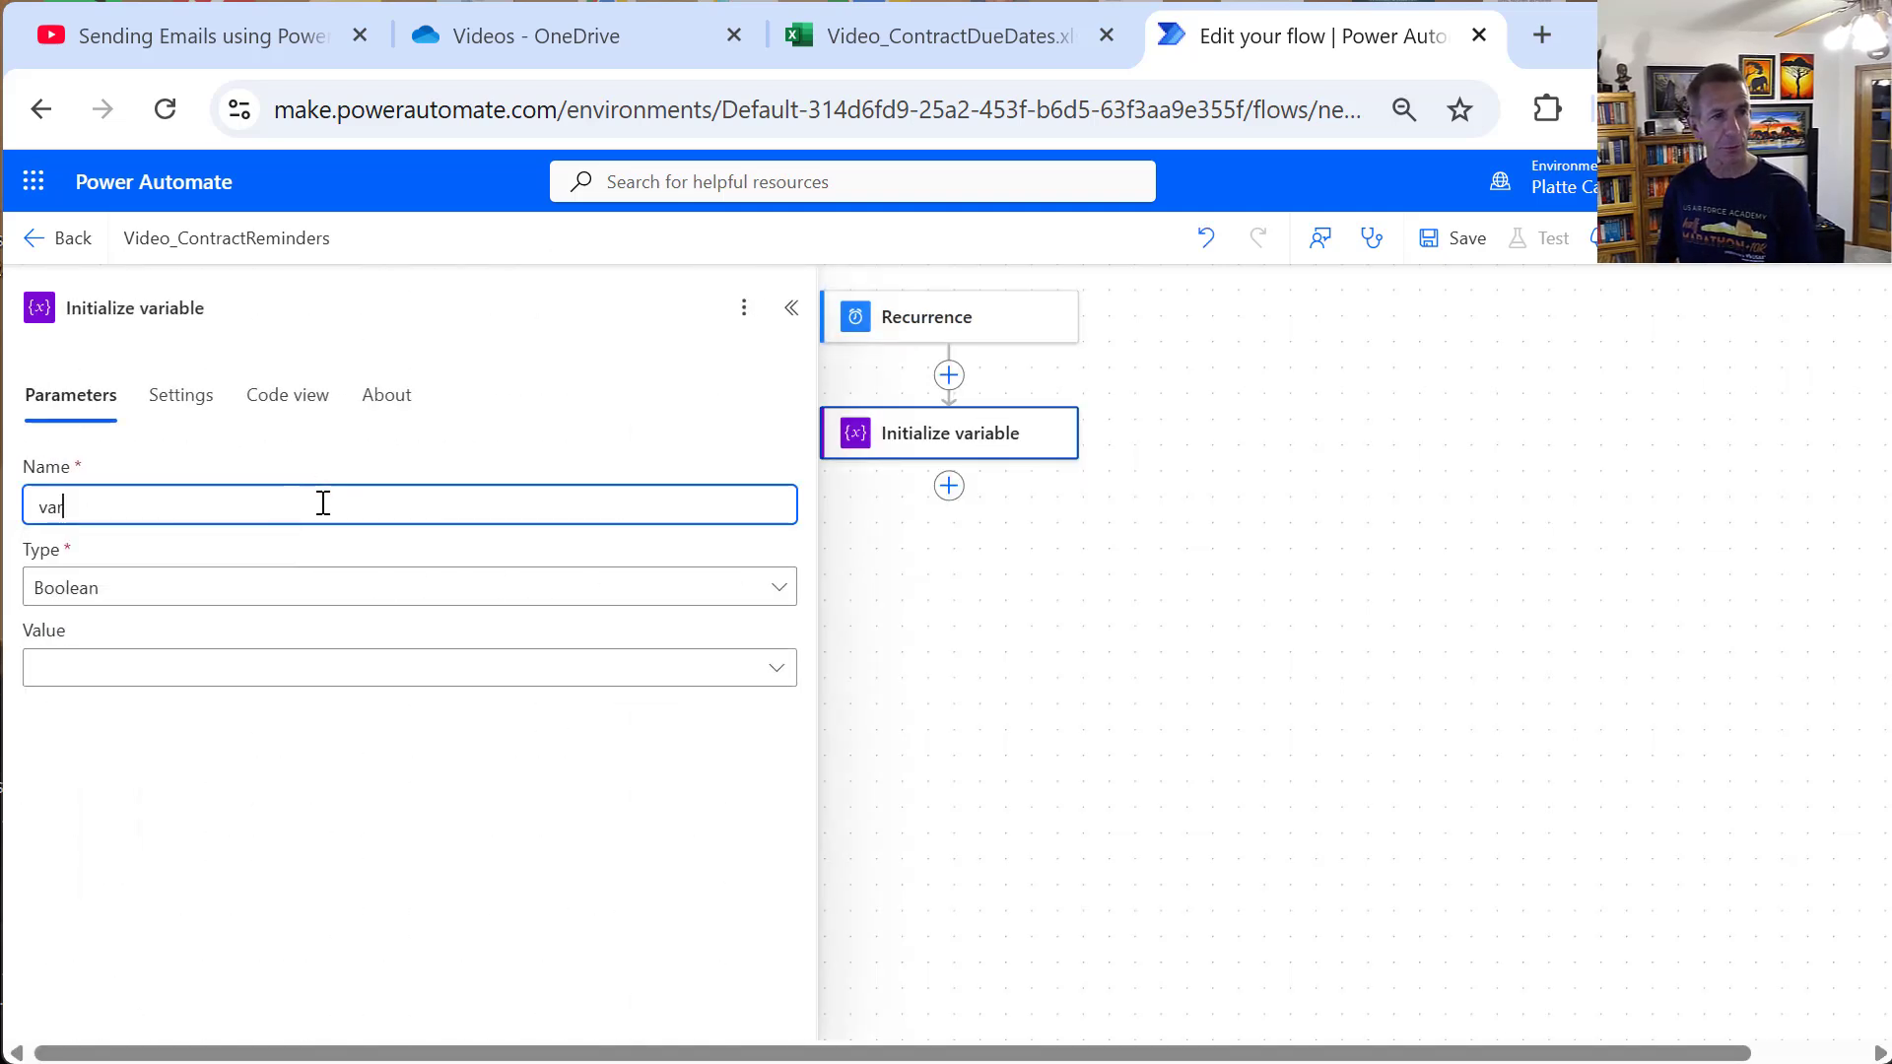
type("CurrentDate")
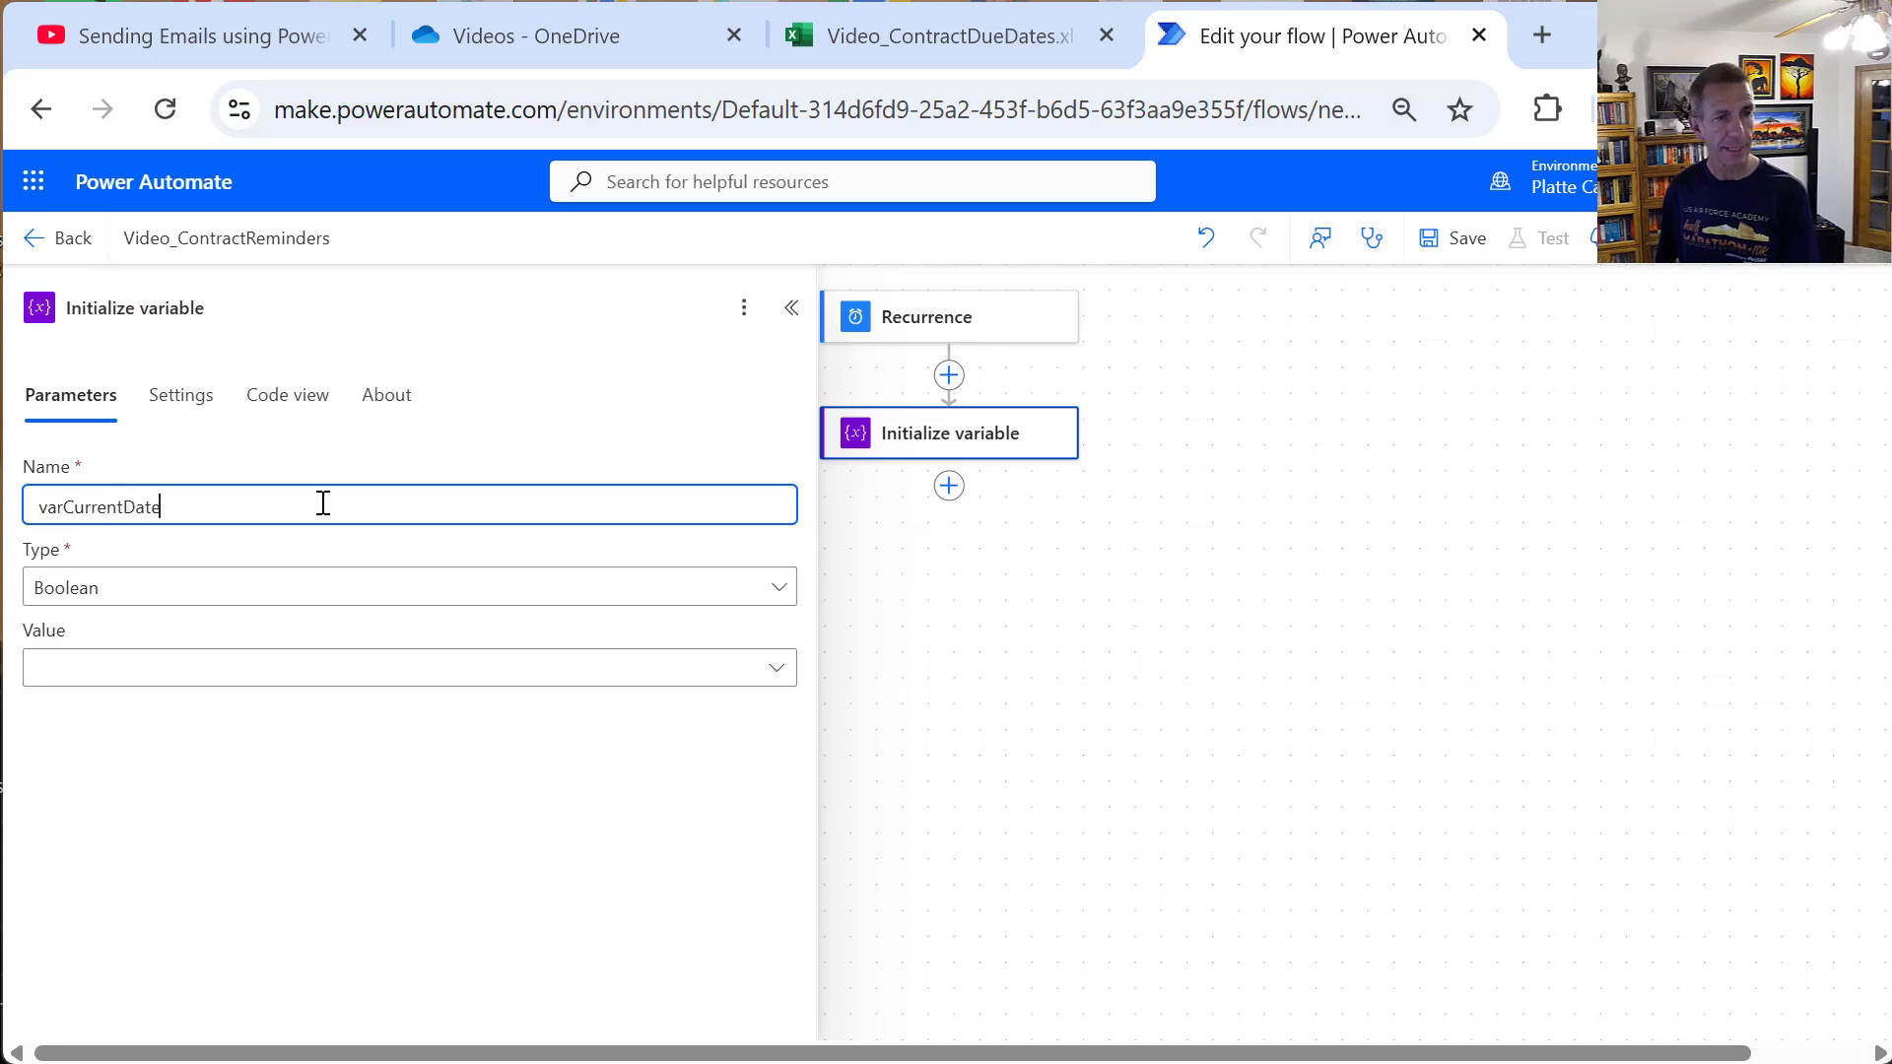
Step: Rename the action to Initialize varCurrentDate and set the variable's type to String
double_click(155, 308)
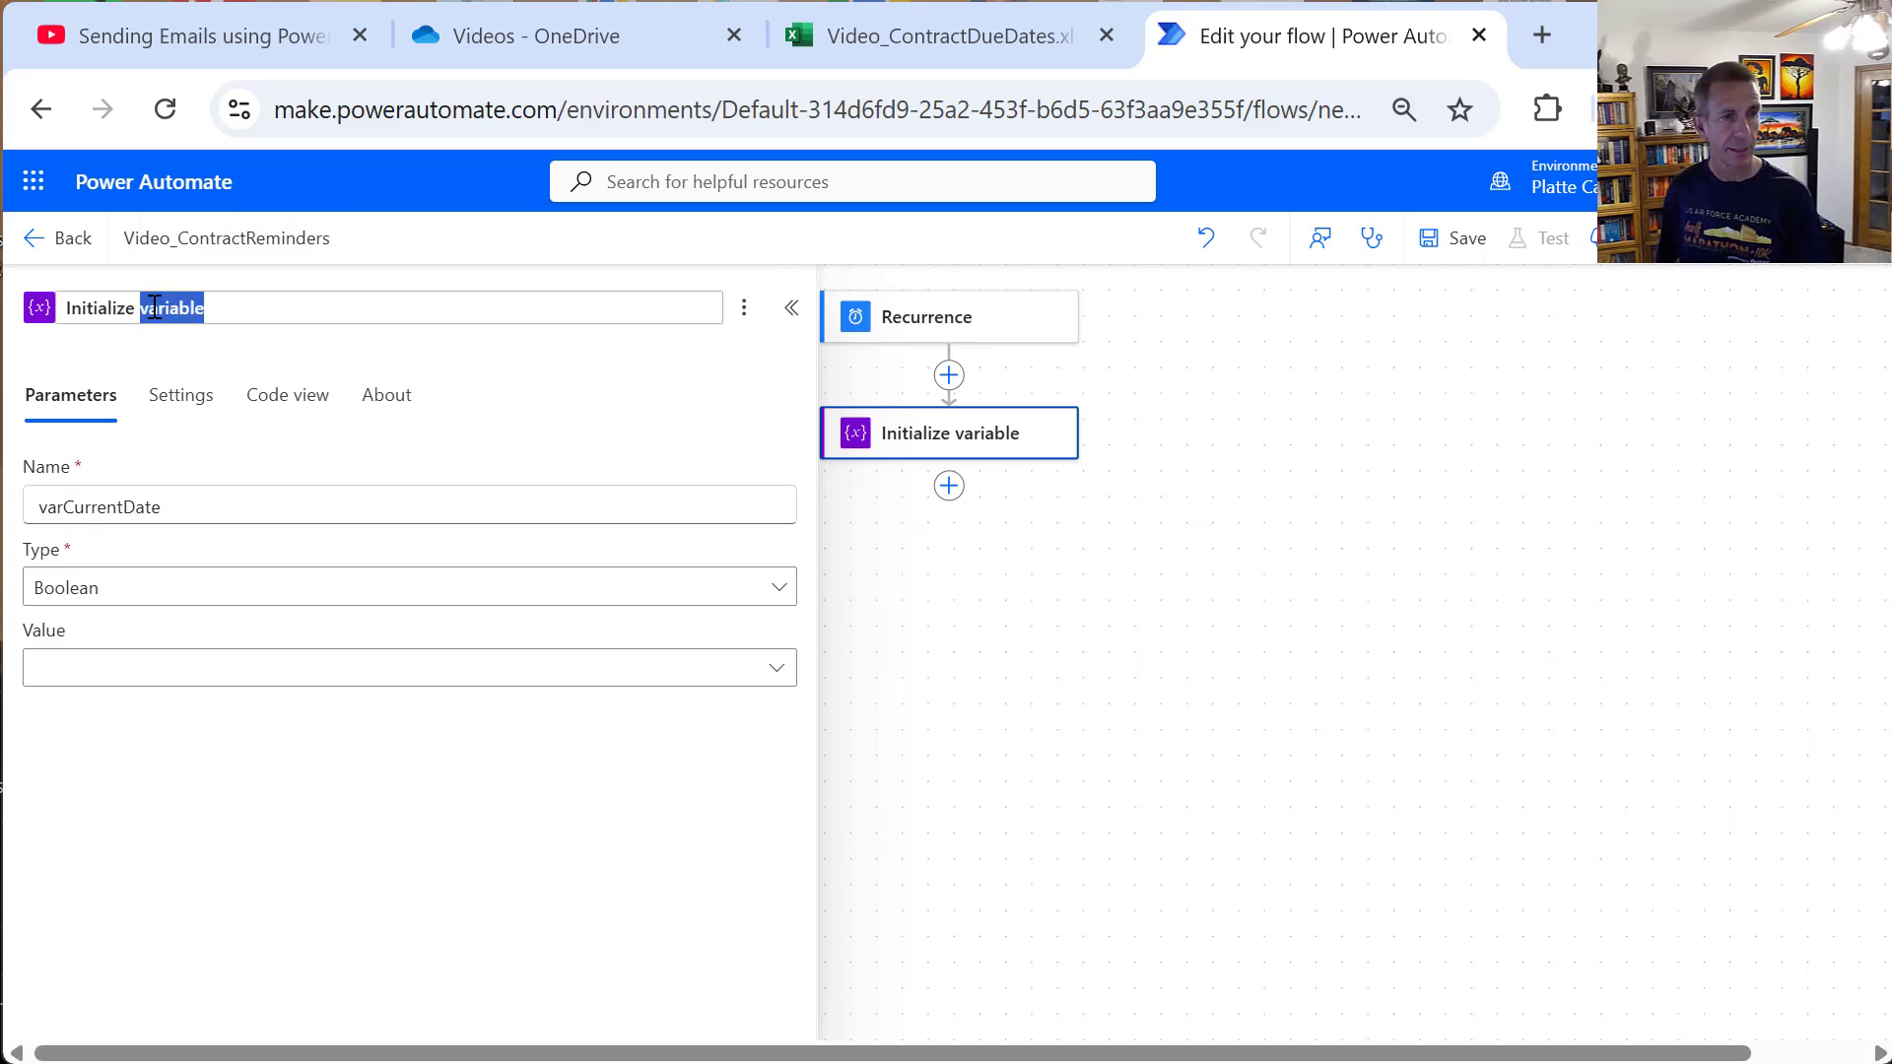
type("var")
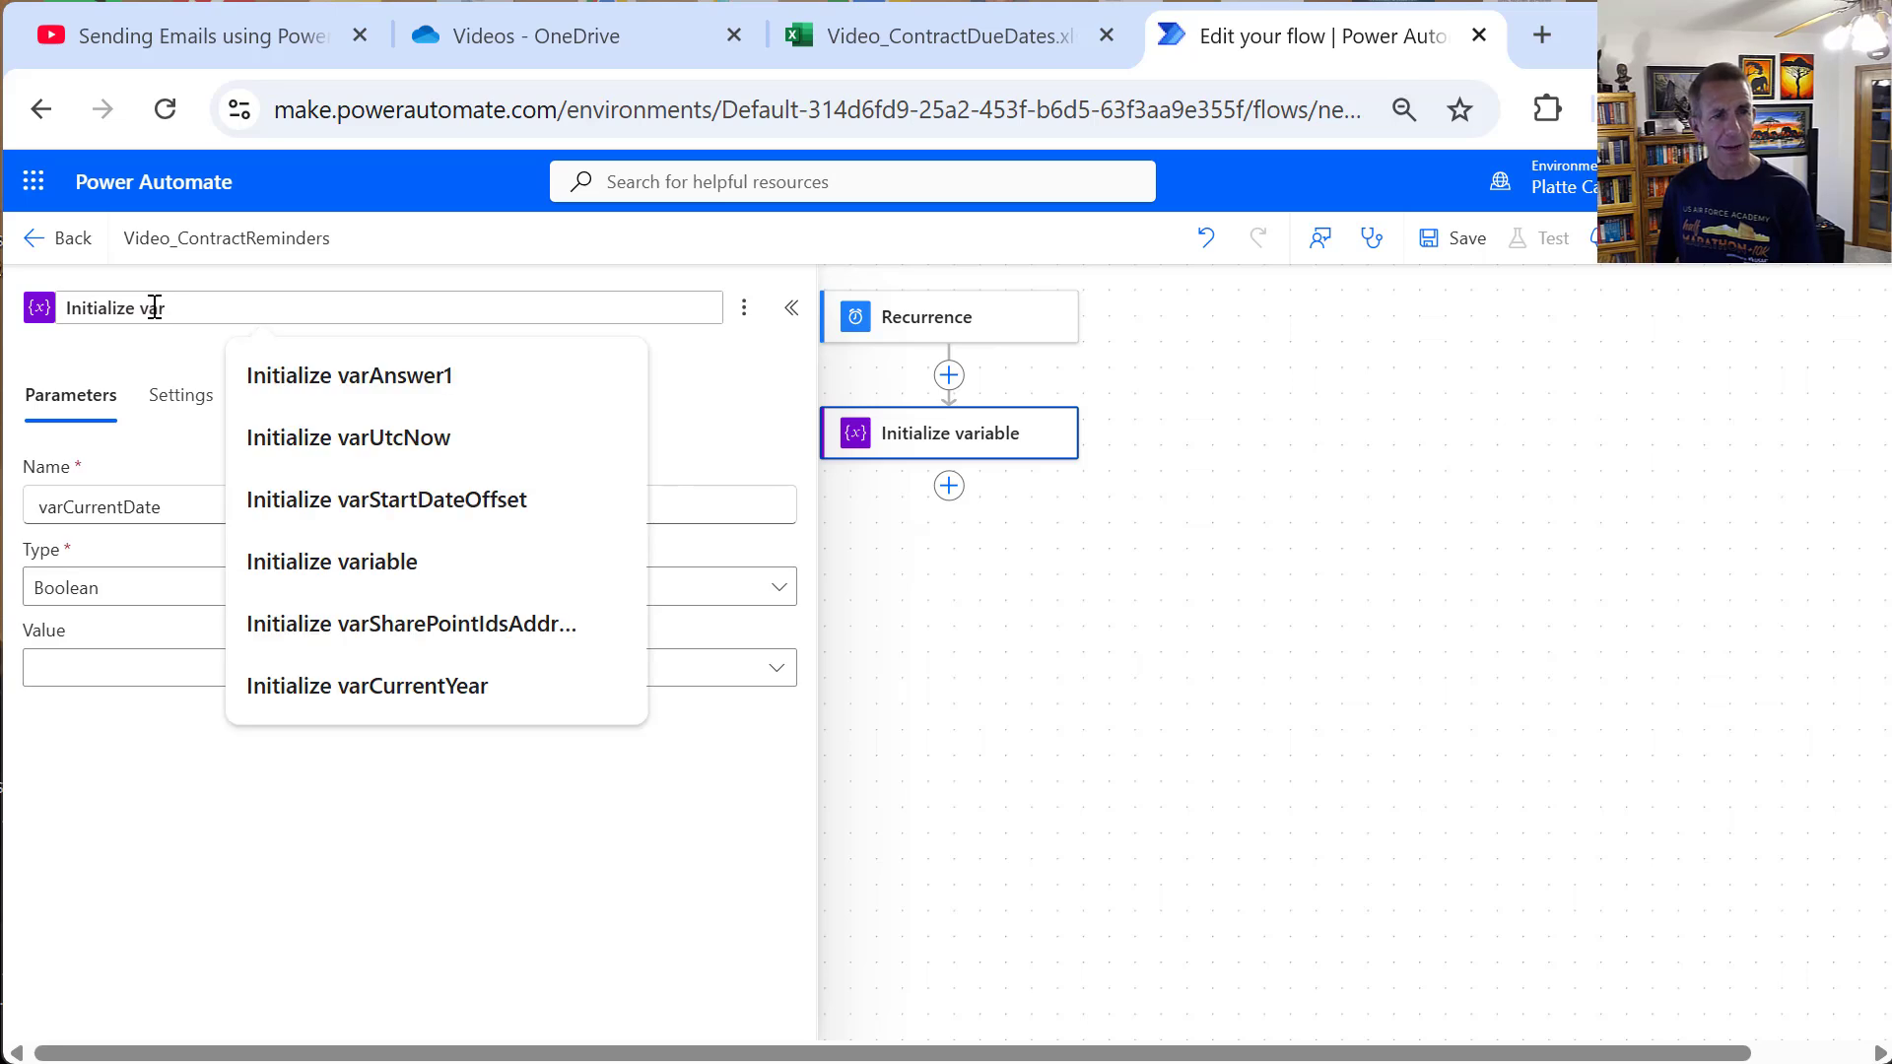
type("Current")
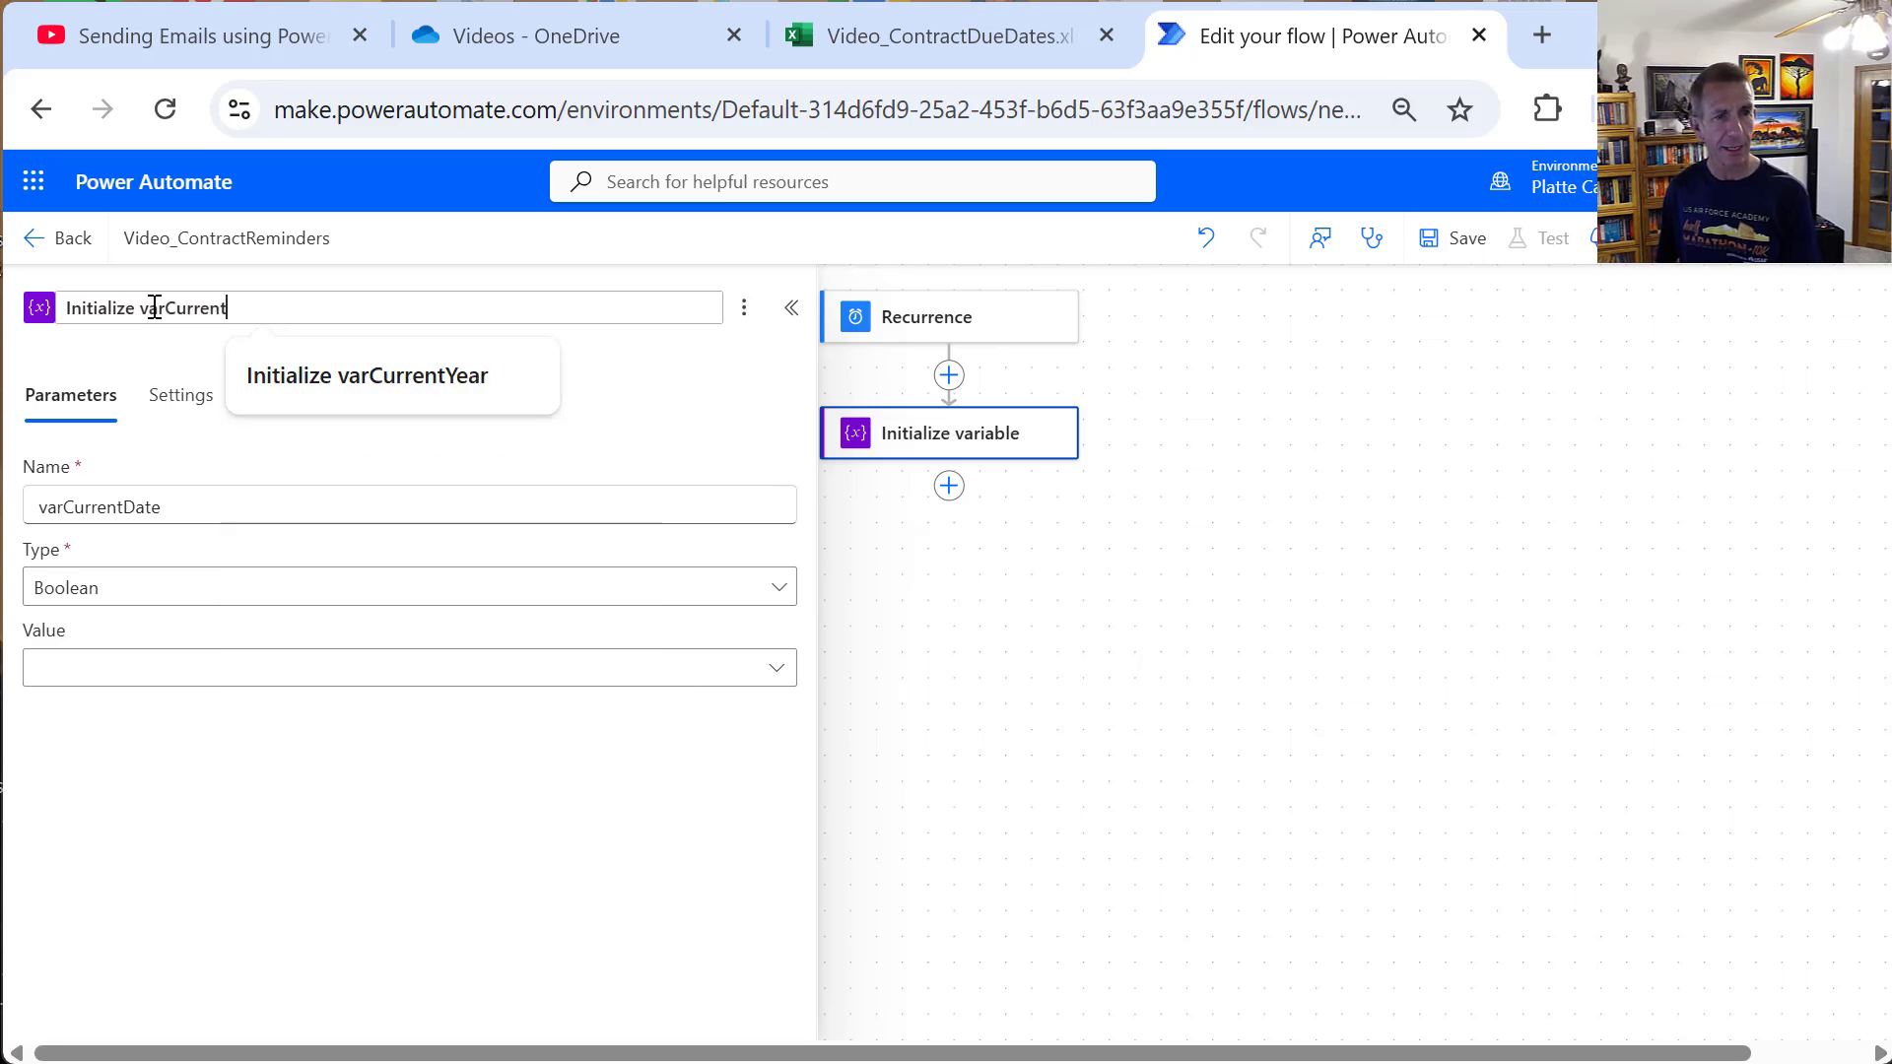
type("Date")
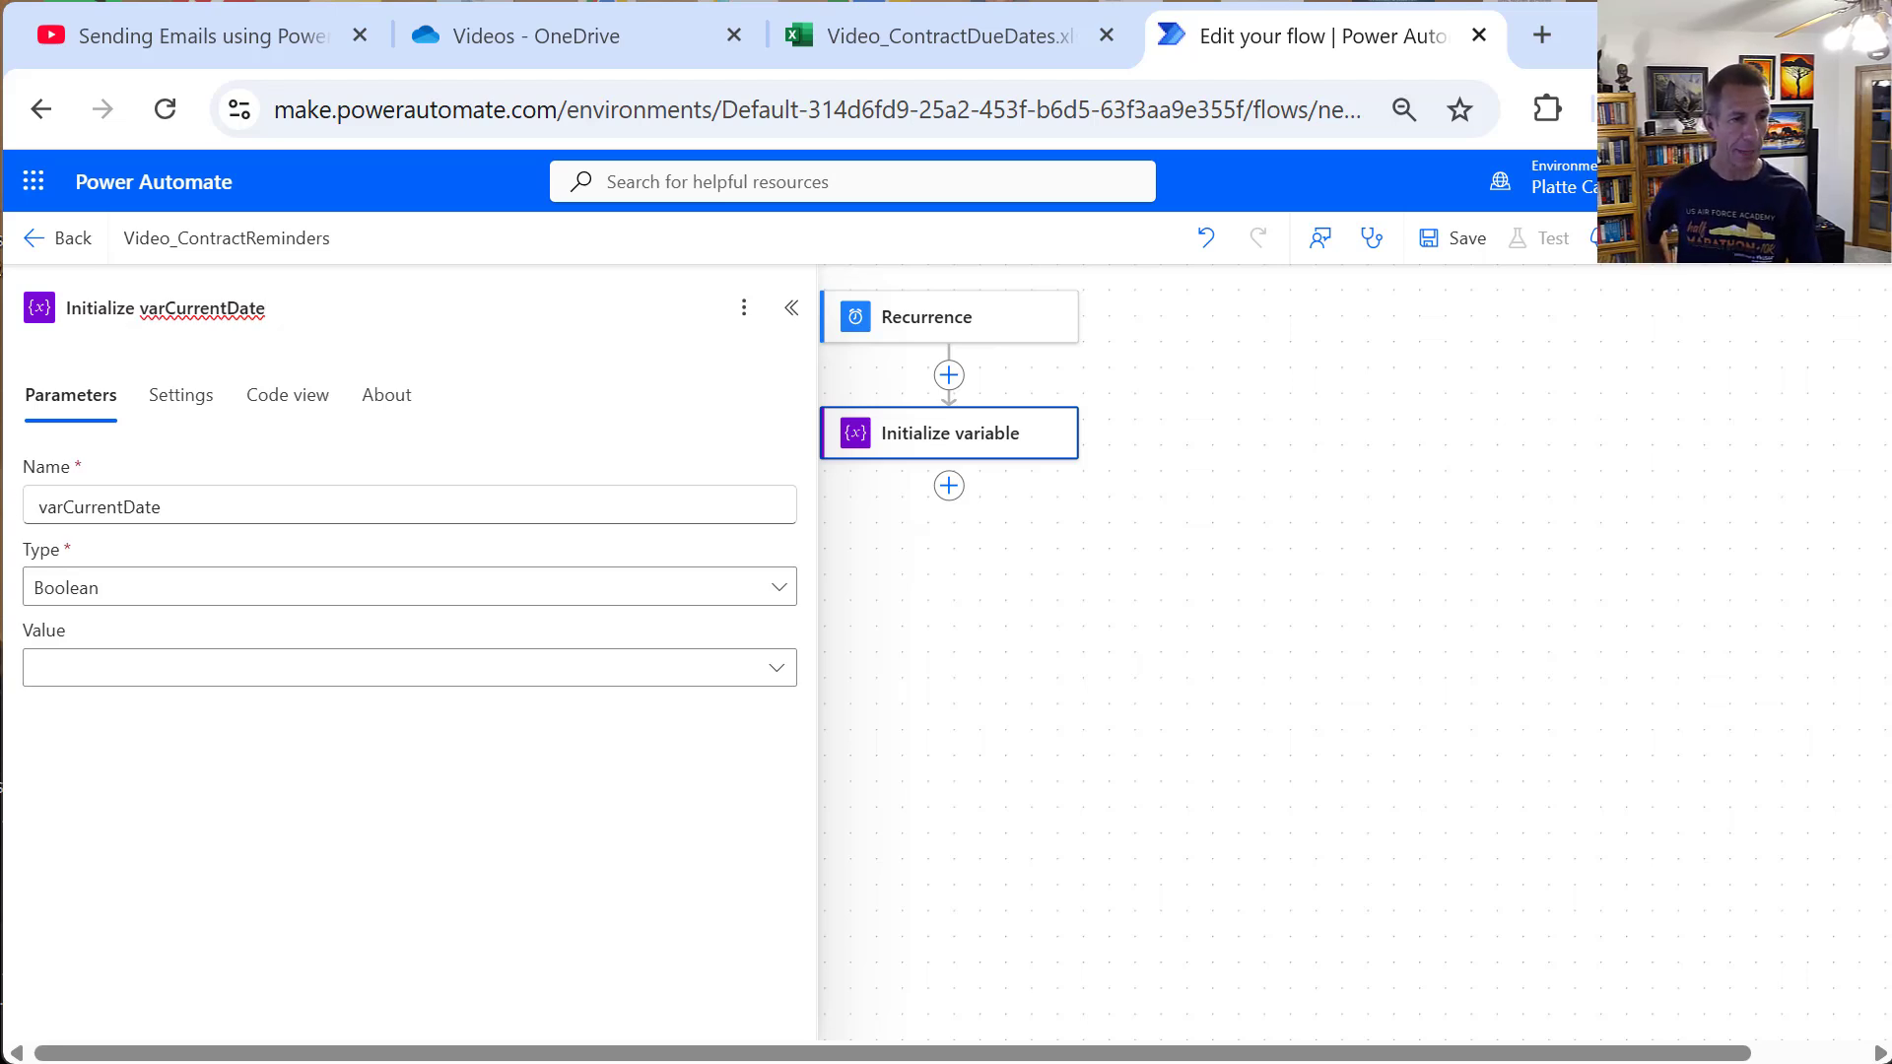
left_click(109, 596)
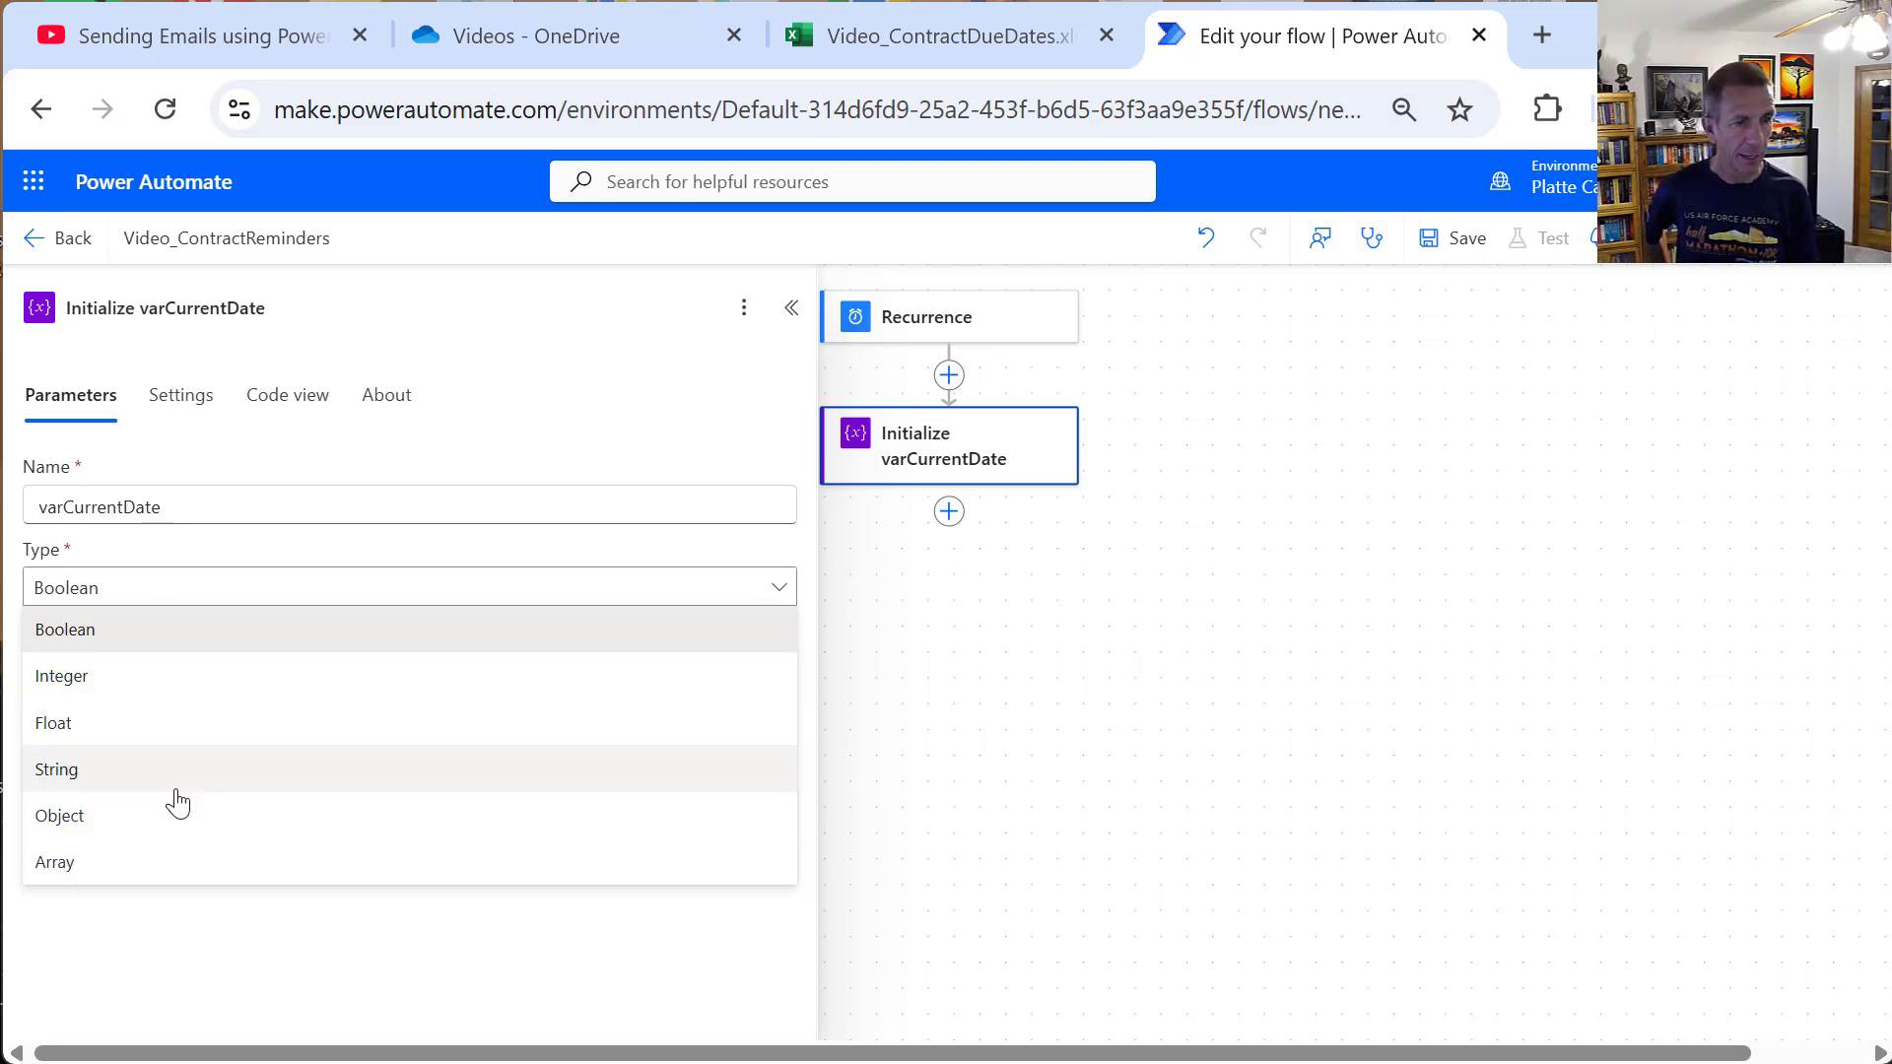
left_click(176, 789)
Step: Write the expression formatDateTime(utcNow()) for the value of varCurrentDate
left_click(158, 678)
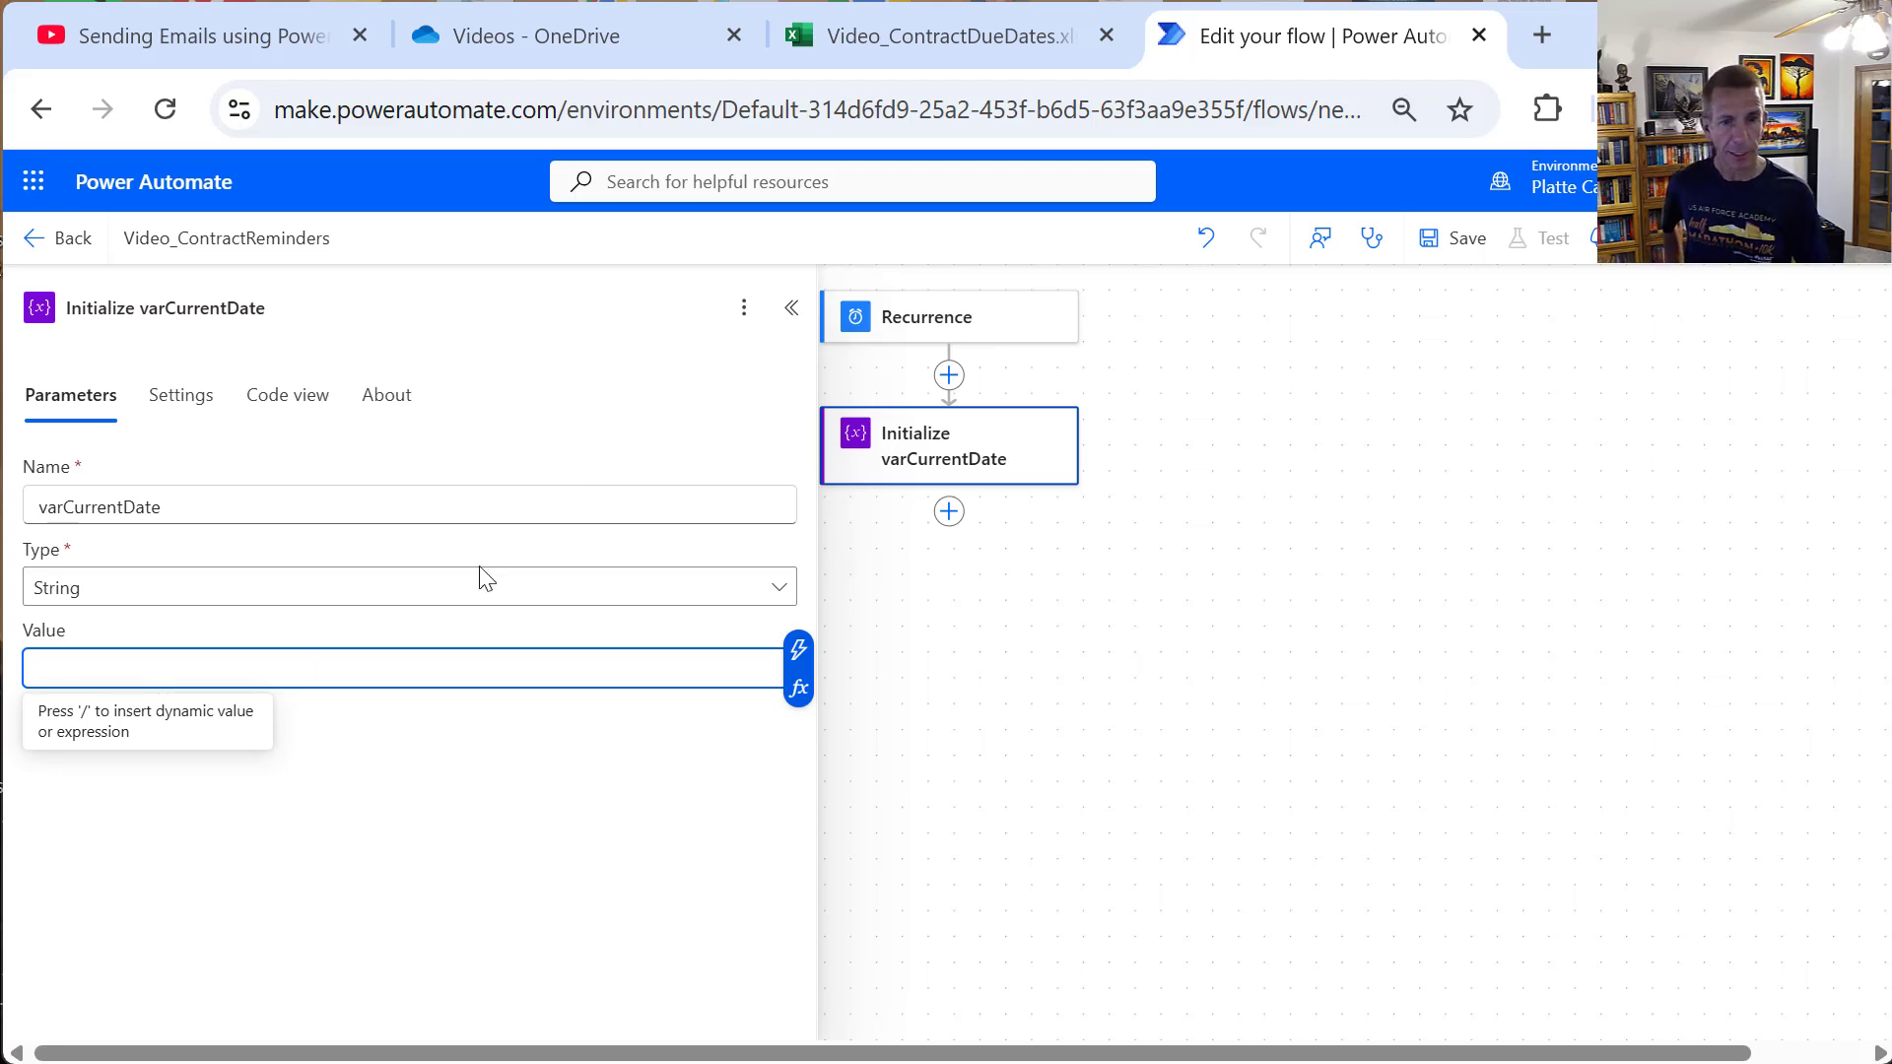
left_click(800, 698)
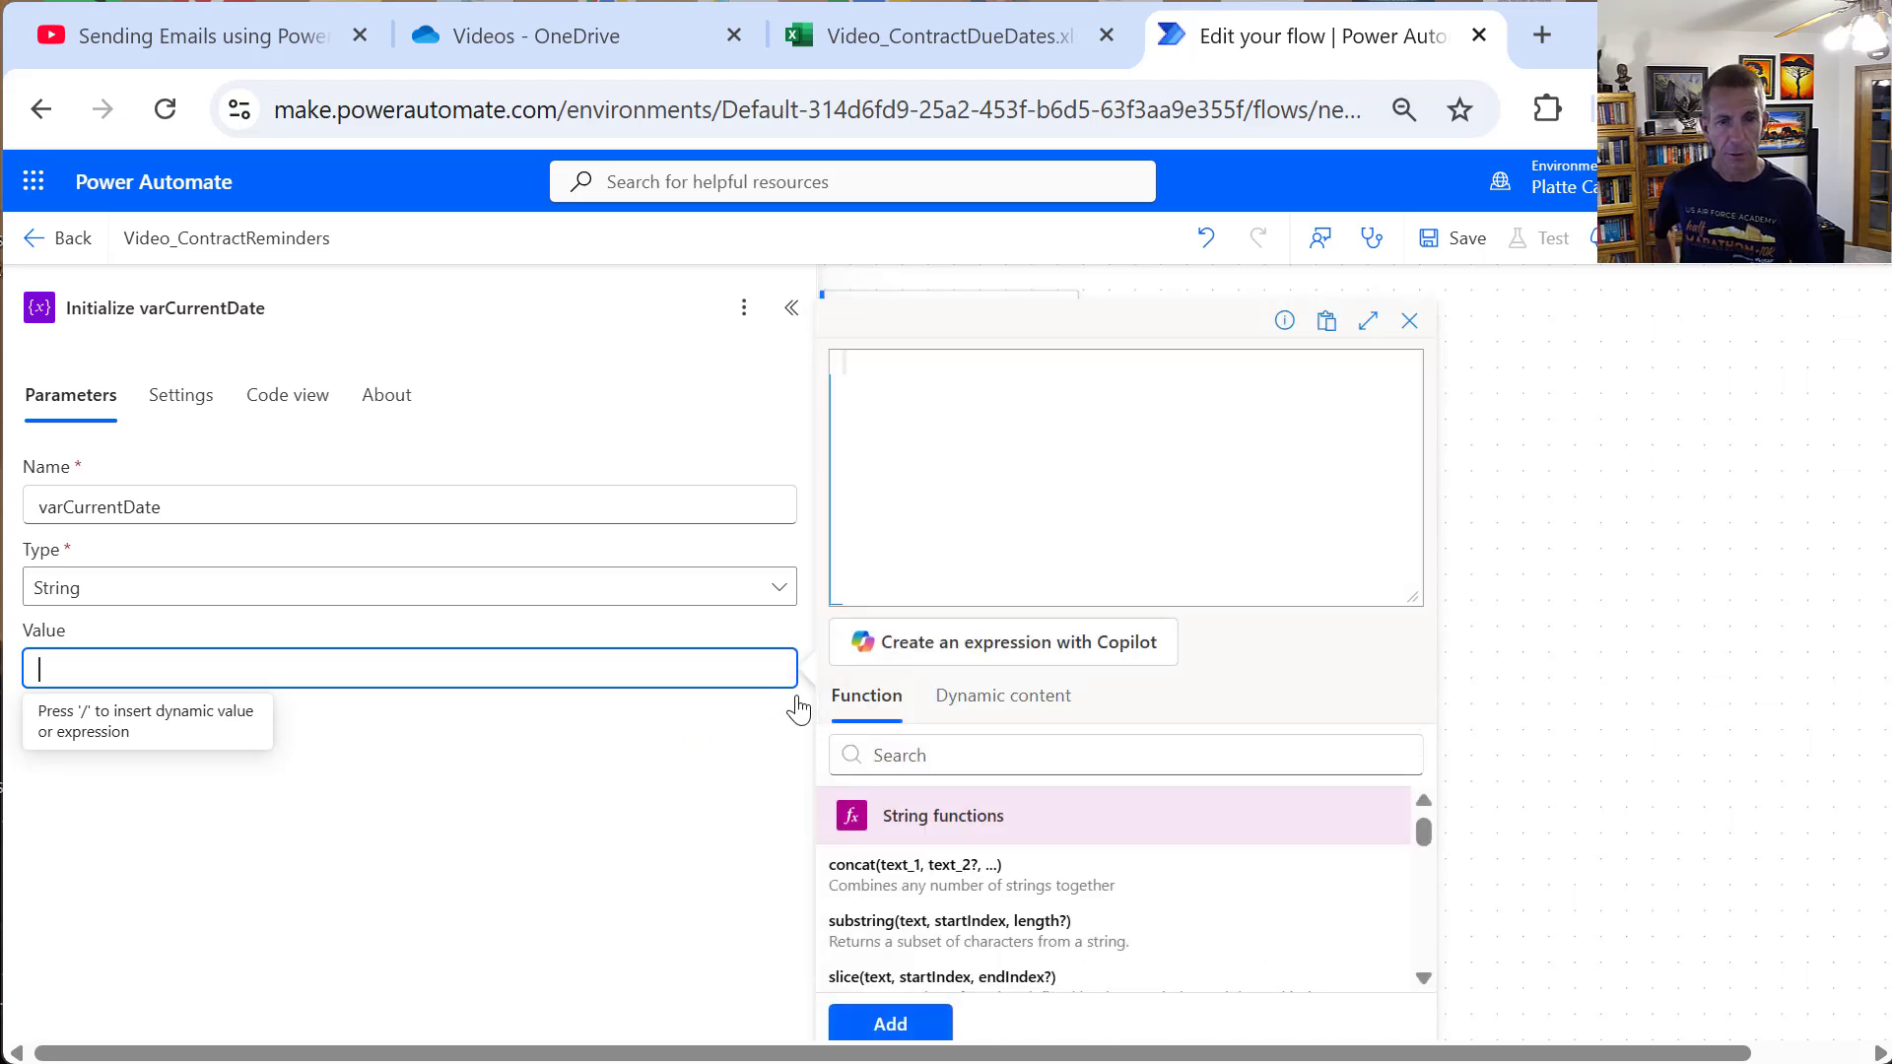
type("for")
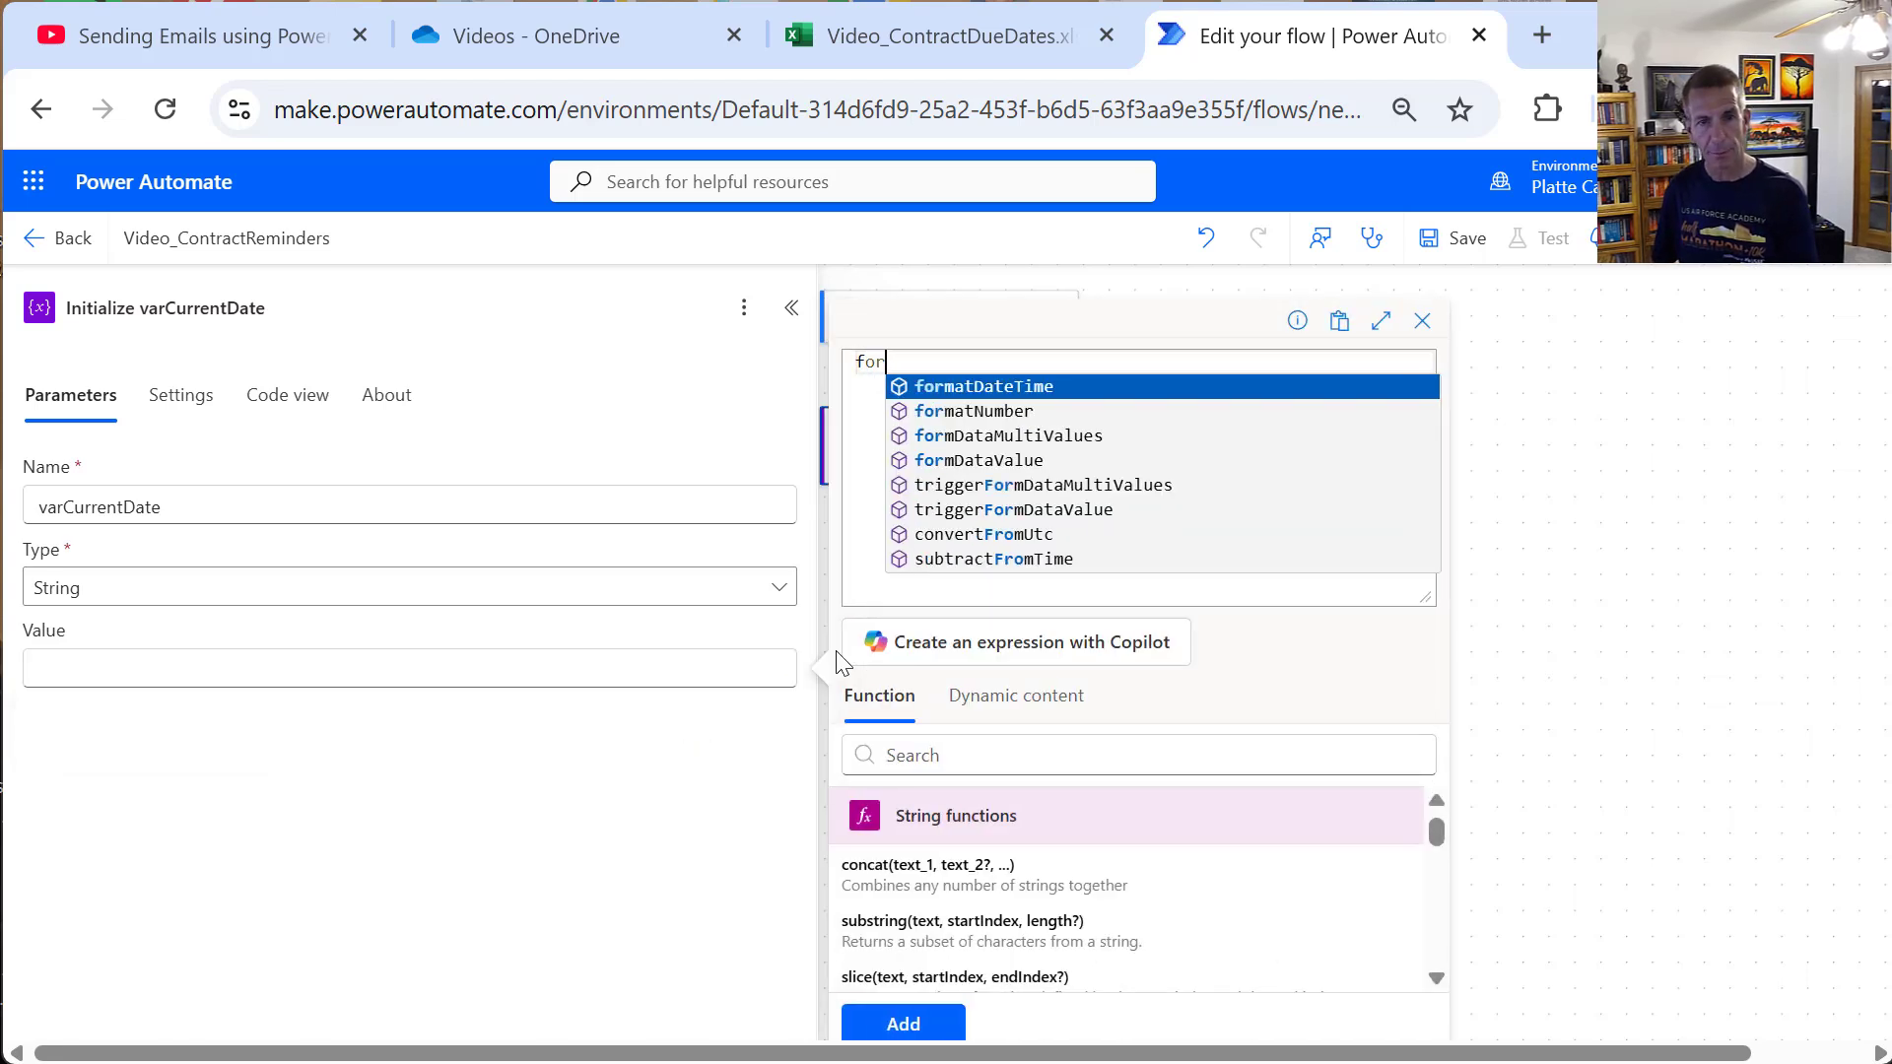
key("Return")
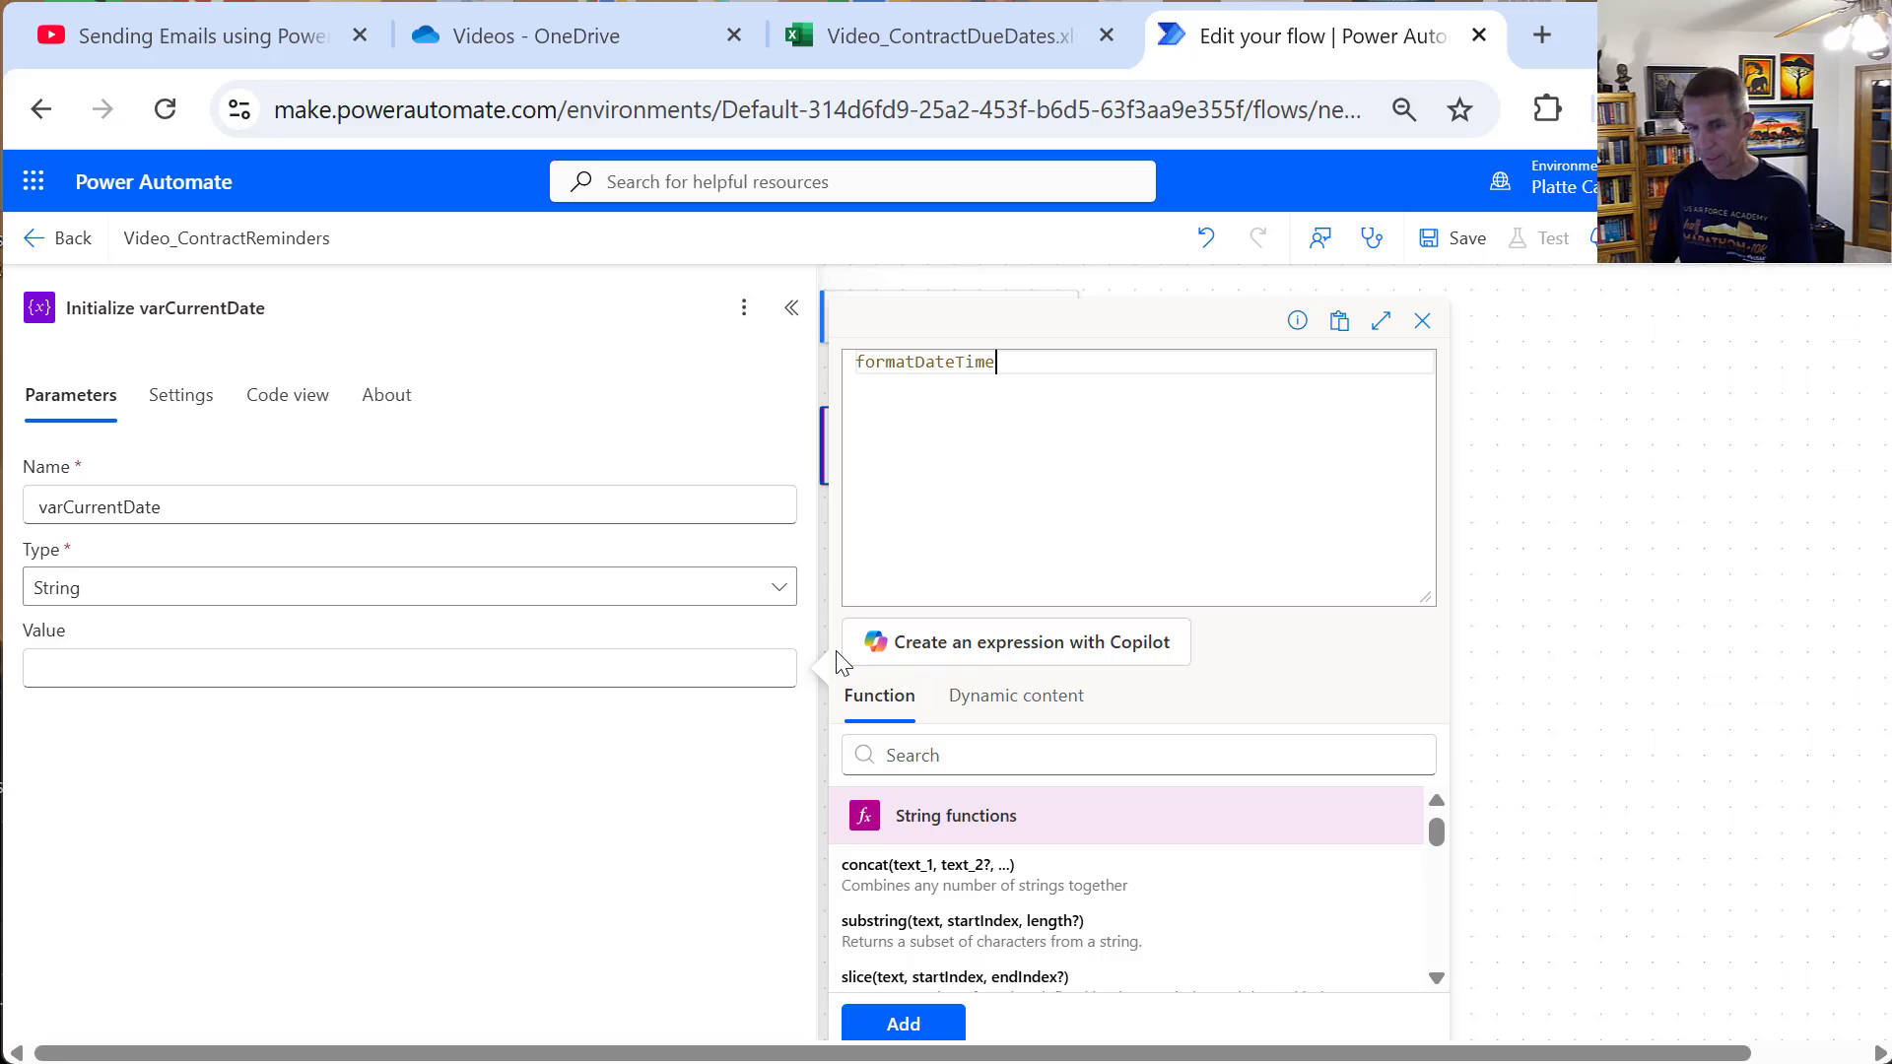
type("*u")
key("BackSpace")
key("BackSpace")
type("(ut")
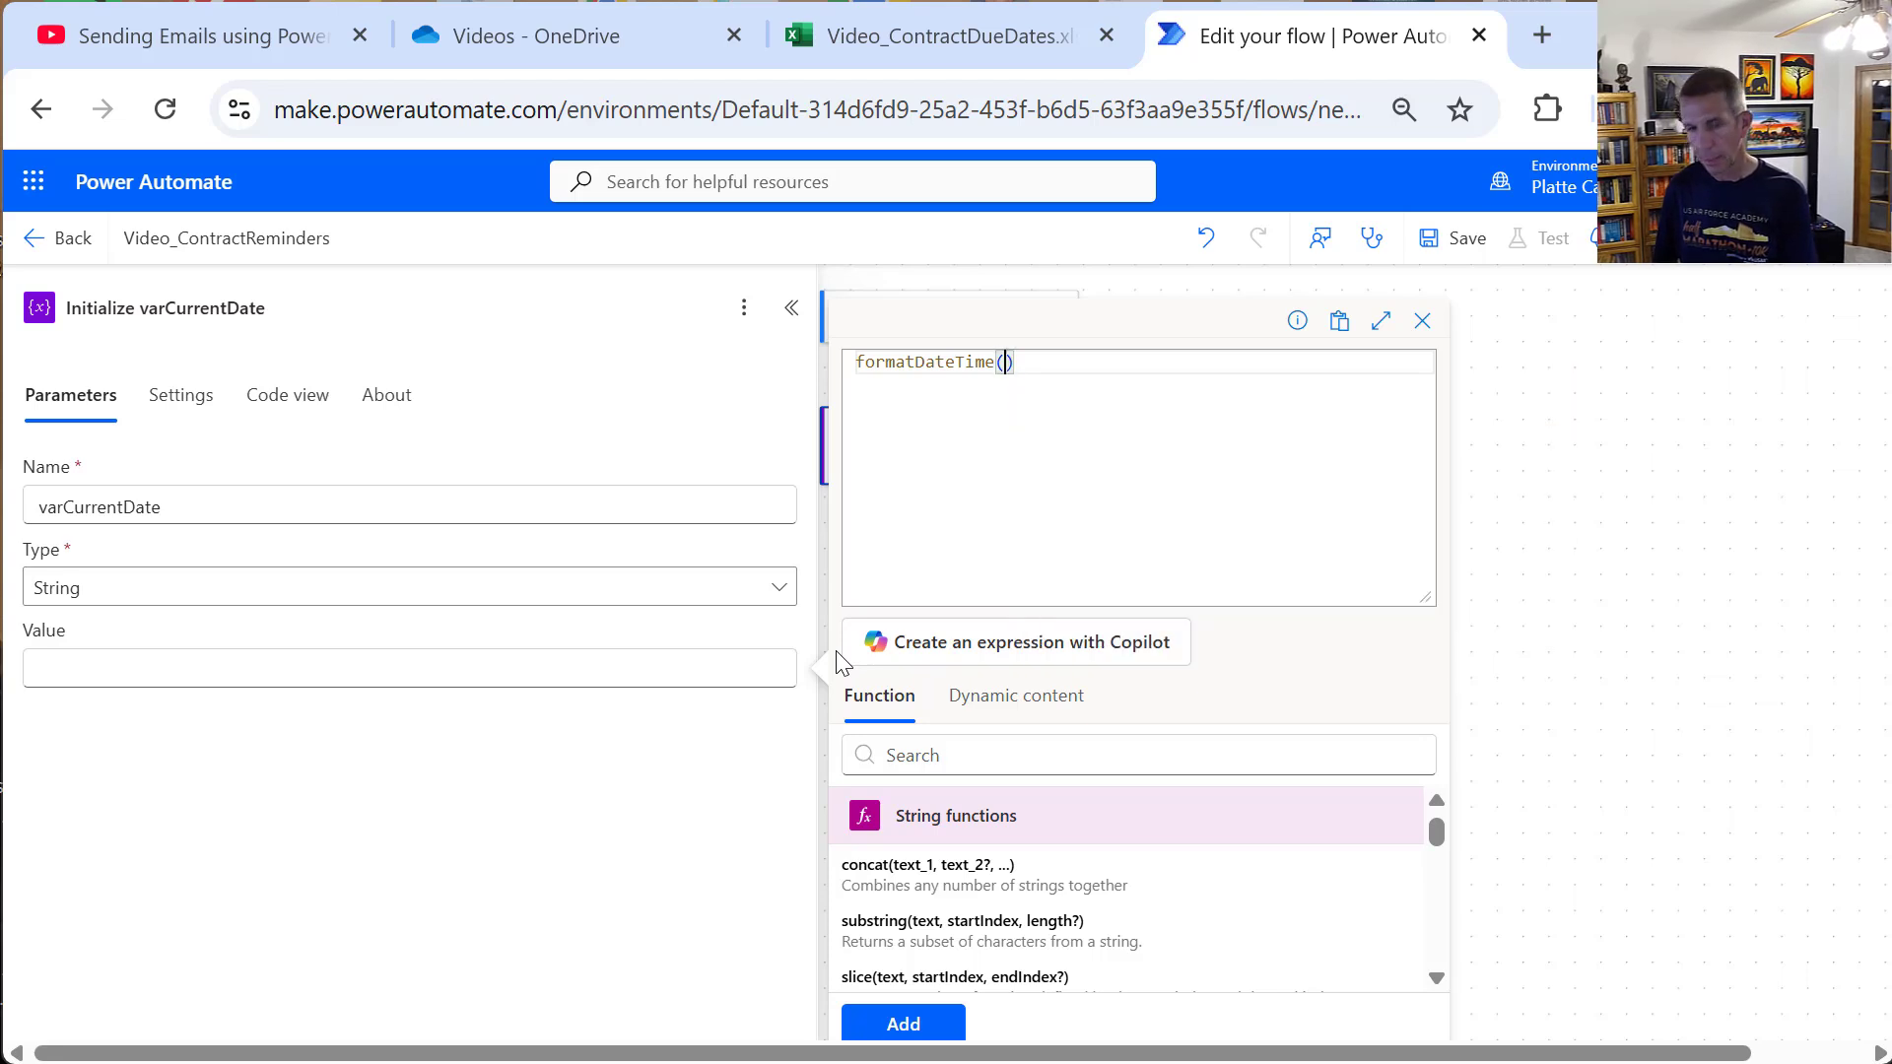
key("Return")
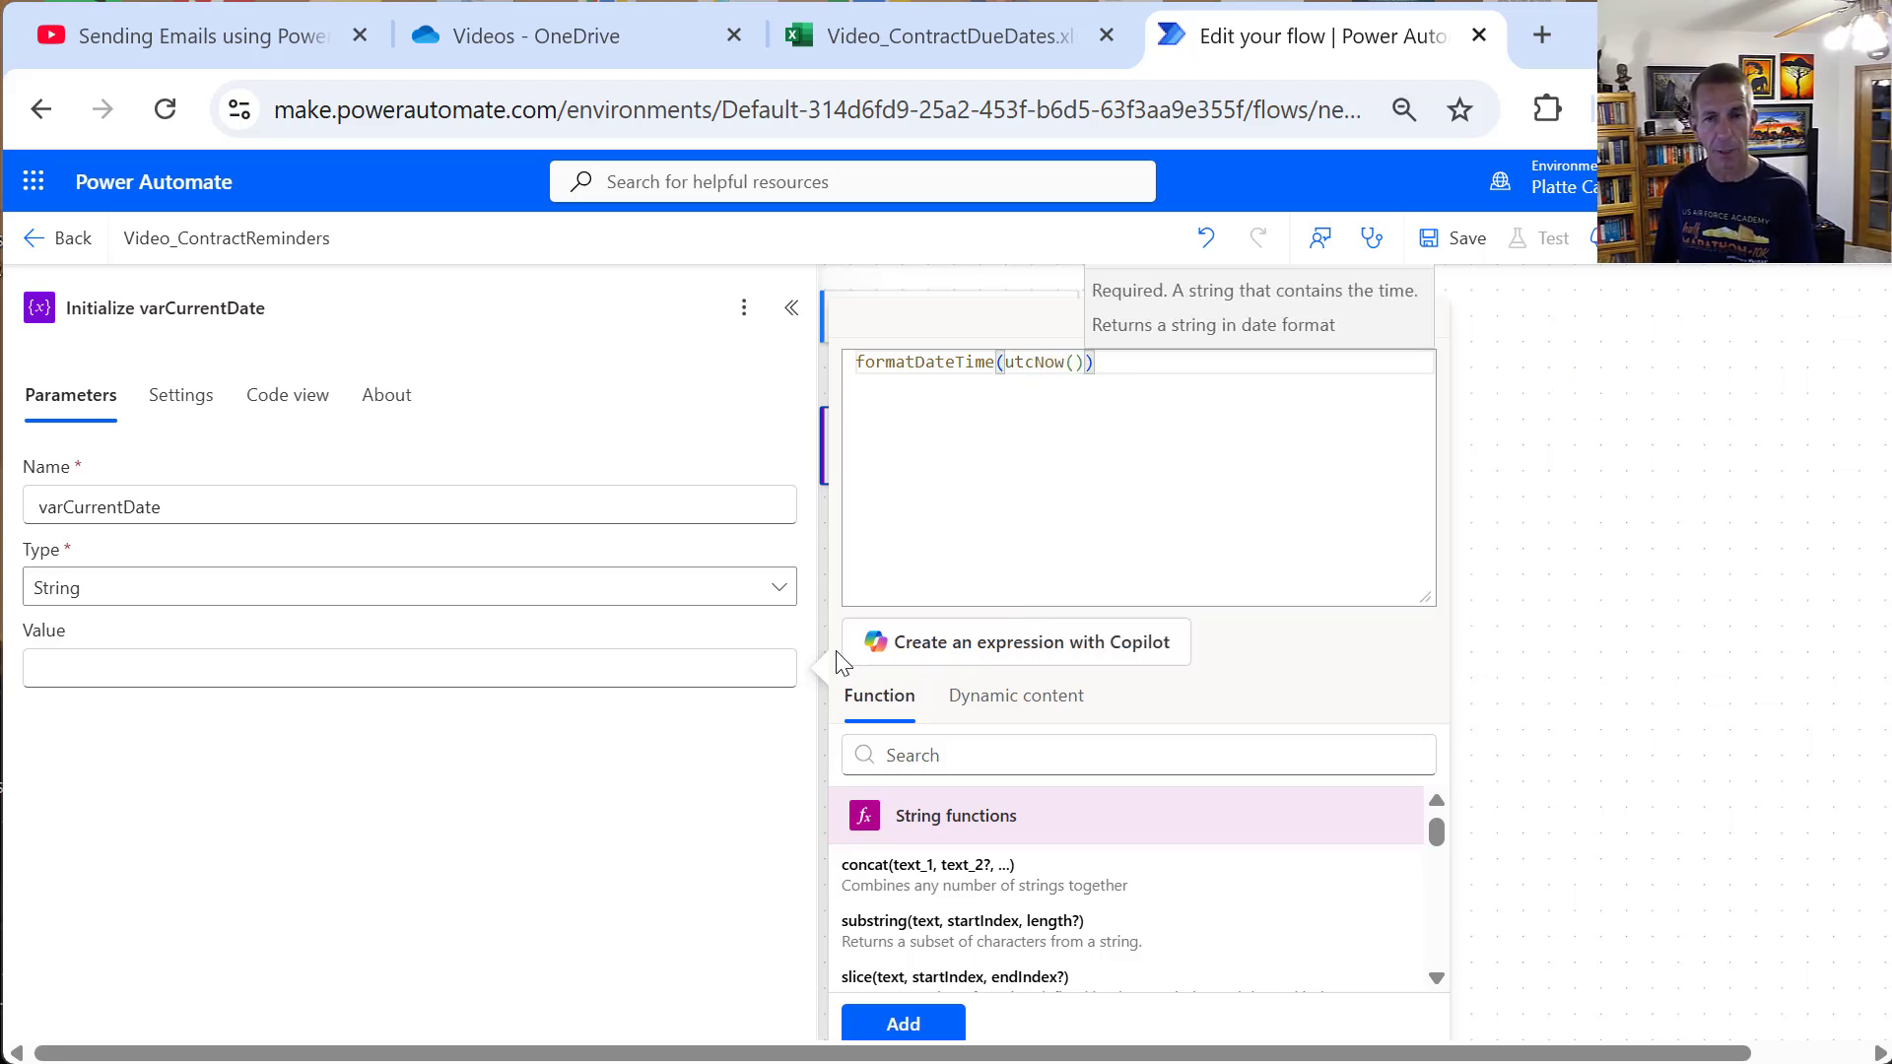
Step: Add the format argument 'MM/dd/yyyy' after utcNow() and insert the finished expression as the variable's value
type(", \"")
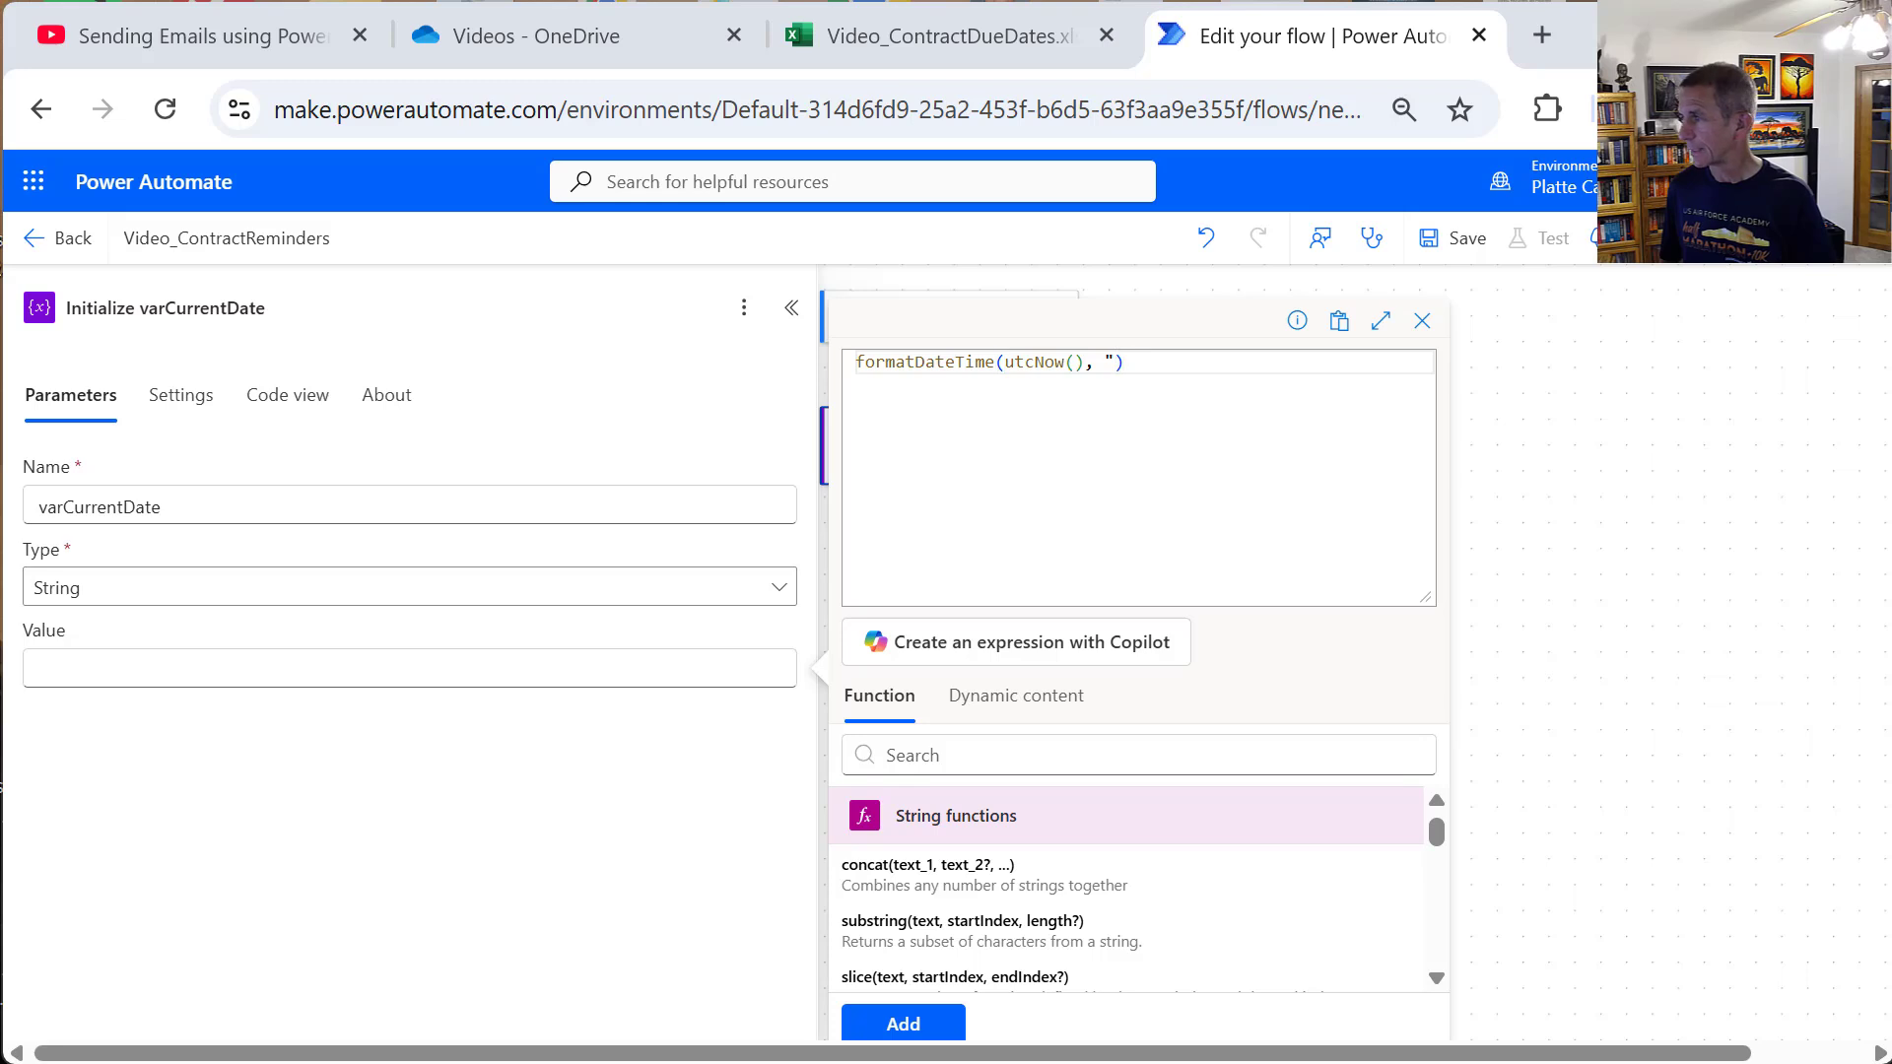
left_click(1114, 363)
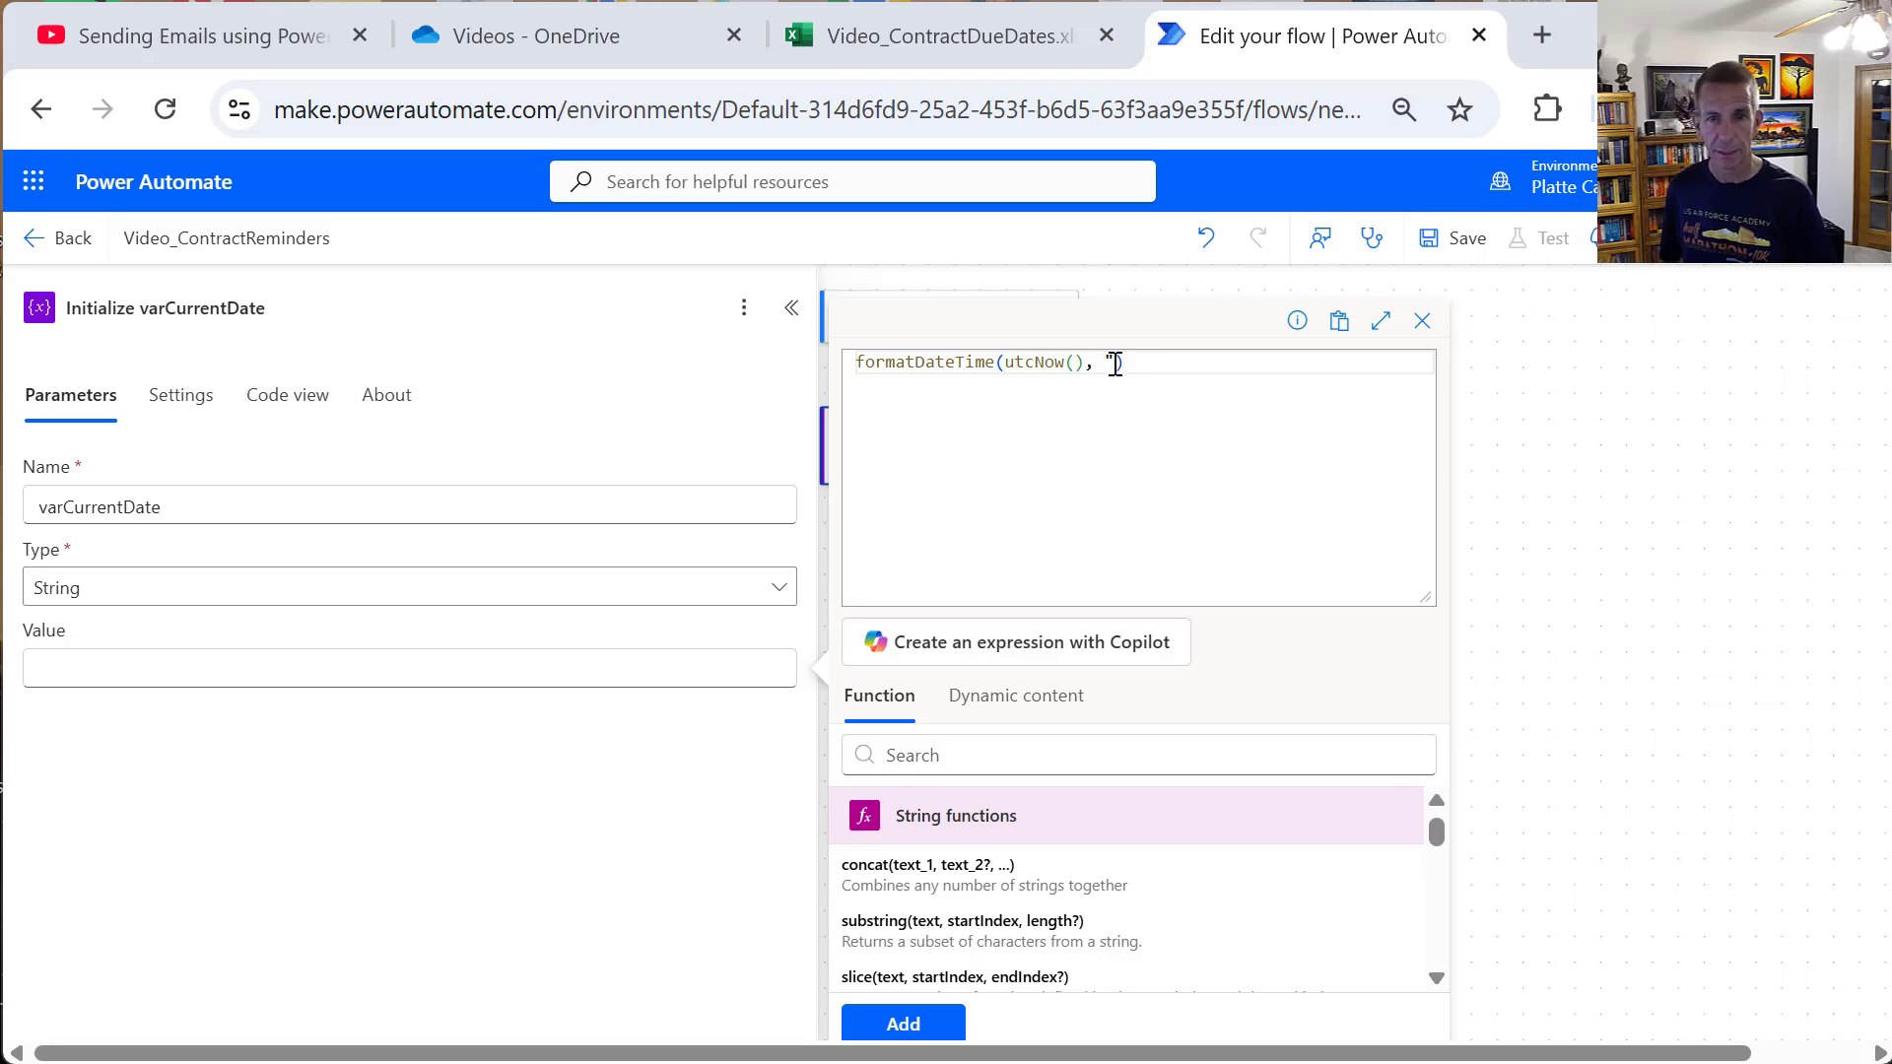
key("BackSpace")
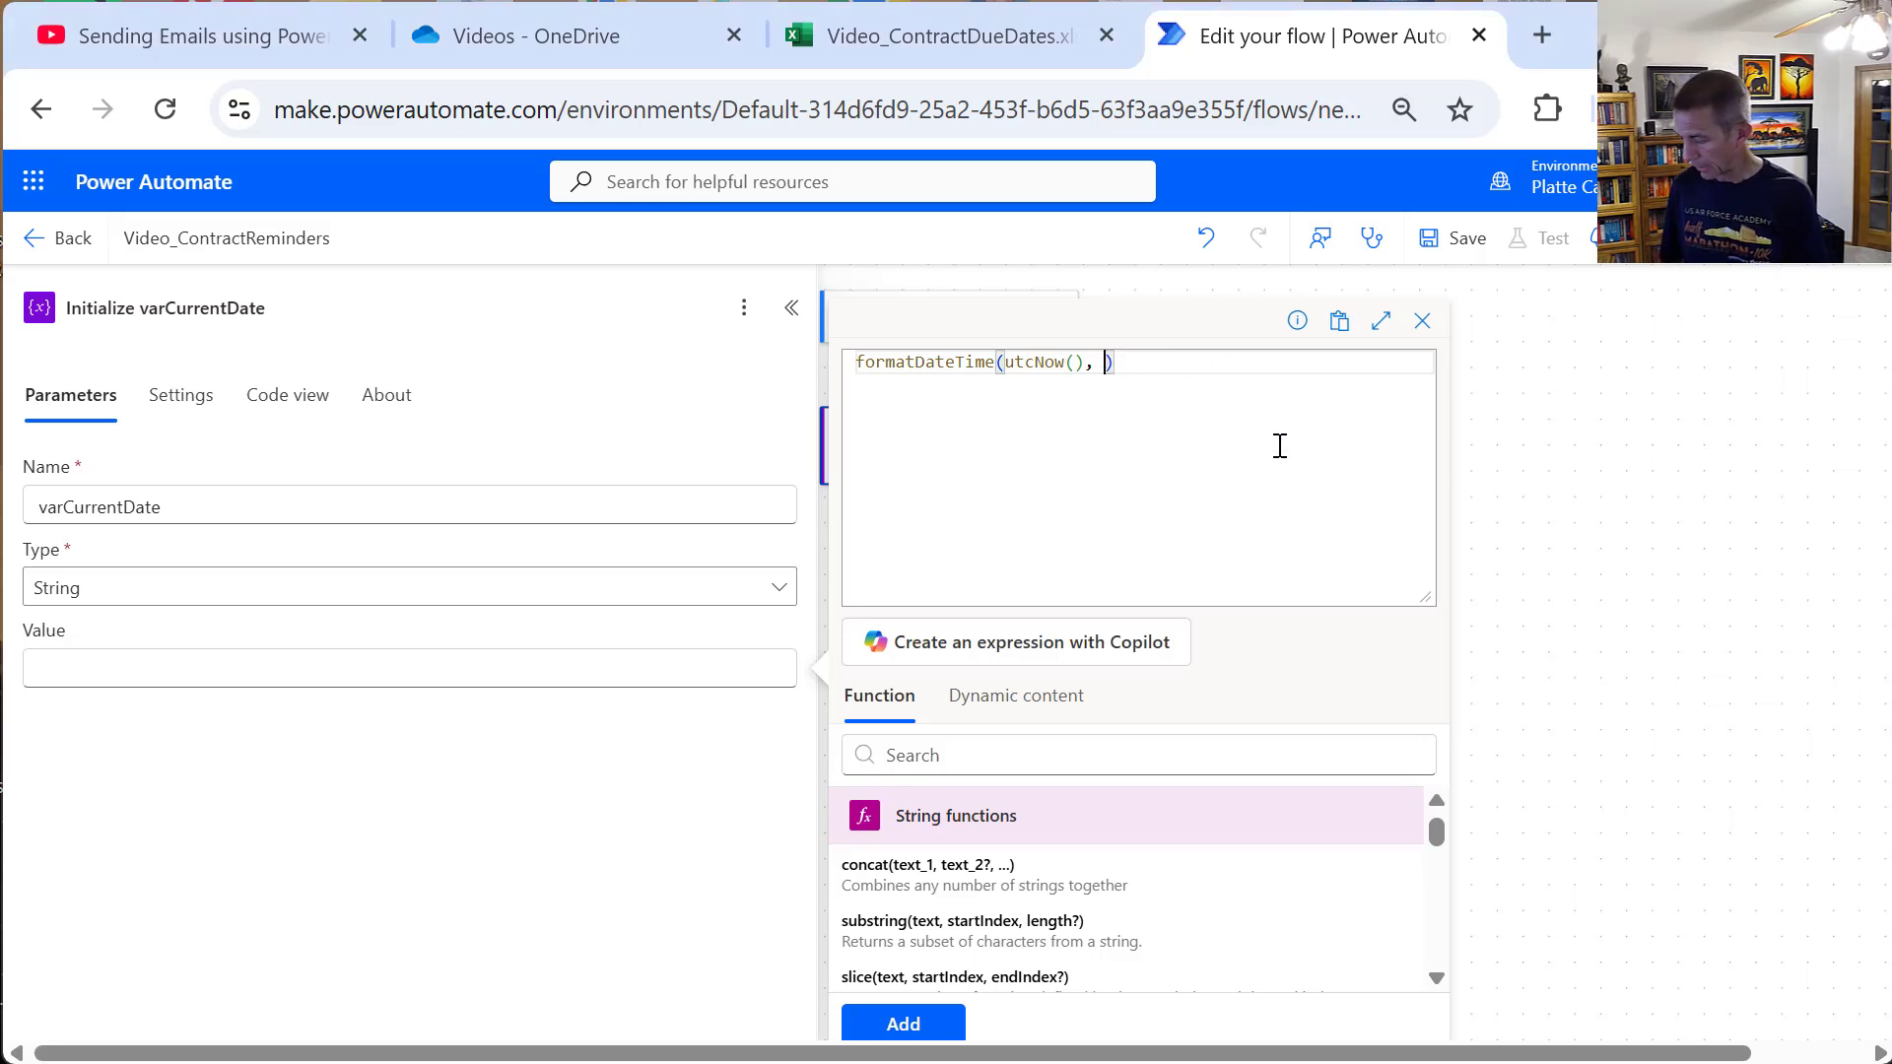
type("'")
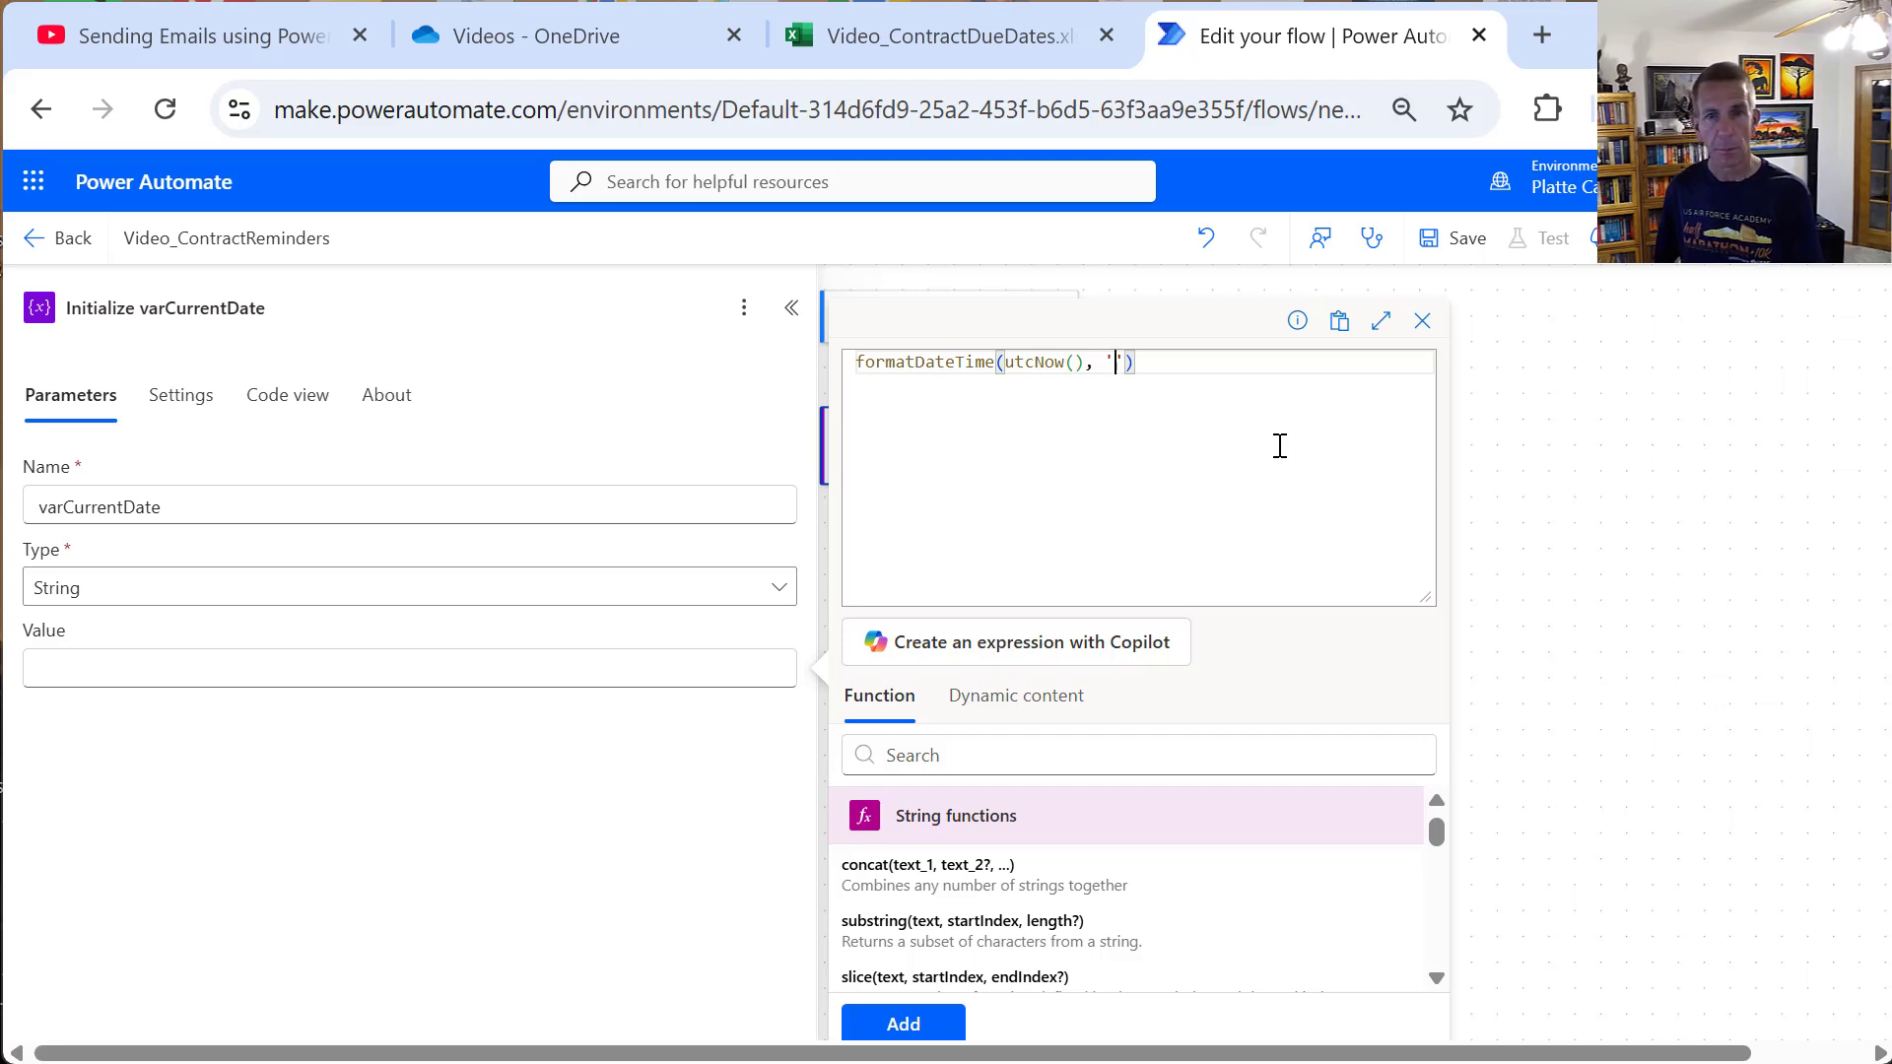
type("MM")
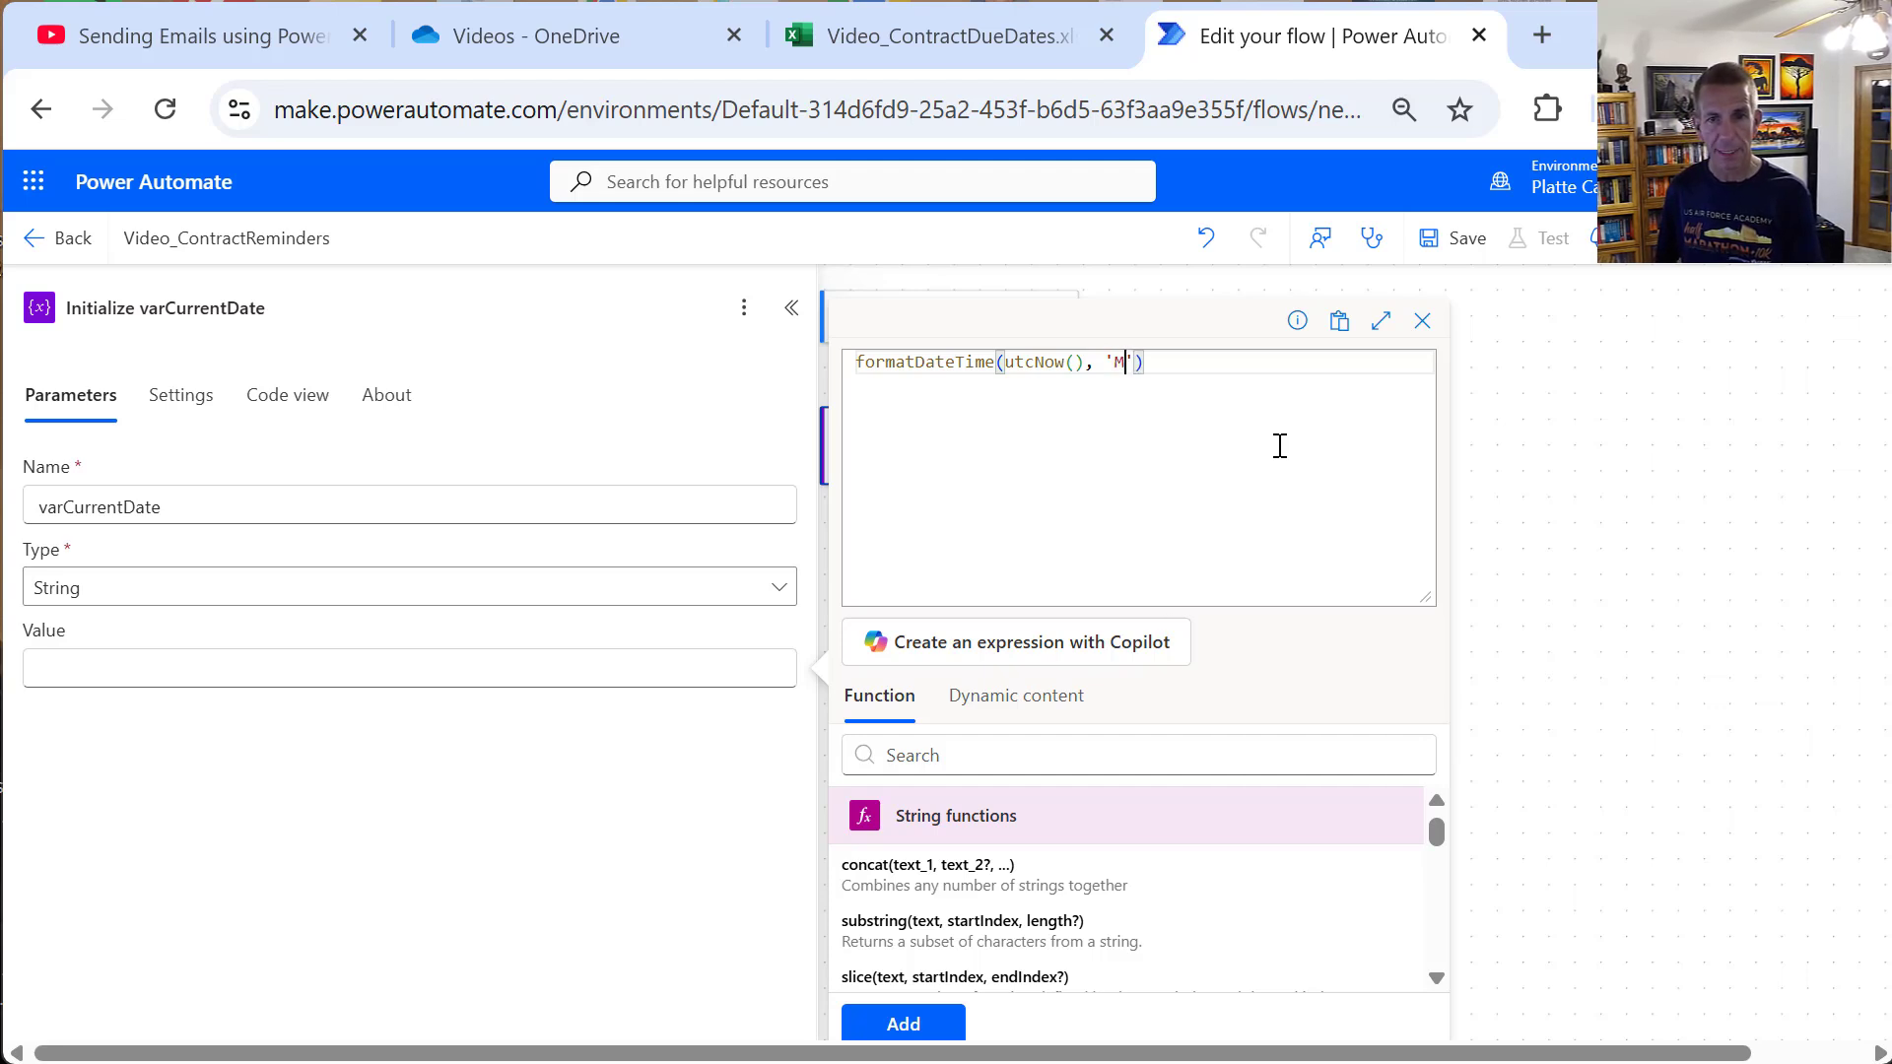
type("/")
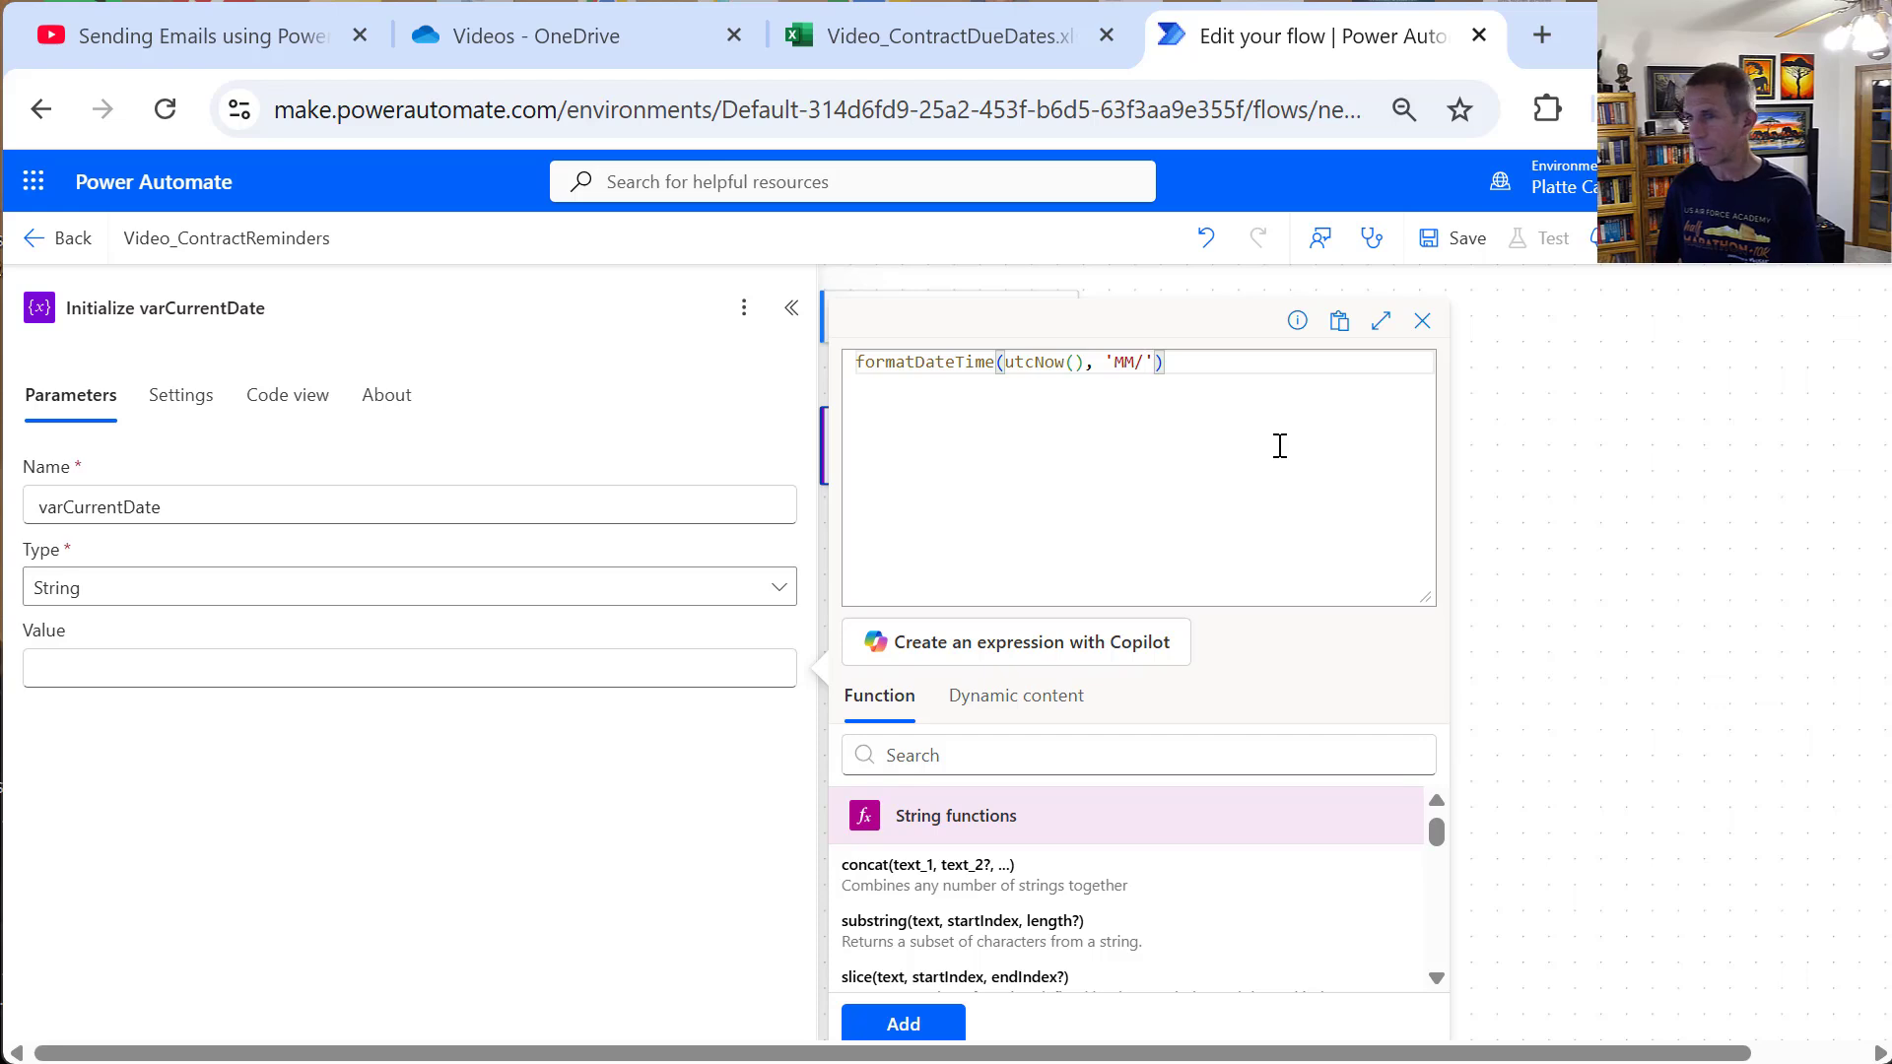
type("dd/")
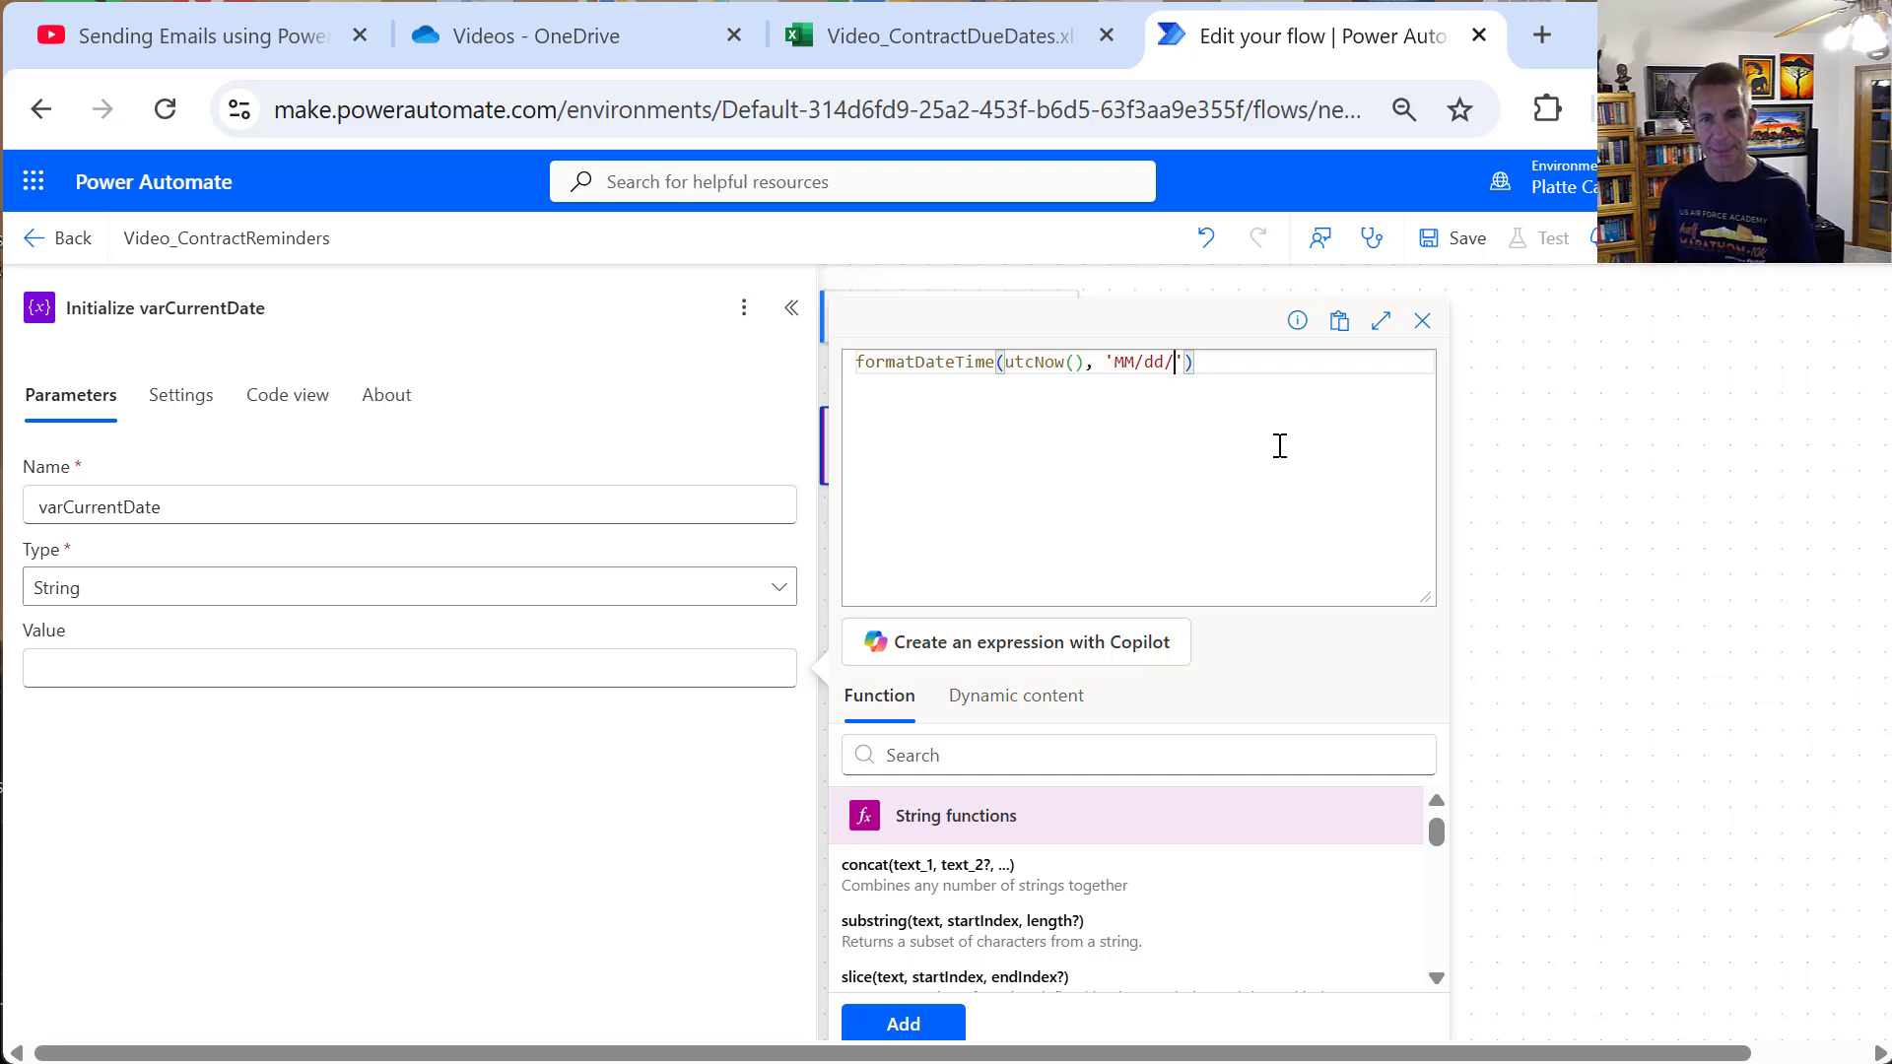
type("yyy")
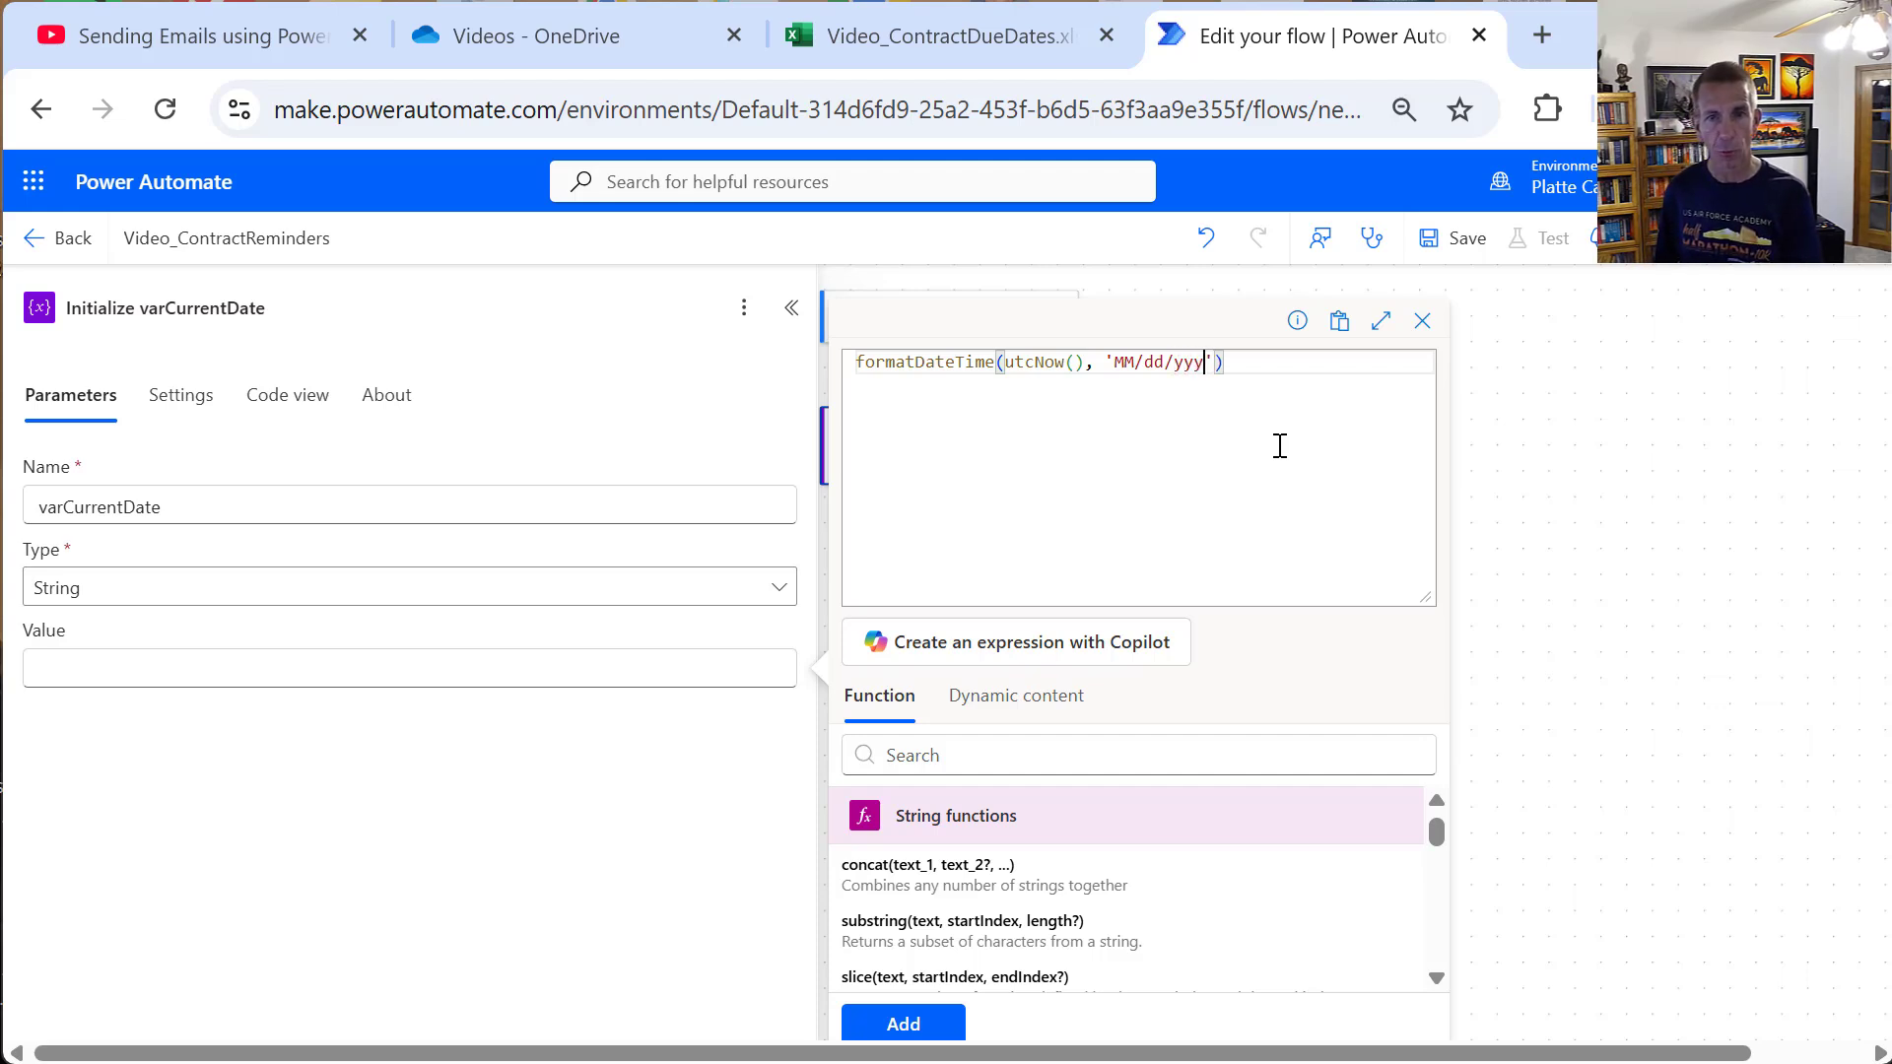
type("y")
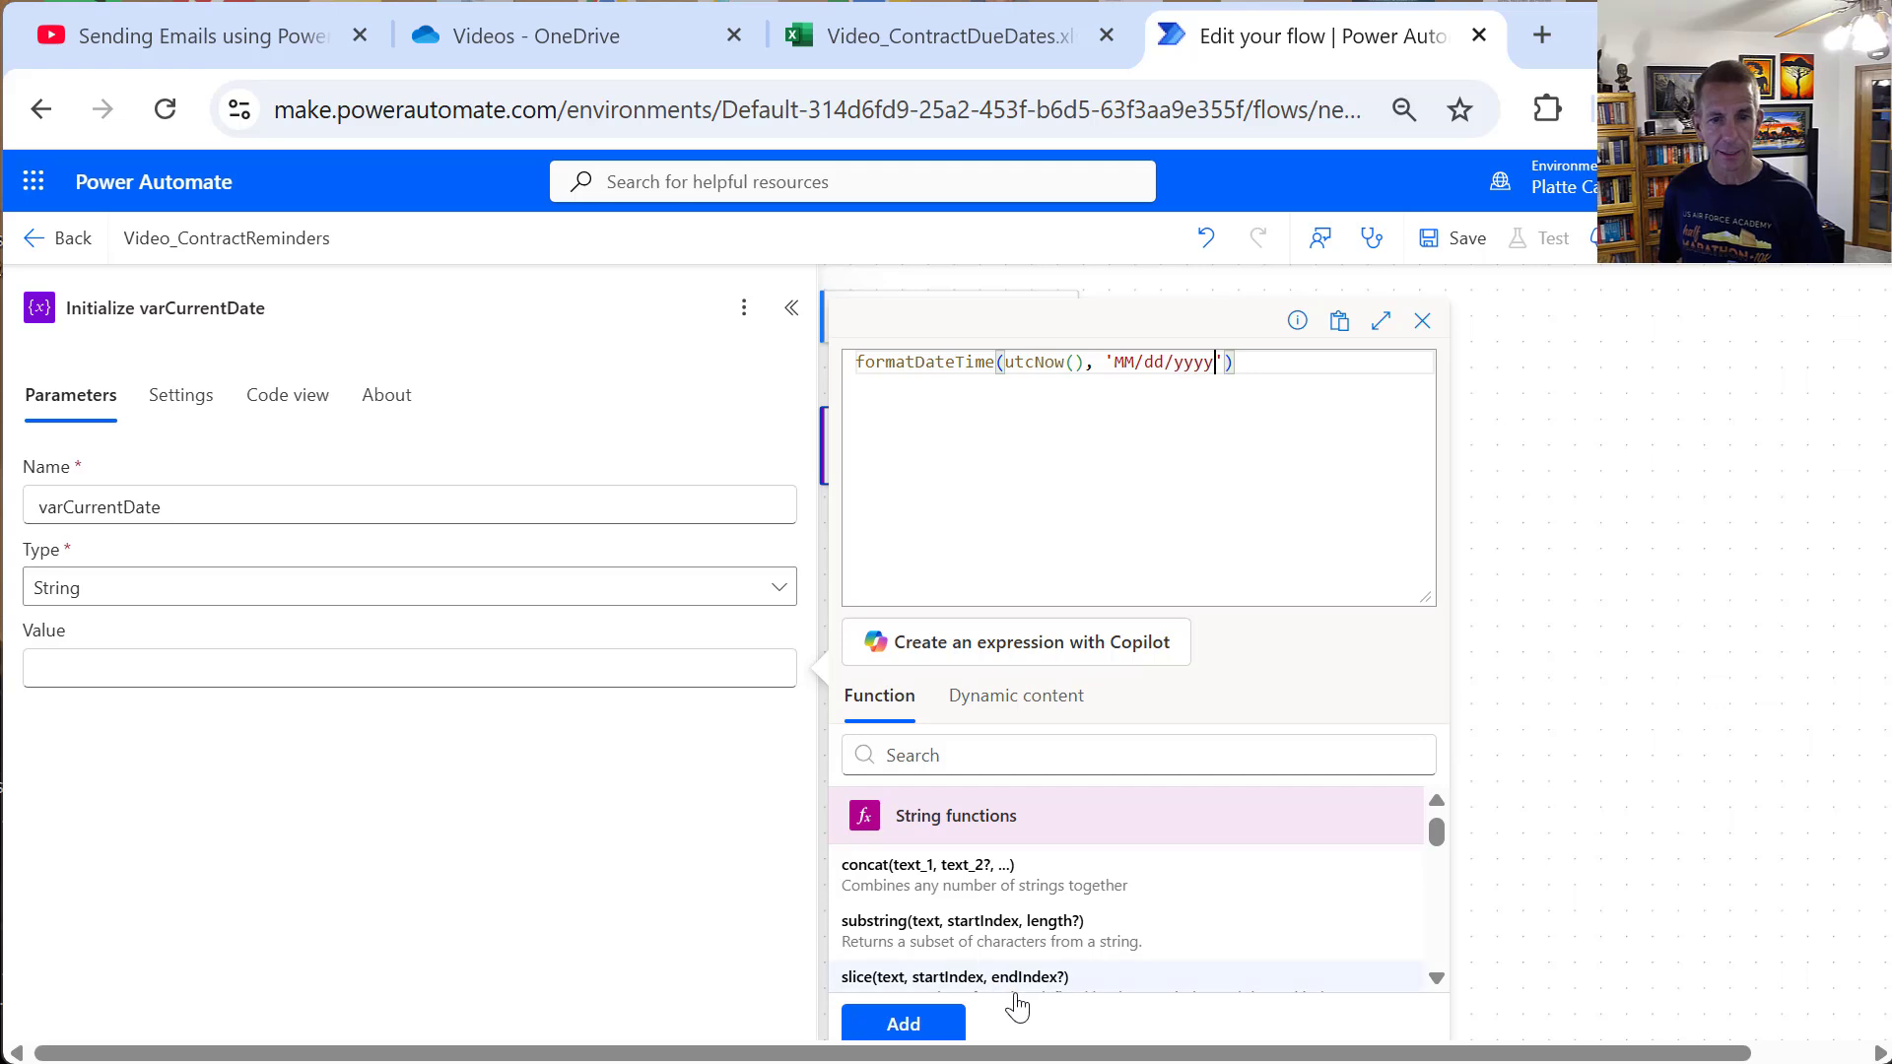
left_click(902, 1024)
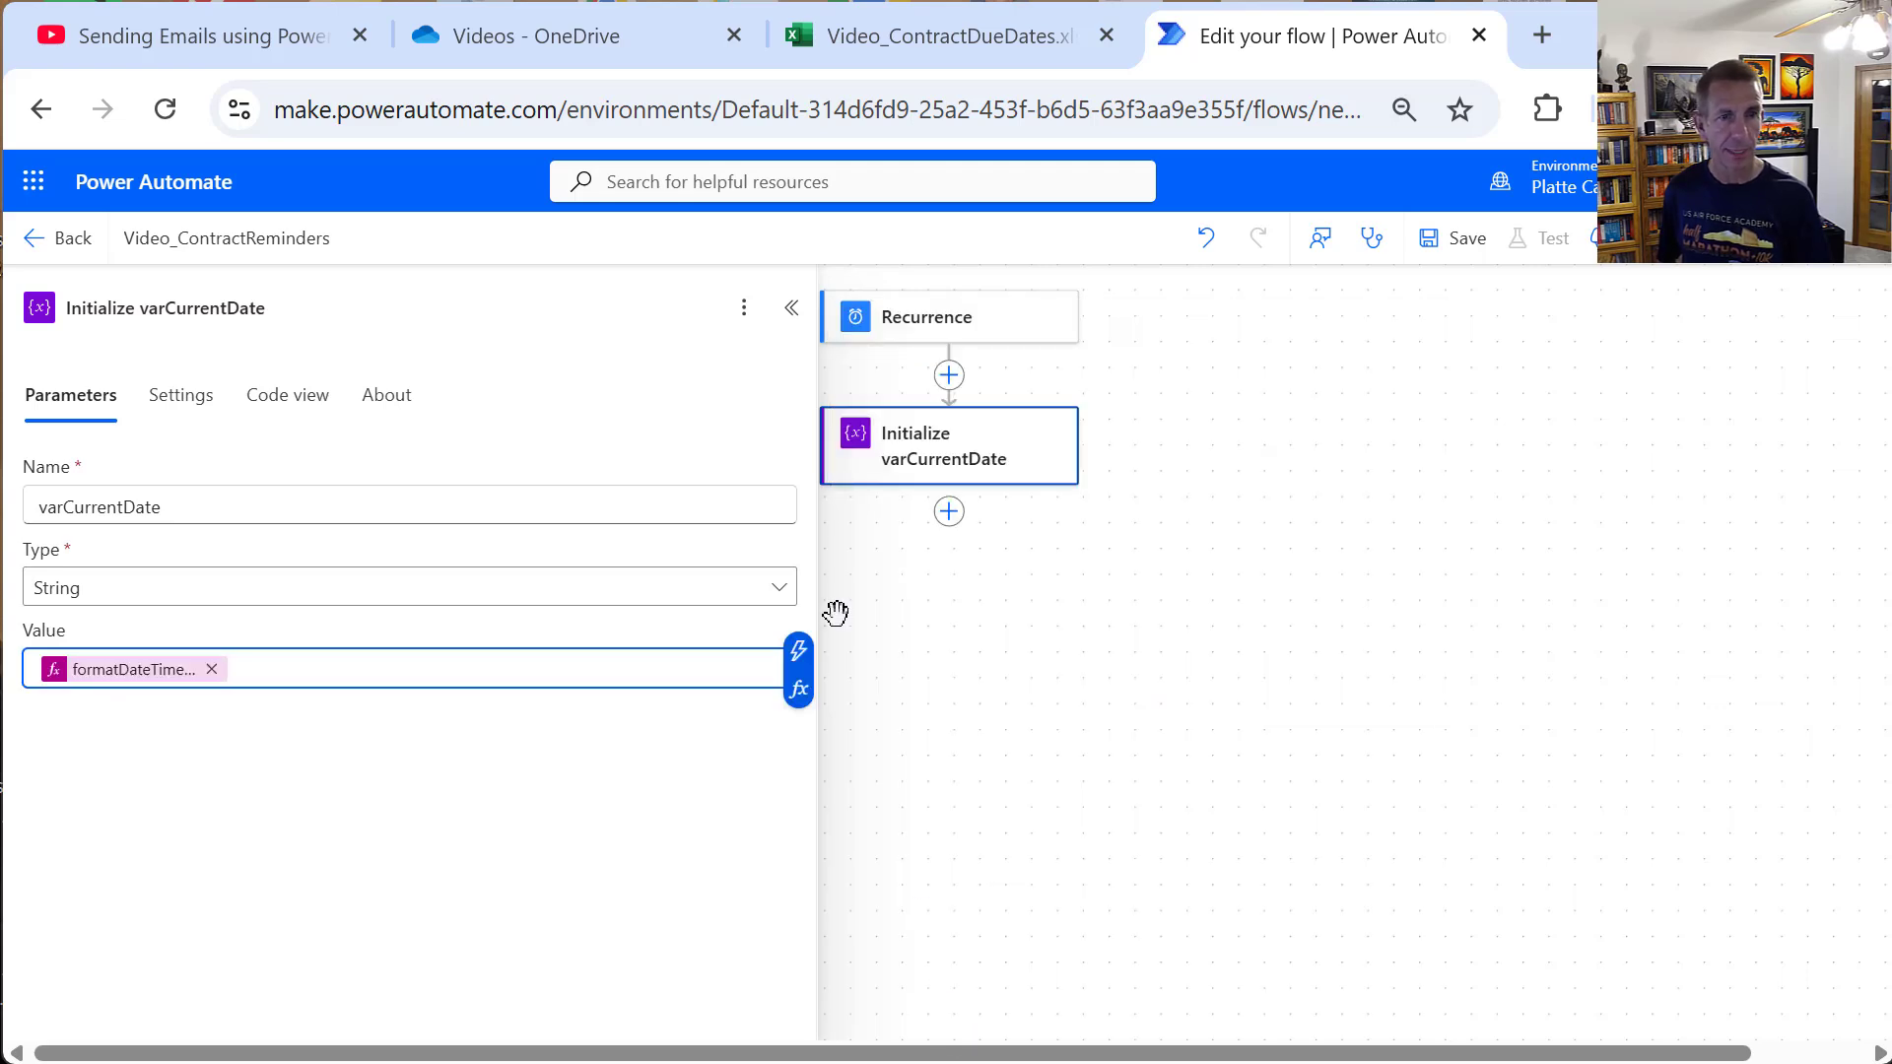
Step: Add a second Initialize variable action below Initialize varCurrentDate
left_click(949, 511)
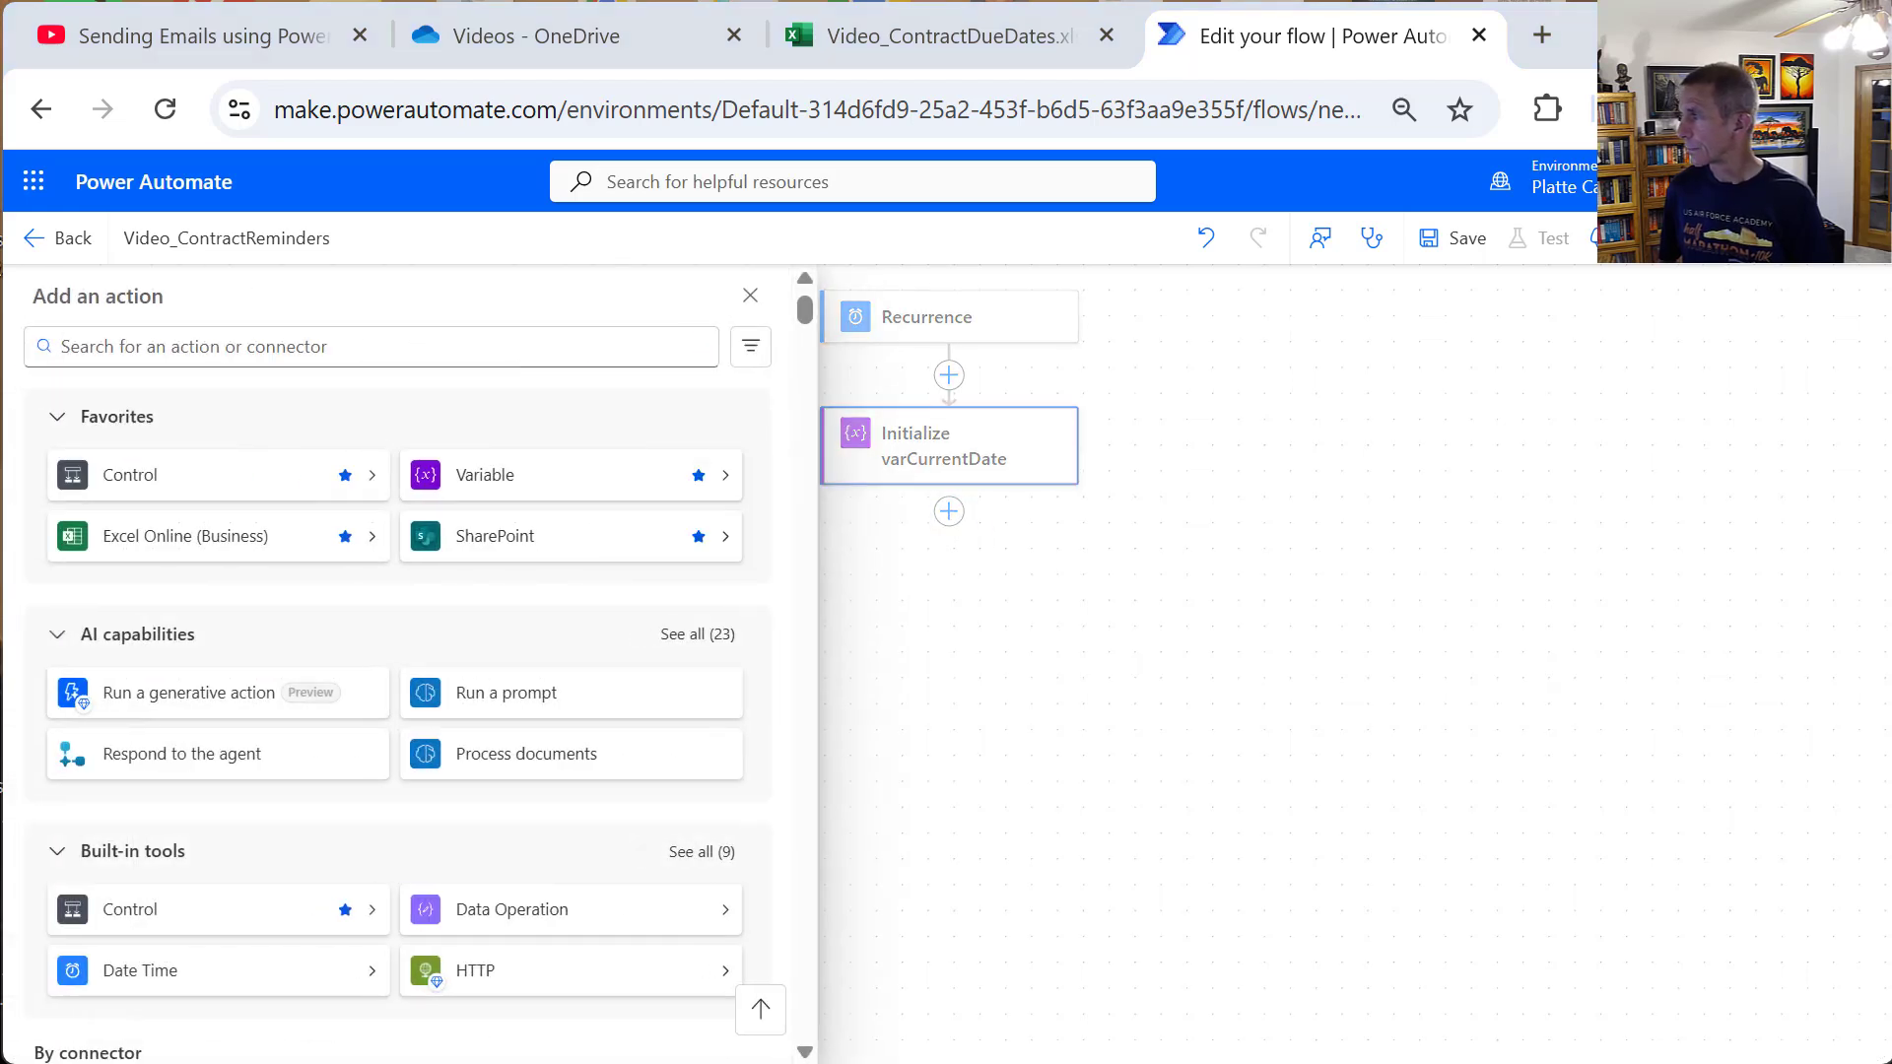
left_click(949, 514)
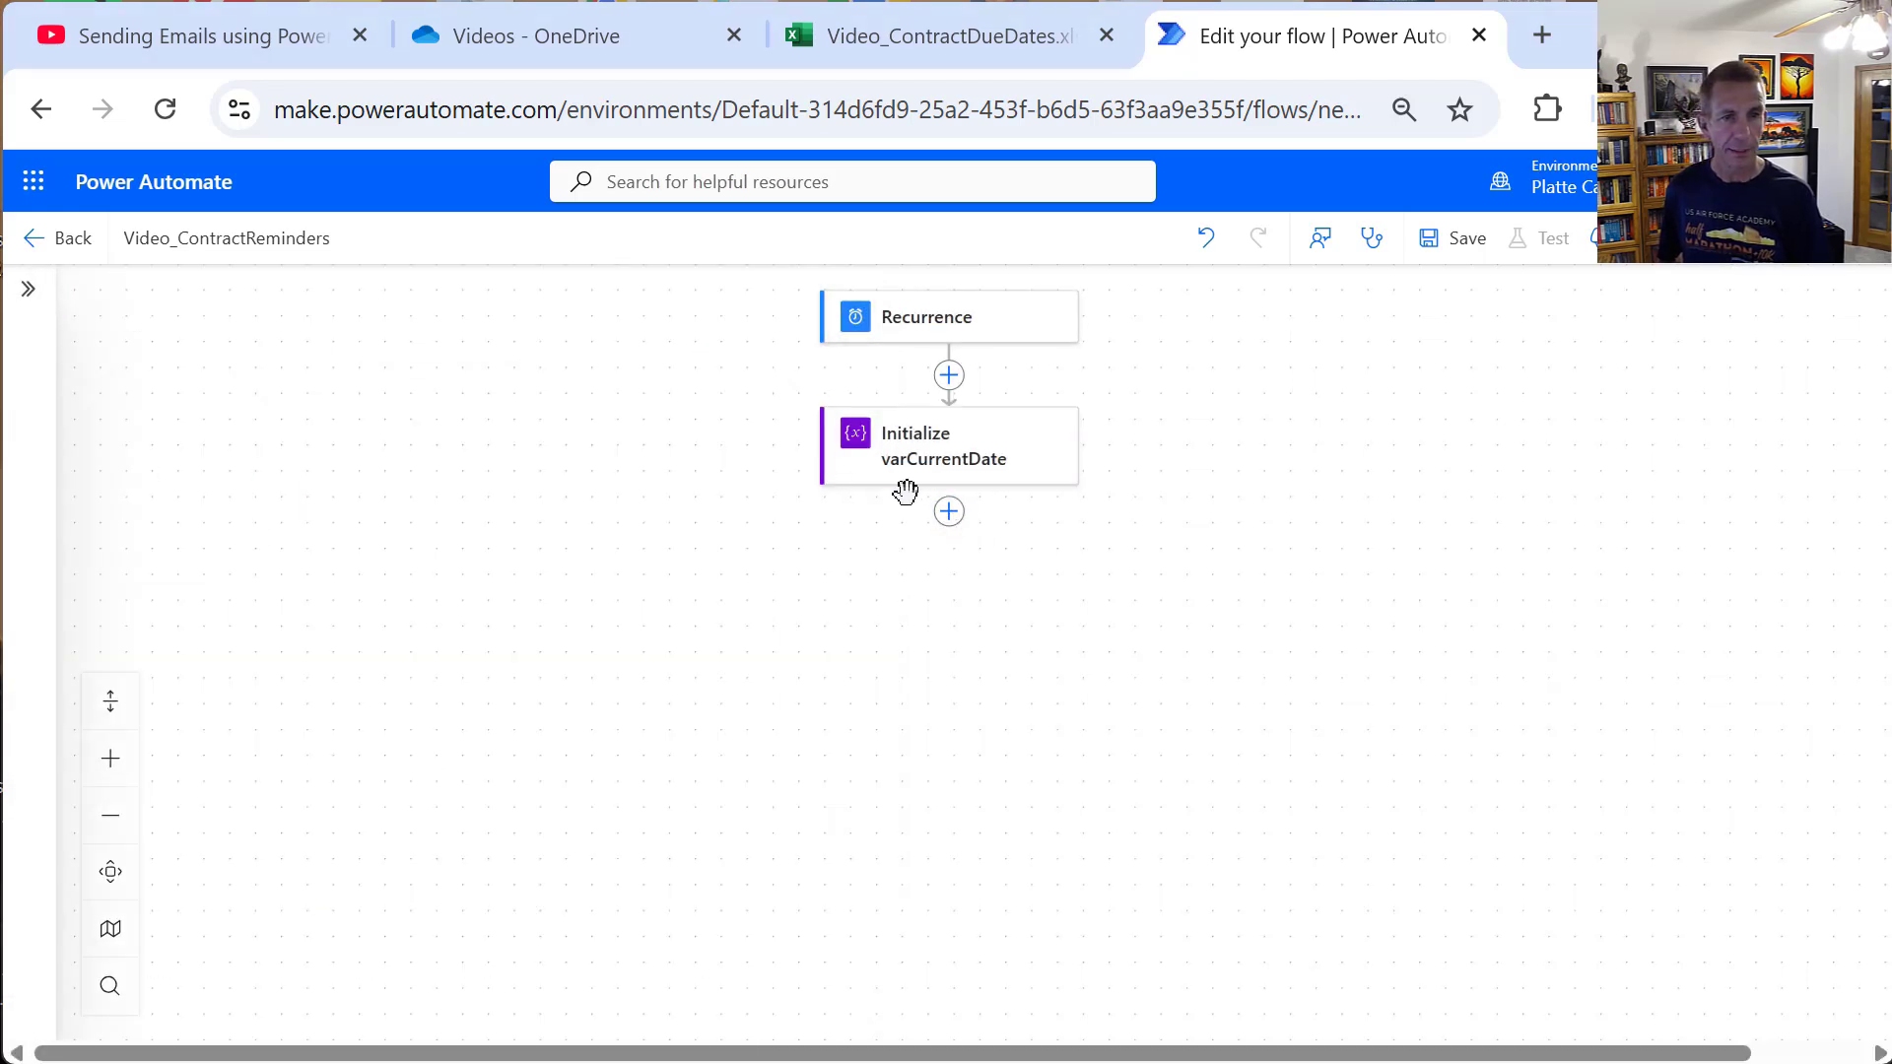
left_click(948, 511)
left_click(541, 474)
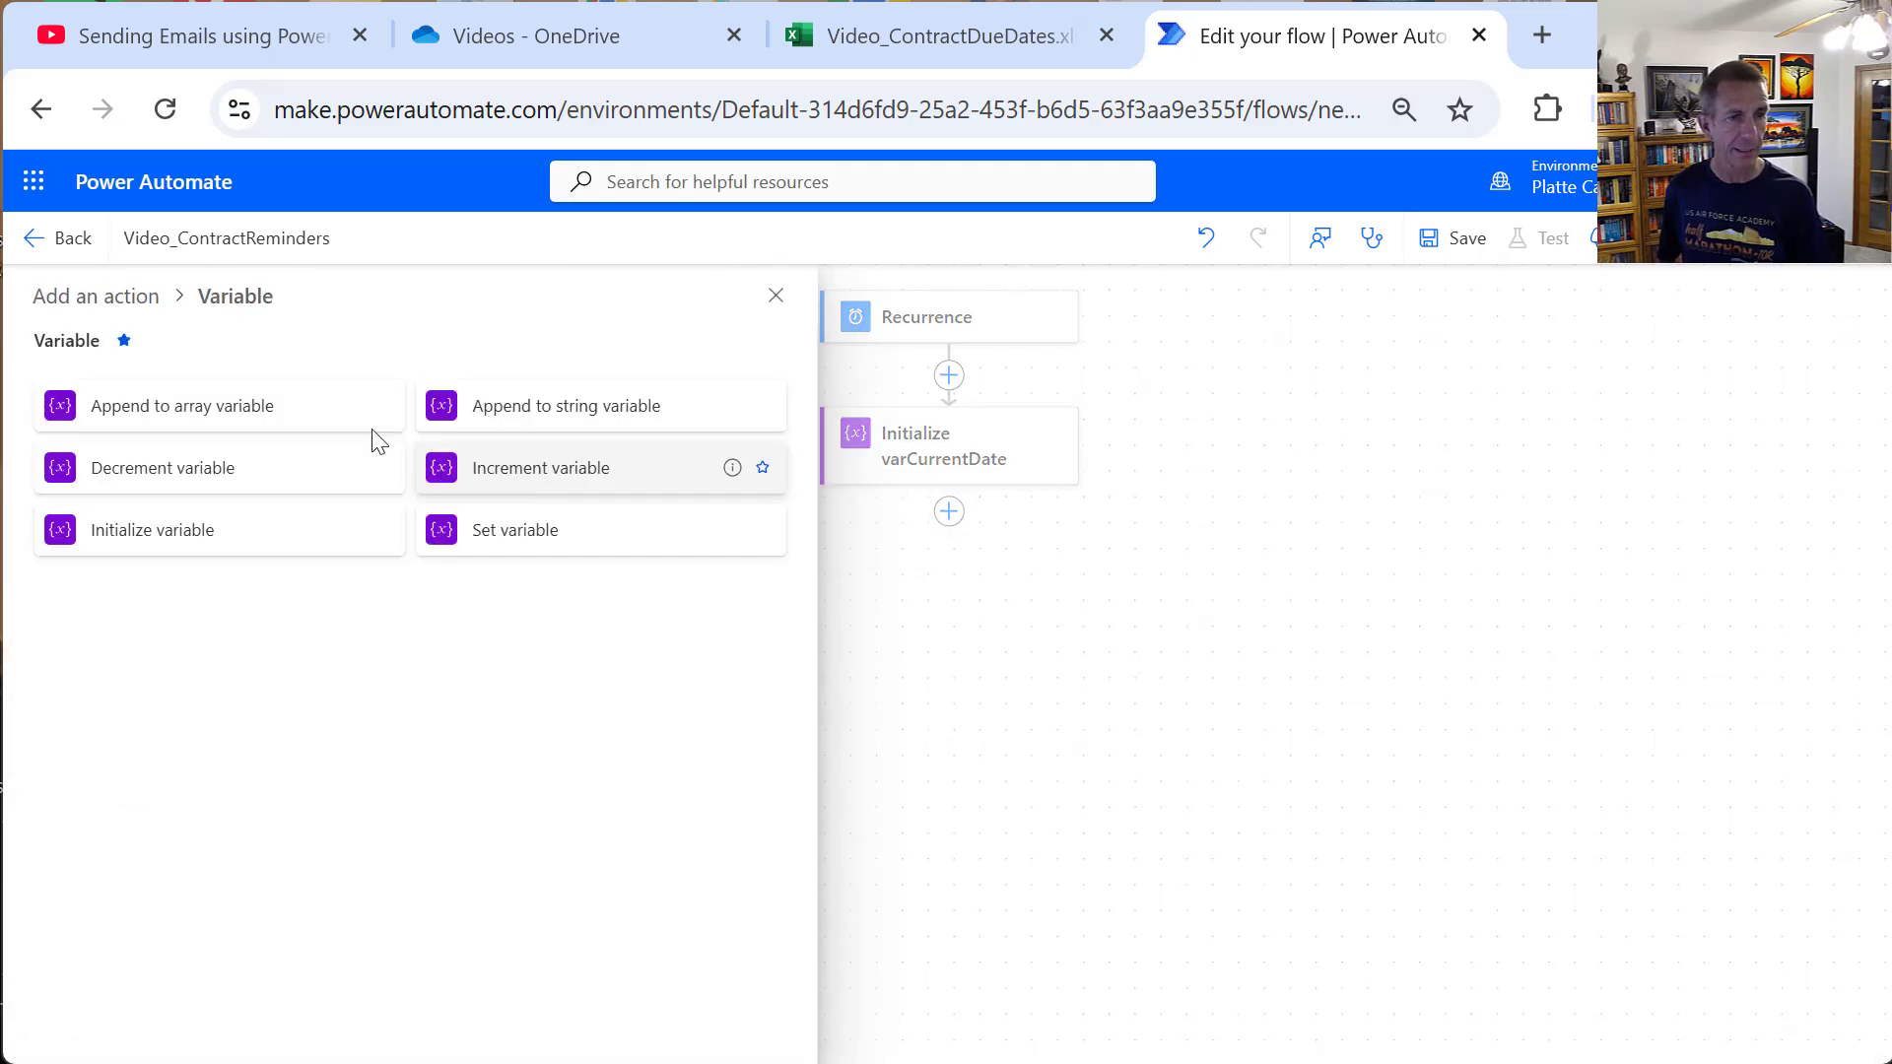
left_click(147, 539)
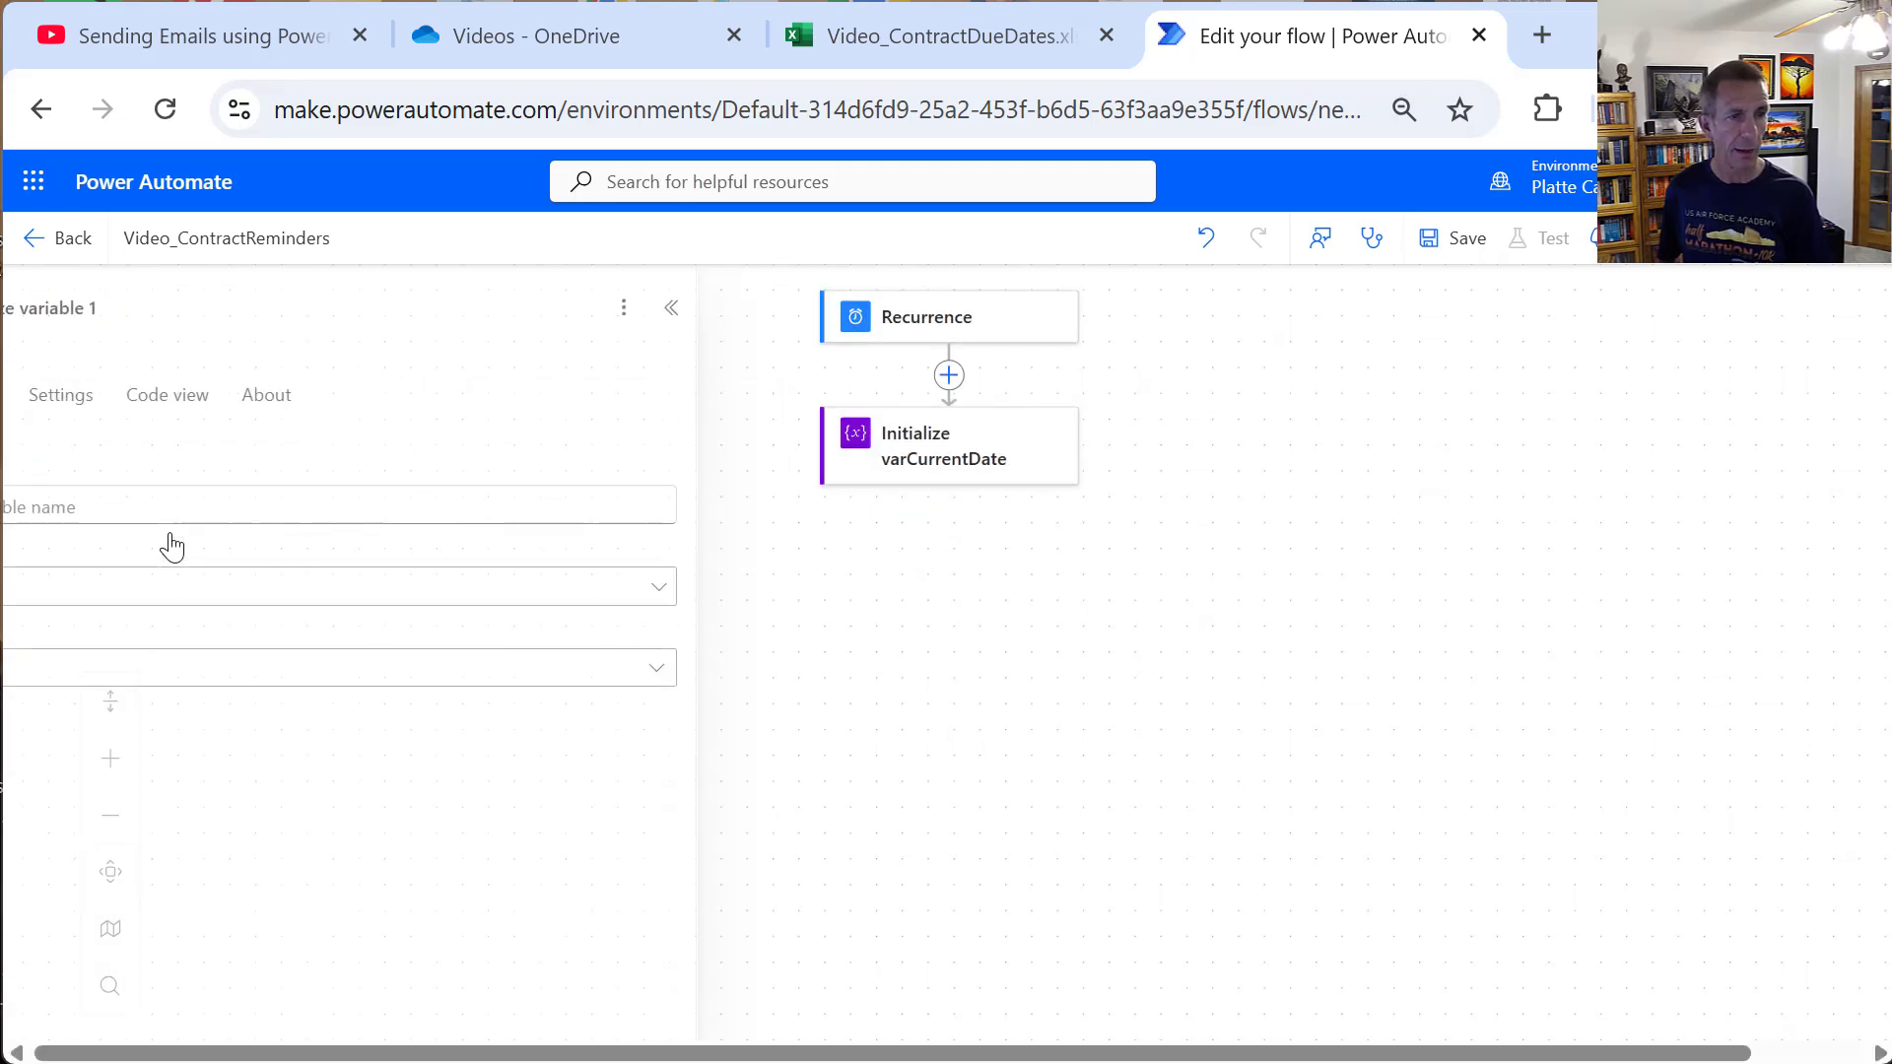
Step: Name the new variable varContractDueDate and set its type to String
left_click(185, 499)
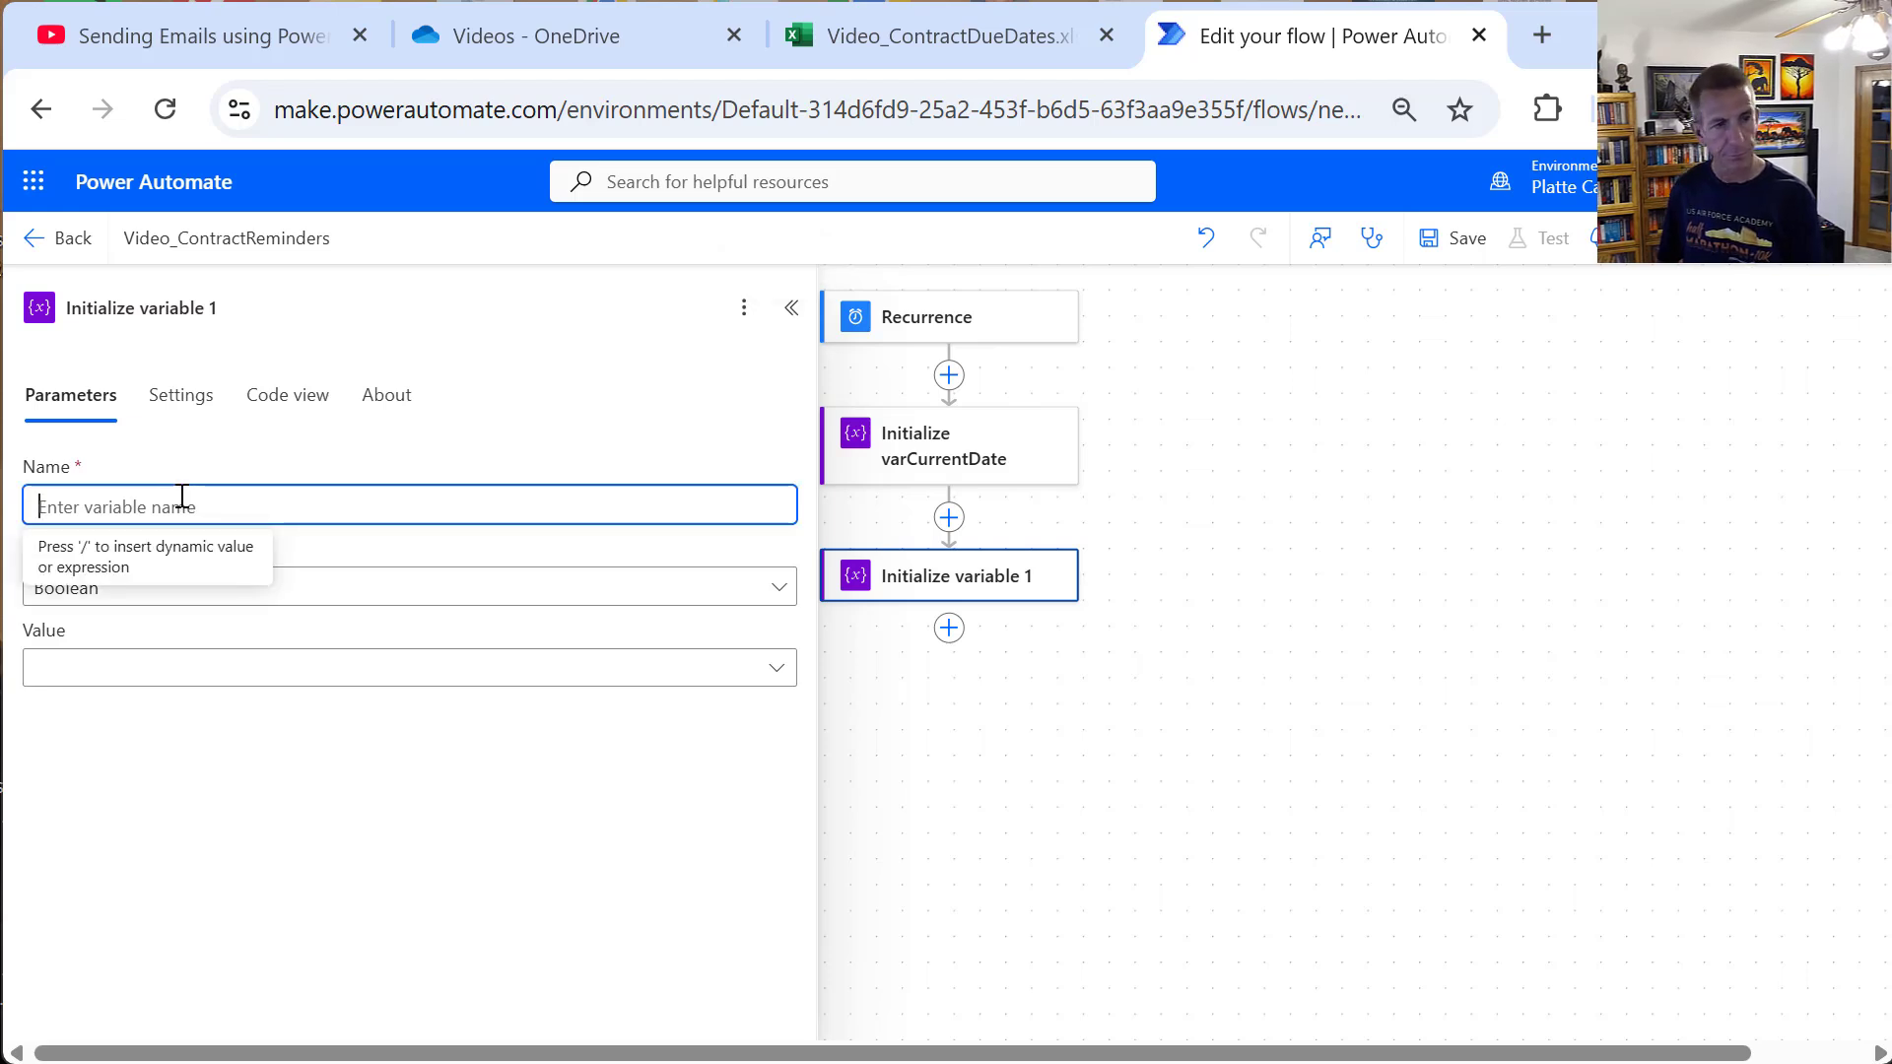
type("varContrac")
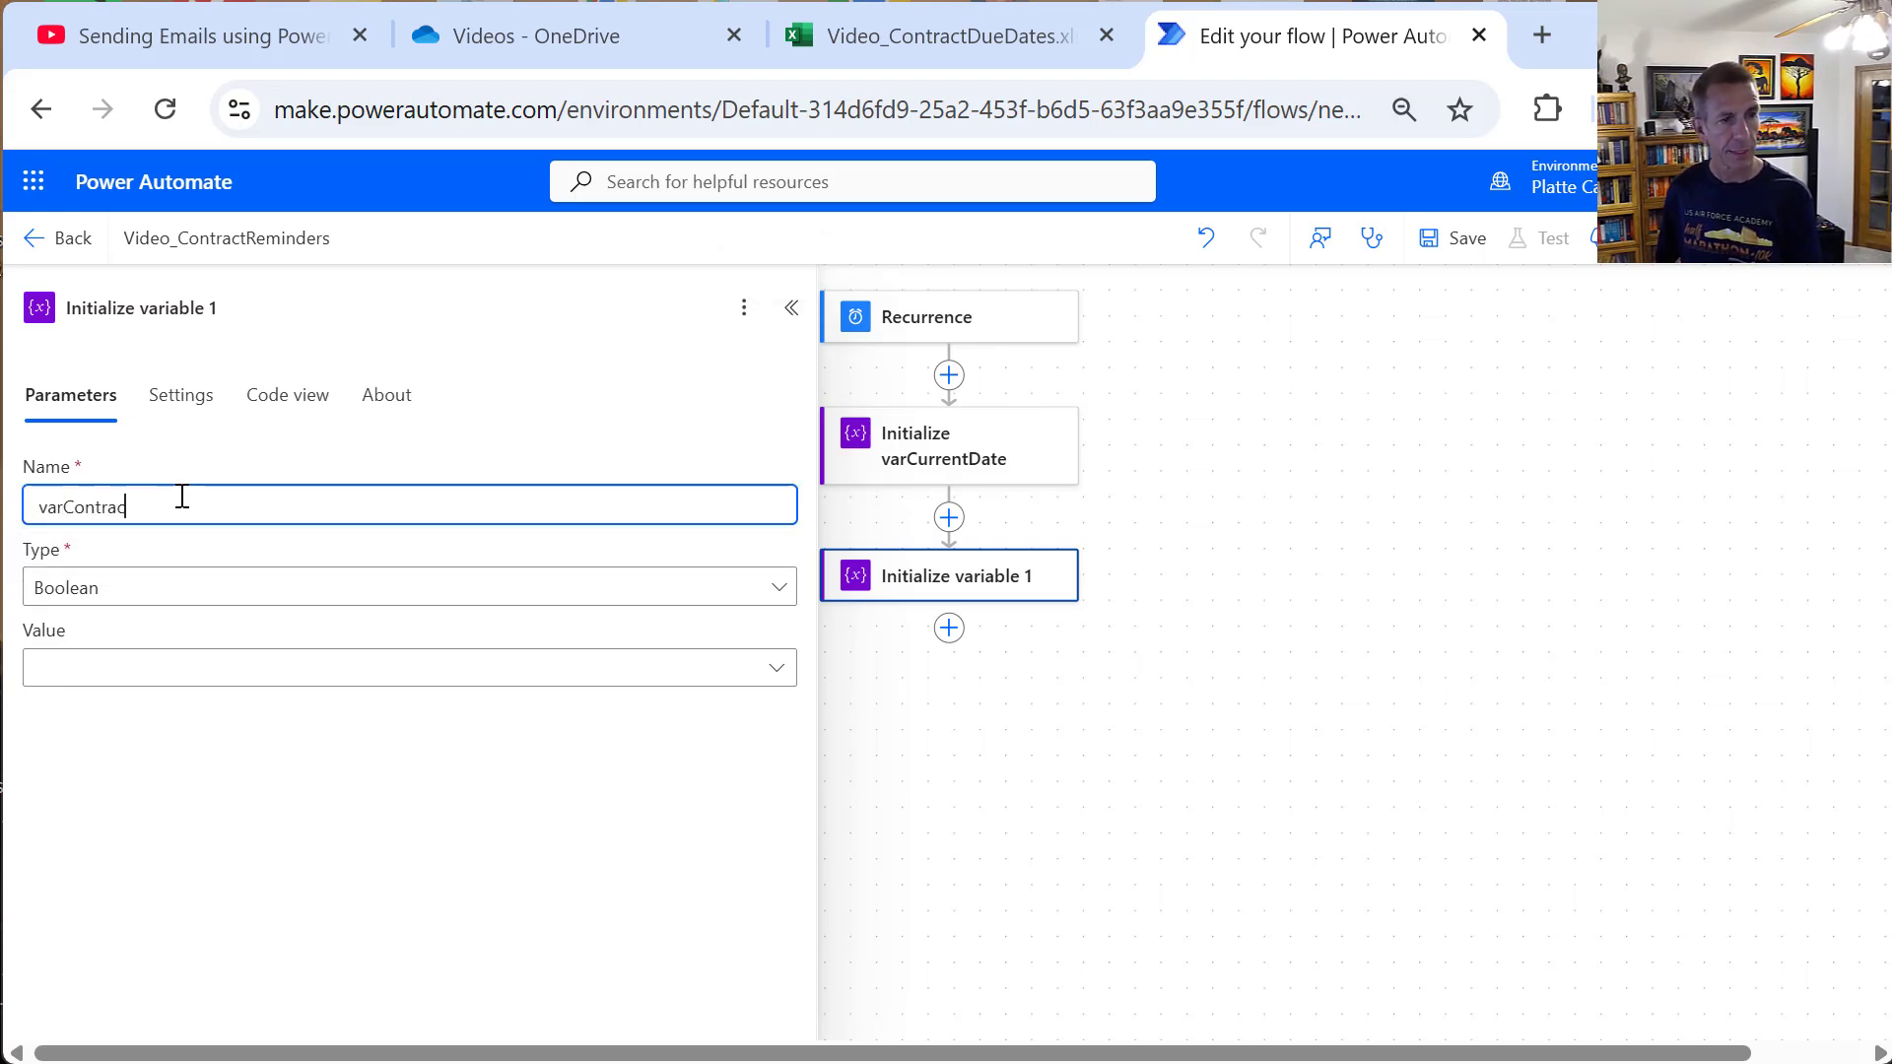
type("tDueD")
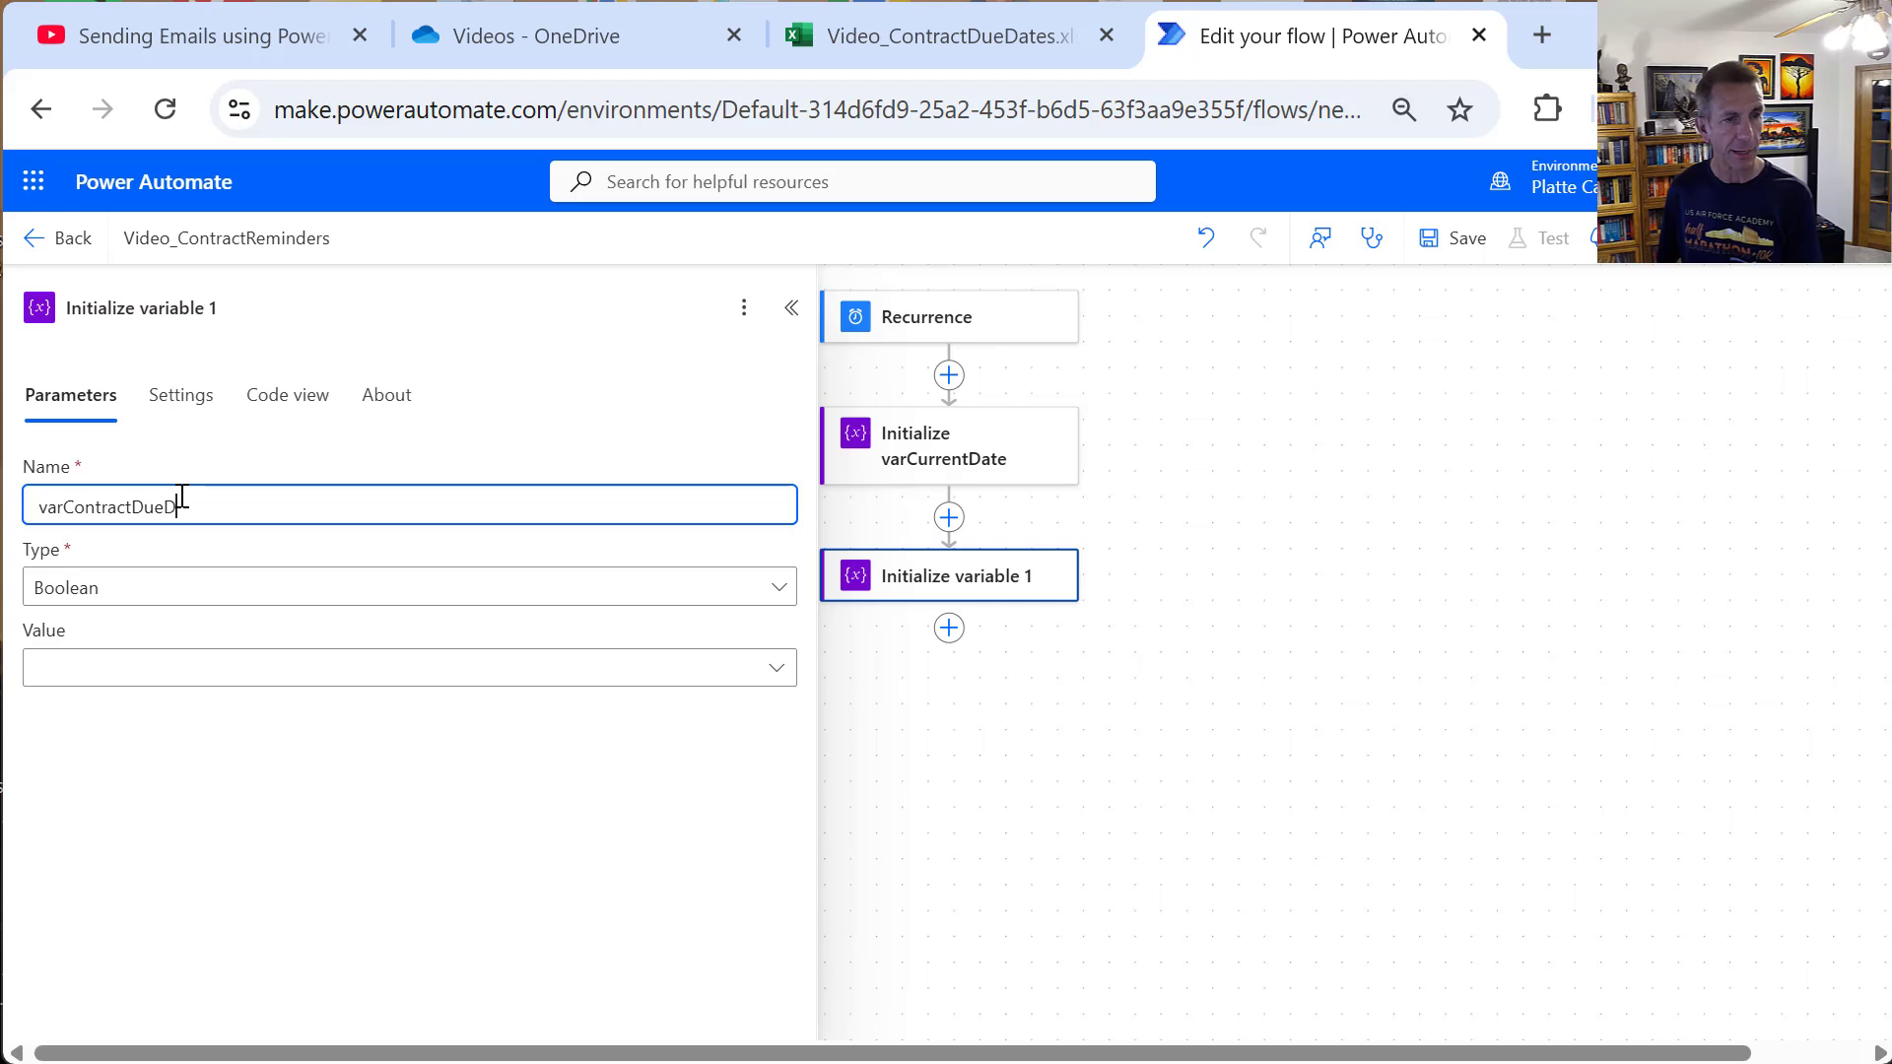
type("ate")
left_click(129, 596)
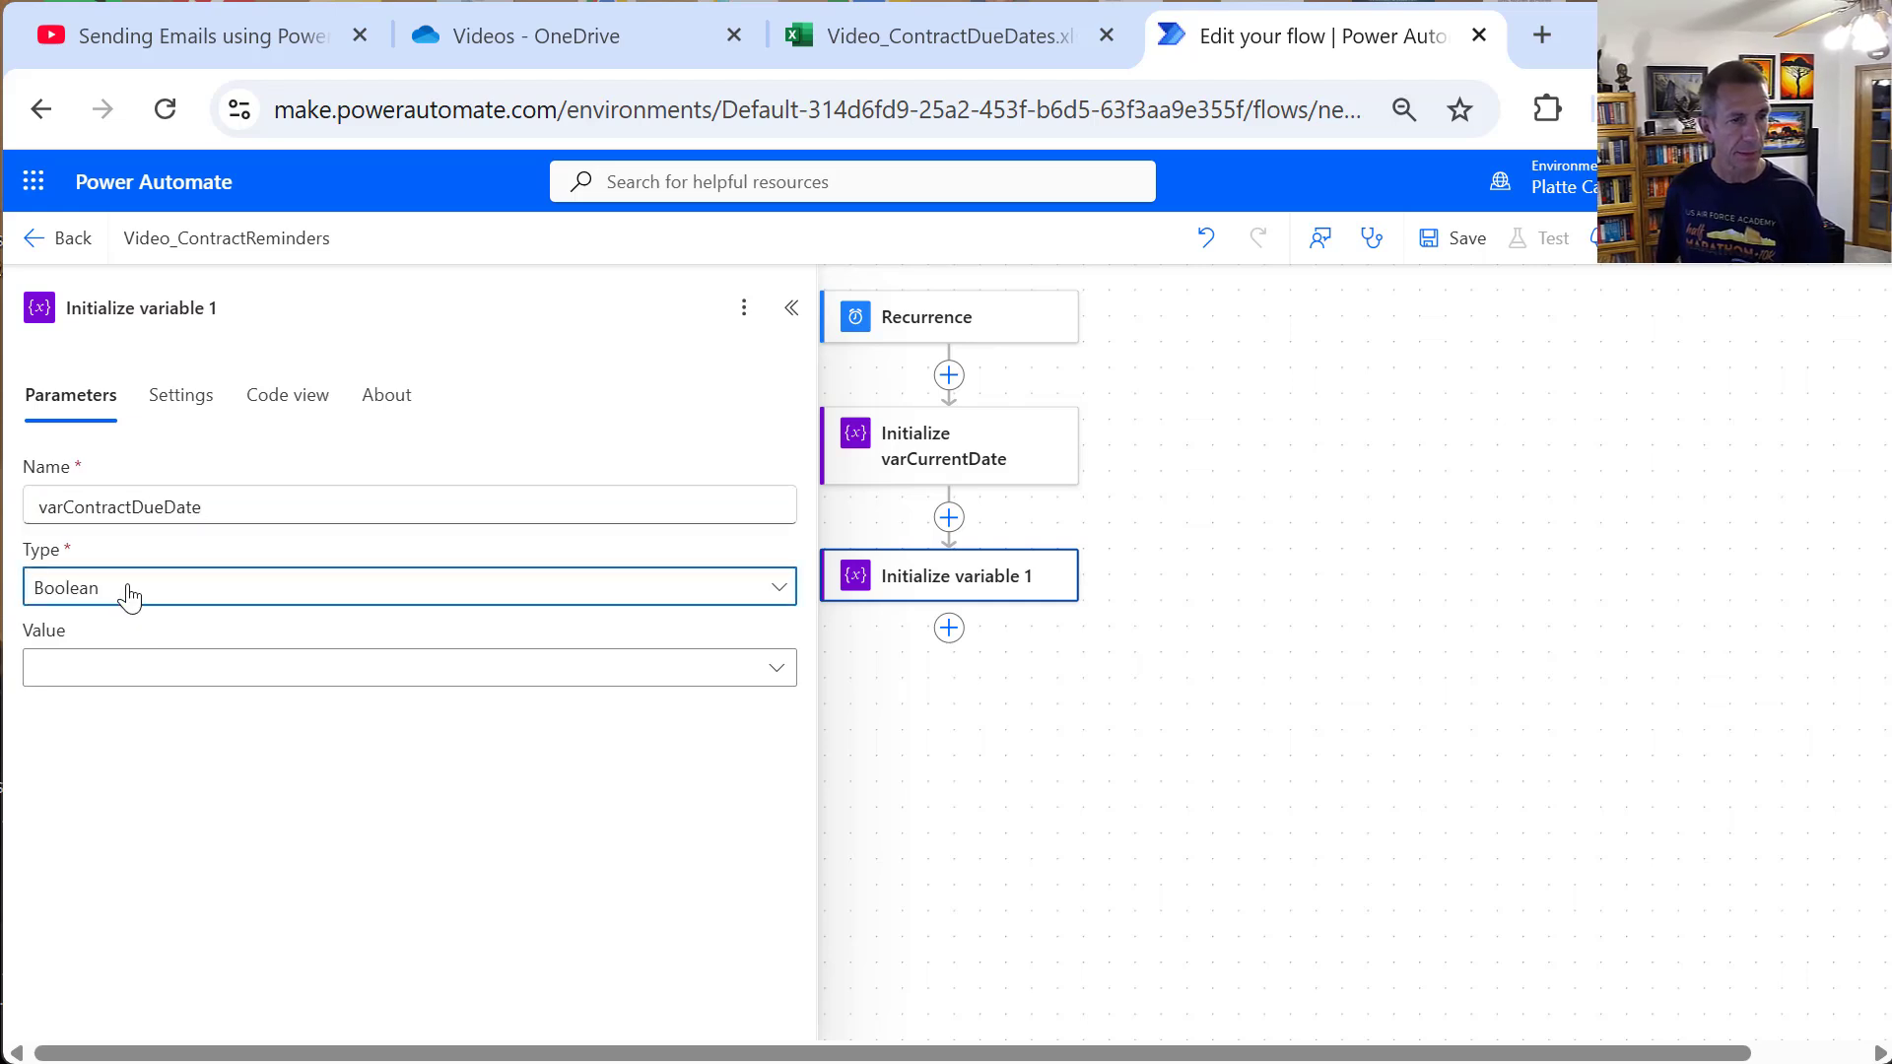
left_click(106, 779)
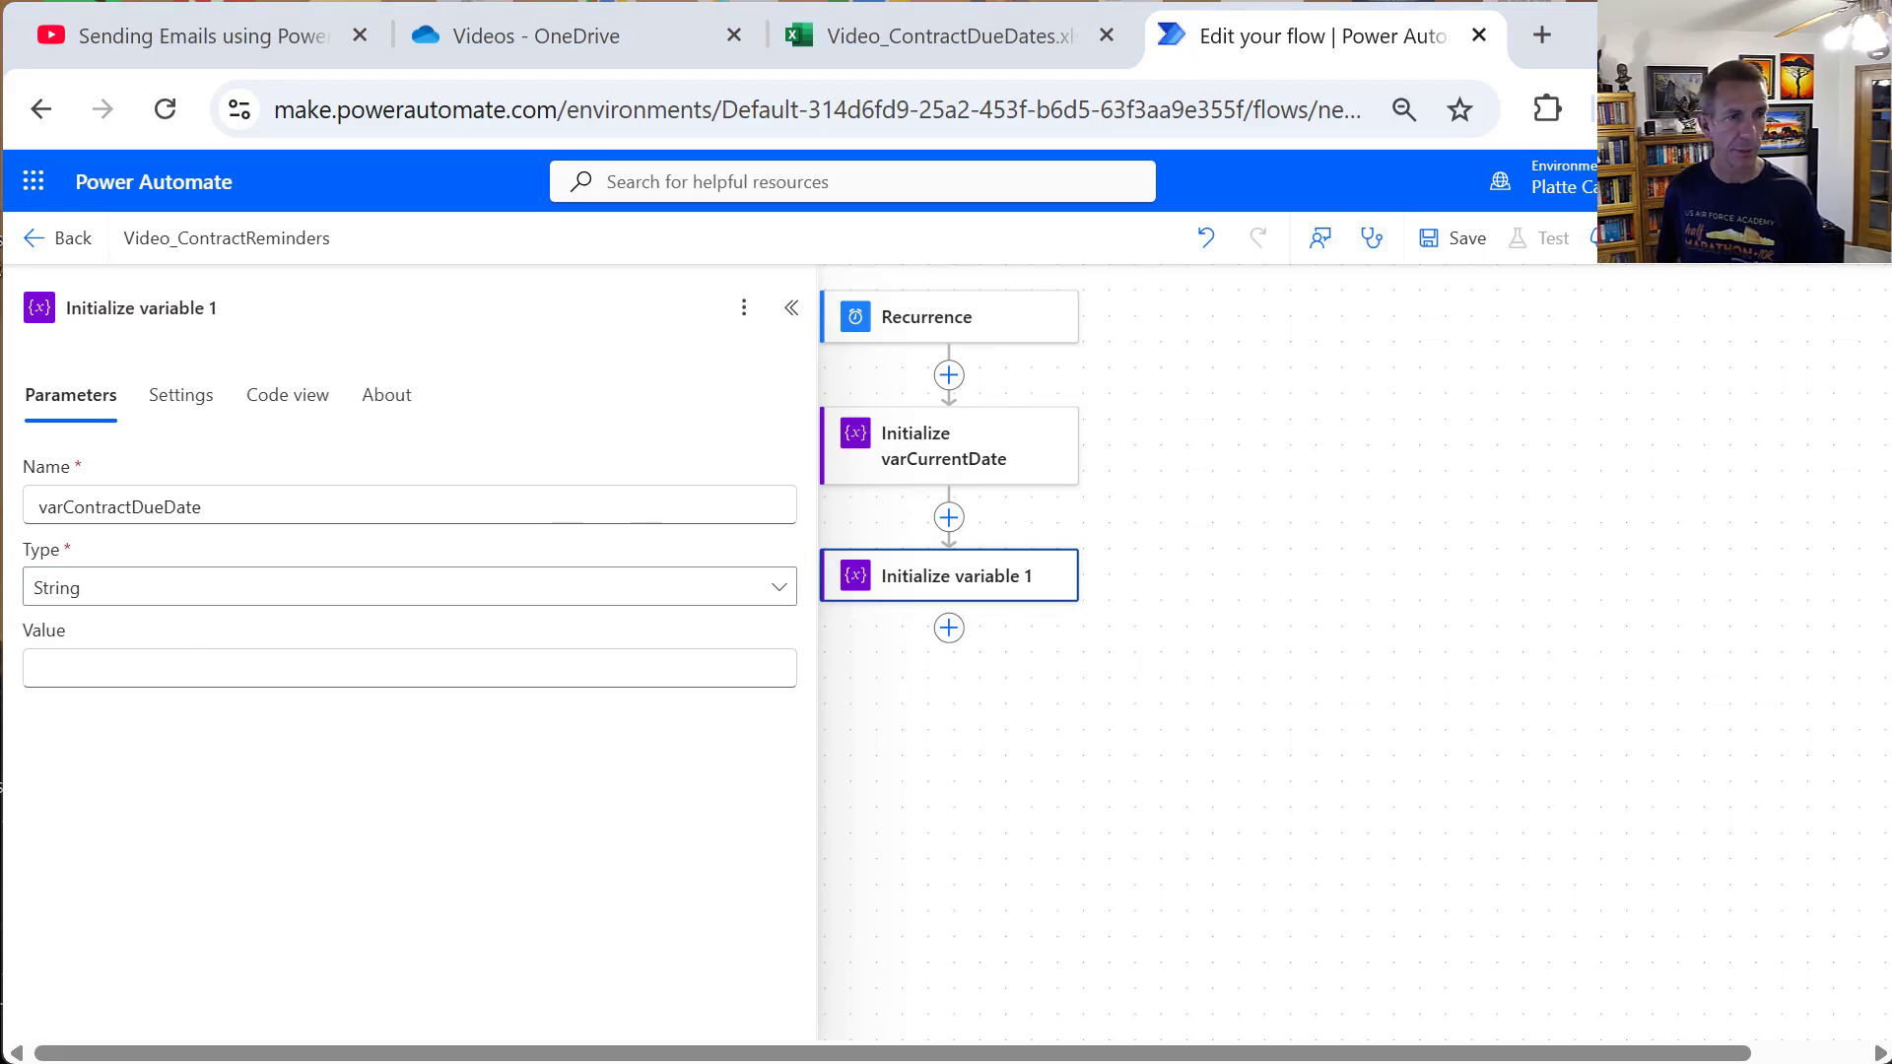
Step: Rename the second variable action to Initialize varContractDueDate
left_click_drag(220, 308, 158, 308)
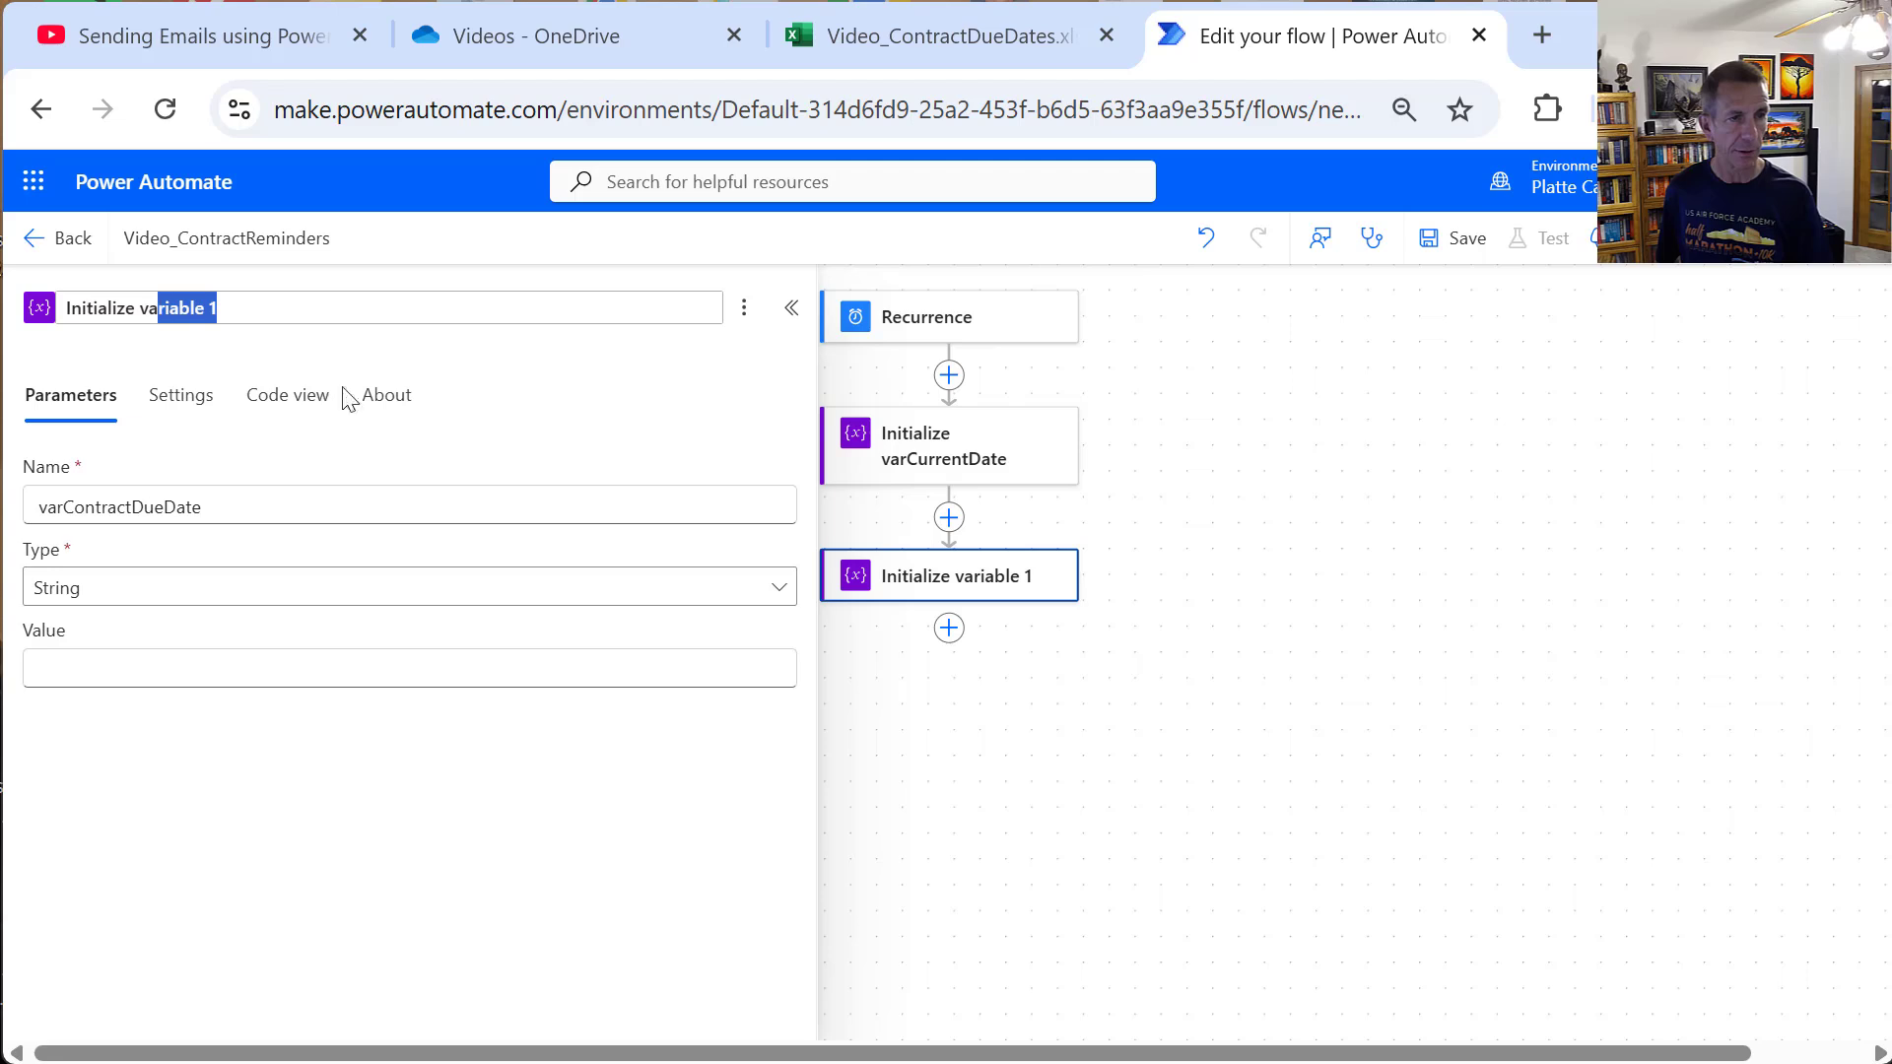
type("rCo")
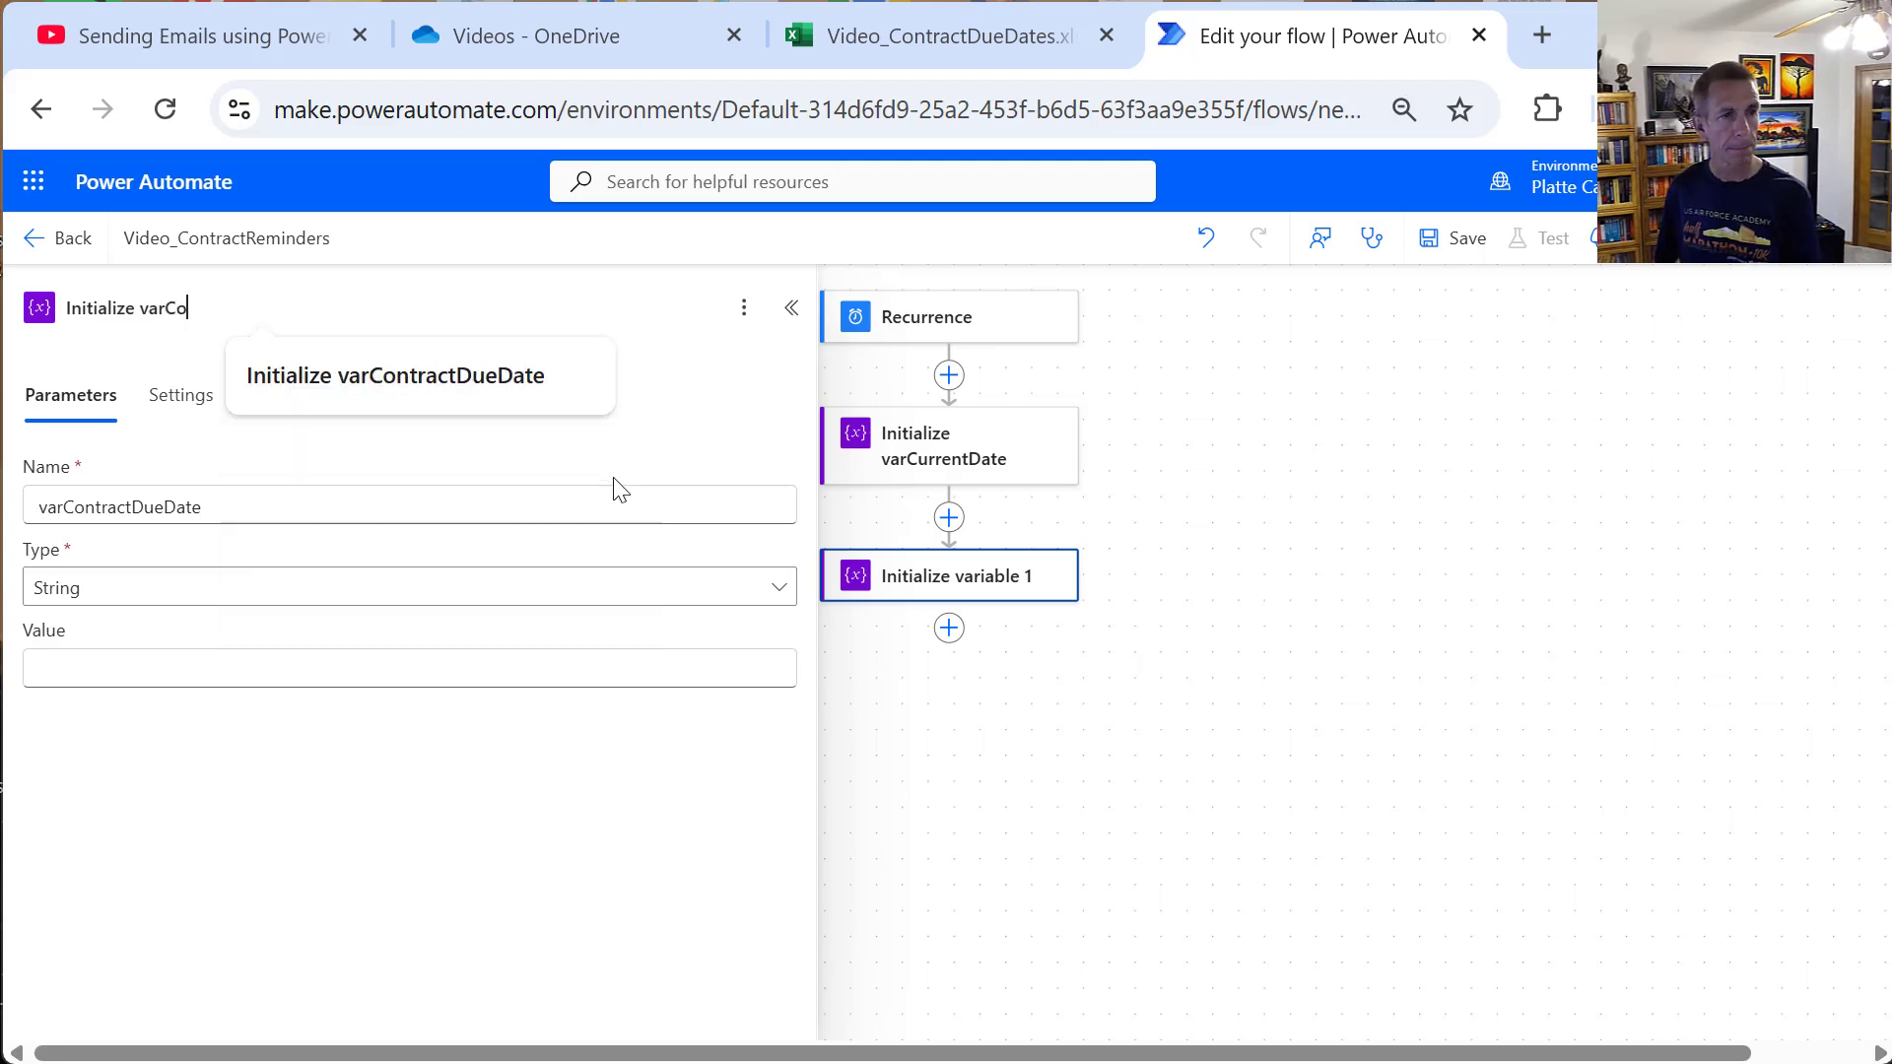
type("ntractDue")
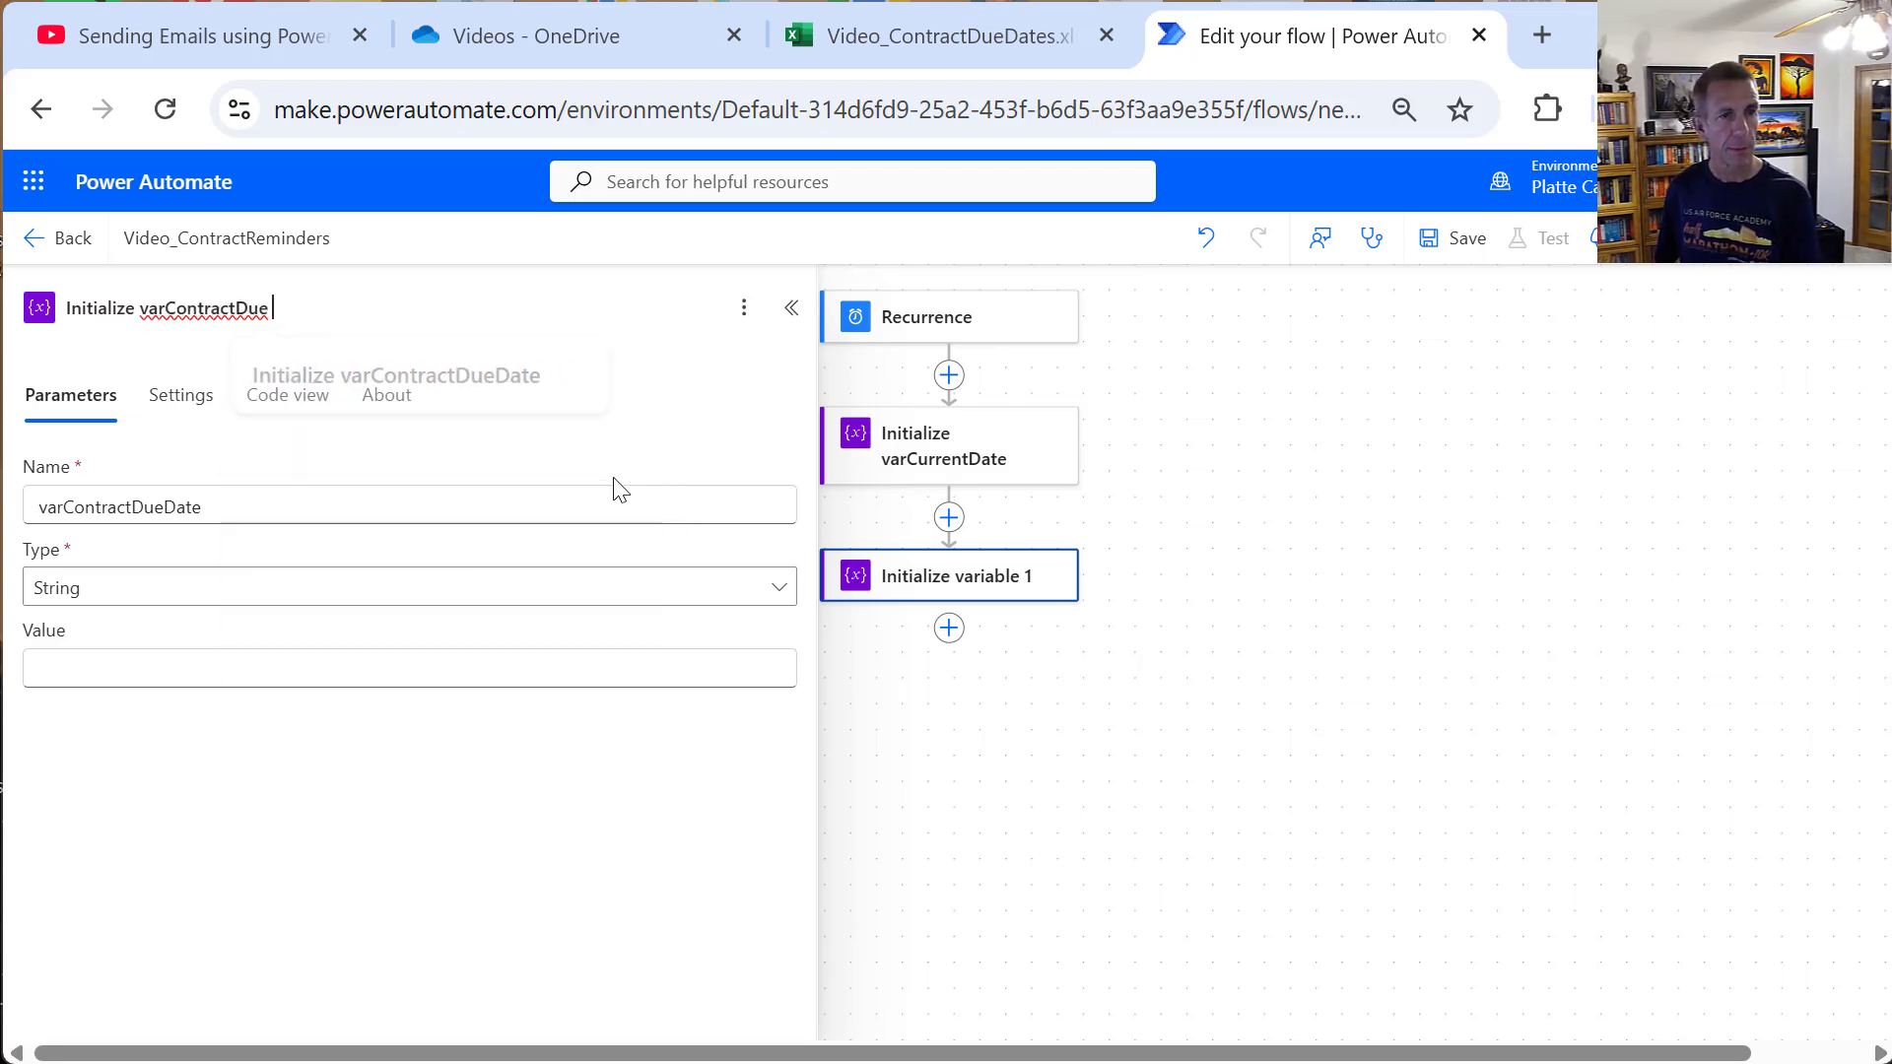
type("Date")
key("Return")
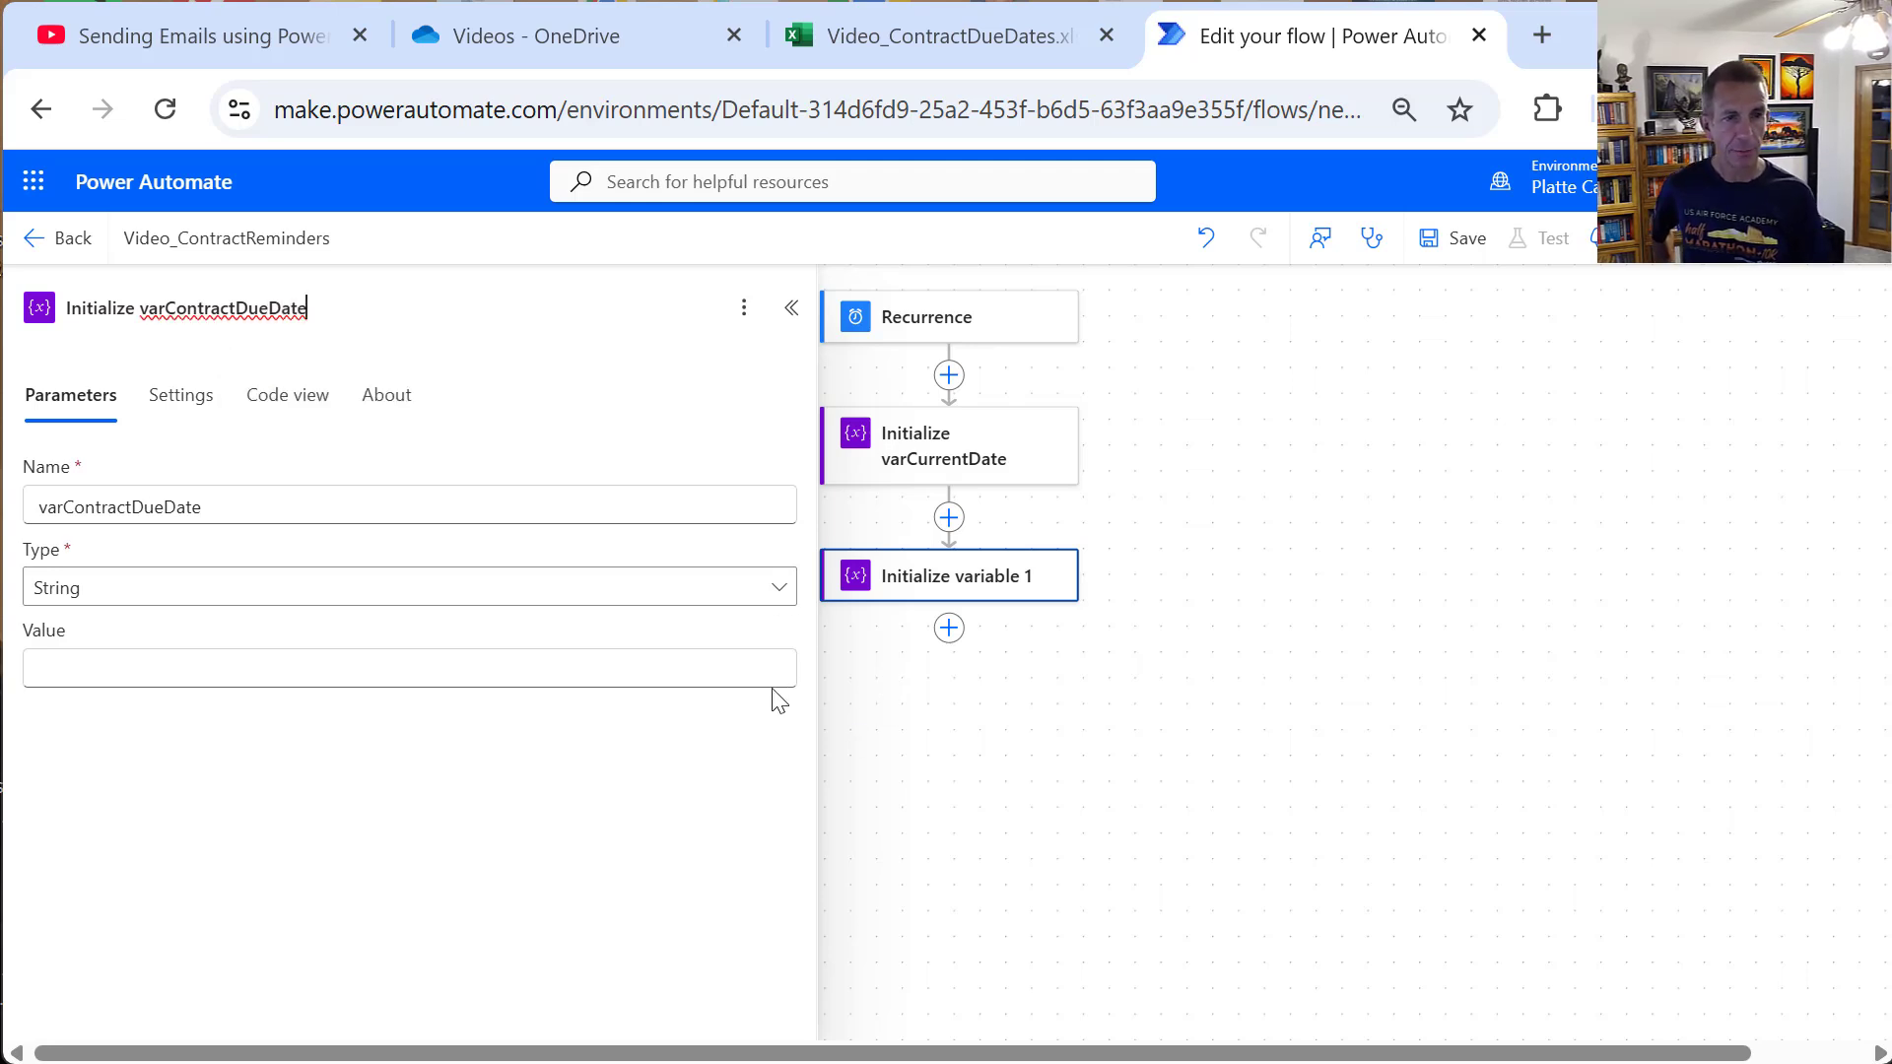
left_click(562, 500)
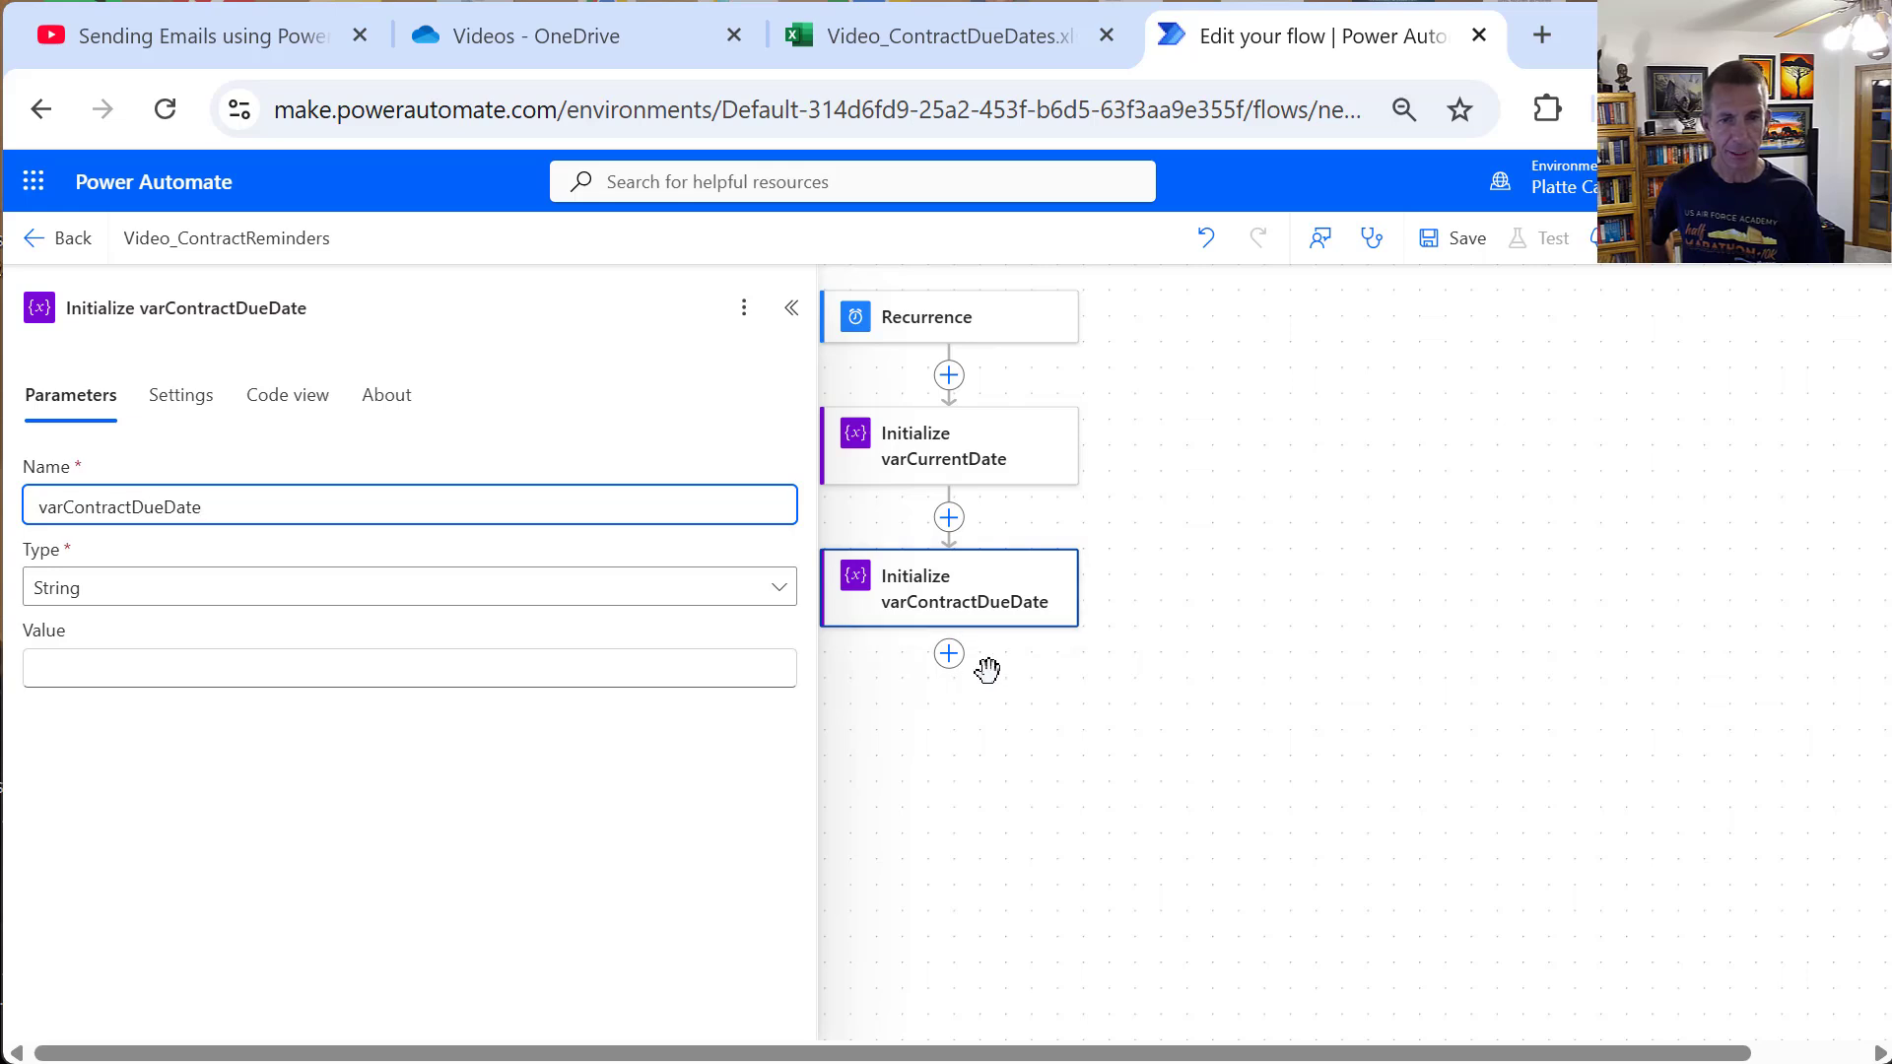
Step: Add an Initialize variable action below Initialize varContractDueDate and name its variable varDaysBetweenDueDateAndCurrentDate
left_click(950, 658)
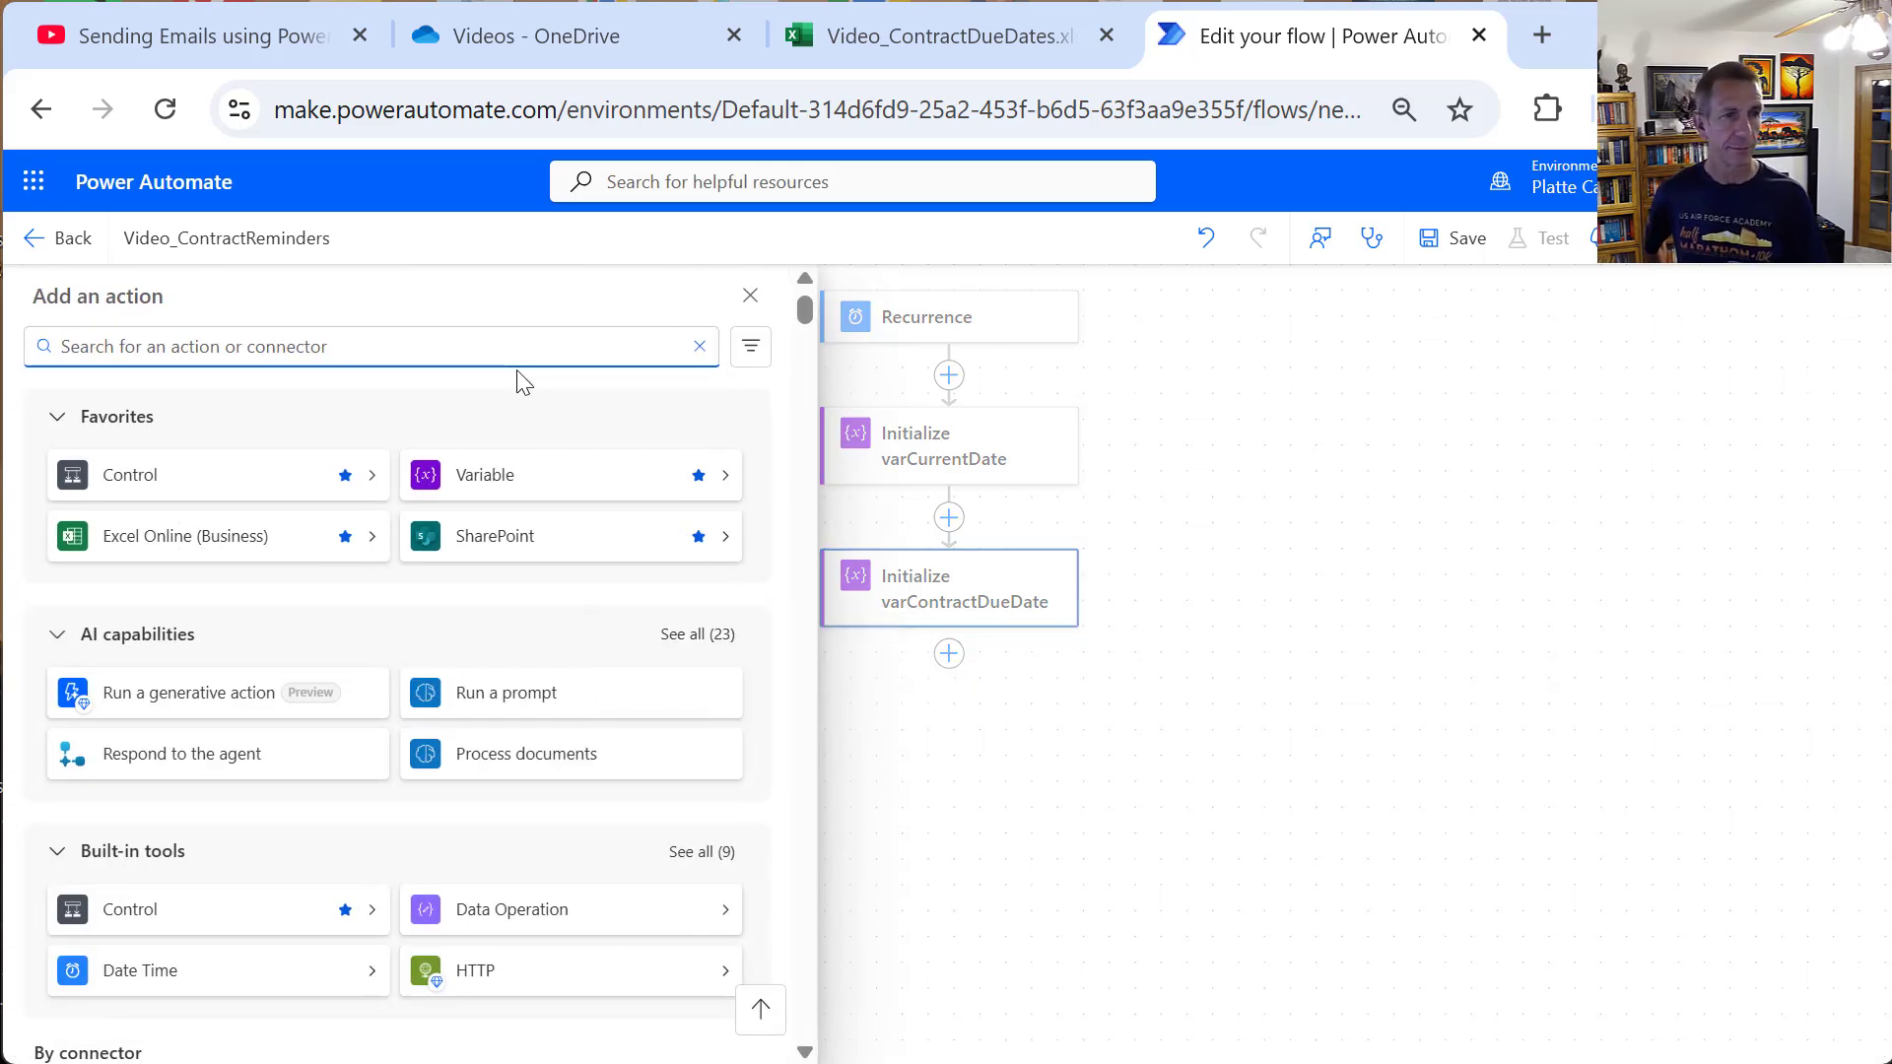
left_click(544, 503)
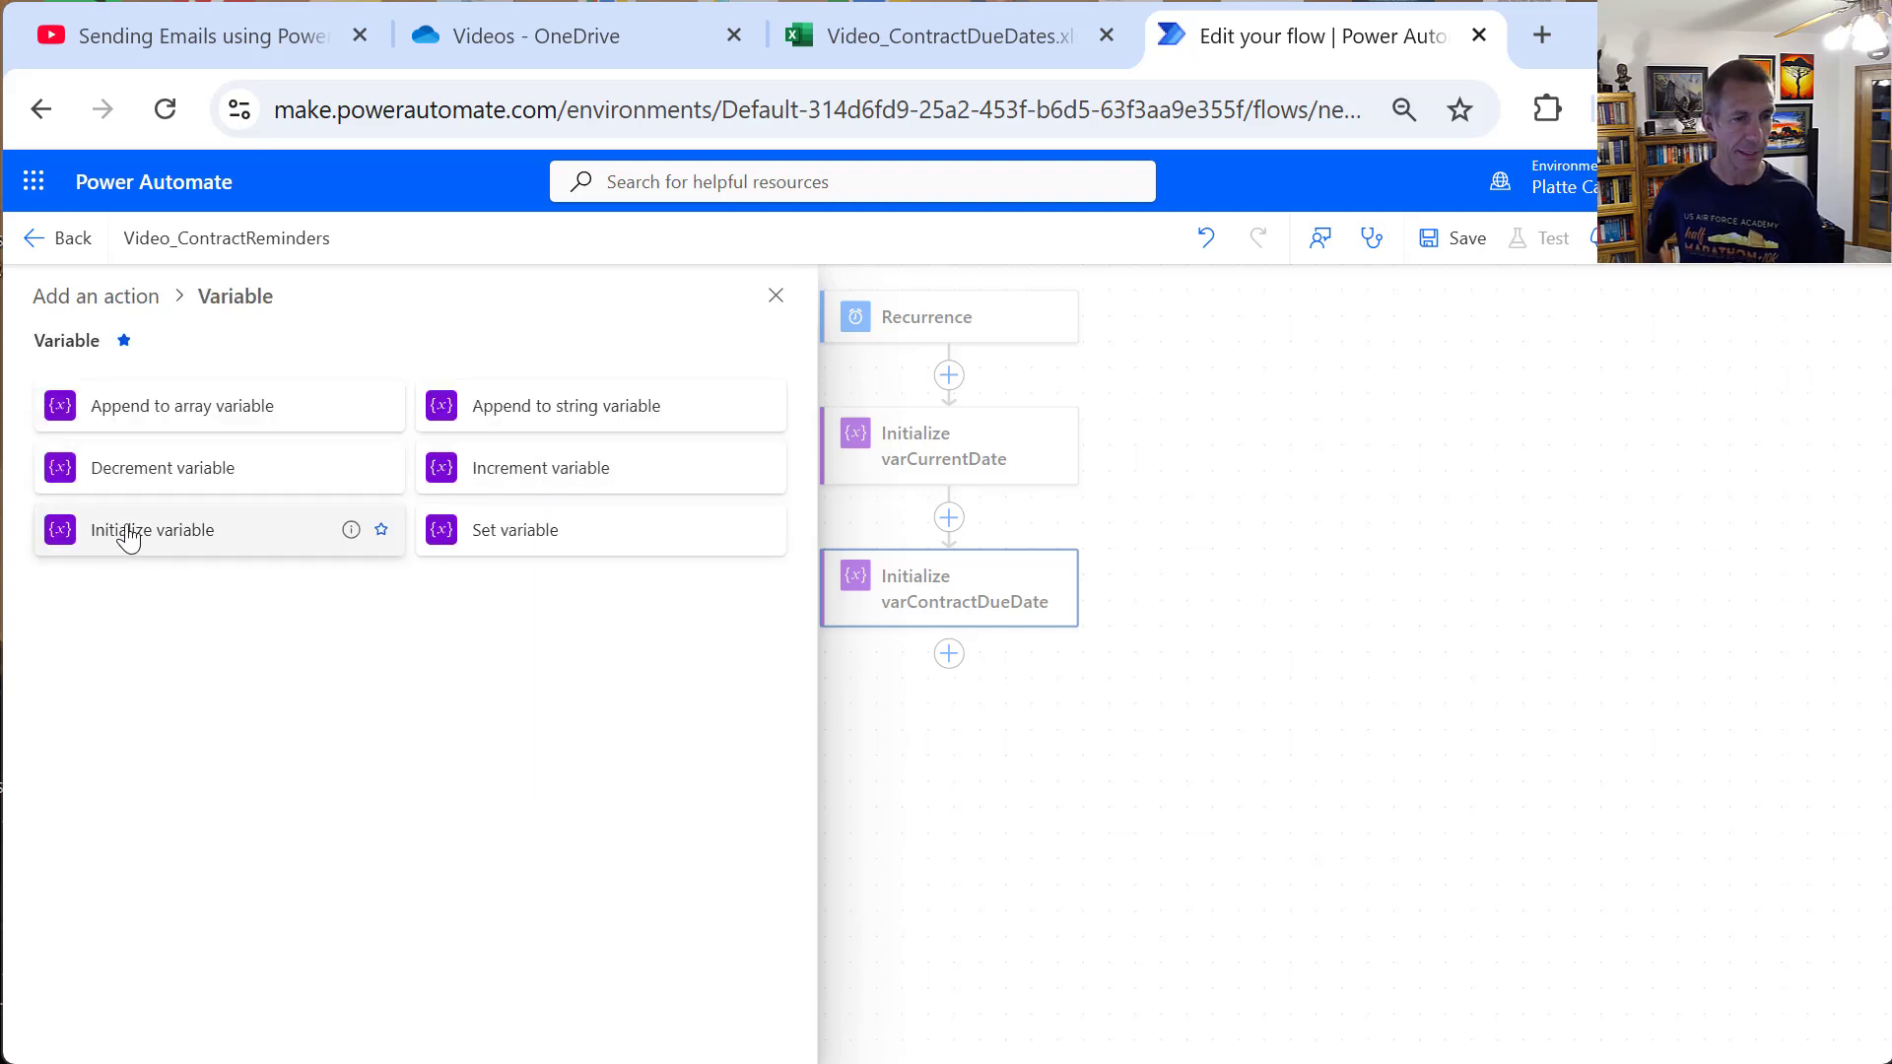
left_click(150, 535)
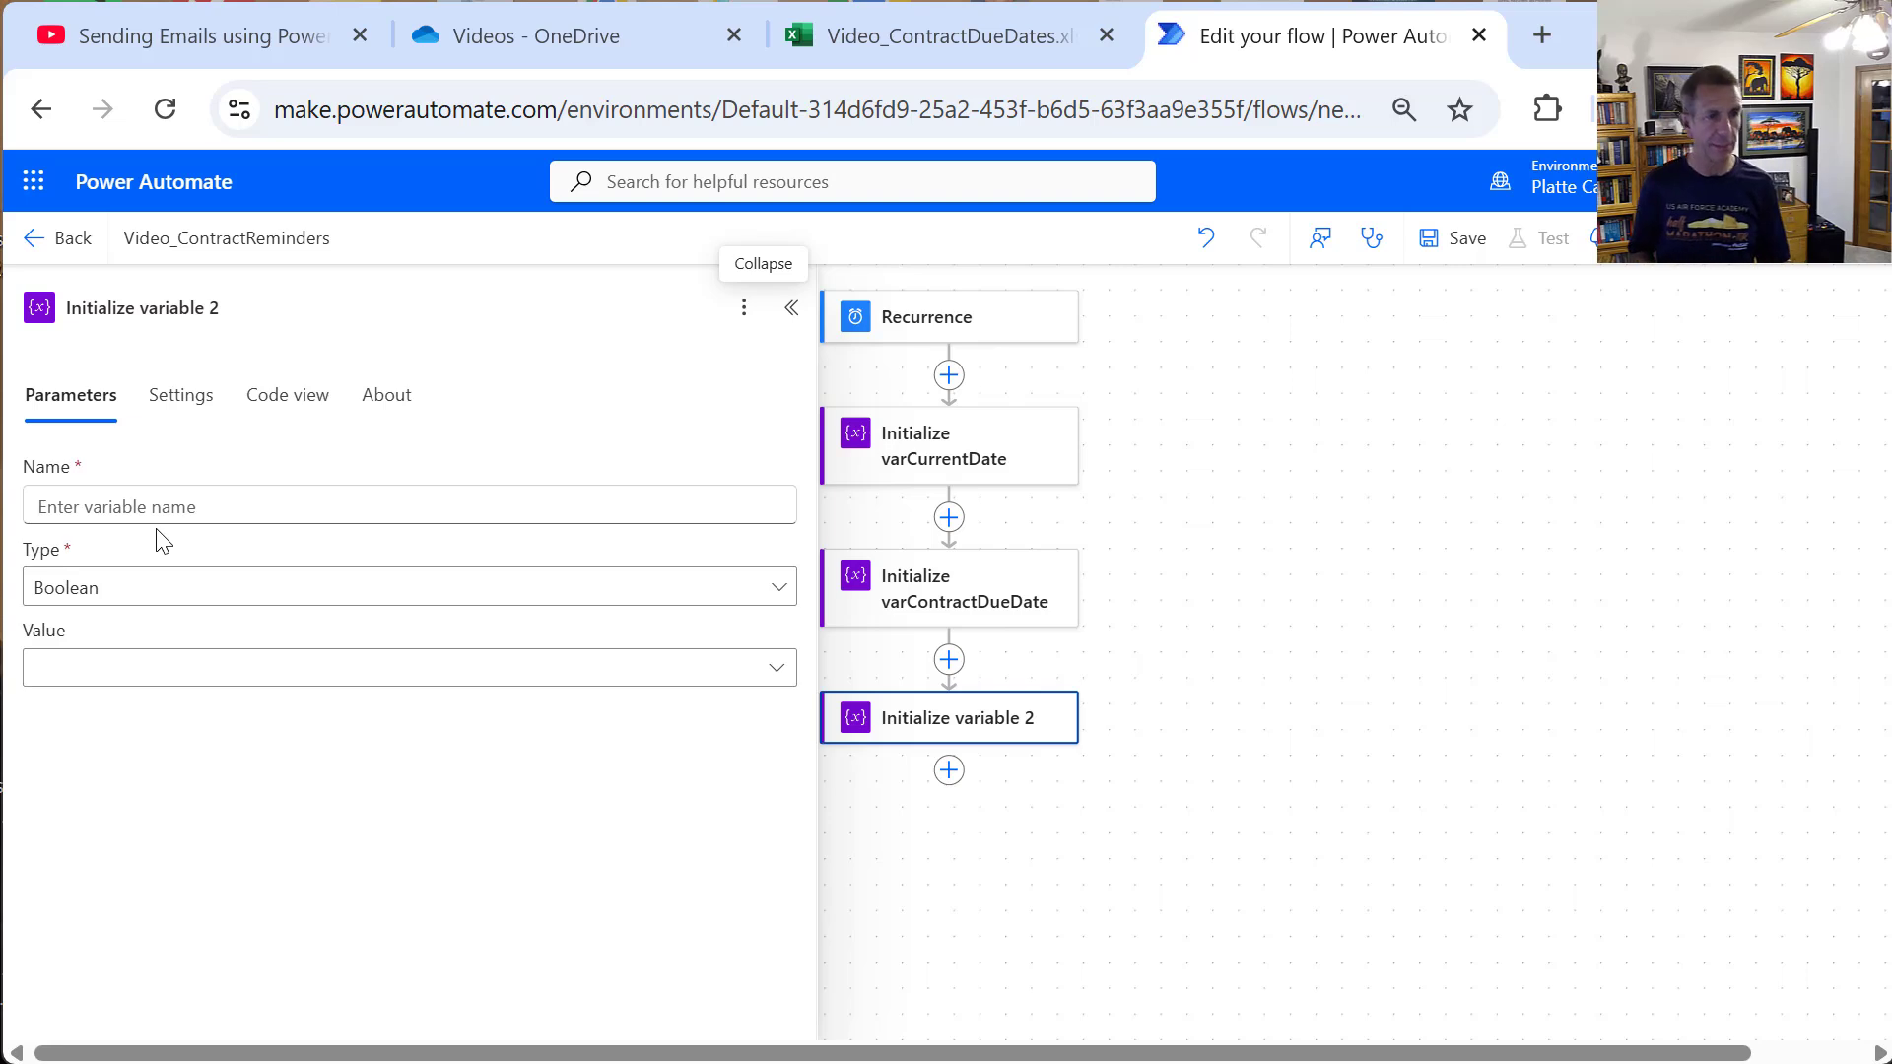
left_click(95, 518)
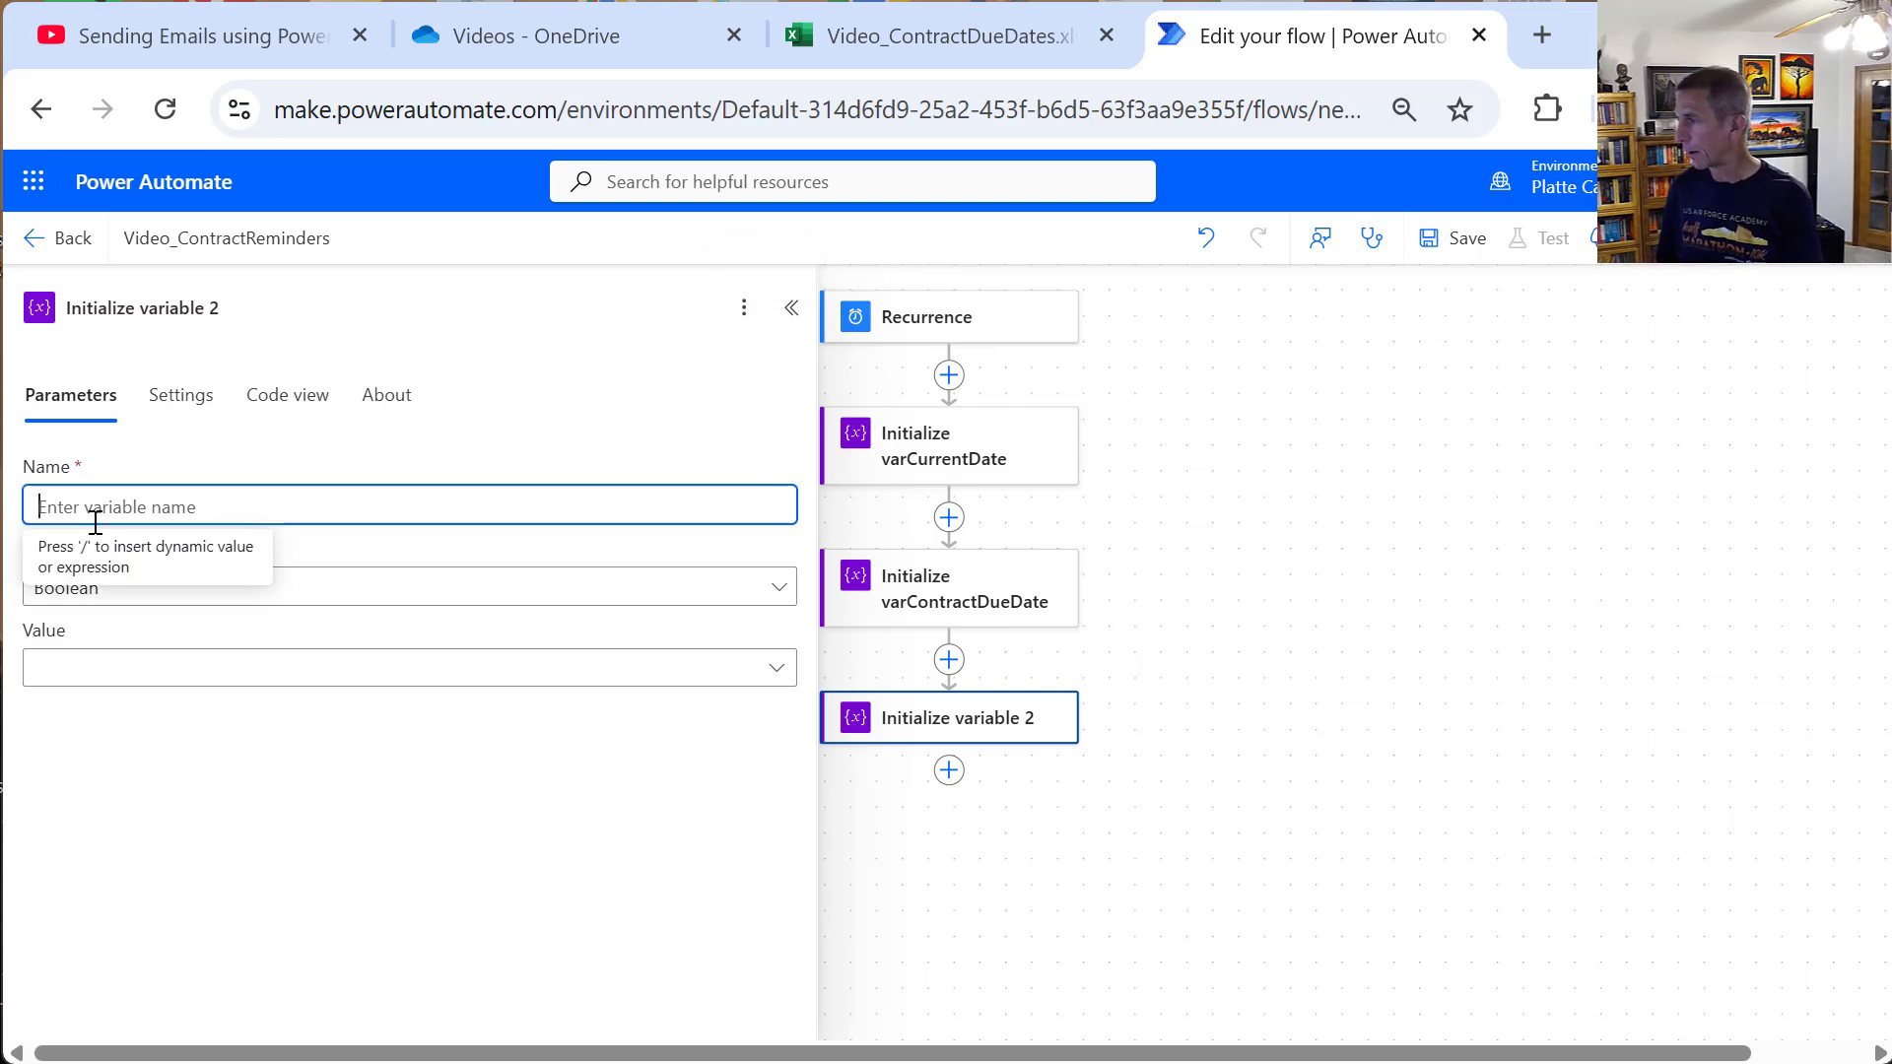
type("varDa")
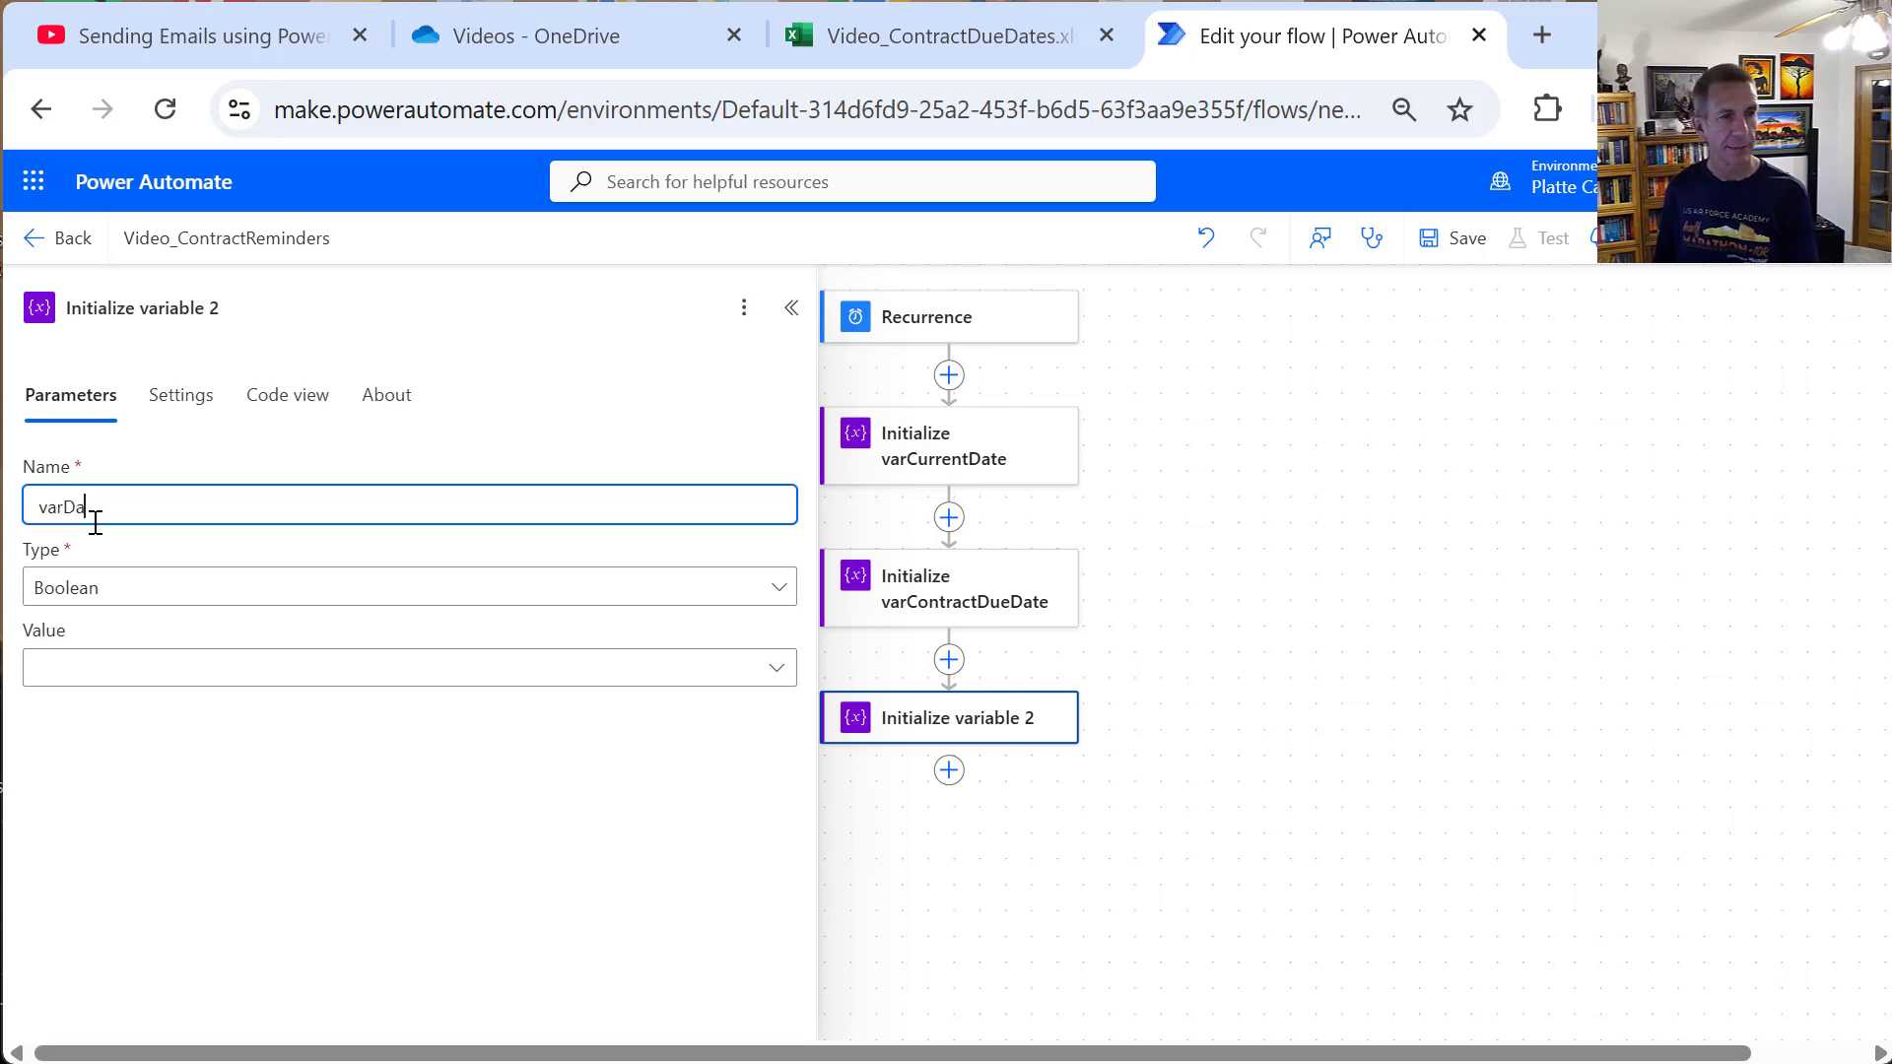
type("ysBe")
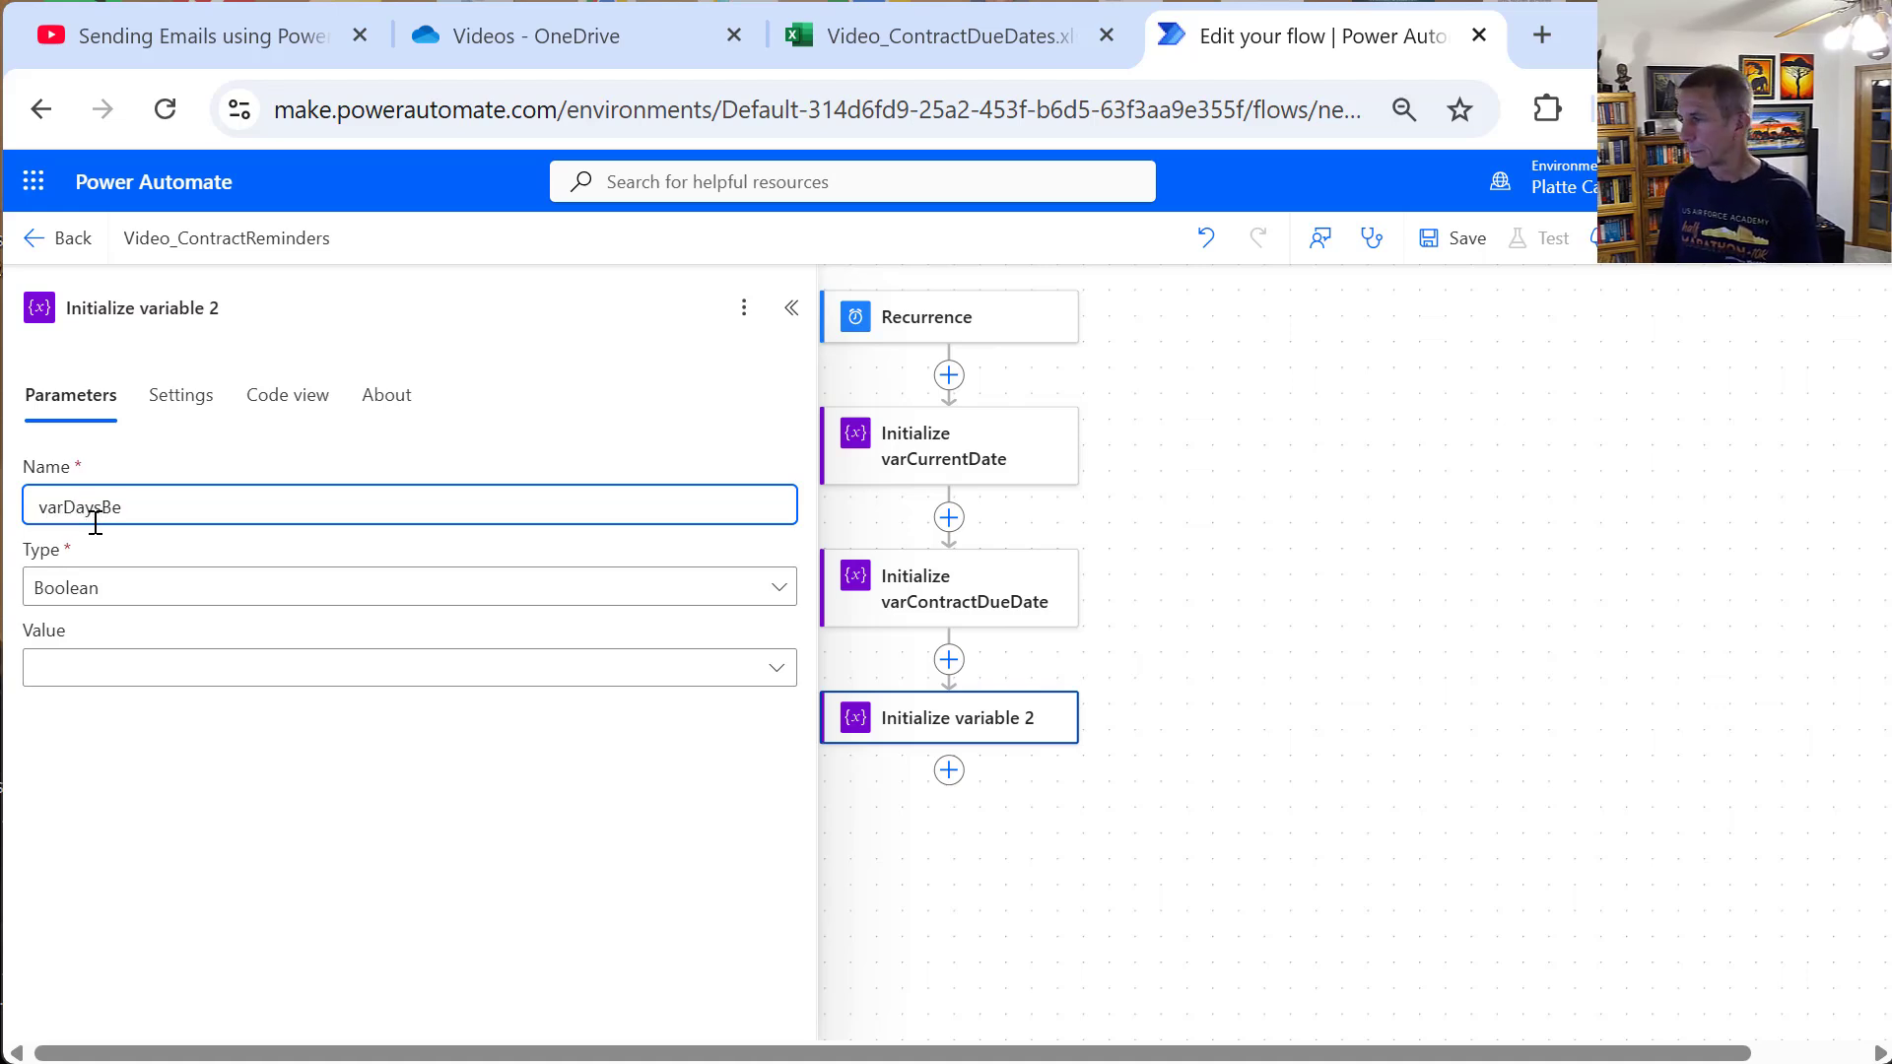
type("twee")
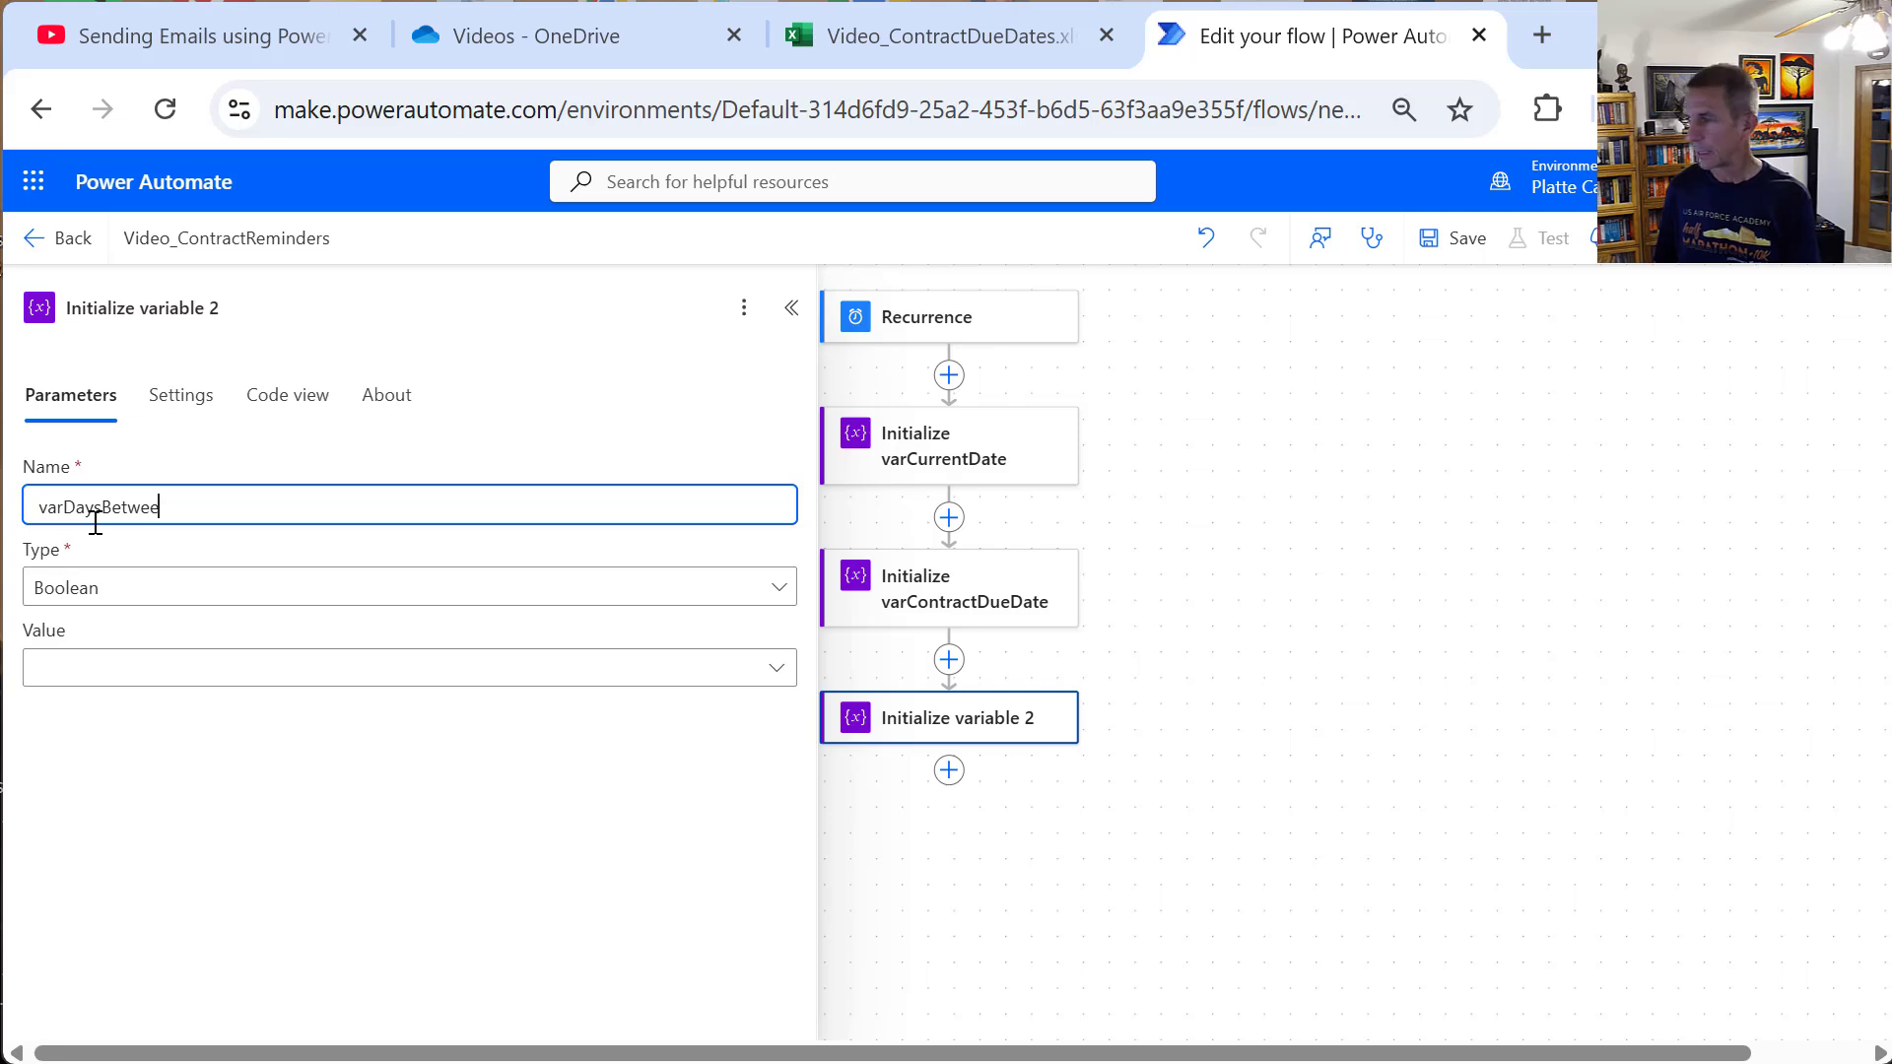
type("nDu")
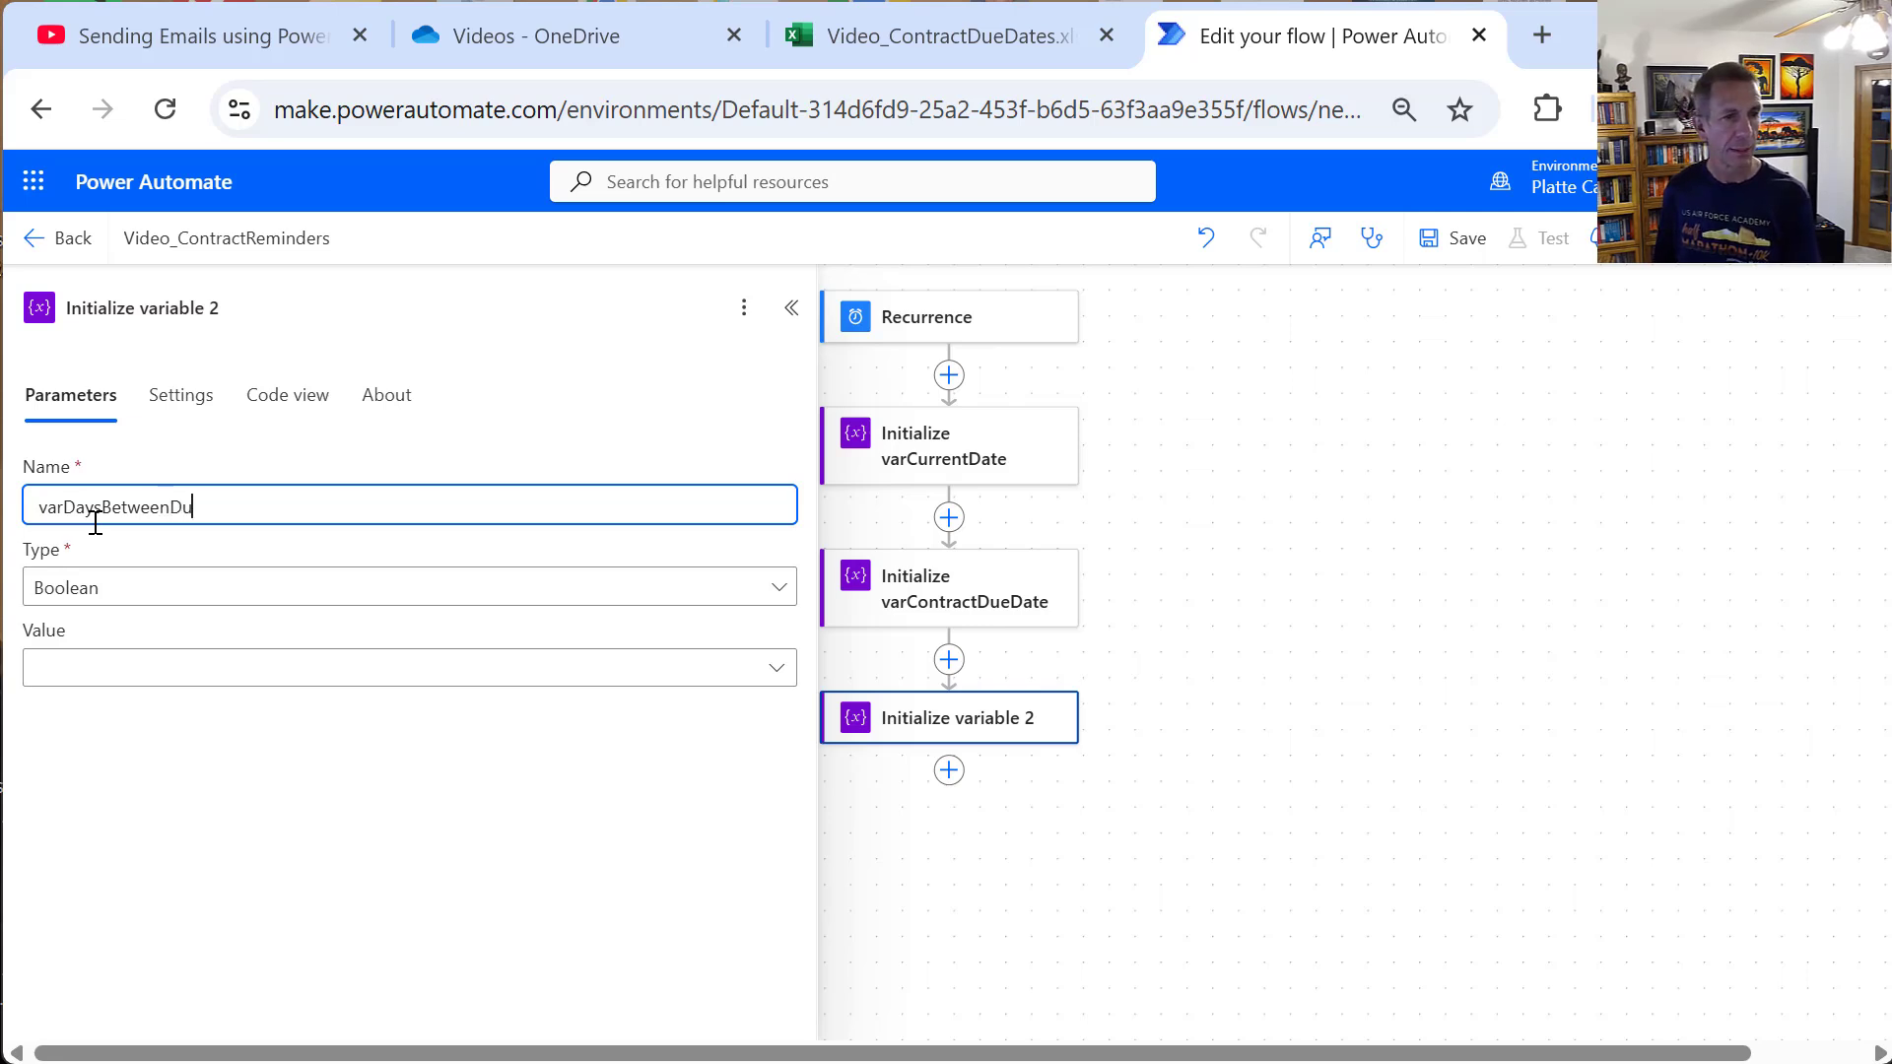
type("eDateAnd")
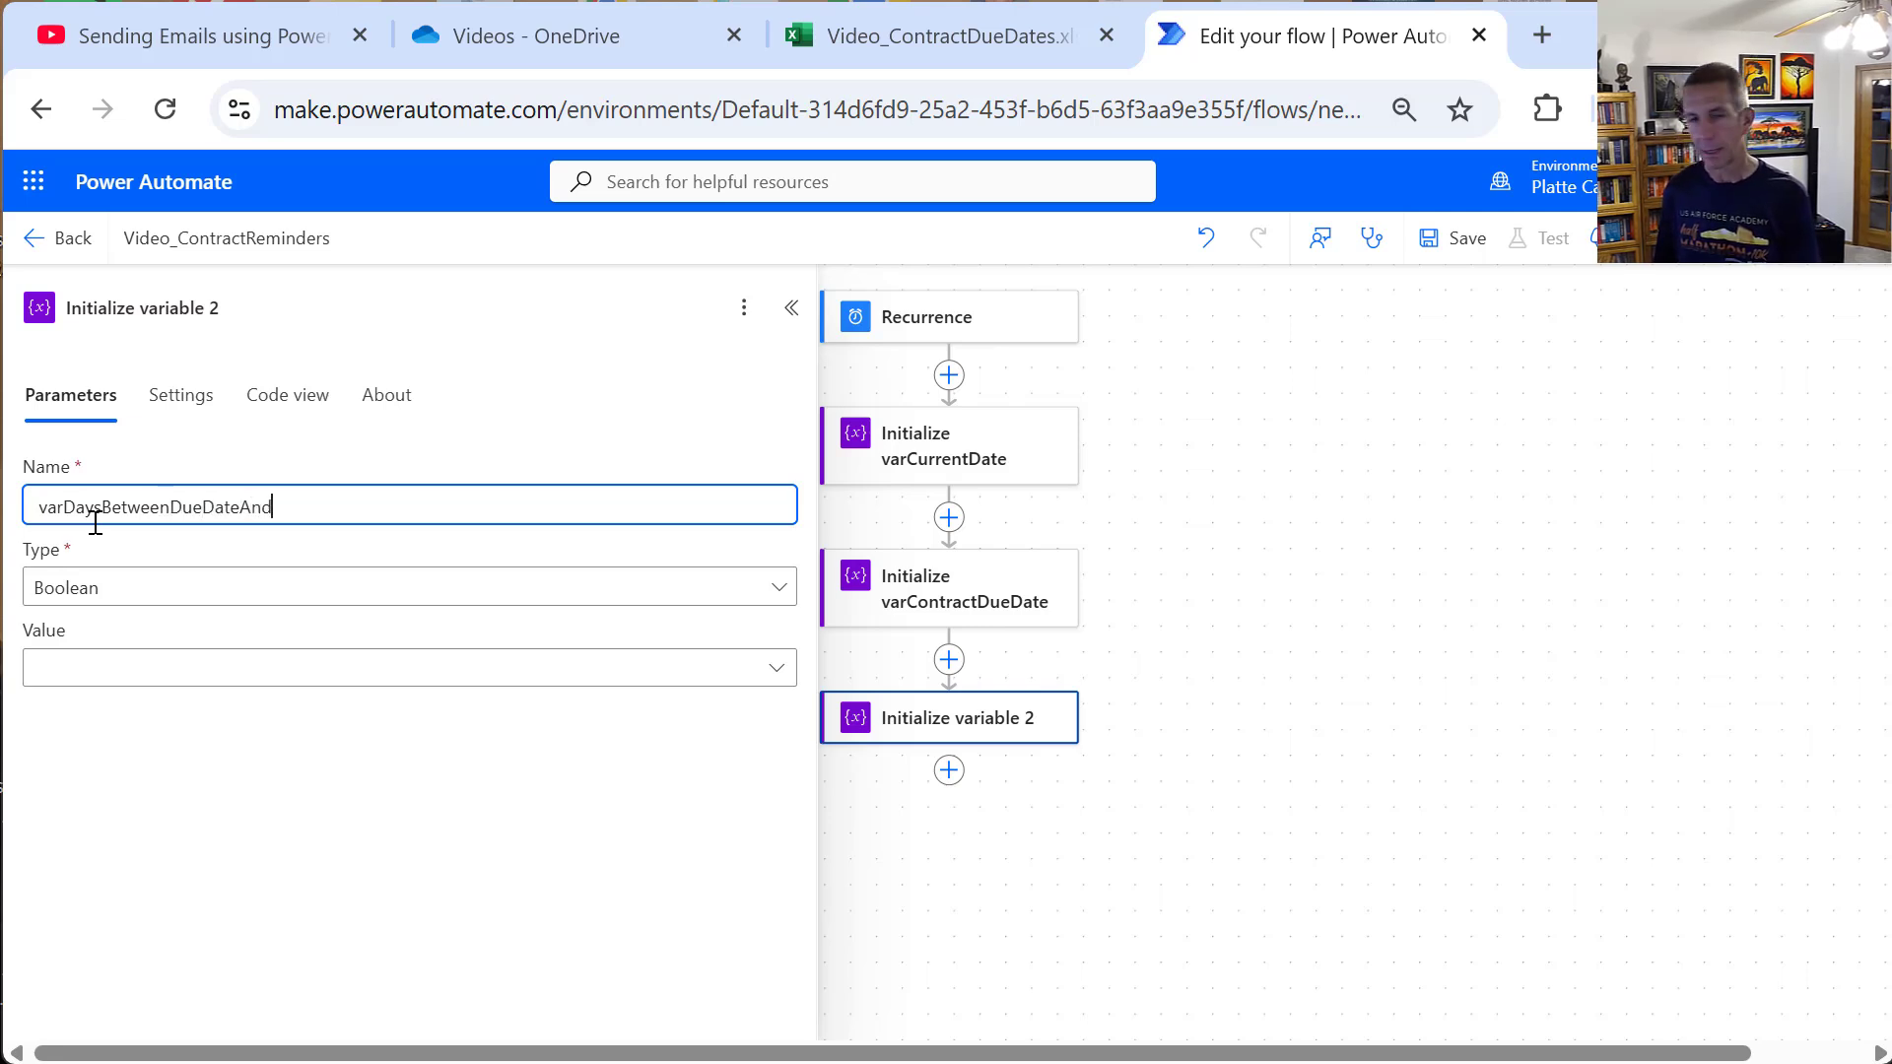
type("CurrentDate")
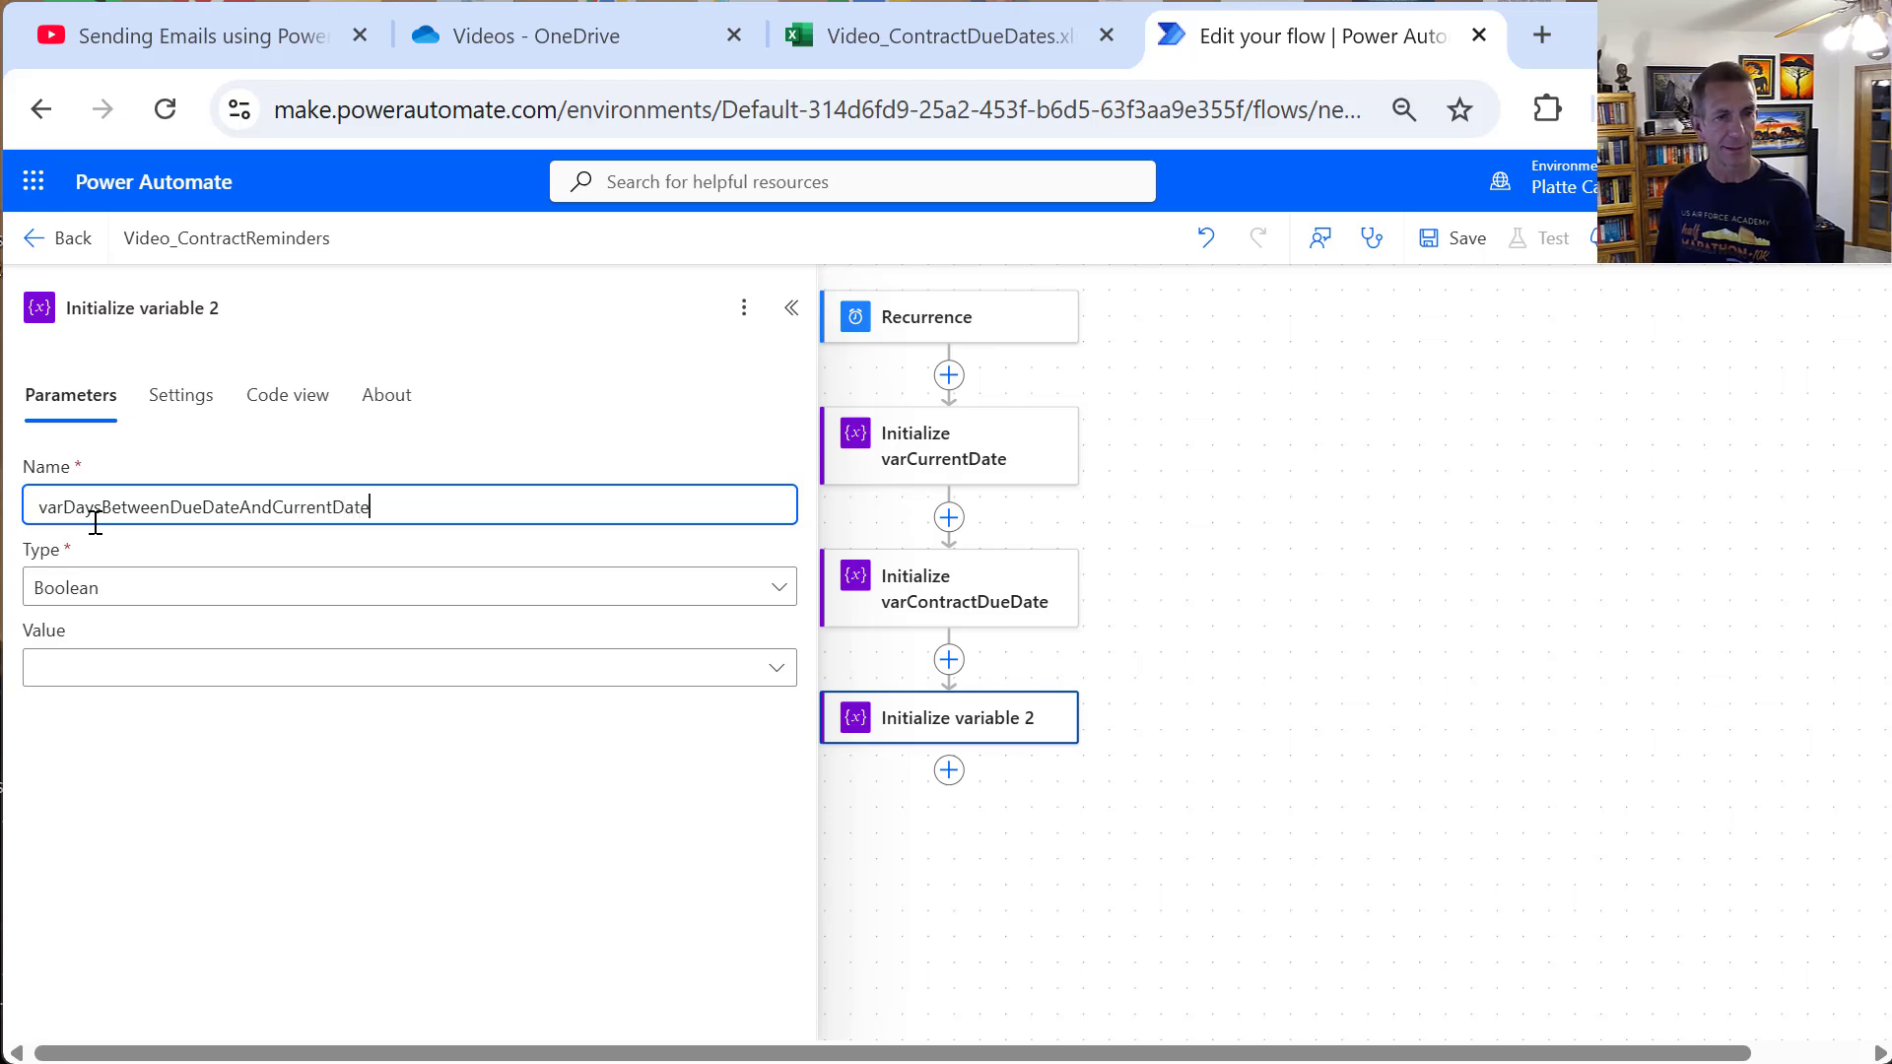
Step: Rename the third variable action to Initialize varDaysBetweenDueDateAndCurrentDate and set the variable's type to String
left_click_drag(383, 507, 35, 506)
key("ctrl+c")
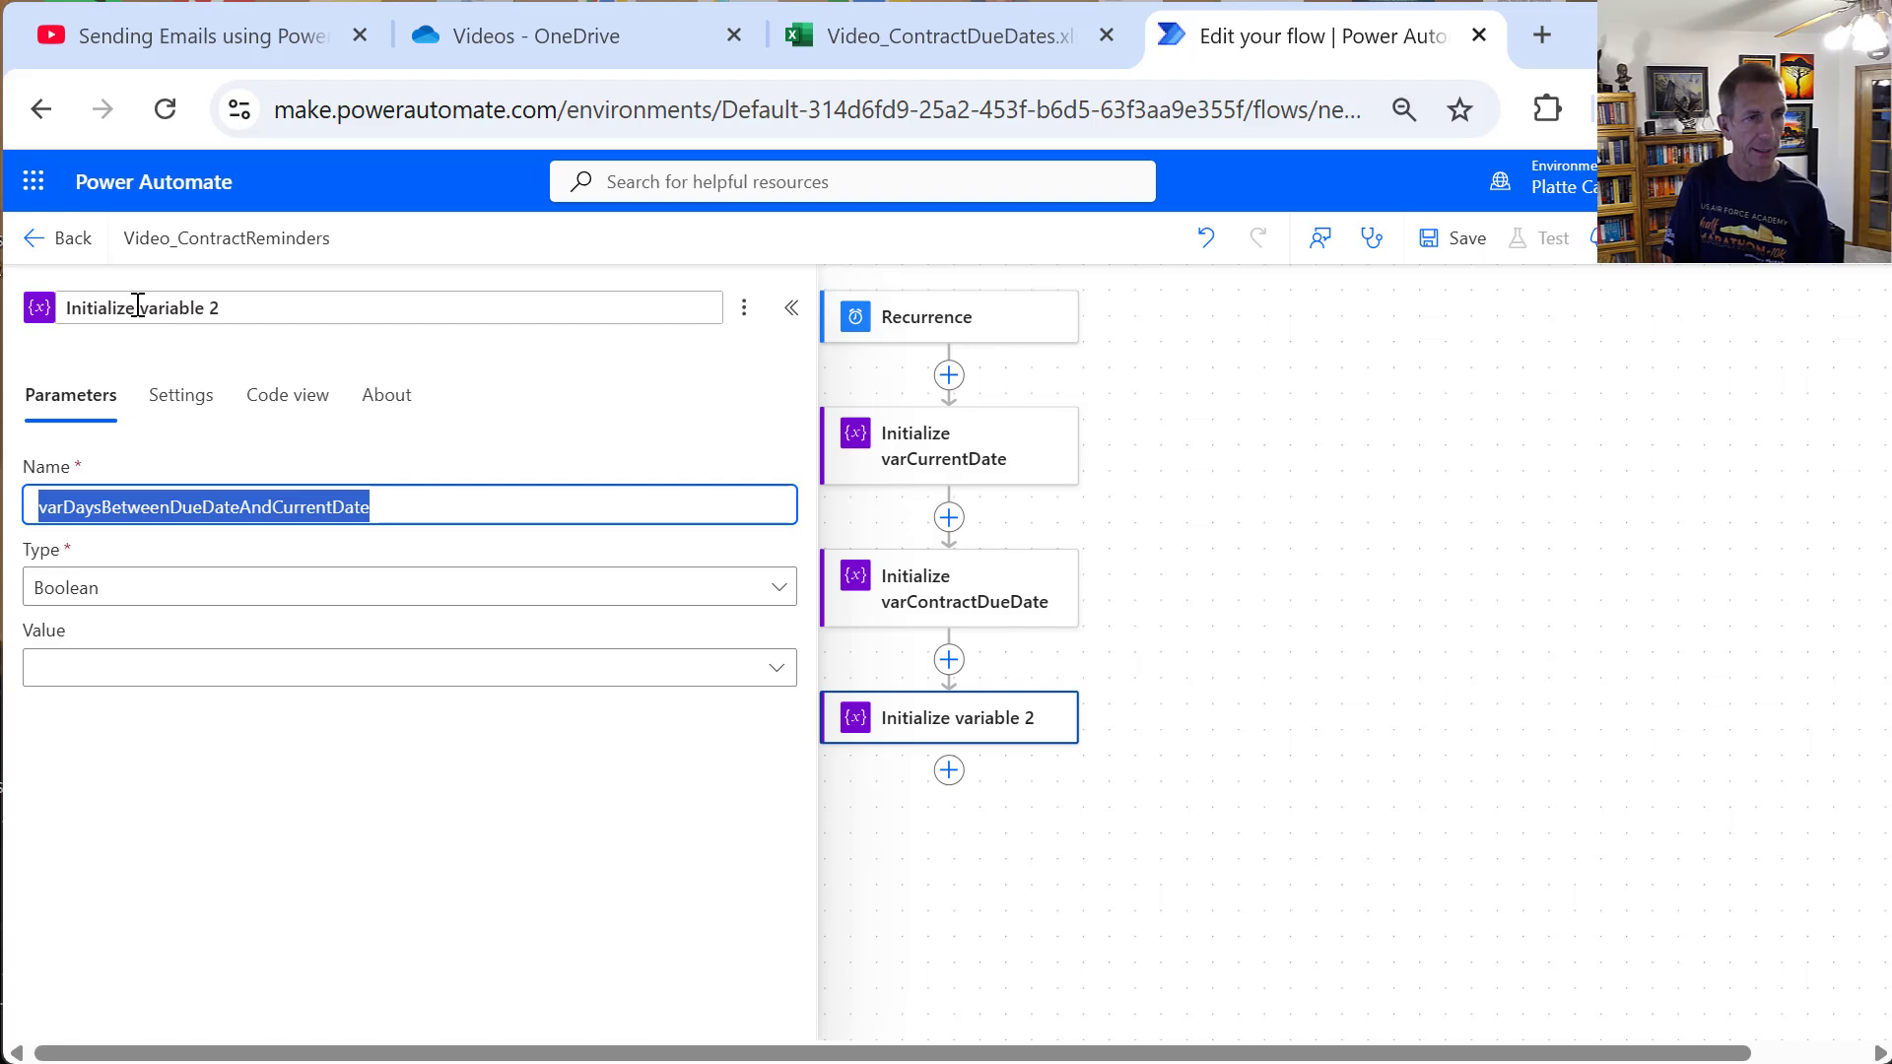
left_click_drag(139, 308, 291, 308)
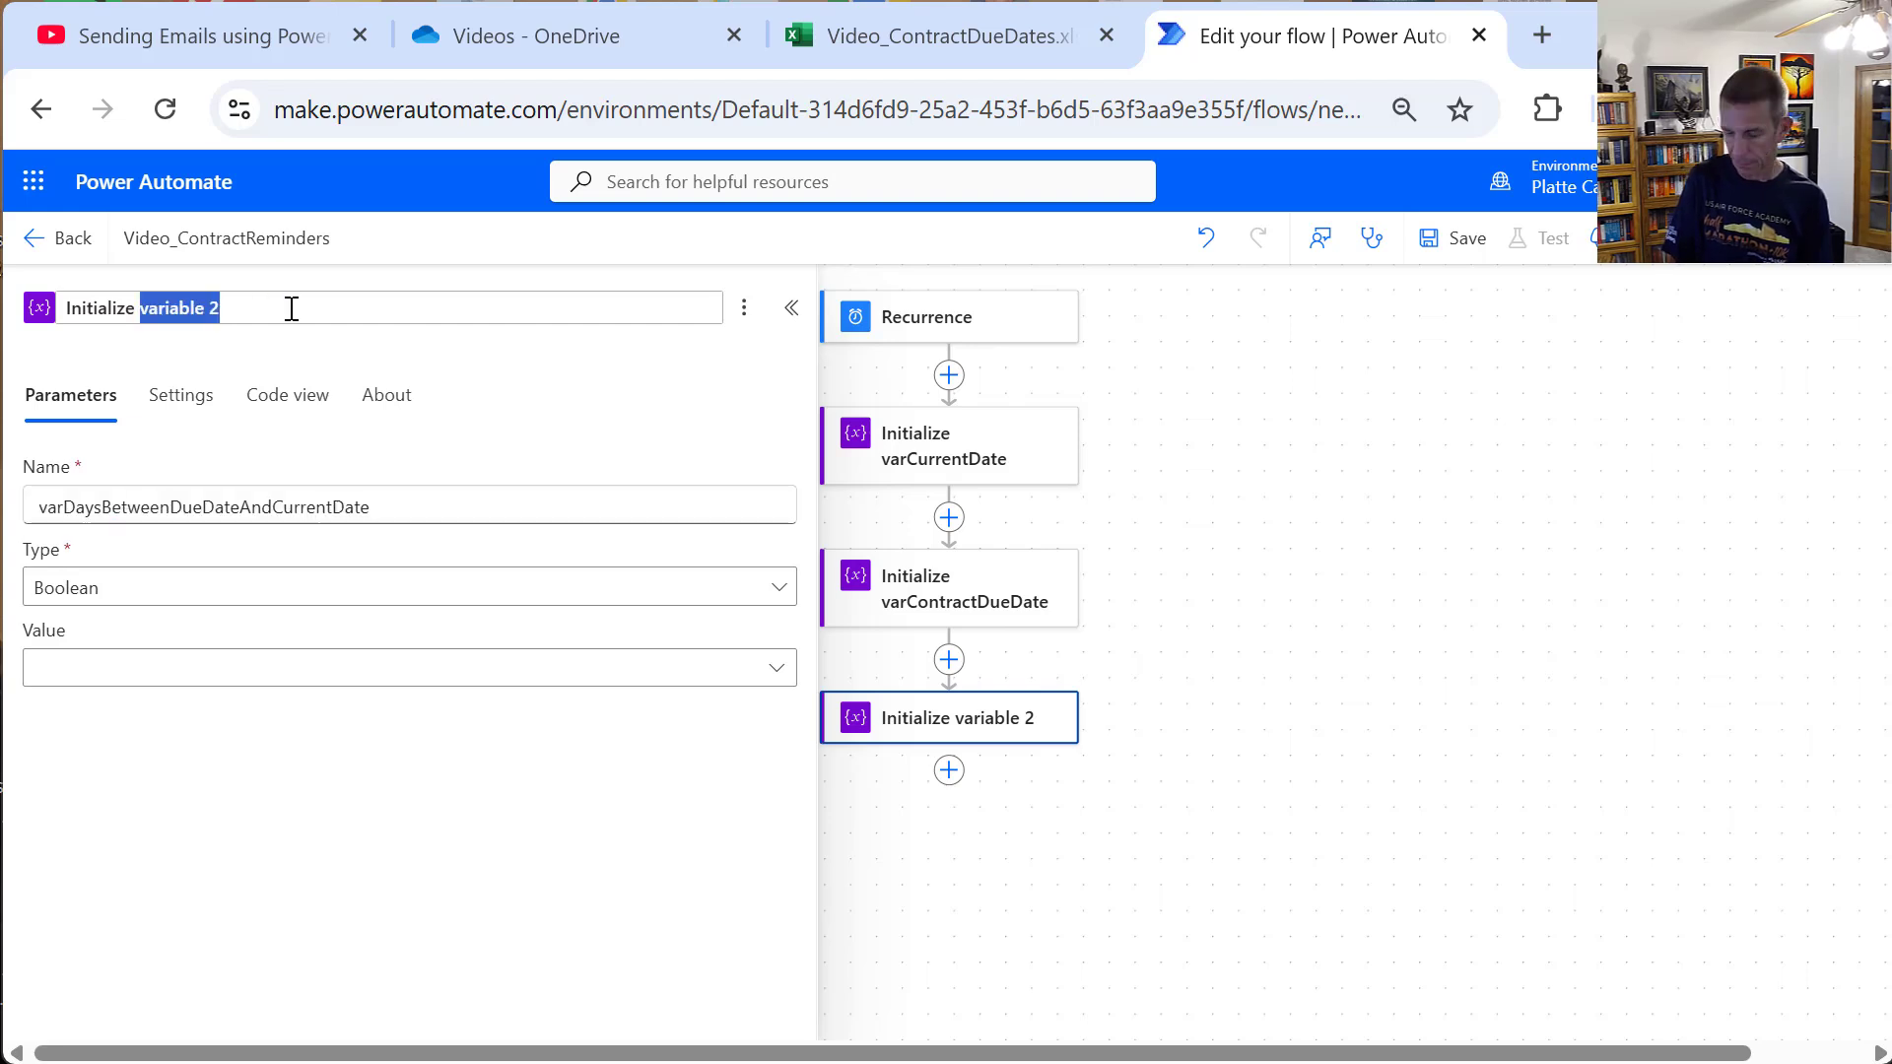
key("ctrl+v")
left_click(241, 591)
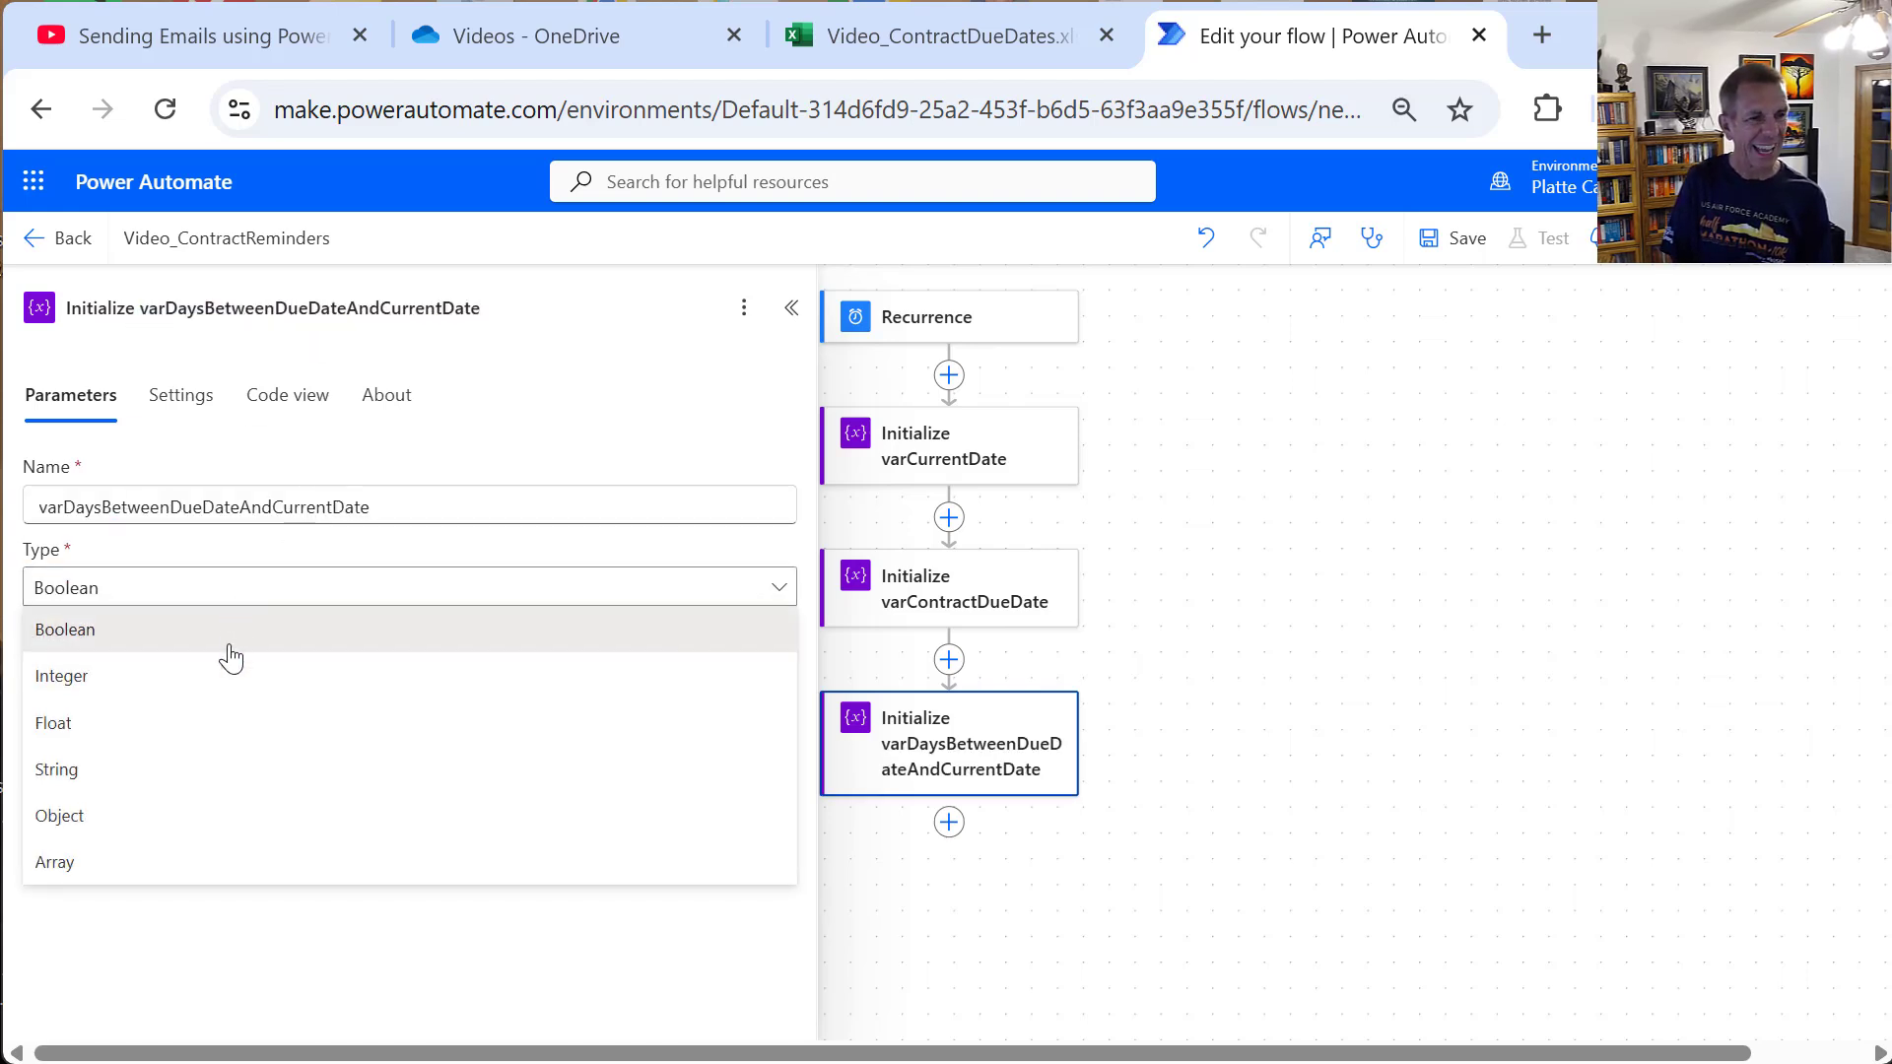
left_click(200, 769)
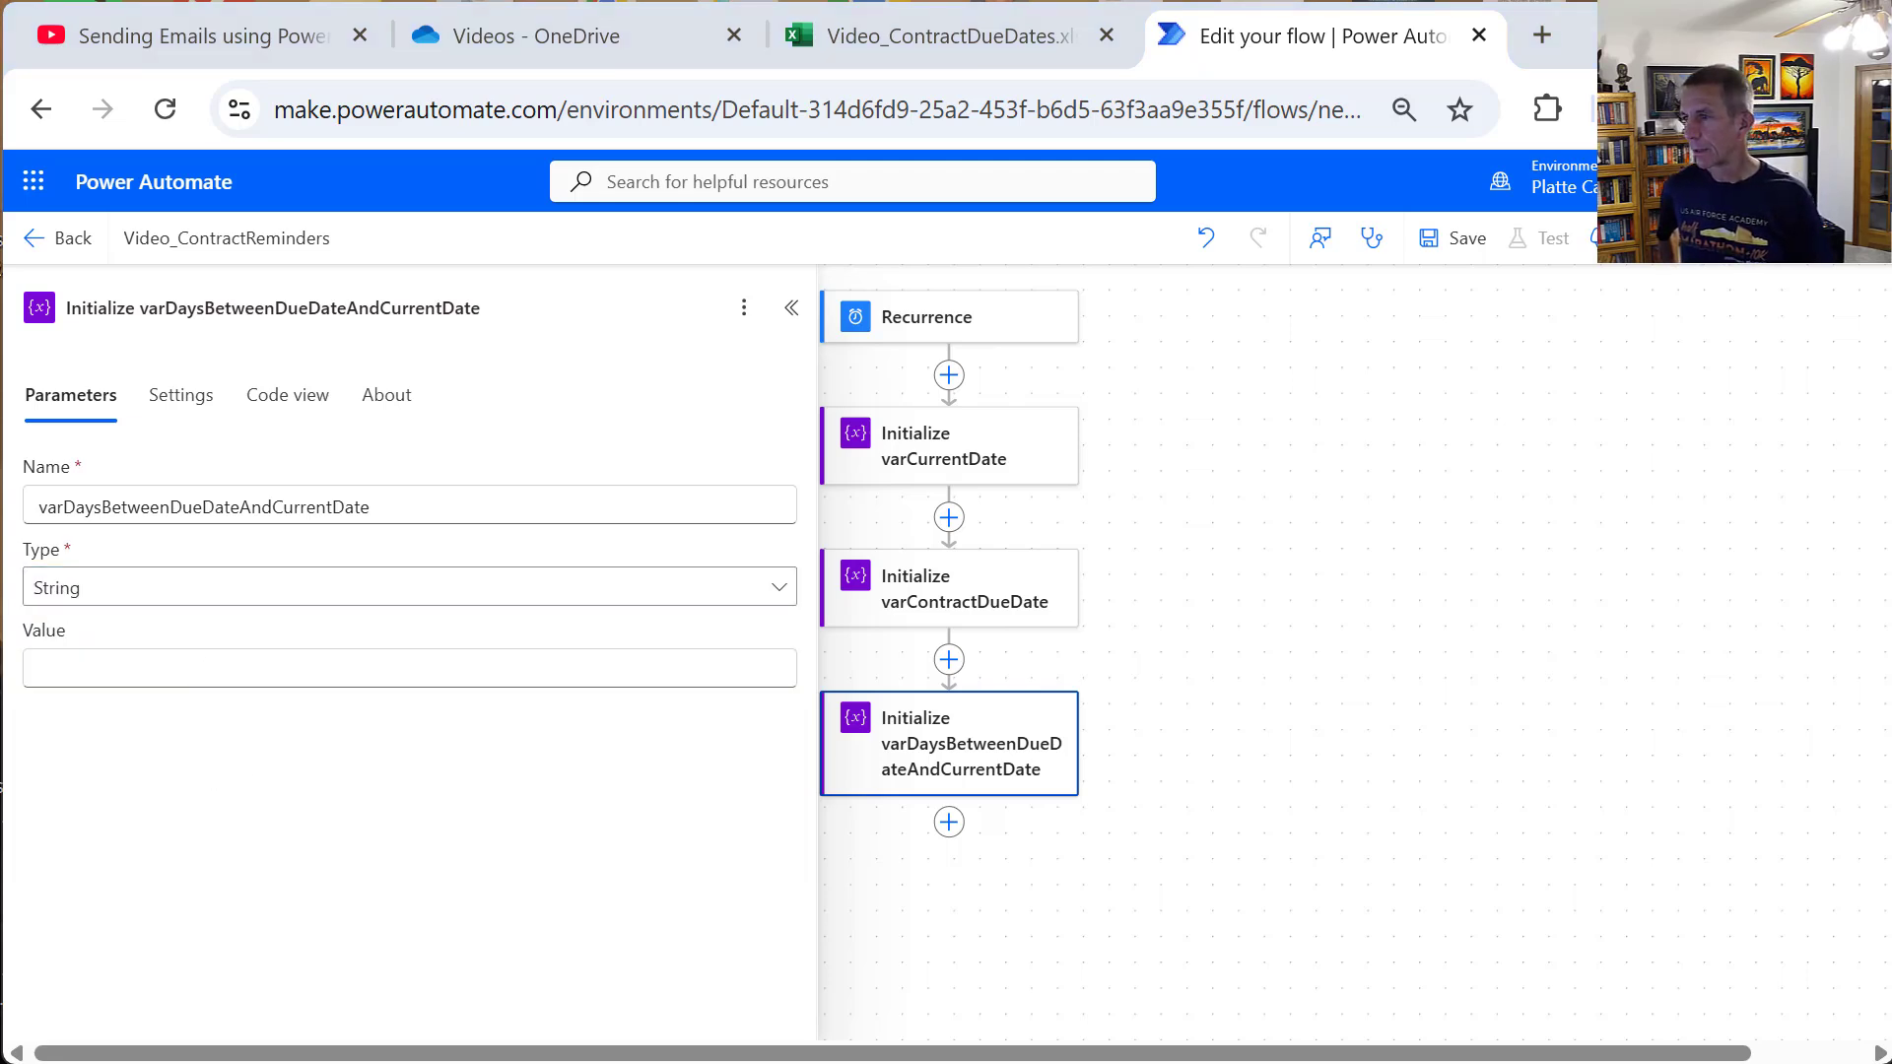
left_click(793, 311)
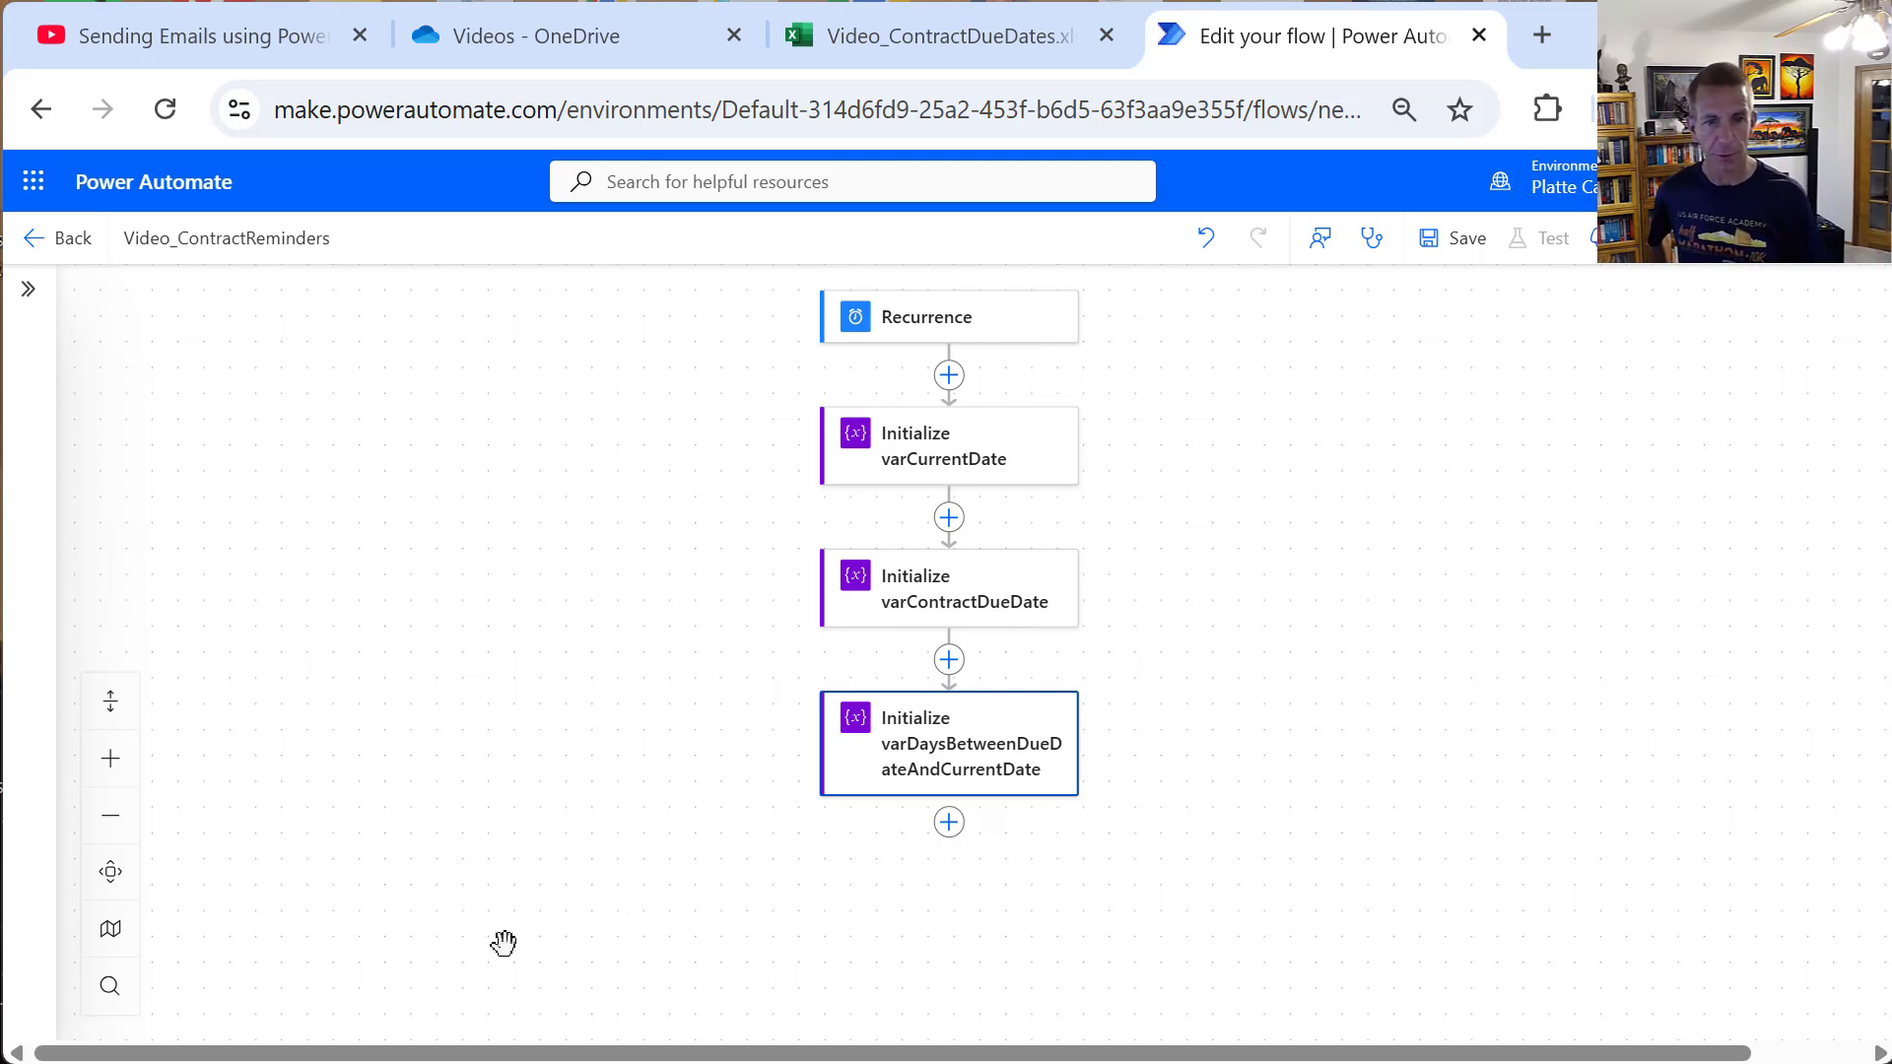
Step: Add a fourth Initialize variable action at the end of the flow and name its variable varDaysBetweenInteger
left_click(948, 823)
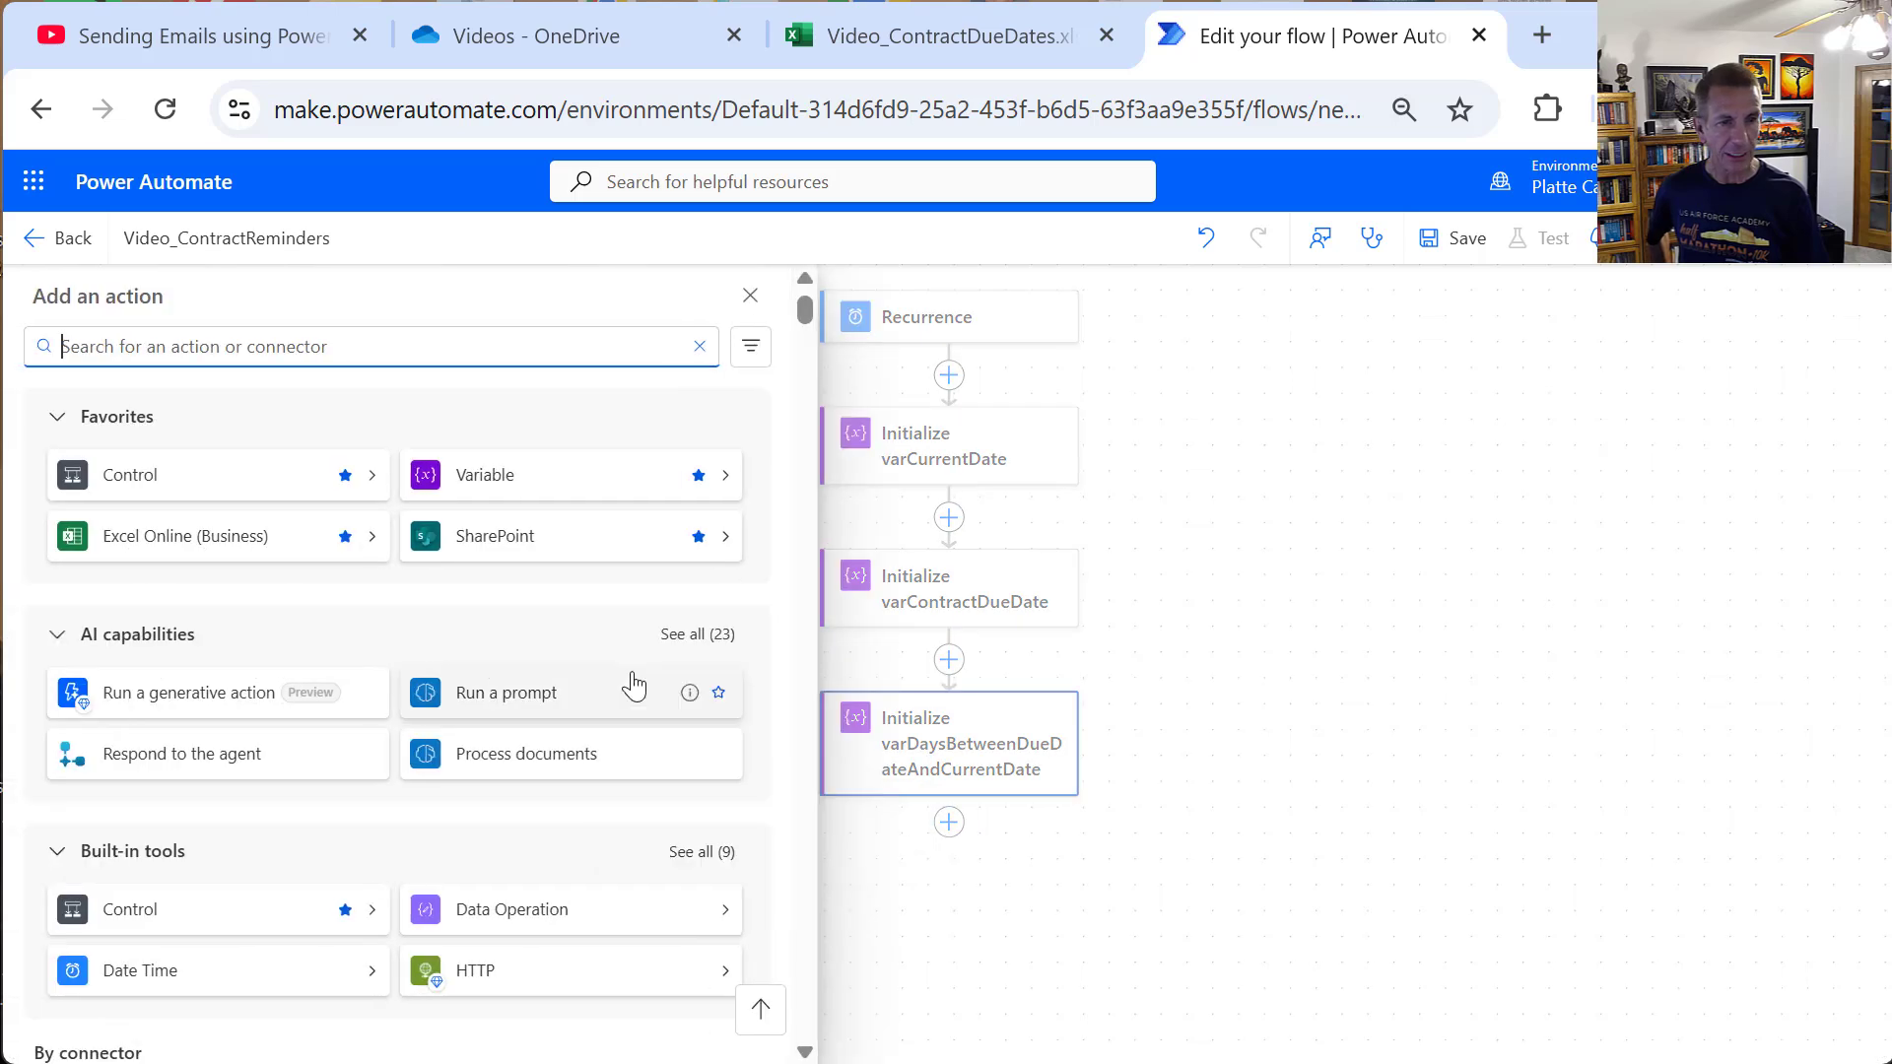
left_click(500, 493)
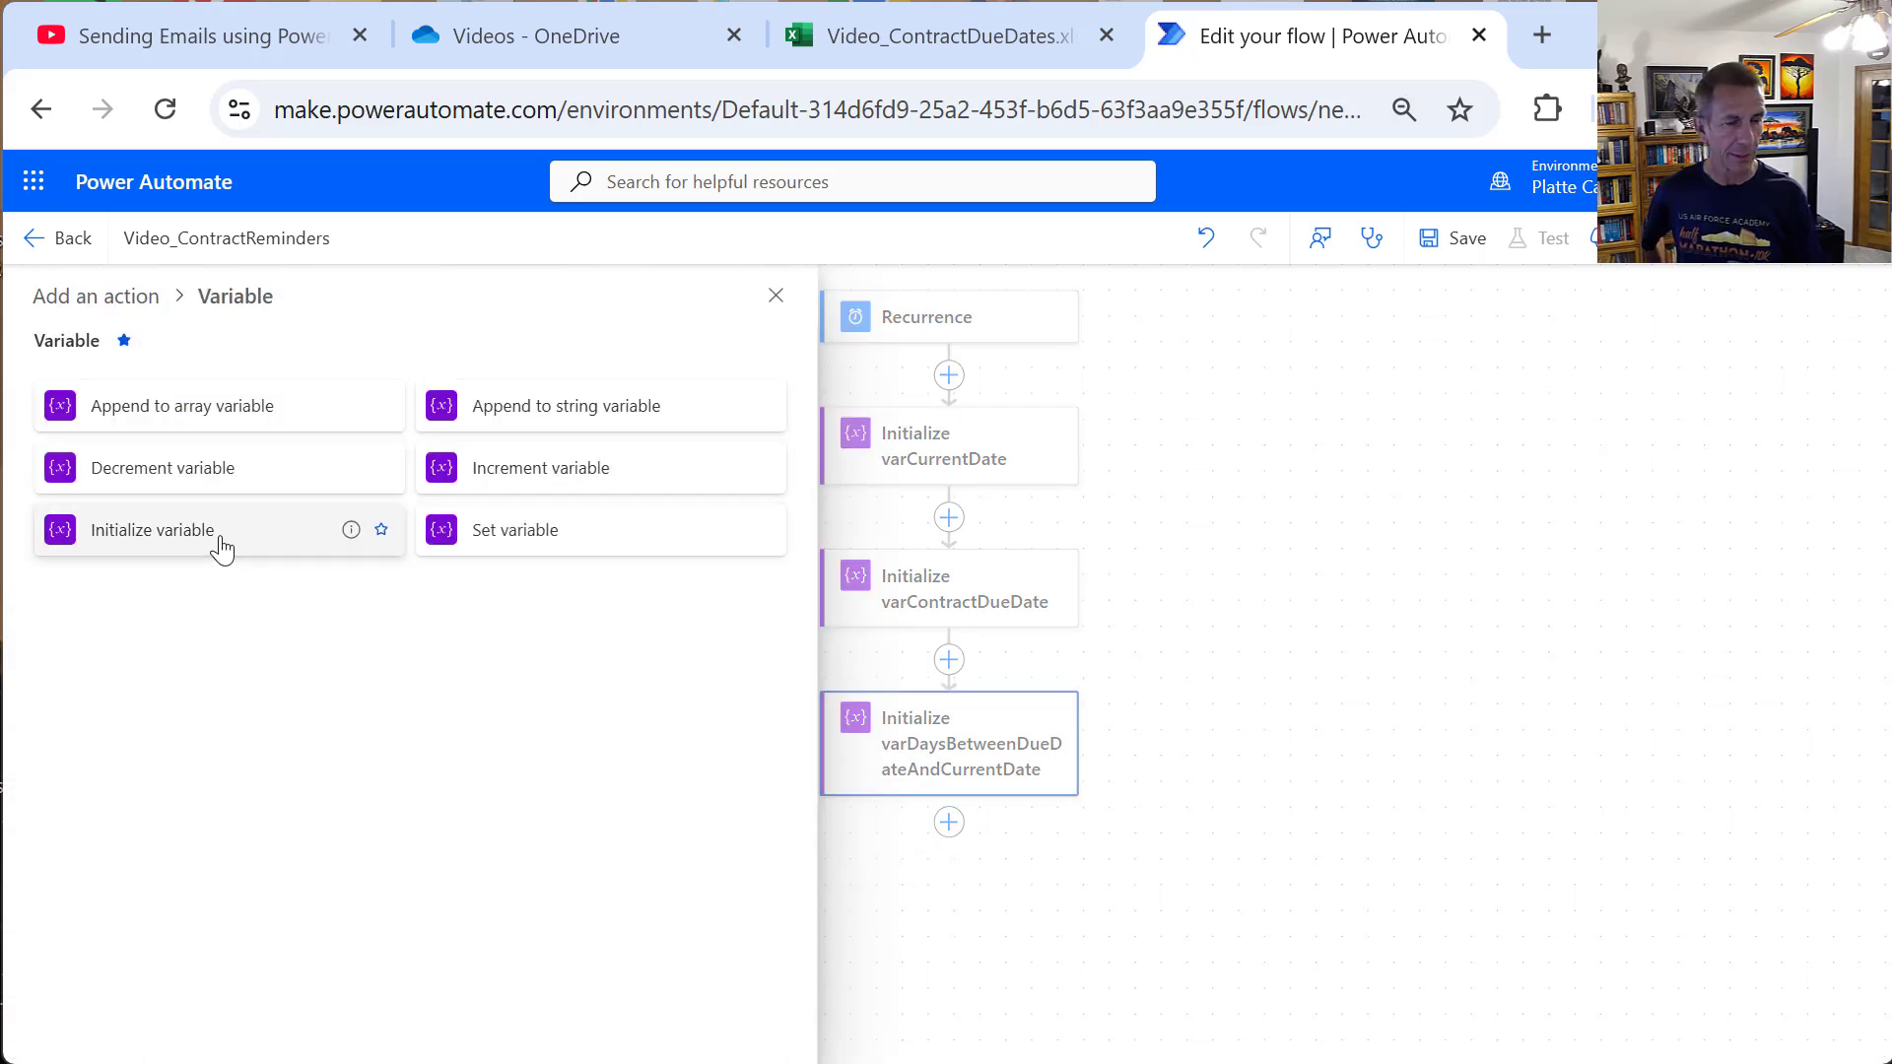
left_click(221, 542)
left_click(237, 504)
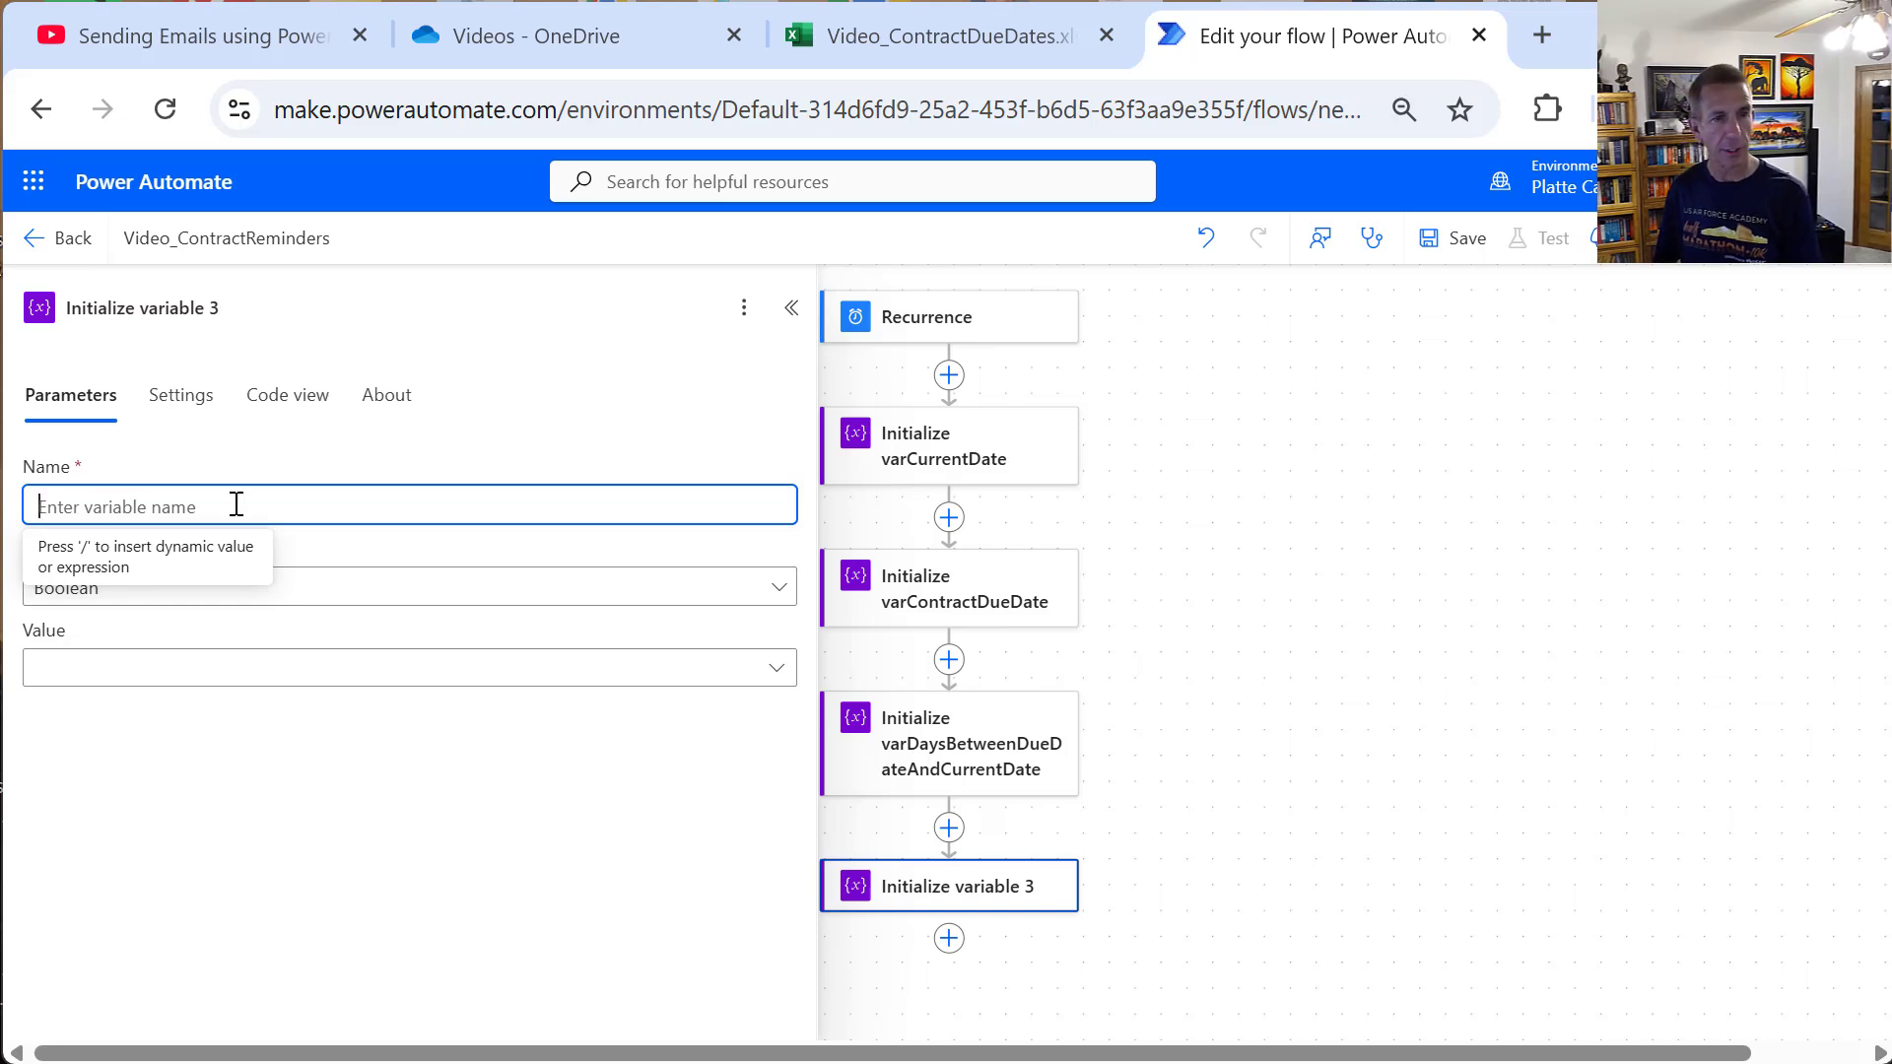
type("varDa")
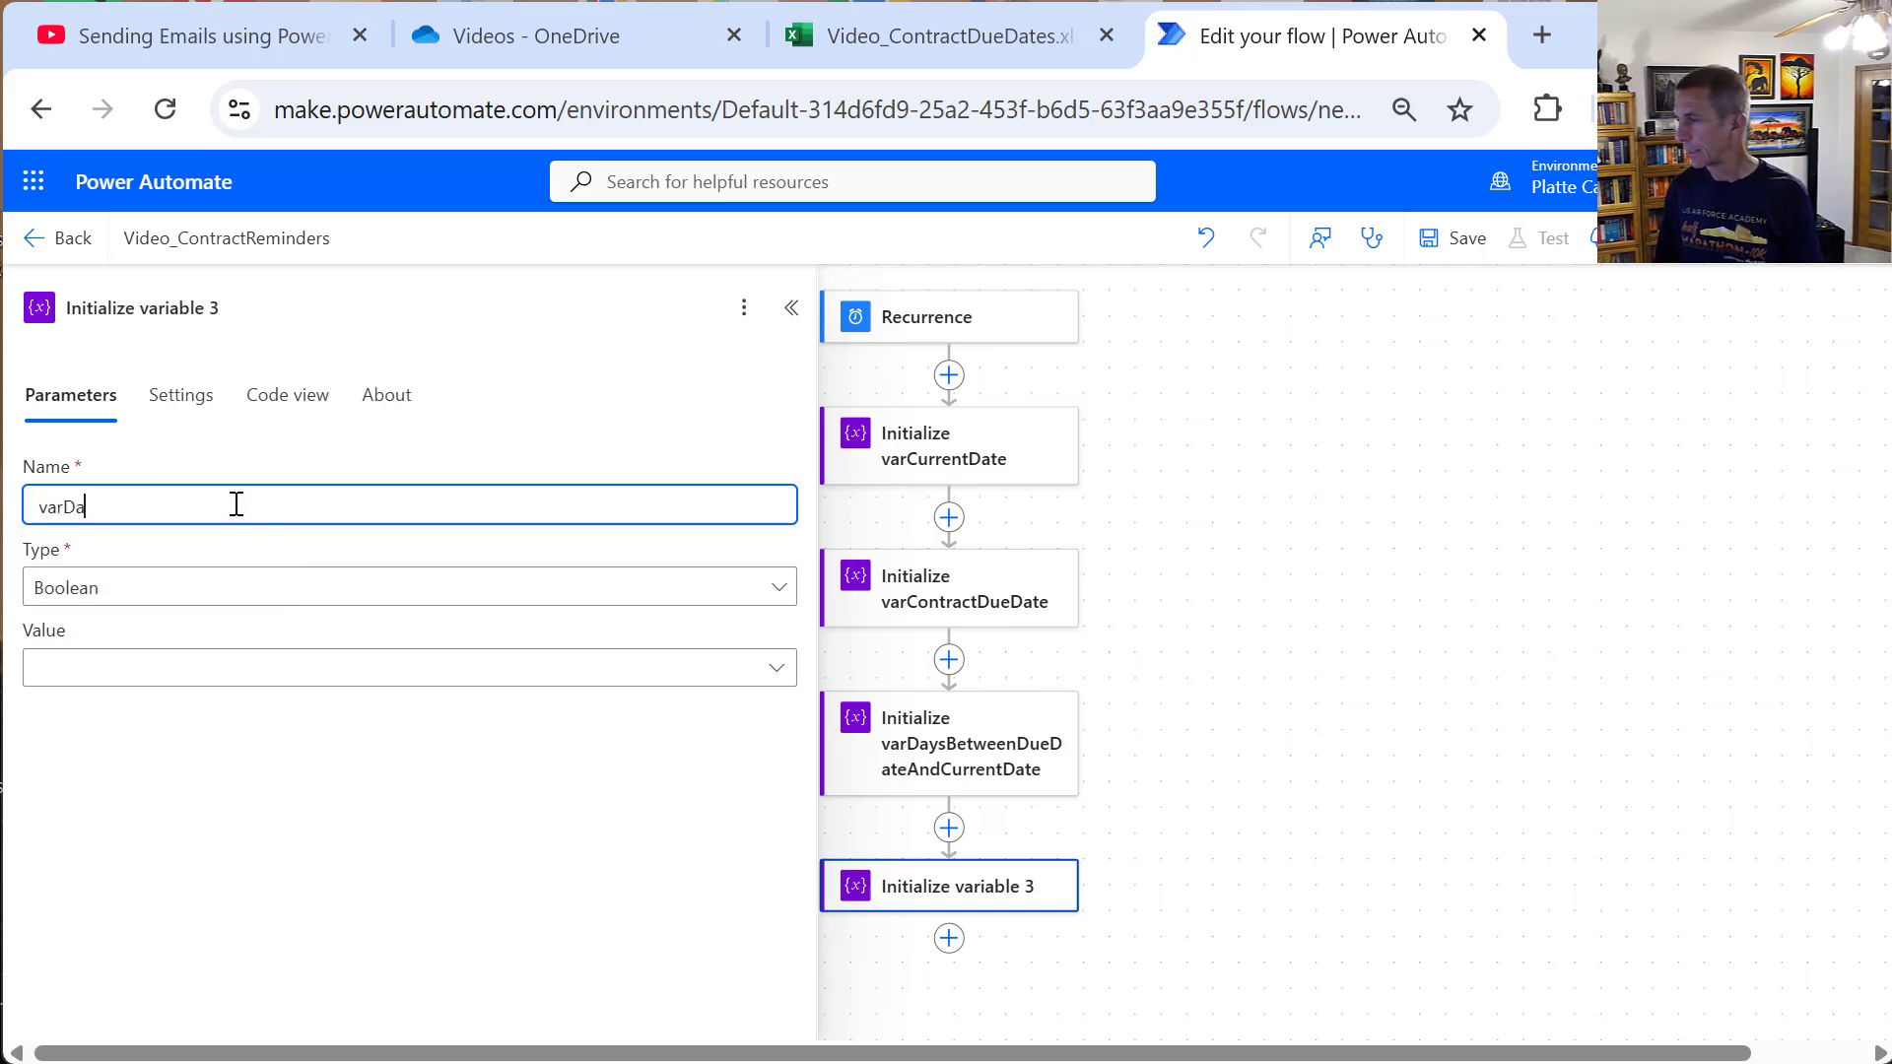
type("ysBetweenInteger")
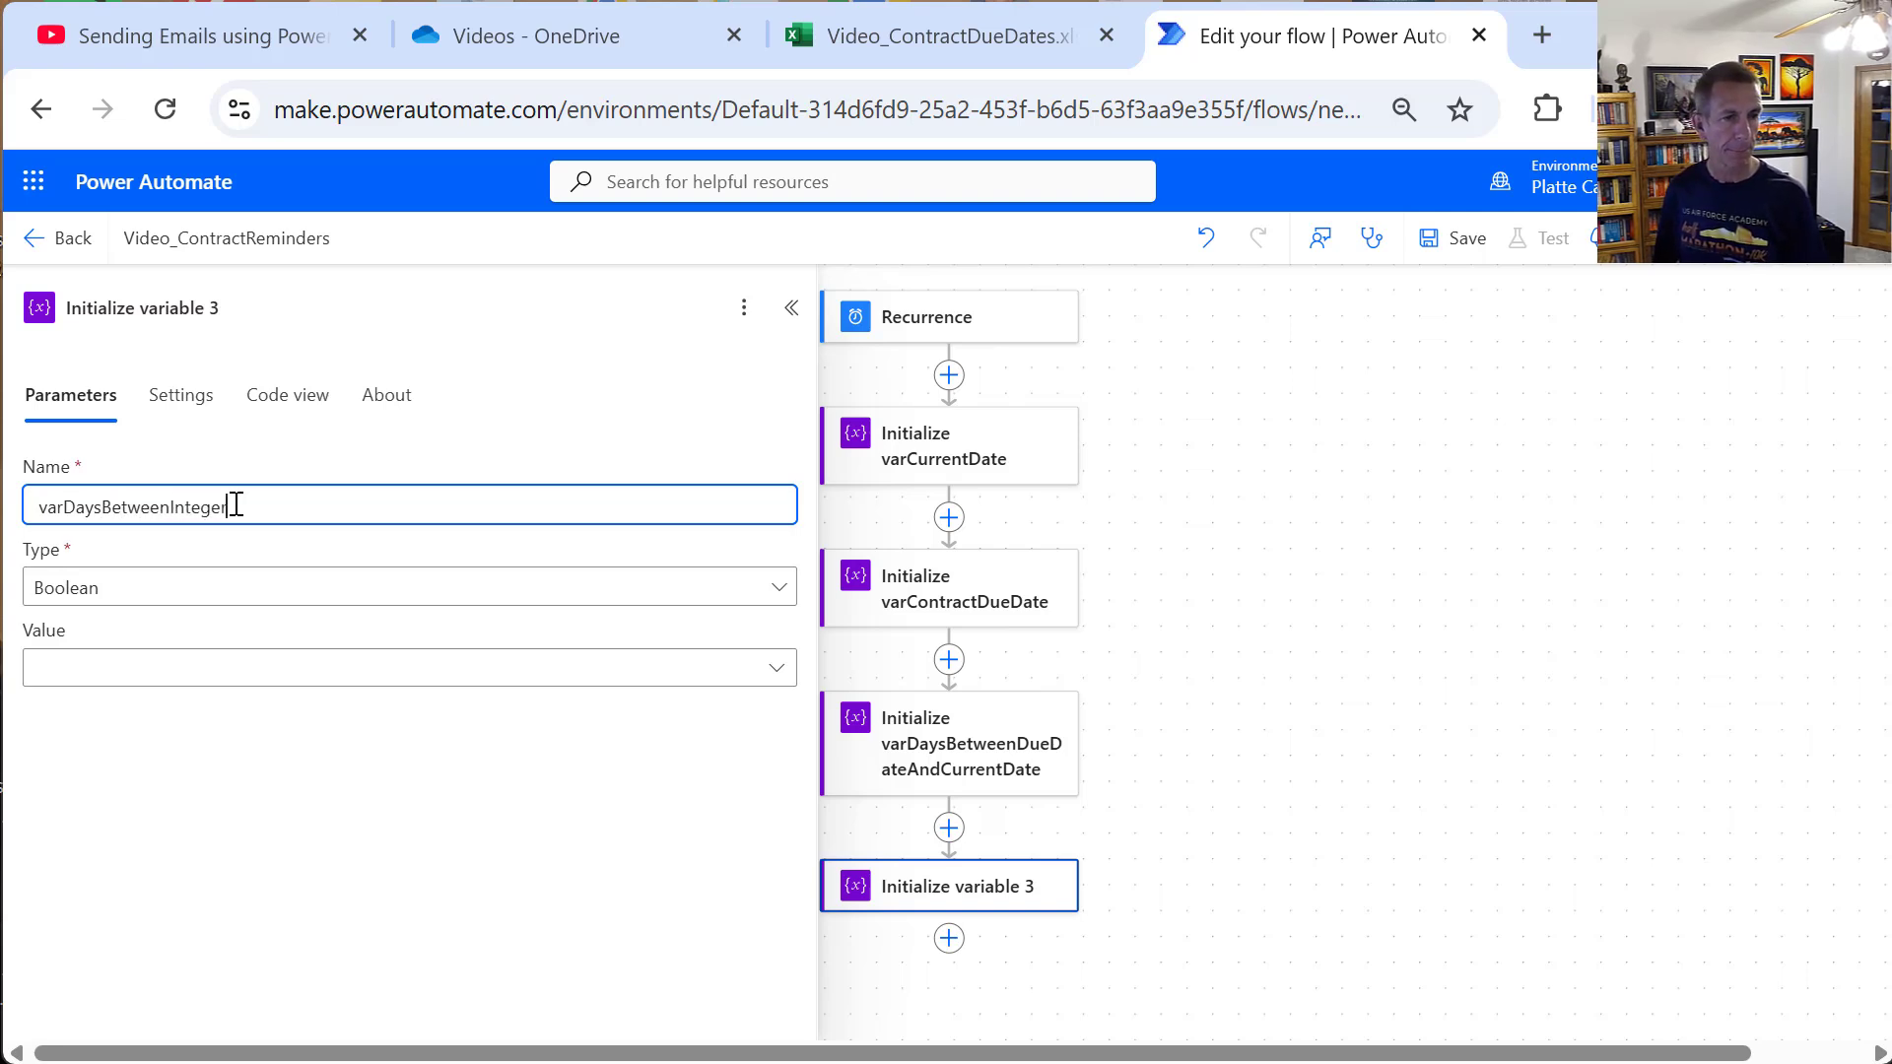
Step: Rename the fourth variable action to Initialize varDaysBetweenInteger and set the variable's type to Integer
left_click_drag(236, 504, 31, 464)
key("ctrl+c")
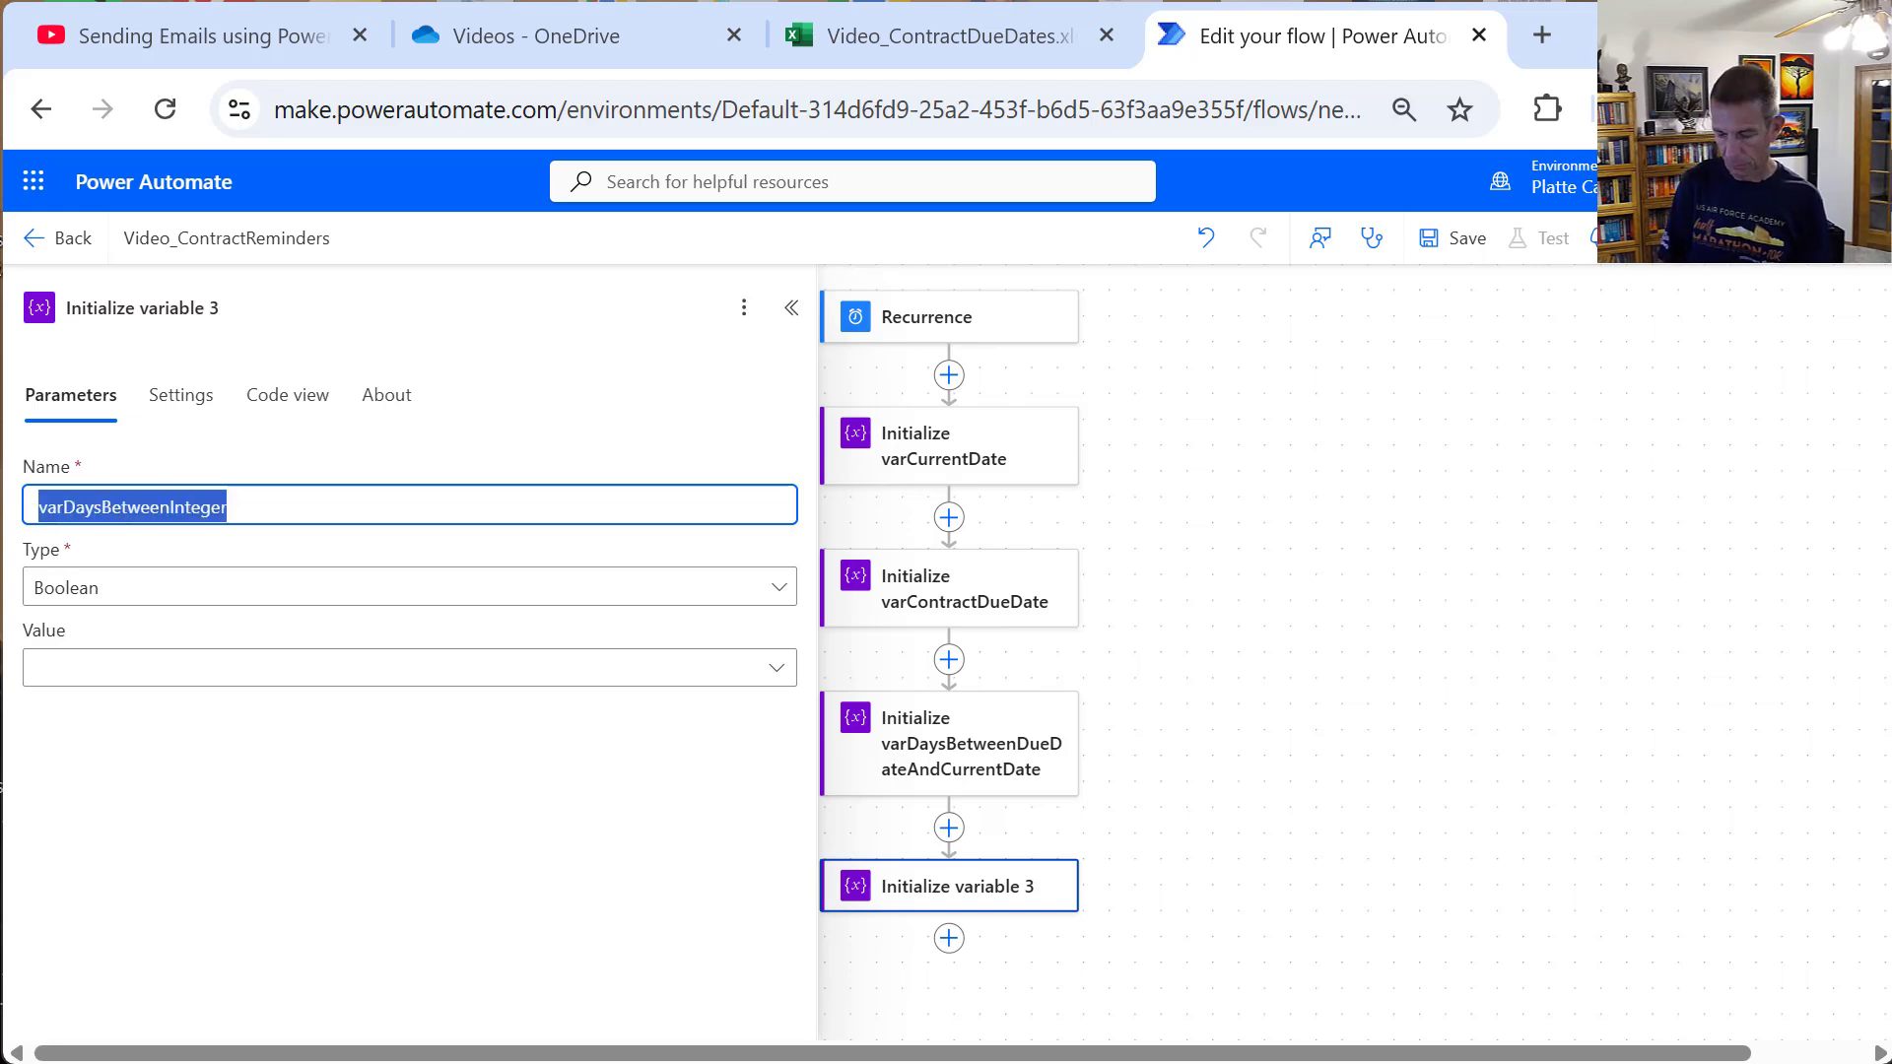
left_click(197, 307)
left_click_drag(229, 307, 136, 299)
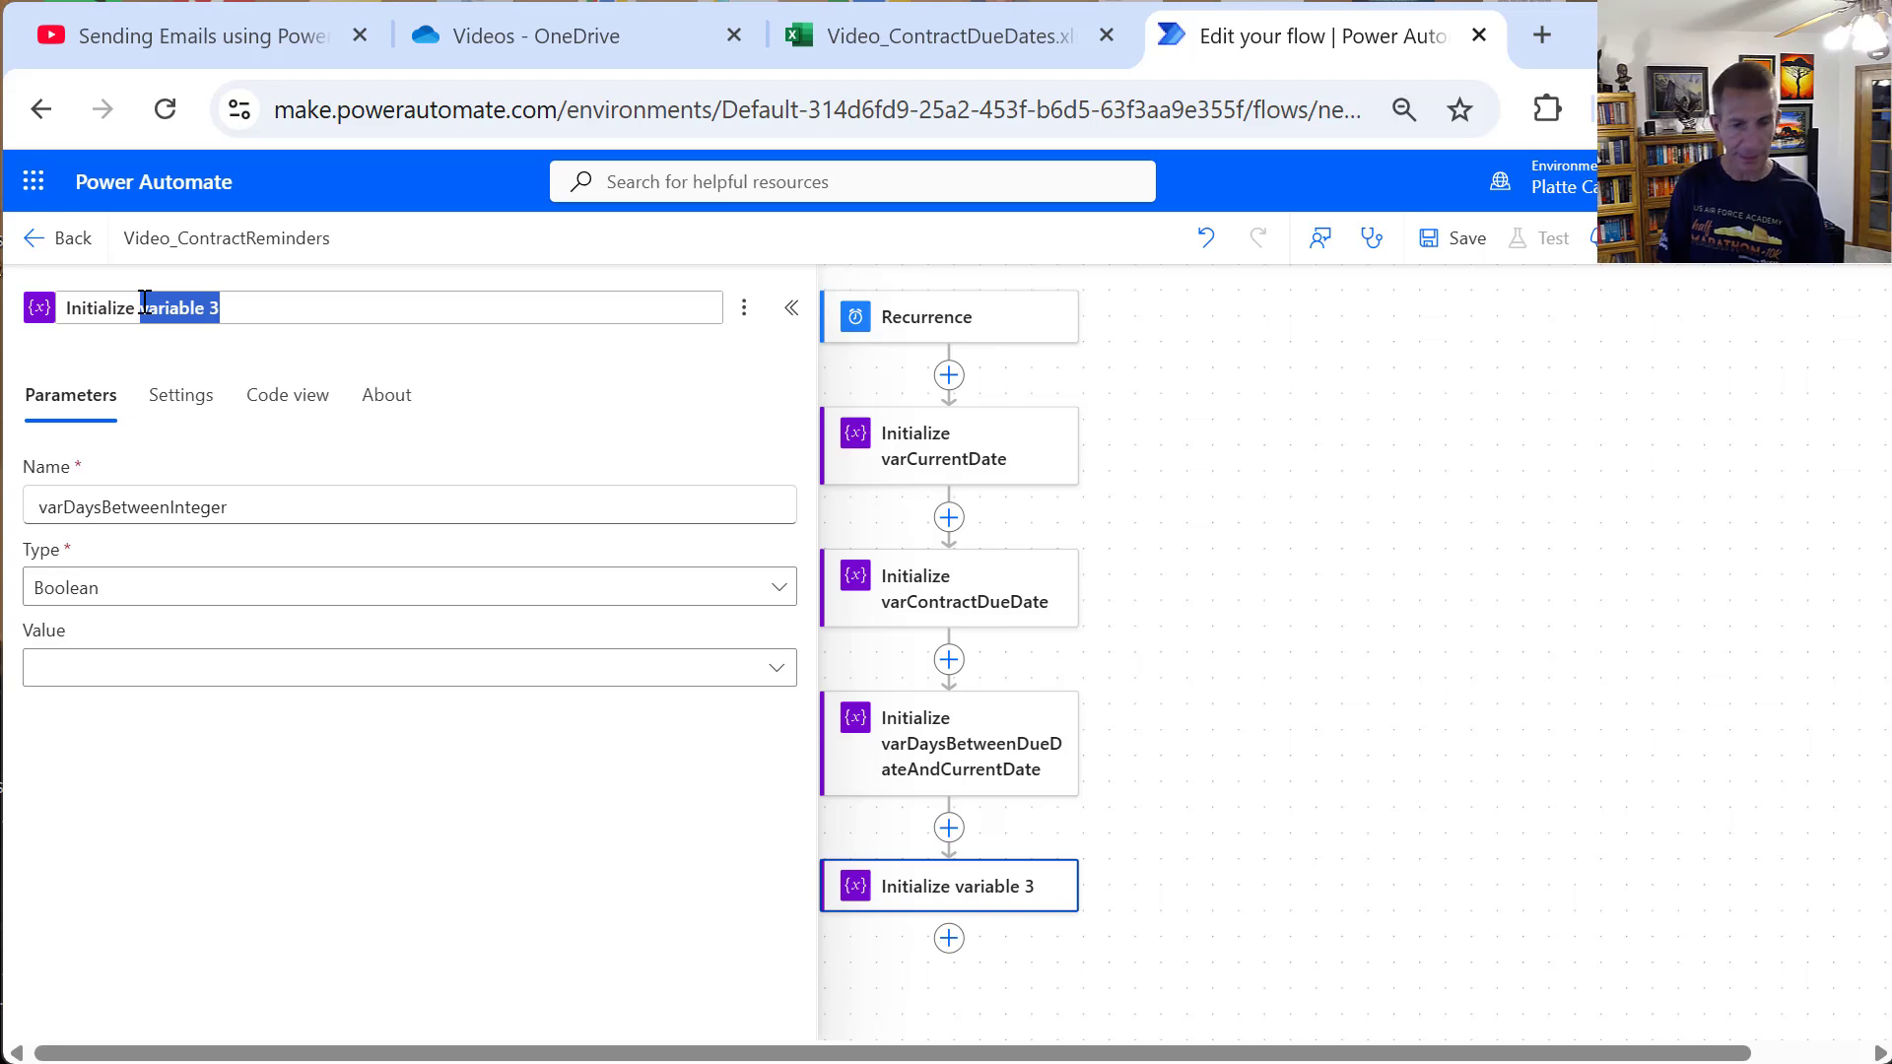
key("ctrl+v")
left_click(223, 591)
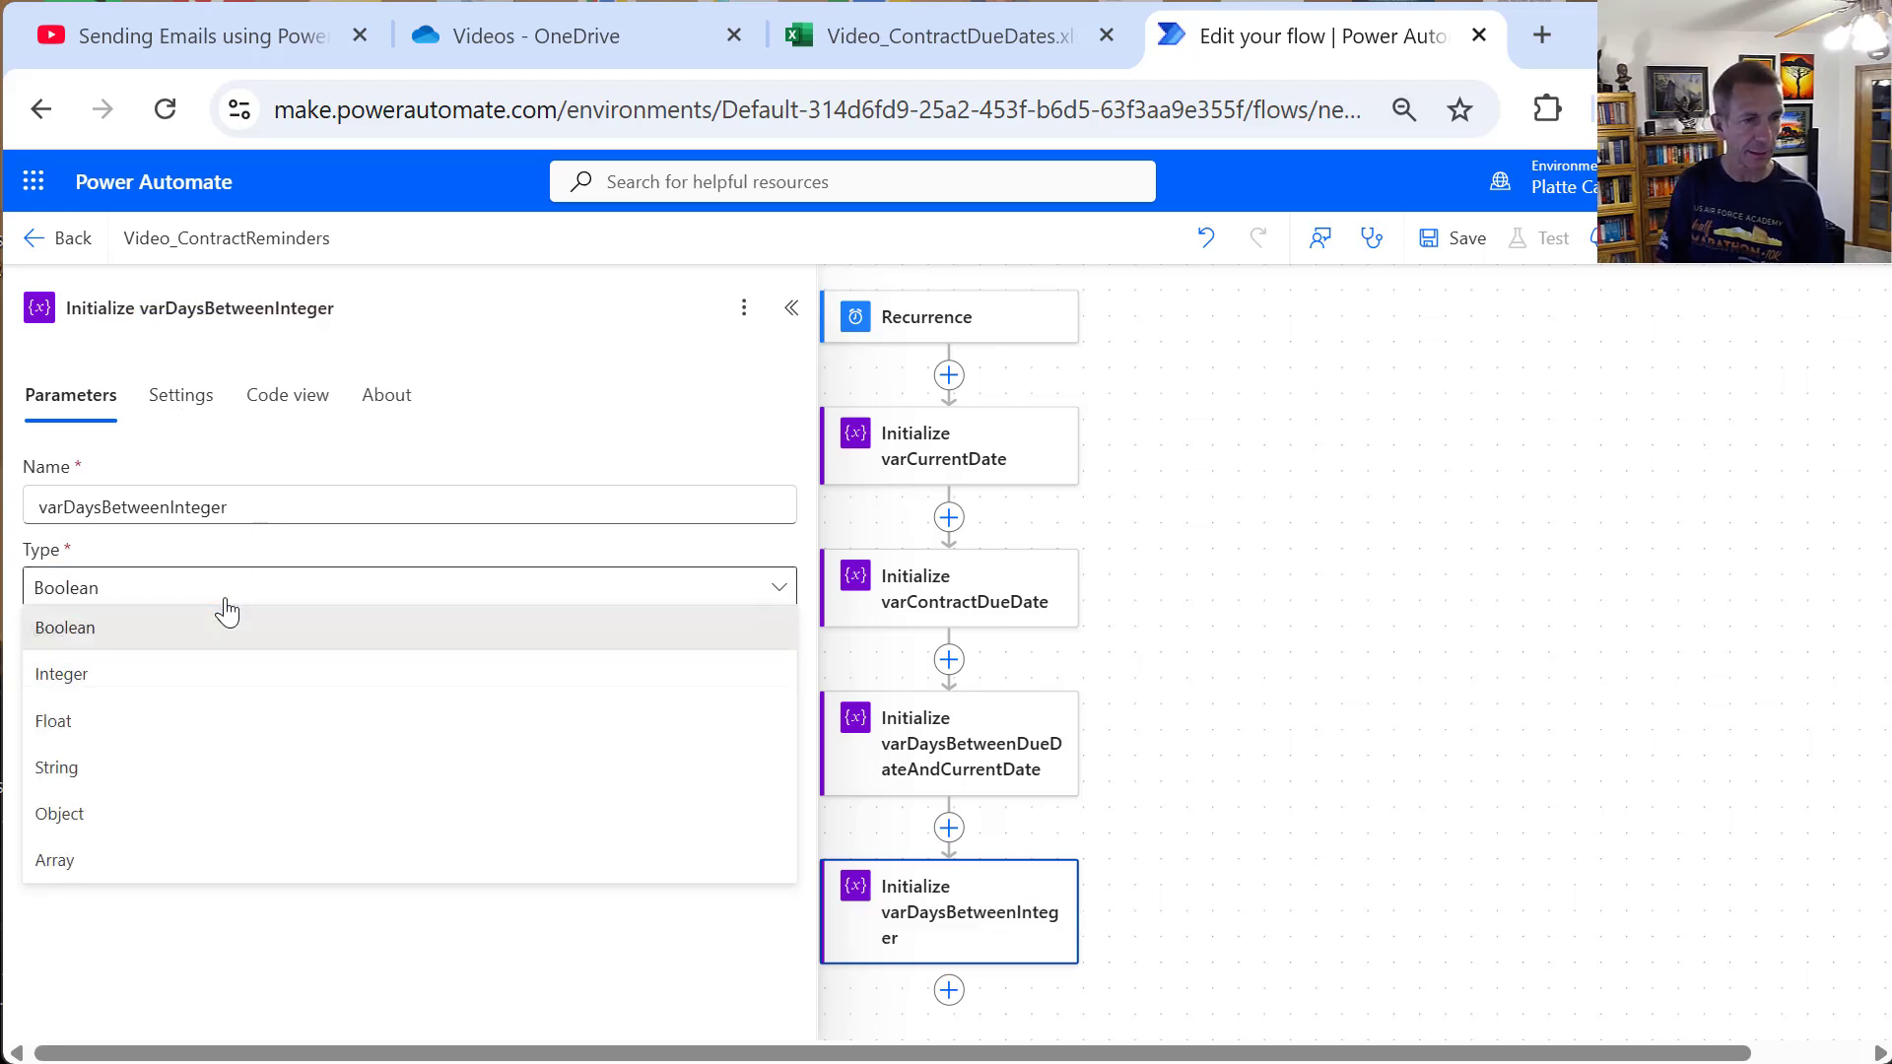
left_click(218, 680)
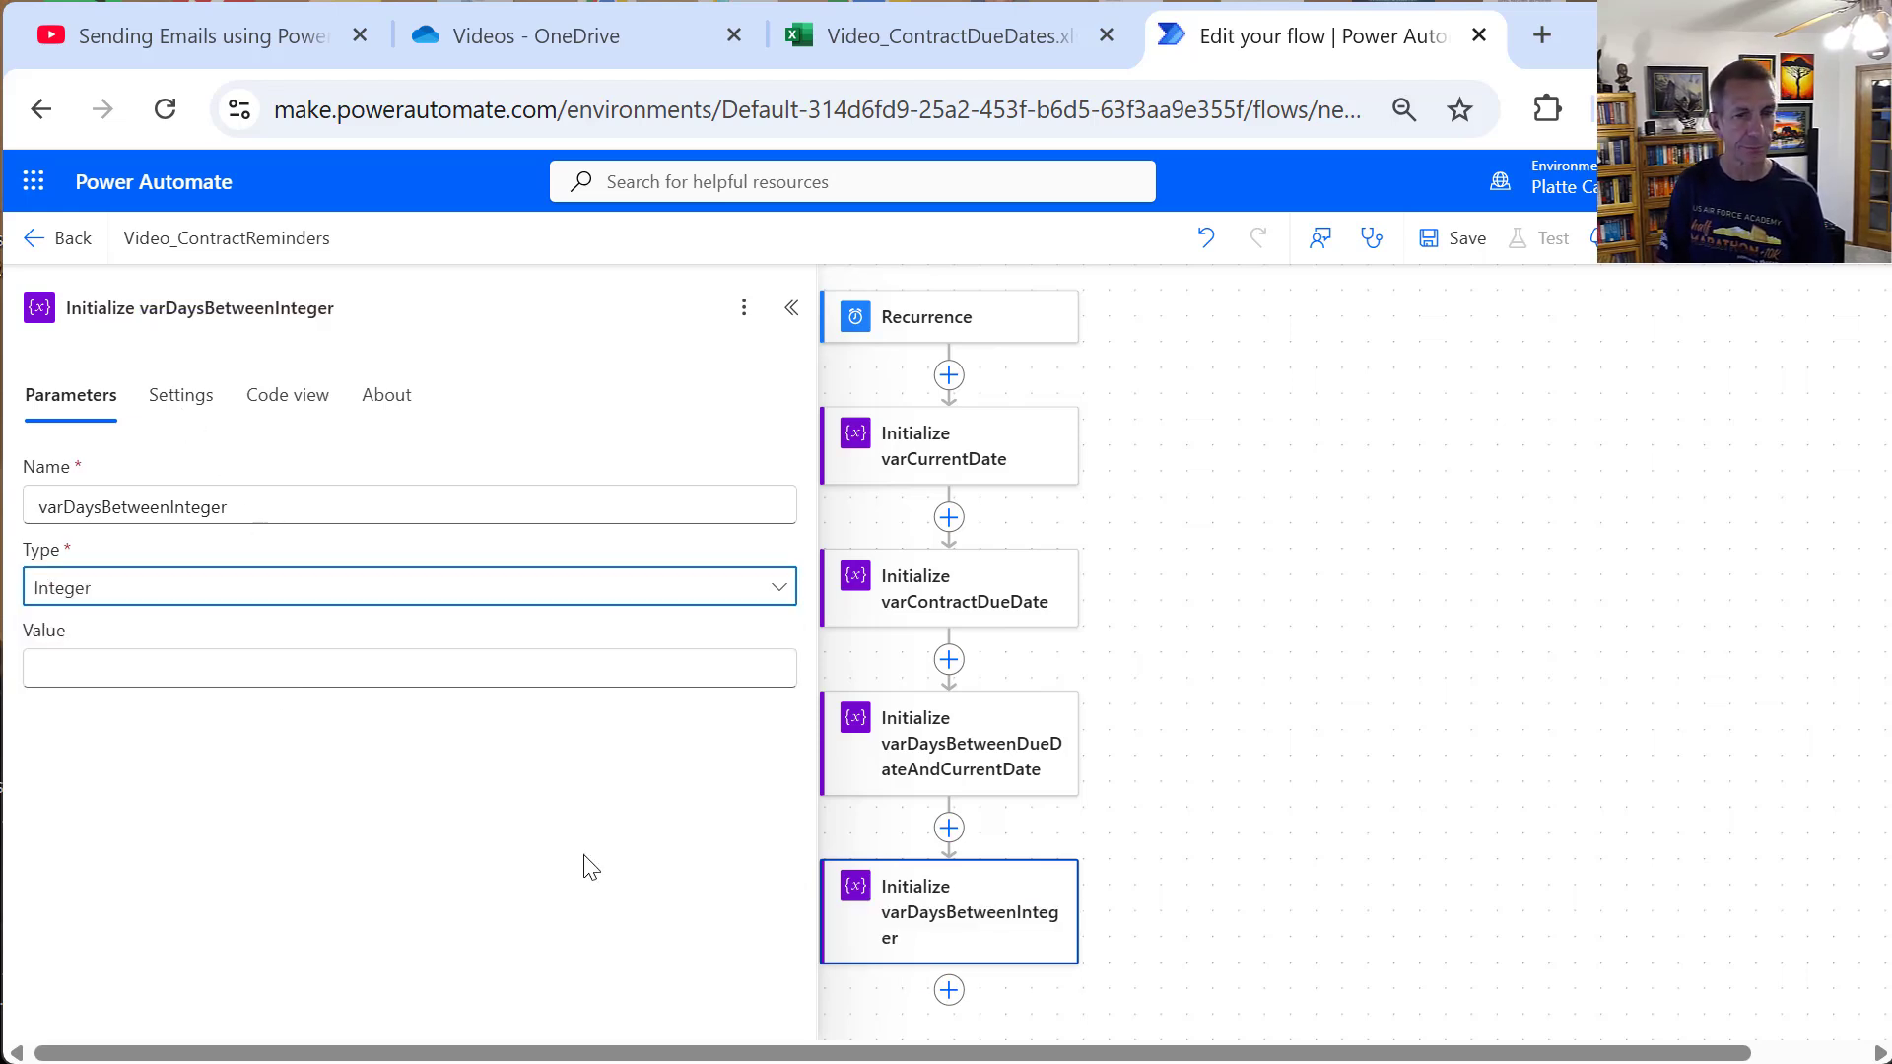
left_click(1243, 850)
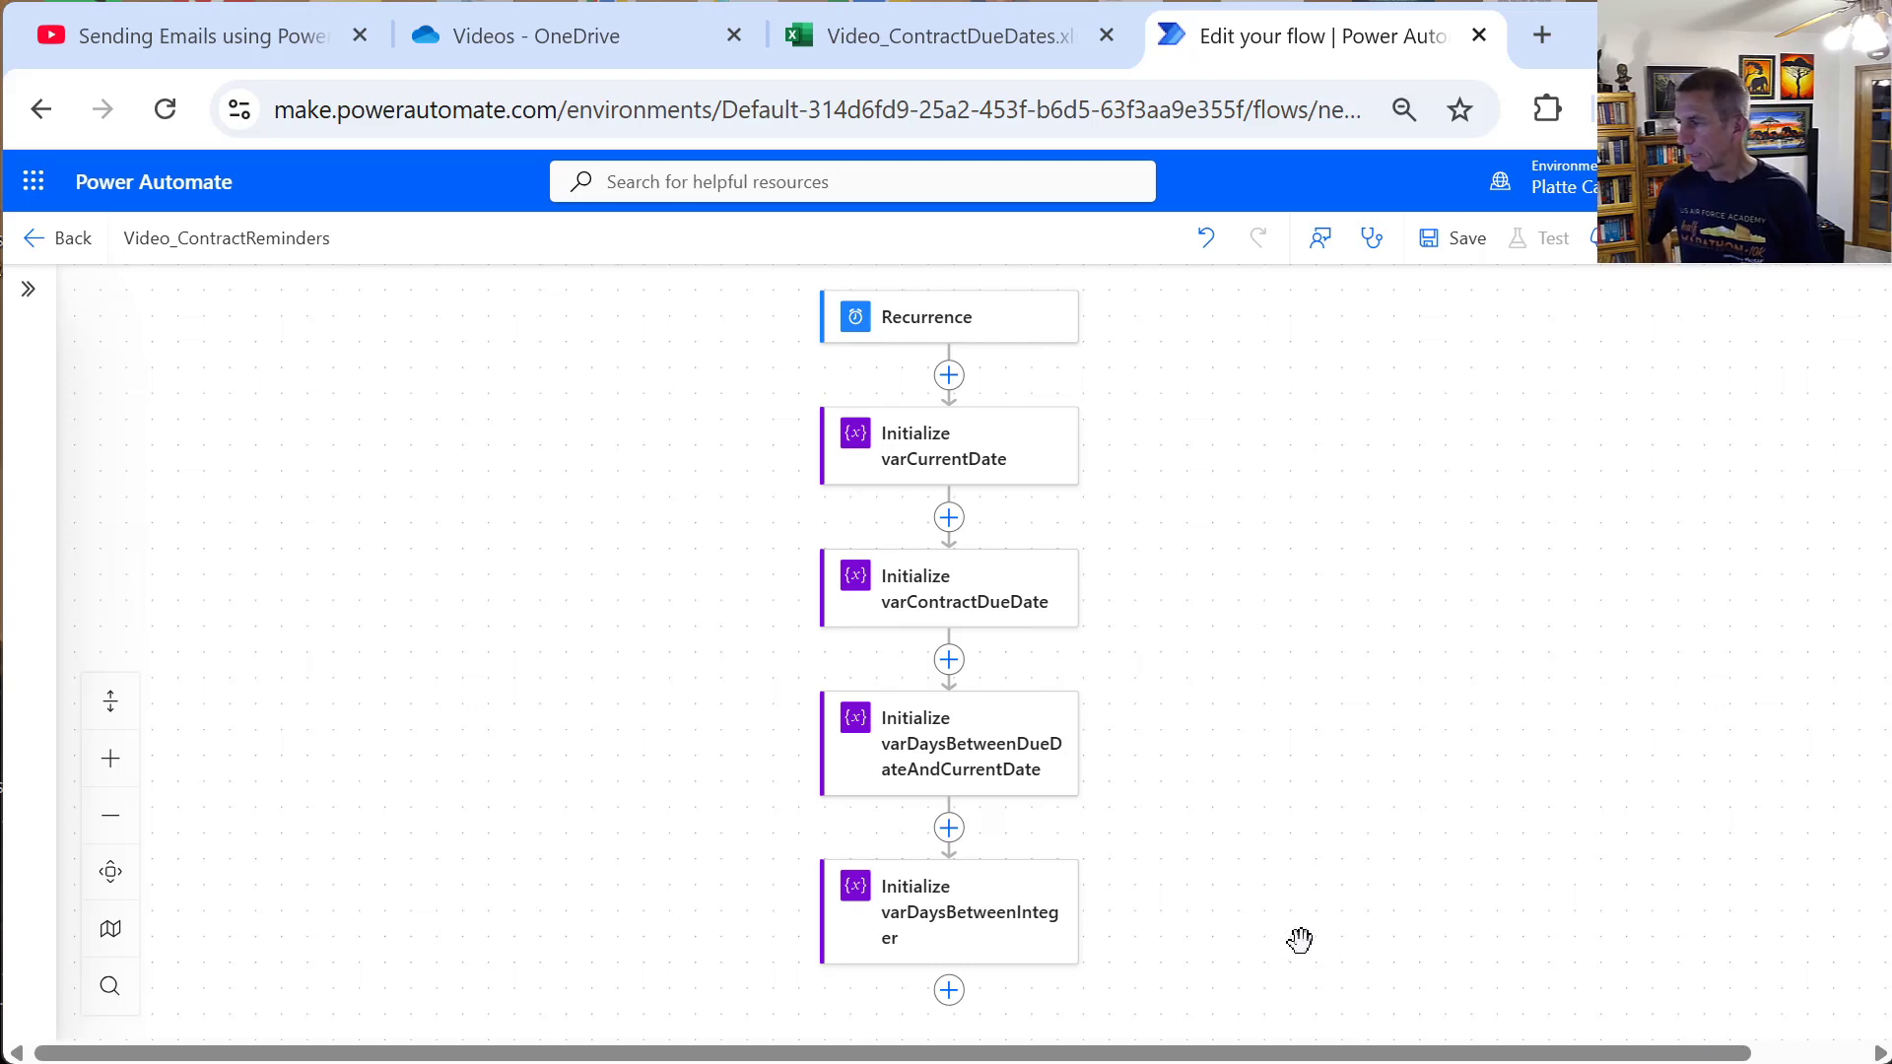
Step: Add a fifth Initialize variable action at the end of the flow and name its variable varNotificationText
scroll(1196, 837, "up", 2)
scroll(1182, 884, "down", 3)
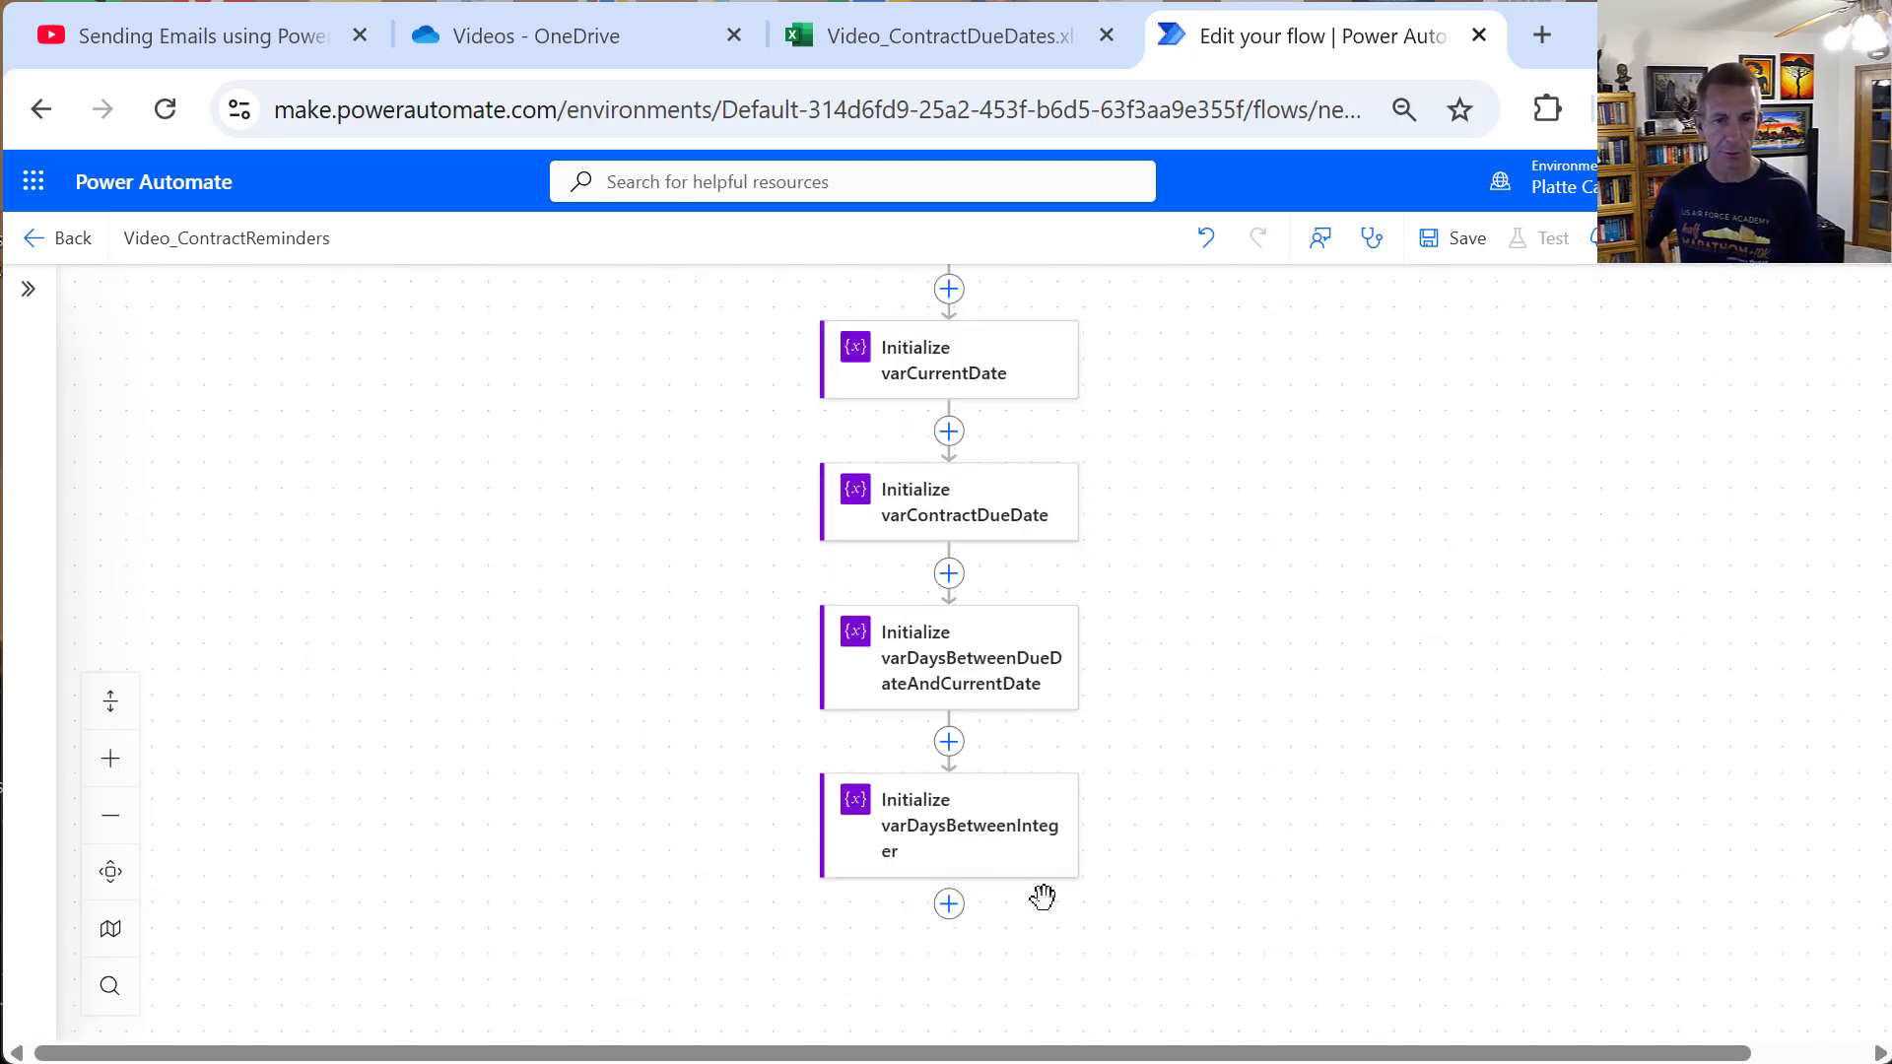
left_click(949, 904)
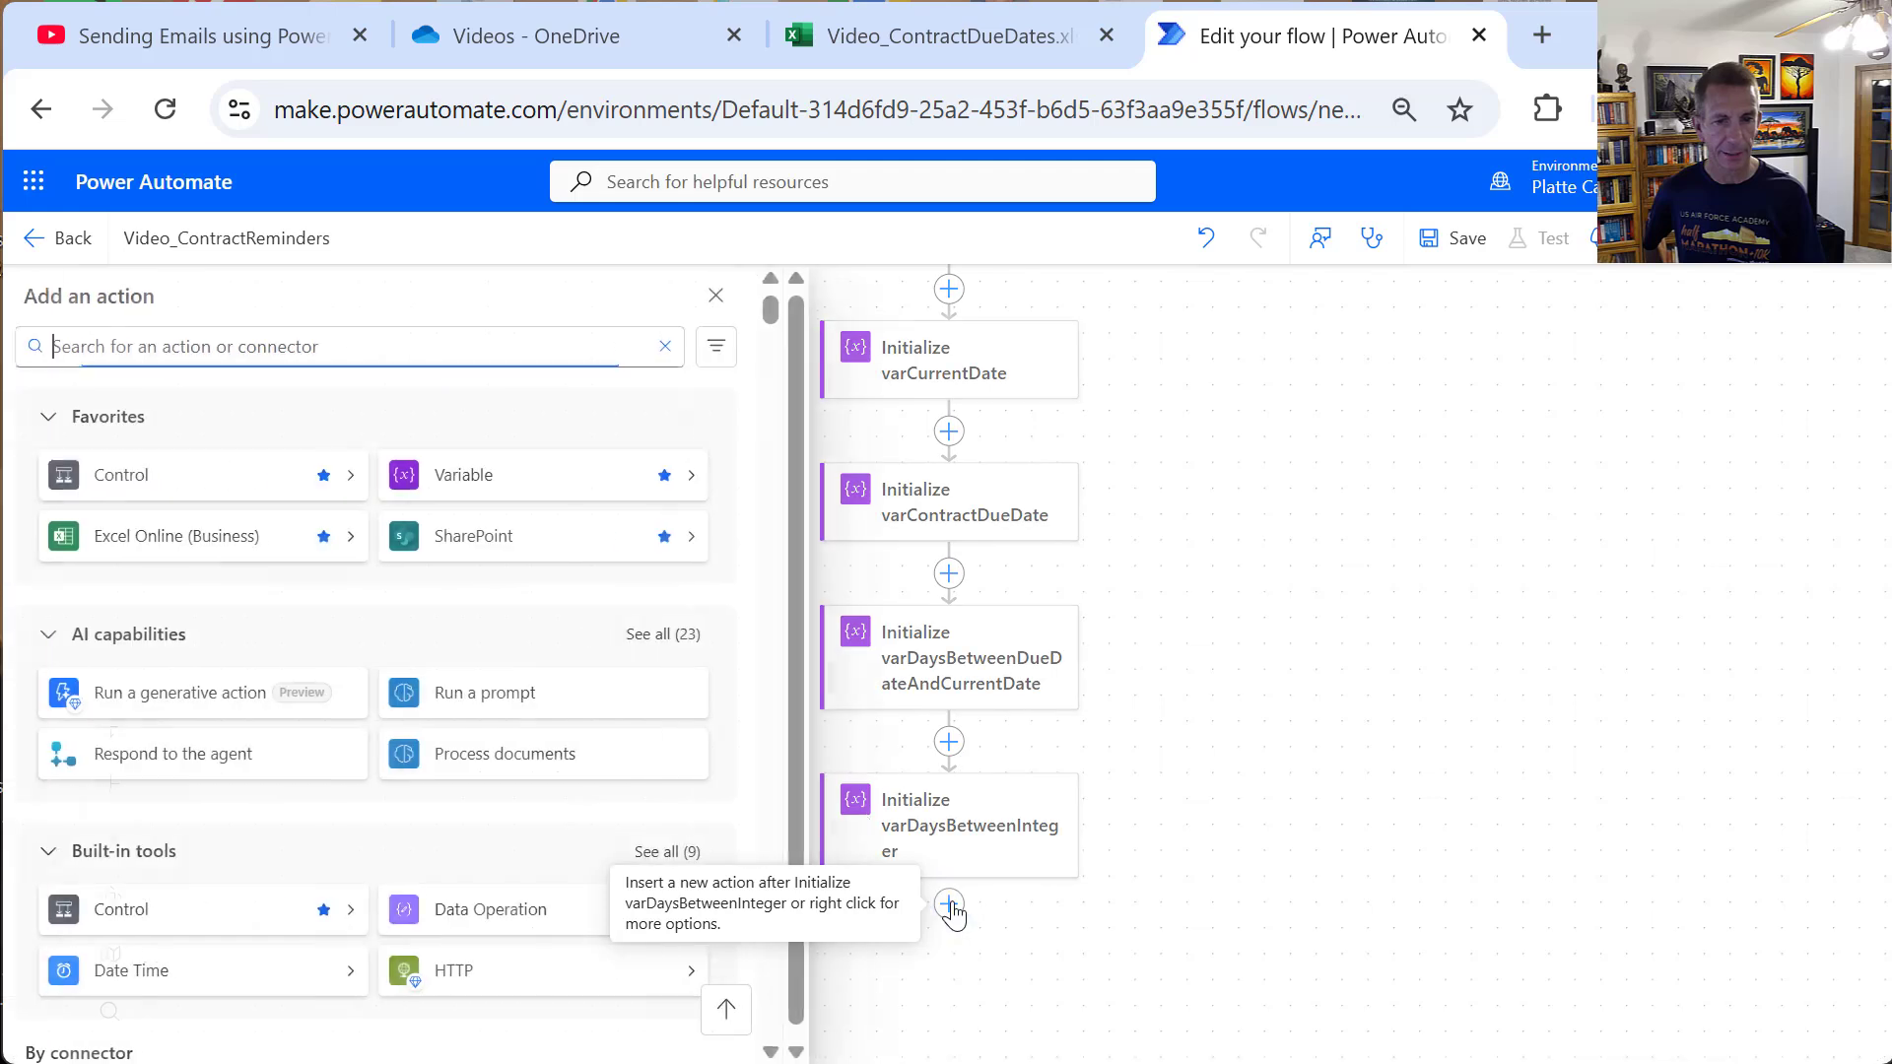
left_click(604, 511)
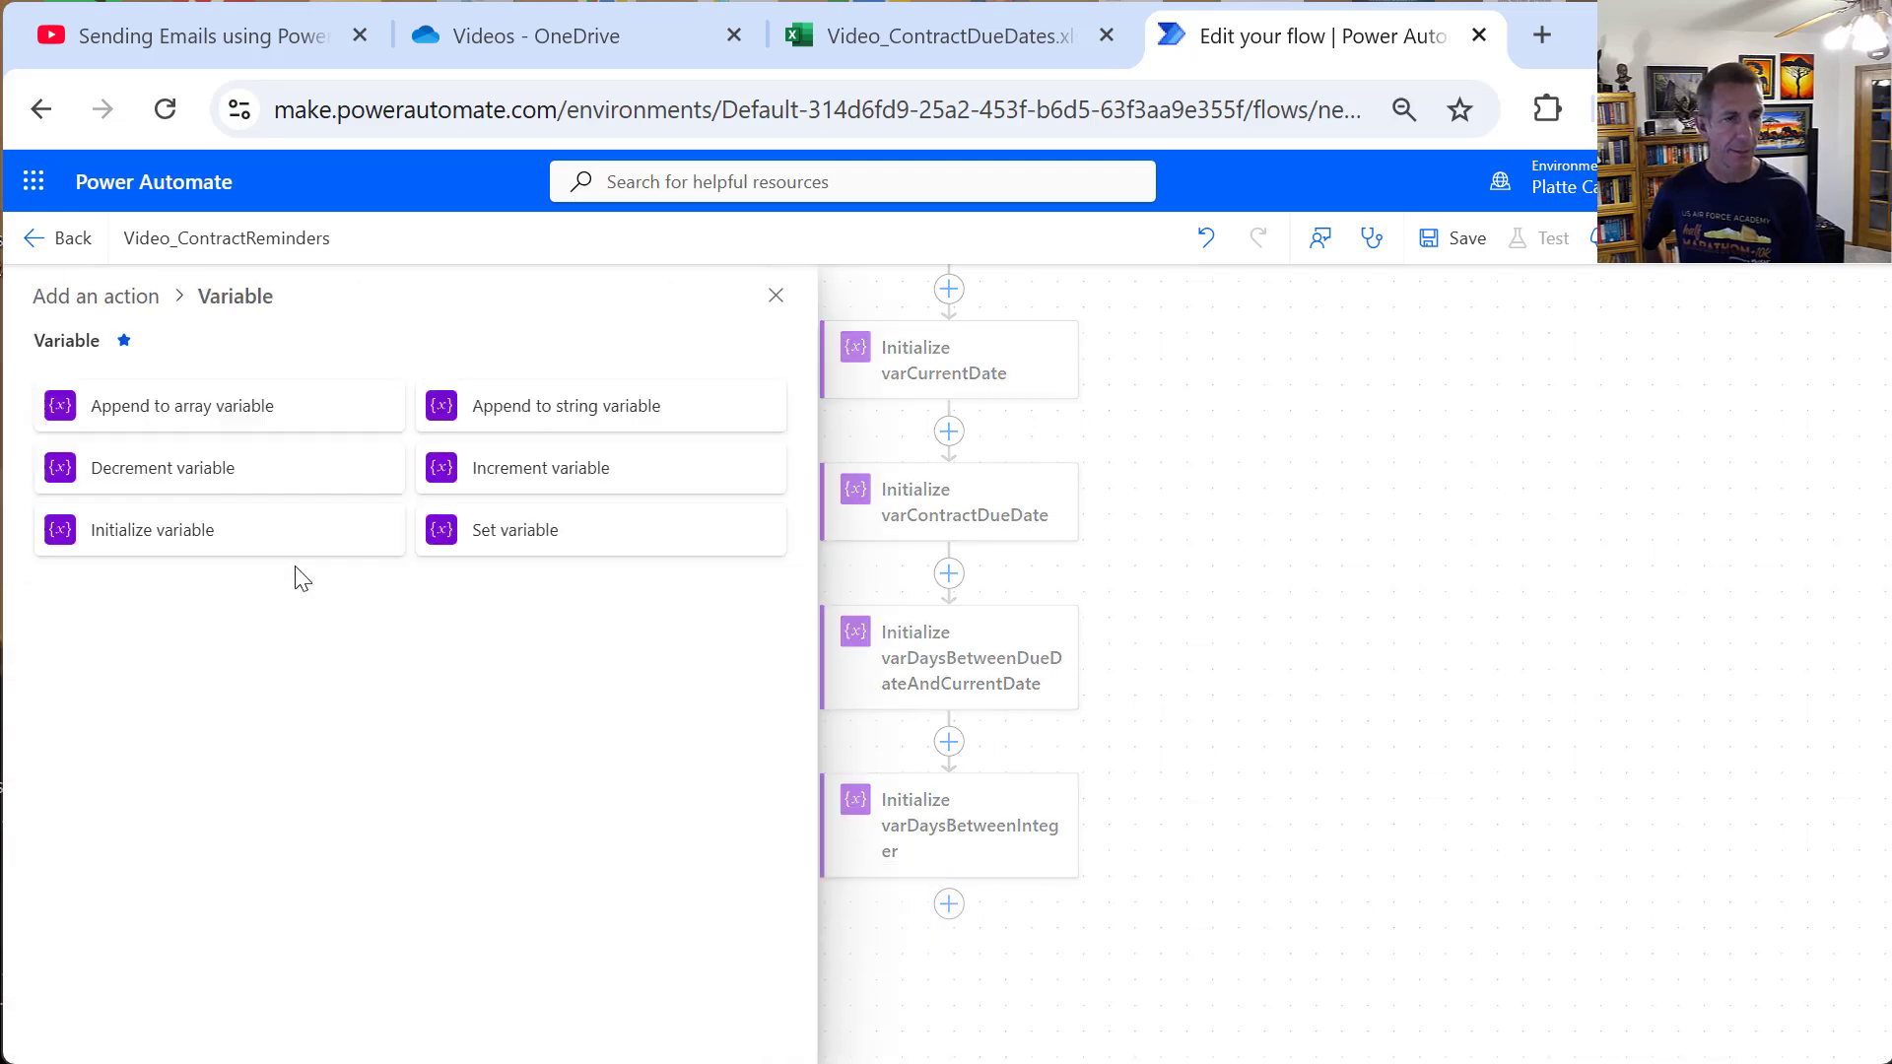
left_click(209, 542)
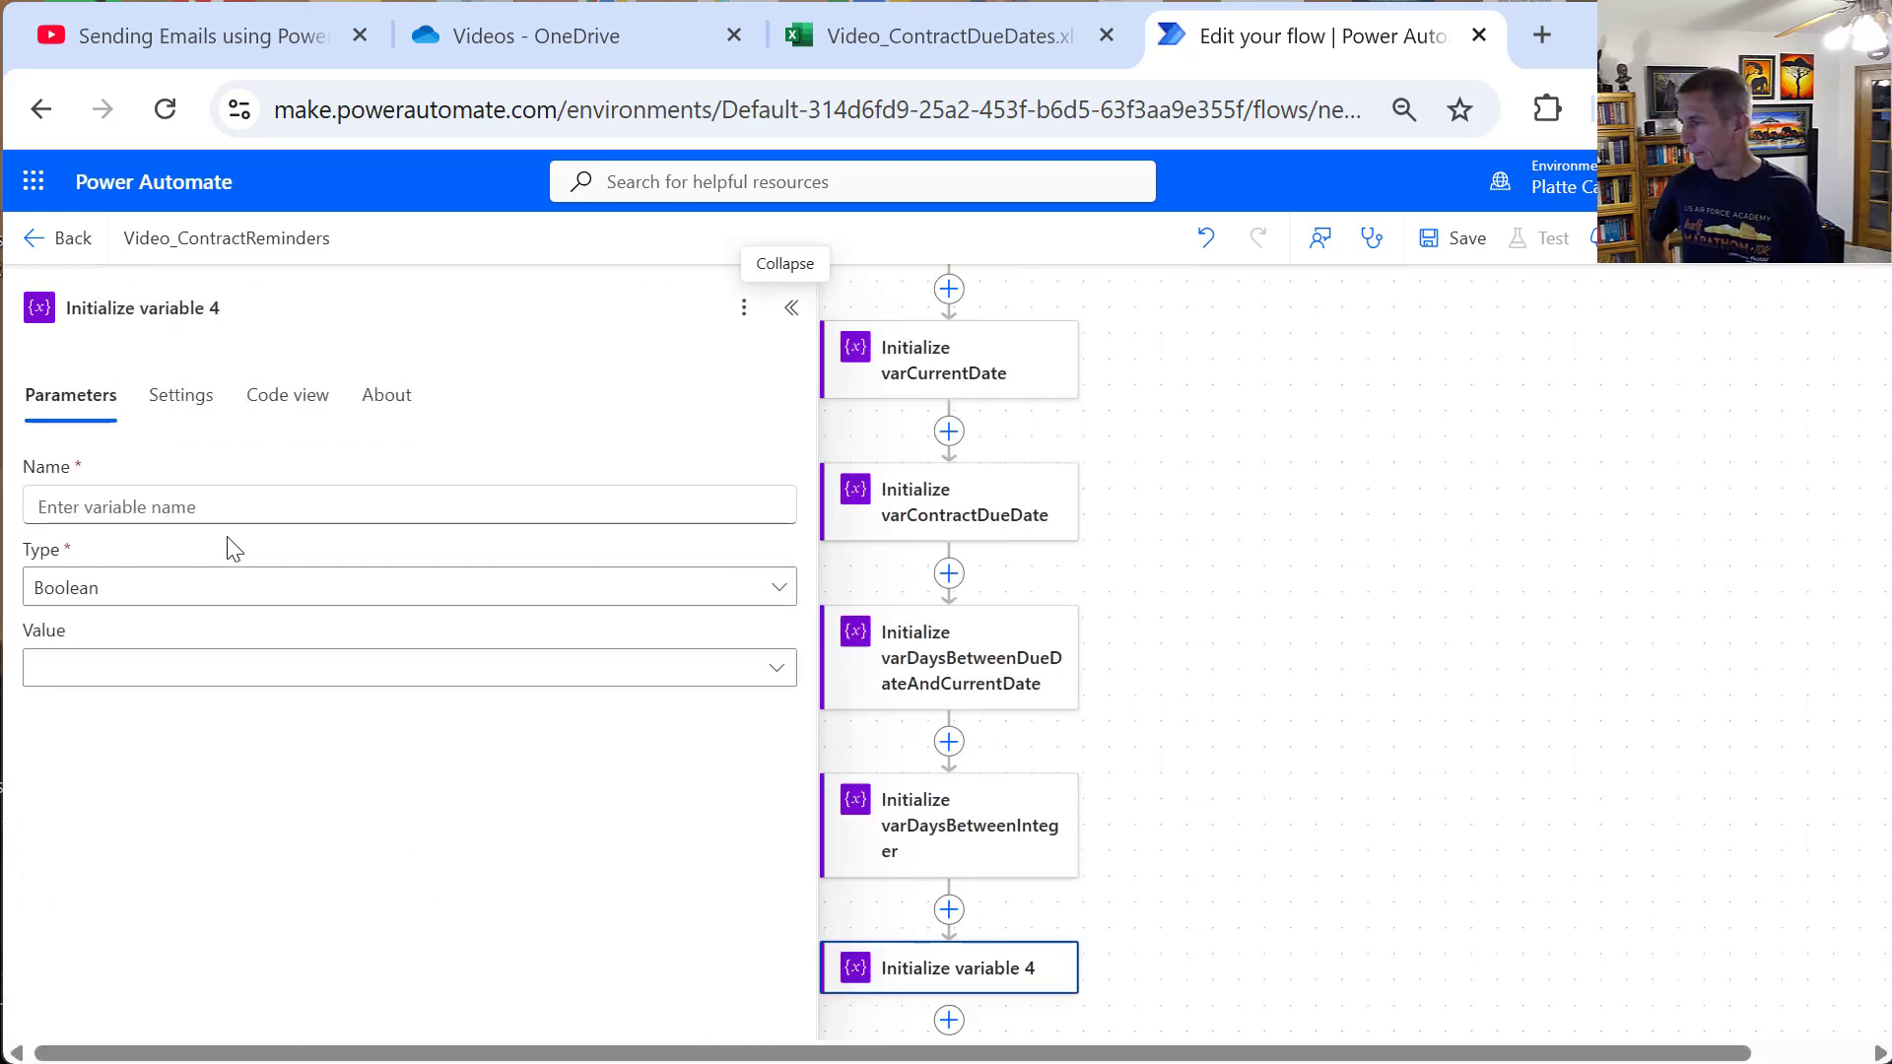
left_click(273, 487)
type("var")
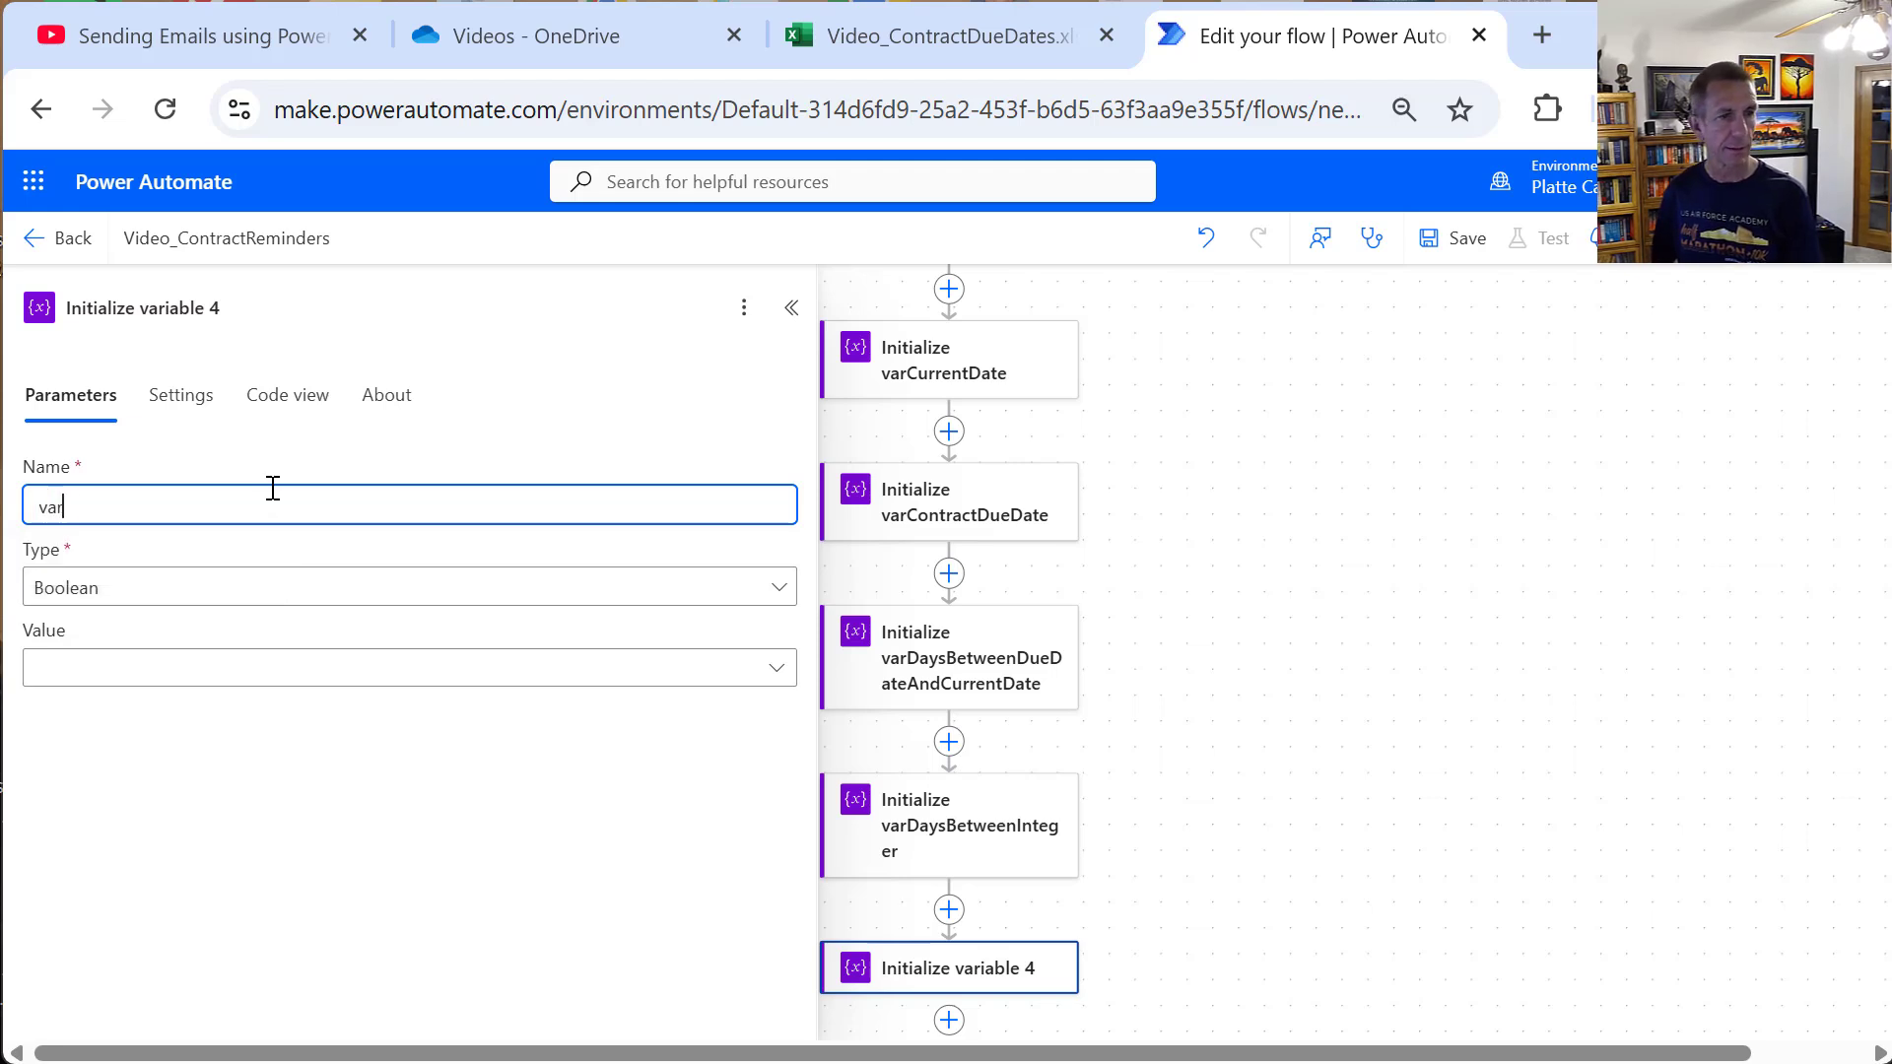
type("Notifi")
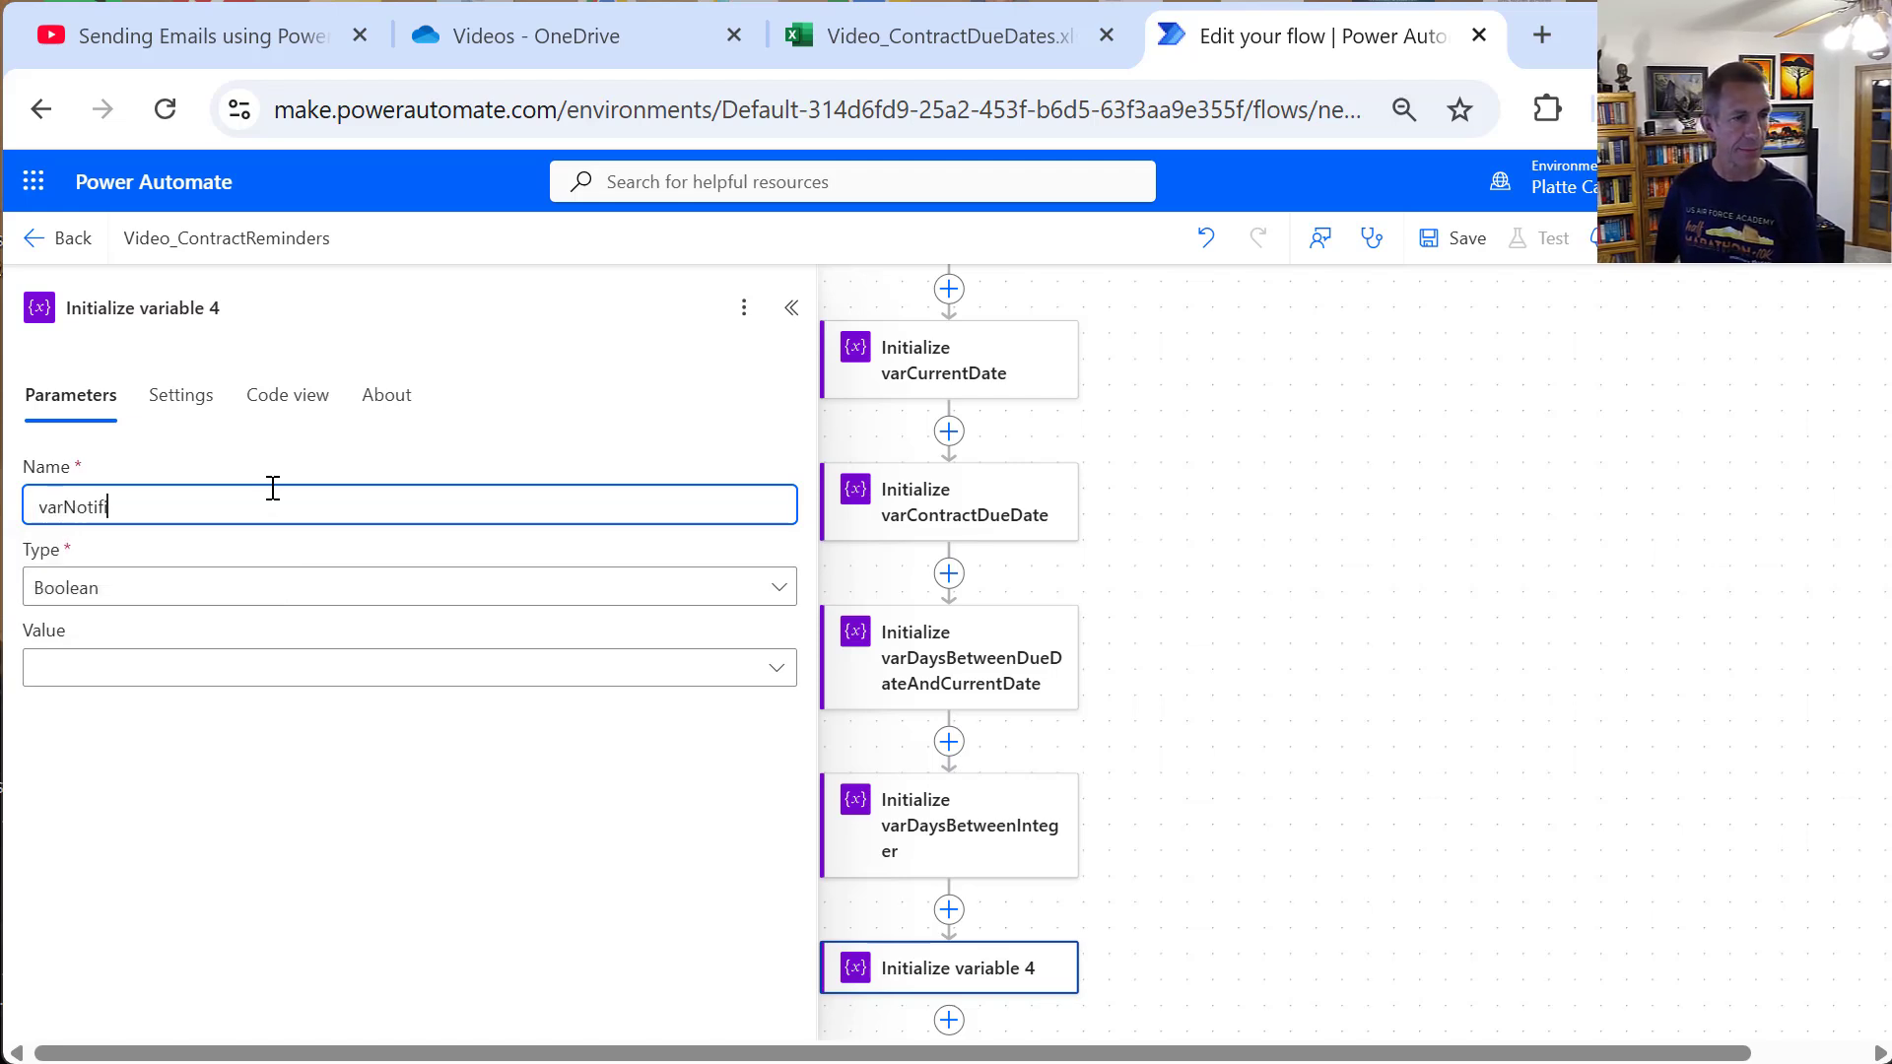
type("cationText")
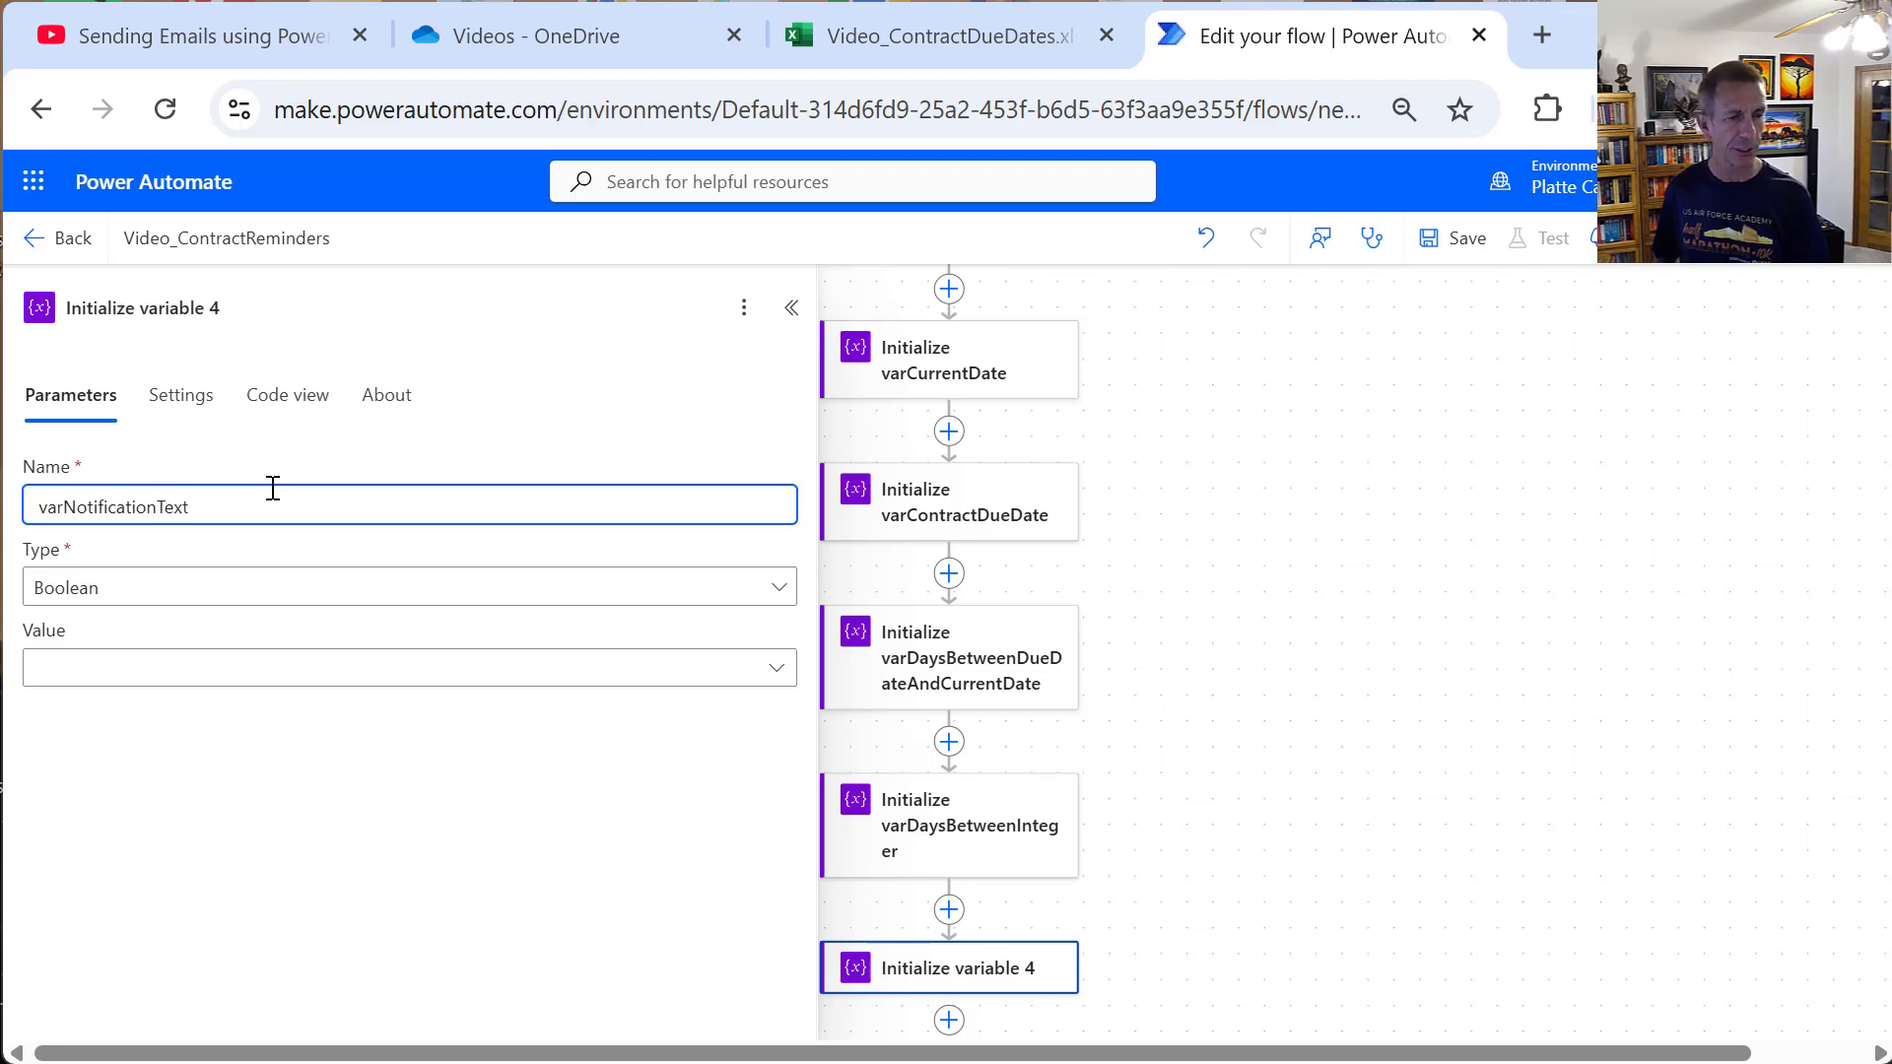
Step: Set the fifth variable's type to String and rename its action to Initialize varNotificationText
left_click(220, 594)
left_click(141, 772)
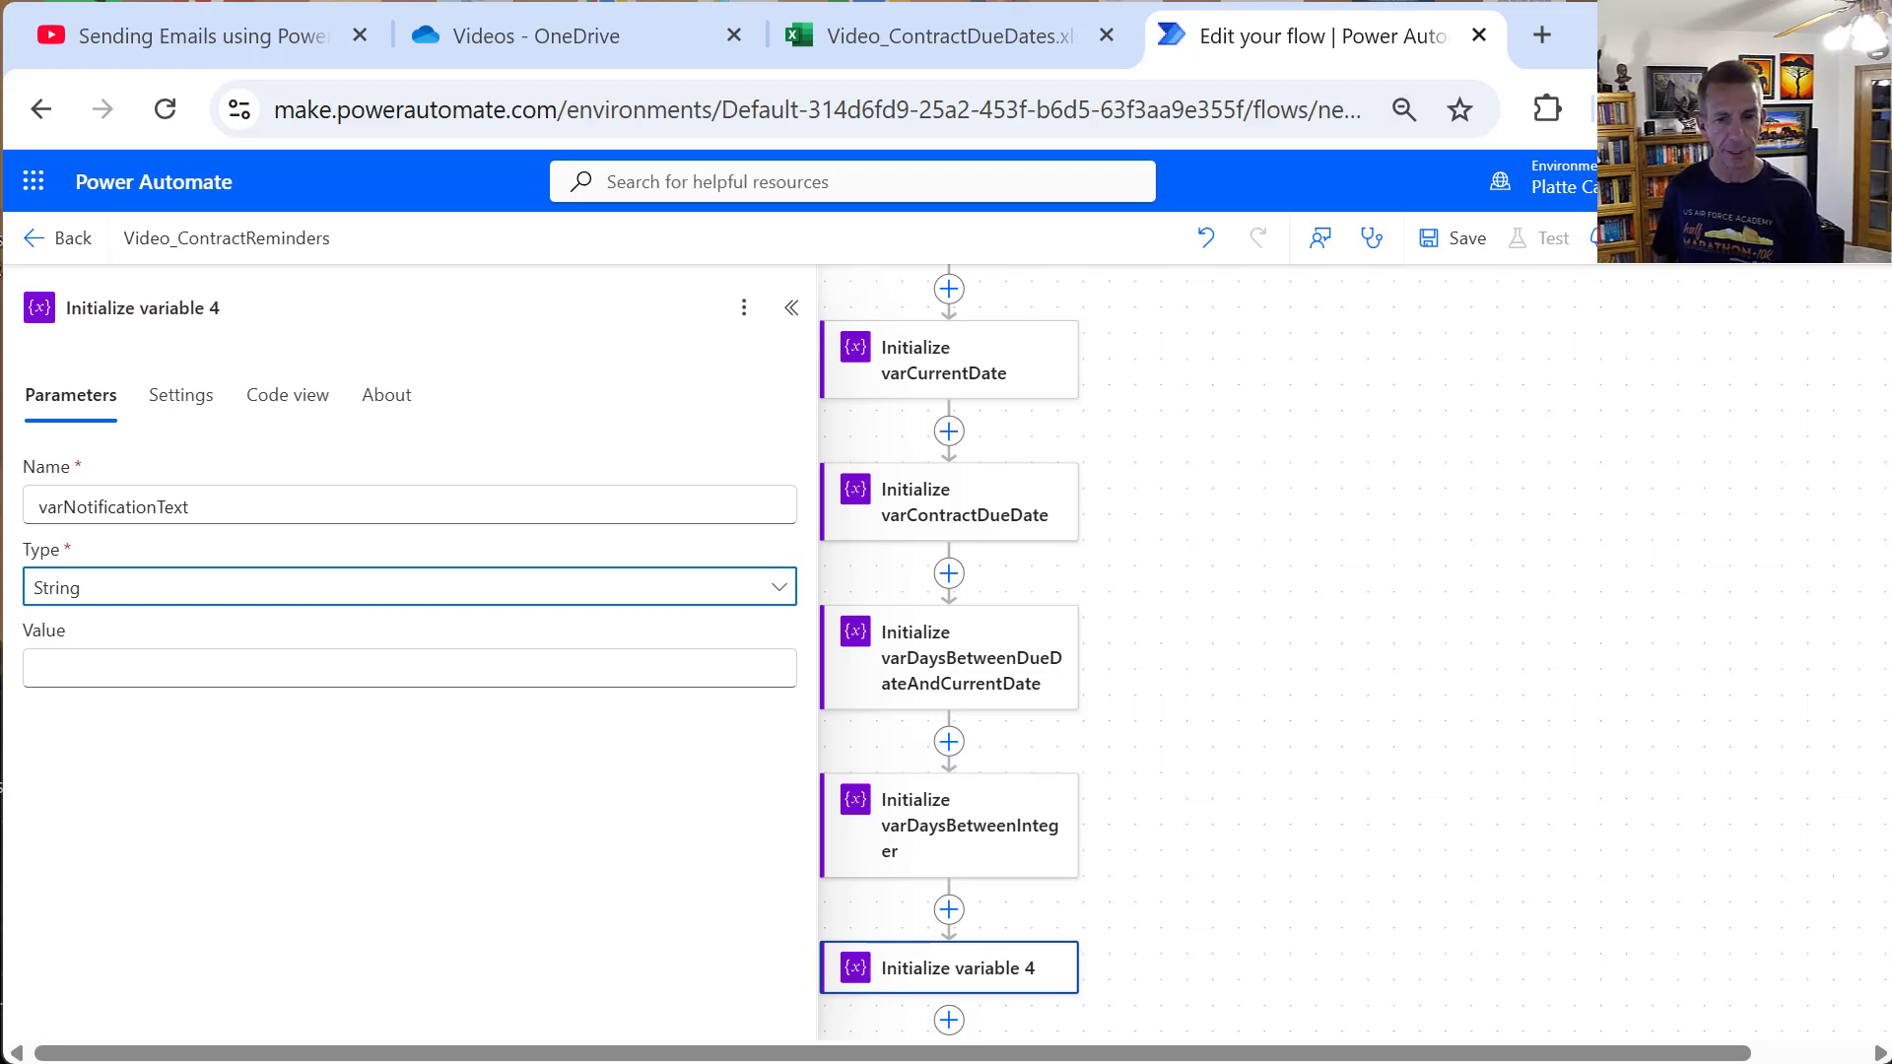
key("alt+Tab")
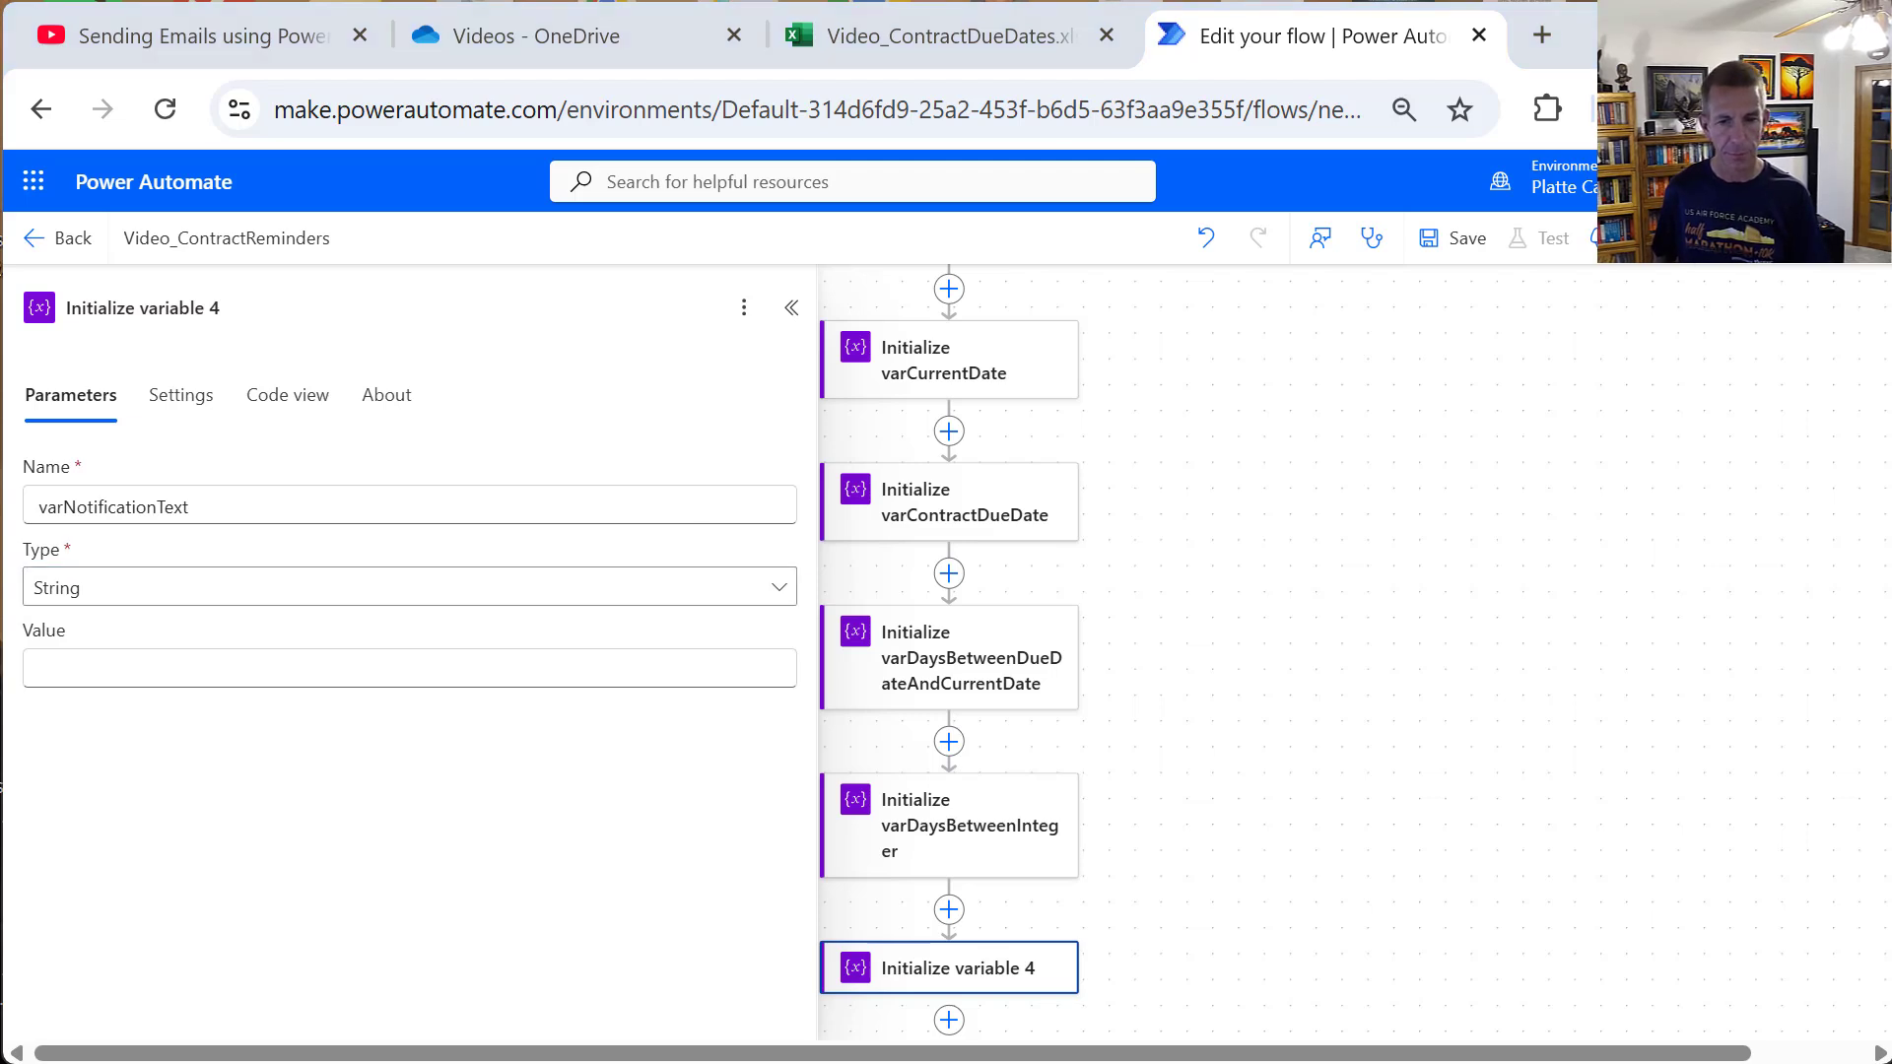
left_click_drag(220, 506, 26, 502)
key("ctrl+c")
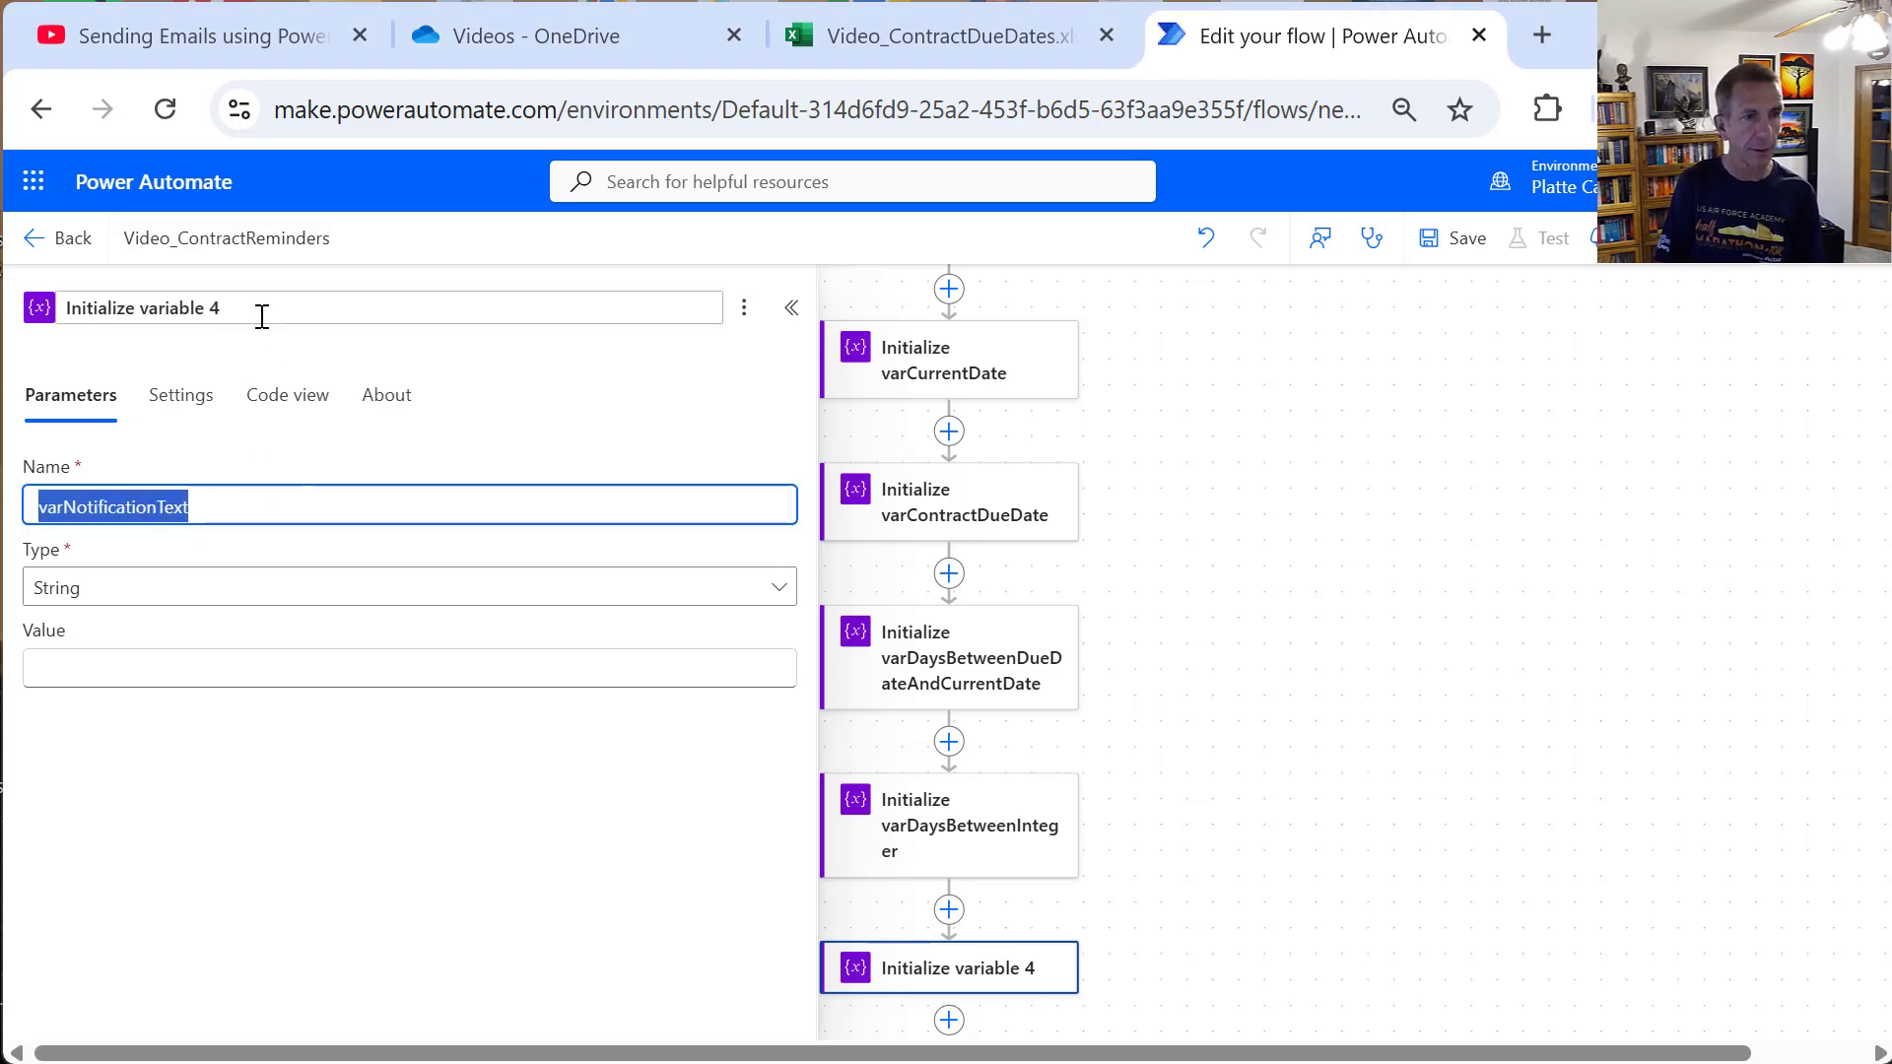
left_click_drag(258, 307, 124, 296)
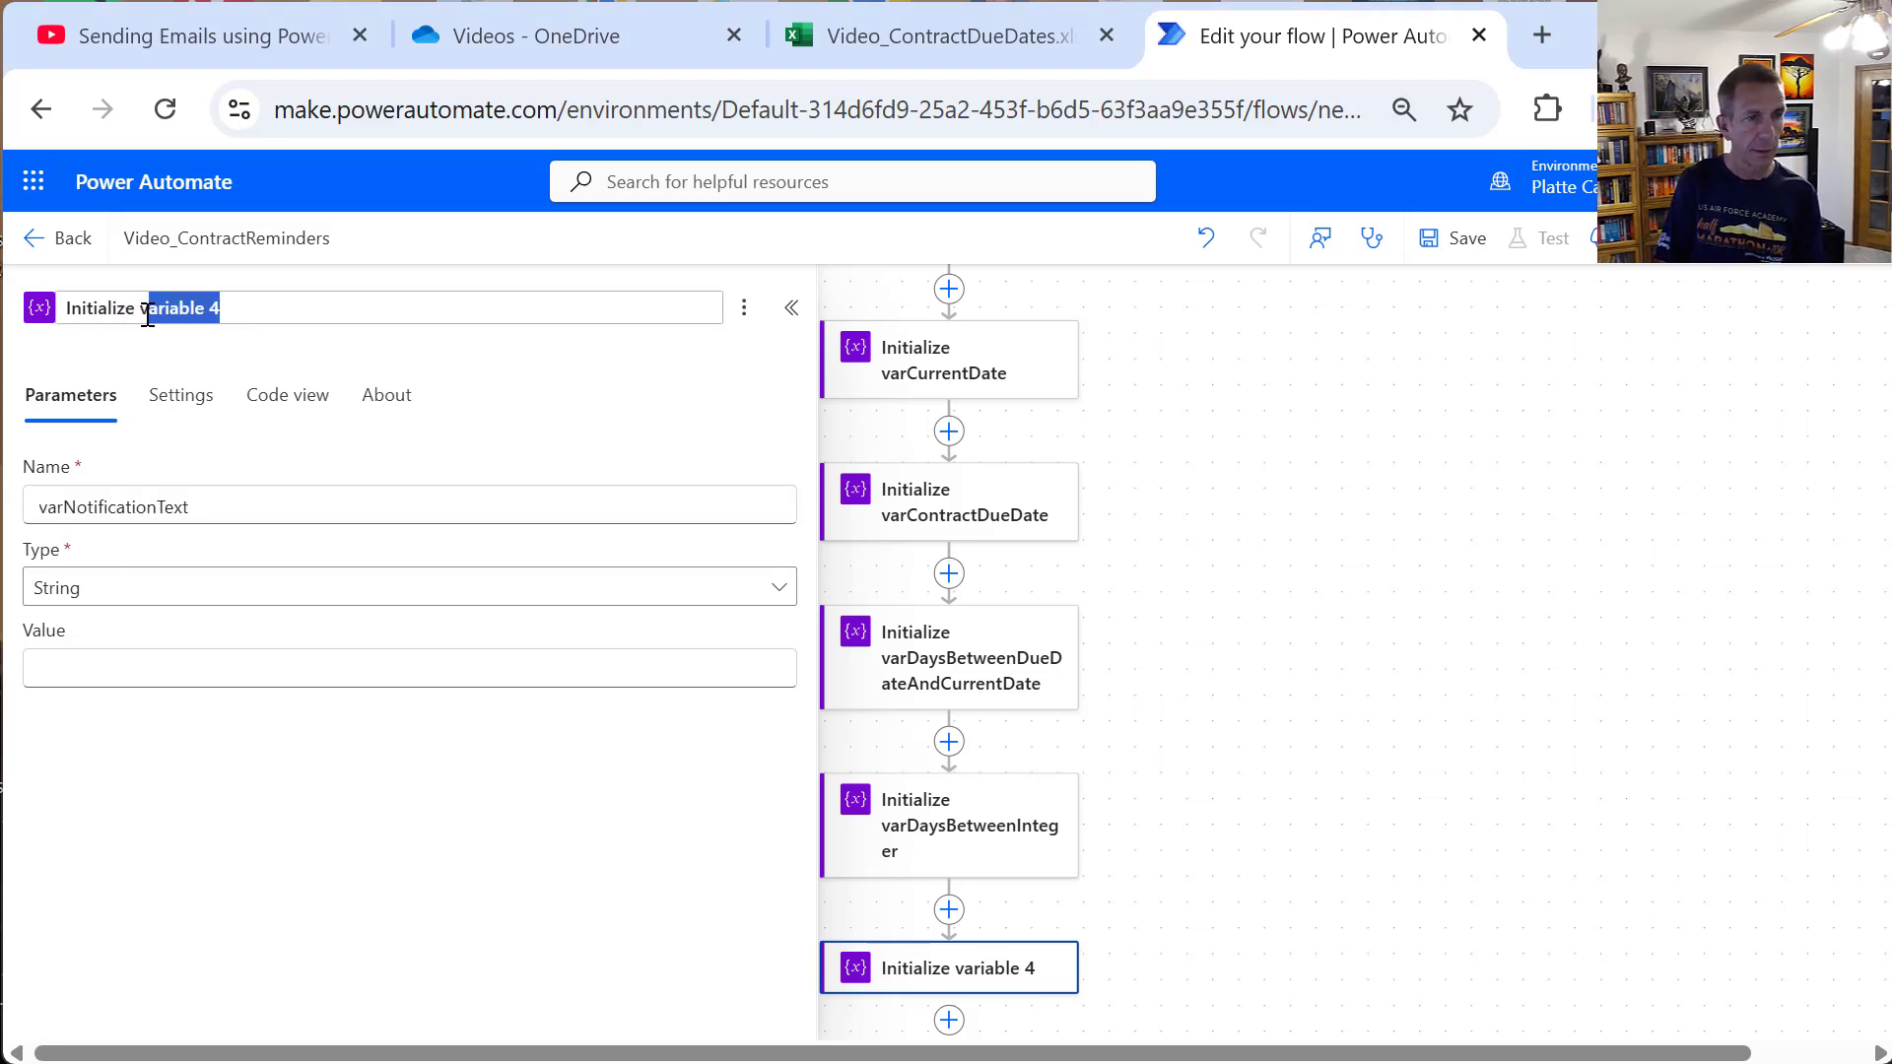
key("ctrl+v")
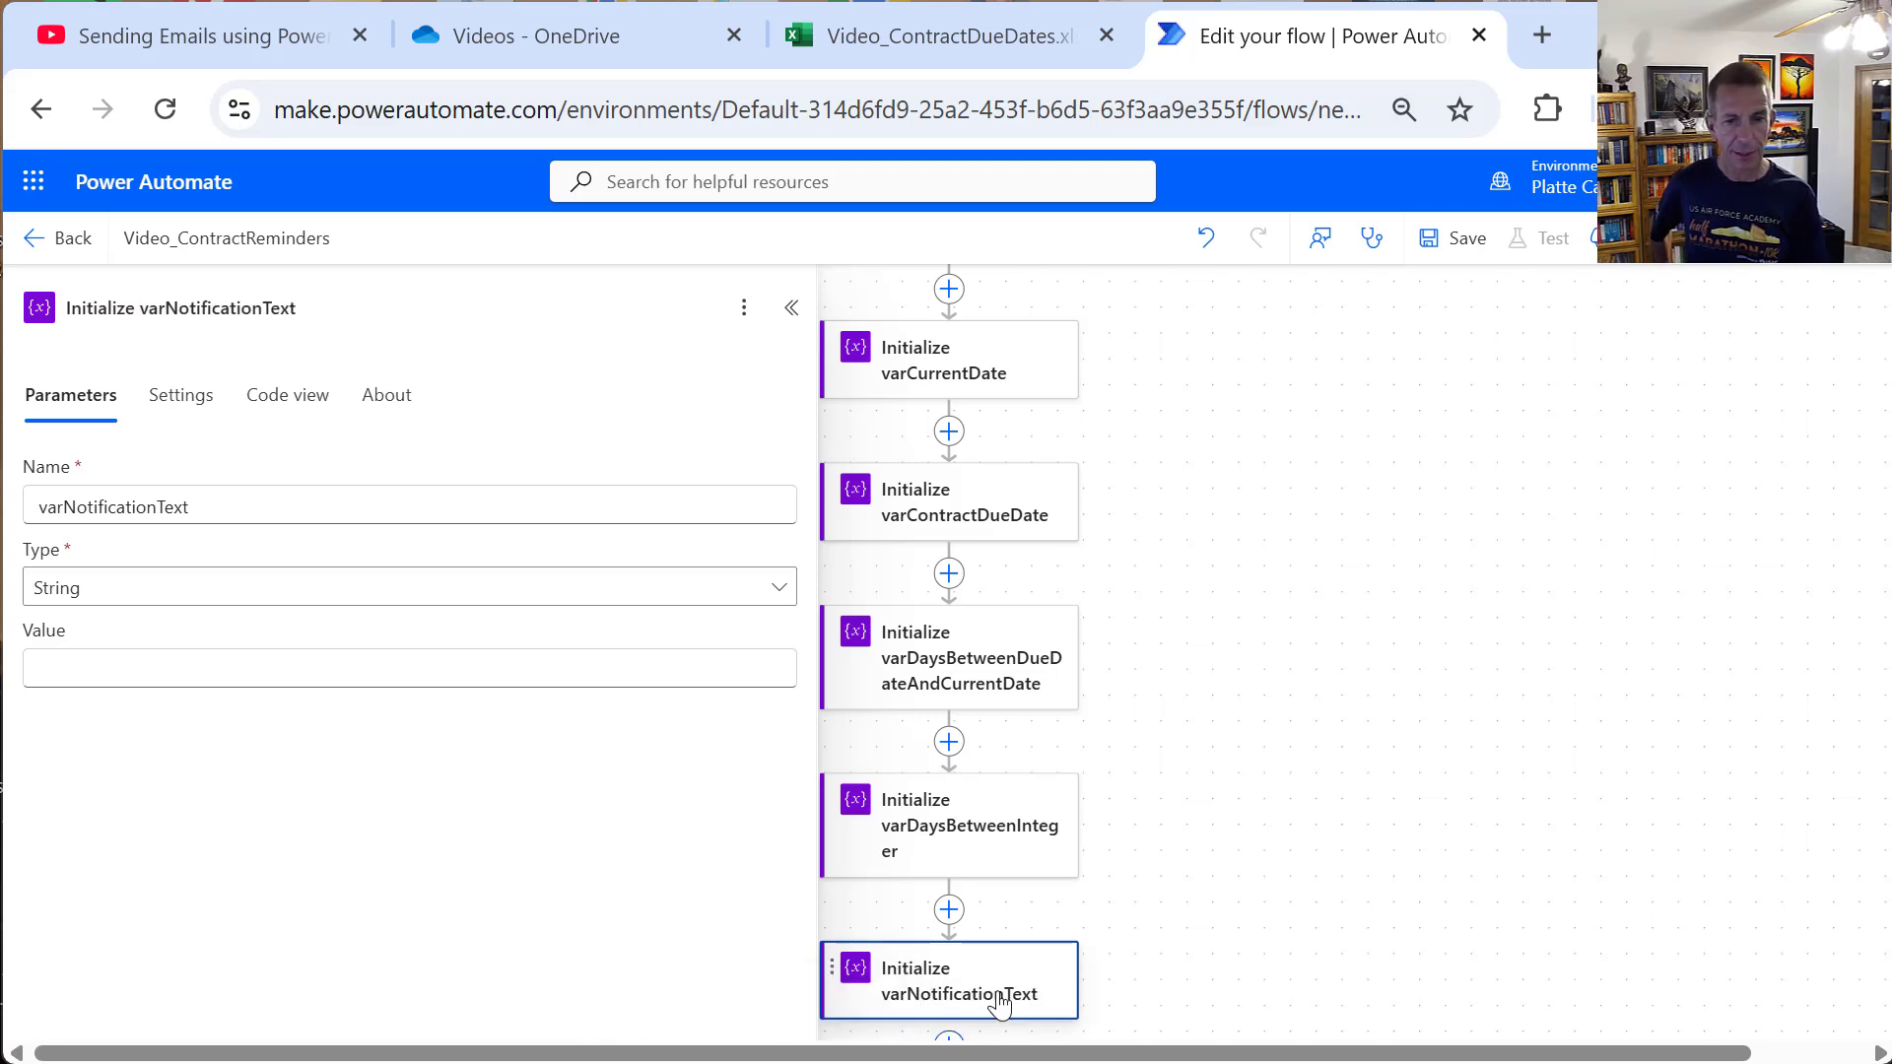
Step: Add the Excel Online (Business) action List rows present in a table below Initialize varNotificationText
scroll(956, 985, "down", 5)
left_click(941, 461)
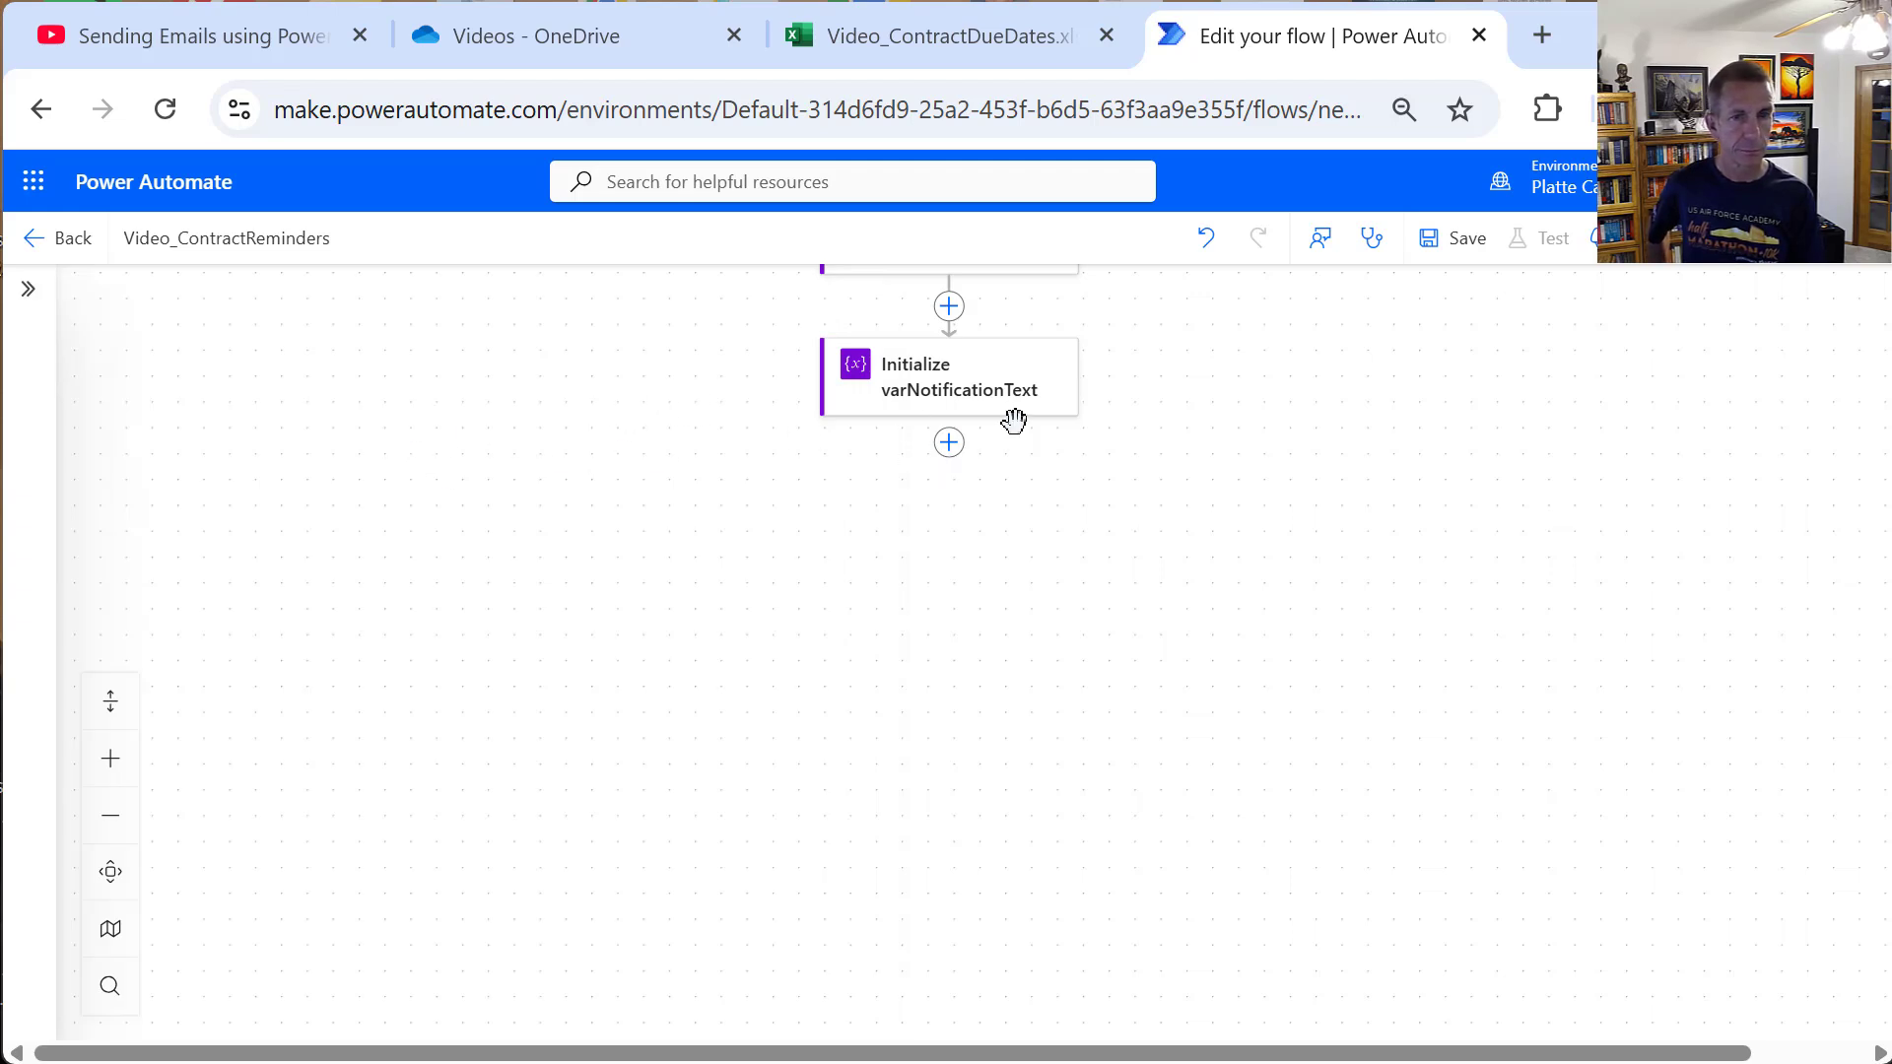
left_click(949, 445)
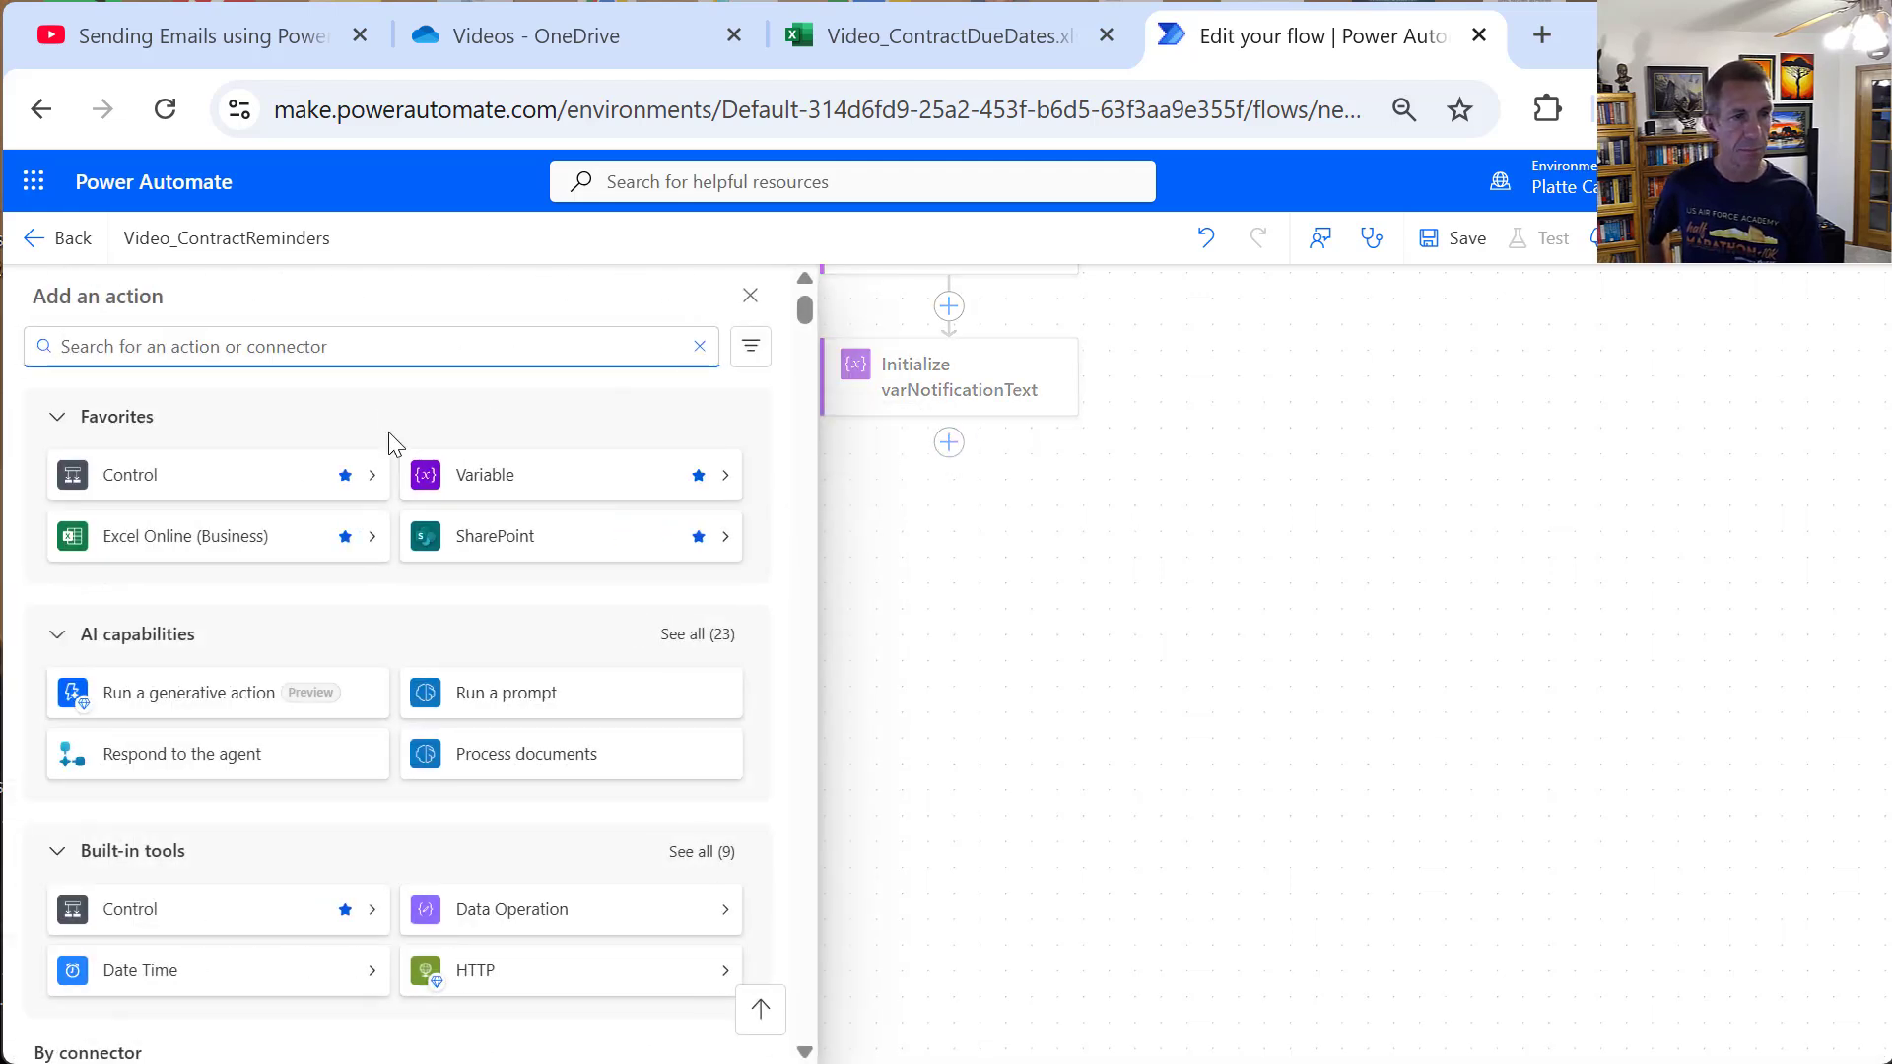
left_click(190, 549)
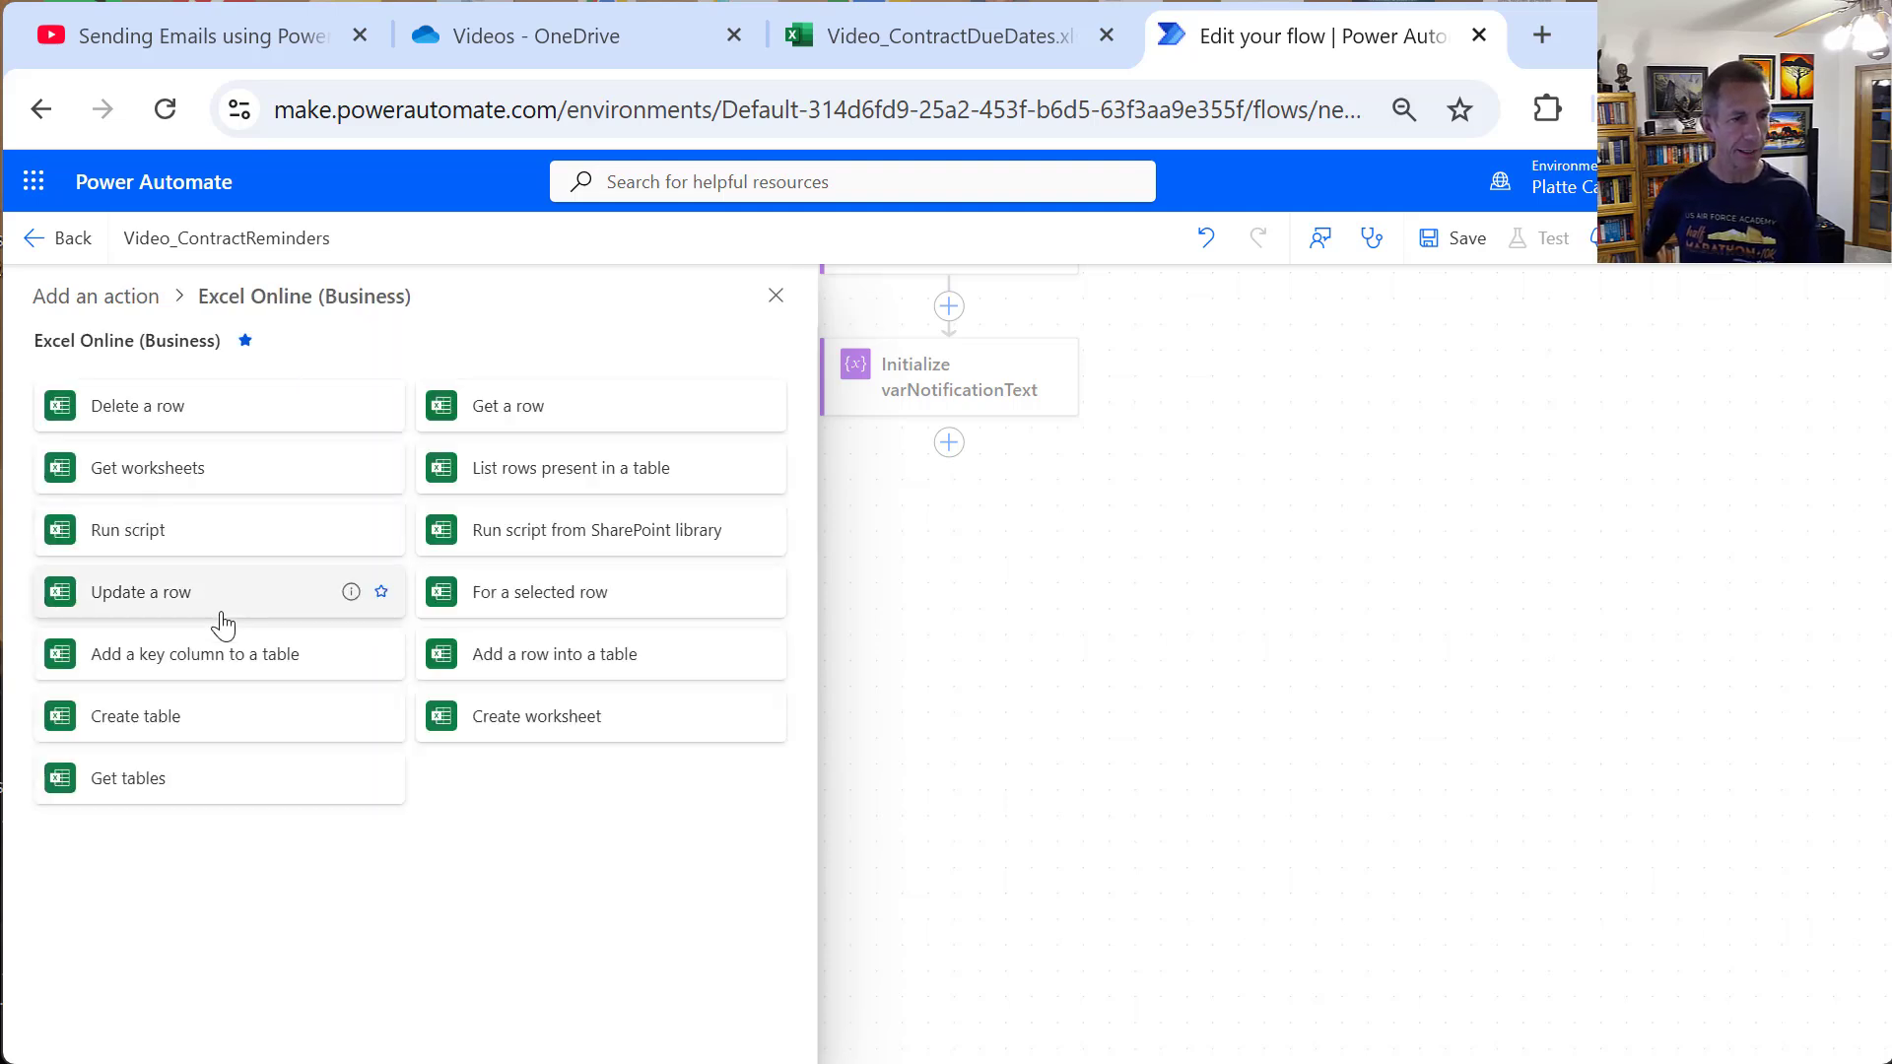
left_click(529, 481)
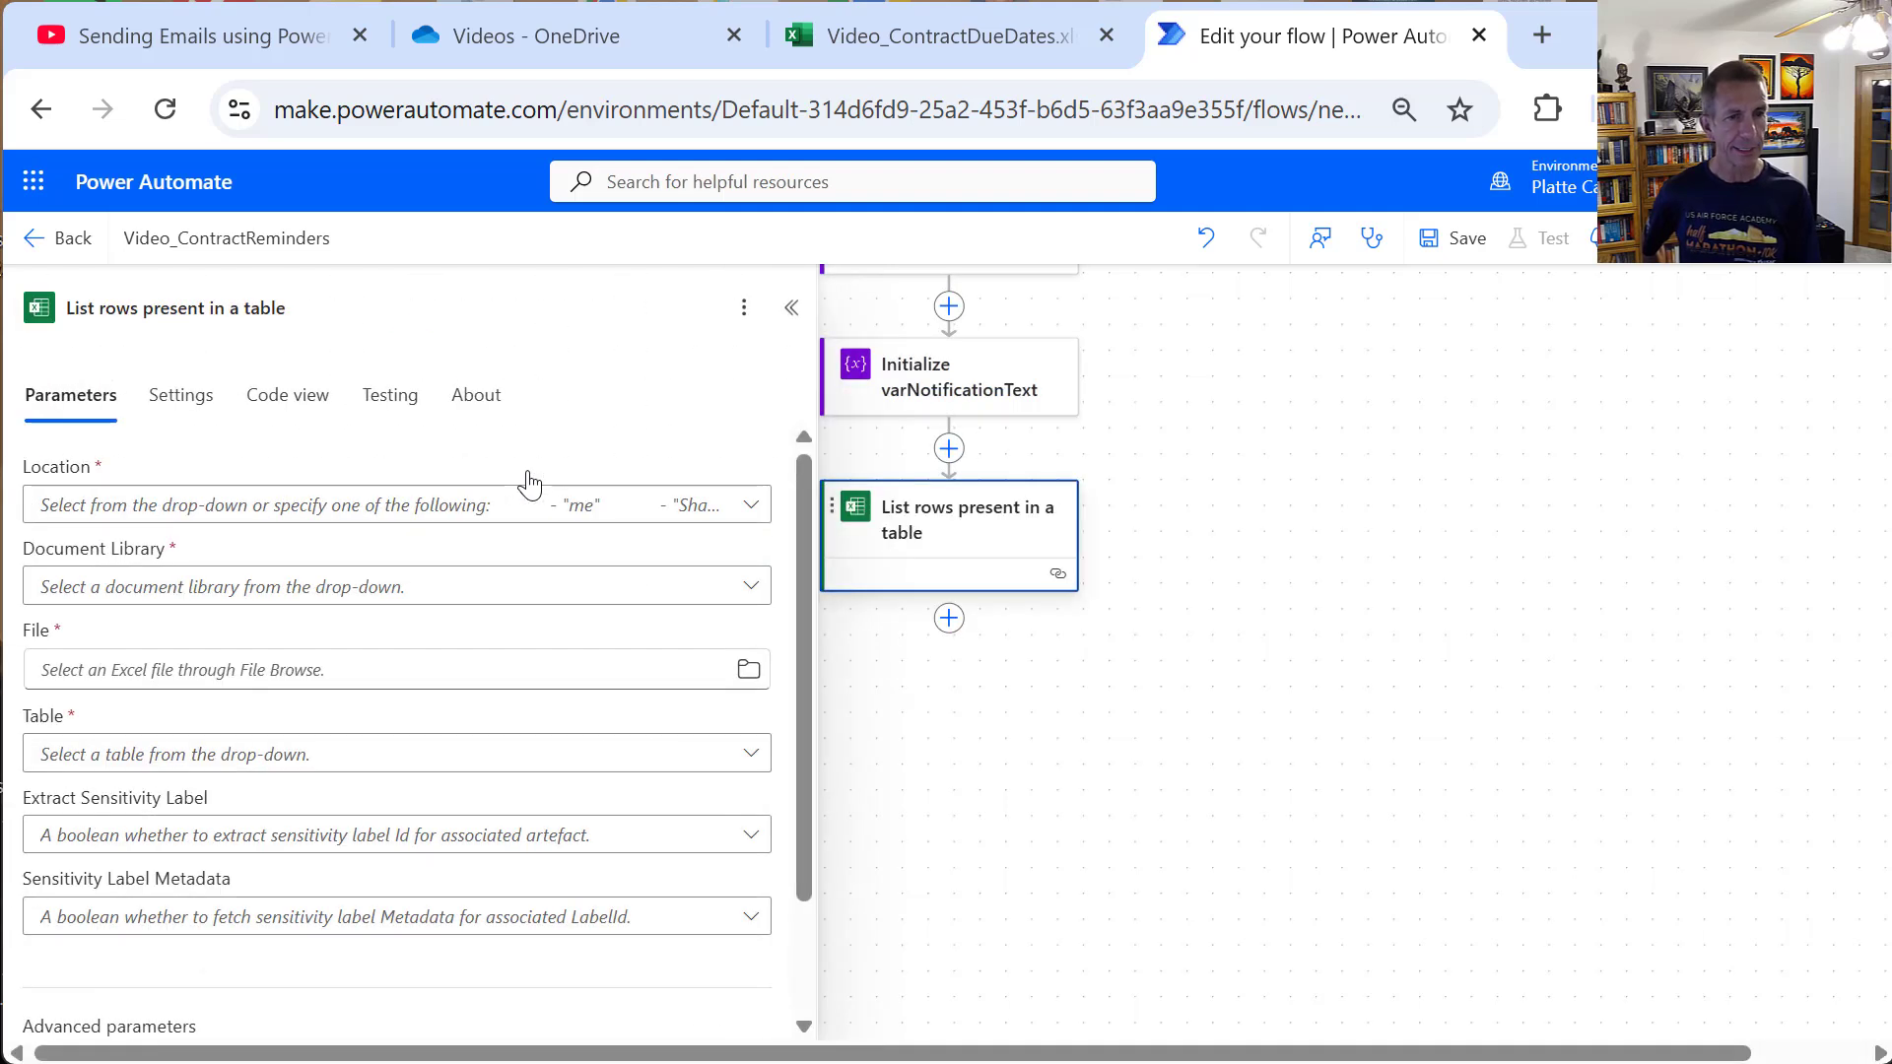
Step: Set the List rows action's location to OneDrive for Business and its document library to OneDrive
left_click(751, 504)
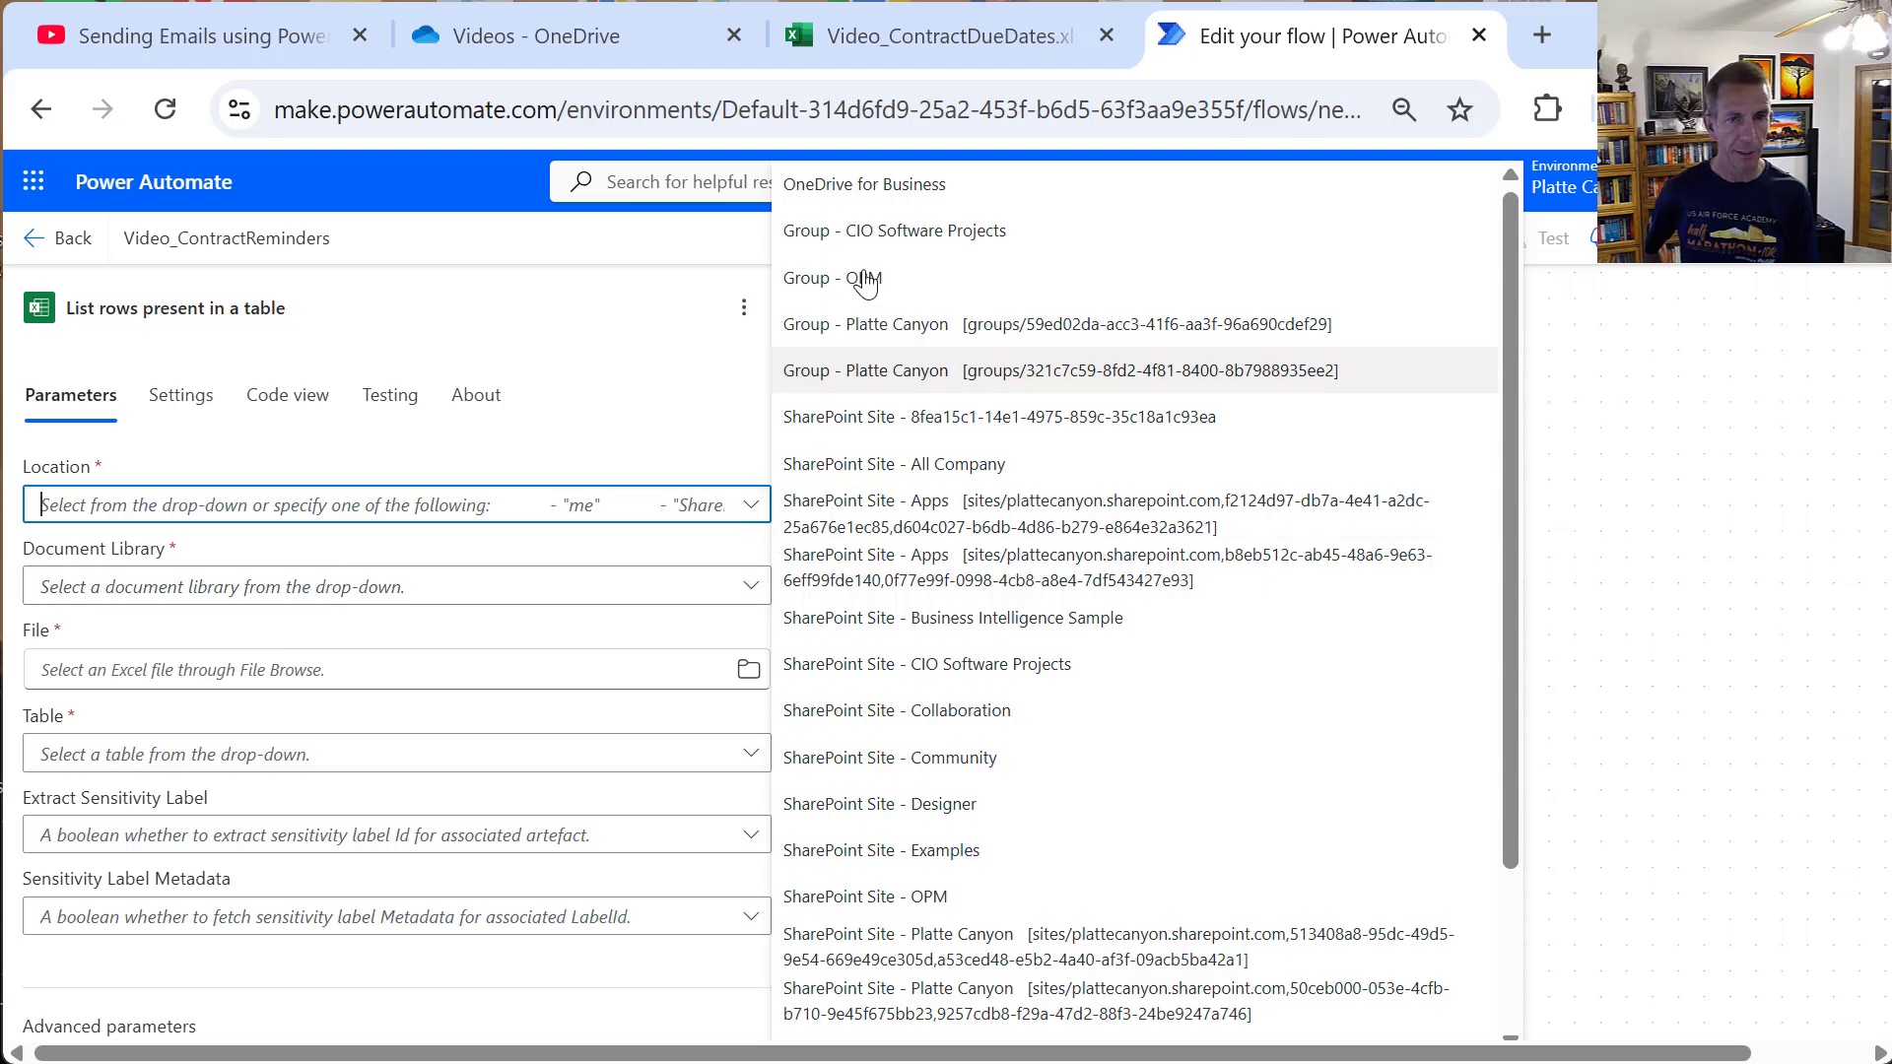
left_click(871, 185)
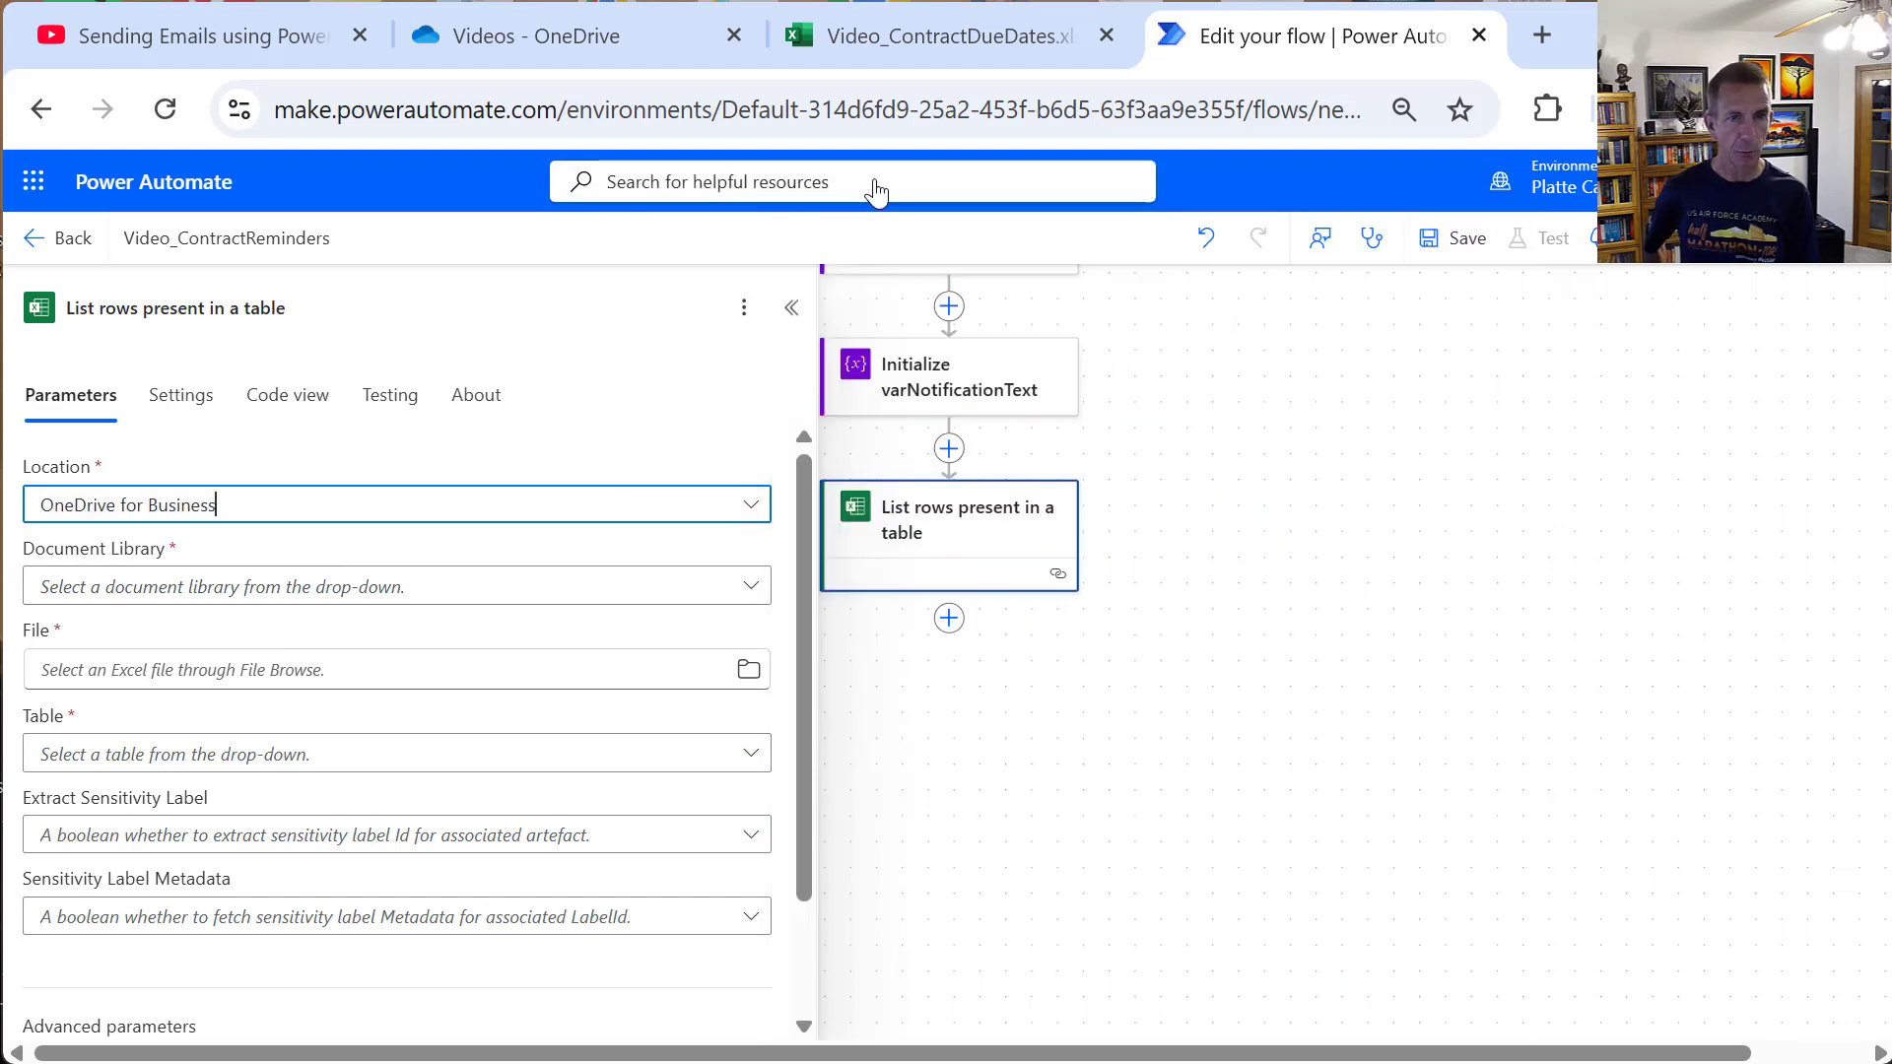
left_click(746, 588)
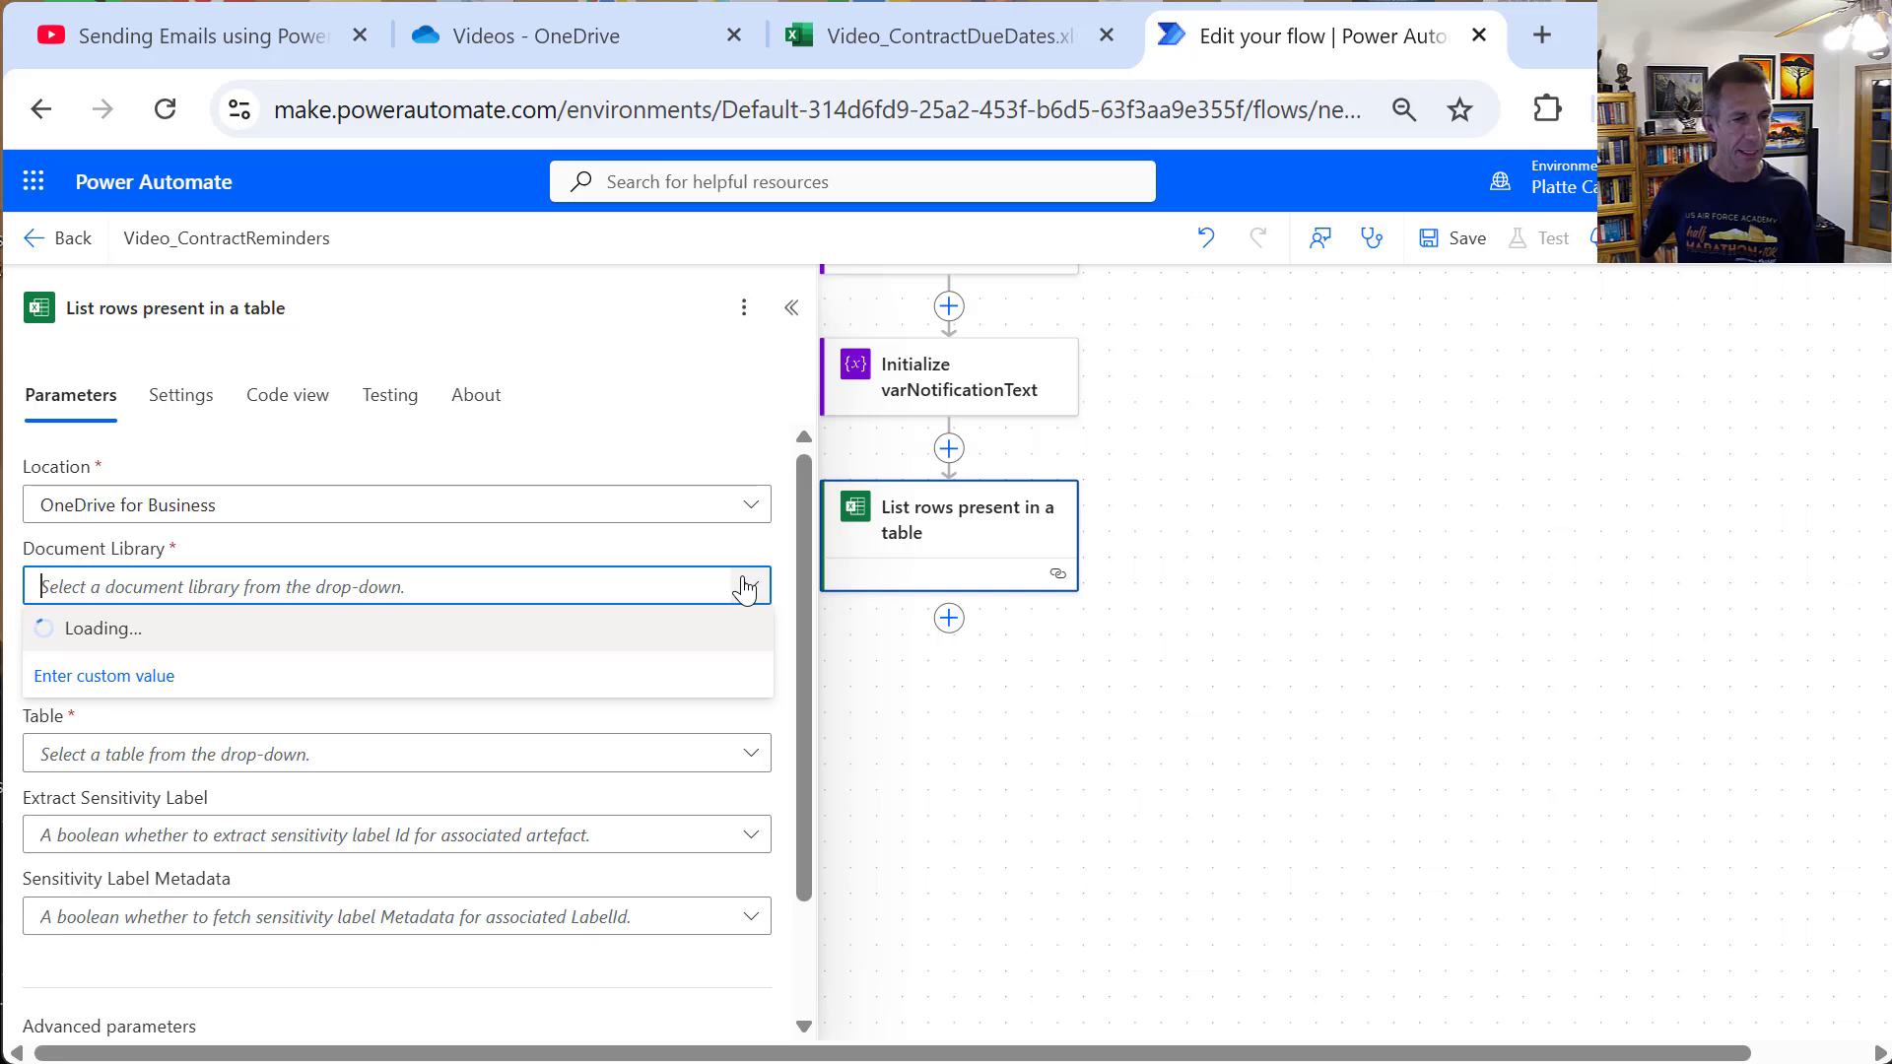
left_click(538, 640)
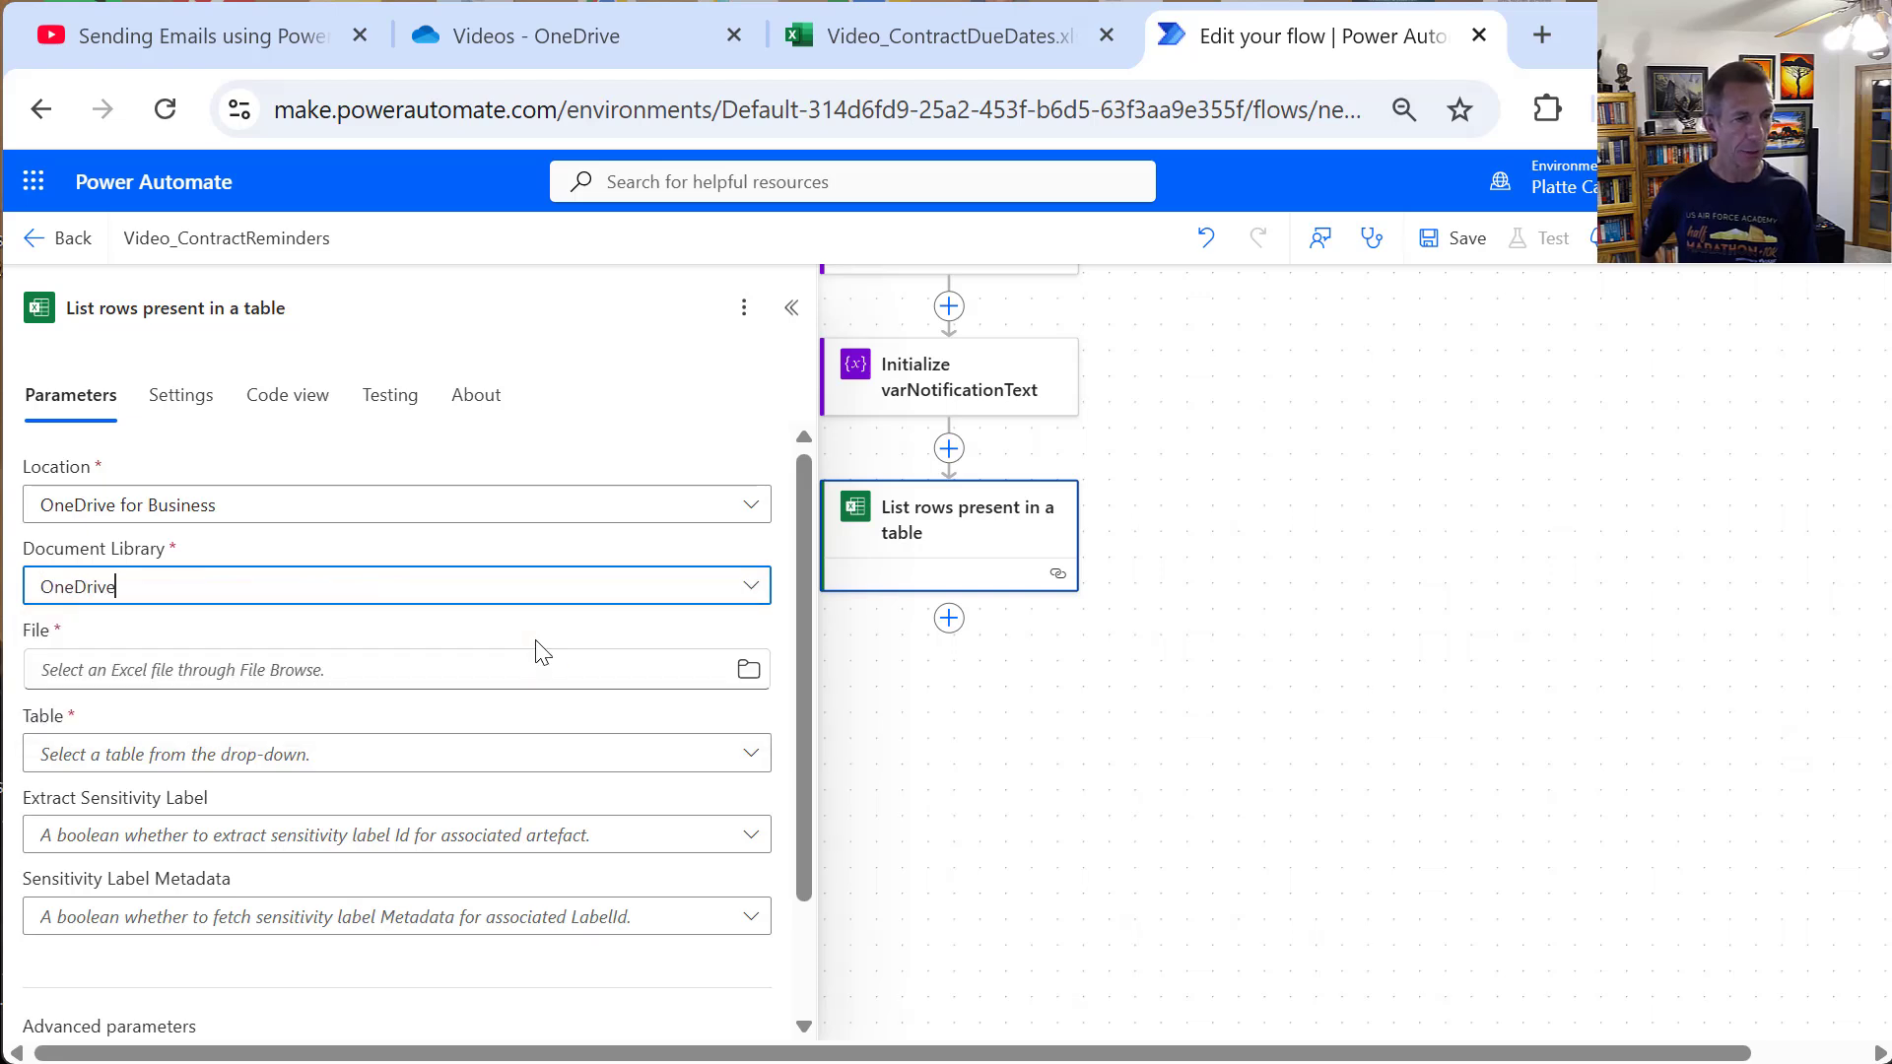
Step: Choose Video_ContractDueDates.xlsx from the Videos folder as the List rows action's file and ContractTable as its table
left_click(749, 670)
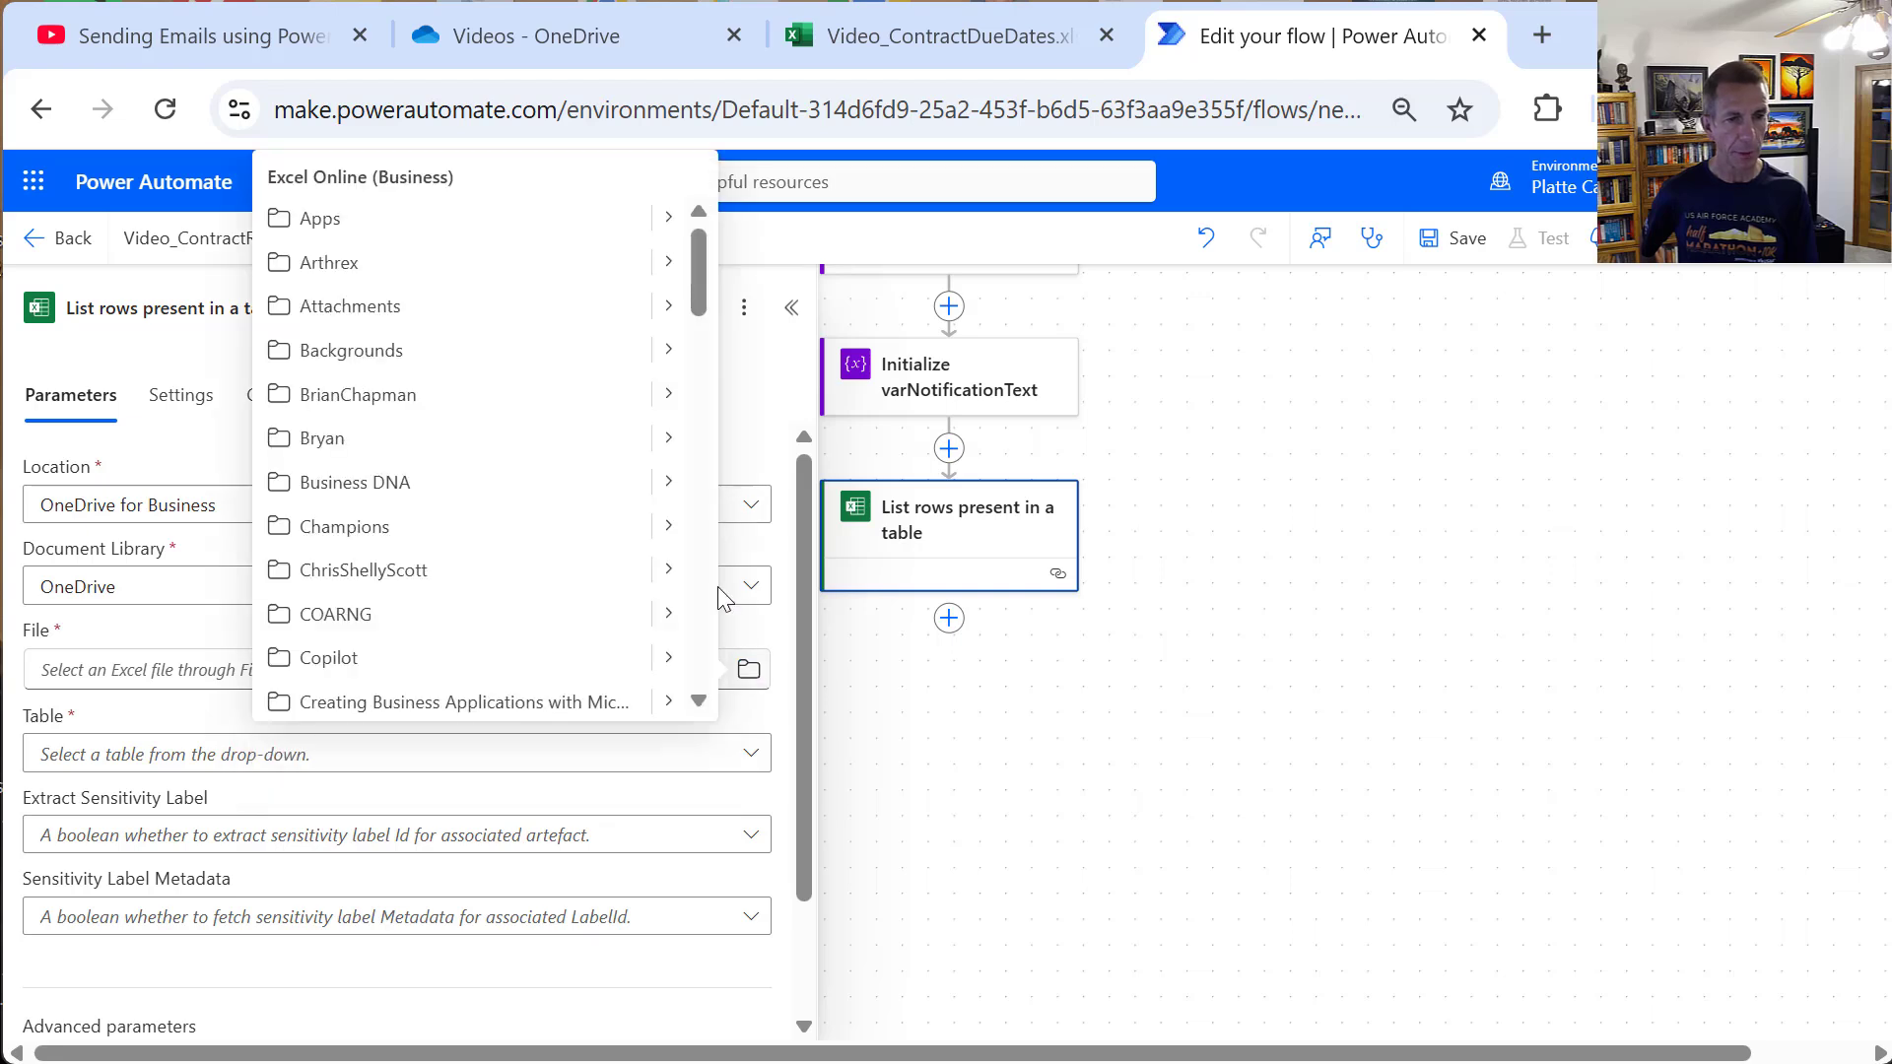
left_click_drag(702, 301, 745, 627)
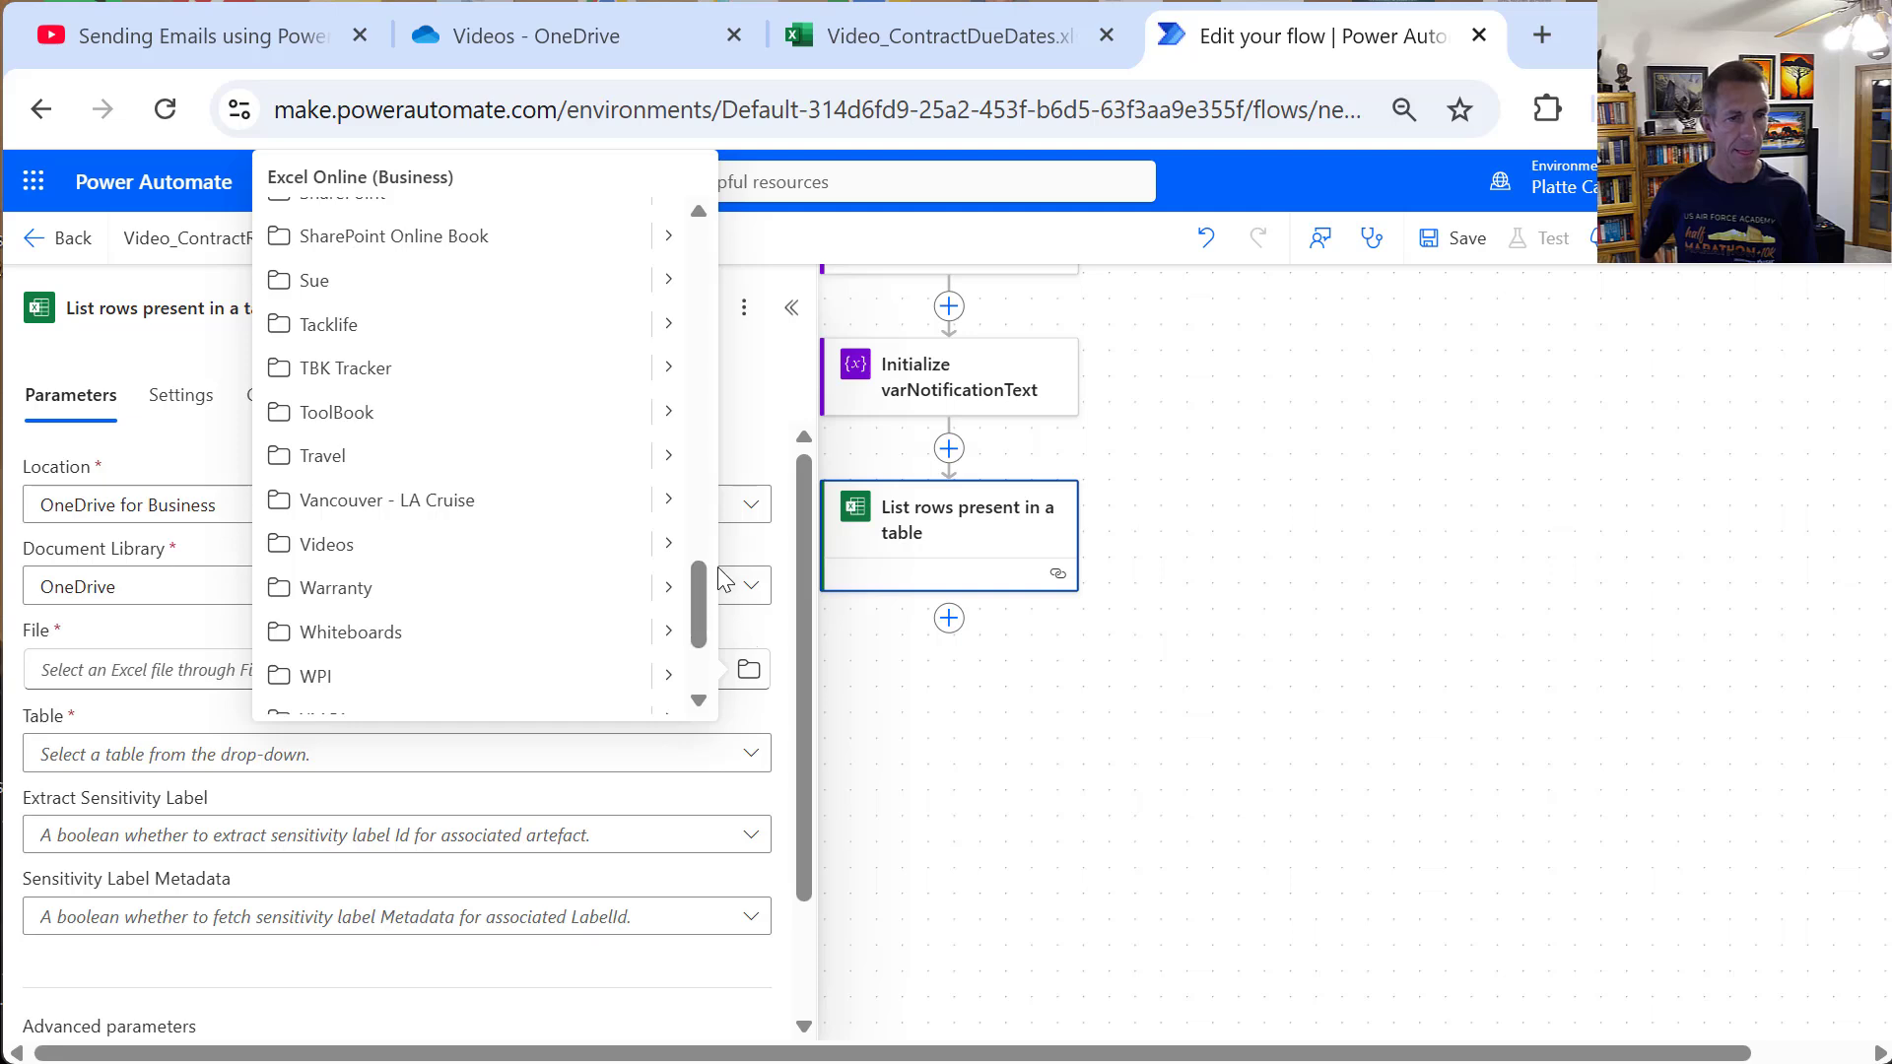
left_click(681, 550)
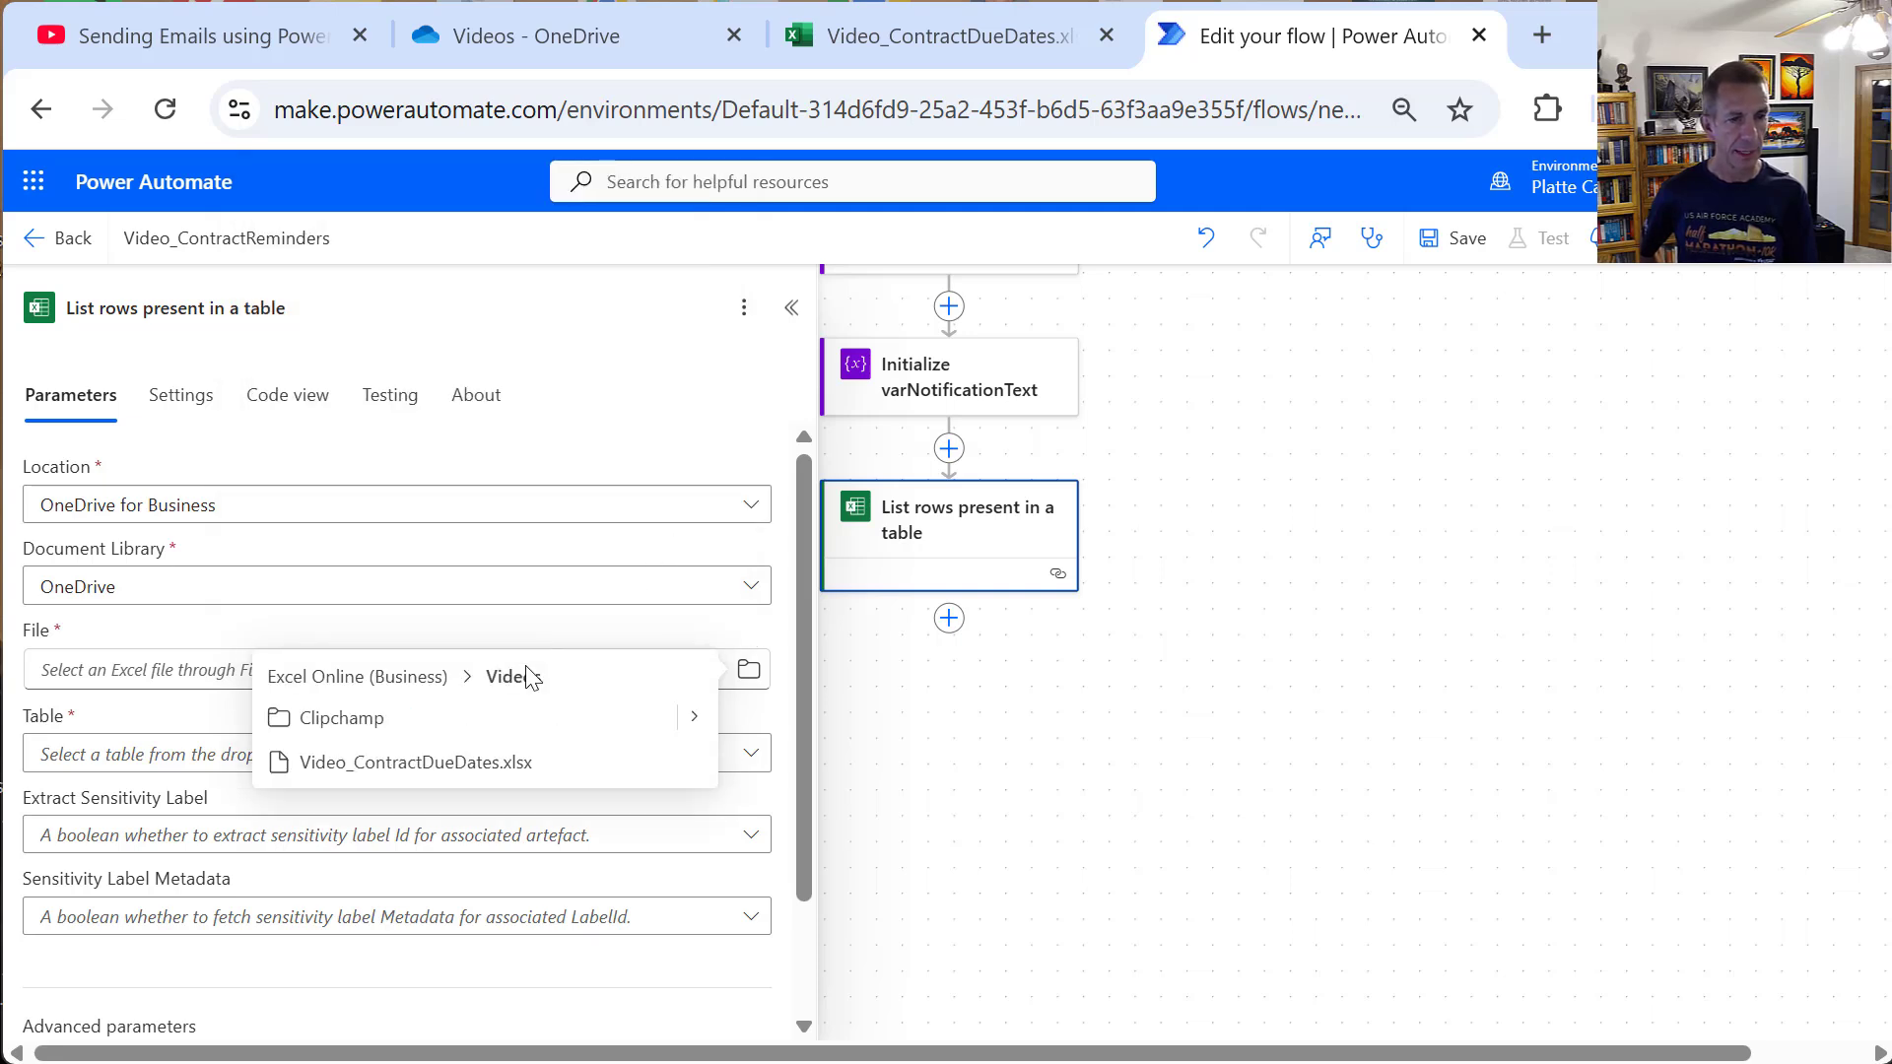
left_click(461, 762)
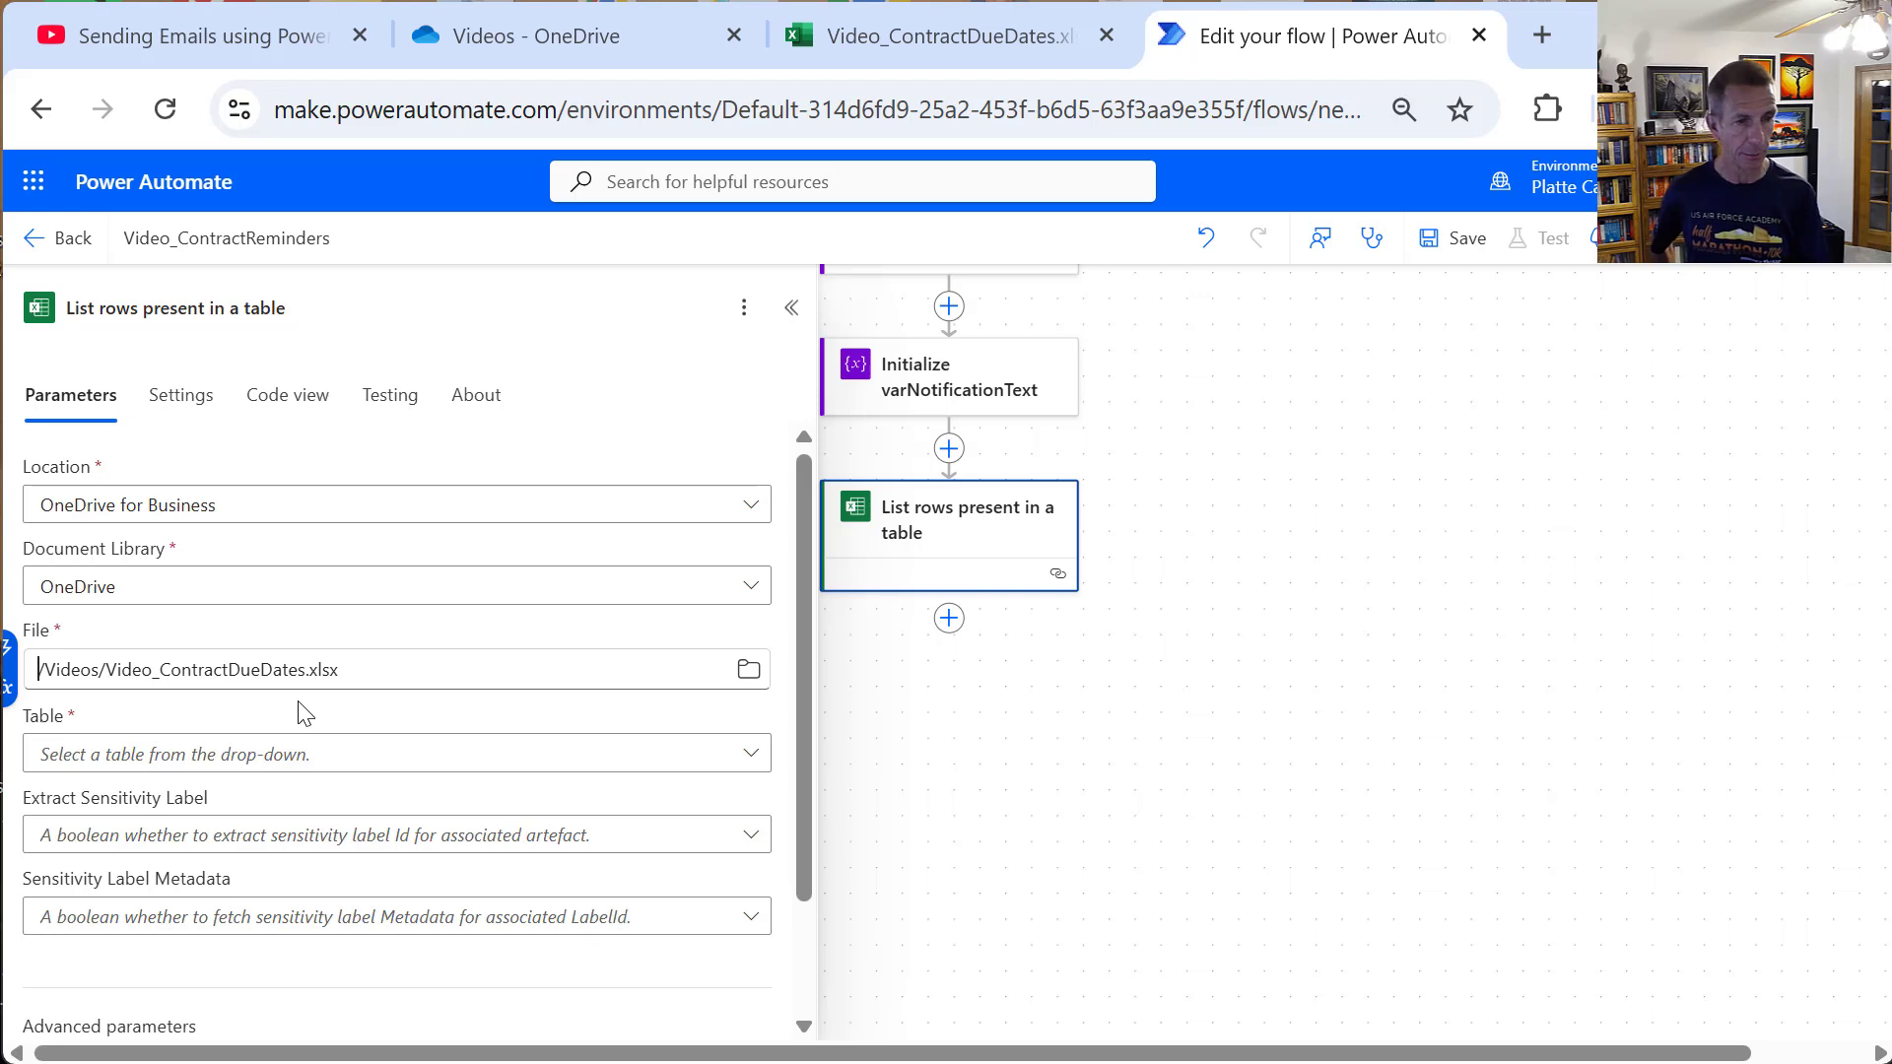
left_click(750, 758)
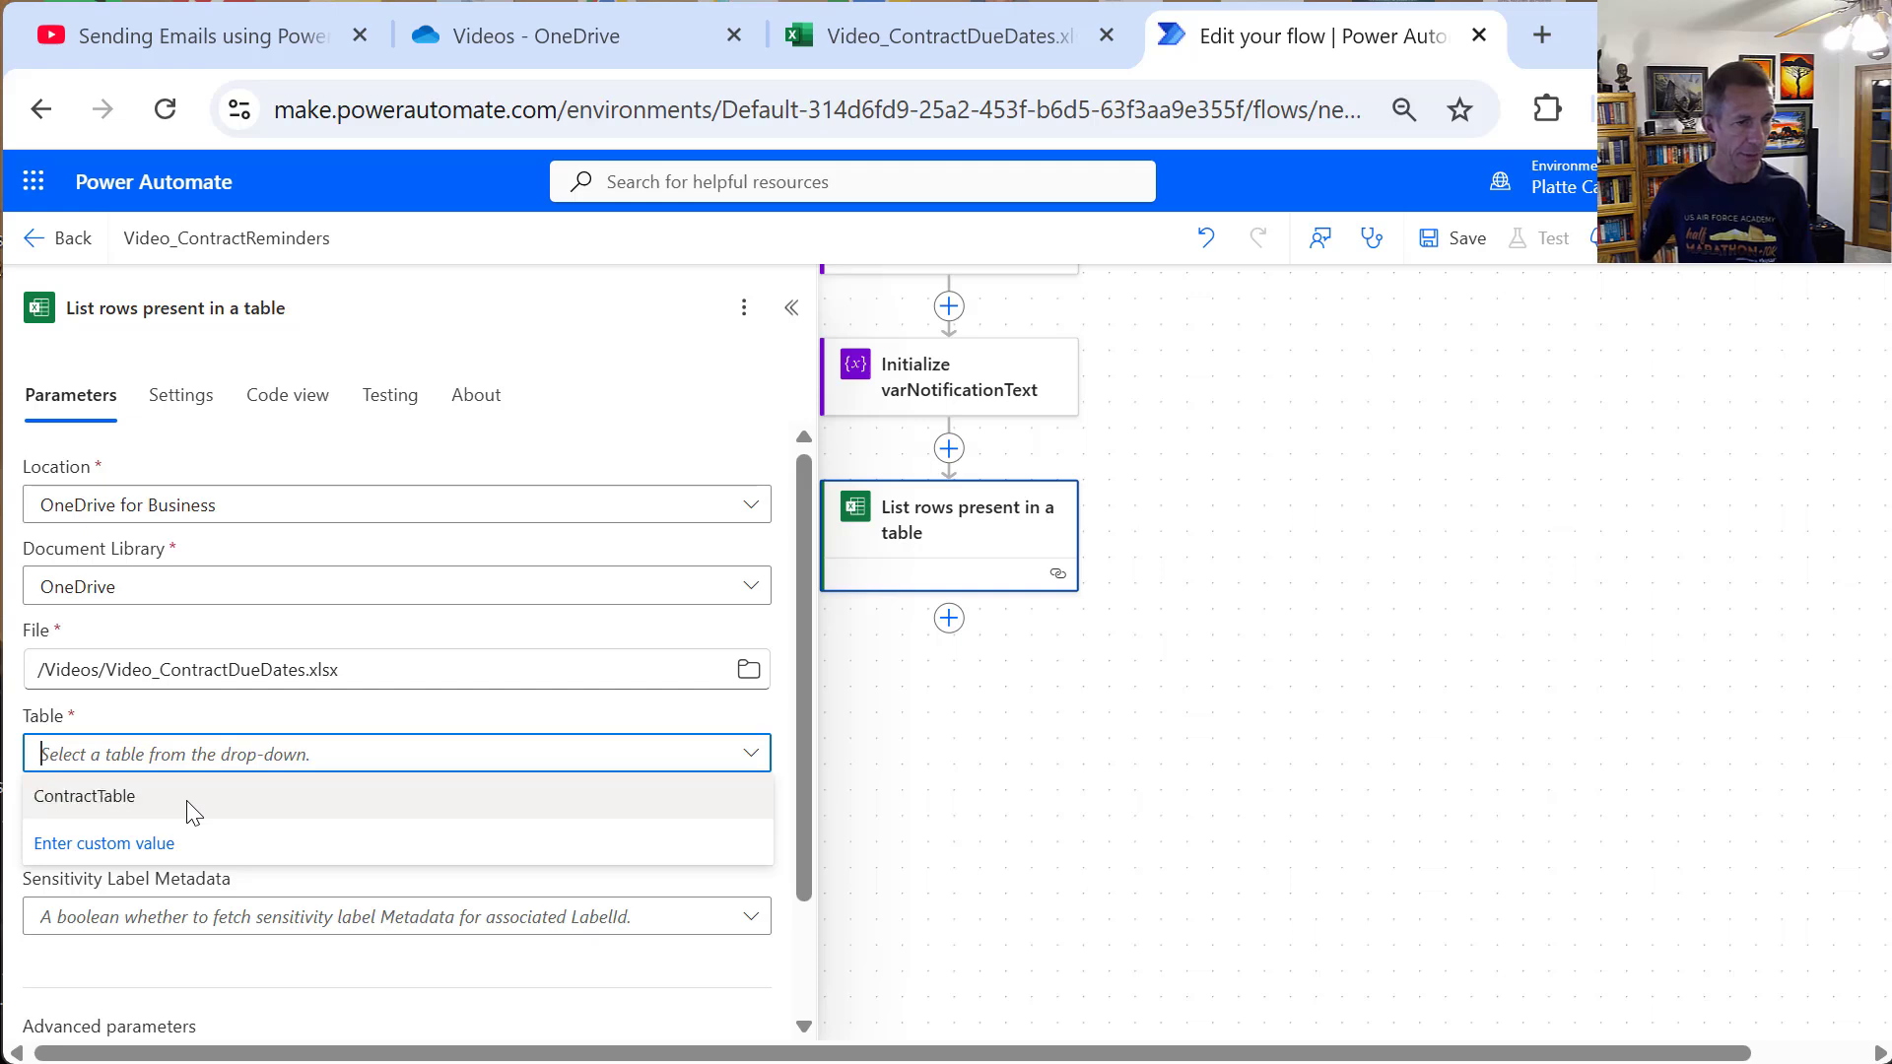
left_click(182, 800)
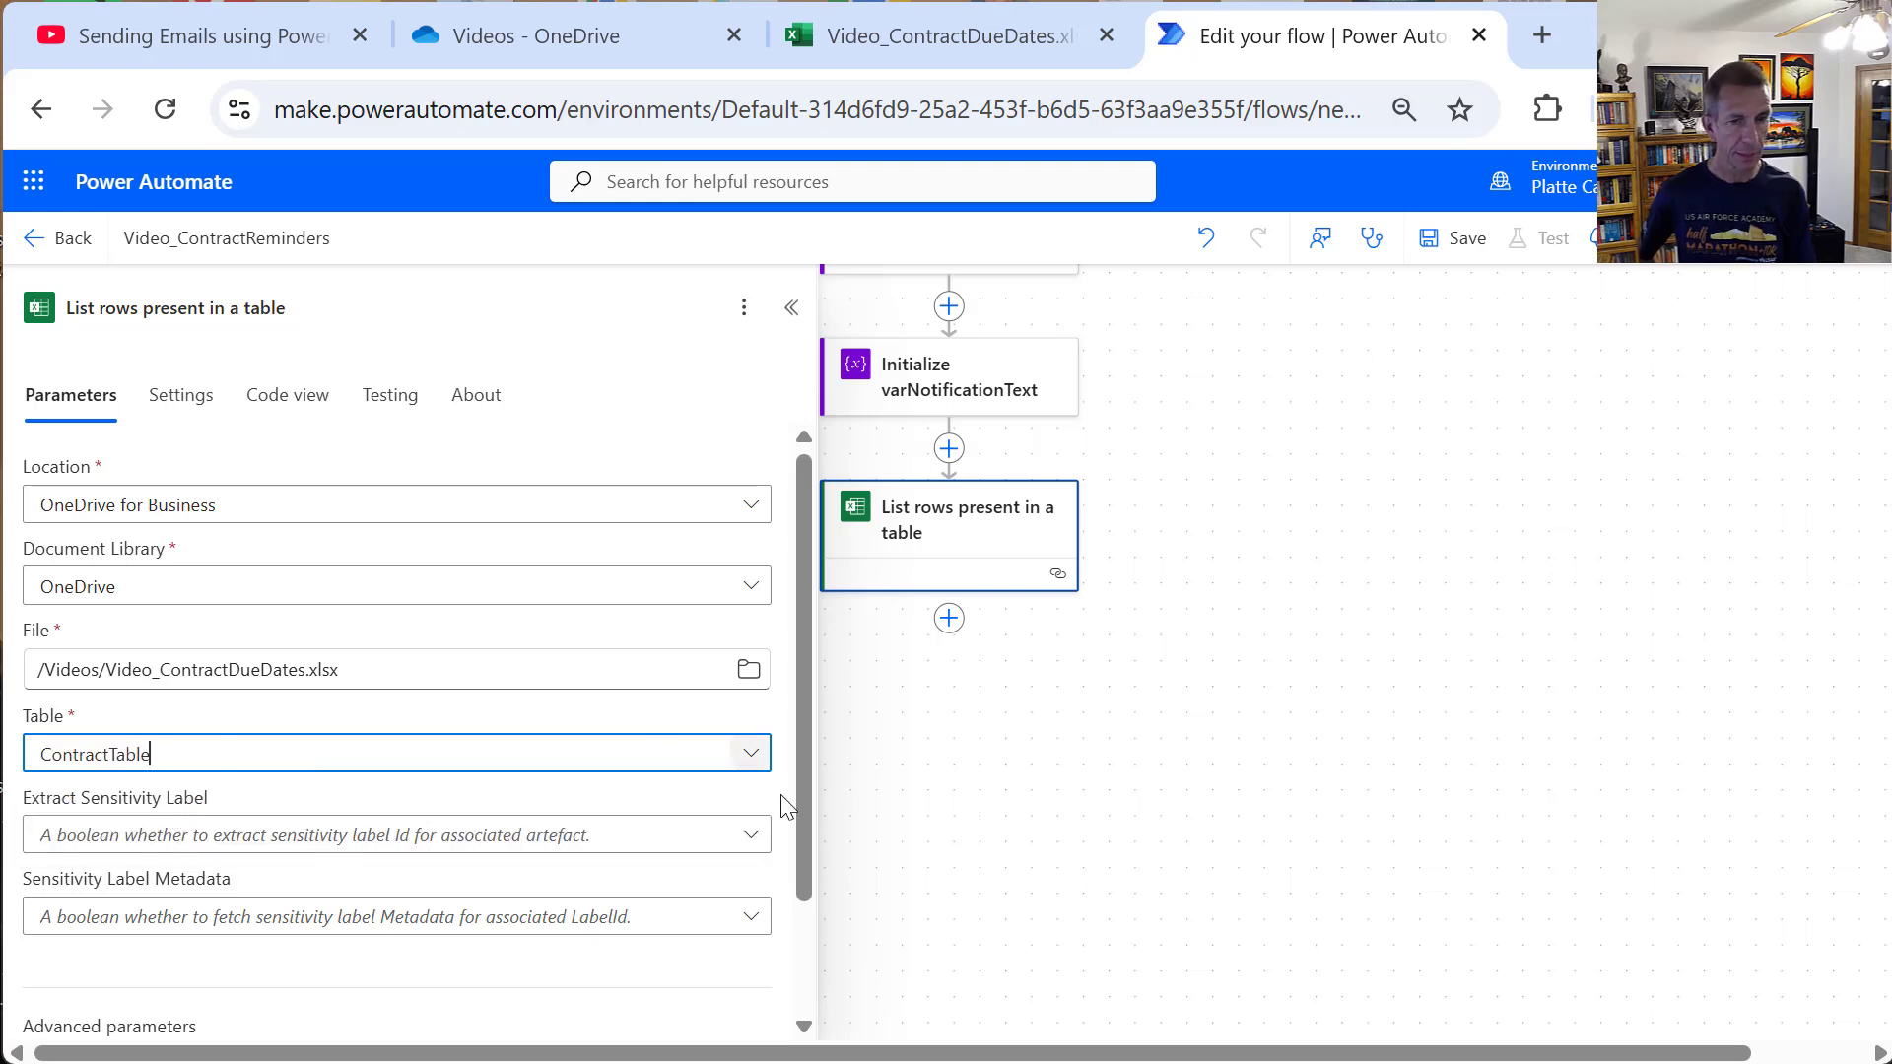
Step: Show all advanced parameters of the List rows action and set its DateTime Format to ISO 8601
left_click_drag(796, 824, 824, 976)
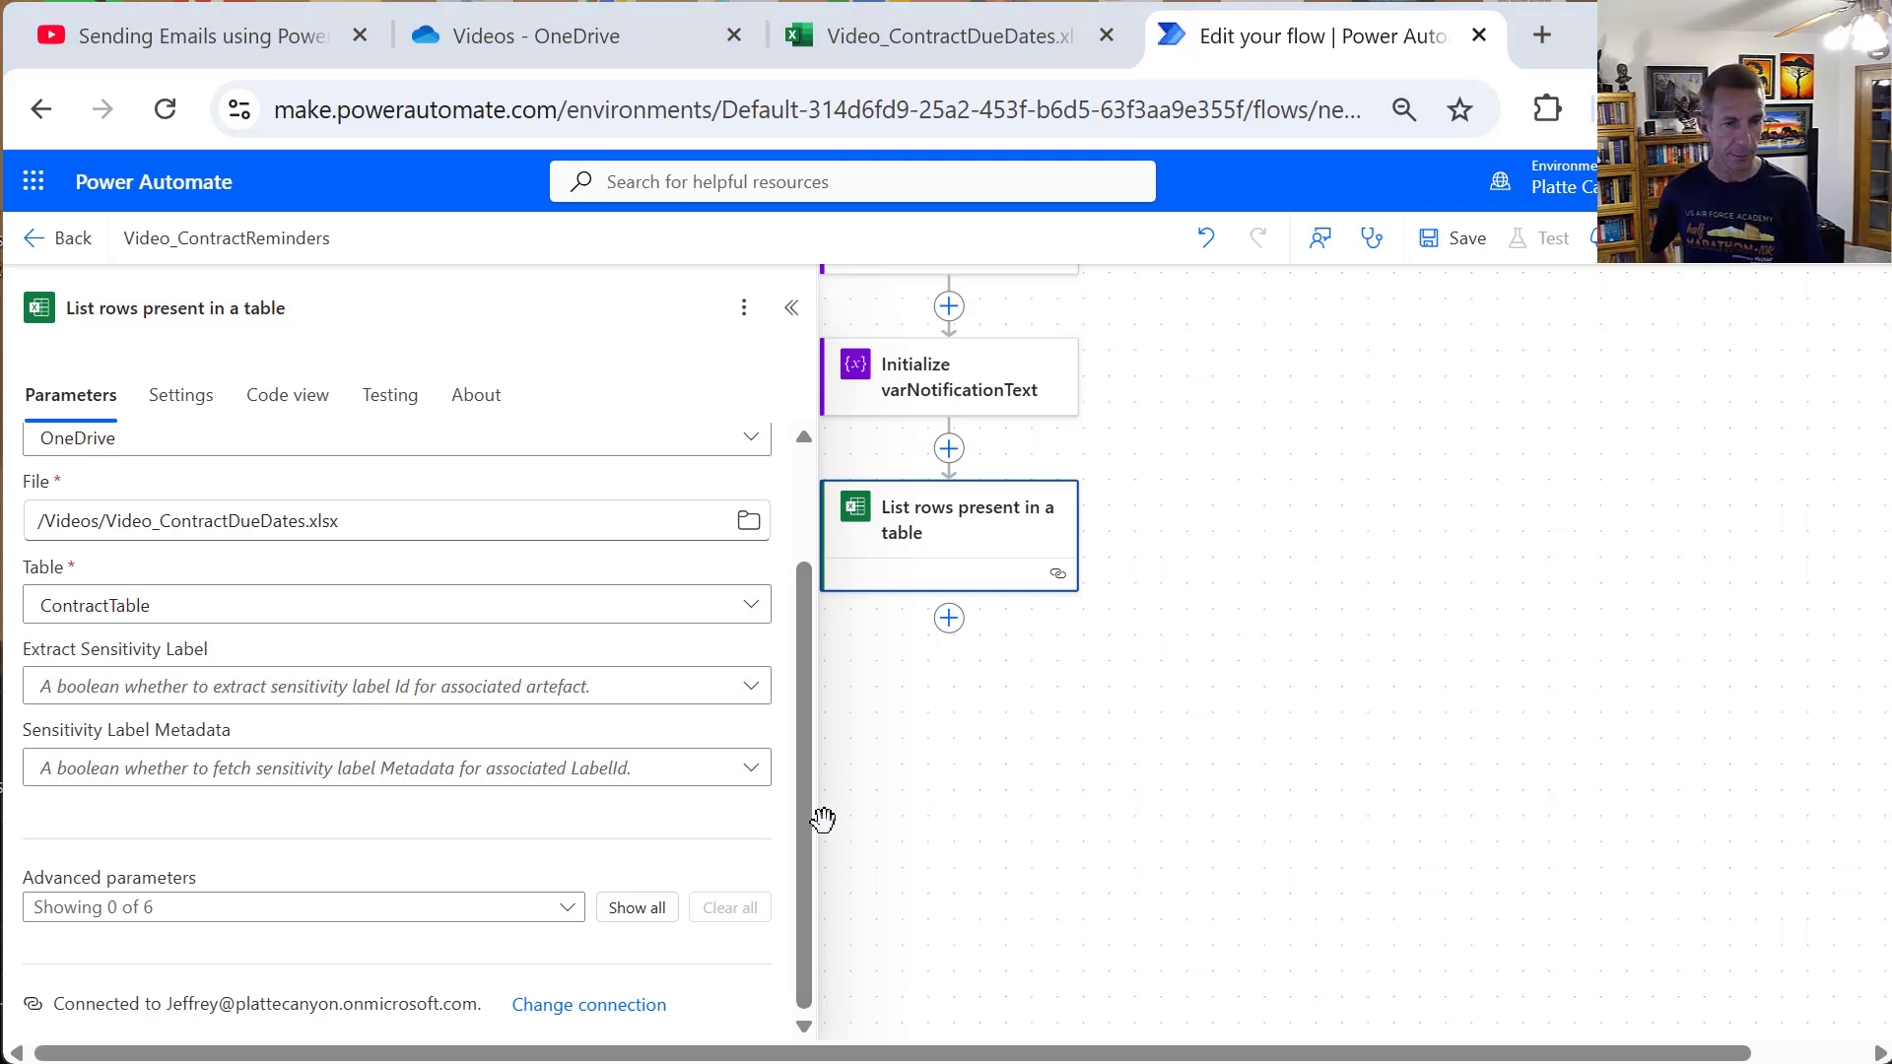
left_click(651, 908)
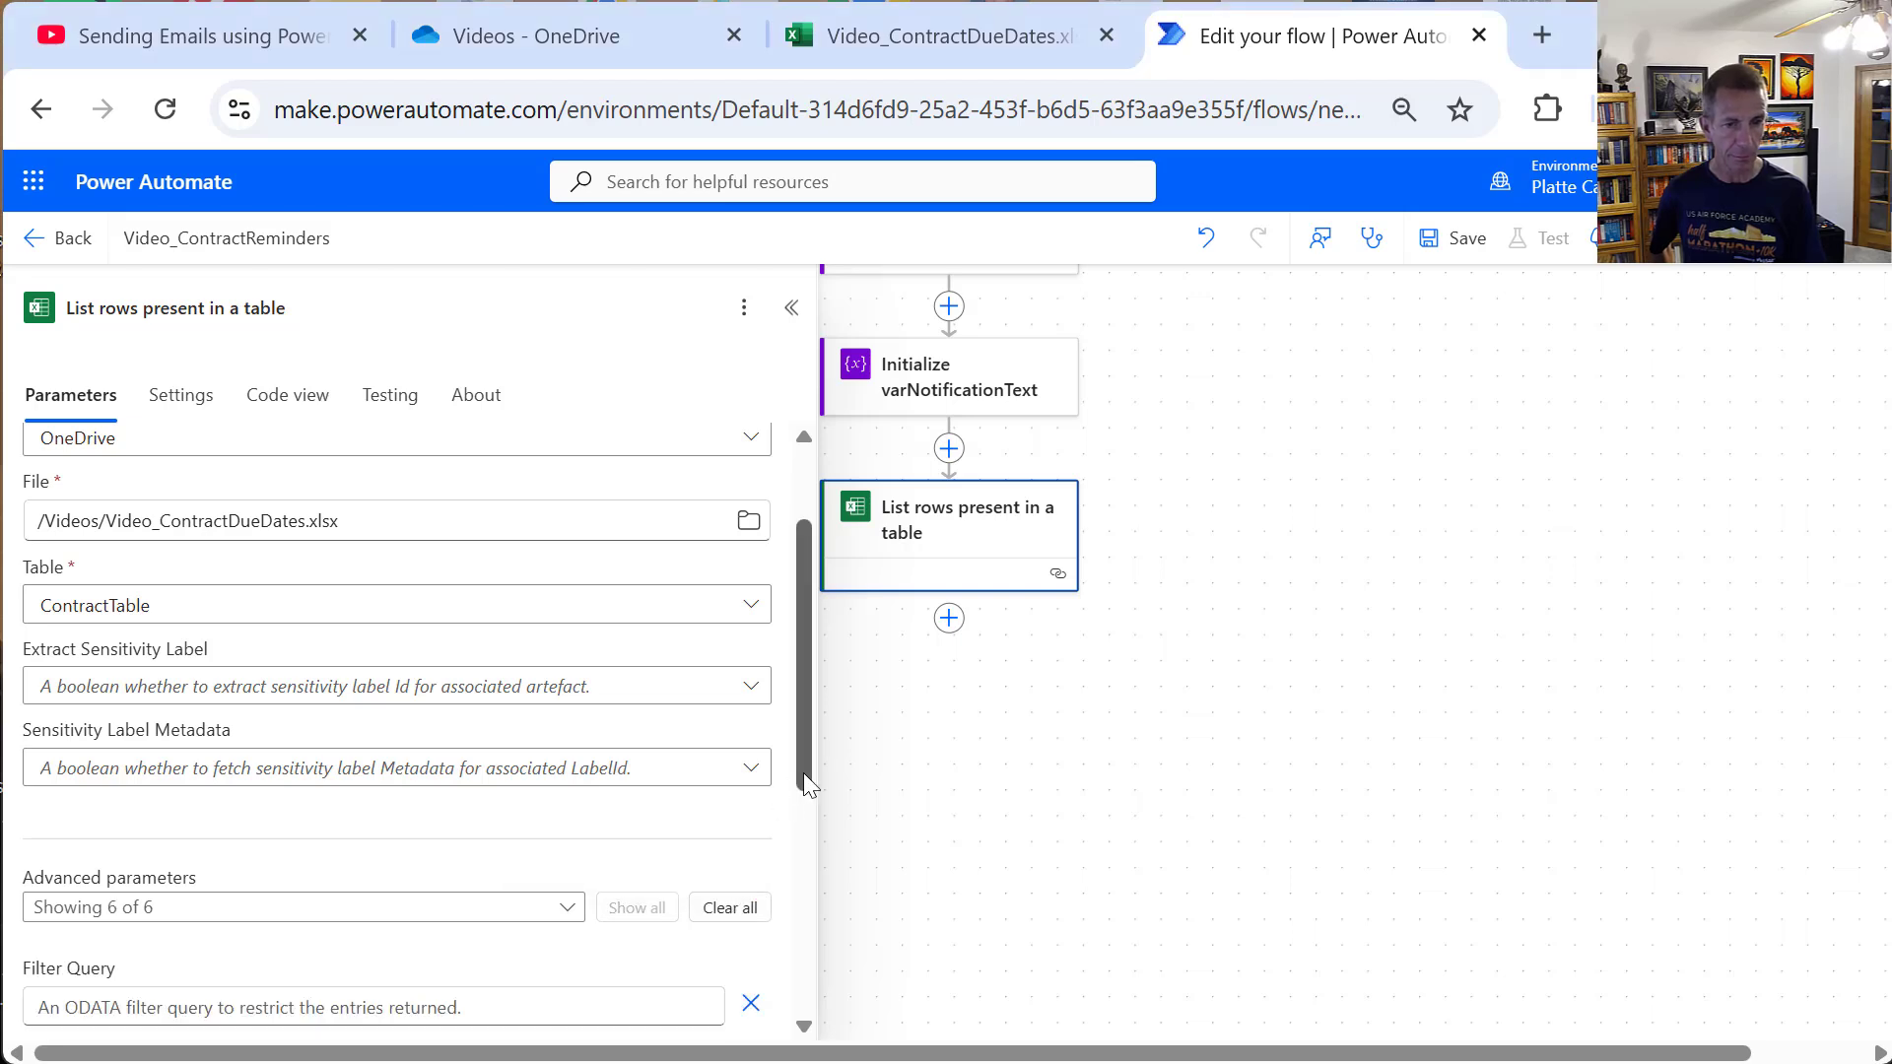
left_click_drag(802, 773, 803, 803)
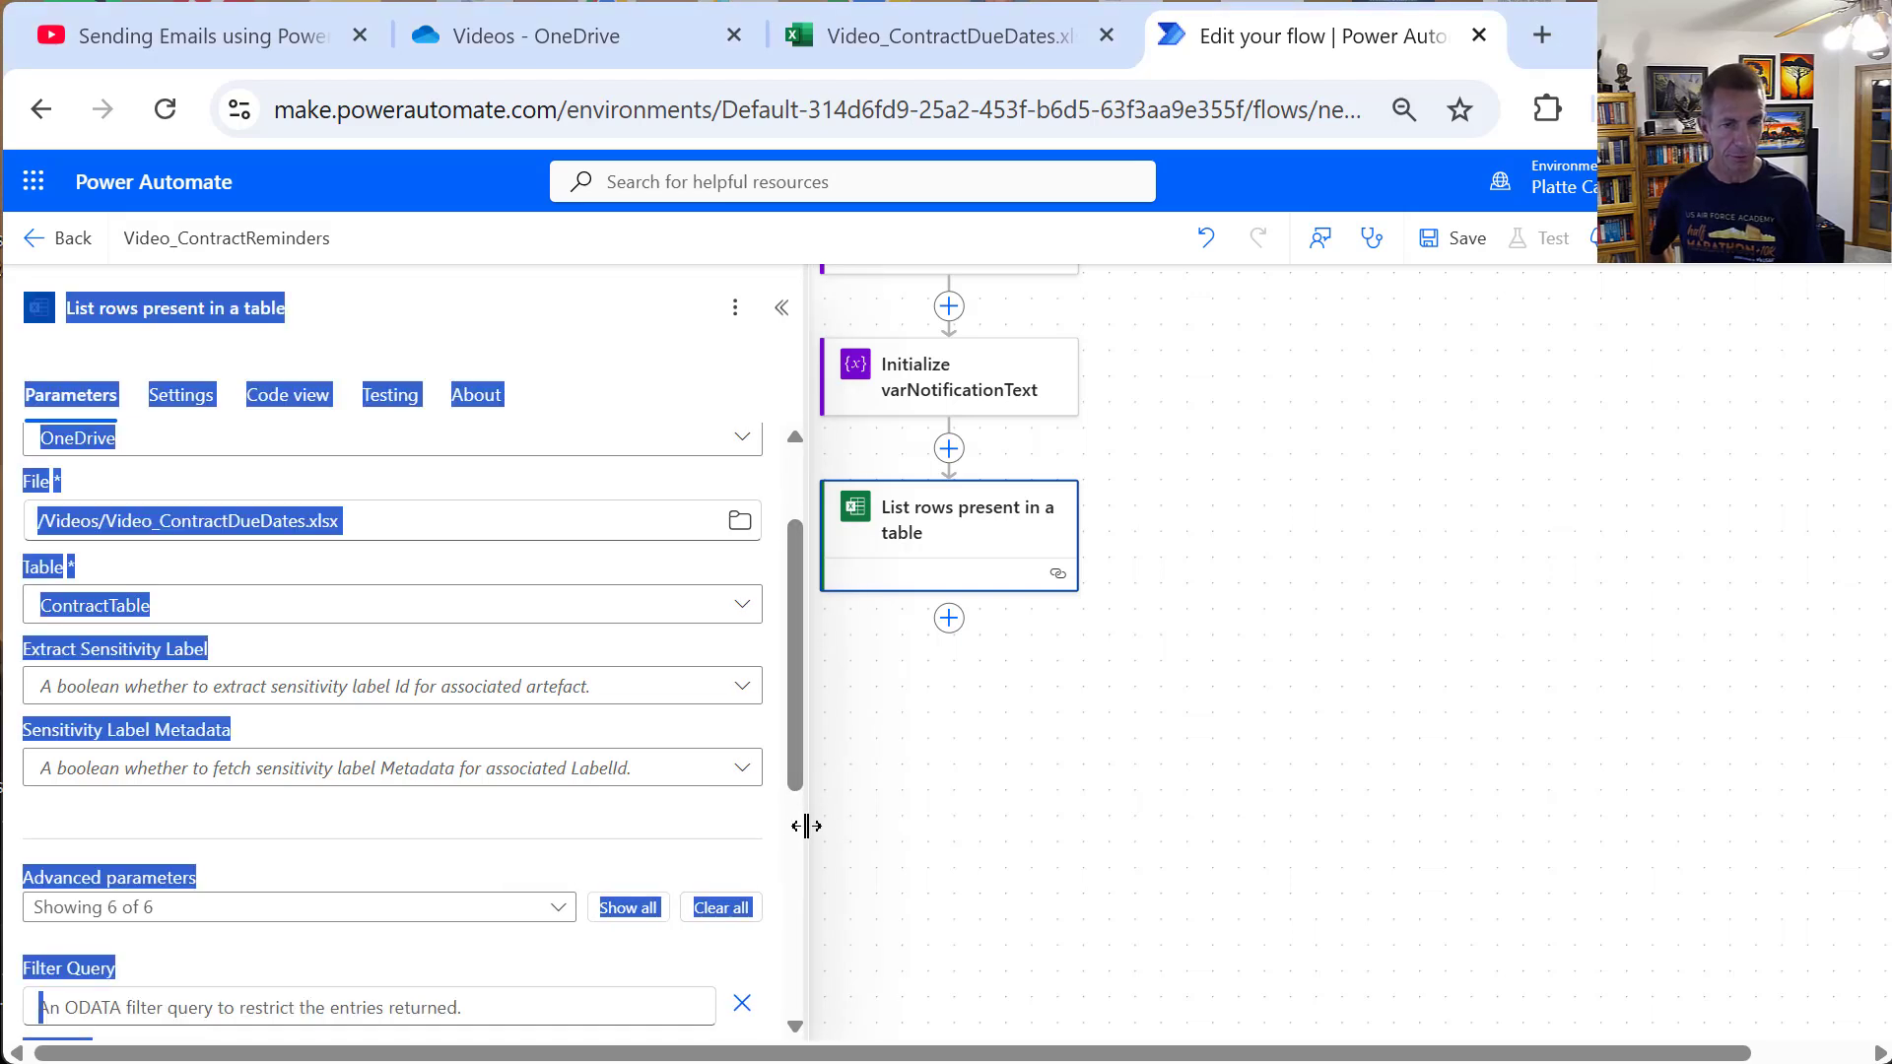
left_click(763, 821)
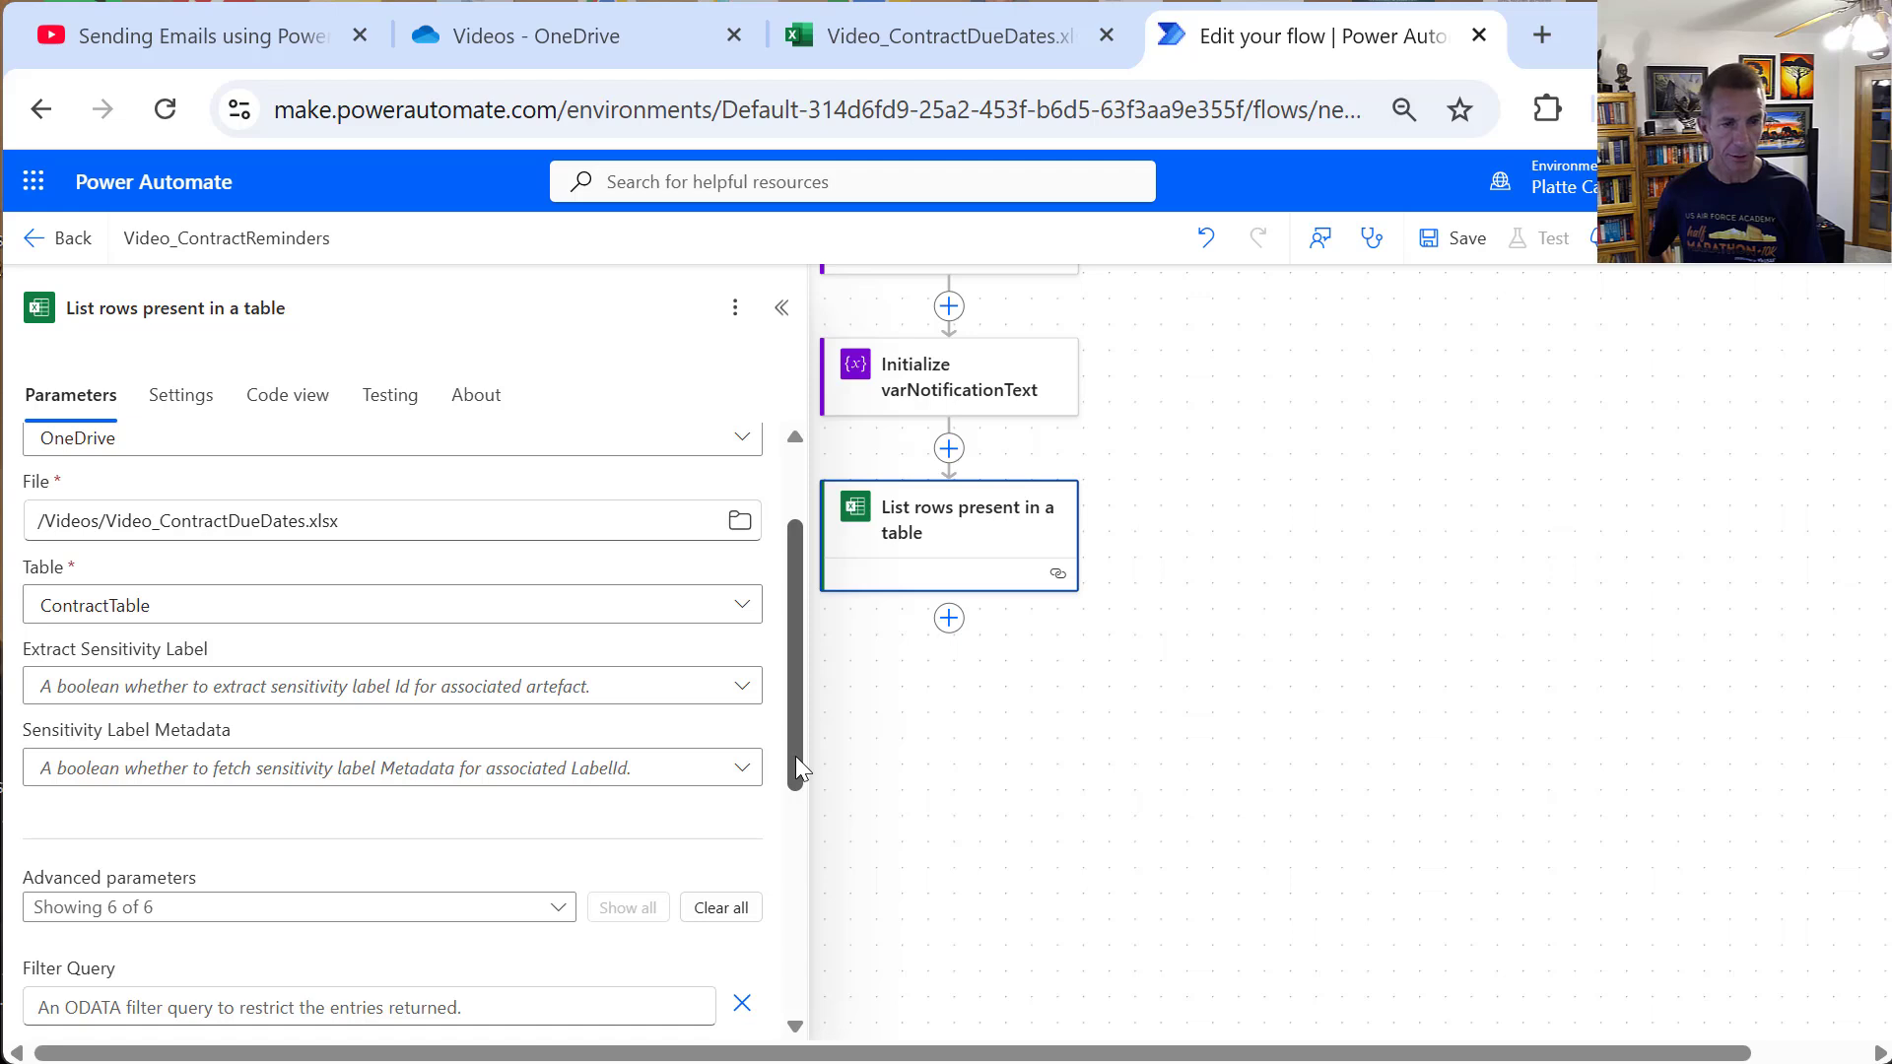
left_click_drag(795, 754, 831, 963)
left_click(698, 959)
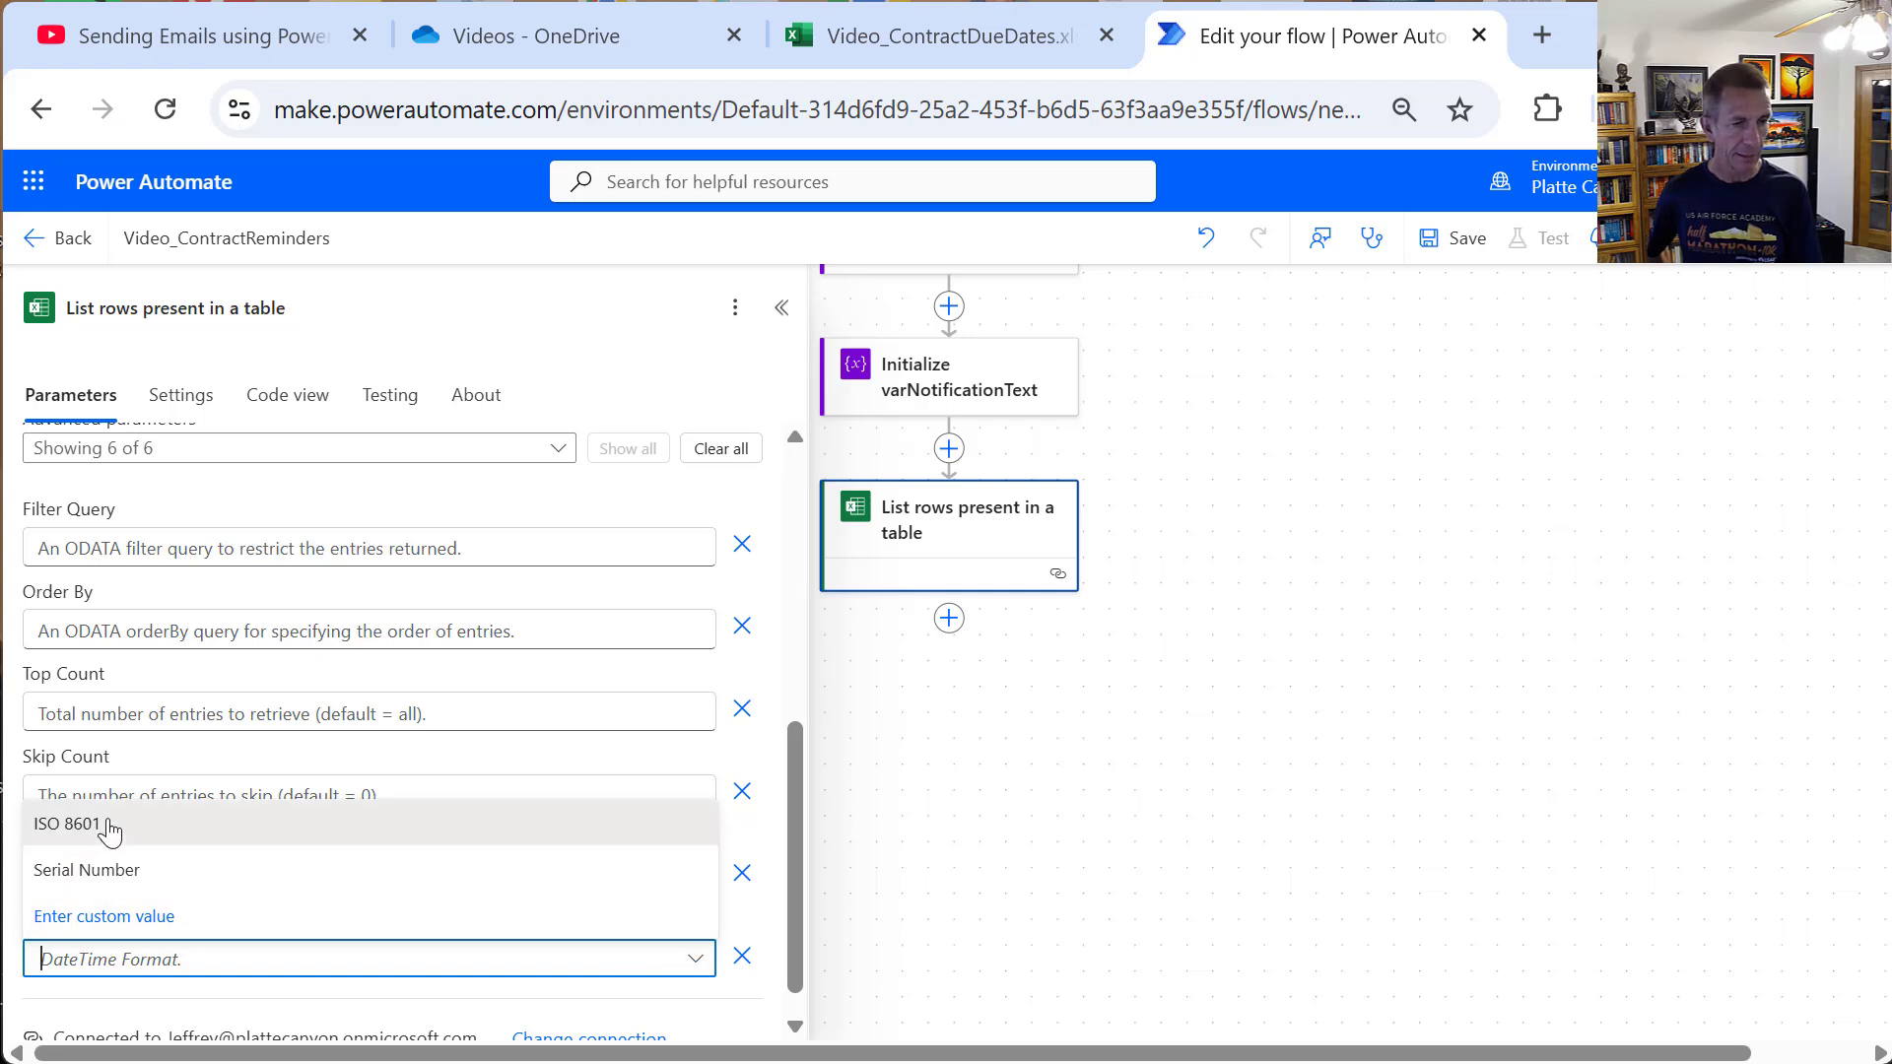
left_click(105, 833)
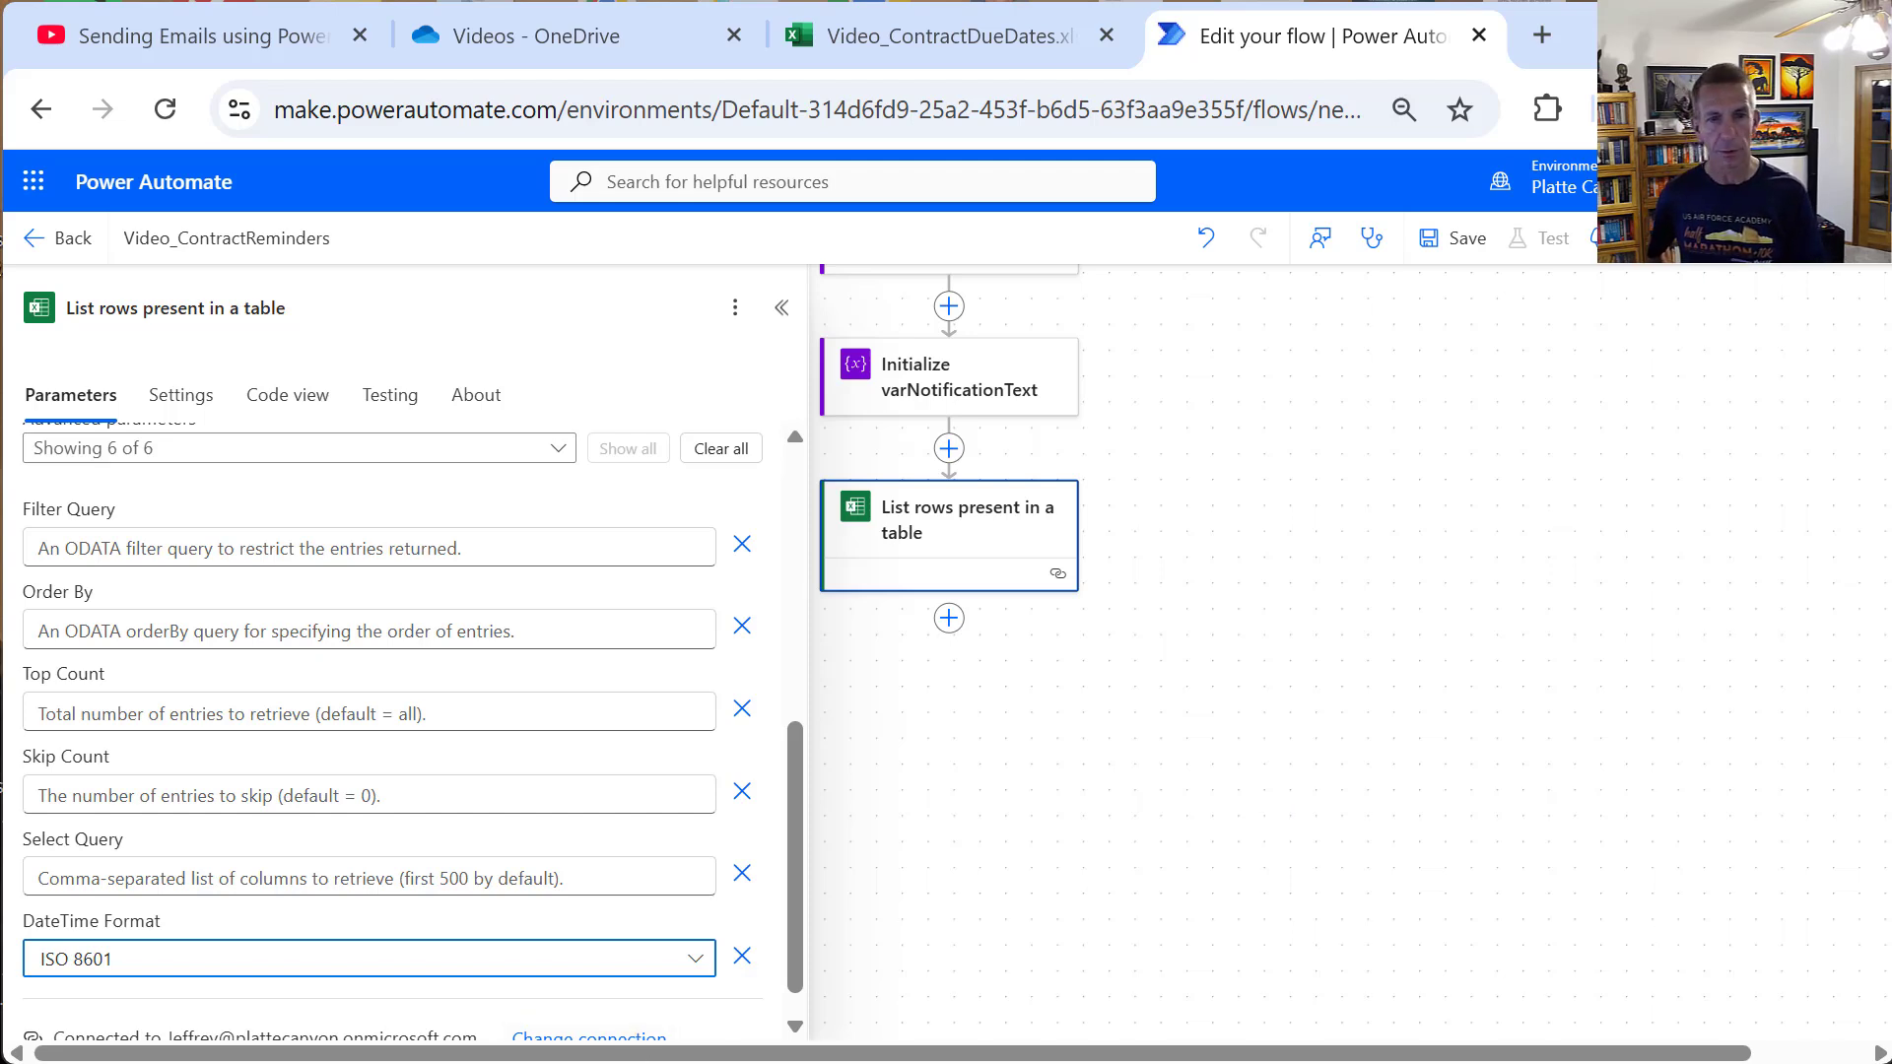
left_click(907, 839)
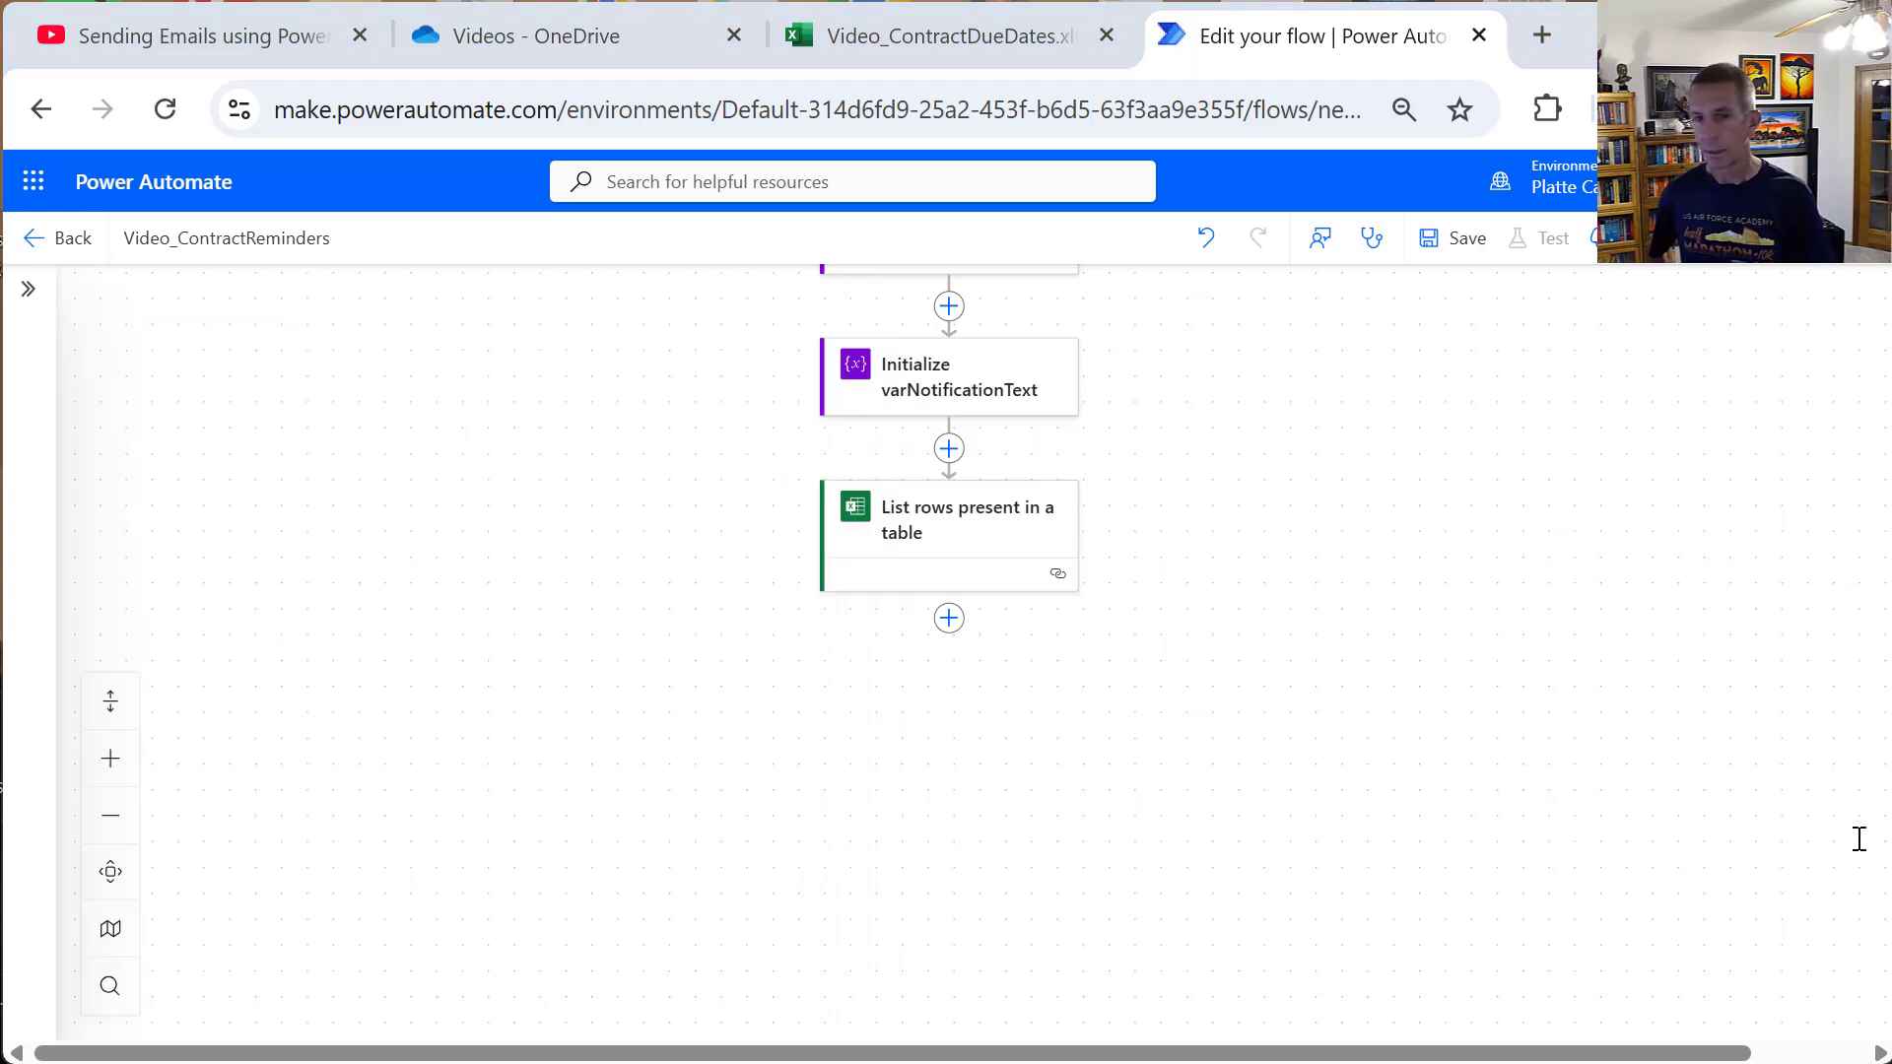
Step: Add an Apply to each loop below List rows present in a table and rename it Loop Through Contracts
left_click(949, 617)
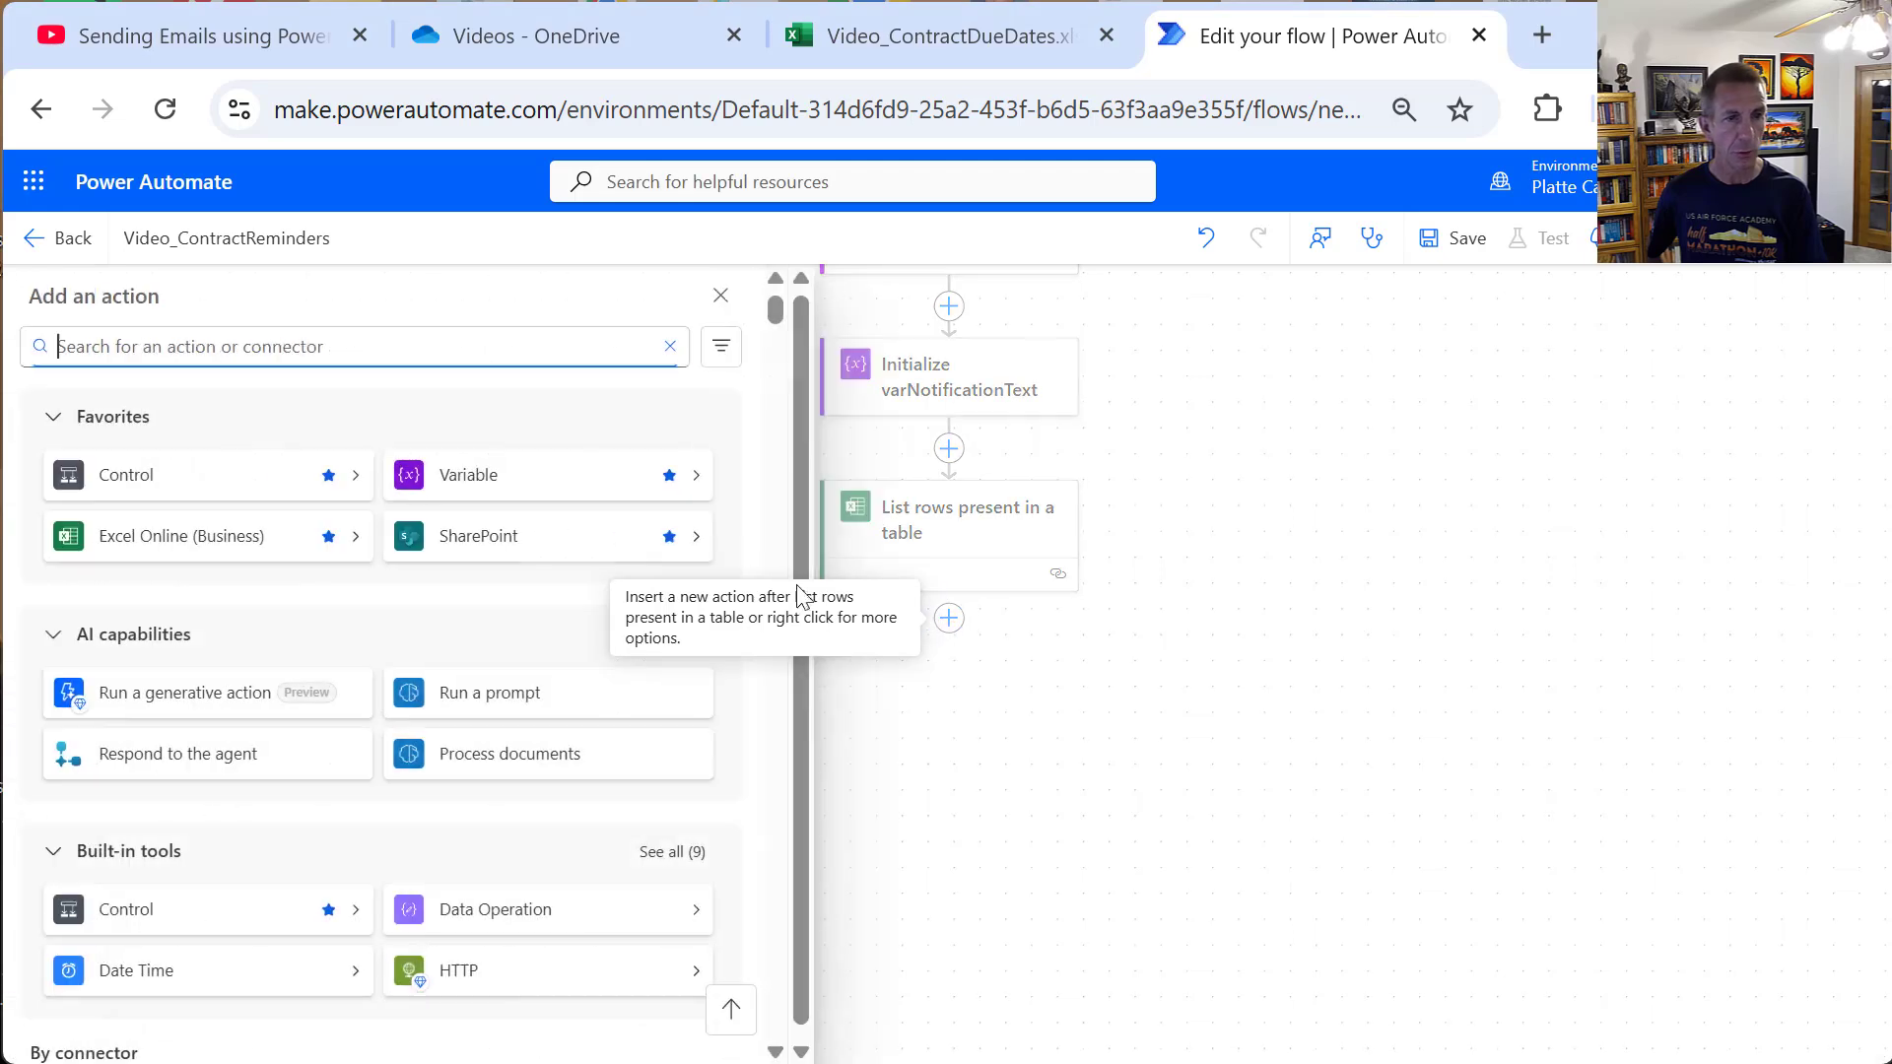
left_click(117, 477)
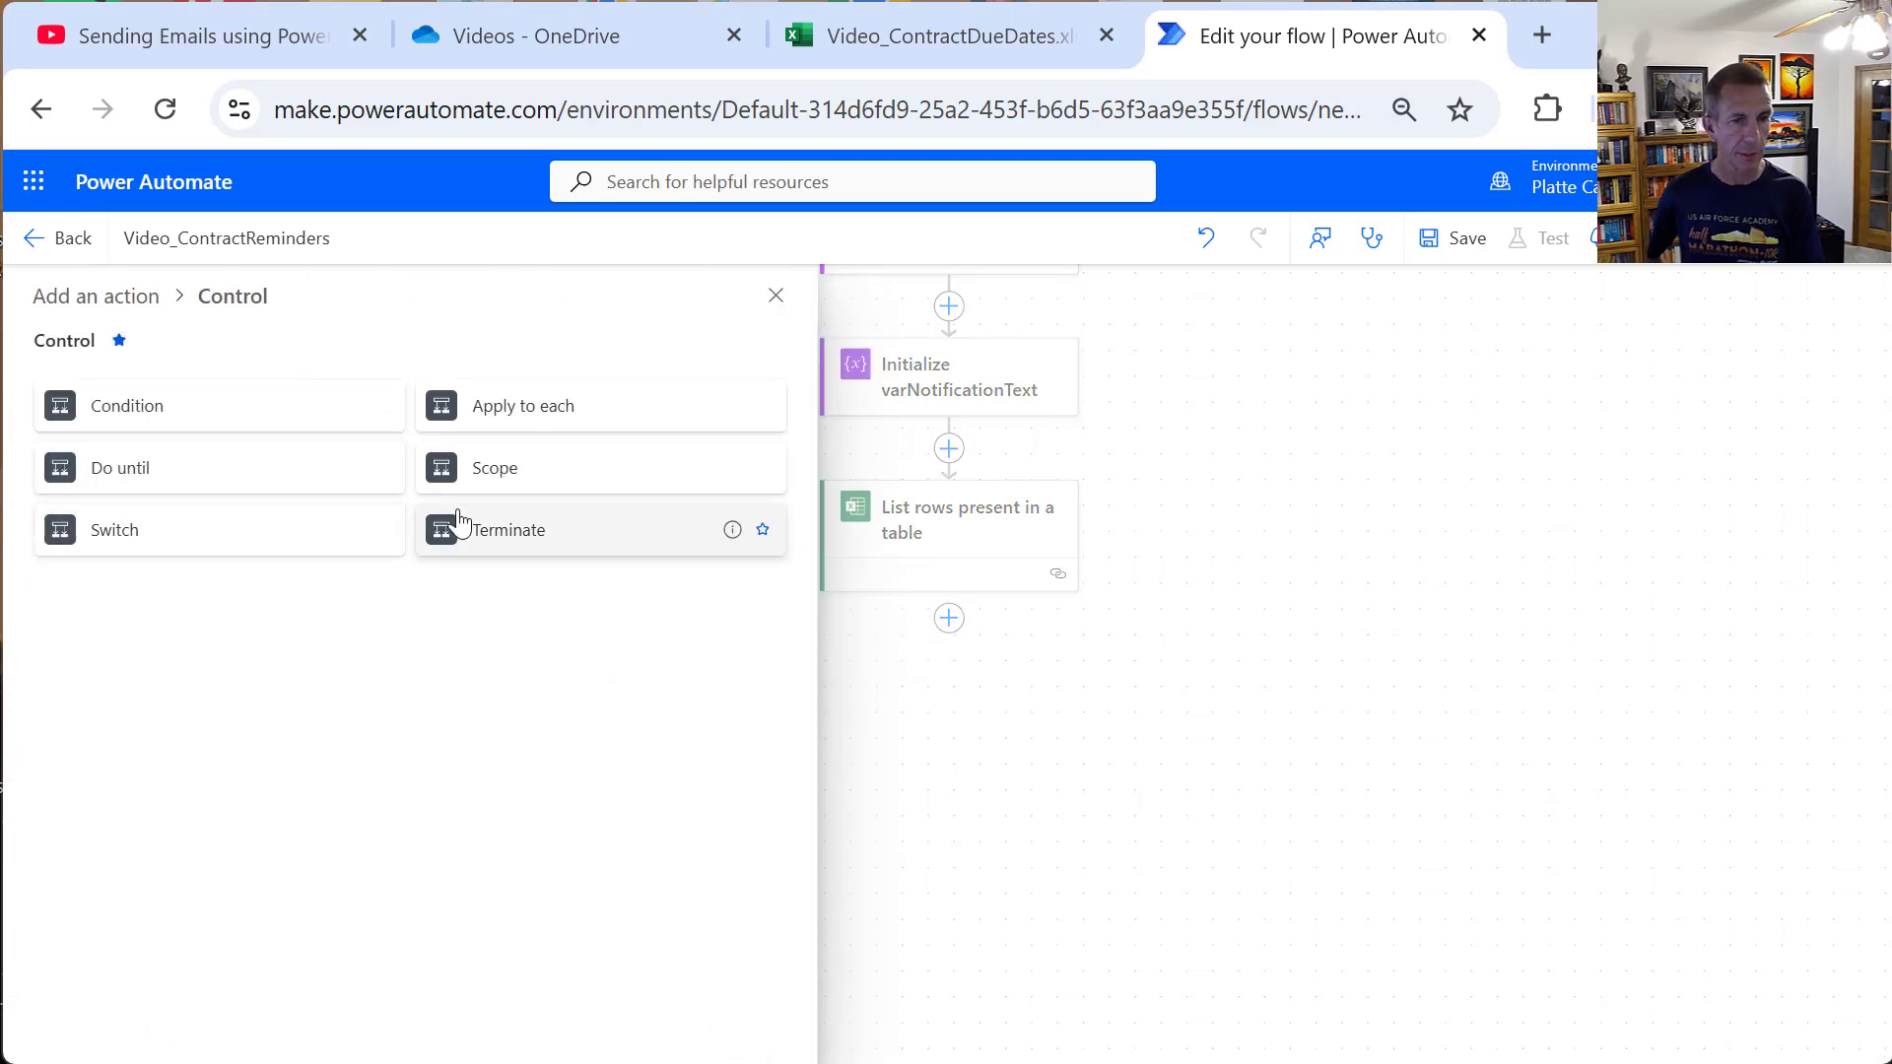
left_click(505, 408)
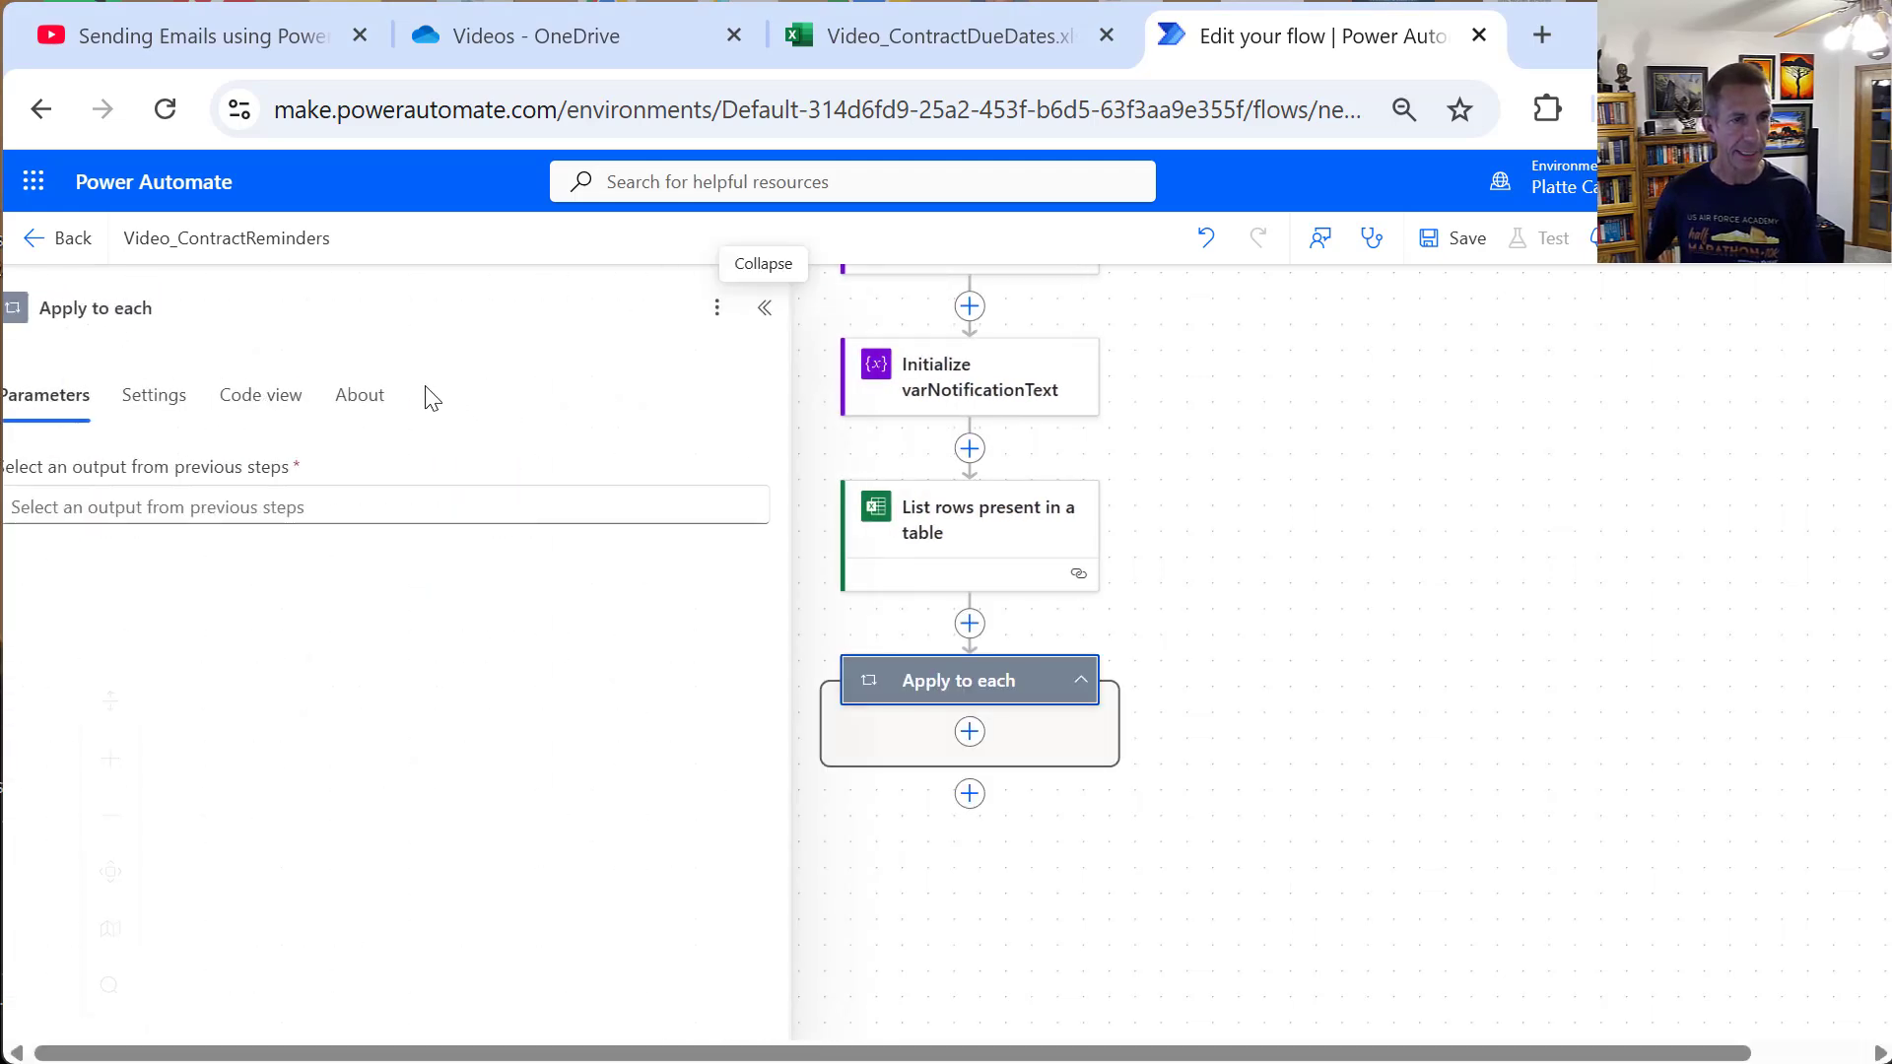
left_click_drag(246, 306, 15, 300)
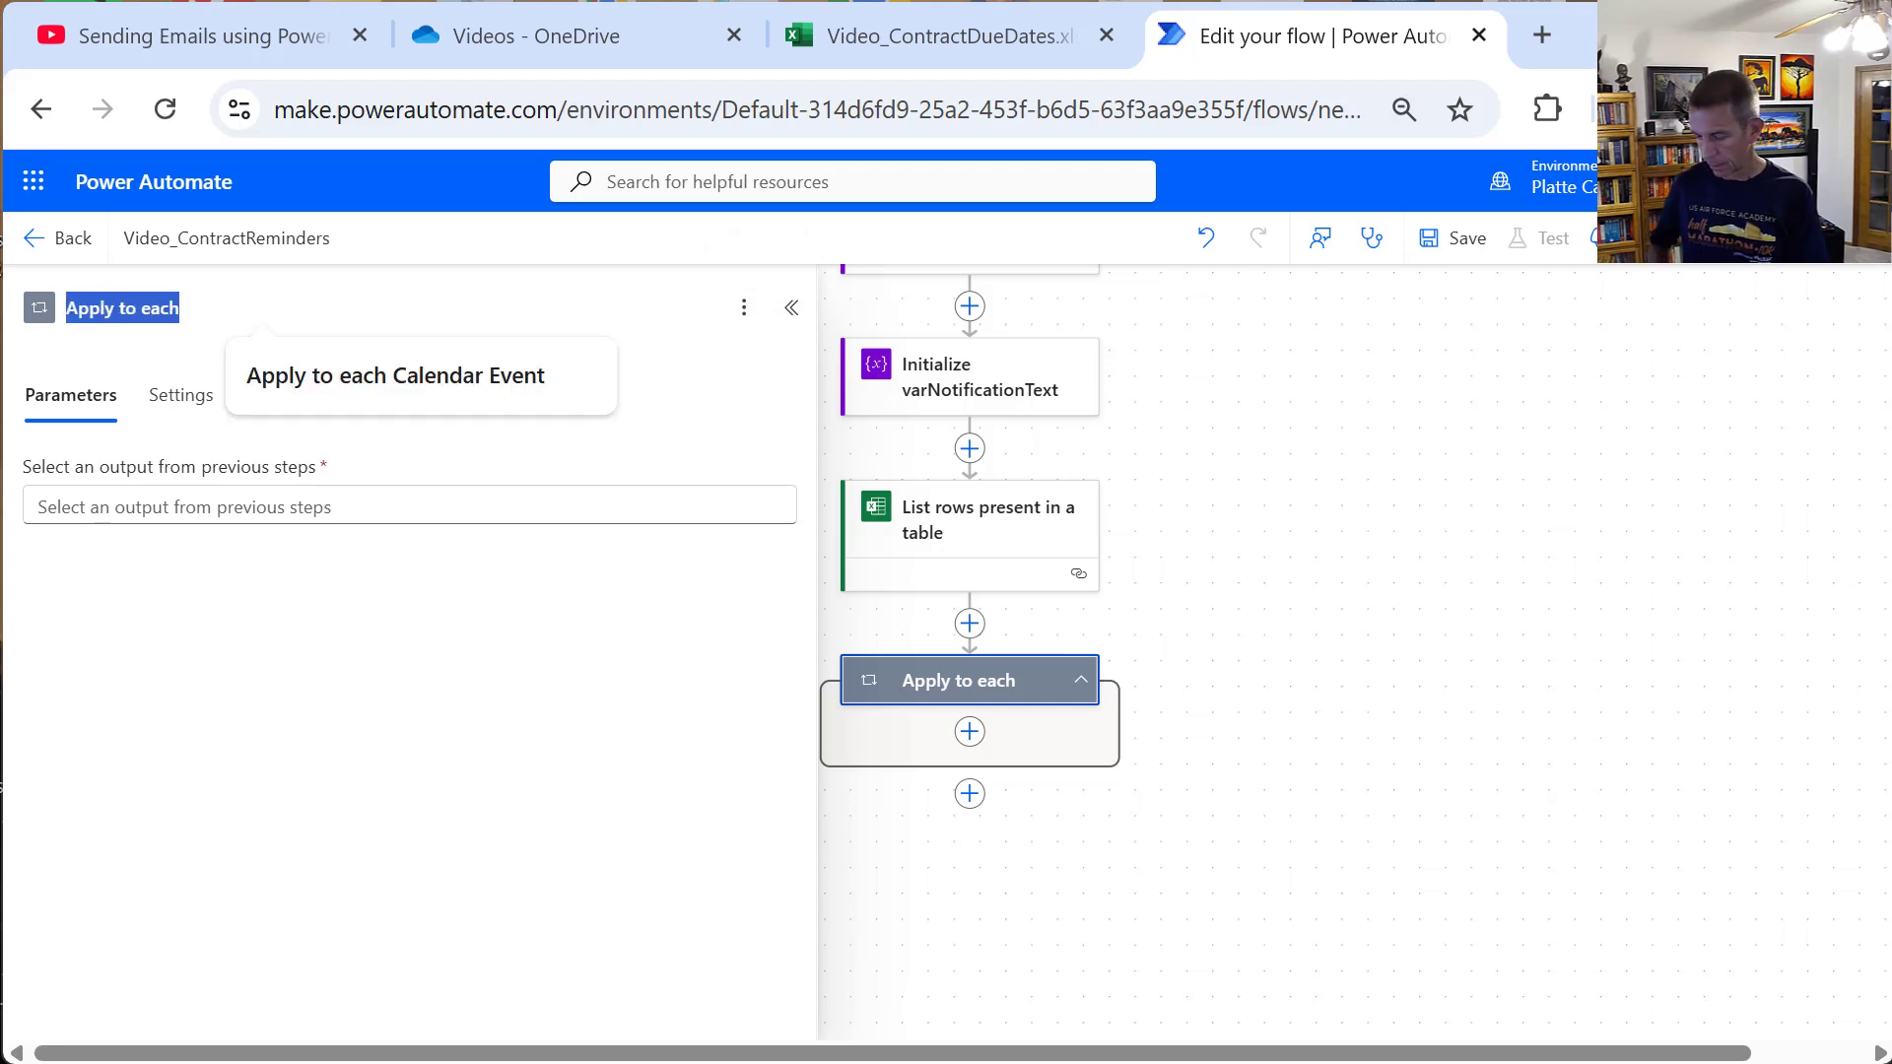
type("Loop")
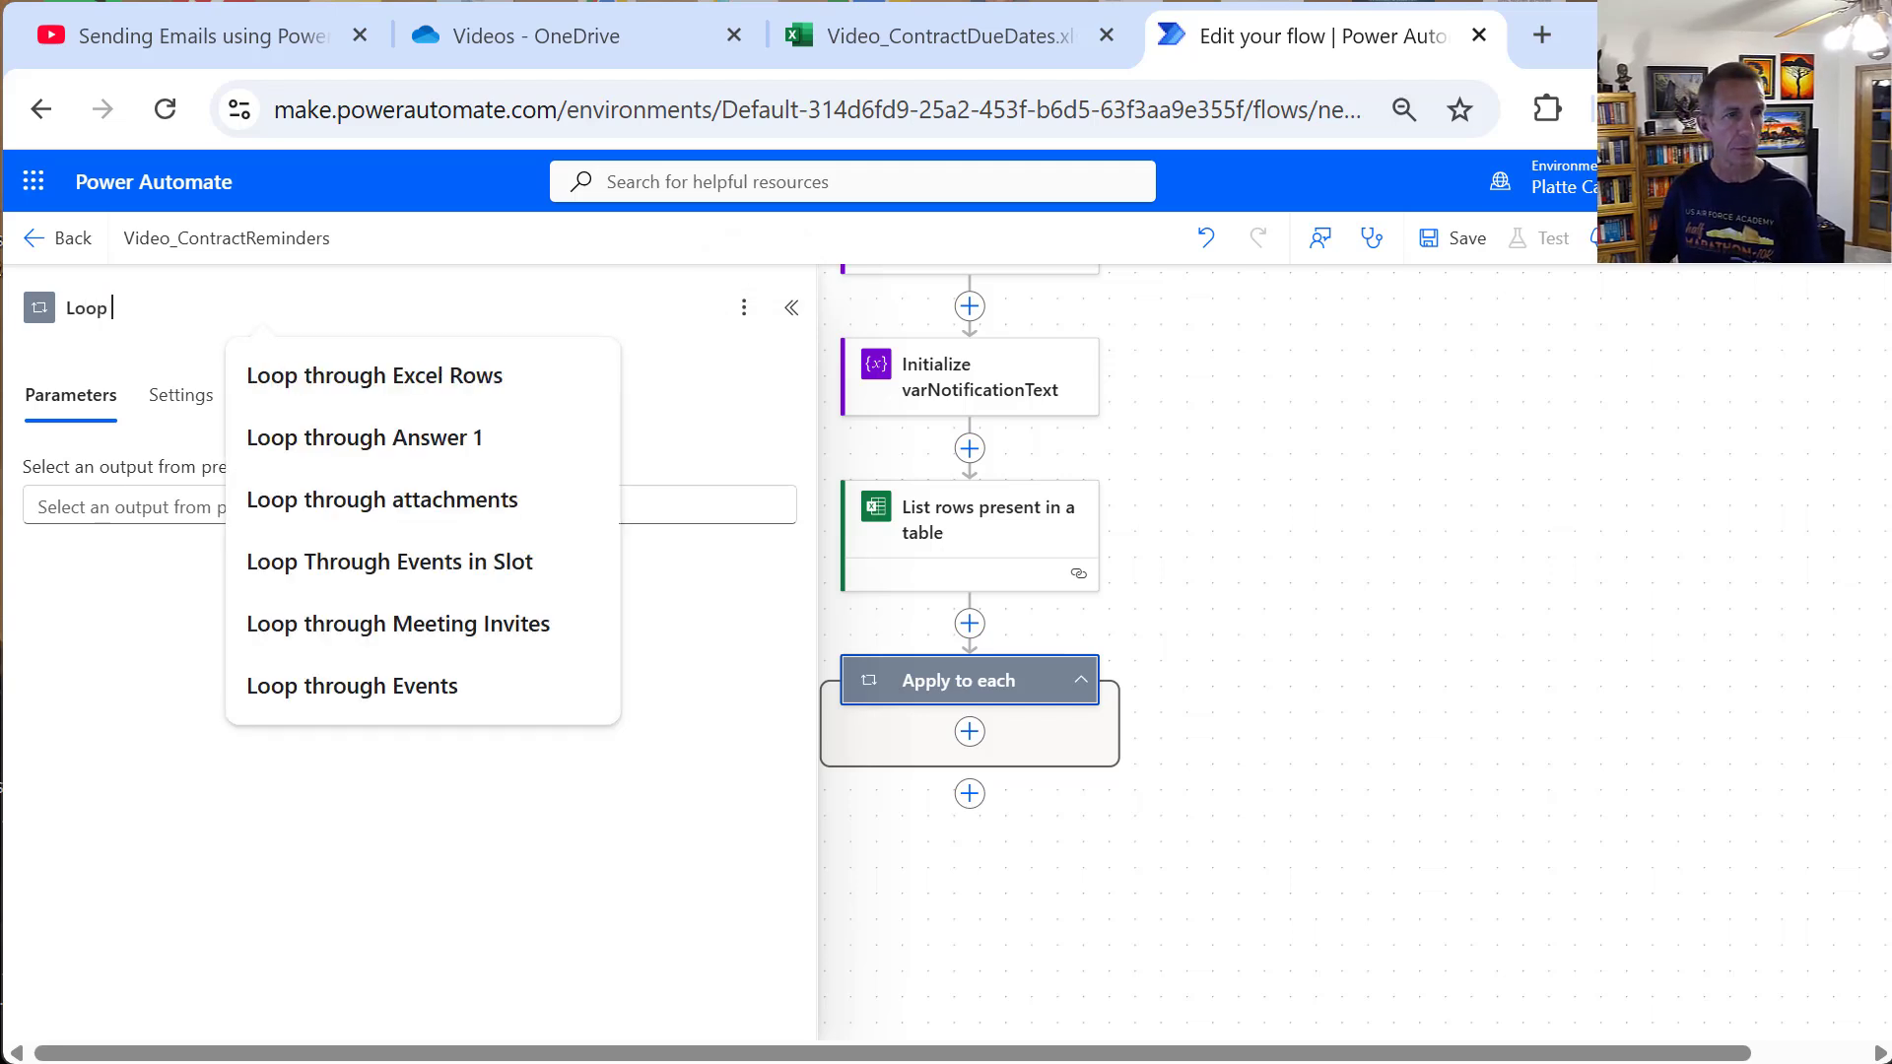
type(" Through")
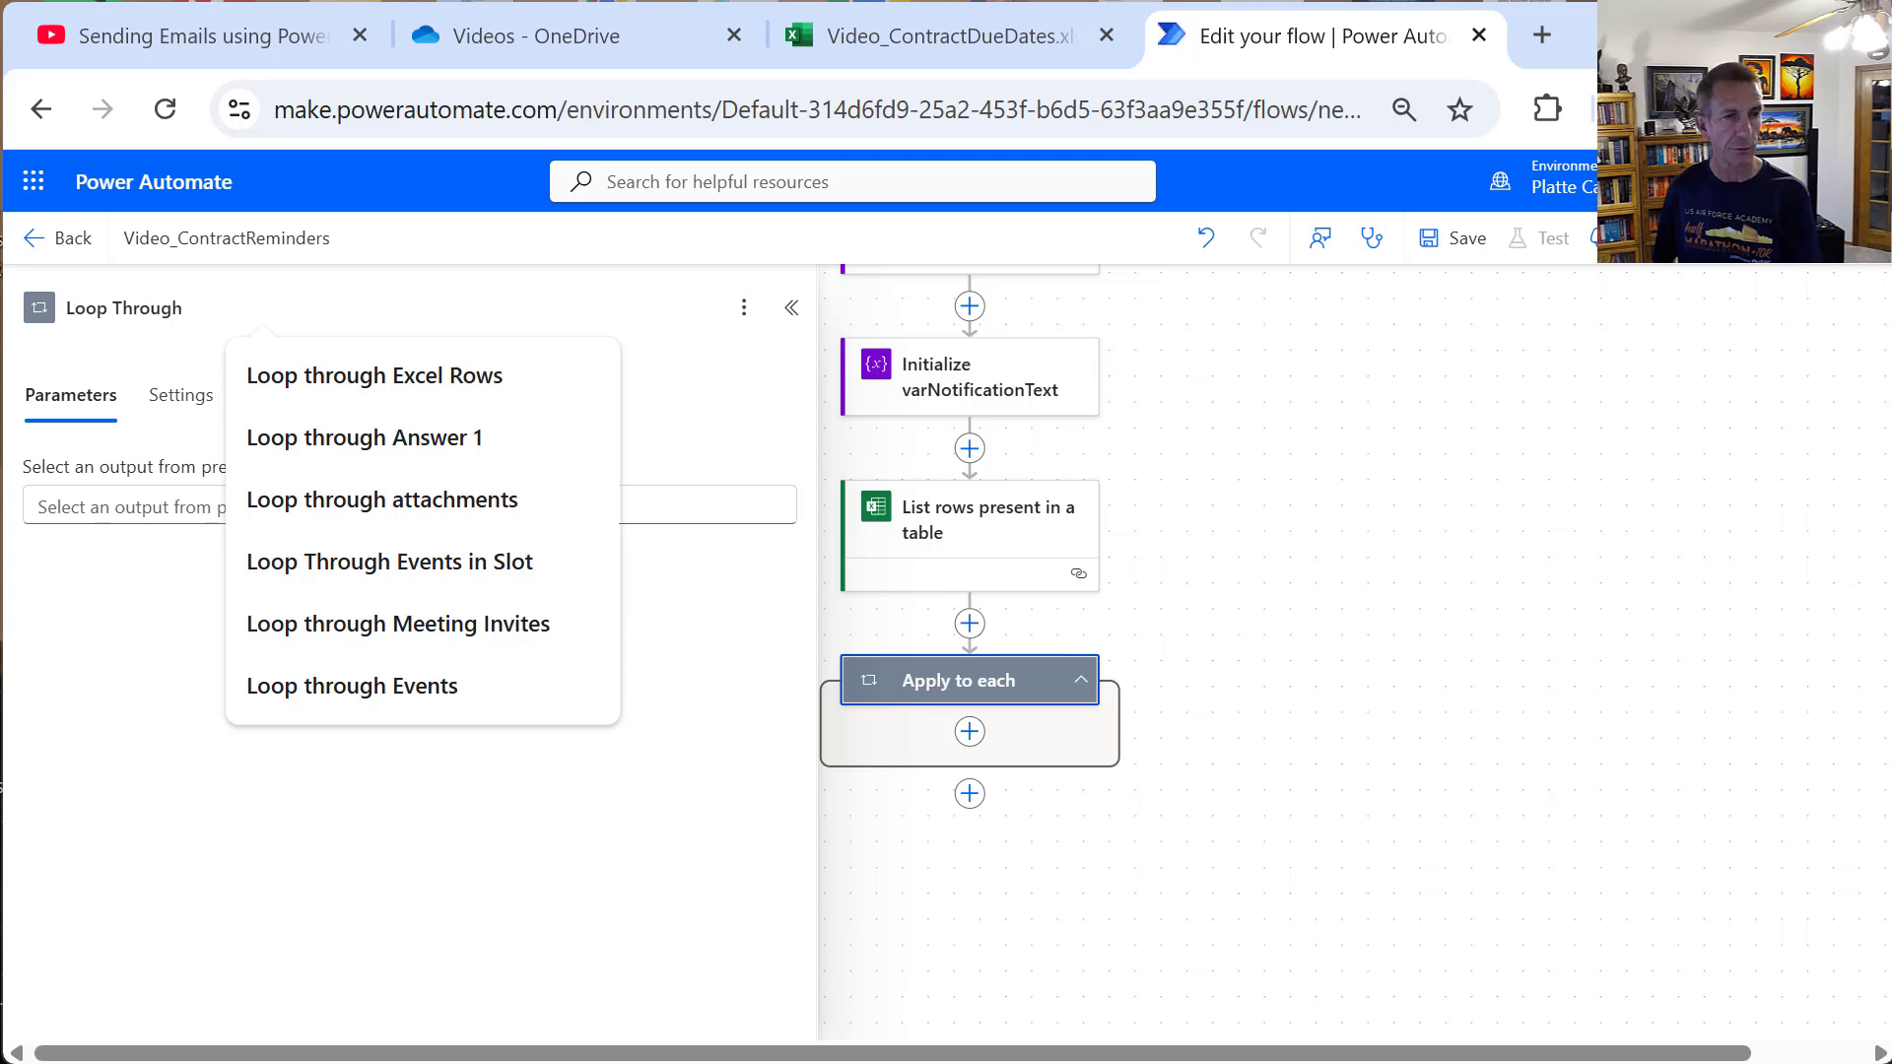
type(" Contracts")
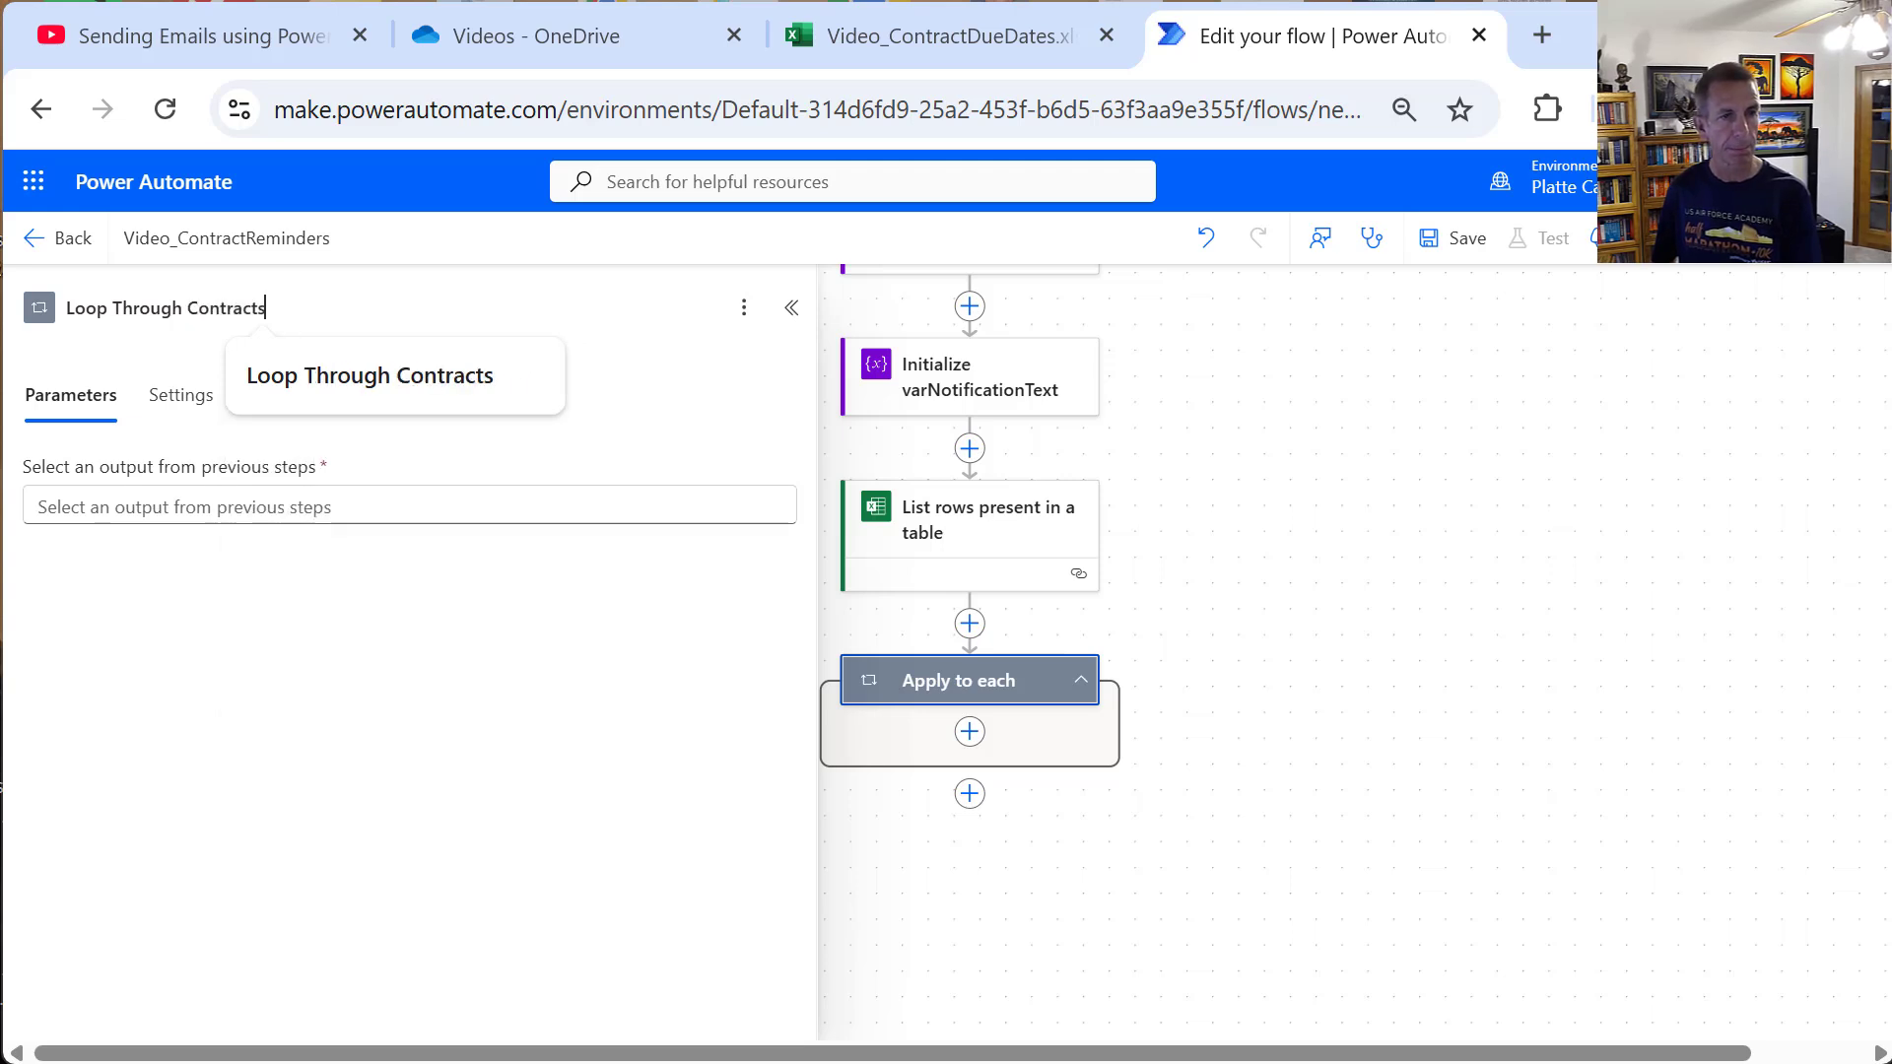
Step: Set the Loop Through Contracts input to the body/value output of List rows present in a table
left_click(177, 505)
left_click(794, 488)
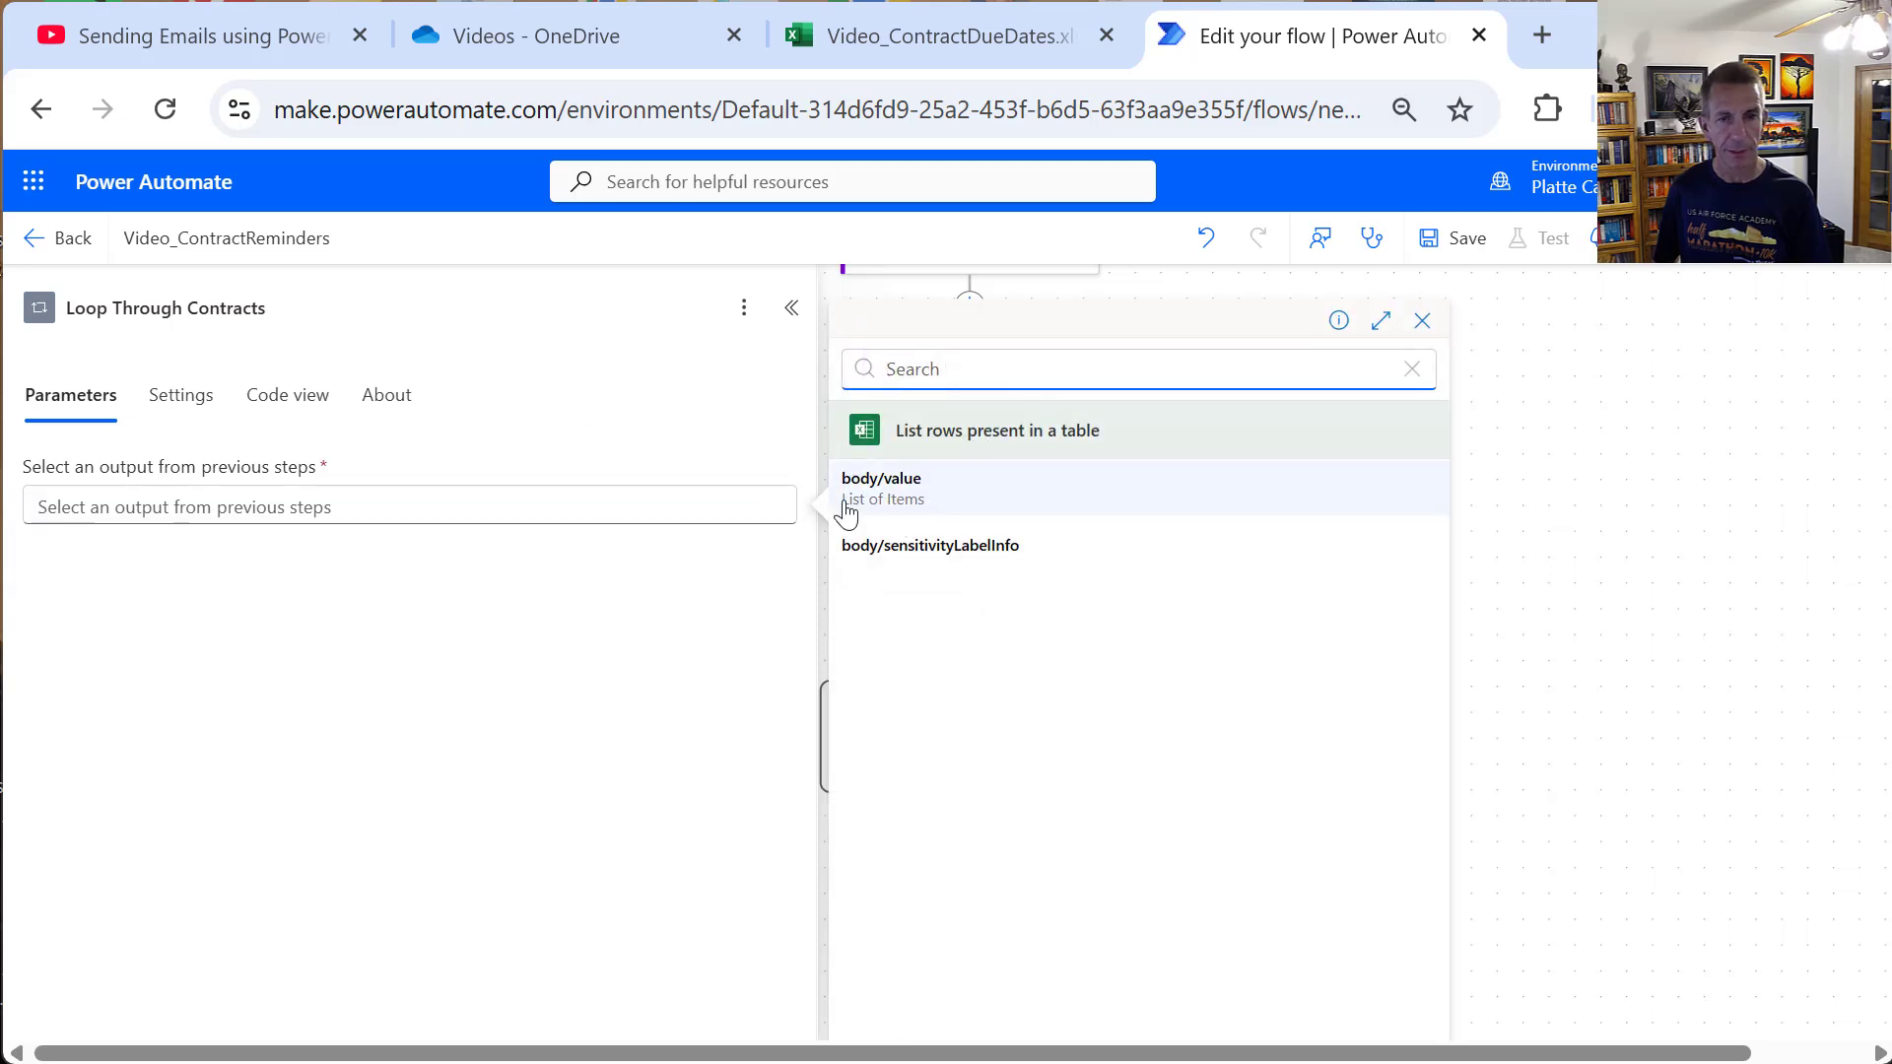
left_click(881, 487)
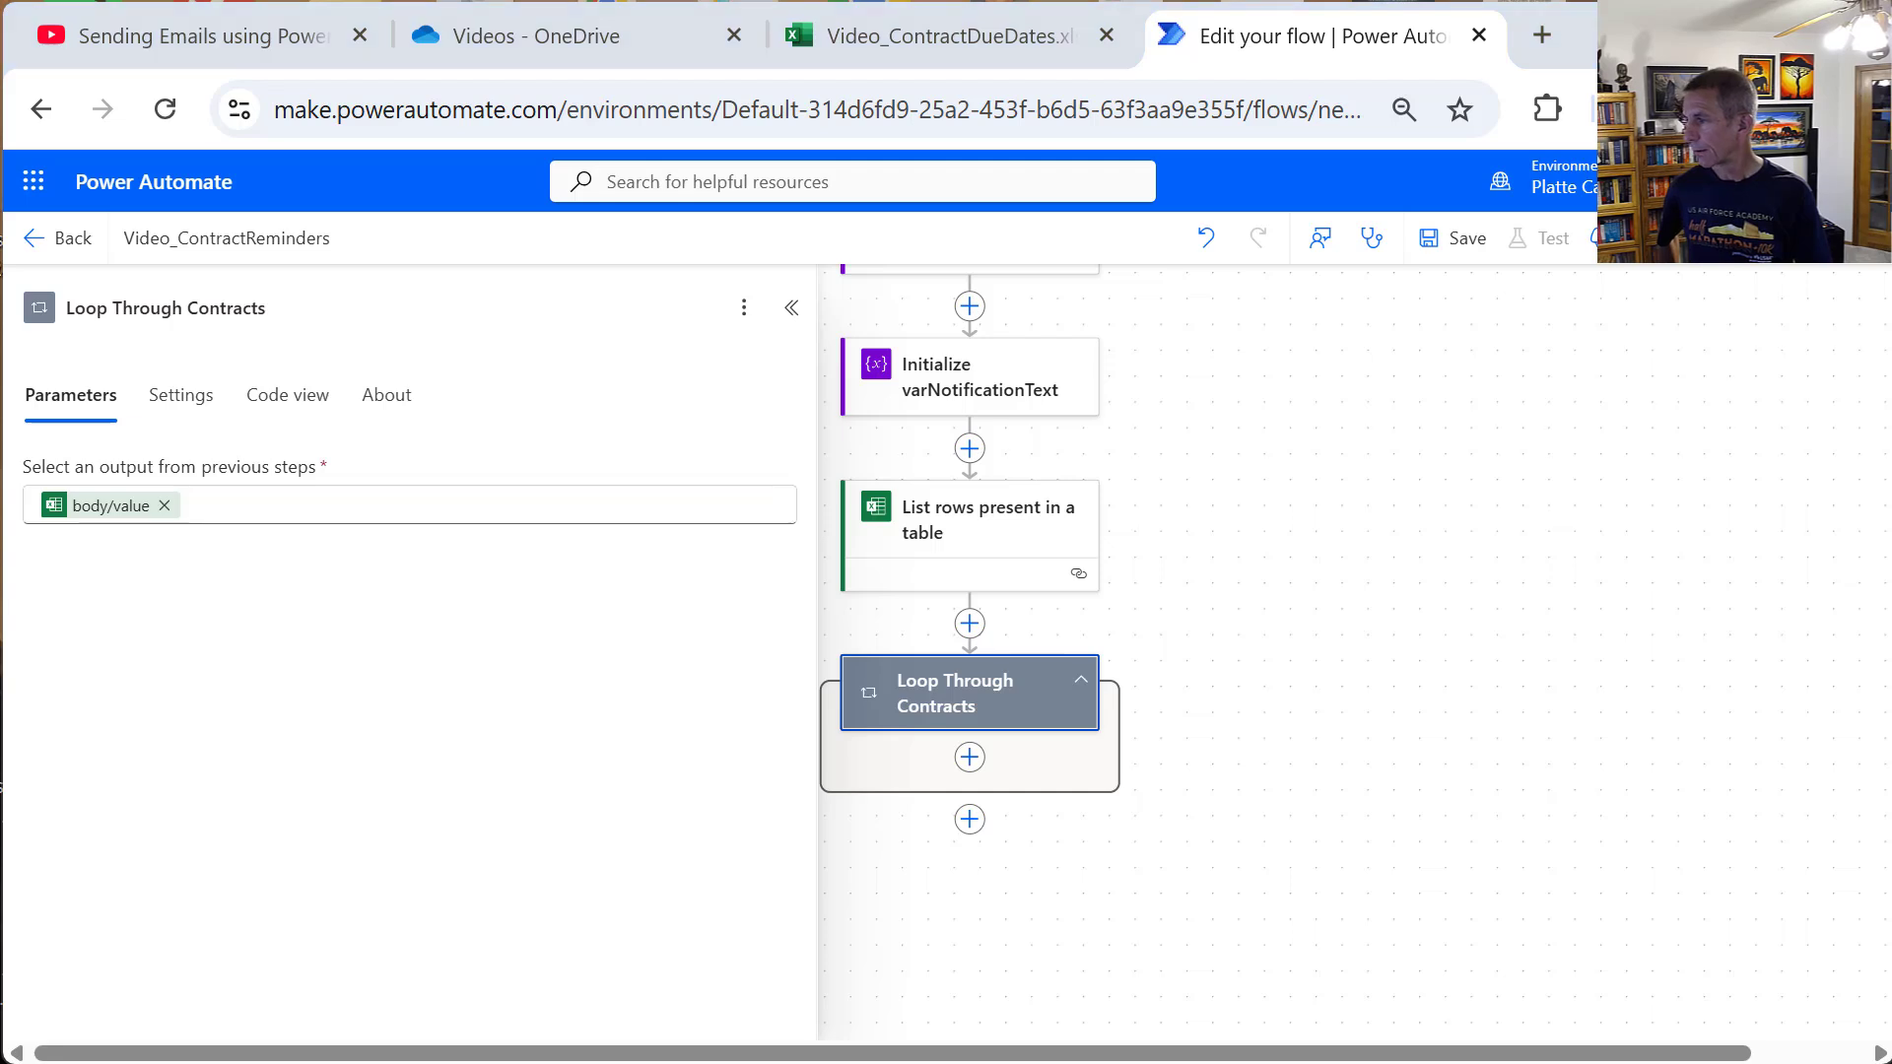
Step: Add a Set variable action inside Loop Through Contracts and choose varContractDueDate as its variable
left_click(969, 757)
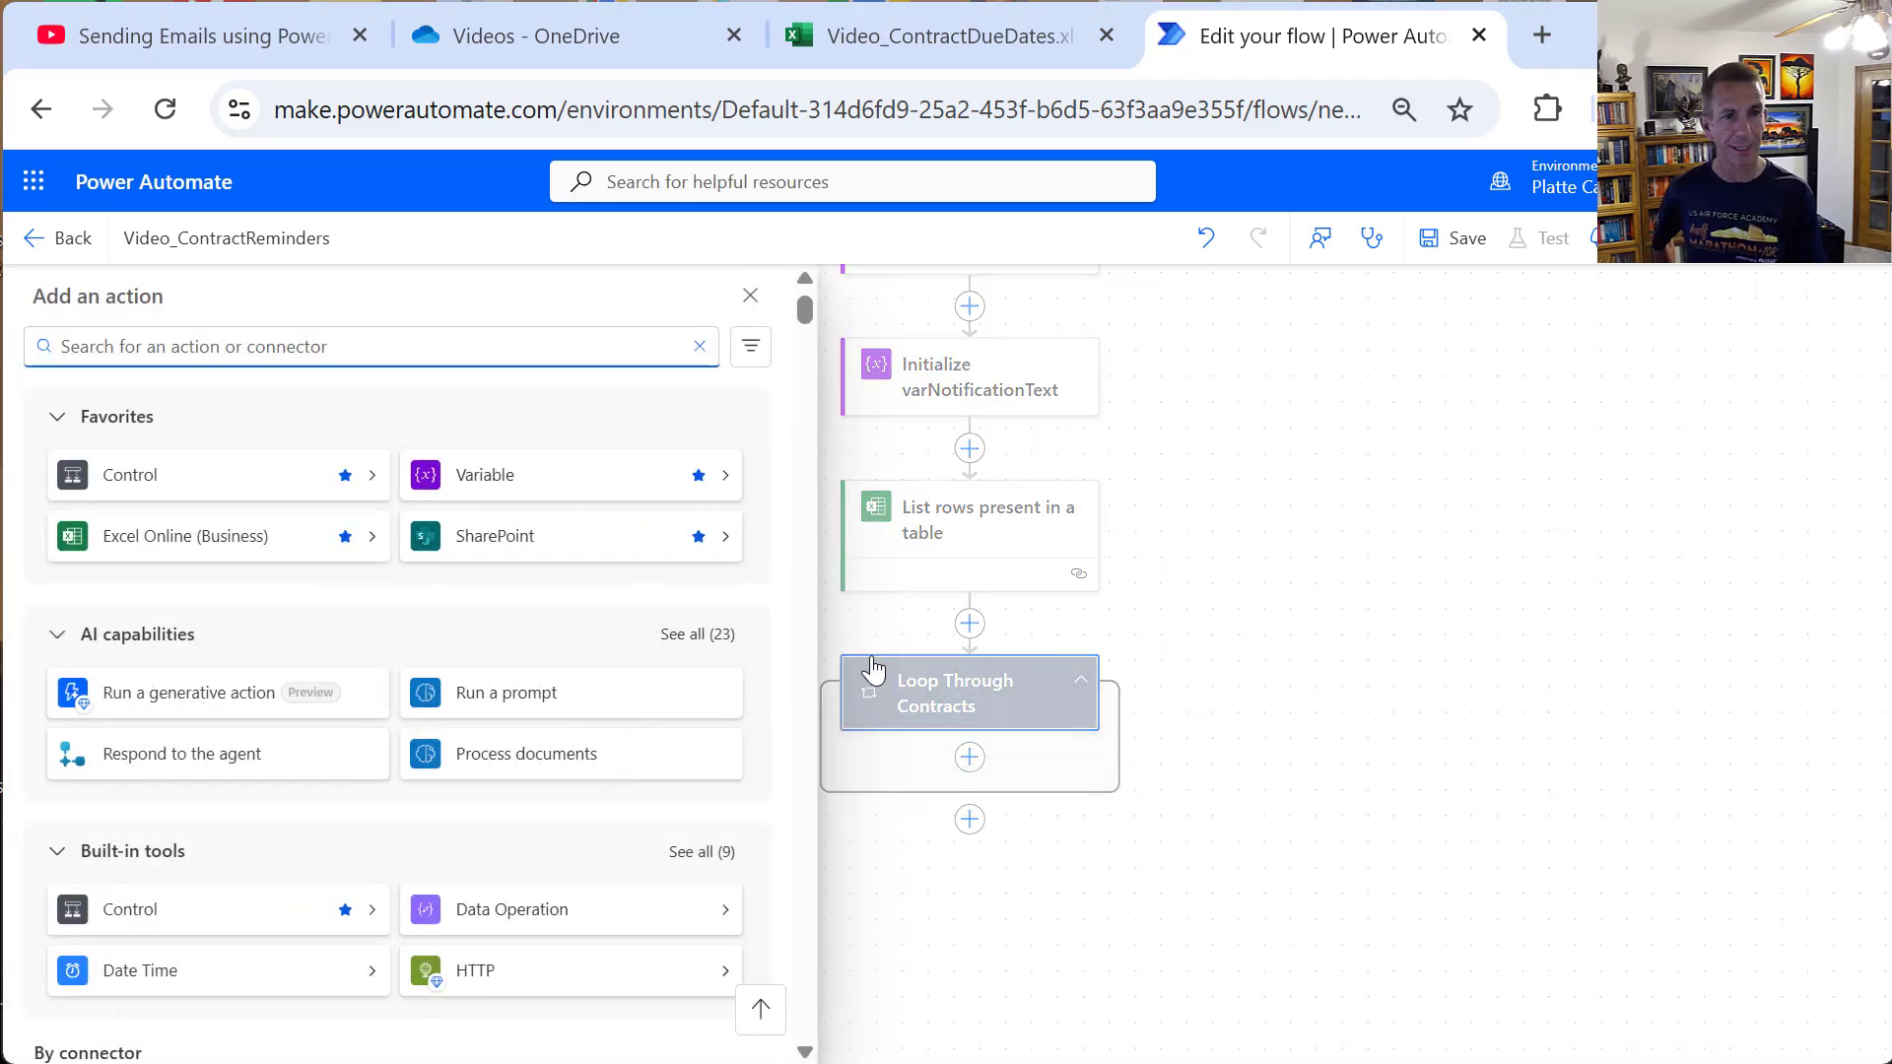
left_click(595, 476)
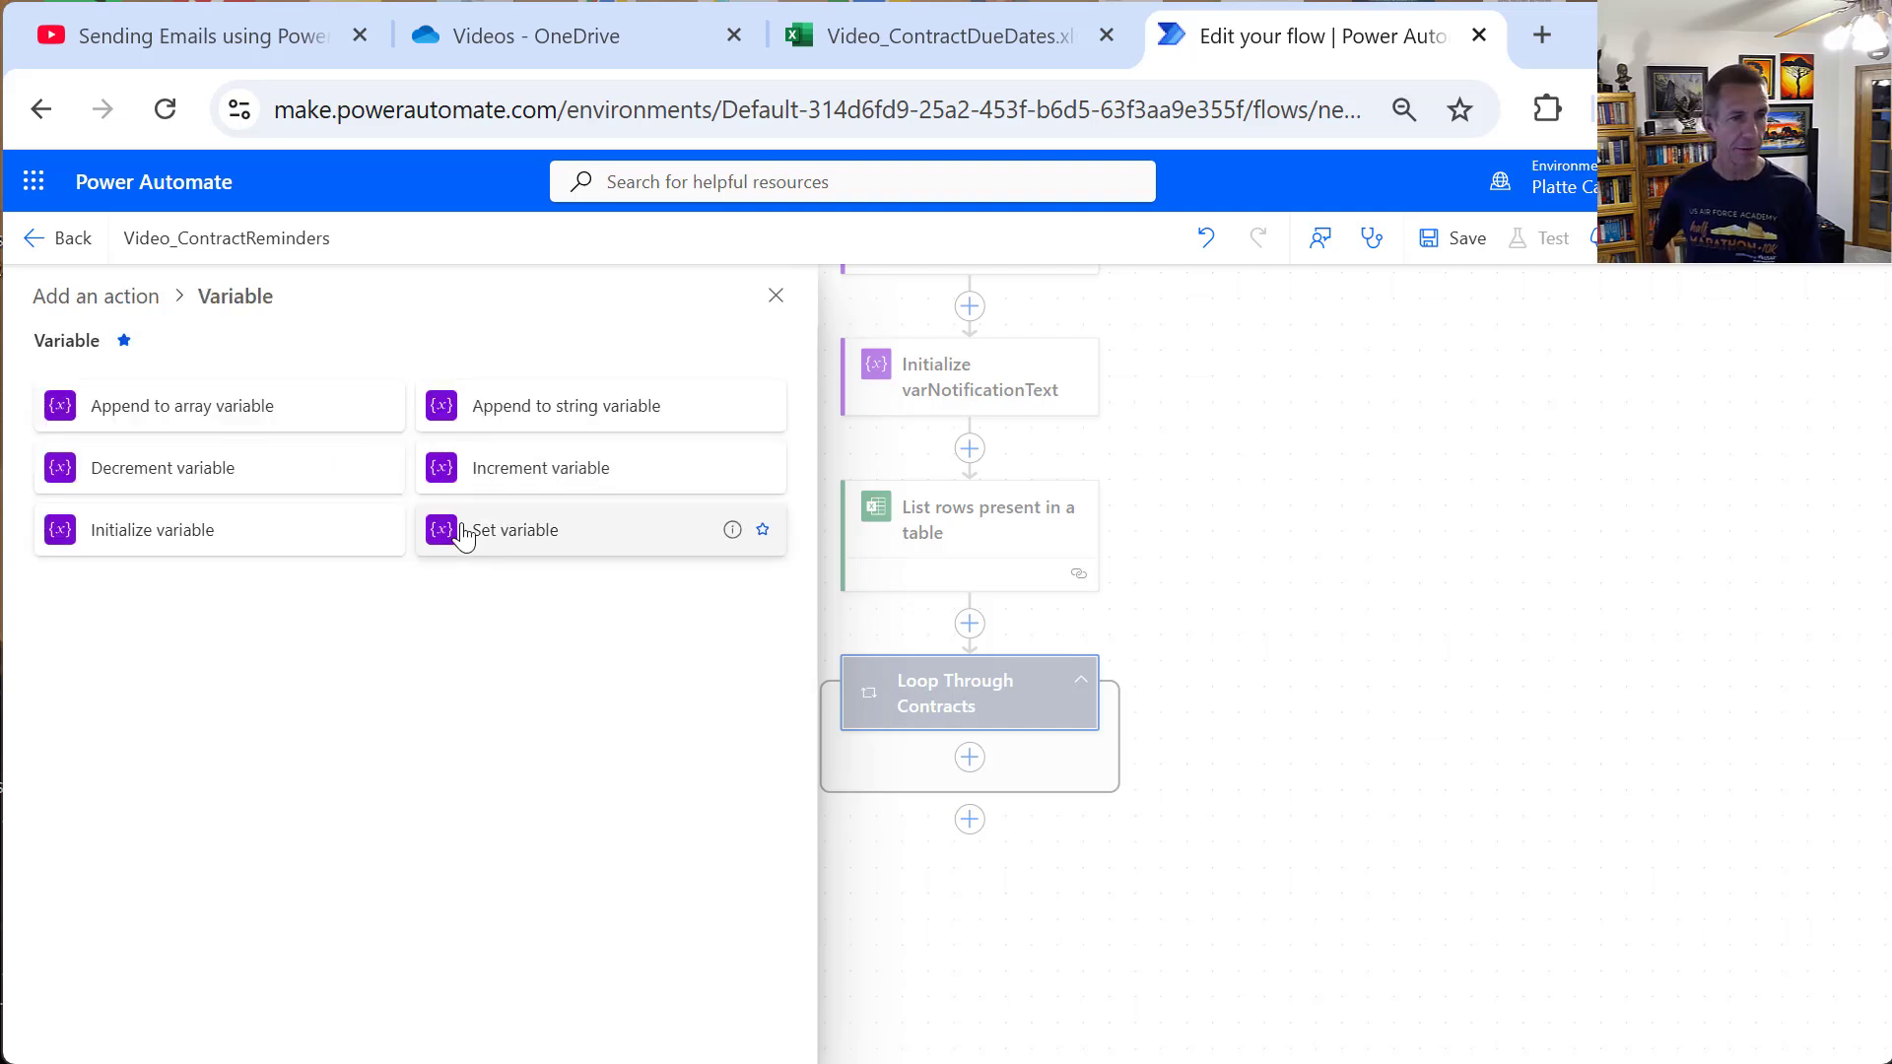
left_click(503, 530)
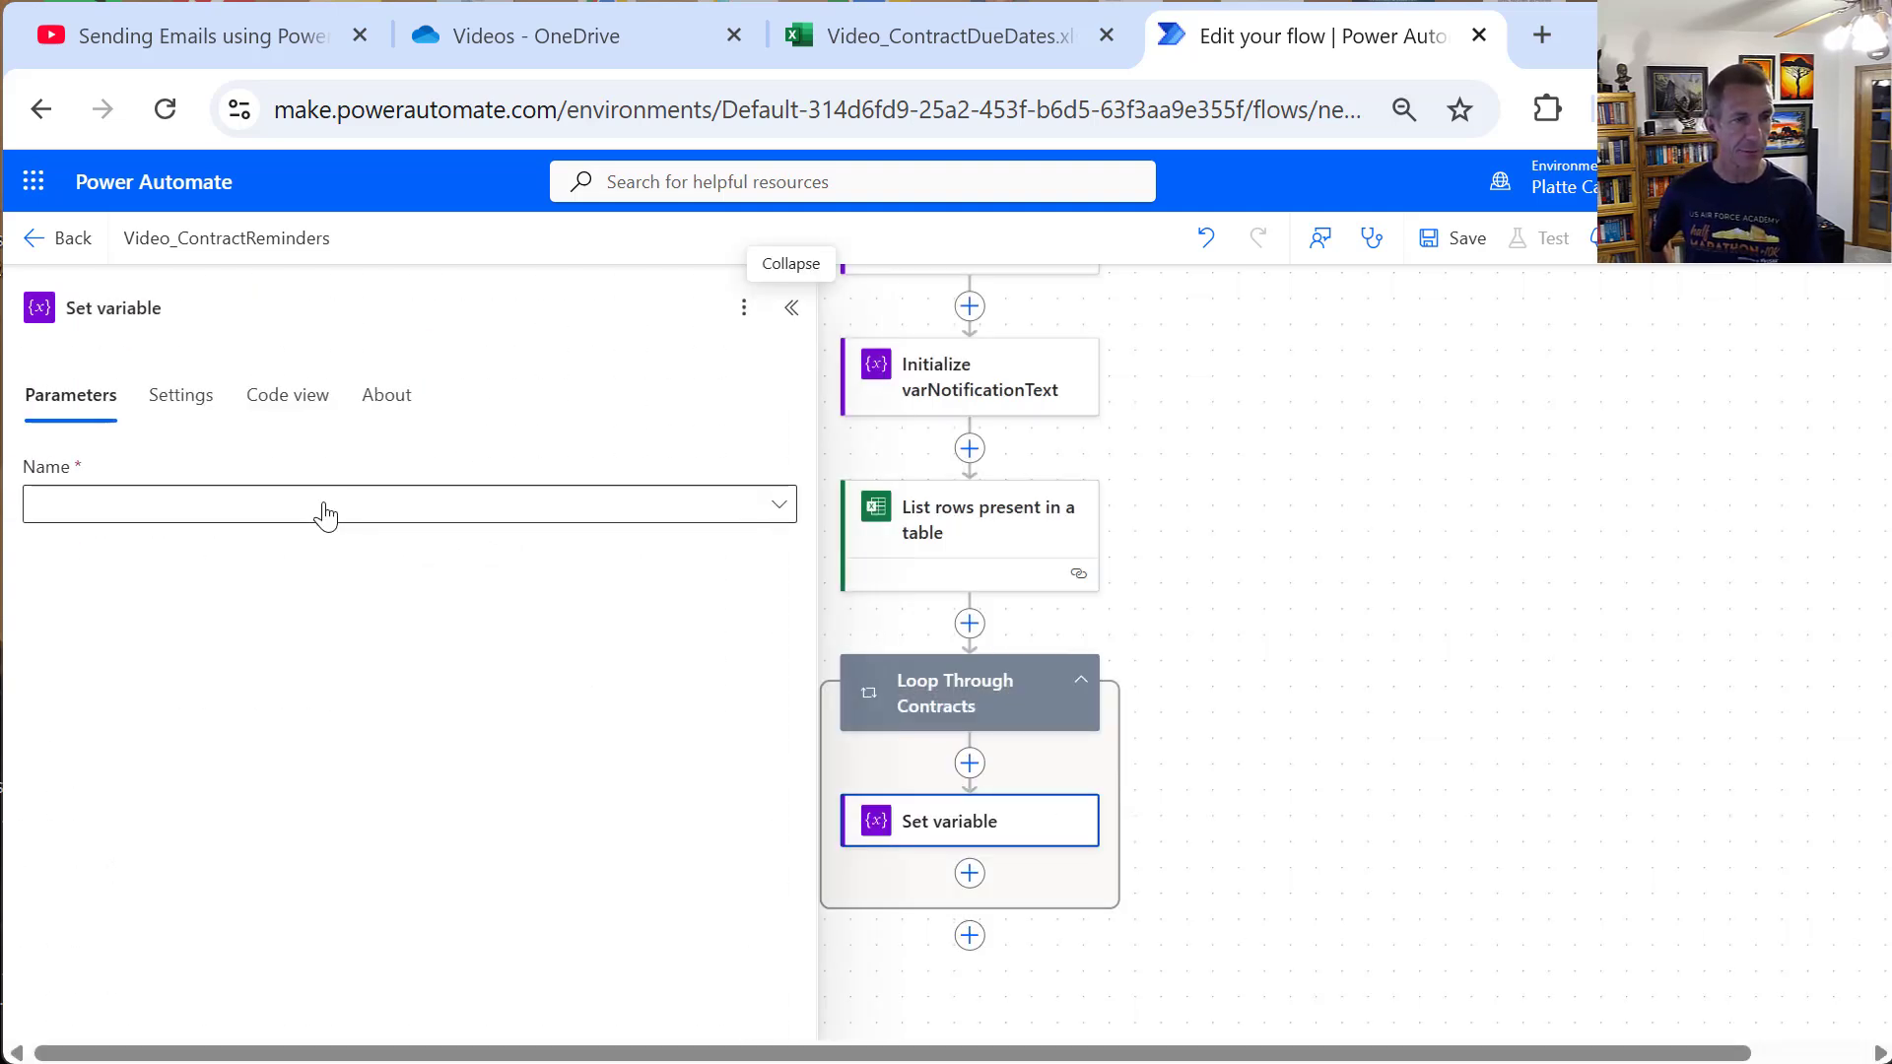
left_click(305, 505)
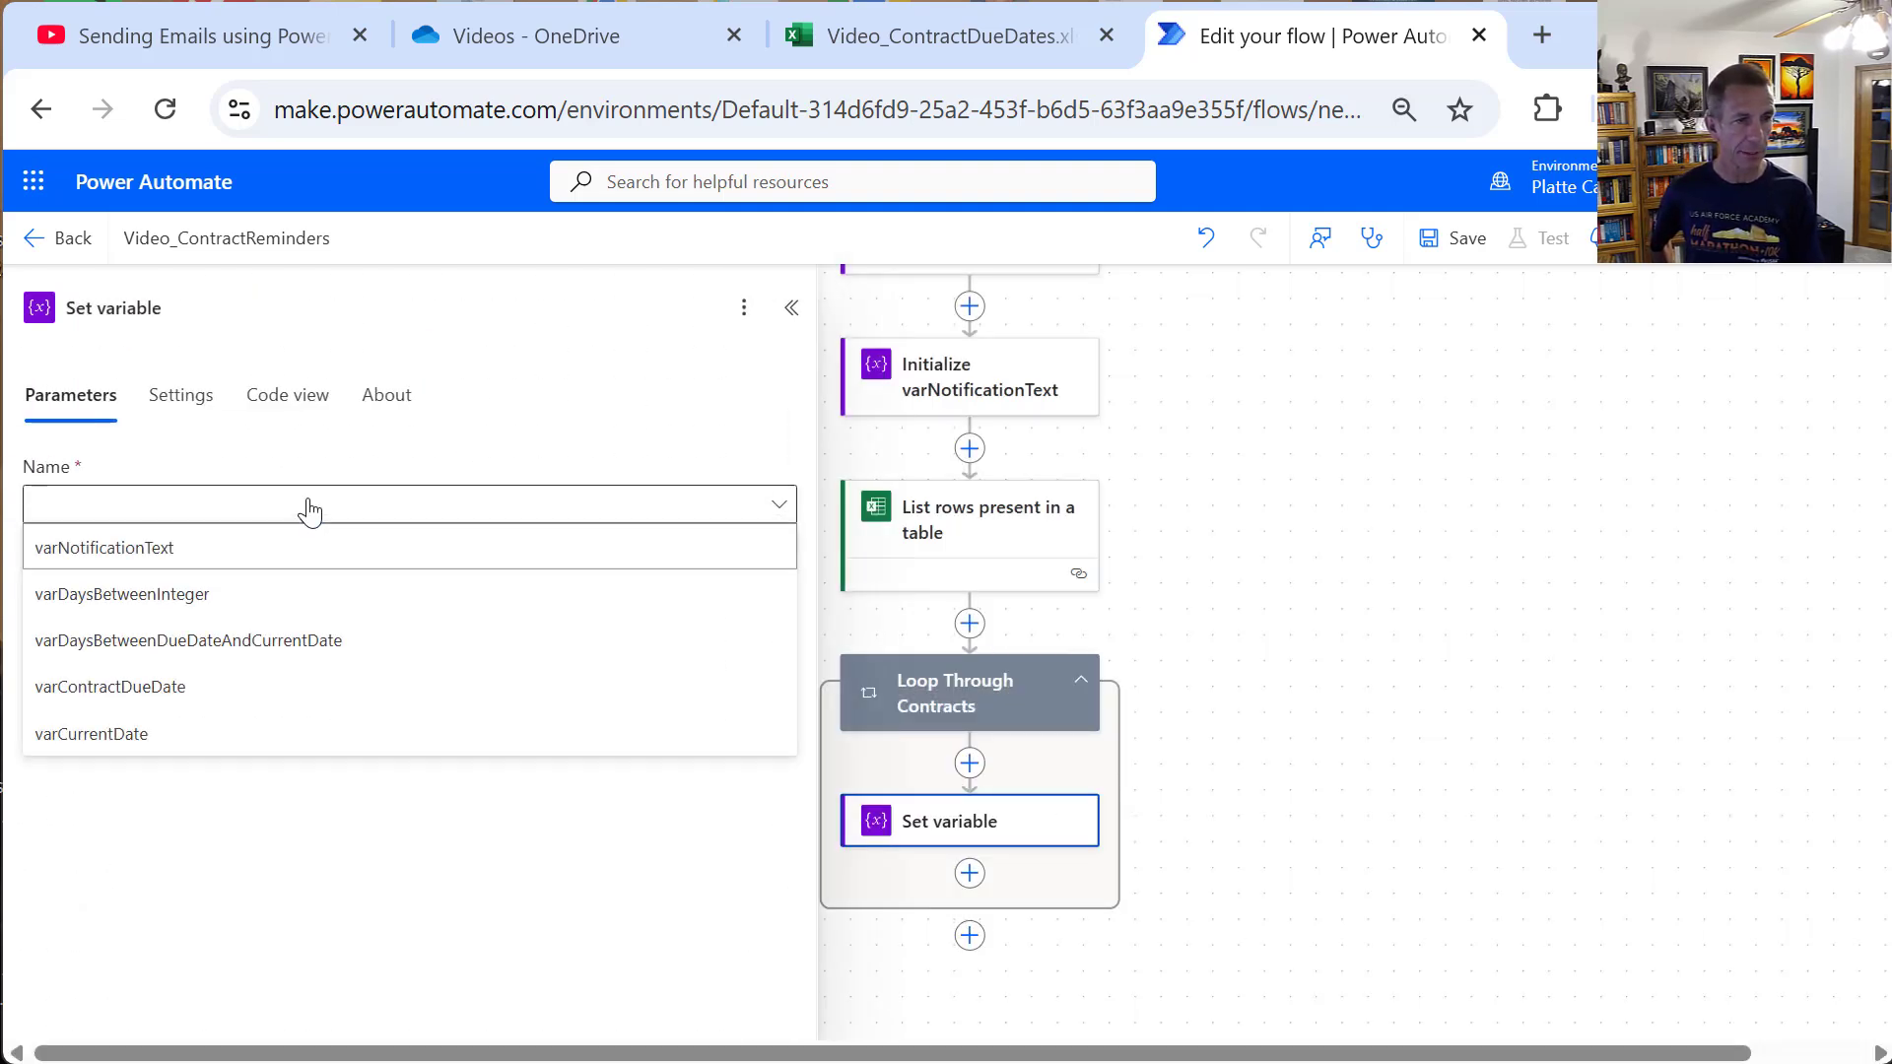
left_click(251, 686)
Step: Rename the new Set variable action to Set varContractDueDate
left_click_drag(162, 308, 114, 314)
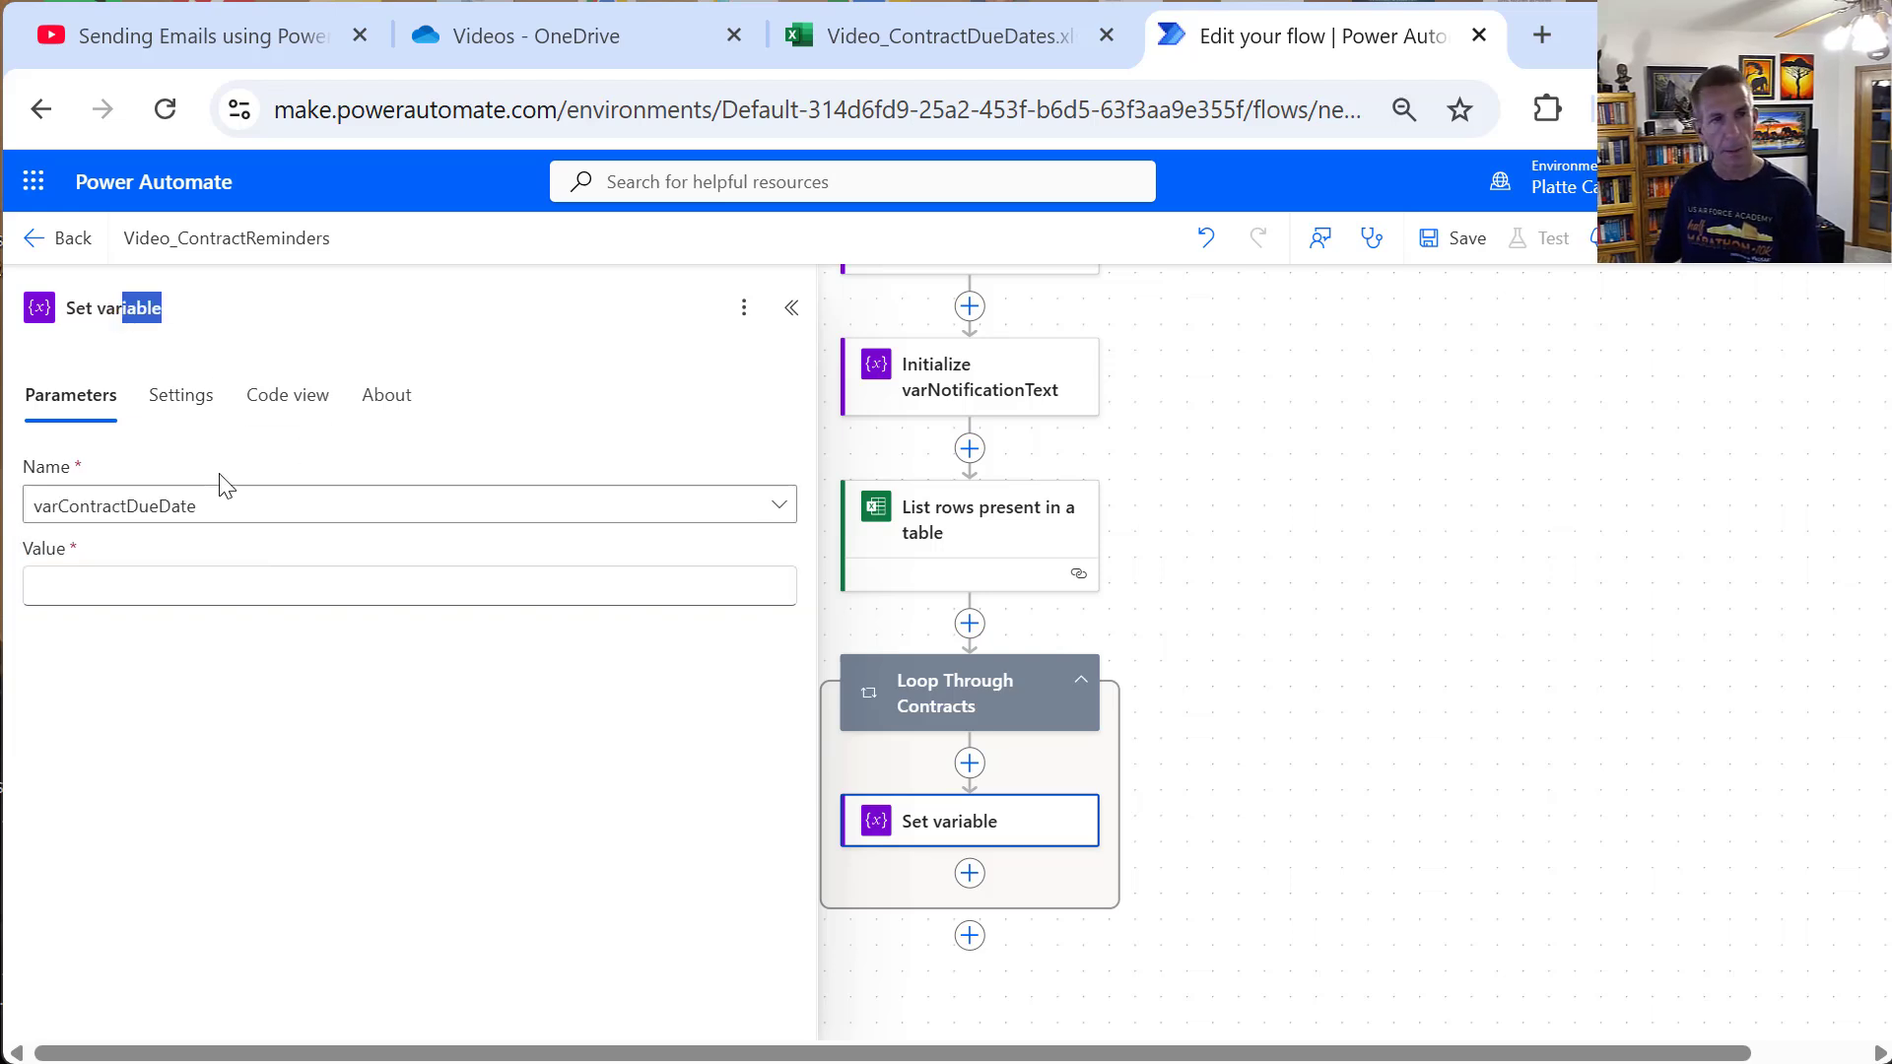
type("ContractDueDate")
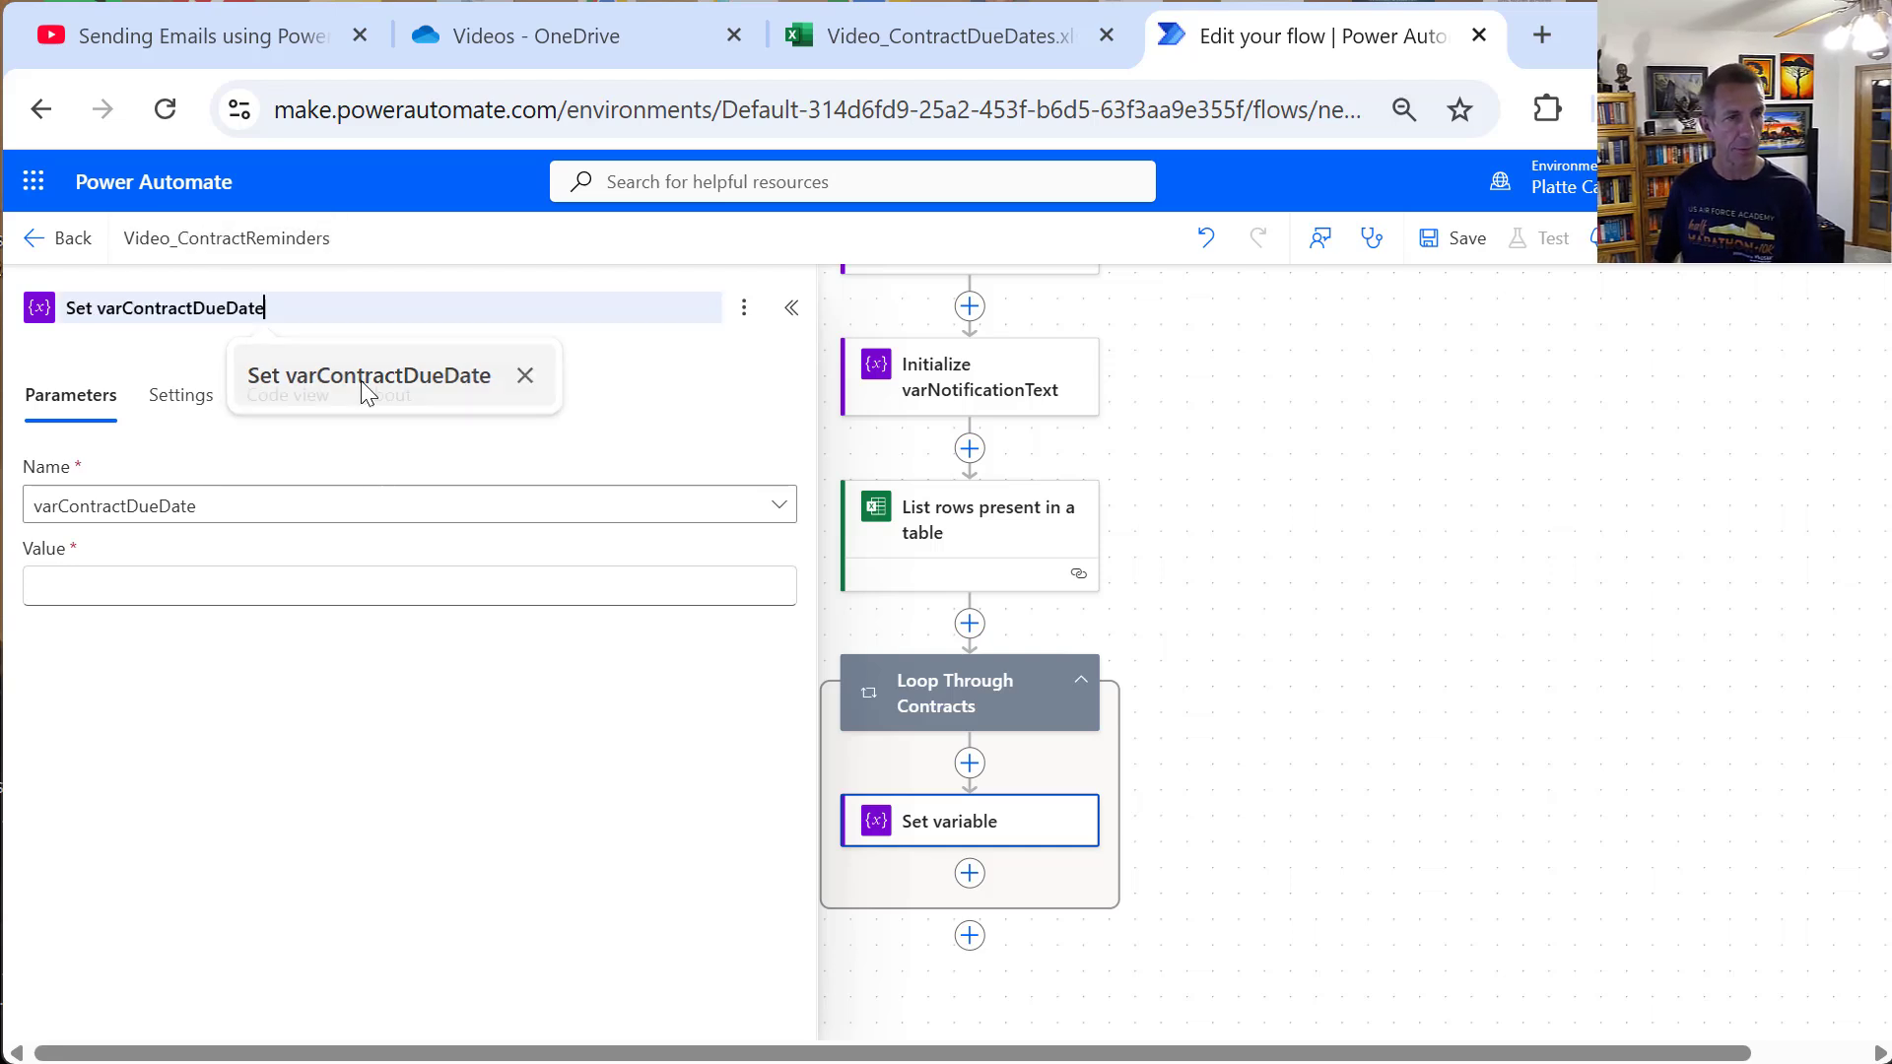
left_click(362, 386)
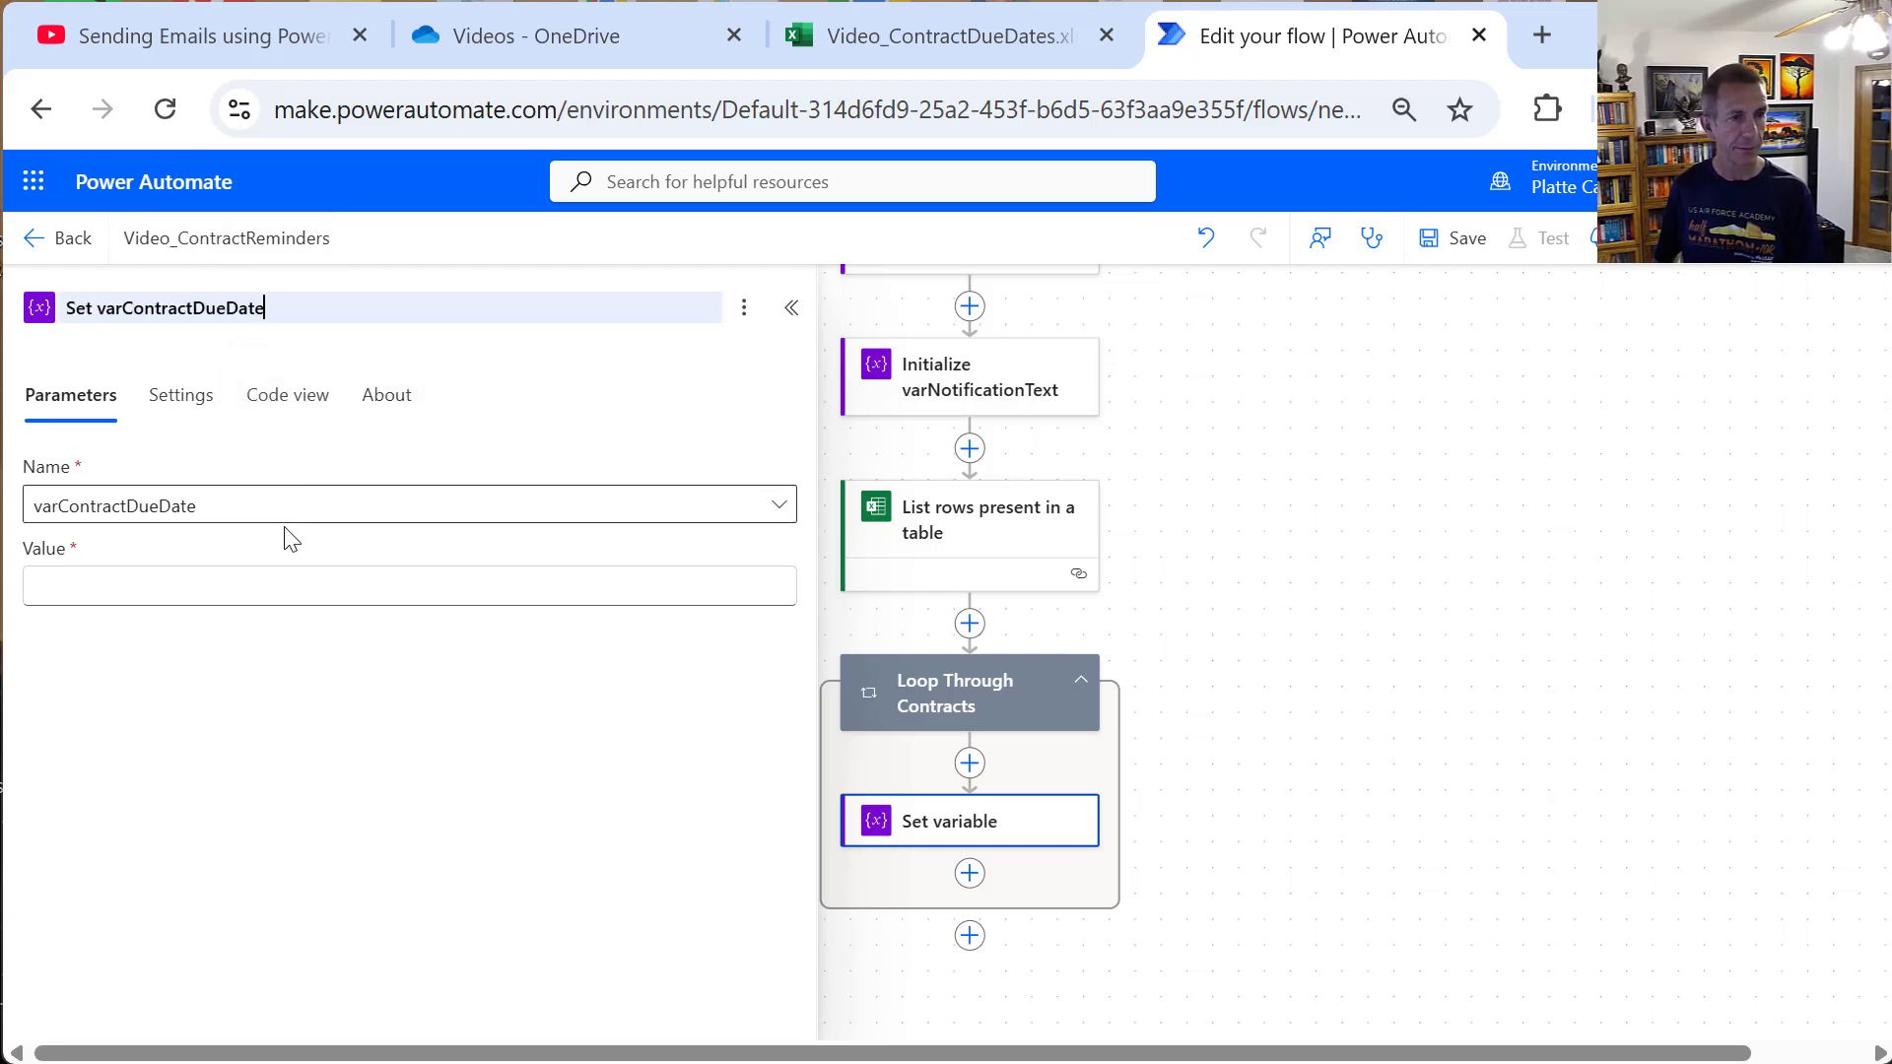
Step: Set the value of Set varContractDueDate to the ContractDueDate column from List rows present in a table
left_click(246, 587)
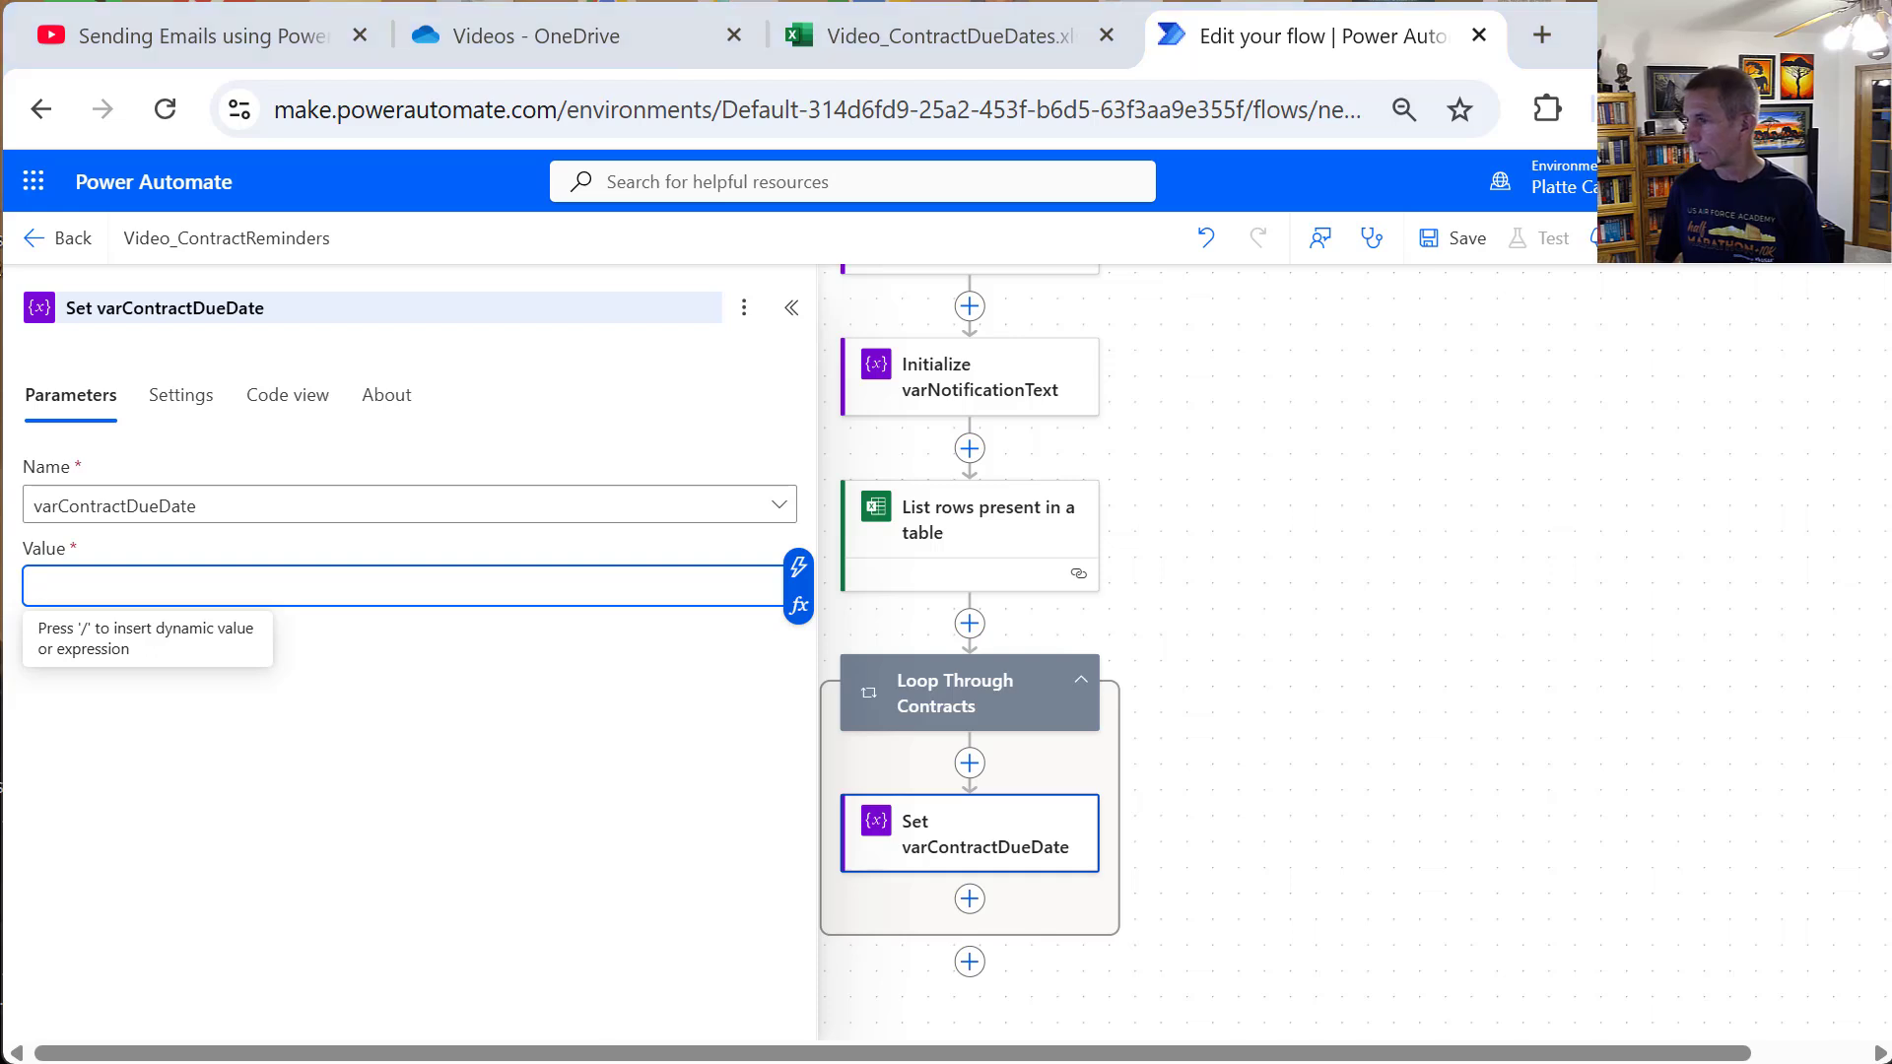
left_click(367, 587)
left_click(798, 567)
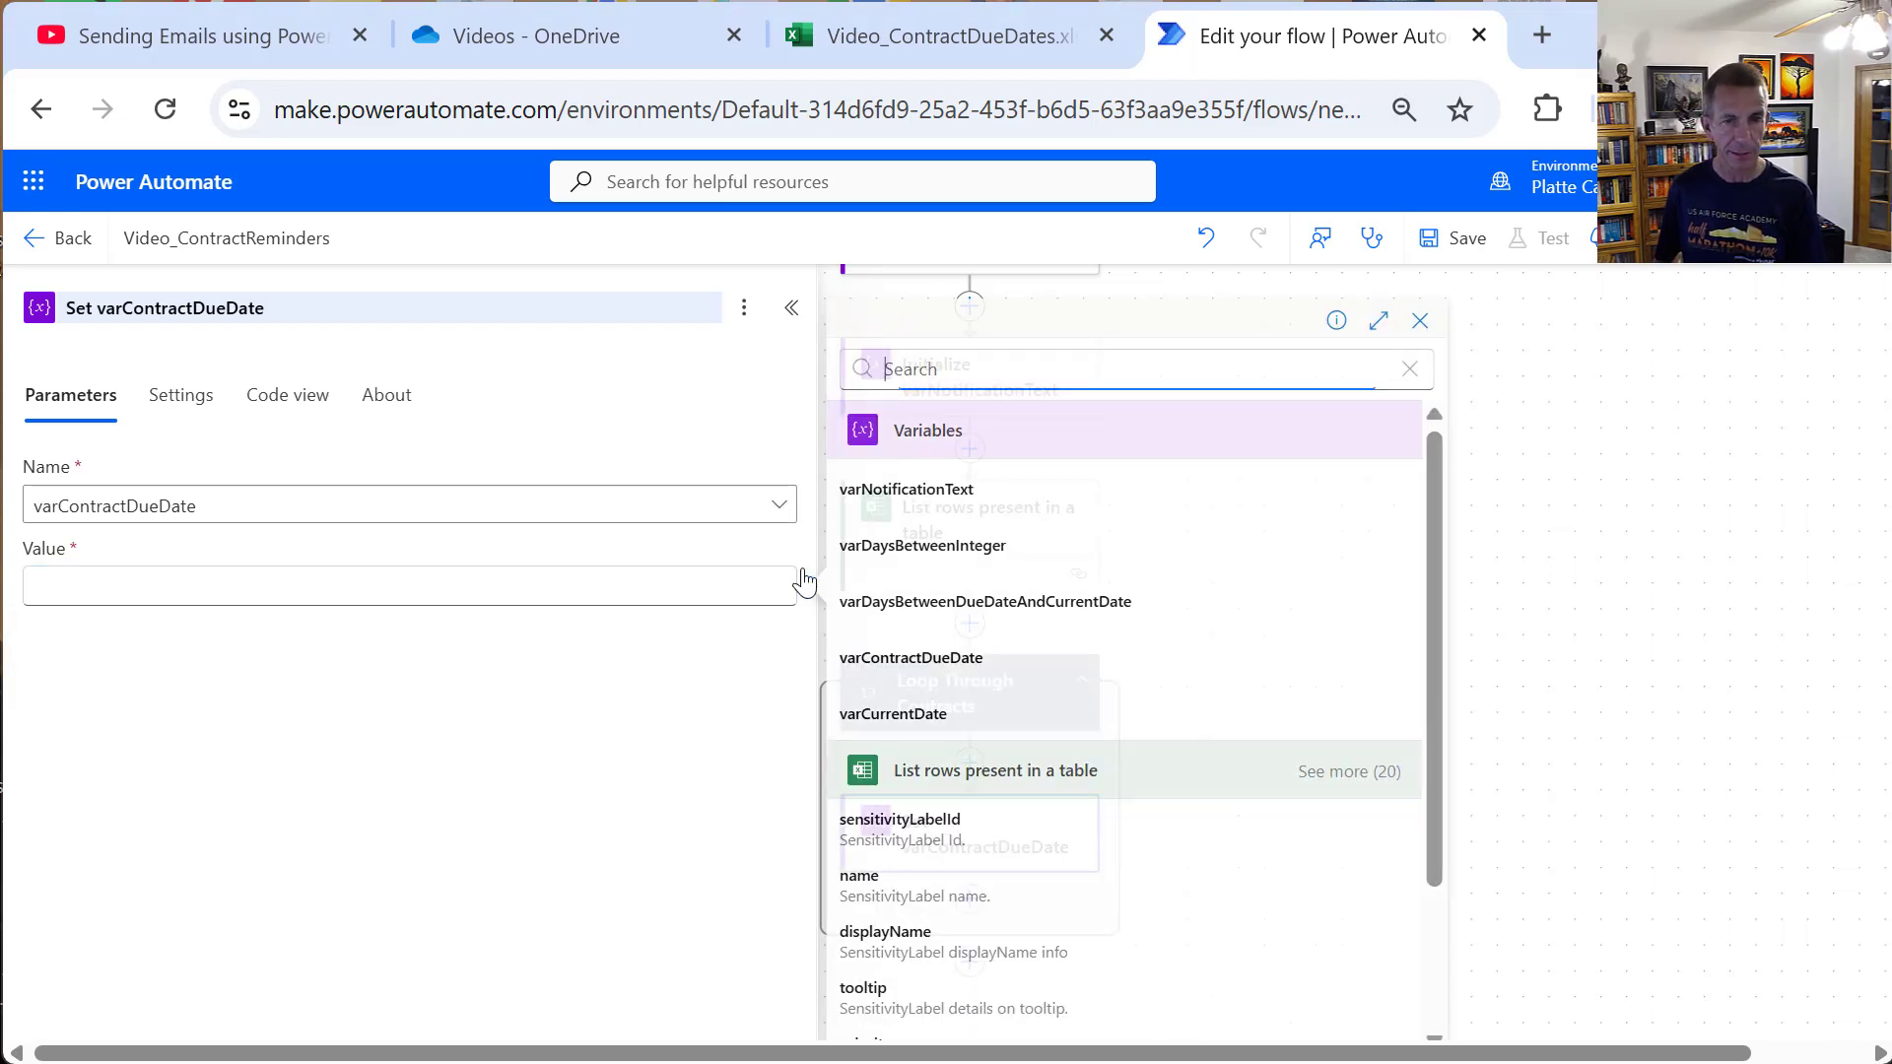
left_click_drag(1435, 818, 1449, 944)
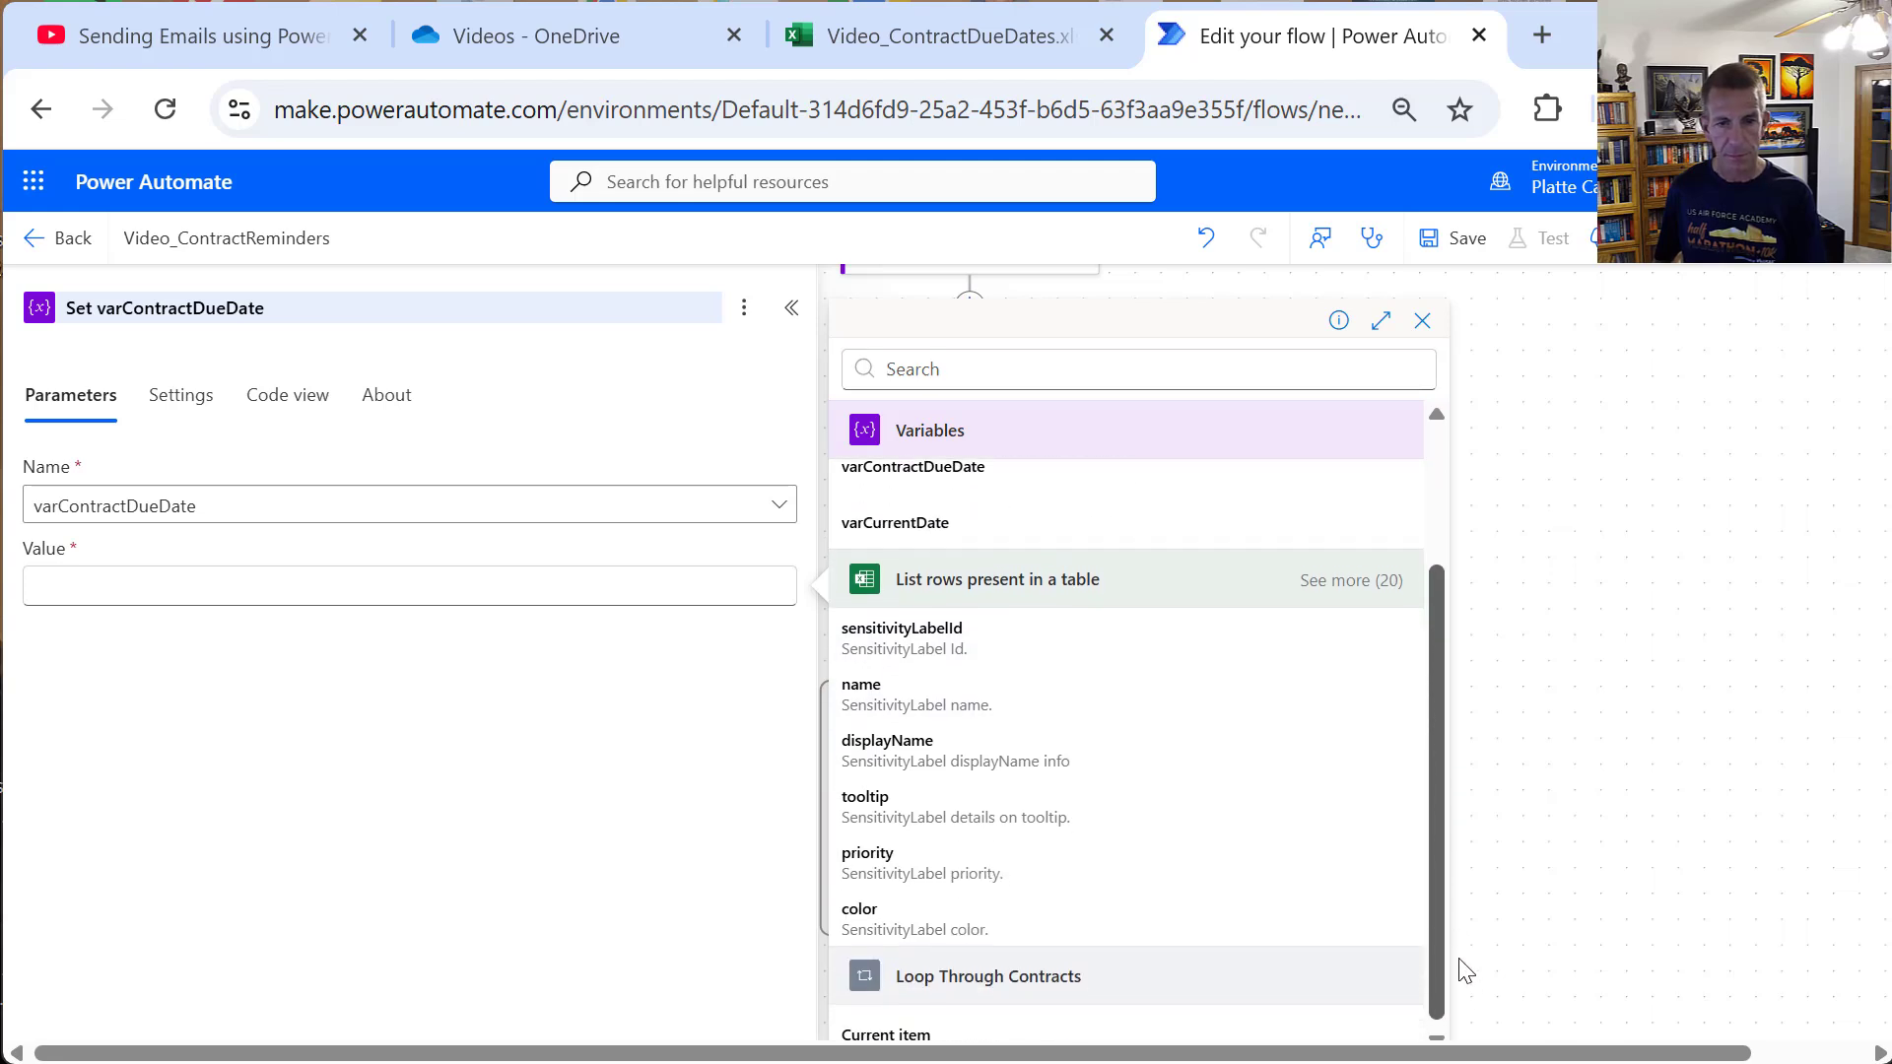
left_click(1336, 581)
scroll(1417, 788, "down", 3)
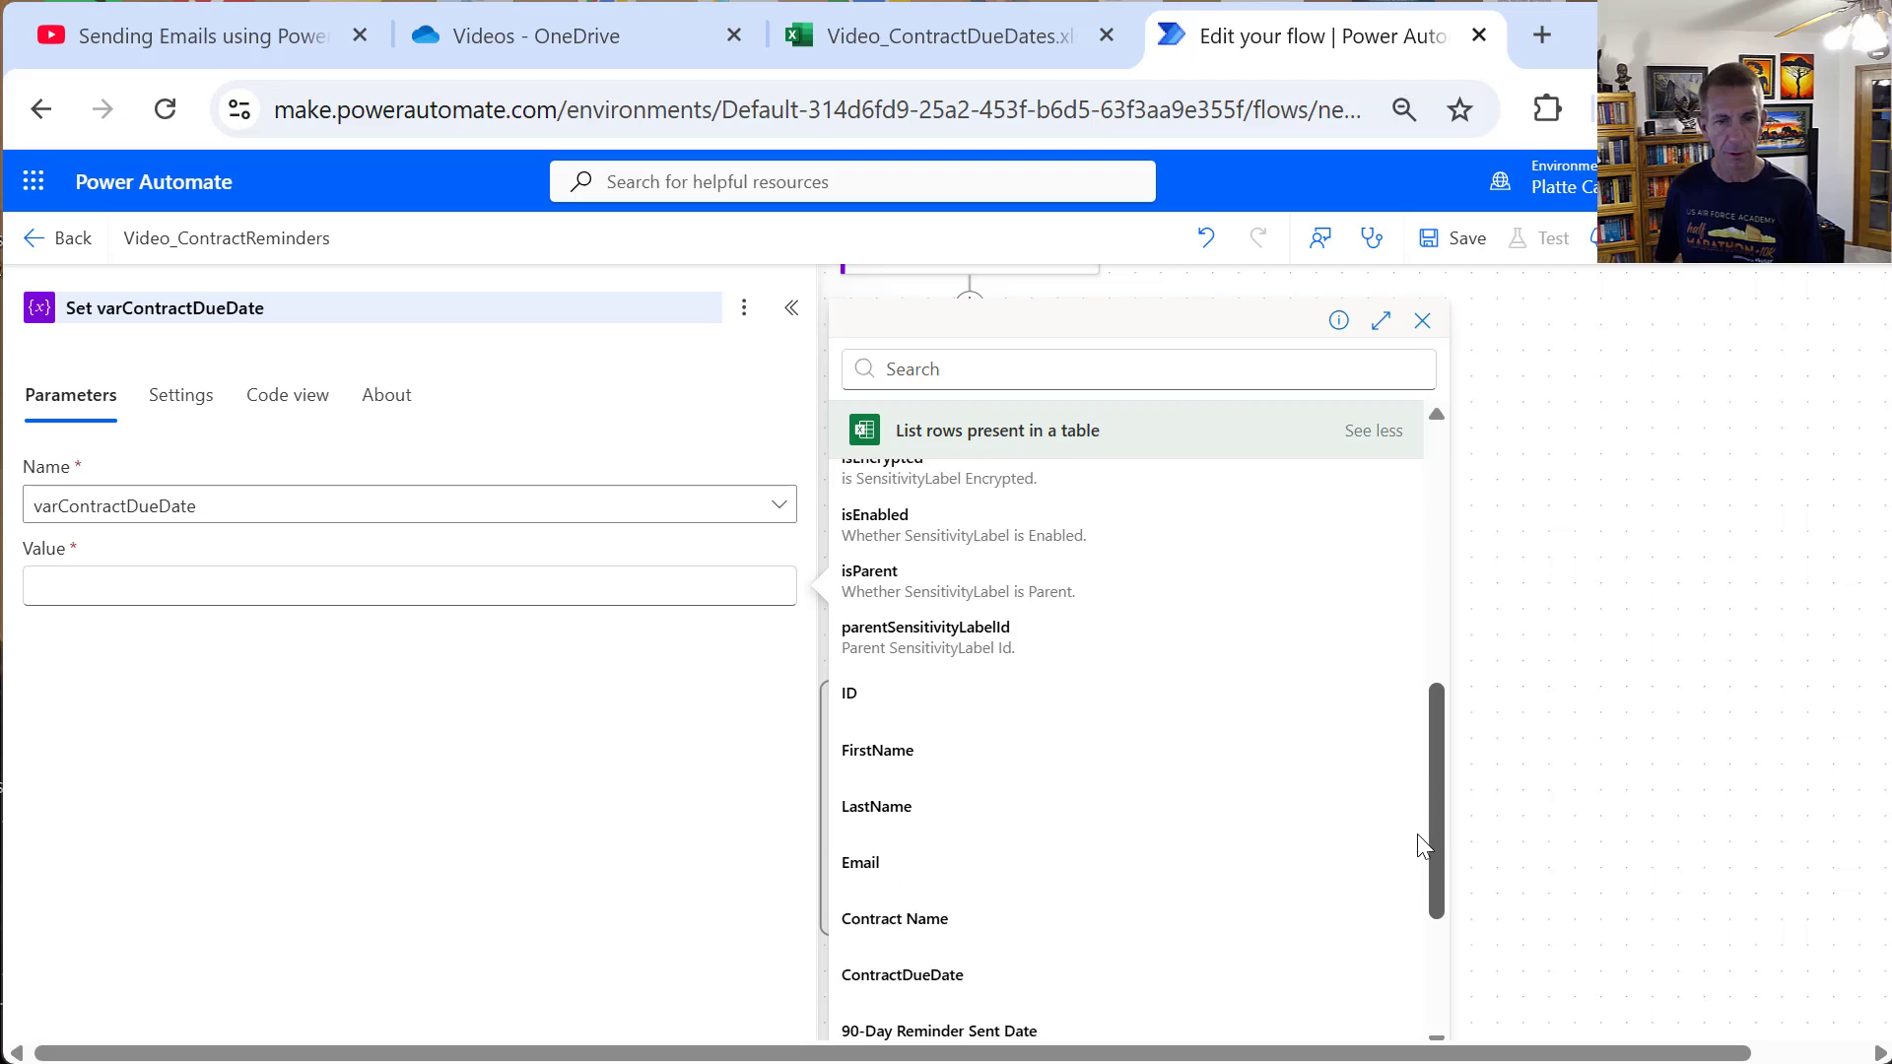
left_click(1012, 892)
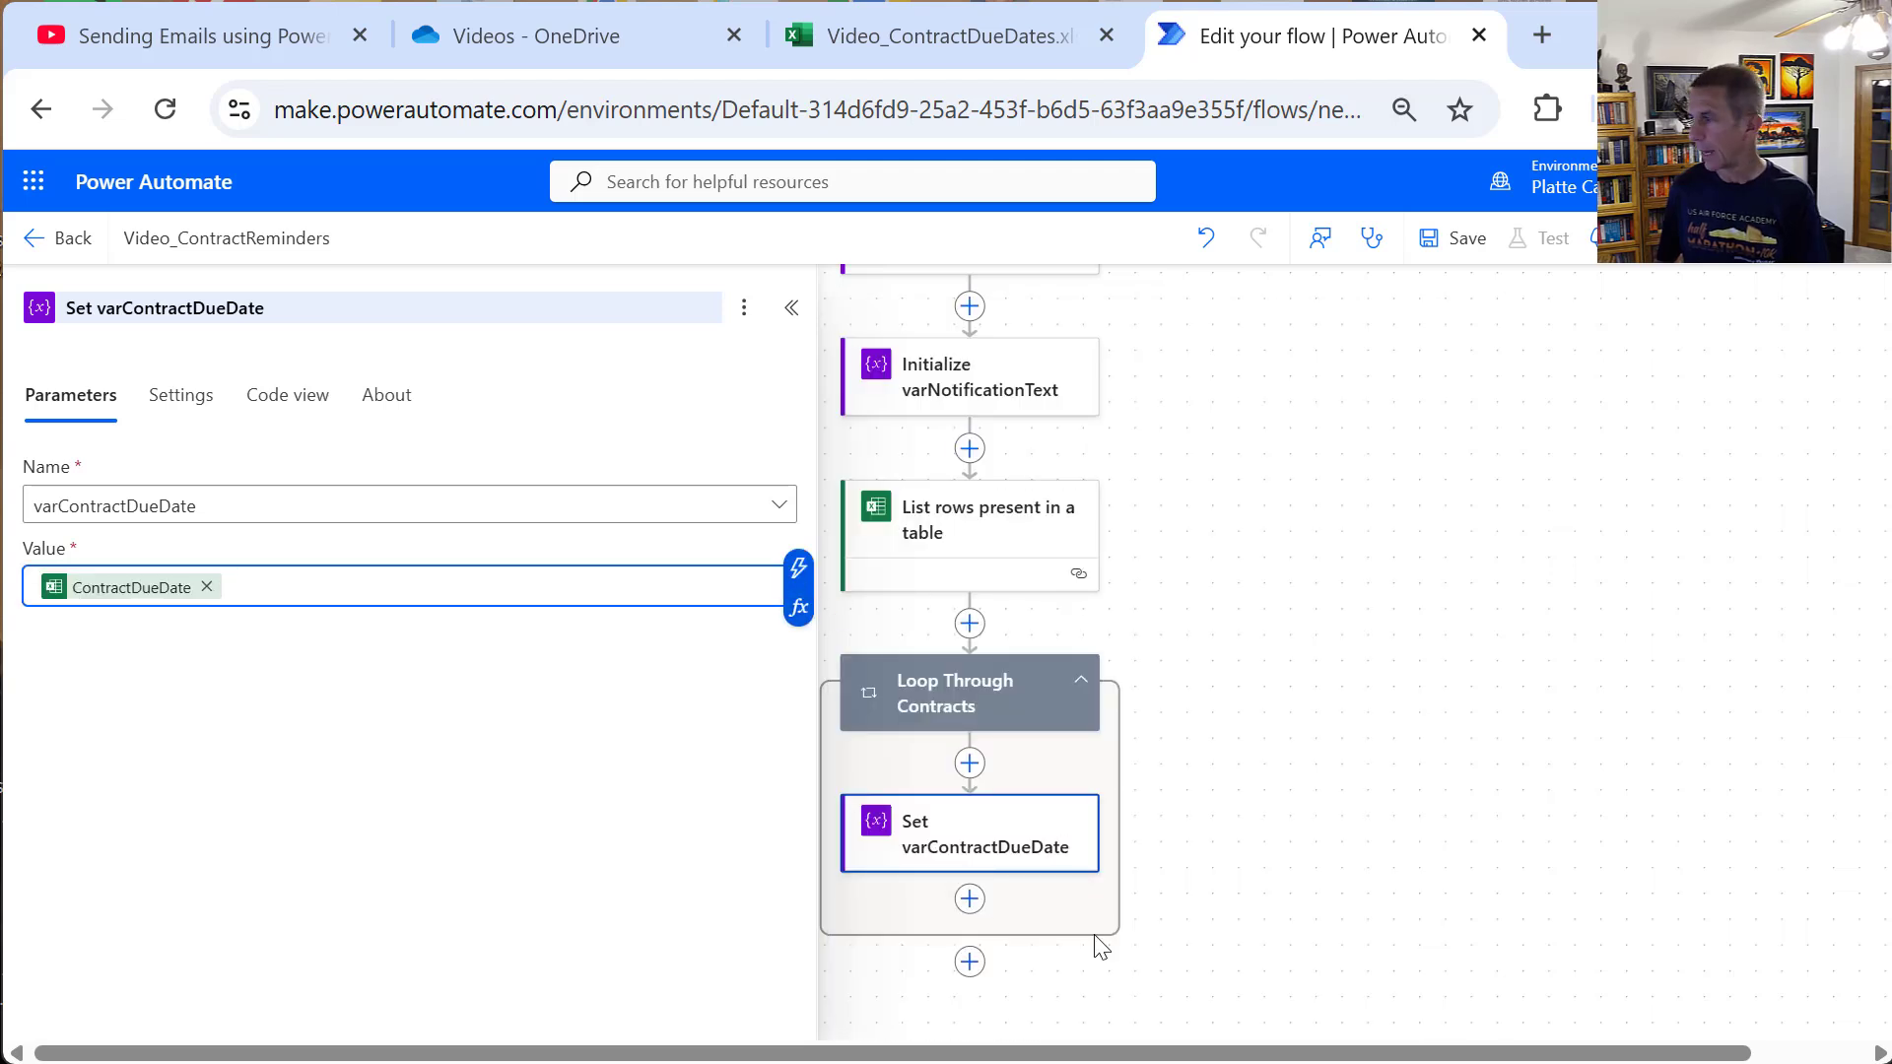
Step: Add a Set variable action below Set varContractDueDate inside the loop and choose varDaysBetweenDueDateAndCurrentDate as its variable
left_click(969, 898)
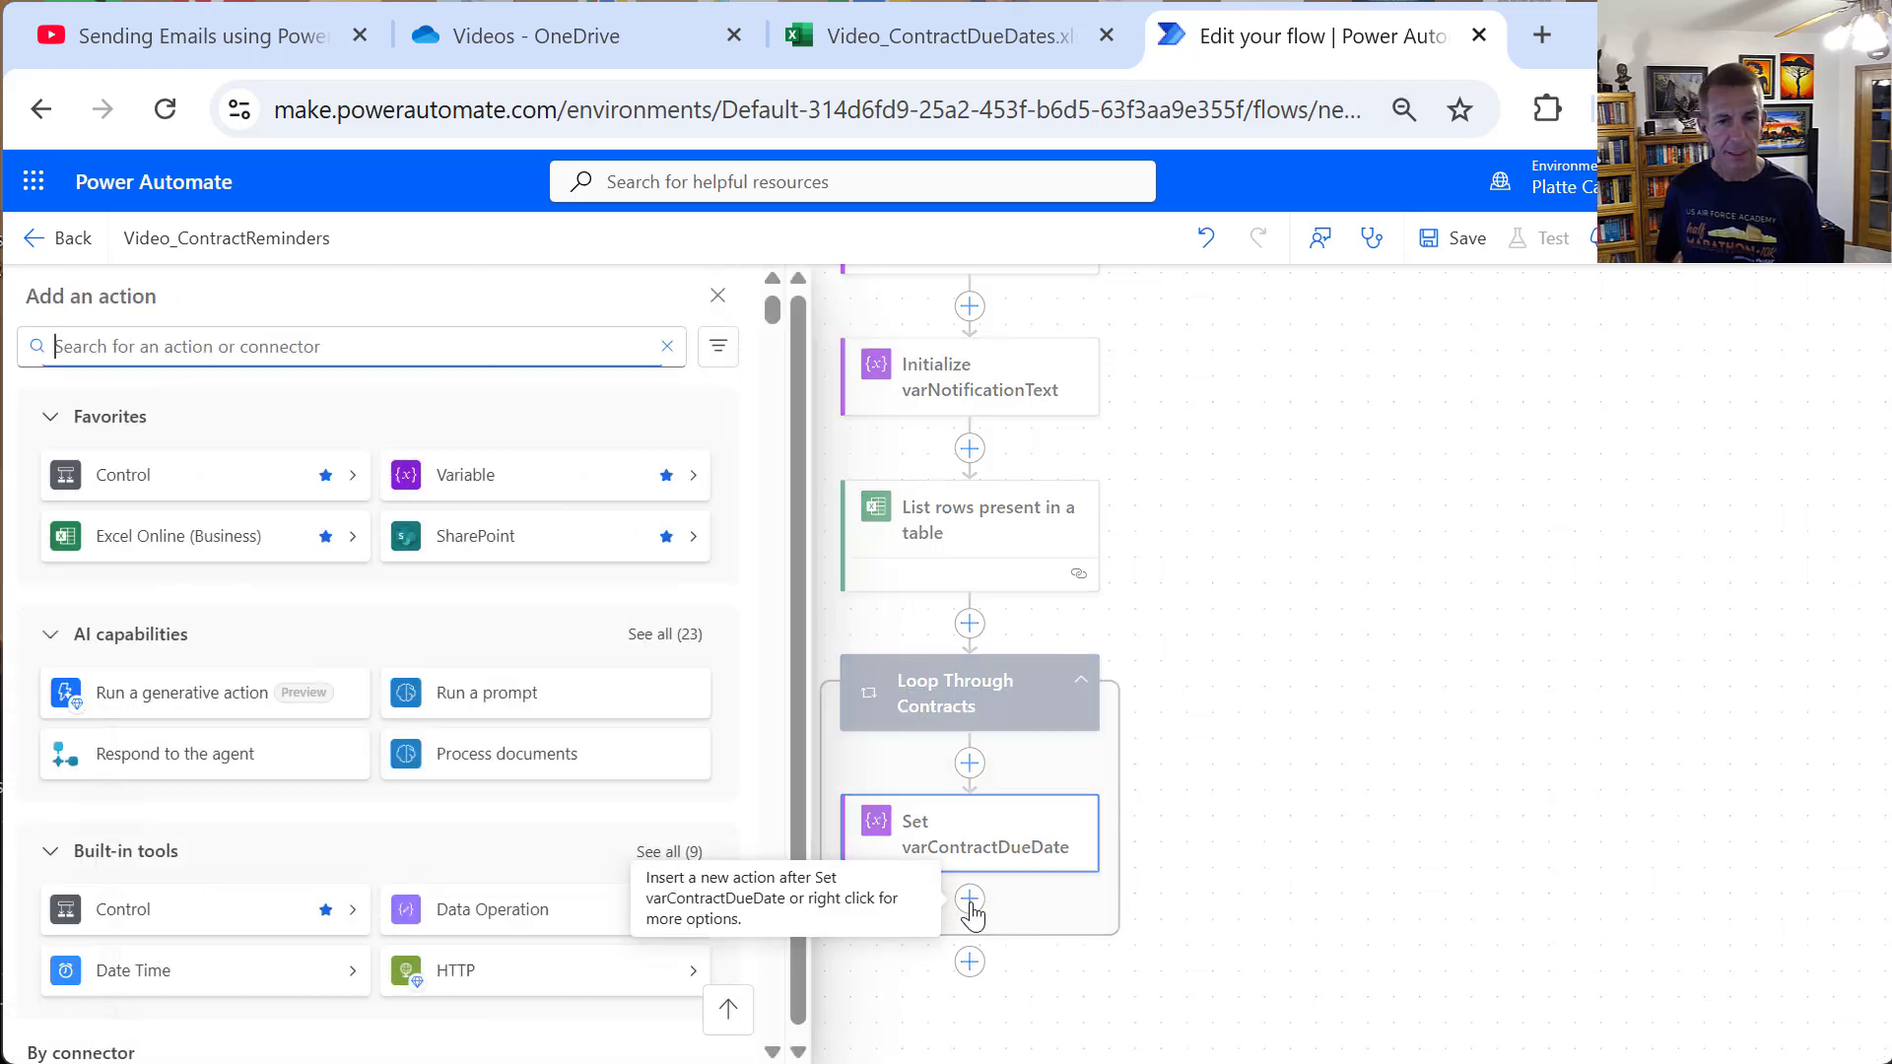
left_click(533, 474)
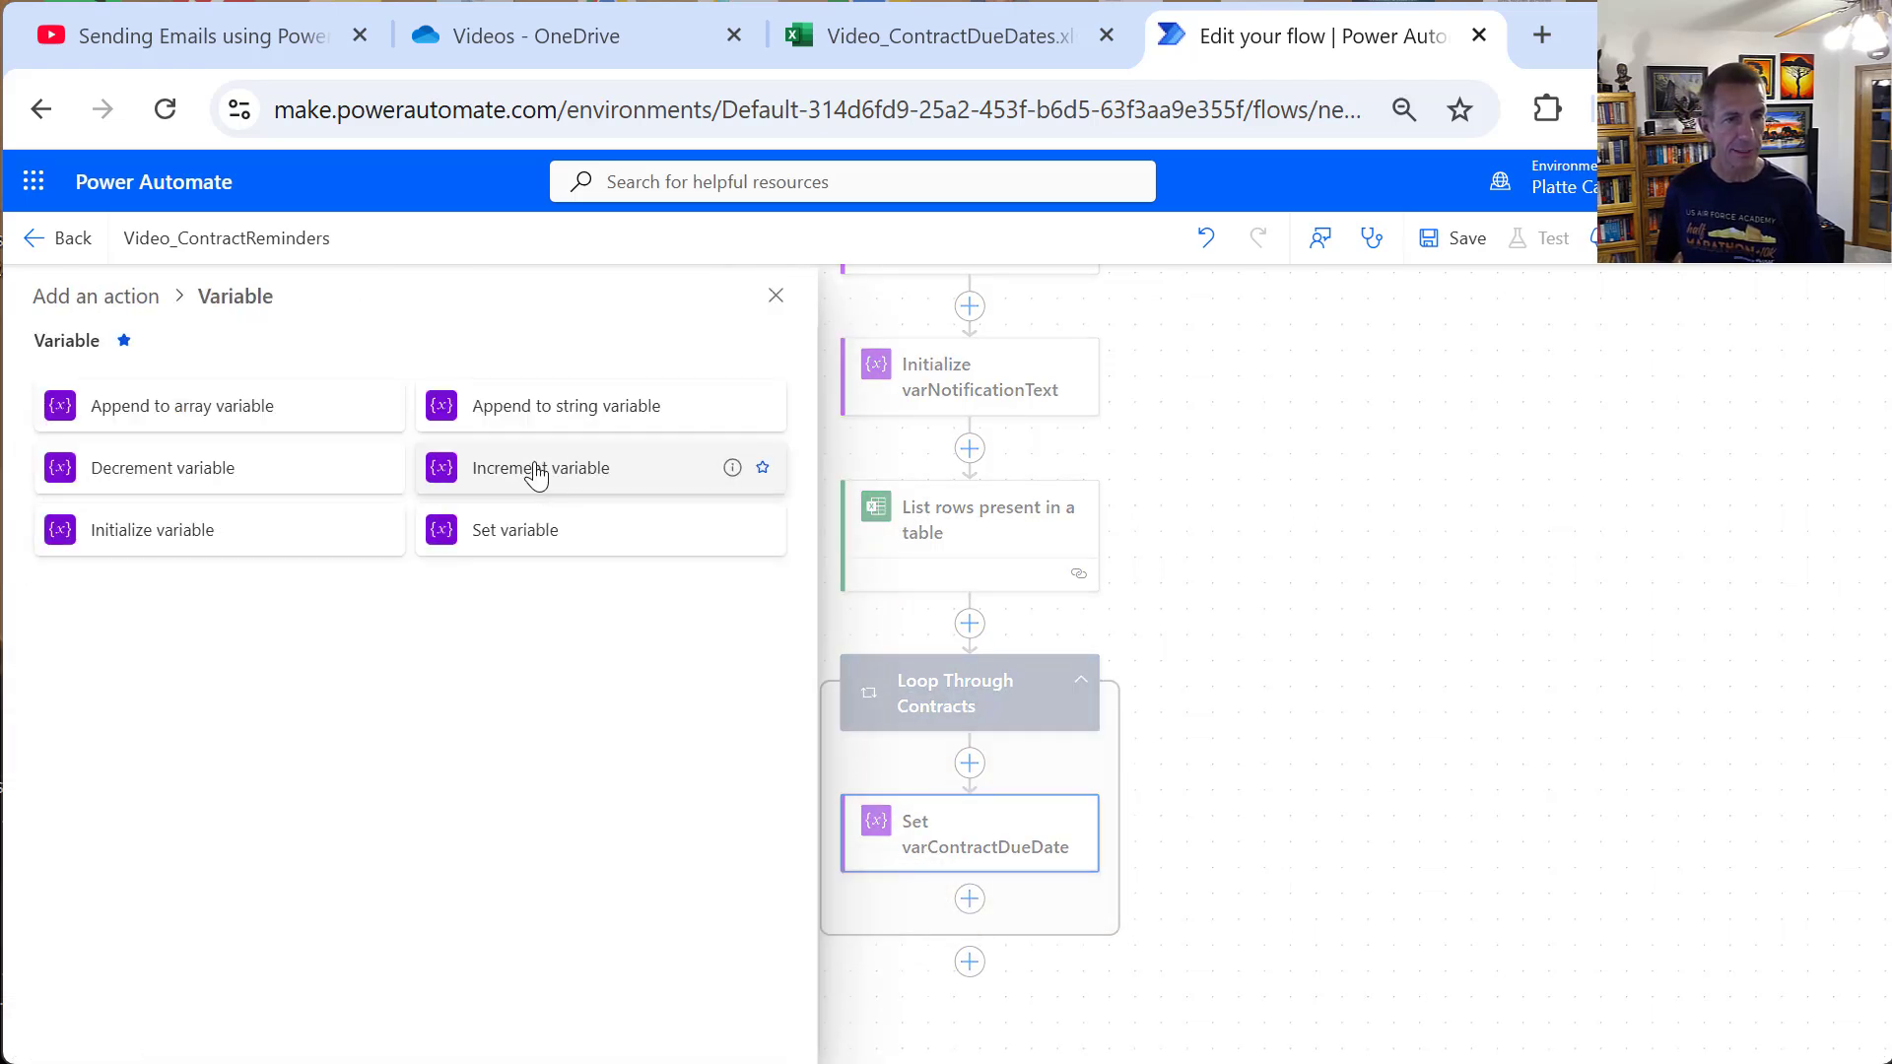
left_click(549, 533)
left_click(416, 502)
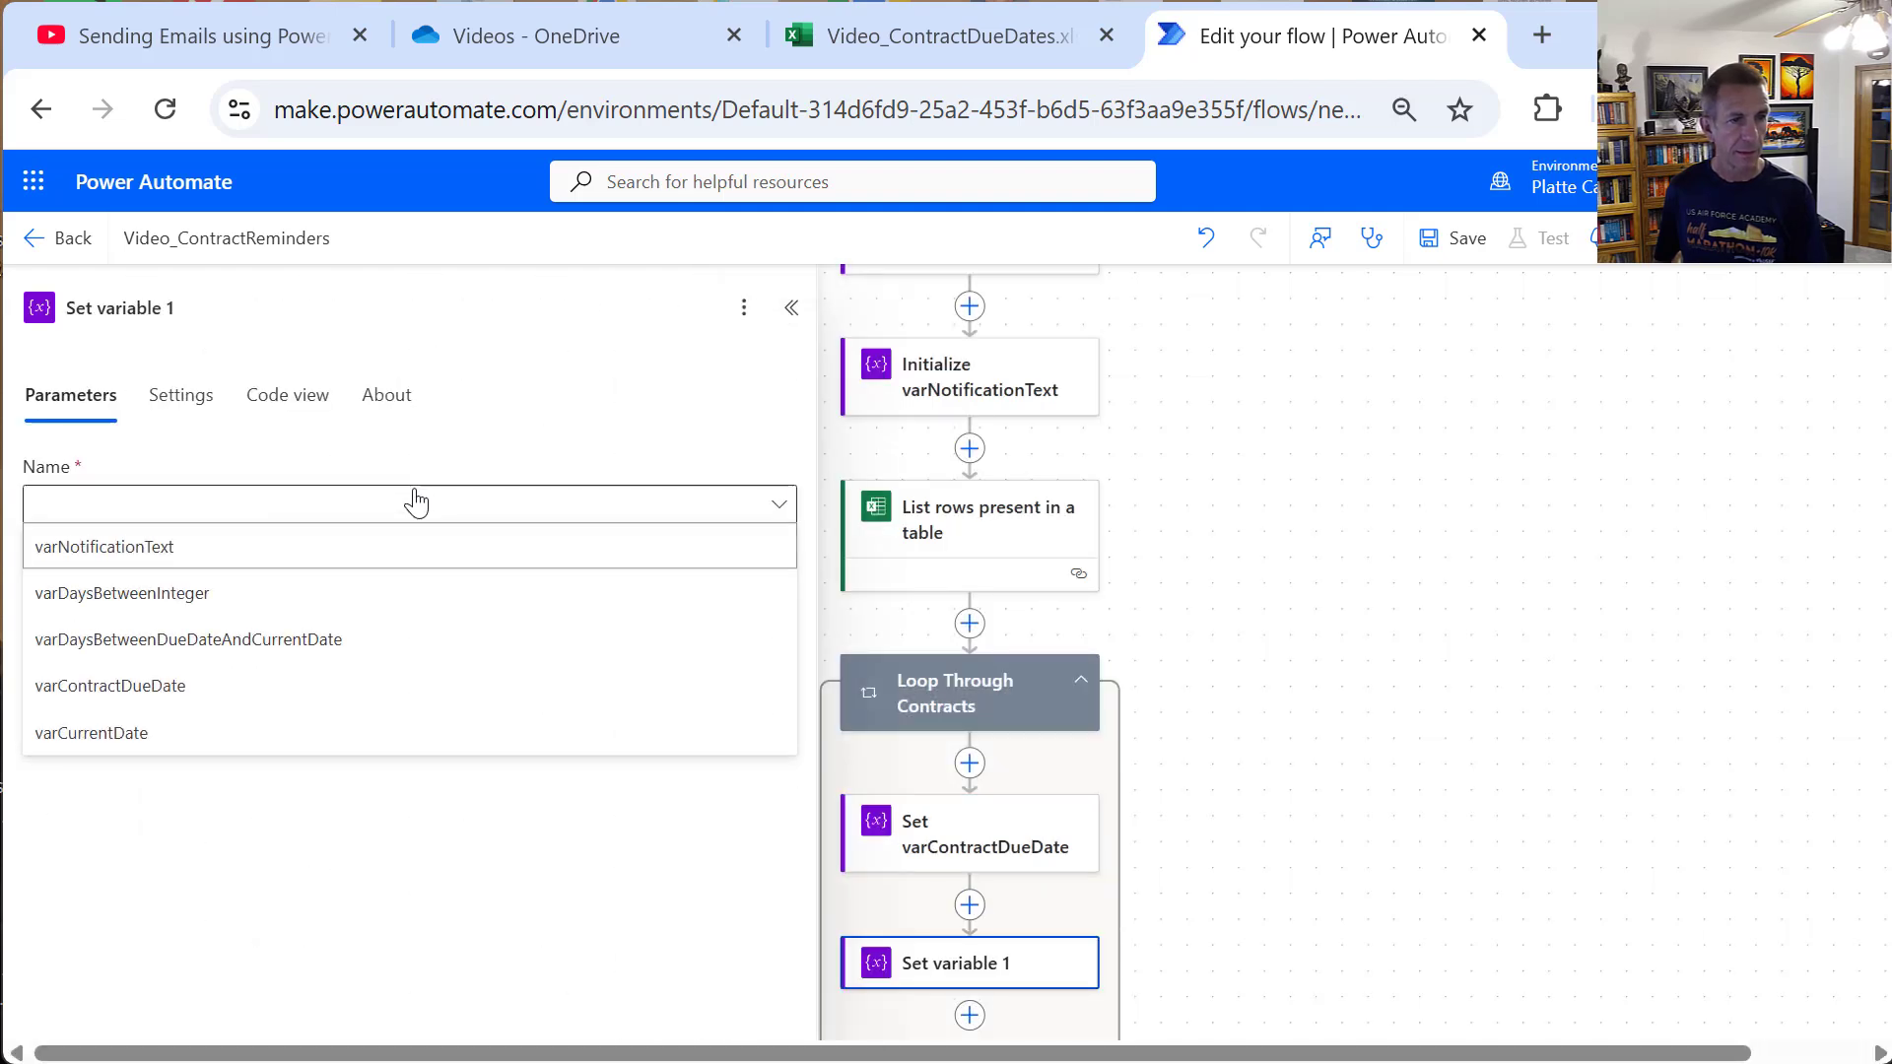
left_click(344, 639)
Step: Rename the second Set variable action to Set varDaysBetweenDueDateAndCurrentDate
left_click_drag(128, 308, 261, 351)
key("BackSpace")
key("BackSpace")
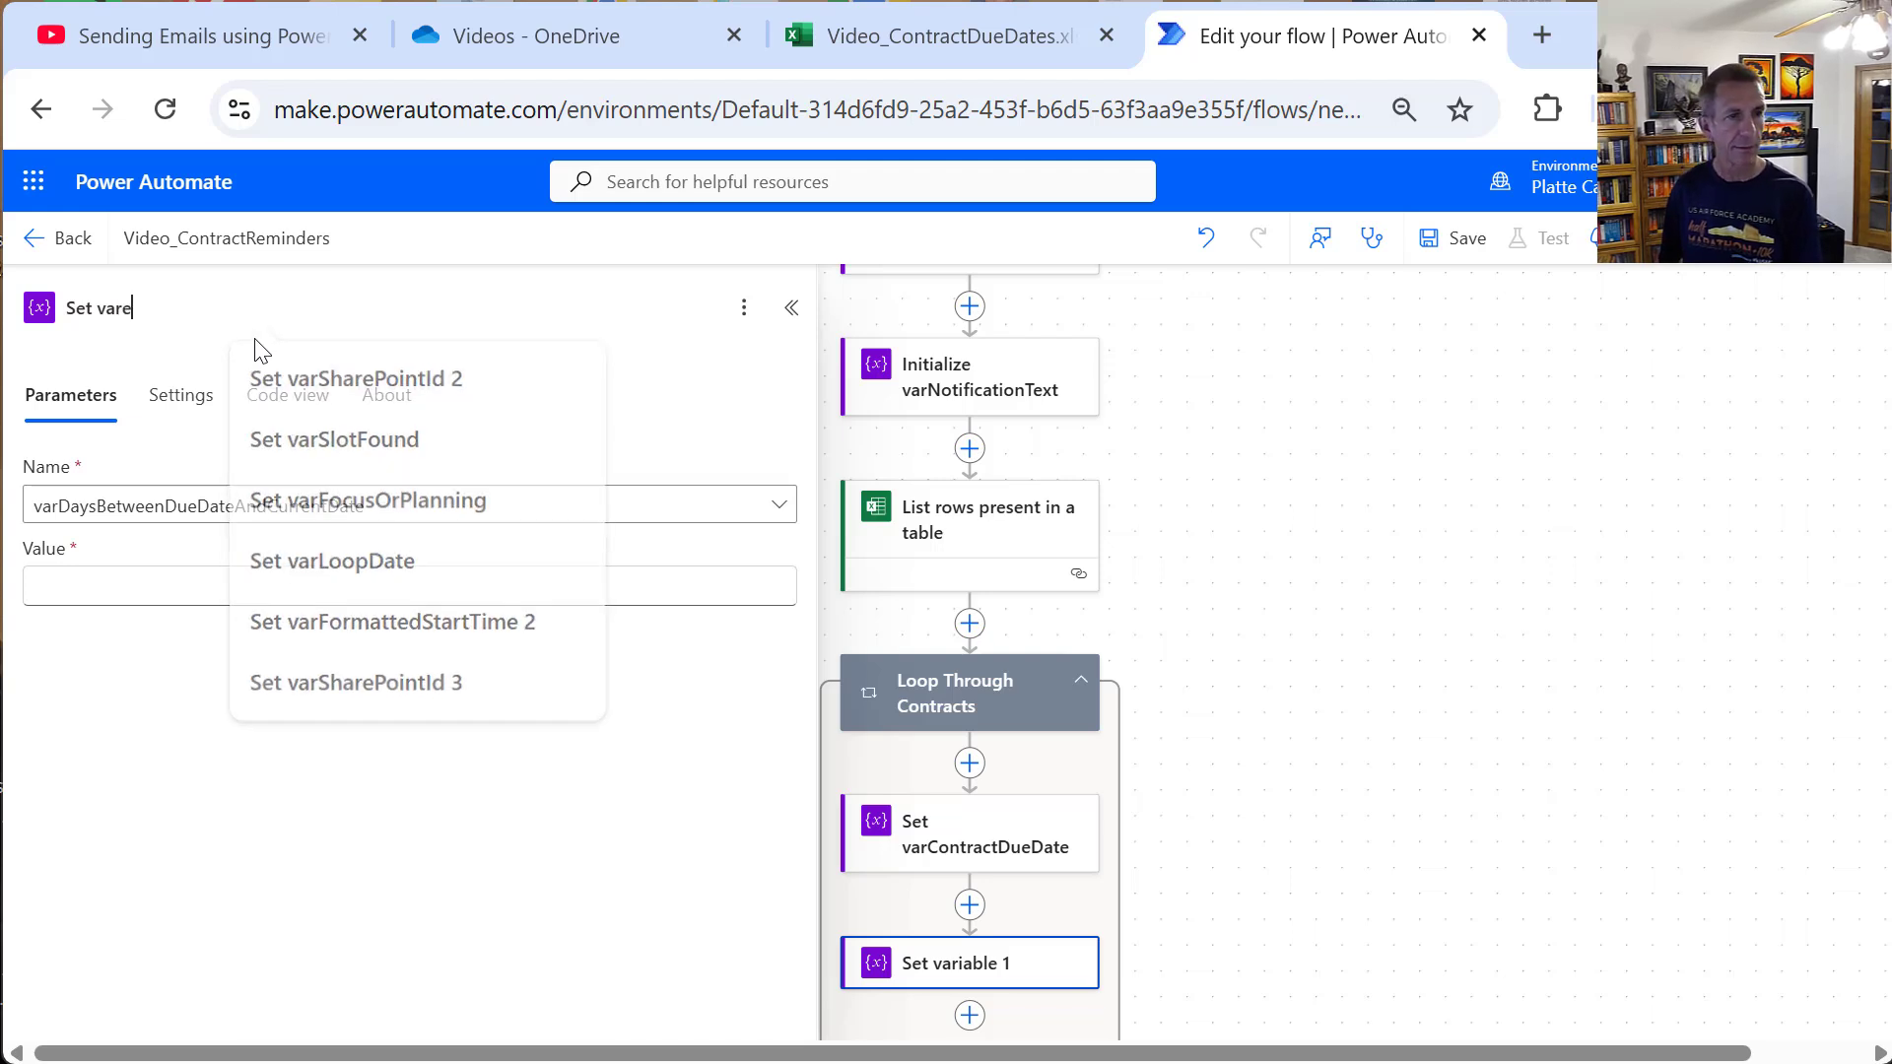
type("DaysBetweenDueDateAndCurrentDate")
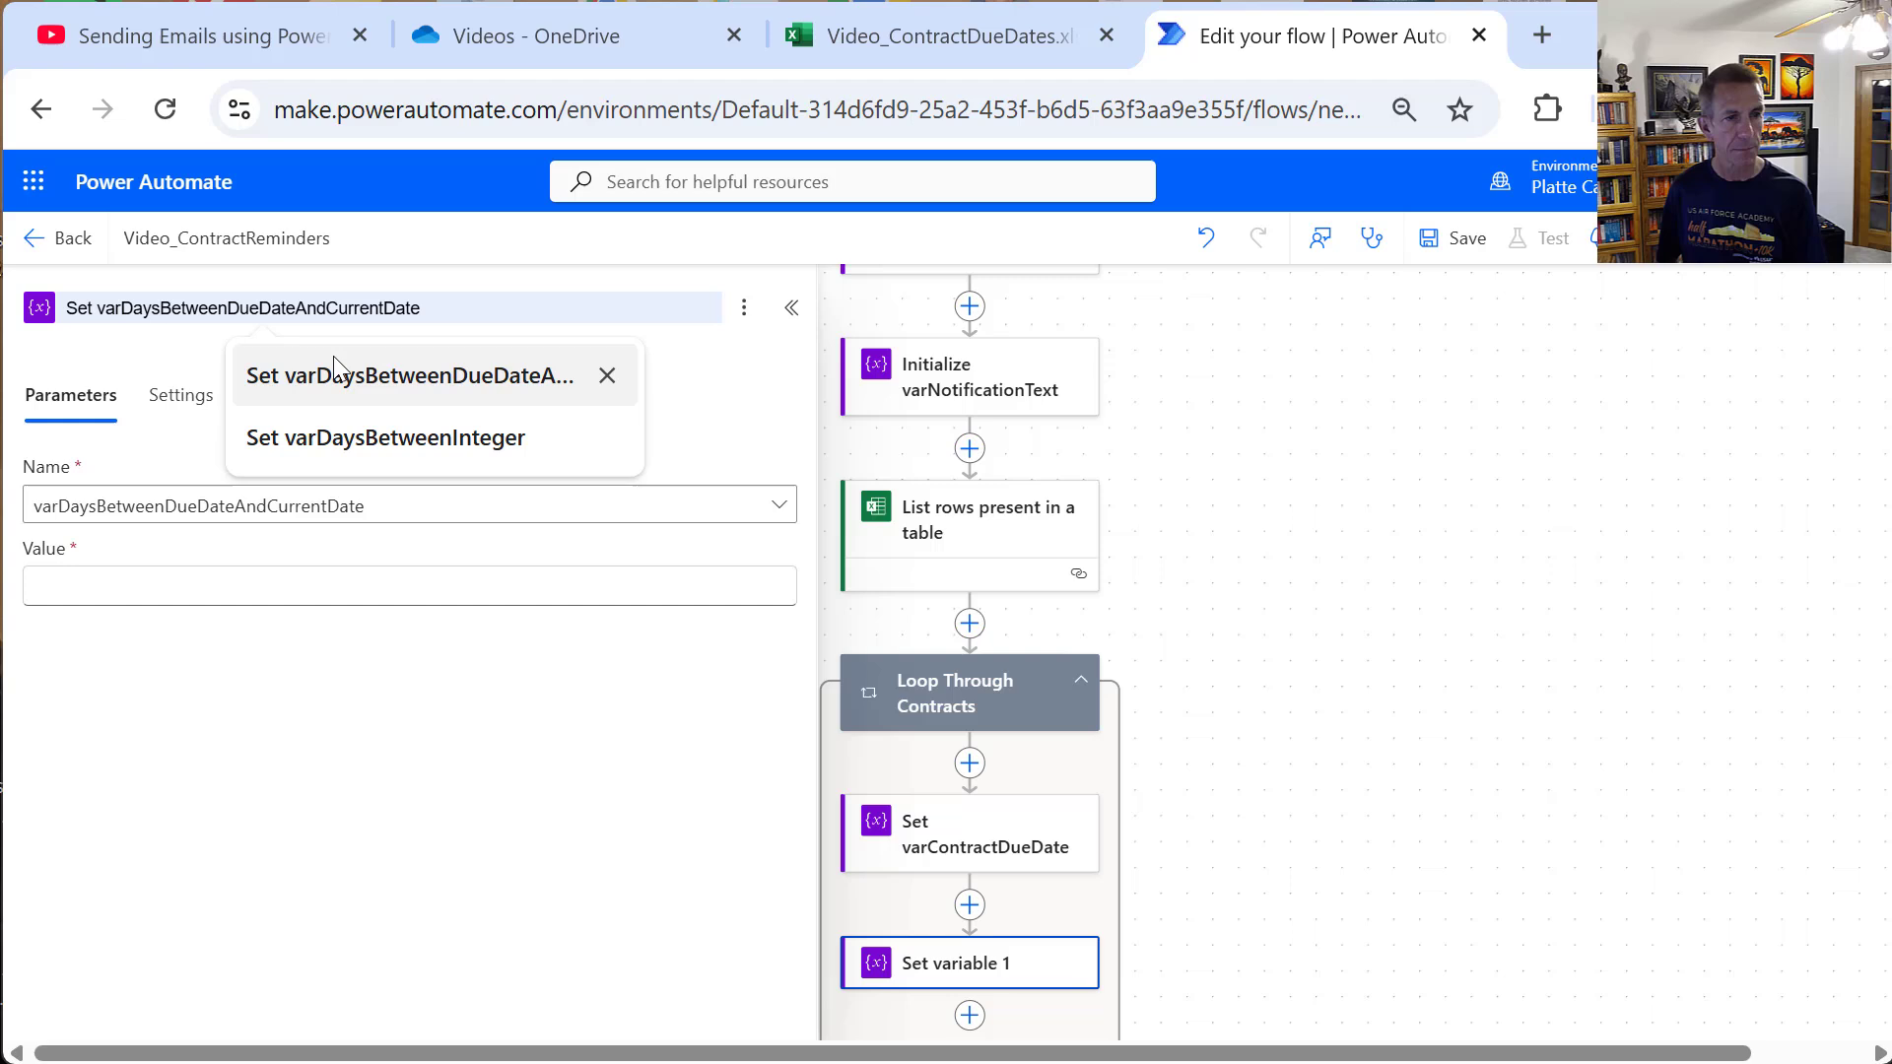
left_click(331, 379)
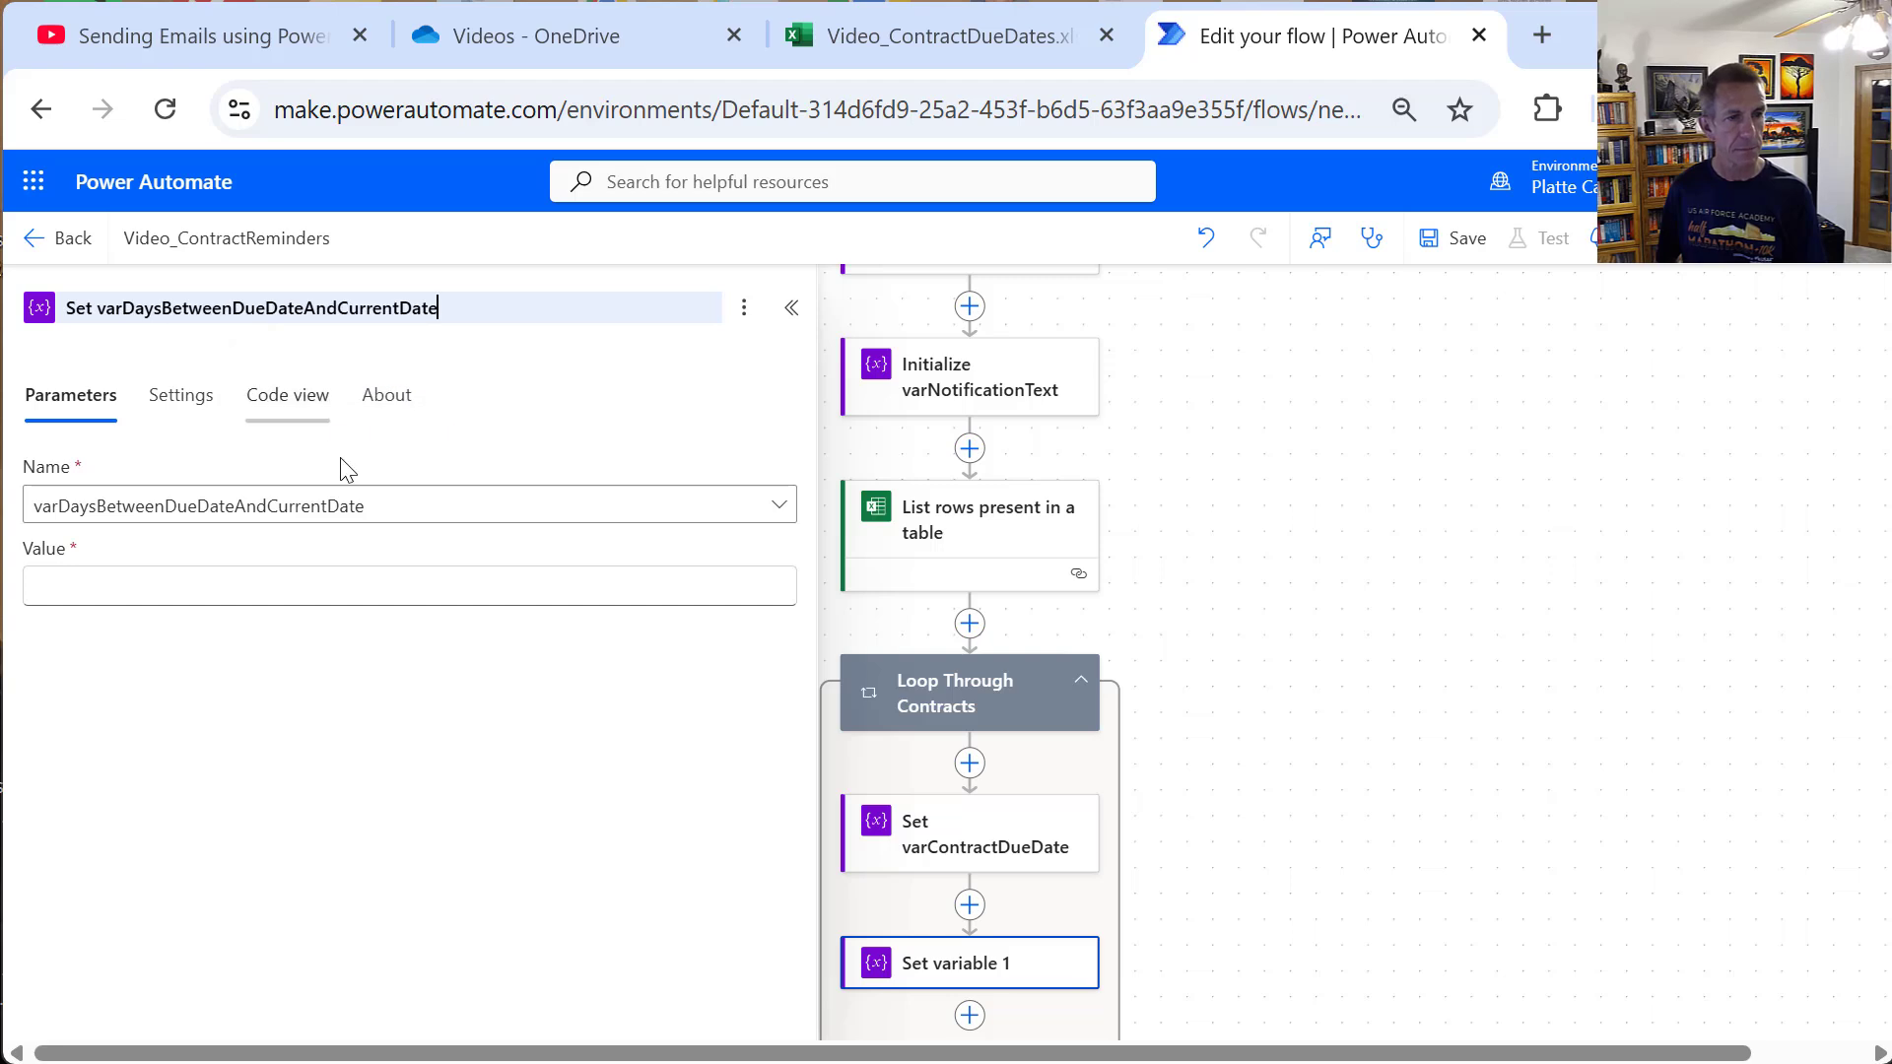
Step: Start a dateDifference expression as the value of Set varDaysBetweenDueDateAndCurrentDate, with varCurrentDate as its first argument
left_click(373, 591)
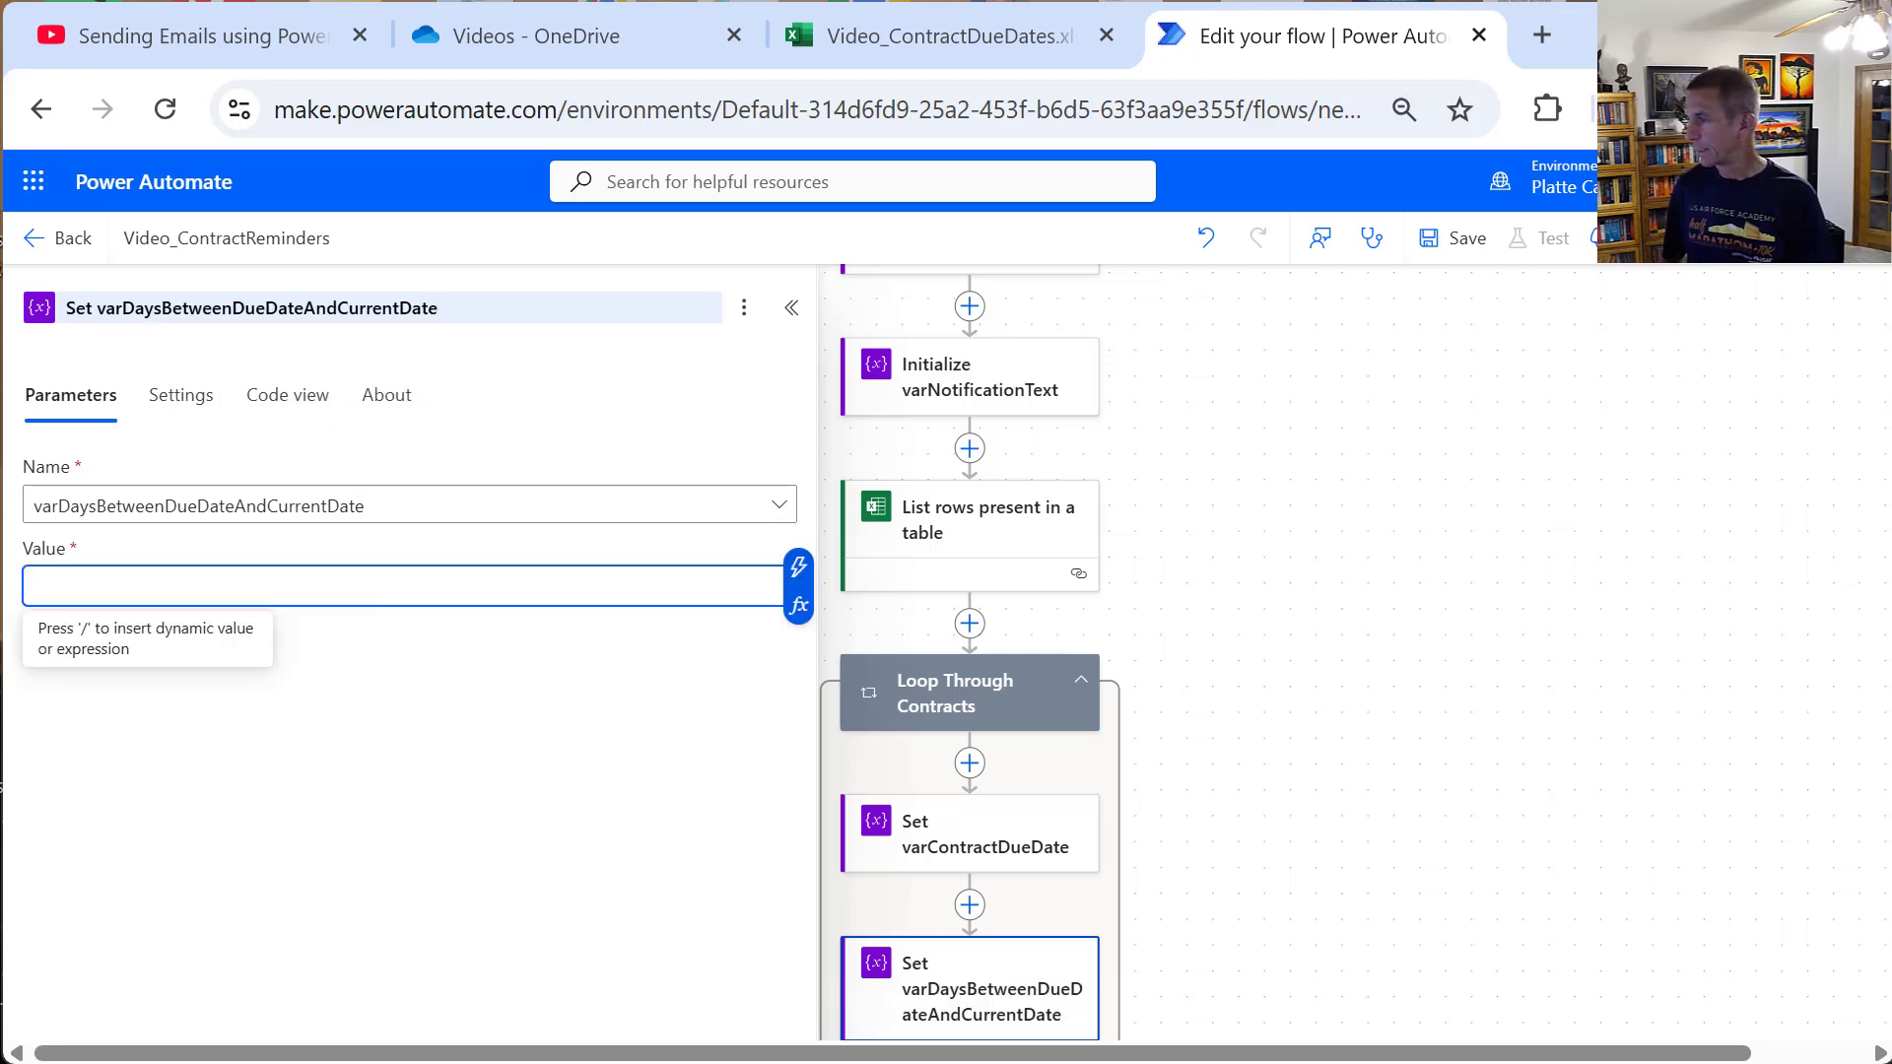
key("alt+Tab")
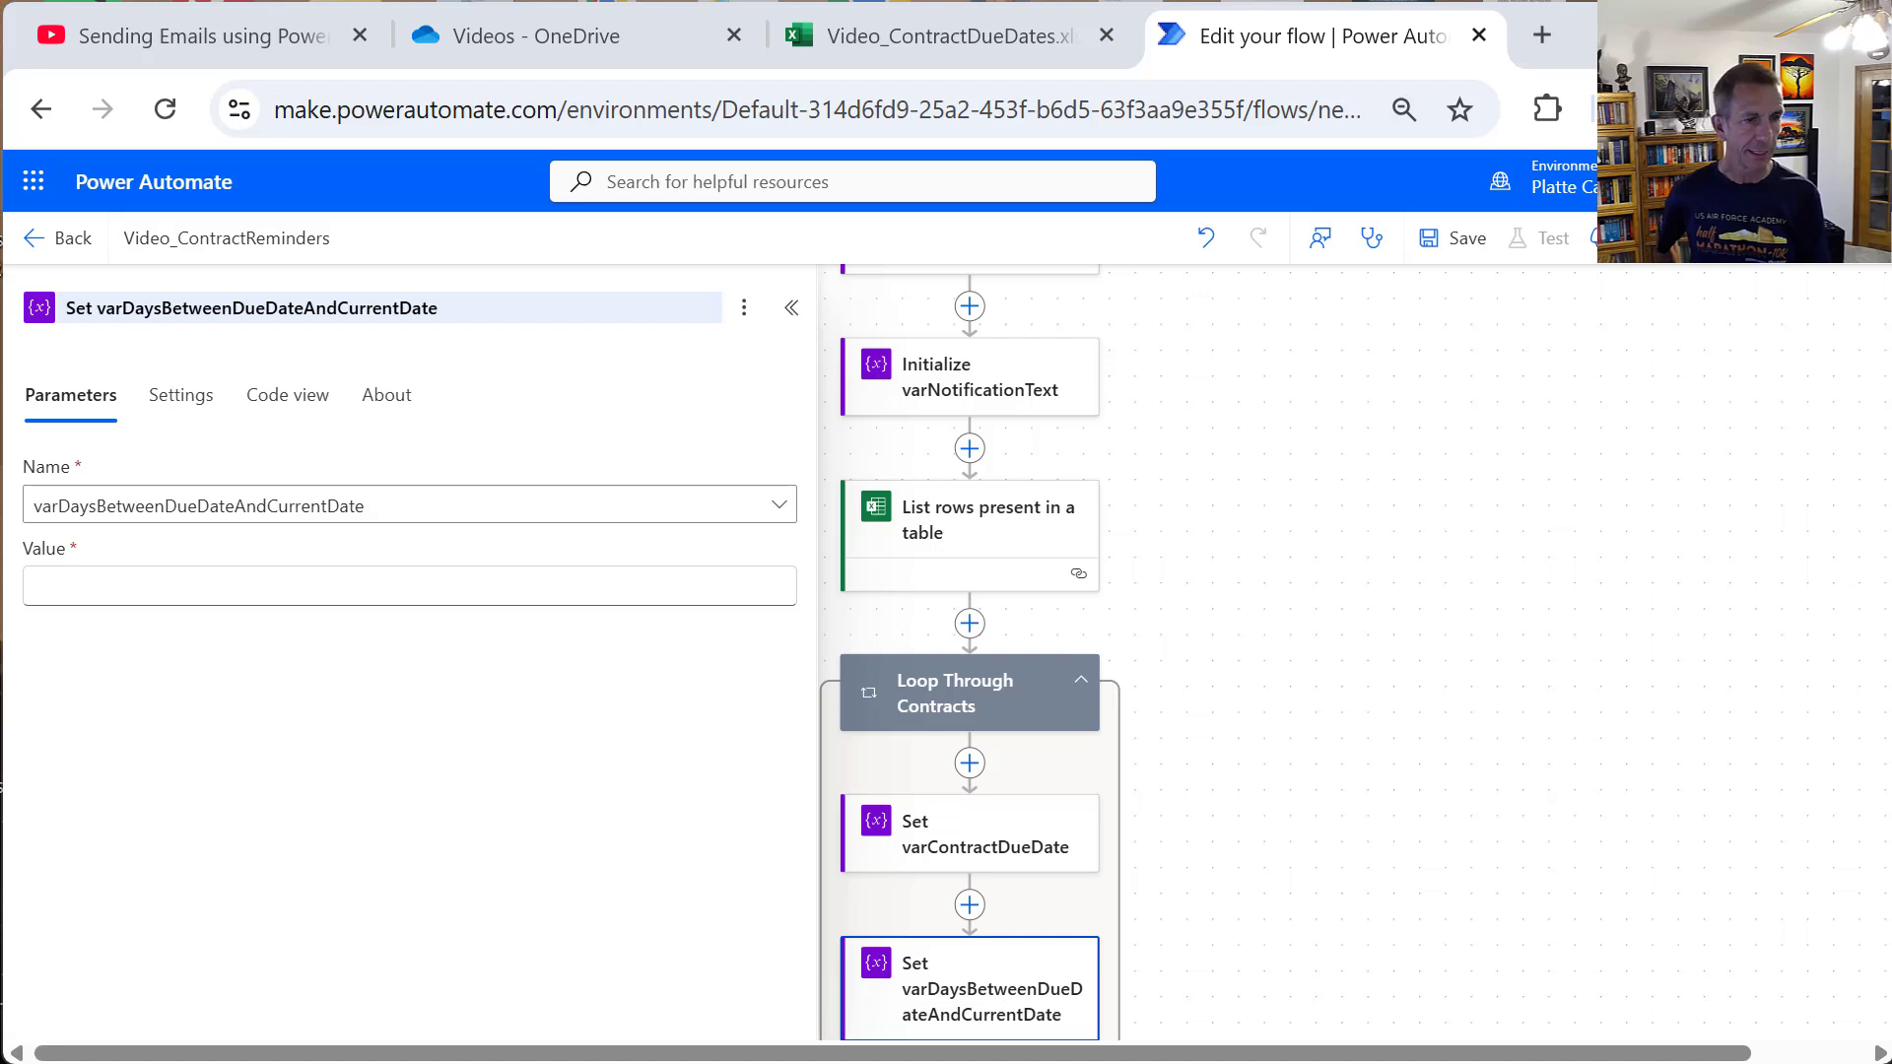
left_click(131, 589)
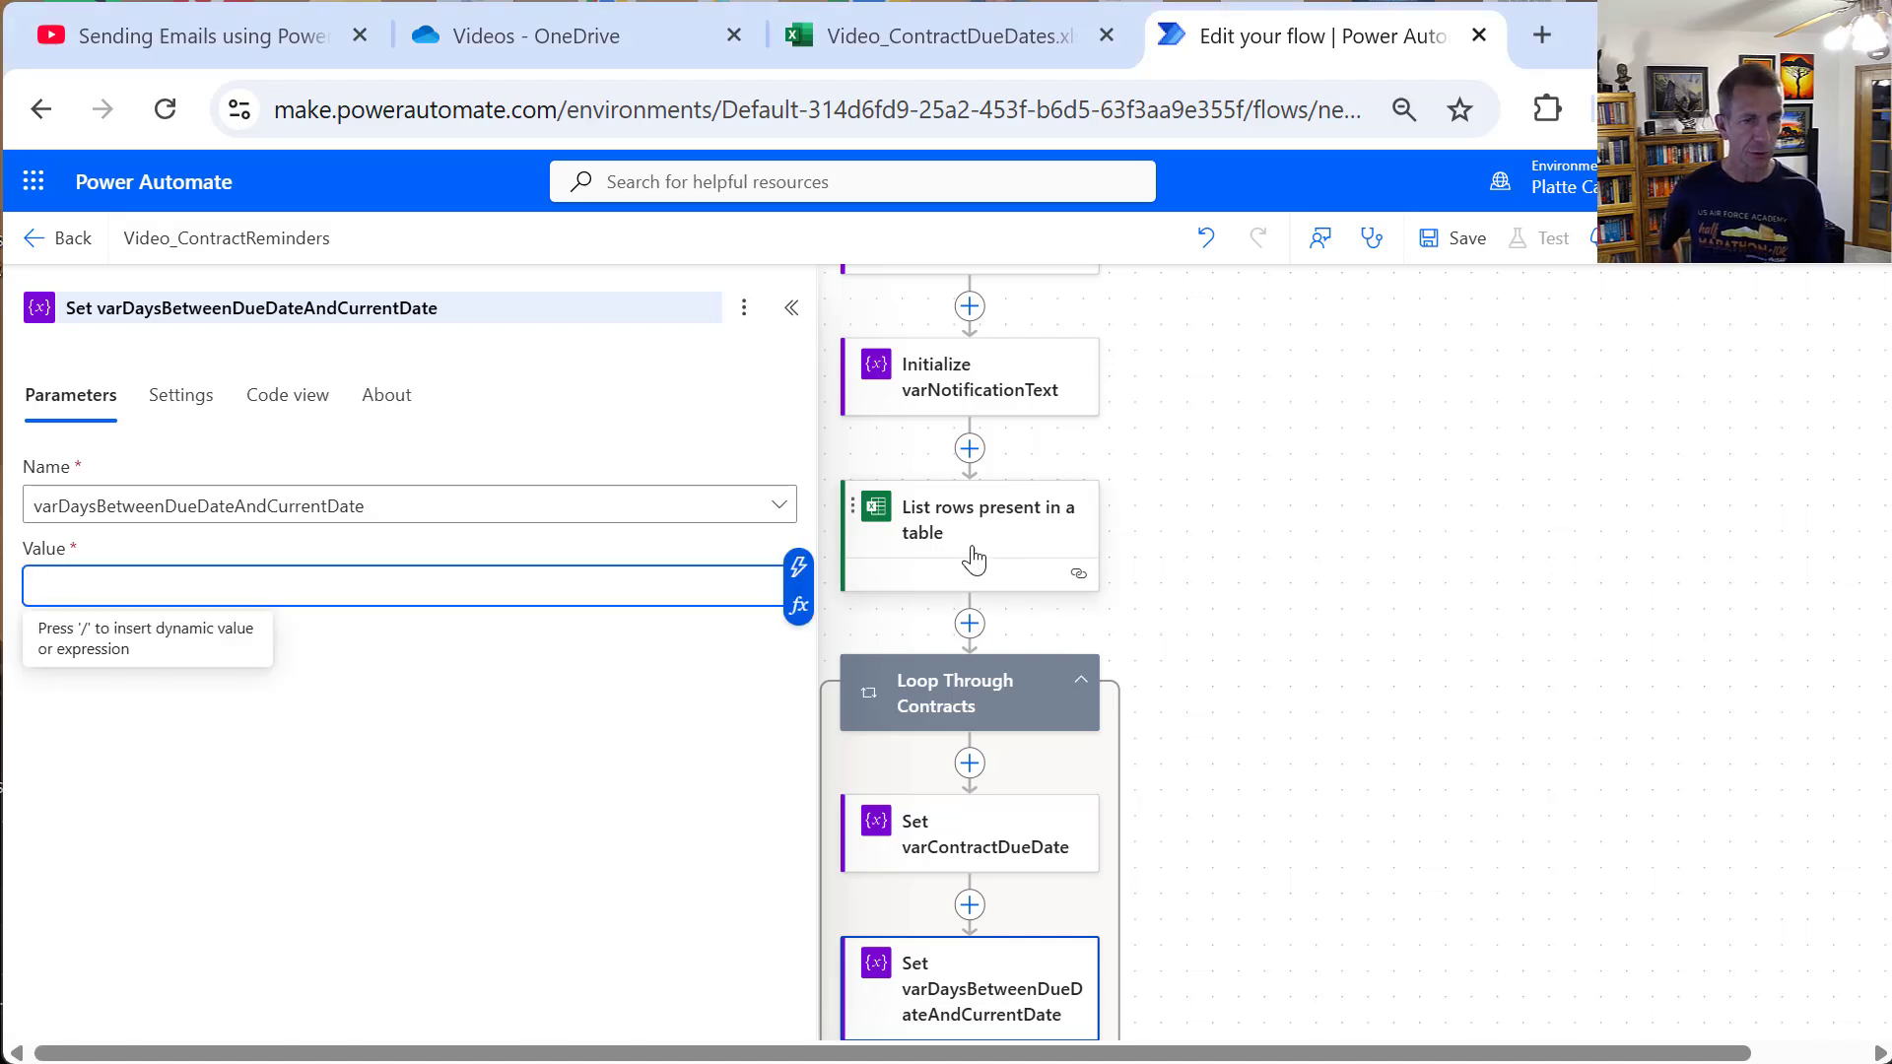
left_click(799, 606)
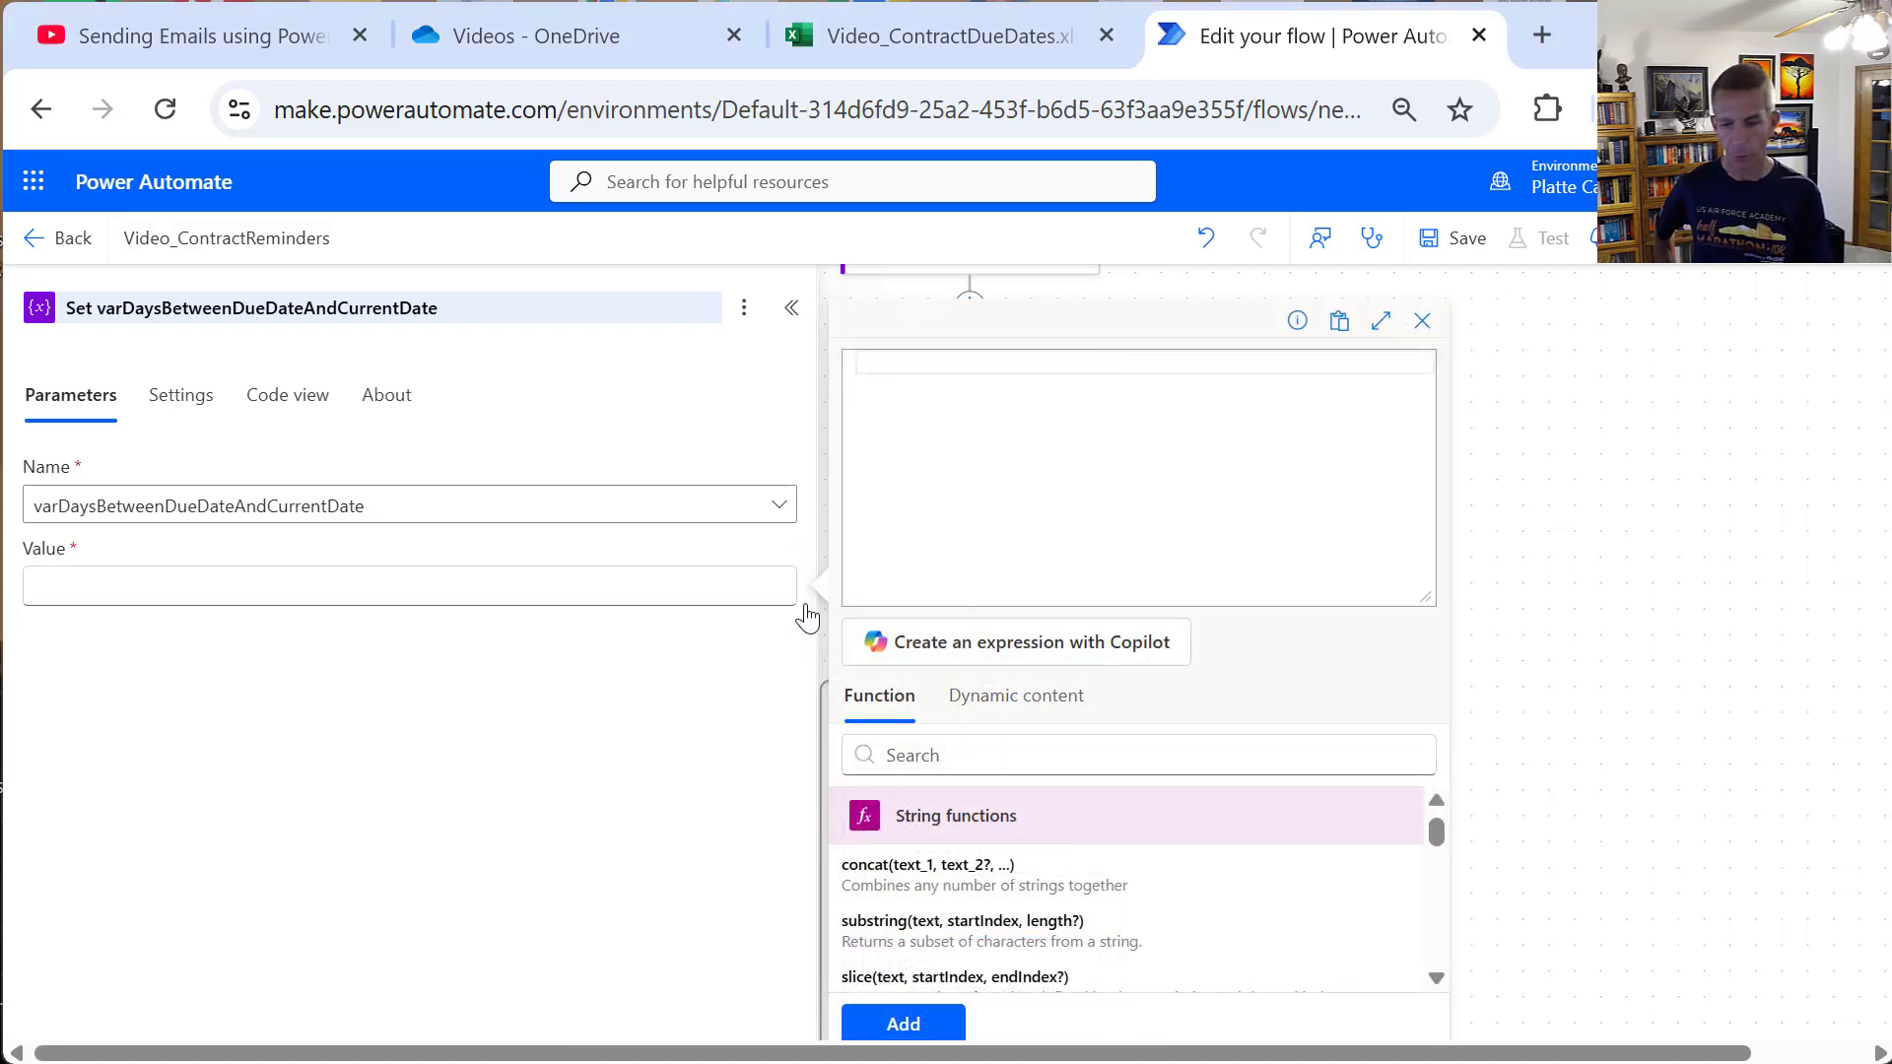
type("dat")
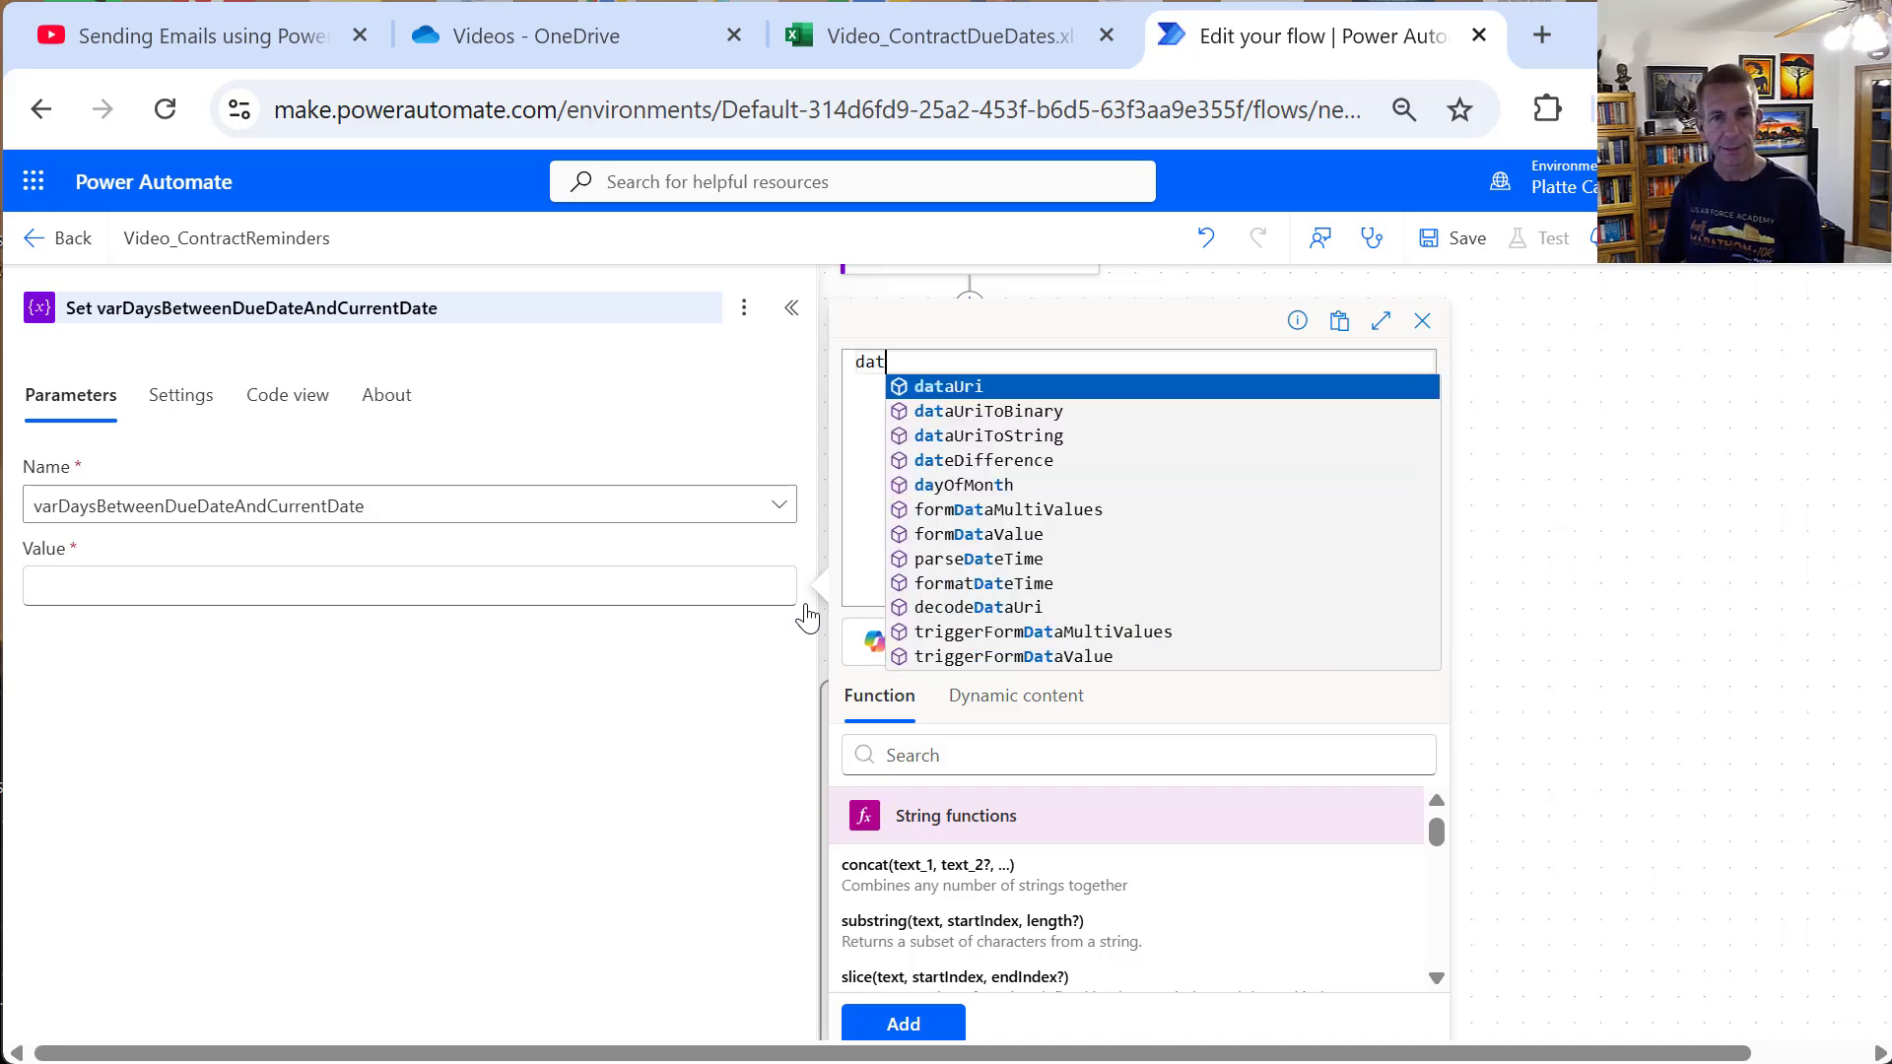
type("eD")
key("Return")
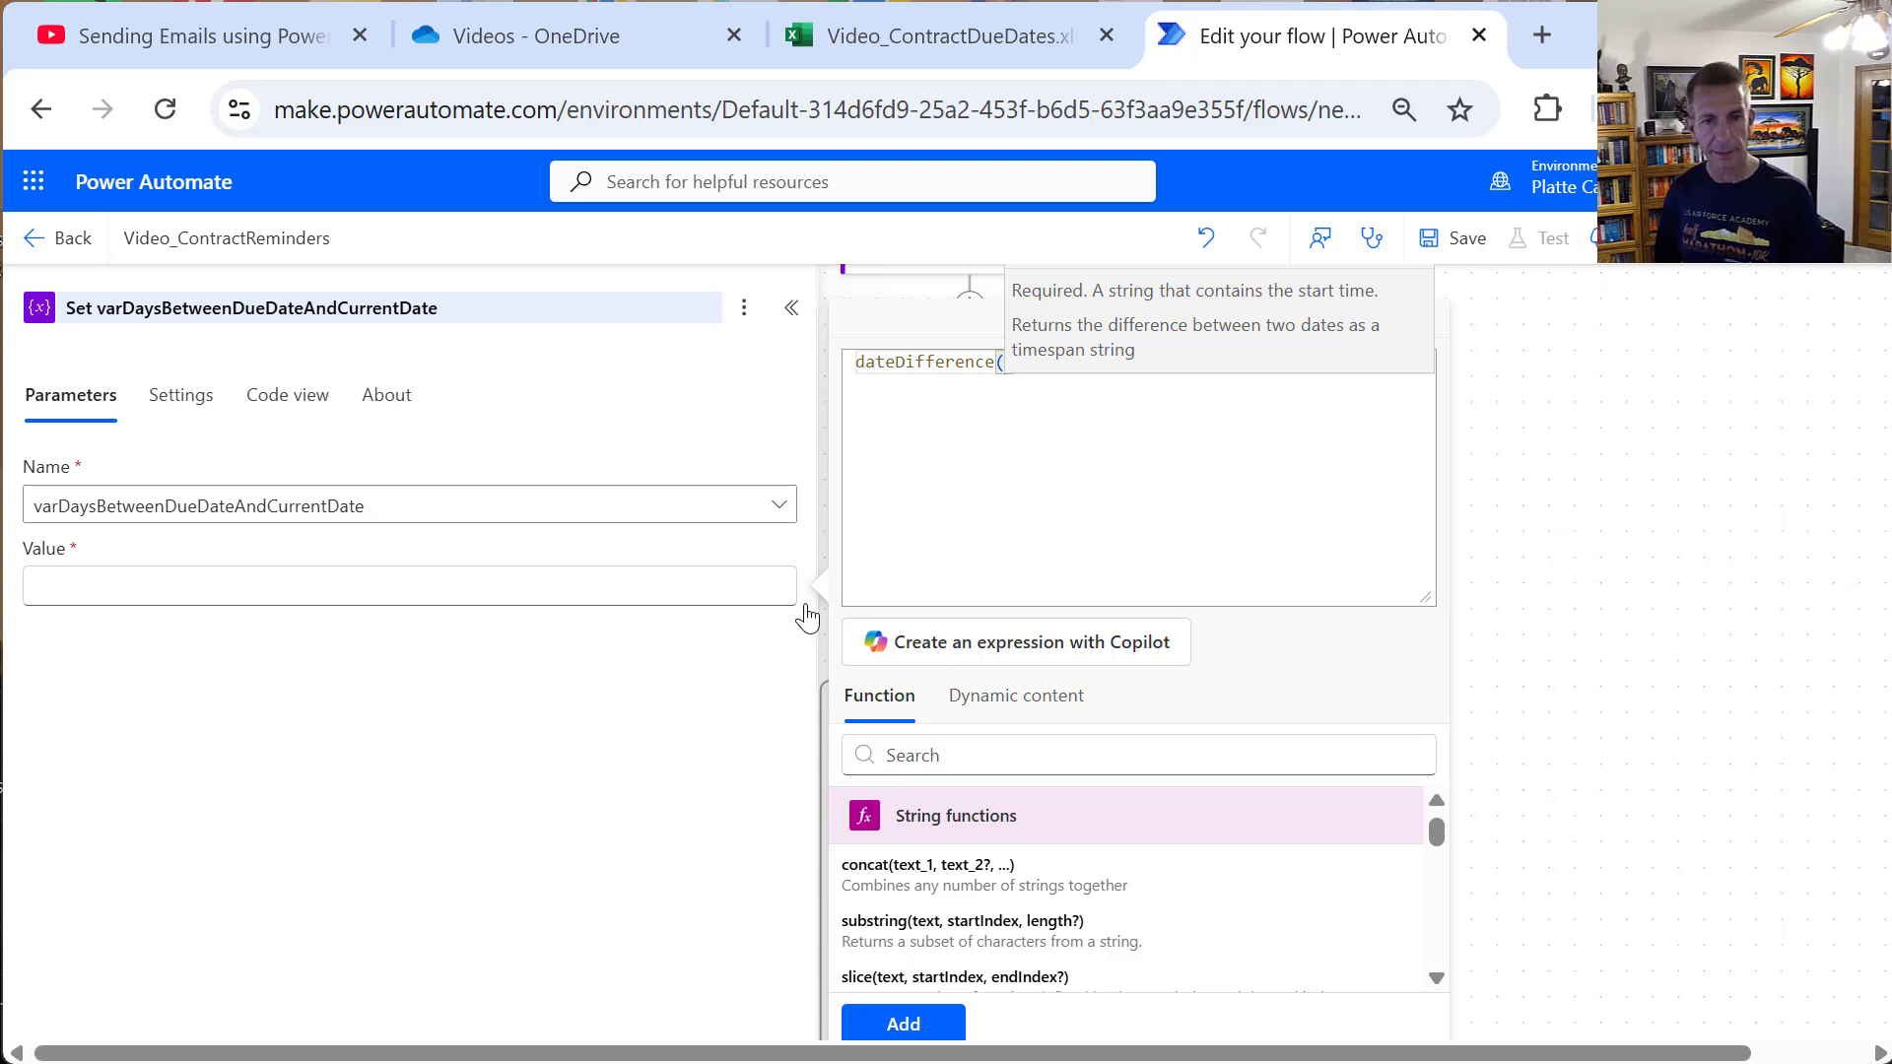
left_click(1016, 722)
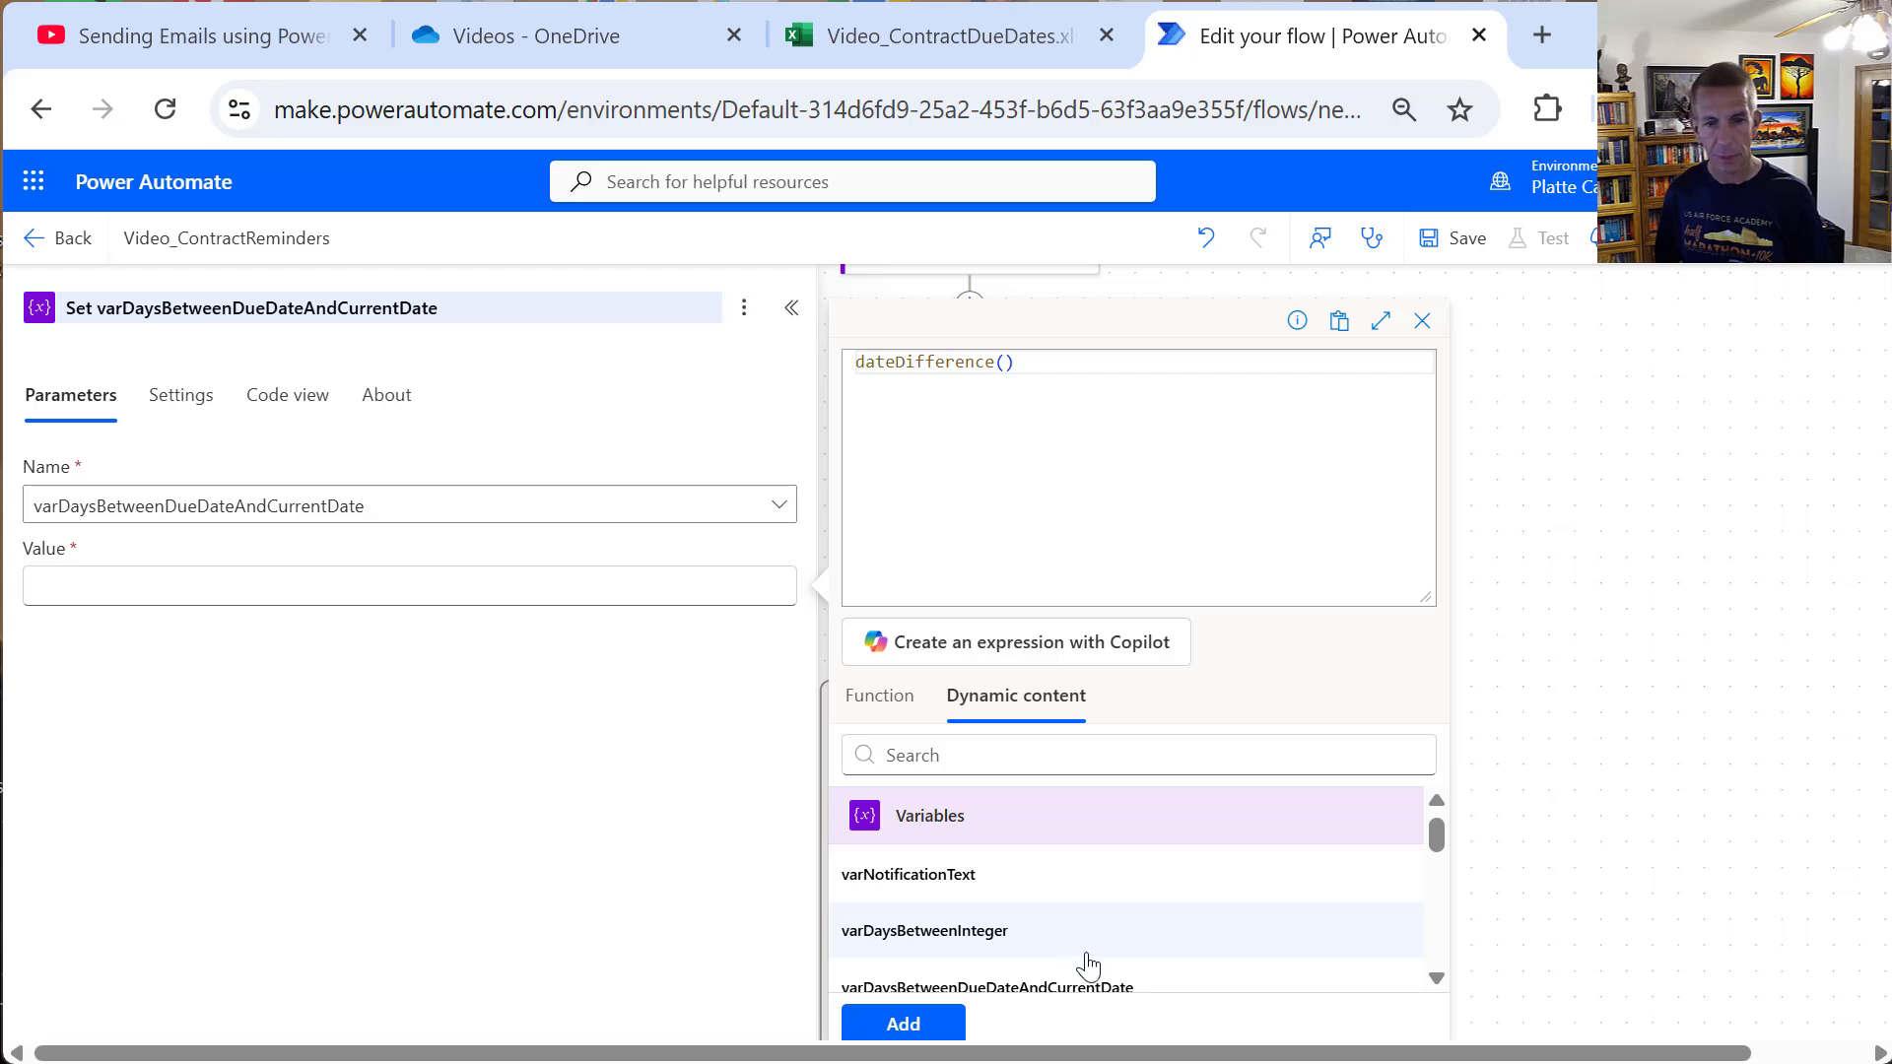
left_click_drag(1440, 844, 1430, 899)
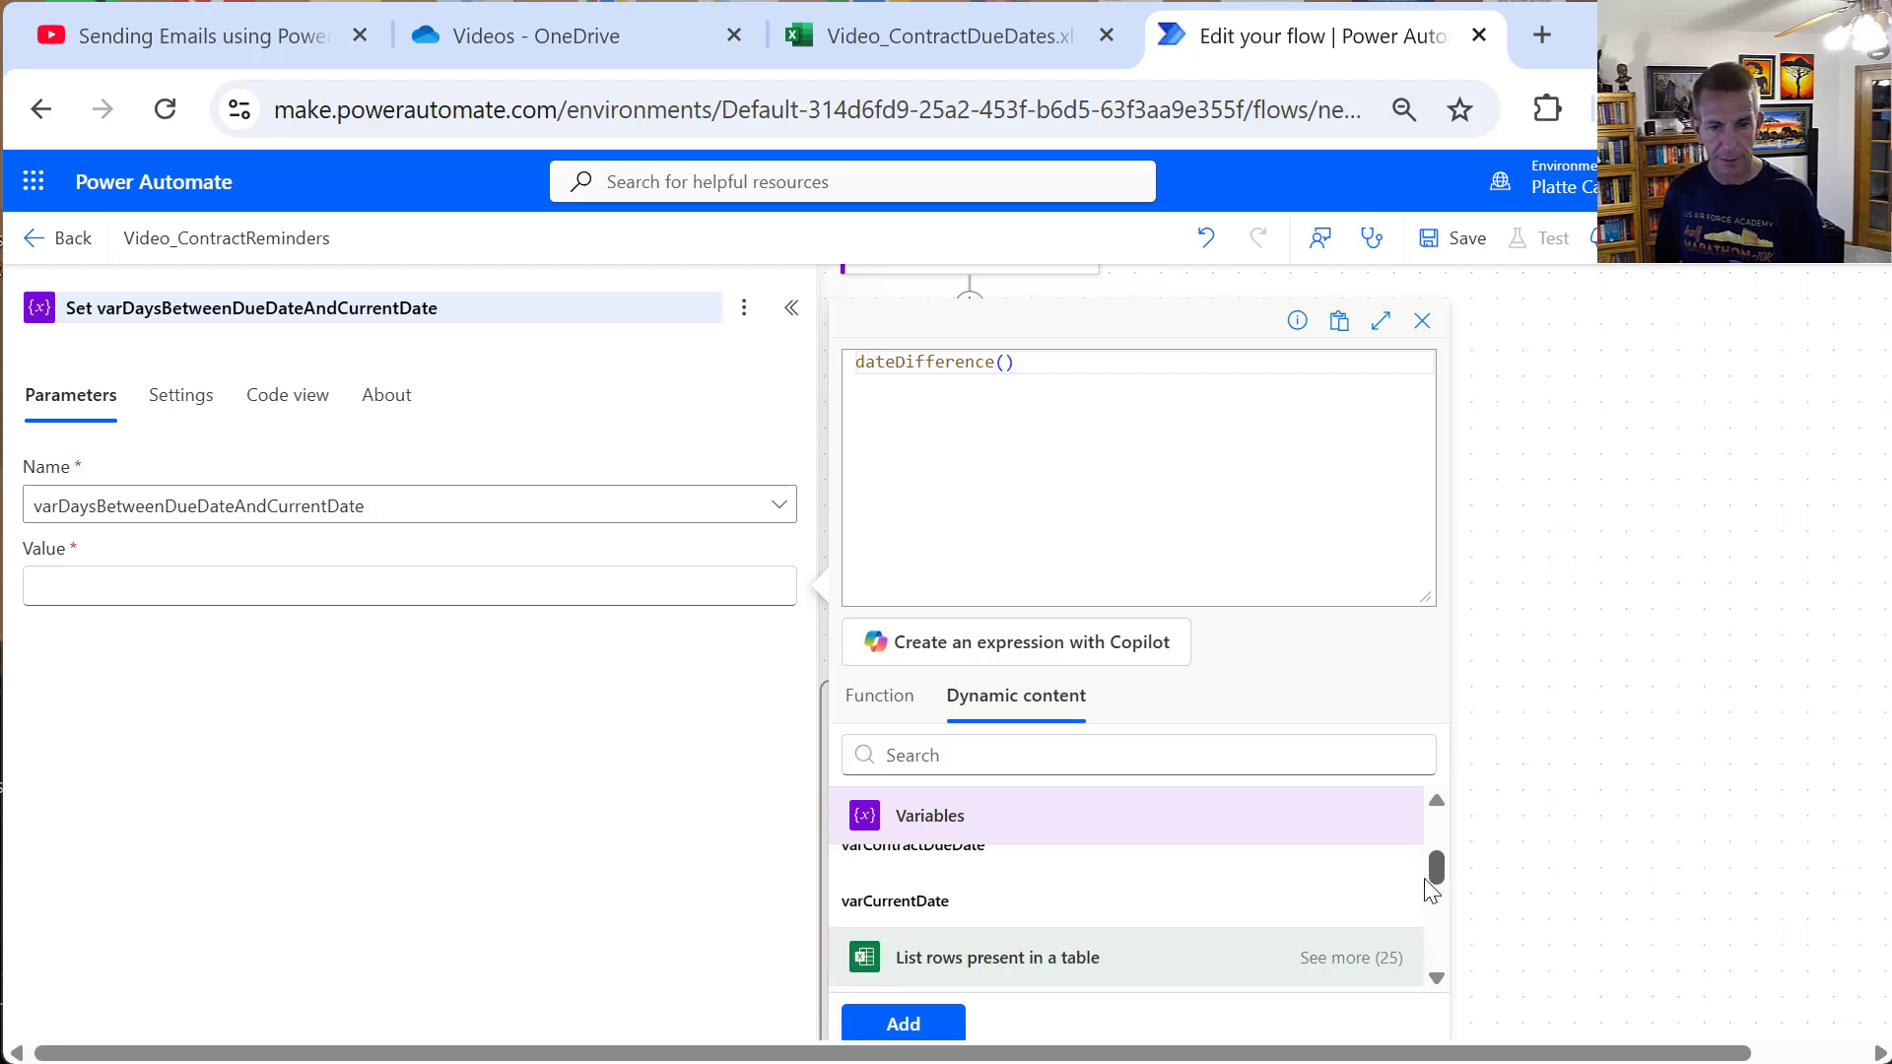
left_click(941, 911)
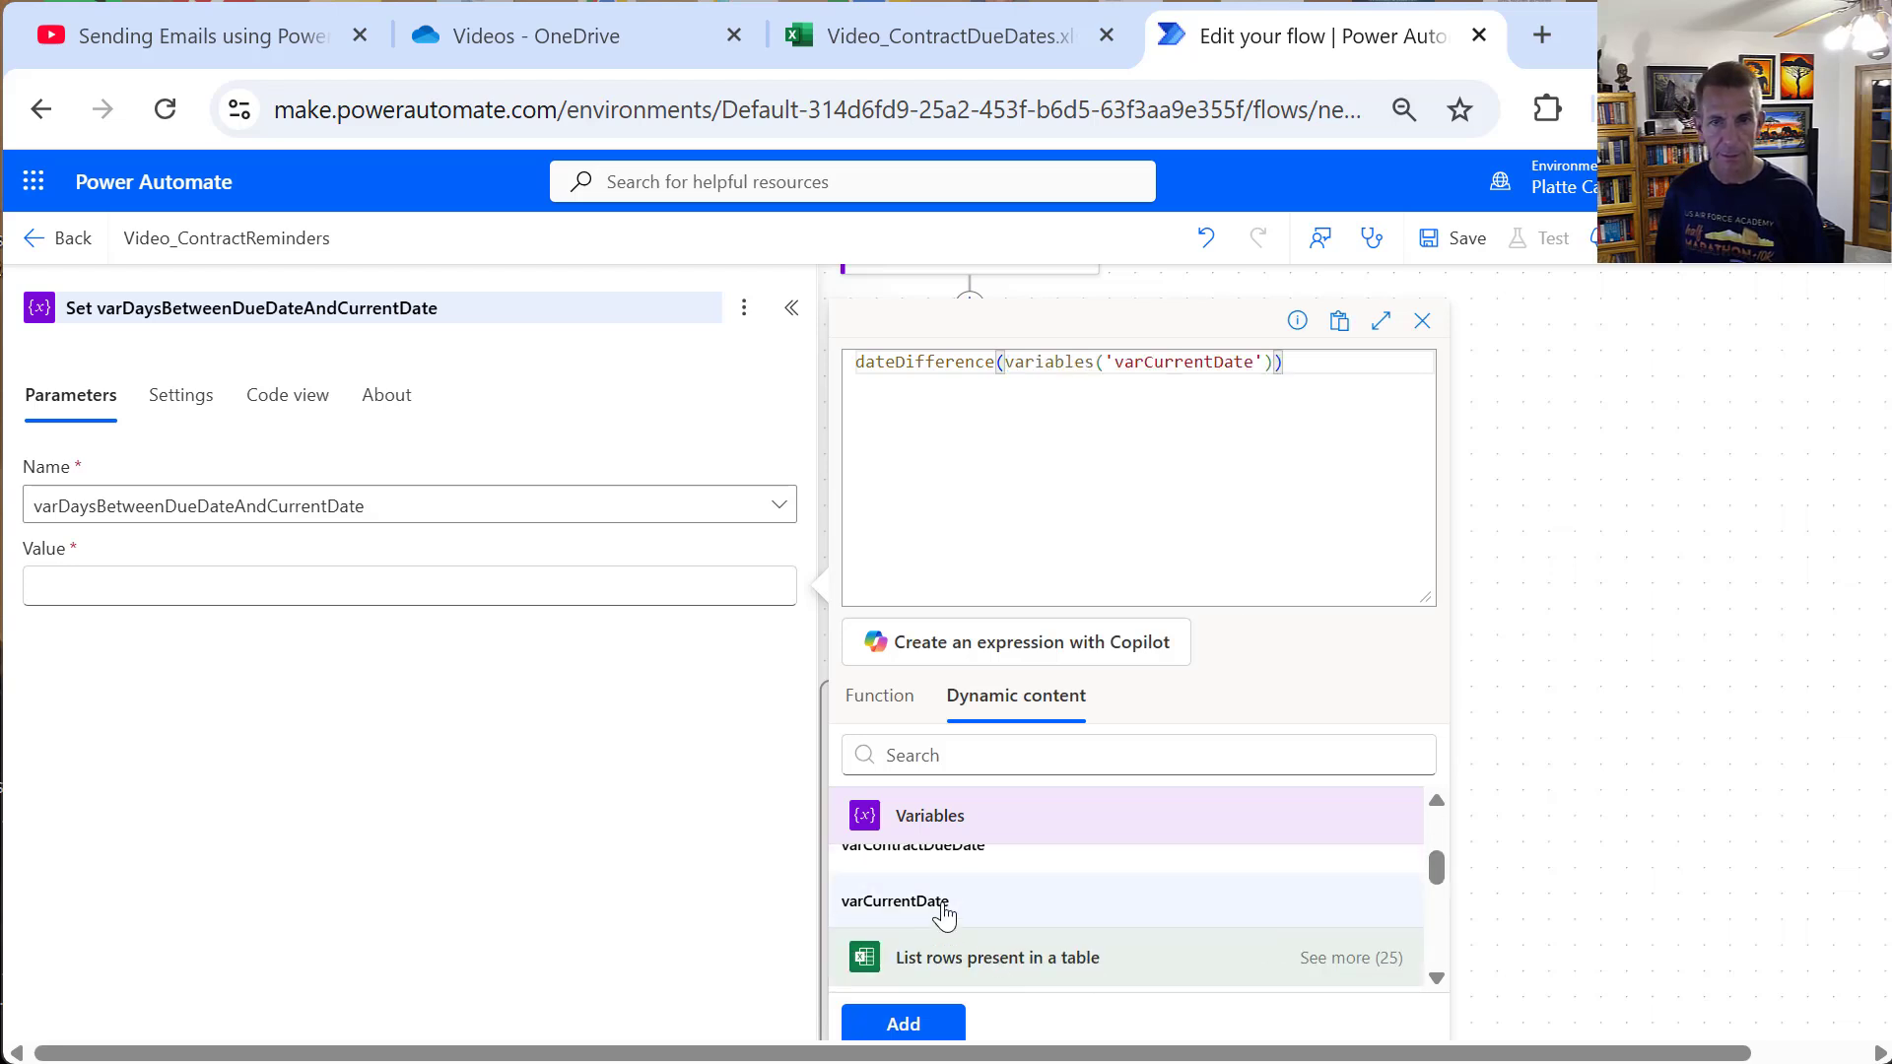
Step: Give the dateDifference expression varContractDueDate as its second argument and add it to the action's value
type(",")
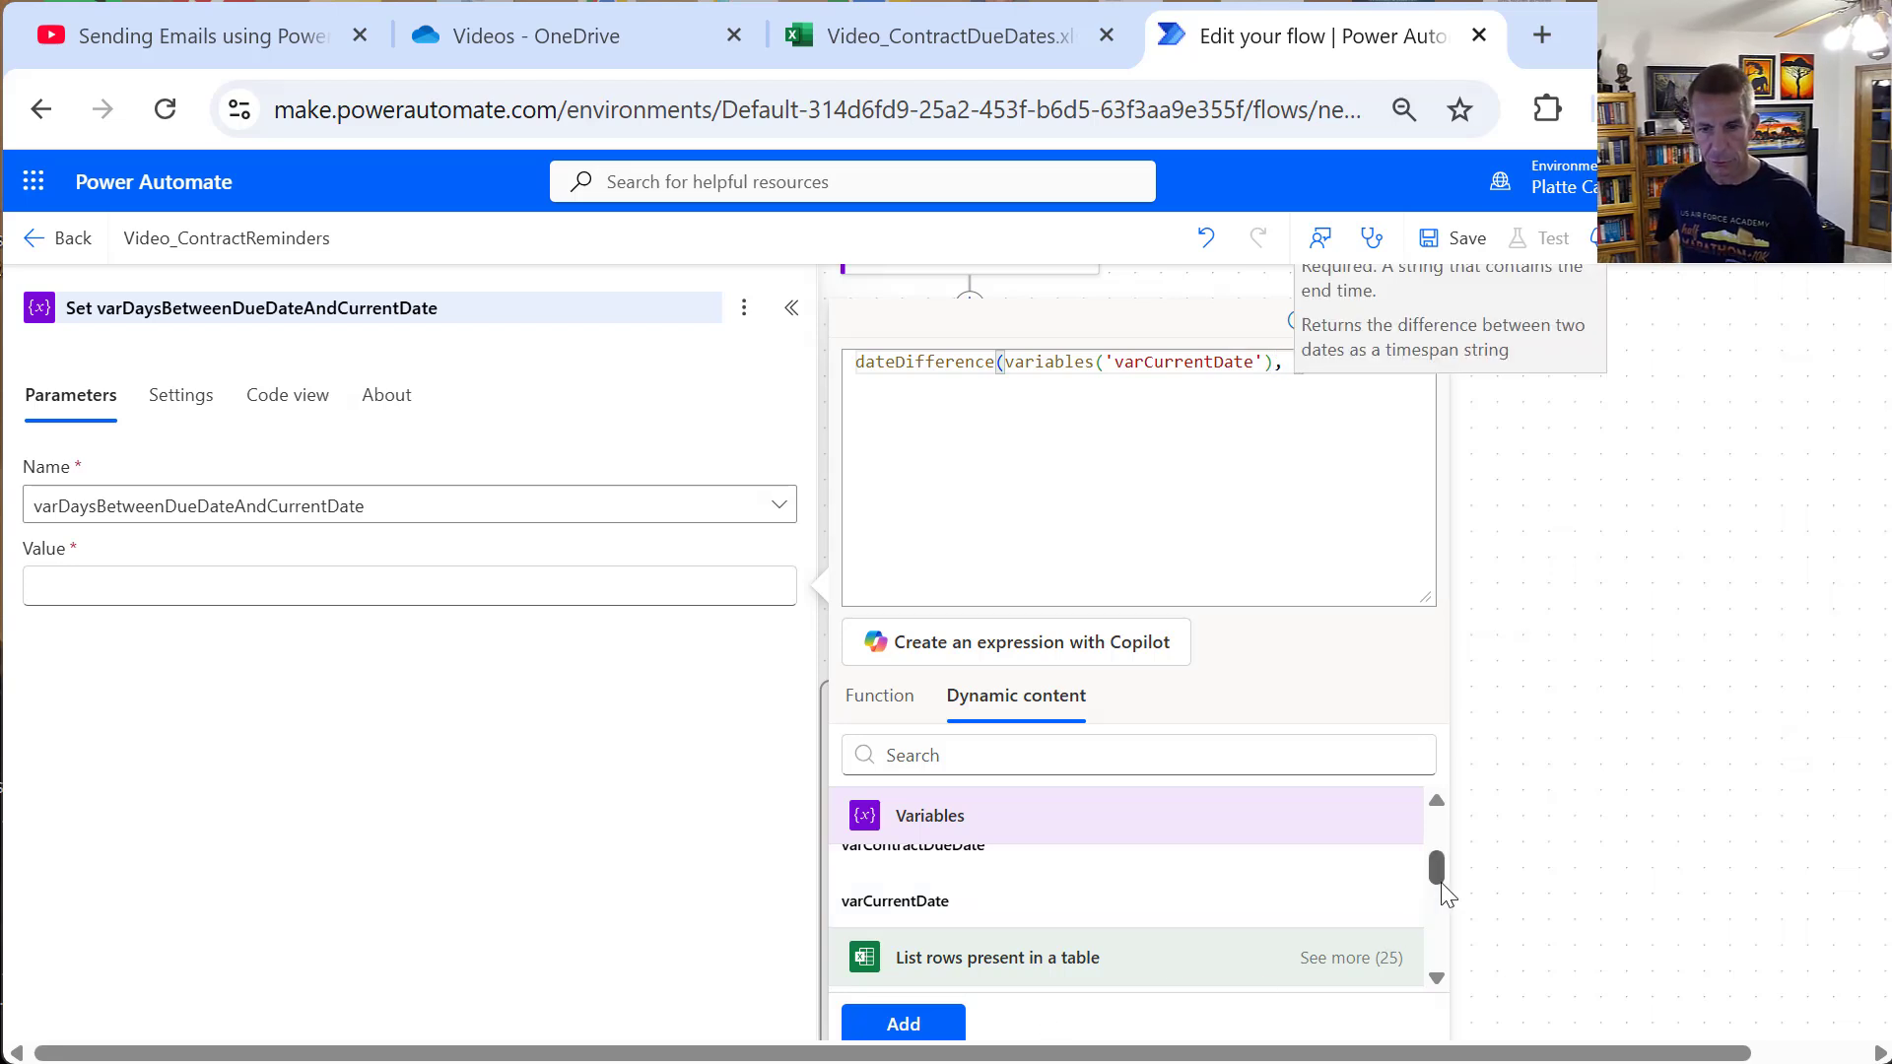
left_click_drag(1437, 873, 1446, 877)
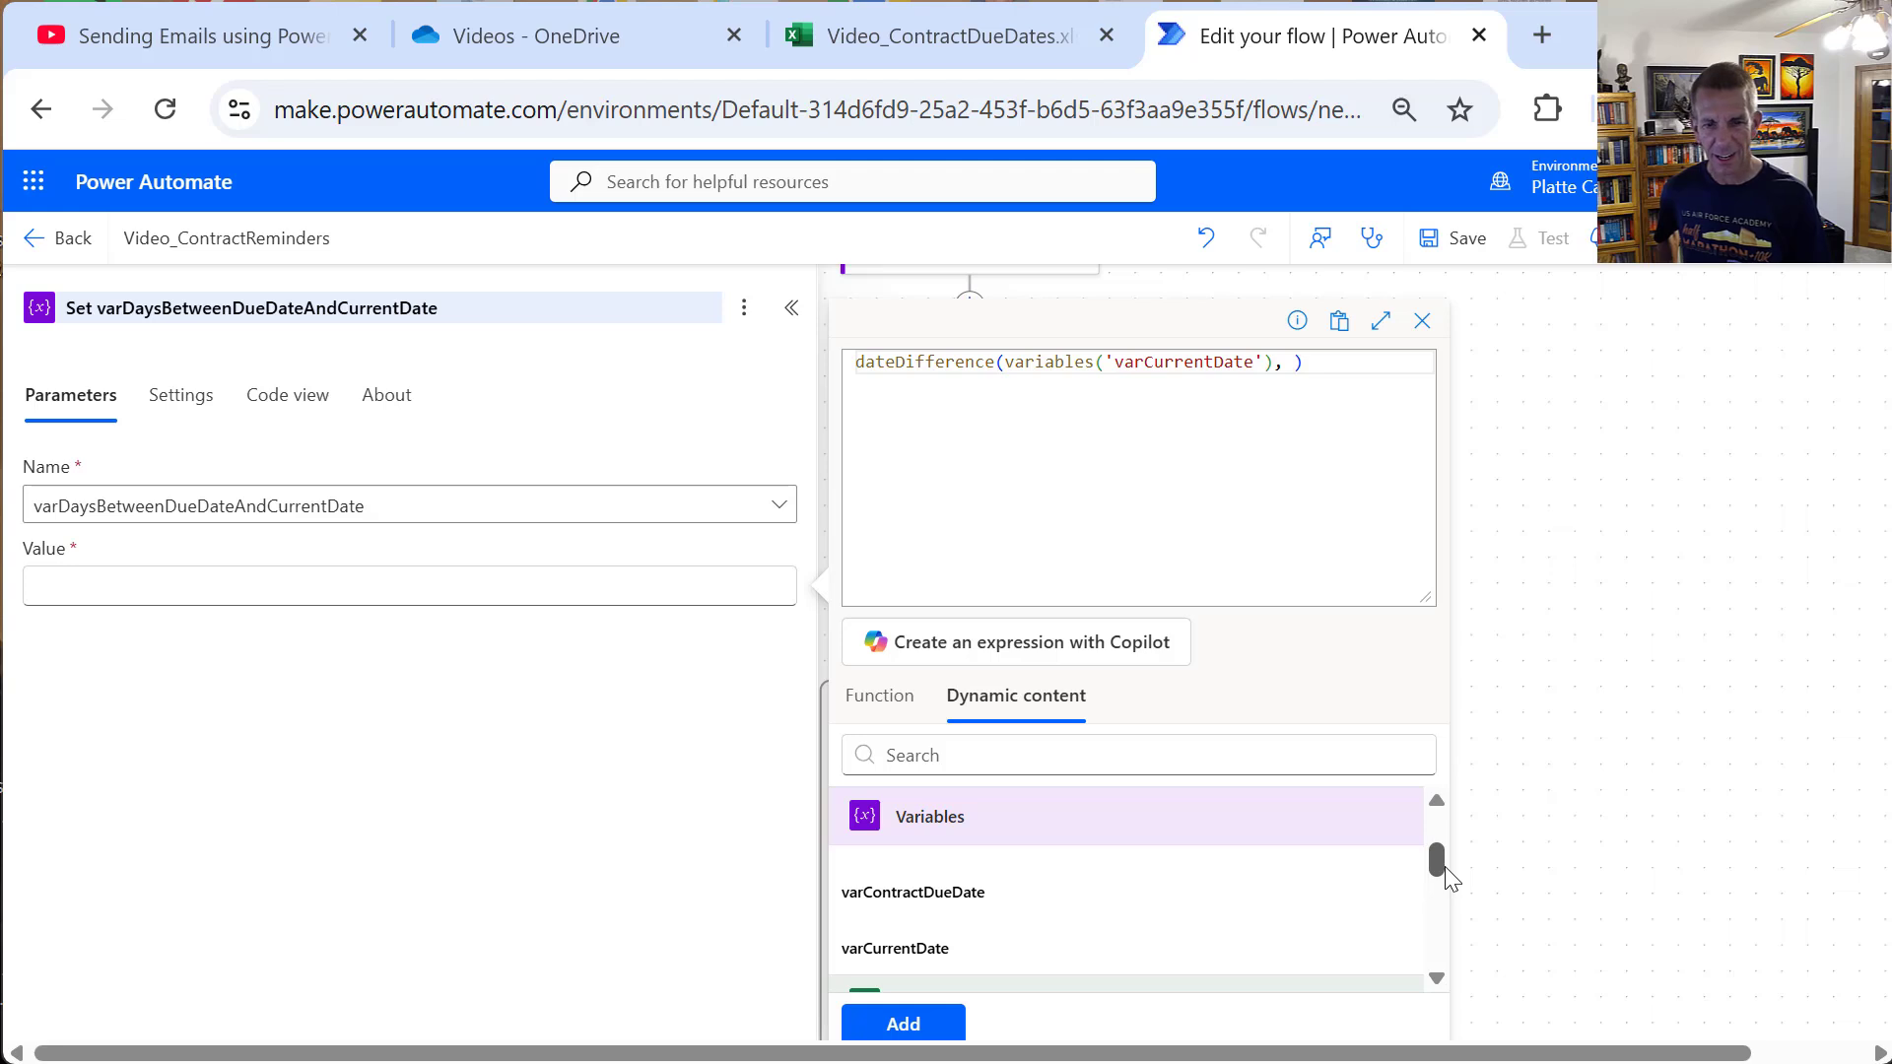
left_click(1032, 887)
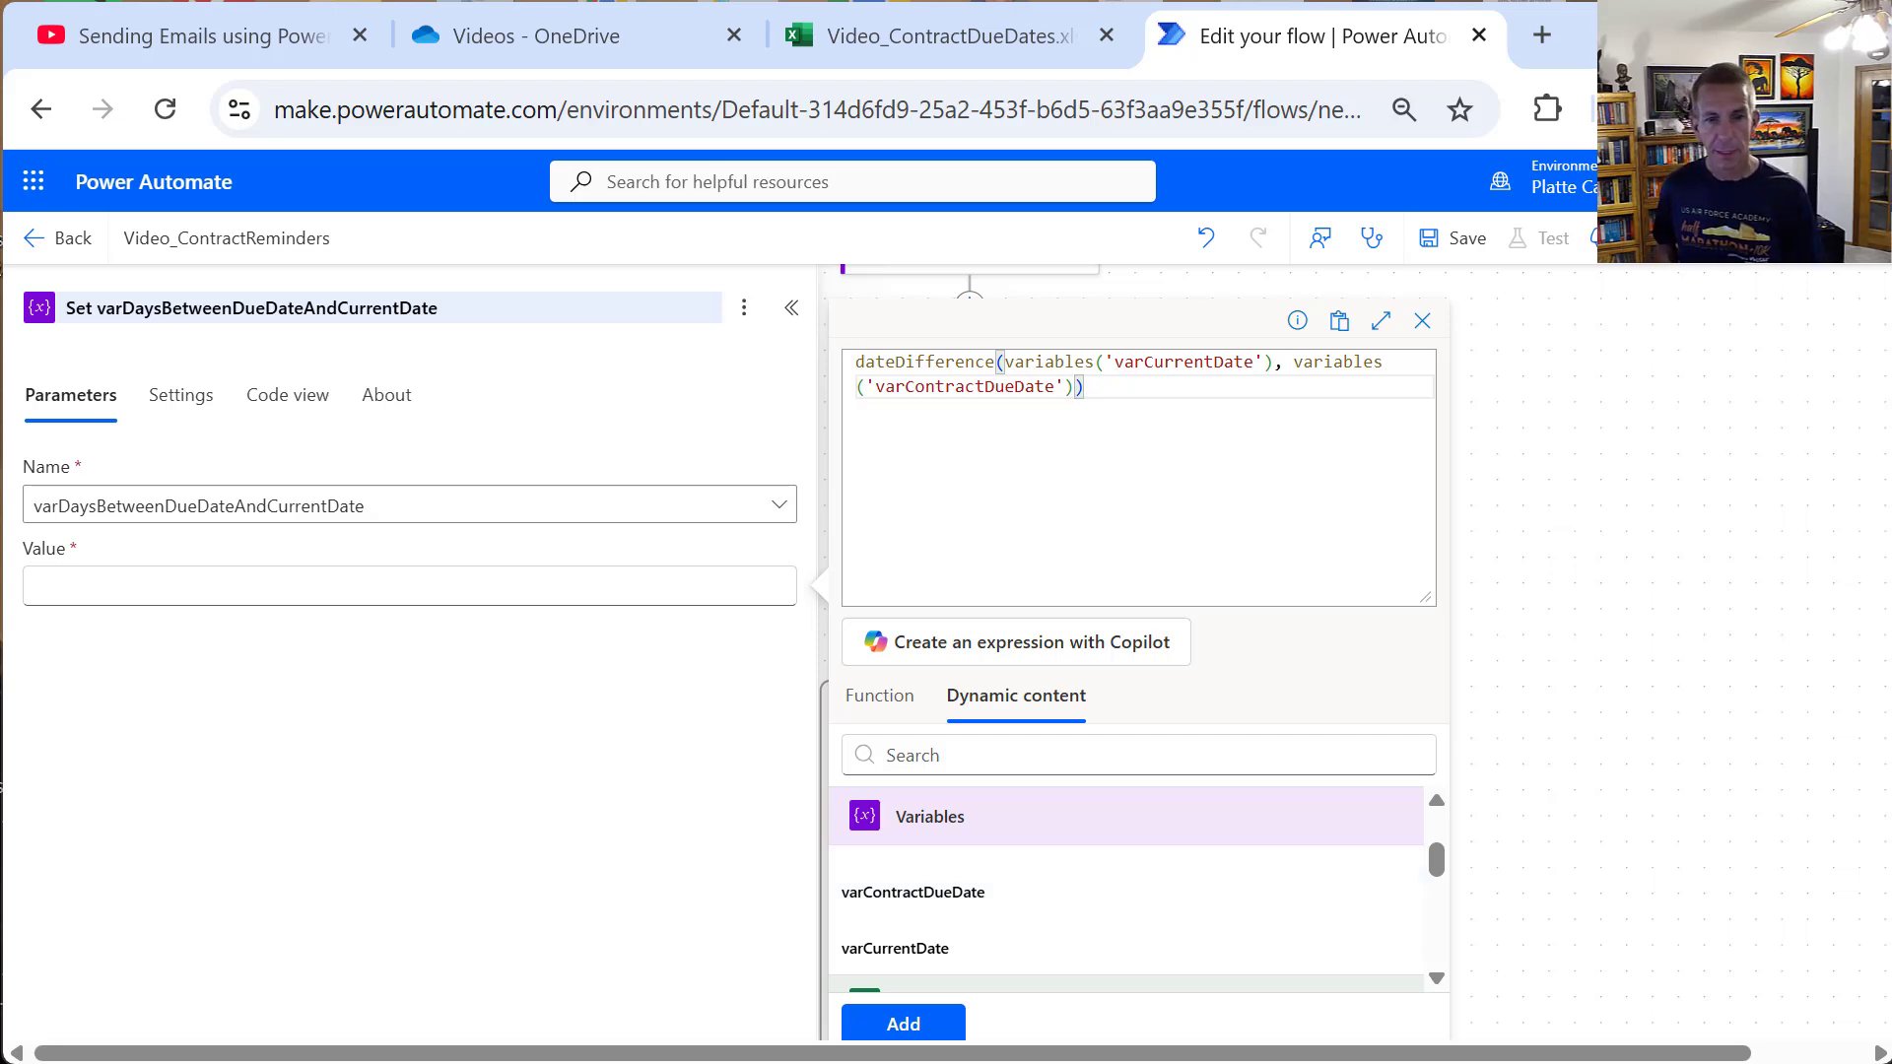
left_click(903, 1024)
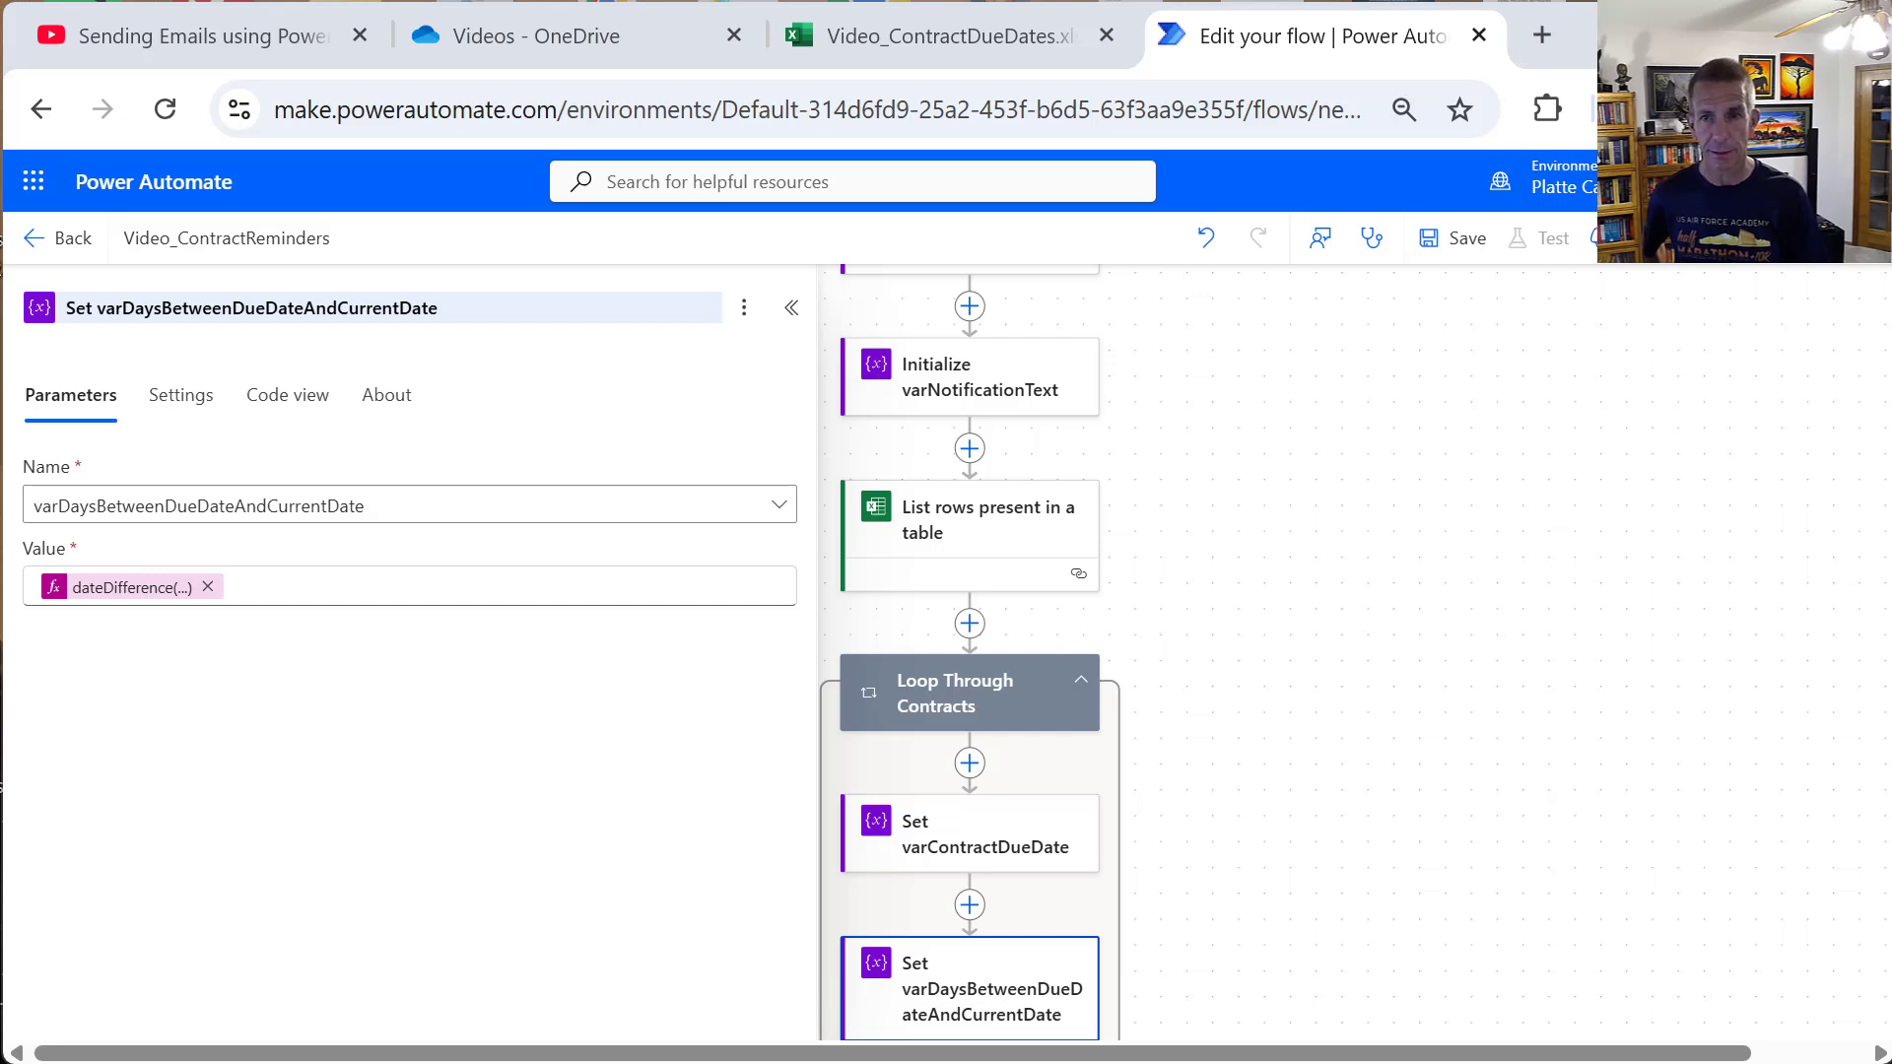
Step: Save the Video_ContractReminders flow and run a manual test of it
left_click(1438, 239)
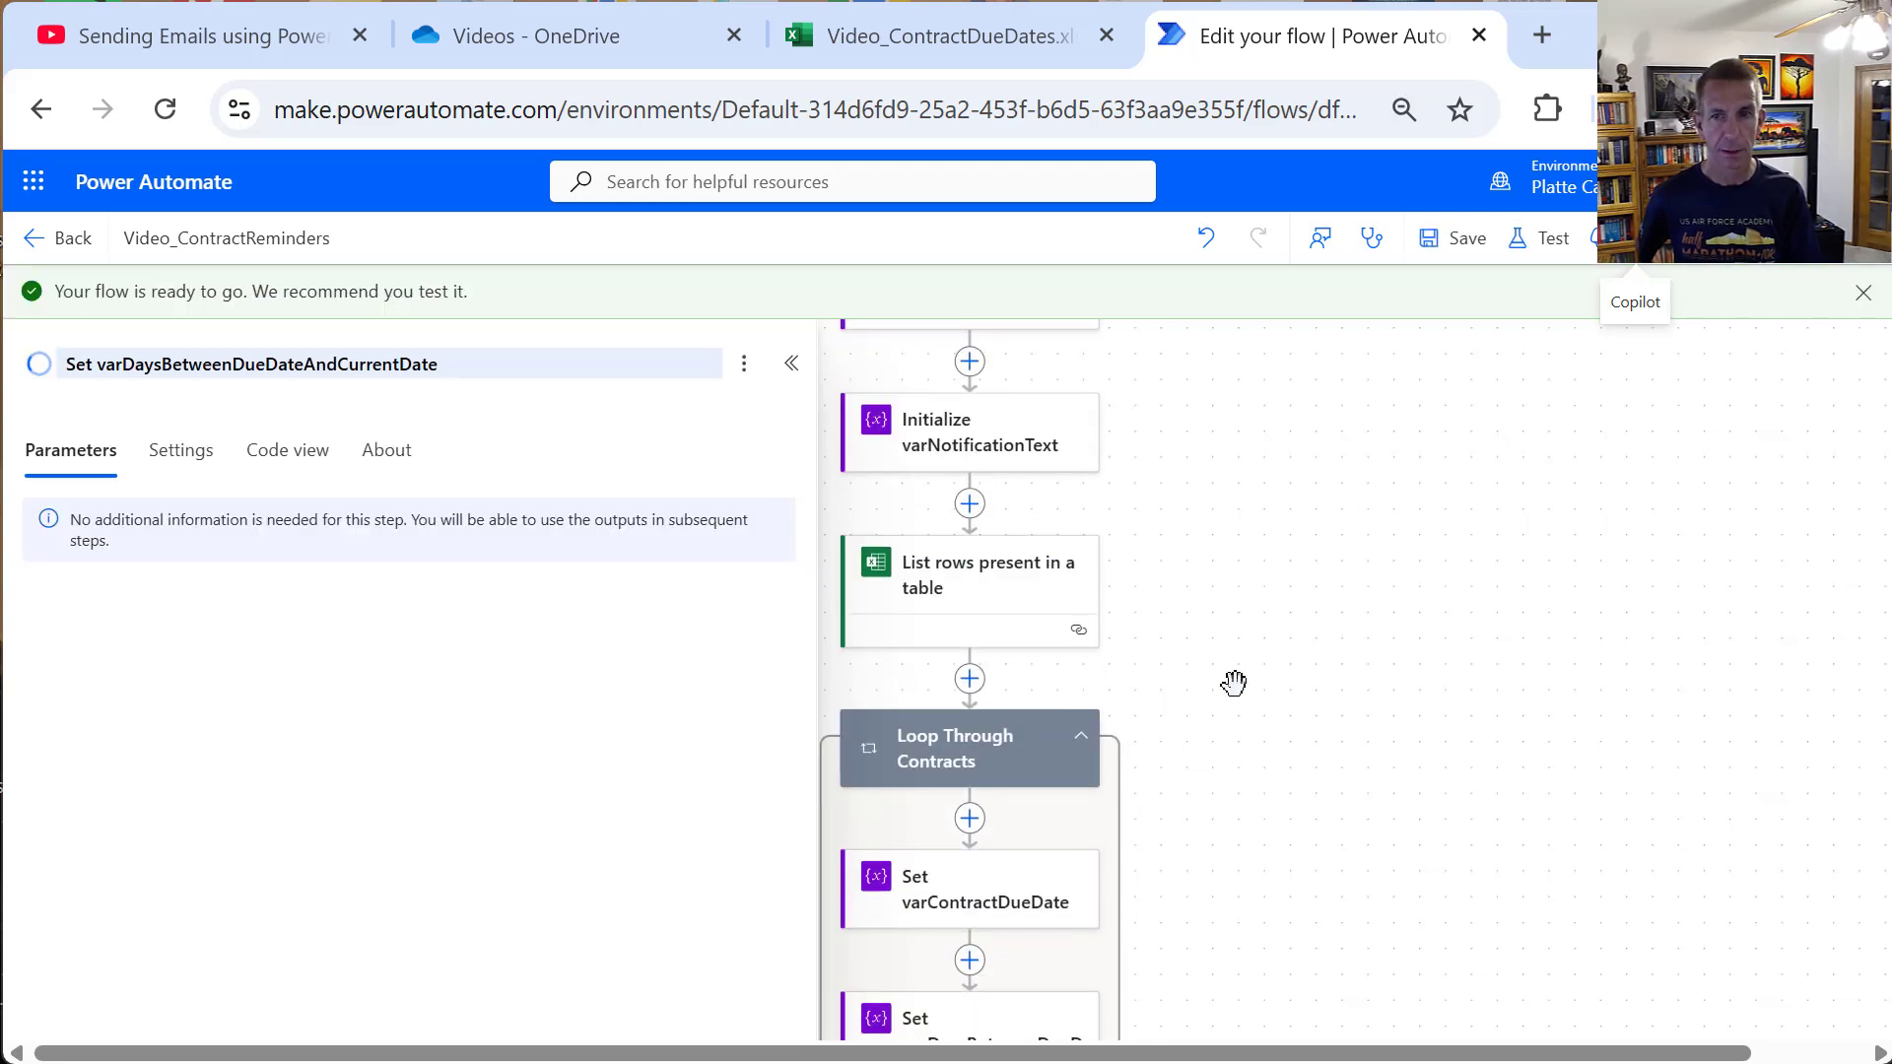
left_click(1543, 240)
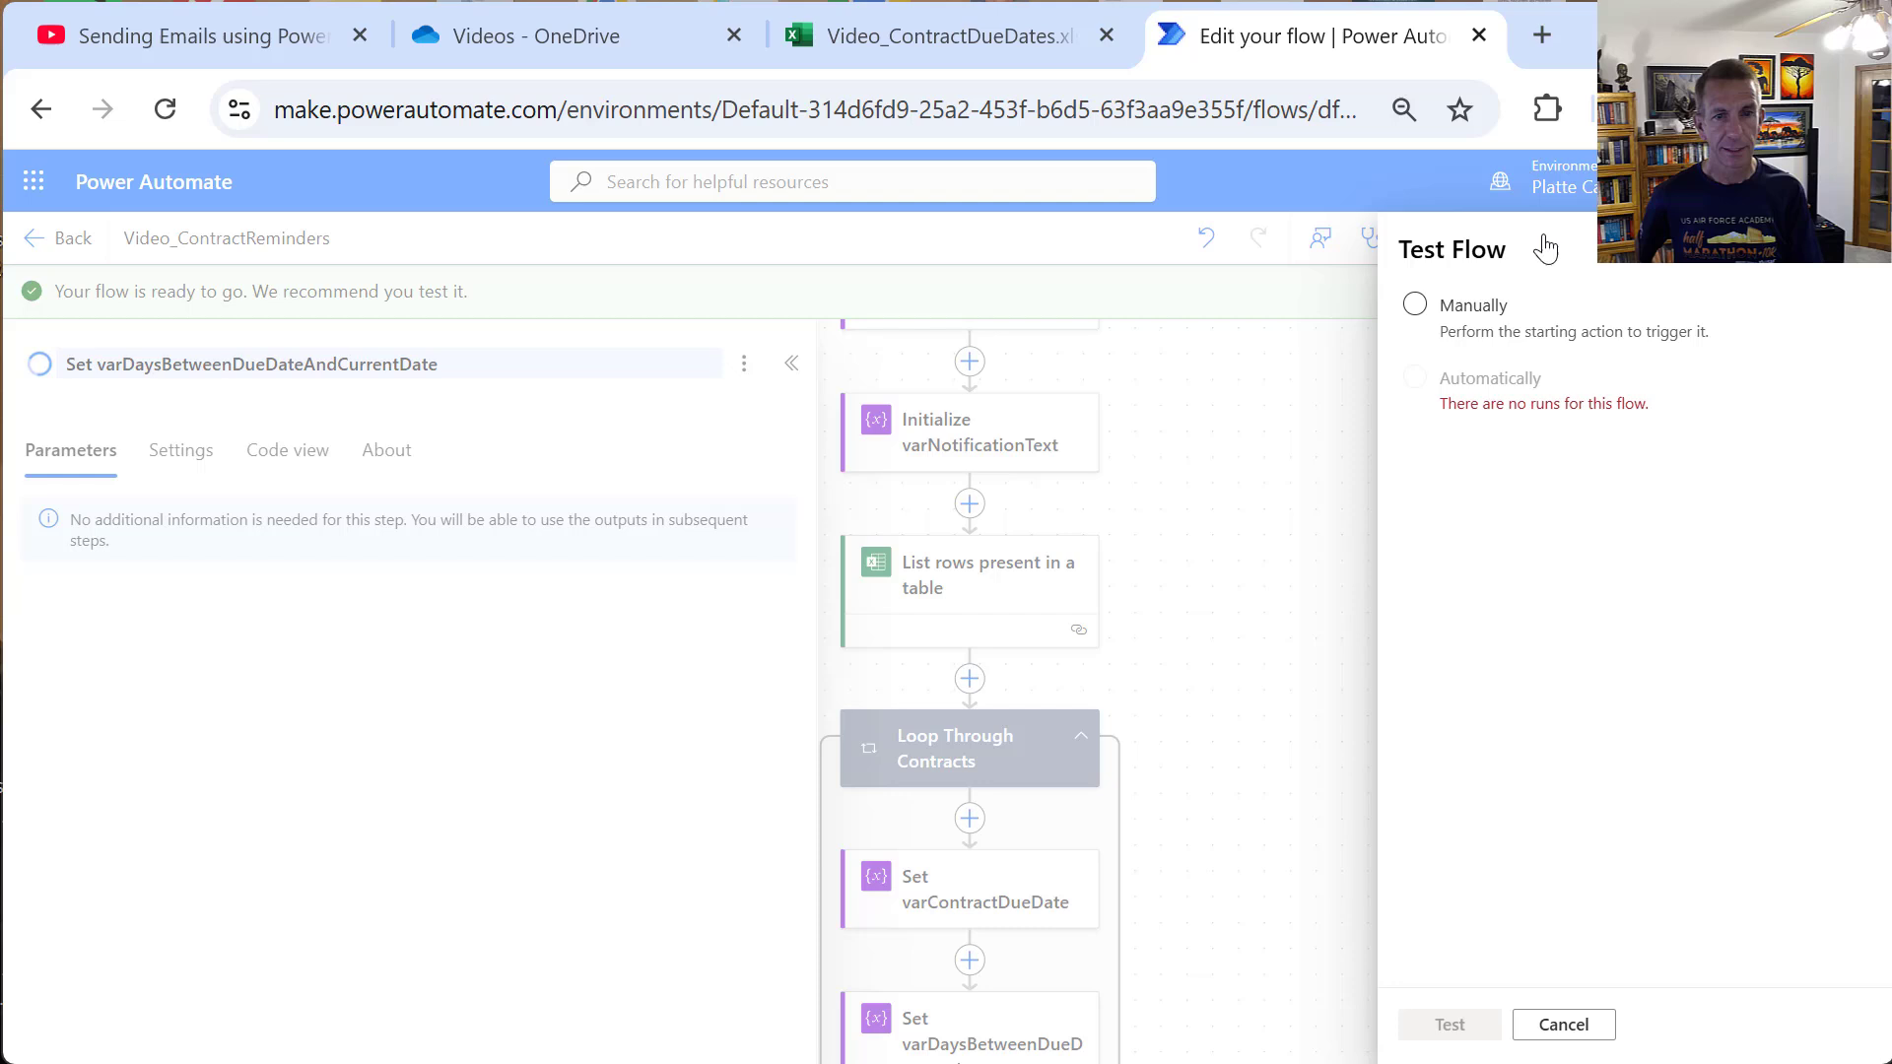
left_click(1473, 327)
left_click(1440, 1025)
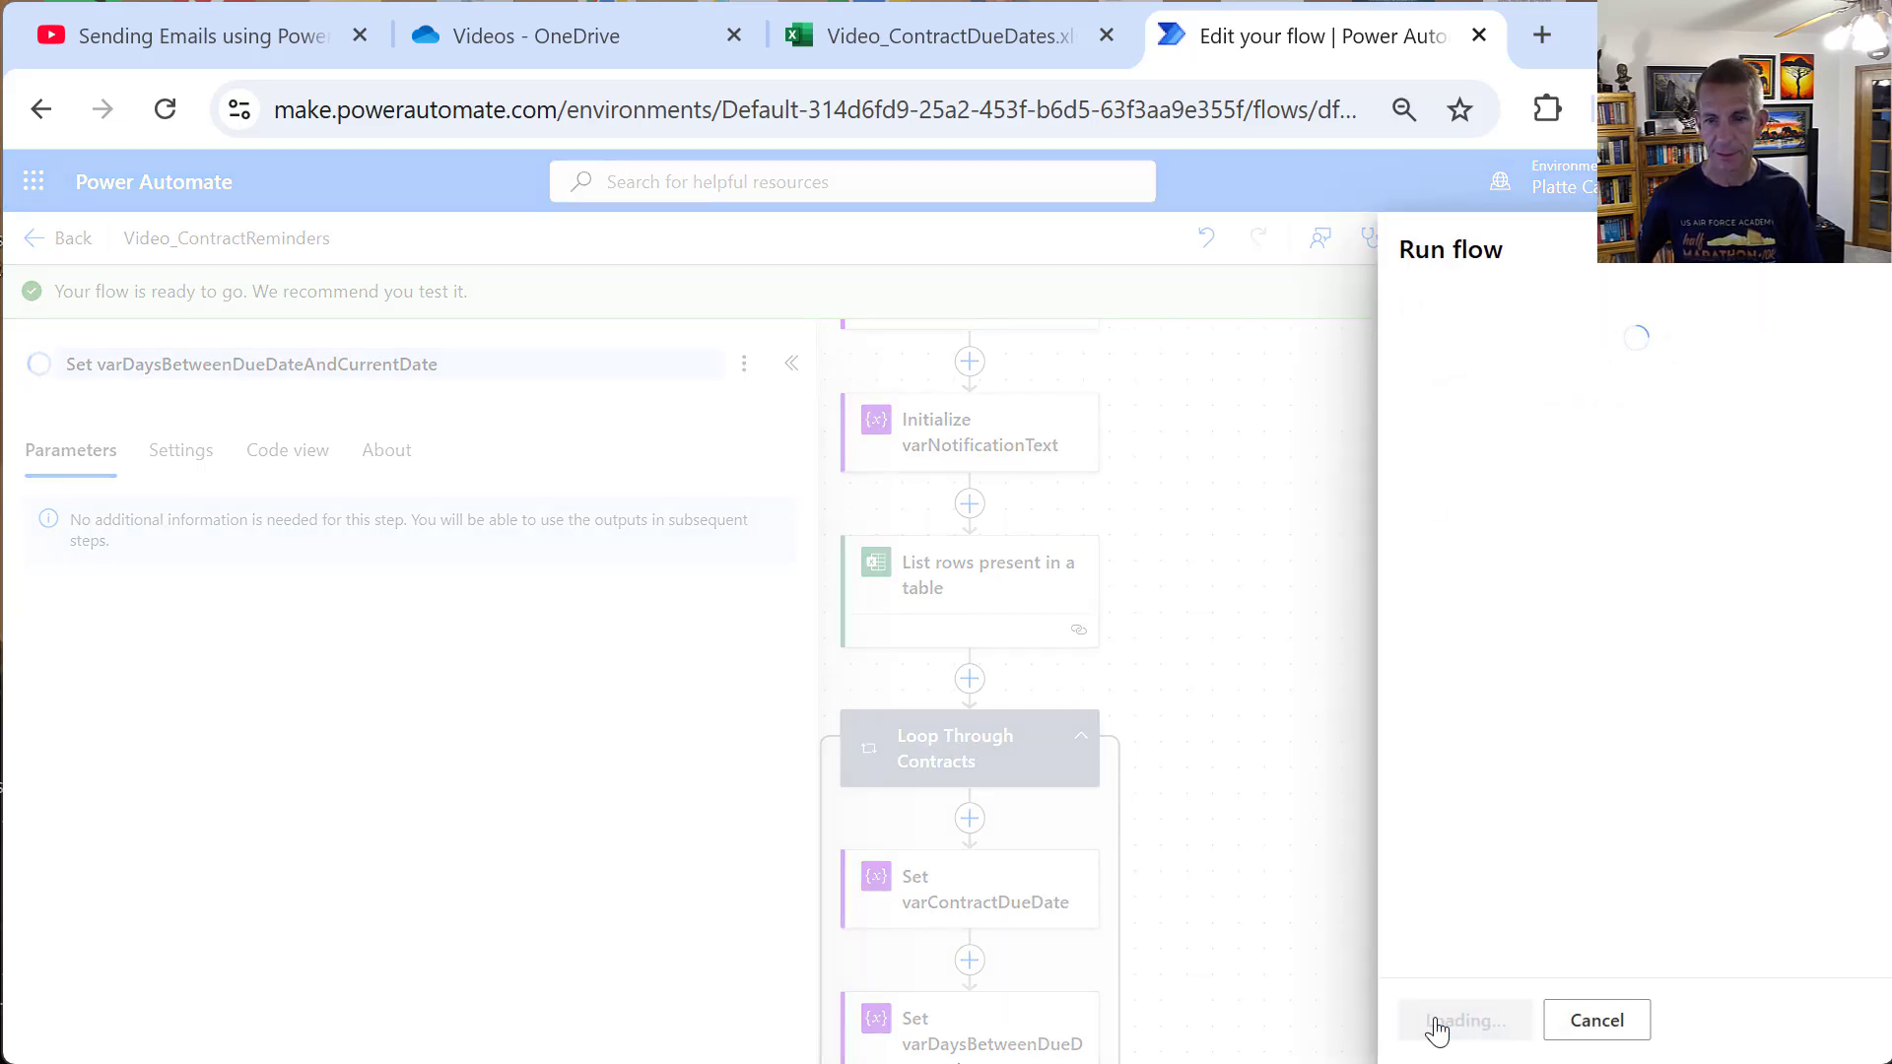
left_click(1440, 1022)
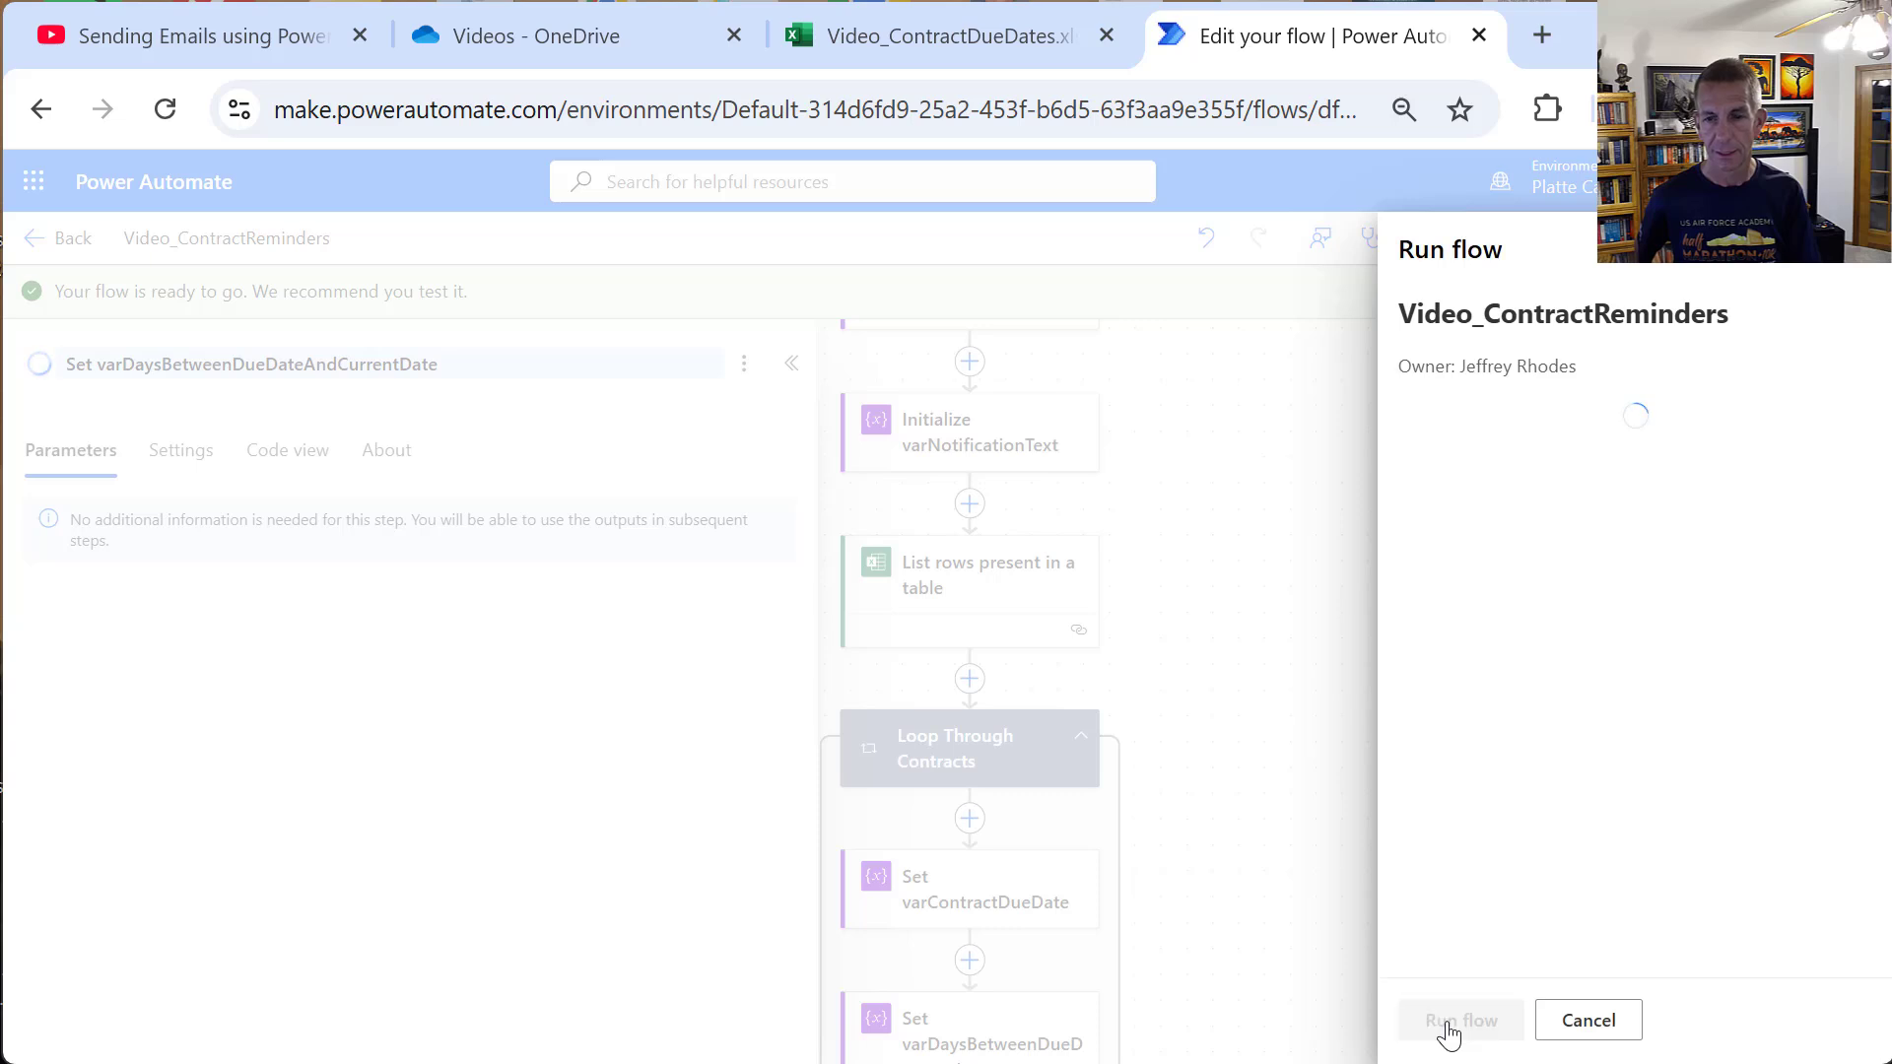
left_click(1447, 1022)
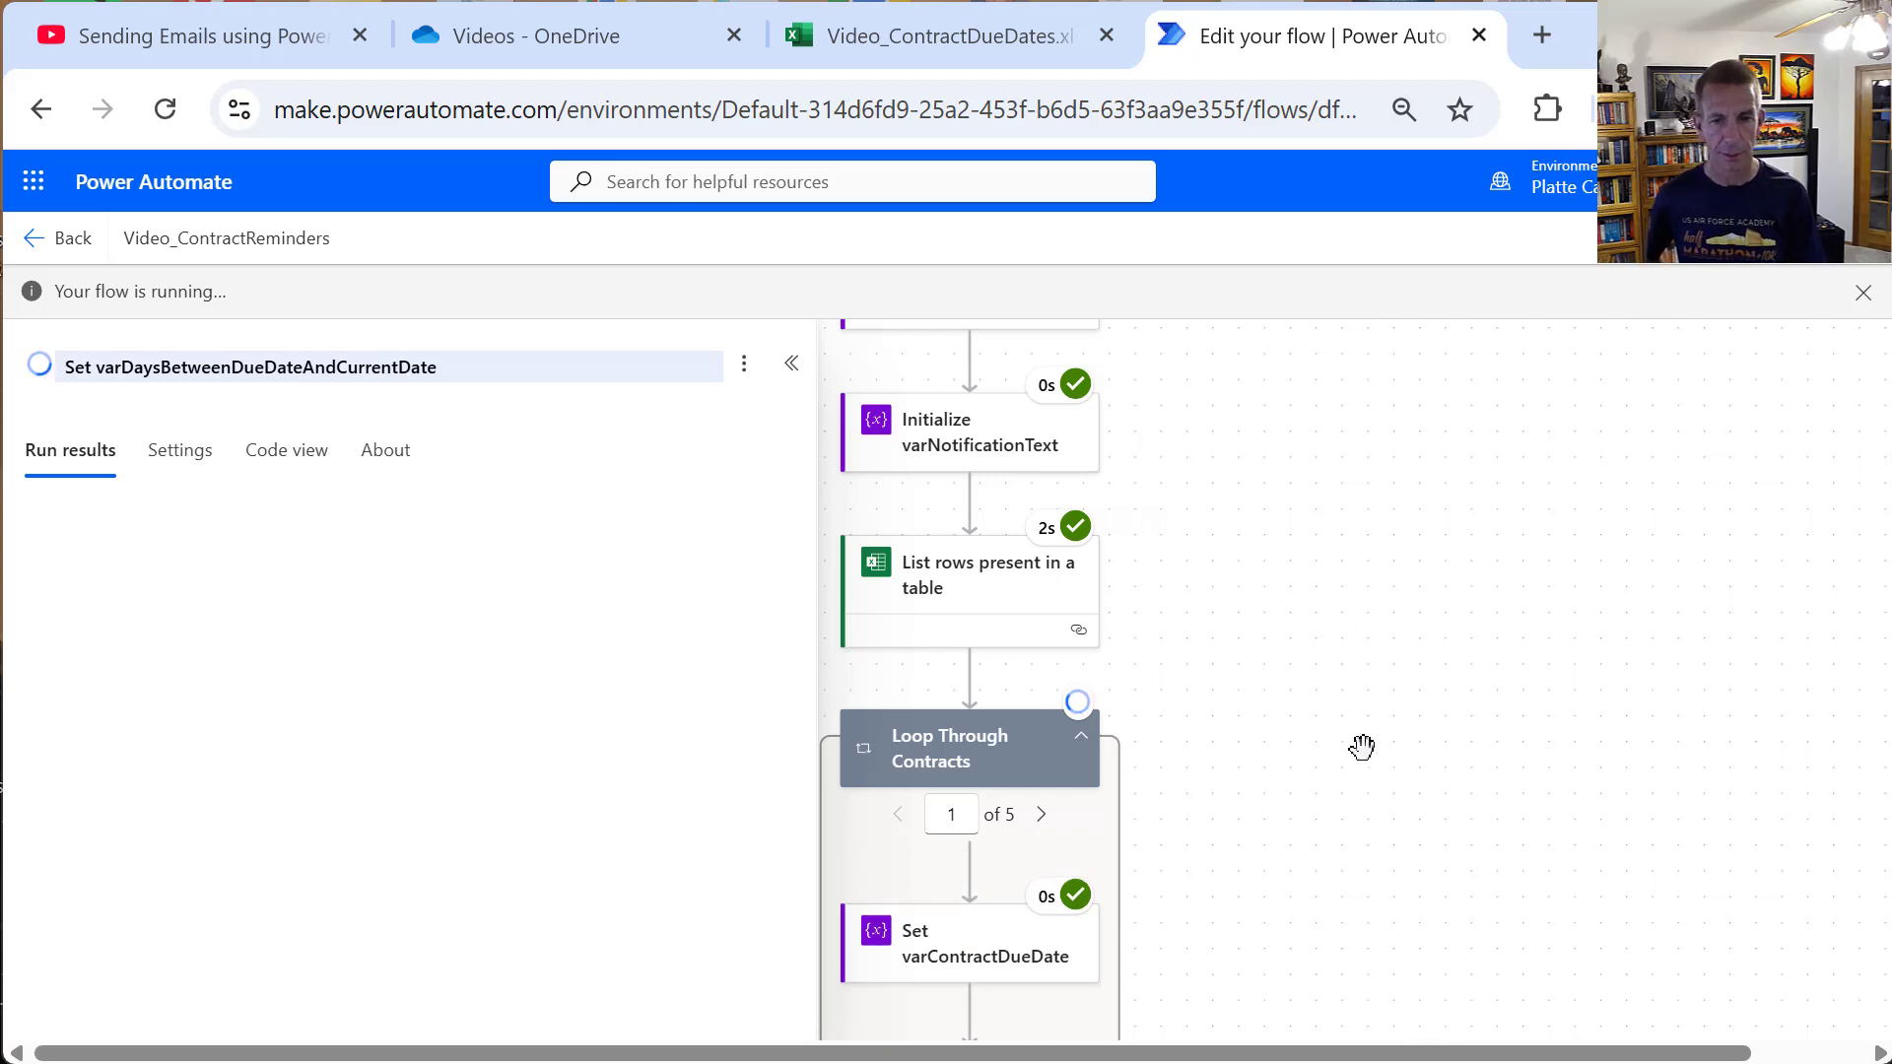
Step: Examine the raw outputs of Set varDaysBetweenDueDateAndCurrentDate for the first loop iteration, and return to editing the flow
left_click_drag(1362, 747, 1373, 499)
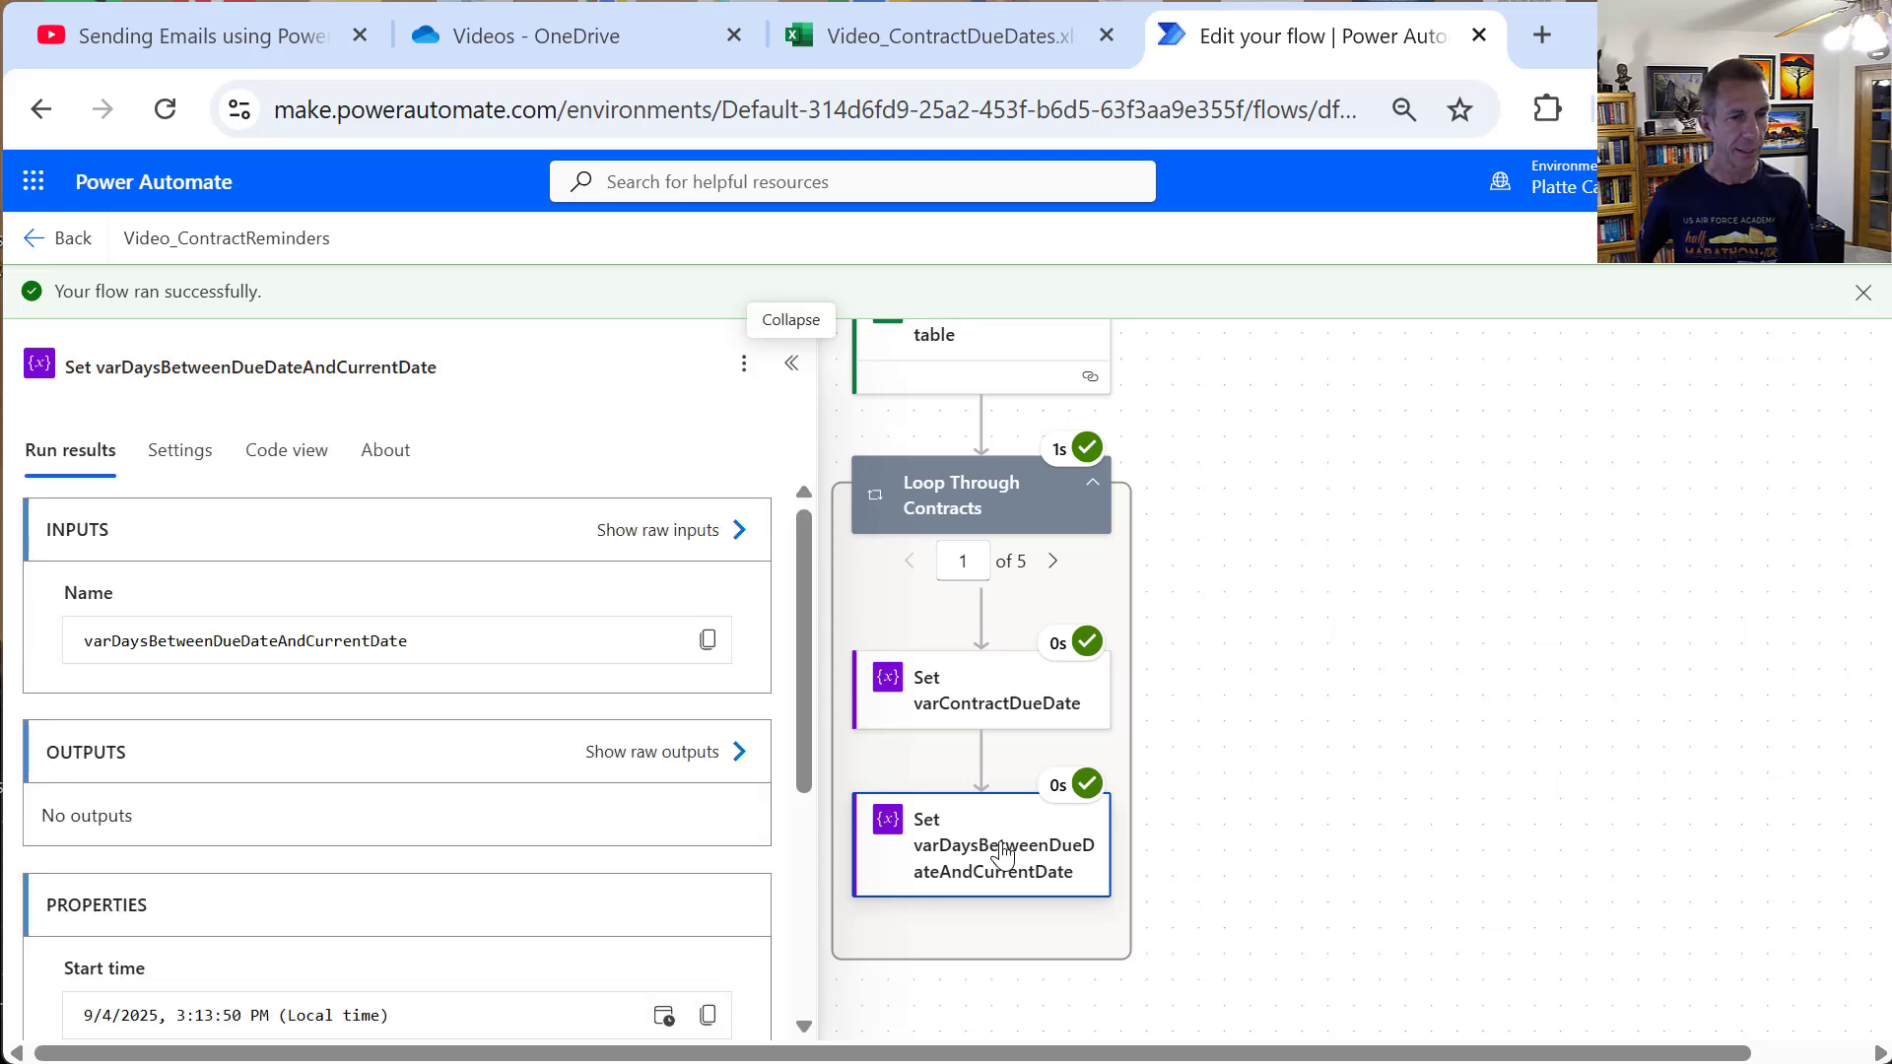
left_click(674, 749)
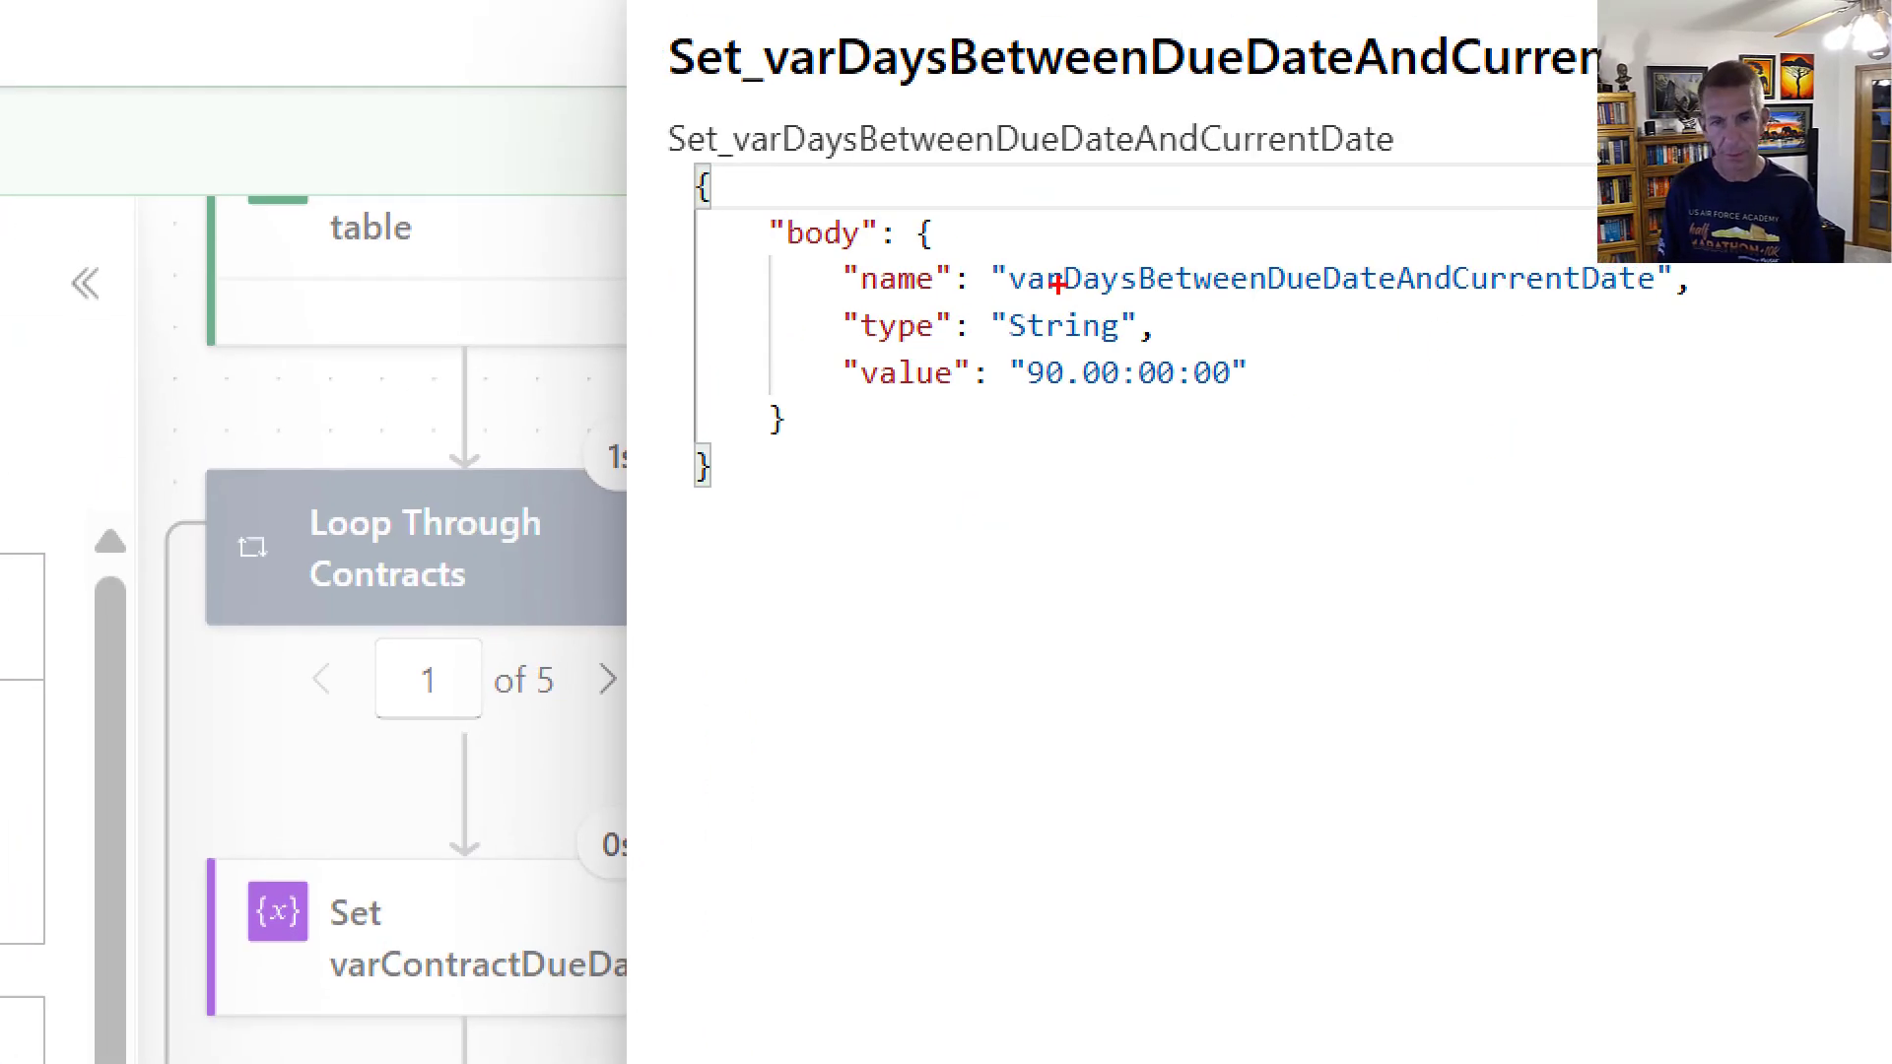
mouse_move(829, 343)
left_mouse_down()
mouse_move(1099, 404)
mouse_move(1322, 413)
left_mouse_up()
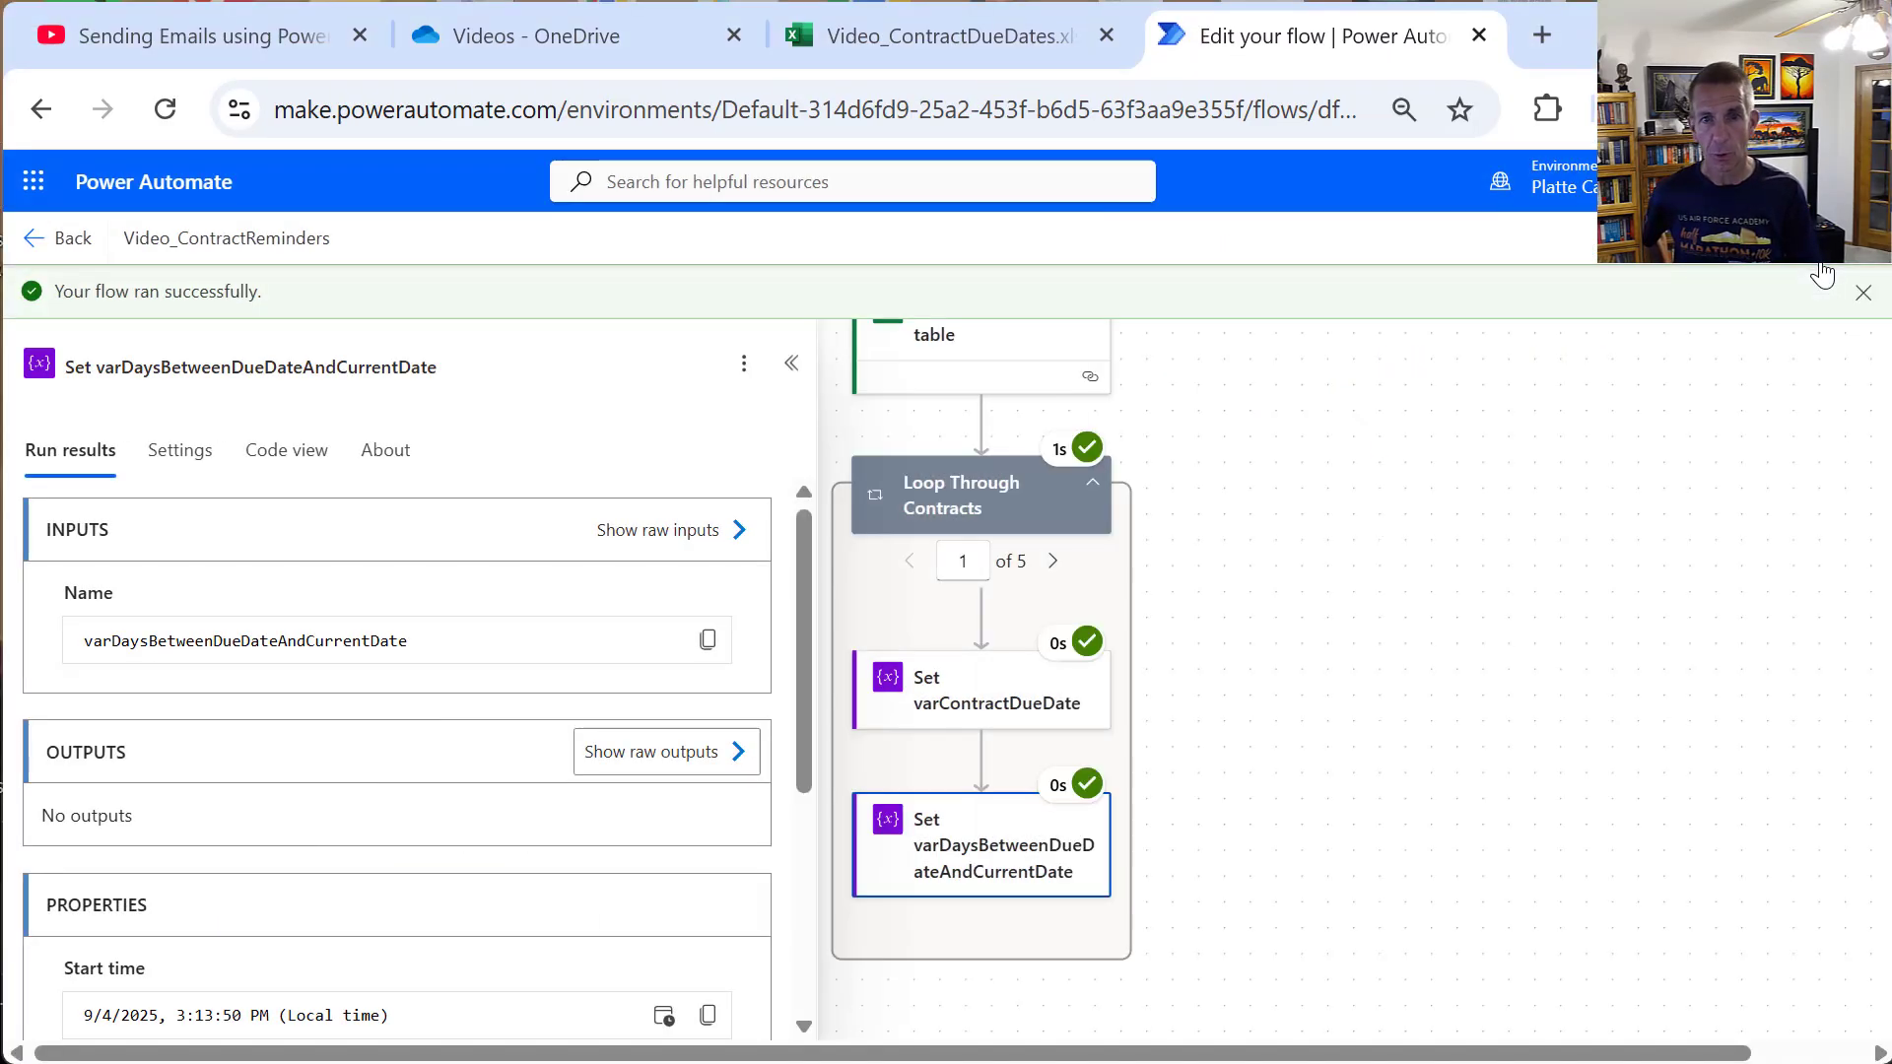
left_click(1822, 276)
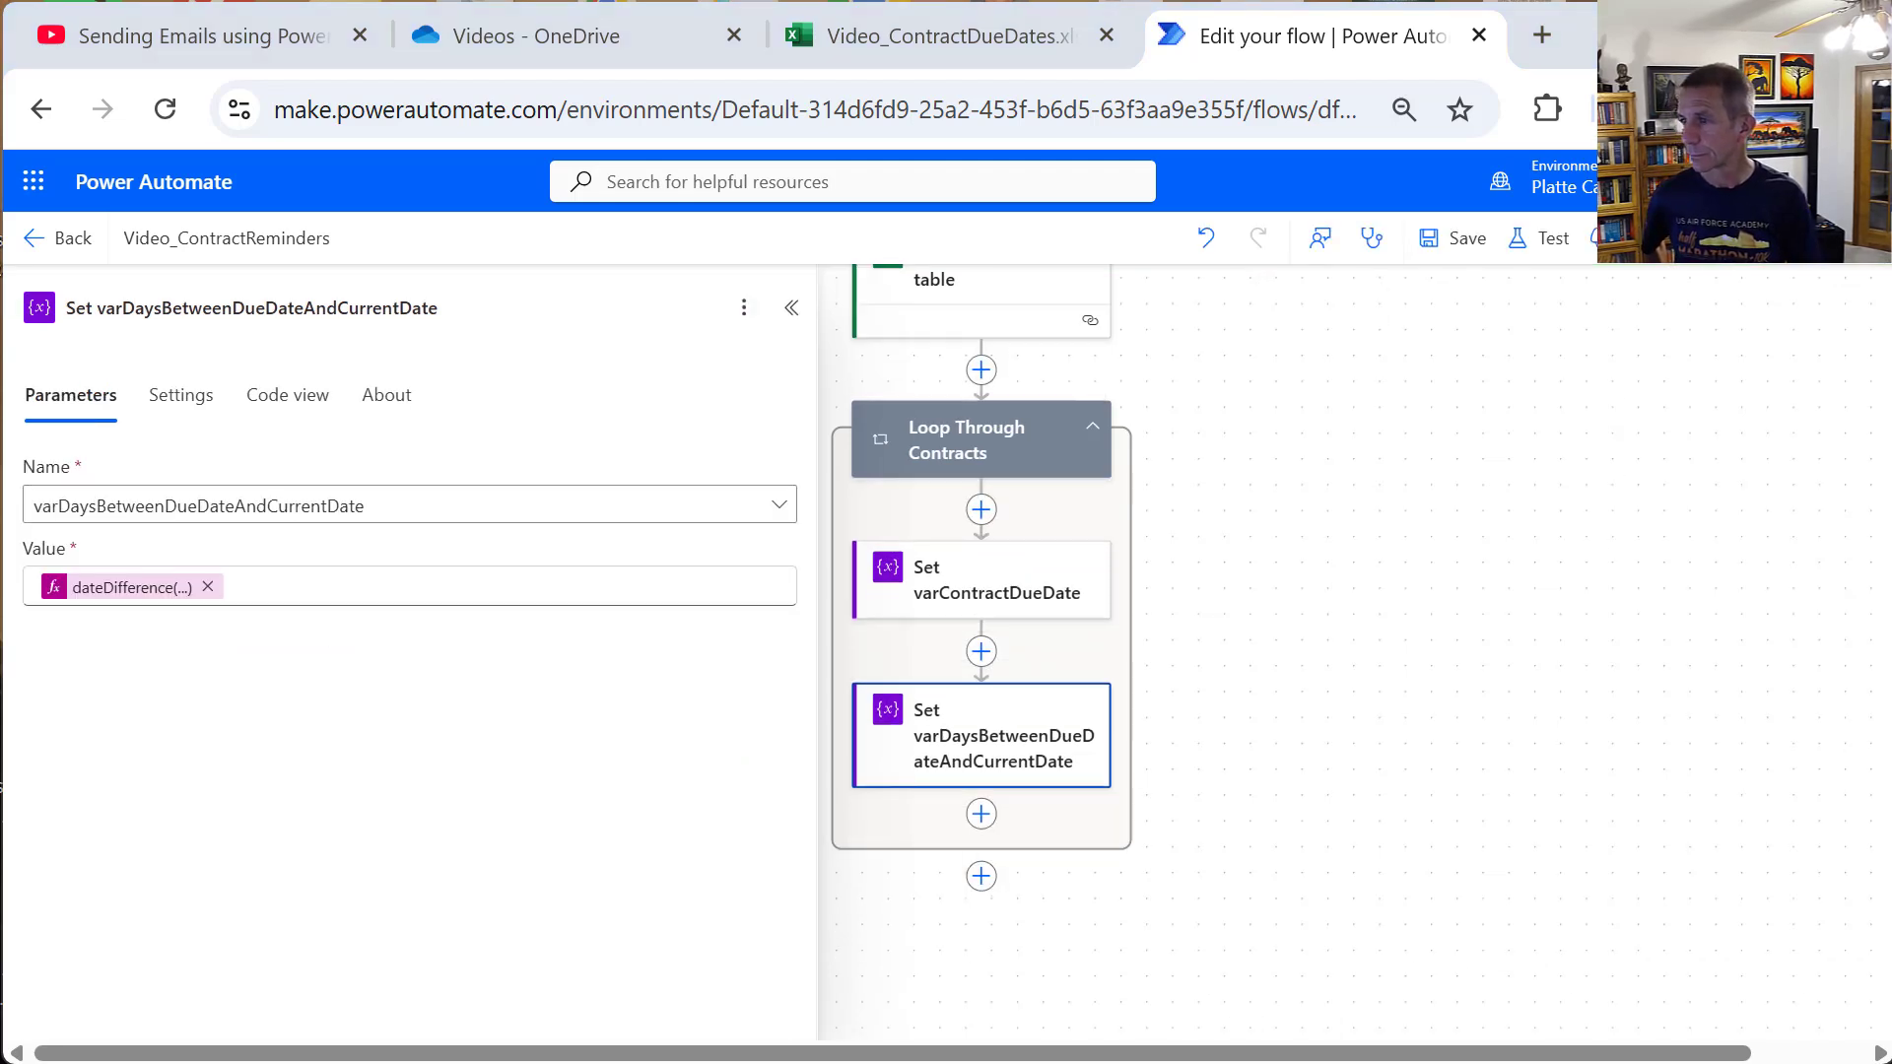
Step: Add a Set variable action below Set varDaysBetweenDueDateAndCurrentDate inside the loop and choose varDaysBetweenInteger as its variable
left_click(981, 814)
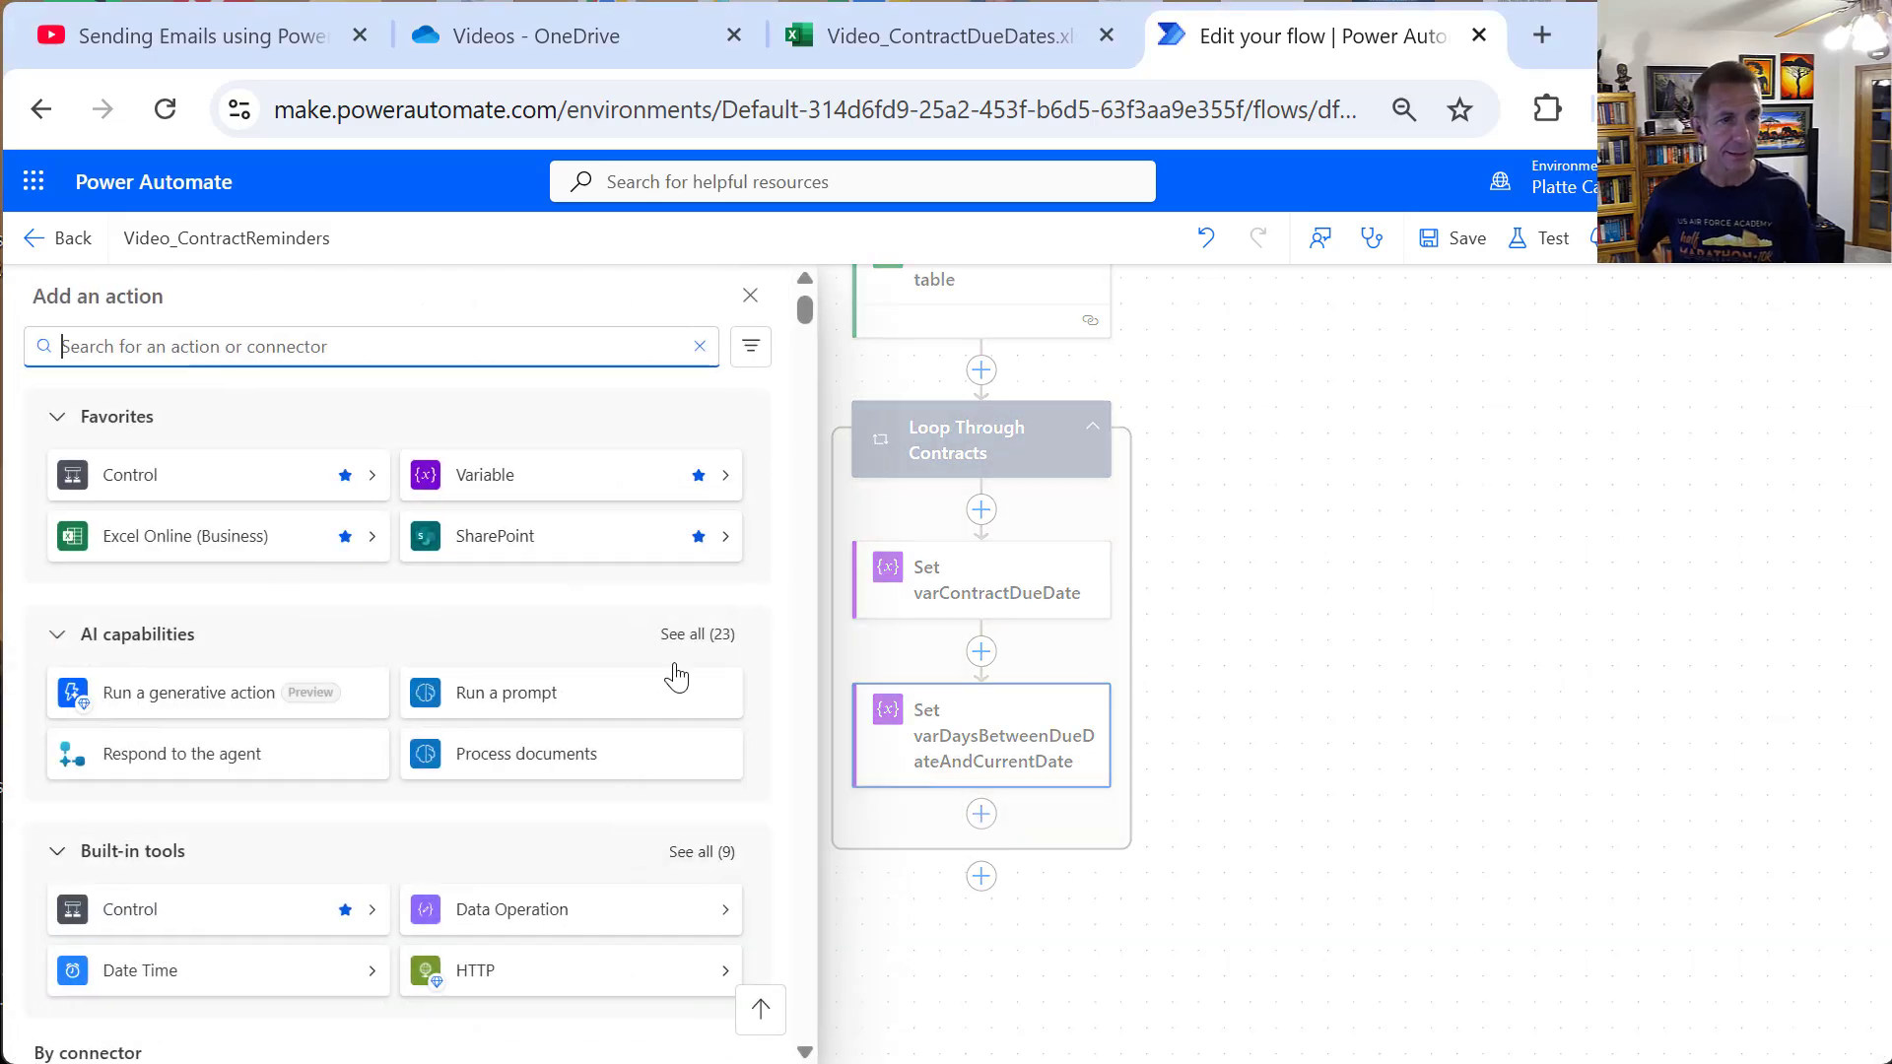
left_click(515, 476)
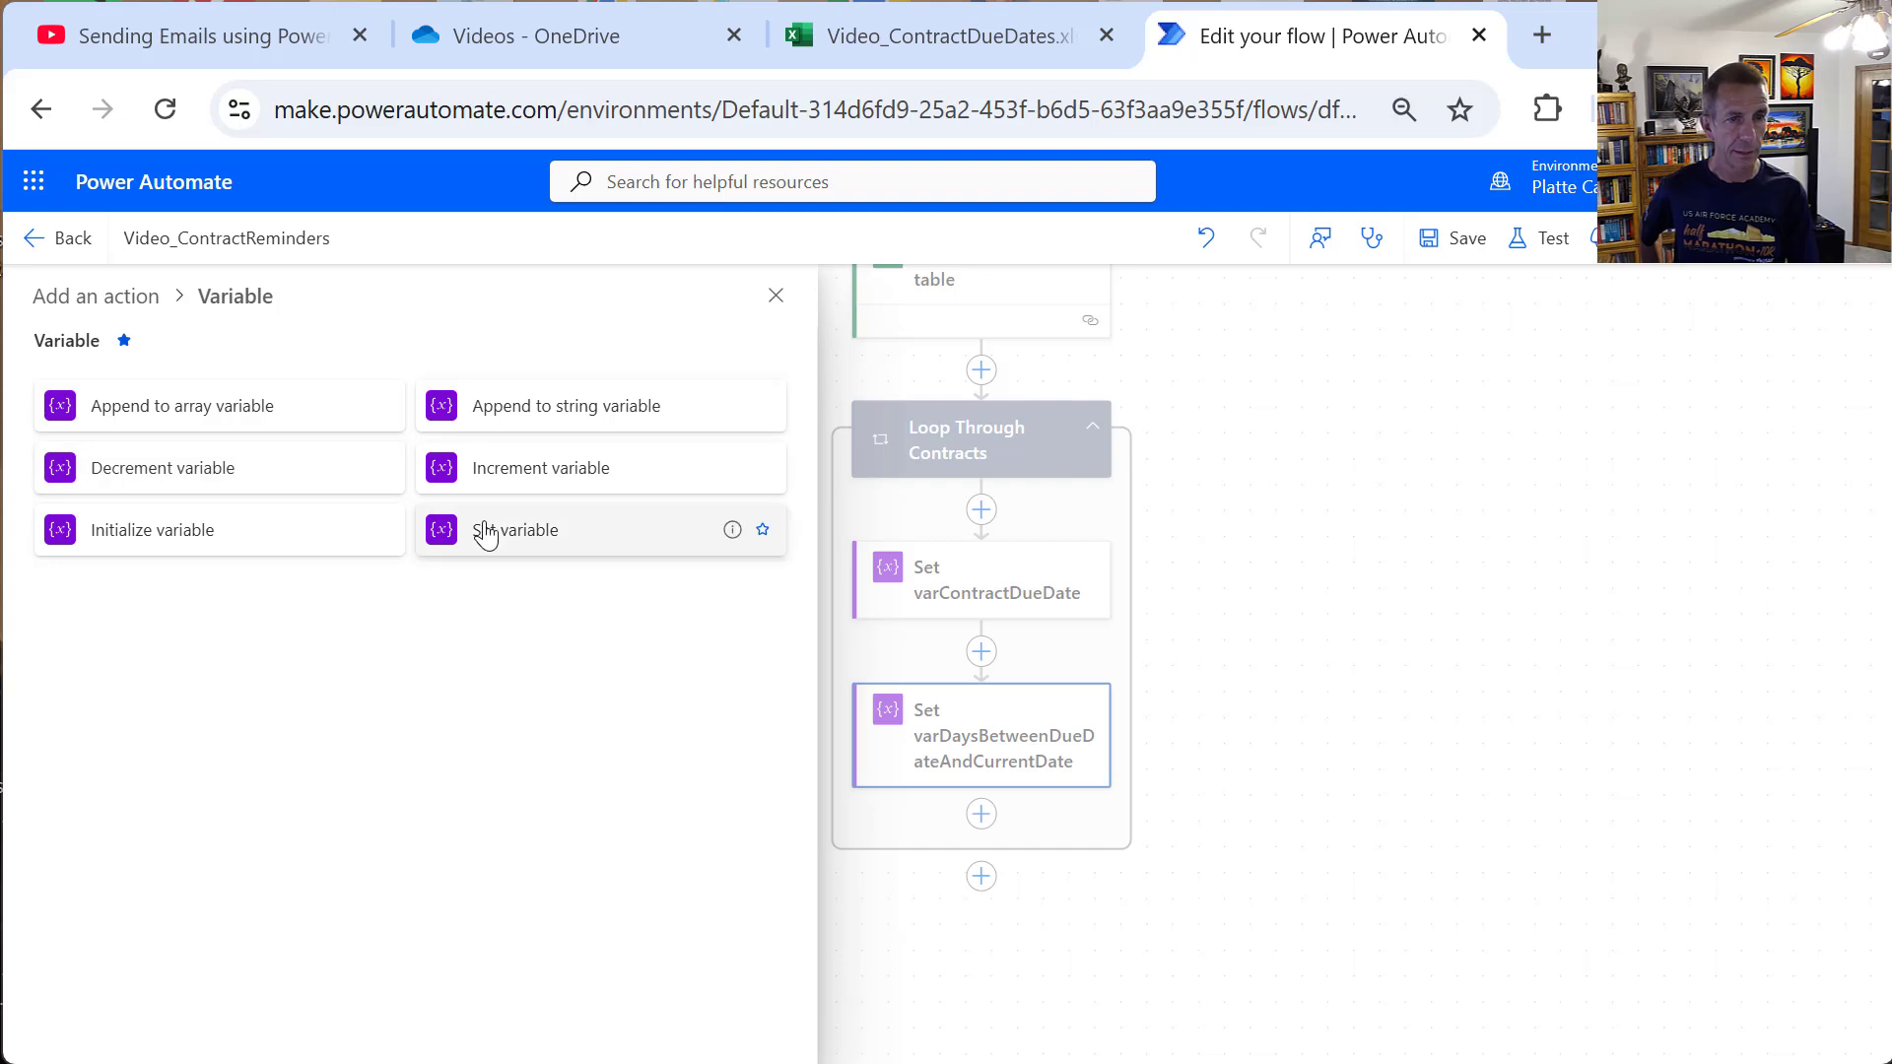
left_click(486, 533)
left_click(330, 505)
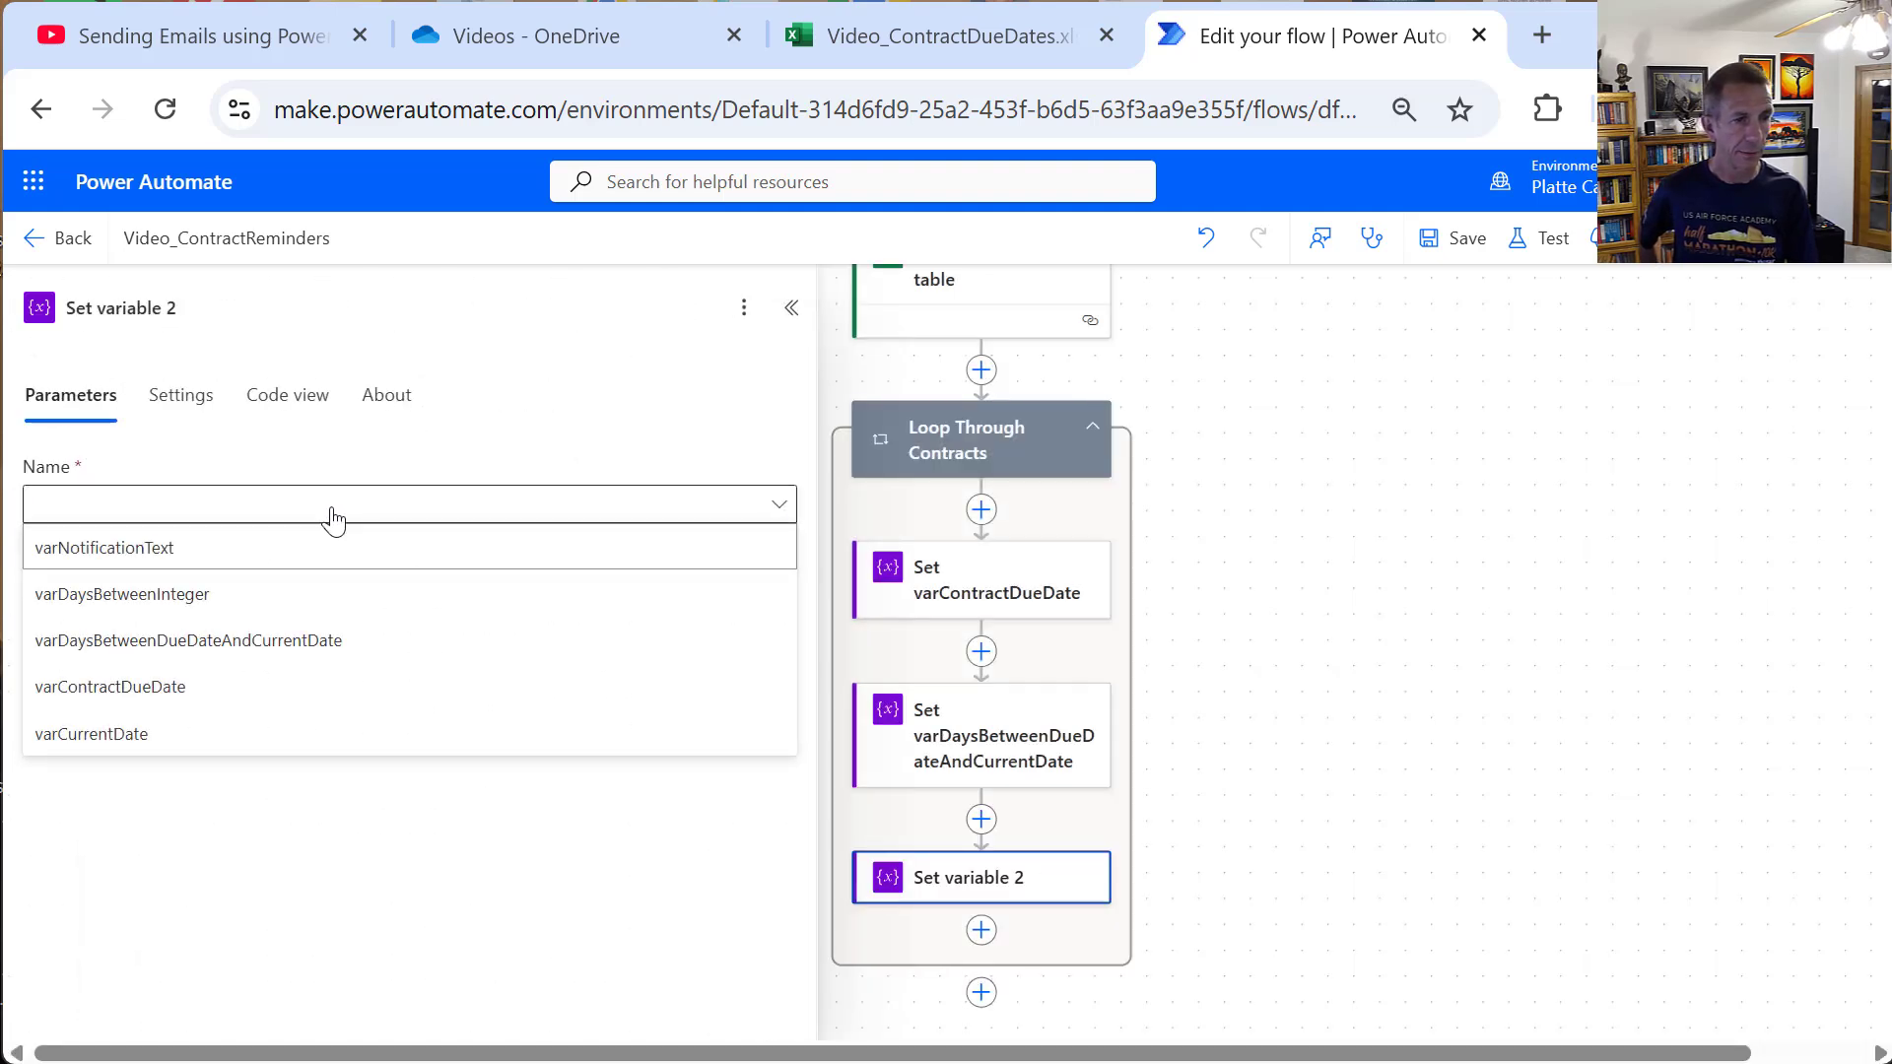
left_click(252, 598)
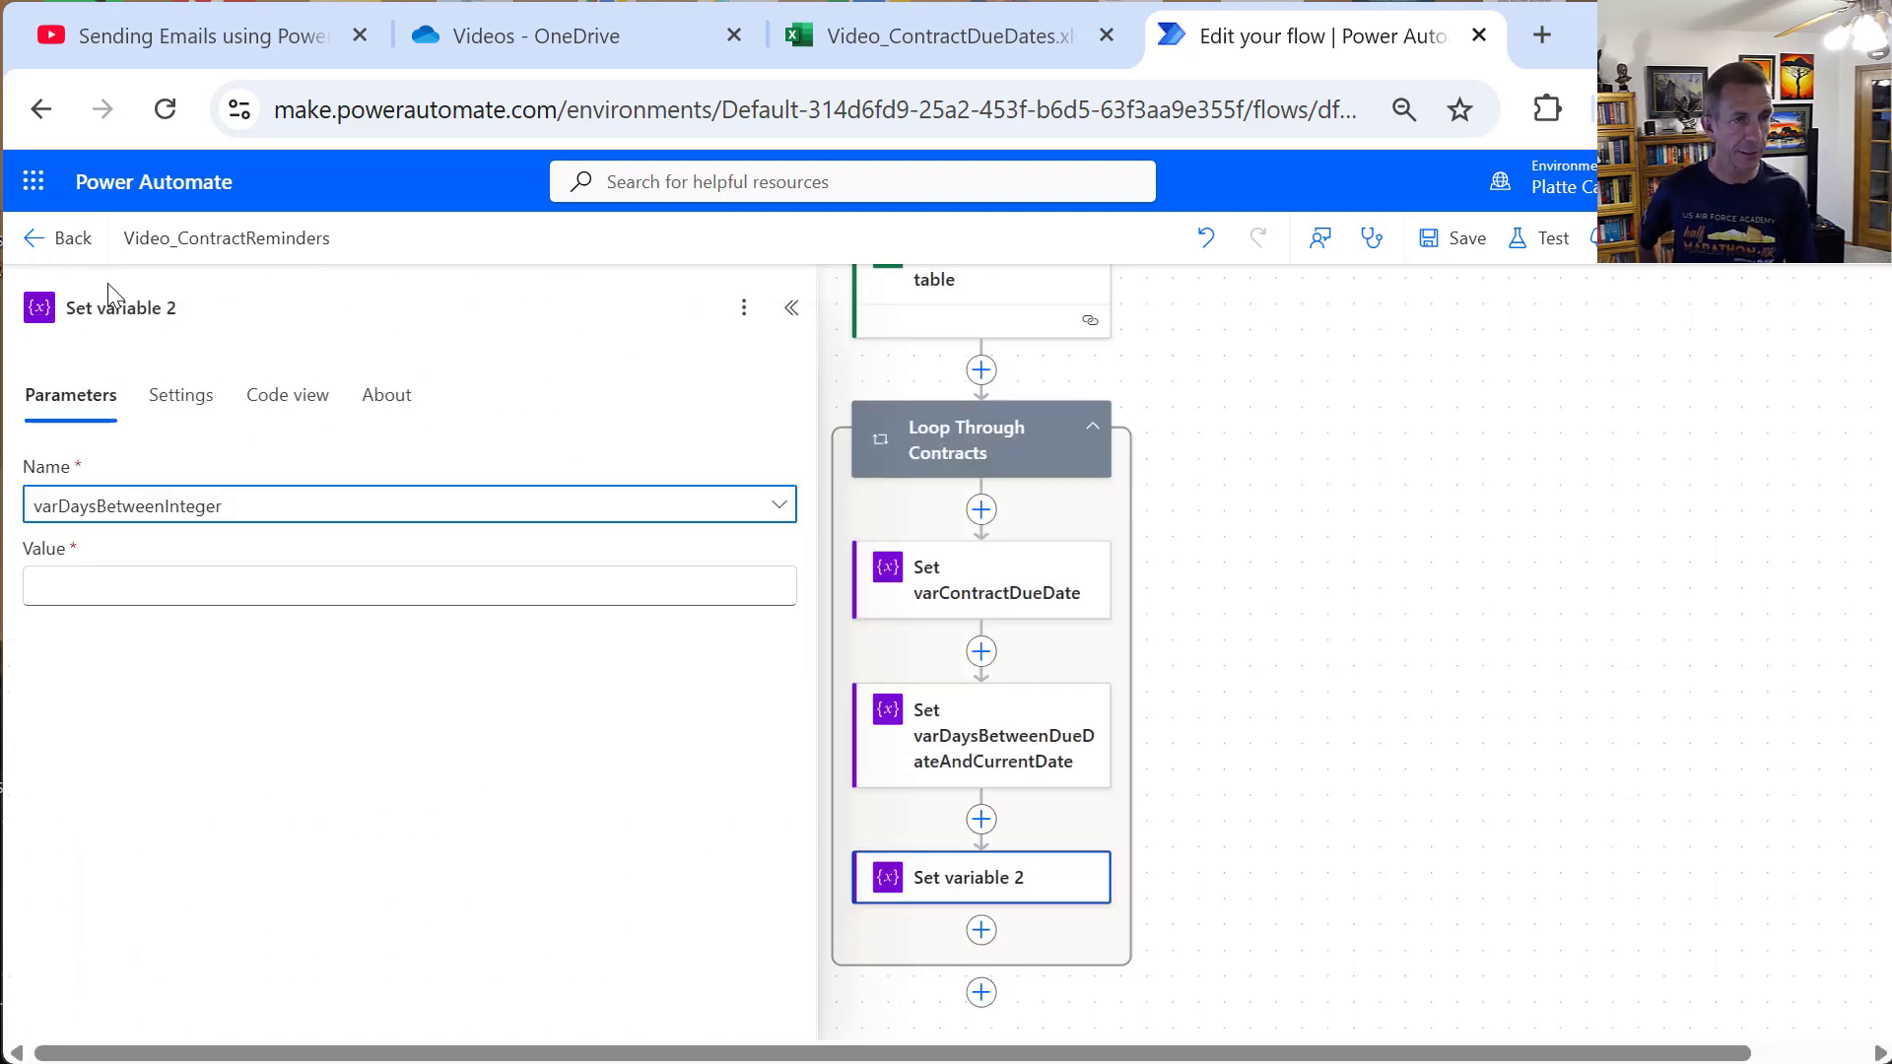
Step: Rename the third Set variable action in the loop to Set varDaysBetweenInteger
left_click_drag(127, 307, 368, 311)
key("BackSpace")
key("BackSpace")
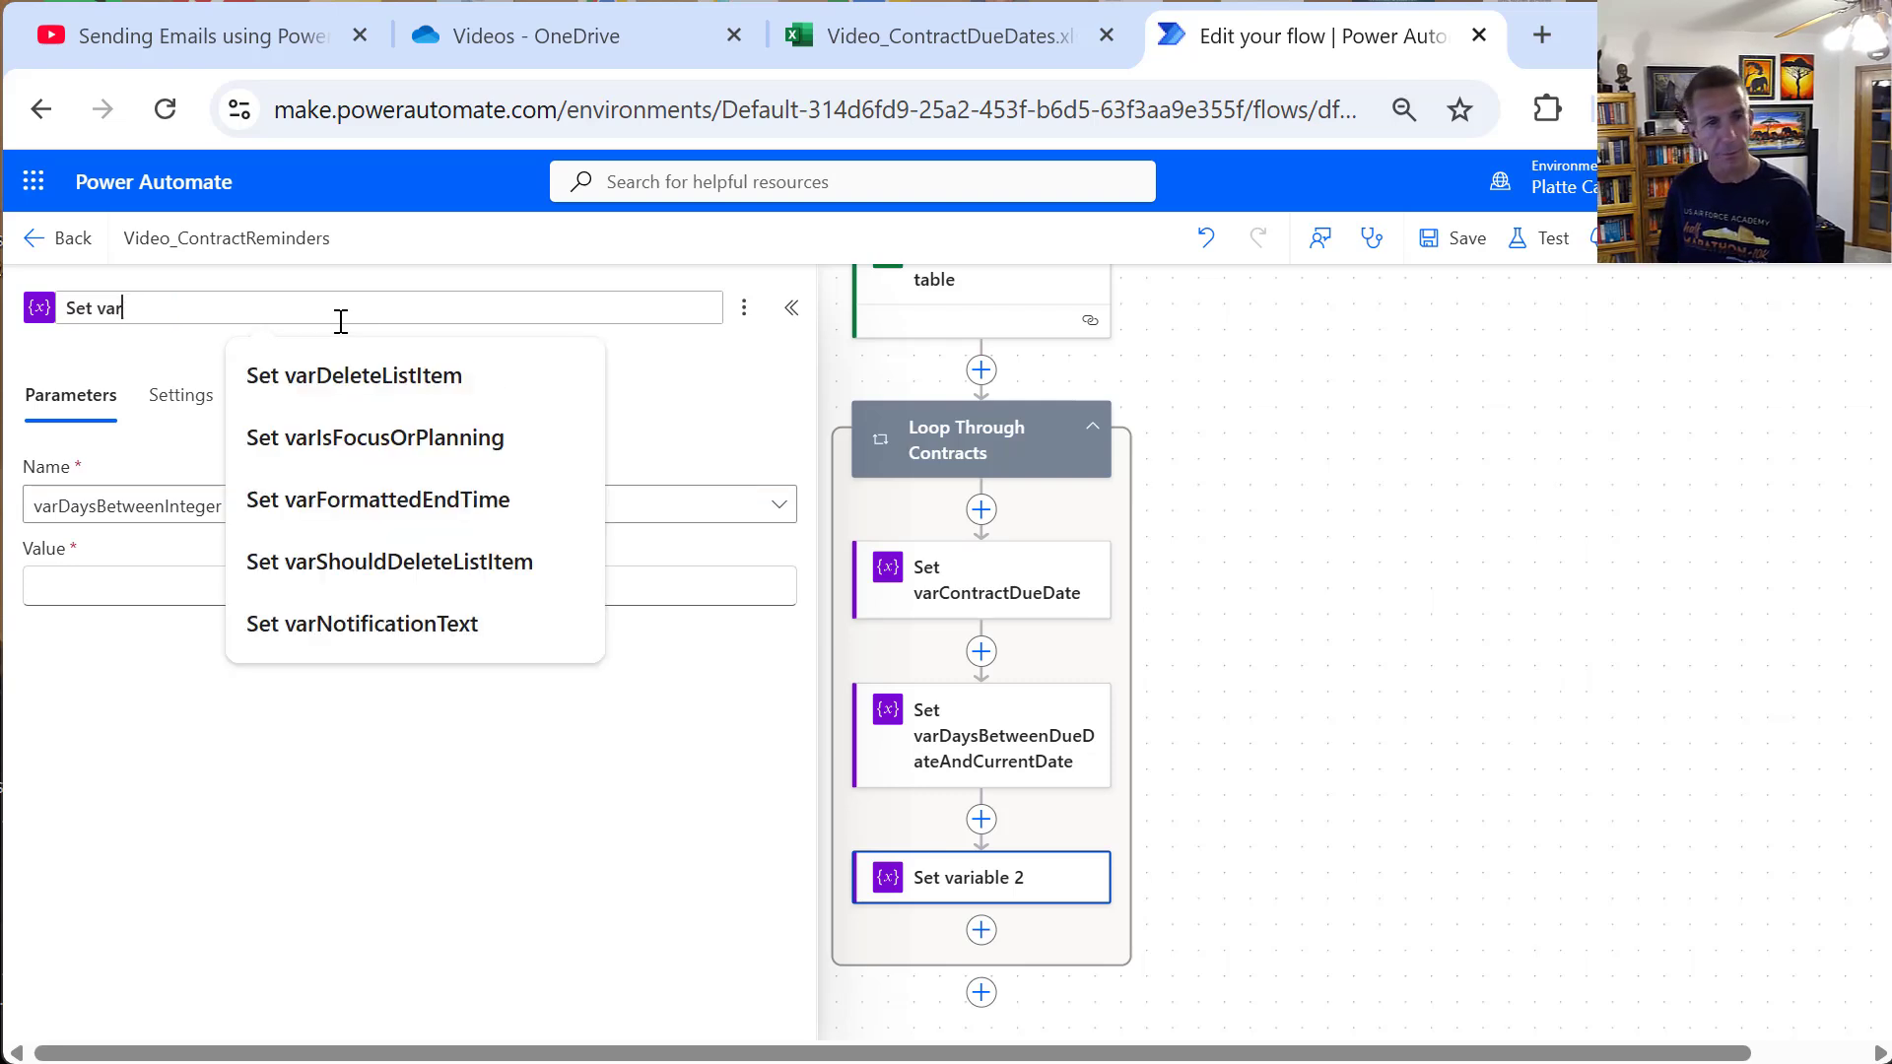
type("D")
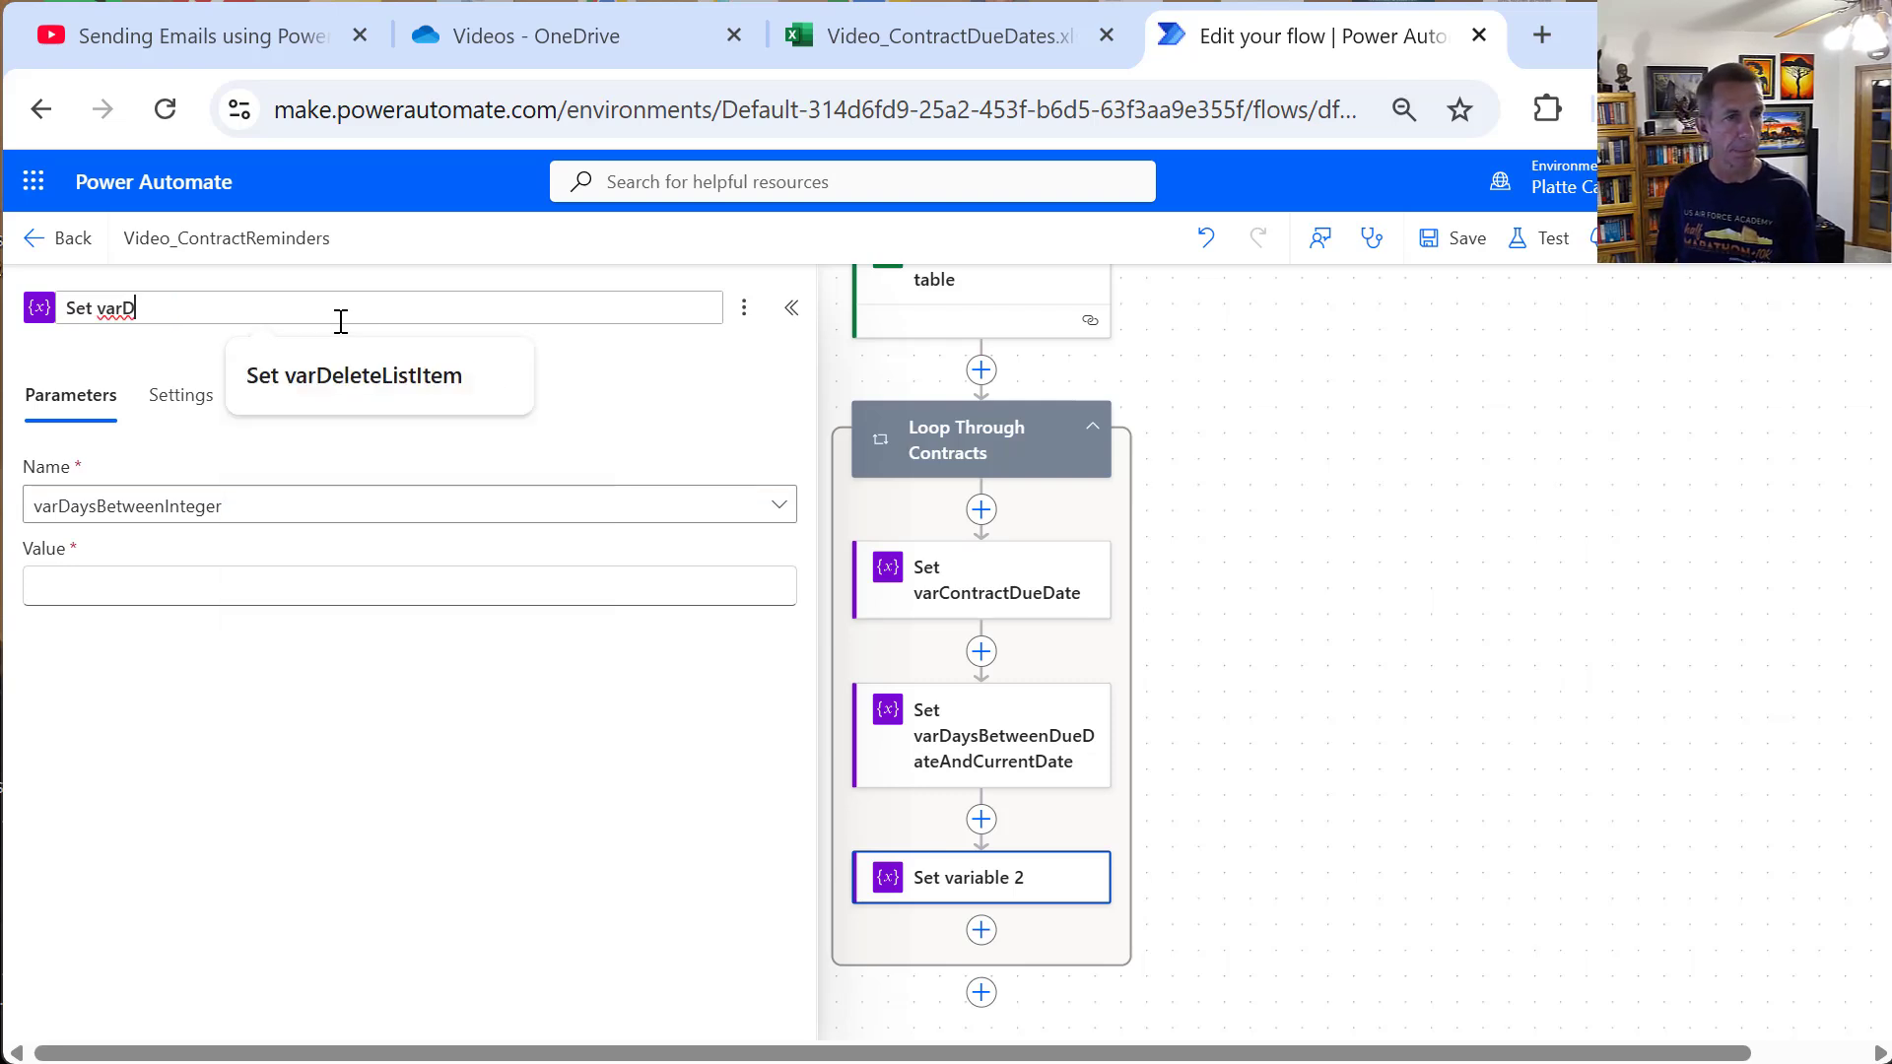
type("aysBetw")
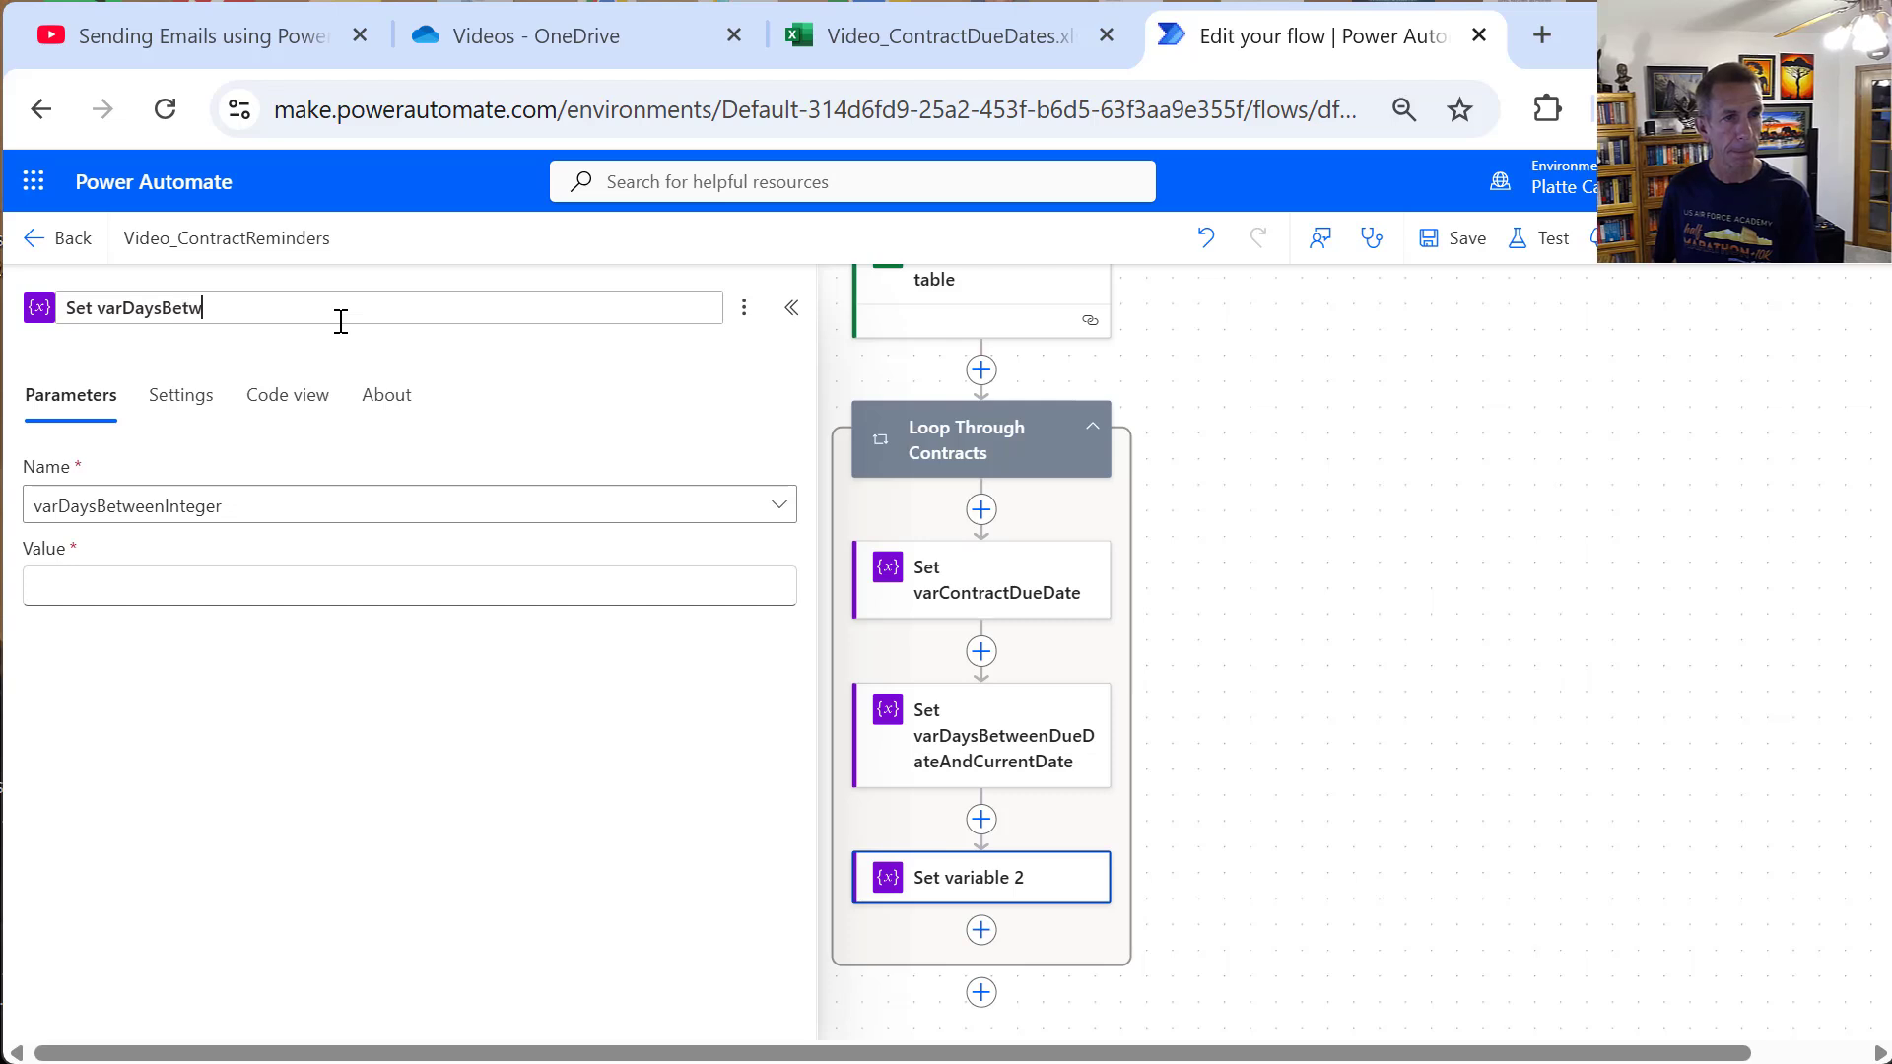
type("eenInteger")
key("Return")
Step: Start a value expression for Set varDaysBetweenInteger that splits the variable varDaysBetweenDueDateAndCurrentDate at the '.' separator
left_click(345, 585)
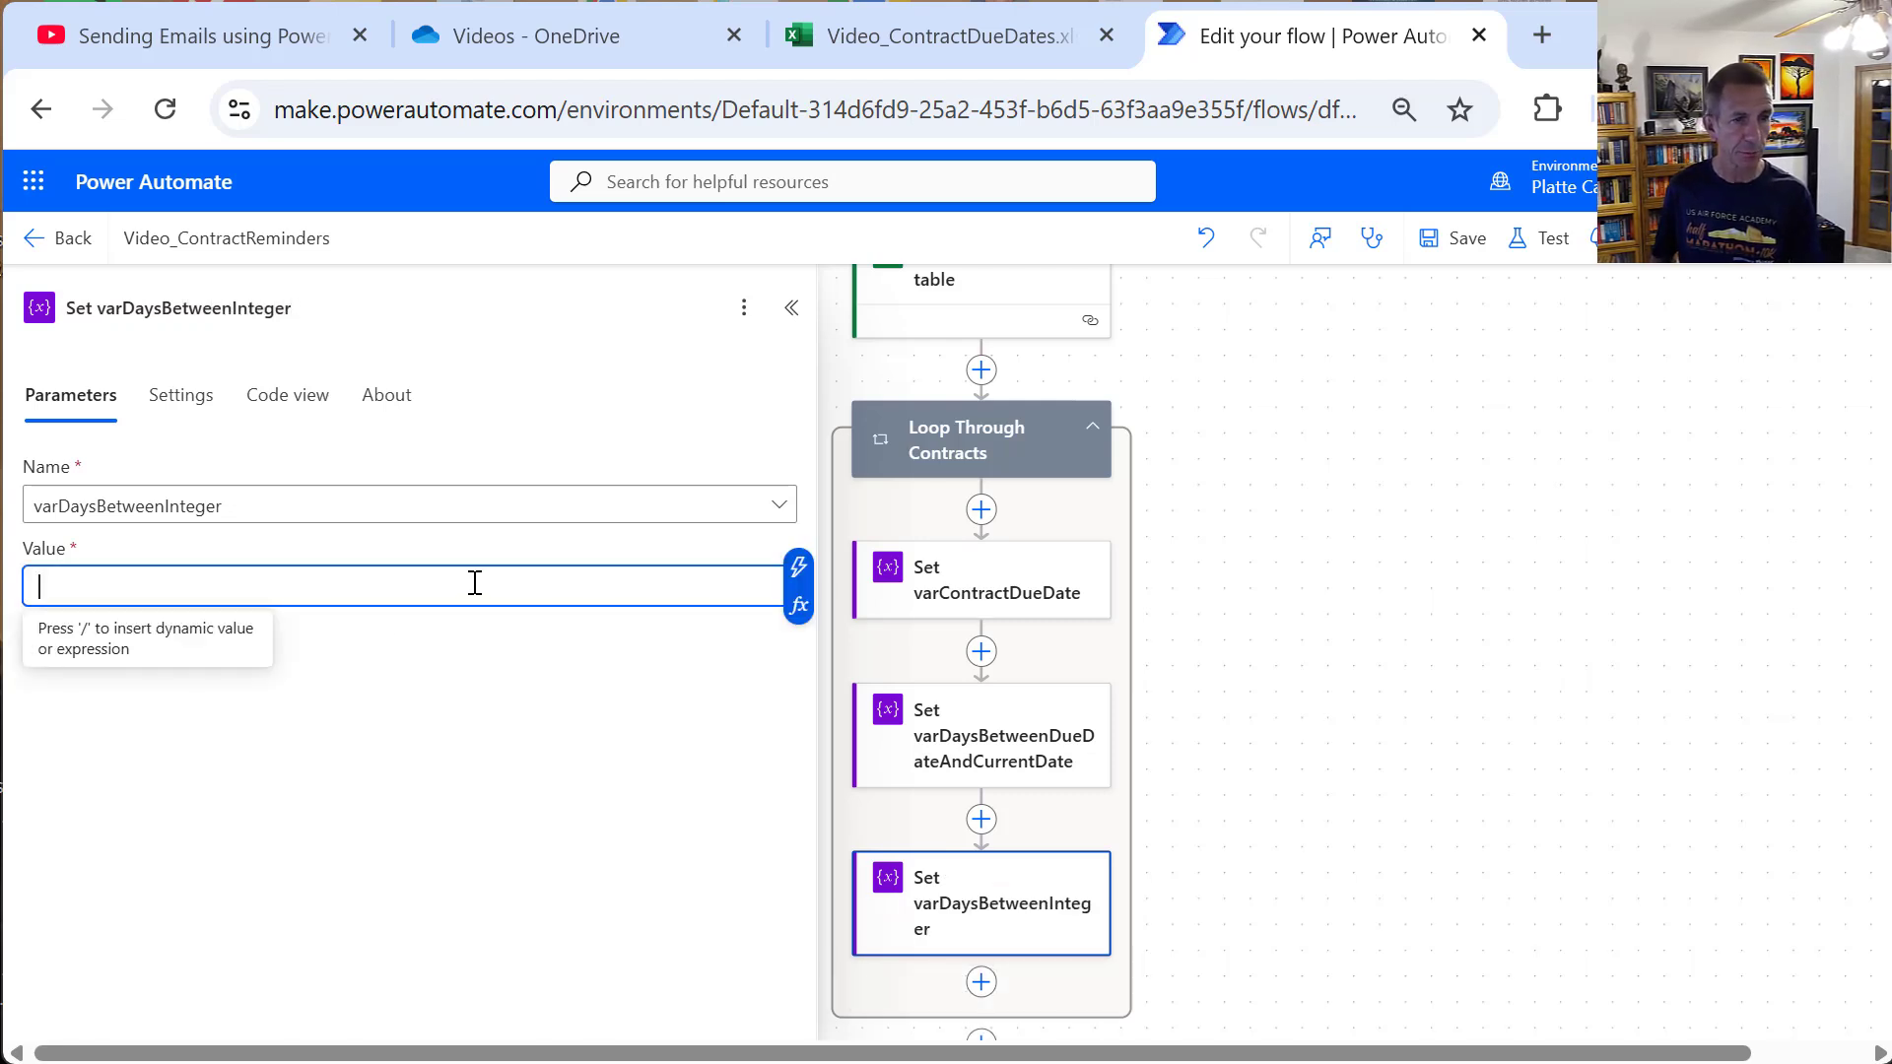
left_click(797, 607)
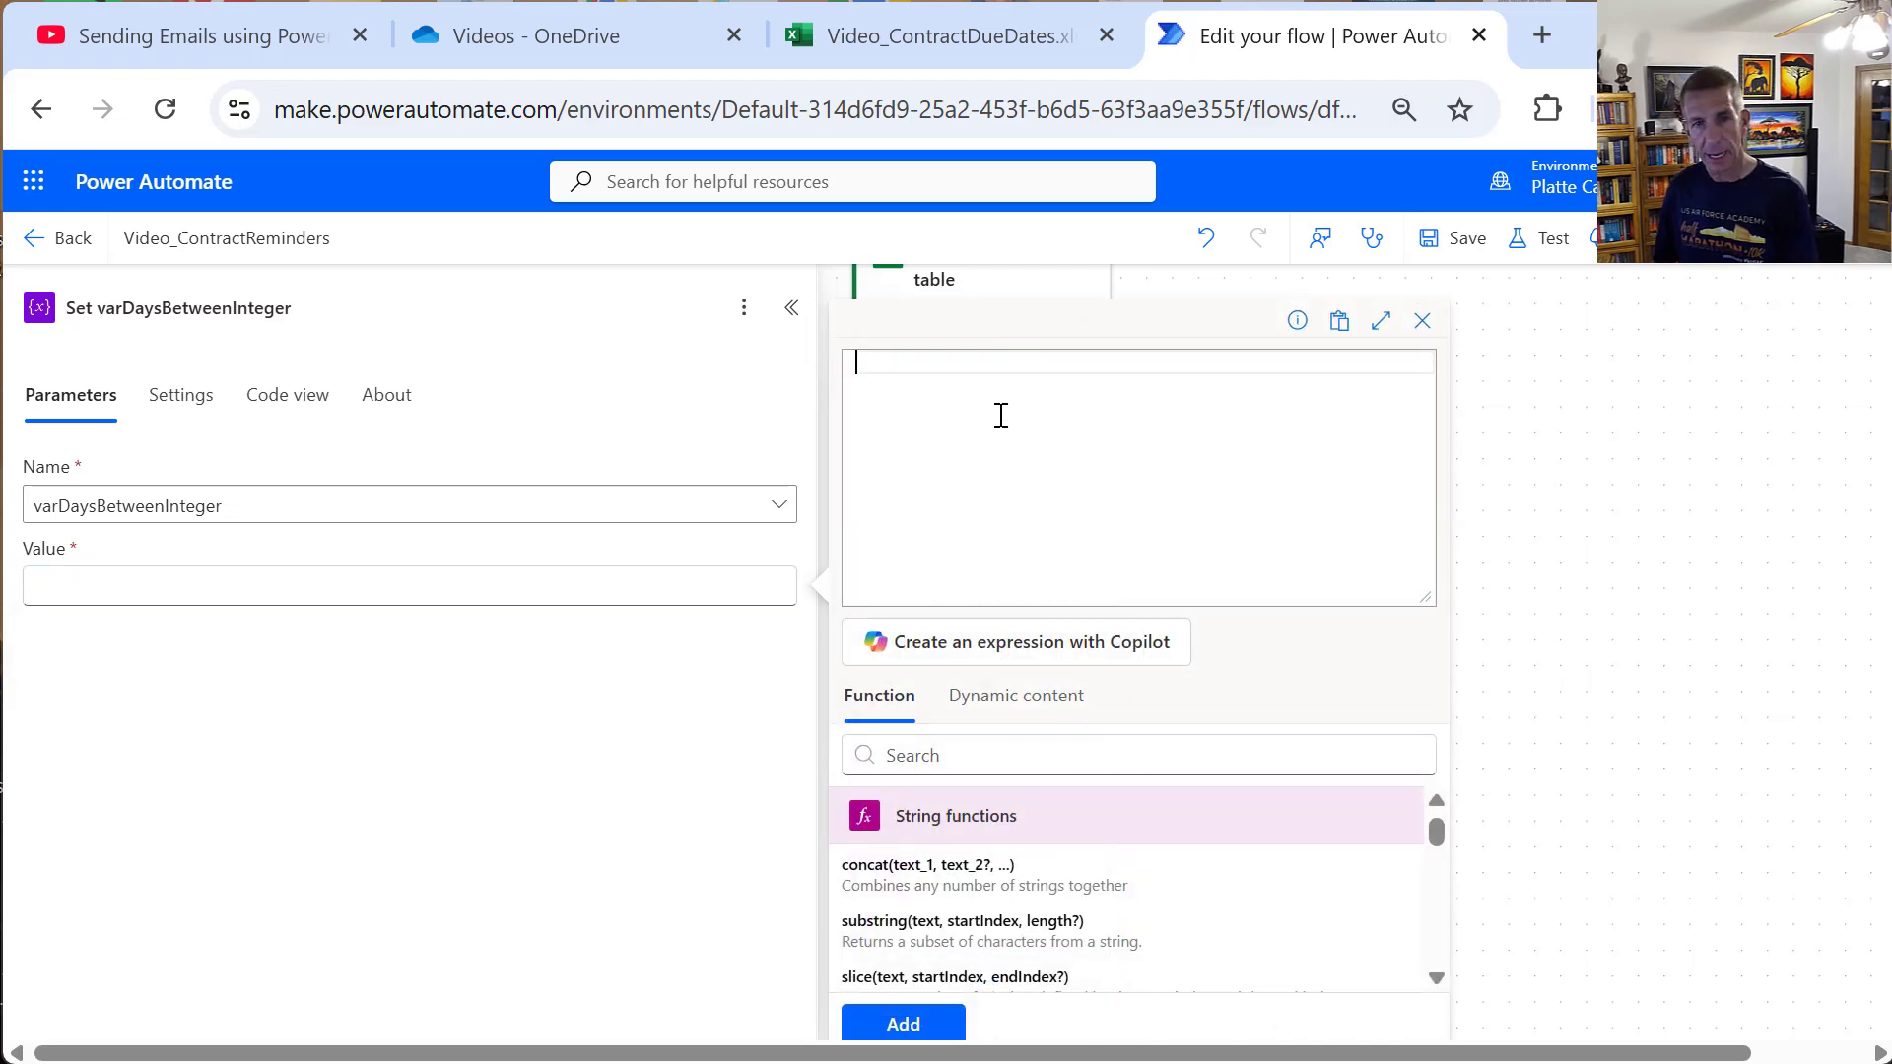
type("split")
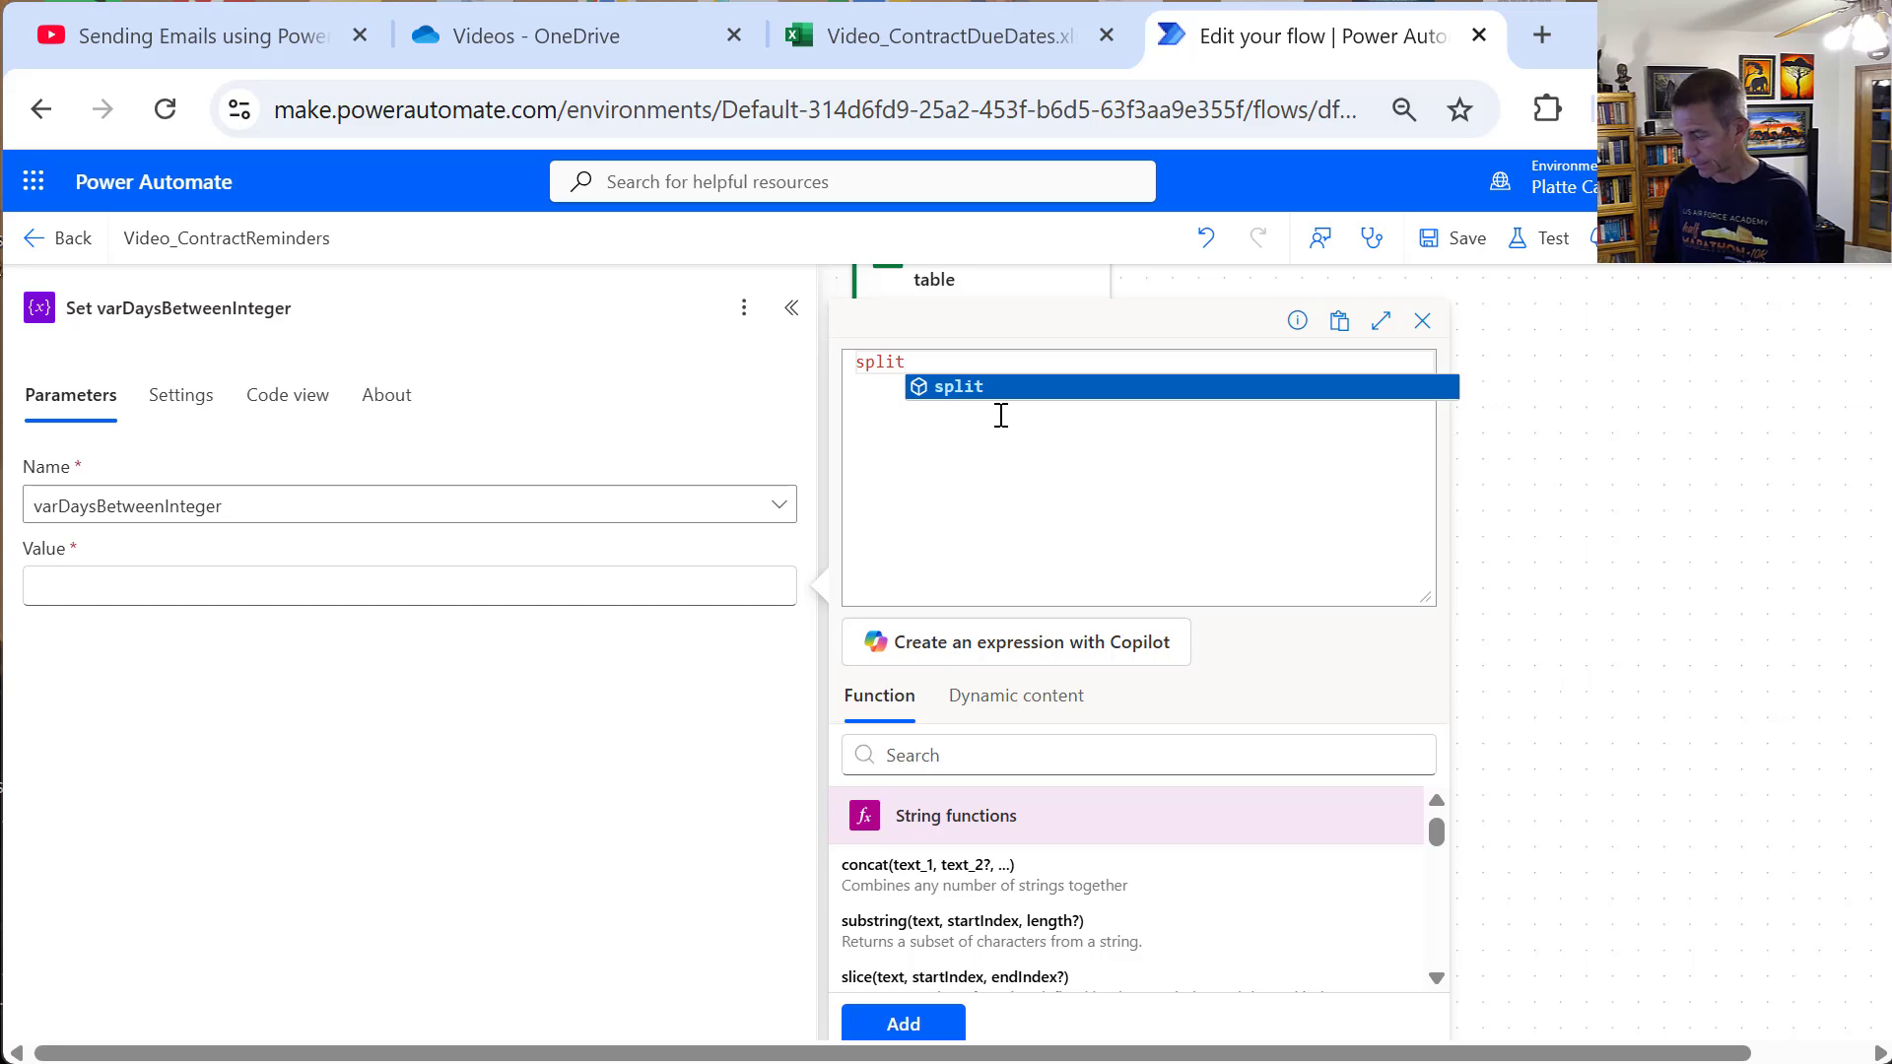
type("(")
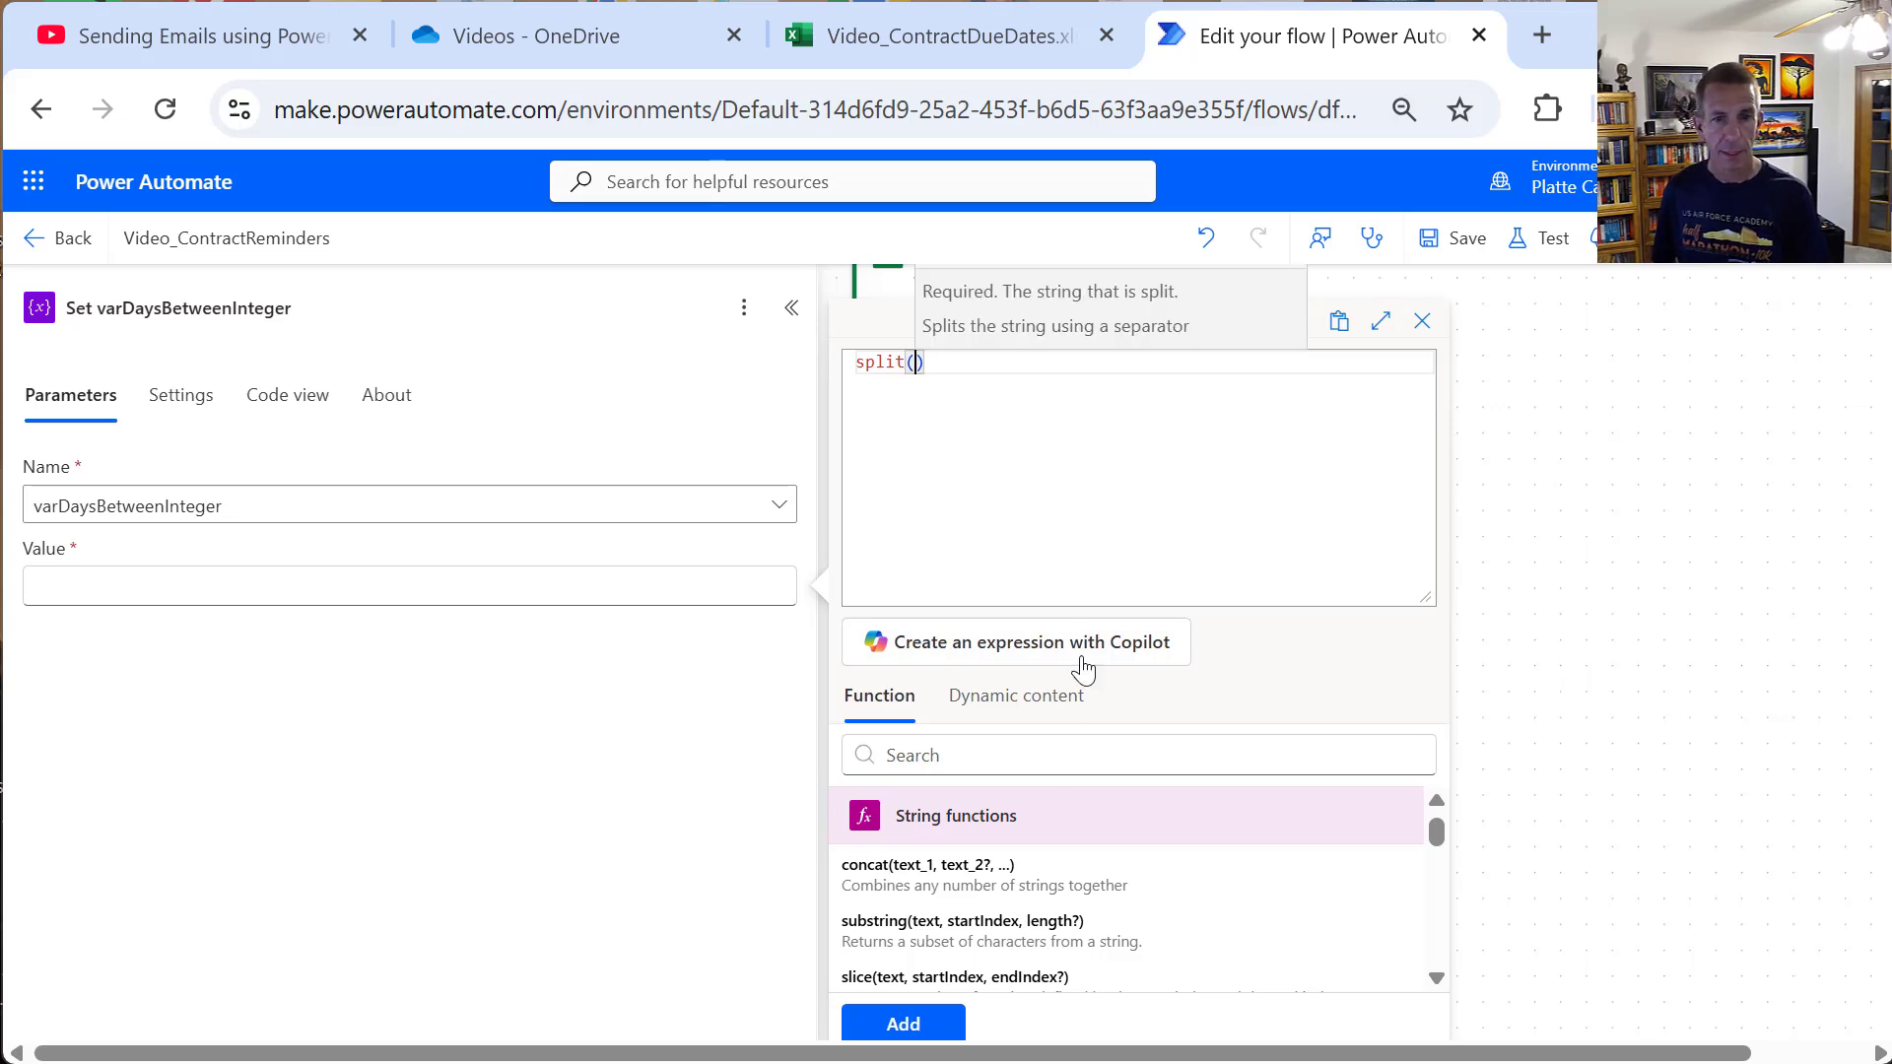
left_click(1030, 712)
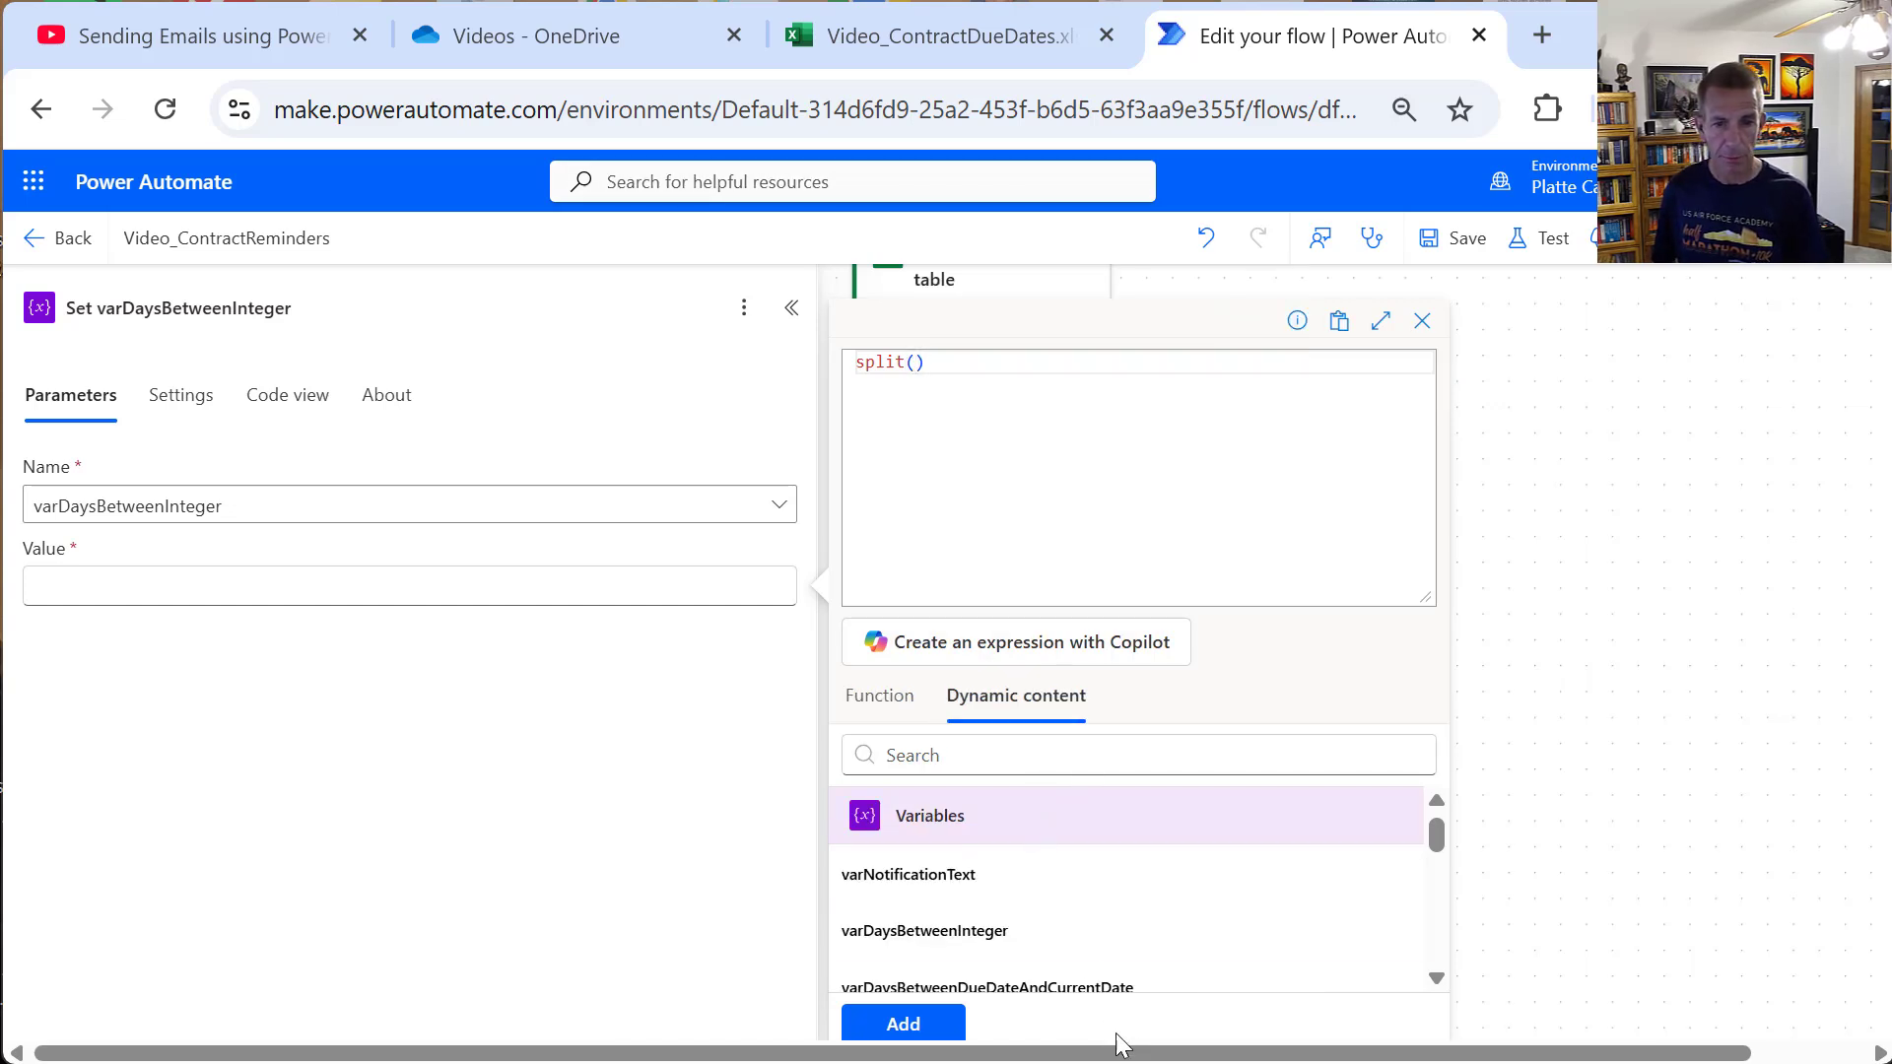
left_click(1084, 983)
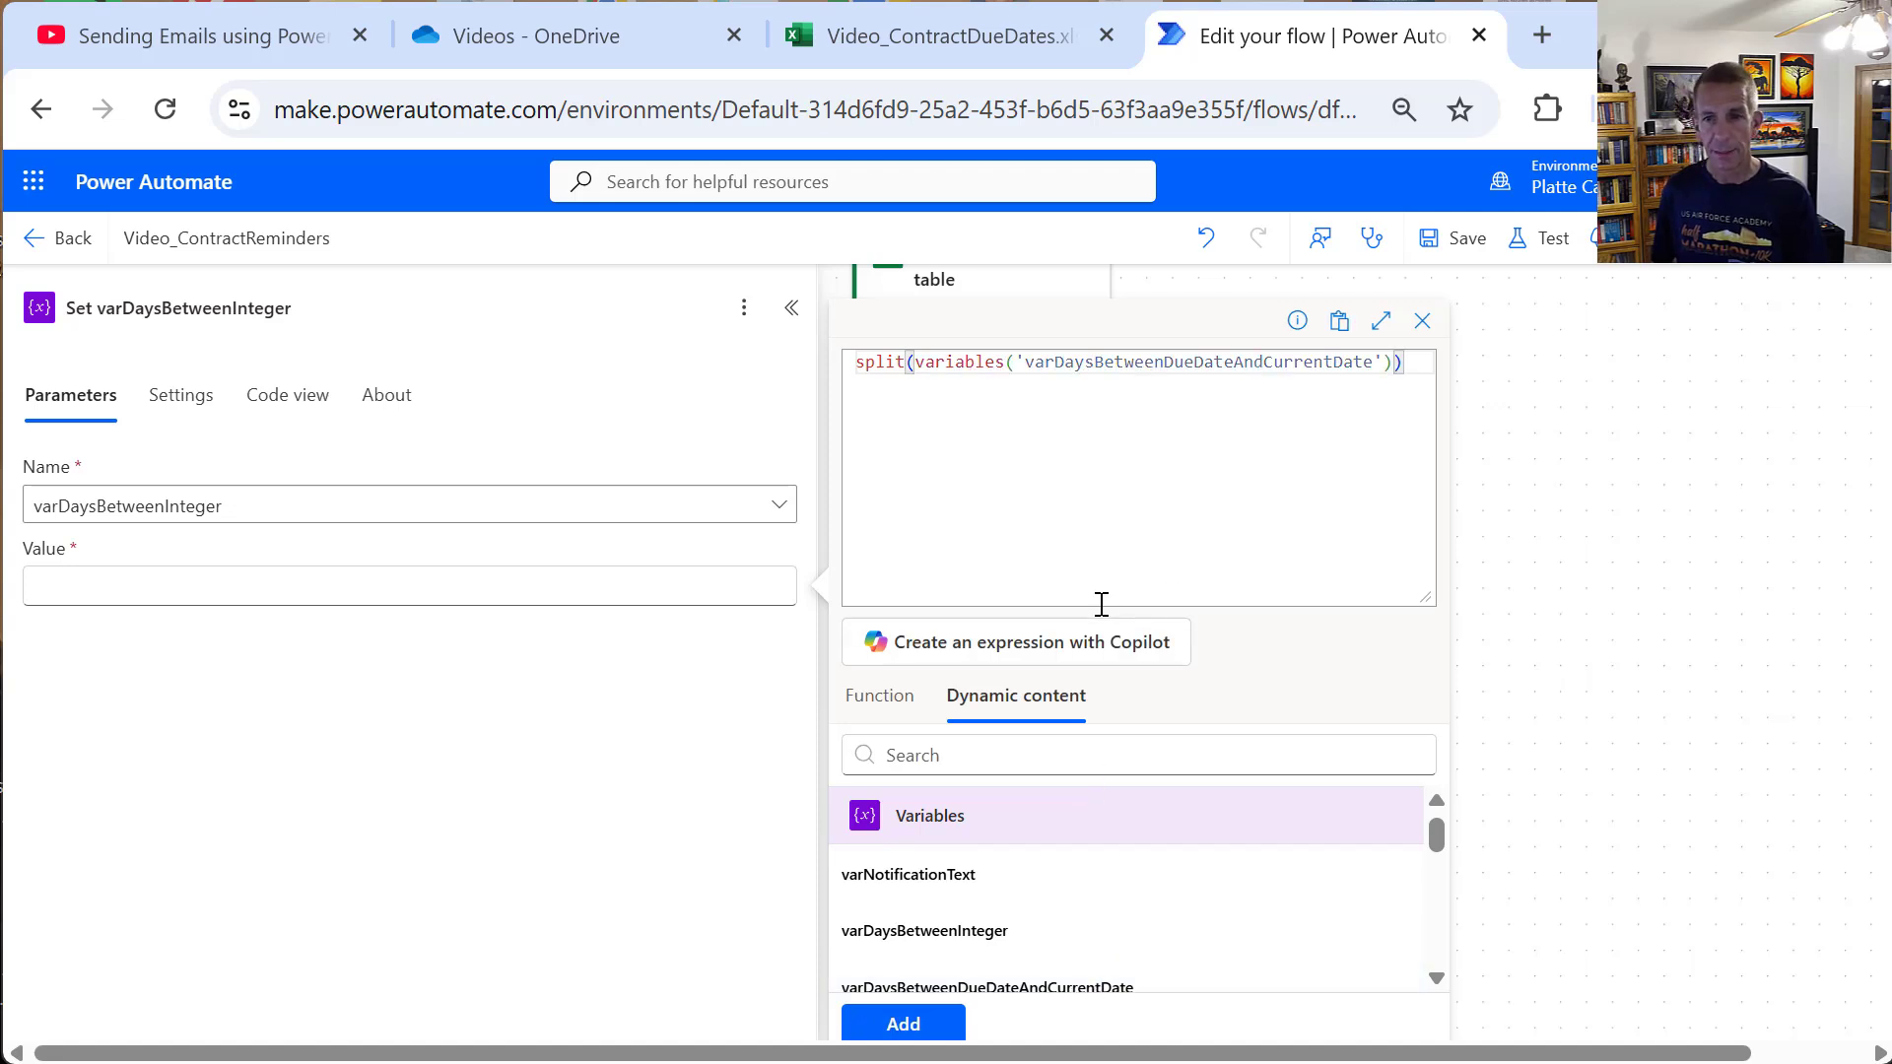
type(", ")
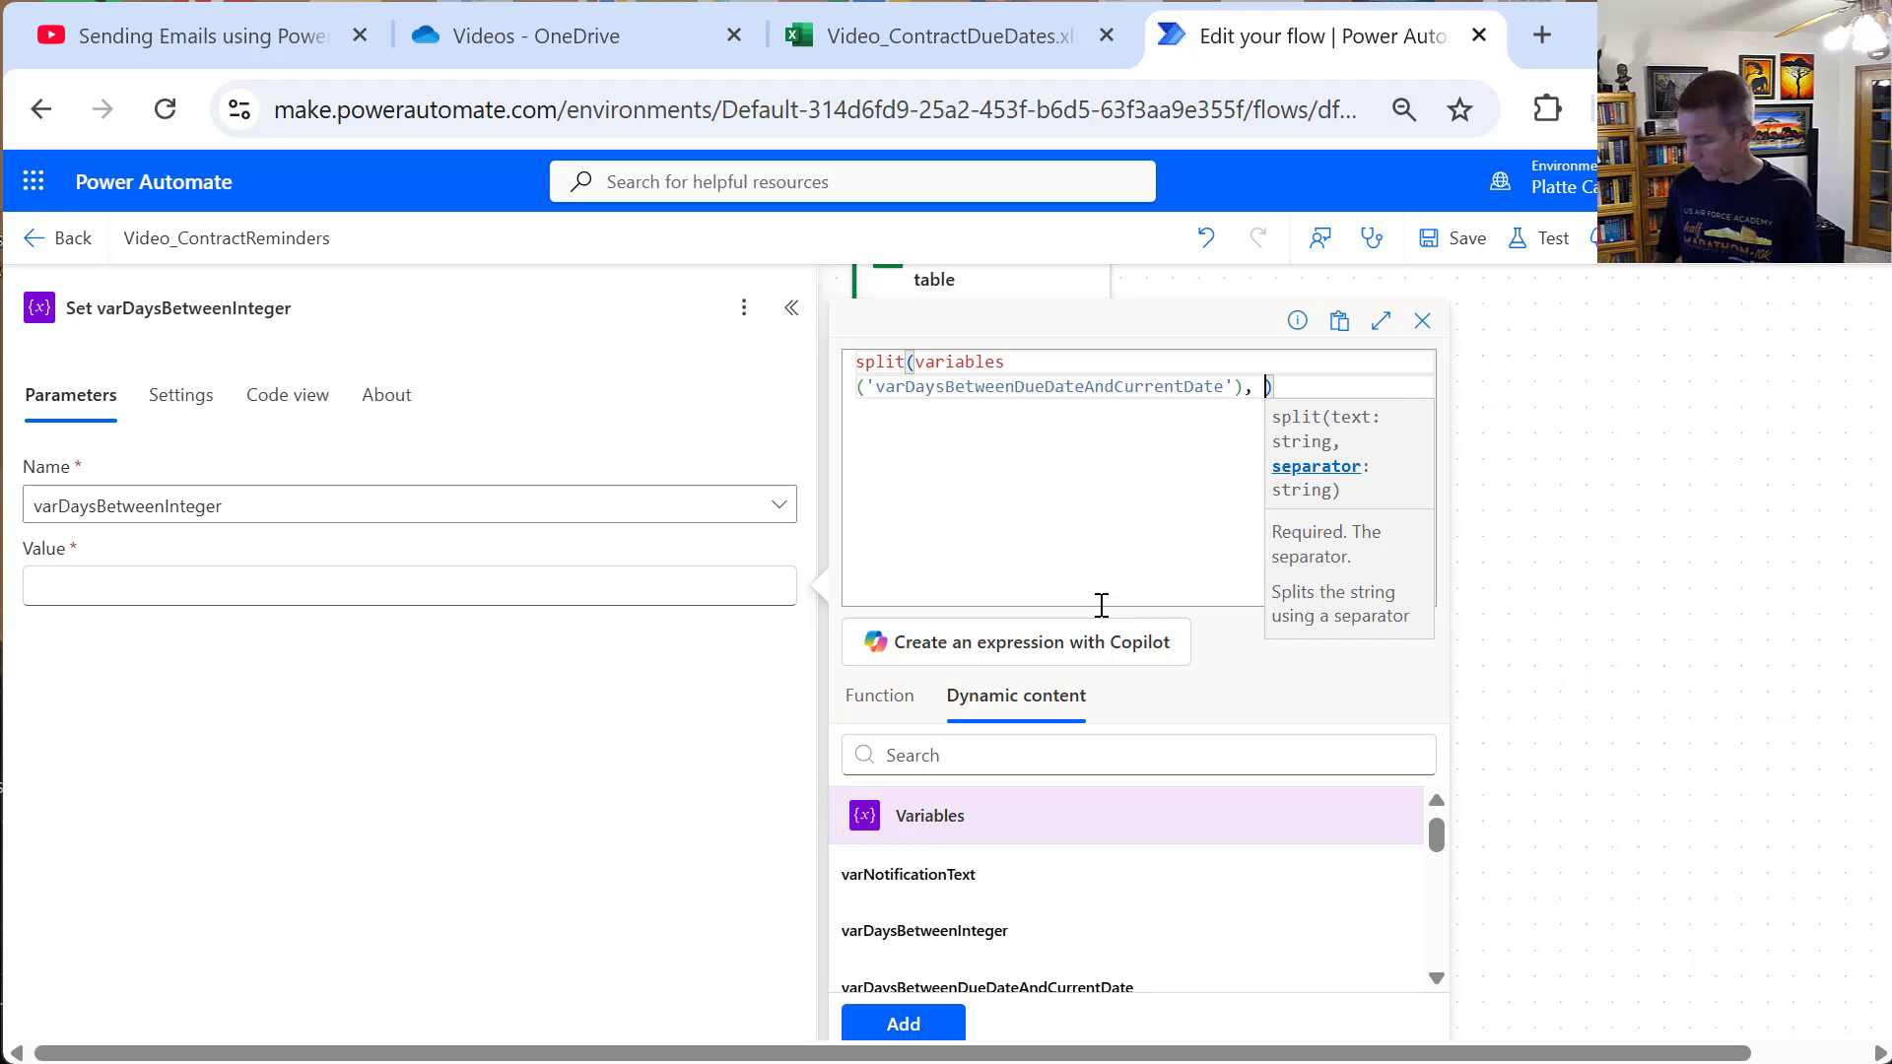
type("'")
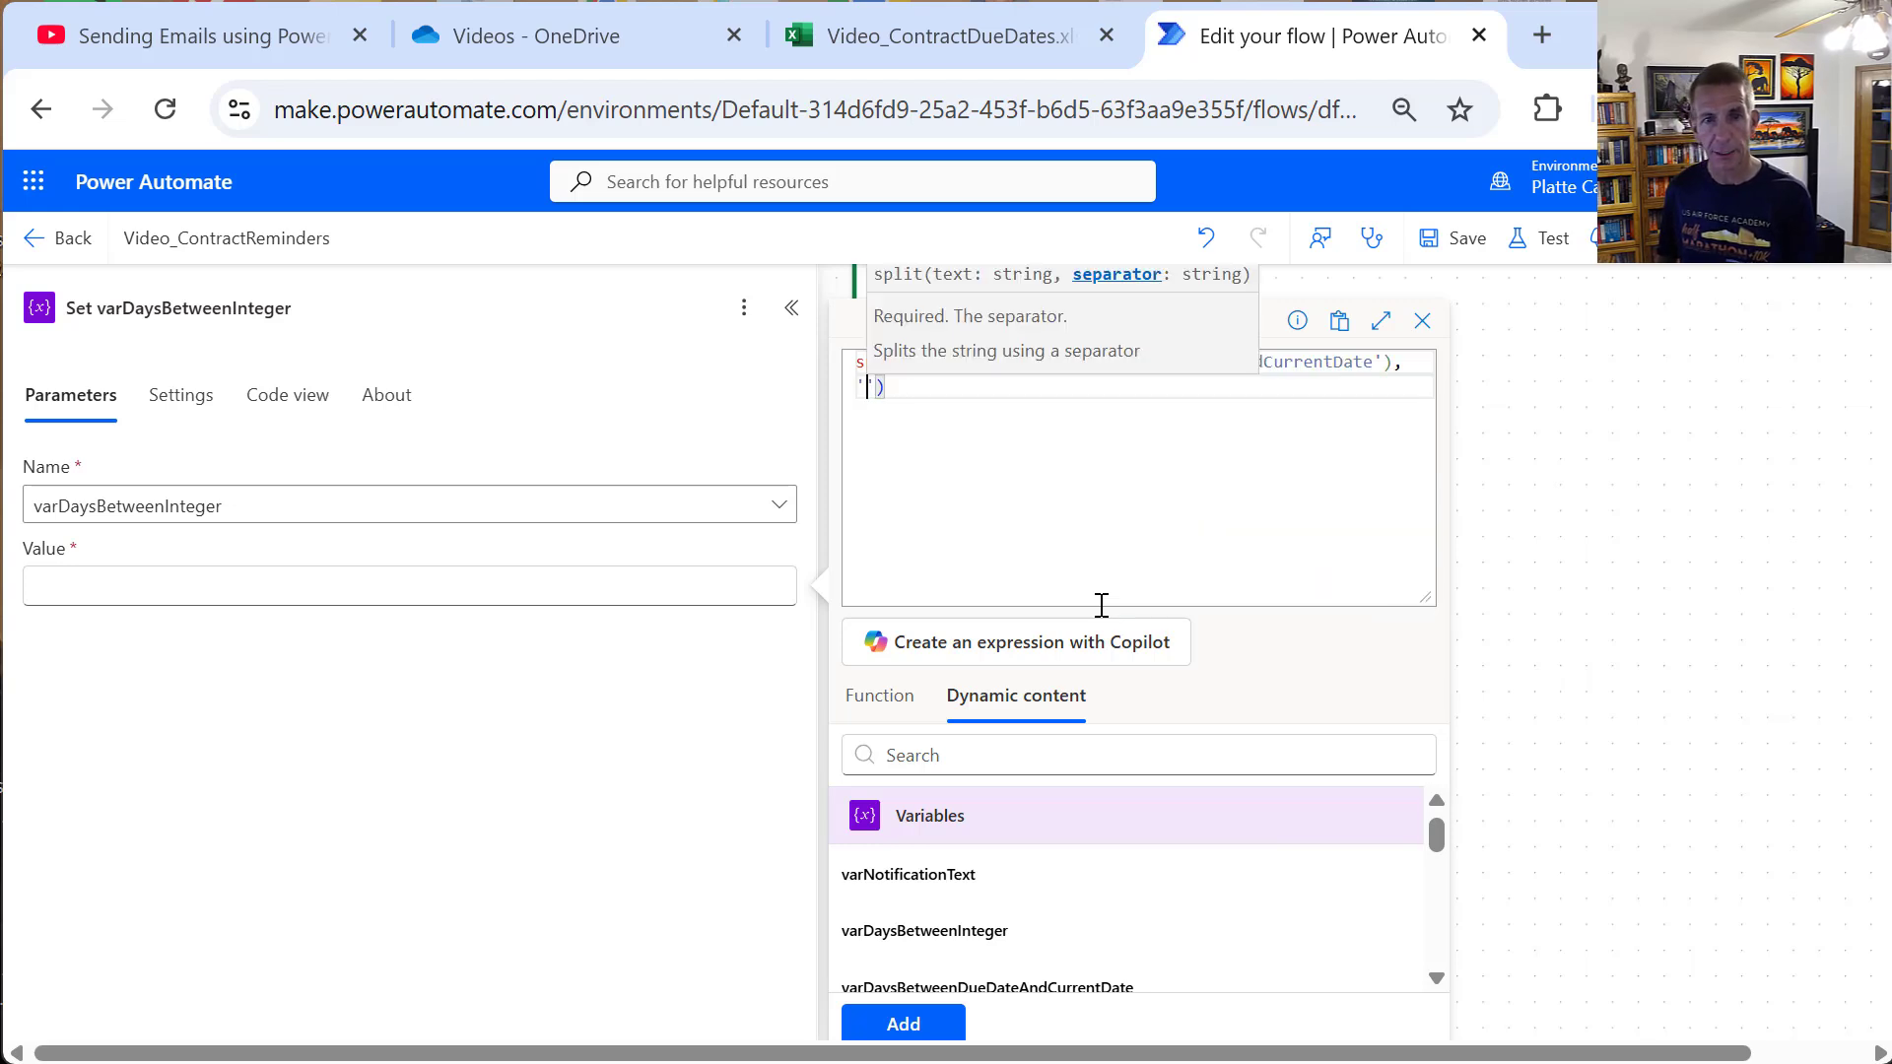
type(".")
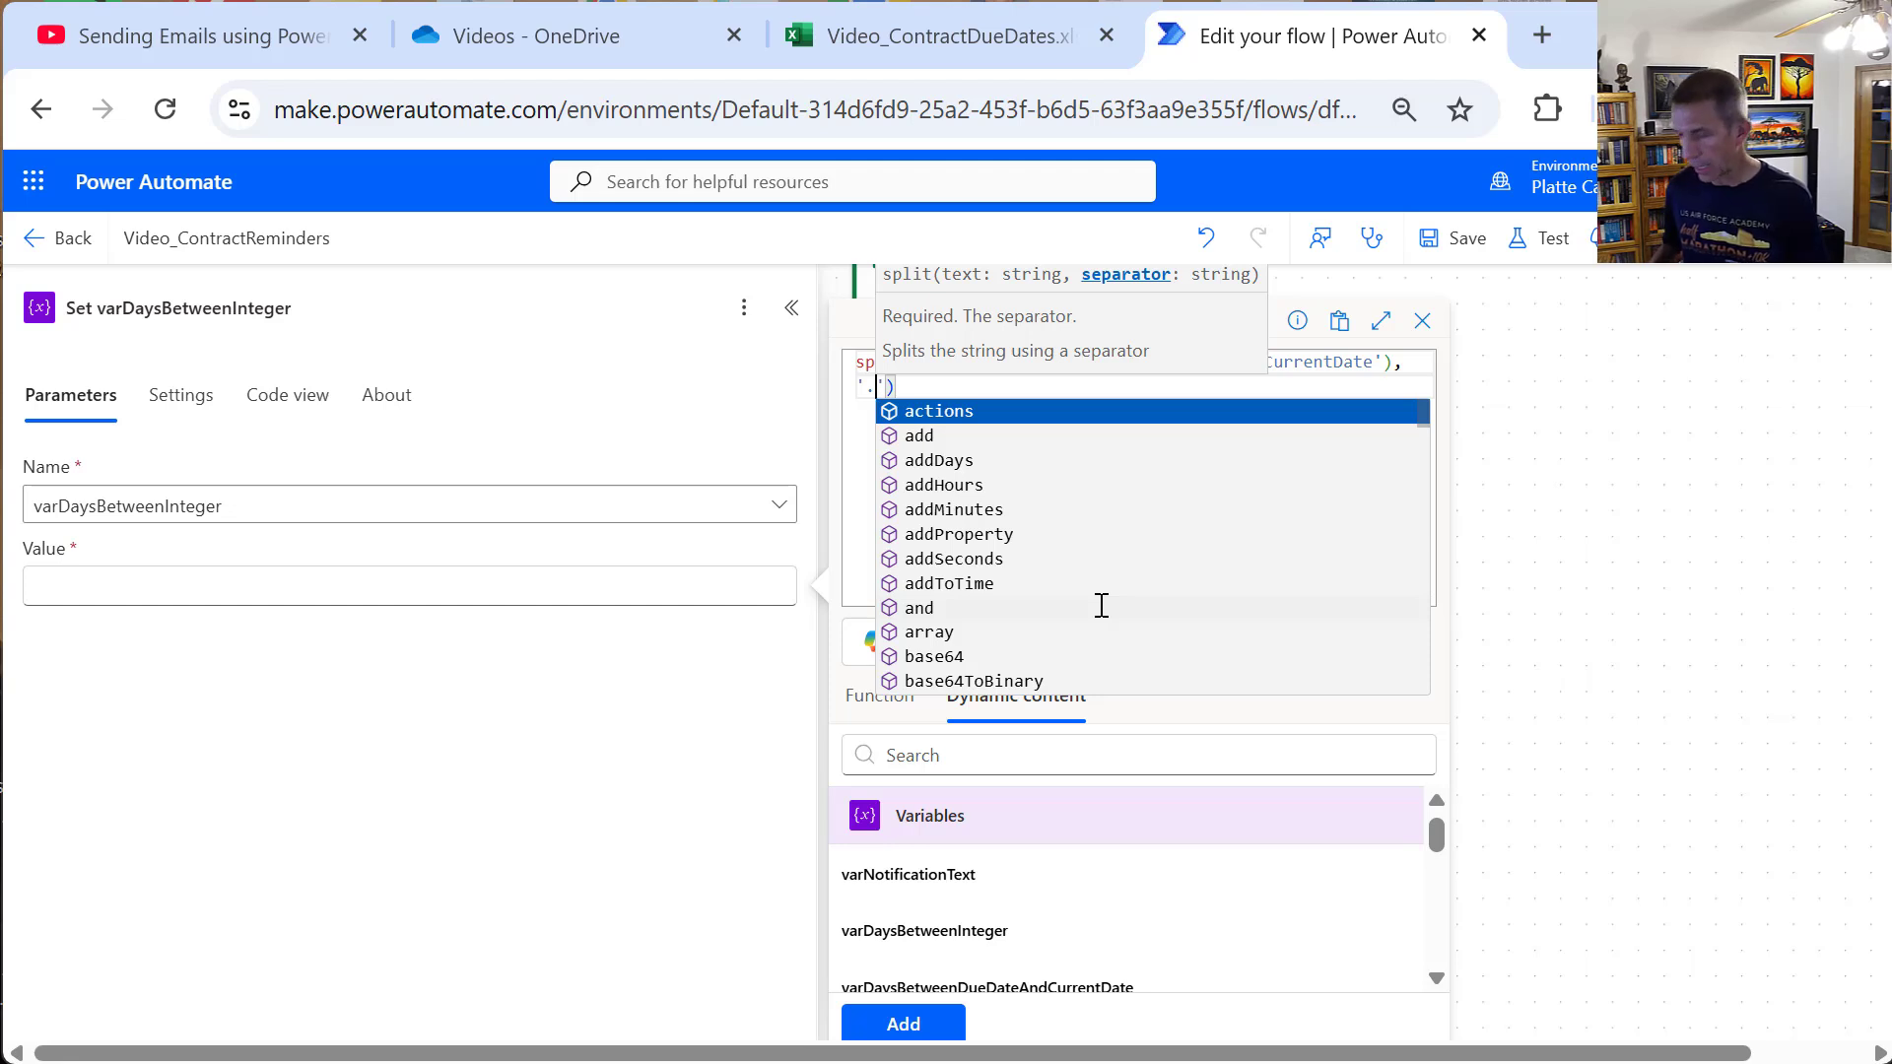
type("'")
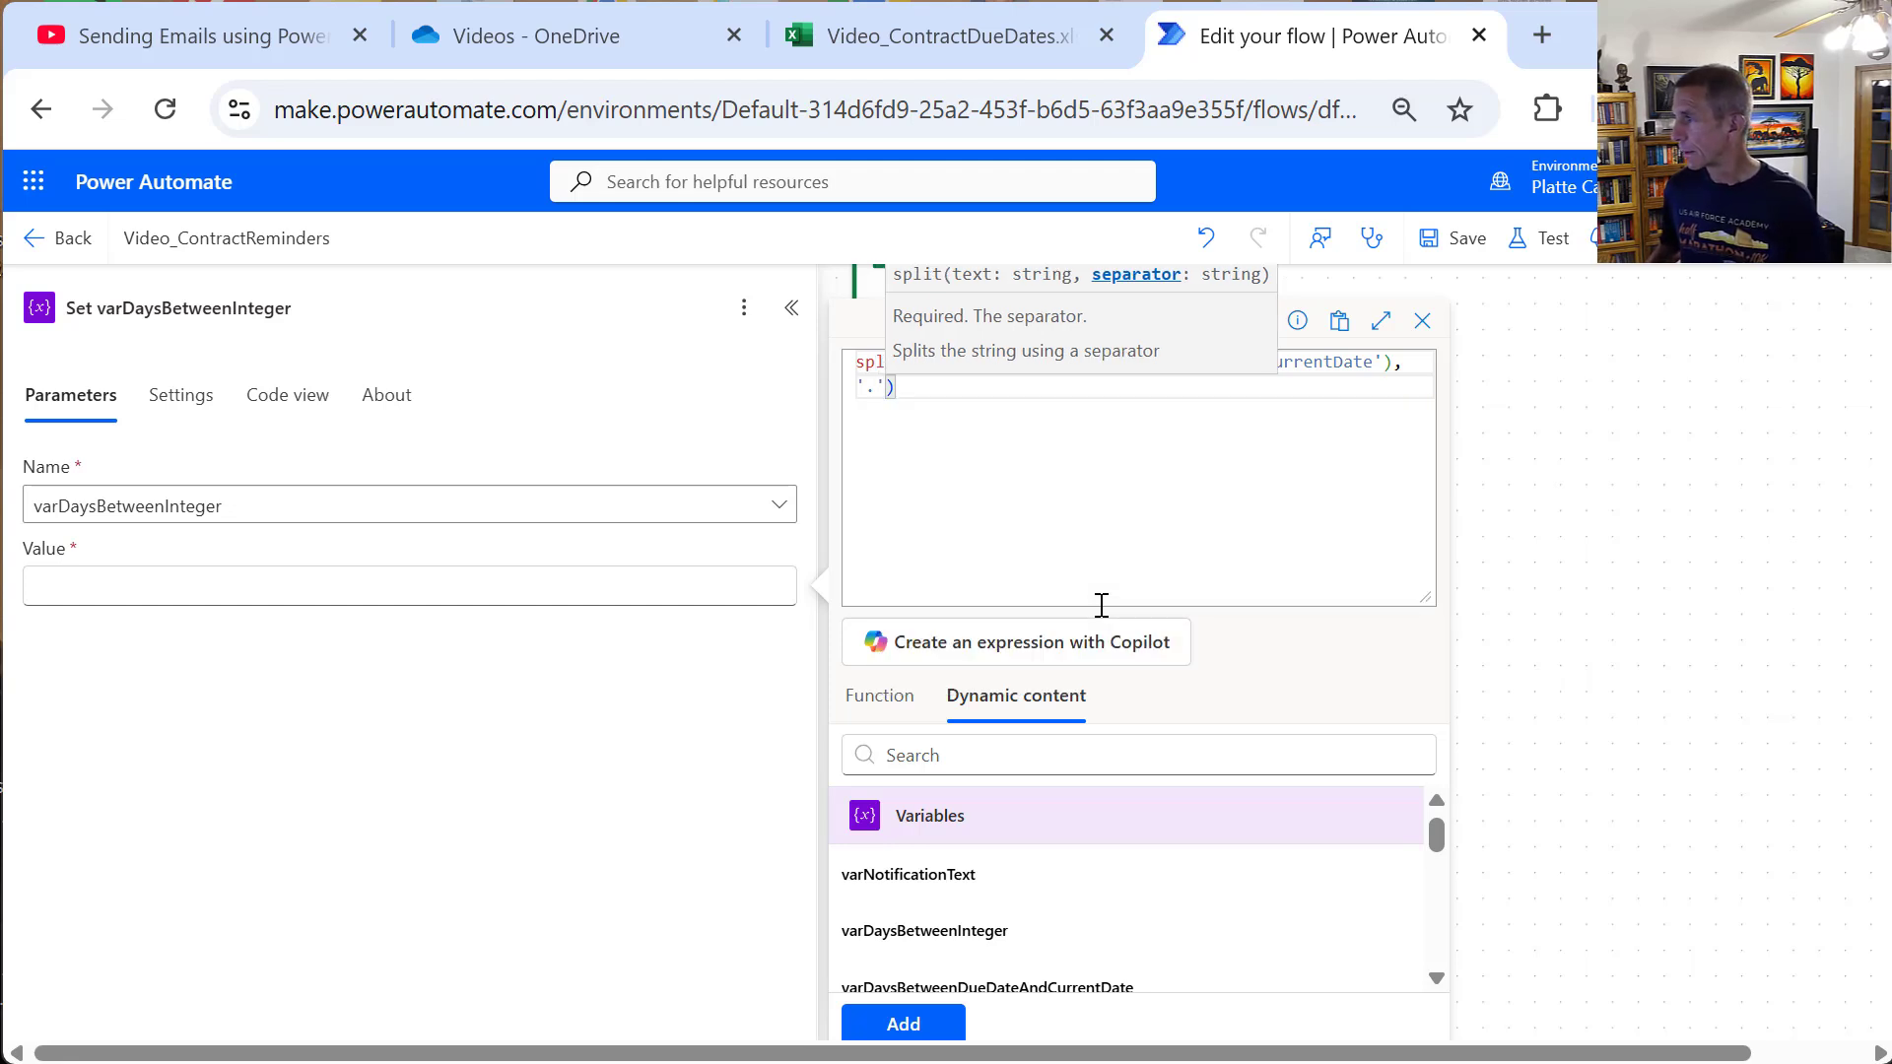
Step: Append ?[0] to the split expression to return the first element of the split text
left_click(976, 396)
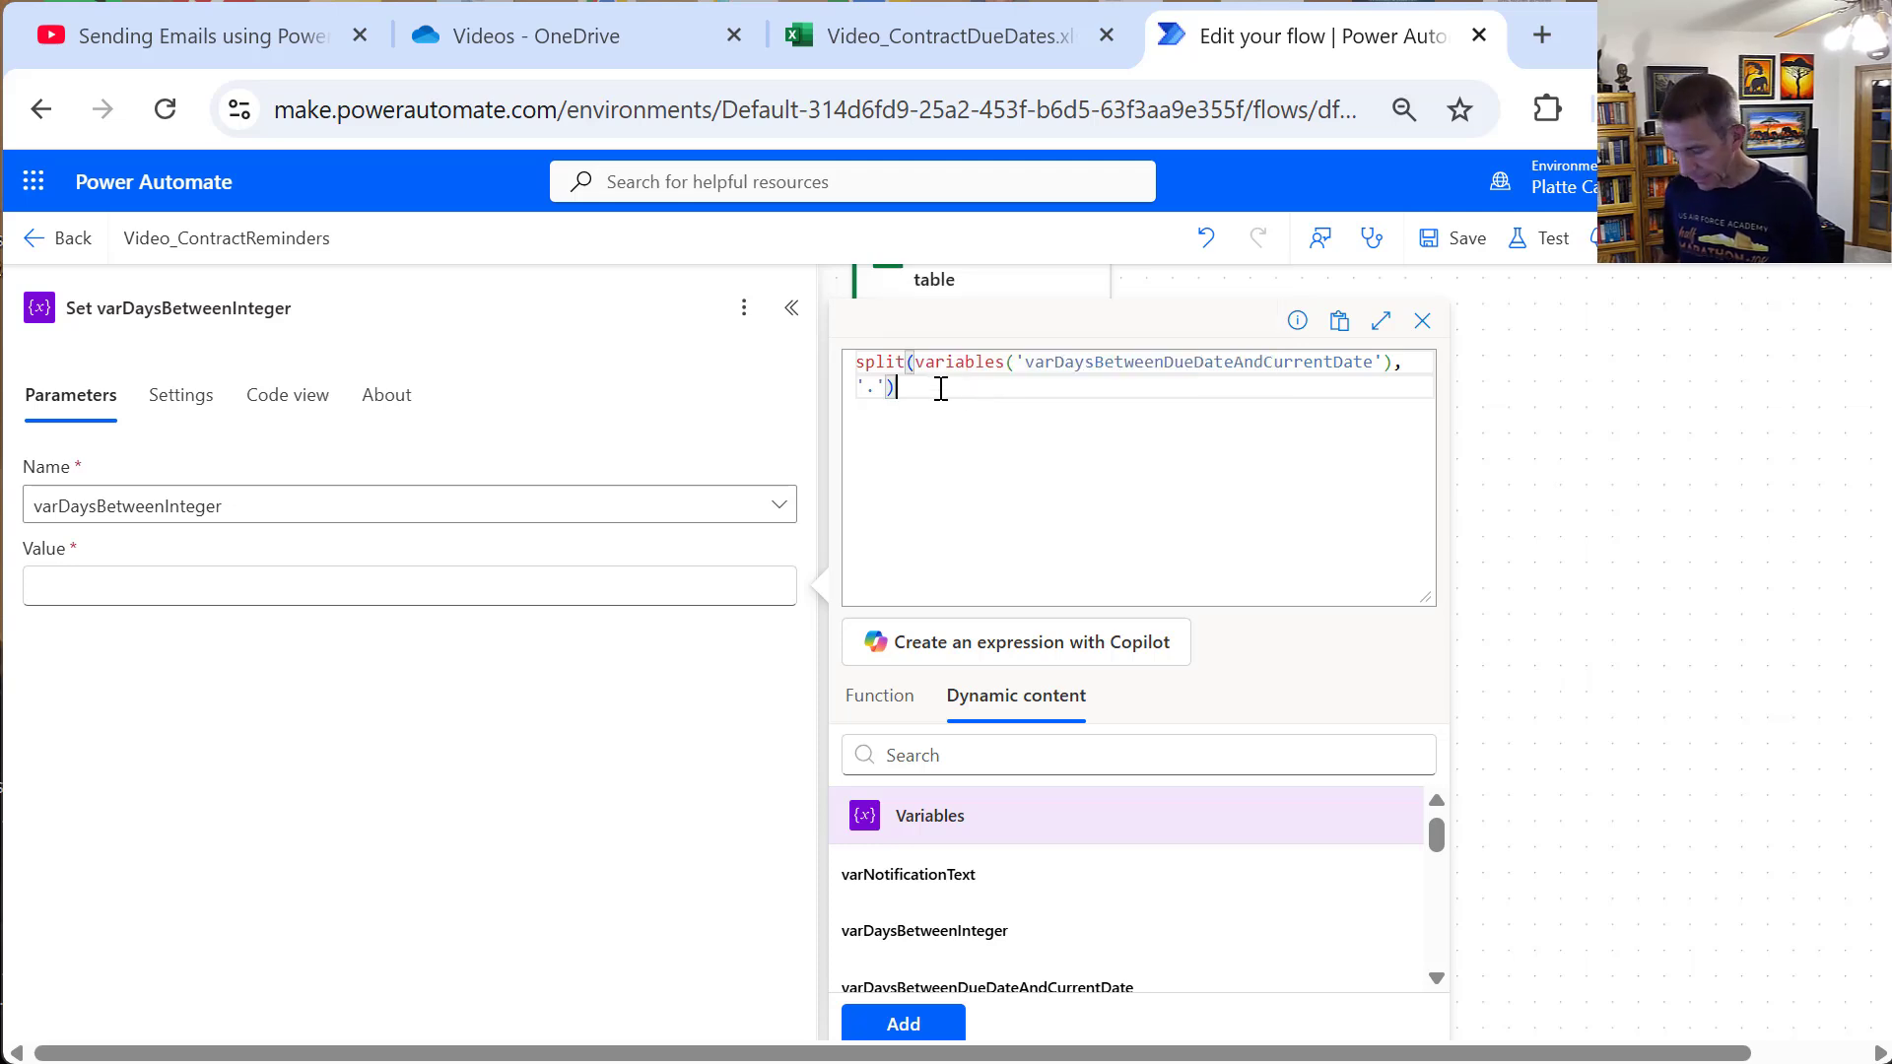
type("?")
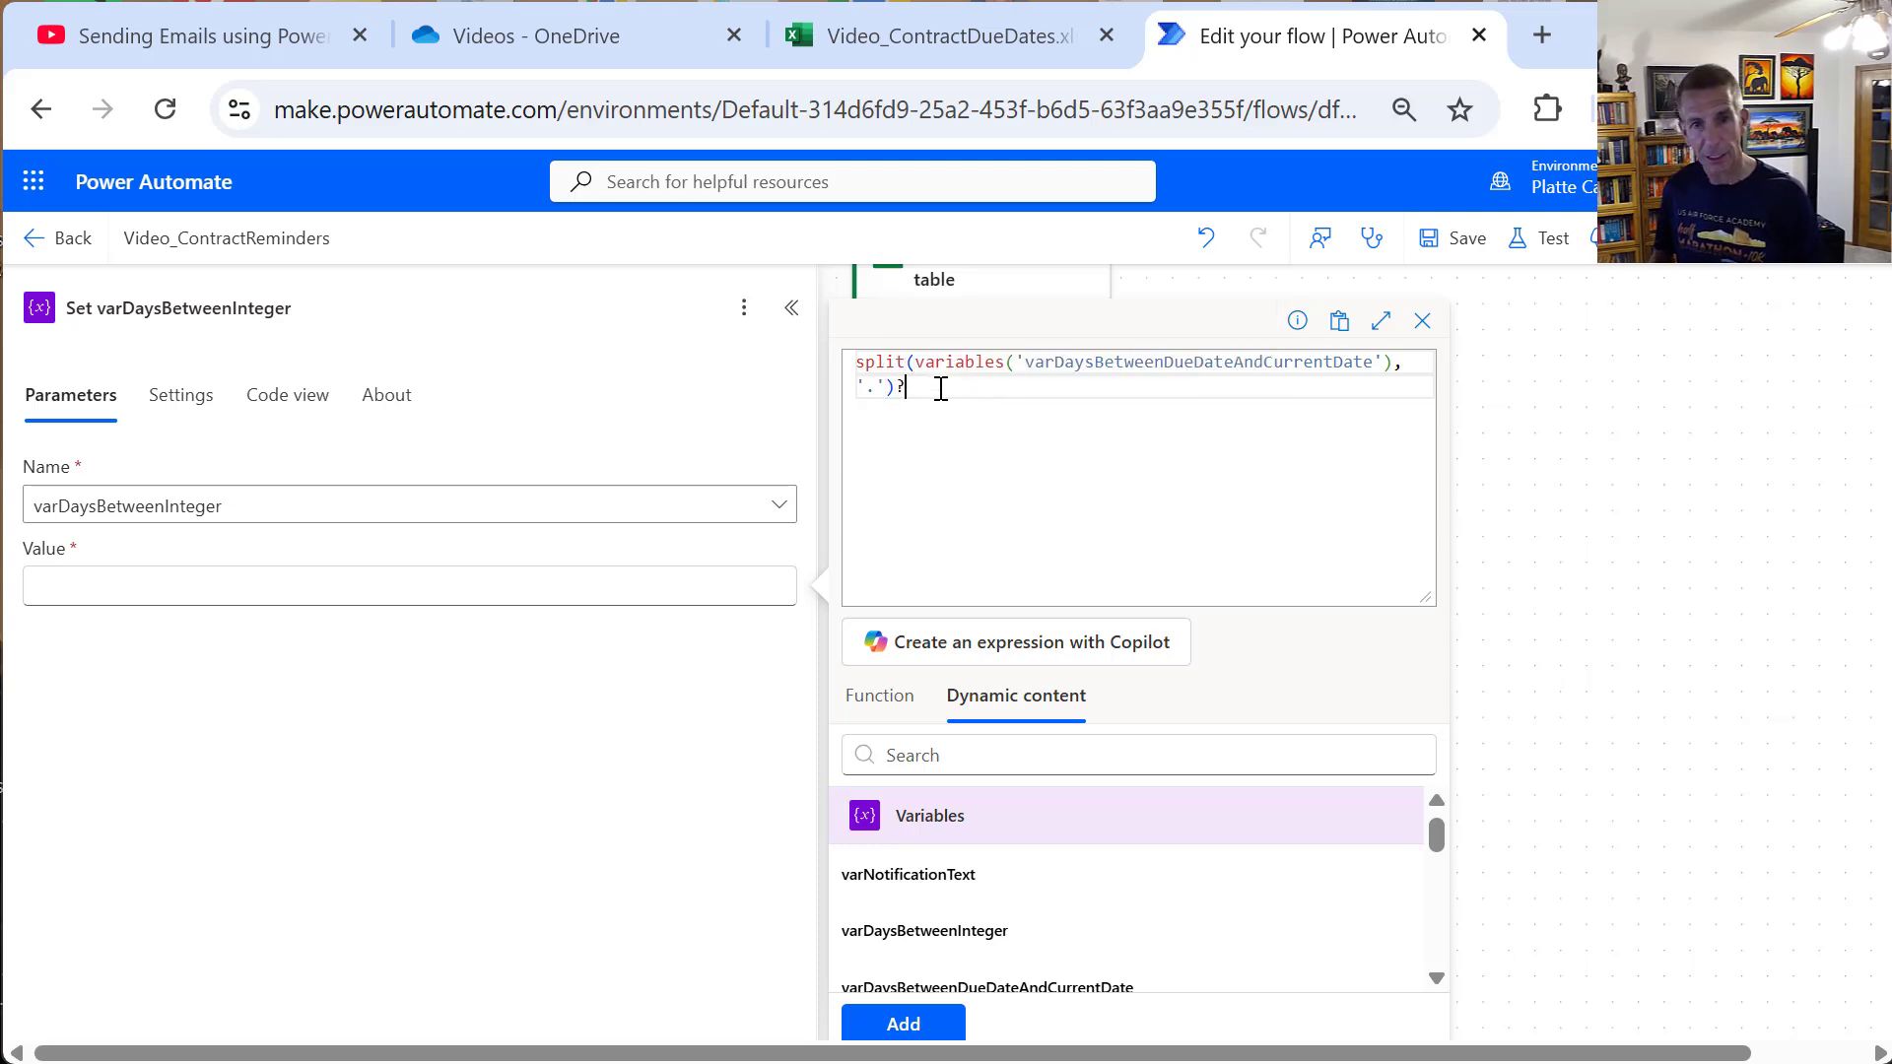
type("[")
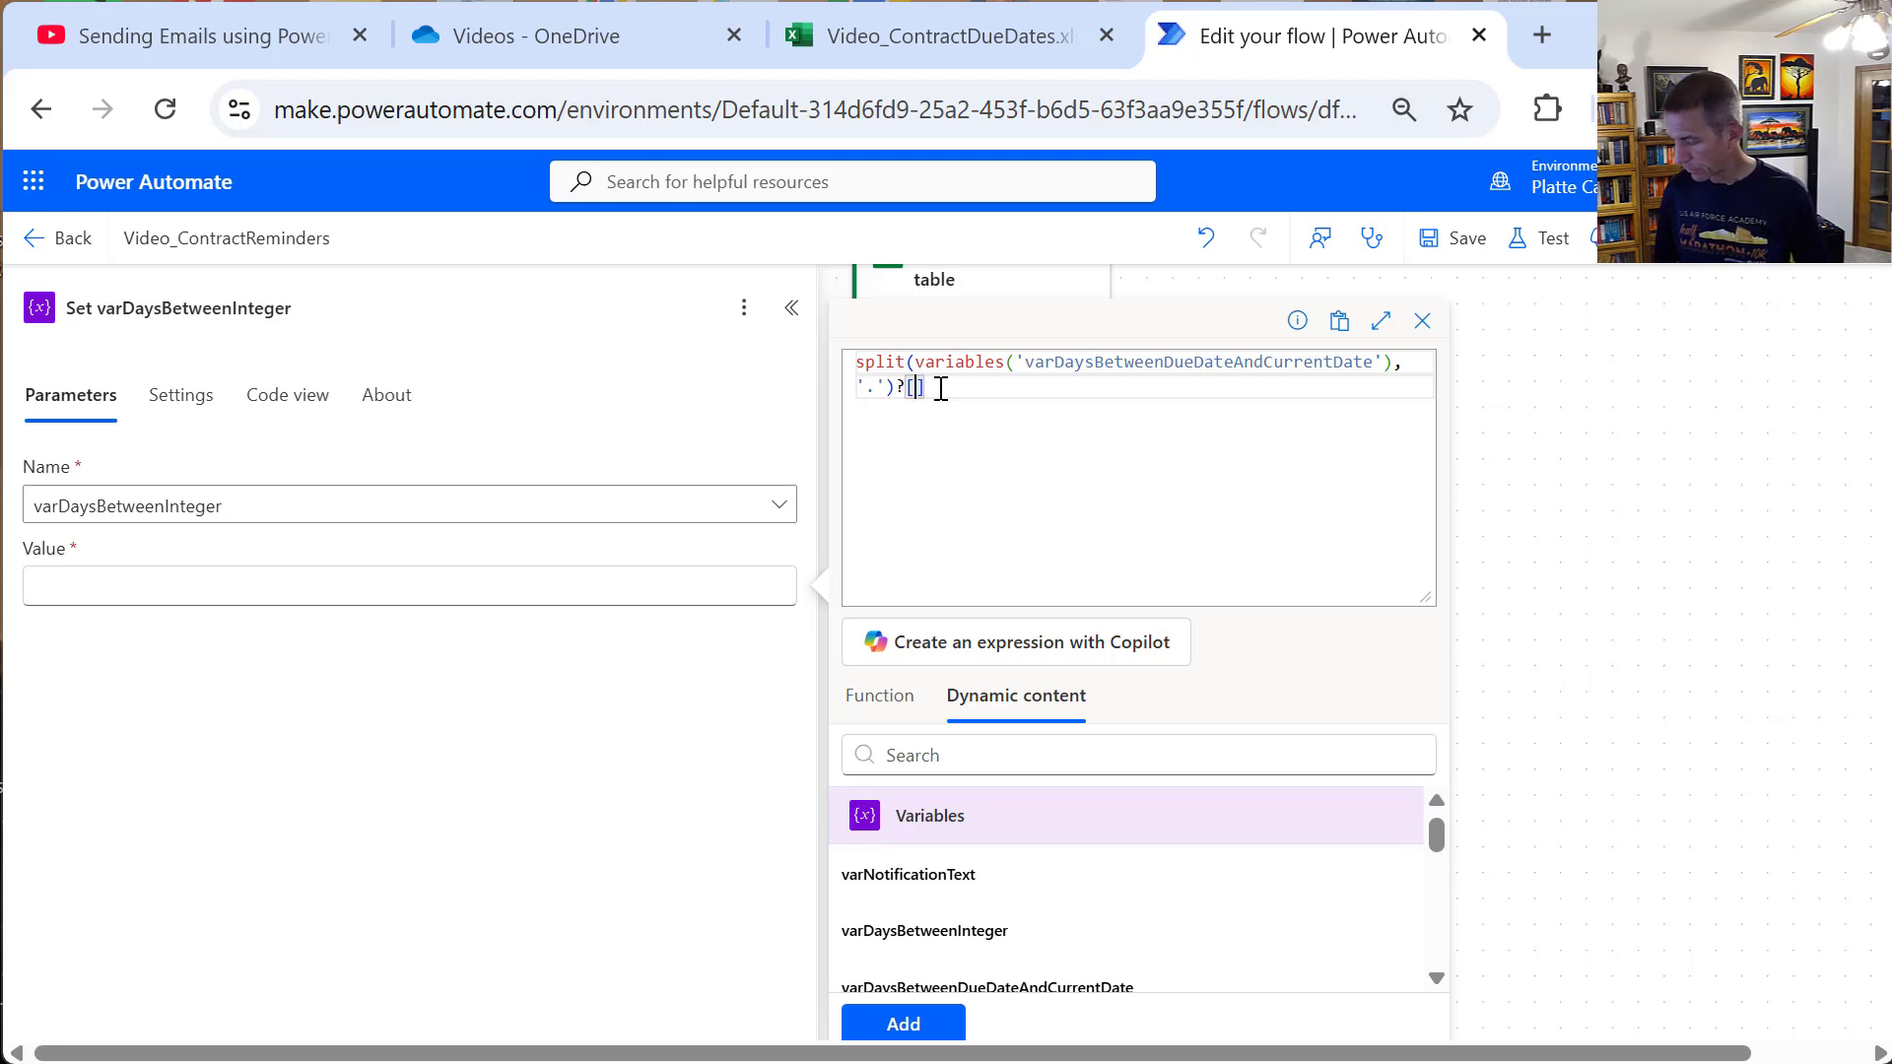
type("0")
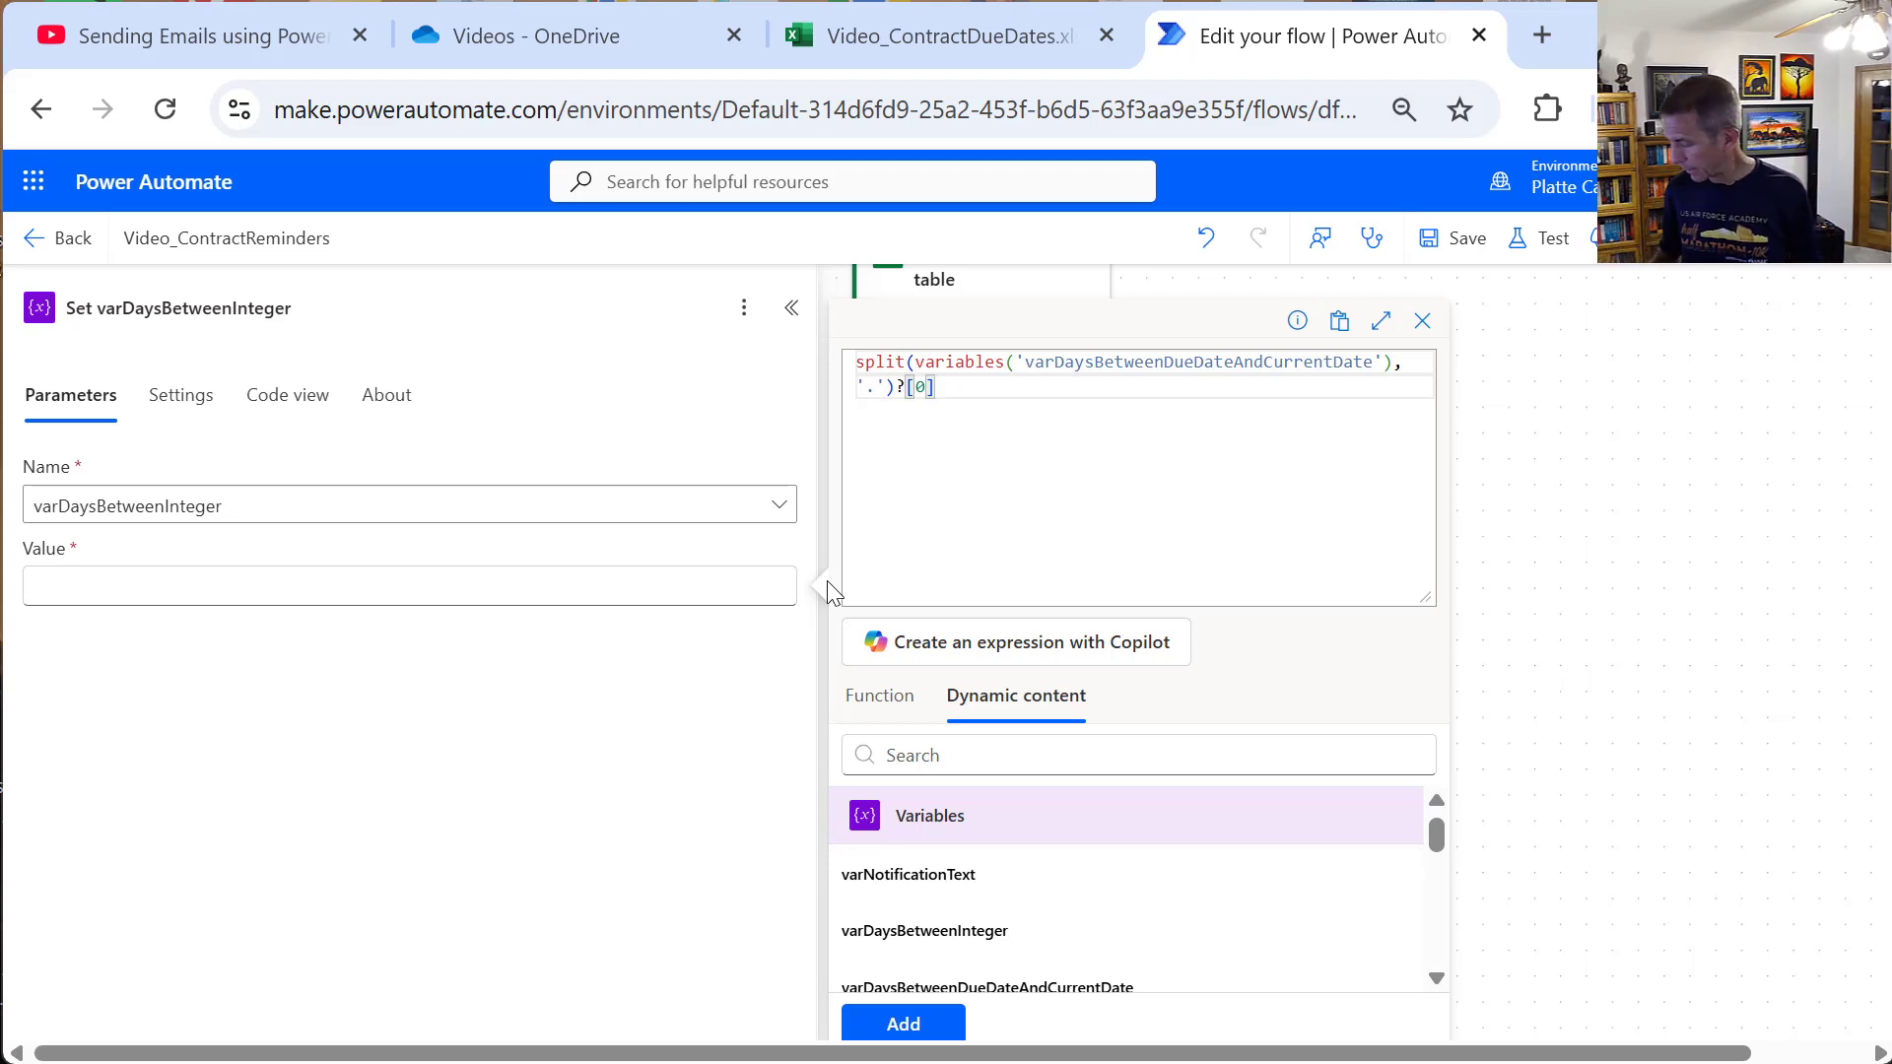
Step: Wrap the whole split expression in int() and add it as the value of varDaysBetweenInteger
key("Up")
key("Home")
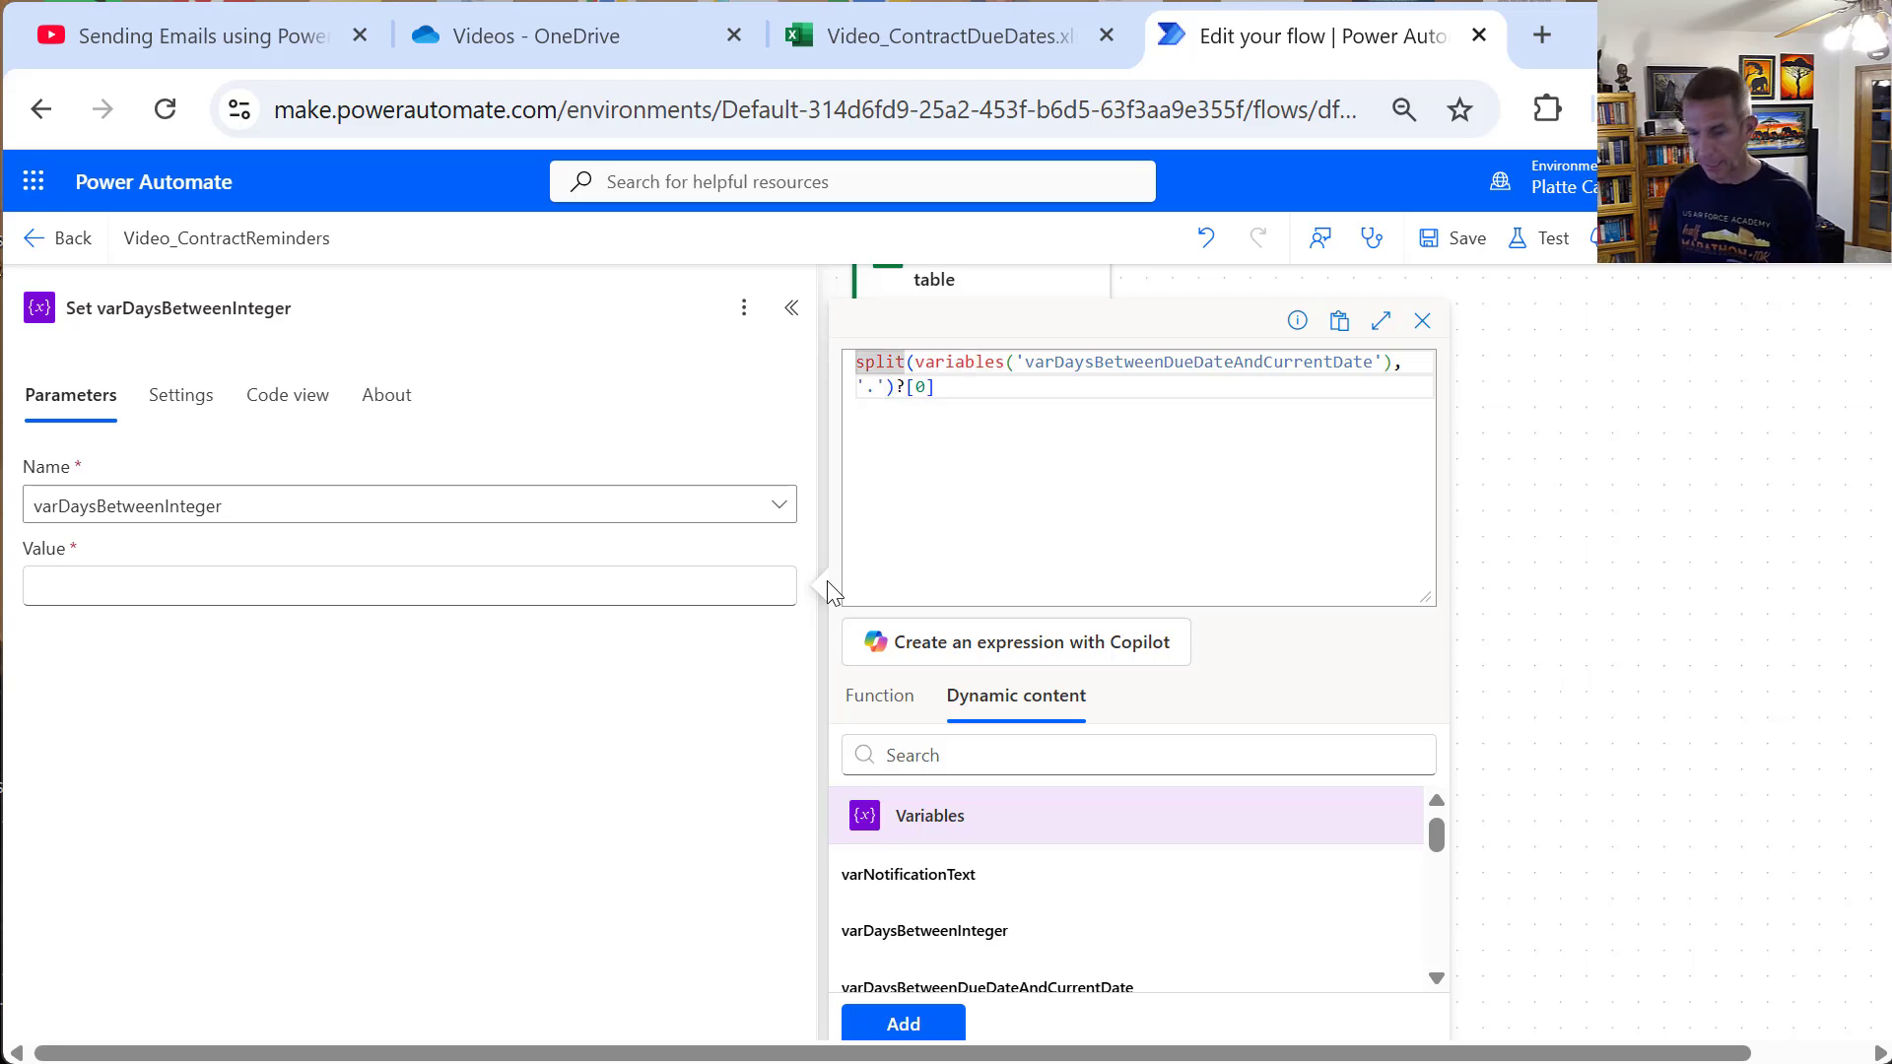
type("in")
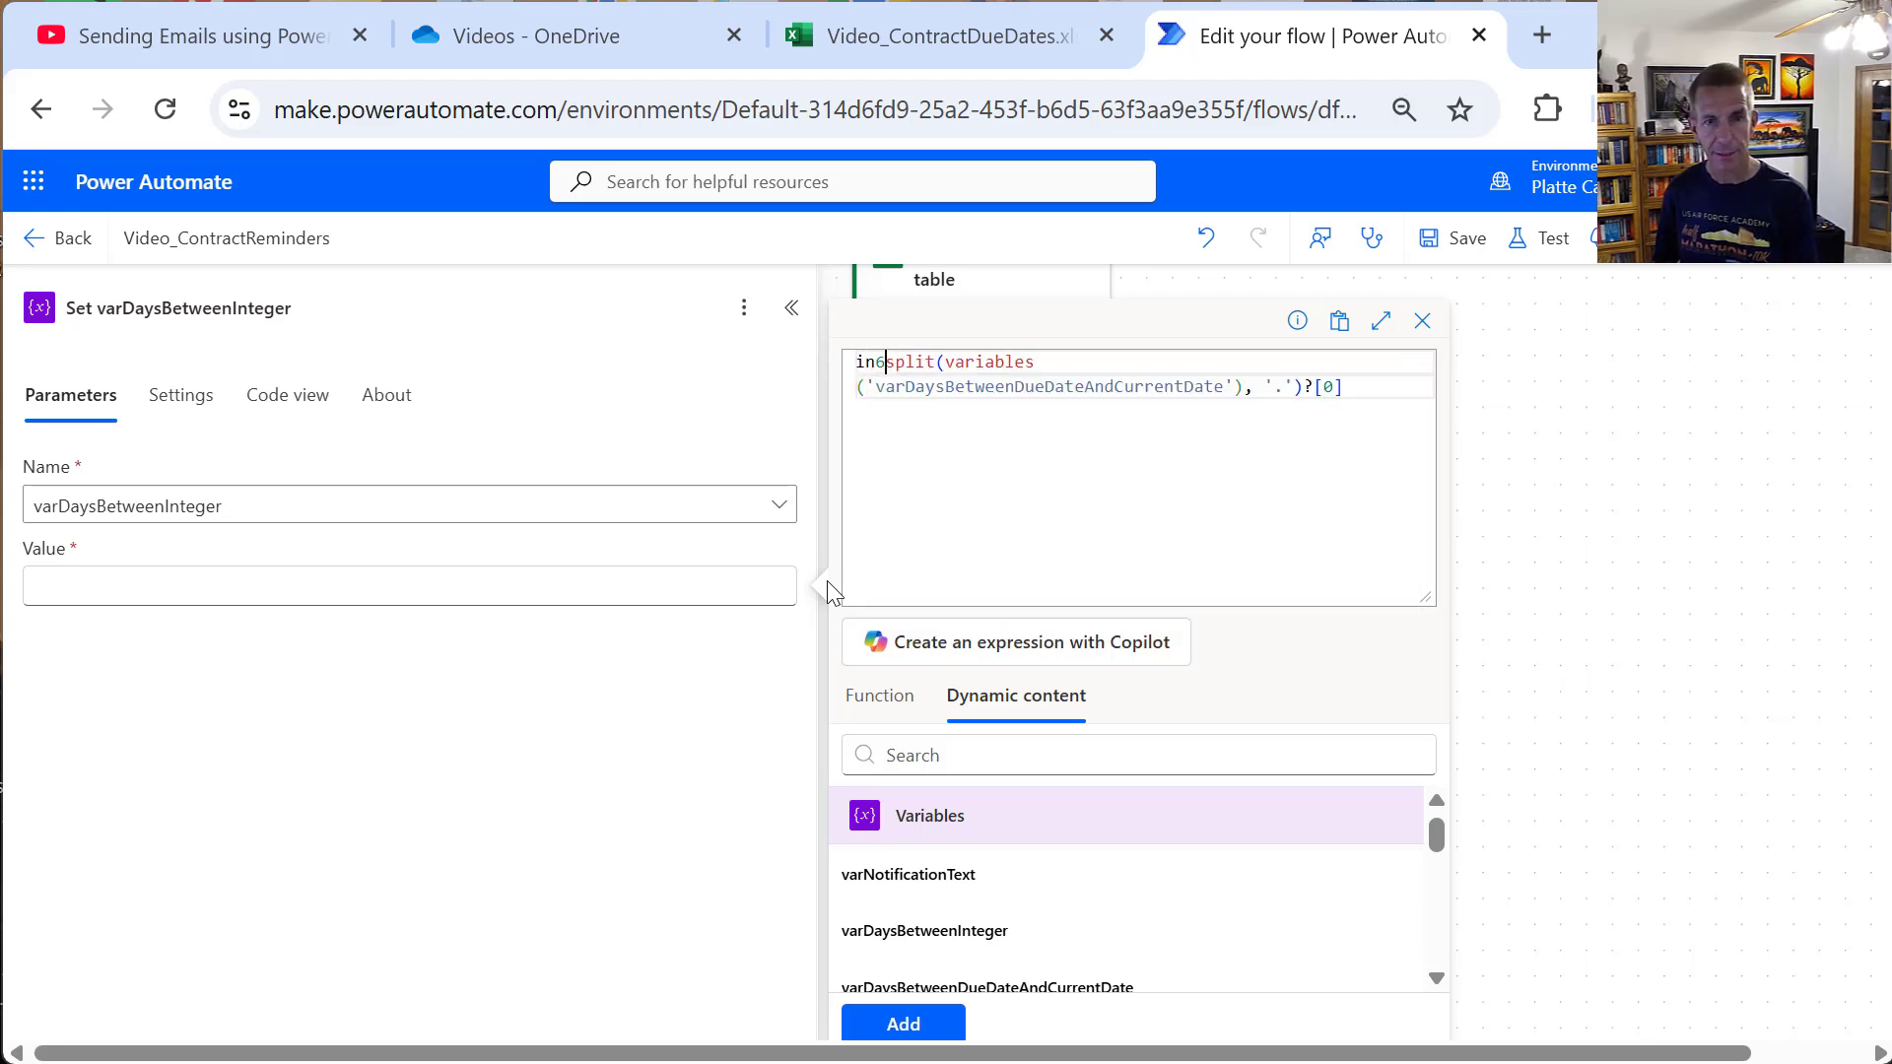
type("t(")
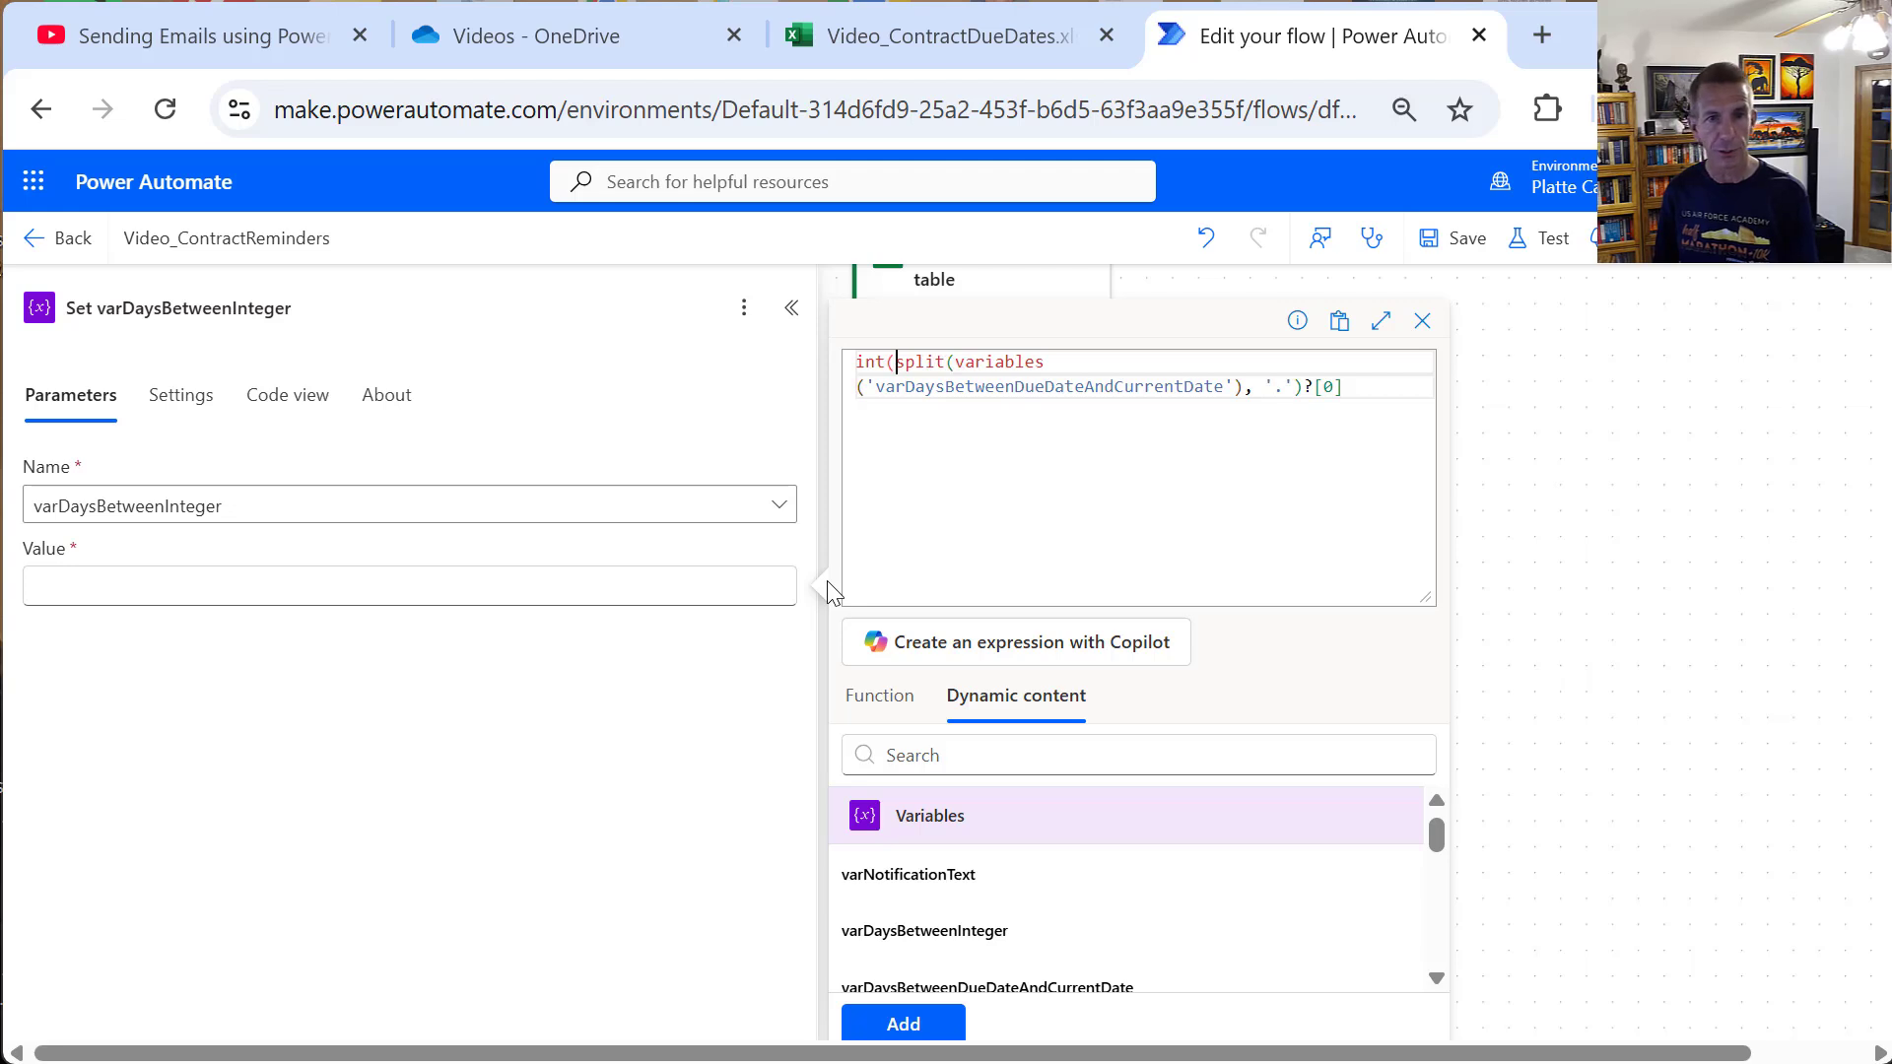
left_click(1350, 389)
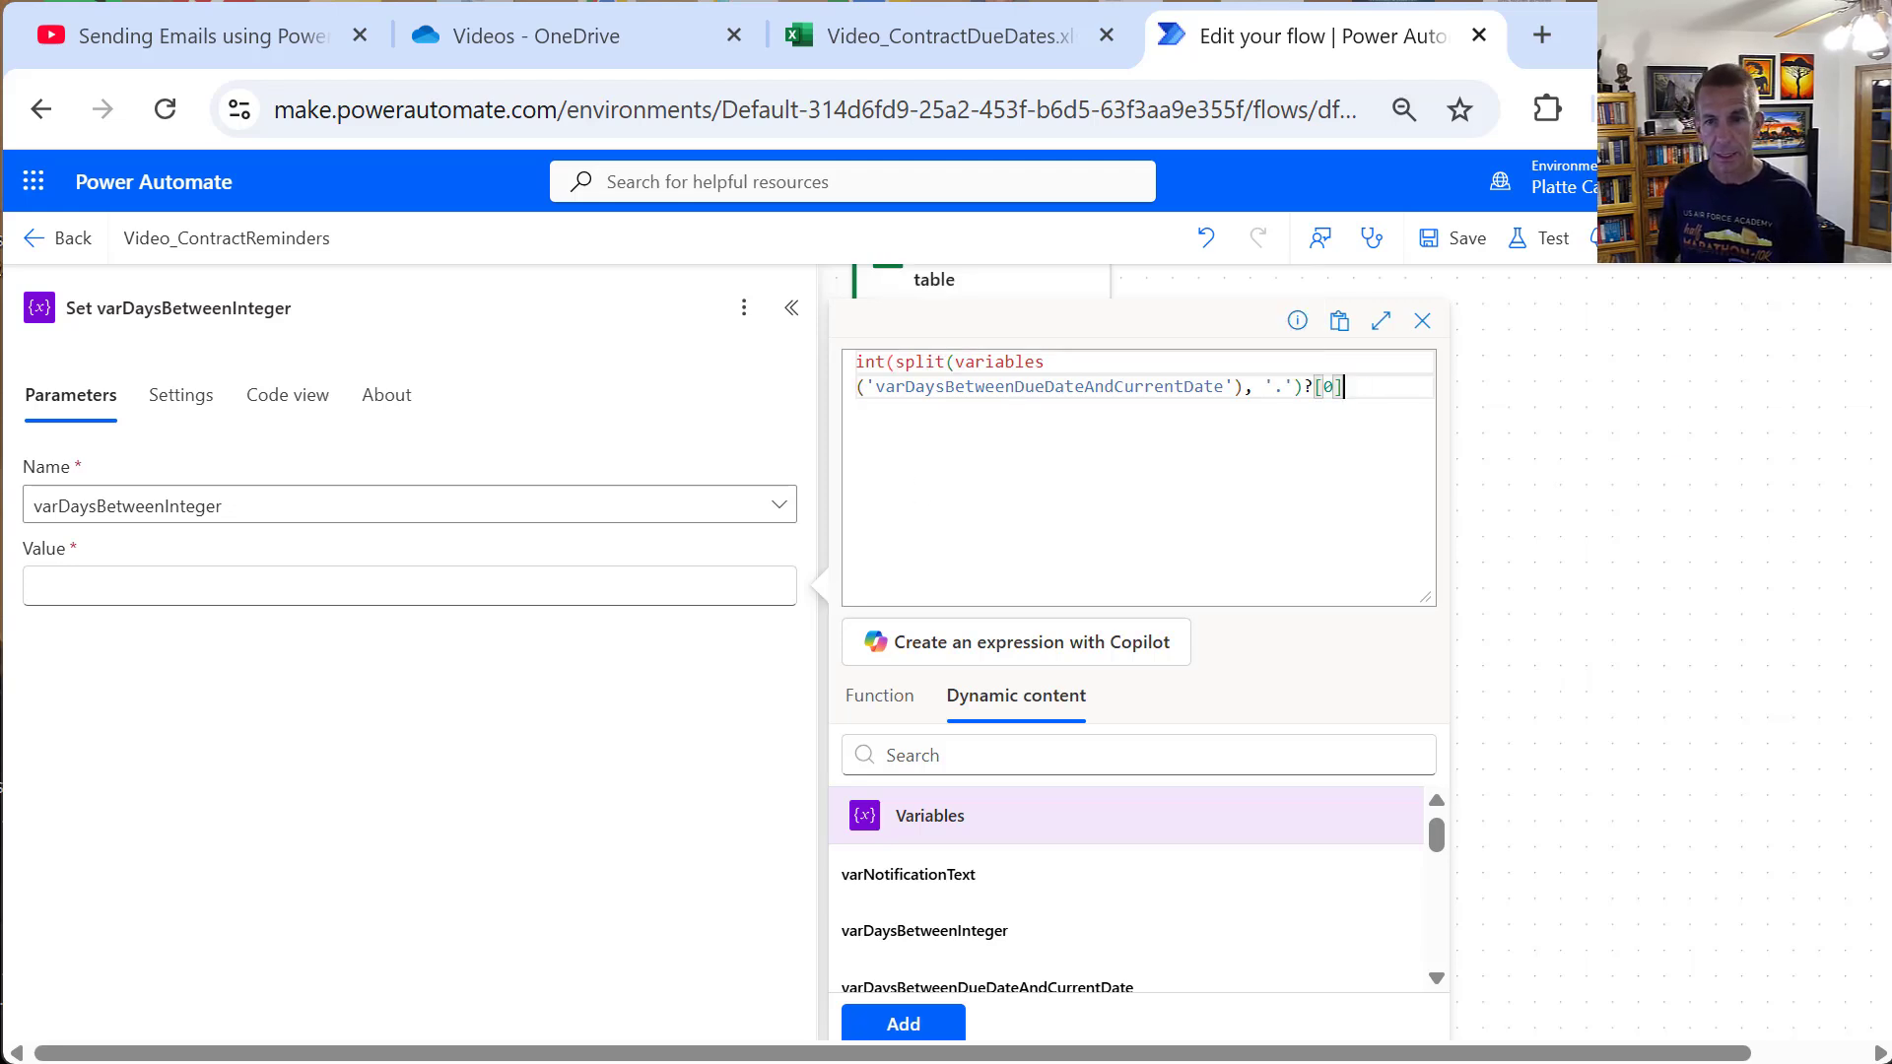
type(")")
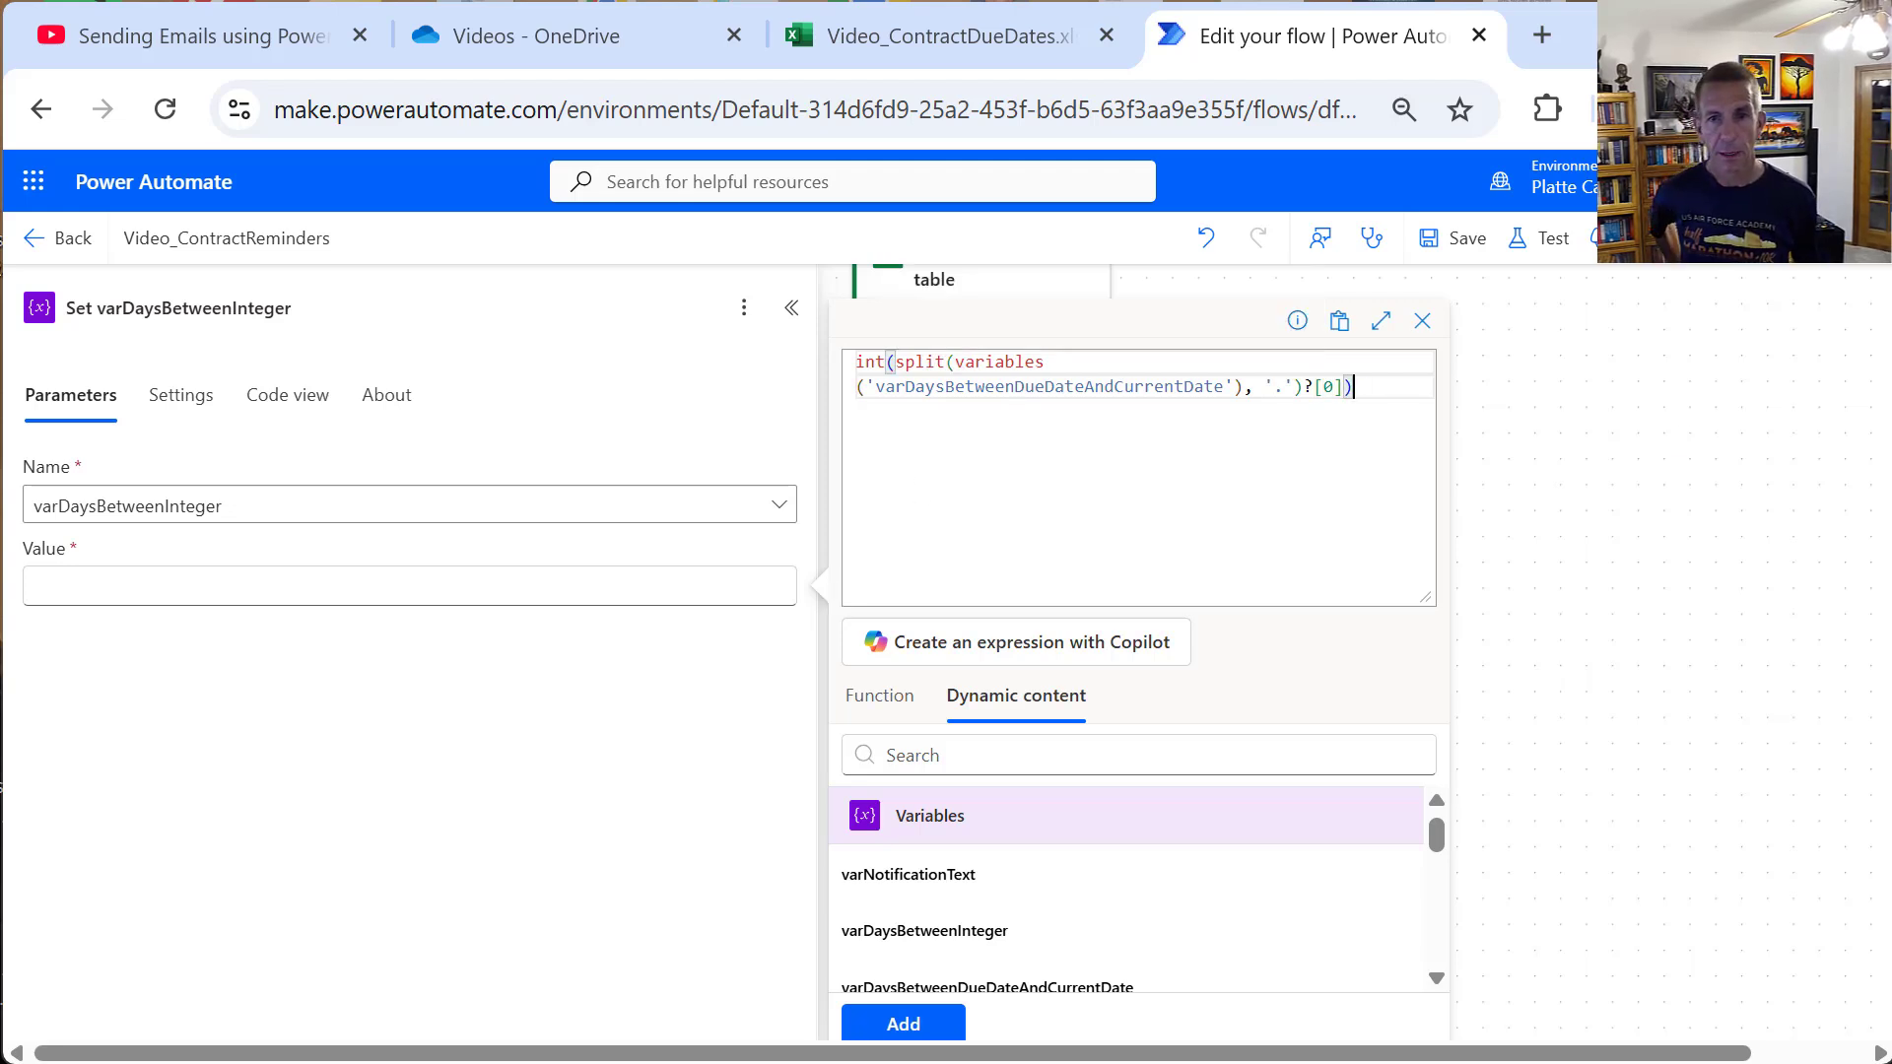
left_click(888, 1025)
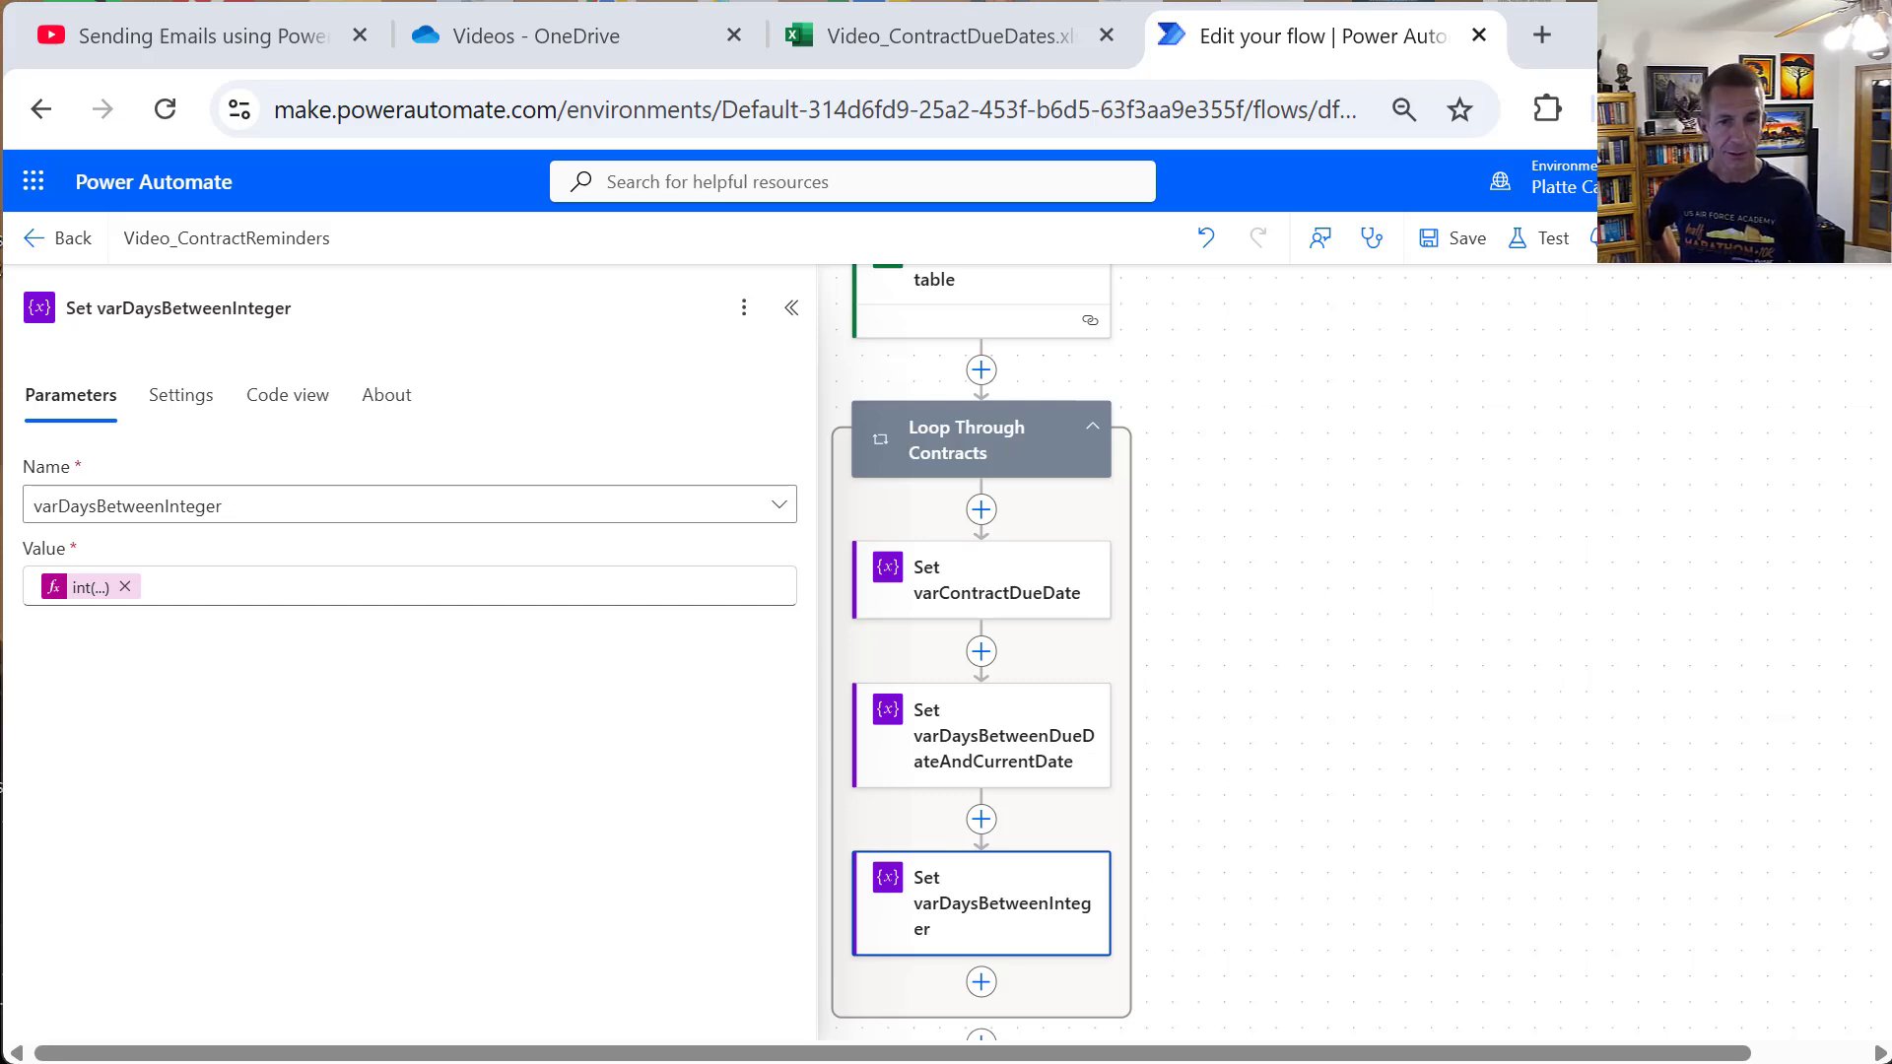
Step: Add a Switch control below Set varDaysBetweenInteger inside the loop and have it evaluate the varDaysBetweenInteger variable
left_click(981, 982)
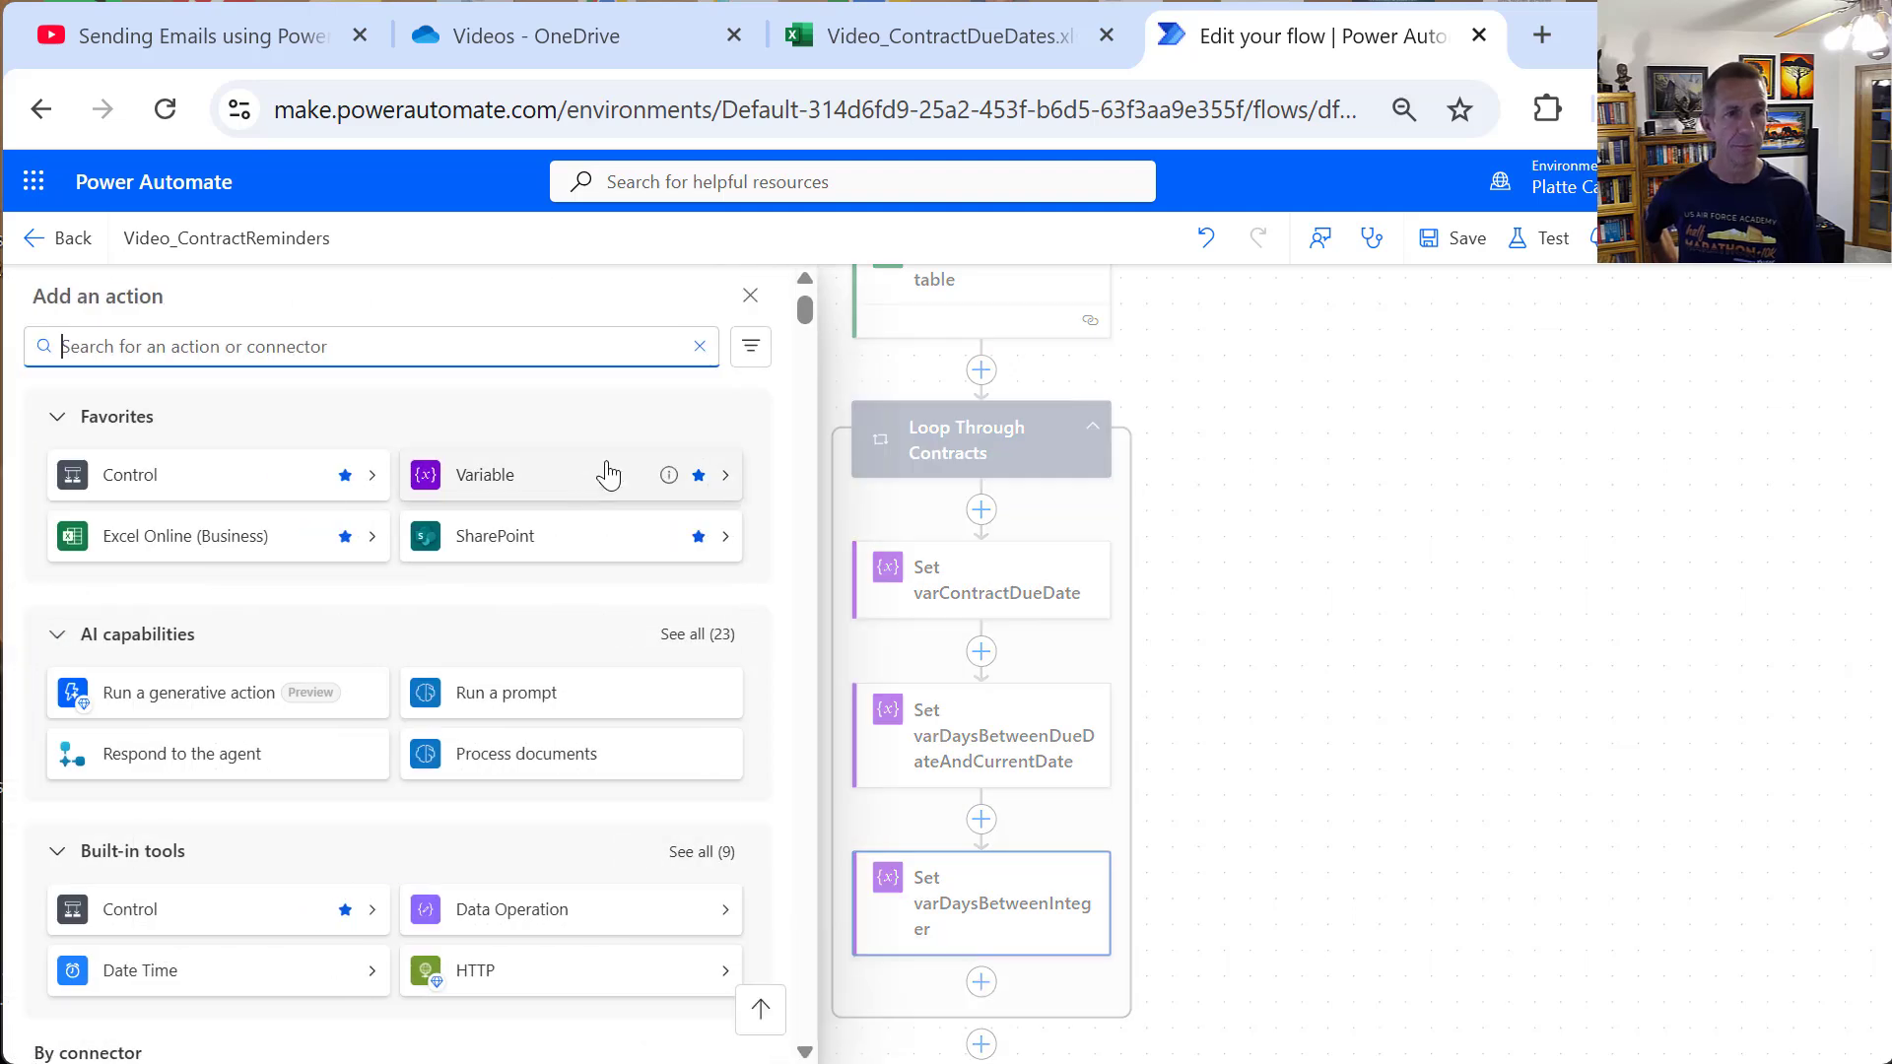
left_click(156, 476)
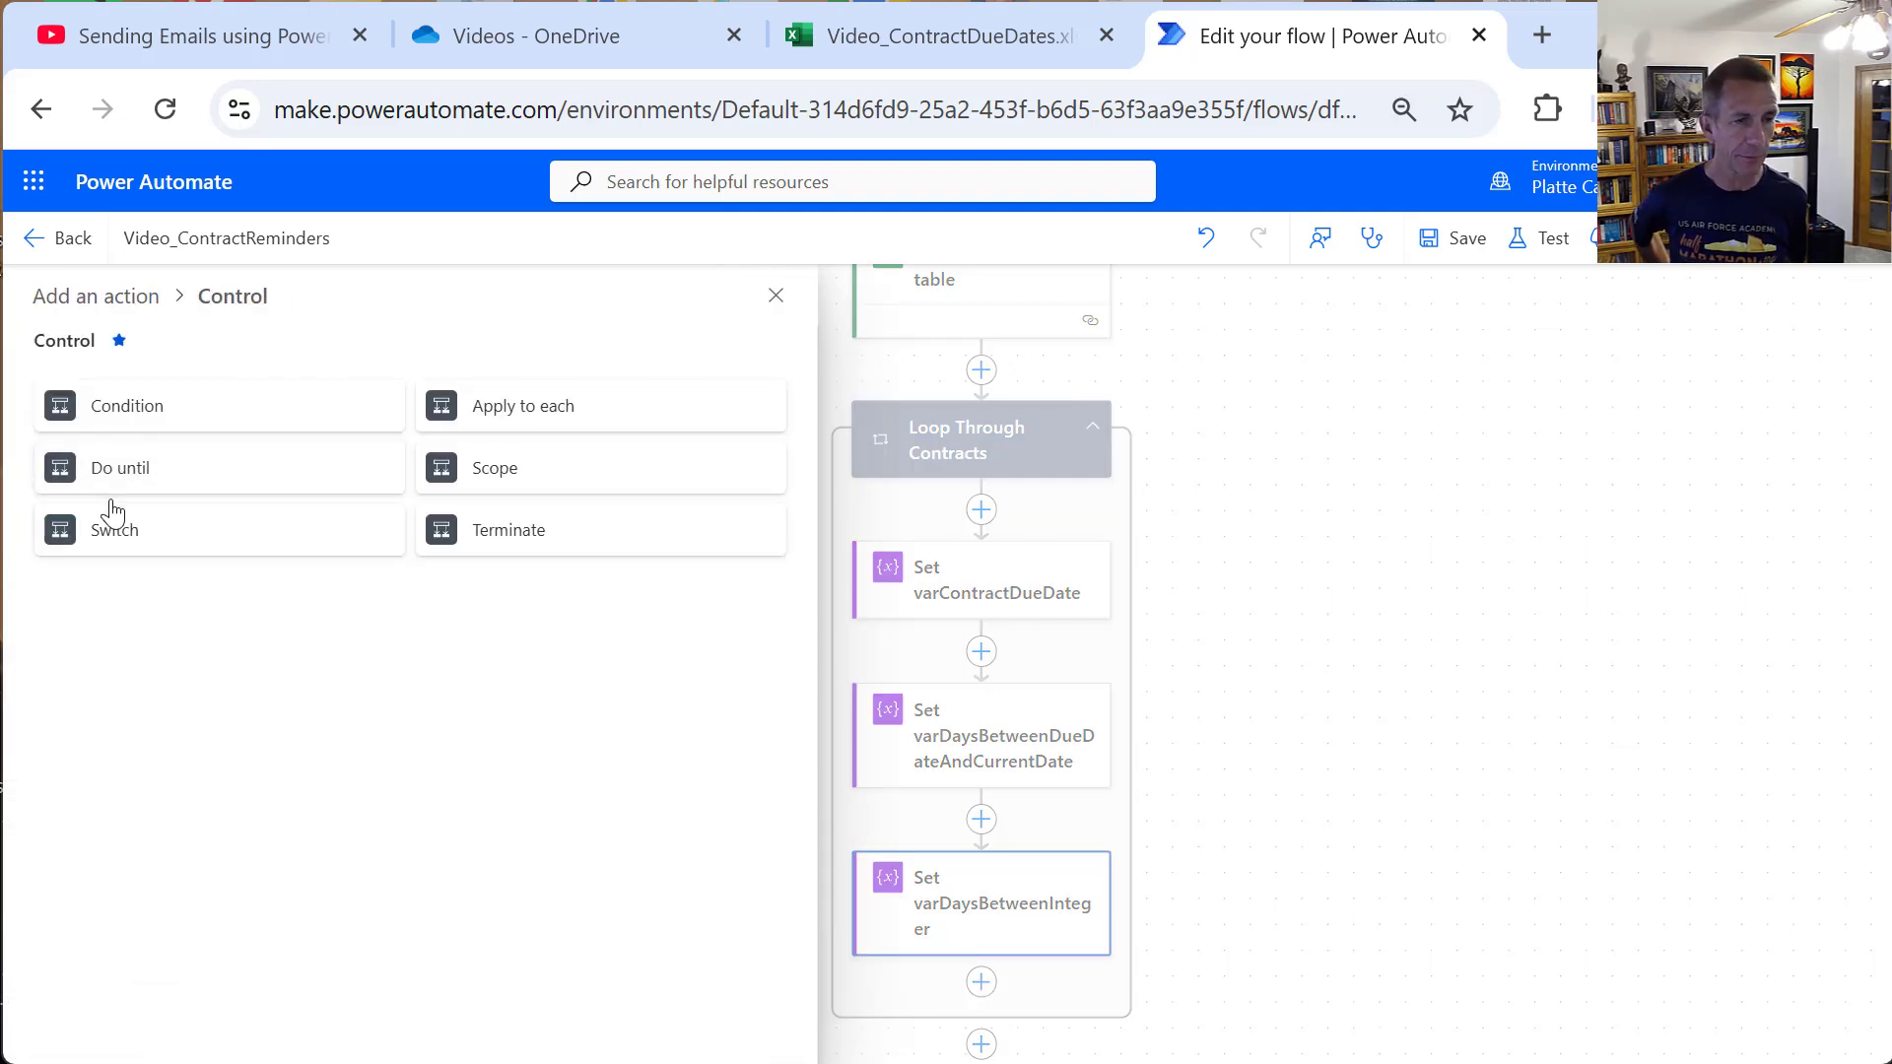
left_click(148, 534)
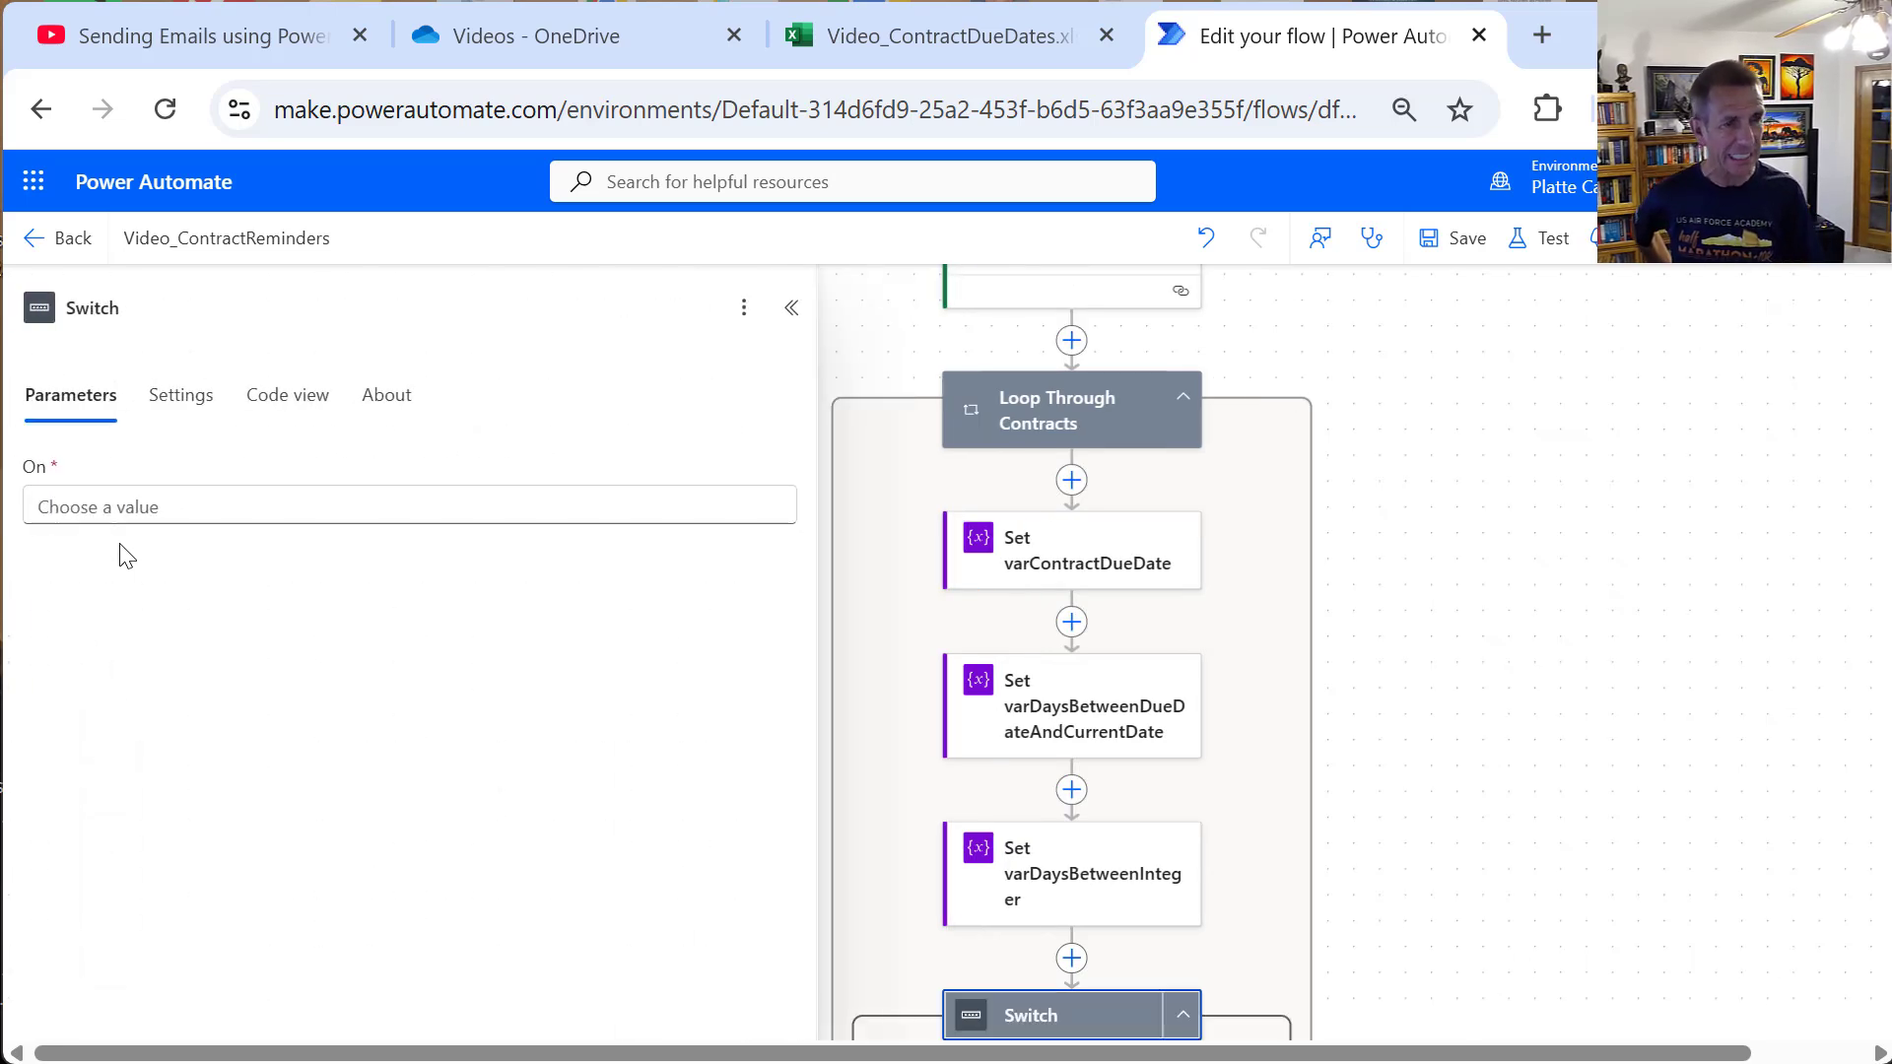
left_click(156, 506)
left_click(798, 484)
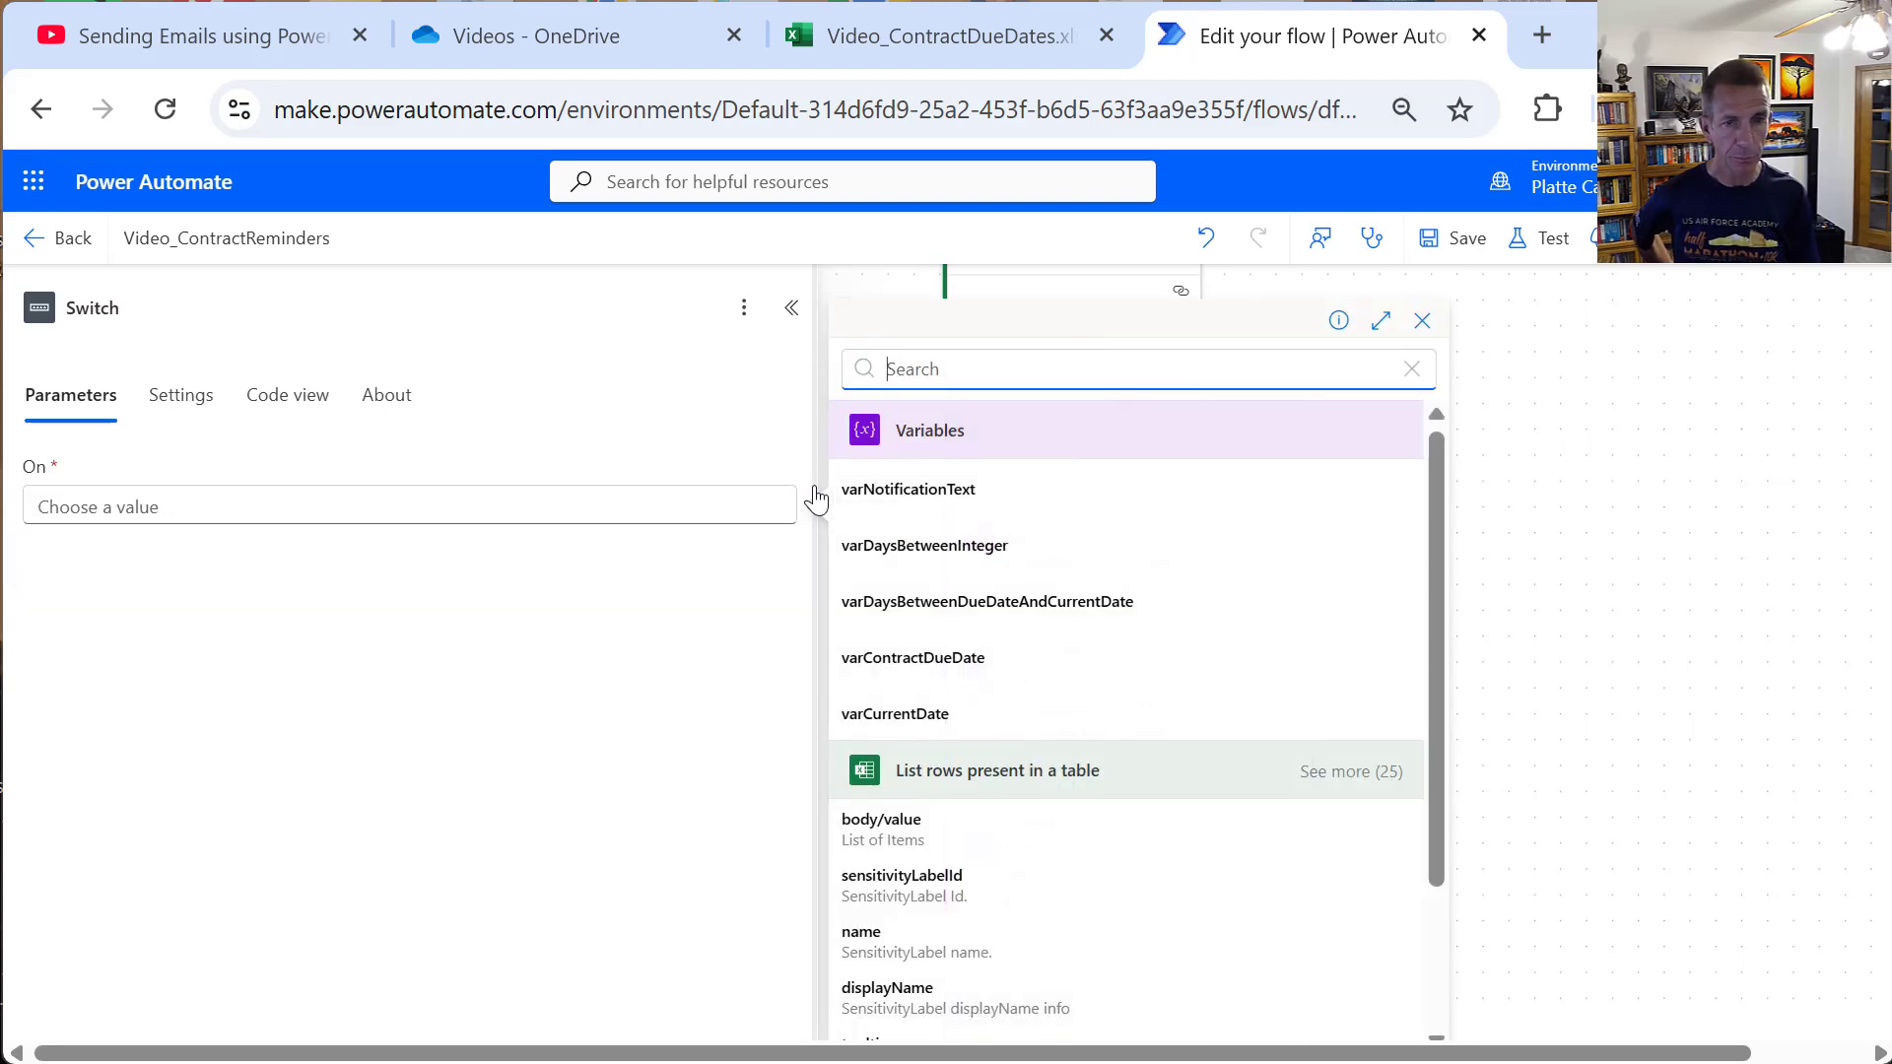
left_click(908, 553)
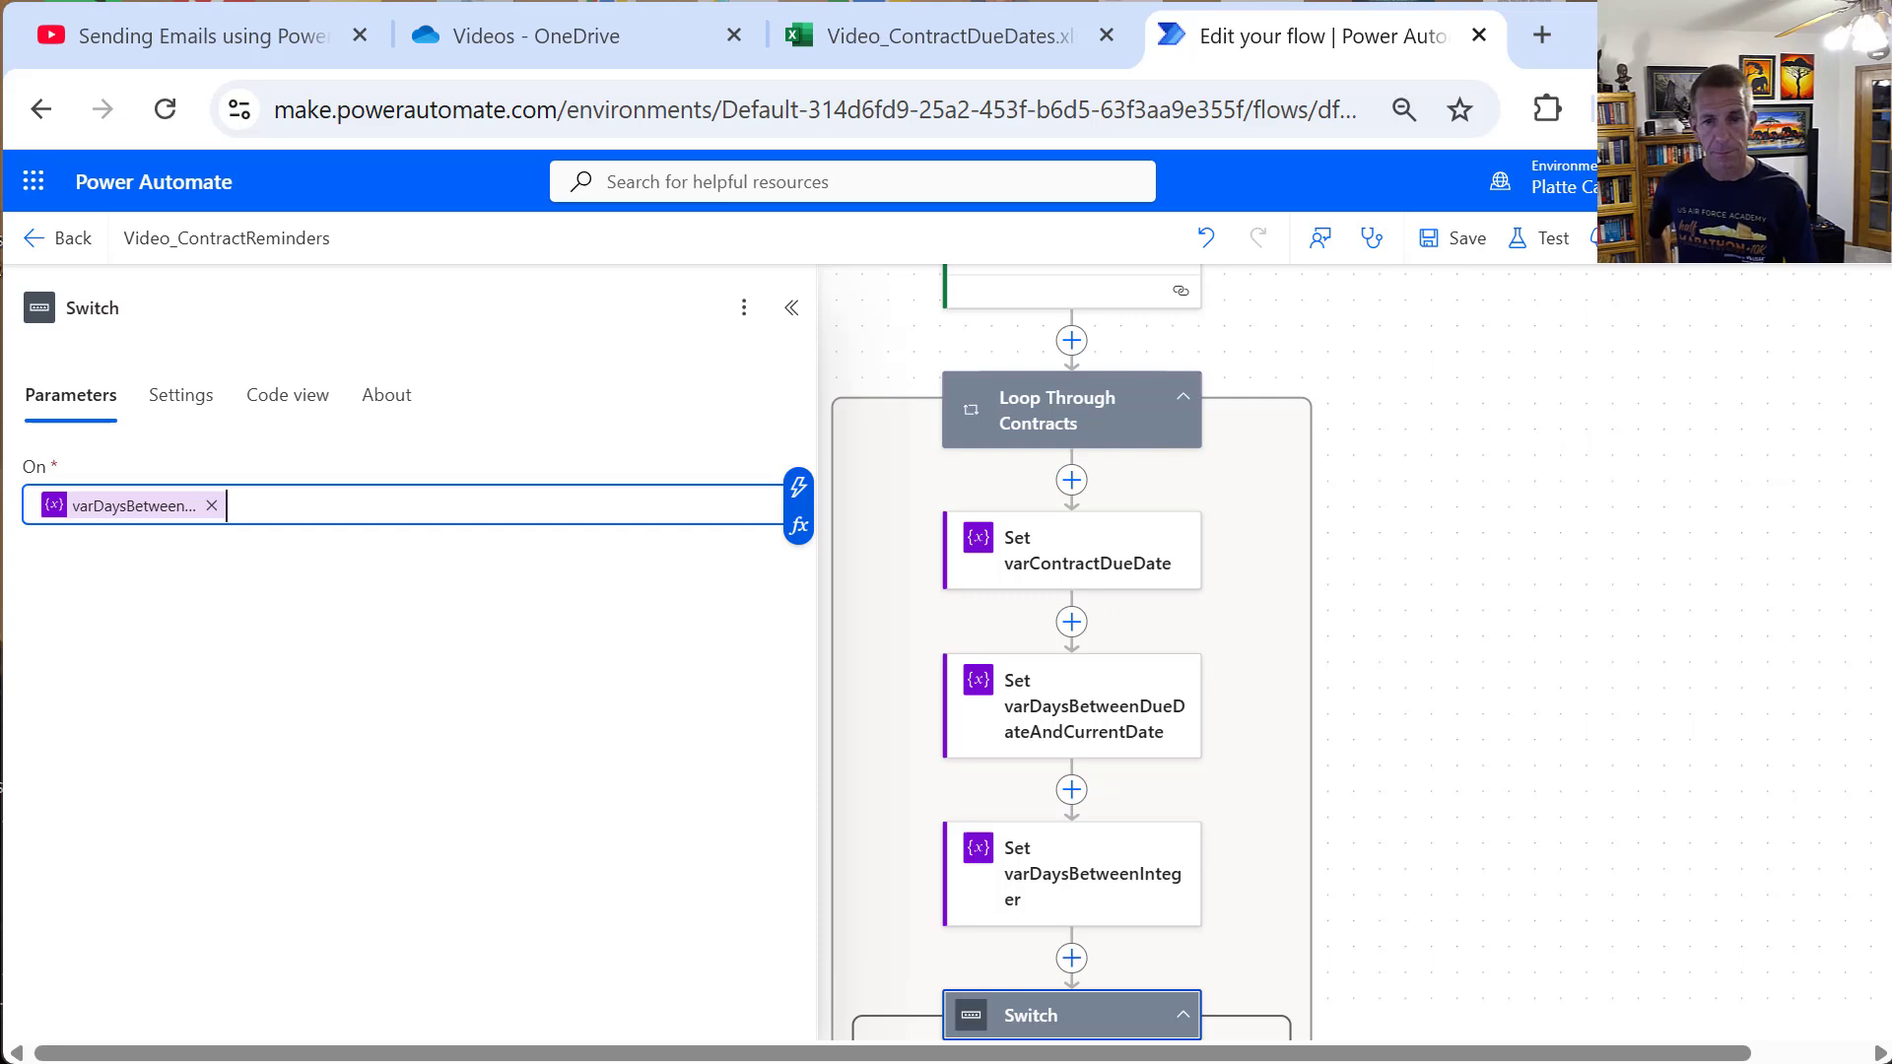
Step: Add a case to the Switch and set its Equals value to 90
left_click_drag(1734, 722, 1664, 455)
left_click_drag(1614, 729, 1750, 458)
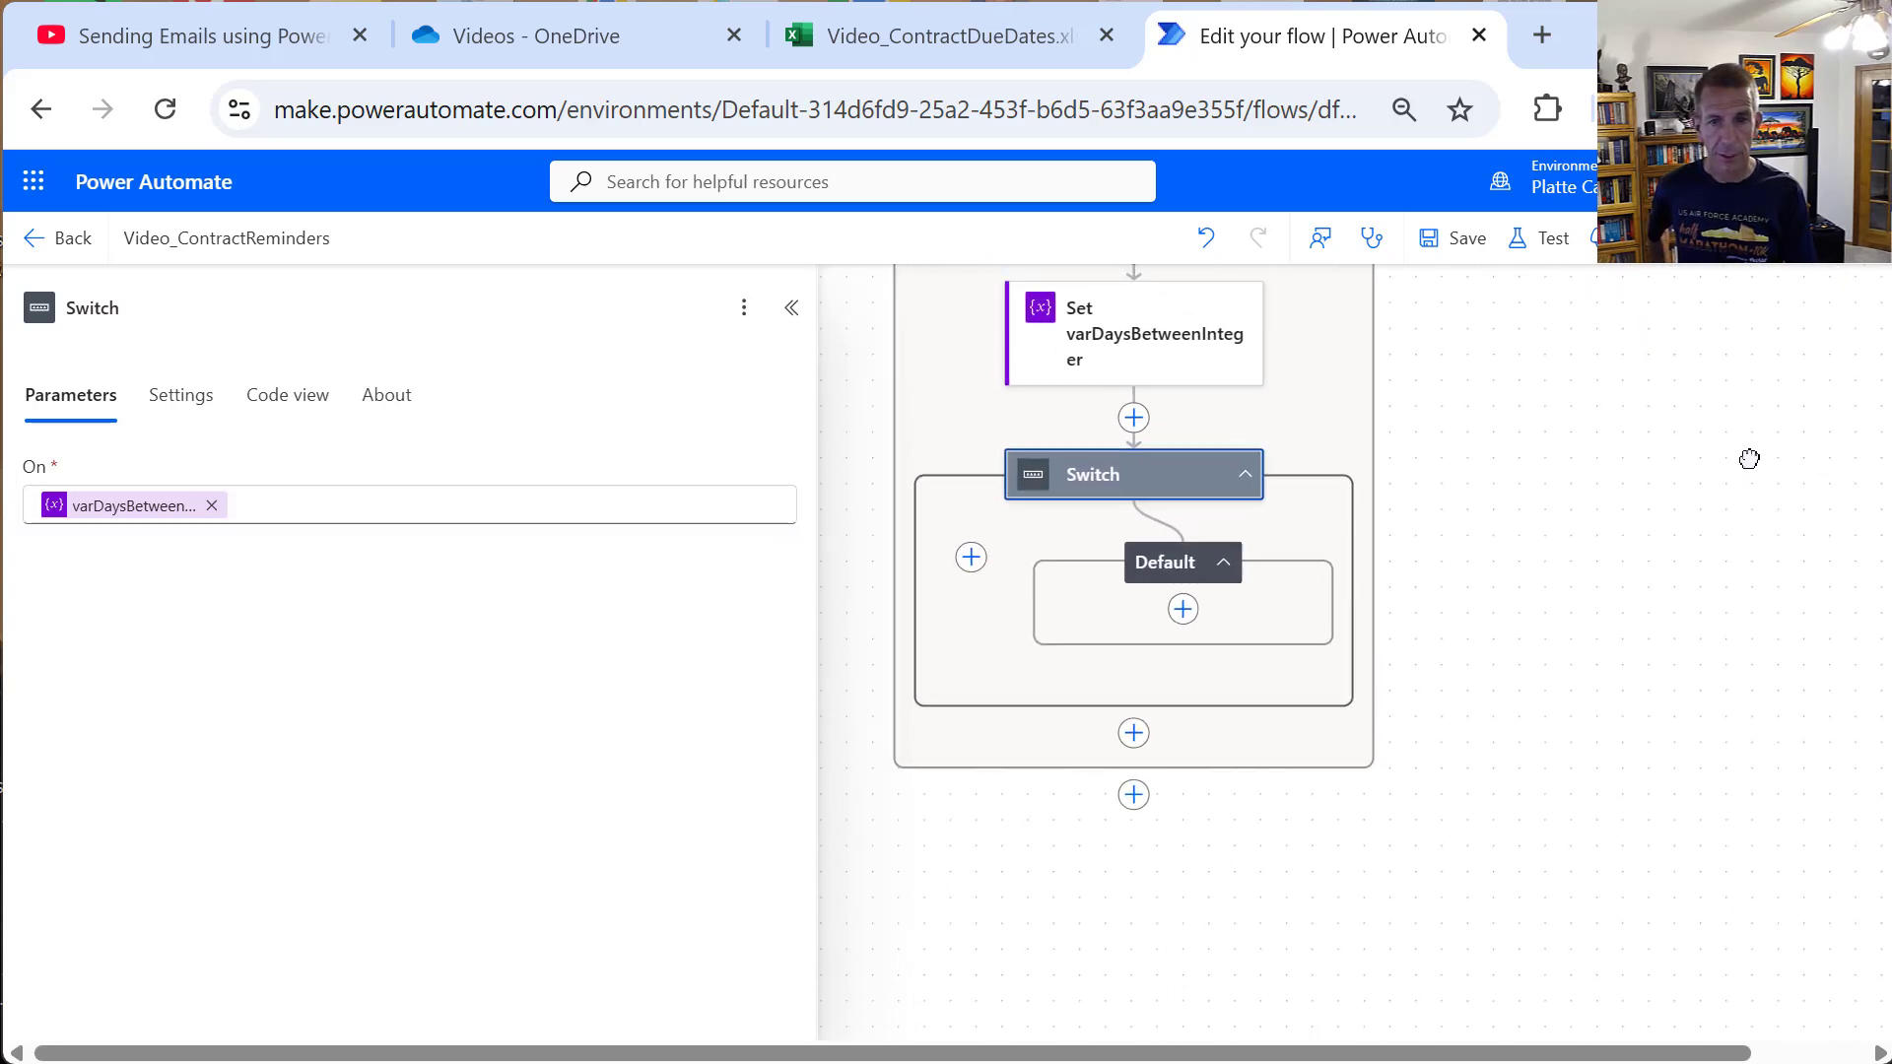
left_click(971, 558)
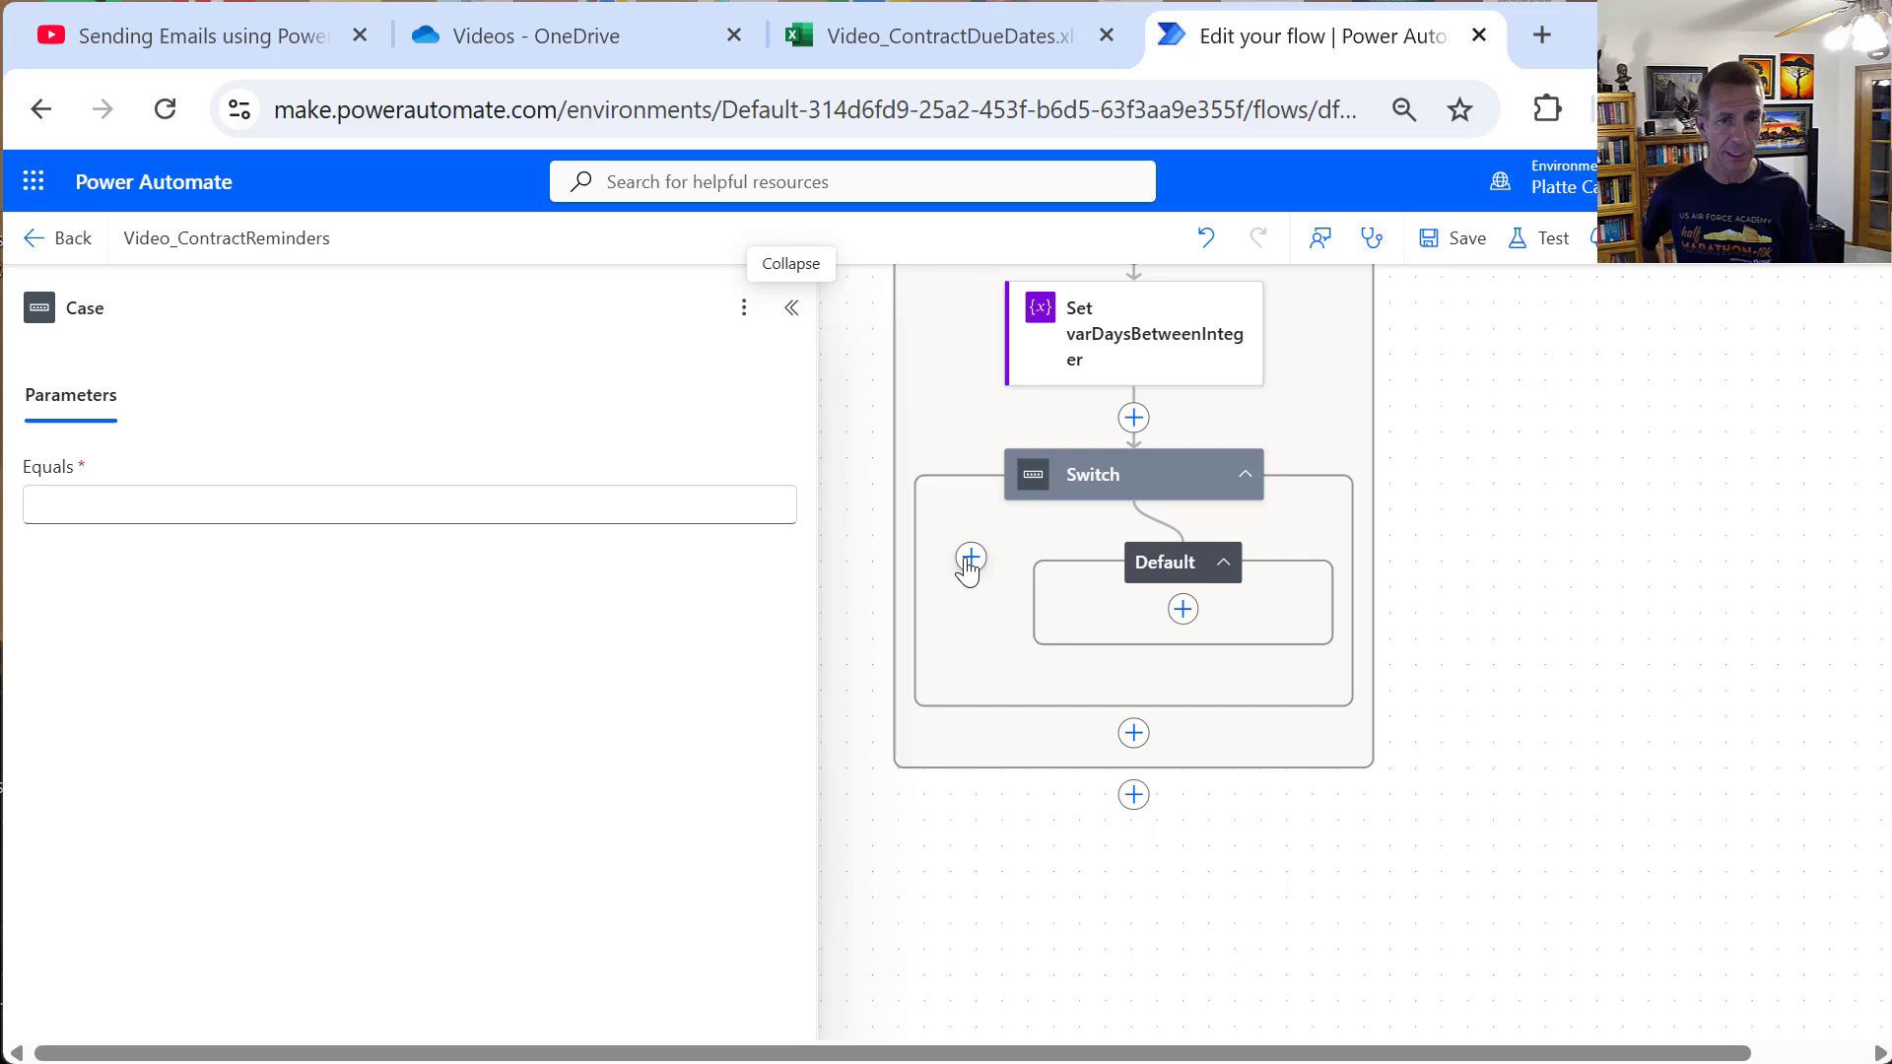
left_click(448, 514)
type("90")
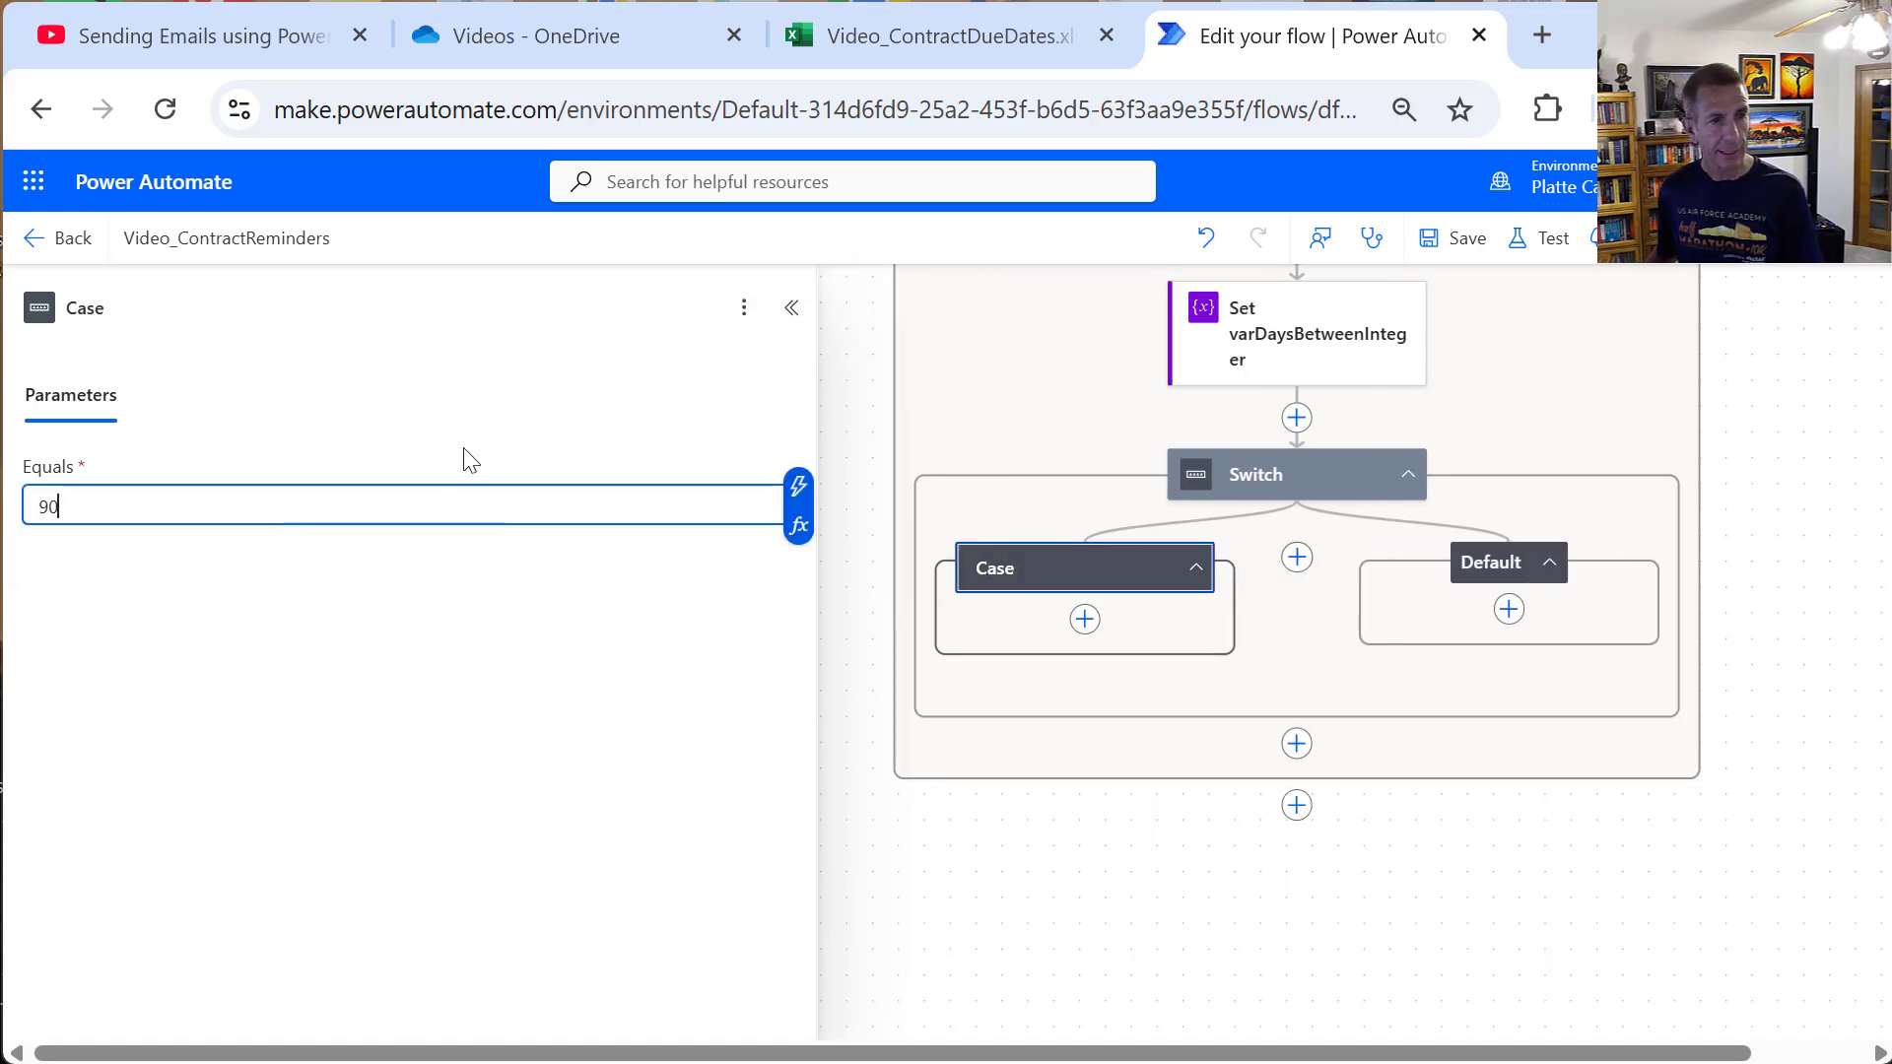
Step: Rename the switch's case to "Case 90"
left_click(264, 308)
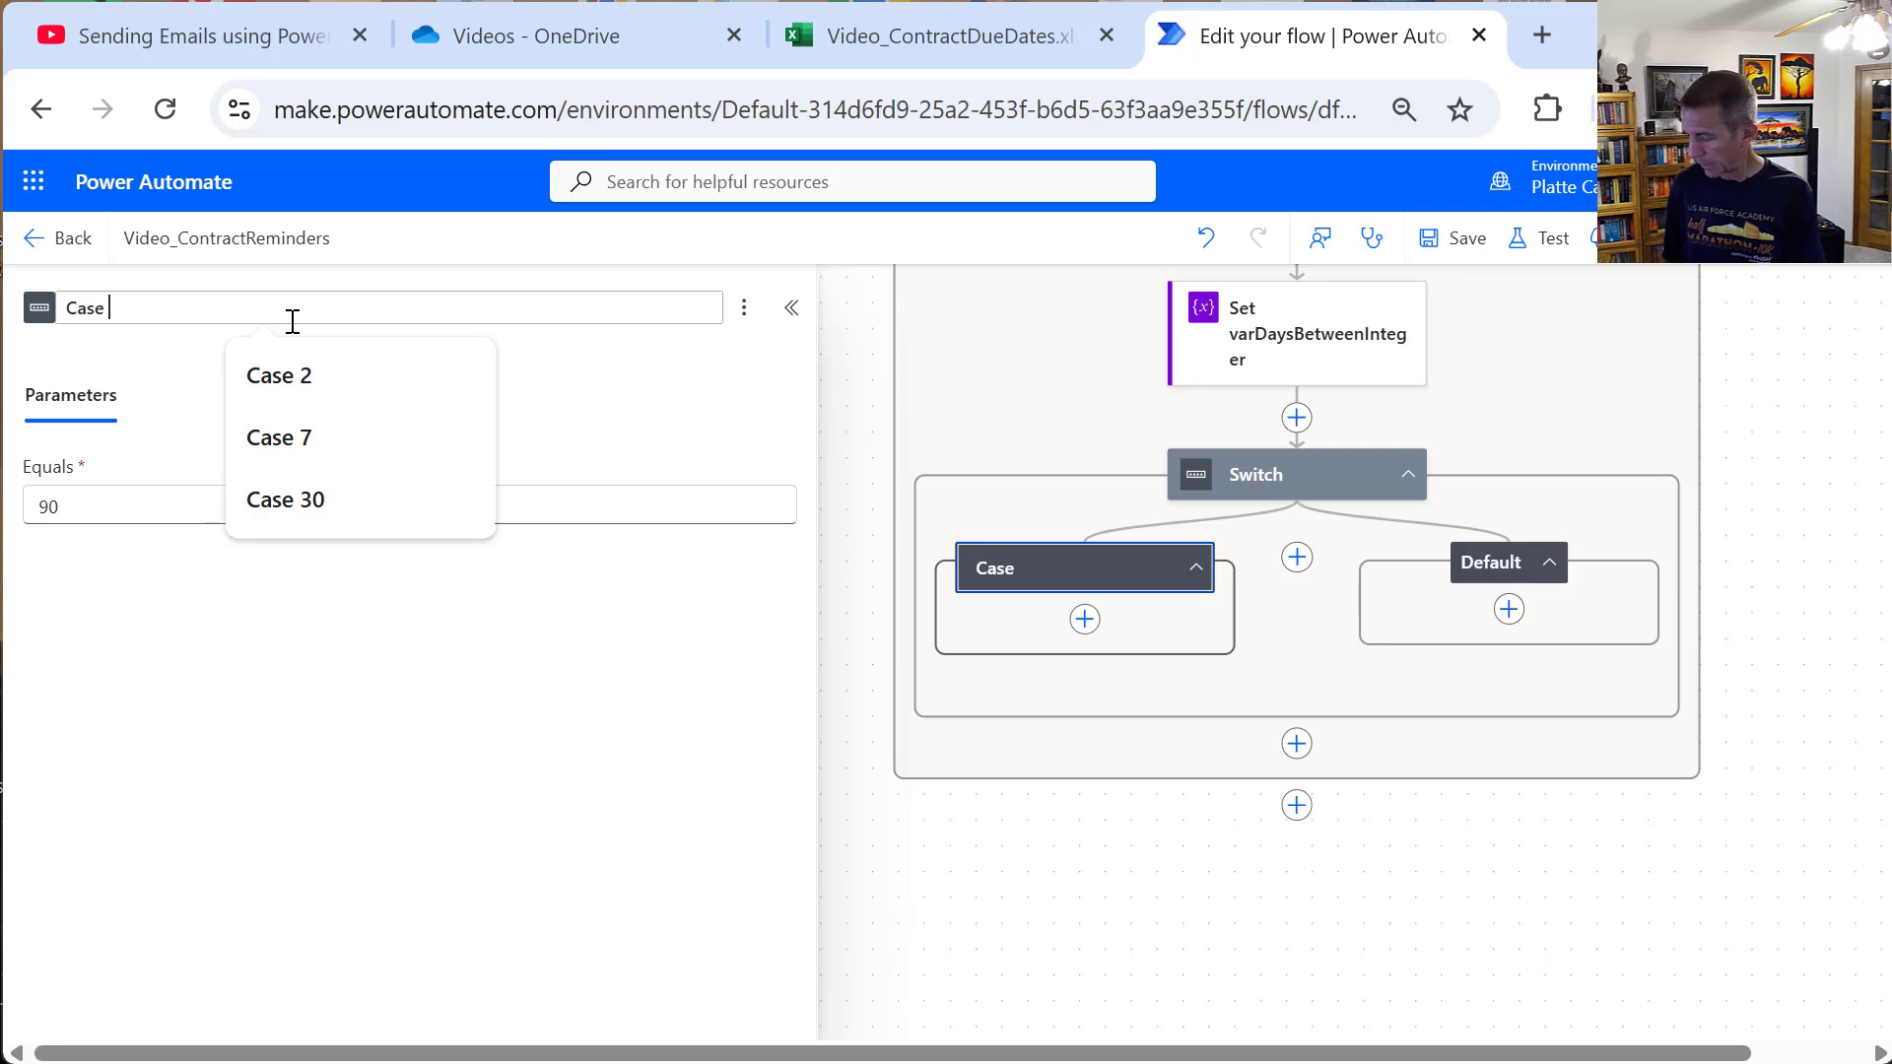
type("90")
left_click(404, 461)
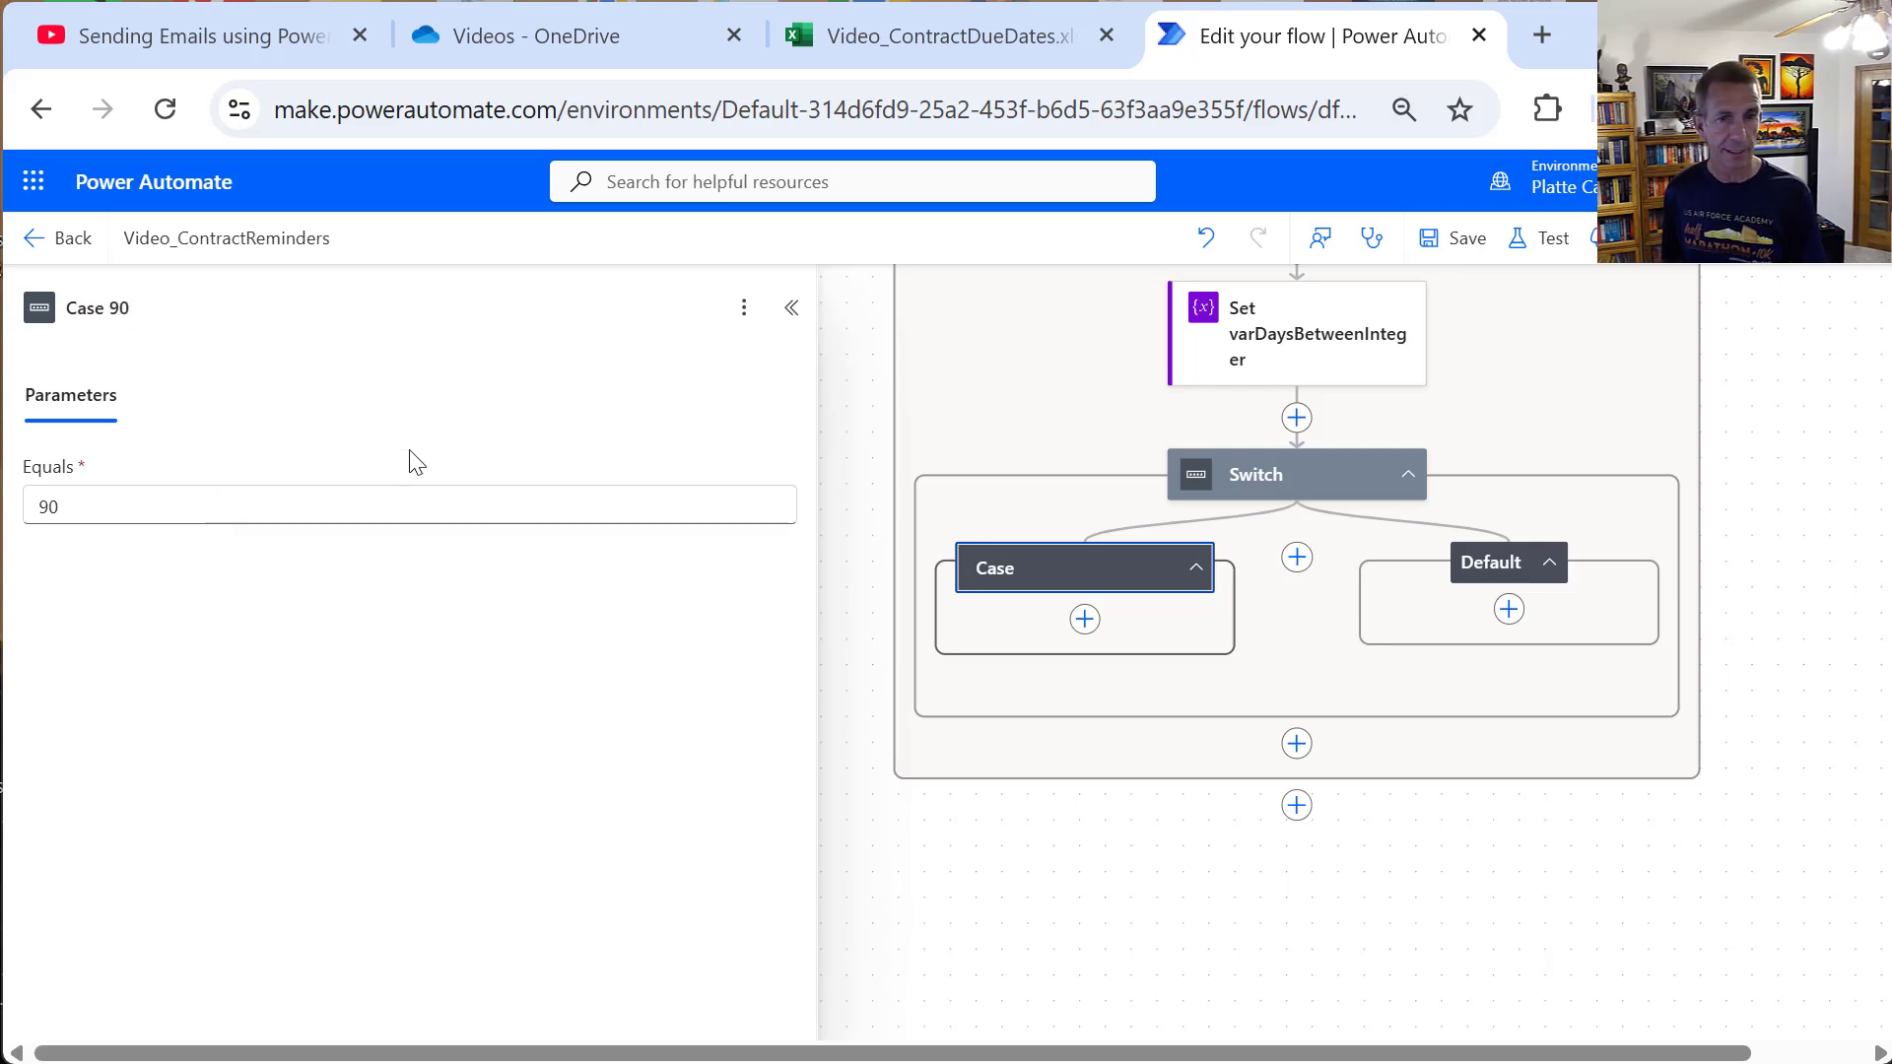
Step: Add a Set variable action inside Case 90 and choose varNotificationText as the variable it sets
left_click(1084, 622)
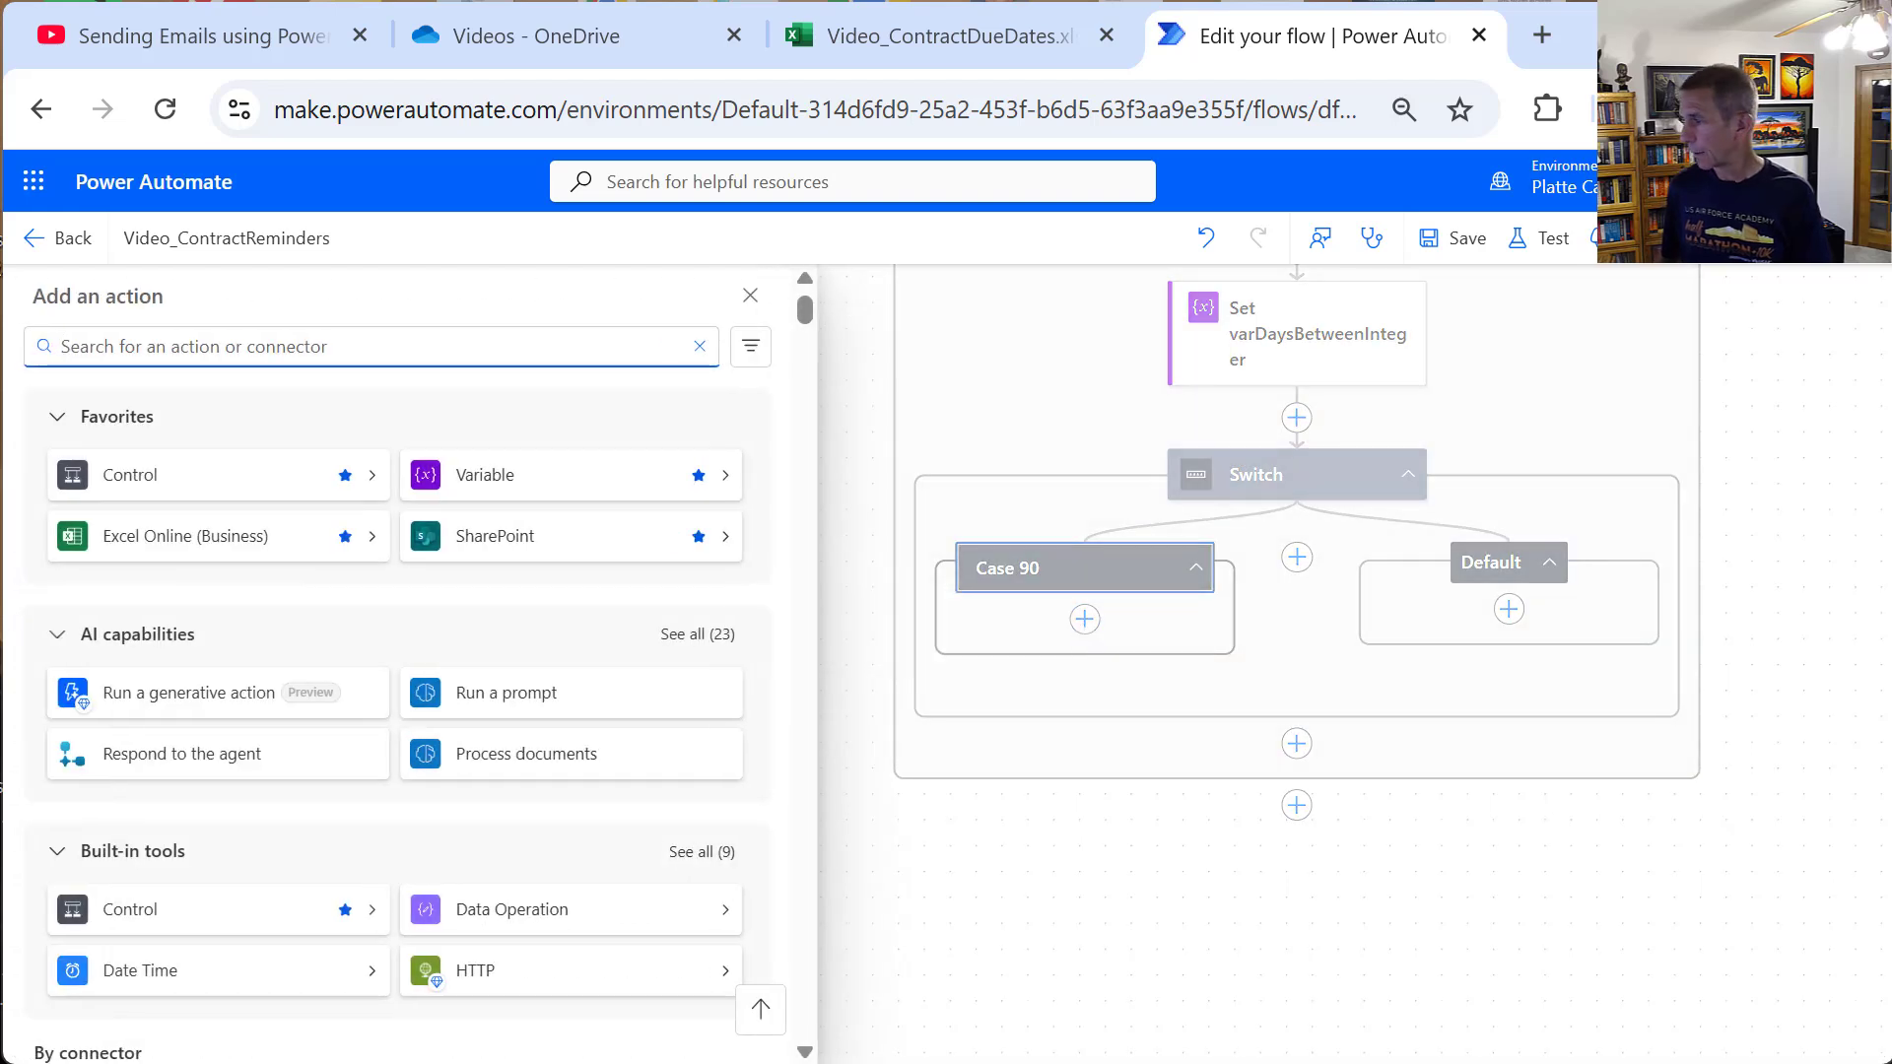
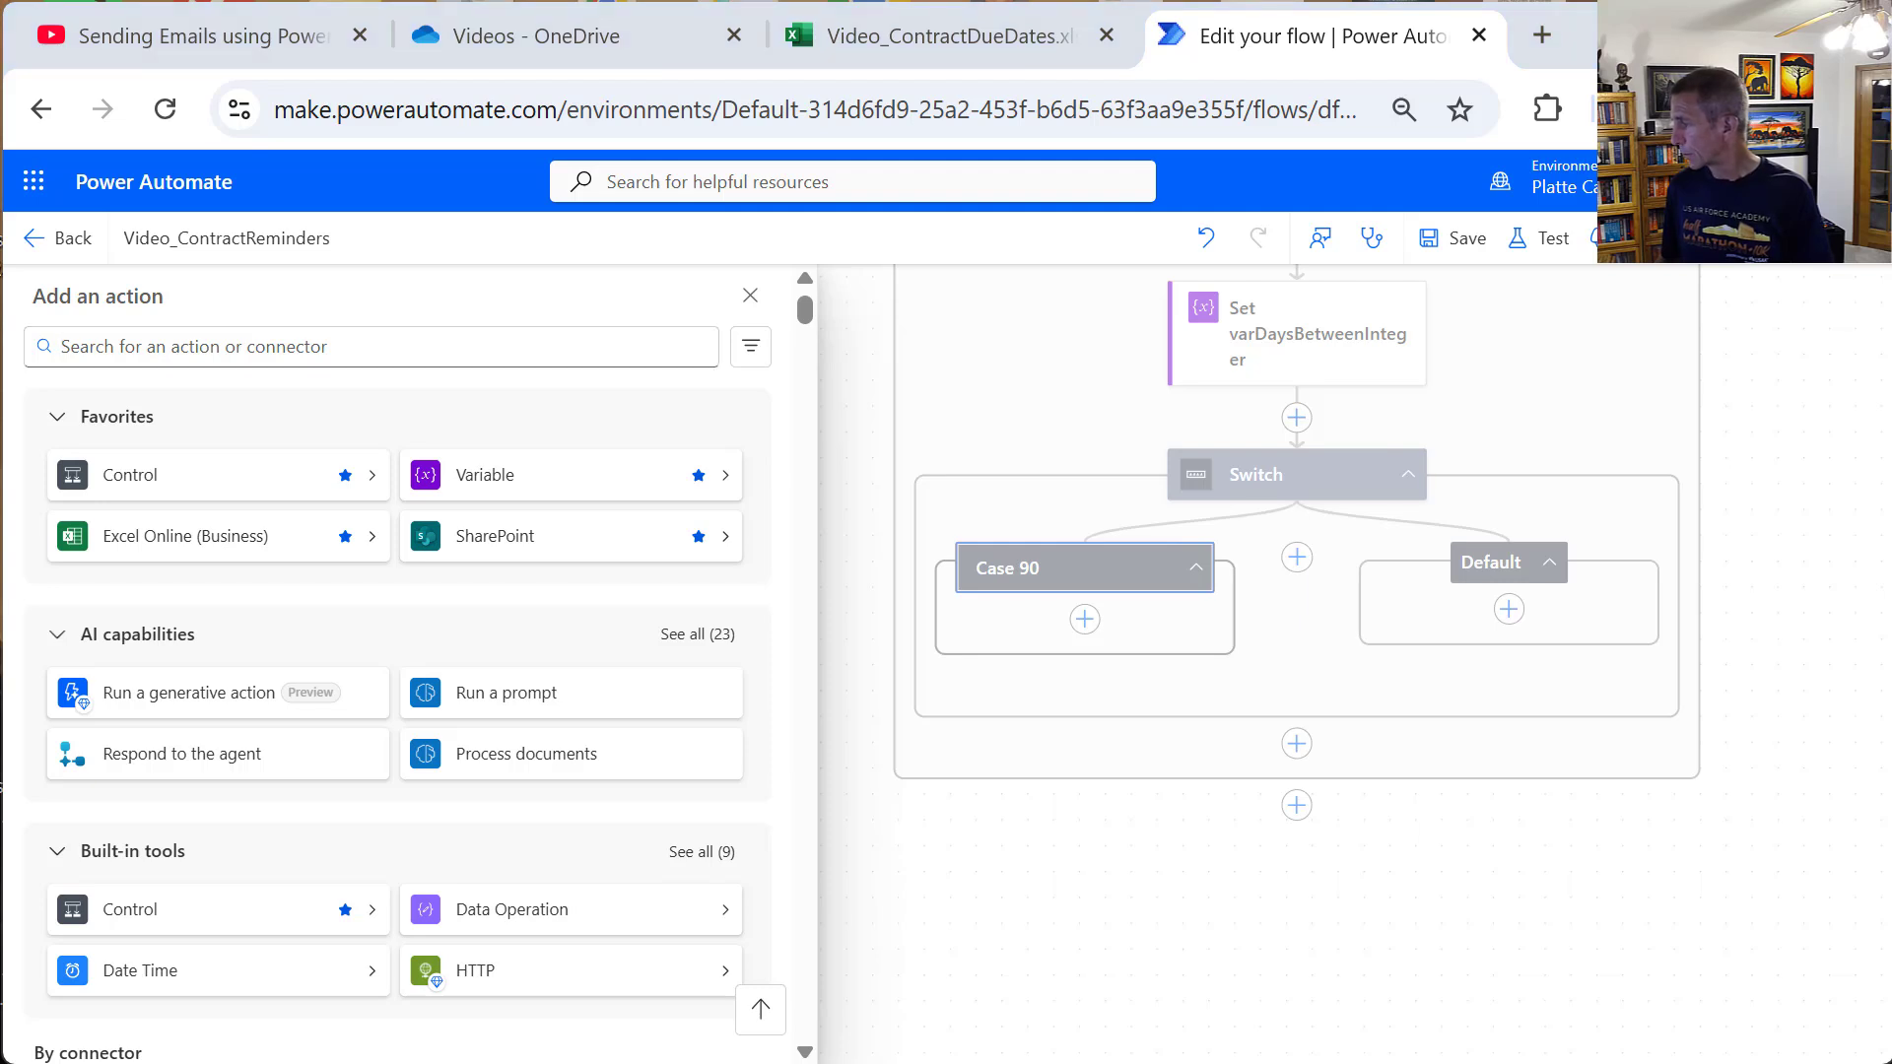
left_click(1086, 624)
left_click(1085, 619)
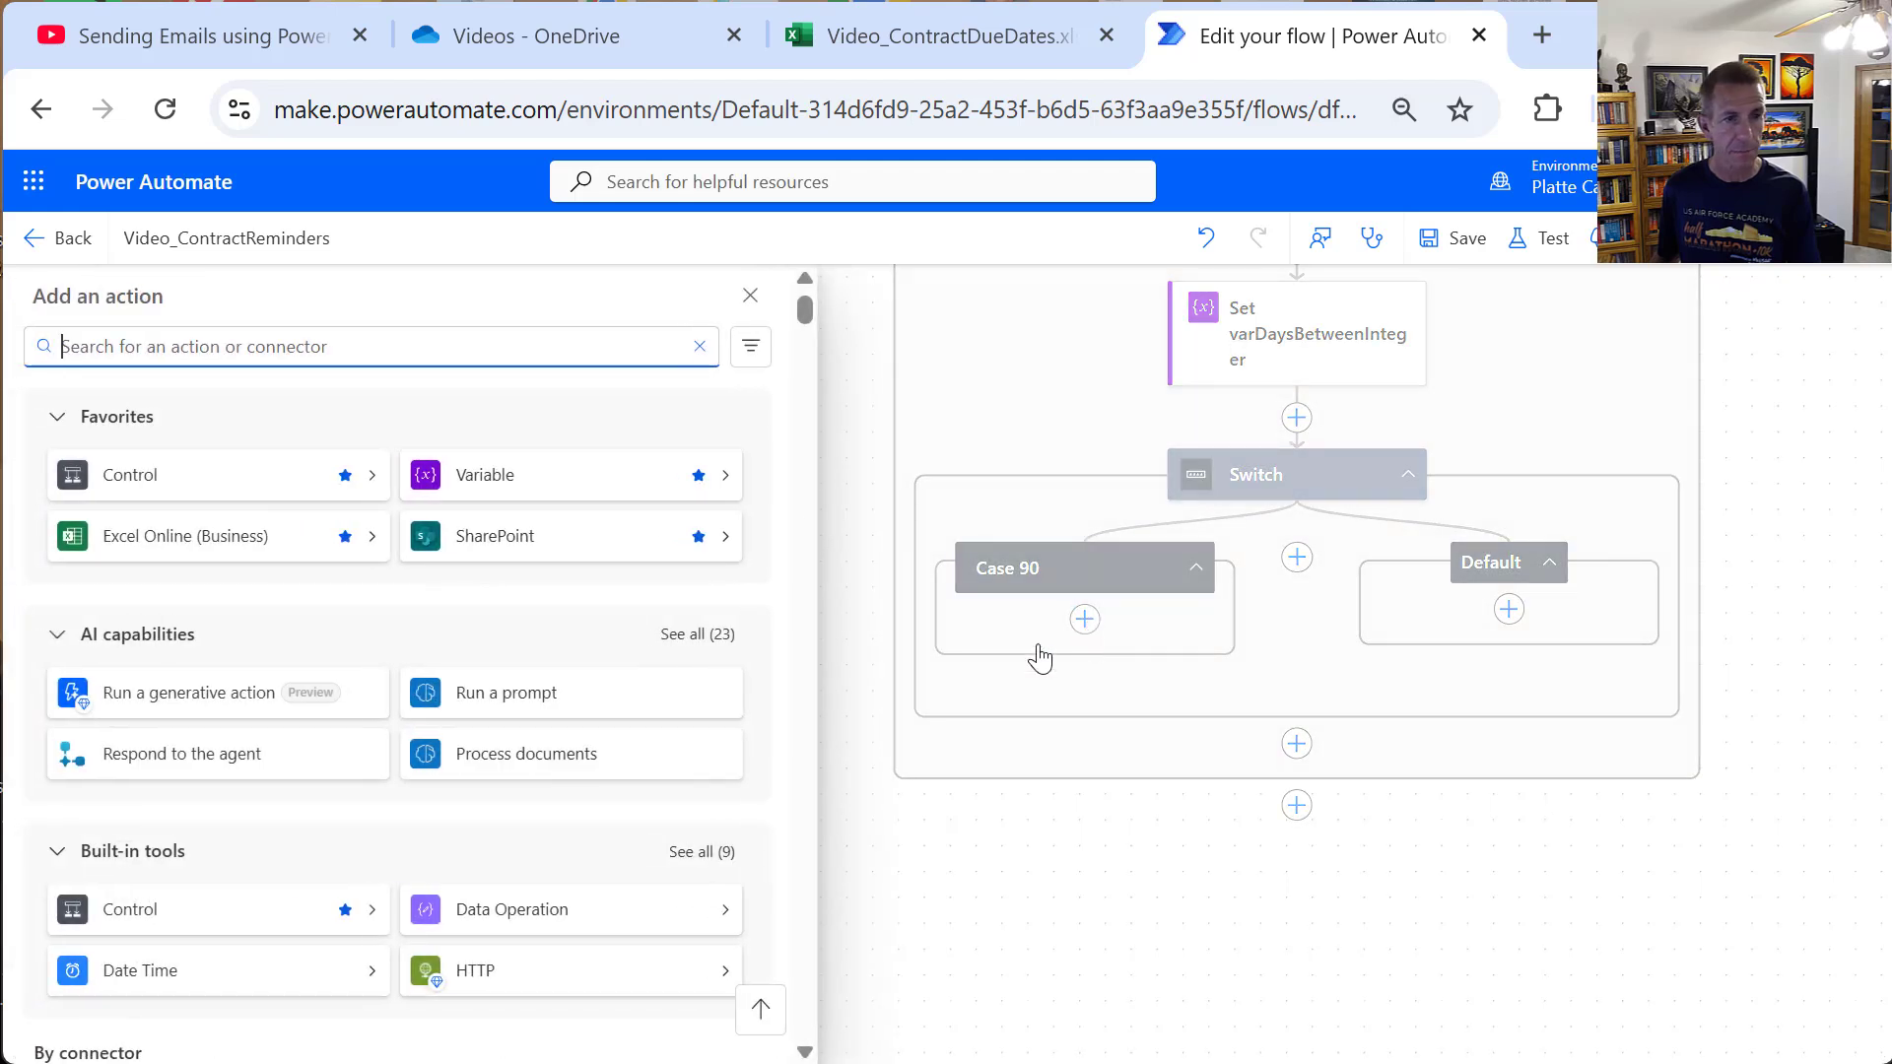
left_click(529, 473)
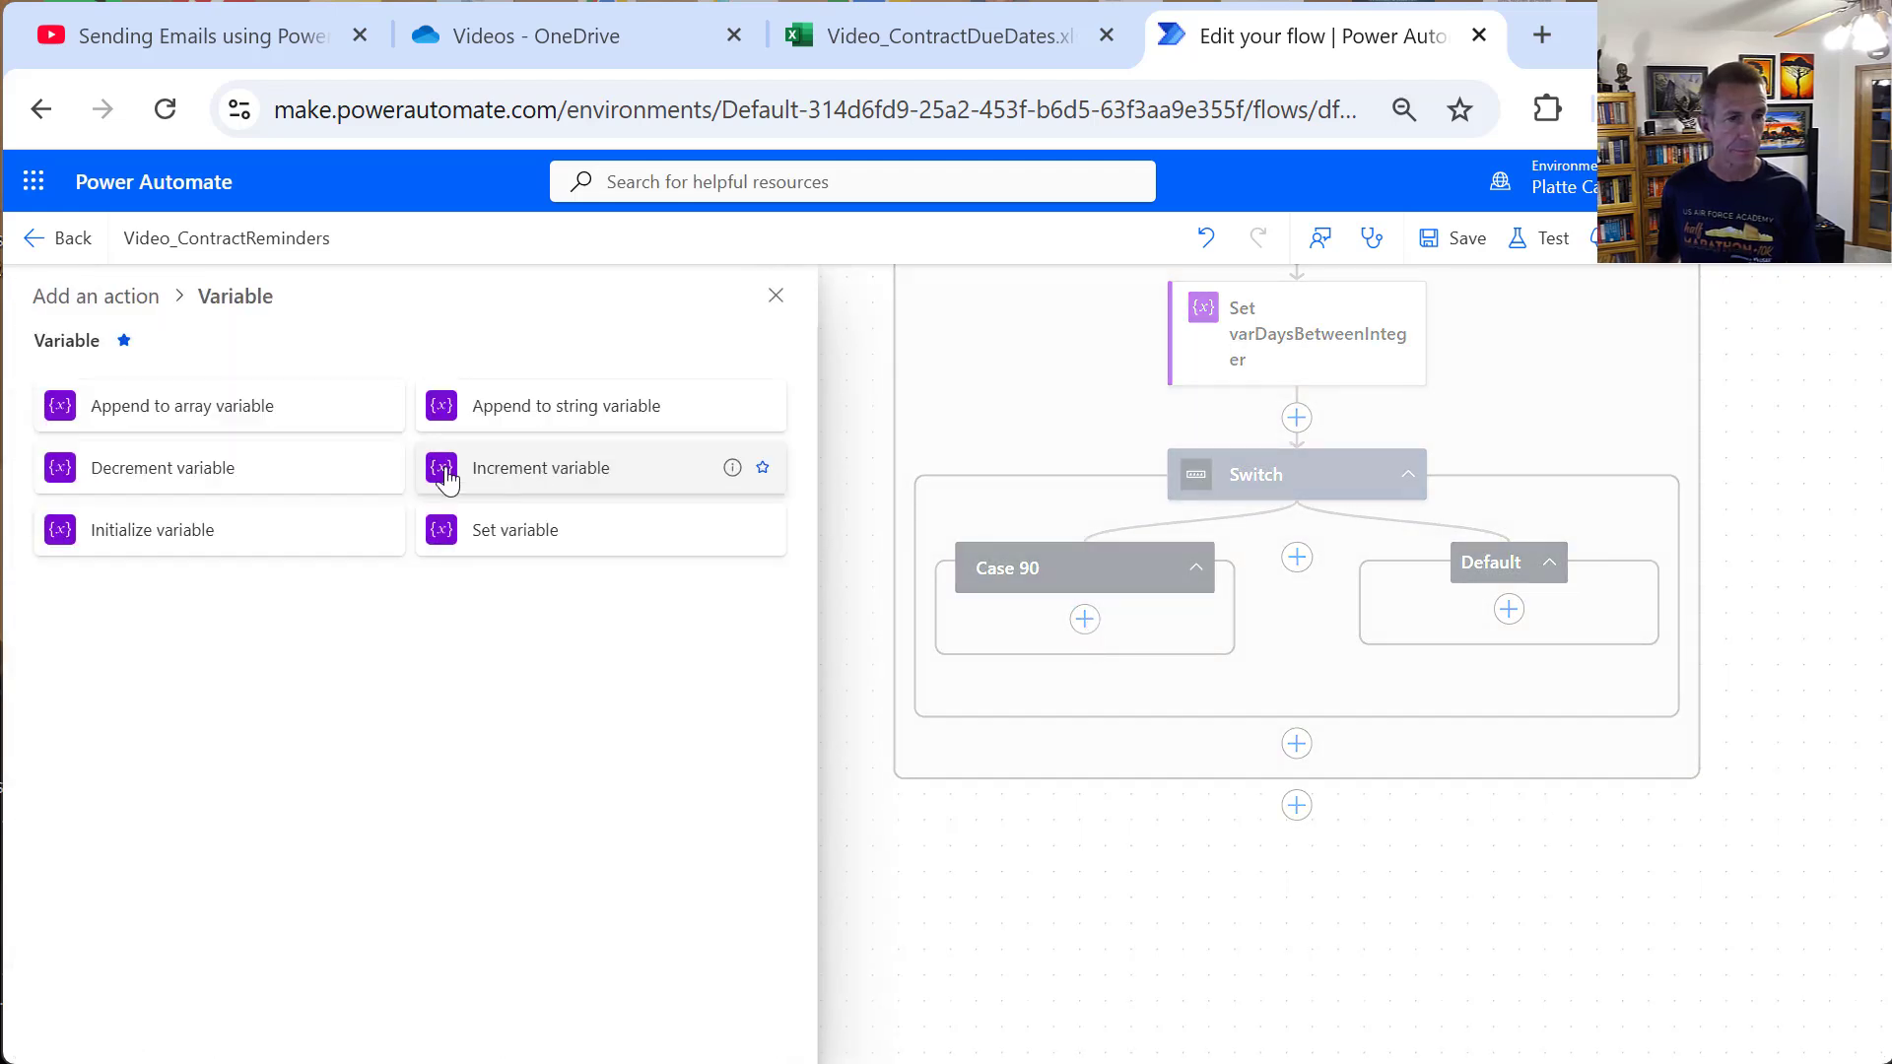
left_click(500, 532)
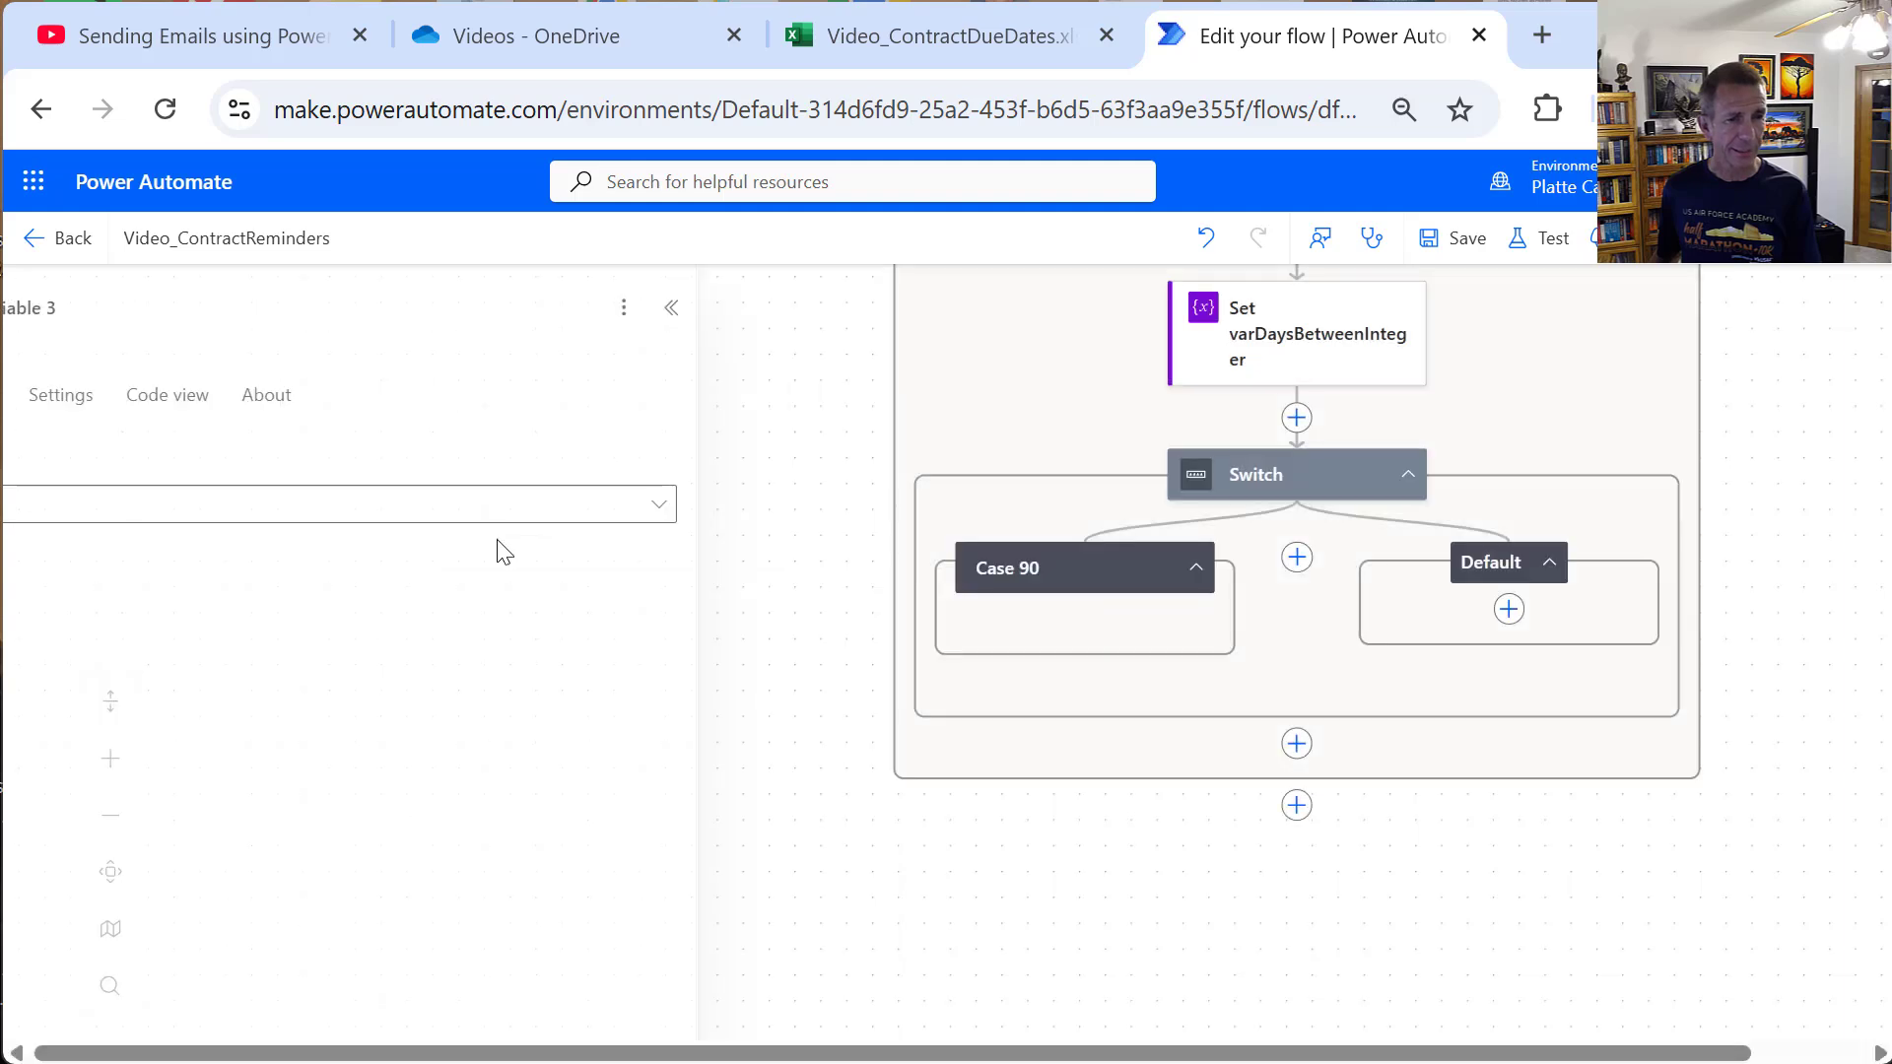
left_click(349, 526)
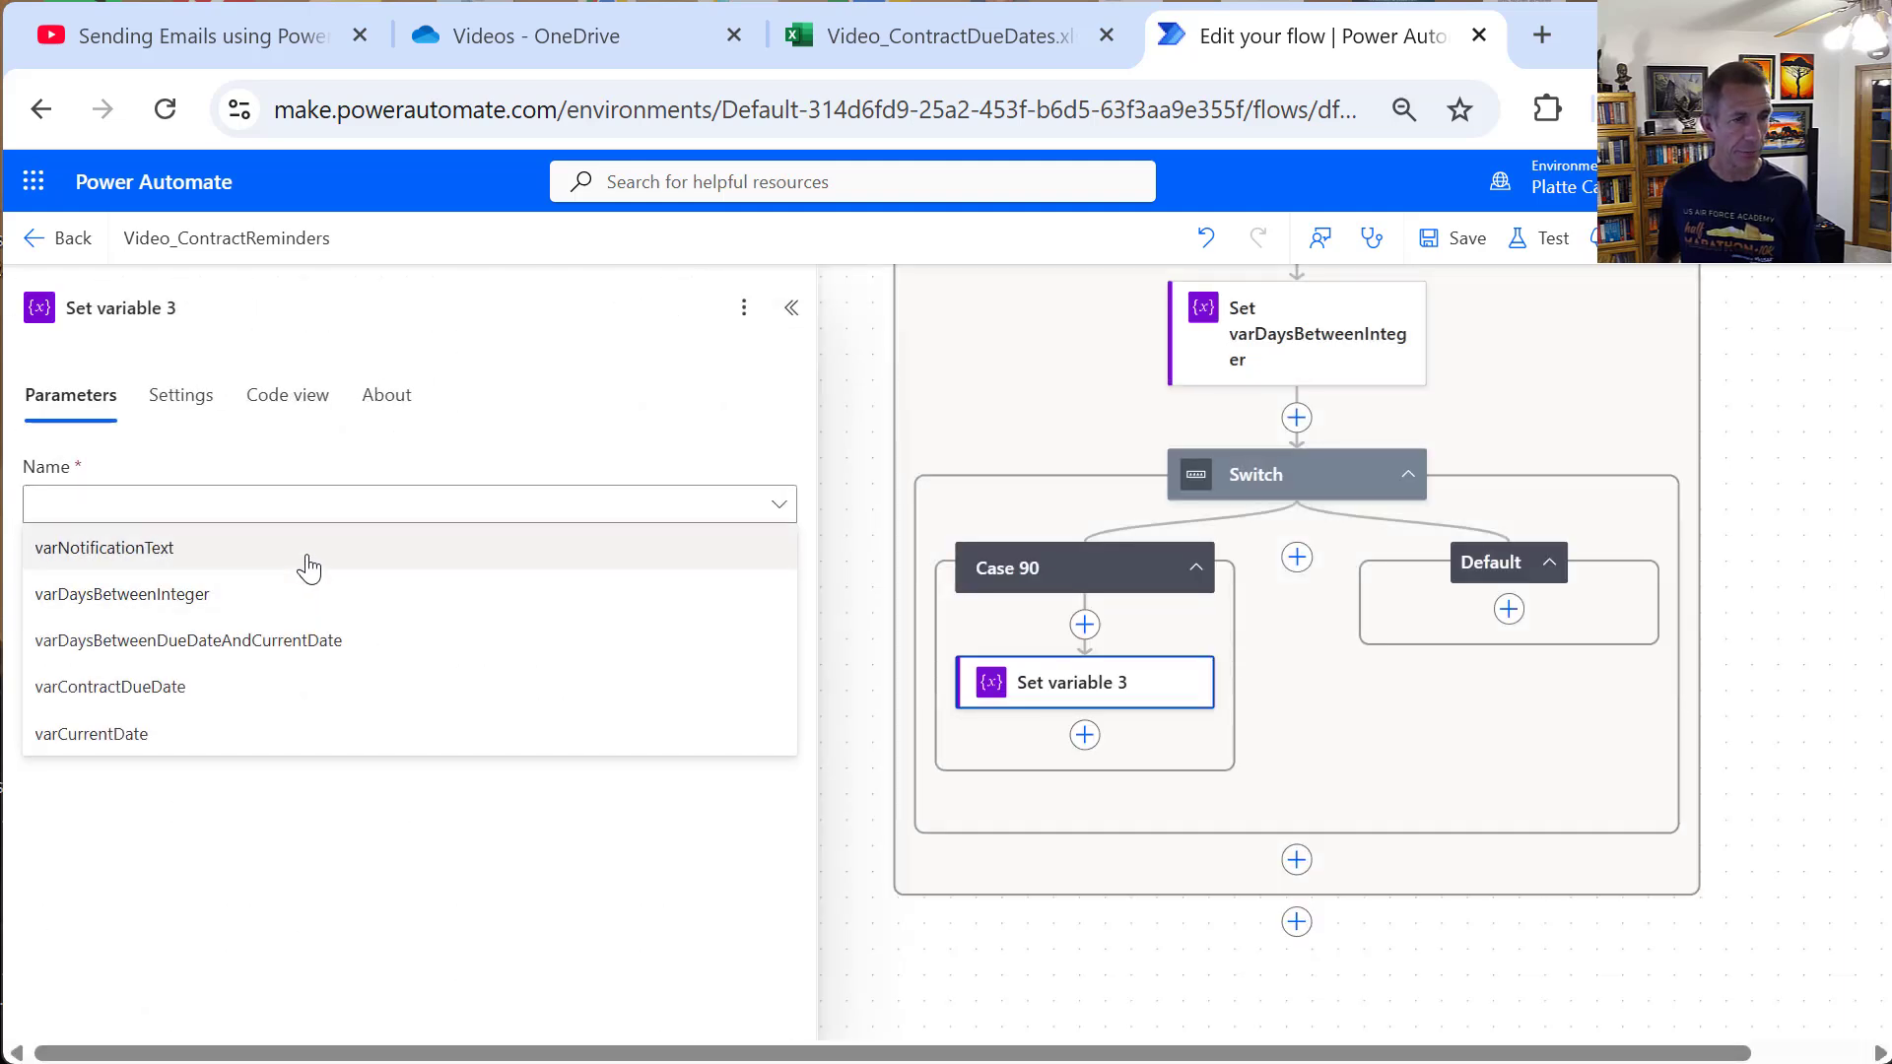
left_click(296, 559)
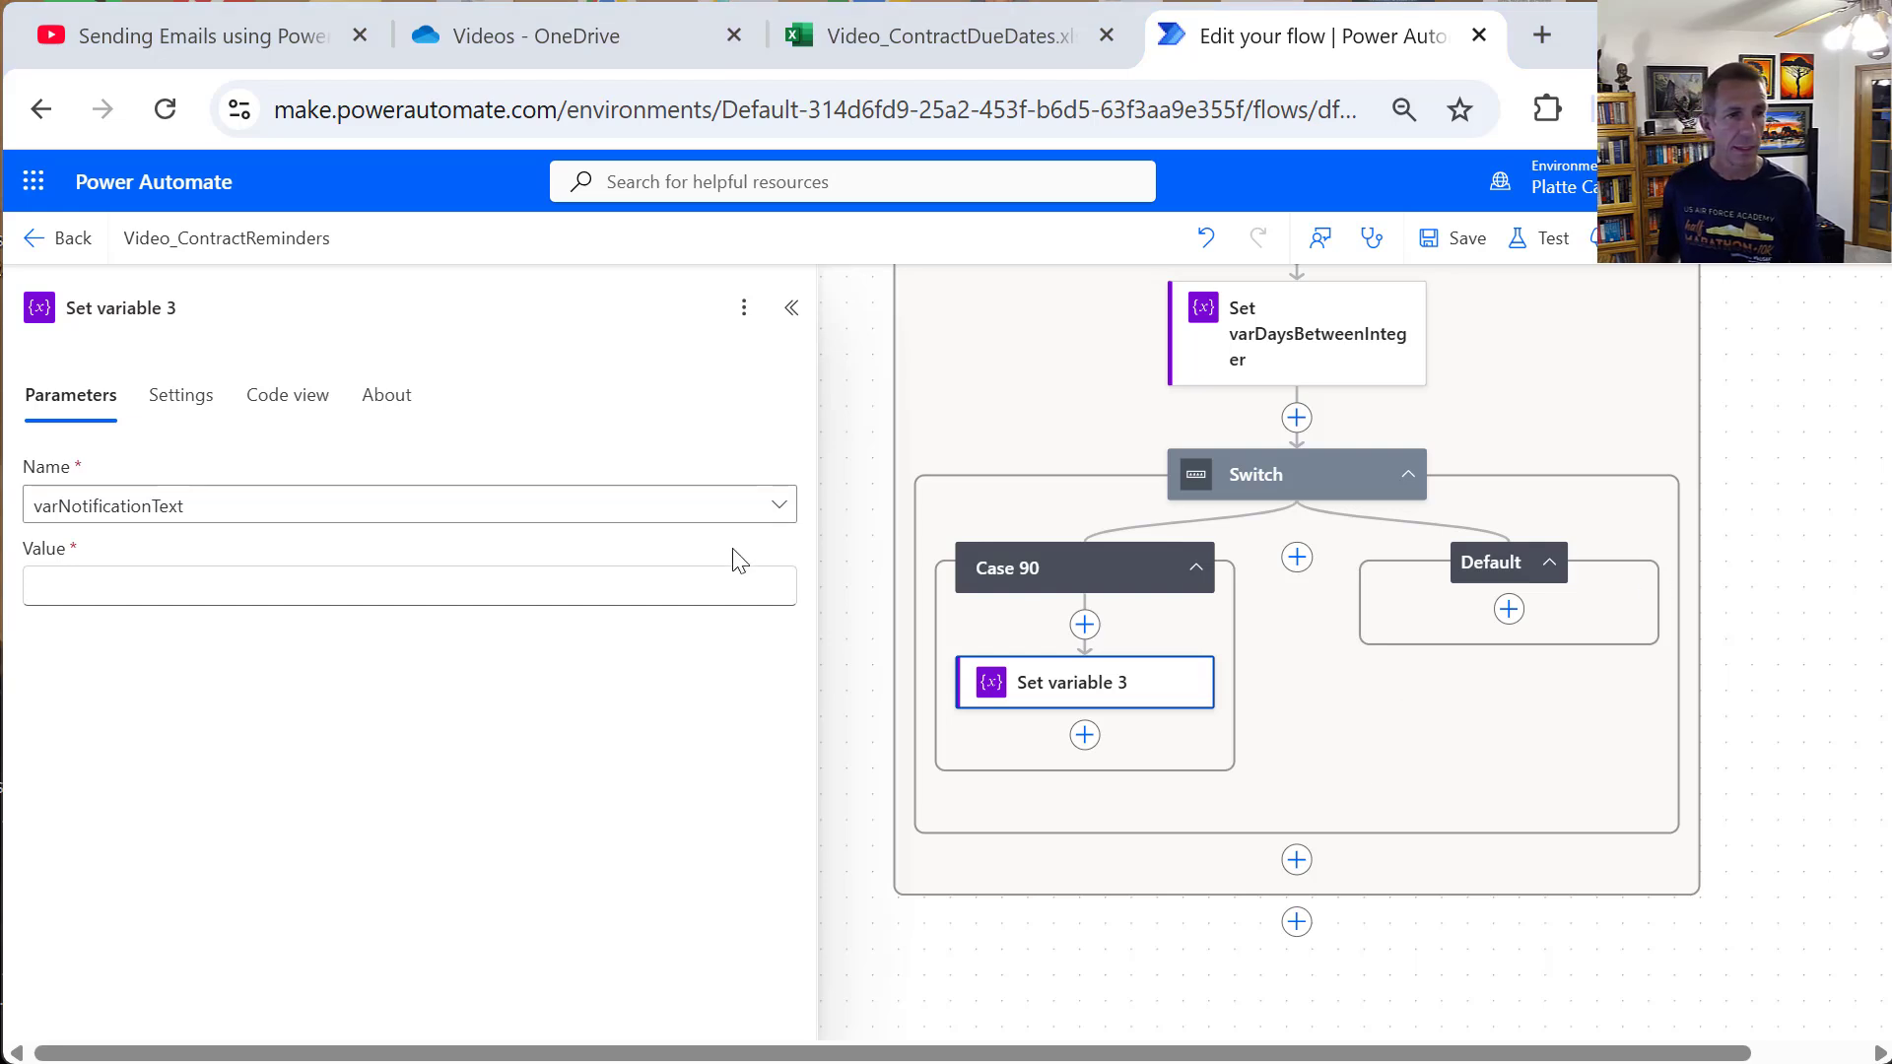
Step: Rename the new action in Case 90 to "Set varNotificationText"
left_click_drag(188, 307, 128, 307)
key("BackSpace")
key("BackSpace")
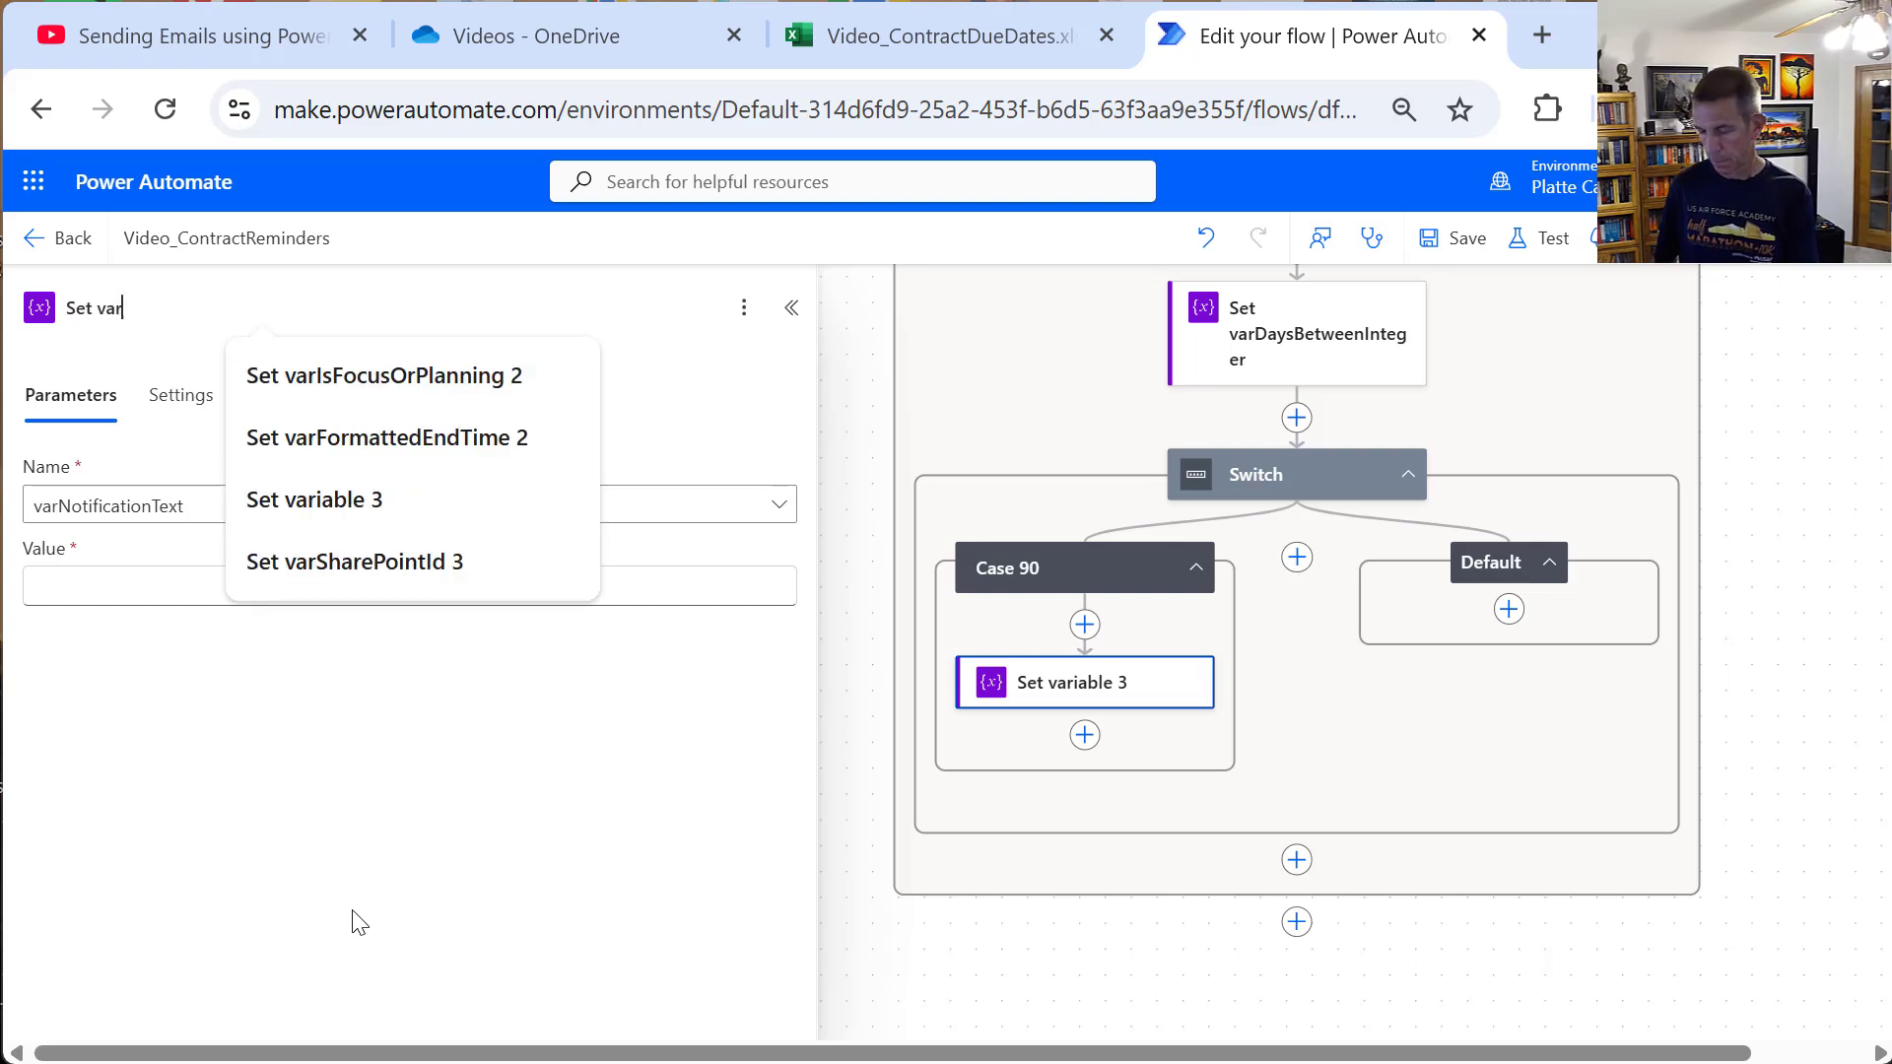
type("NotificationTe")
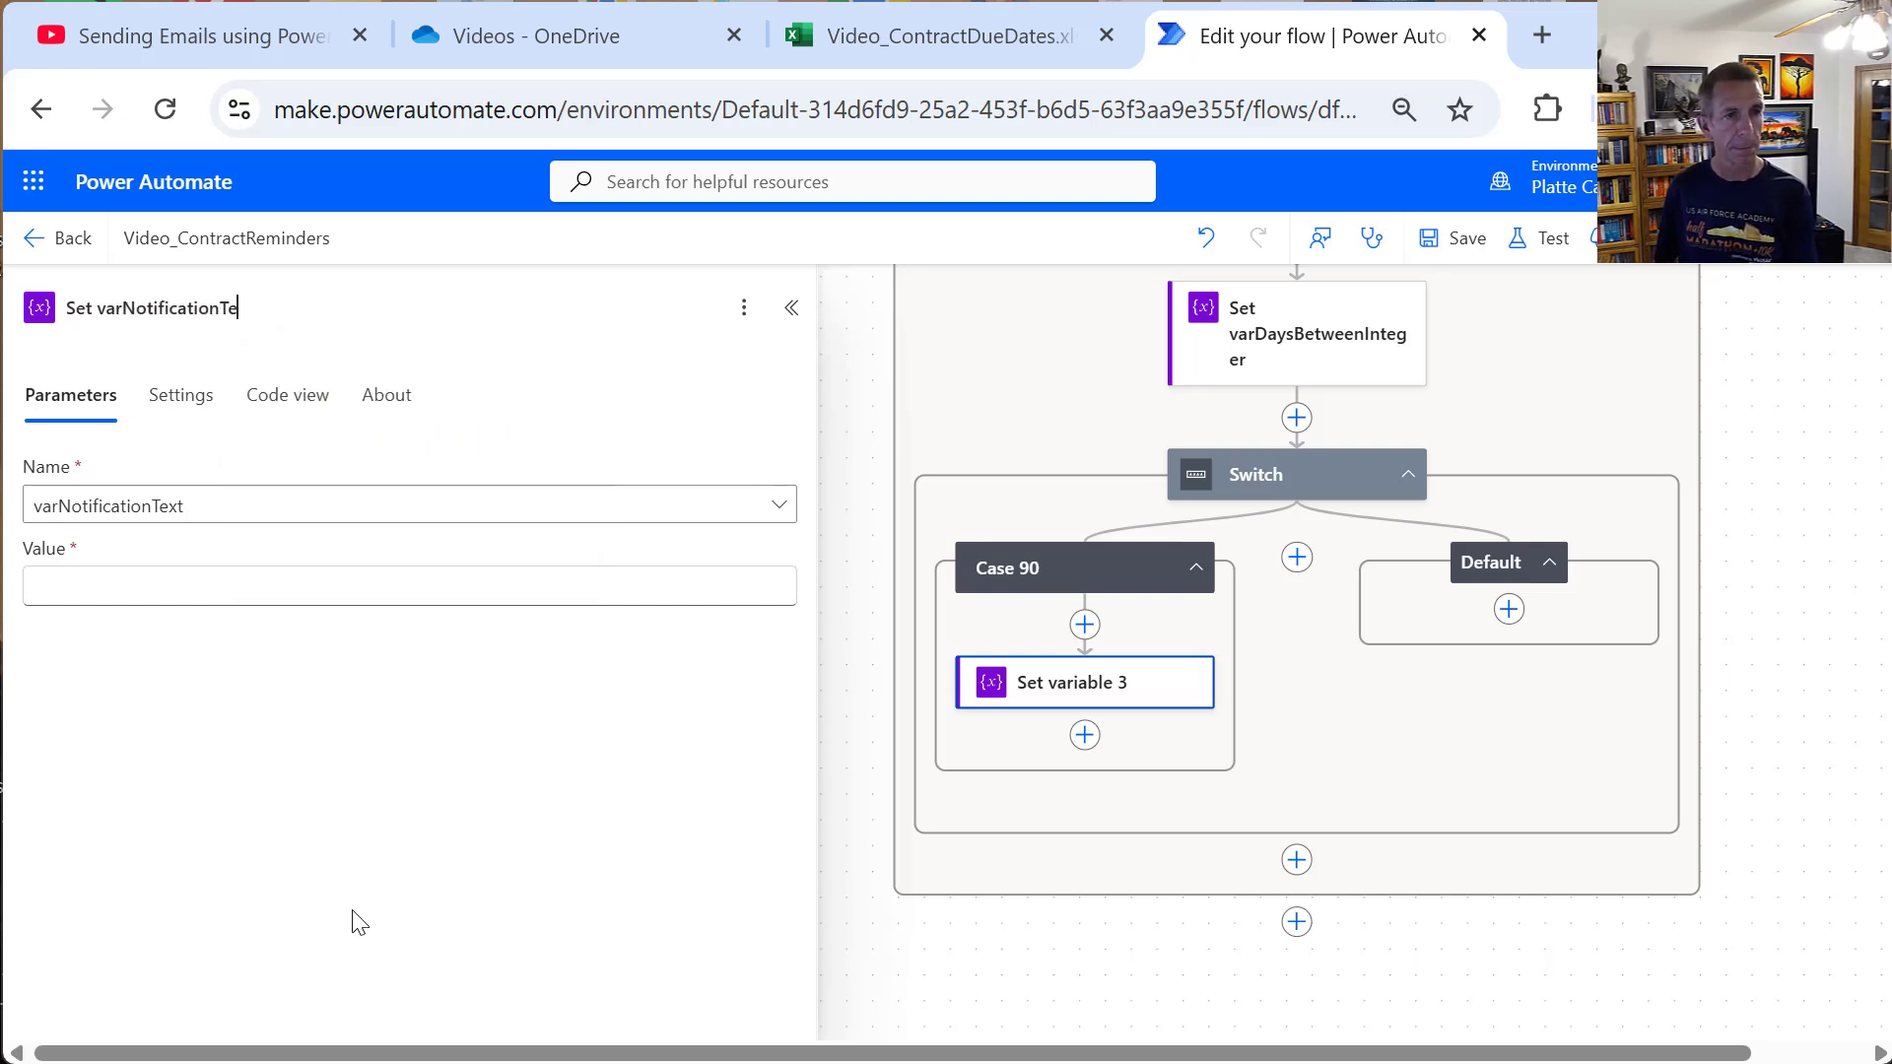
type("xt")
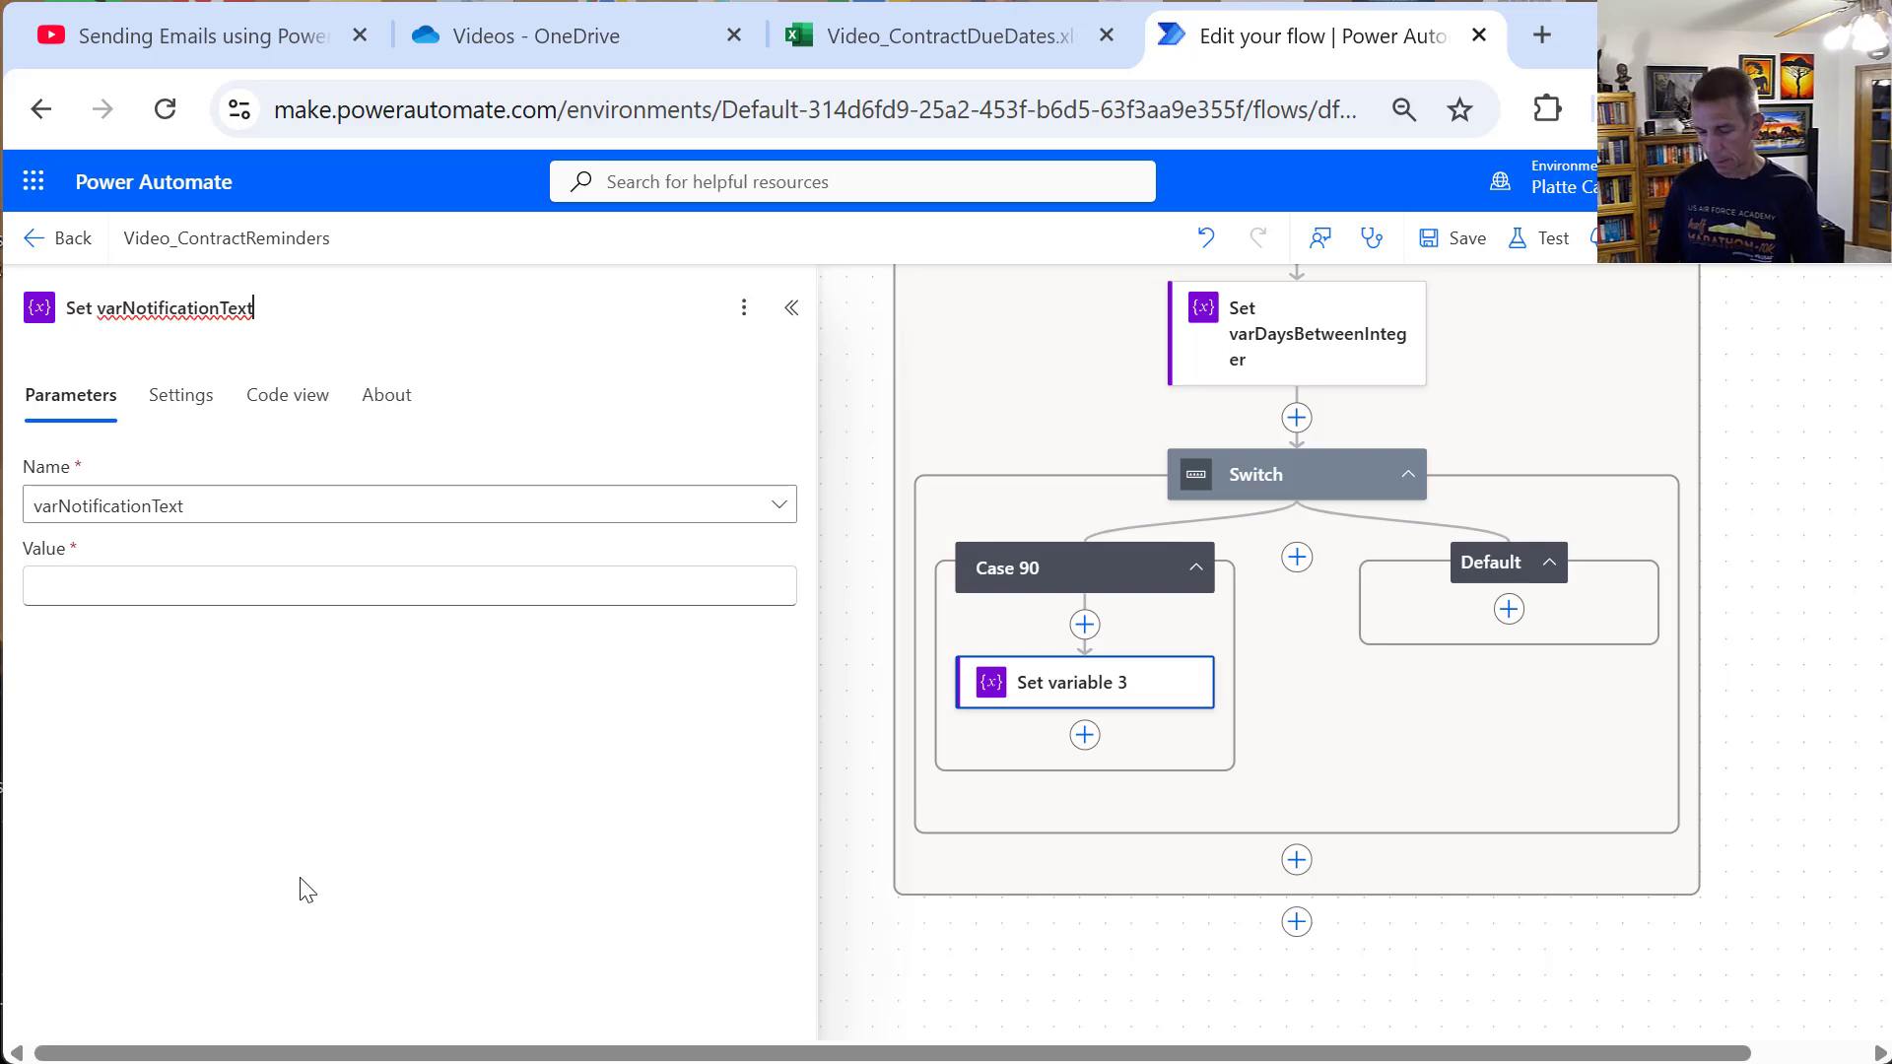
Step: Enter the value "The contract '[Contract Name]' is due in 90 days:", with Contract Name as dynamic content from the Excel table rows
left_click(140, 582)
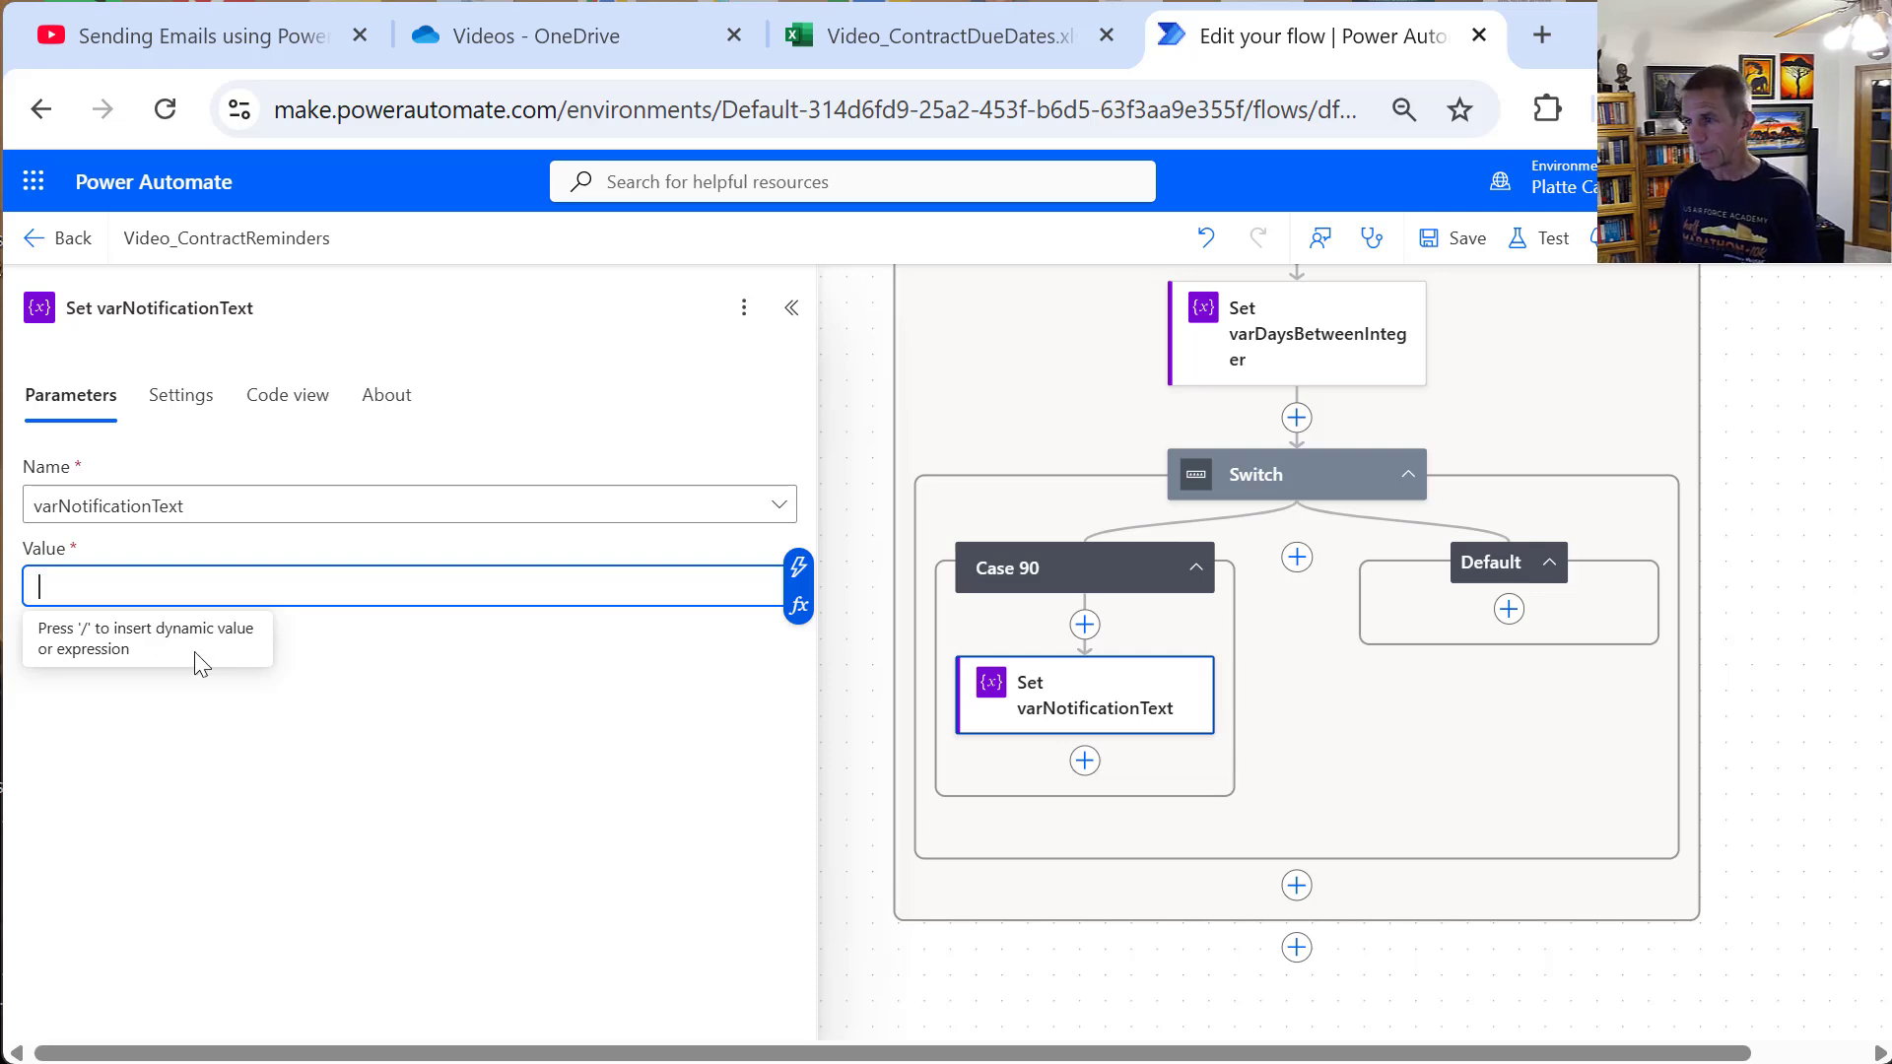
type("The contract")
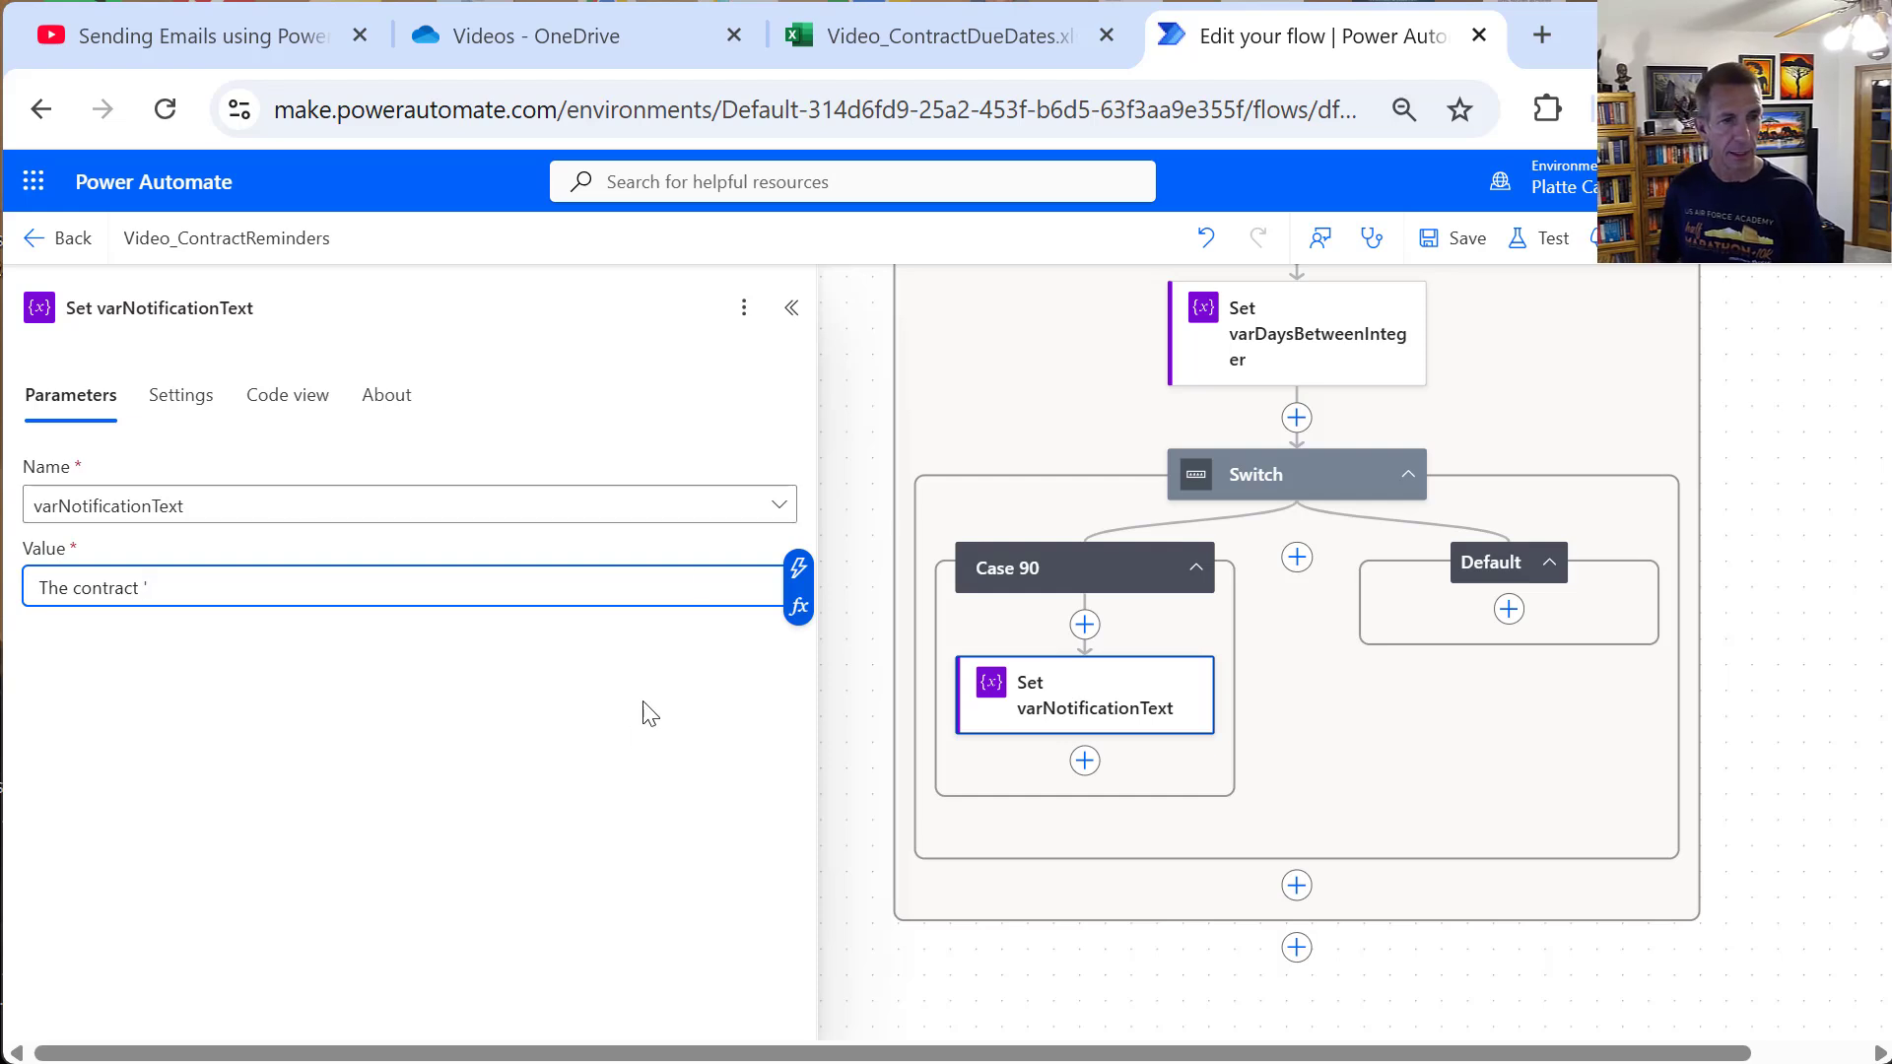
left_click(799, 579)
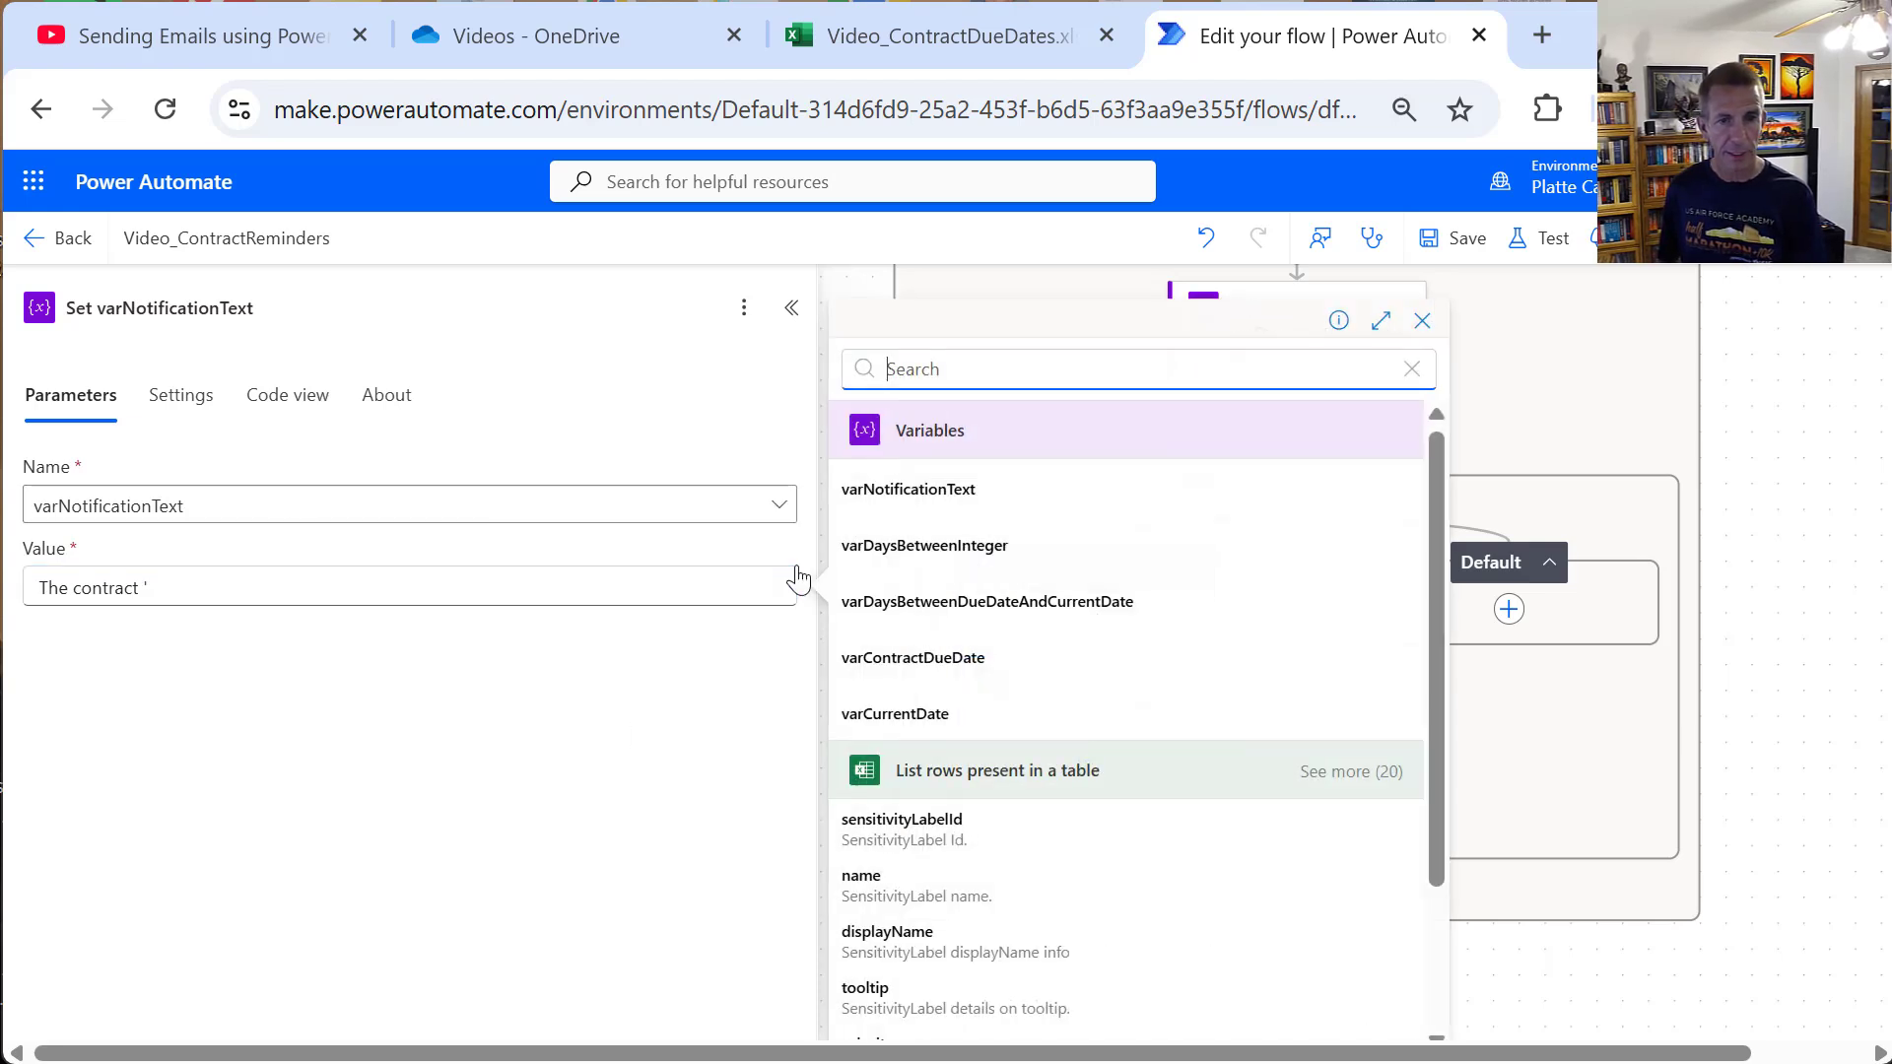
left_click(1358, 773)
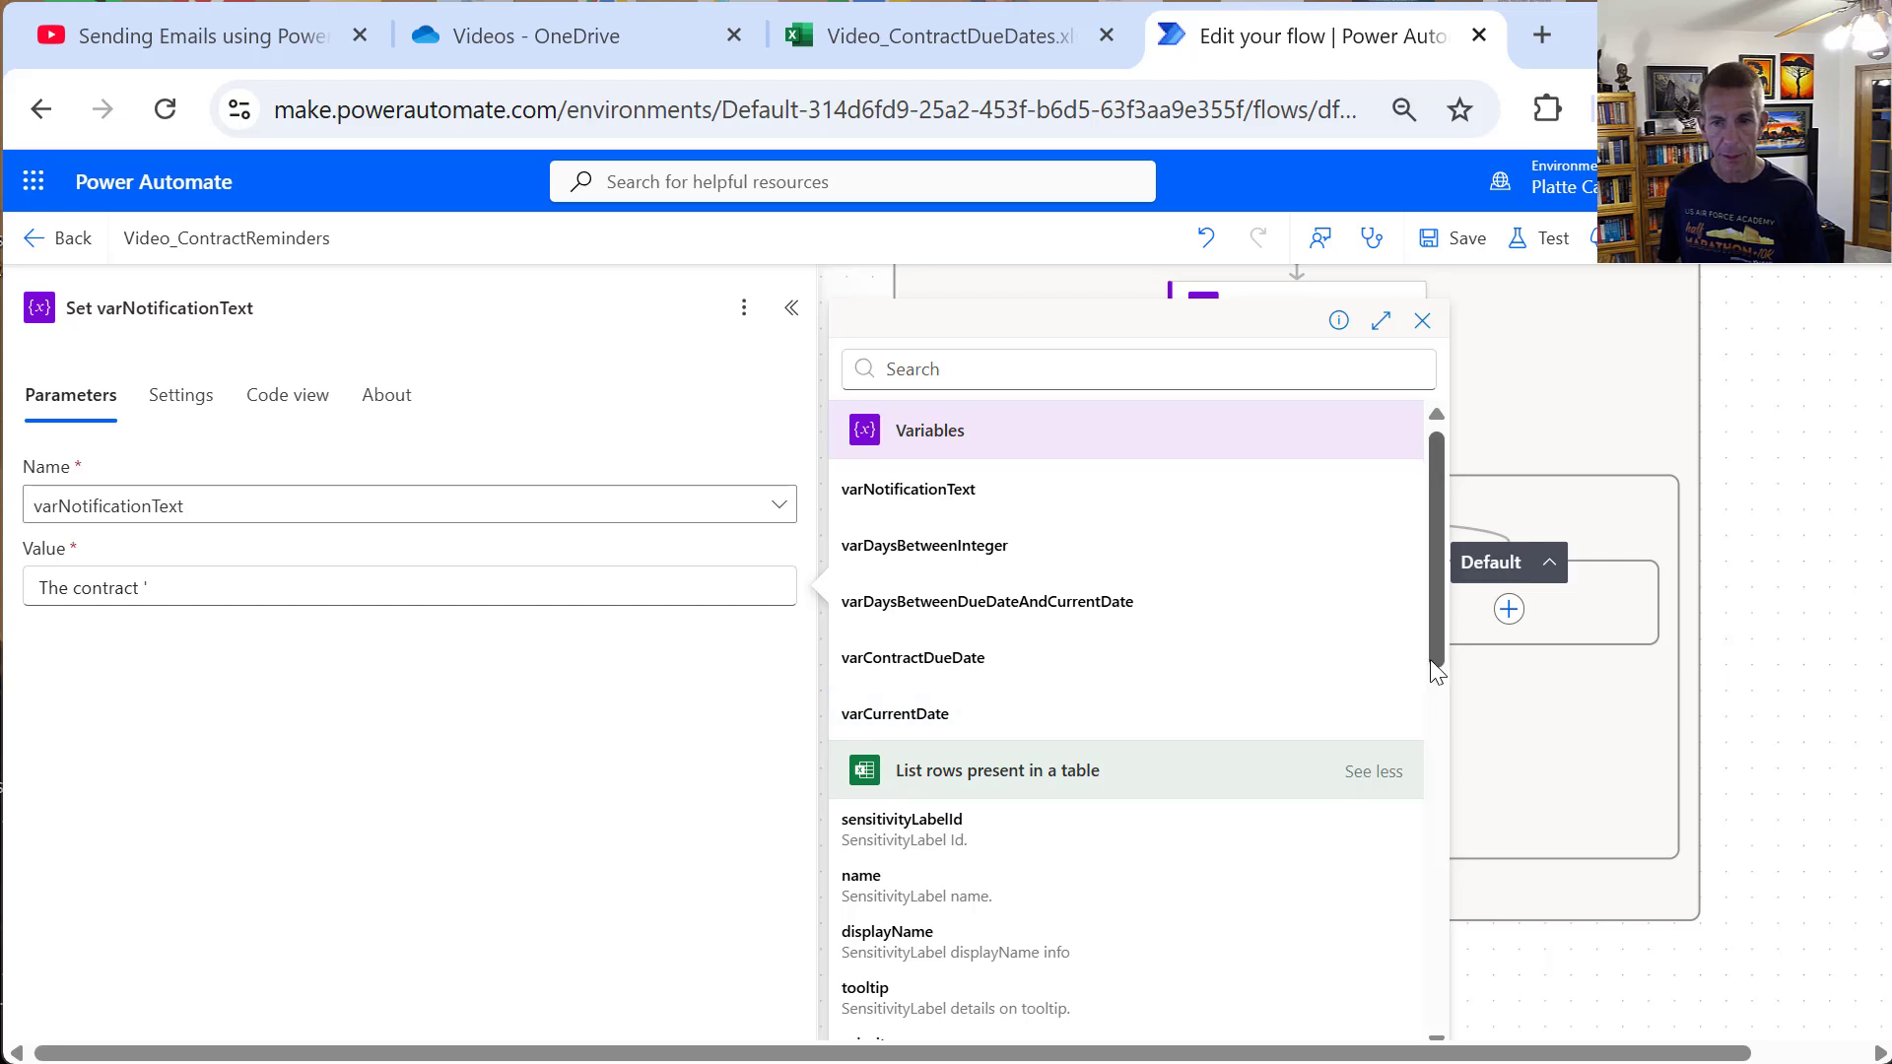
left_click_drag(1435, 661, 1107, 950)
left_click(1038, 917)
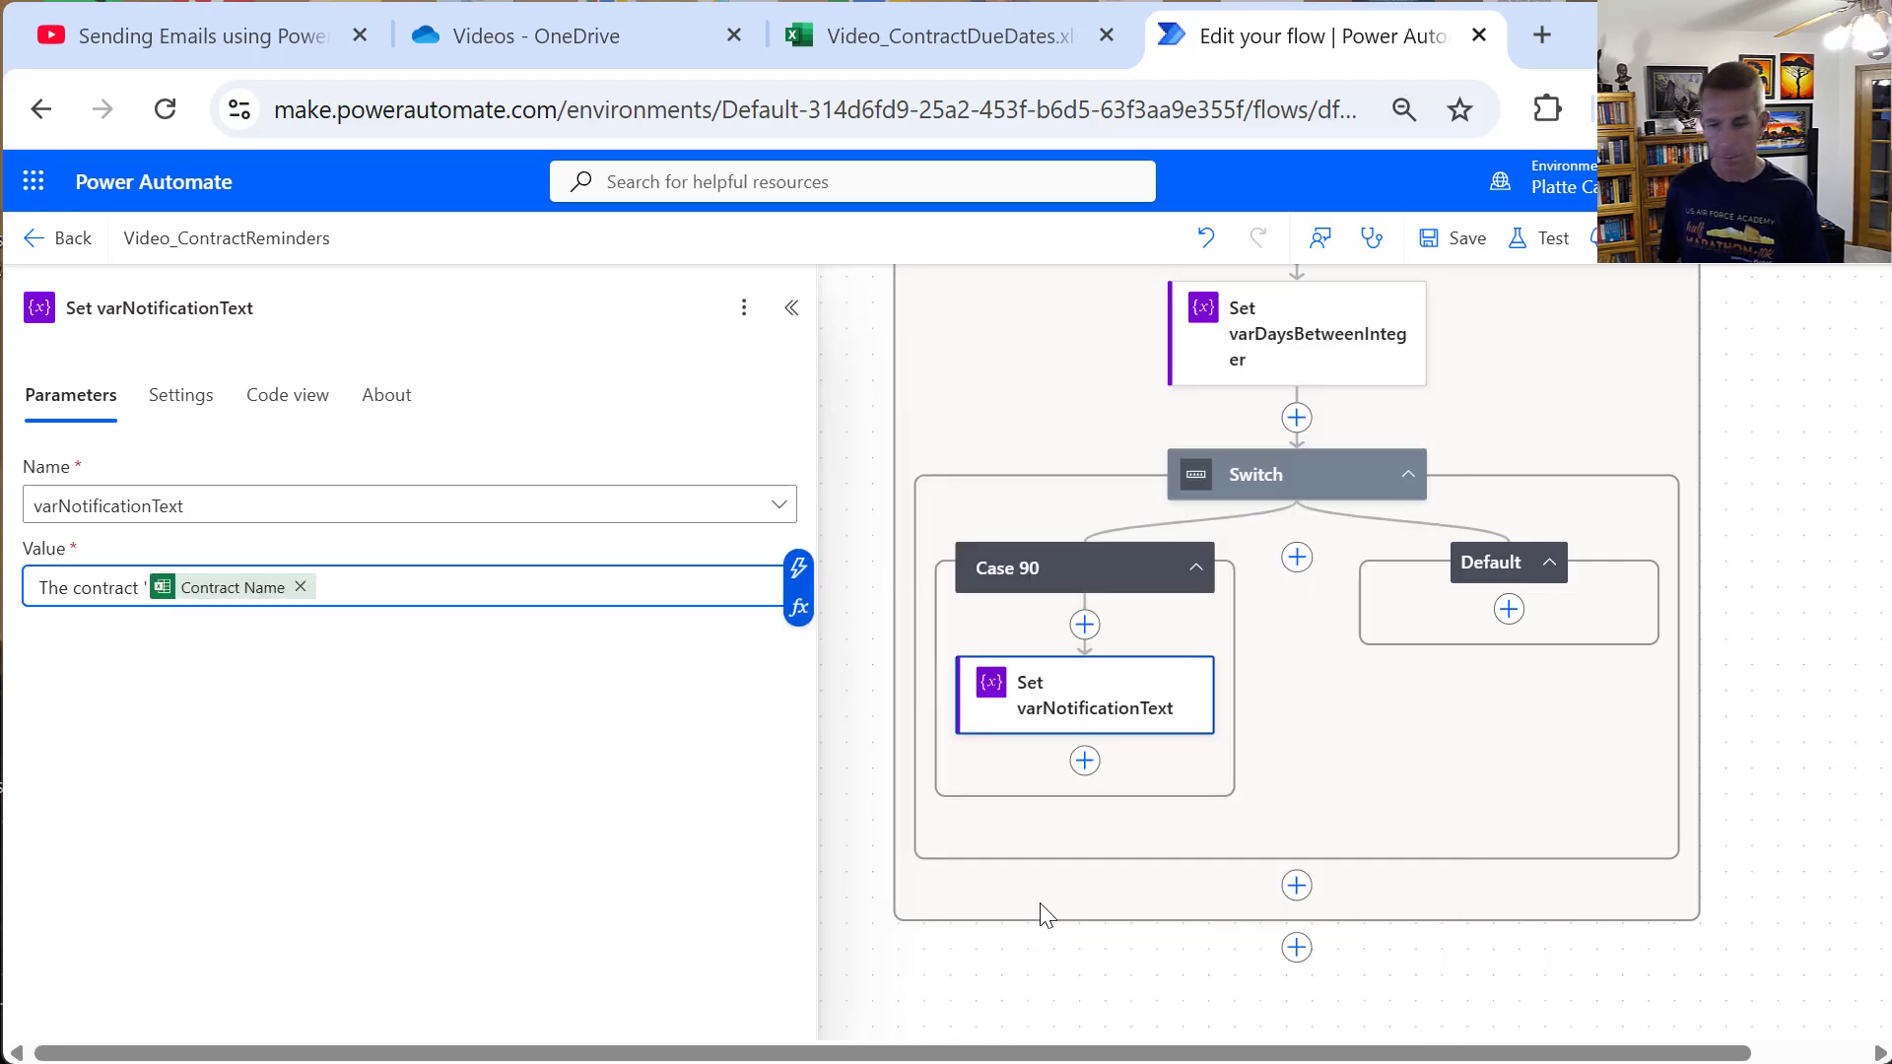
type("'")
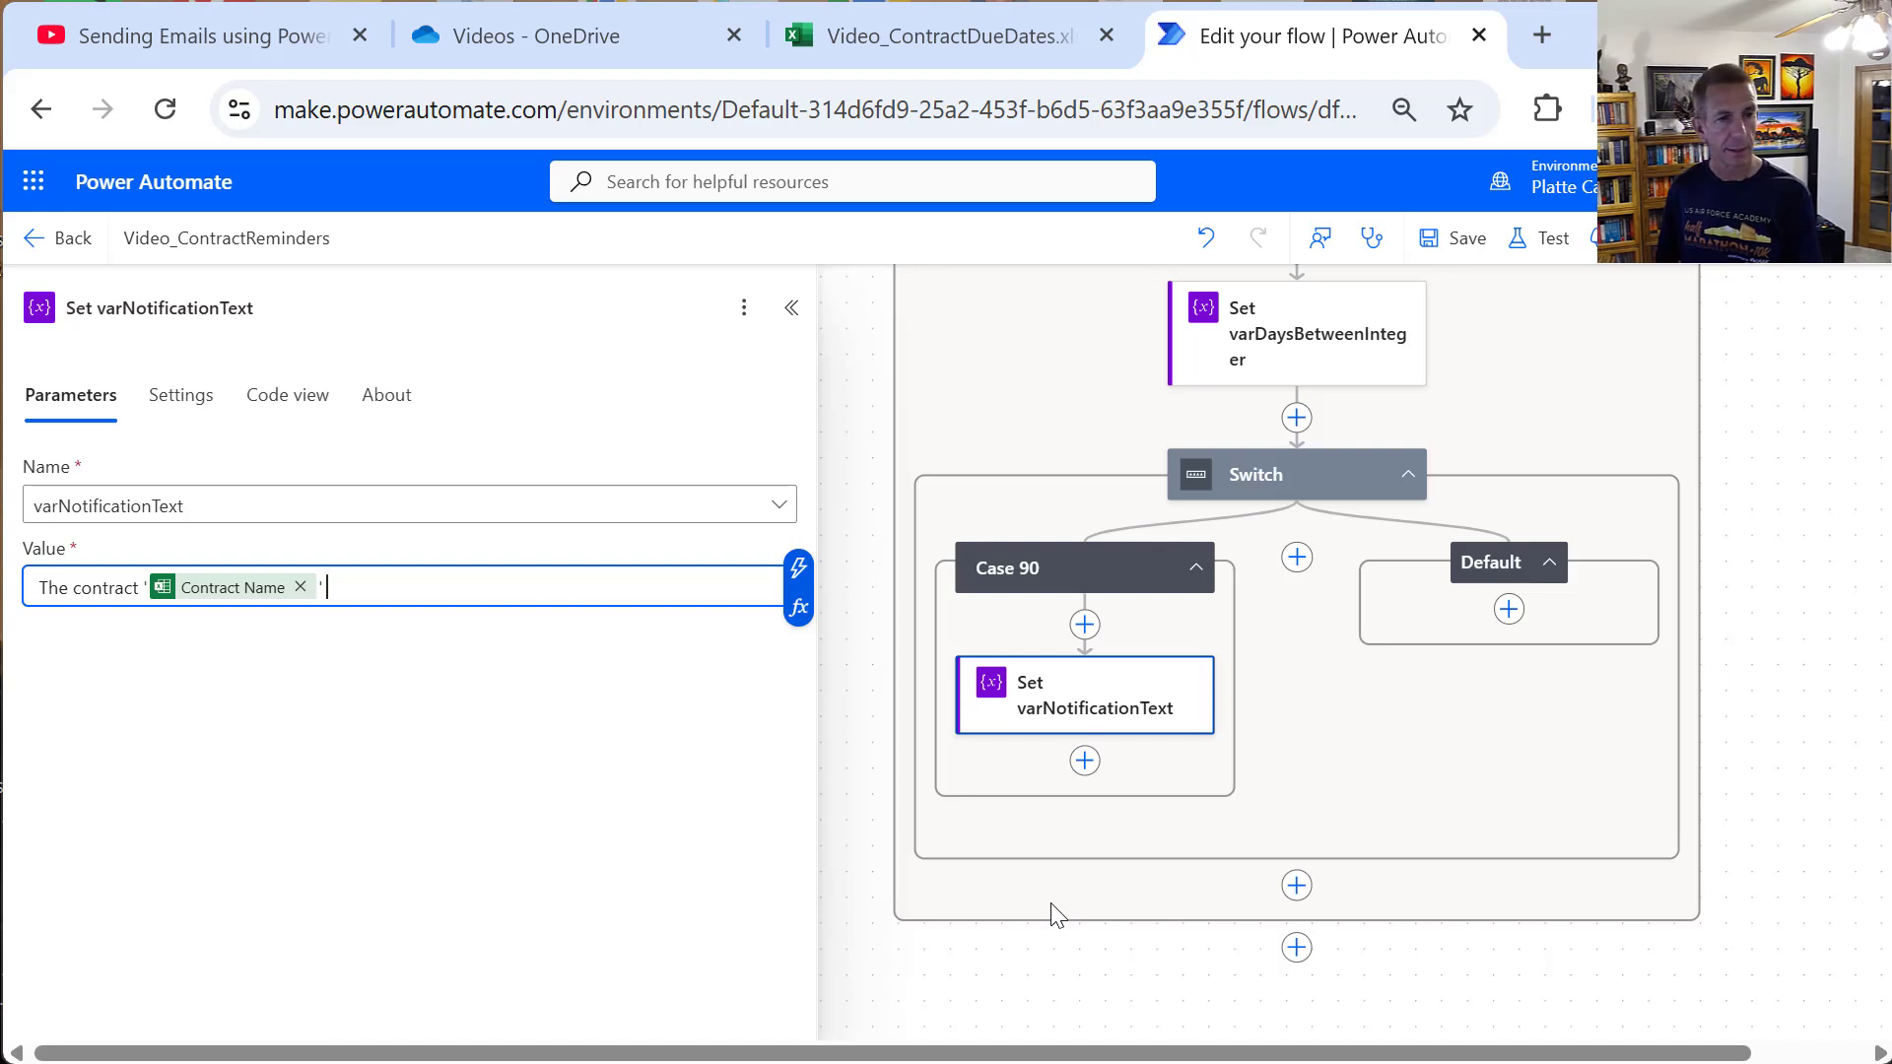
type(" is due in ")
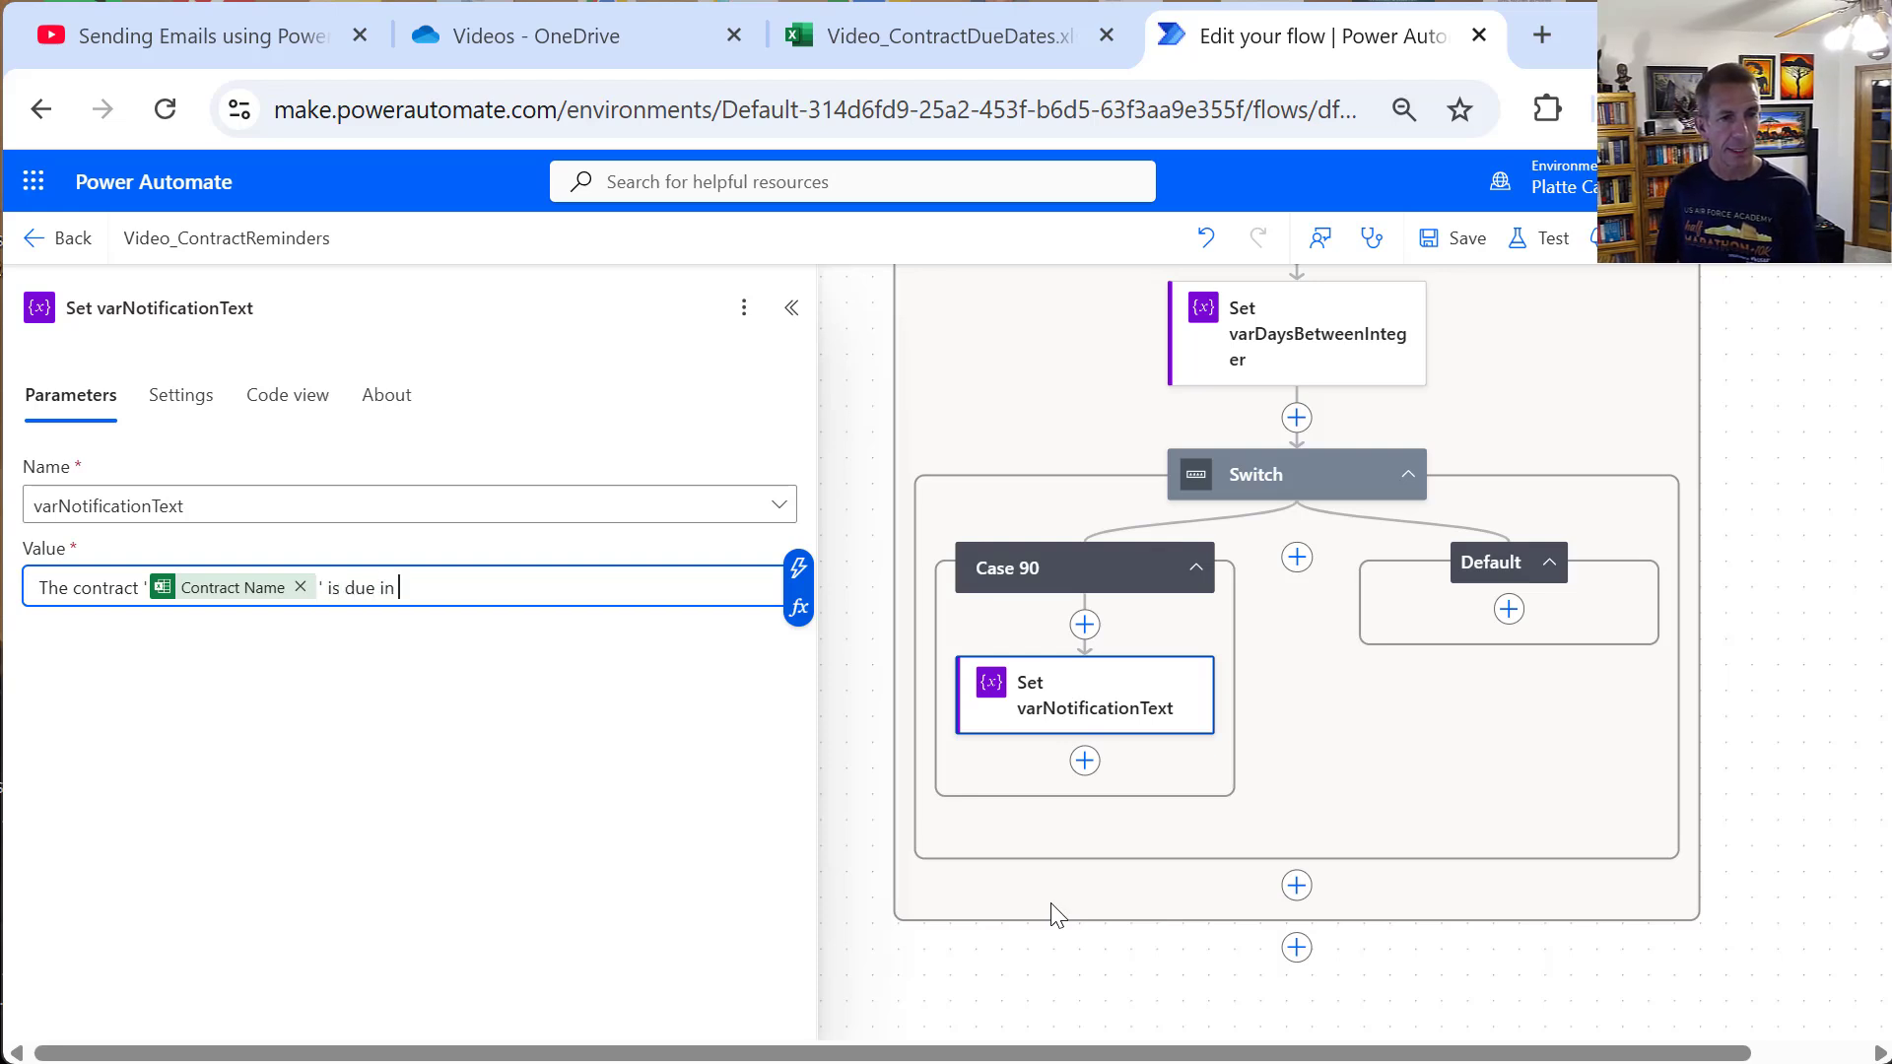
type("90 da")
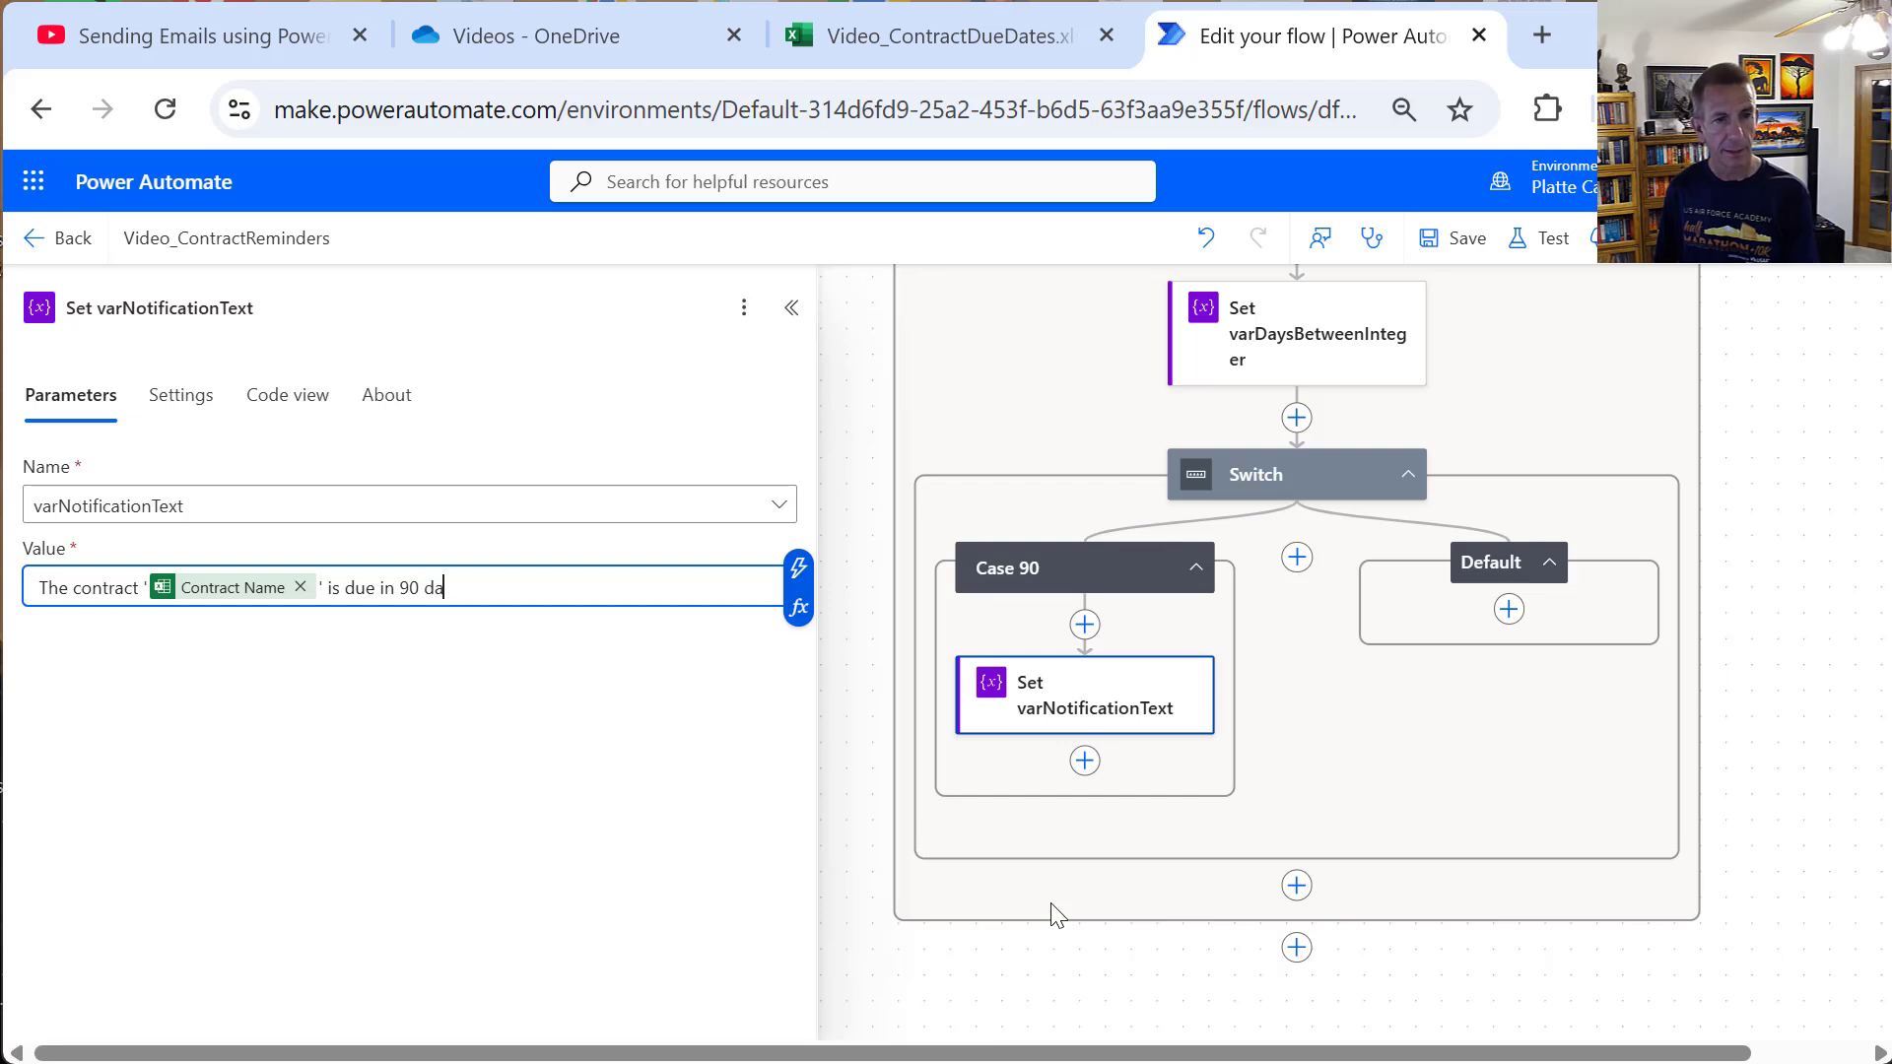
type("ys:")
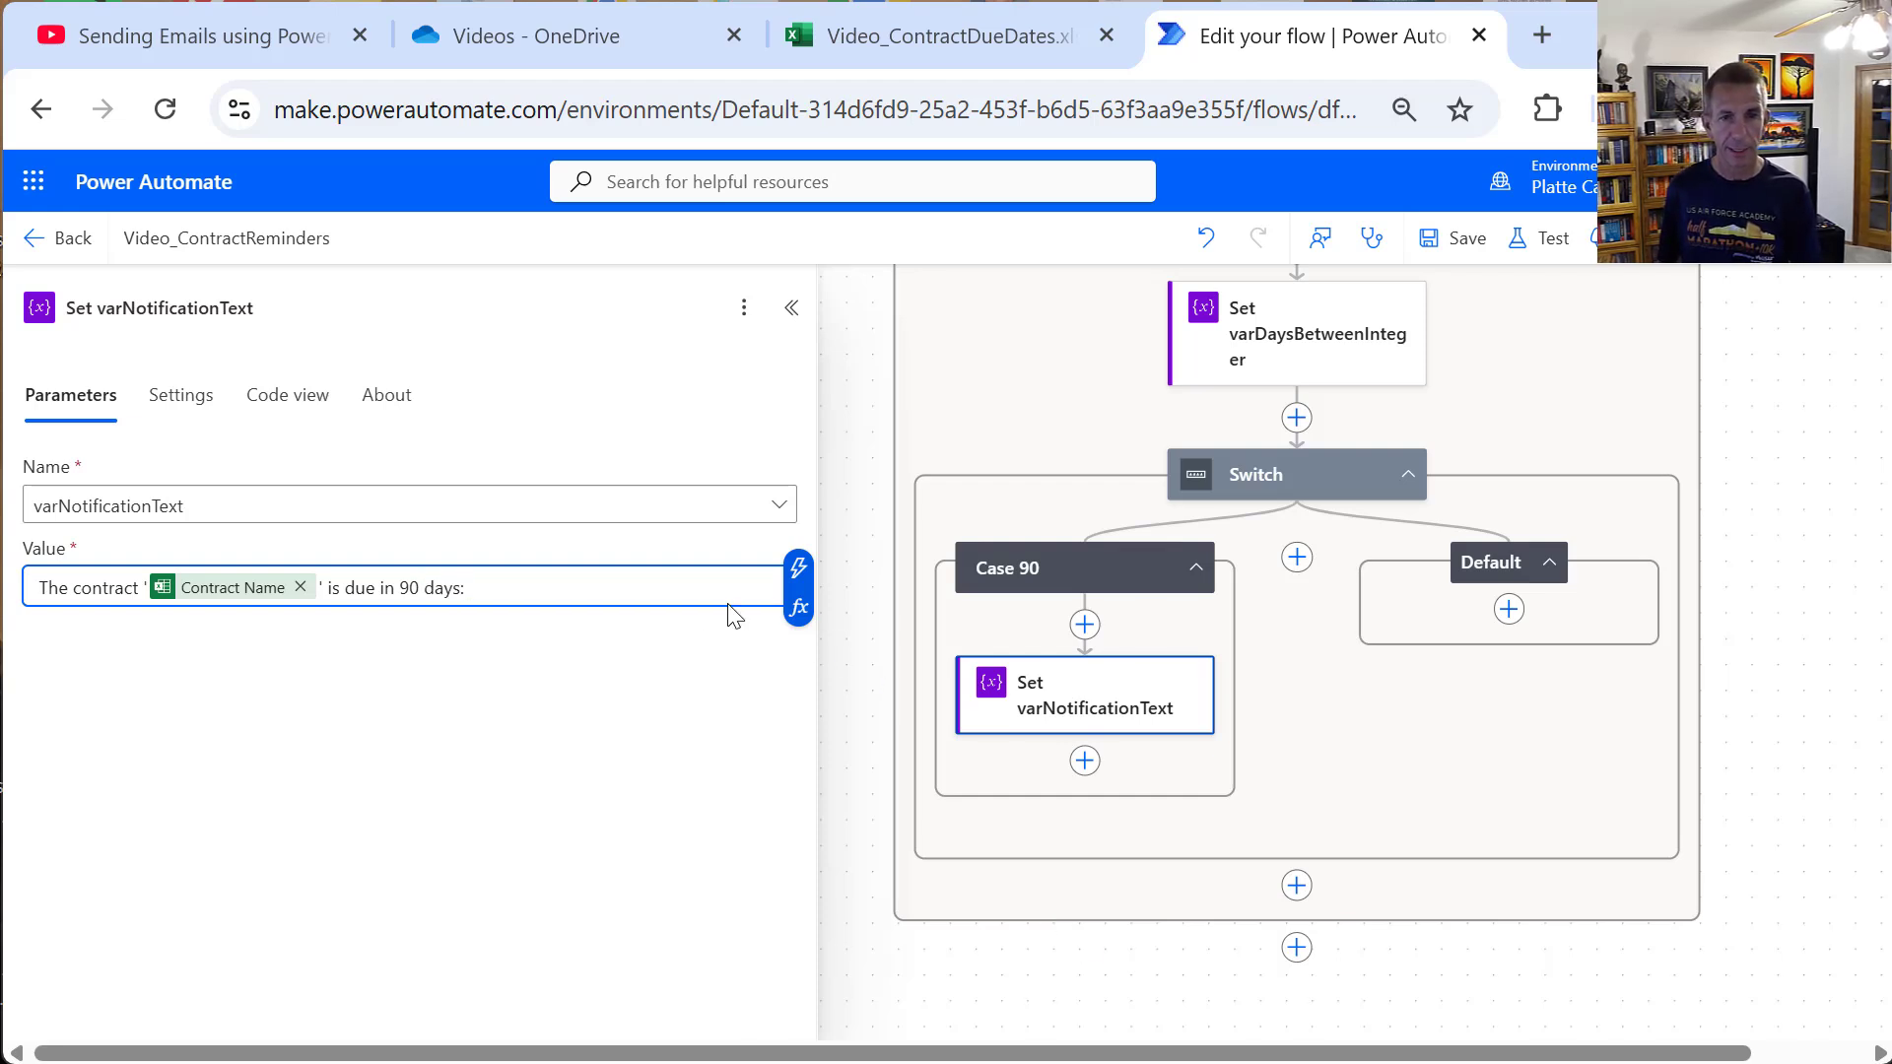
Step: Start an expression at the end of the value using formatDateTime with the varContractDueDate variable as its timestamp
left_click(800, 611)
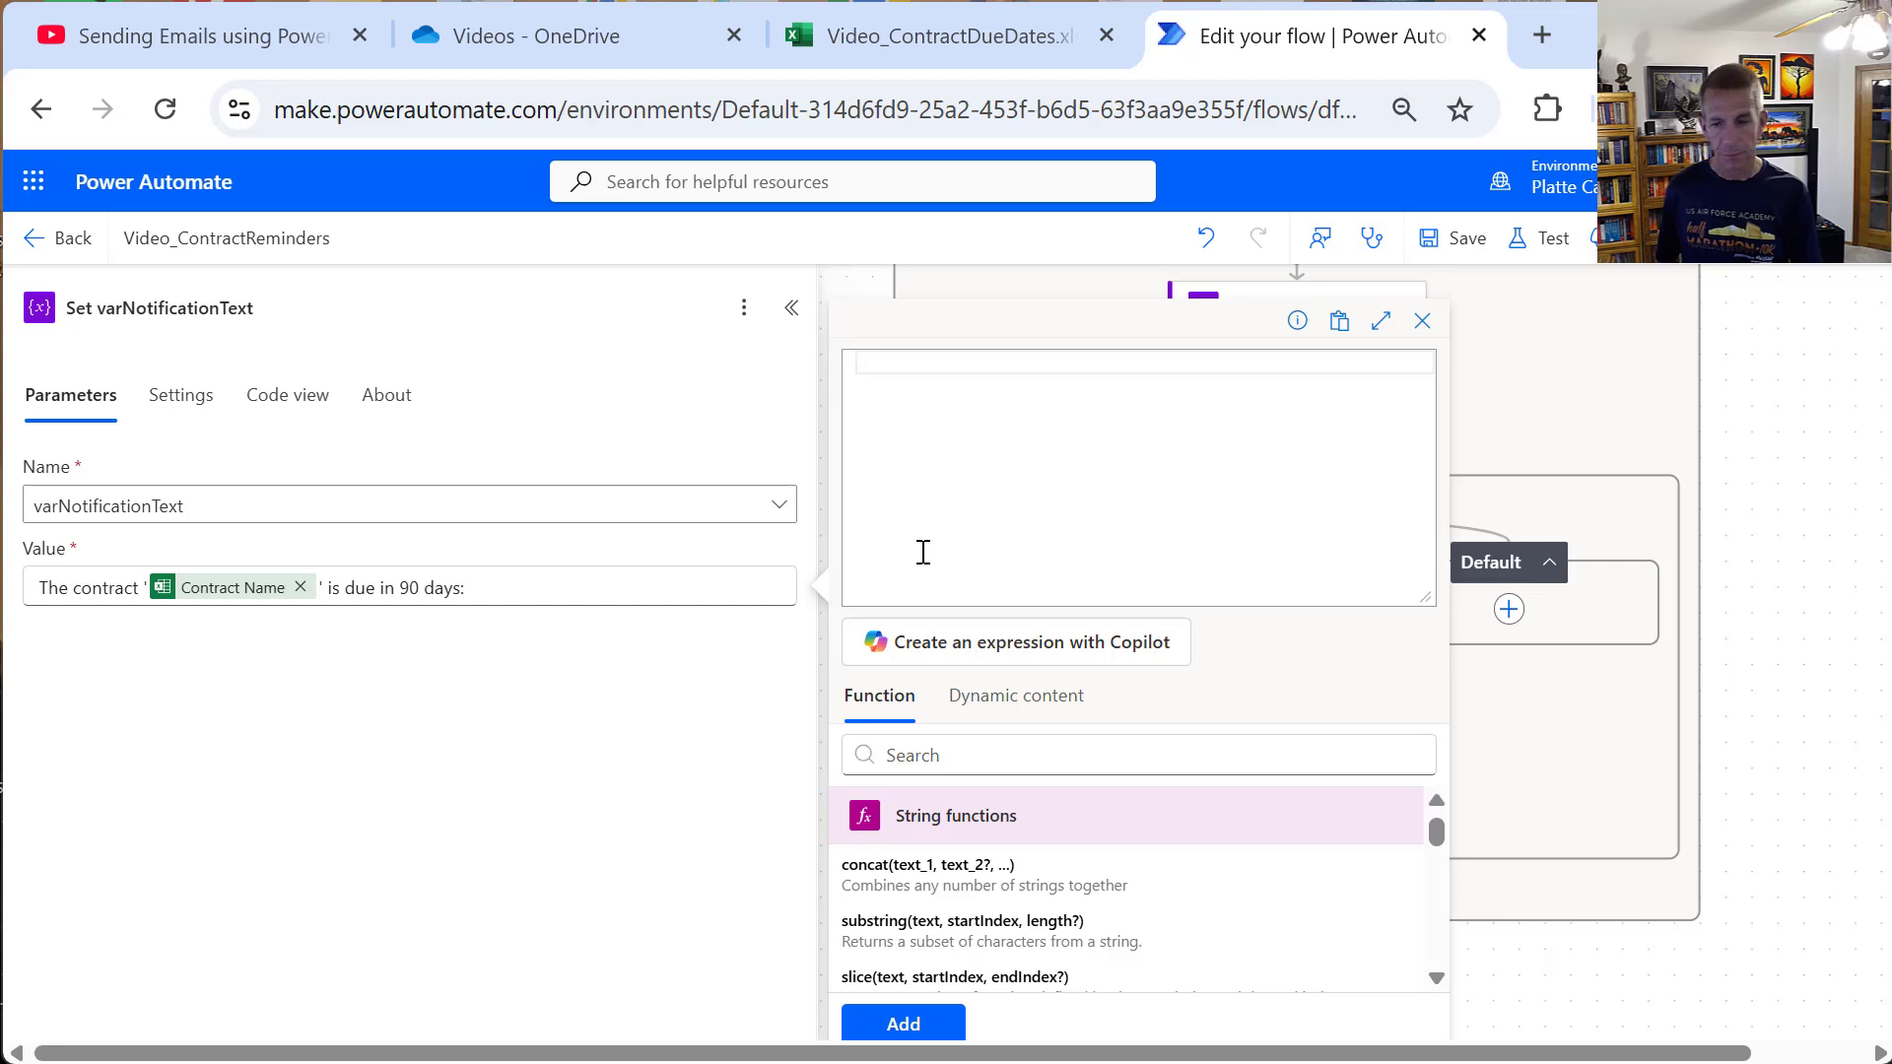
type("fo")
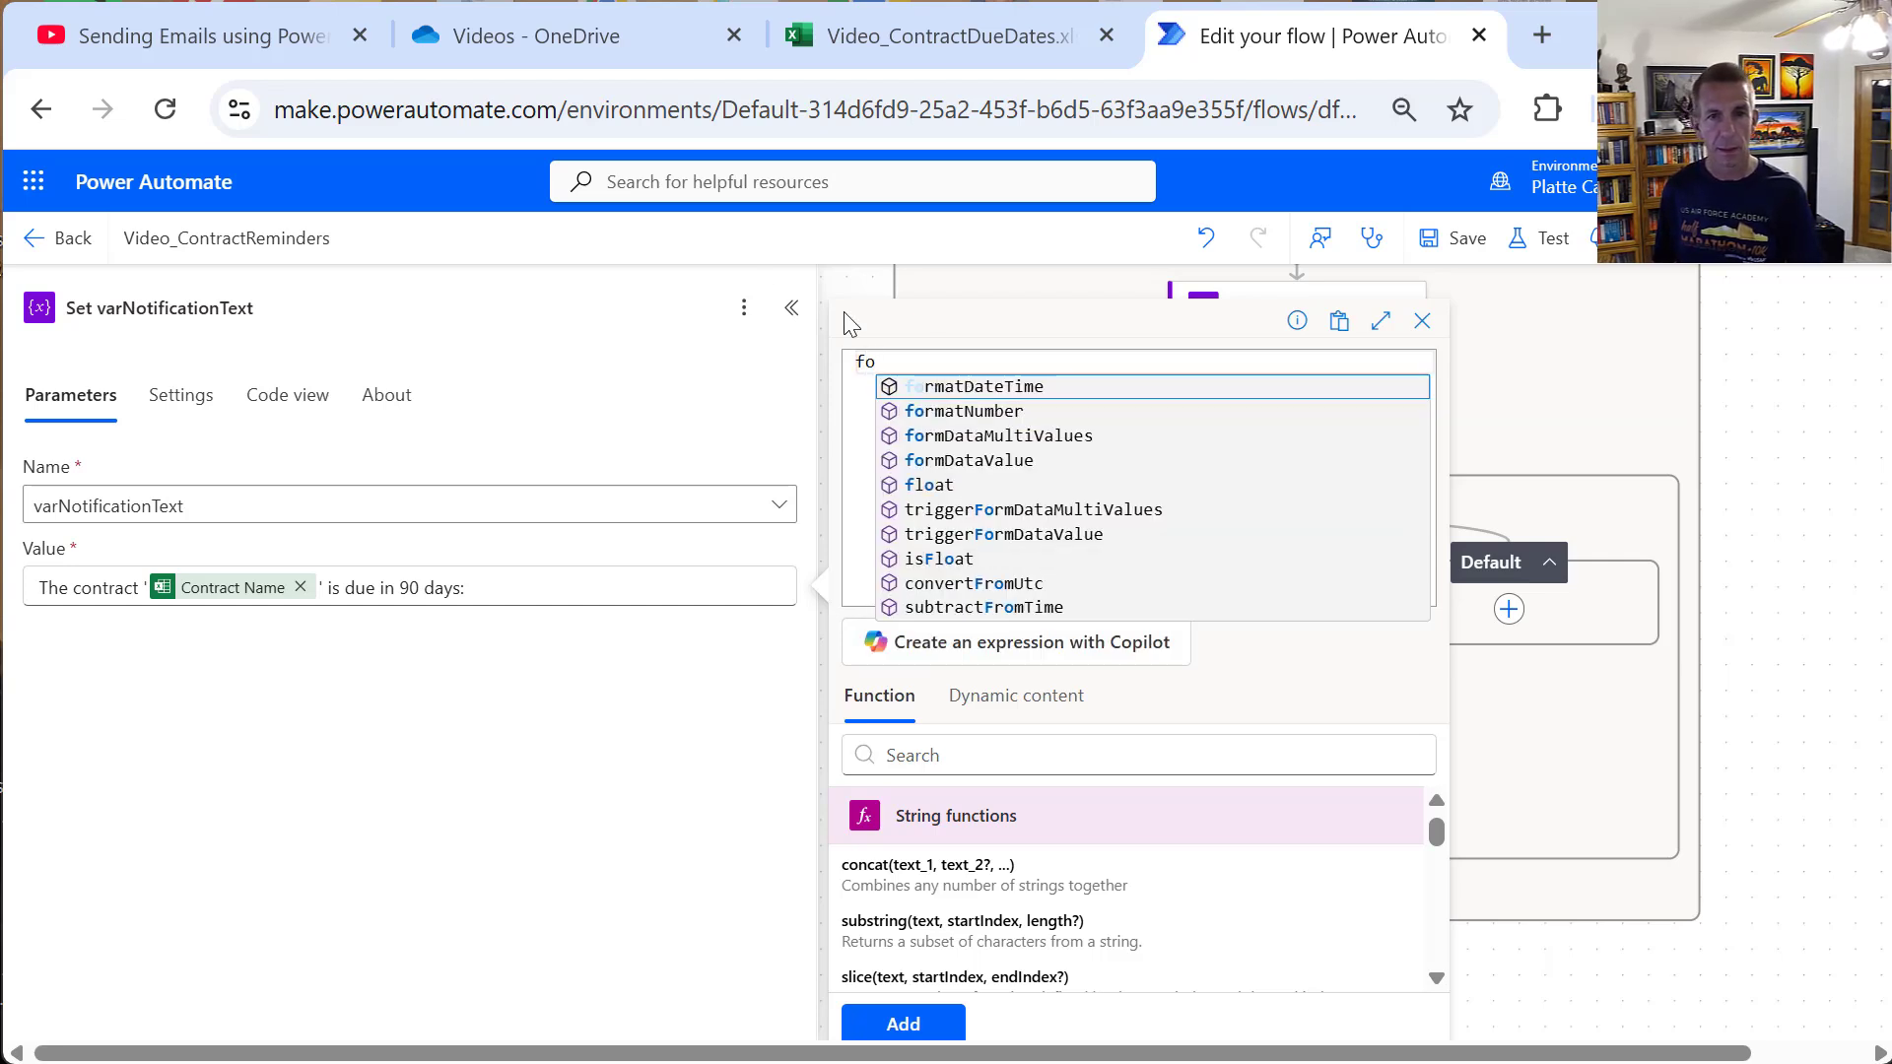
left_click(1041, 390)
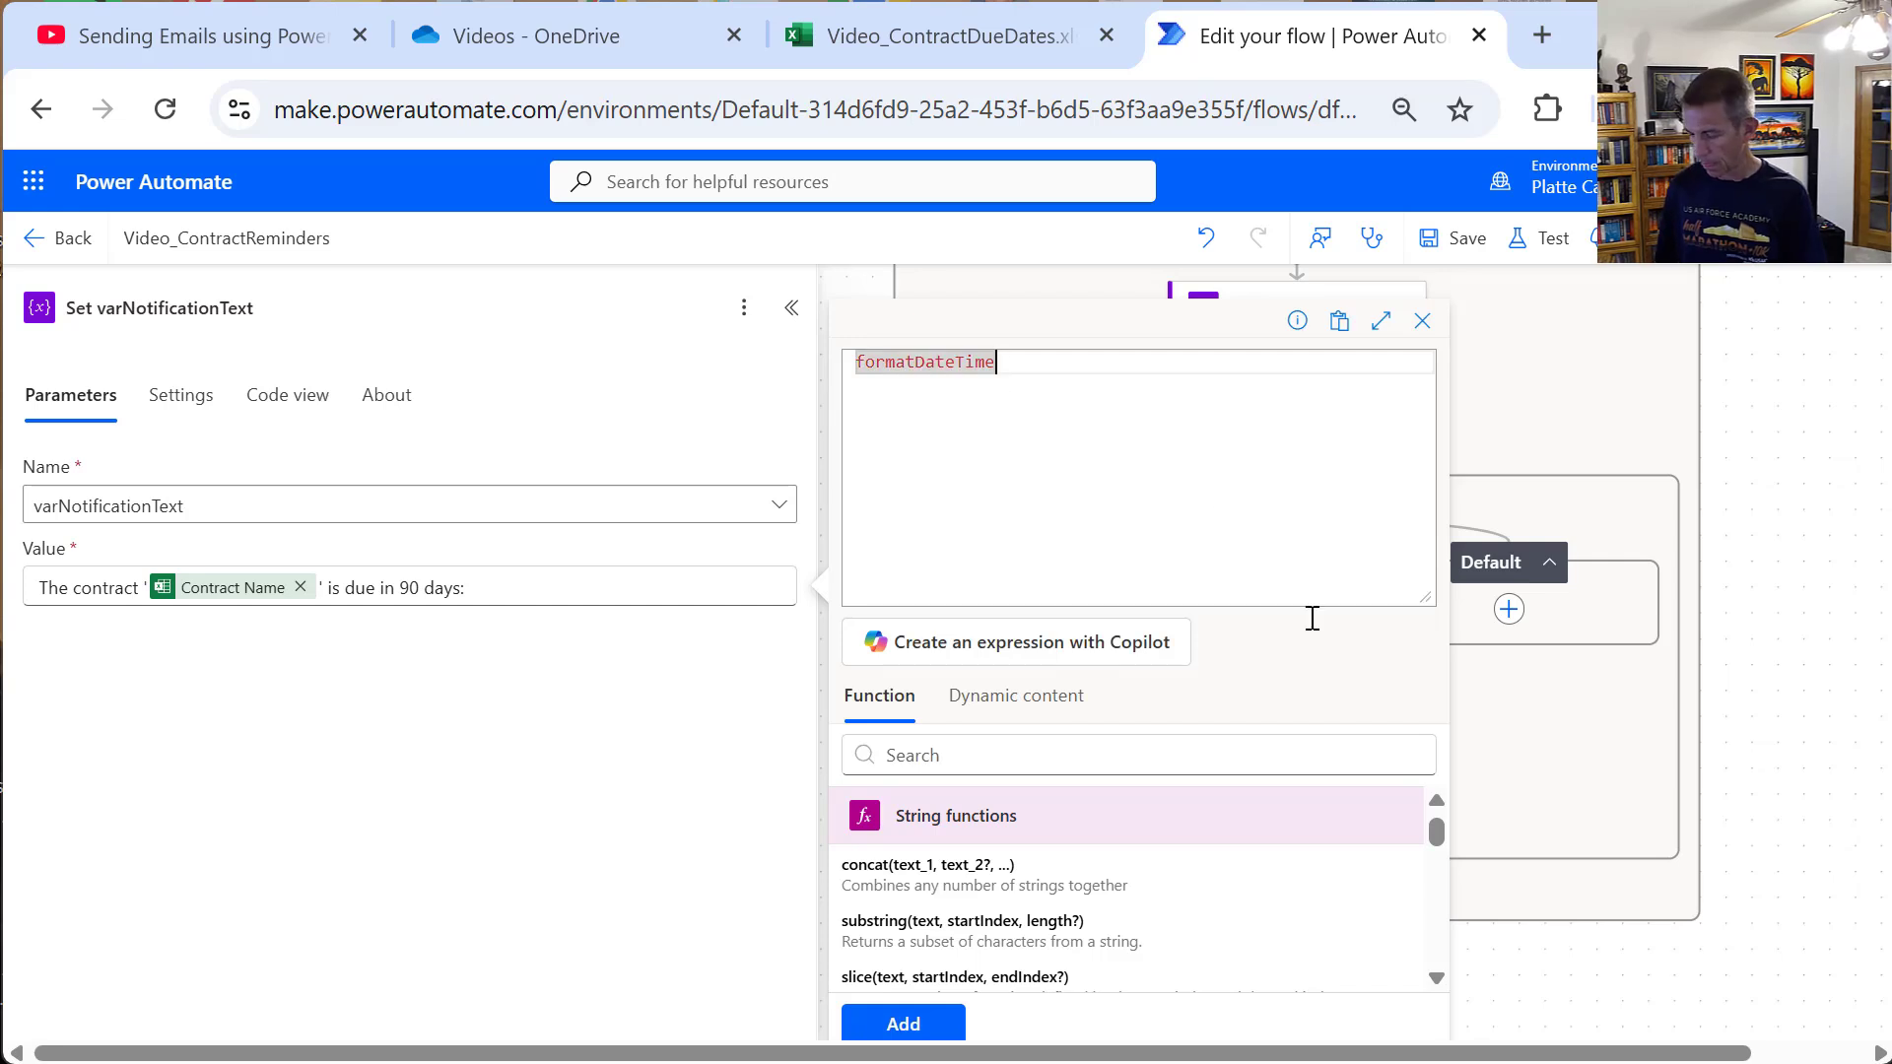
type("(")
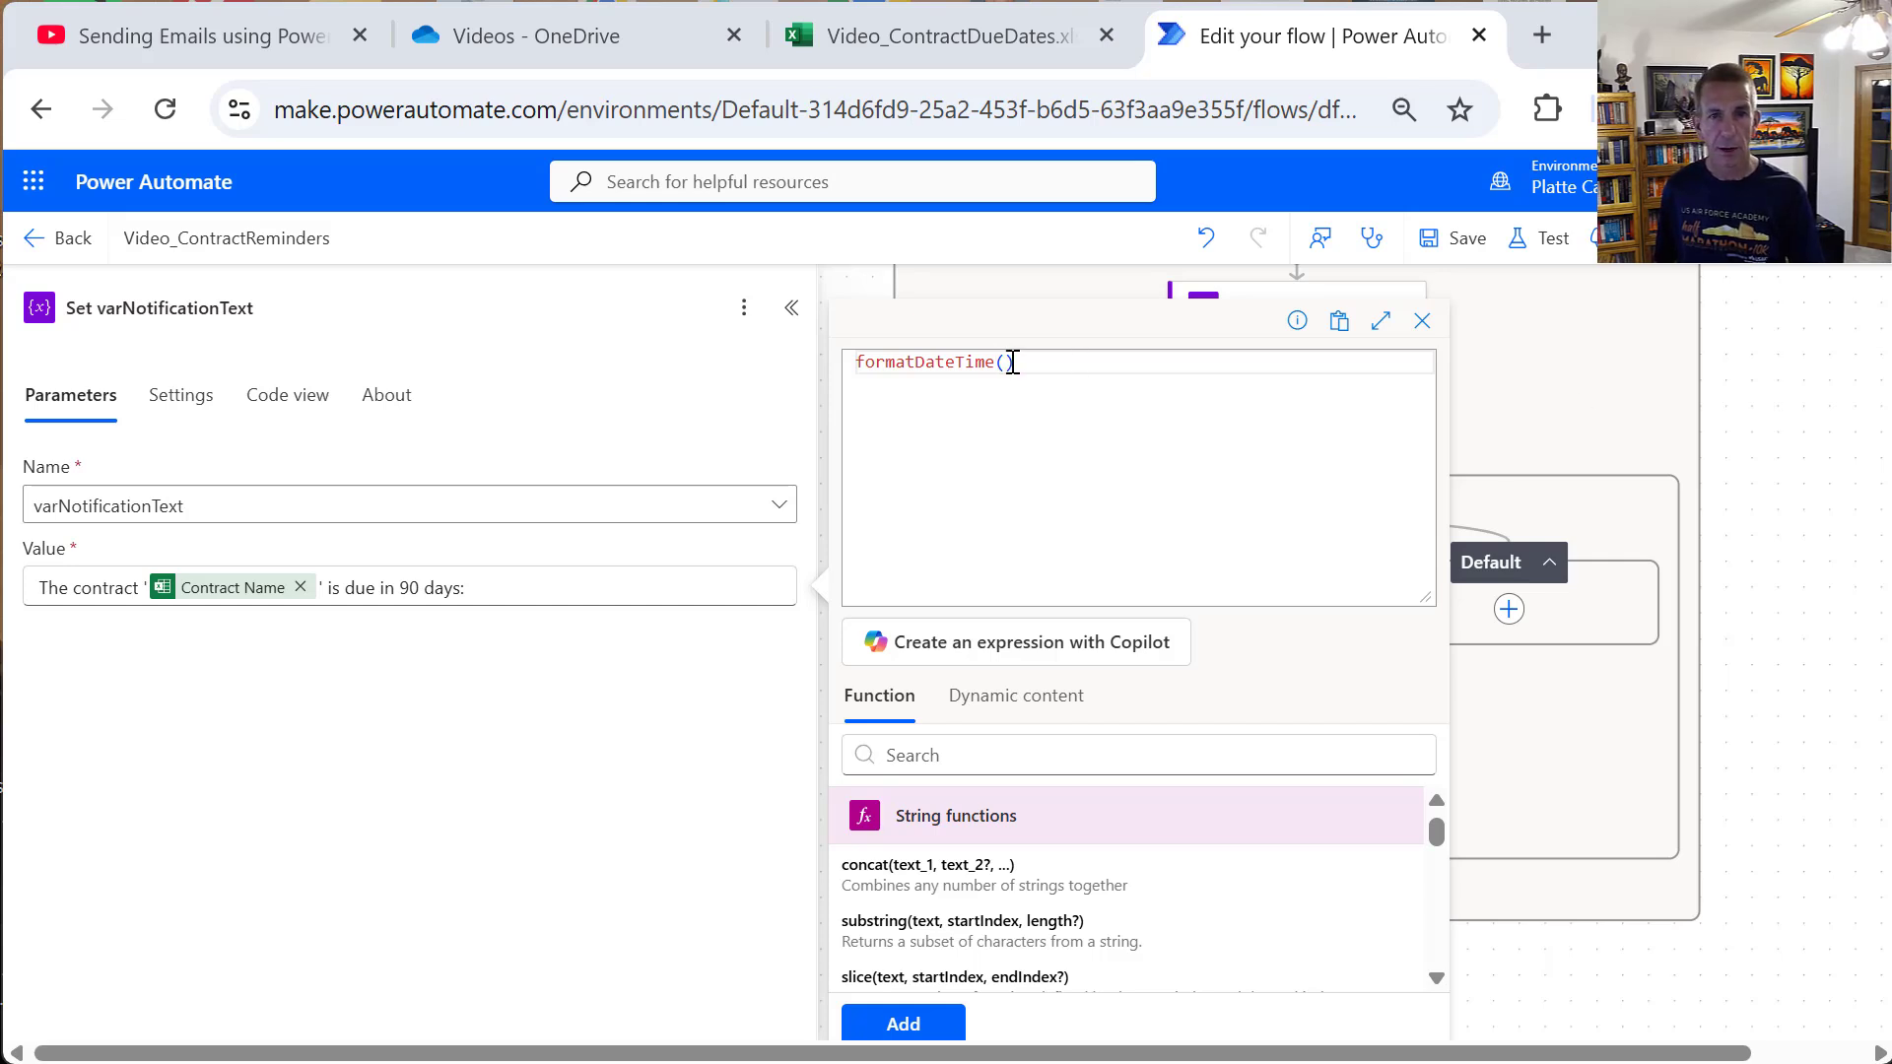
left_click(1038, 724)
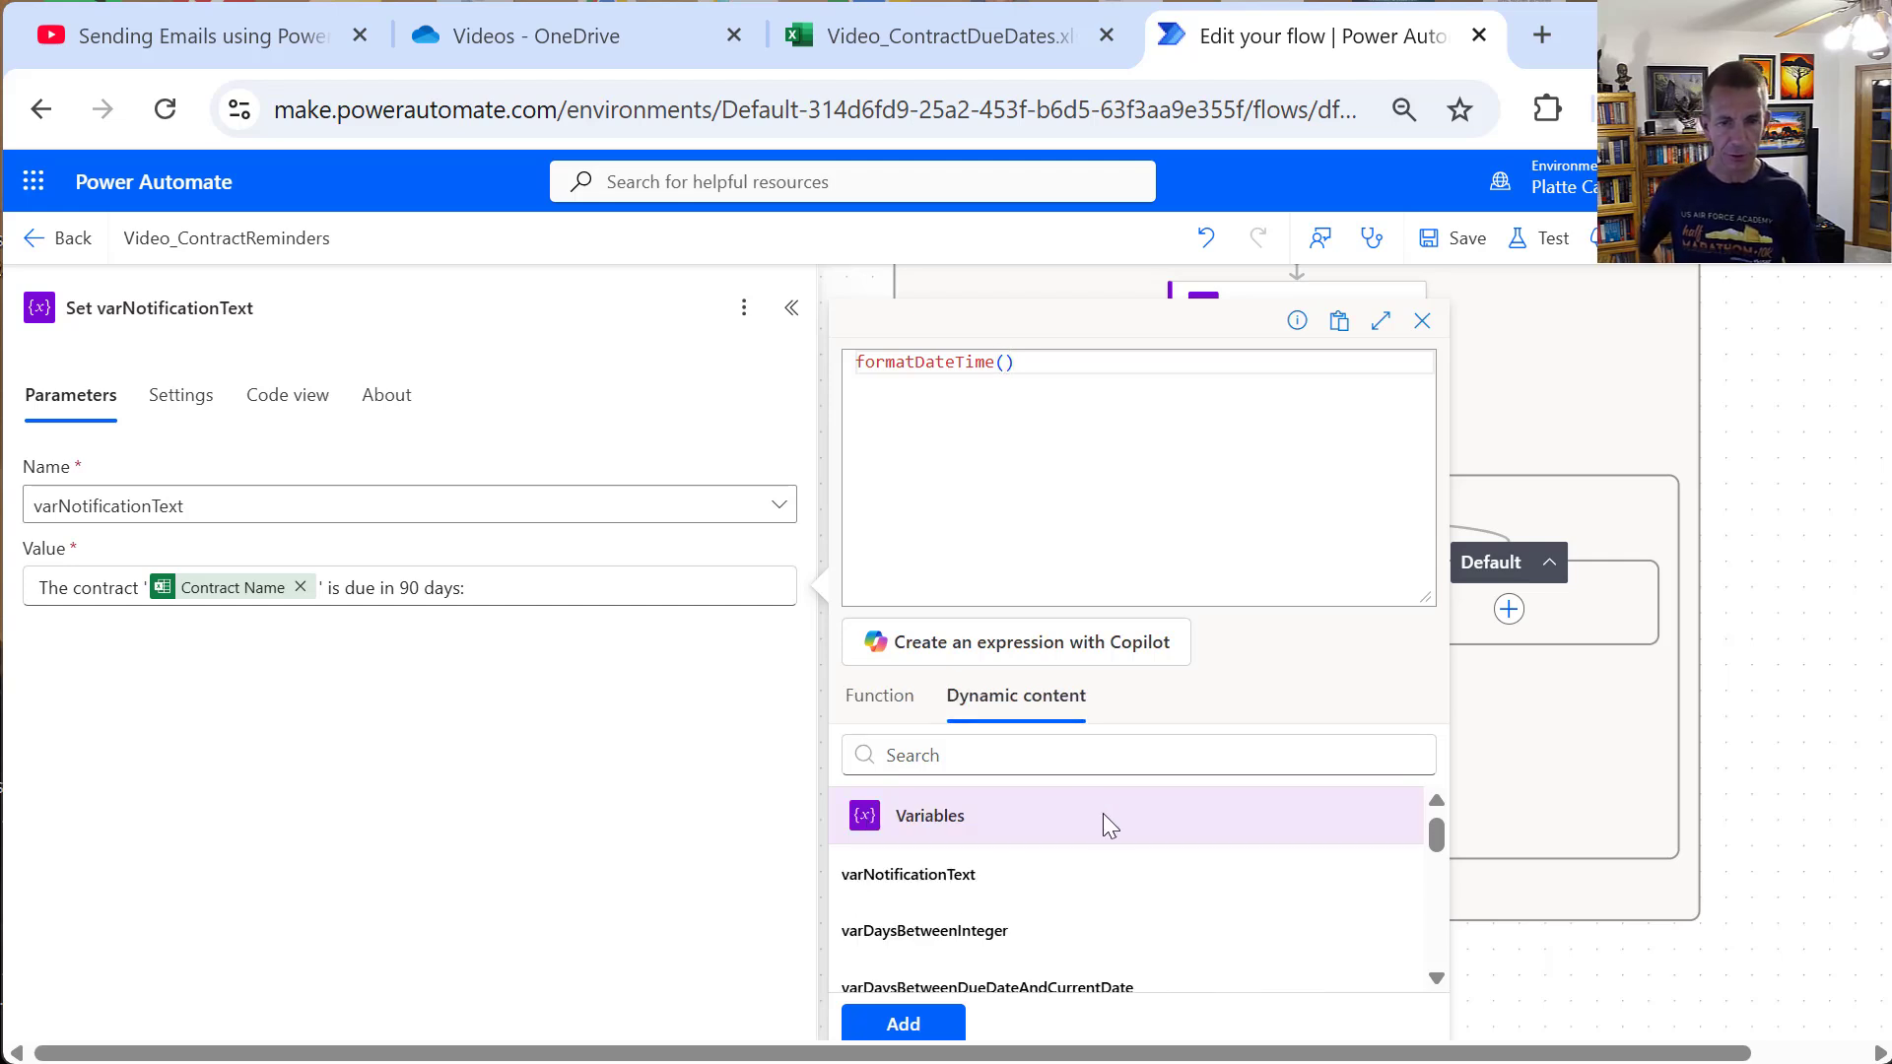
left_click(1436, 978)
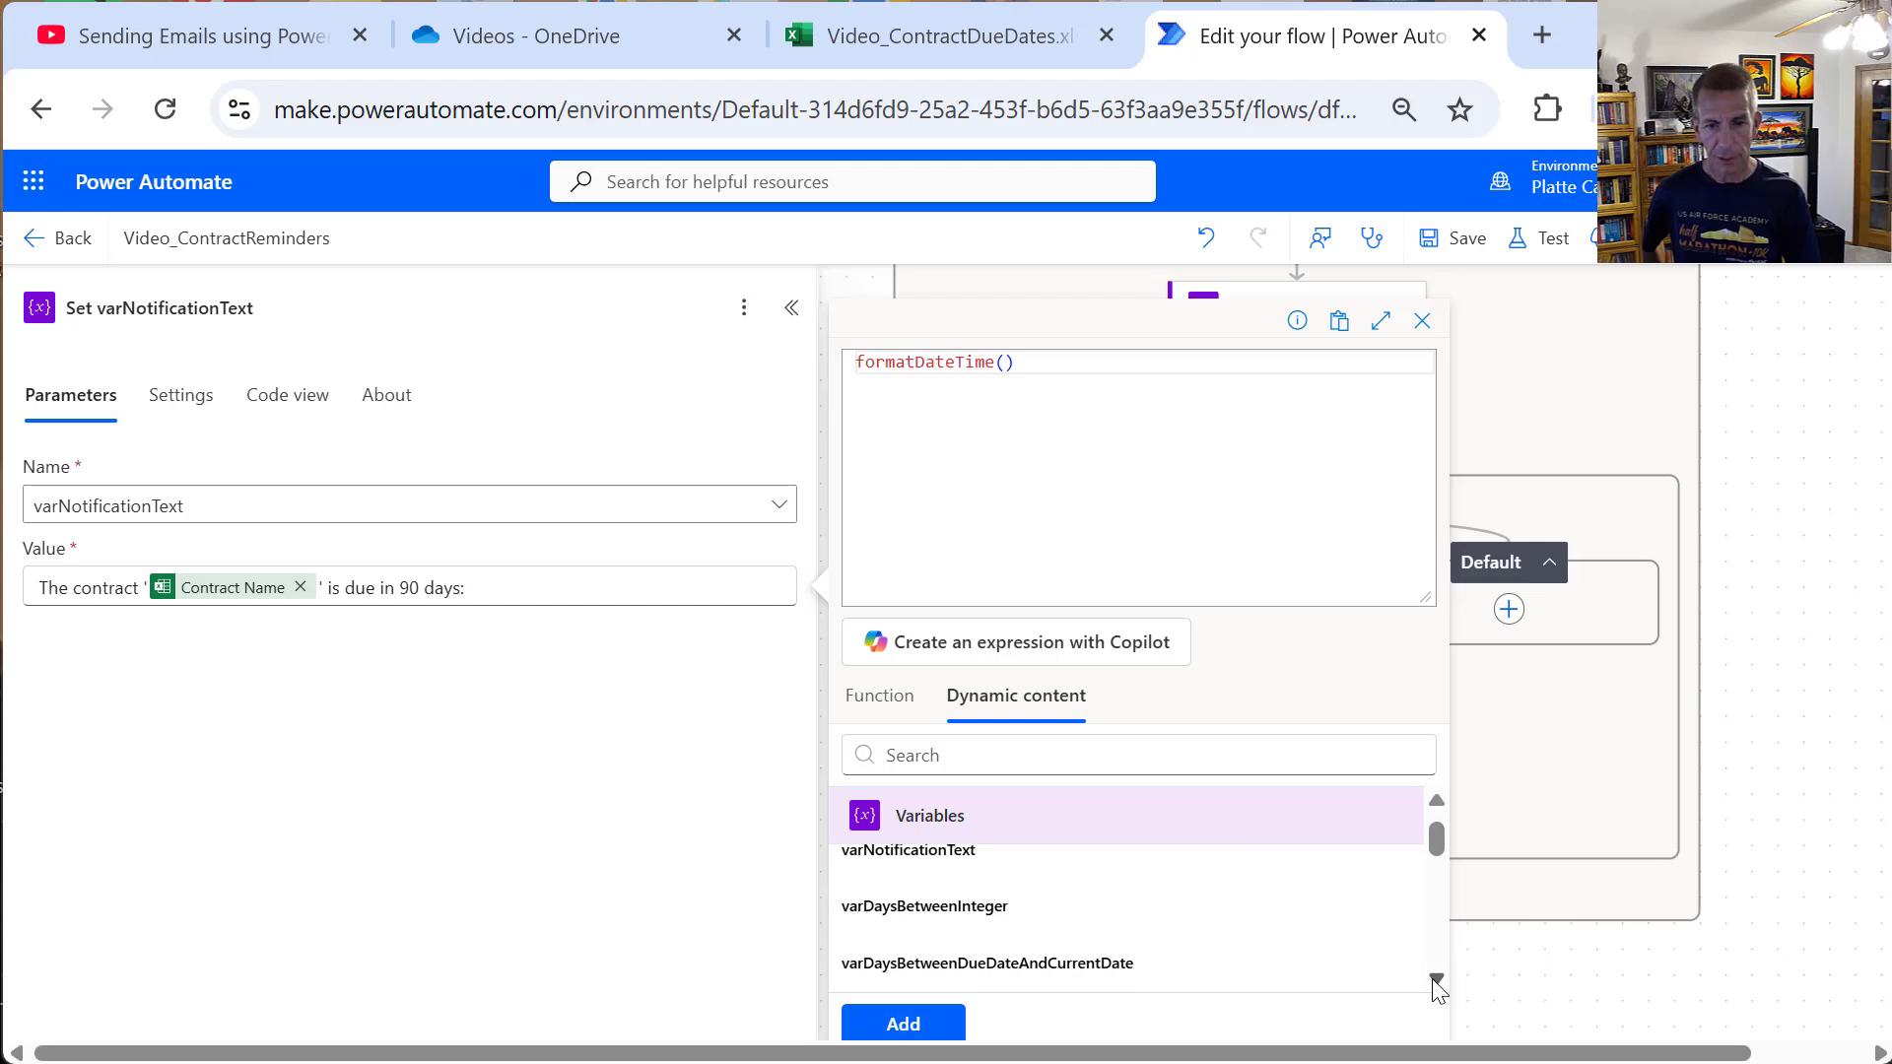
left_click(1436, 979)
left_click(1436, 979)
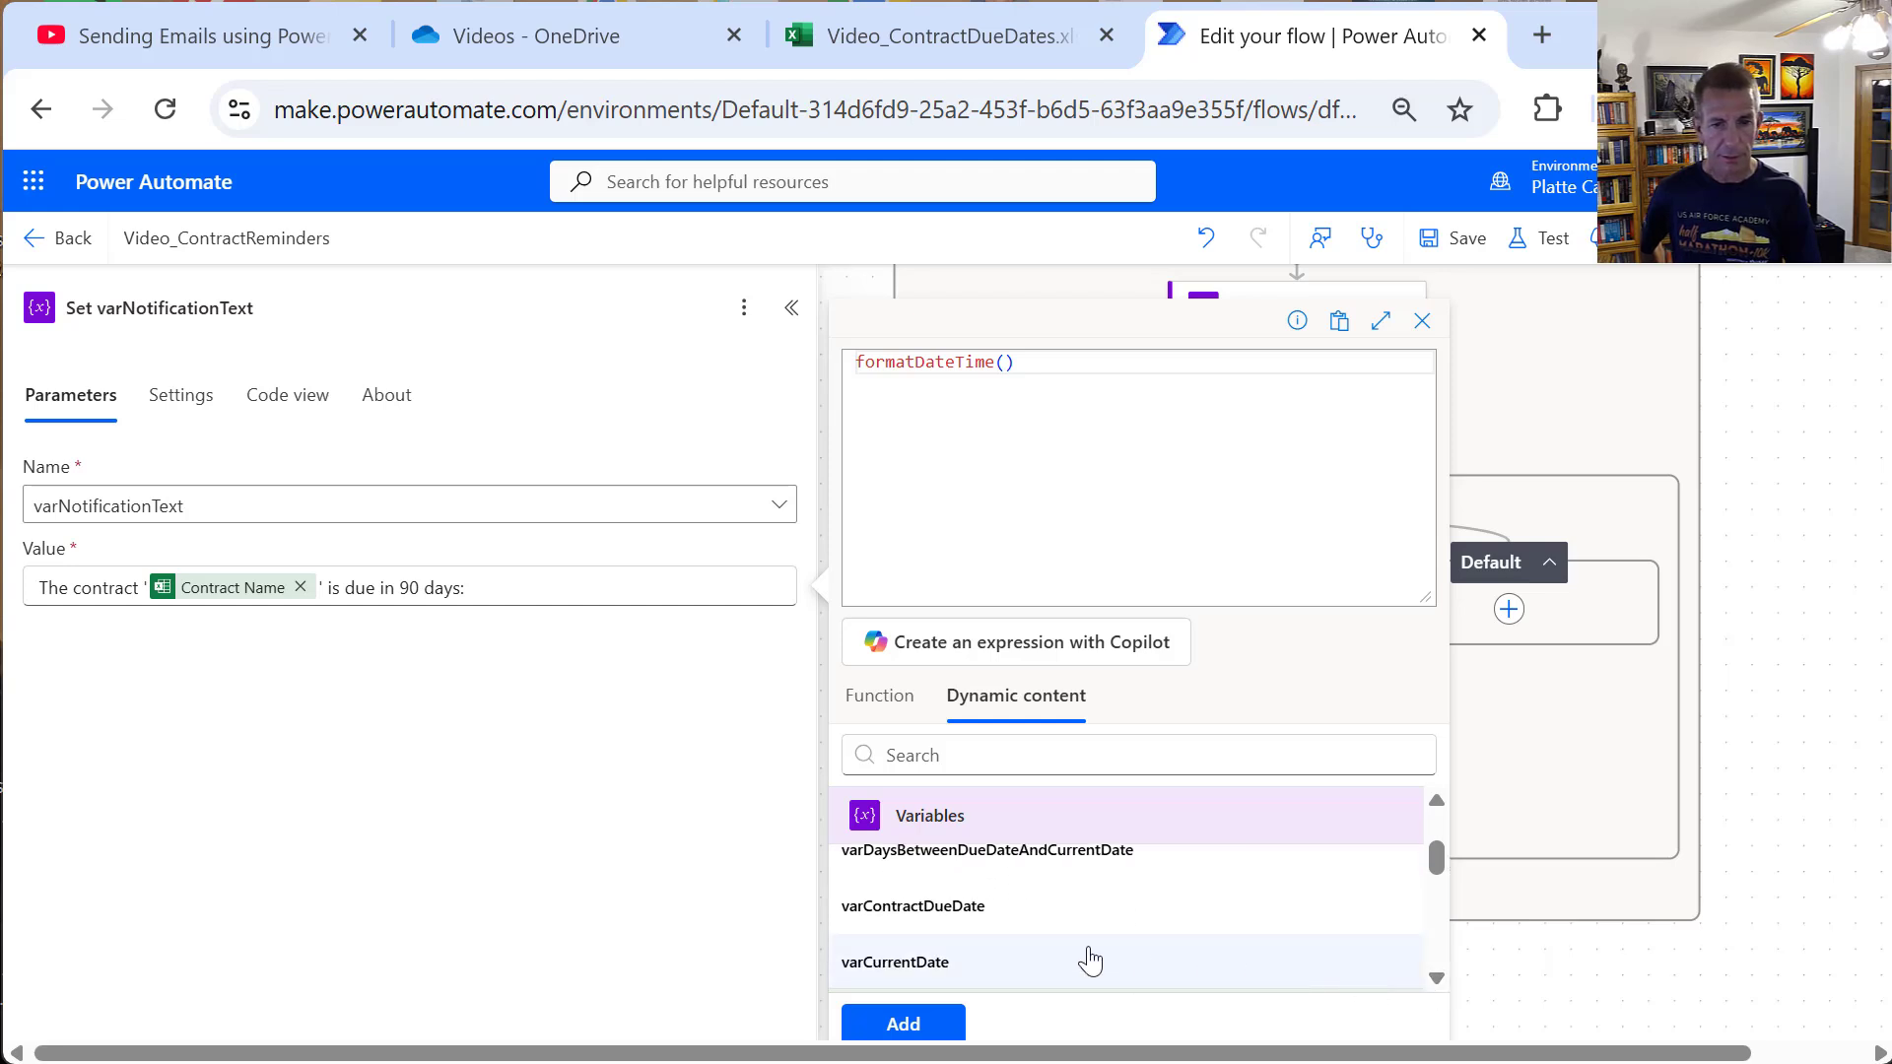
left_click(1003, 919)
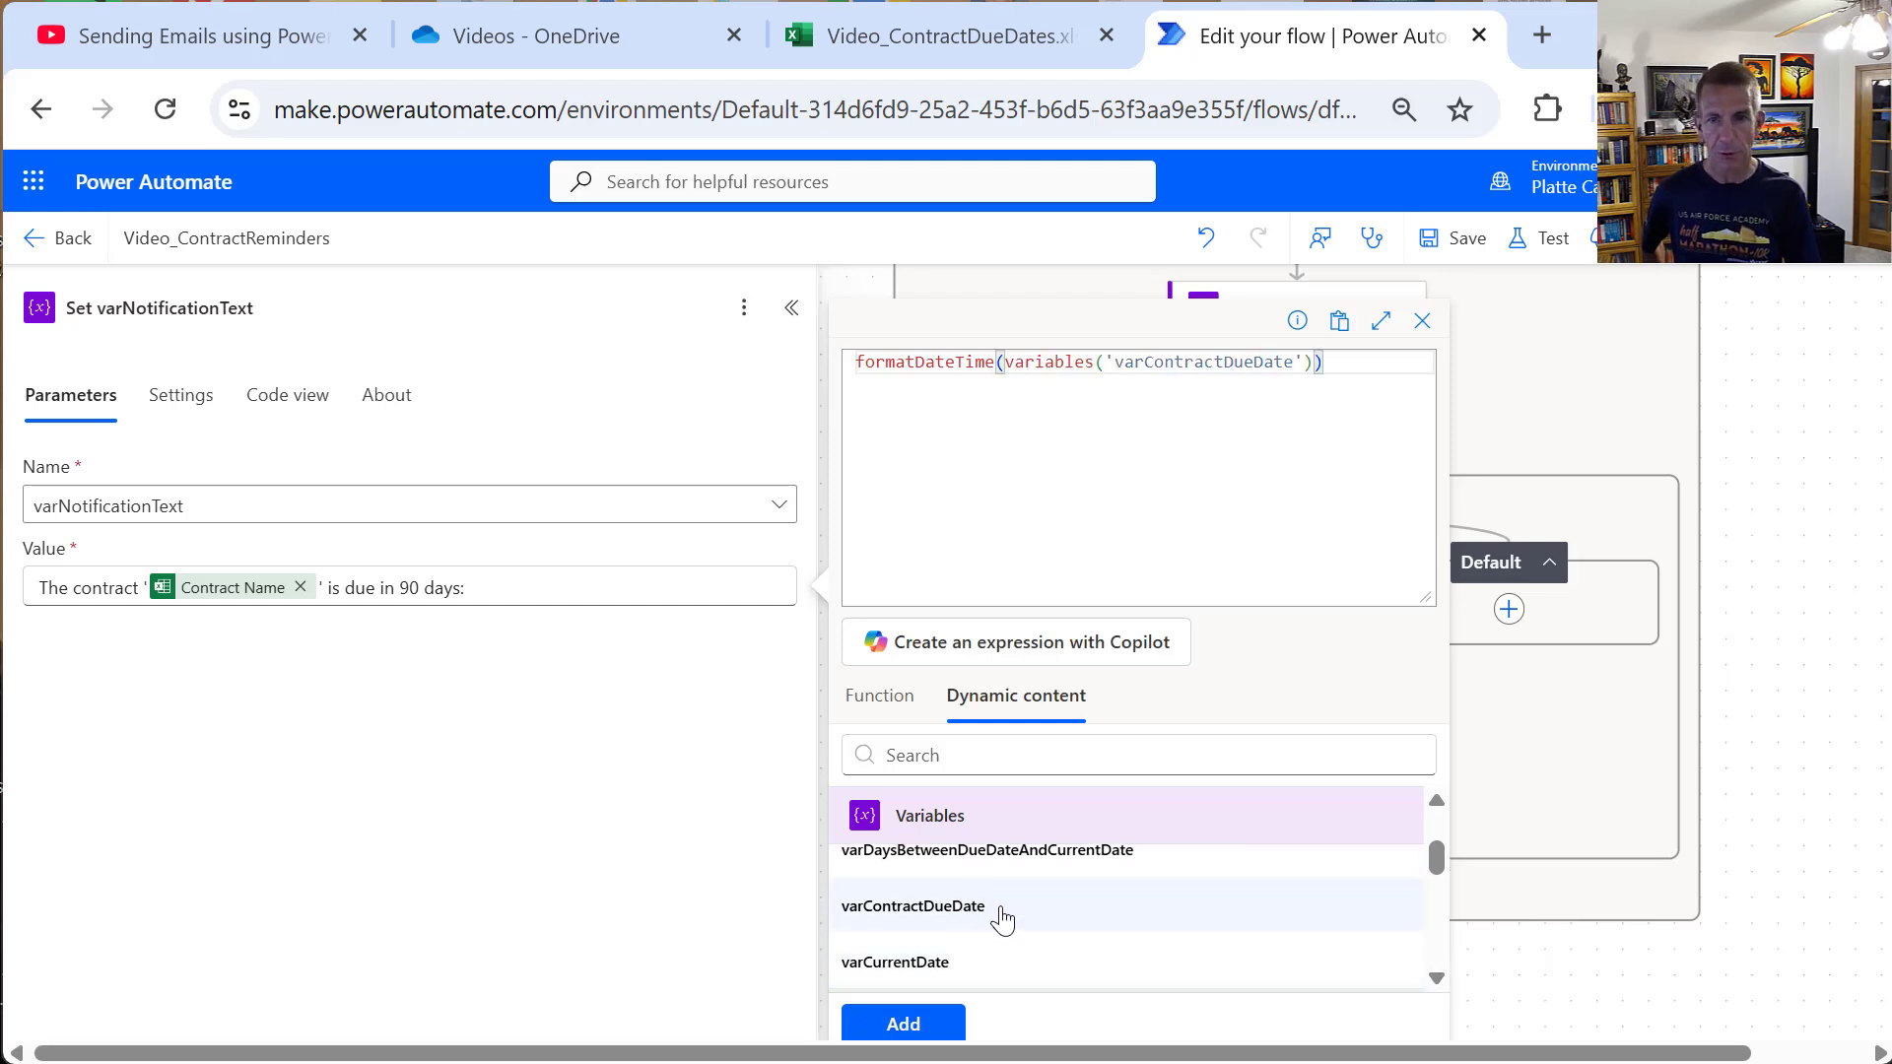
Step: Add the format 'MM/dd/yyyy' to the formatDateTime expression, insert it into the notification value and end the sentence with a period
key("Left")
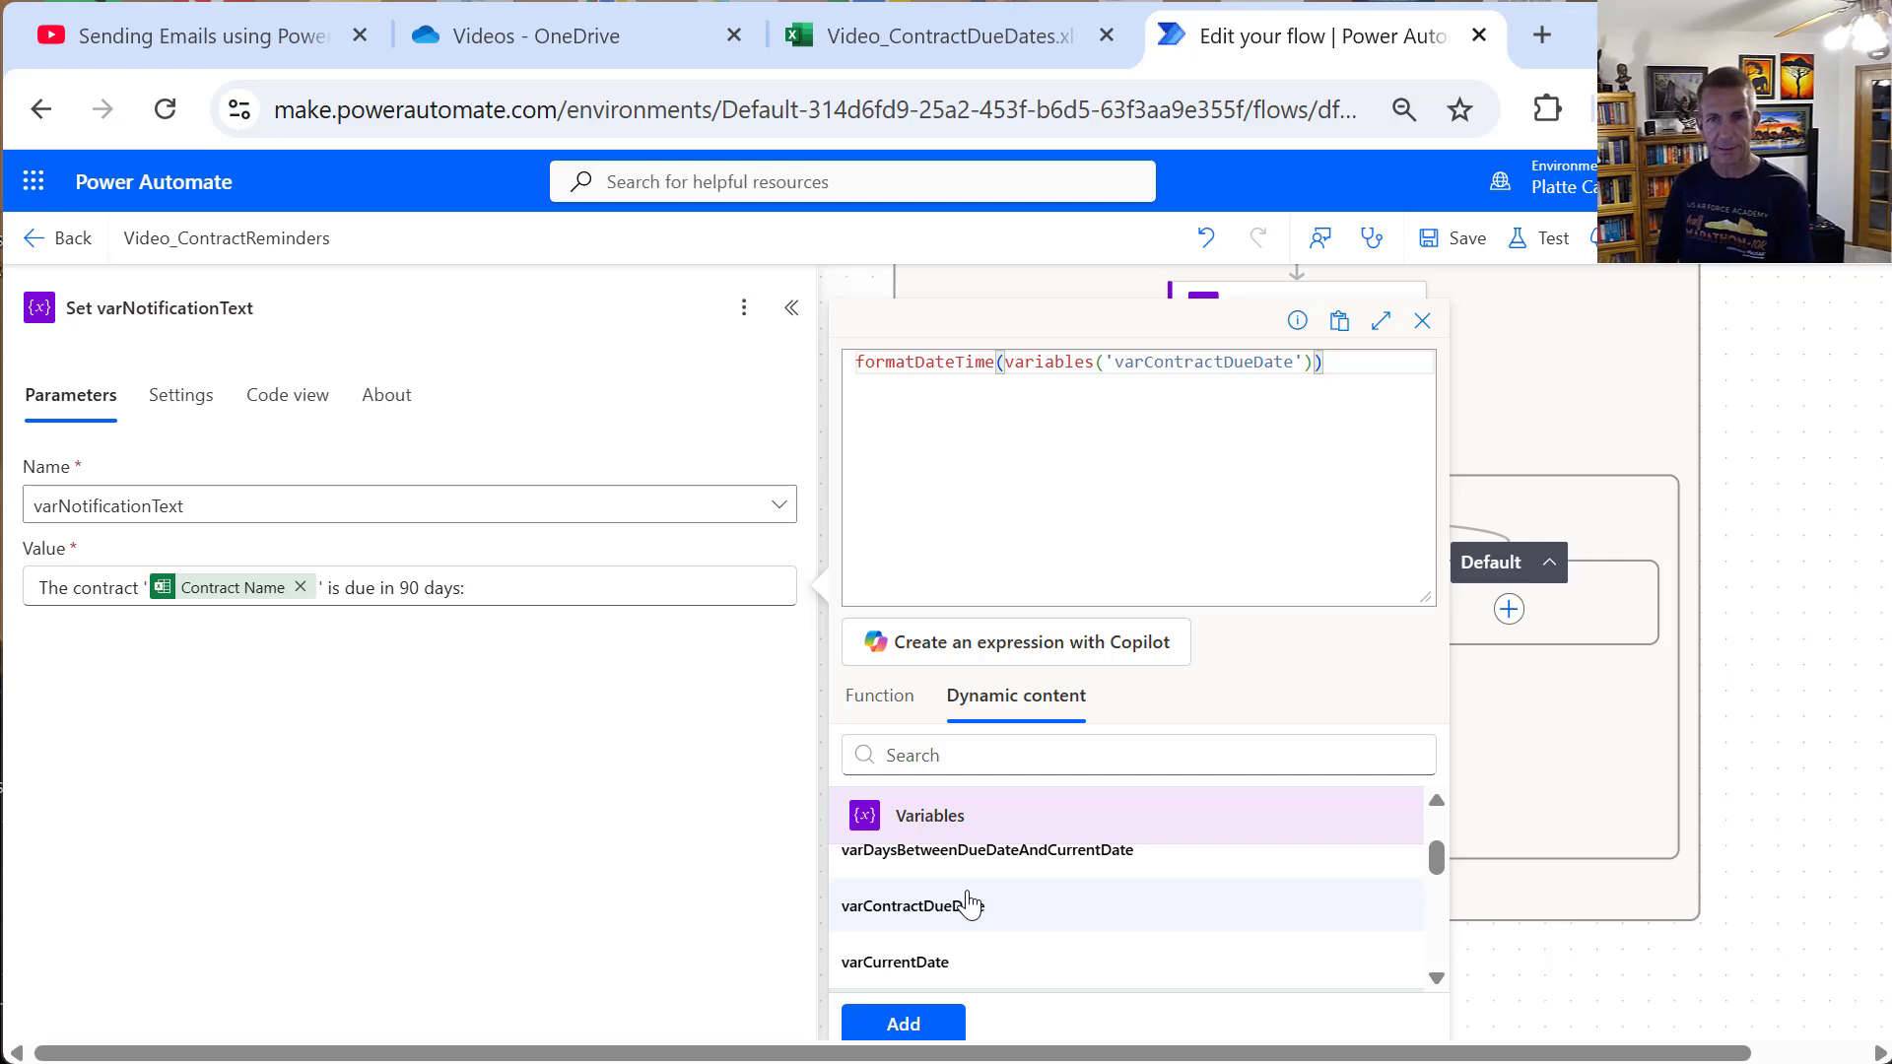
type(", 'MM")
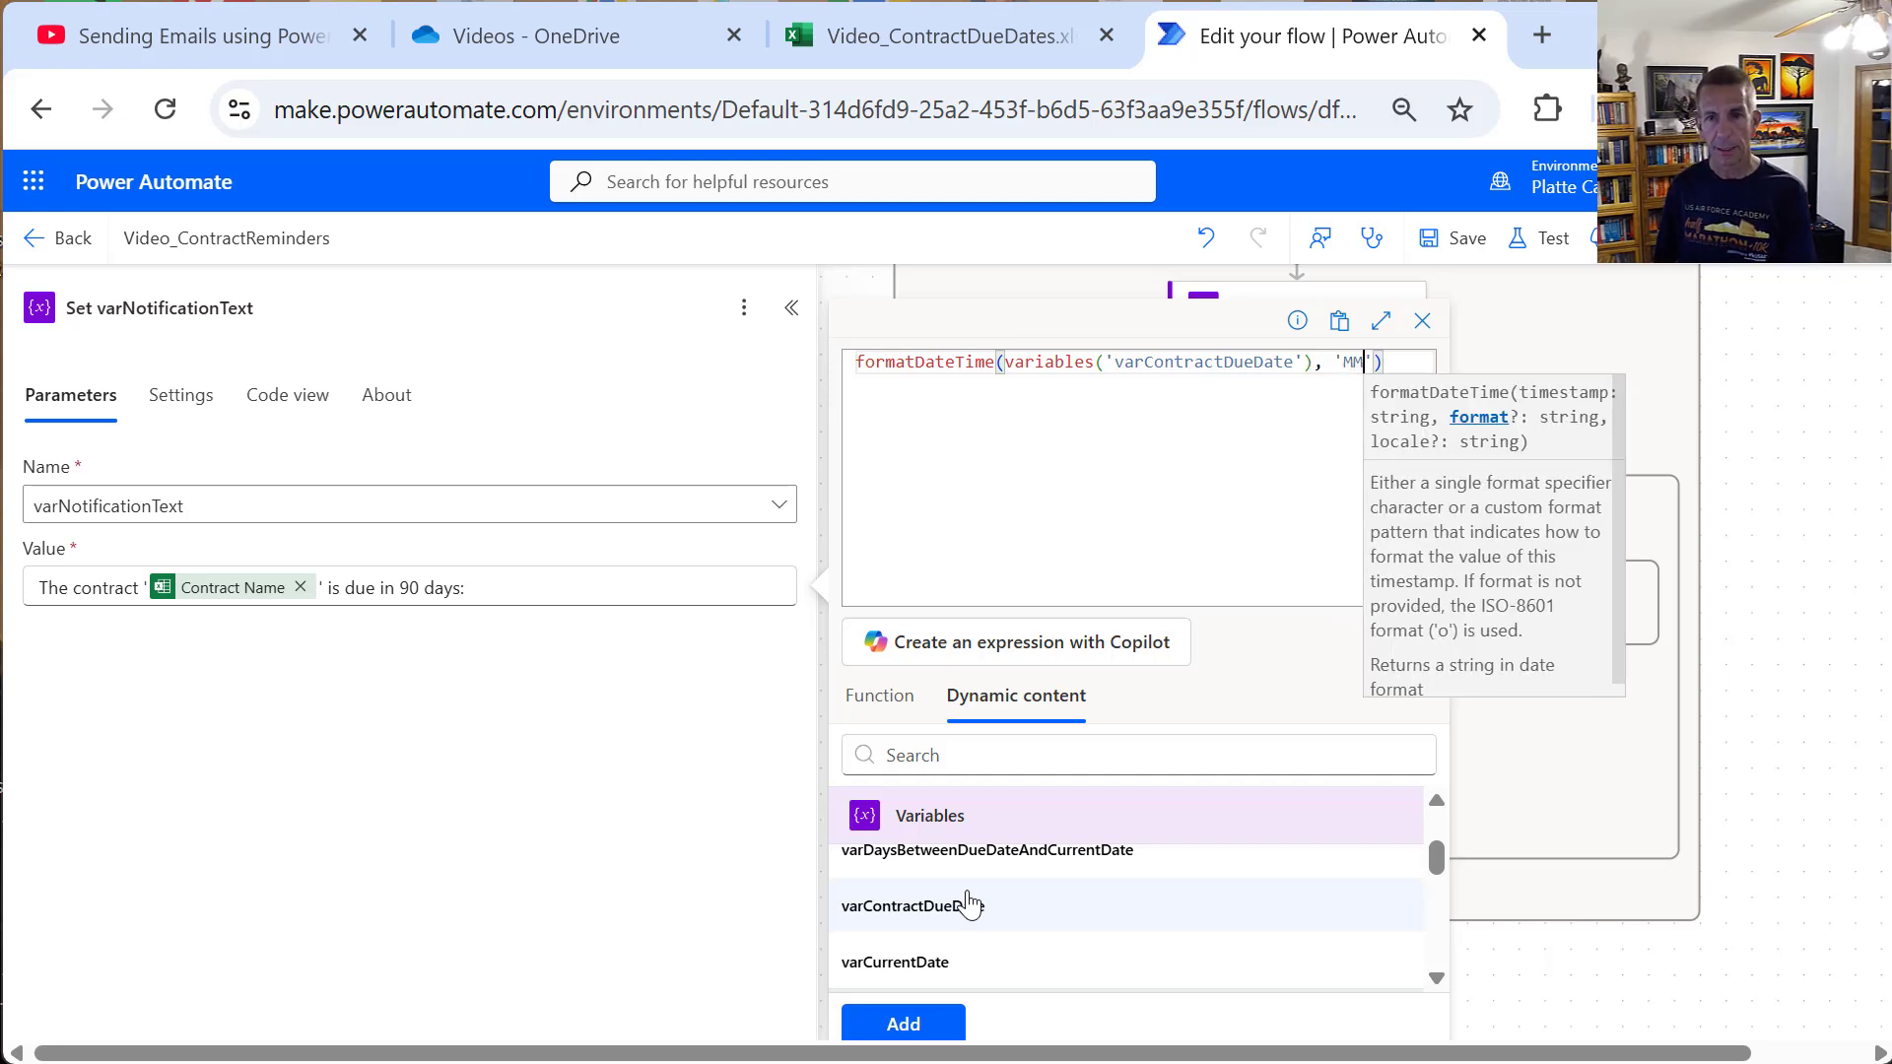
type("/dd")
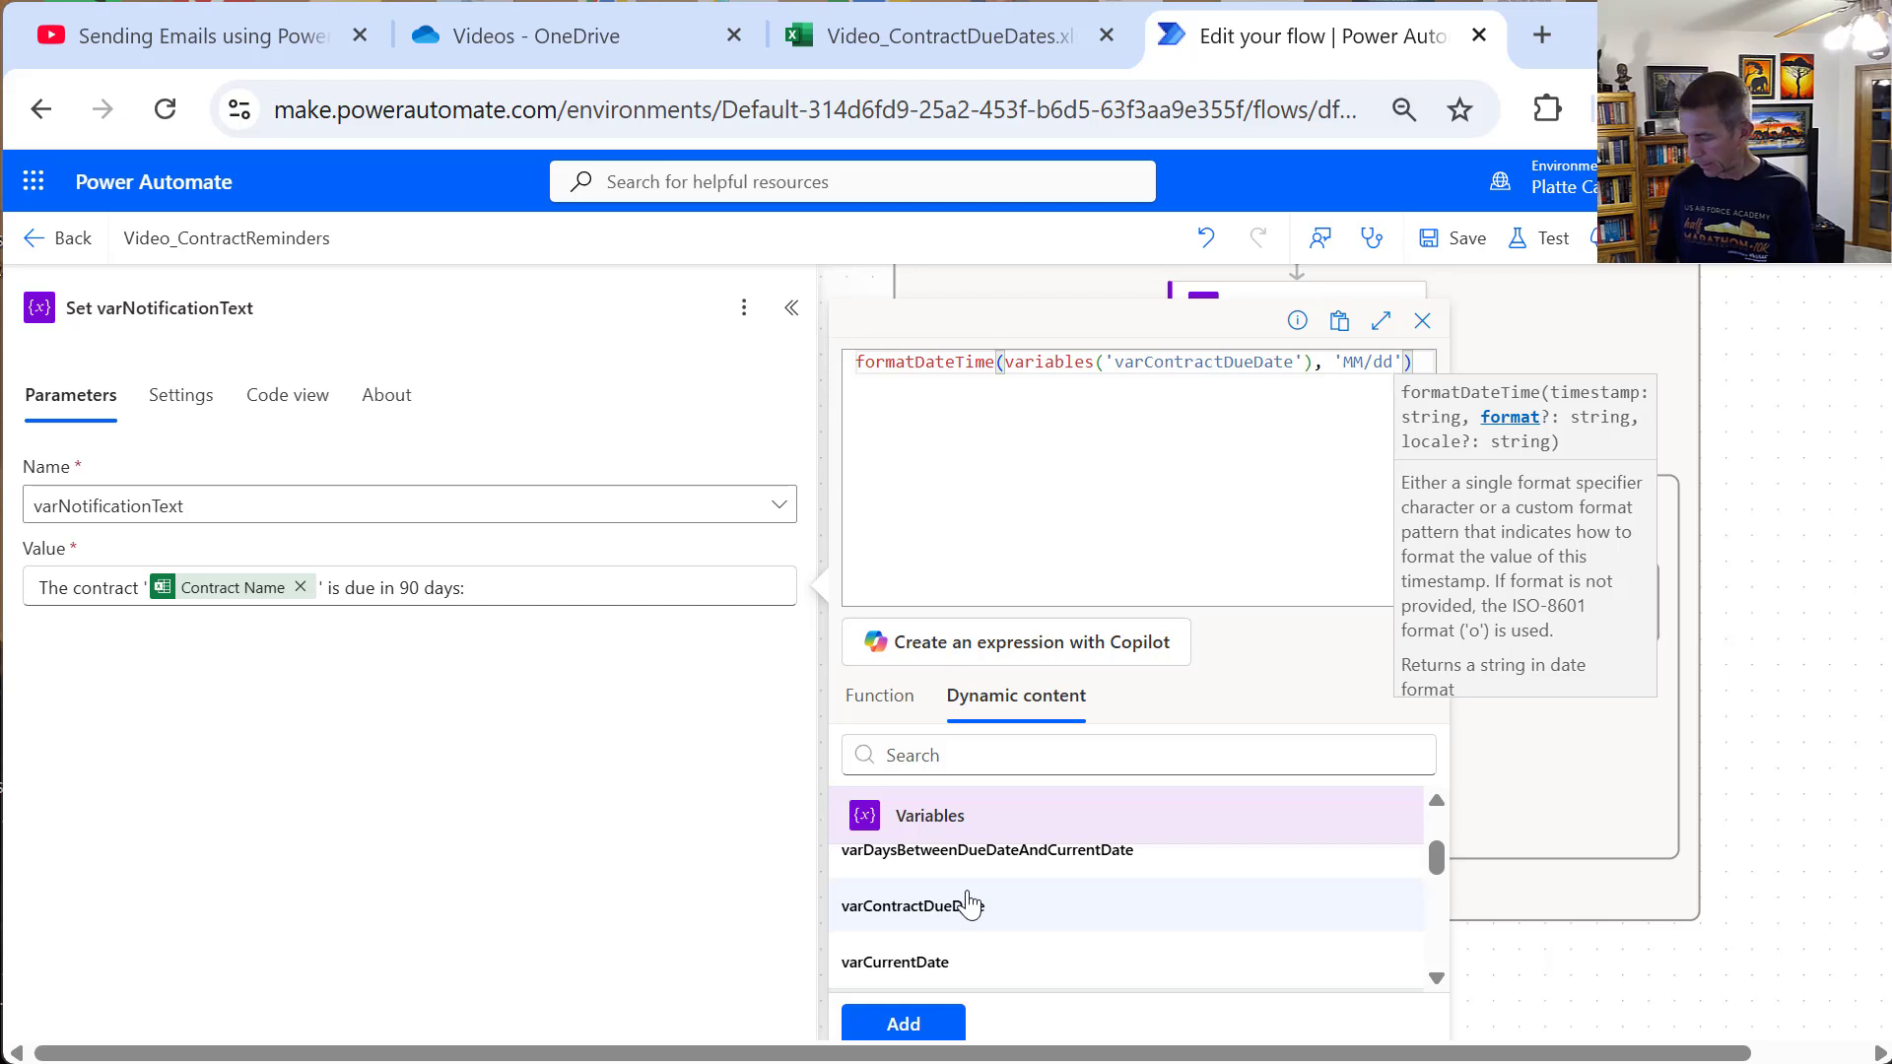
type("/")
type("yyyy")
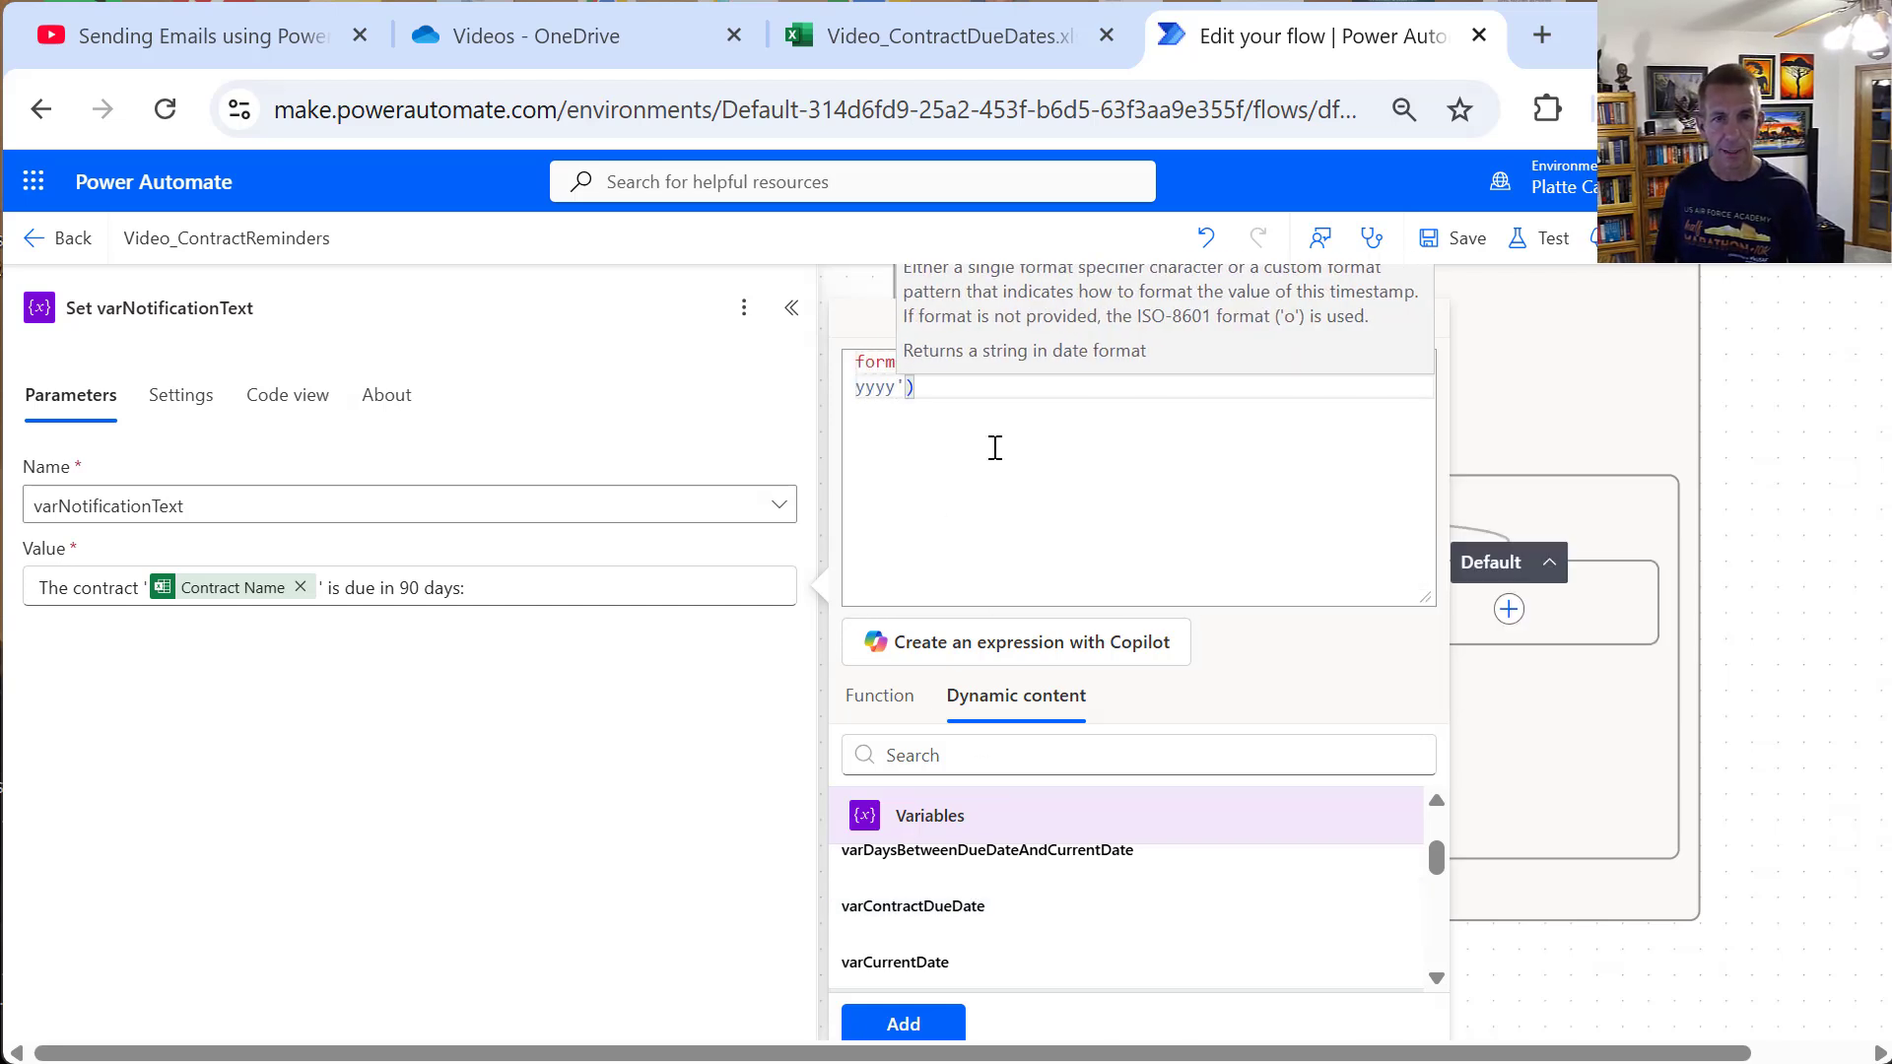
left_click(985, 392)
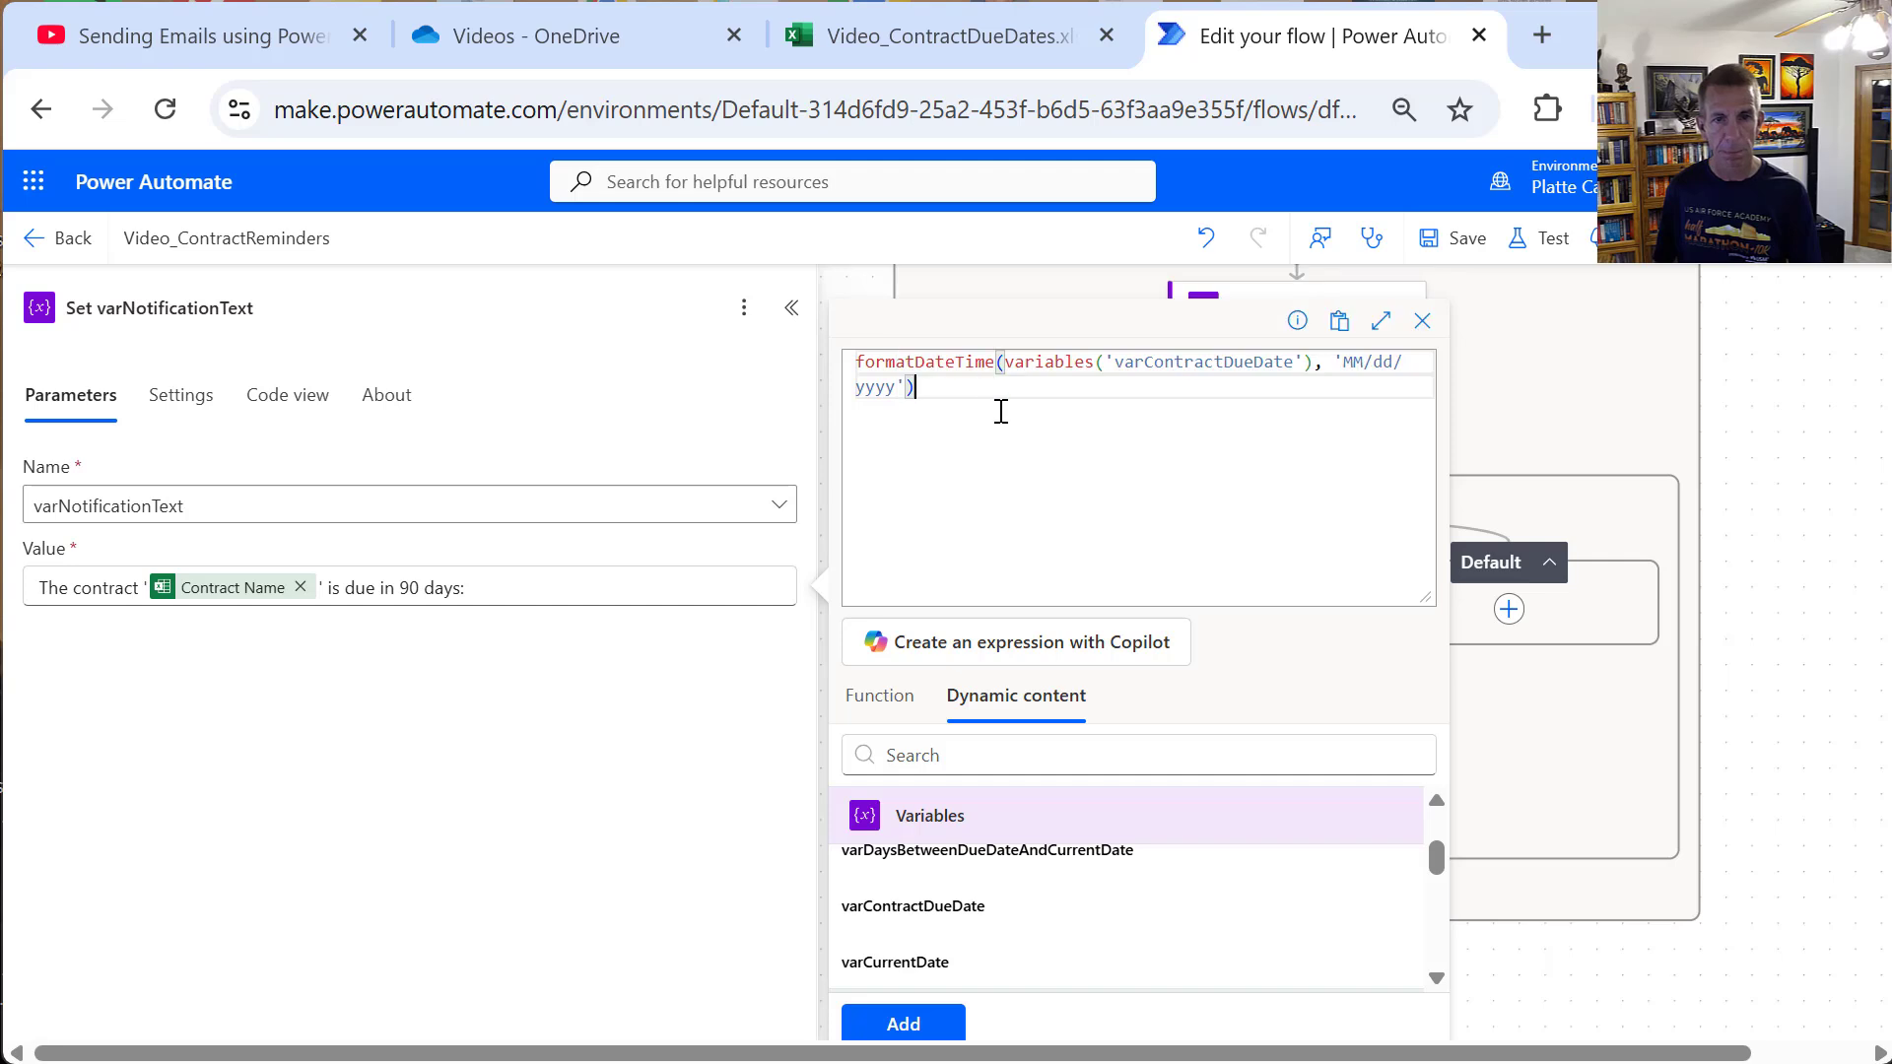
left_click(906, 1023)
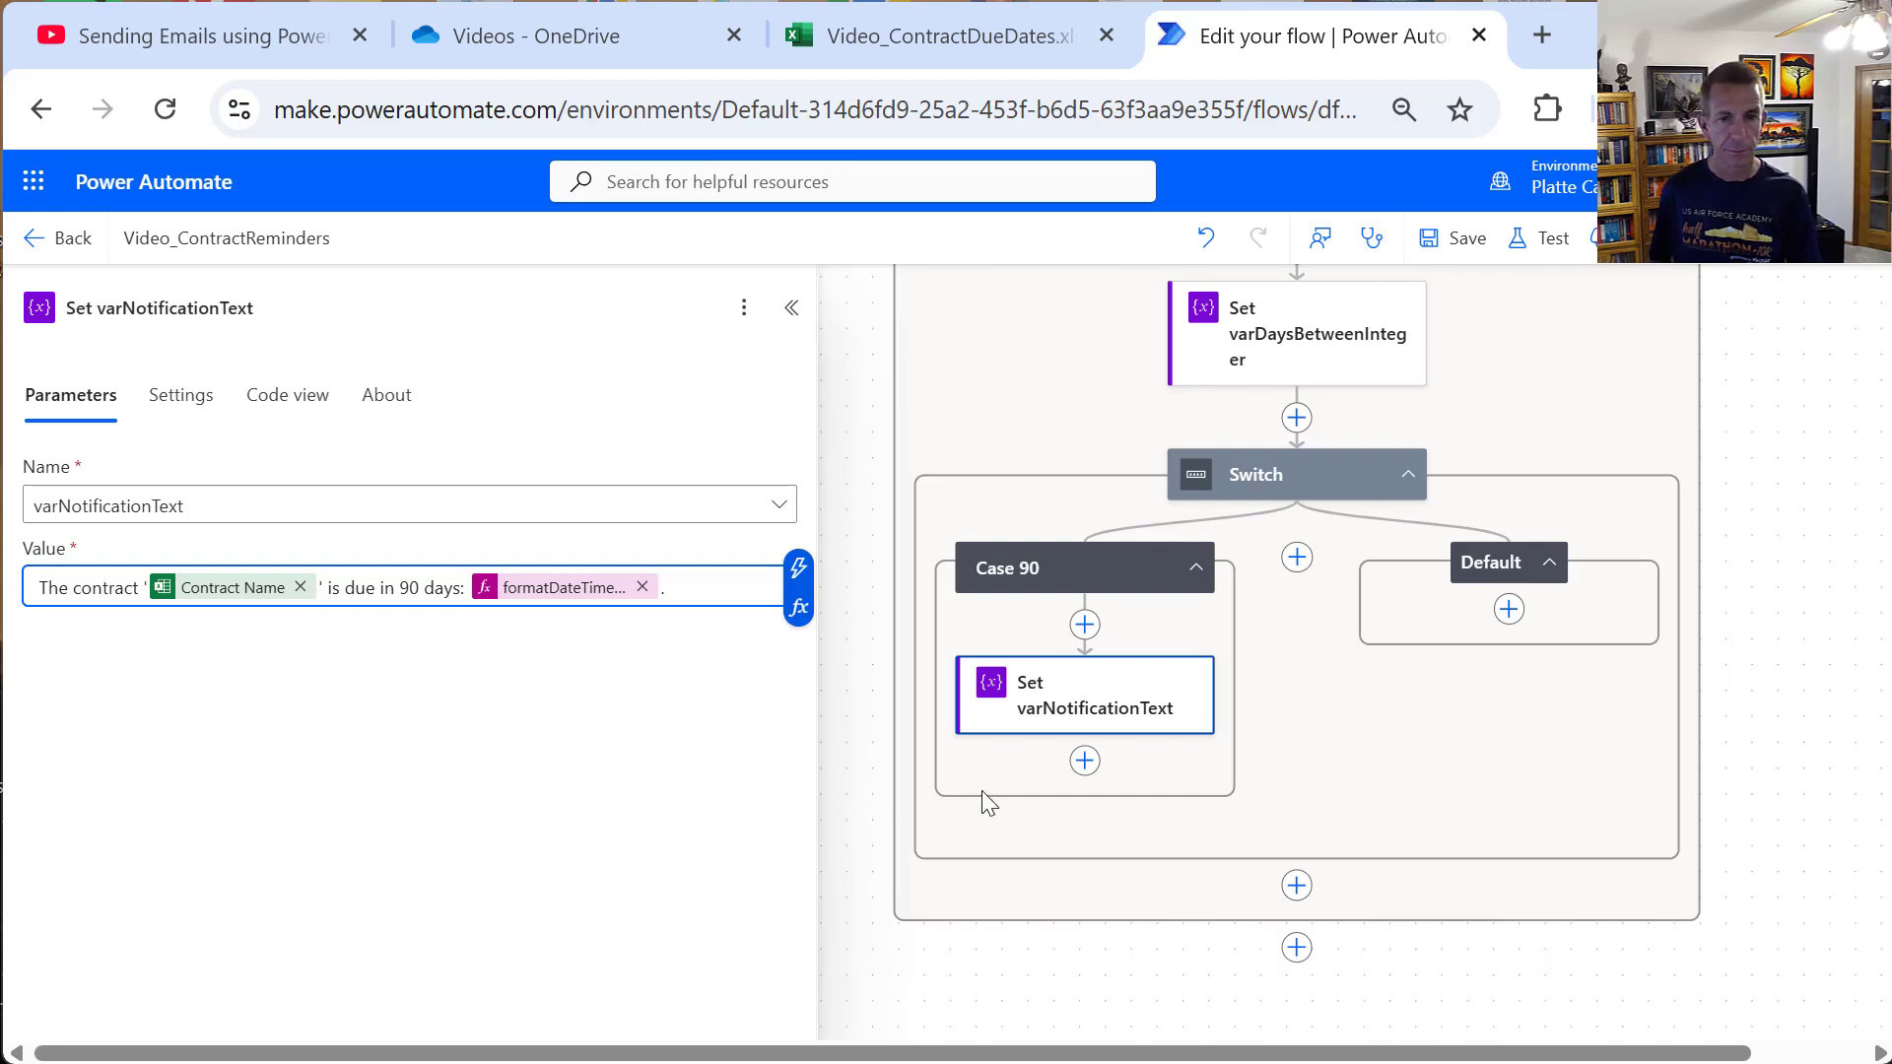
Step: Copy the "Set varNotificationText" action in Case 90
left_click(992, 759)
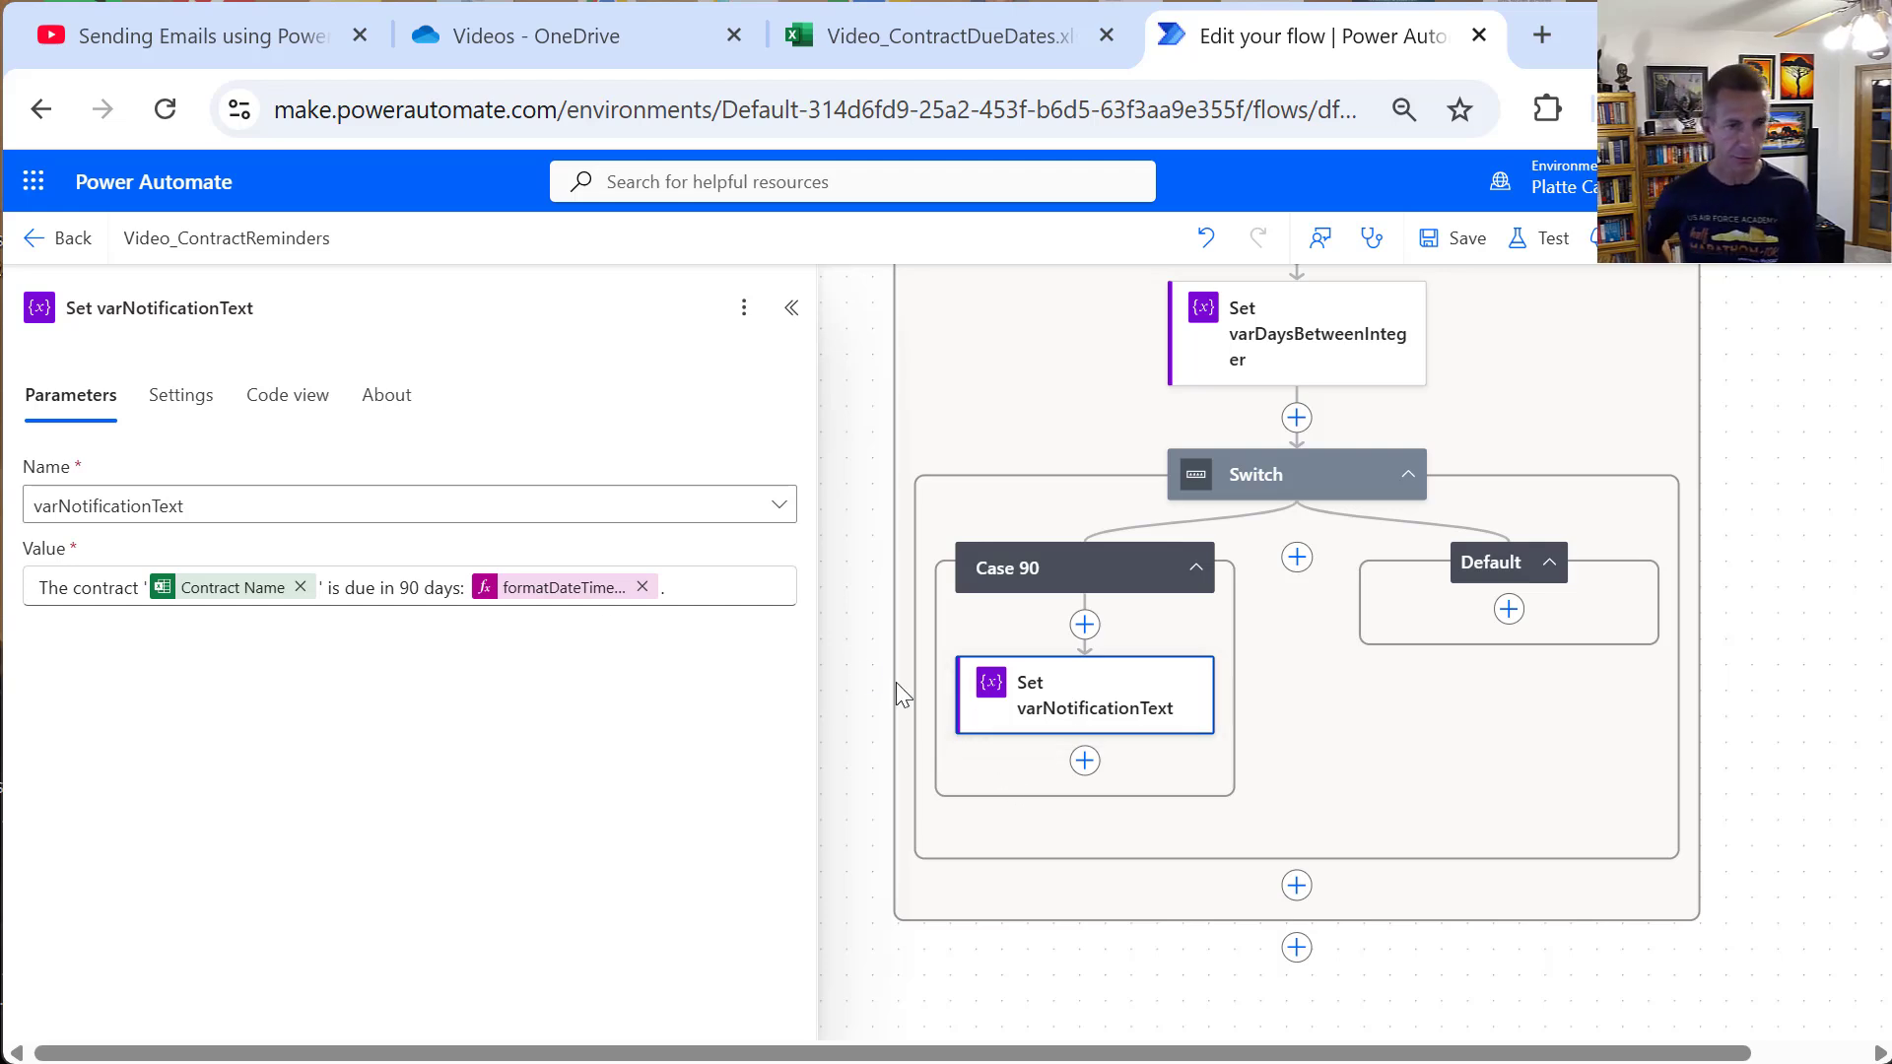
left_click(788, 321)
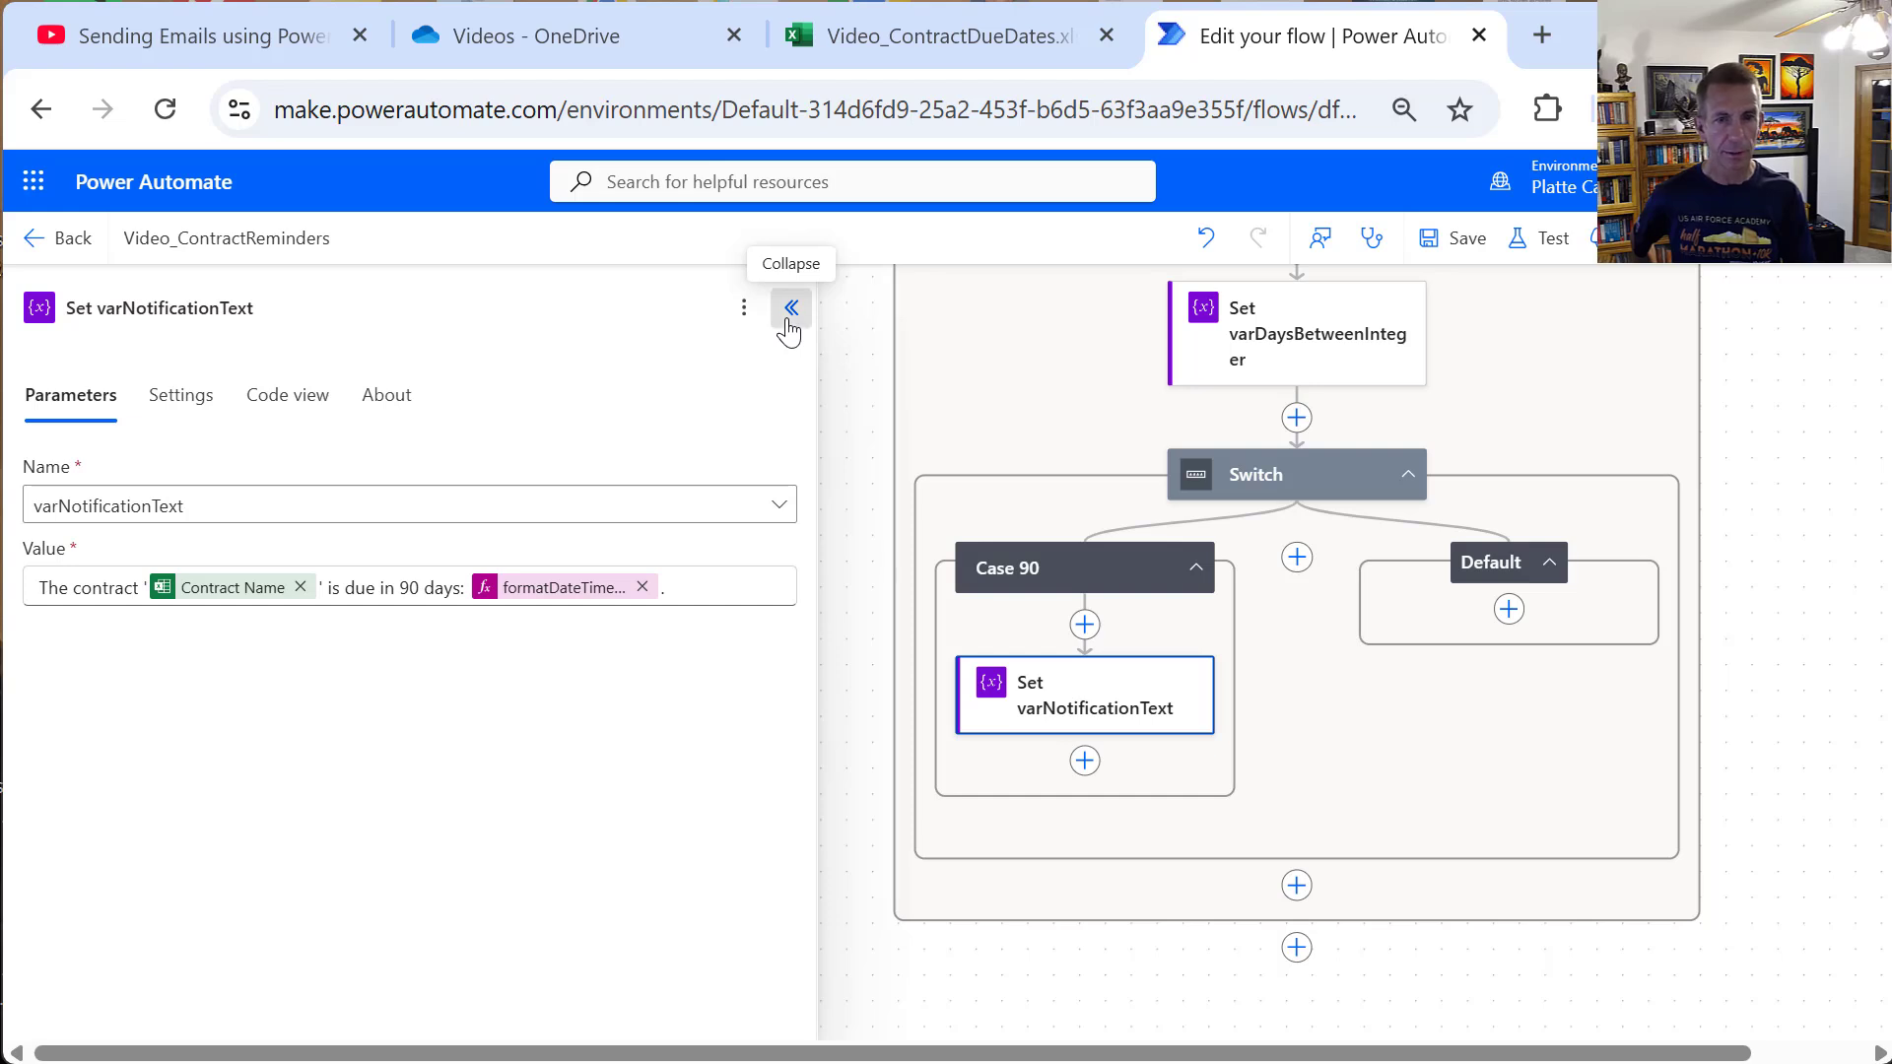
right_click(1103, 676)
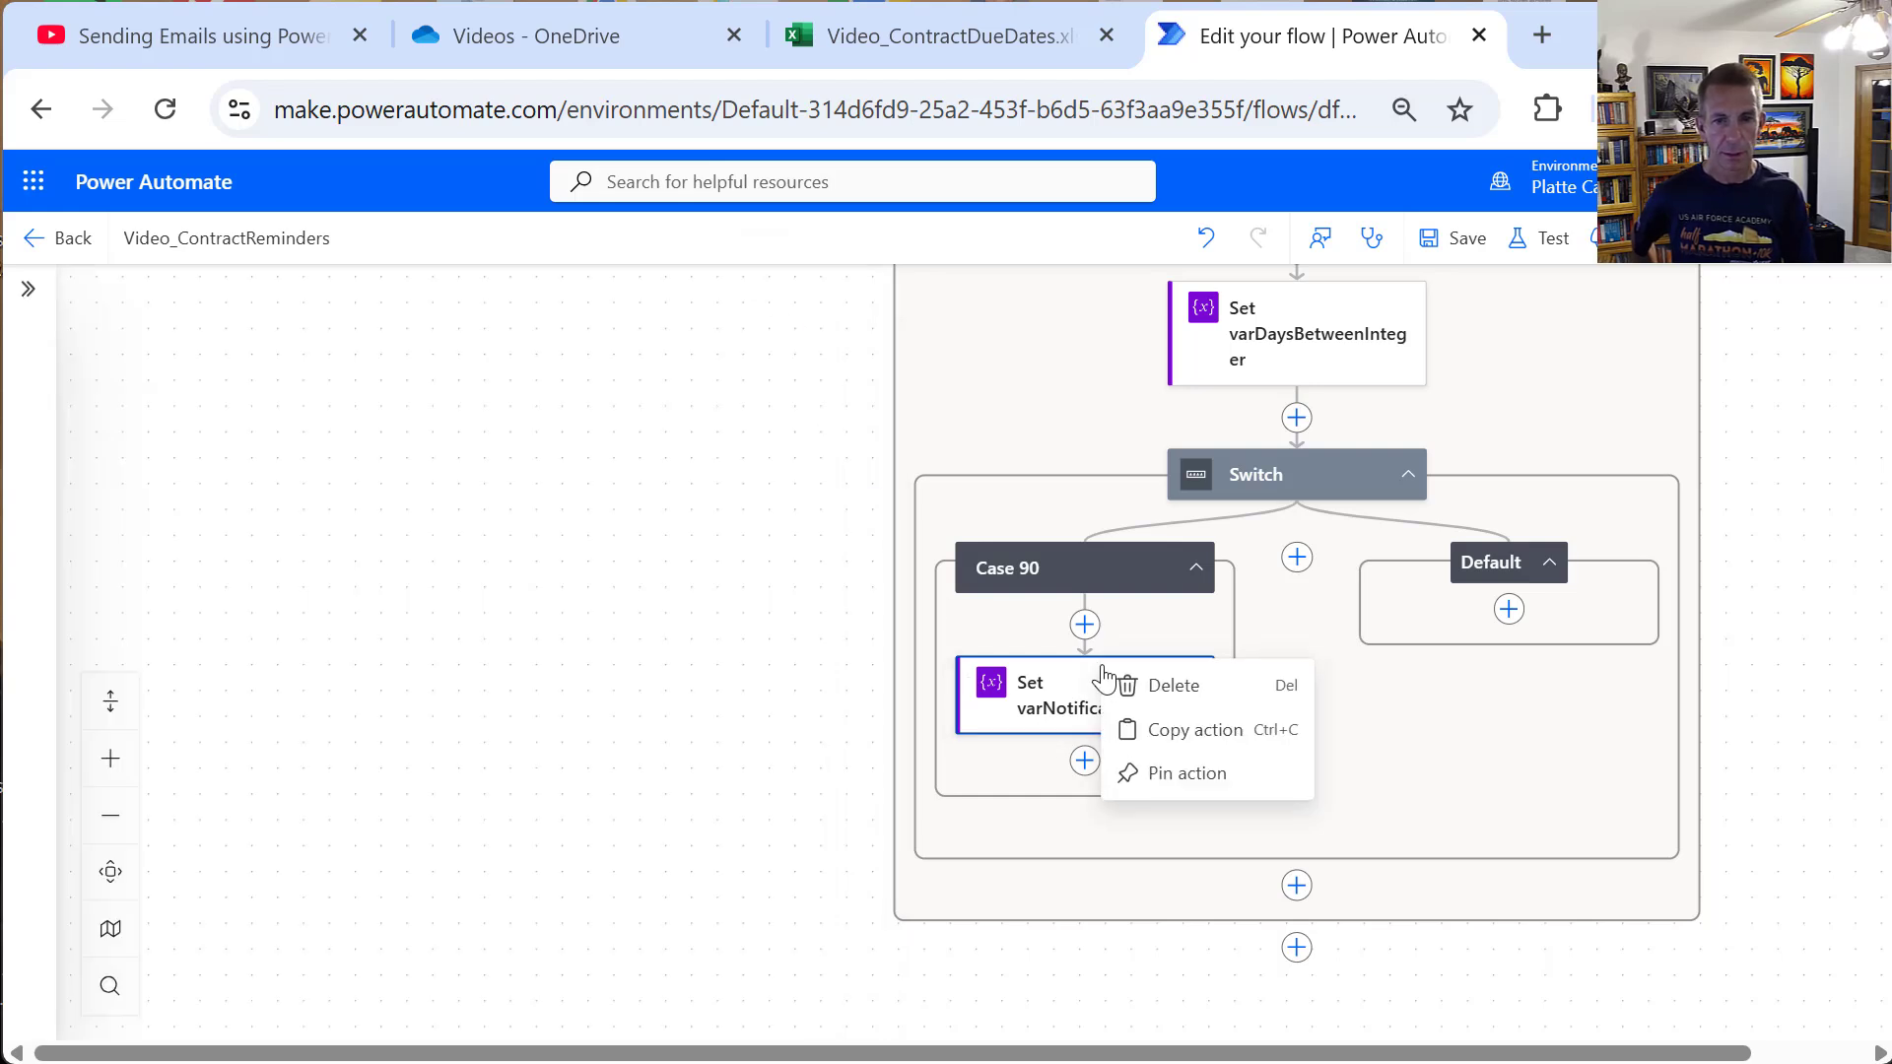
left_click(1138, 735)
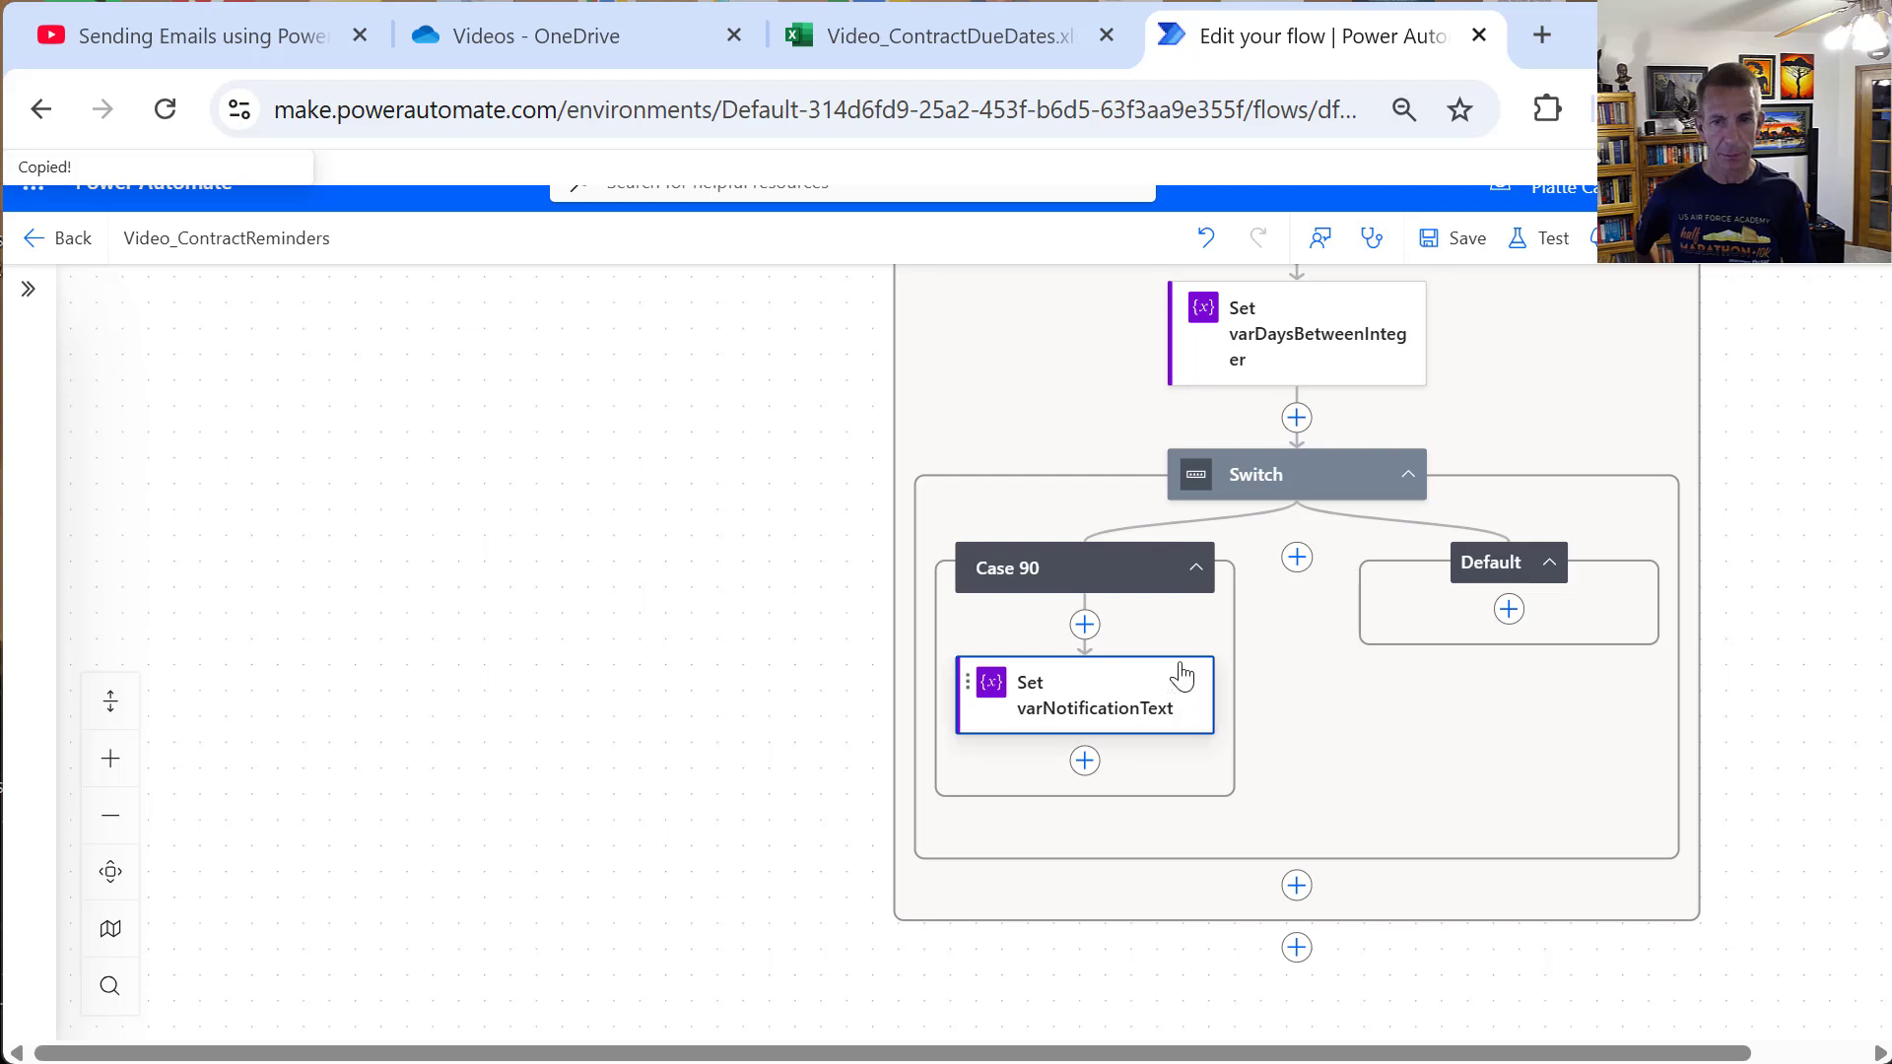
Step: Add a second case to the Switch that equals 60 and rename it "Case 60"
left_click(1296, 559)
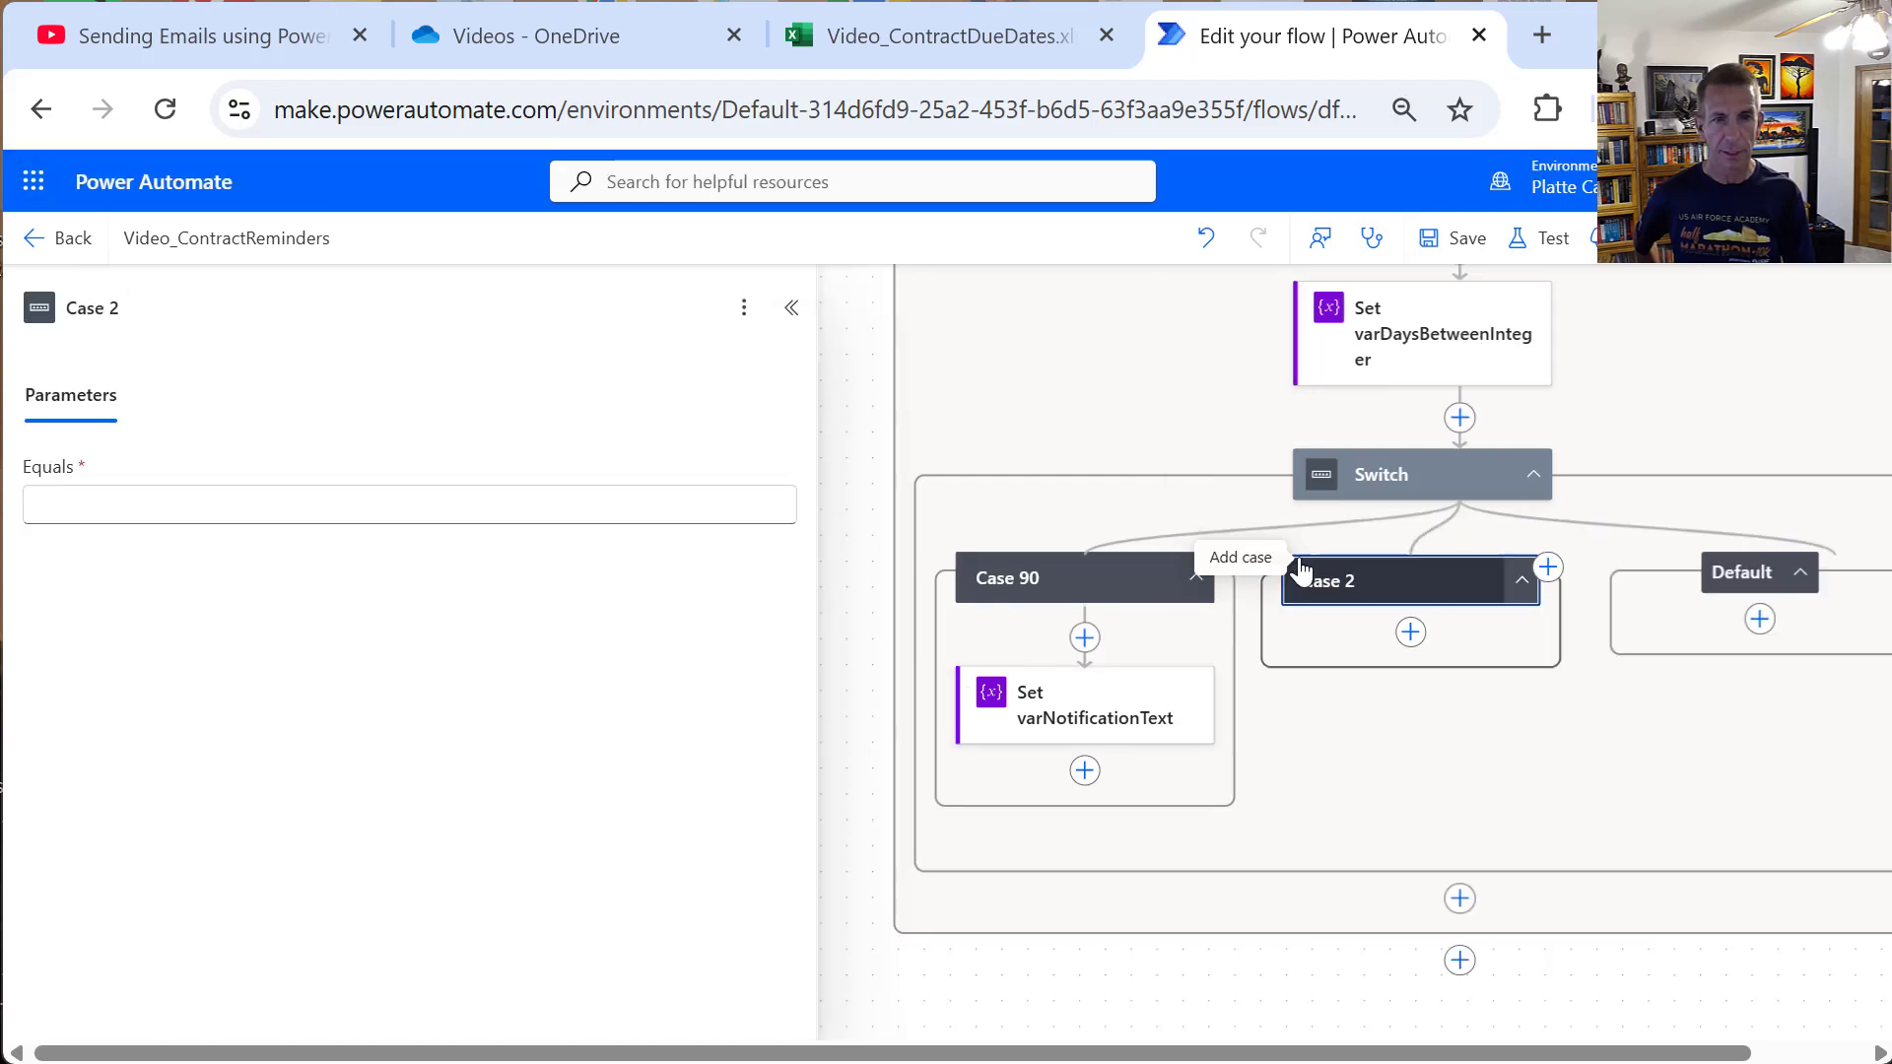
left_click(632, 512)
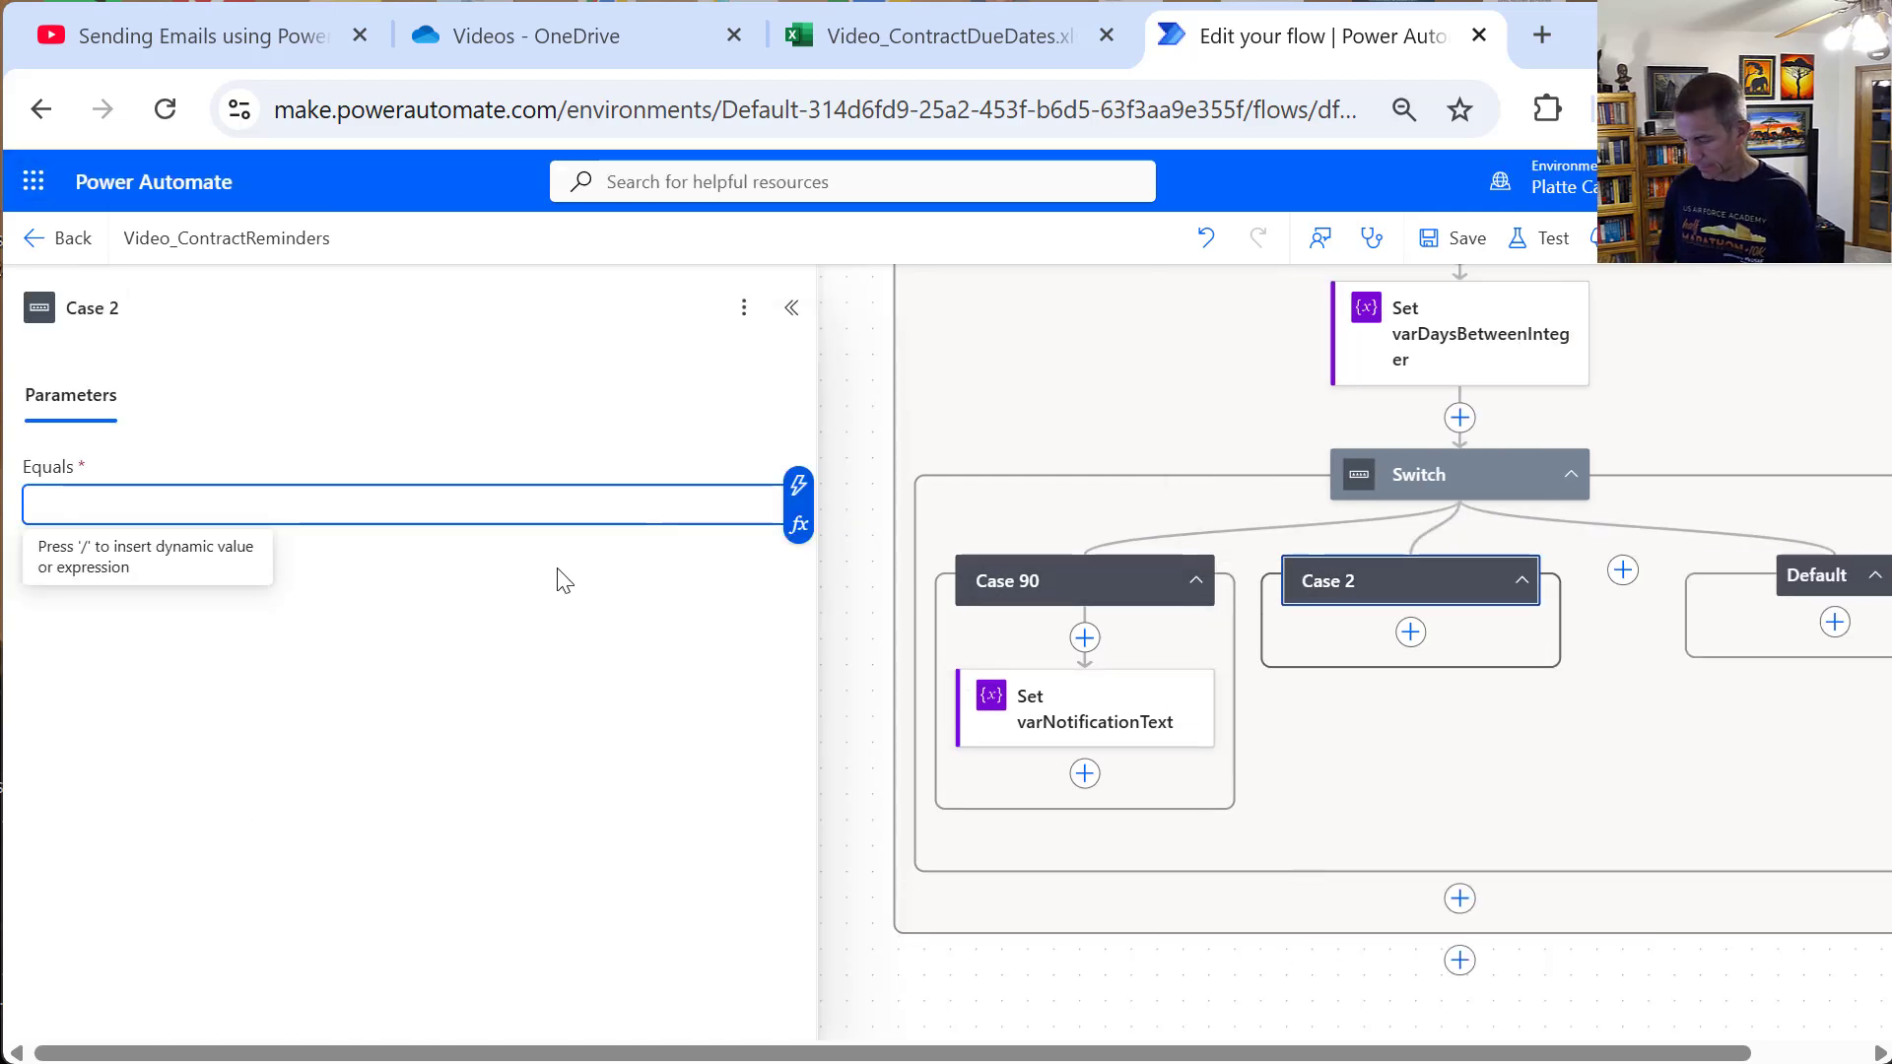
type("60")
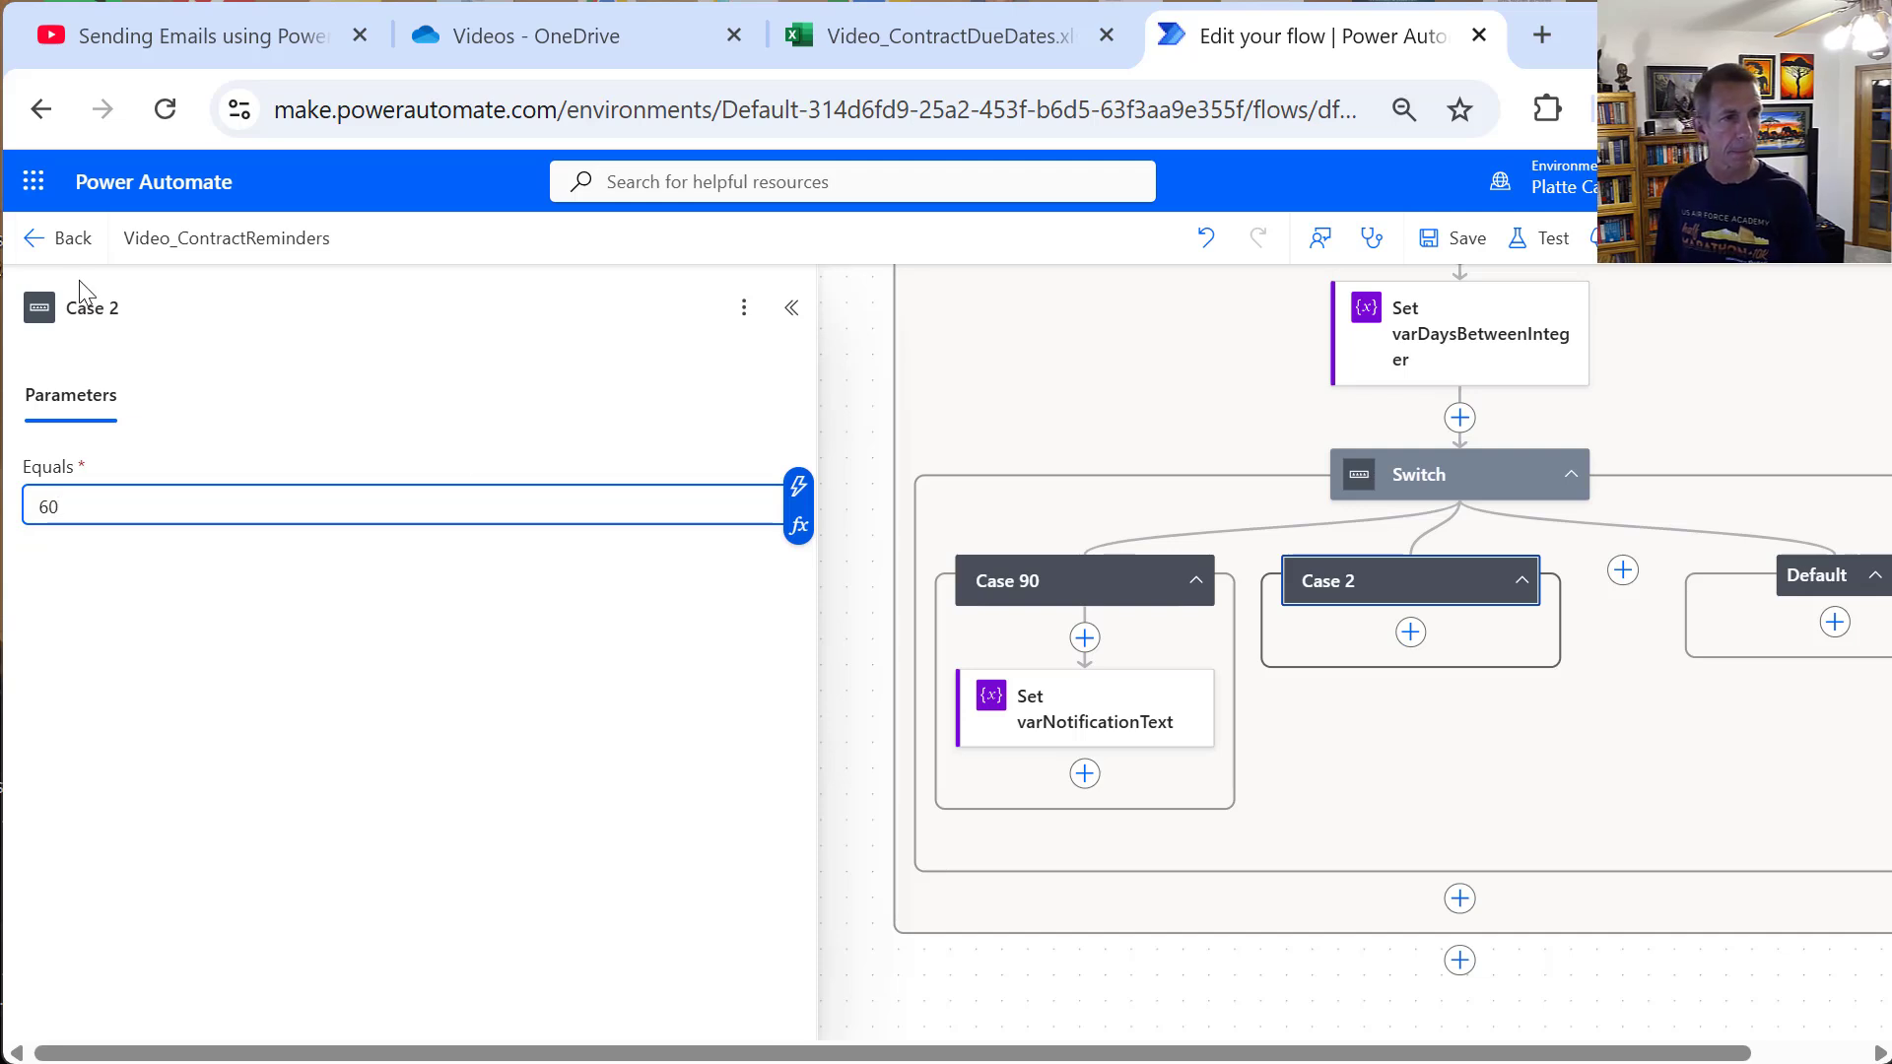
left_click(136, 298)
key("BackSpace")
type("6")
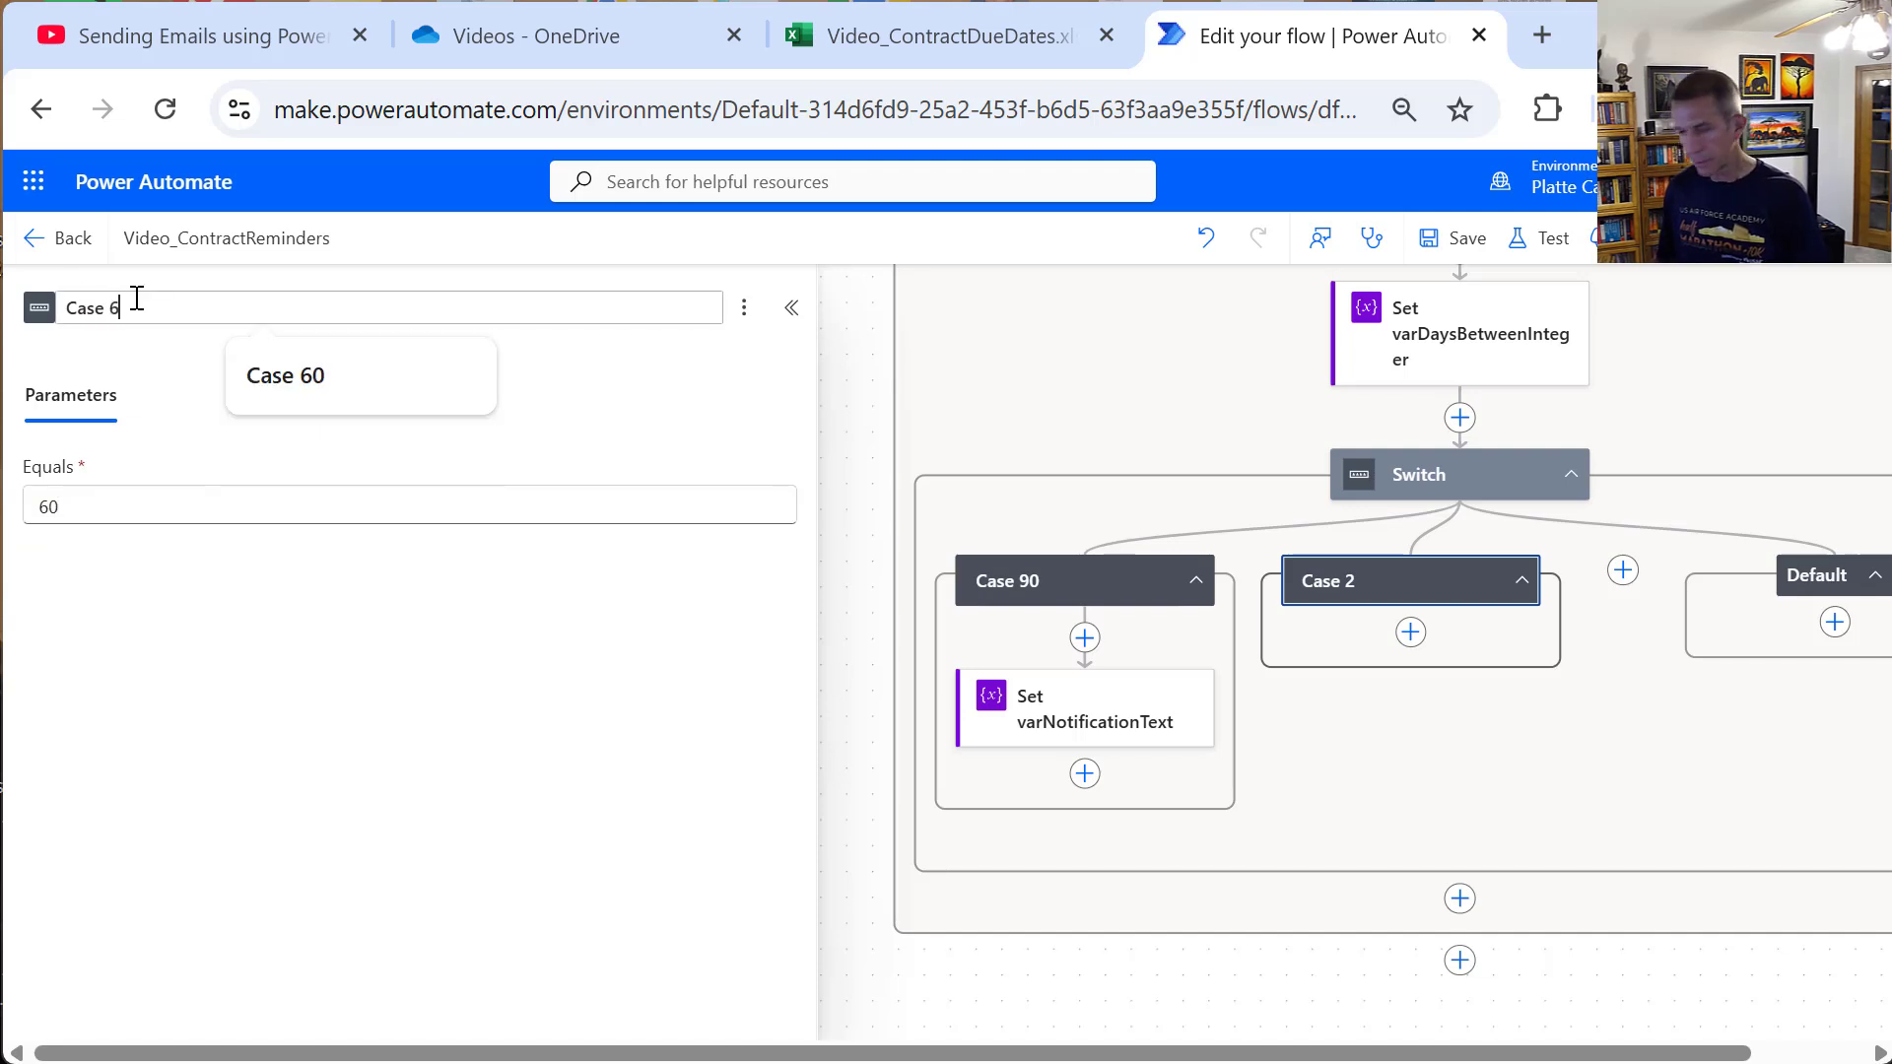
type("0")
key("Return")
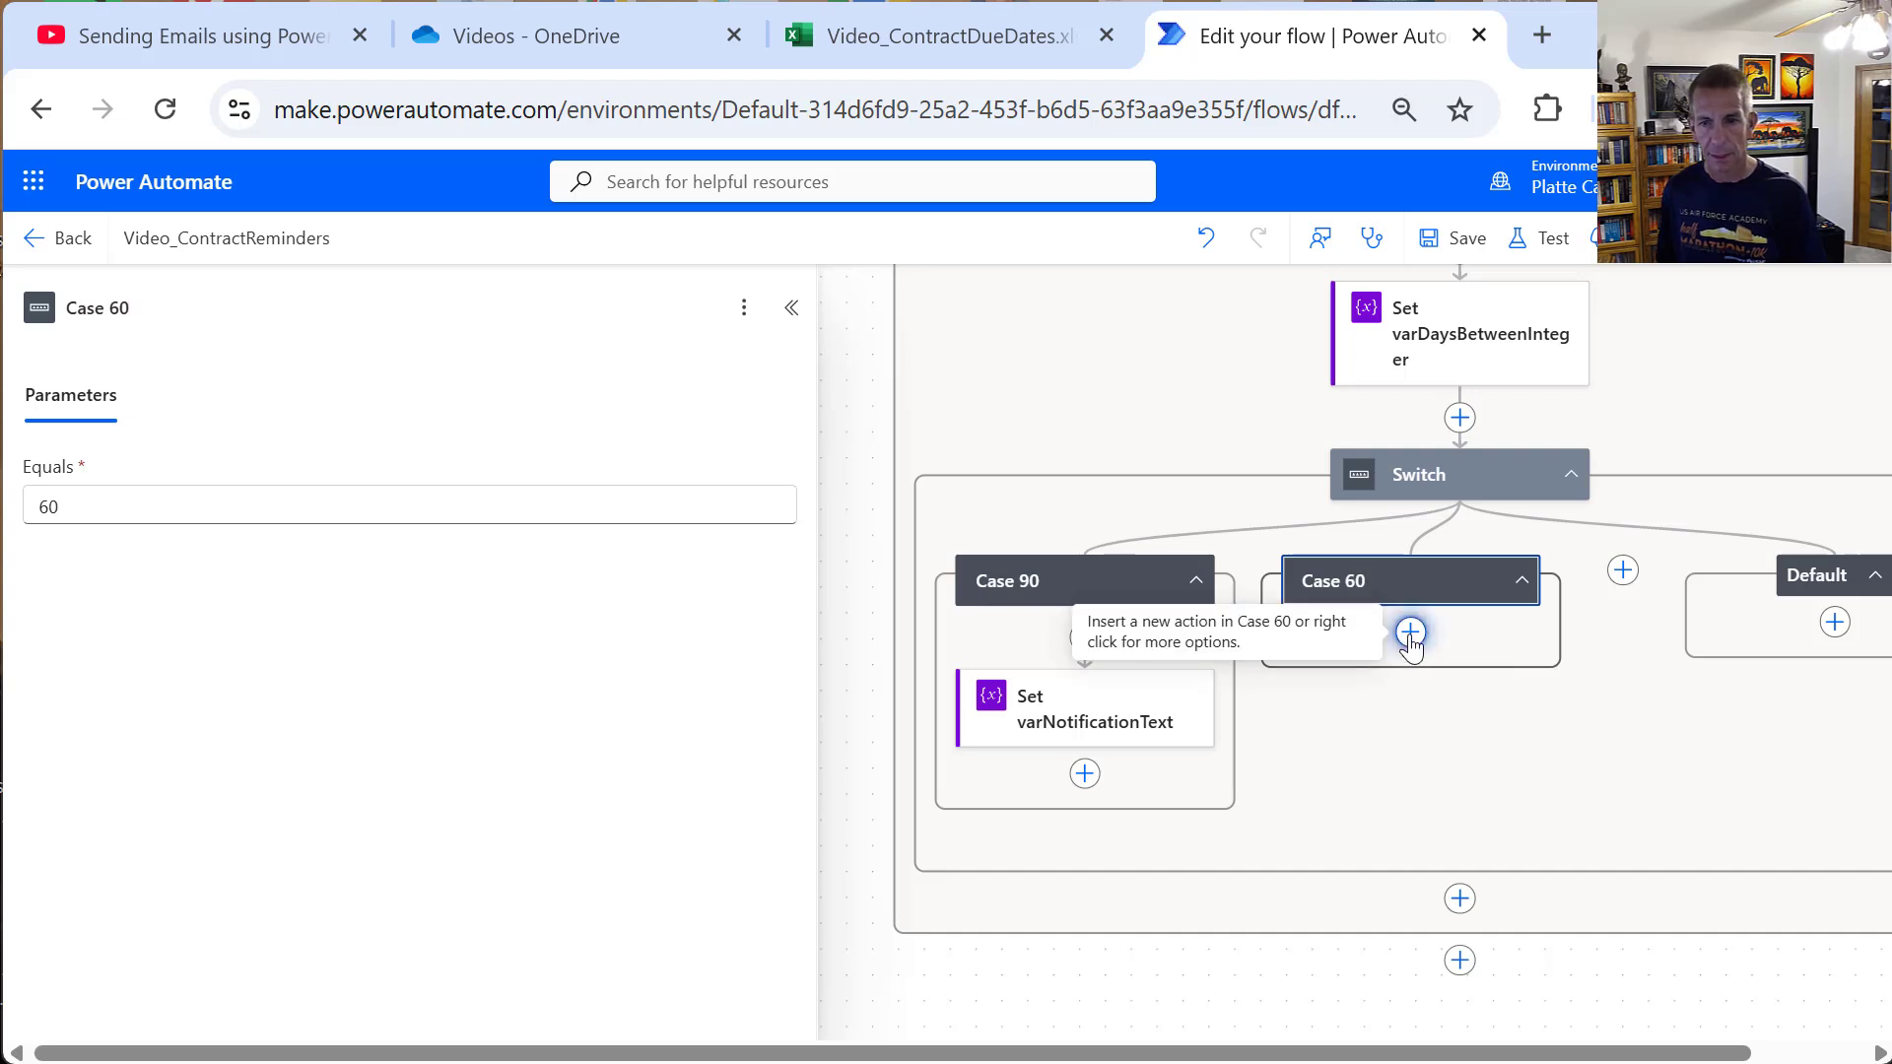
Step: Paste the copied notification action into Case 60
right_click(1410, 639)
mouse_move(1517, 616)
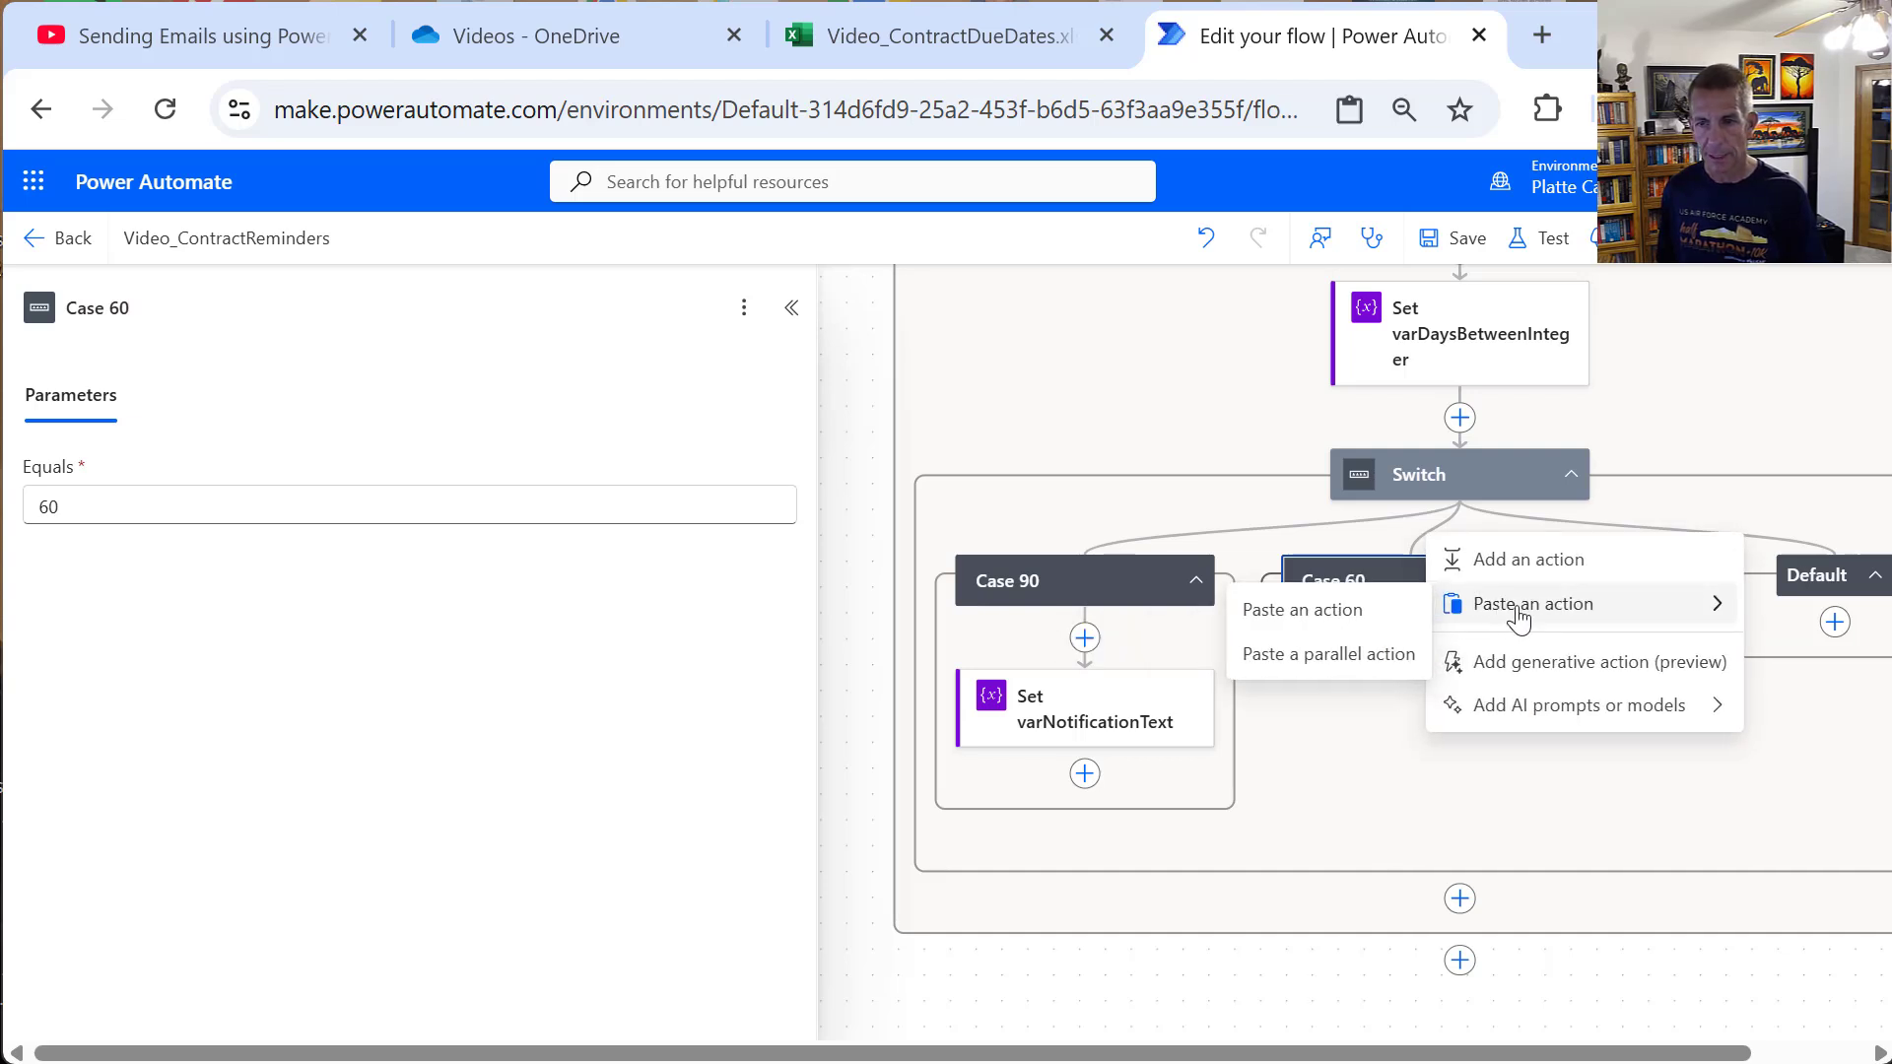
left_click(1320, 630)
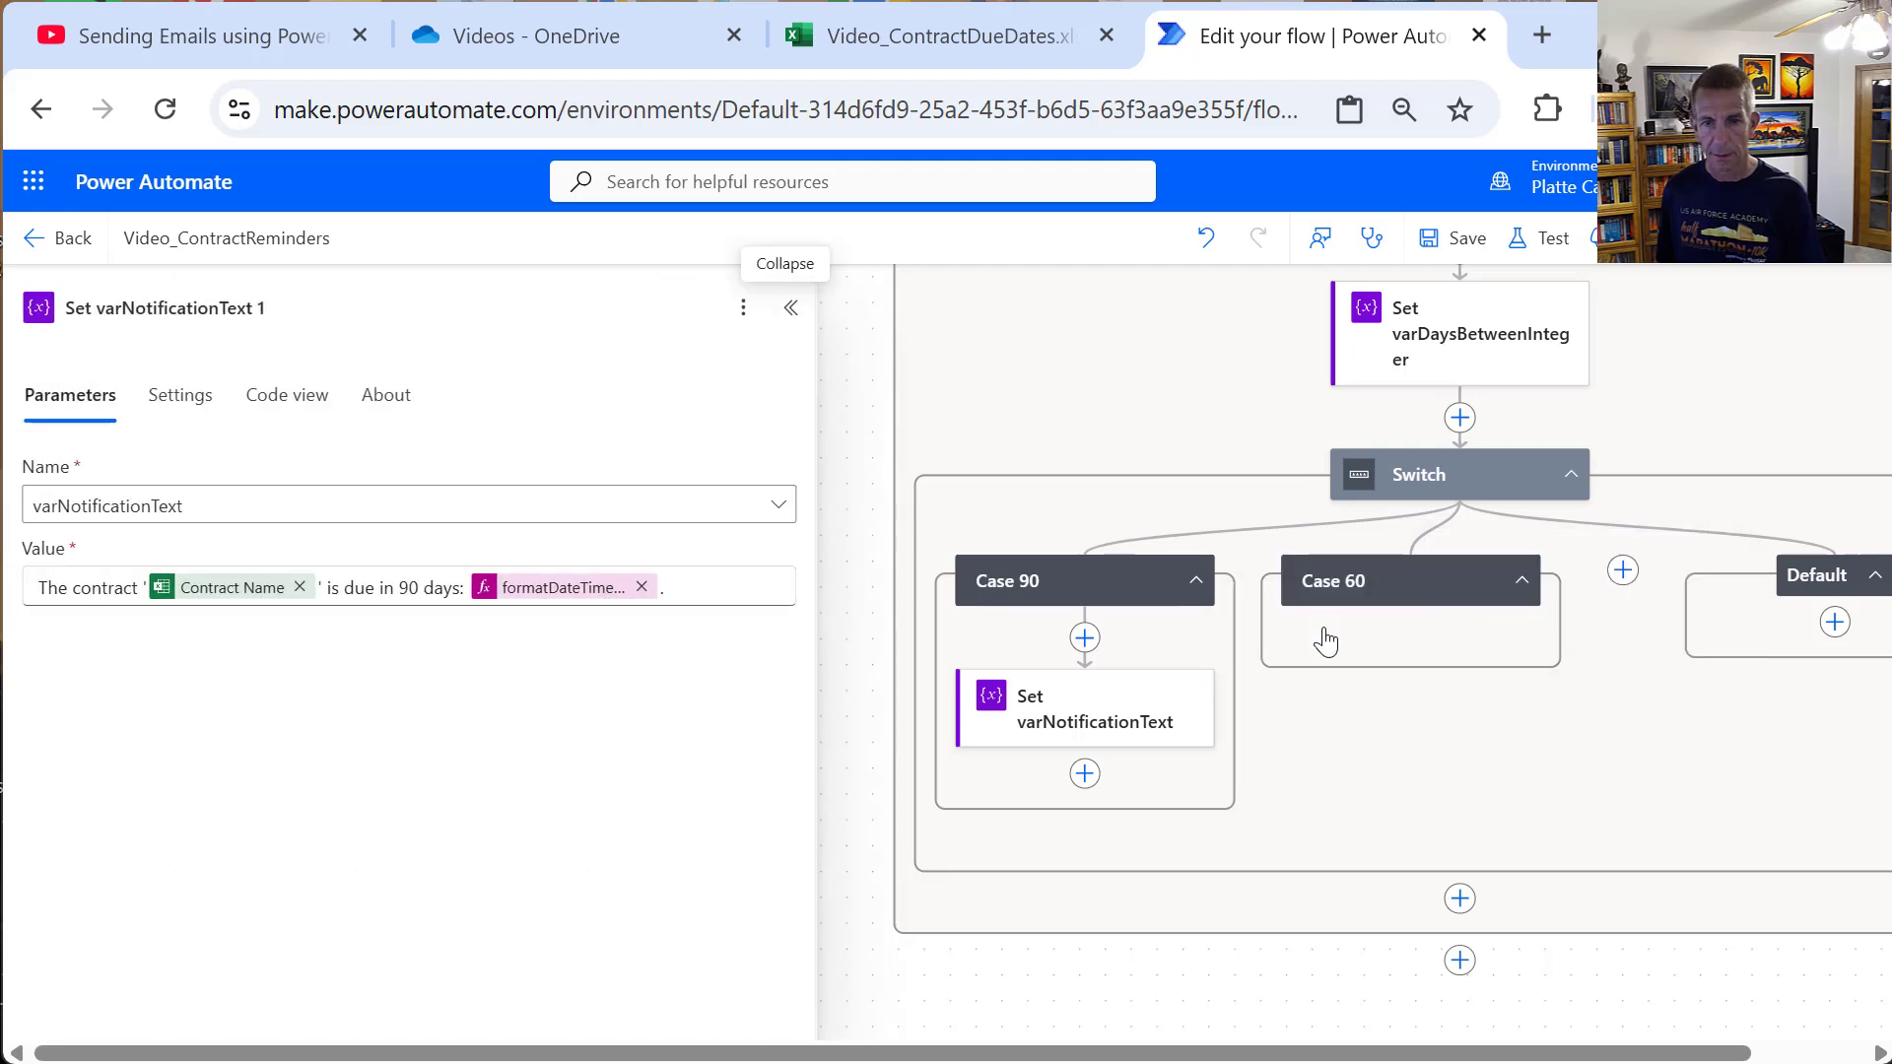
Step: Rename the pasted action in Case 60 to "Set varNotificationText 2" and change its notification text to "due in 60 days"
left_click(367, 307)
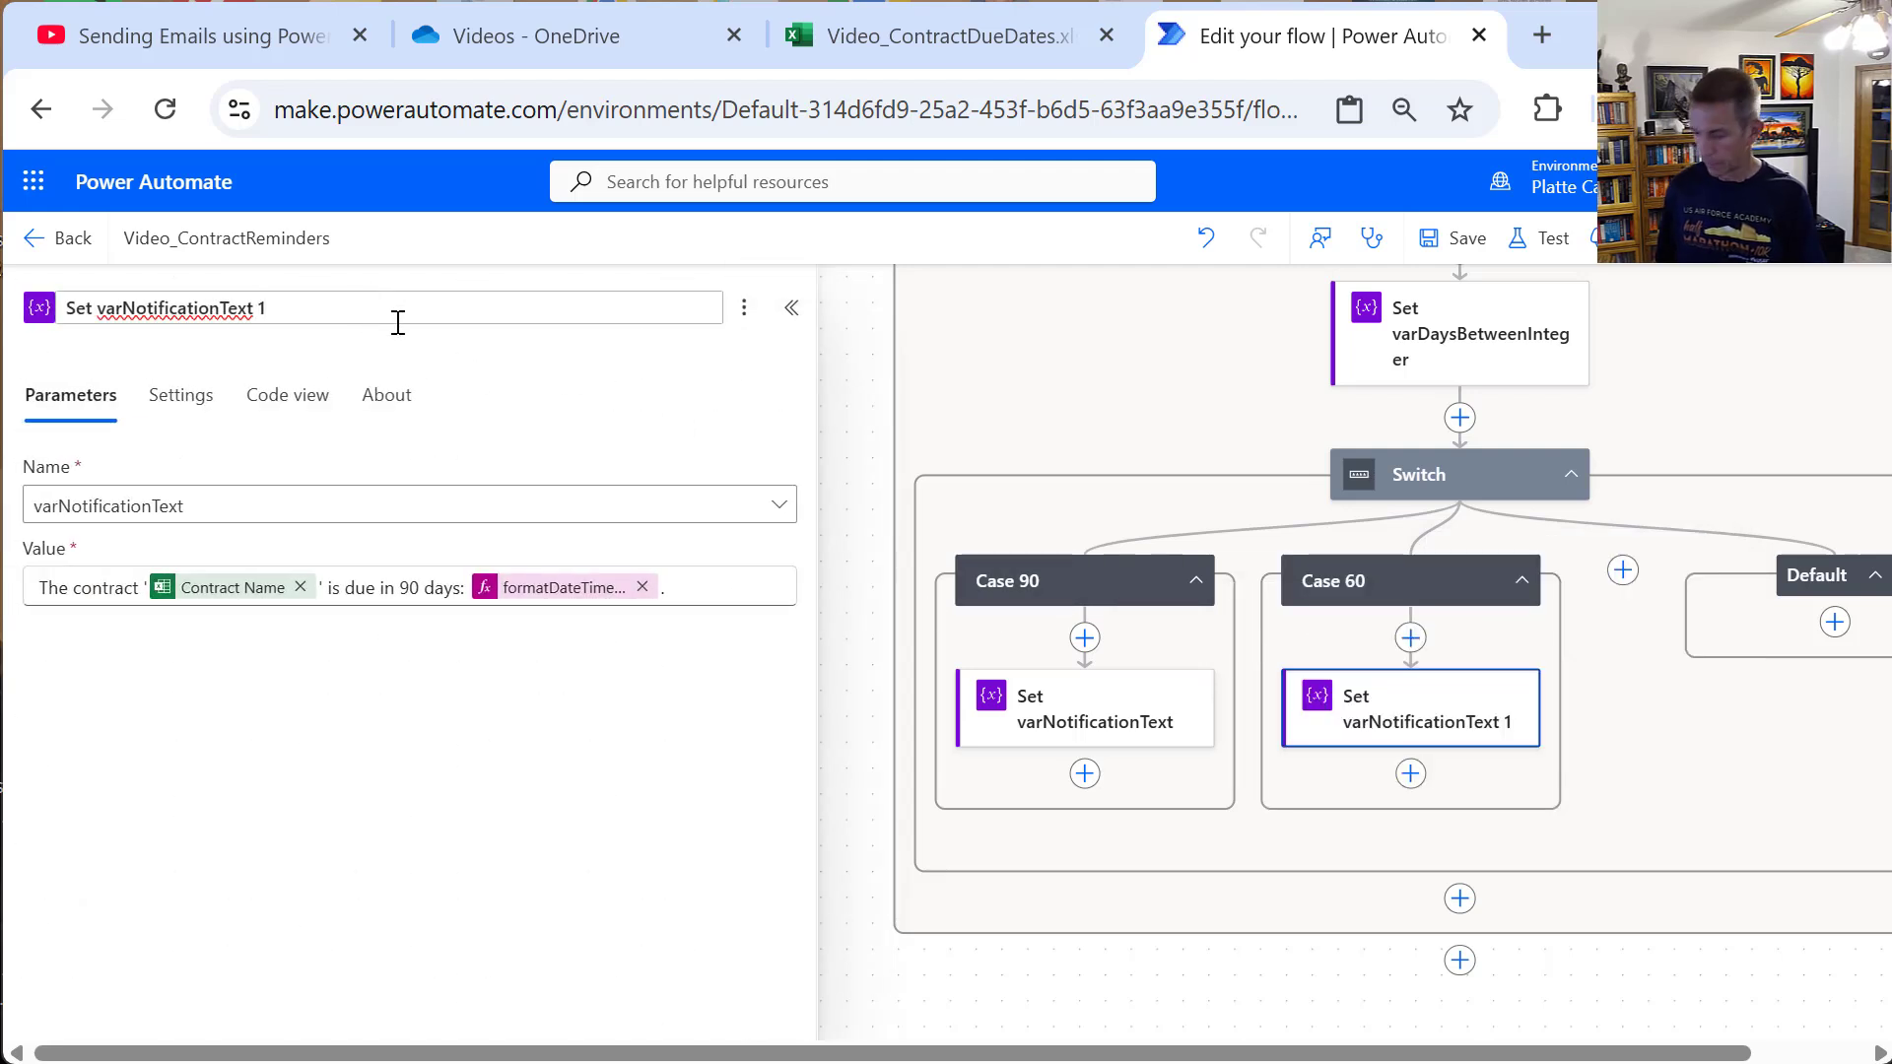
key("BackSpace")
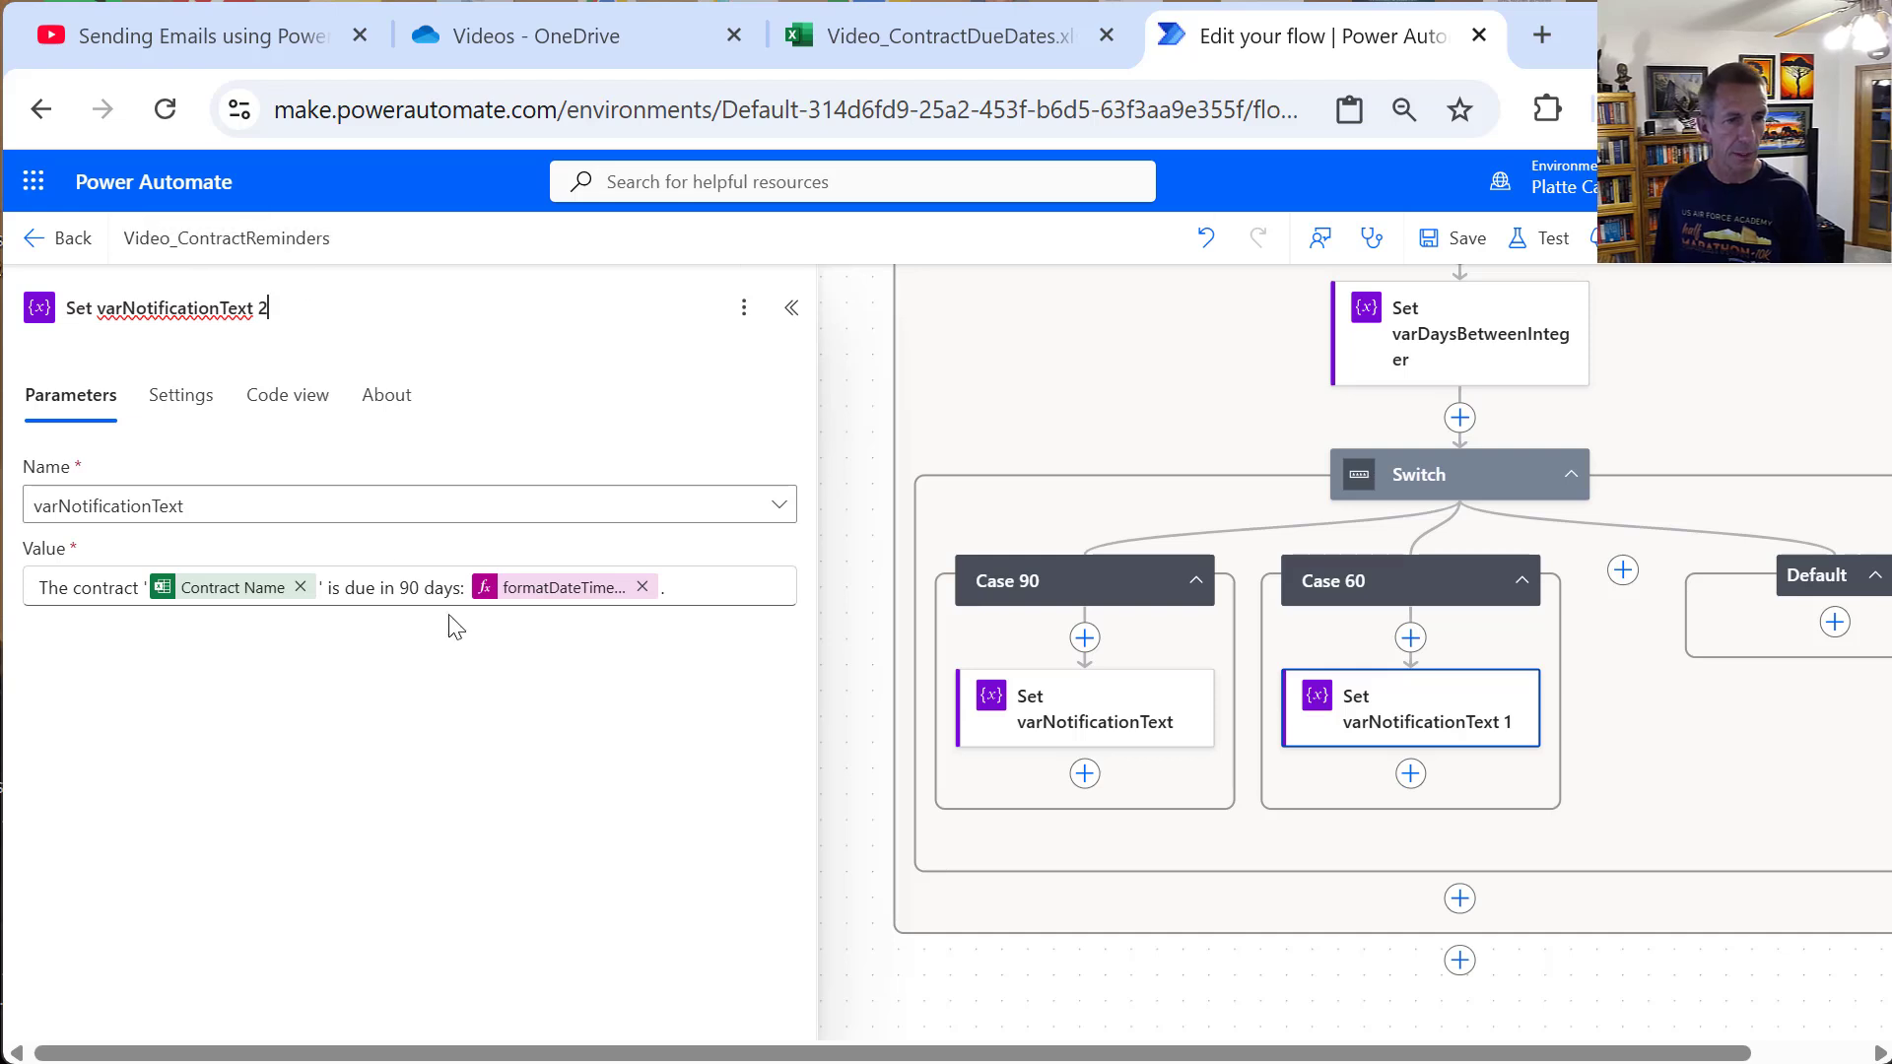
left_click(411, 589)
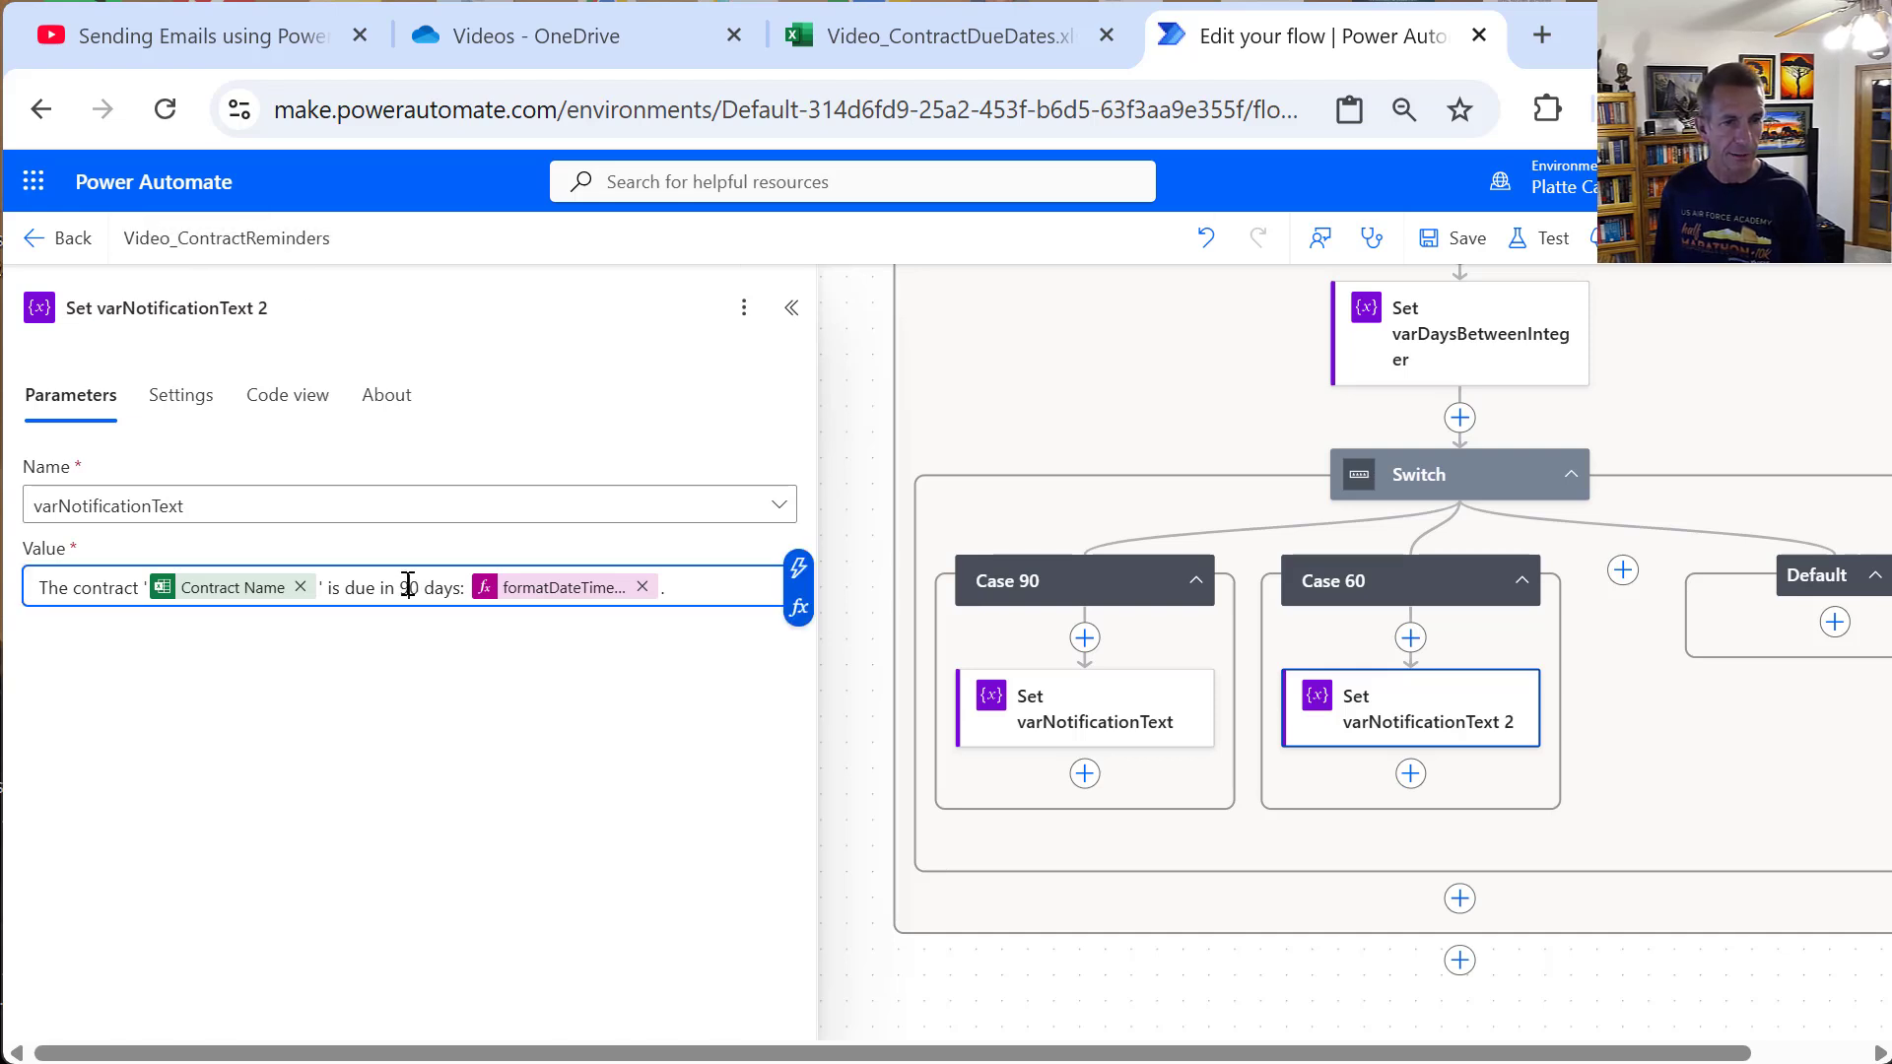
type("6")
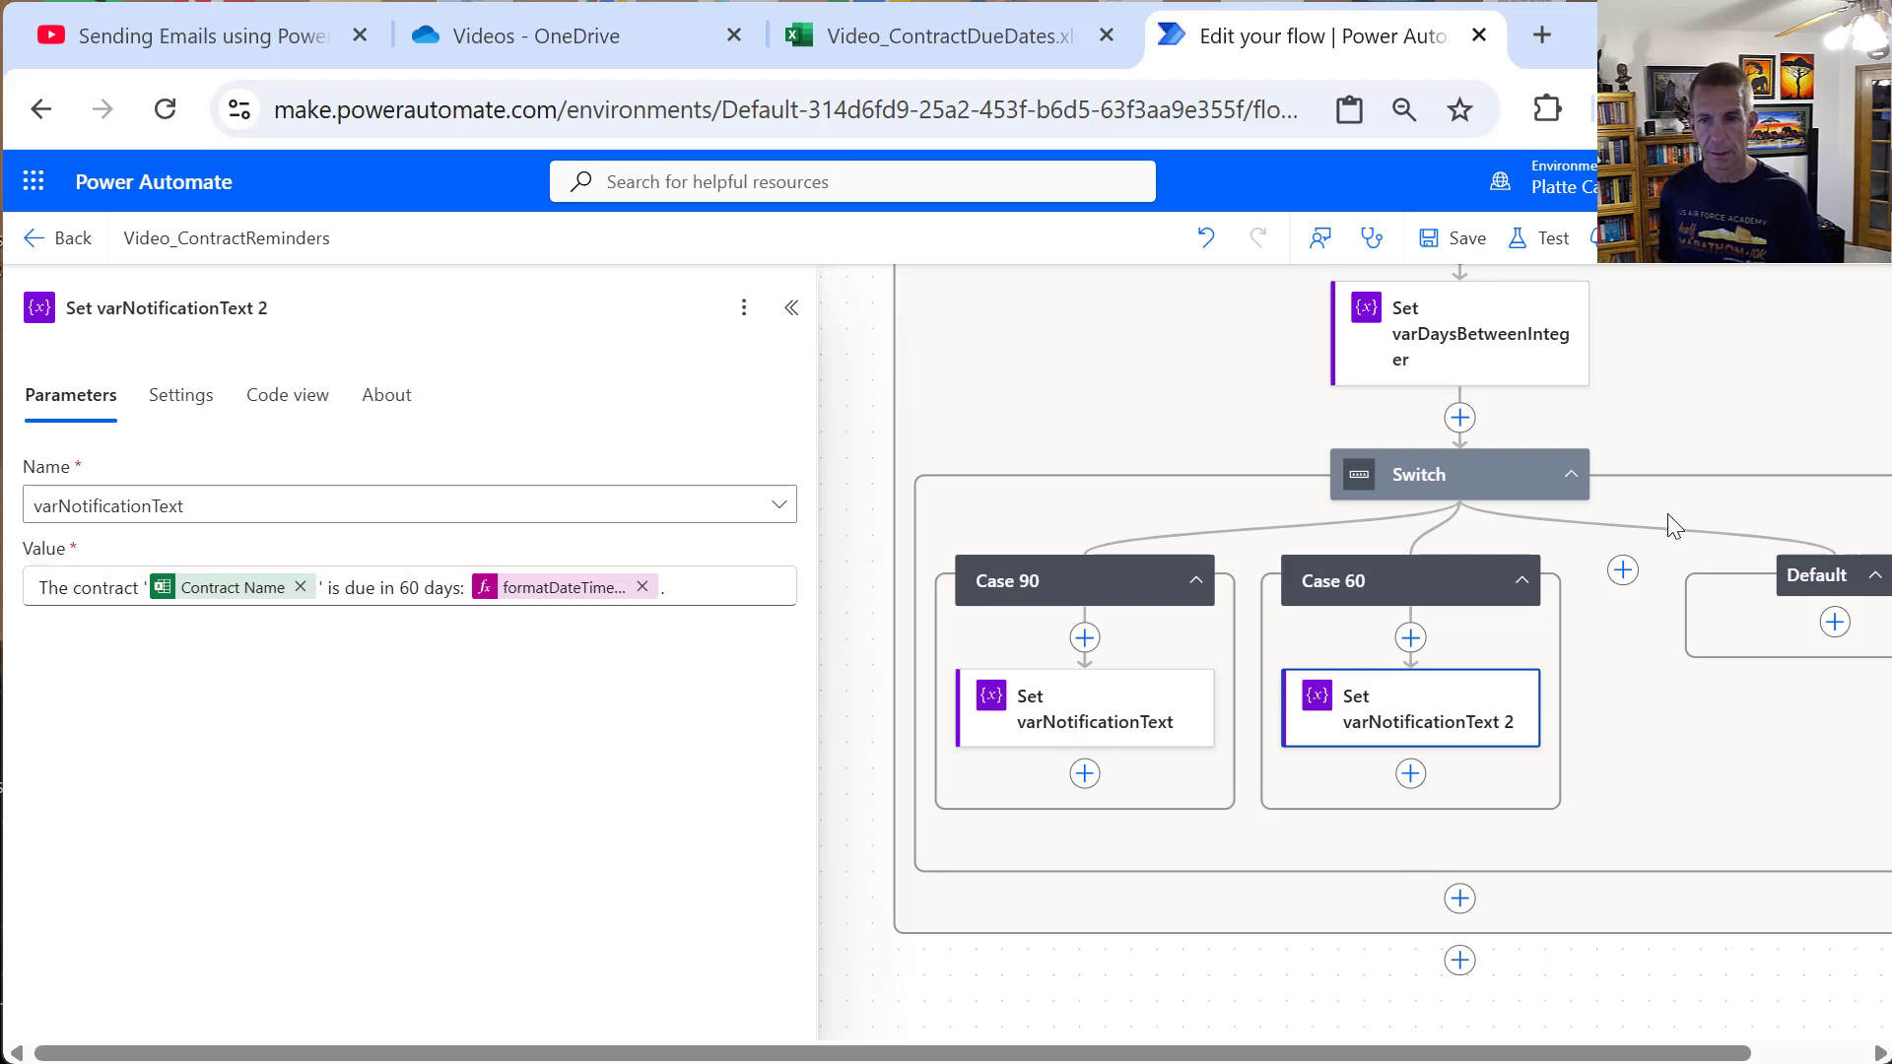
Step: Add a third case to the Switch, rename it "Case 30" and set it to equal 30
left_click(1621, 573)
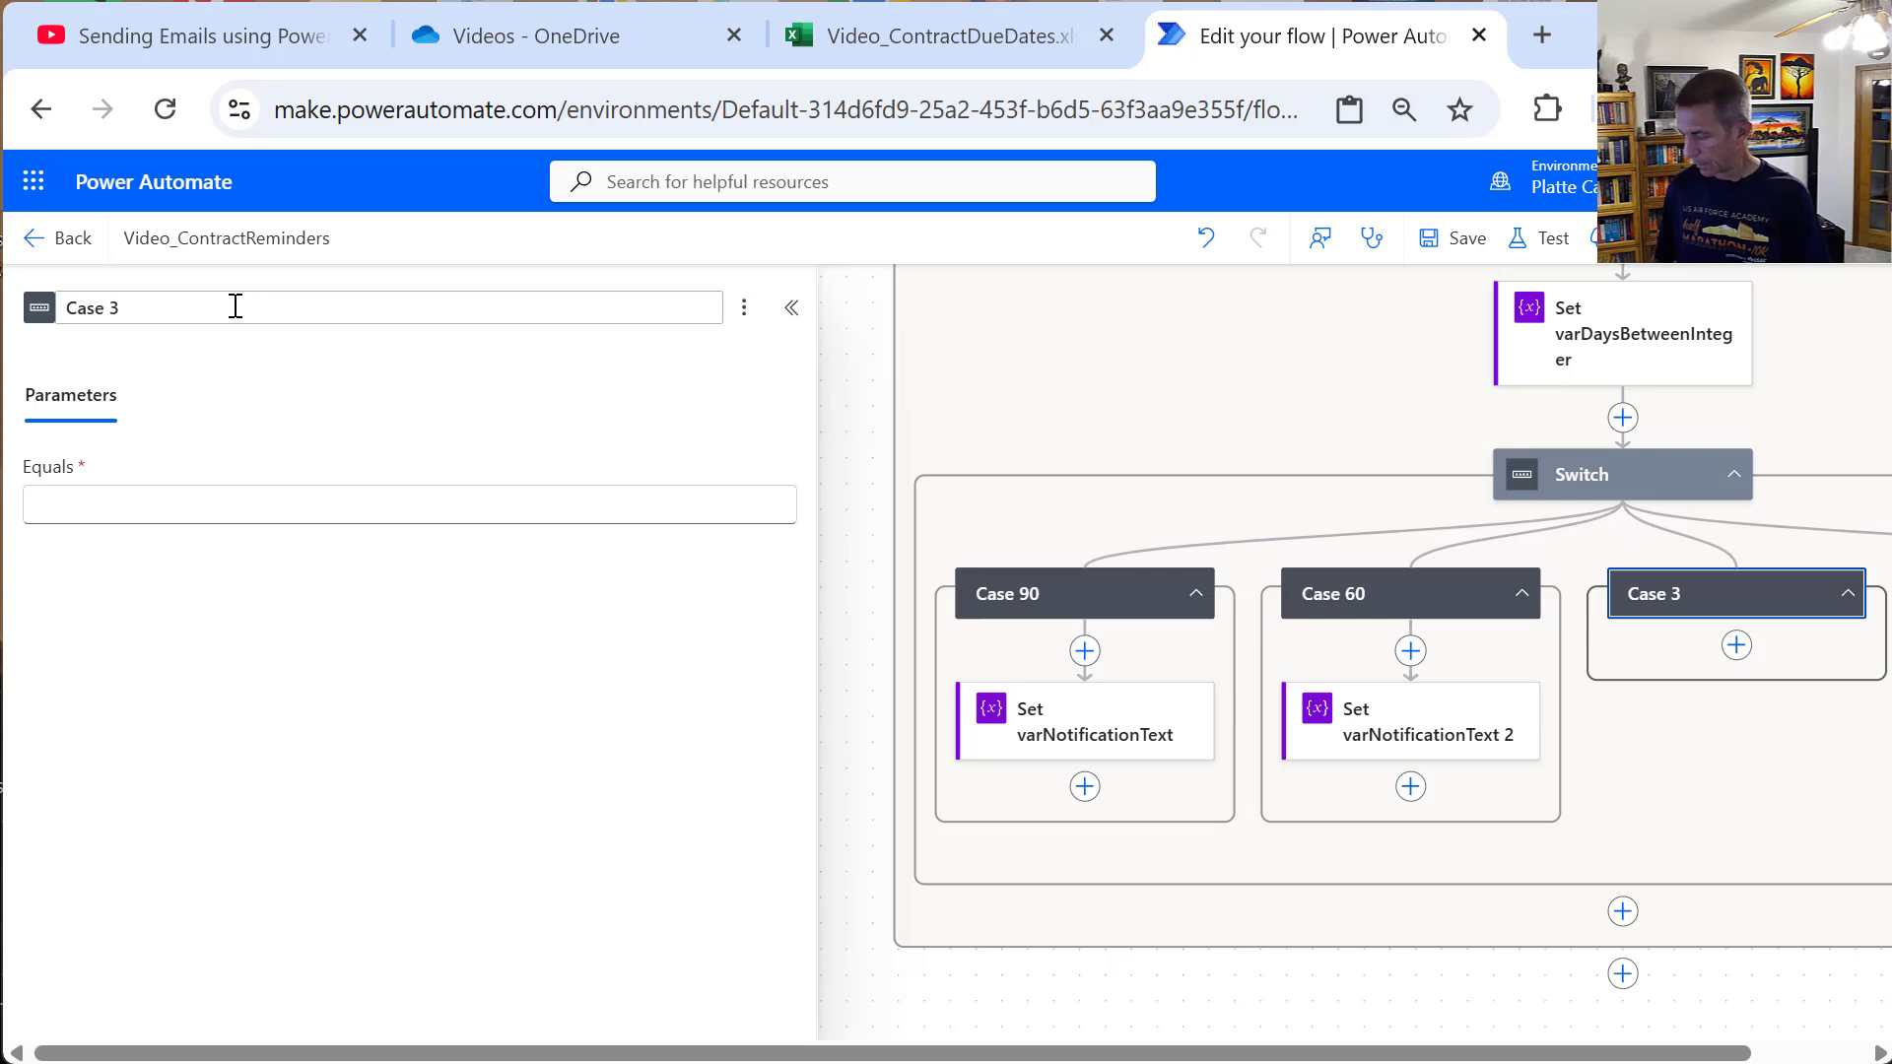
key("BackSpace")
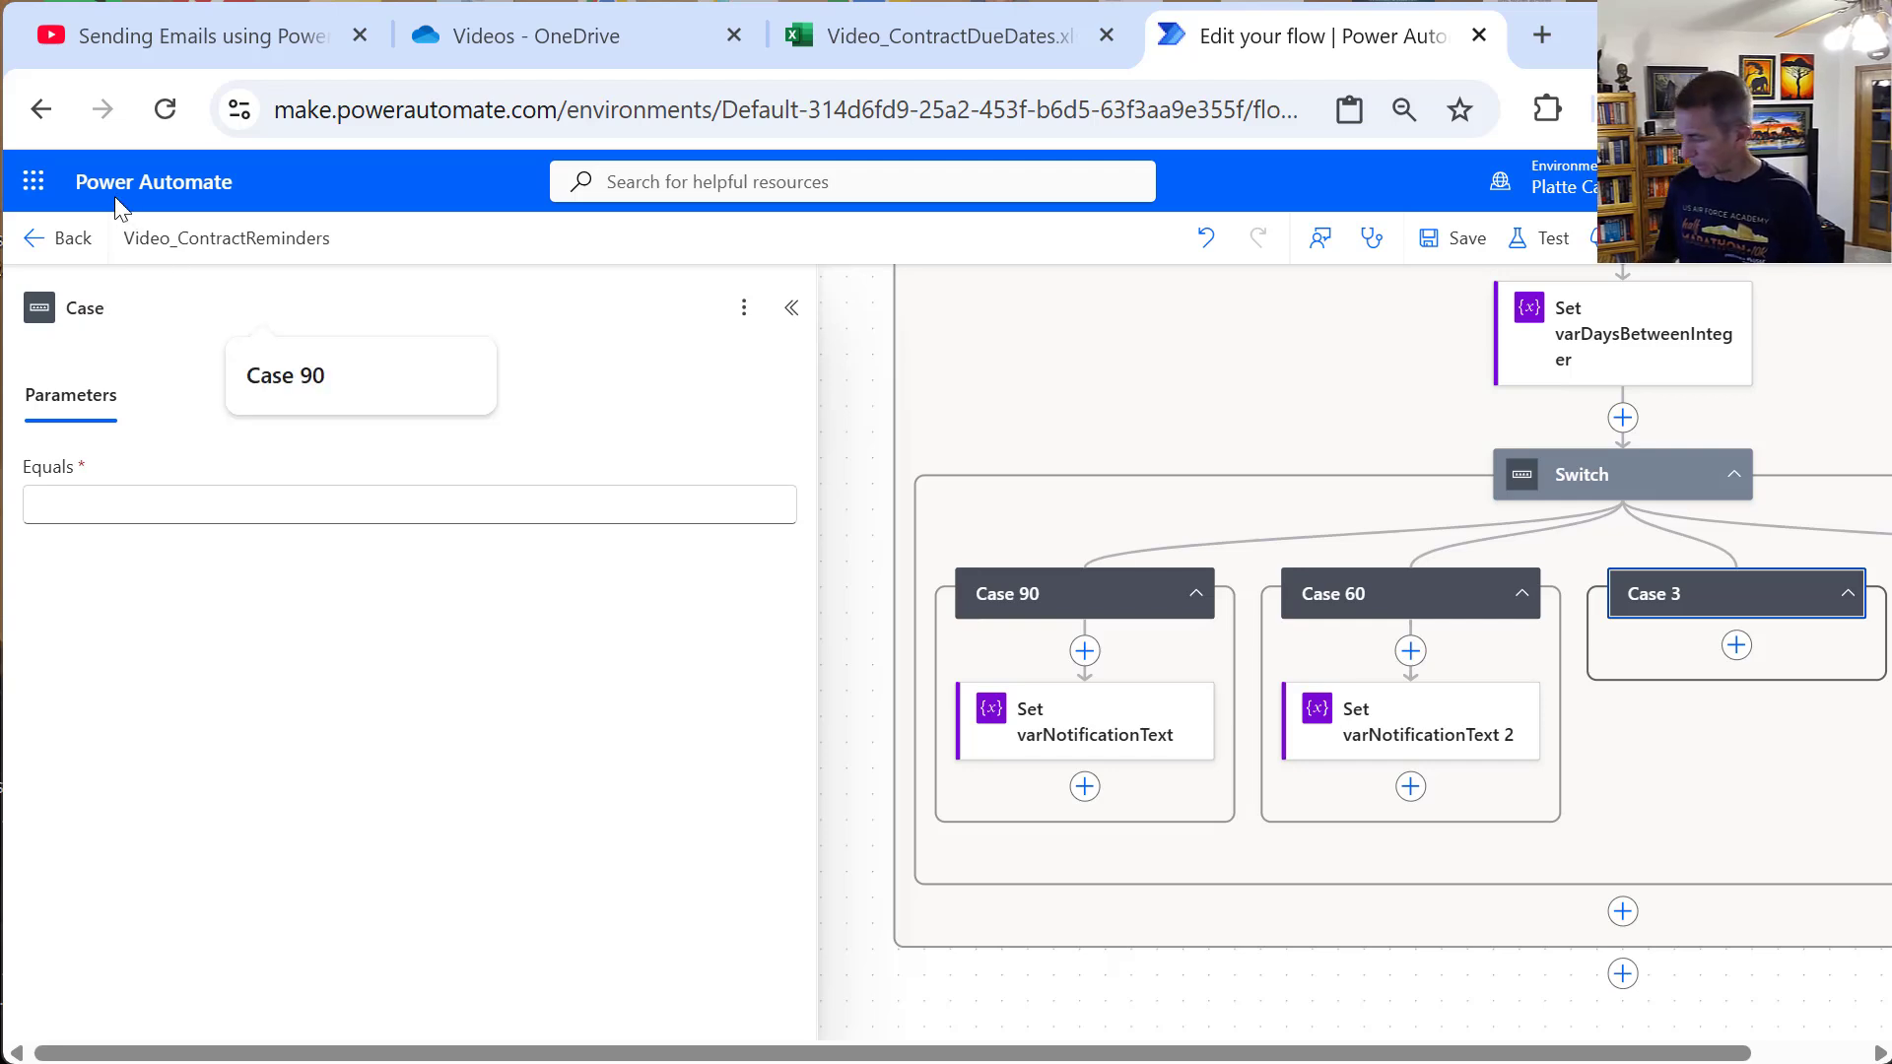
type("30")
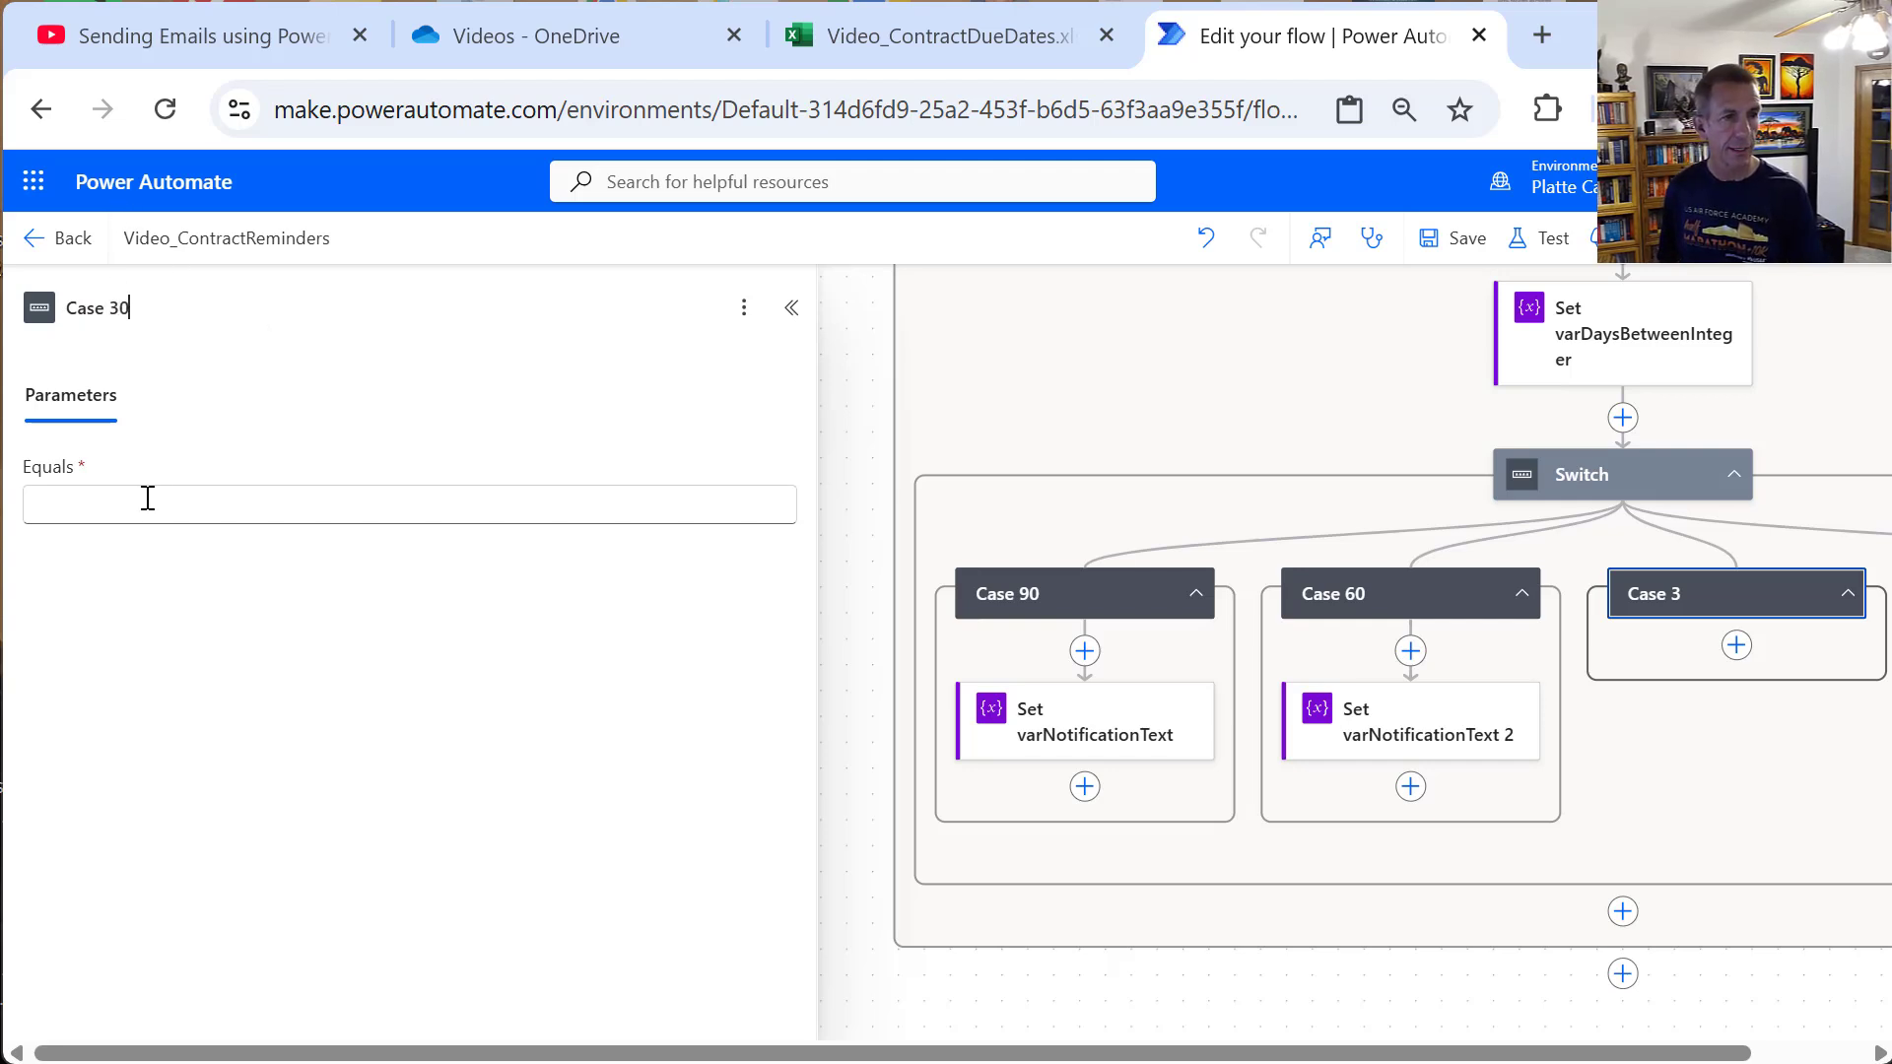
left_click(145, 494)
type("30")
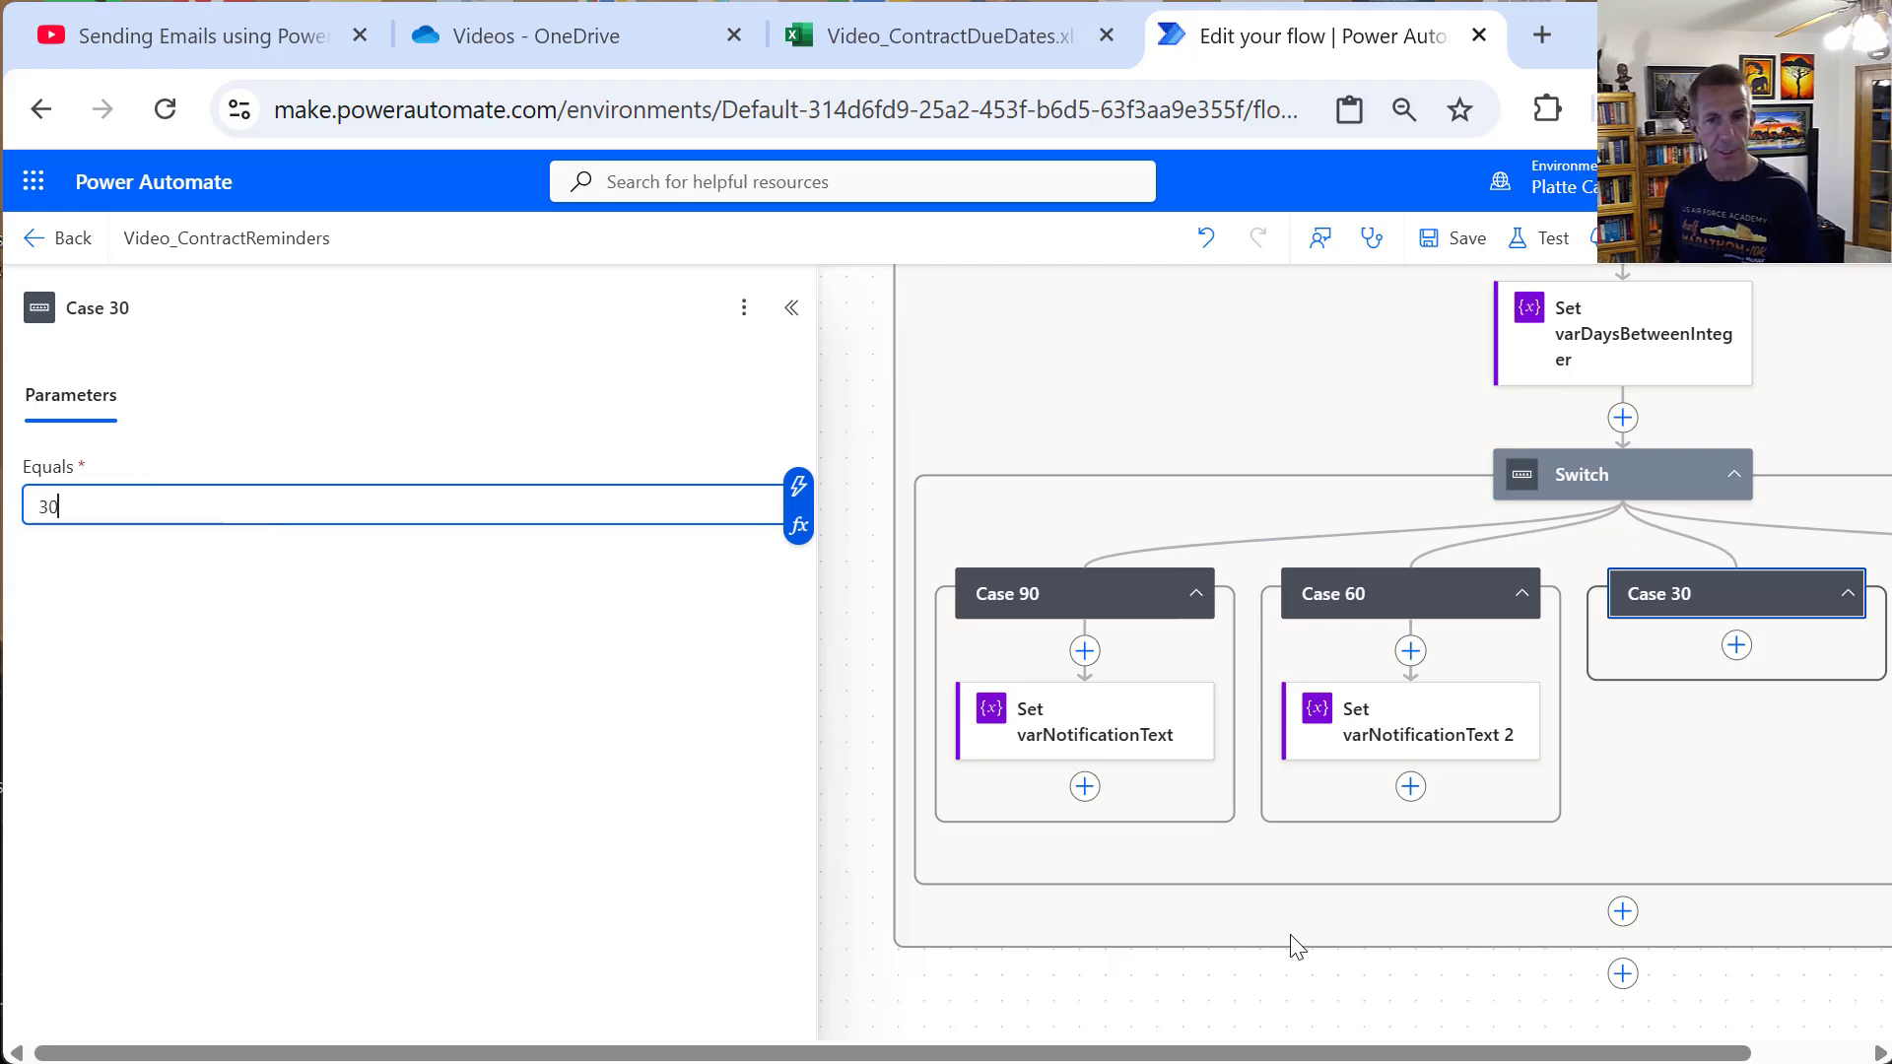
left_click(1678, 656)
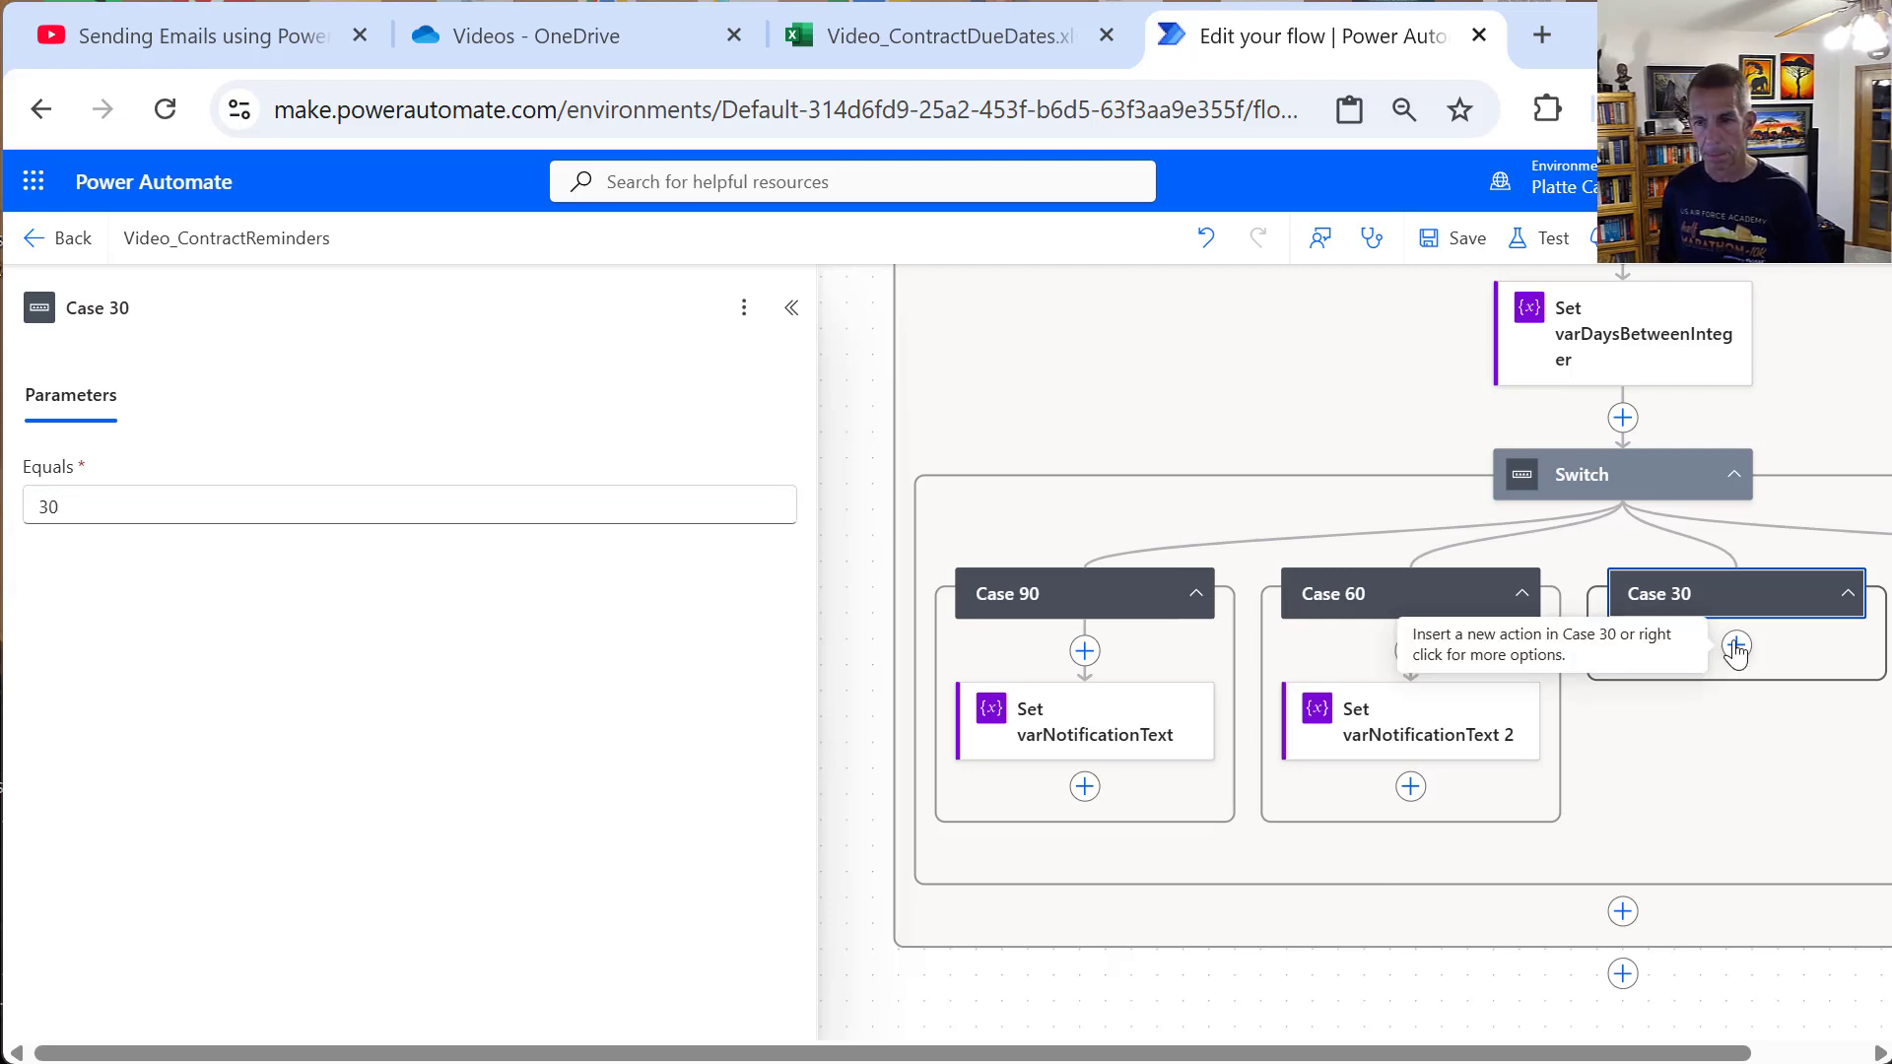
Step: Paste the copied notification action into Case 30 and change its text to "due in 30 days"
left_click(1734, 650)
left_click(1647, 630)
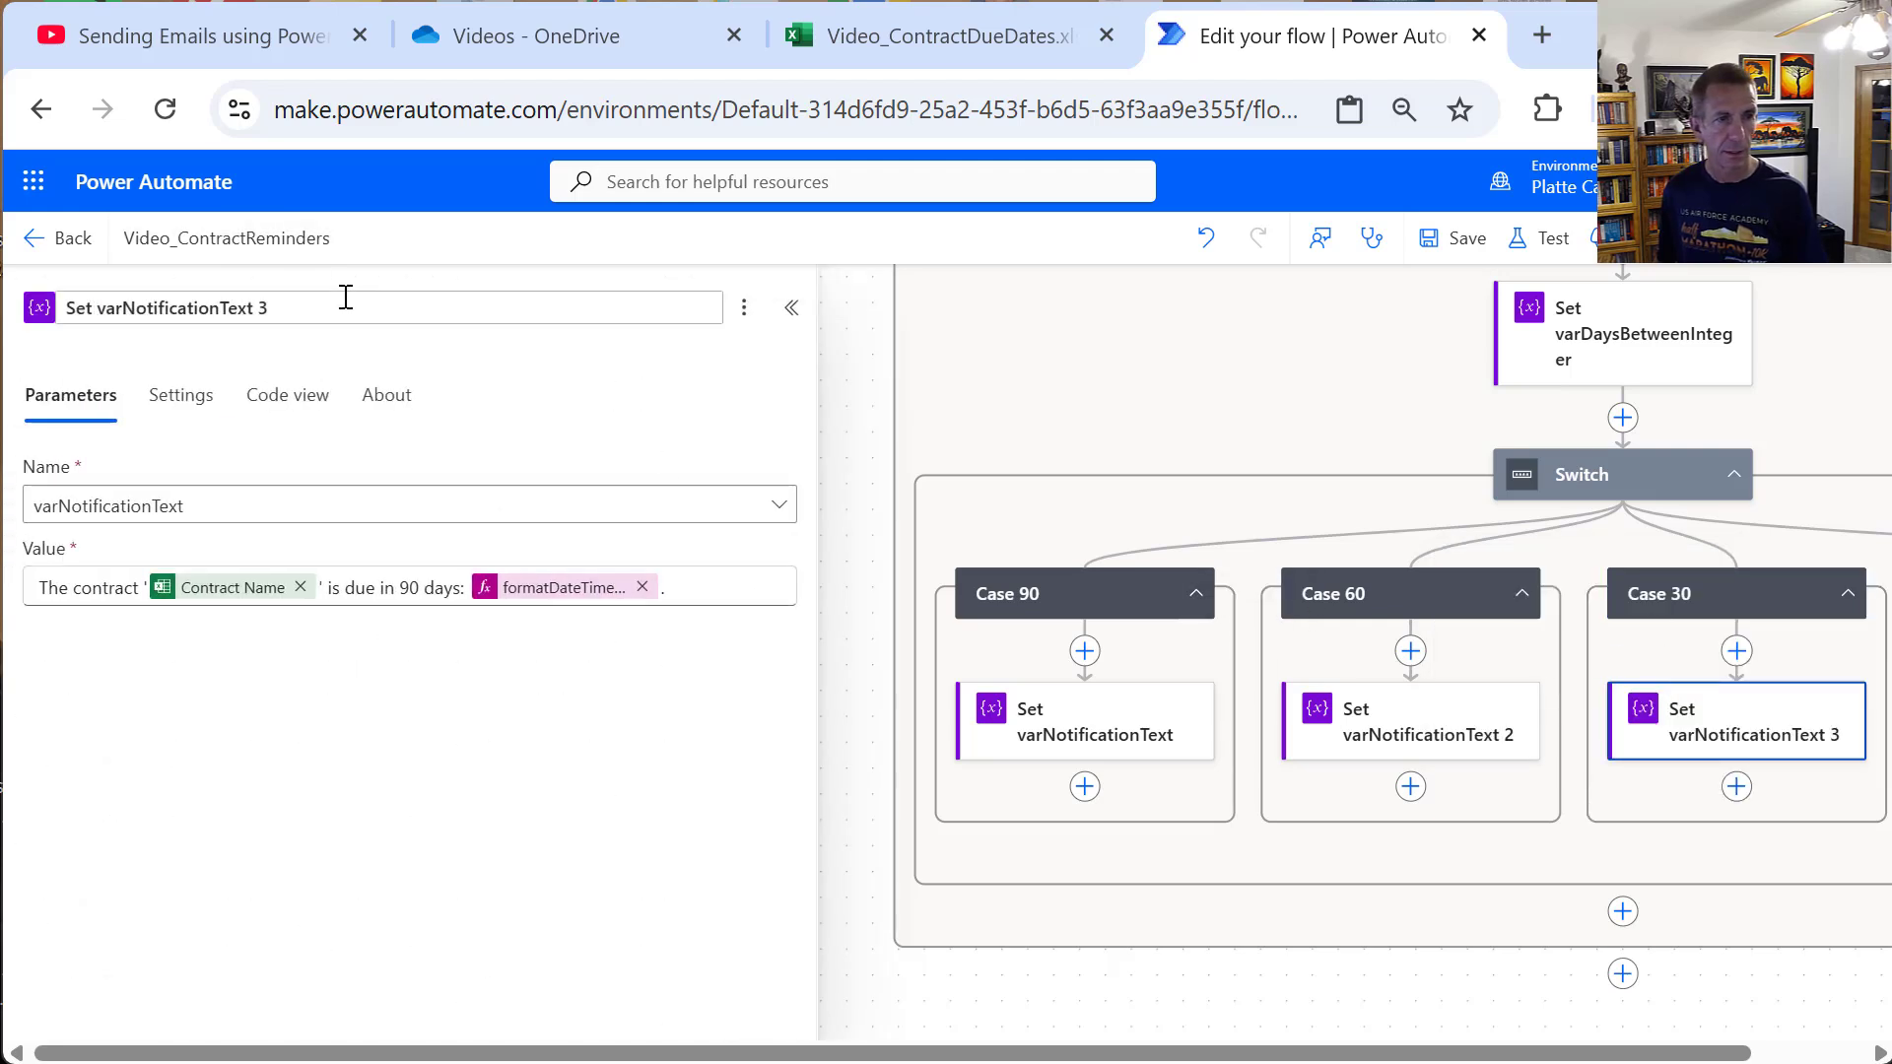
left_click(411, 588)
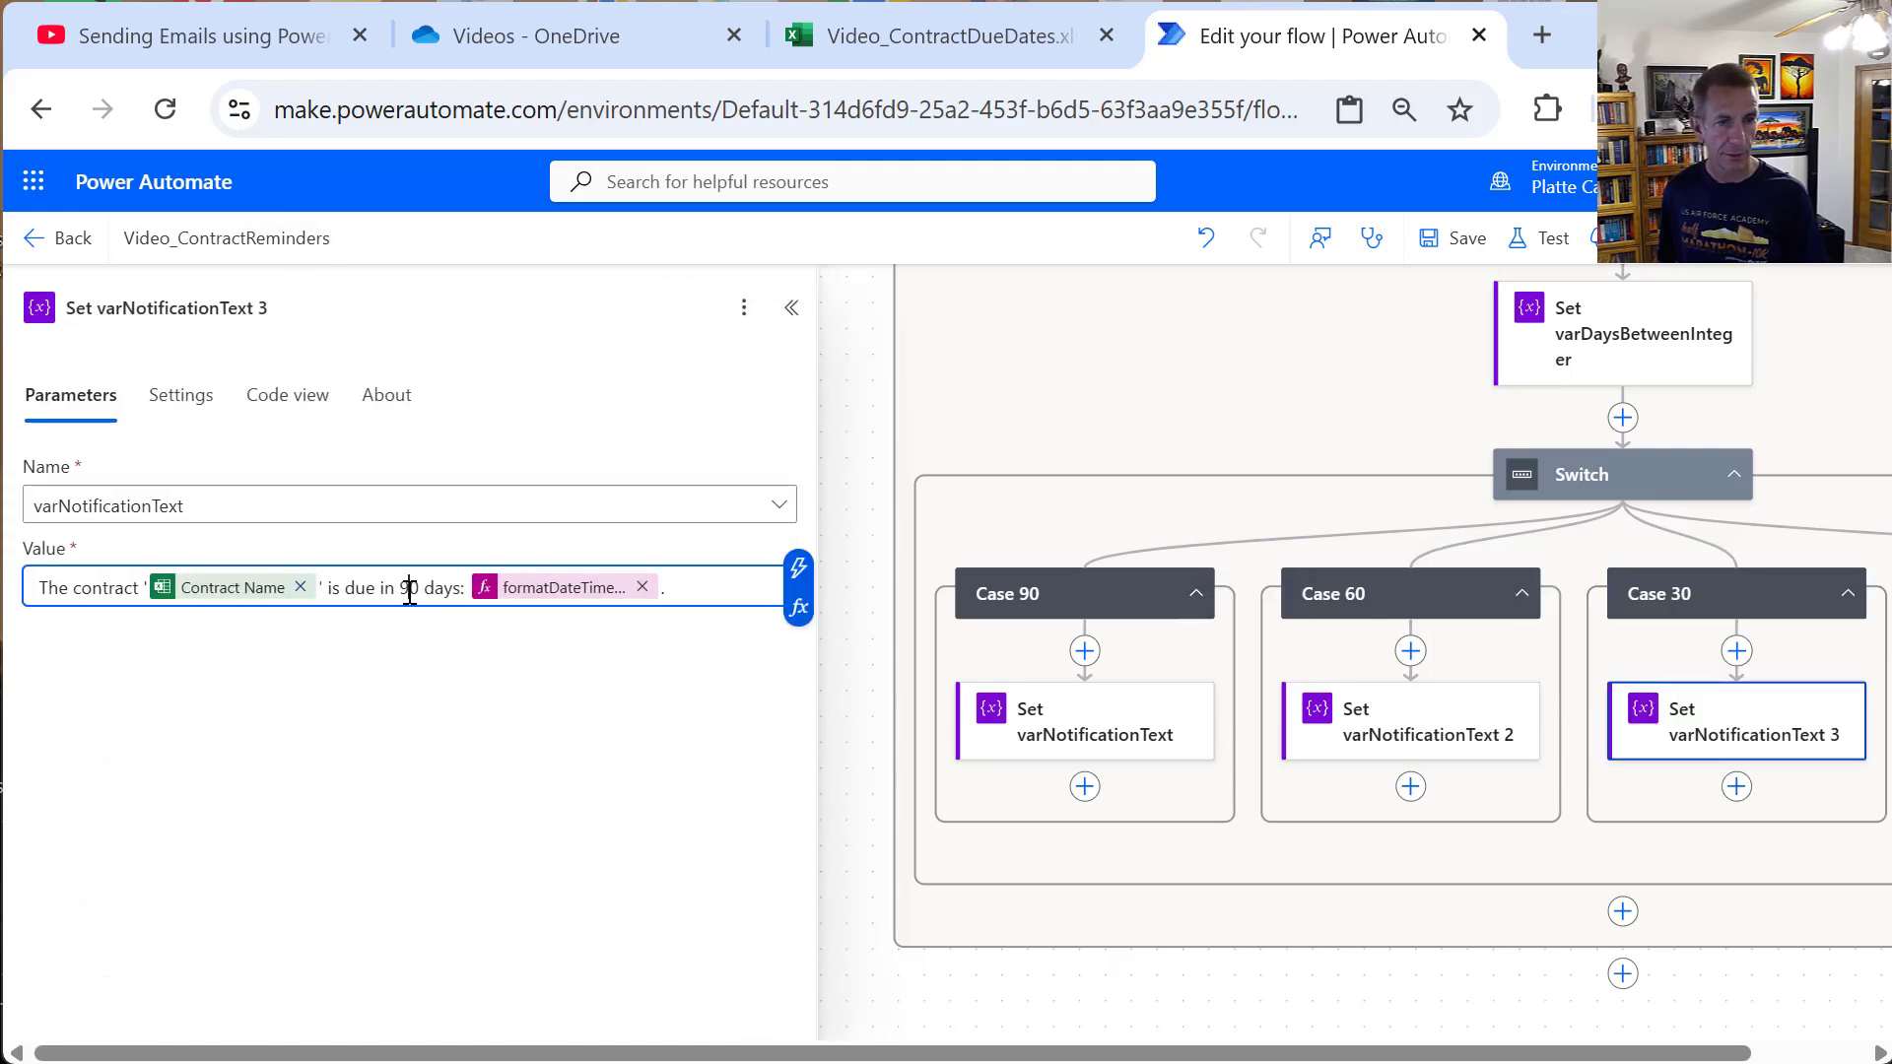
key("BackSpace")
type("3")
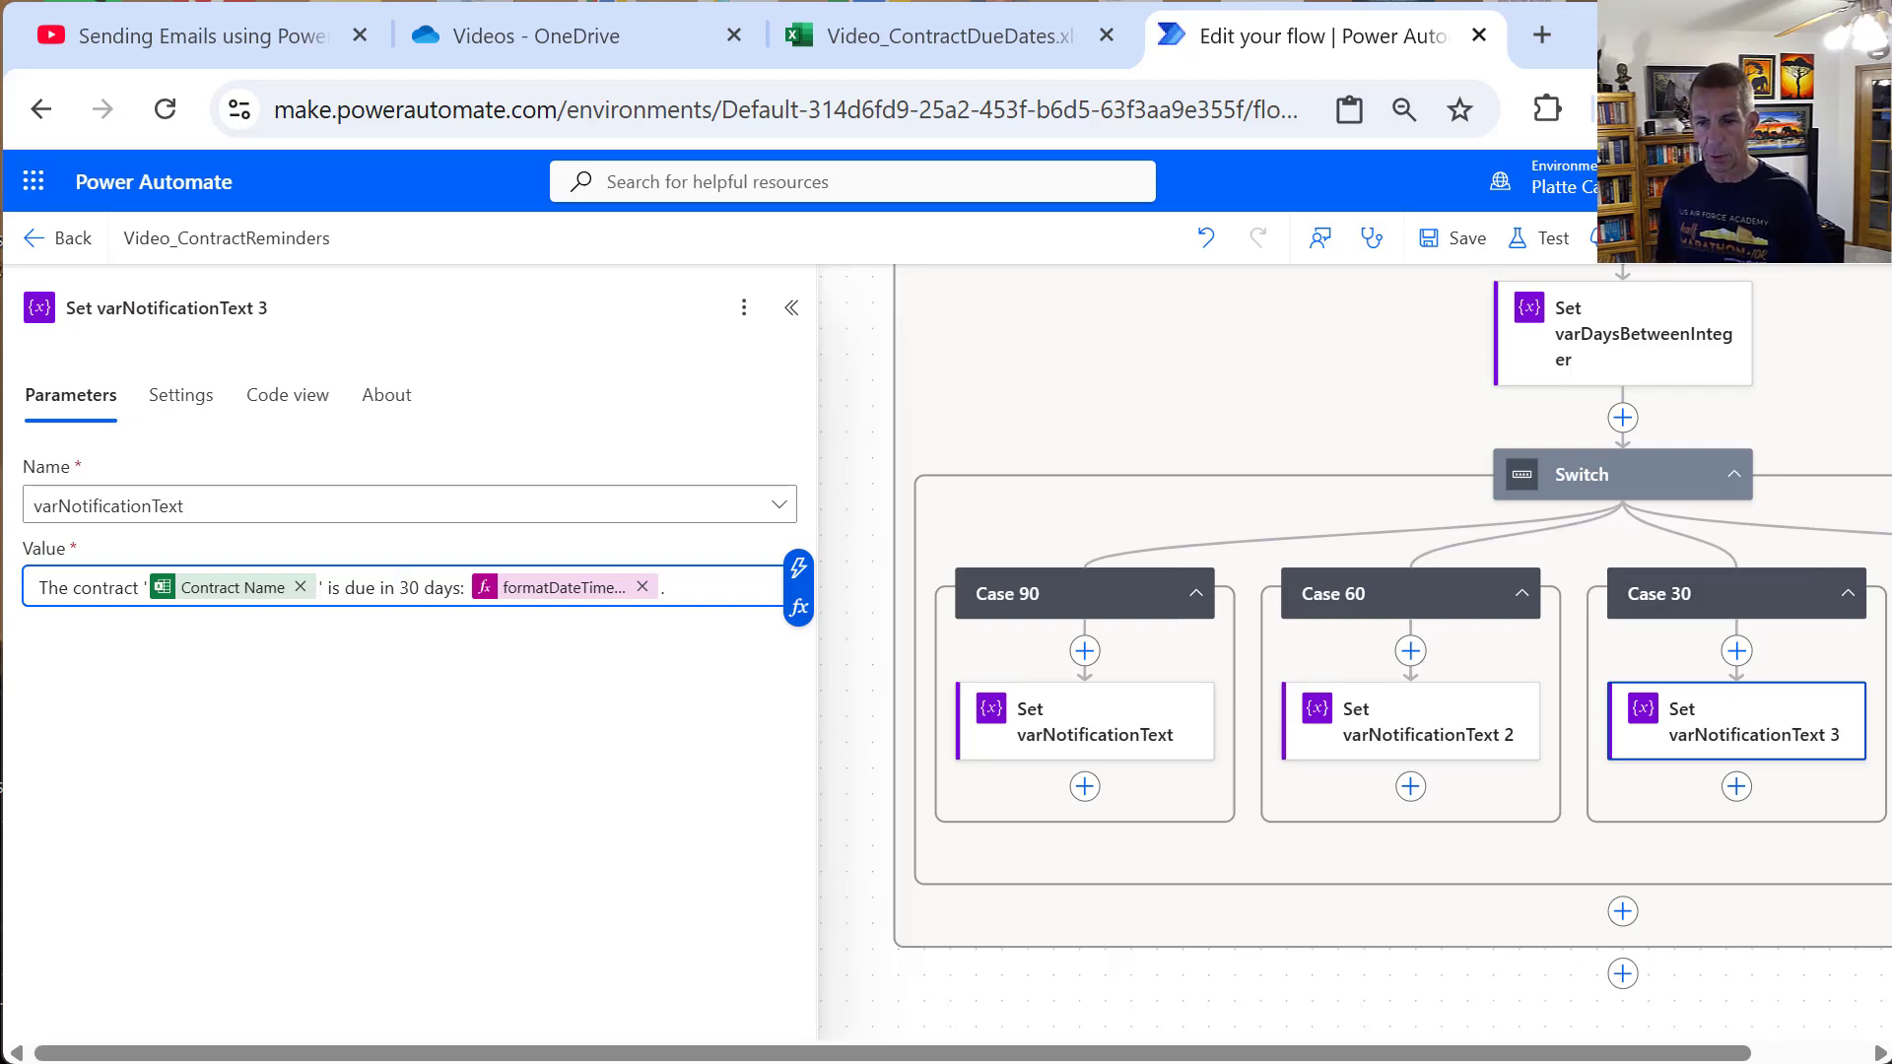
Step: Add a fourth case to the Switch after Case 30, rename it "Case 7" and set it to equal 7
left_click_drag(1580, 1054, 1785, 1000)
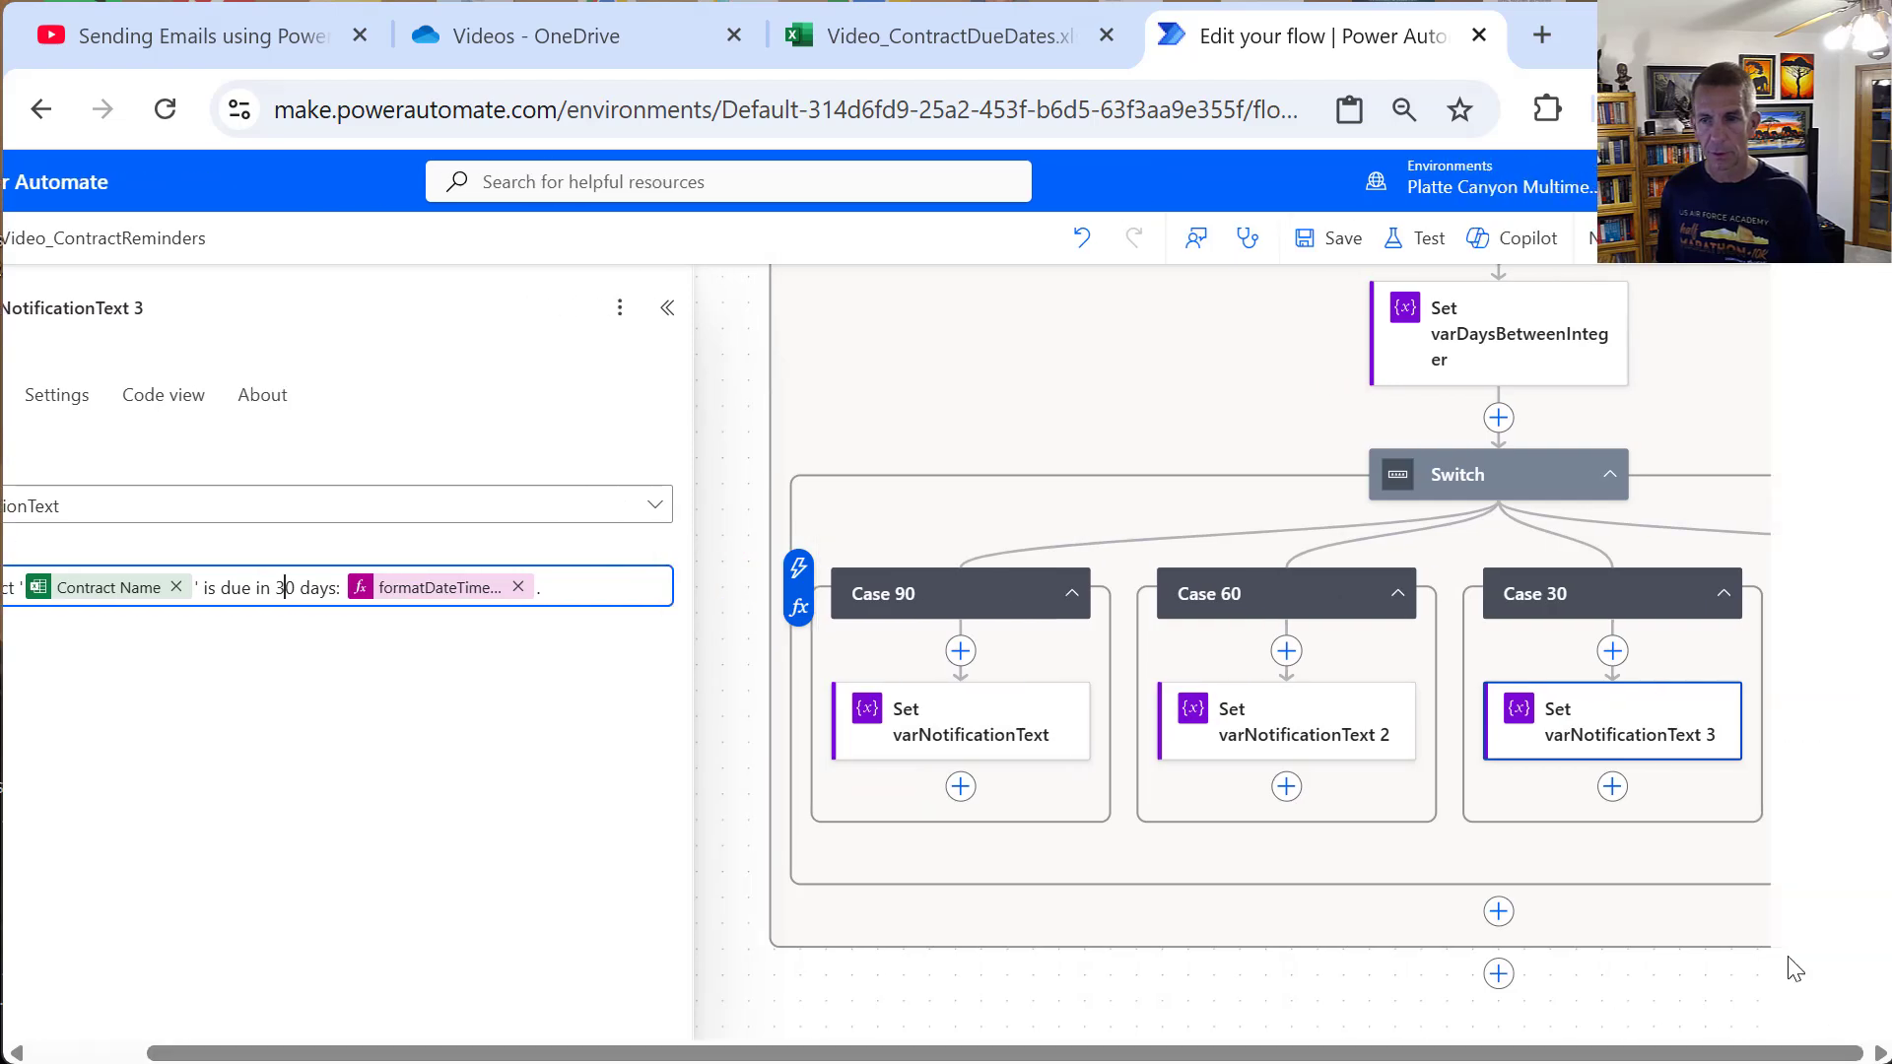
left_click(1779, 502)
left_click_drag(1771, 488, 1378, 475)
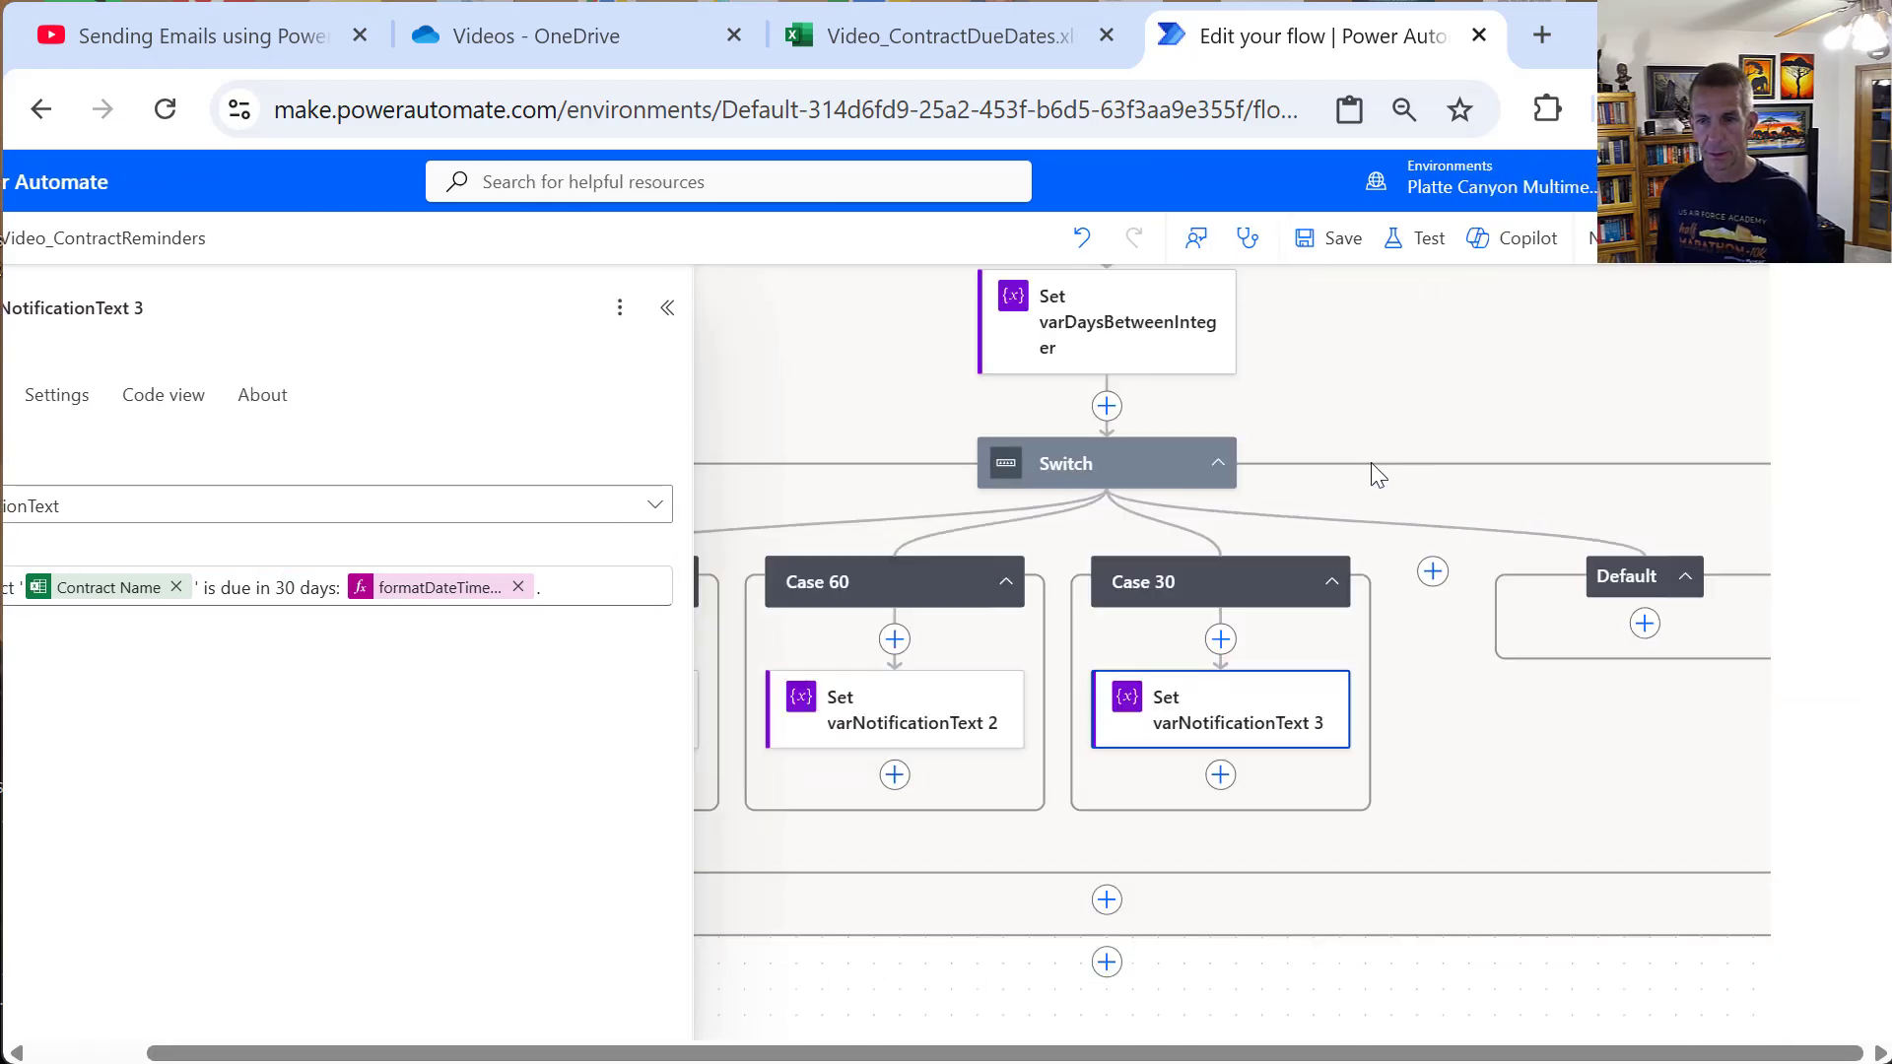
left_click(1433, 570)
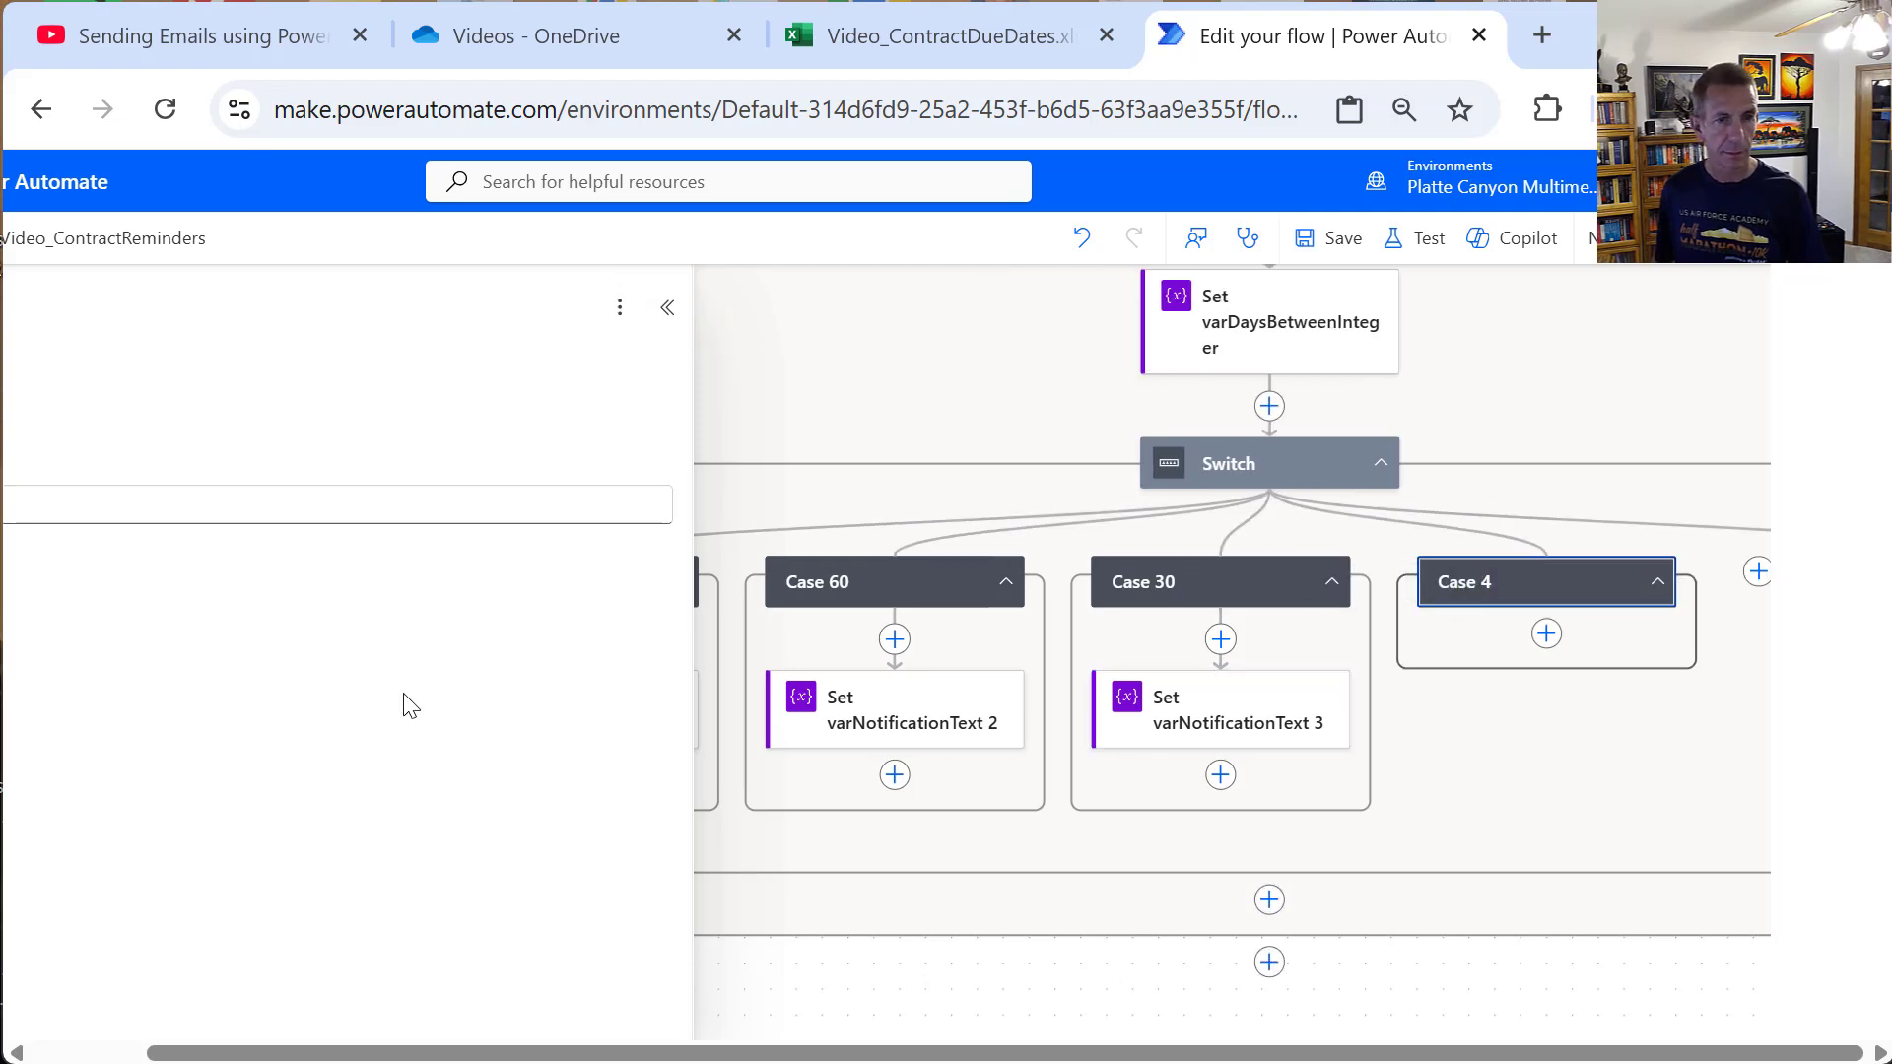
left_click_drag(1131, 1054, 890, 1059)
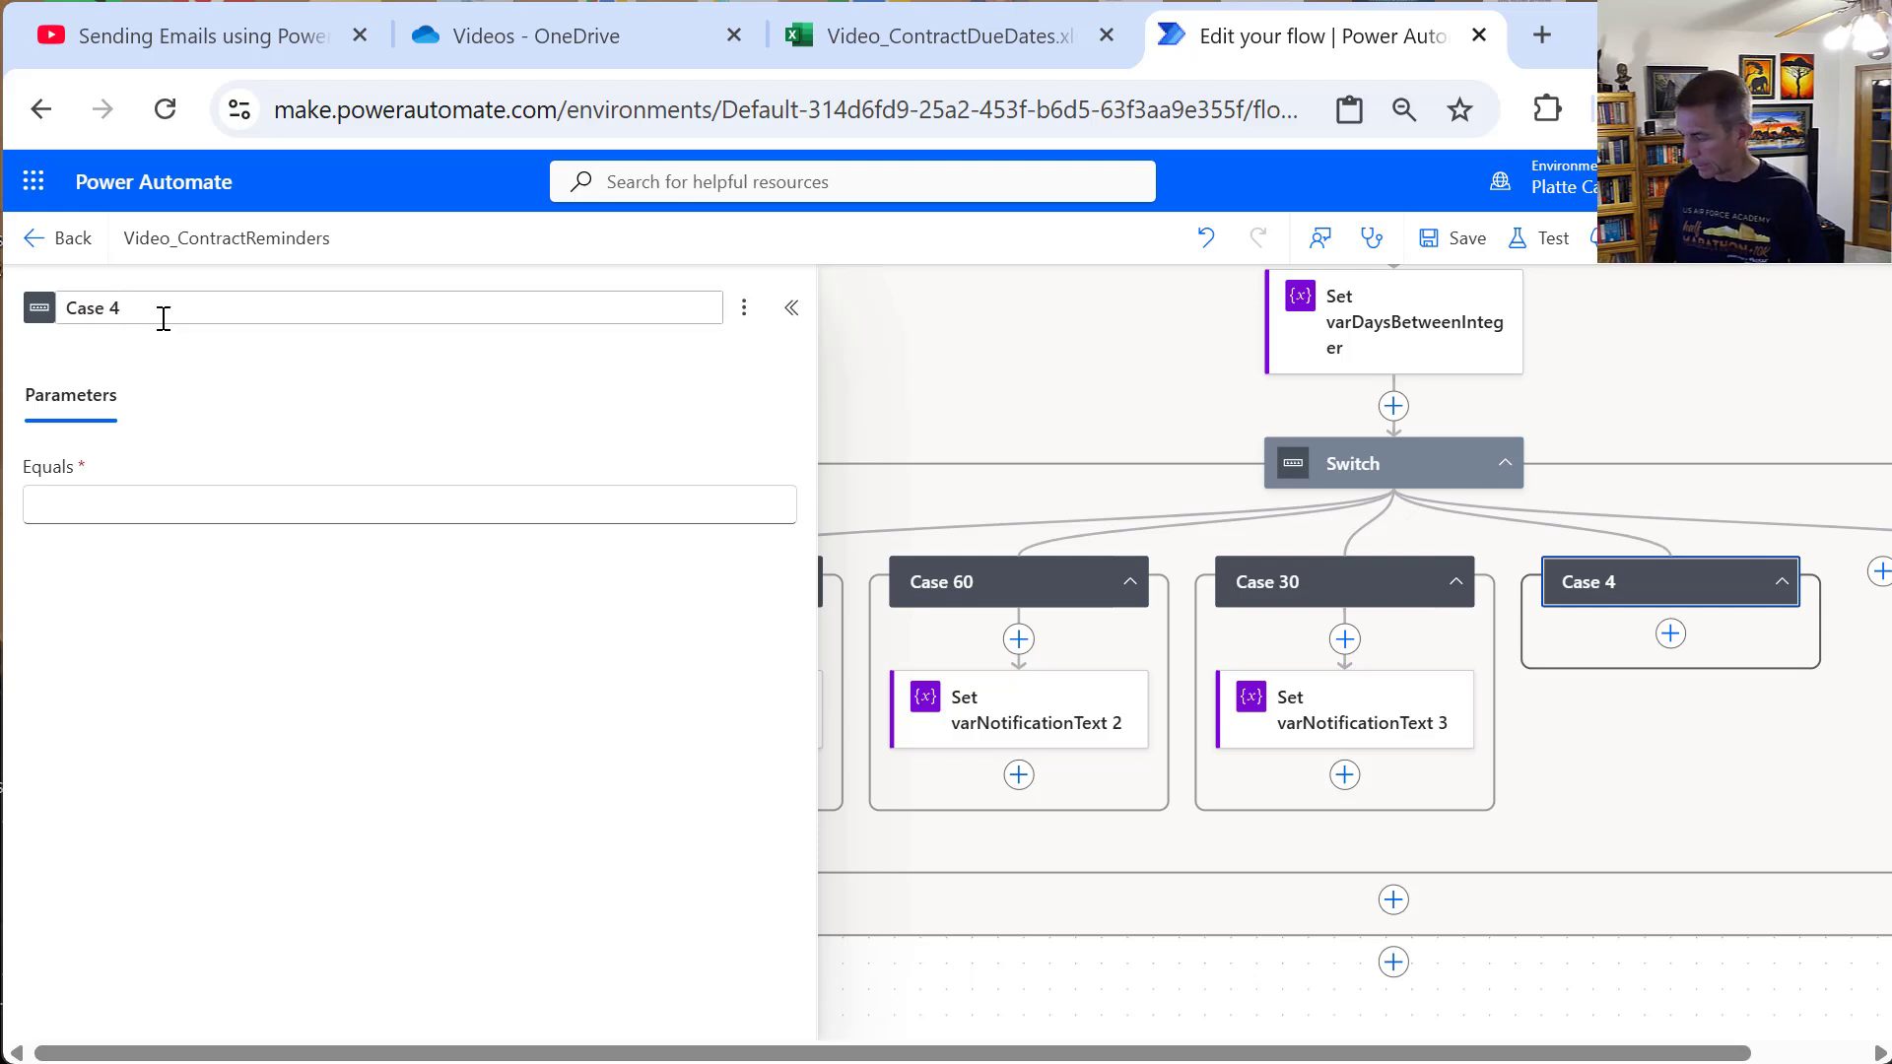
type("7")
left_click(168, 505)
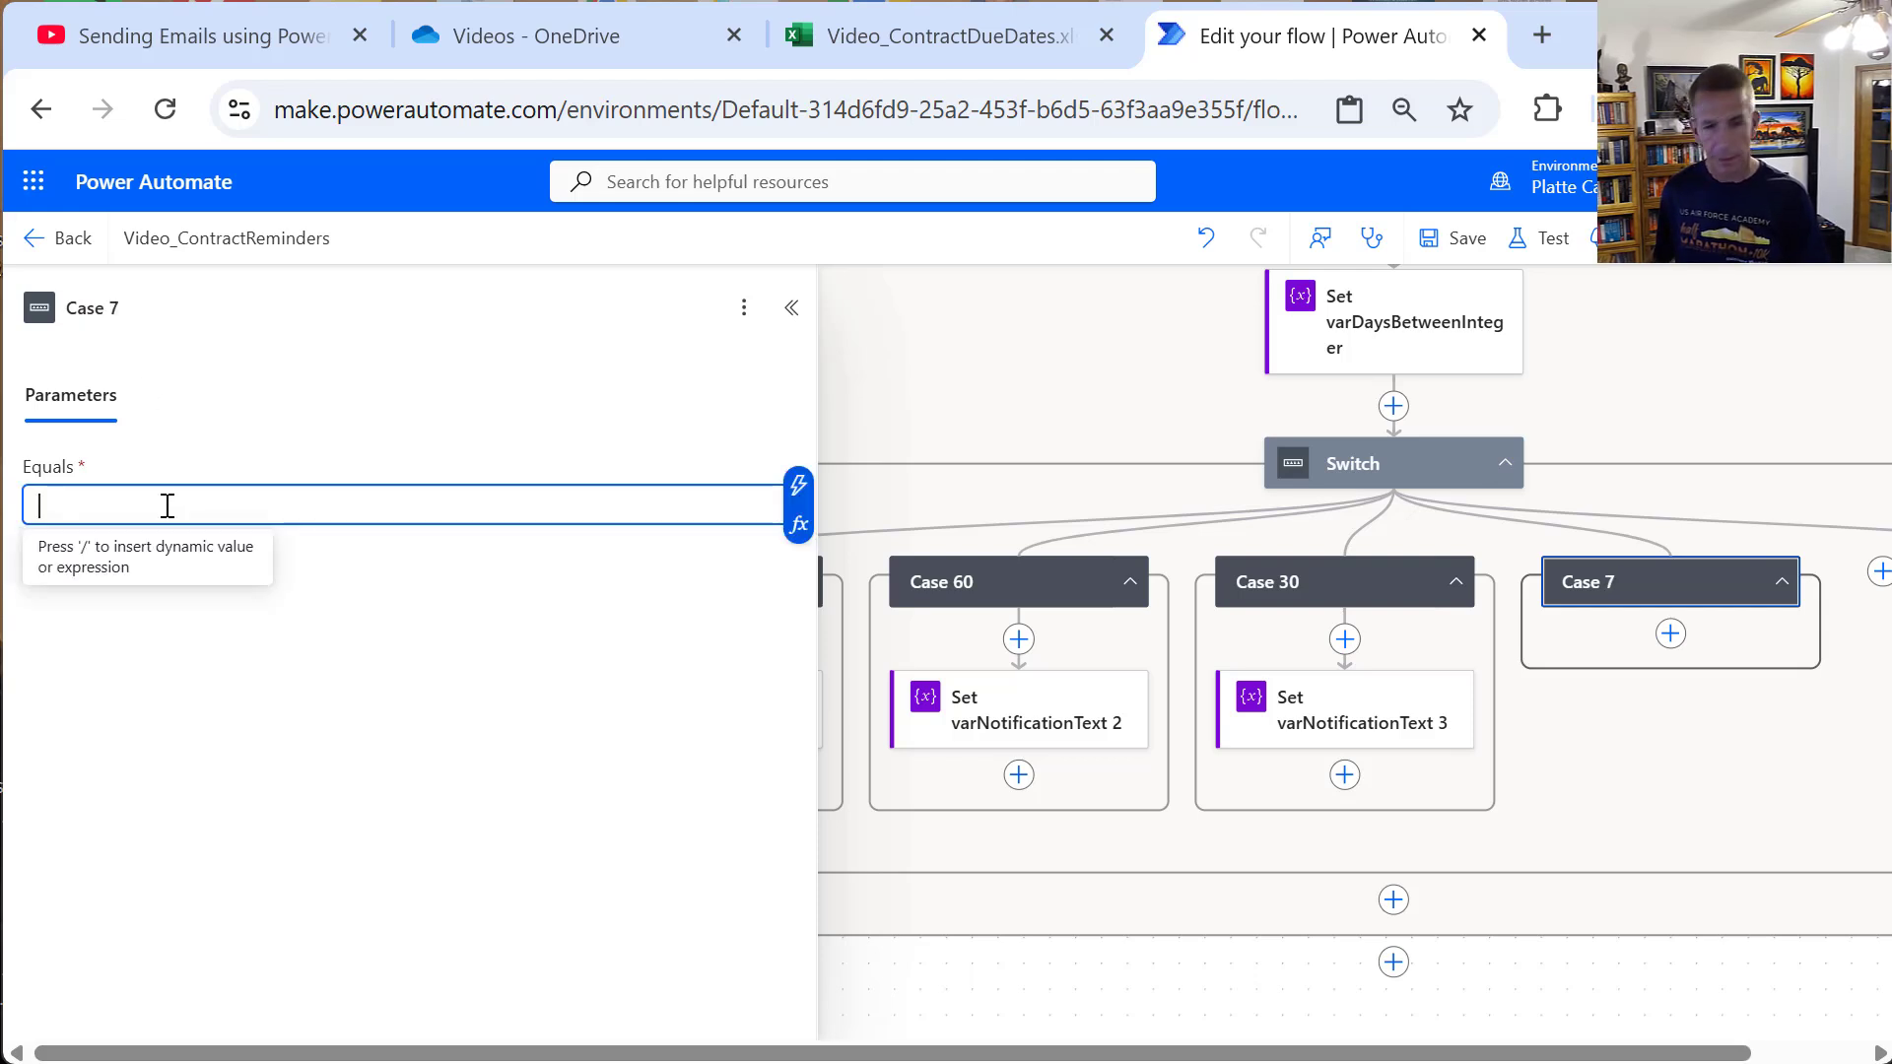
type("7")
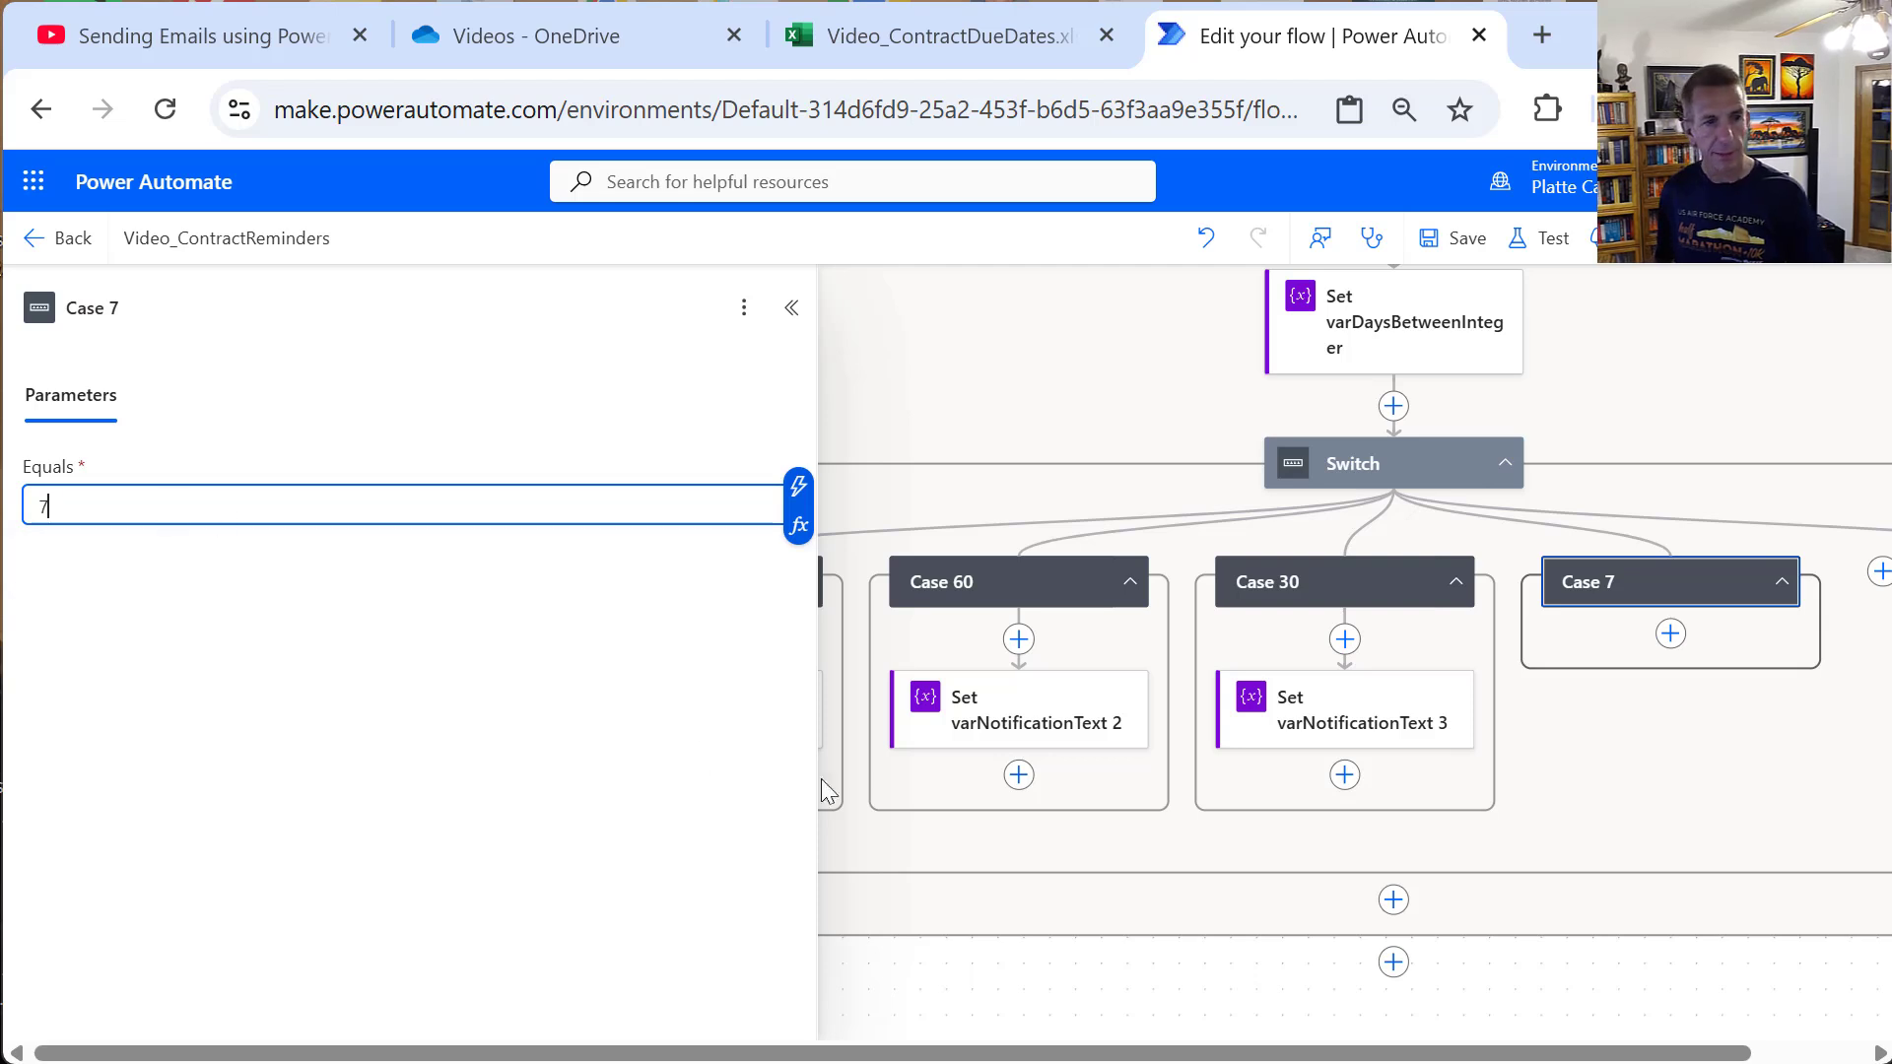
Step: Paste the copied notification action into Case 7 and change its text to "due in 7 days"
left_click(1670, 635)
mouse_move(1571, 605)
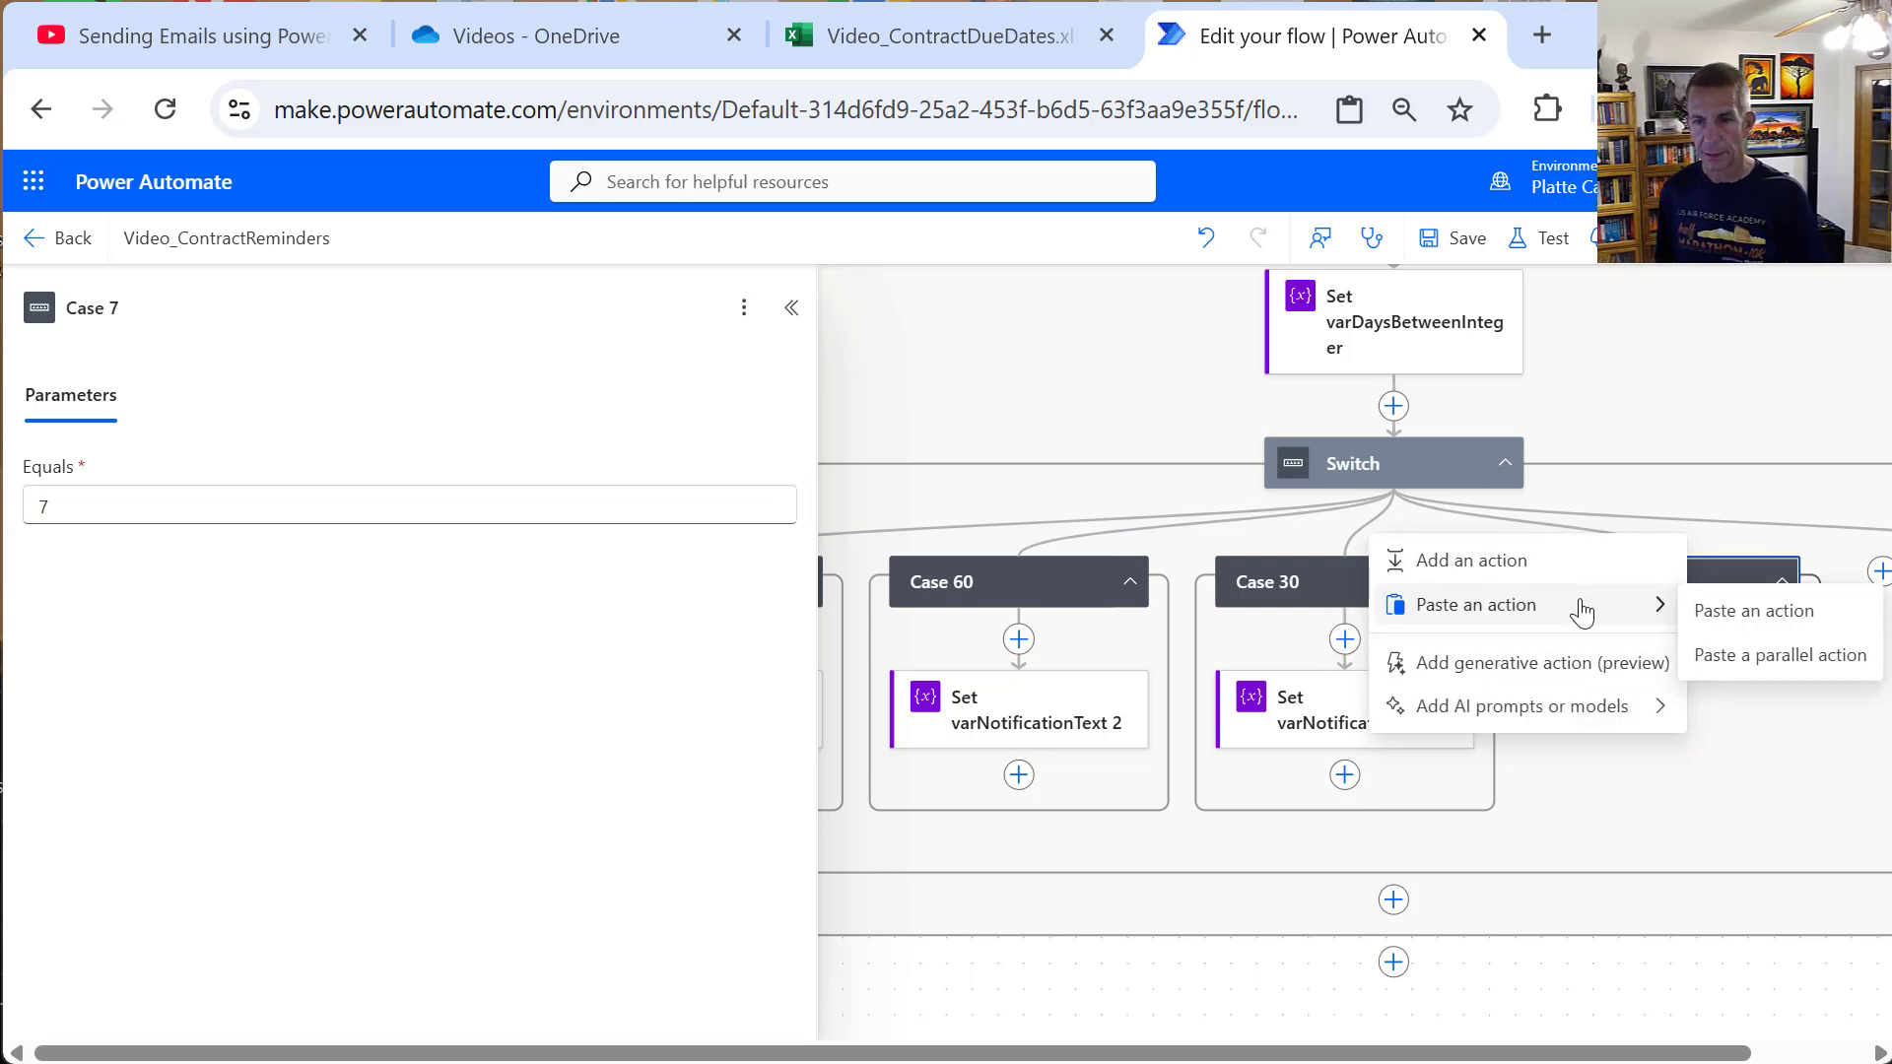
left_click(1715, 607)
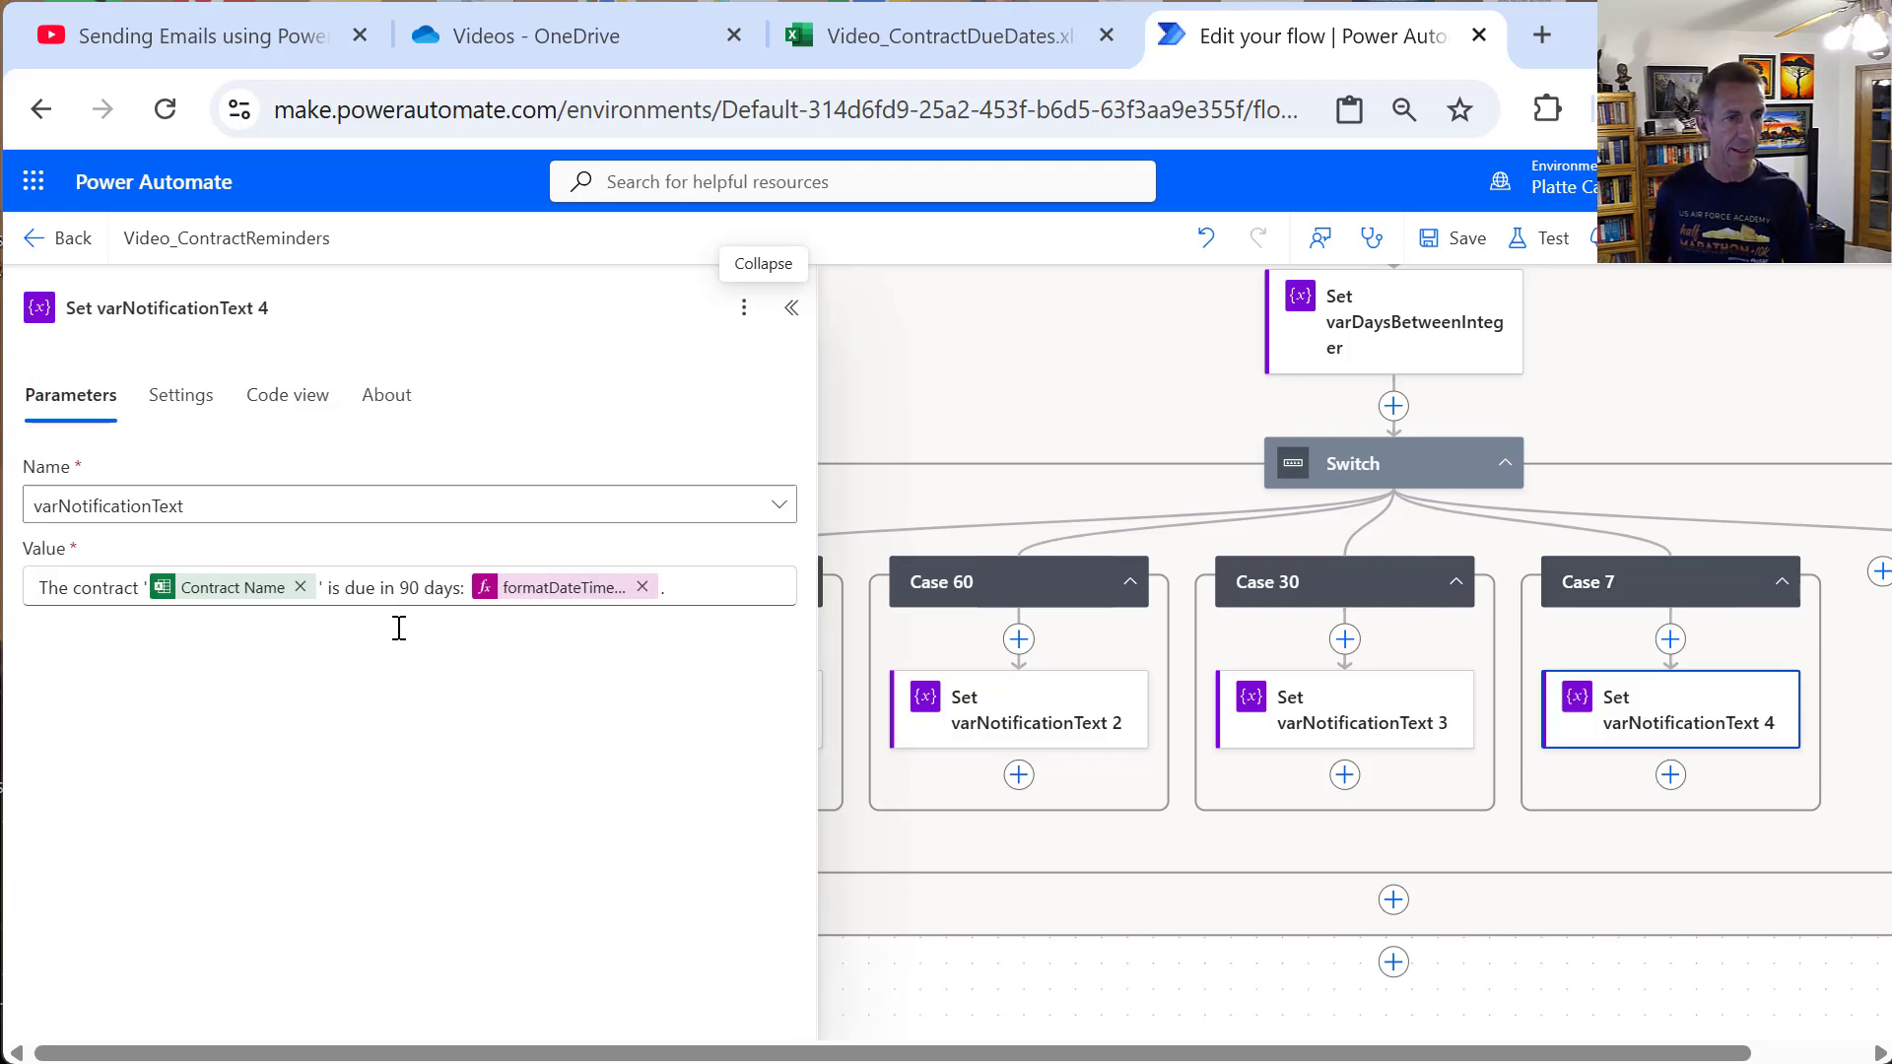
left_click(403, 588)
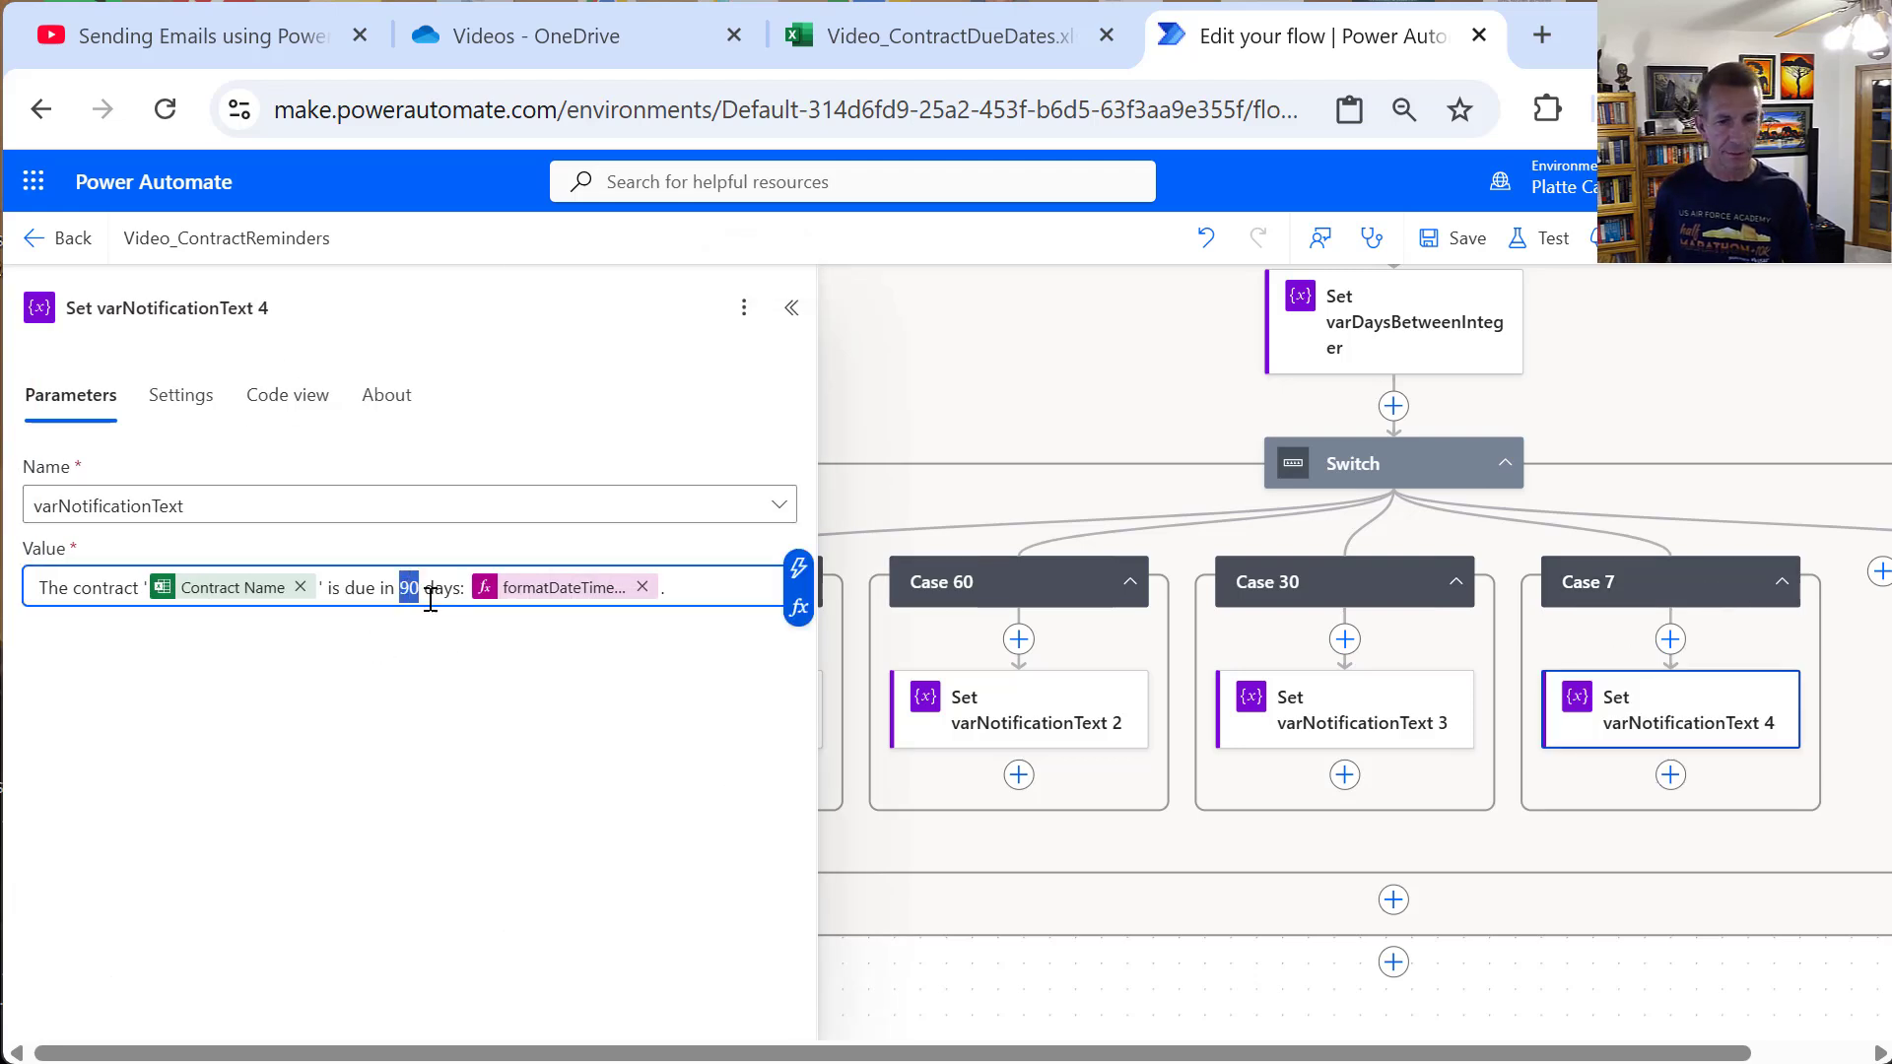
type("7")
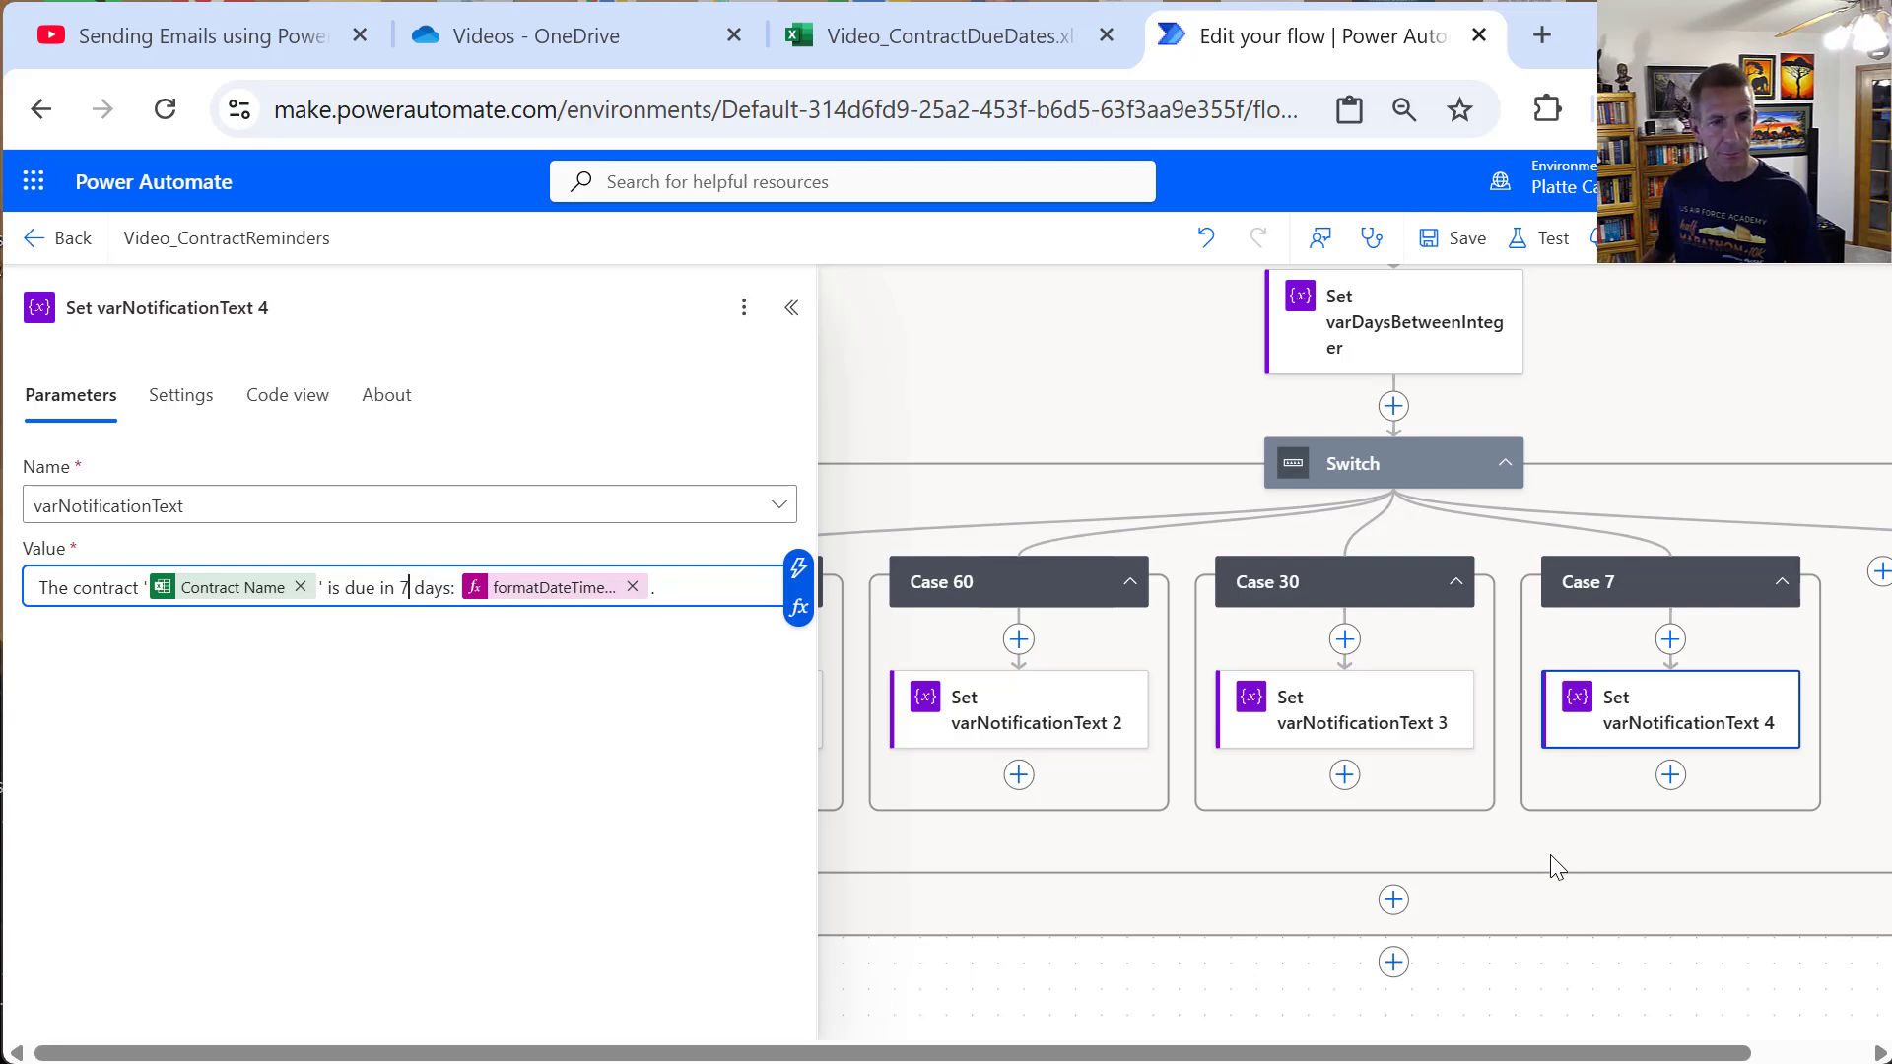
left_click(1459, 847)
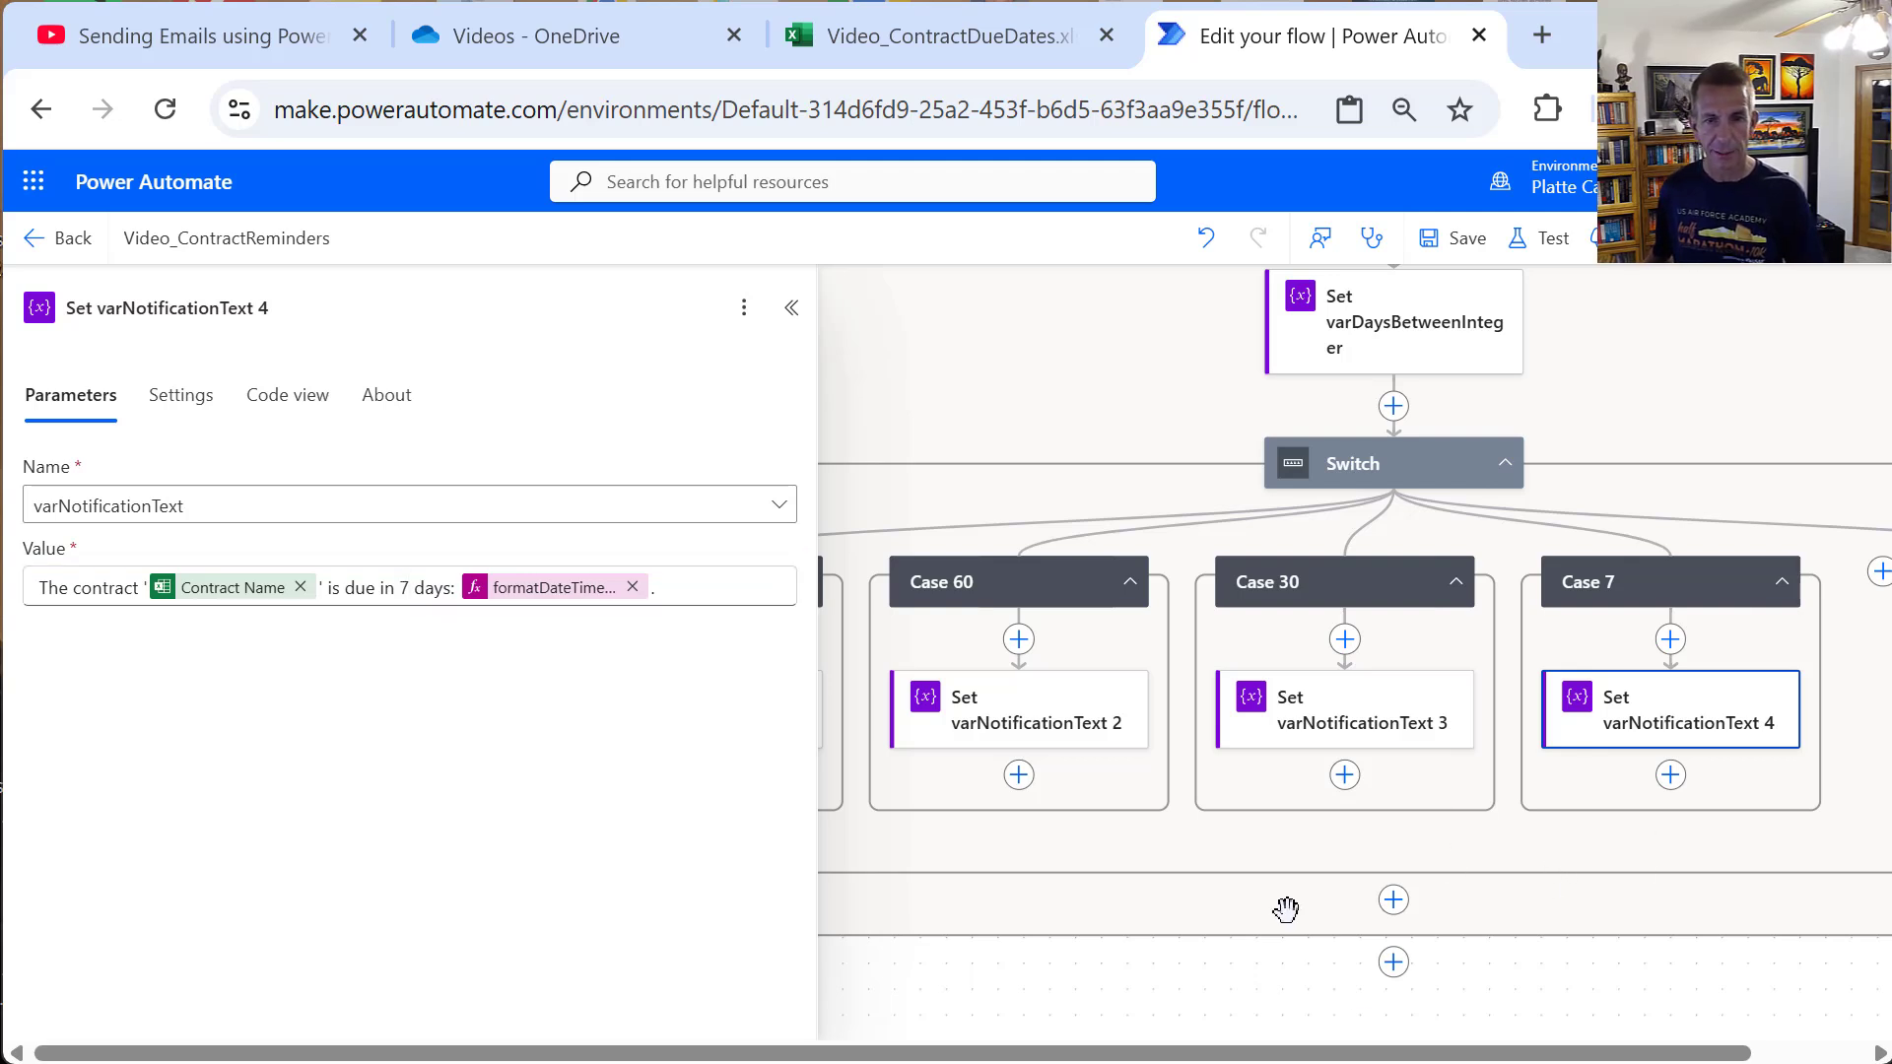
left_click(791, 307)
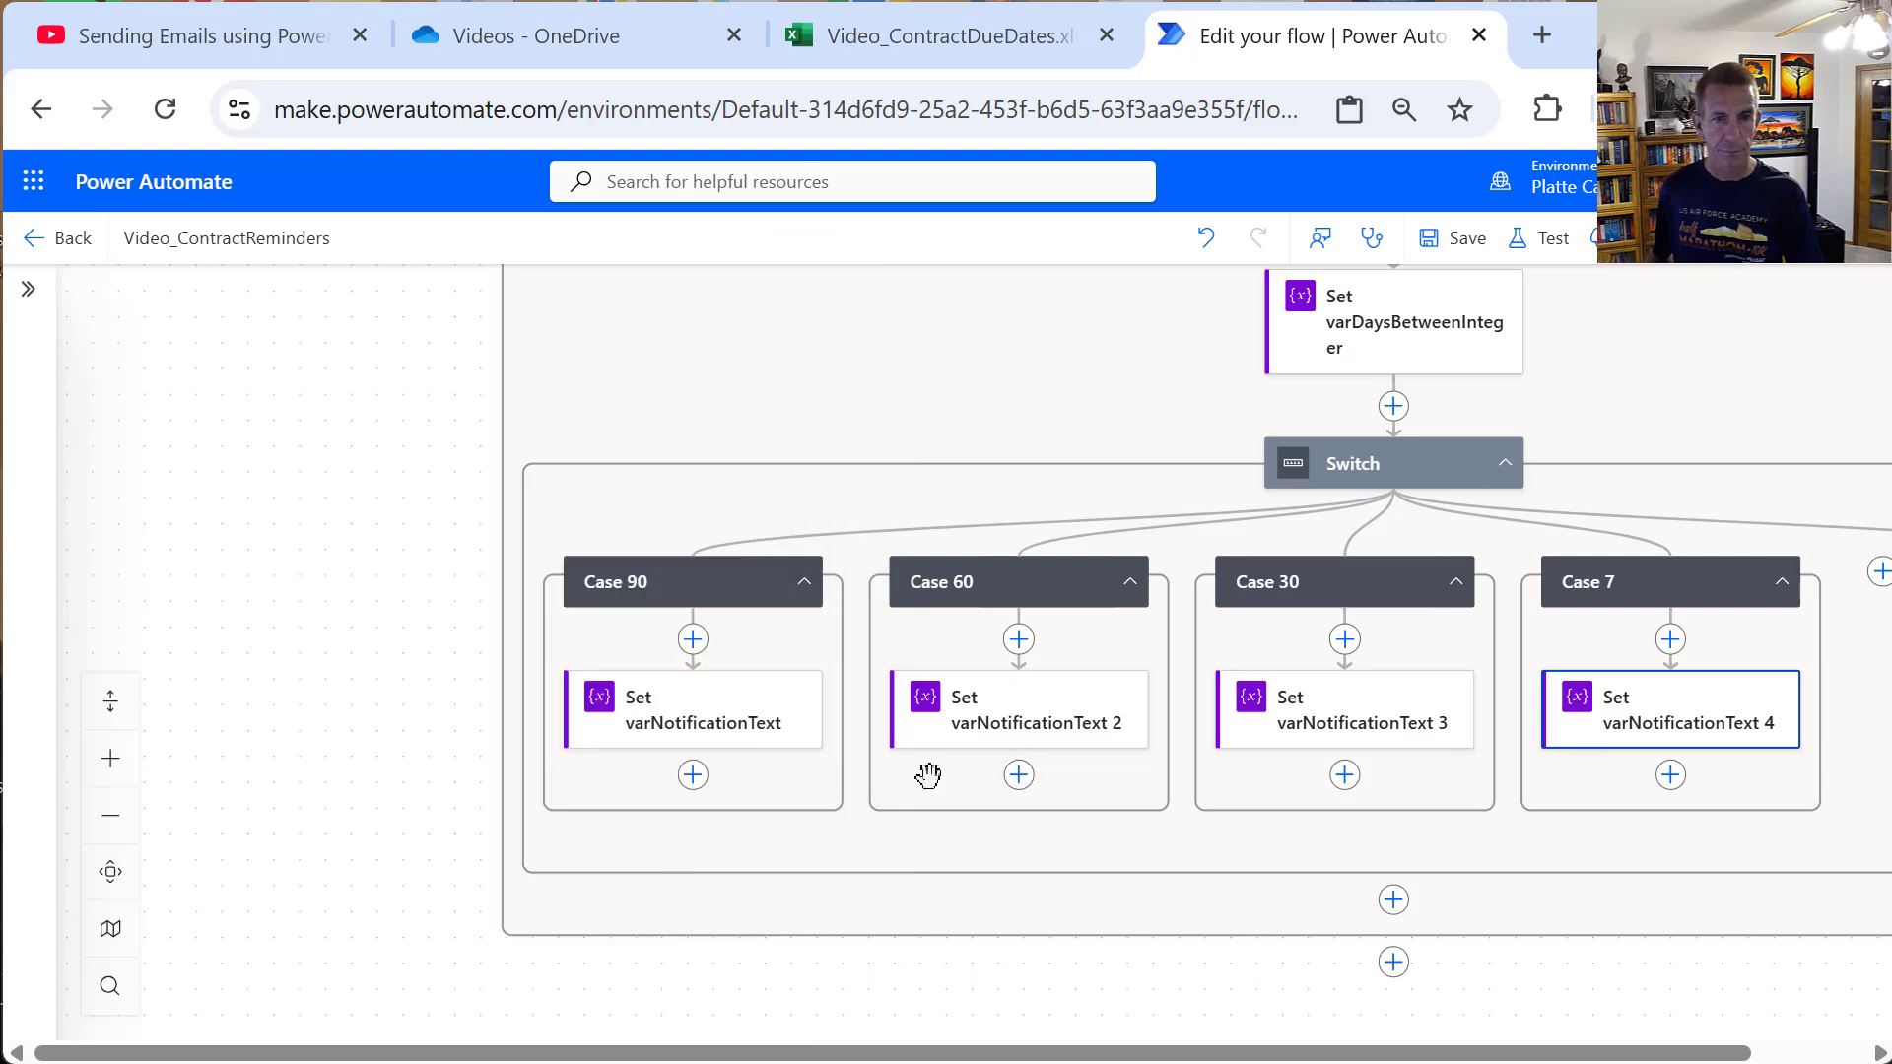
Step: Add an Excel Online (Business) "Update a row" action in Case 90, with location OneDrive for Business and document library OneDrive
left_click(692, 774)
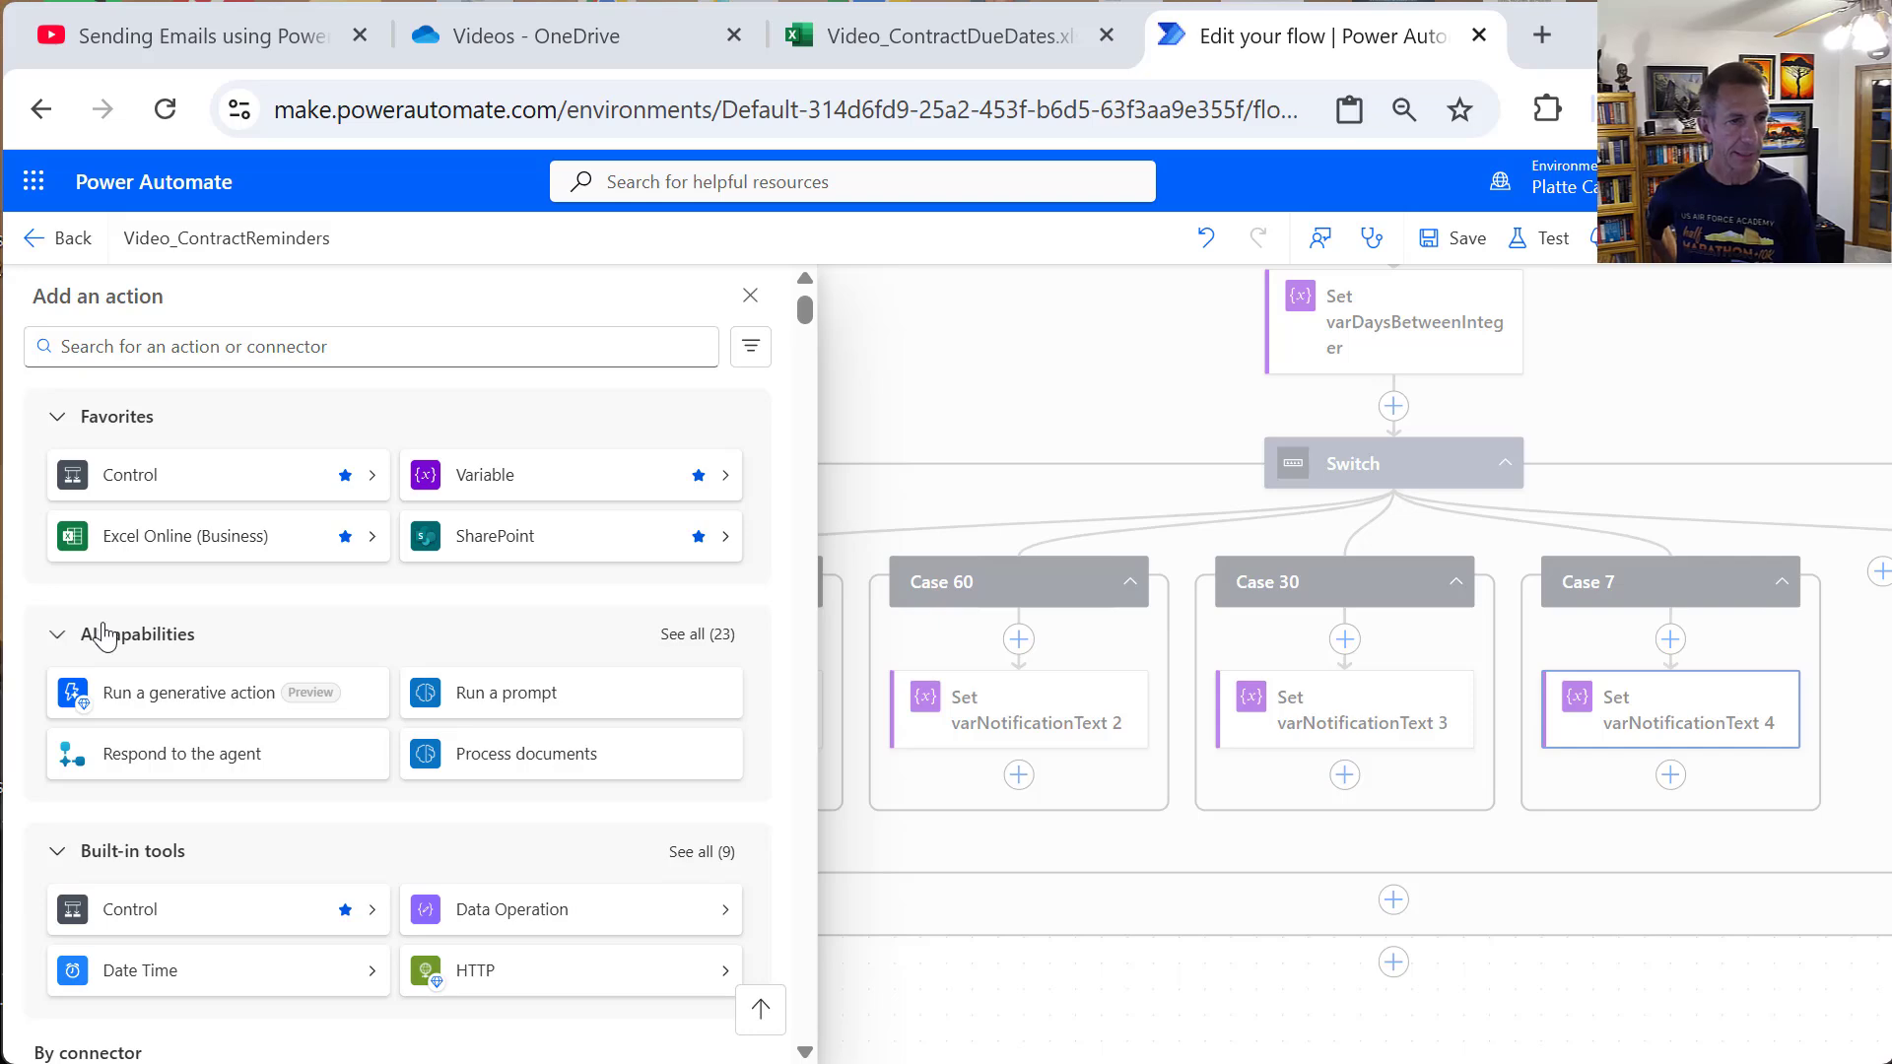
left_click(201, 533)
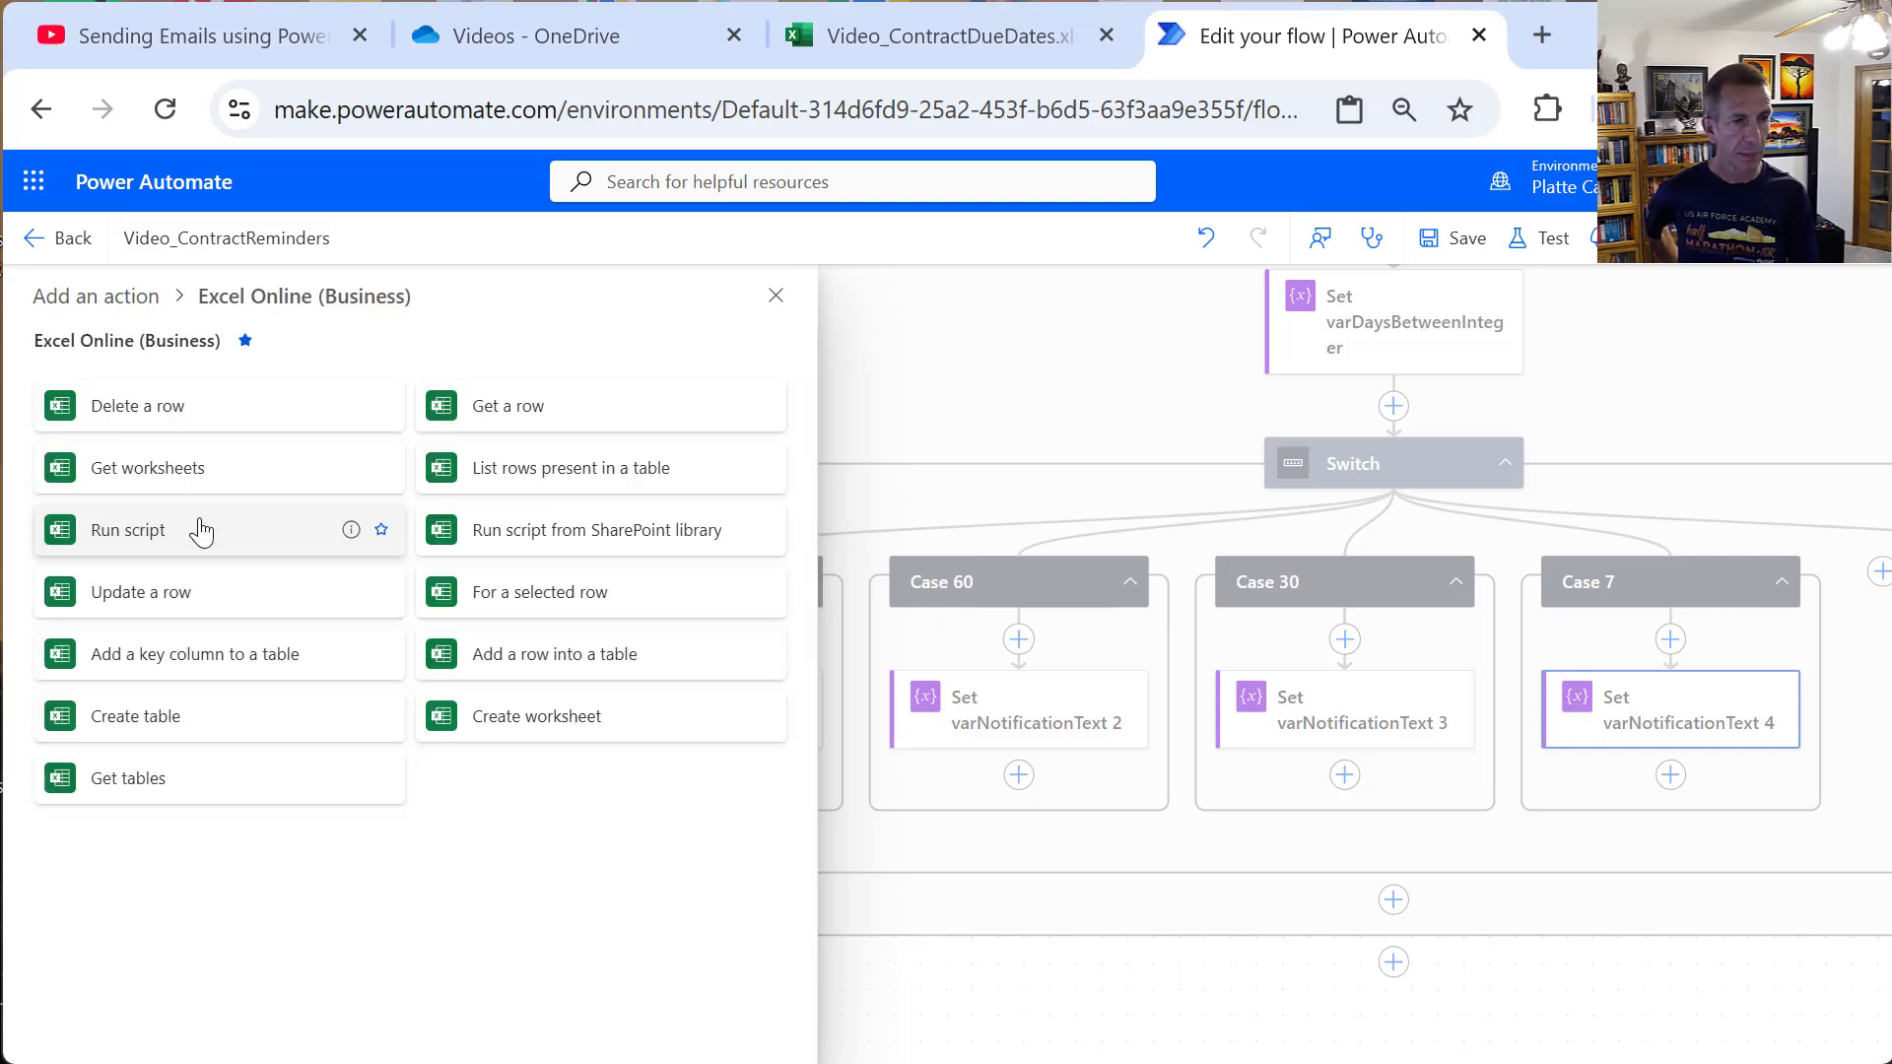
left_click(176, 613)
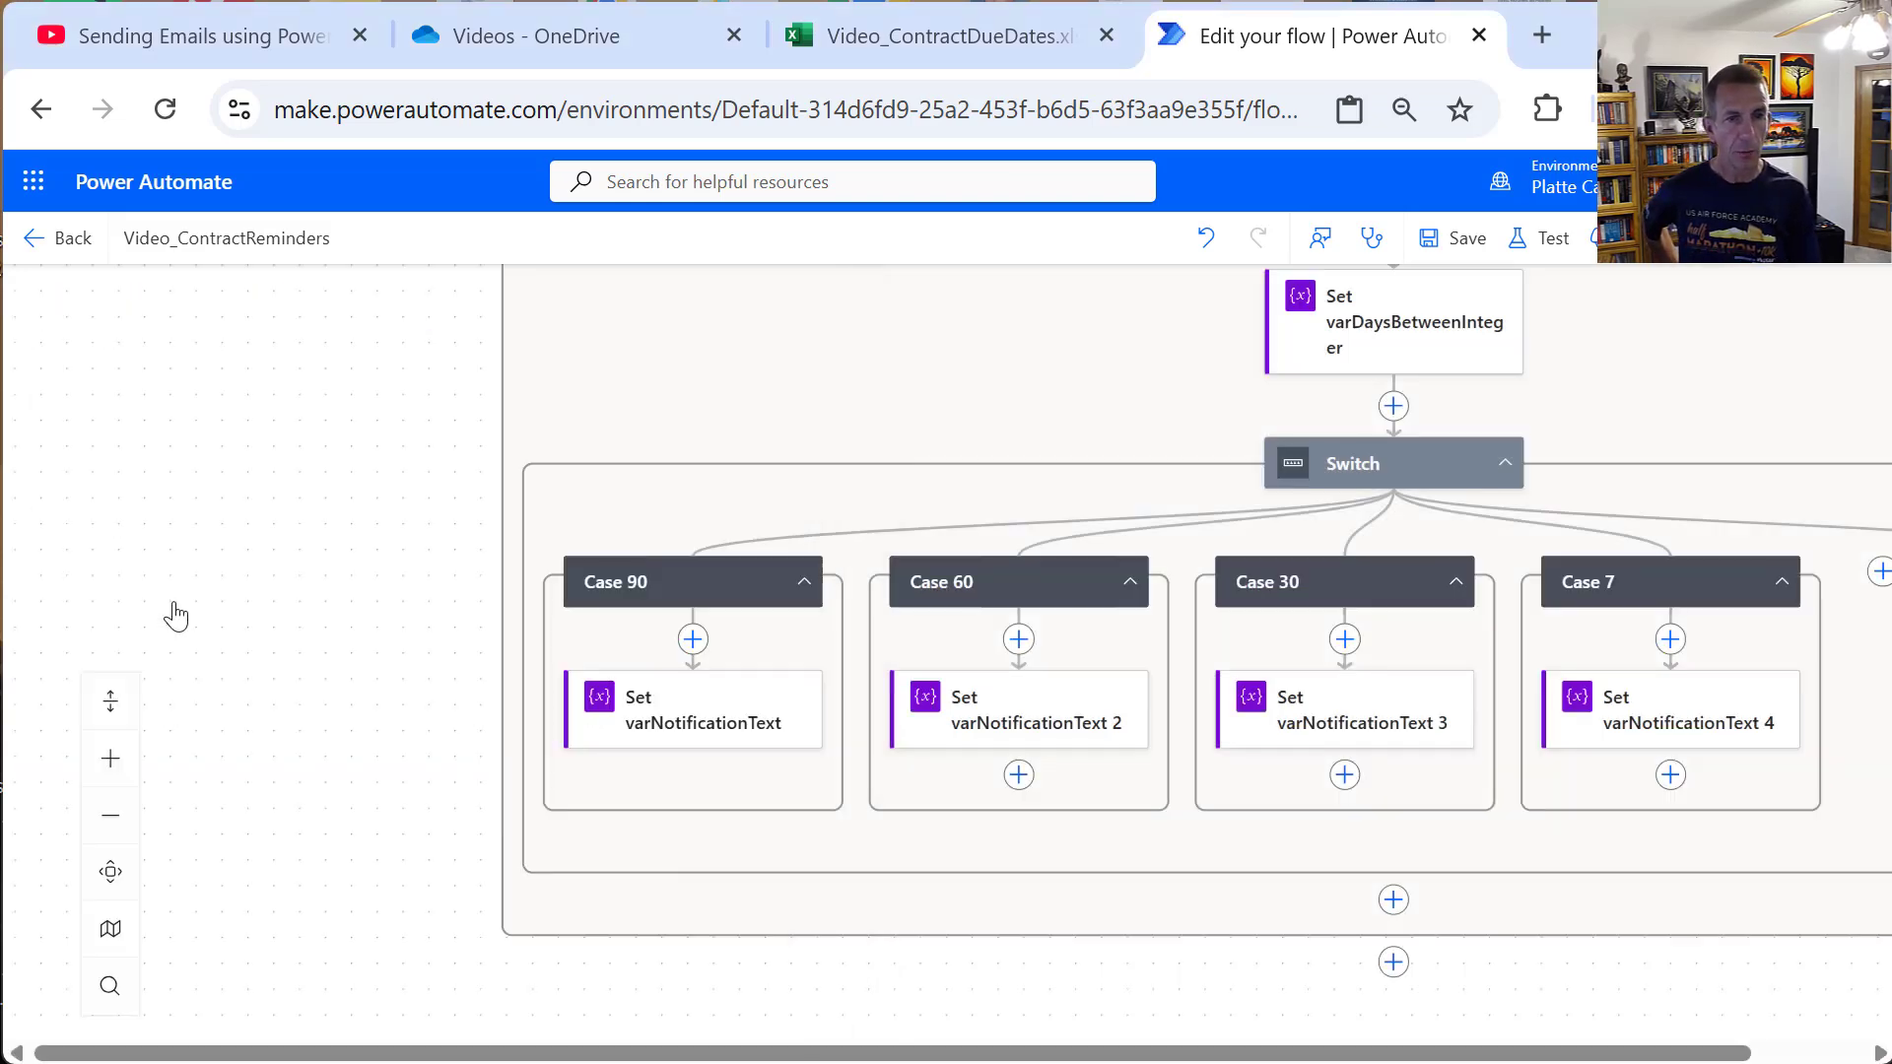
left_click(750, 508)
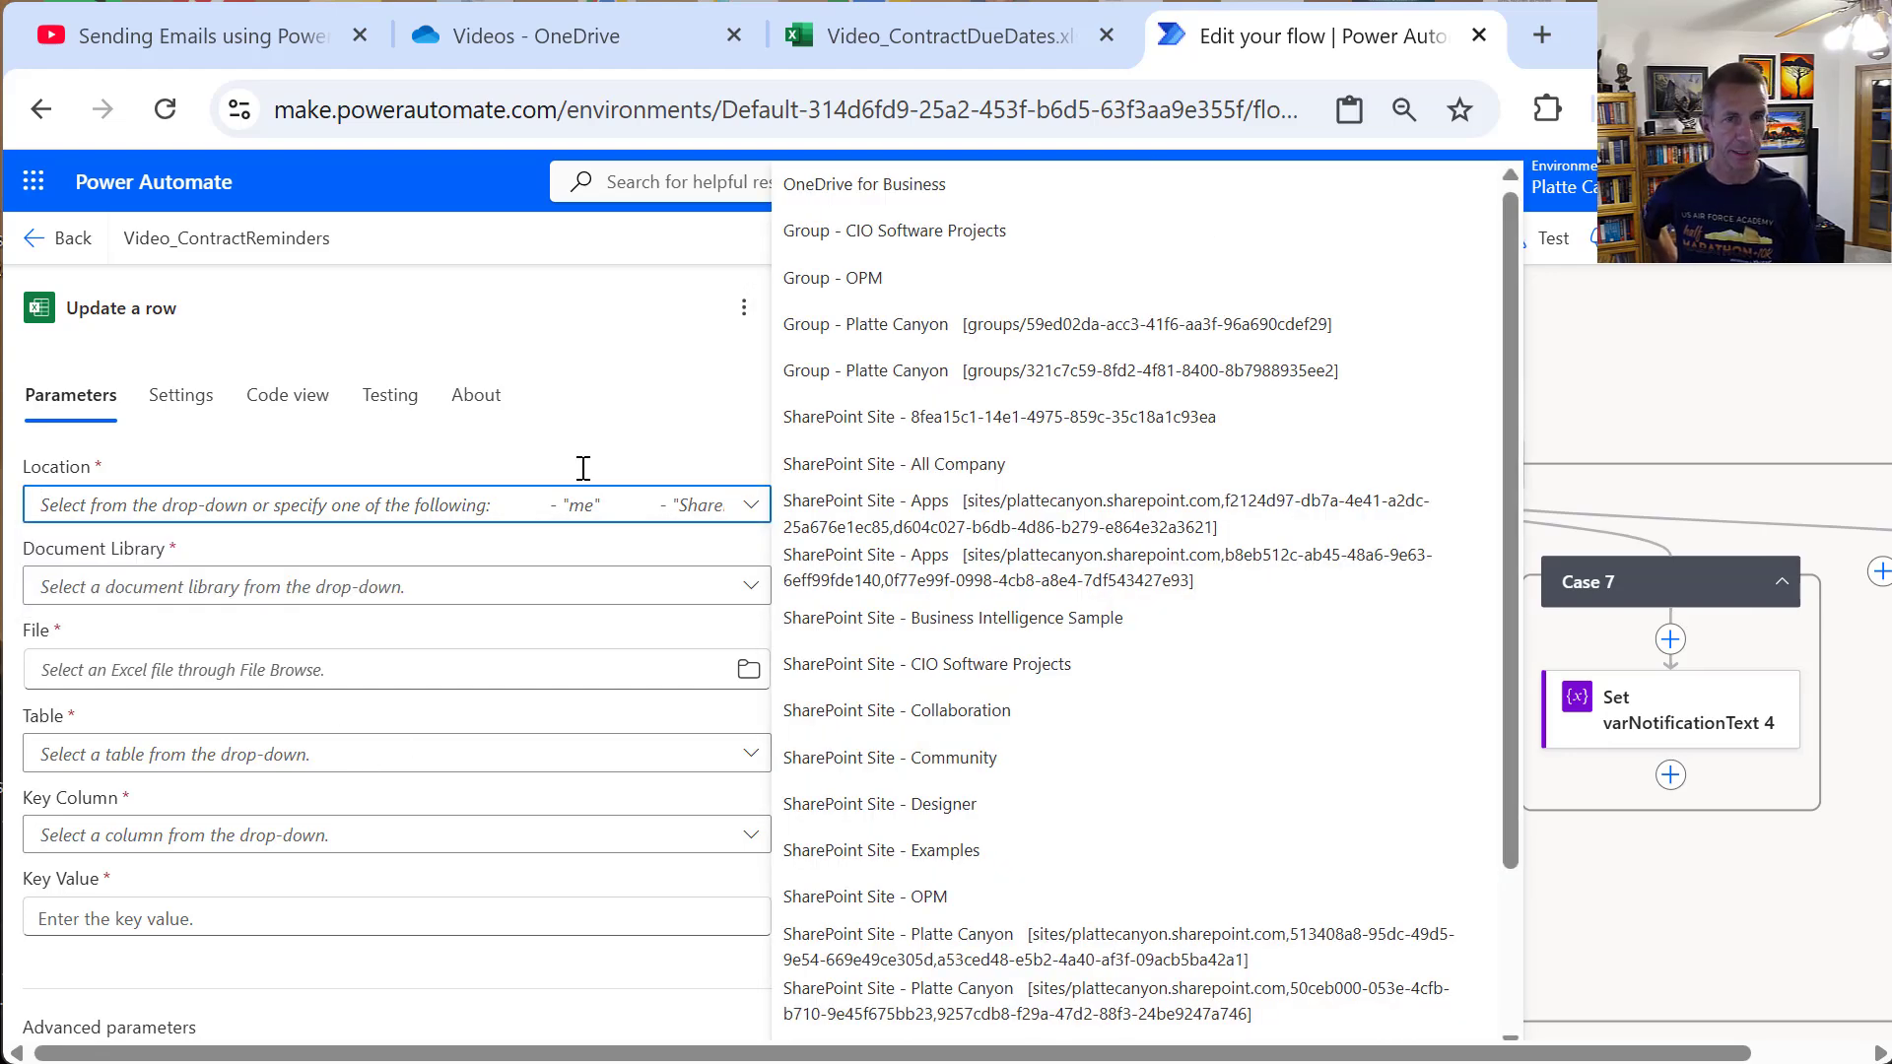
left_click(872, 185)
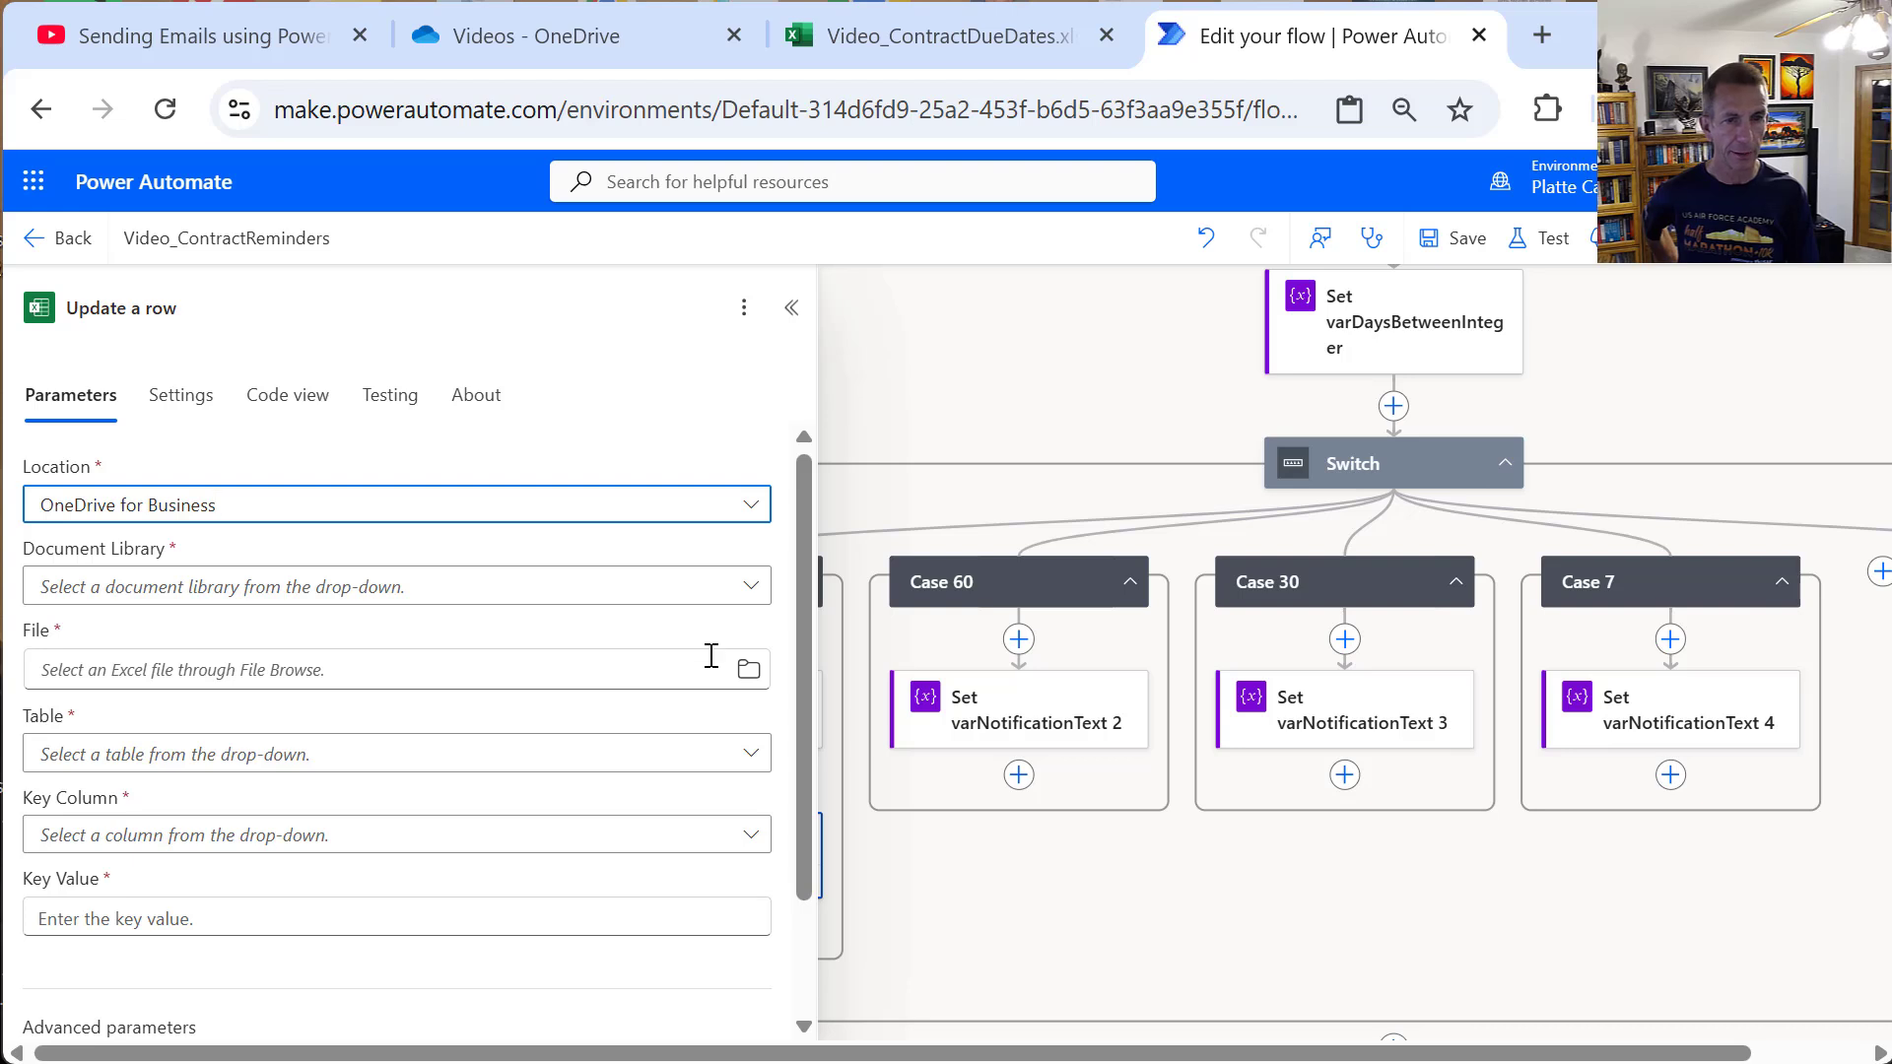
left_click(751, 586)
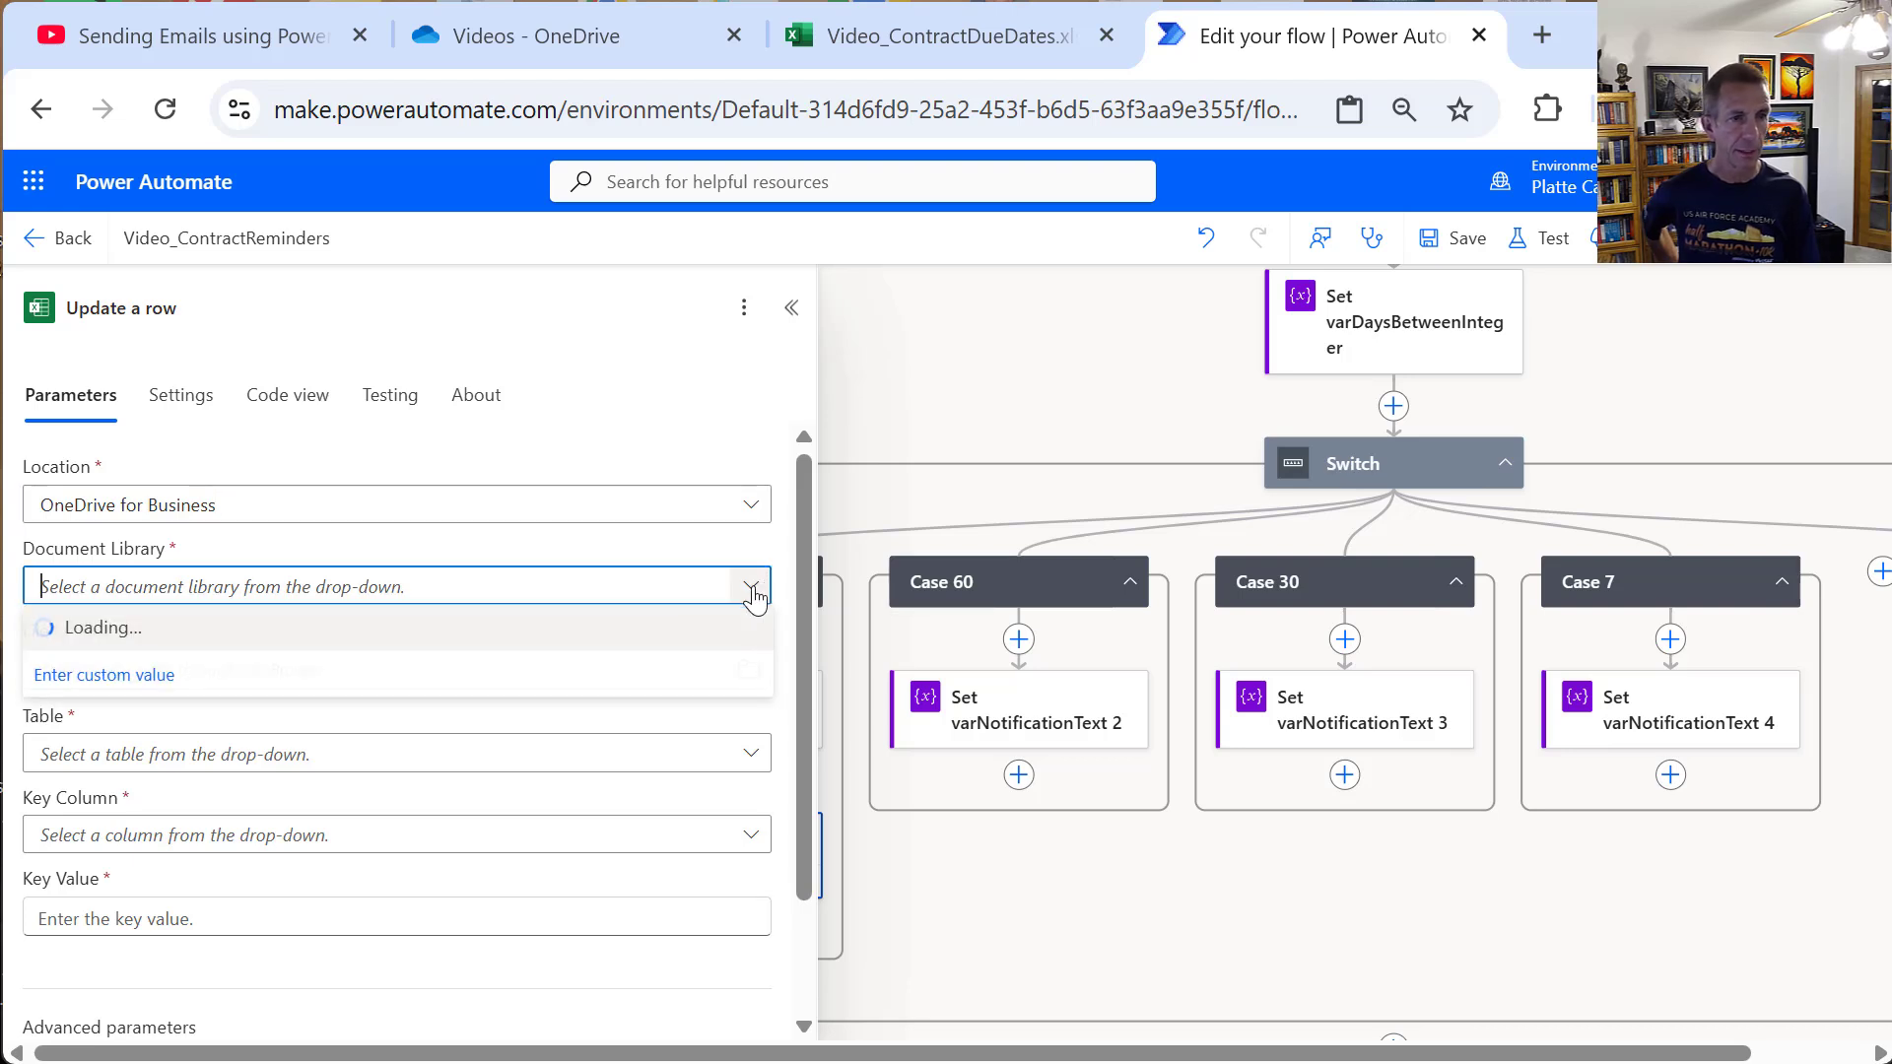
left_click(71, 627)
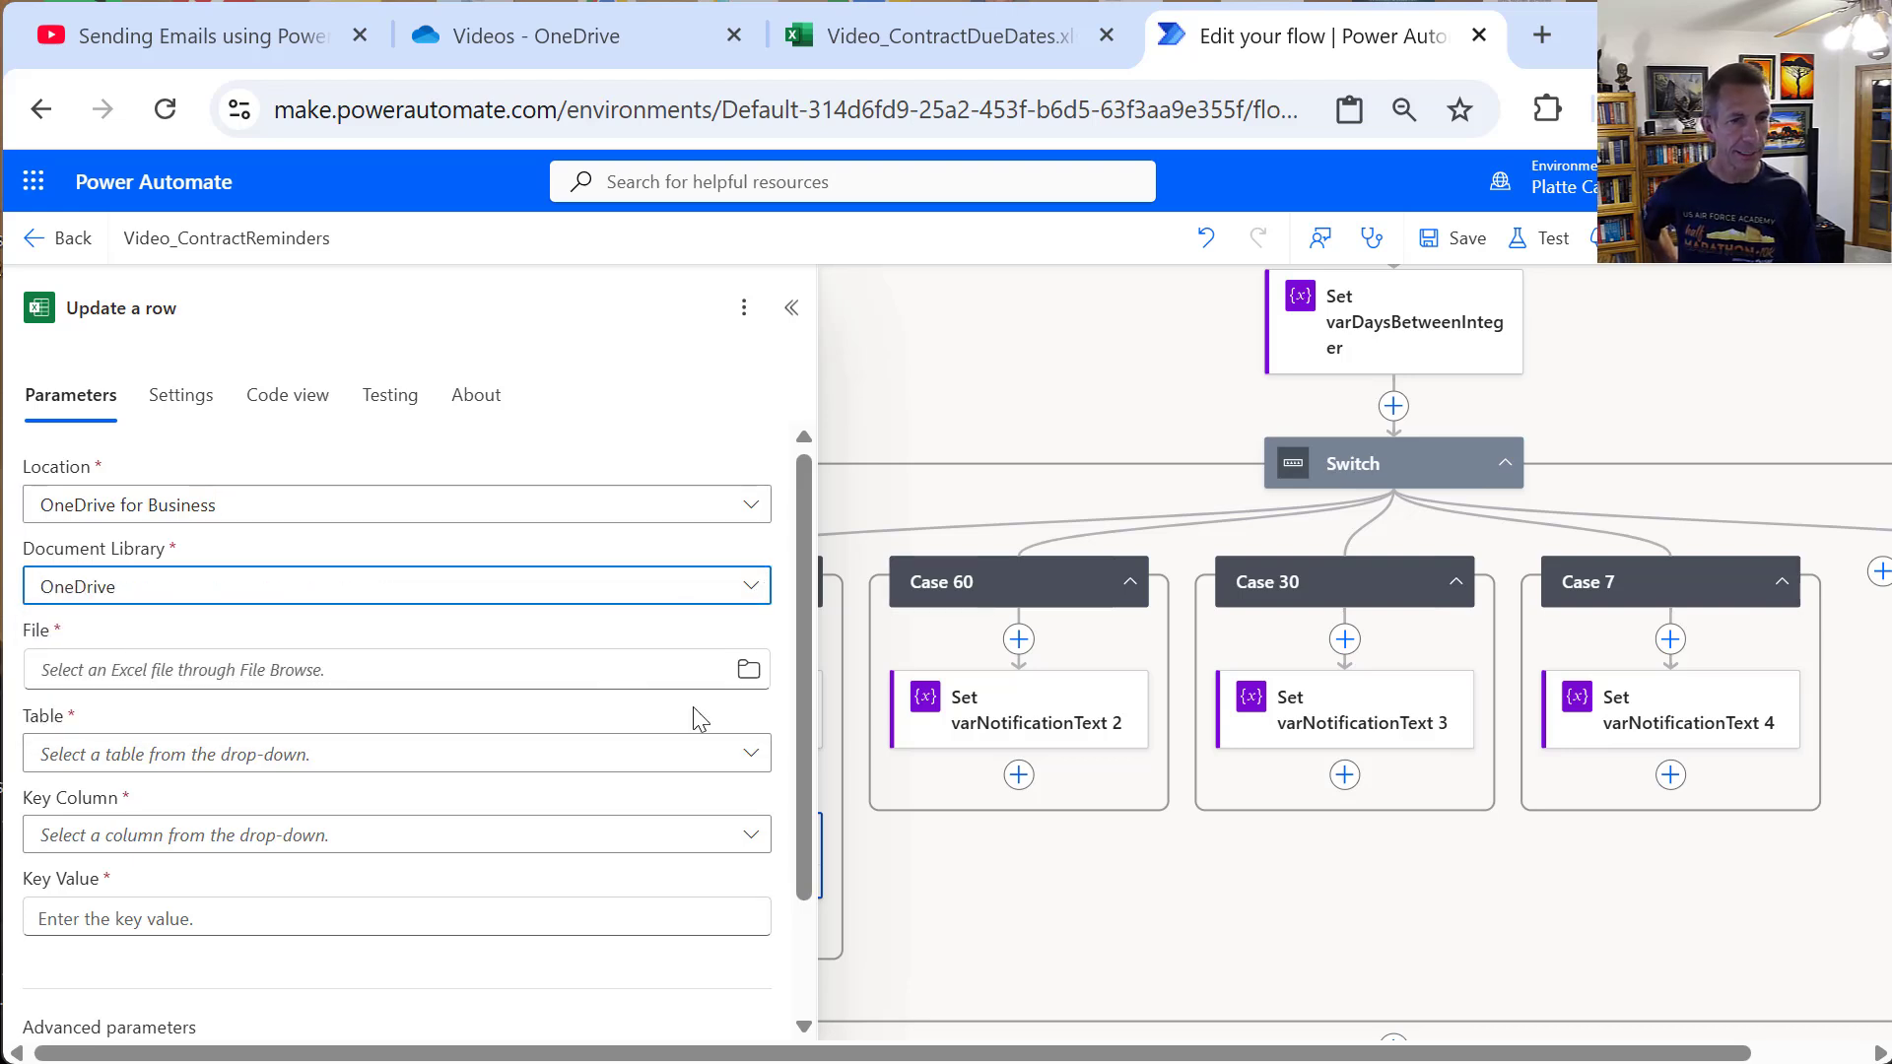
Step: Set the action's file to Video_ContractDueDates.xlsx in the Videos folder and its table to ContractTable
left_click(747, 669)
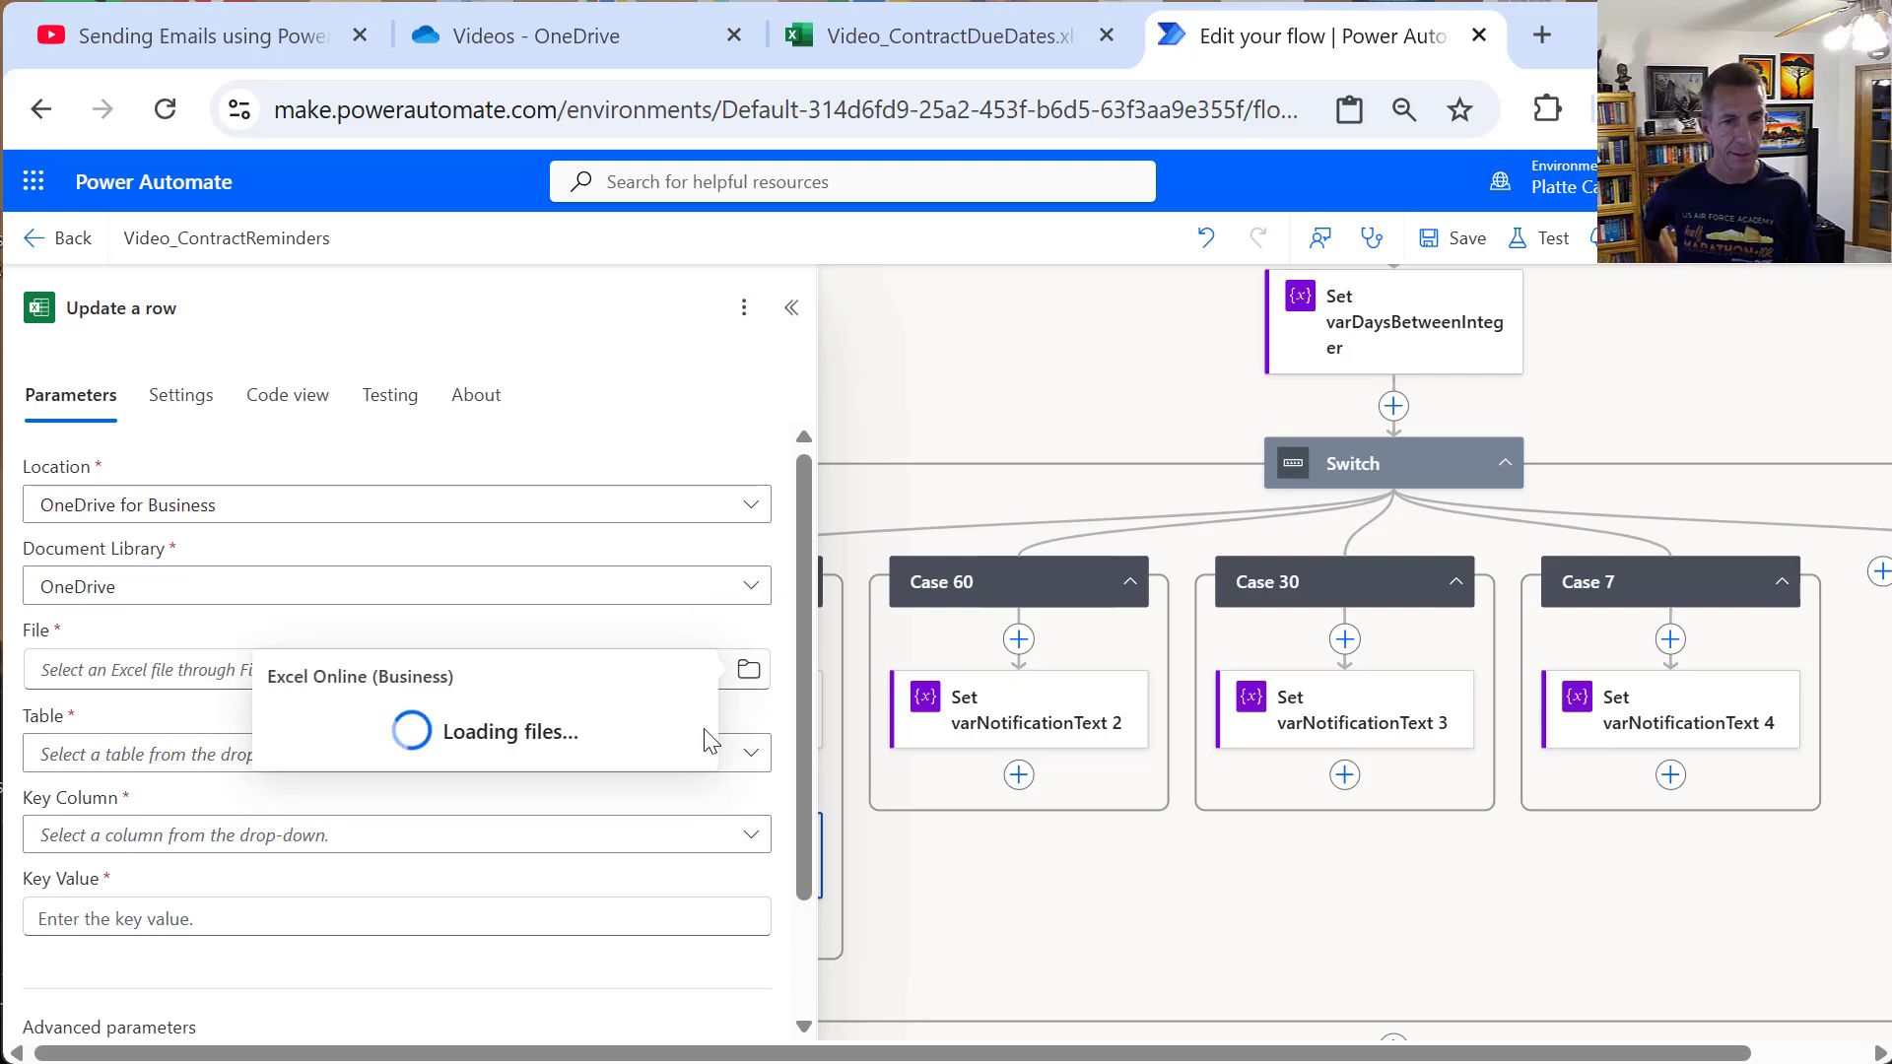
scroll(699, 695, "down", 15)
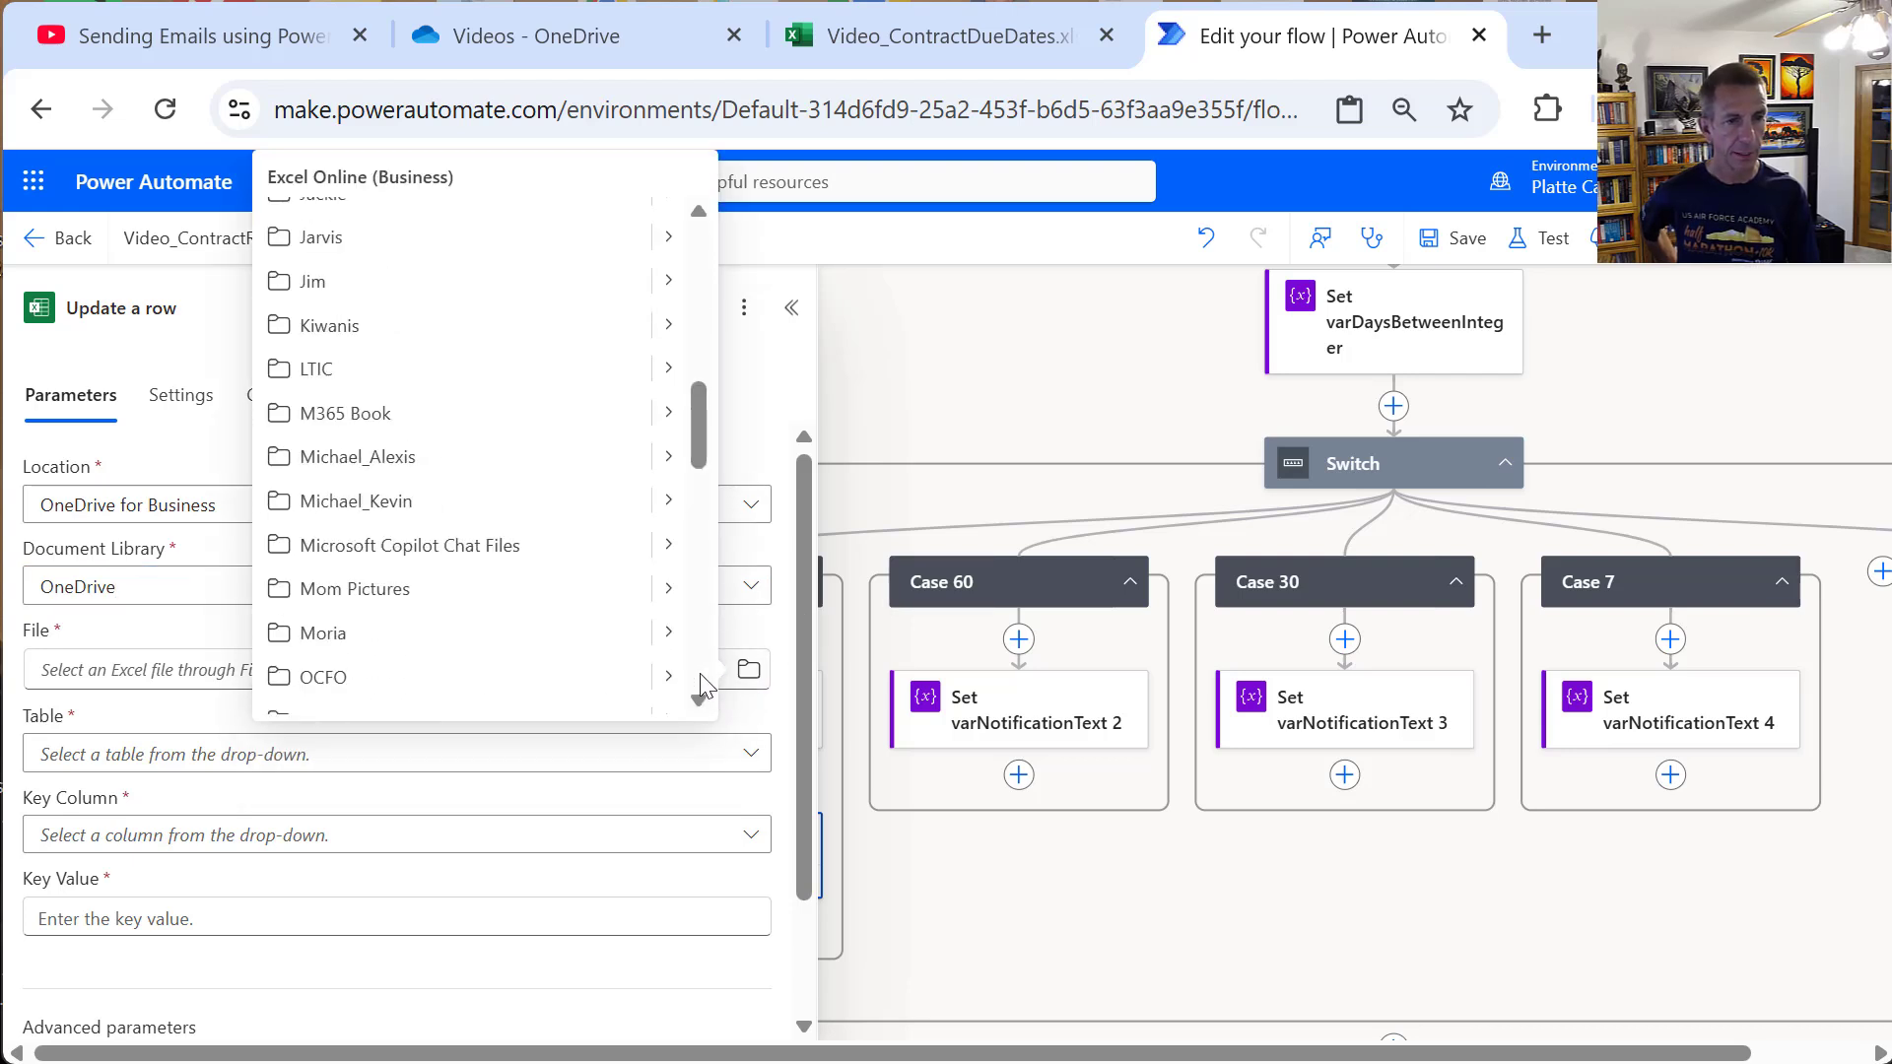
scroll(700, 688, "down", 2)
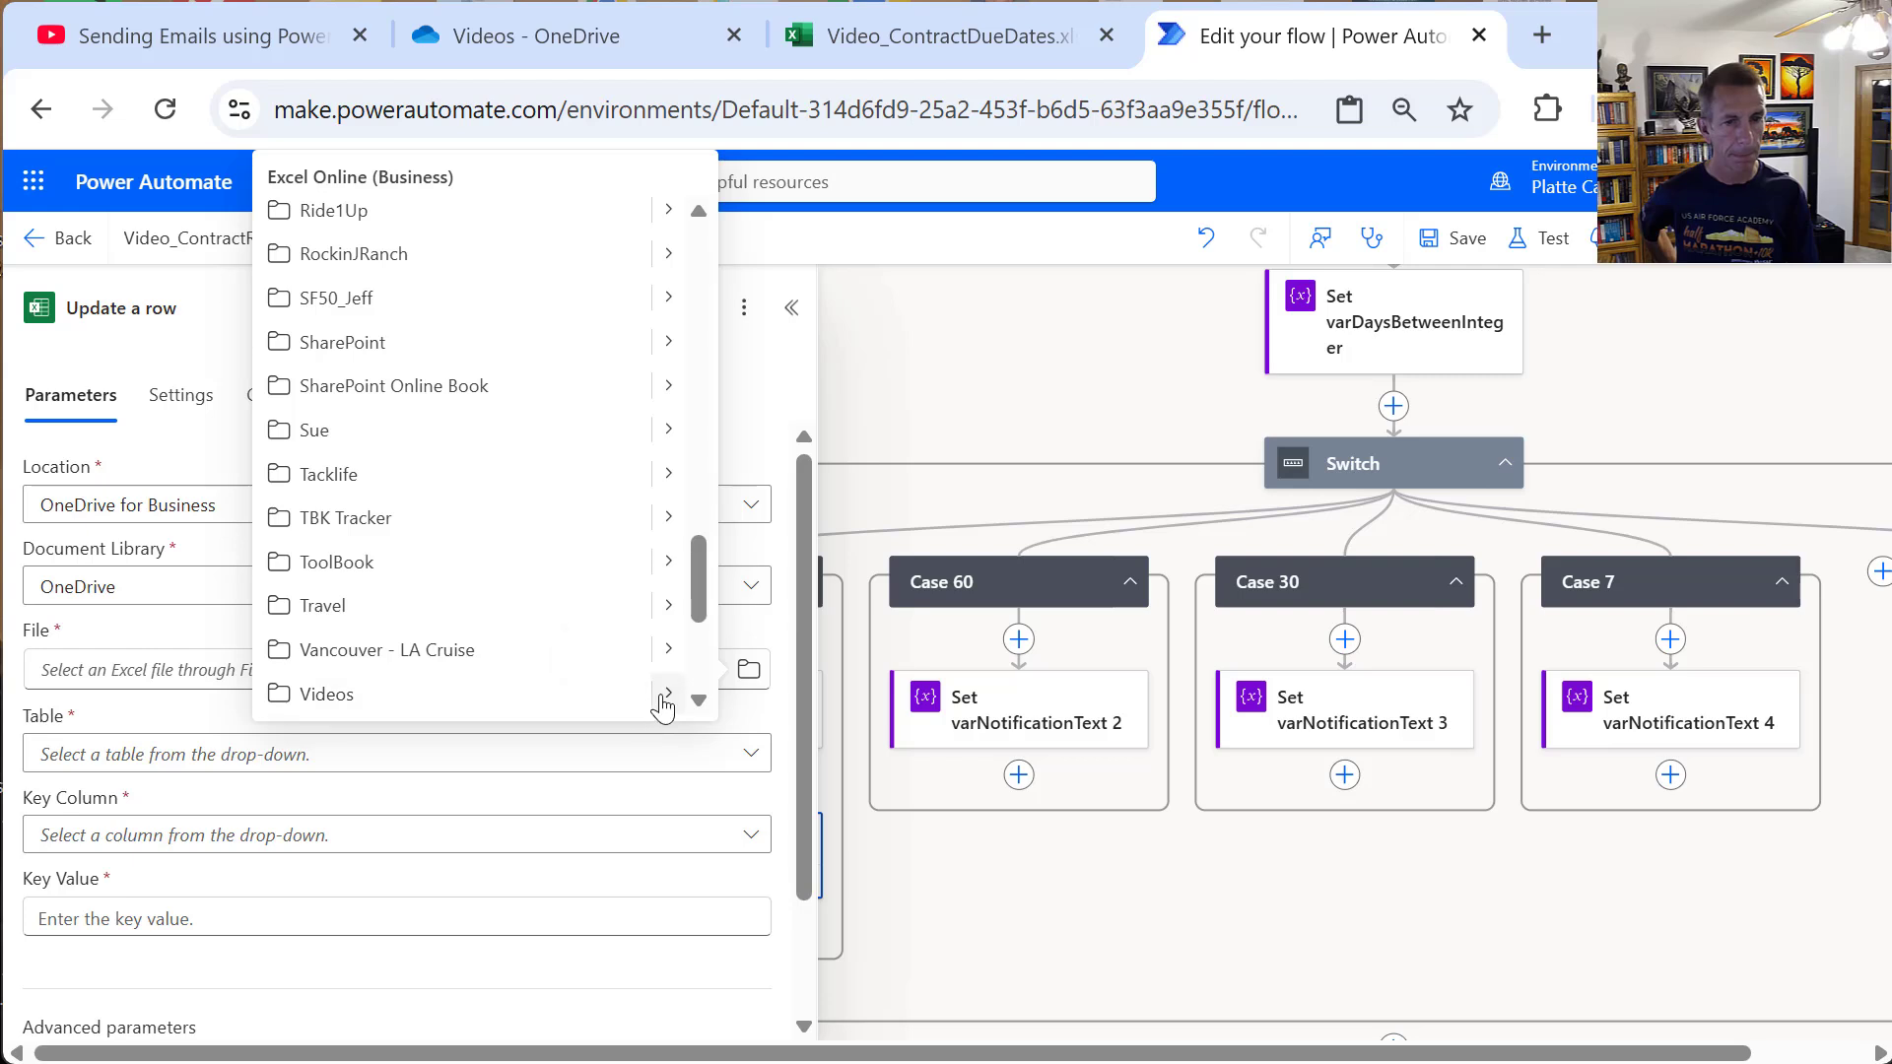
left_click(663, 704)
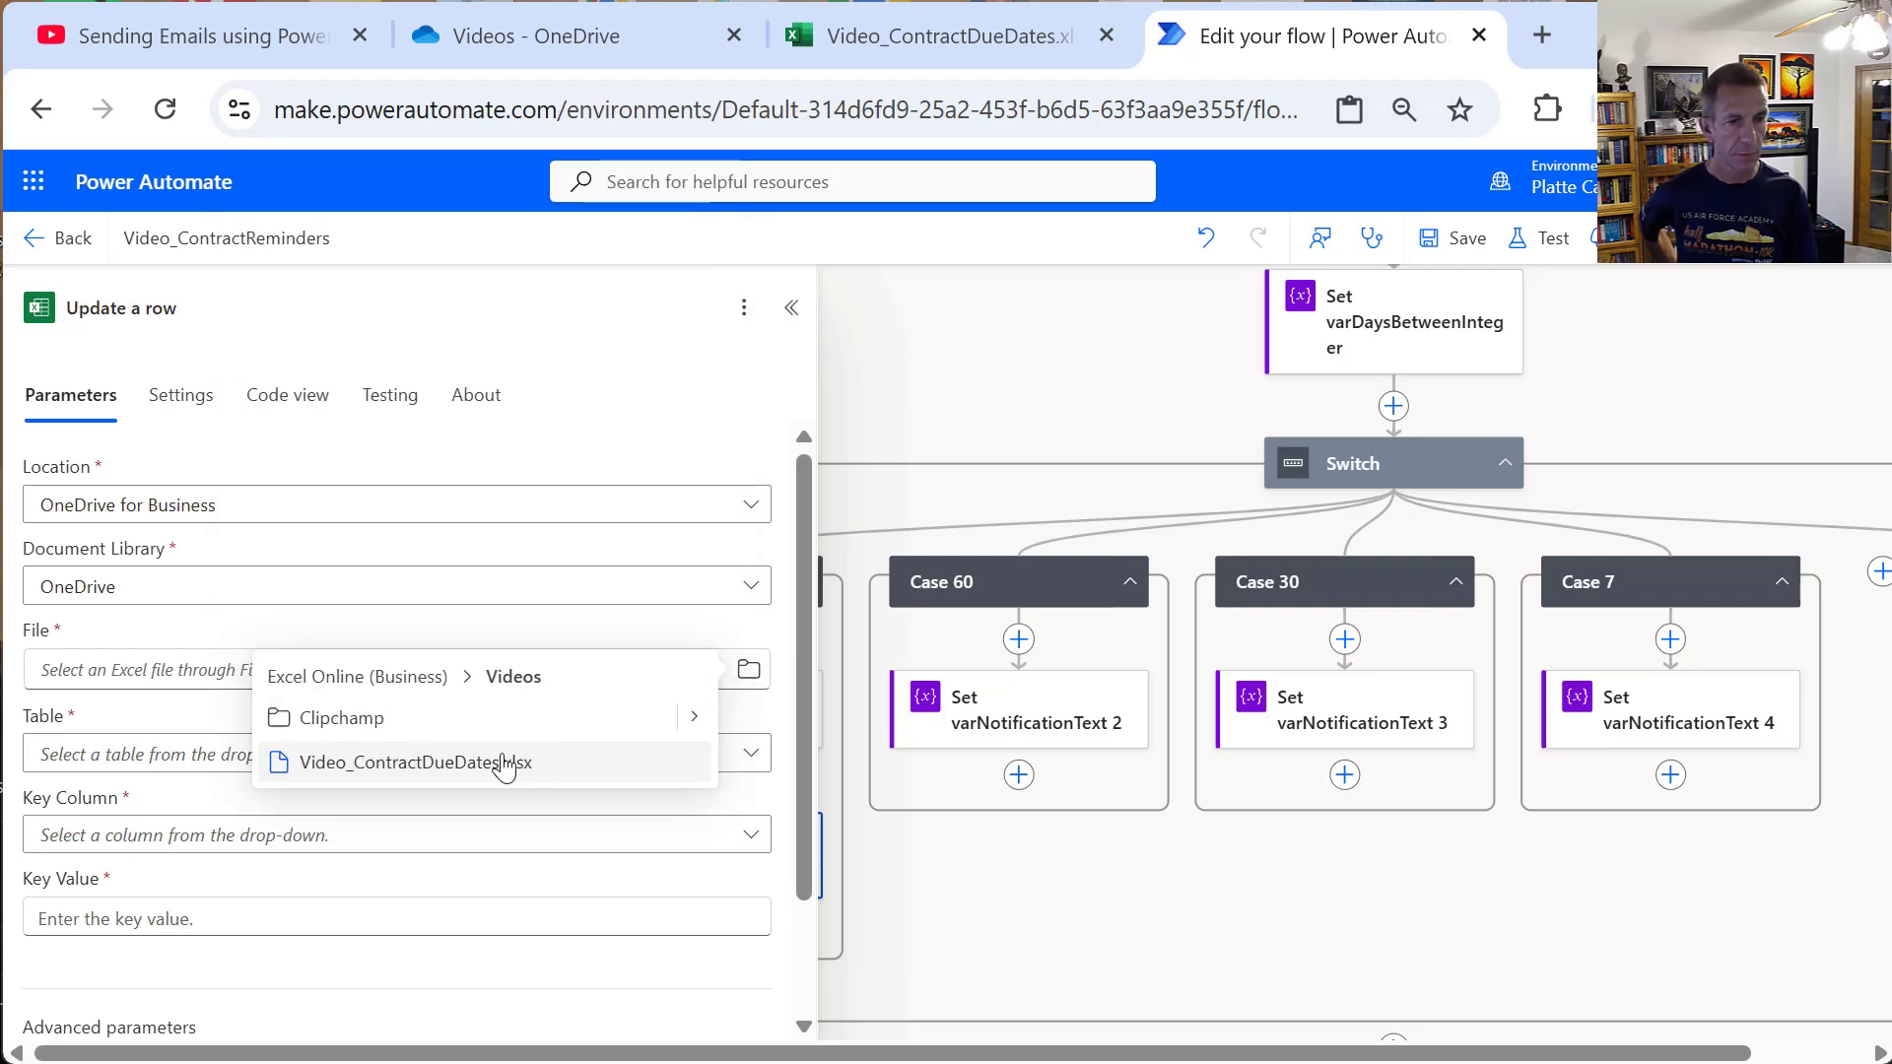
left_click(493, 764)
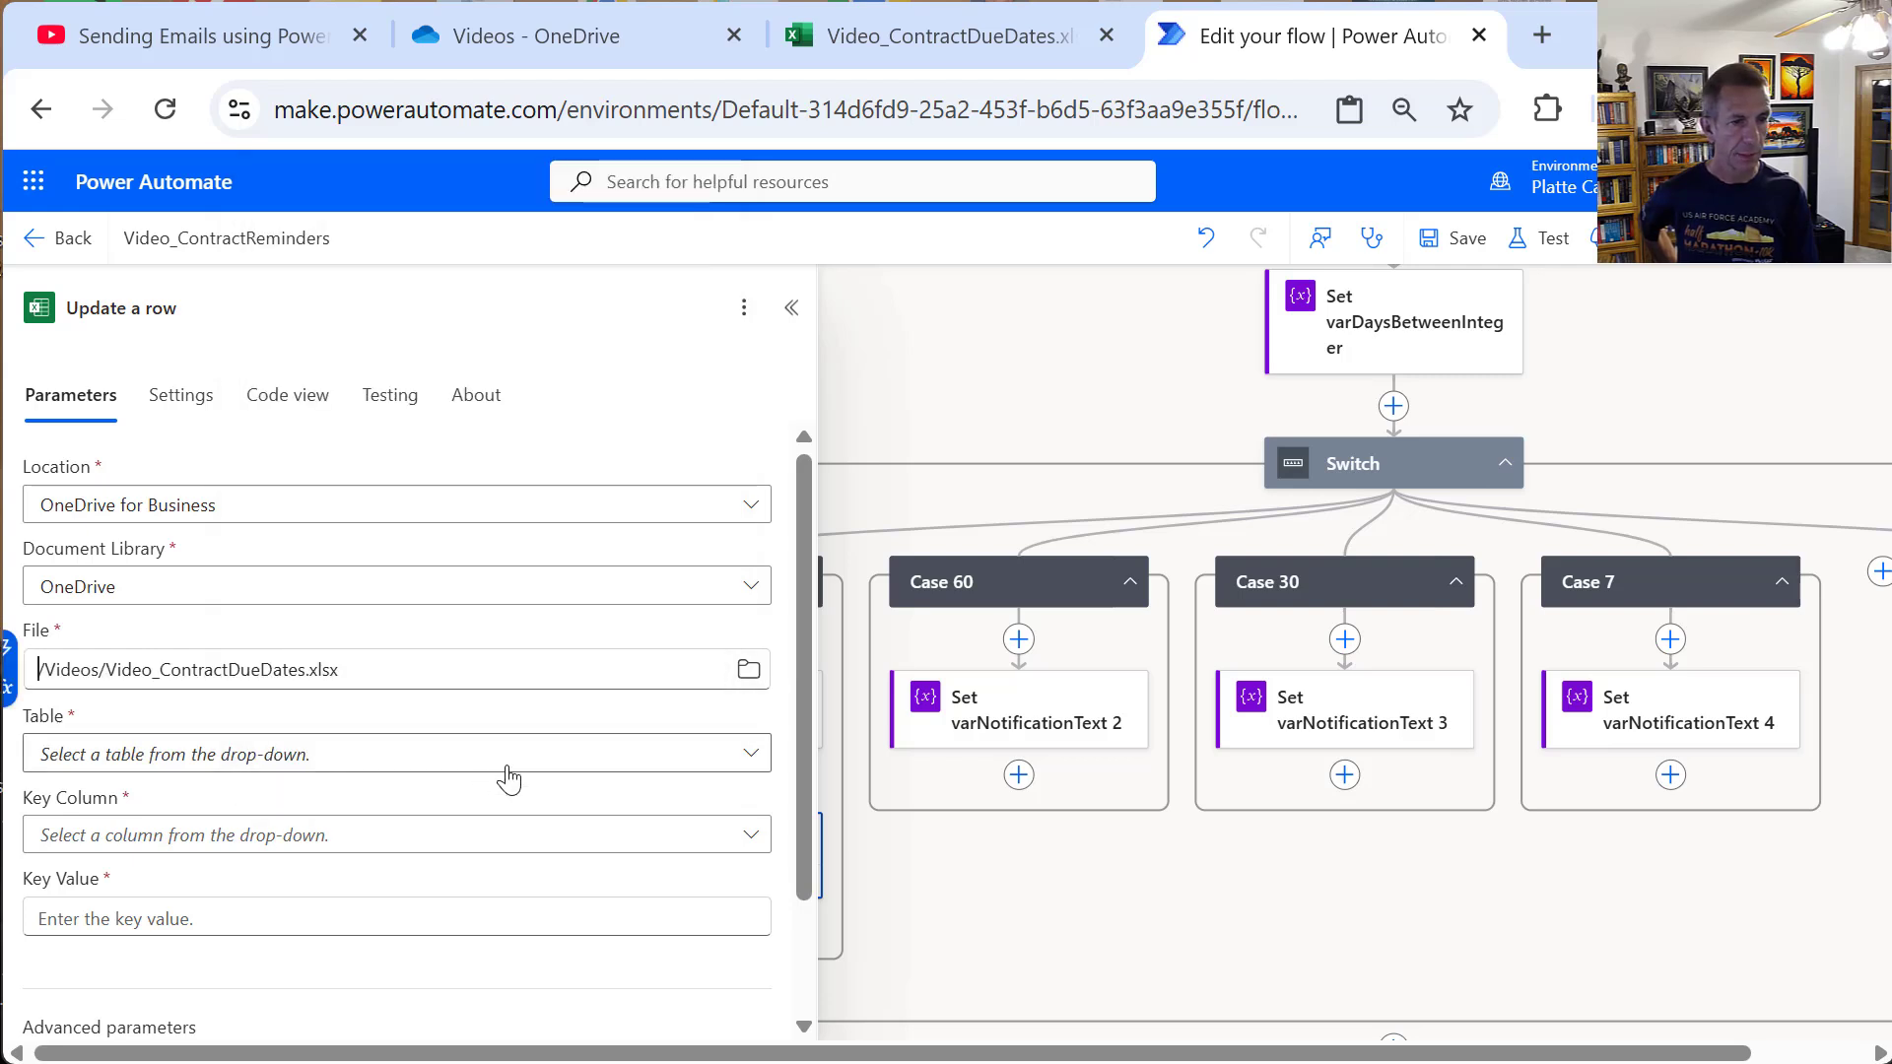
left_click(751, 756)
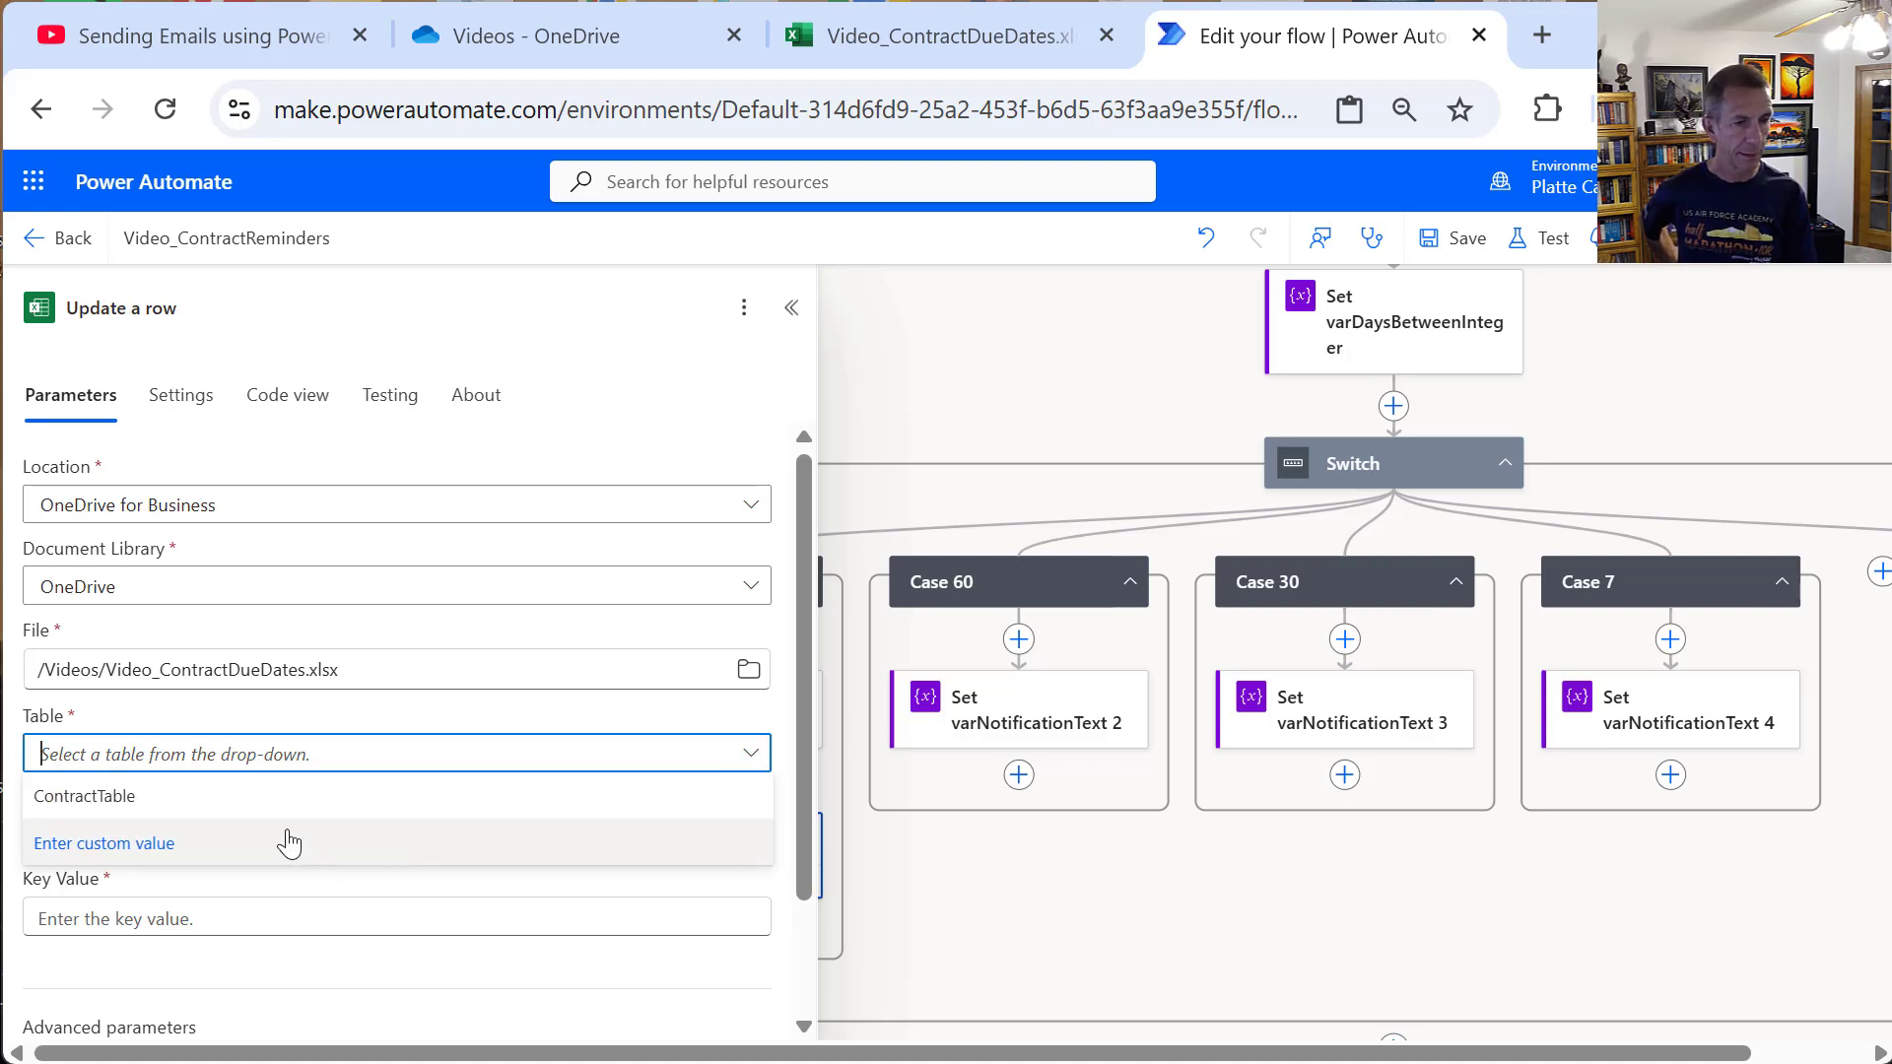
left_click(233, 797)
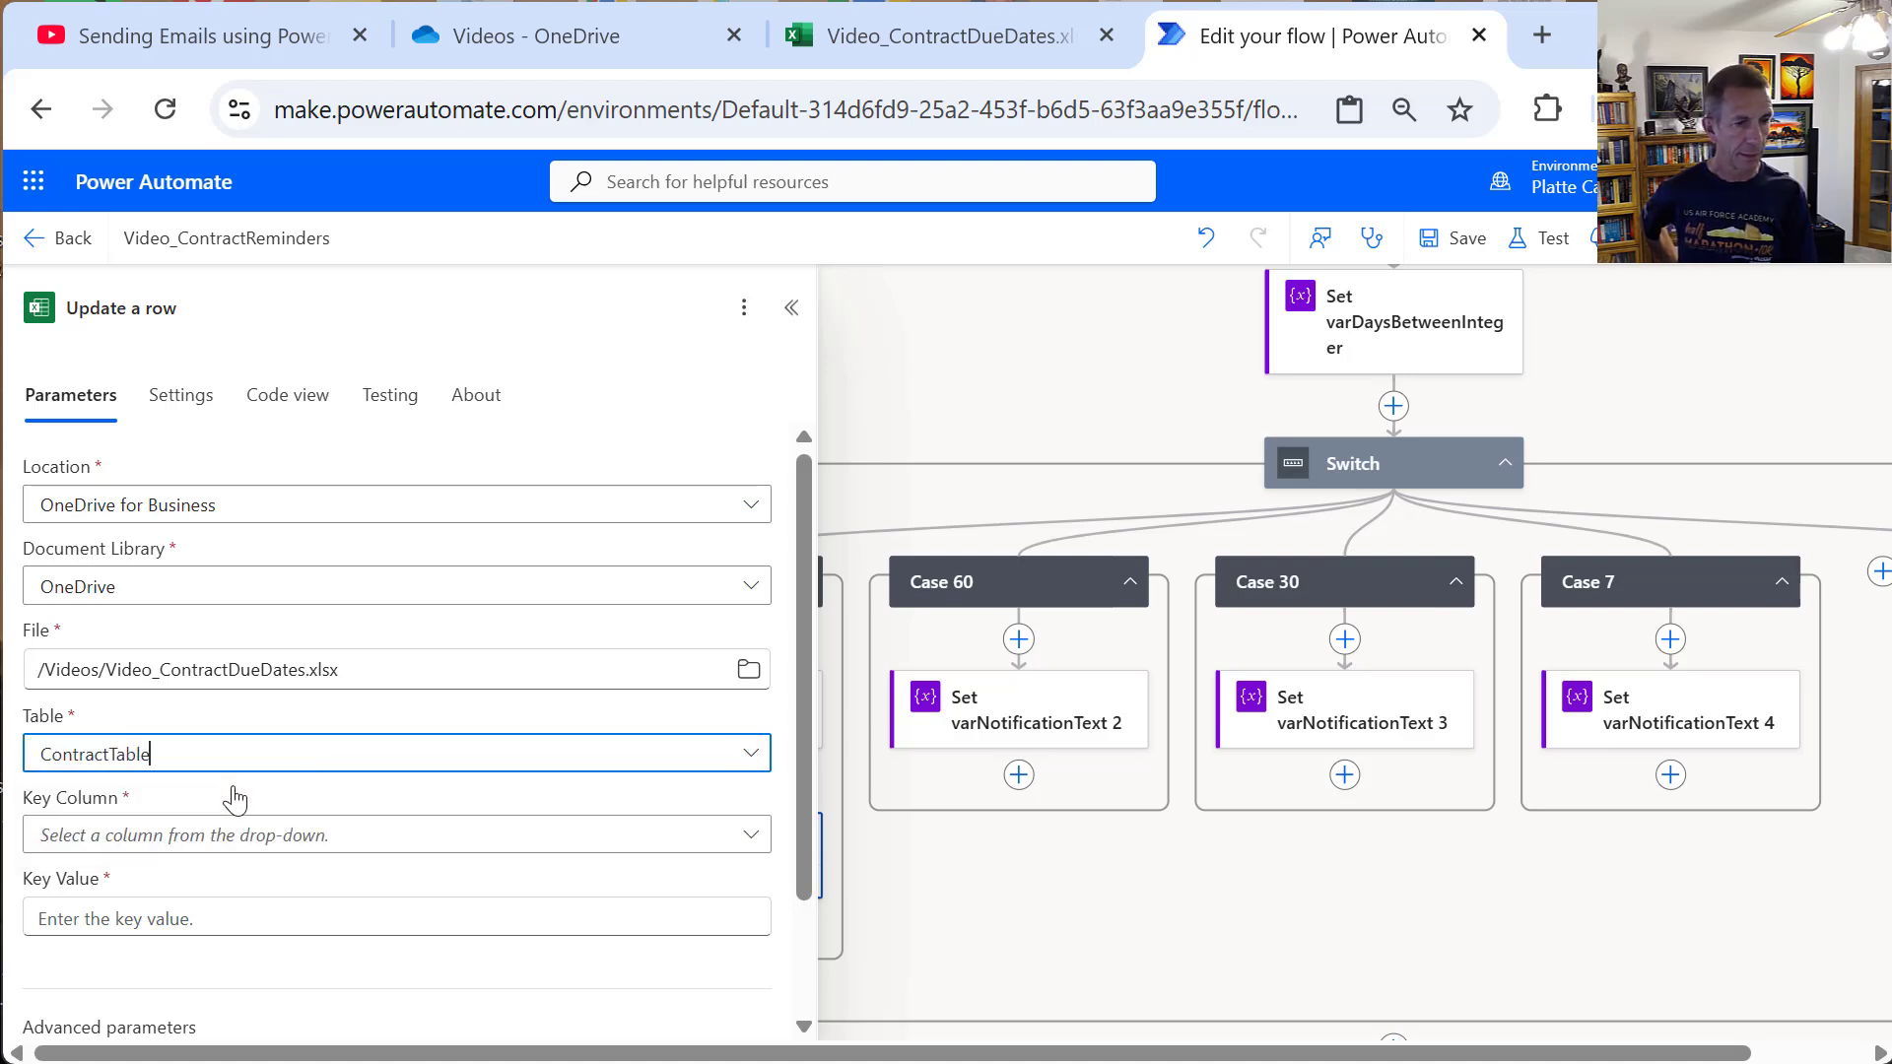
Step: Set the key column to ID and the key value to the dynamic ID from "List rows present in a table"
left_click(371, 838)
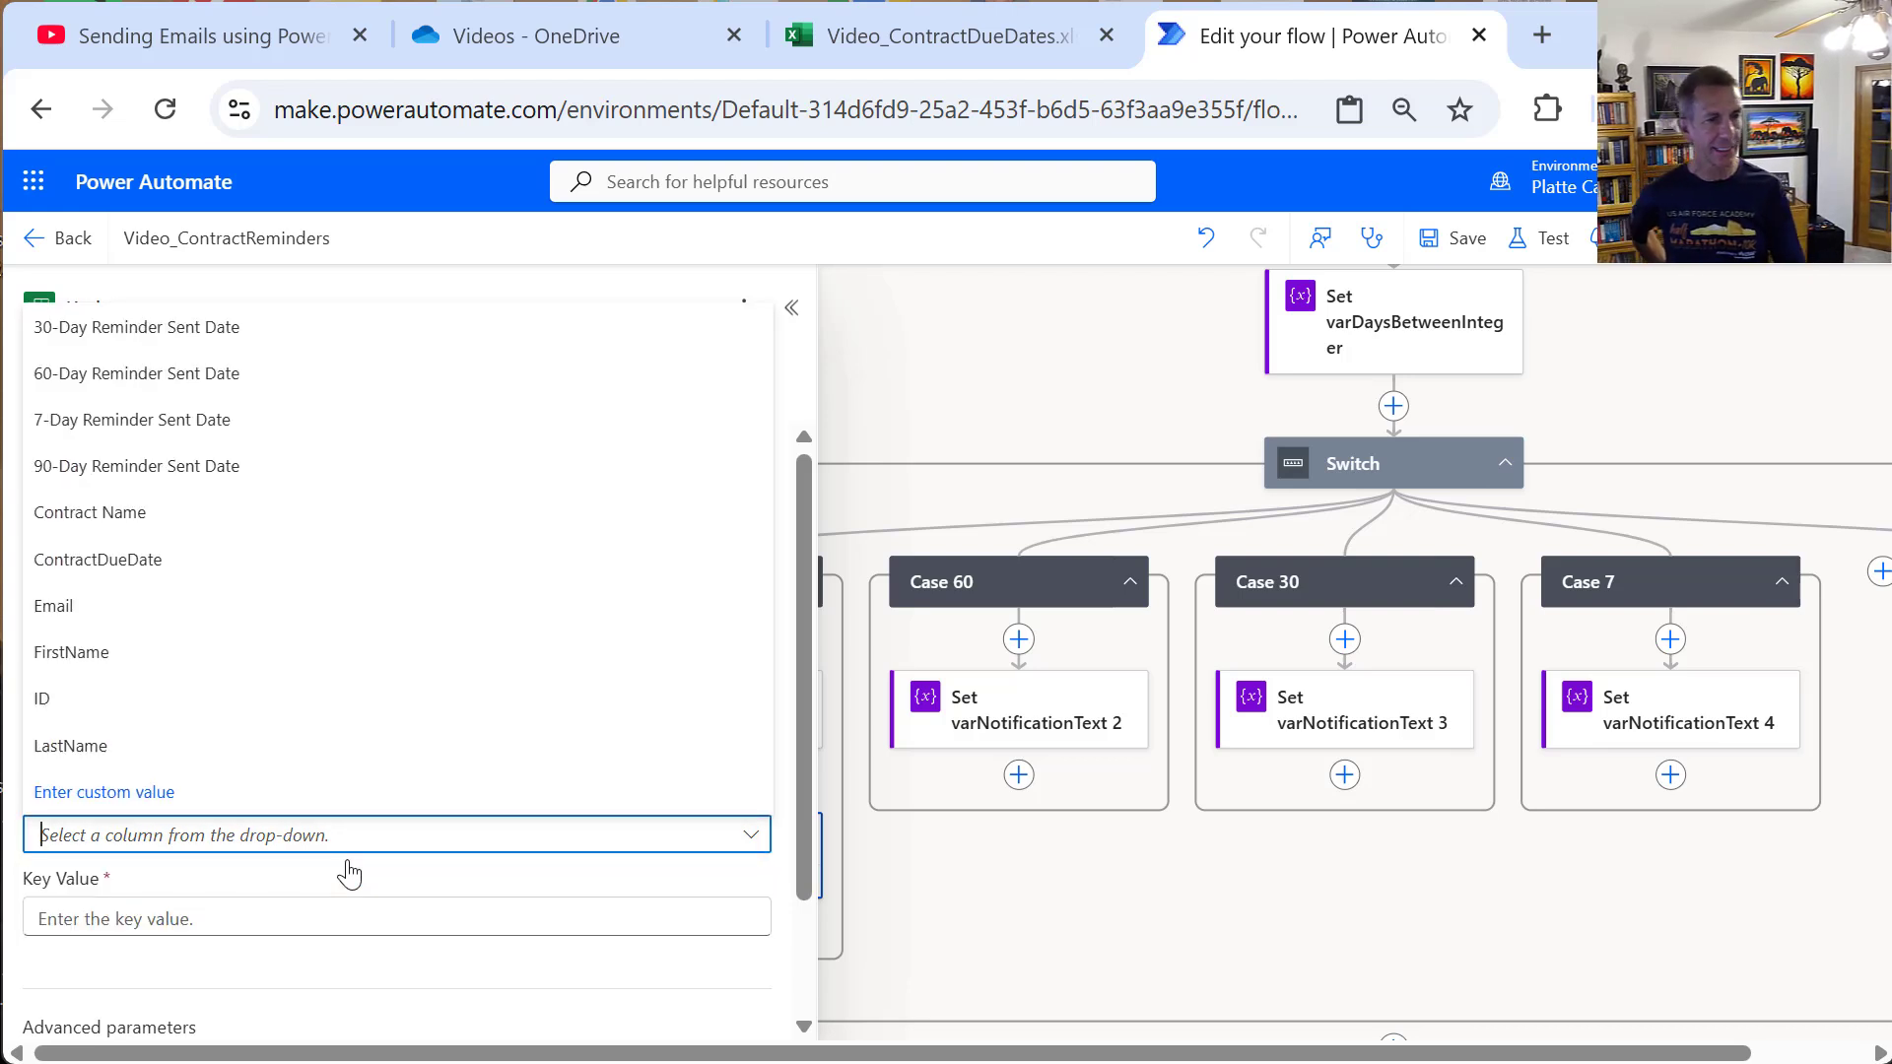
left_click(99, 707)
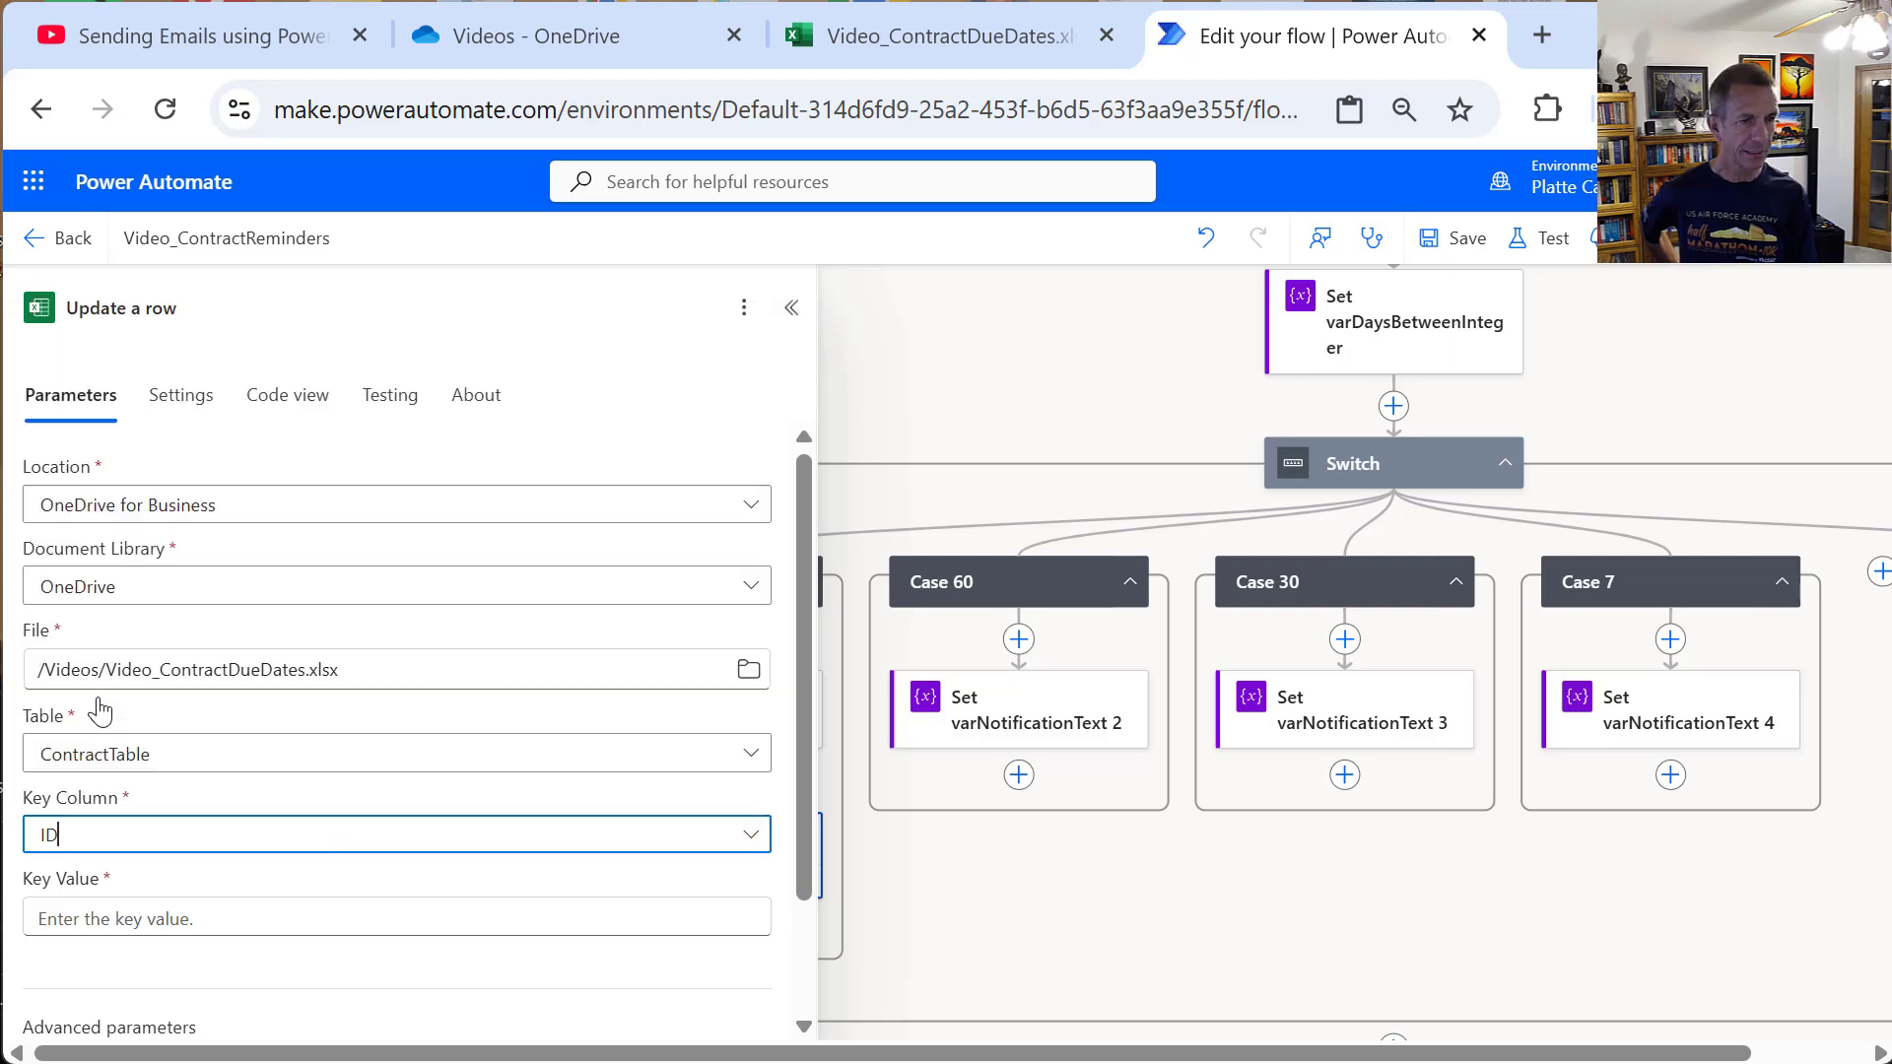
left_click(264, 917)
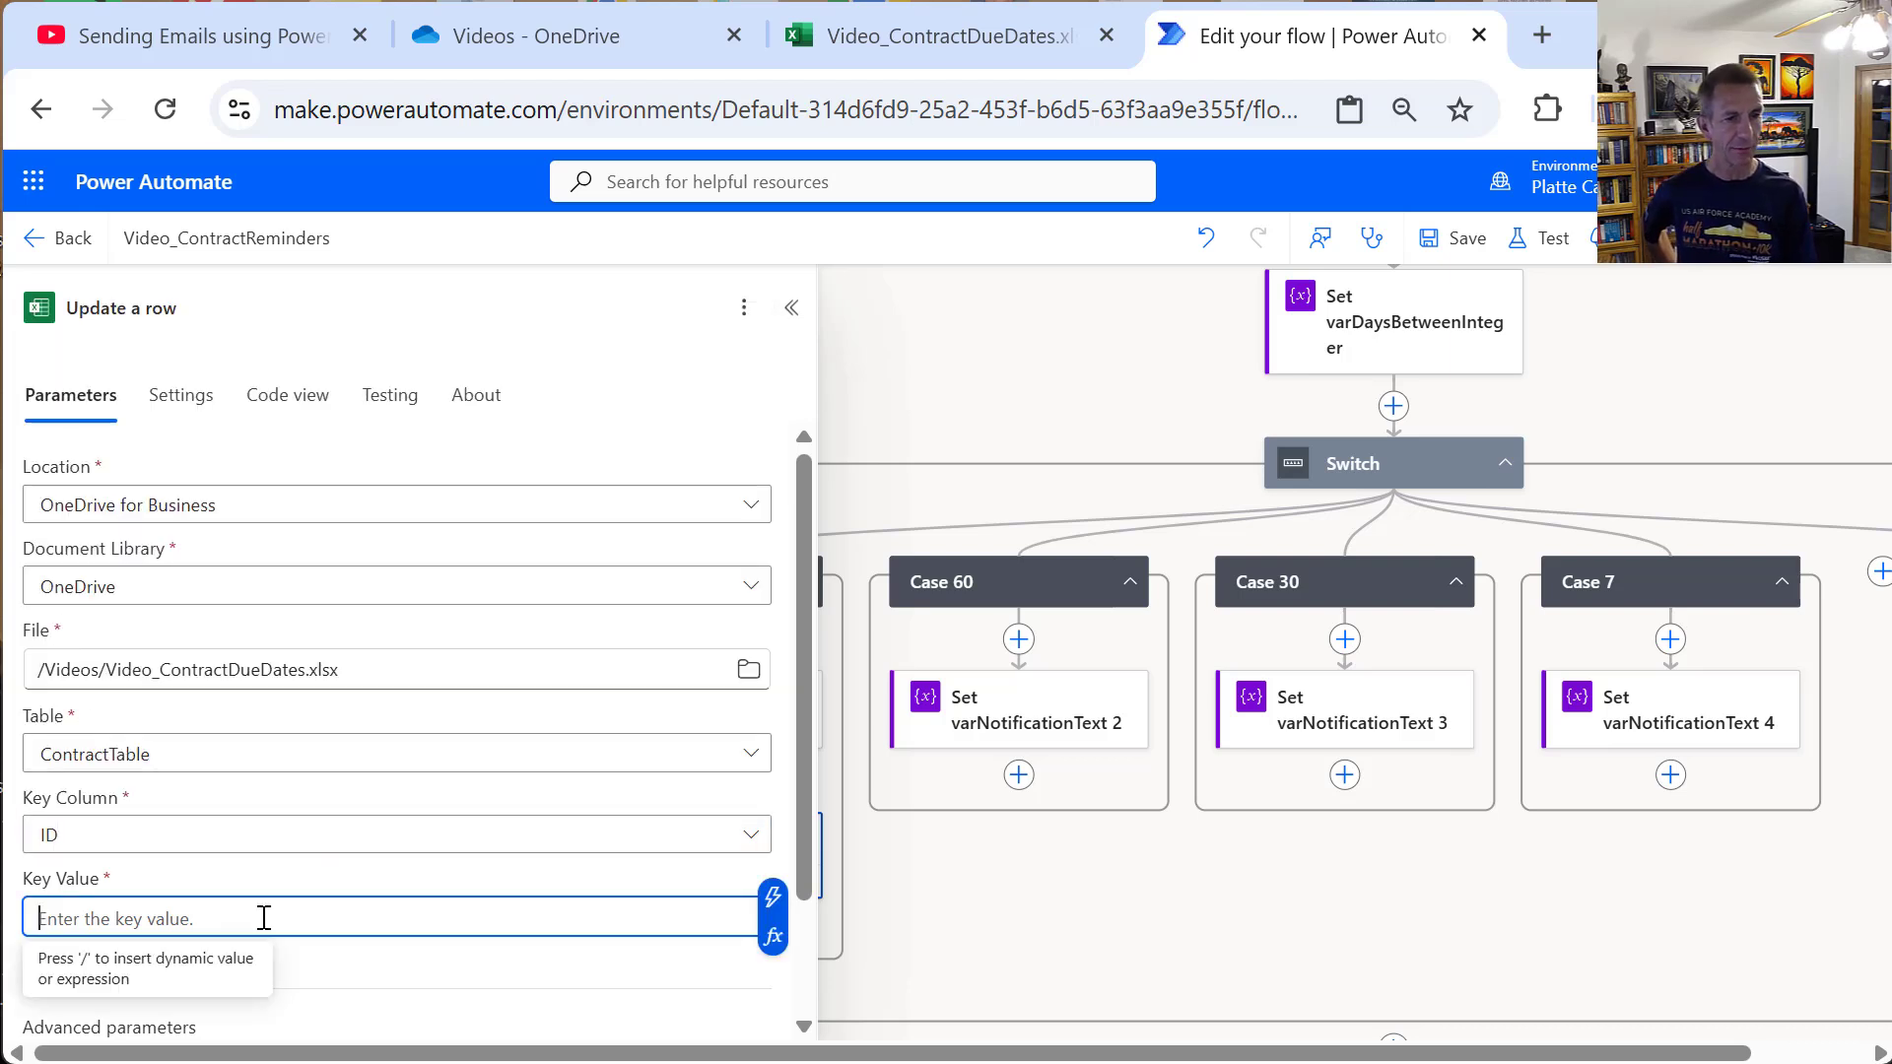
left_click(773, 897)
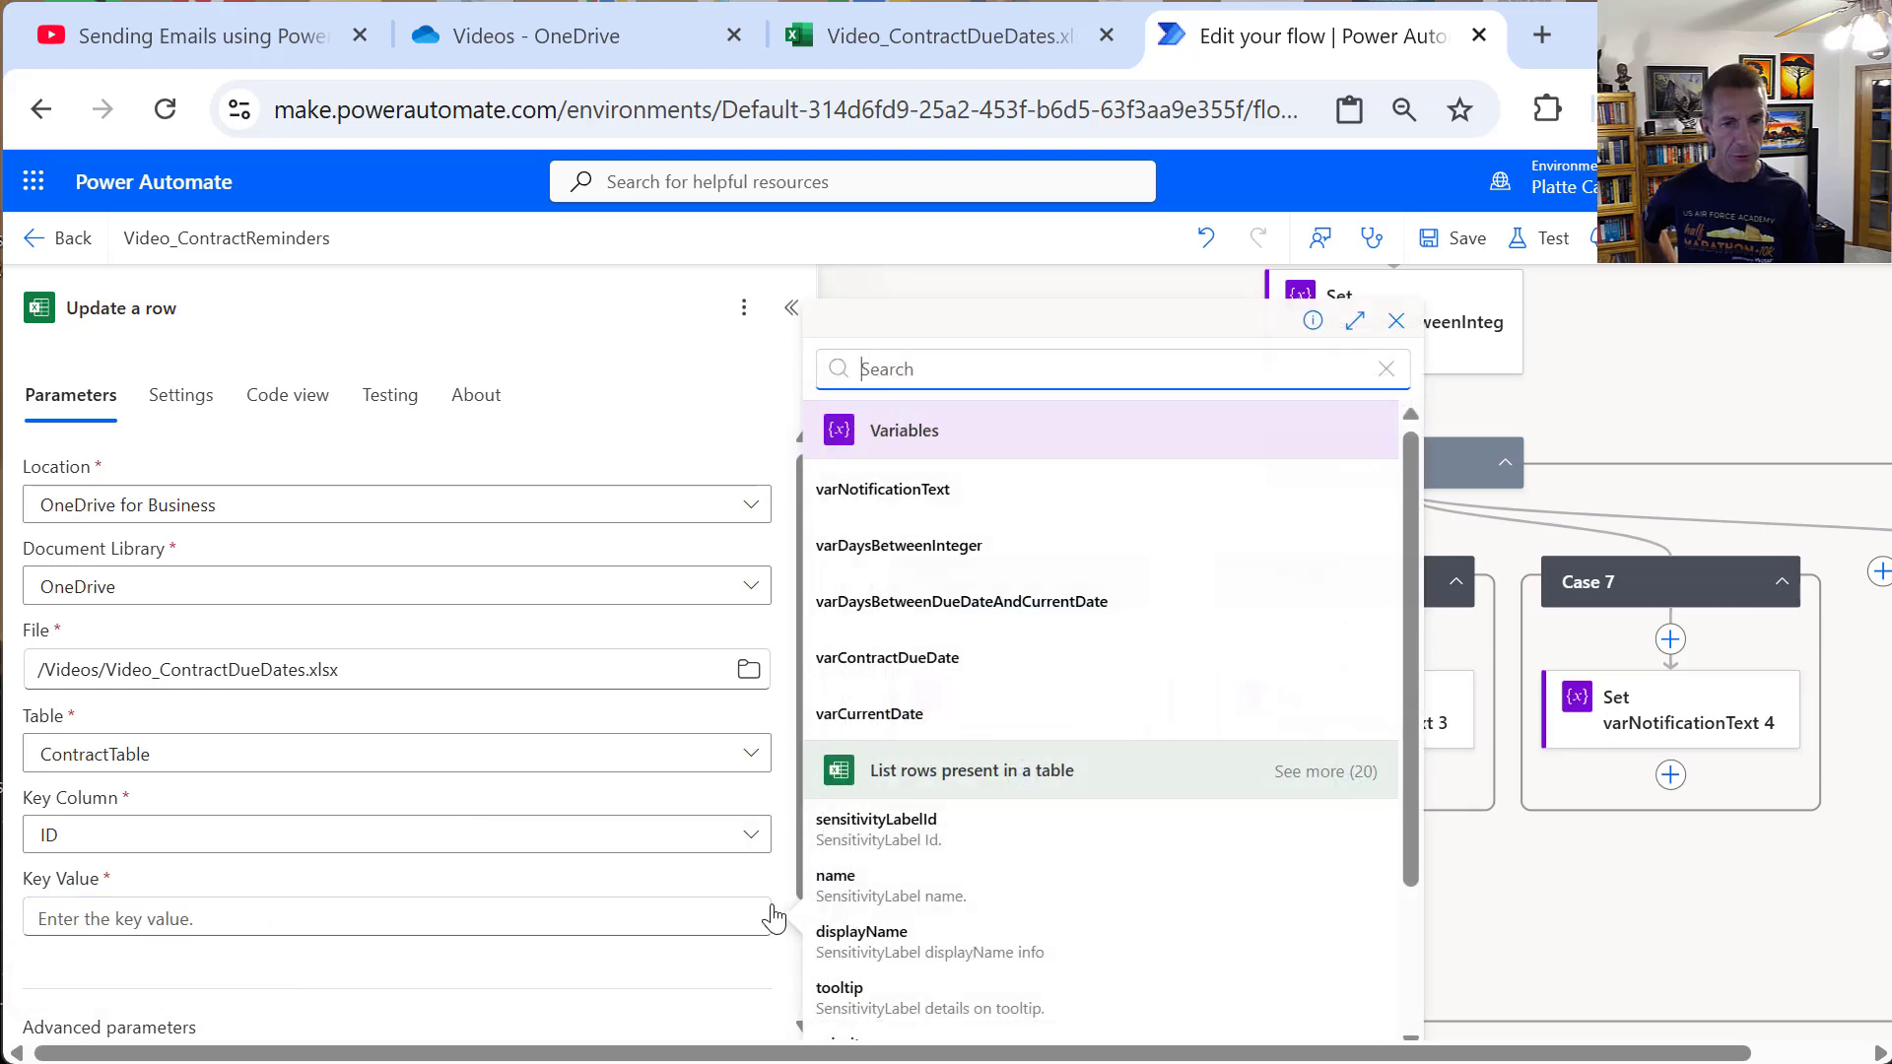
left_click(1376, 778)
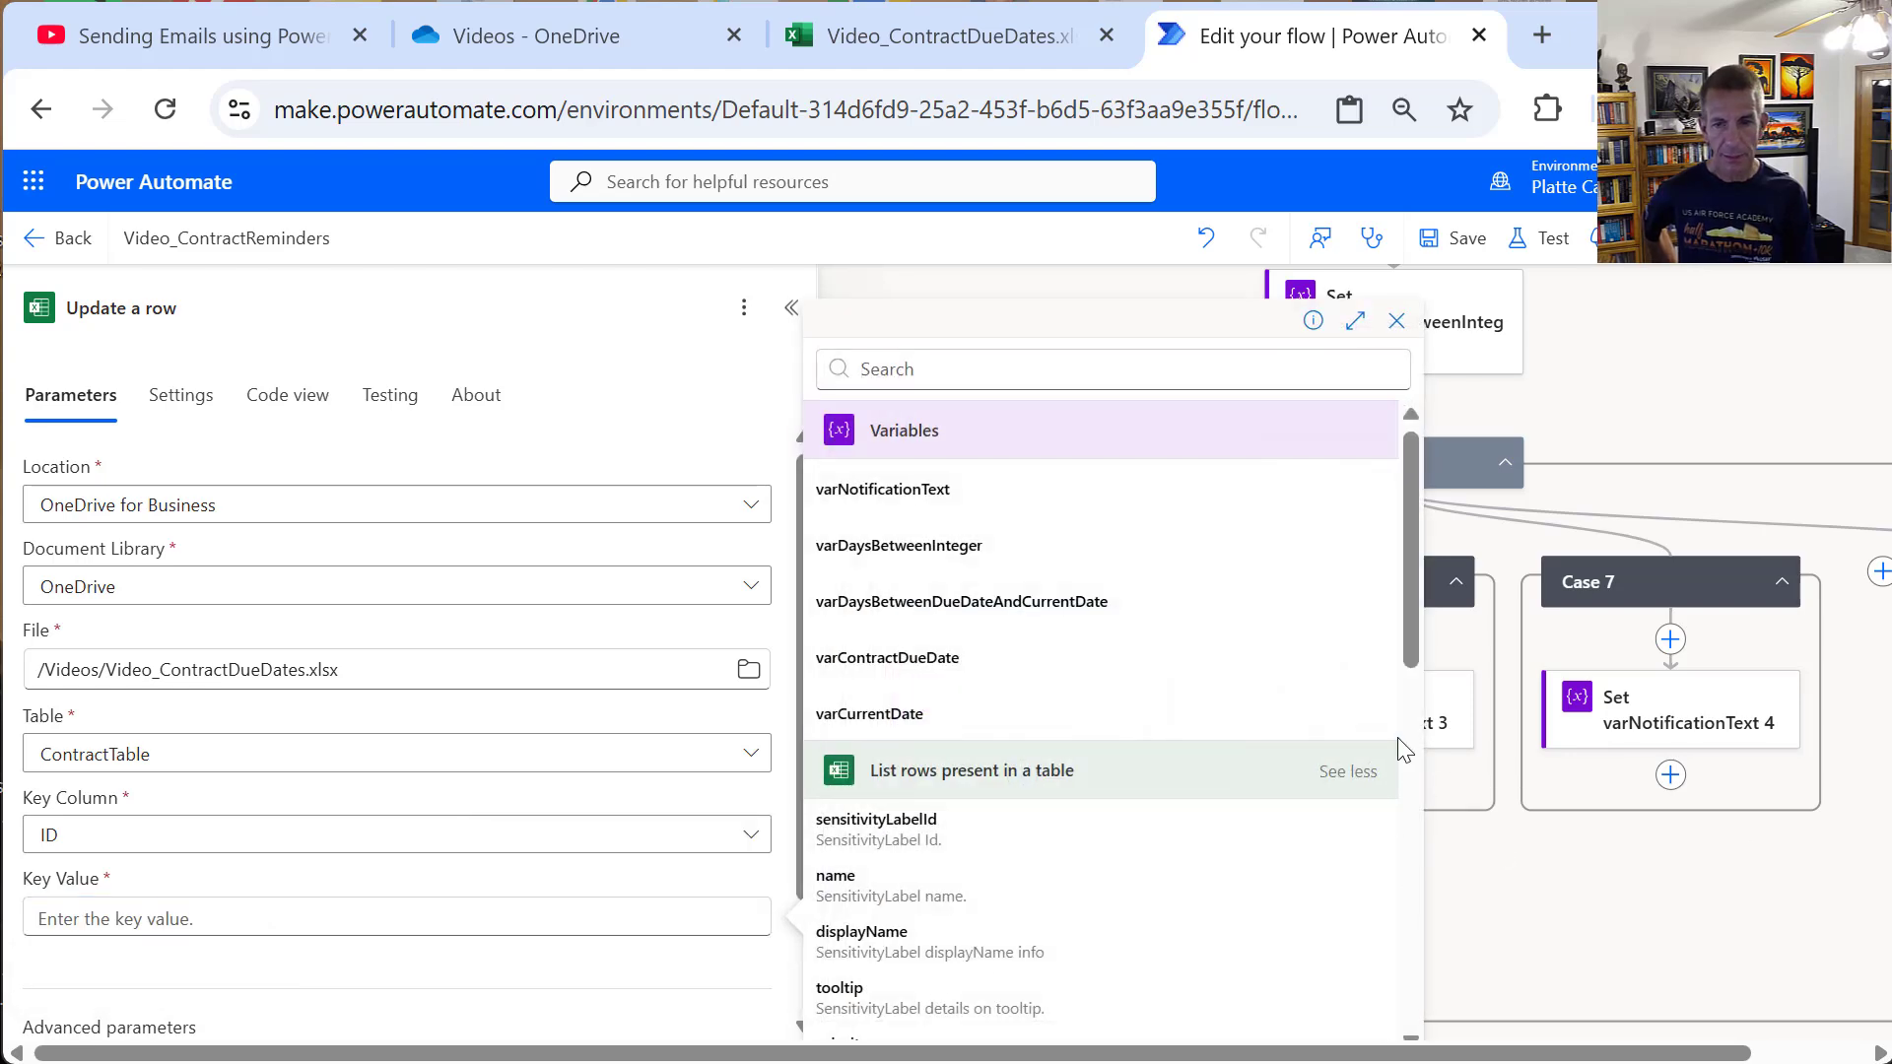
left_click_drag(1425, 674, 1493, 844)
left_click(1122, 849)
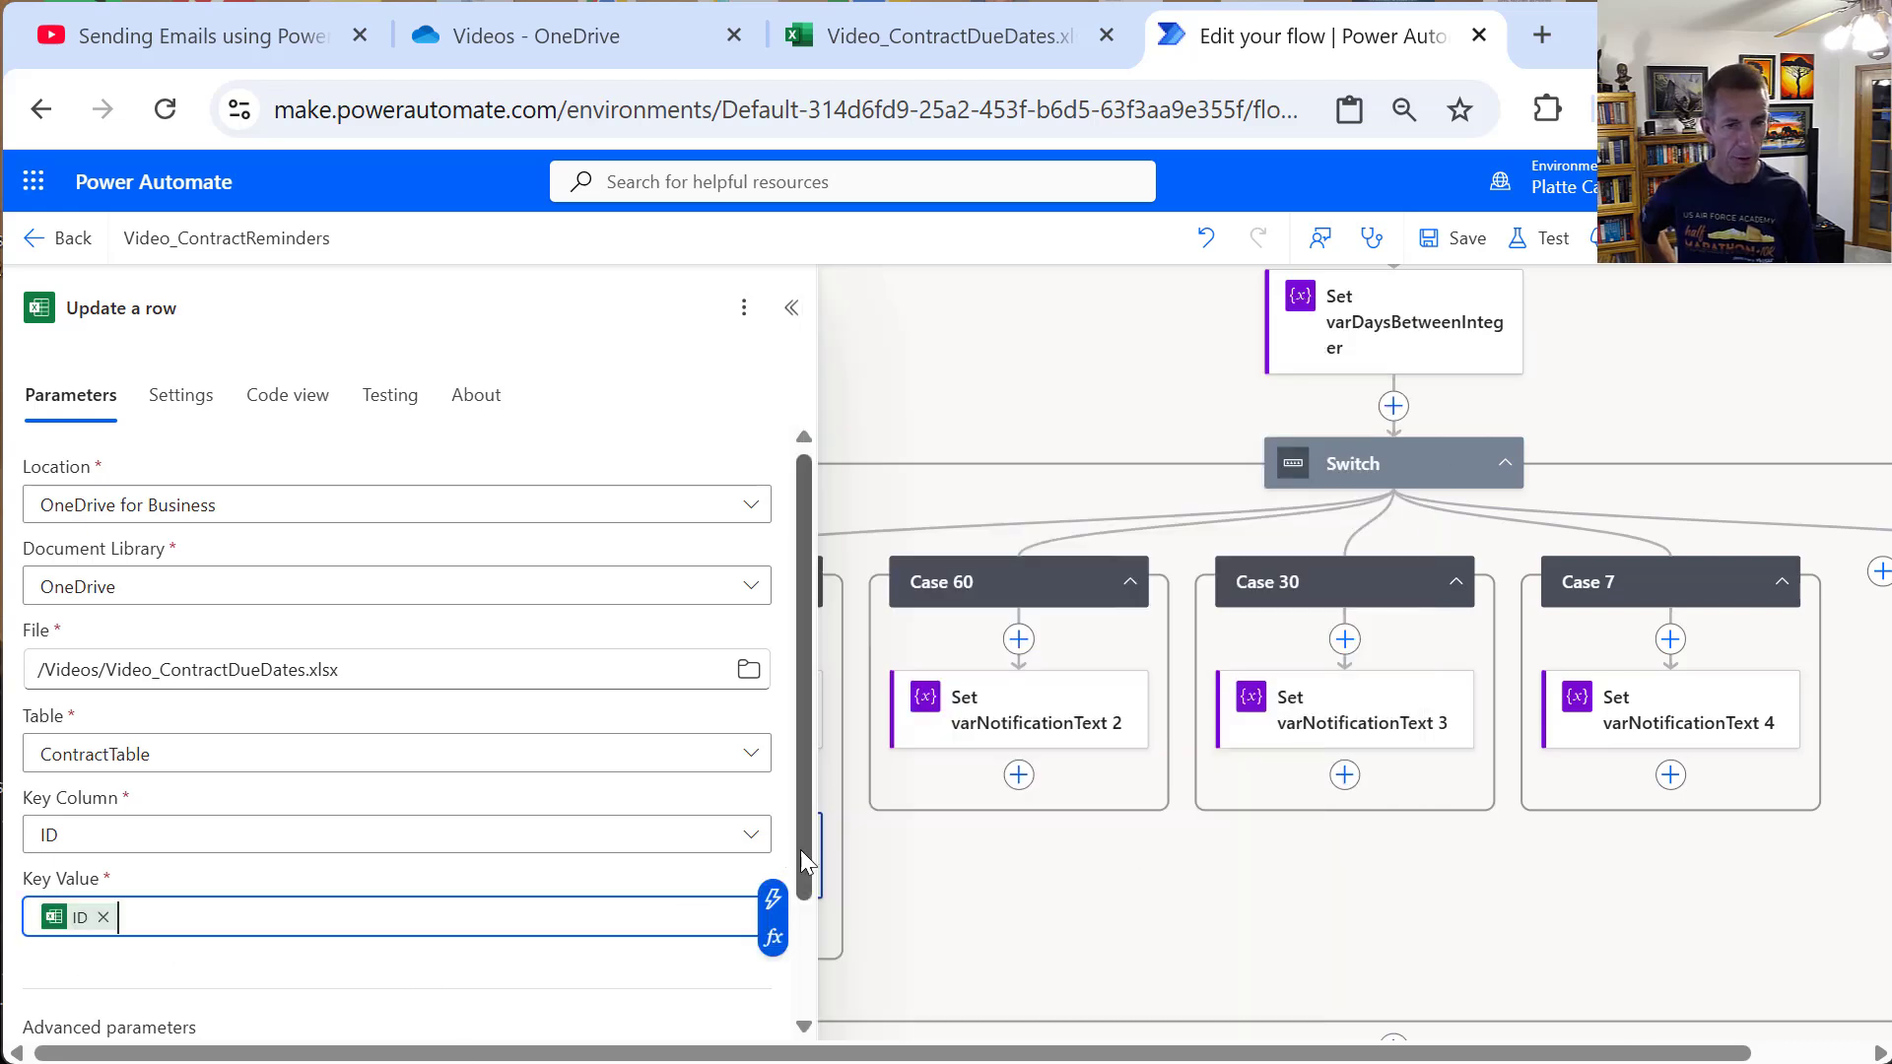
Step: Show all advanced parameters and set 90-Day Reminder Sent Date to the expression formatDateTime(utcNow(), 'MM/dd/yyyy')
scroll(690, 926, "down", 2)
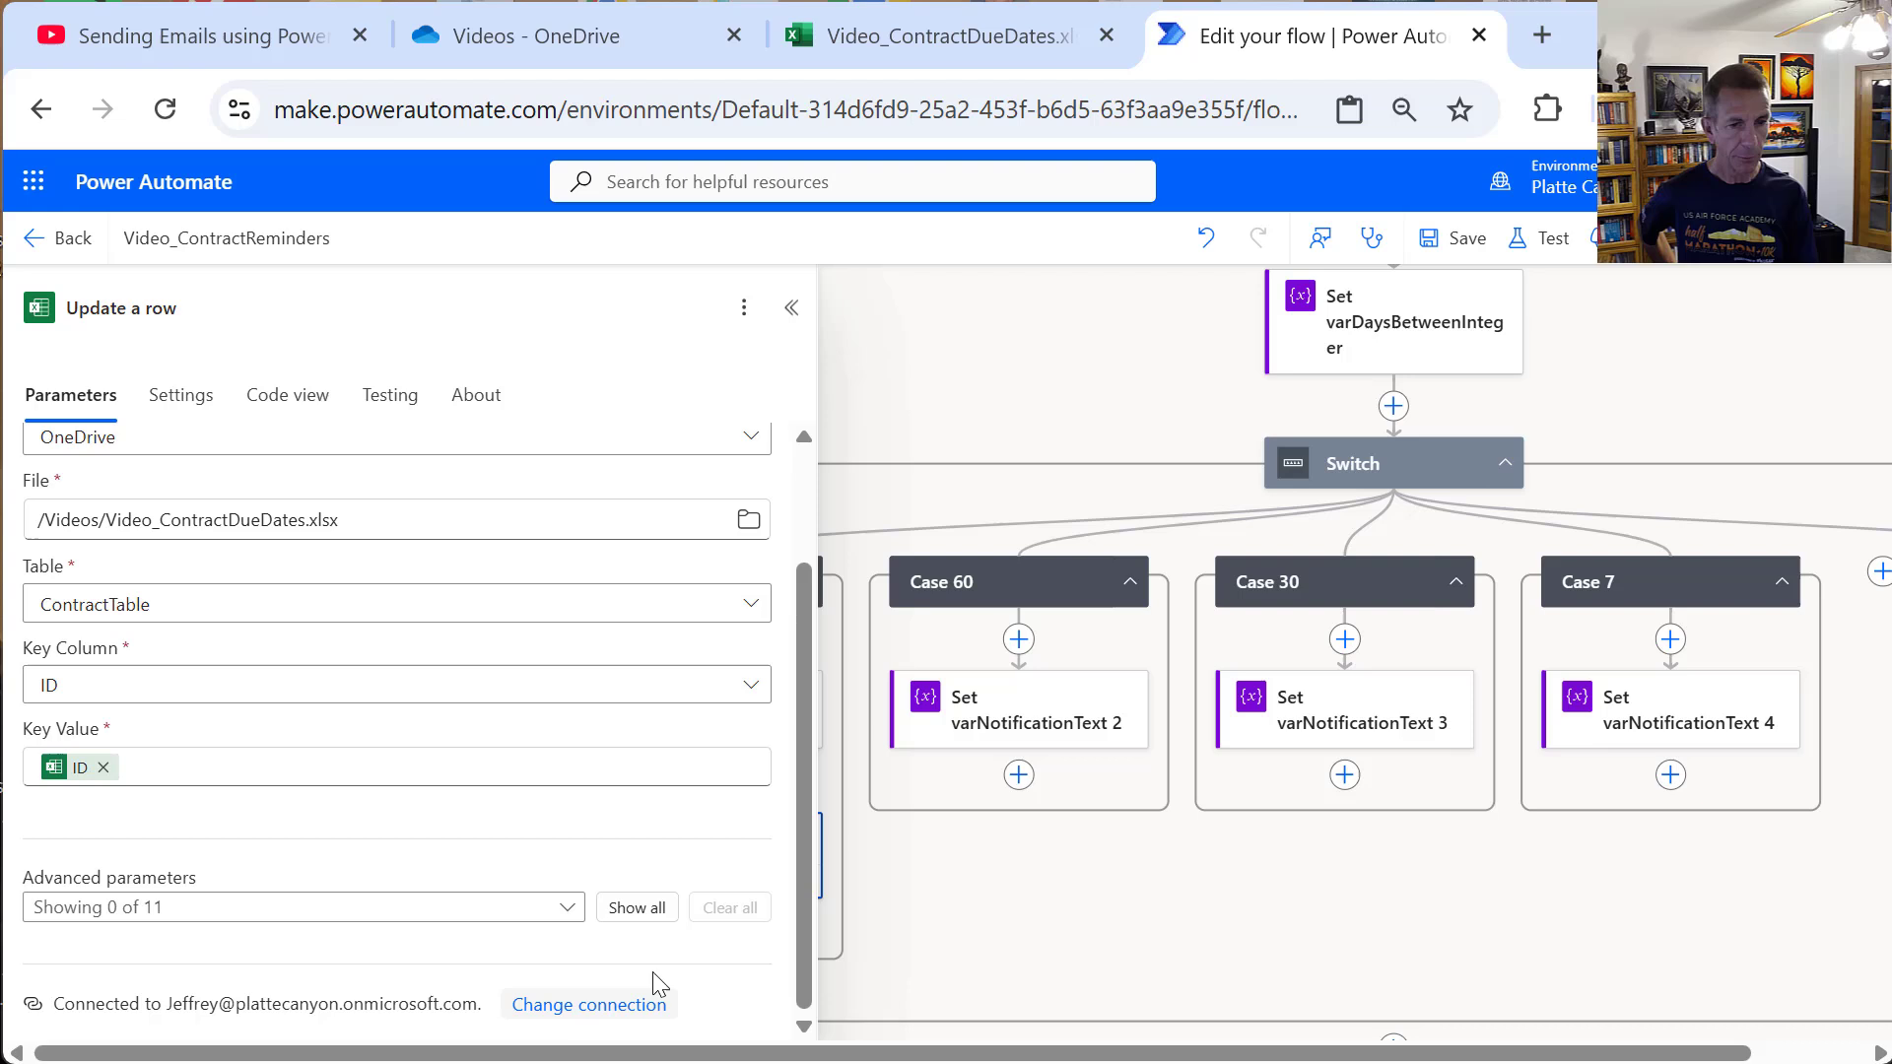
left_click(630, 905)
left_click_drag(800, 680, 841, 937)
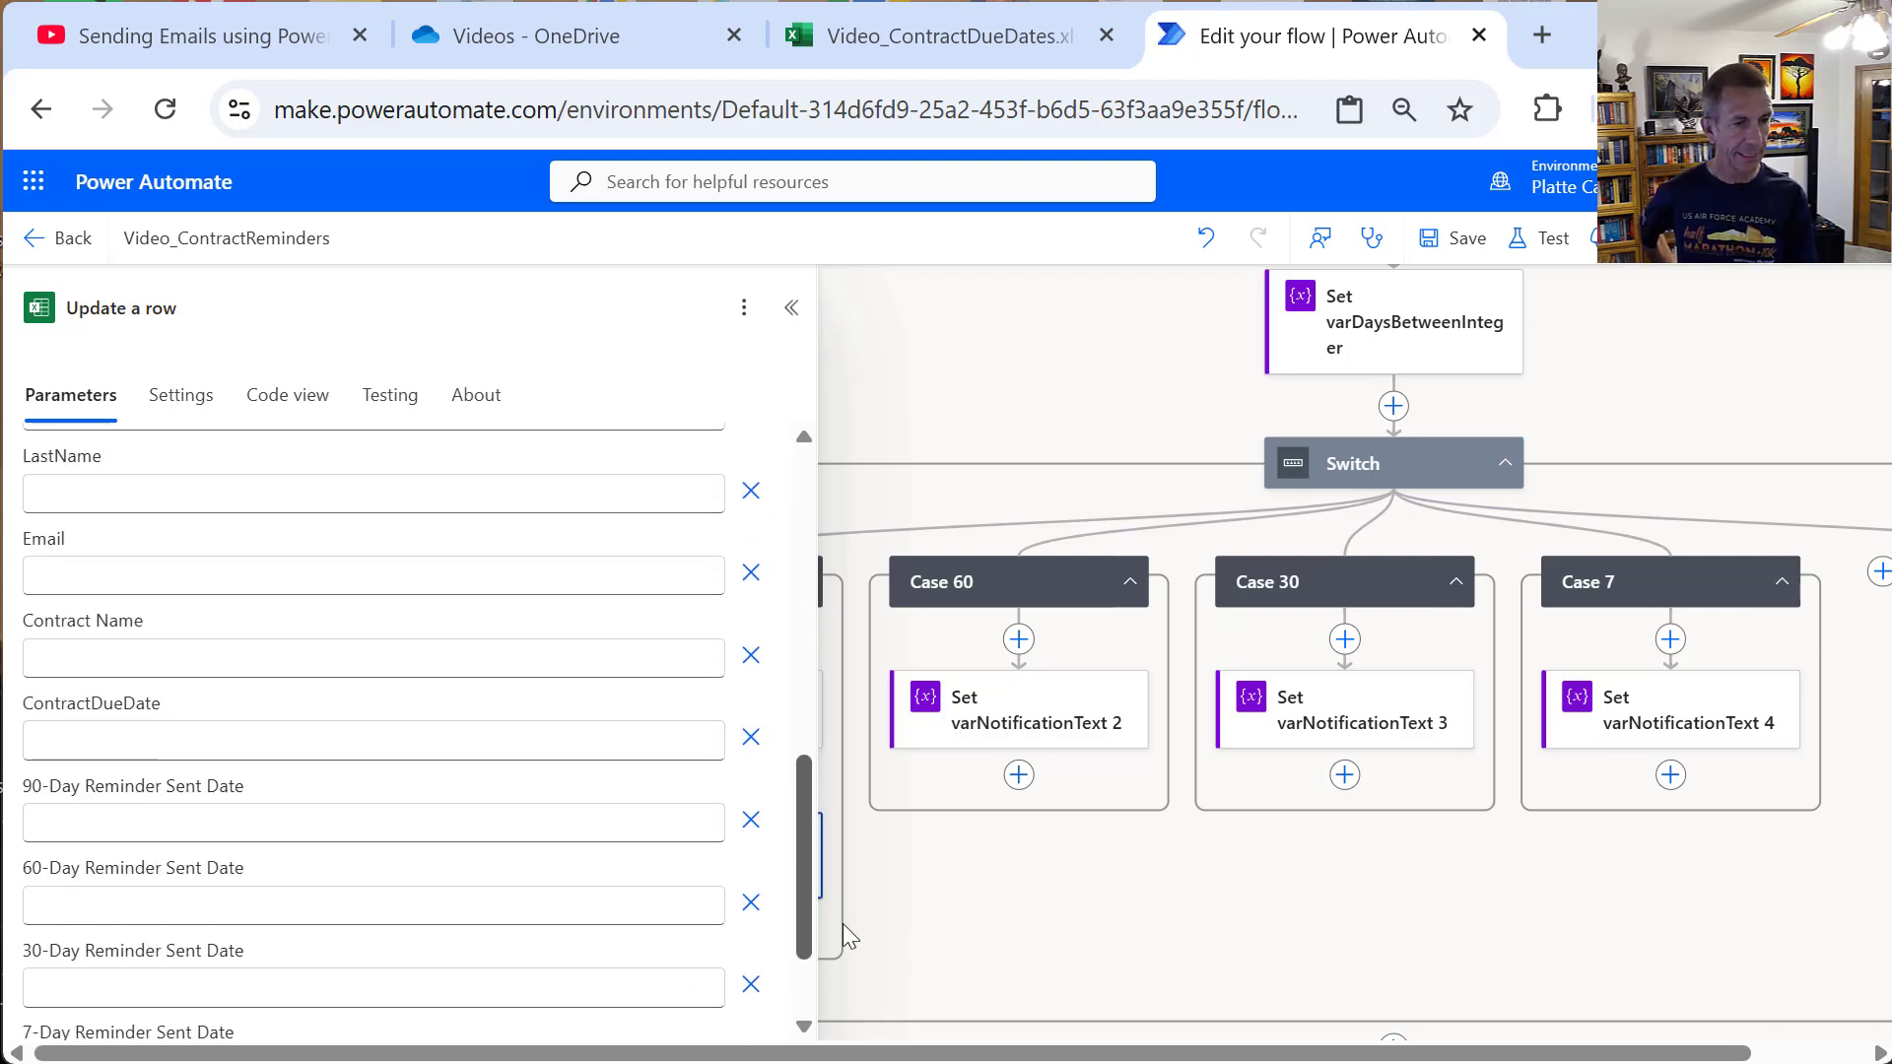
left_click(176, 811)
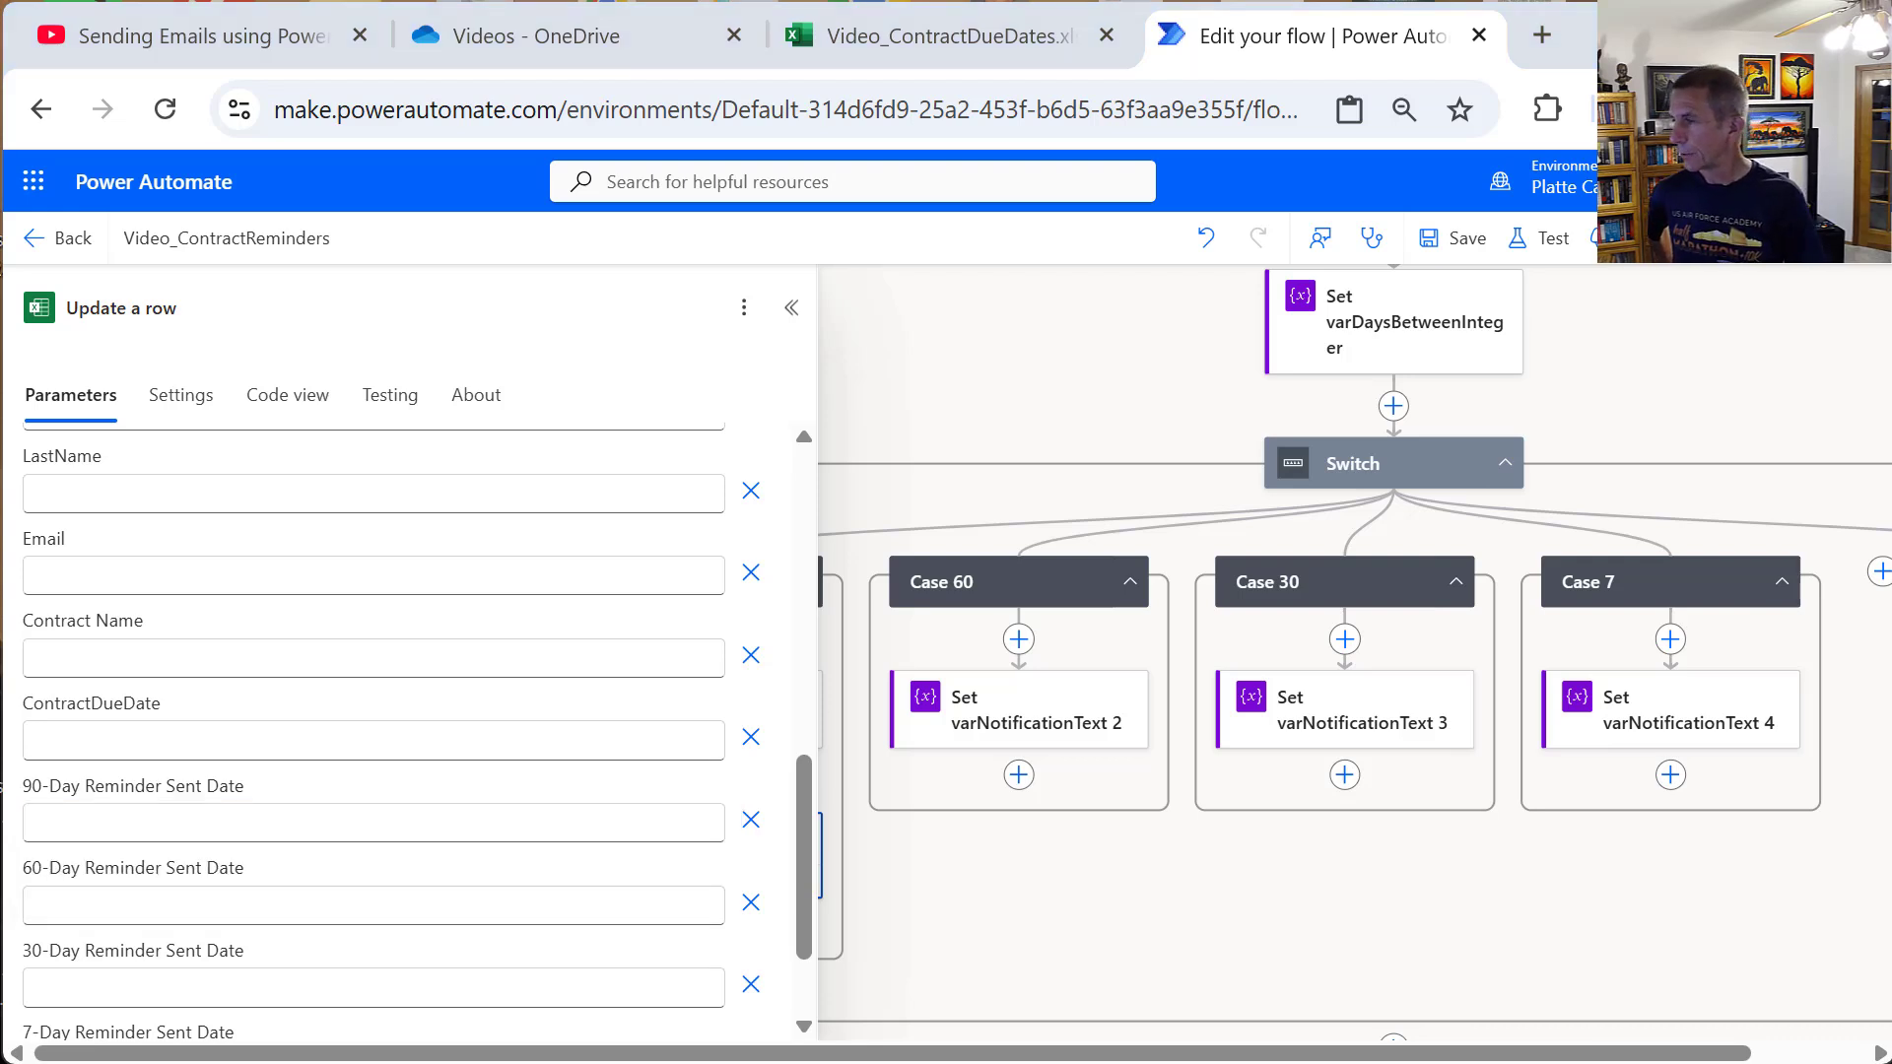
left_click(309, 817)
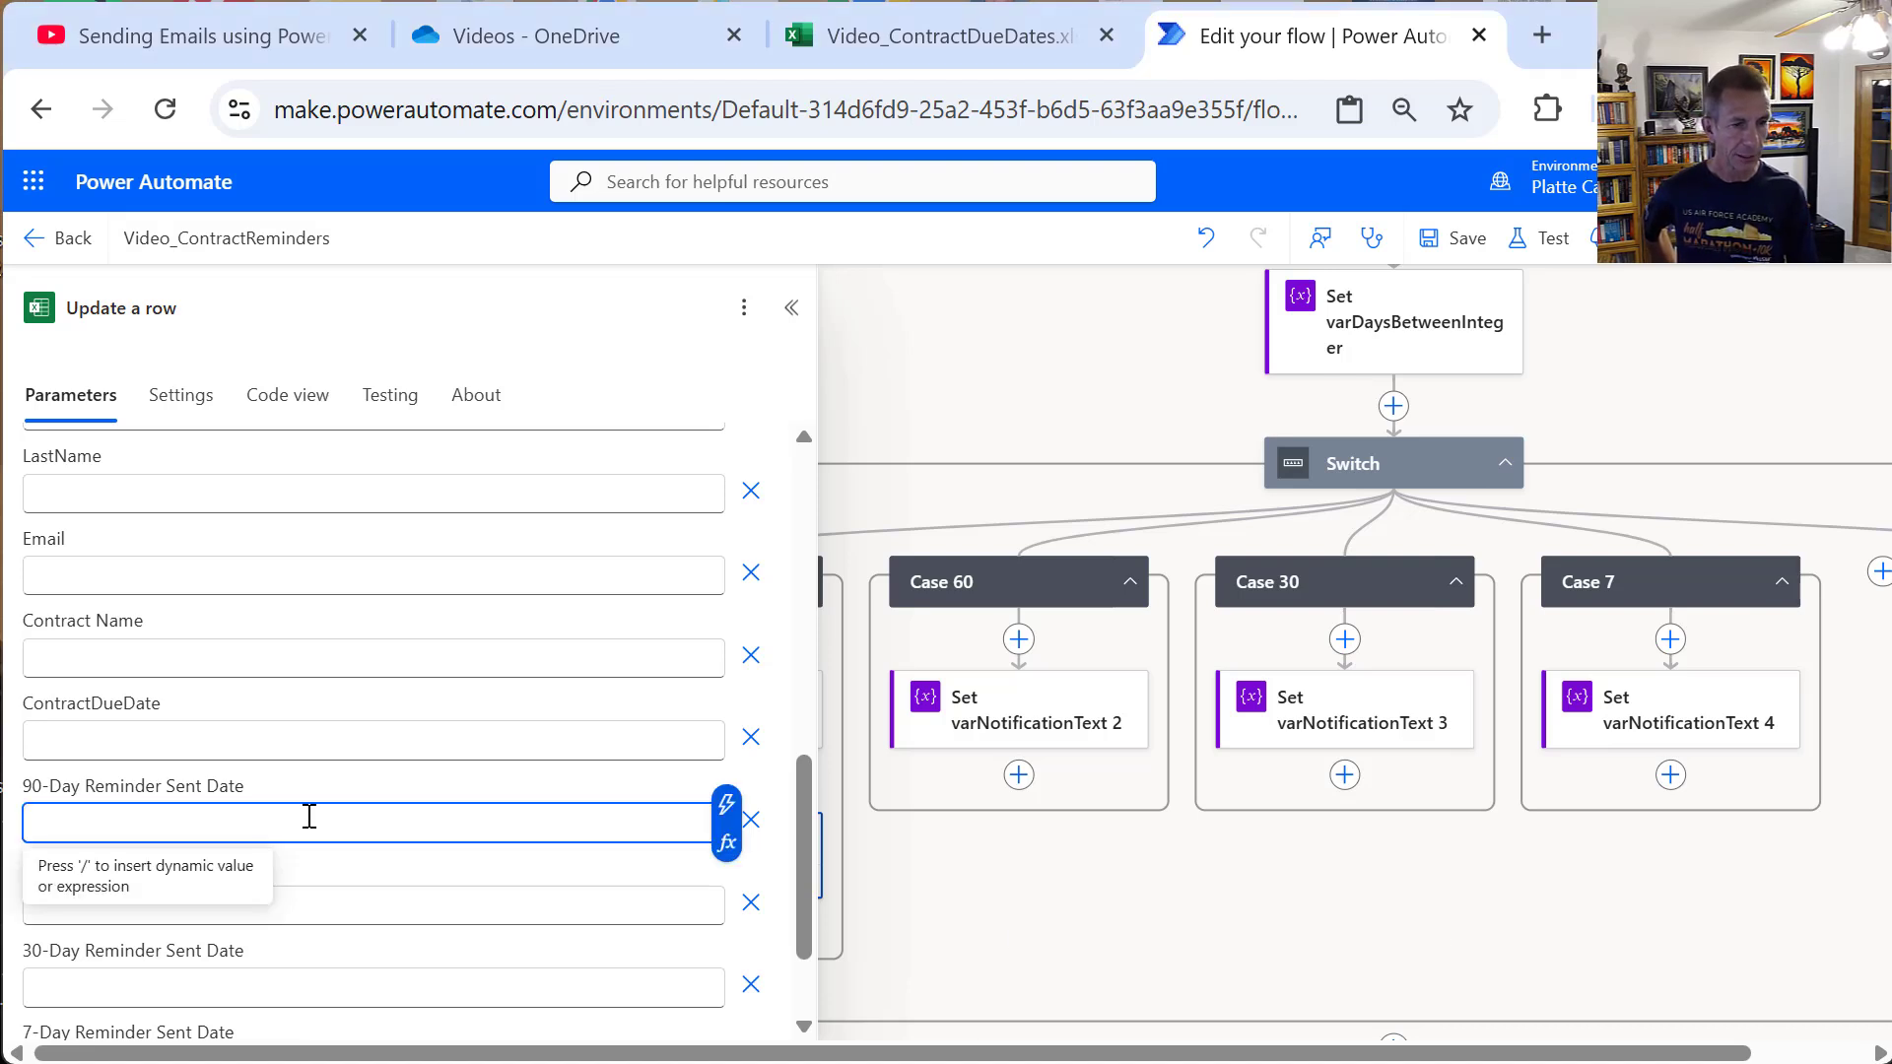
left_click(727, 838)
type("formatDateTime")
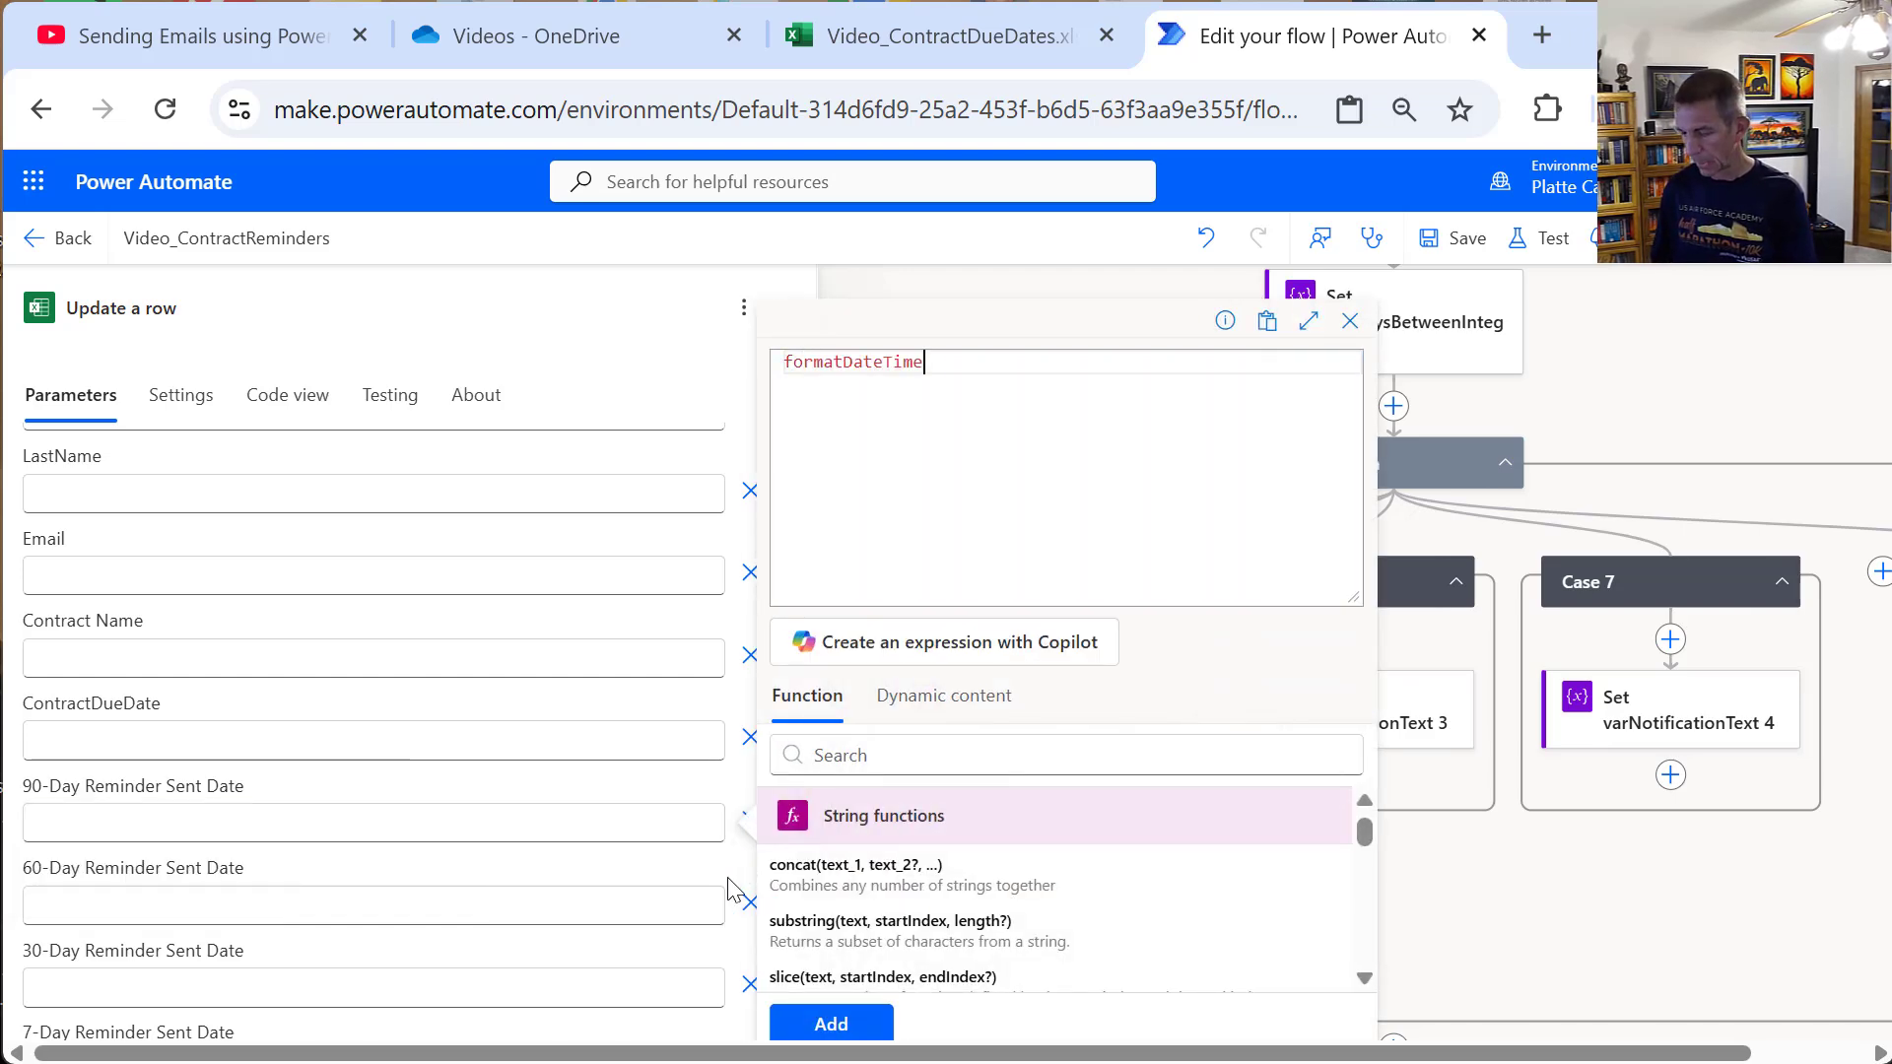
type("(utcNow()")
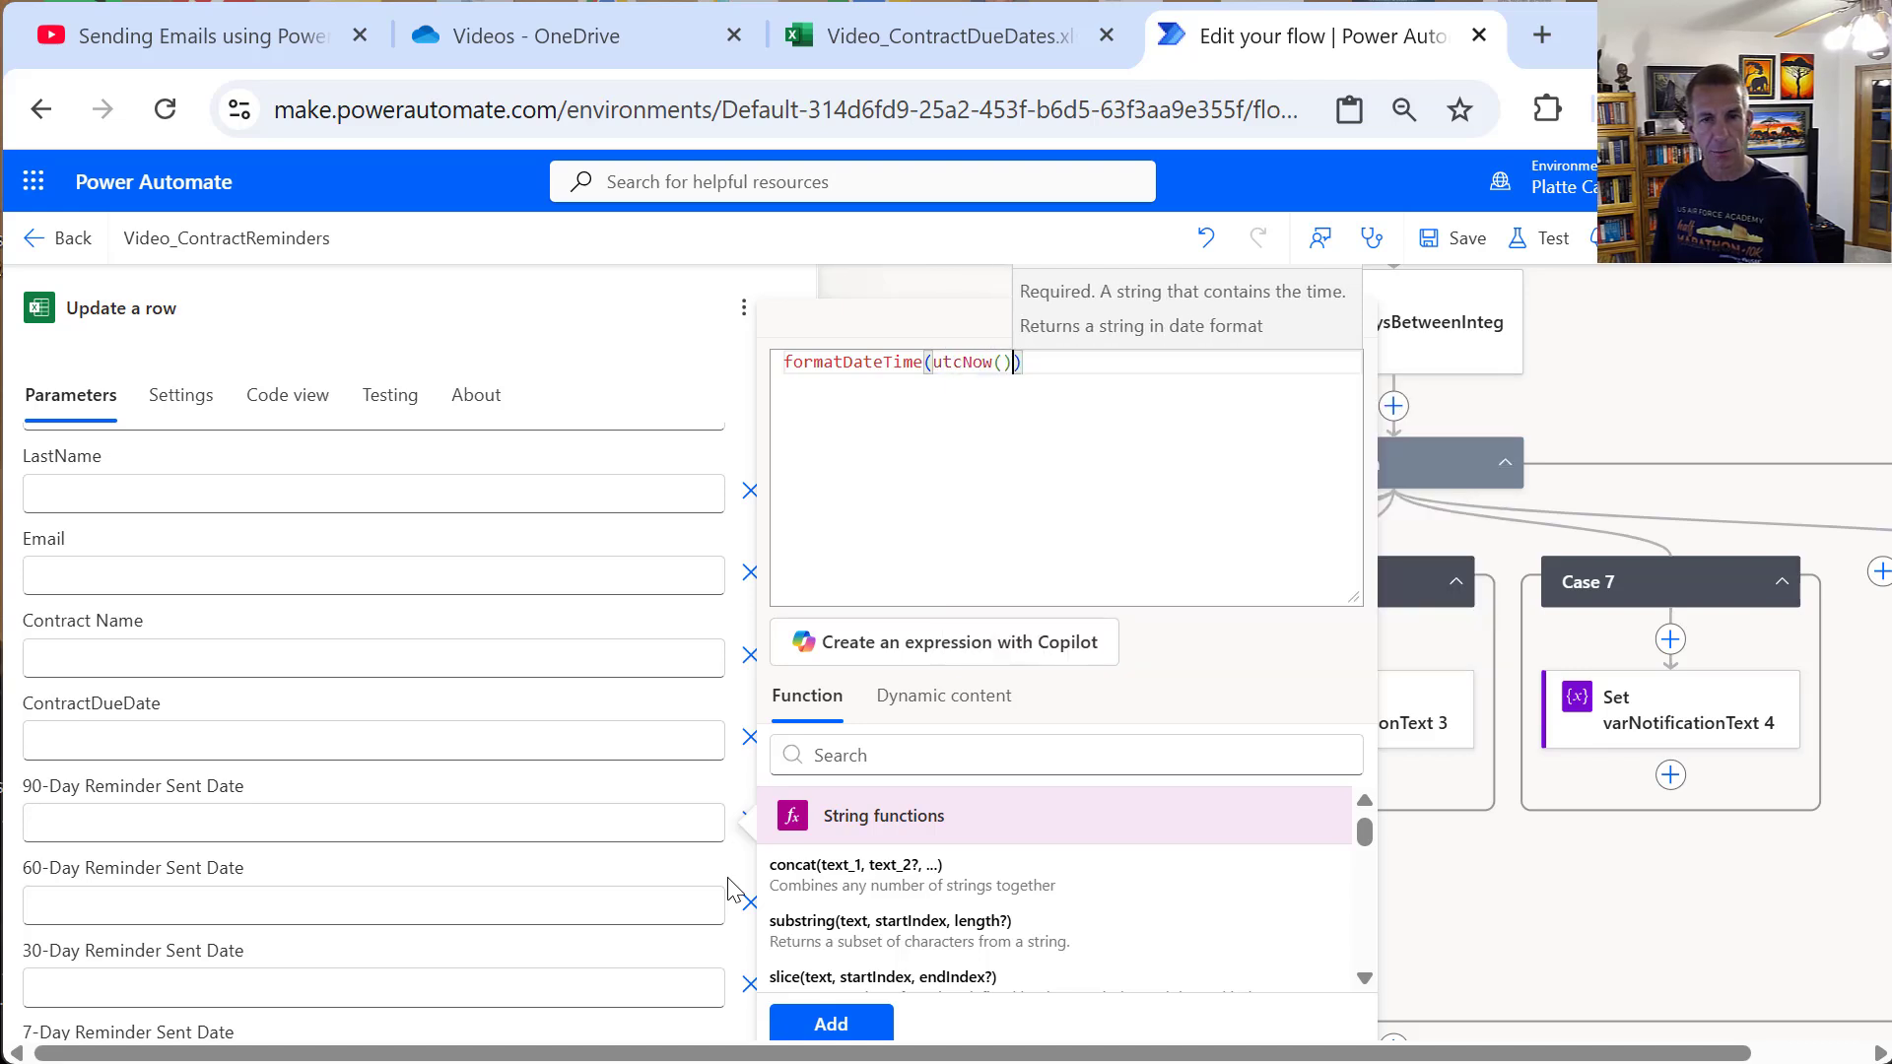
type(", ")
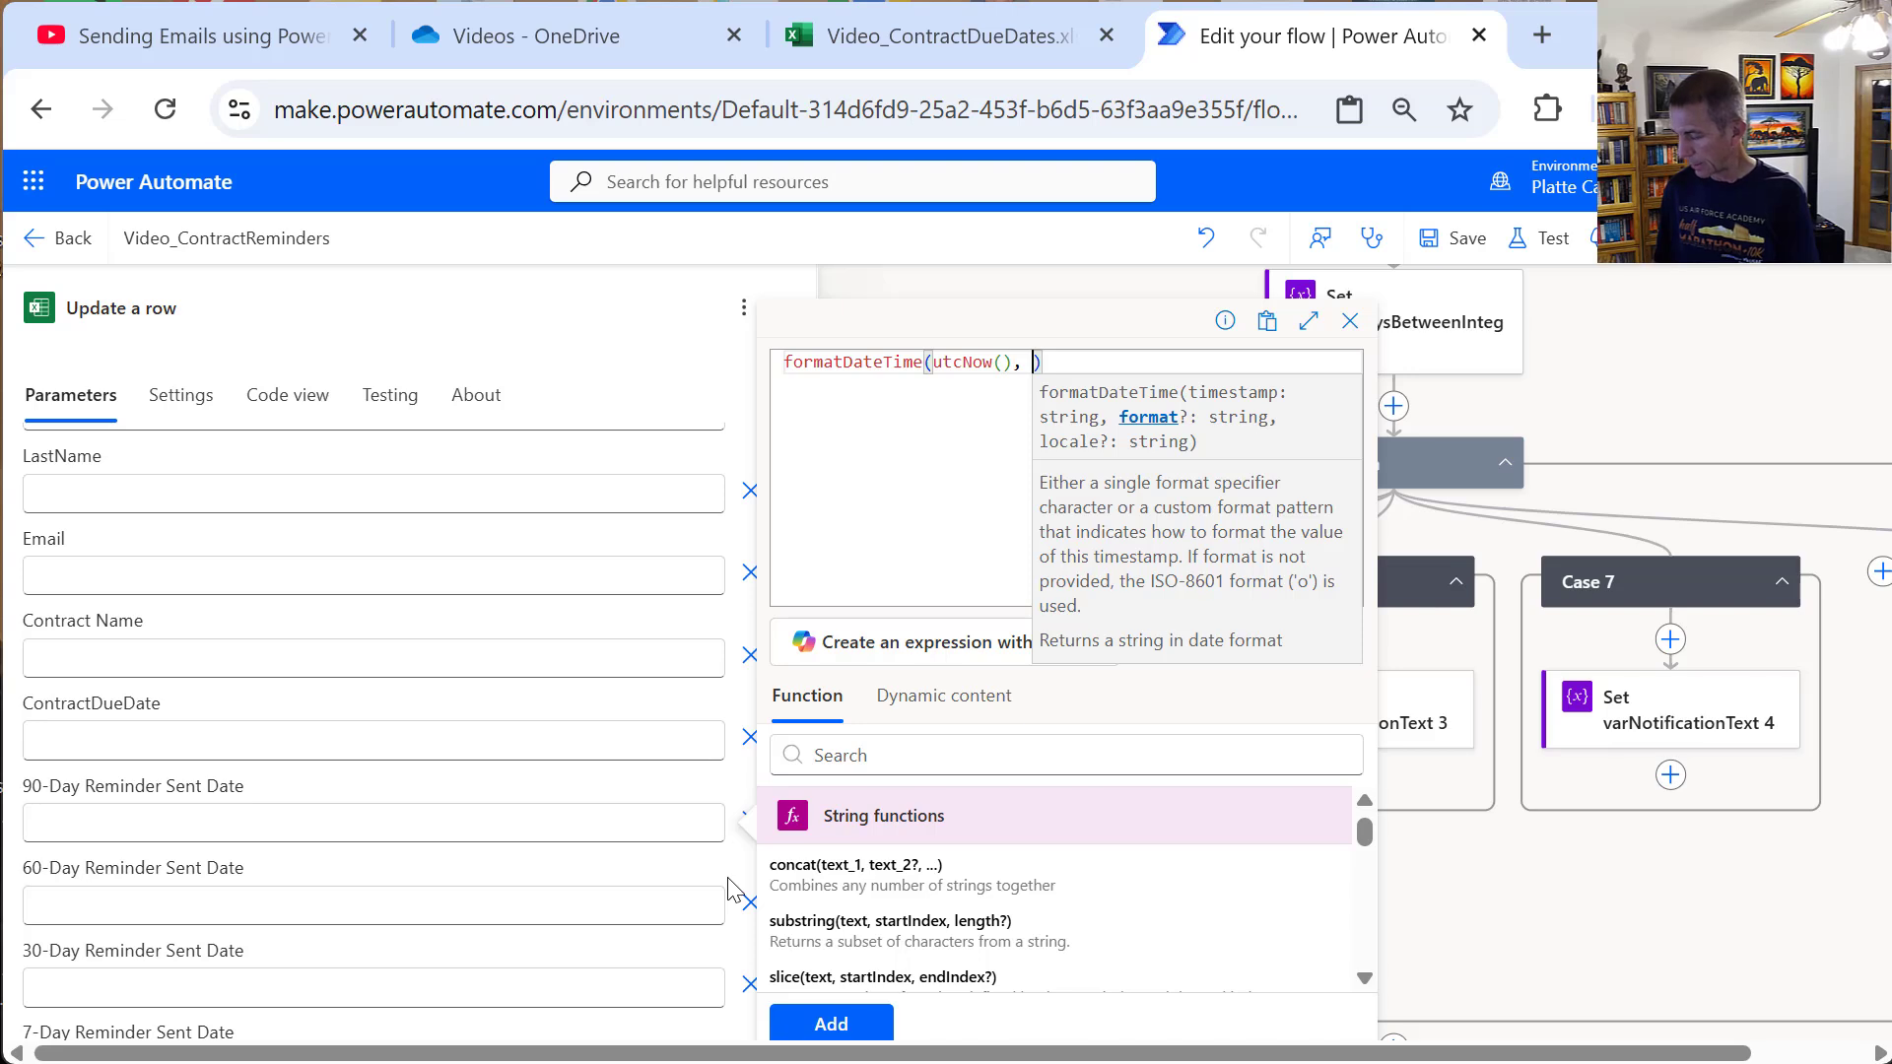
type("'MM")
type("/dd")
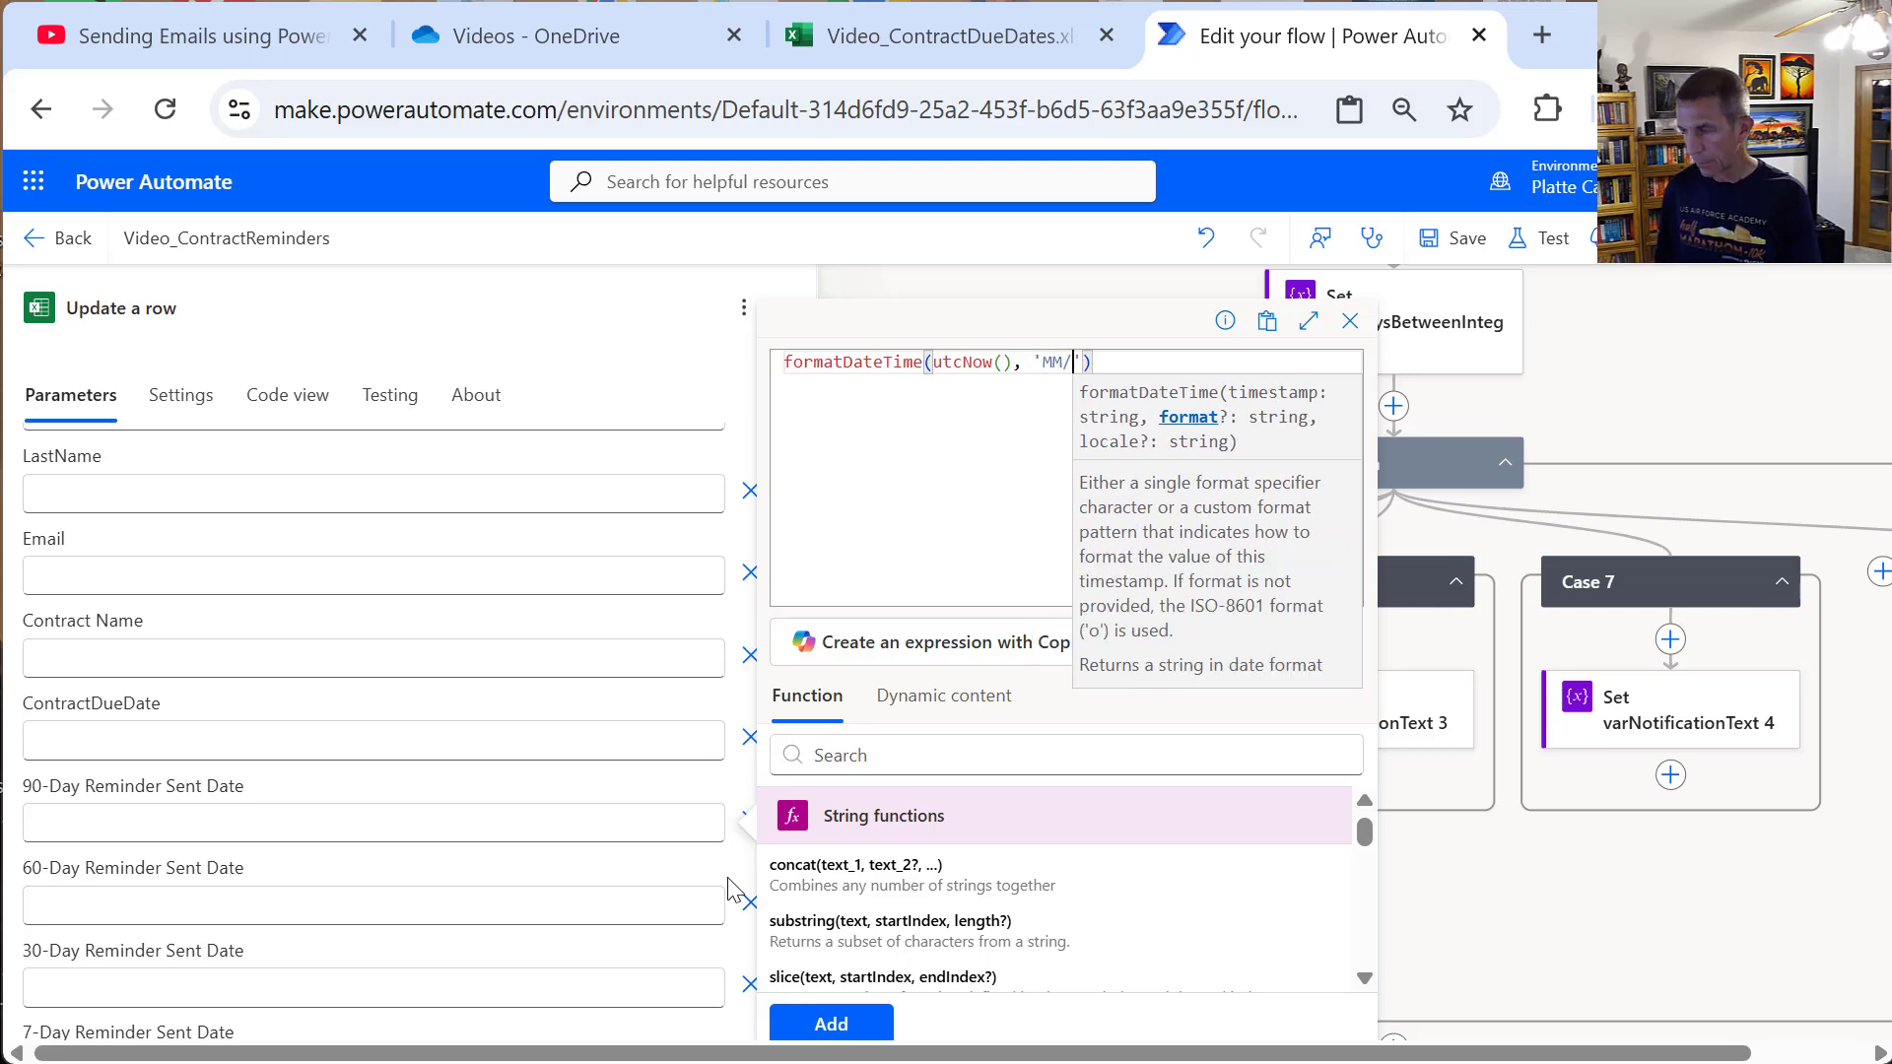
type("/yyyy")
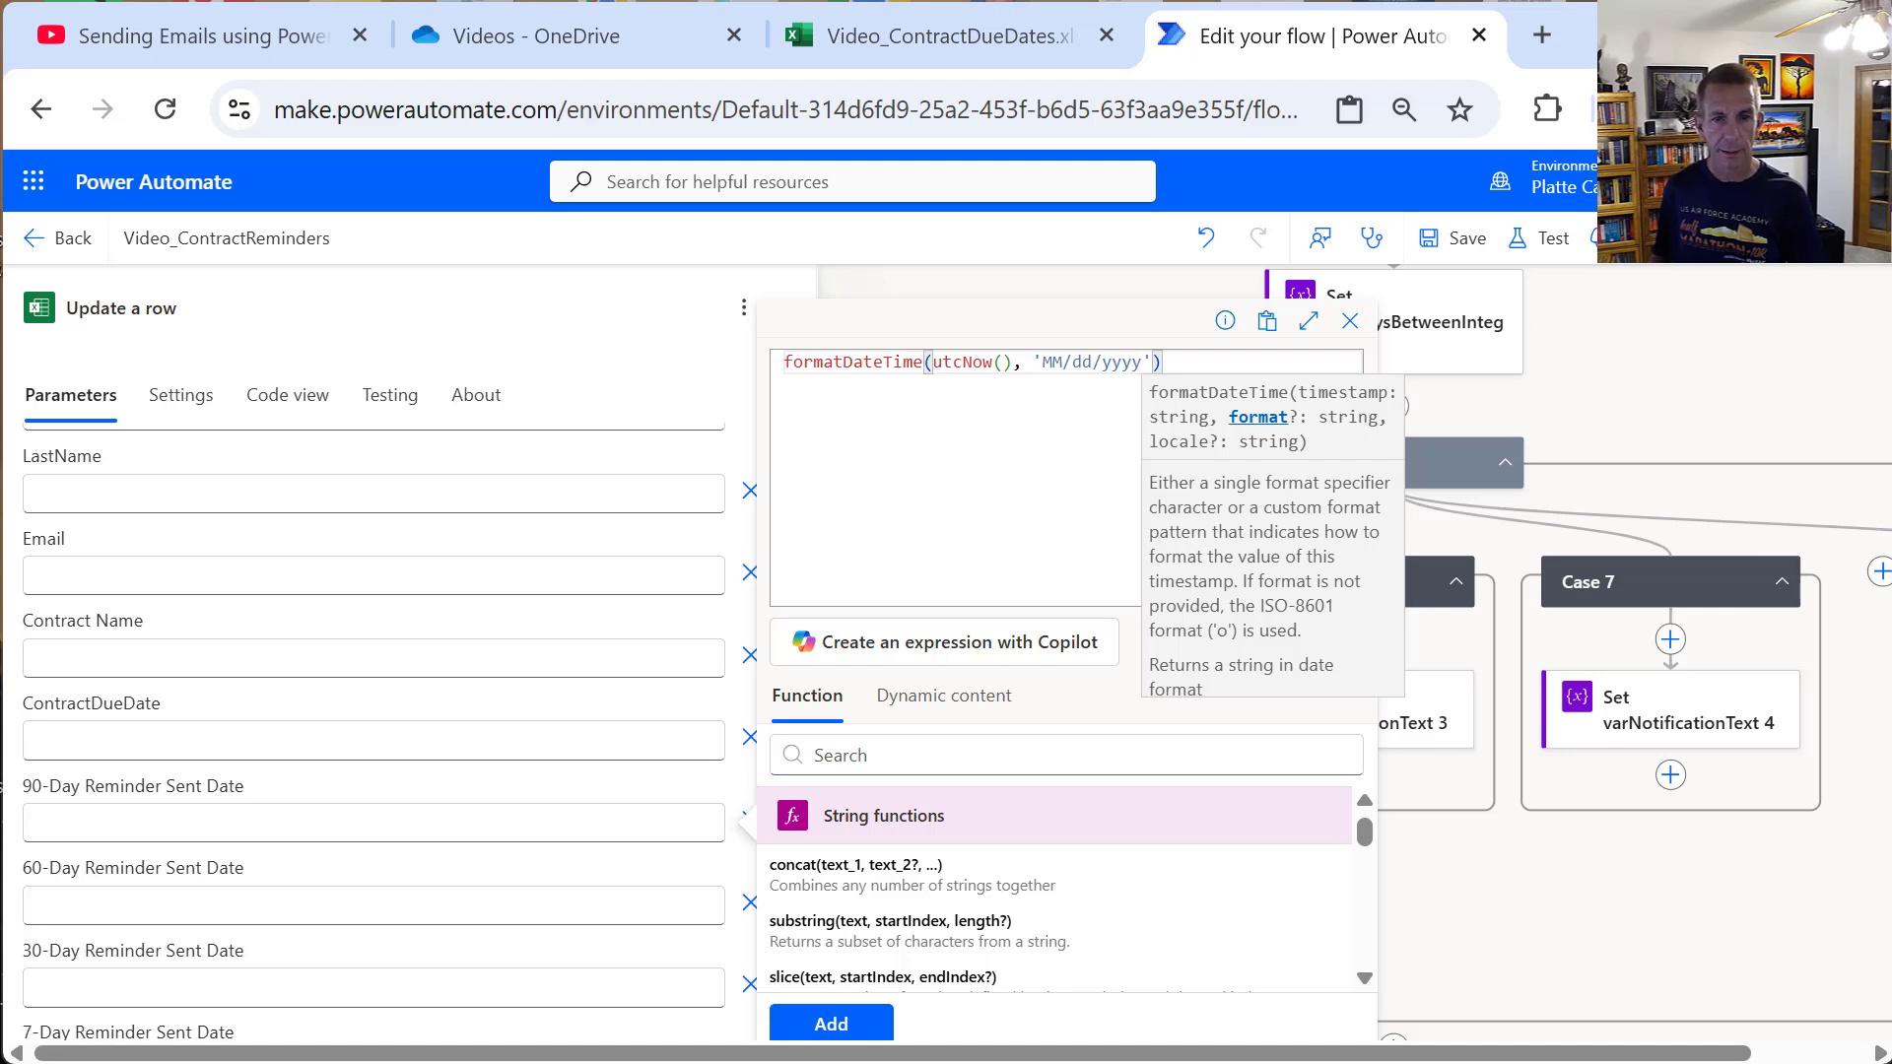
left_click(831, 1023)
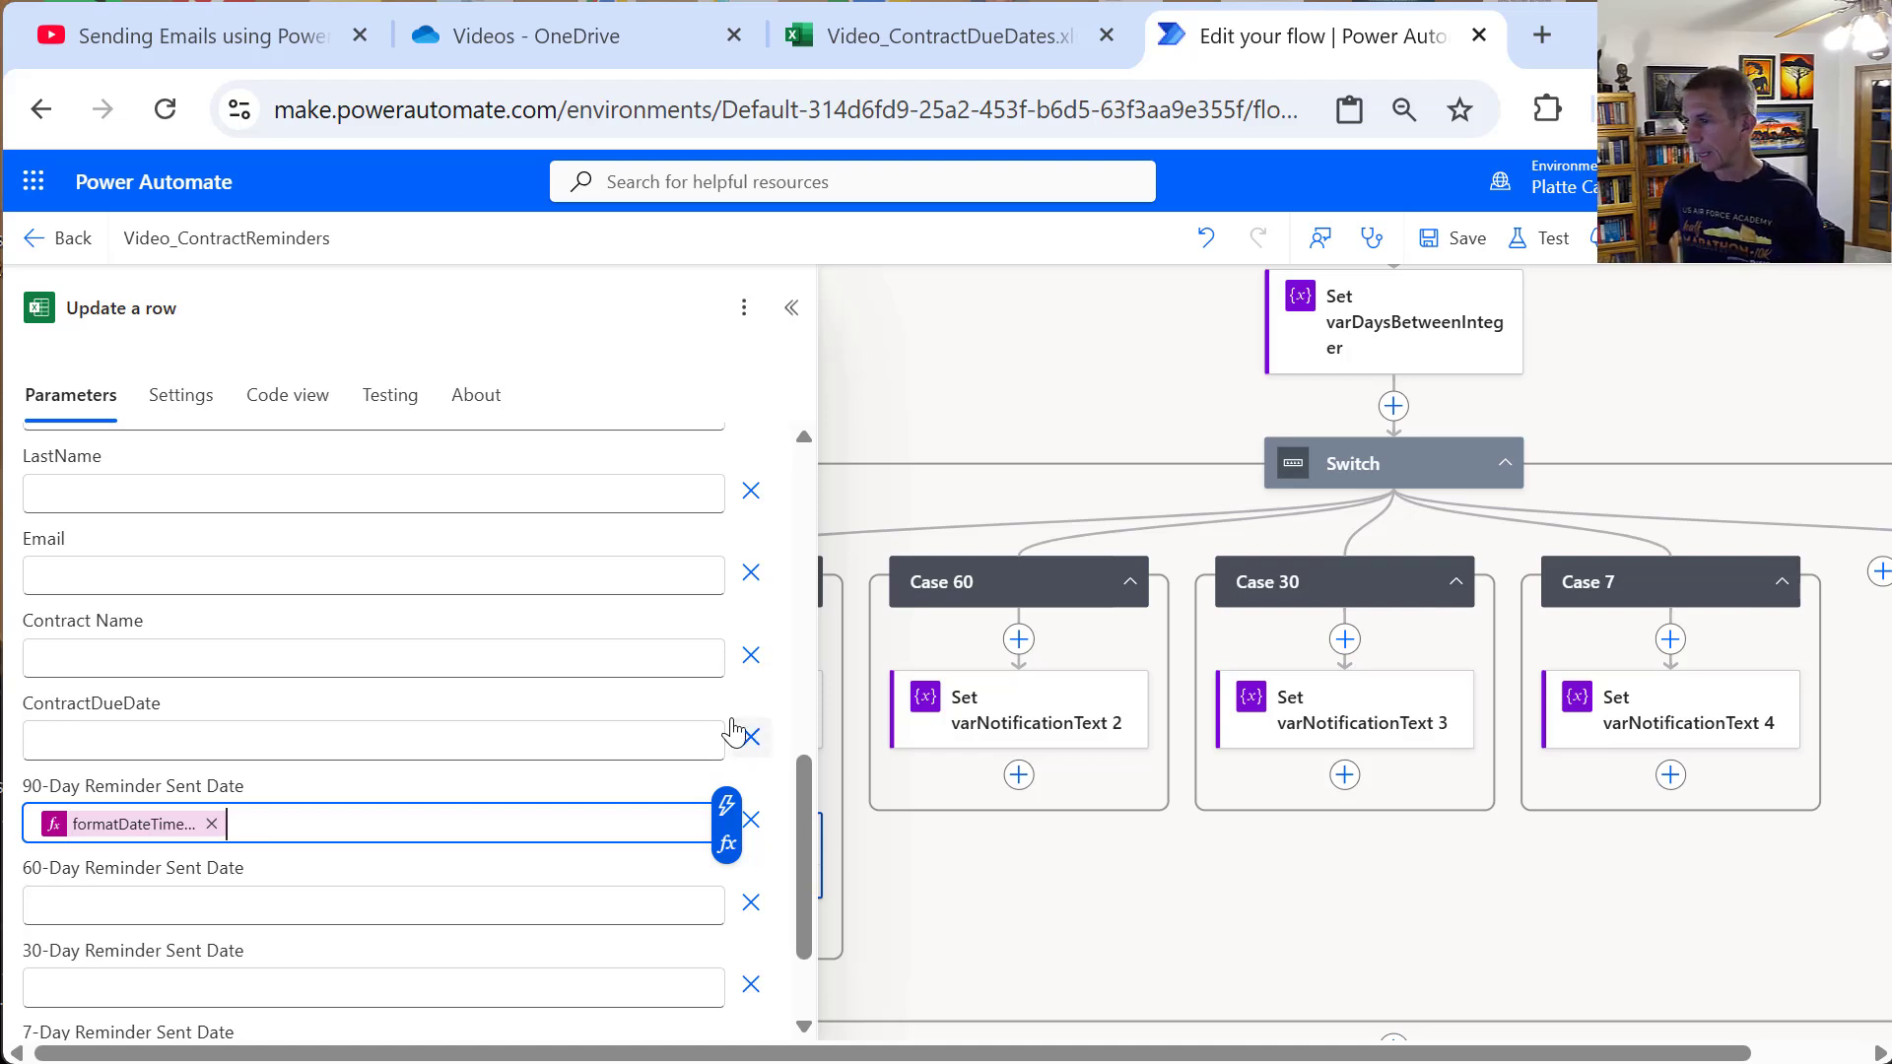
left_click(776, 313)
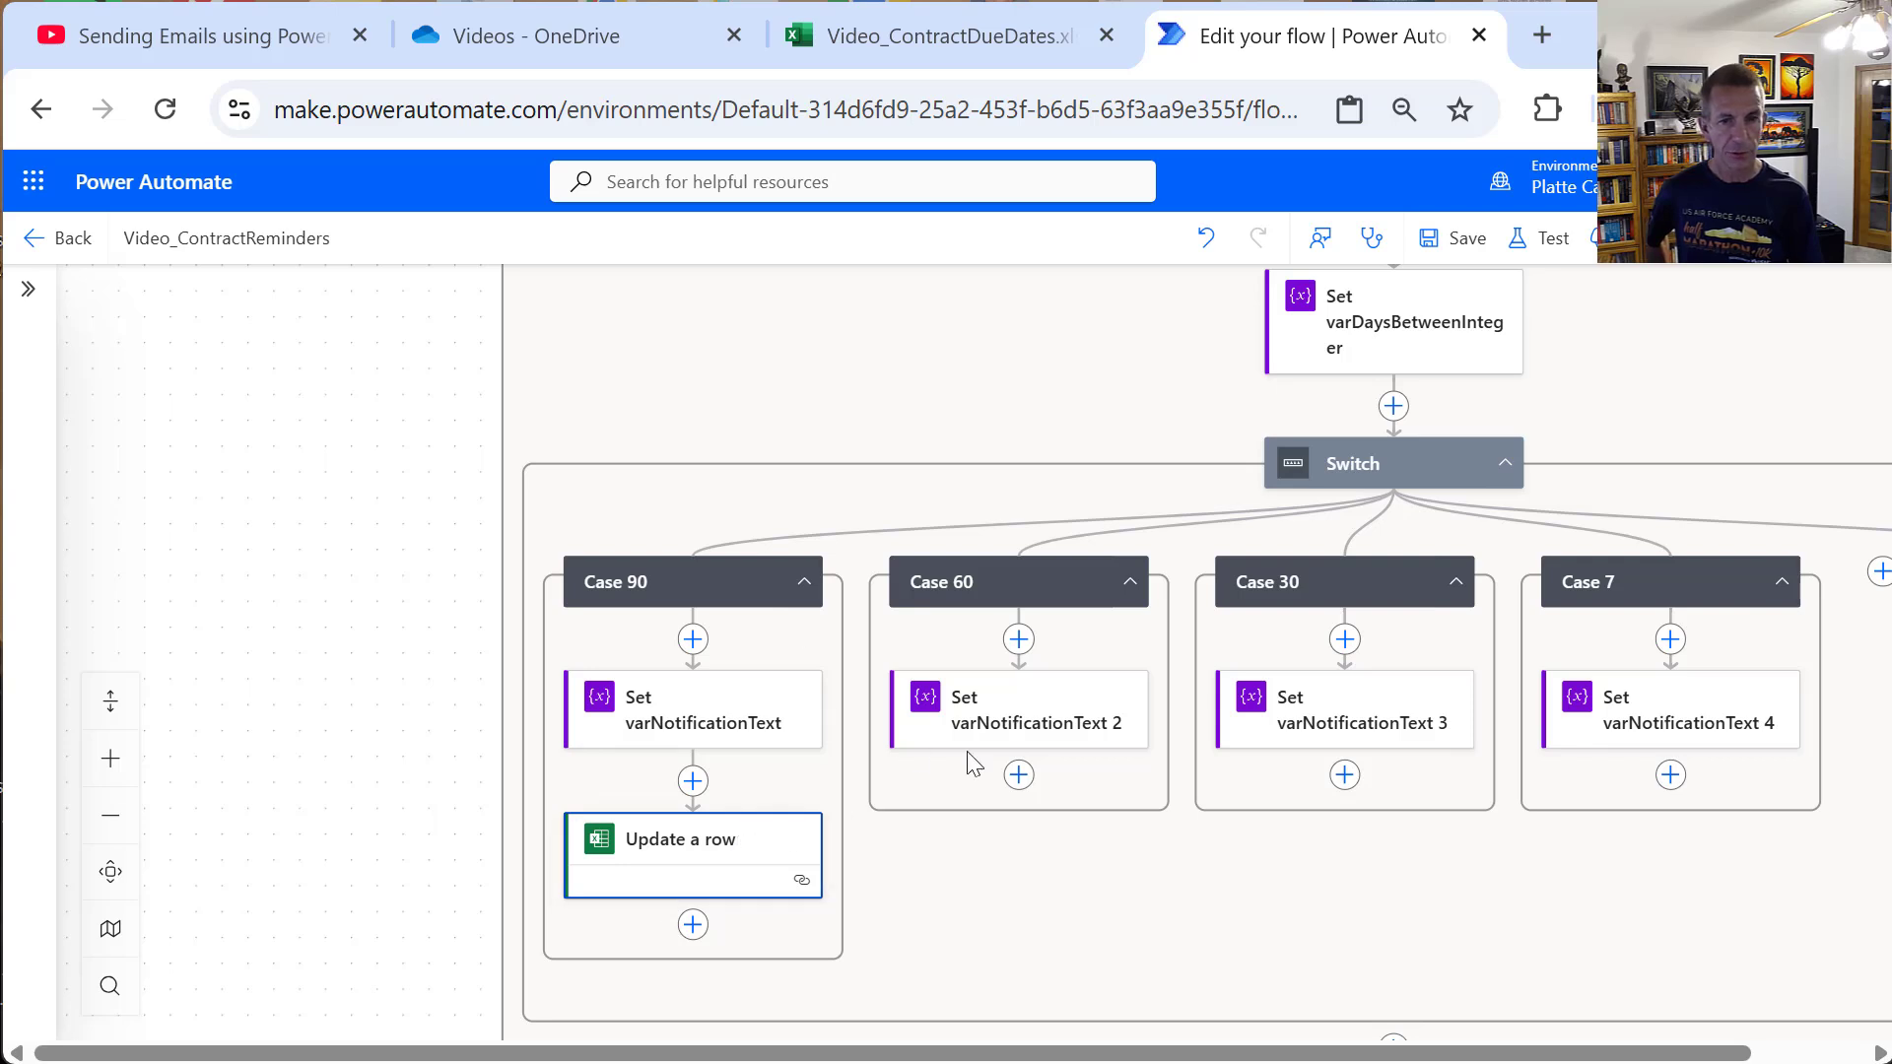
Step: Copy the "Update a row" action from Case 90 and paste it after the notification action in Case 60
right_click(709, 848)
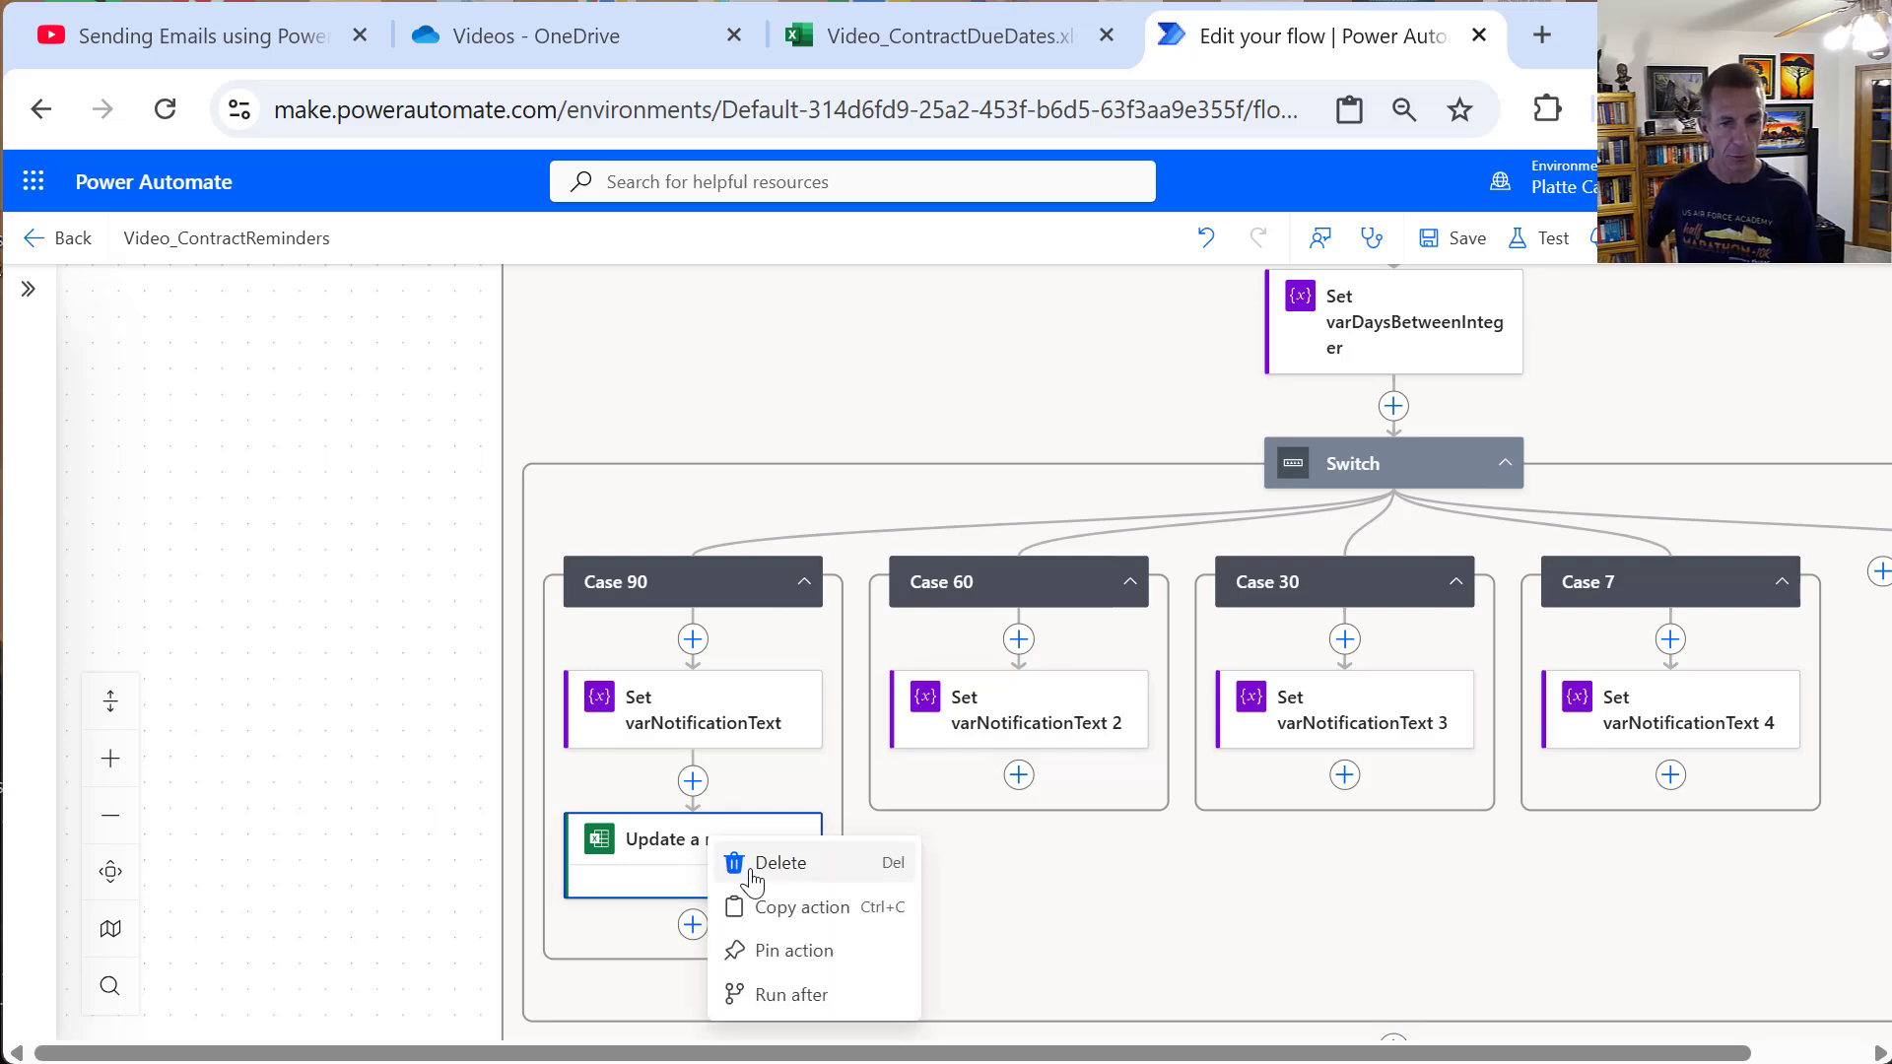
left_click(810, 916)
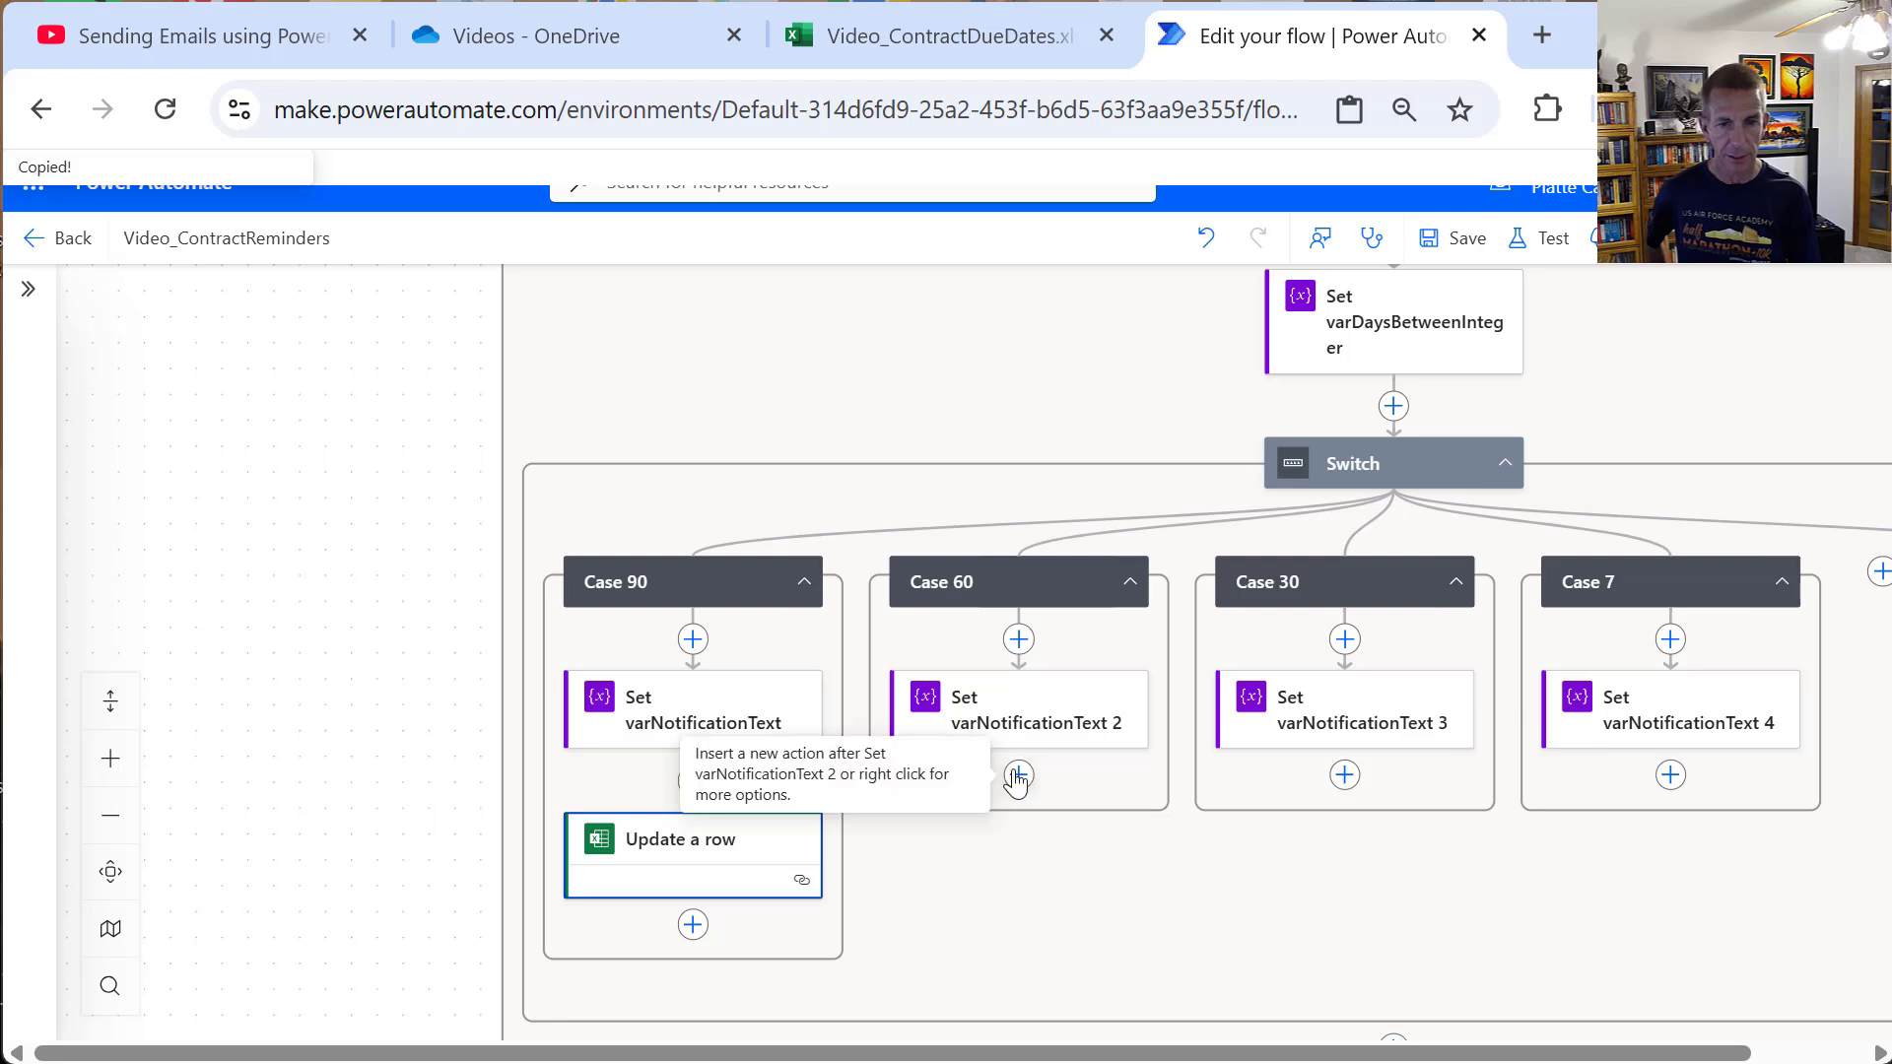
left_click(1019, 775)
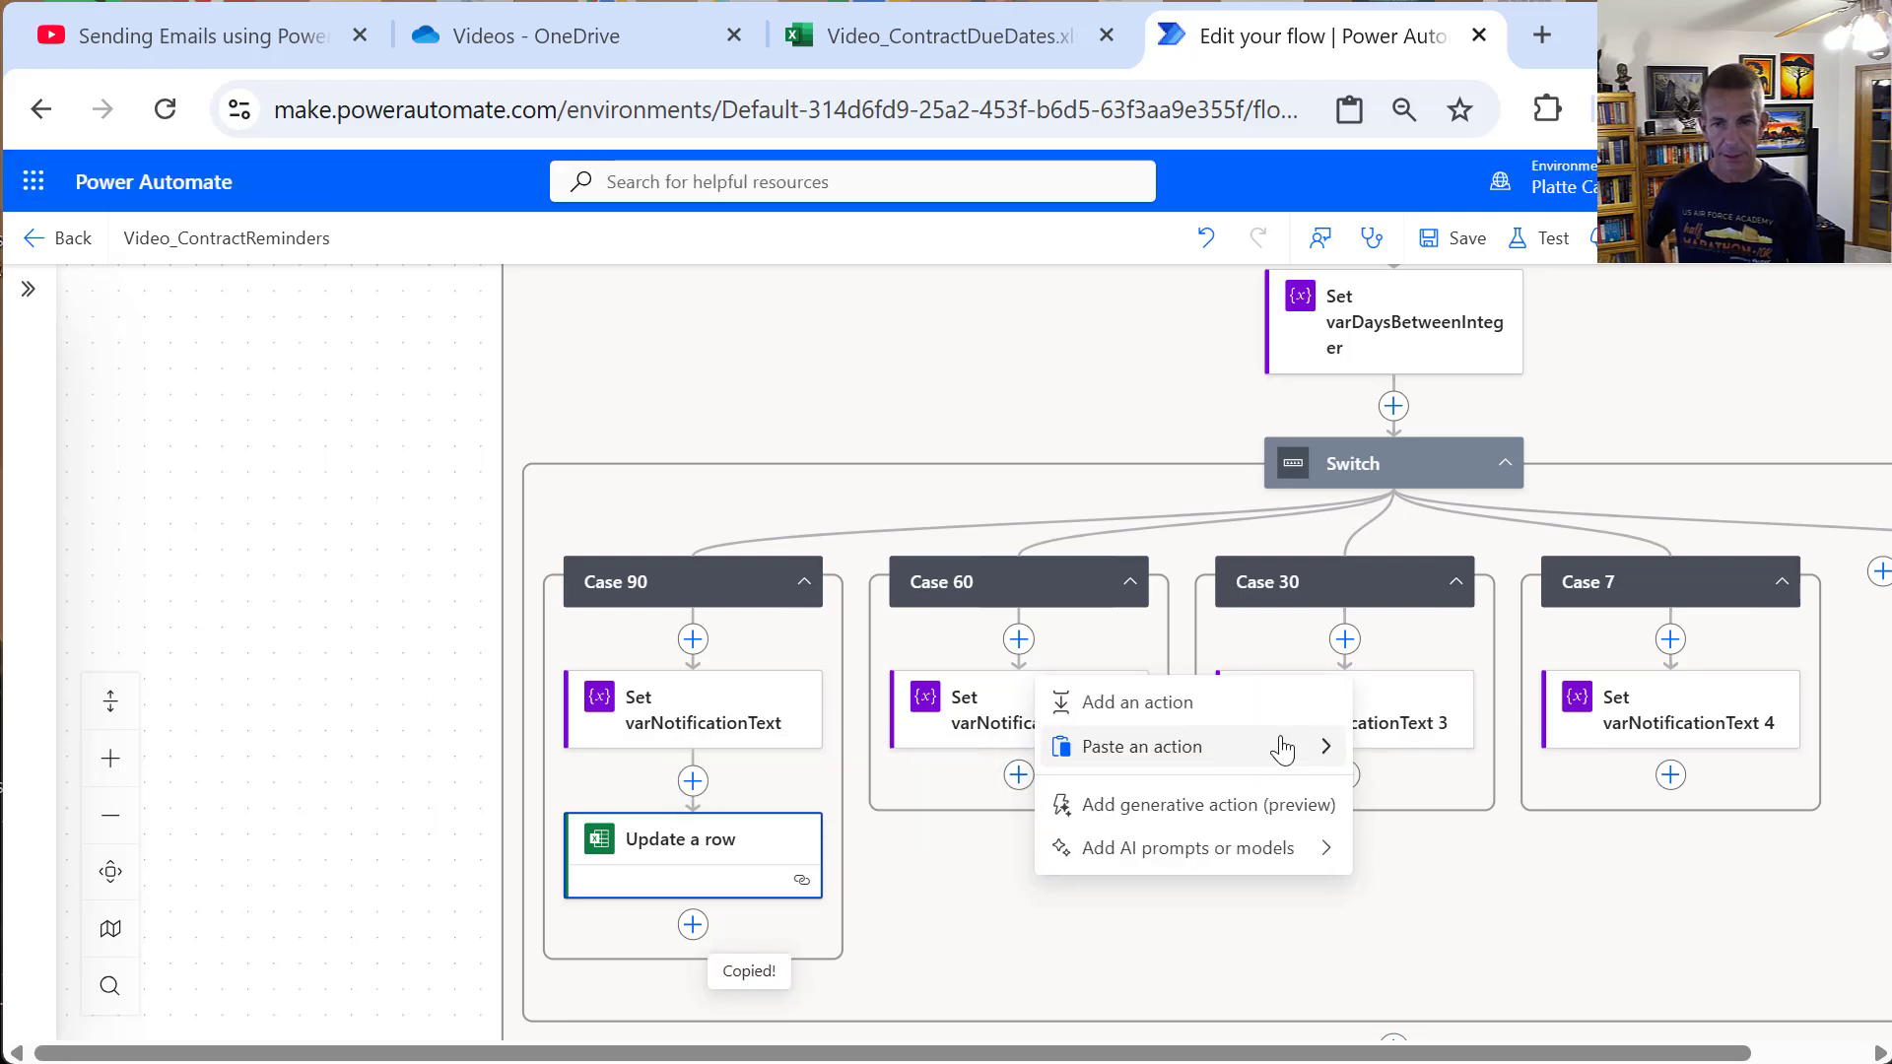
mouse_move(1280, 749)
left_click(1451, 756)
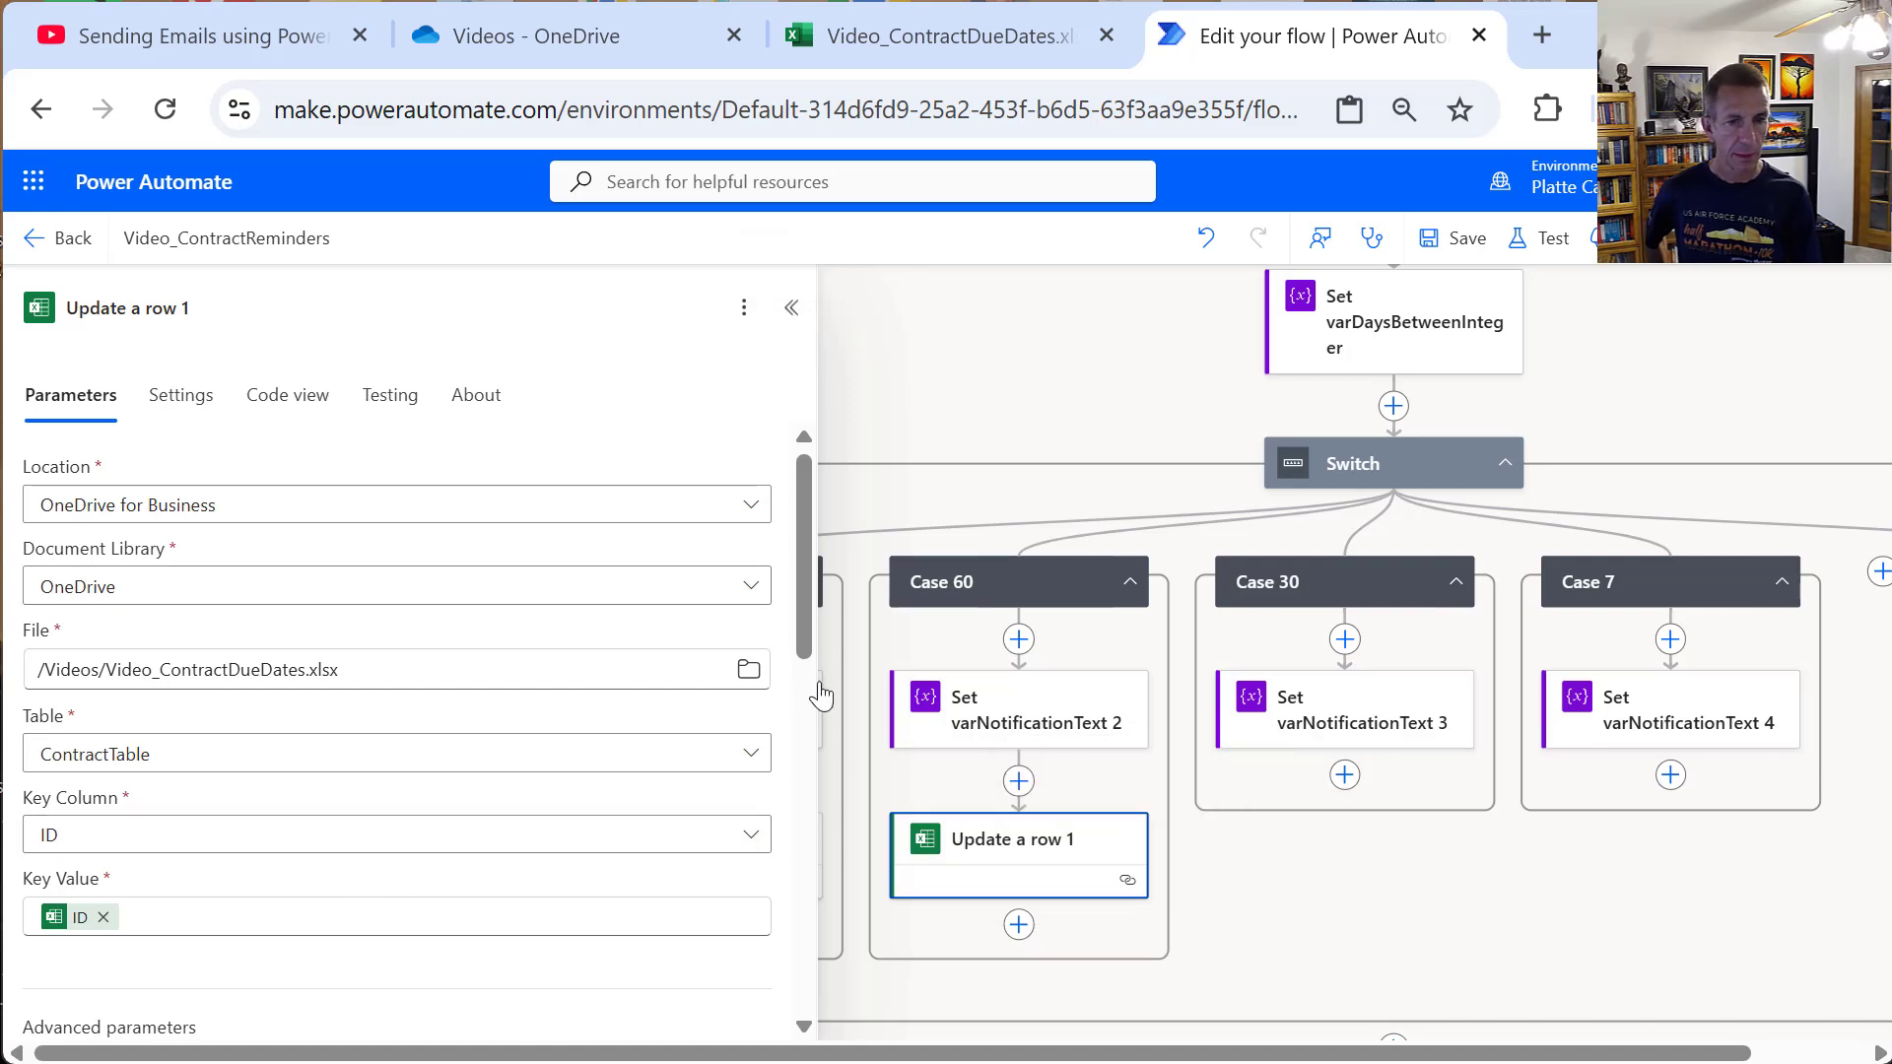
Step: In "Update a row 1" of Case 60, clear 90-Day Reminder Sent Date and set 60-Day Reminder Sent Date to the formatDateTime expression
left_click_drag(802, 645, 802, 920)
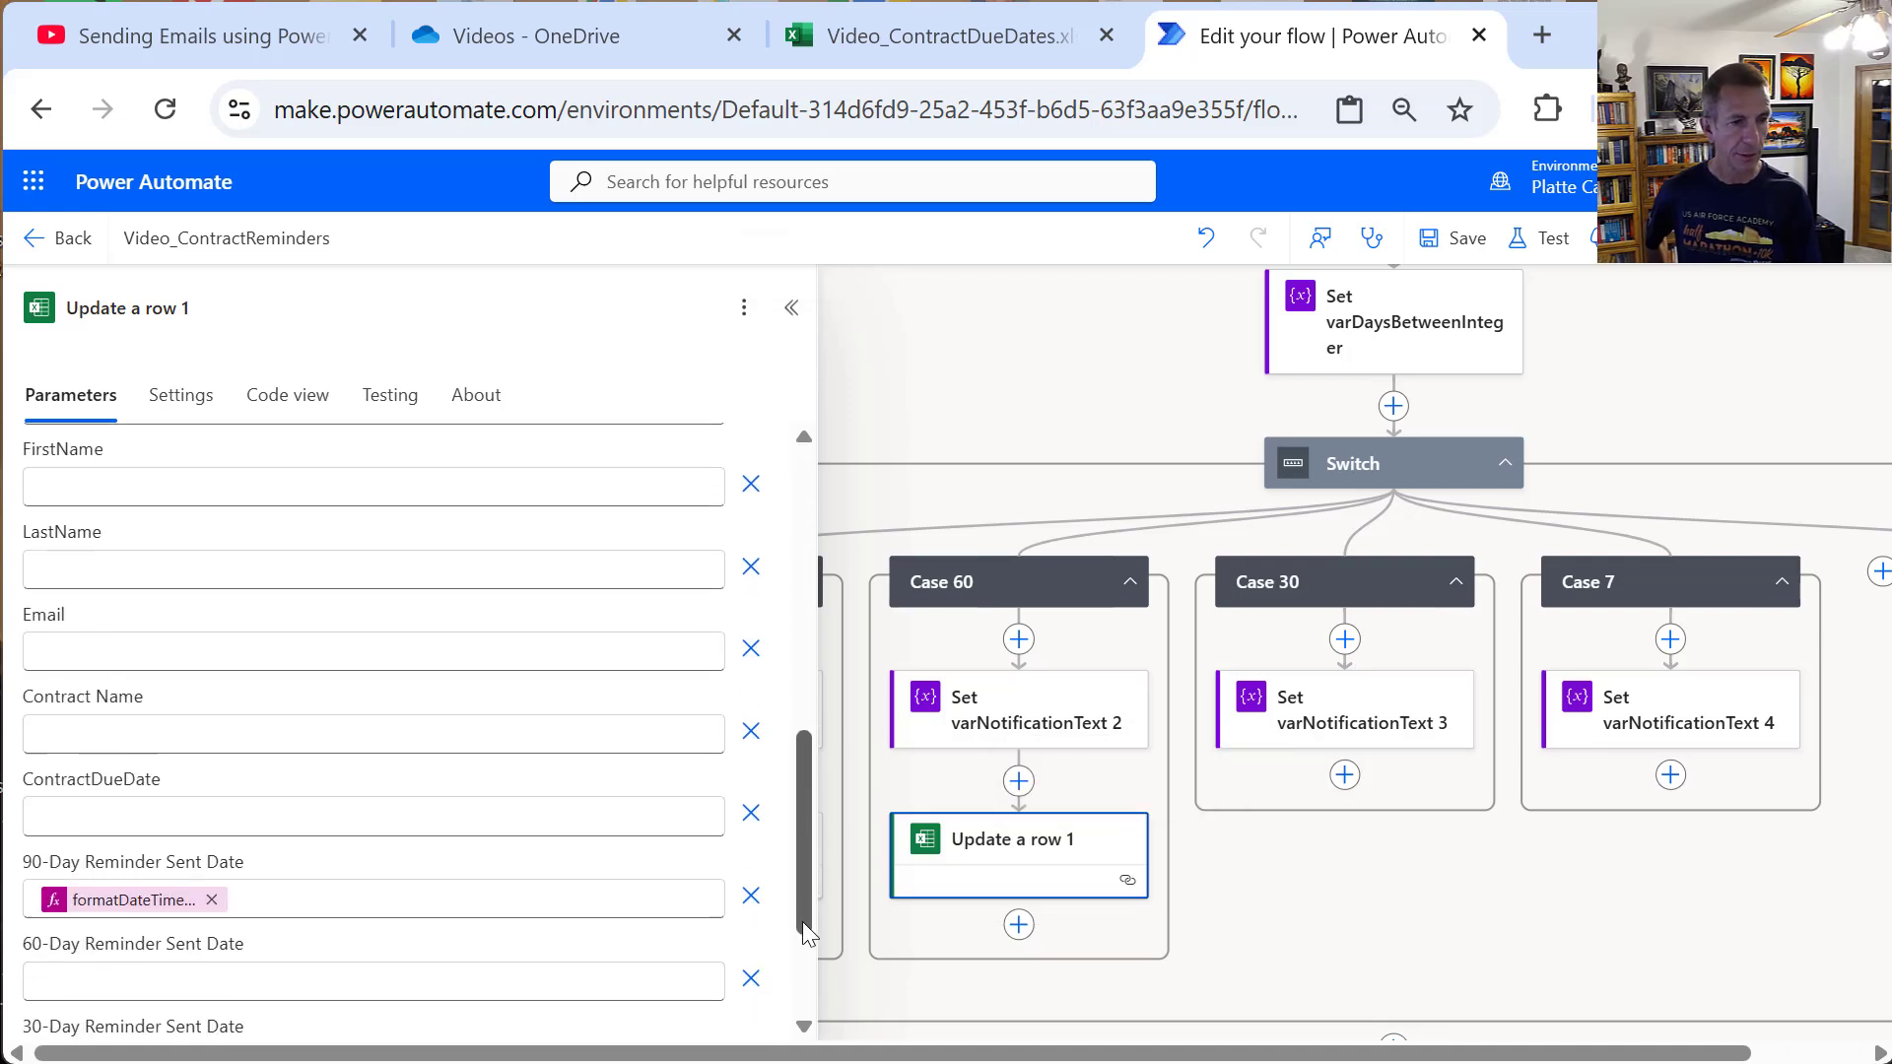
left_click(262, 900)
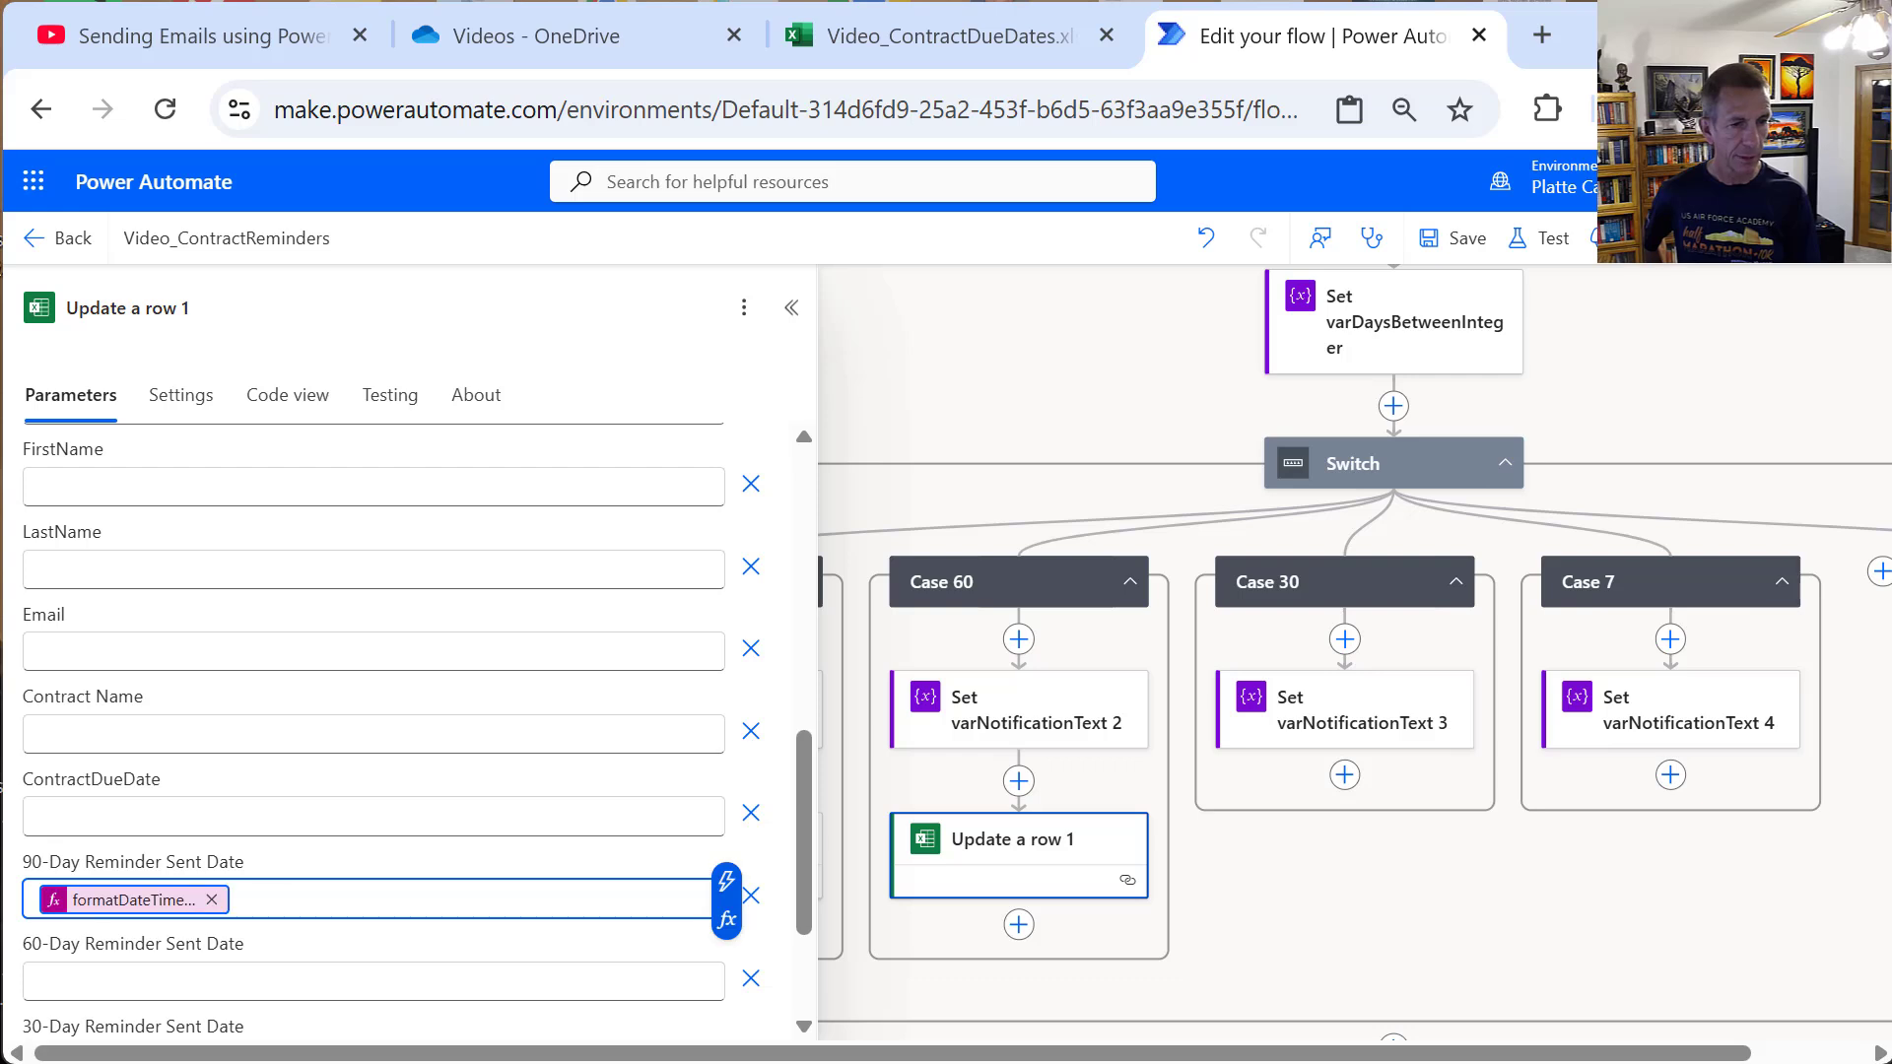
key("BackSpace")
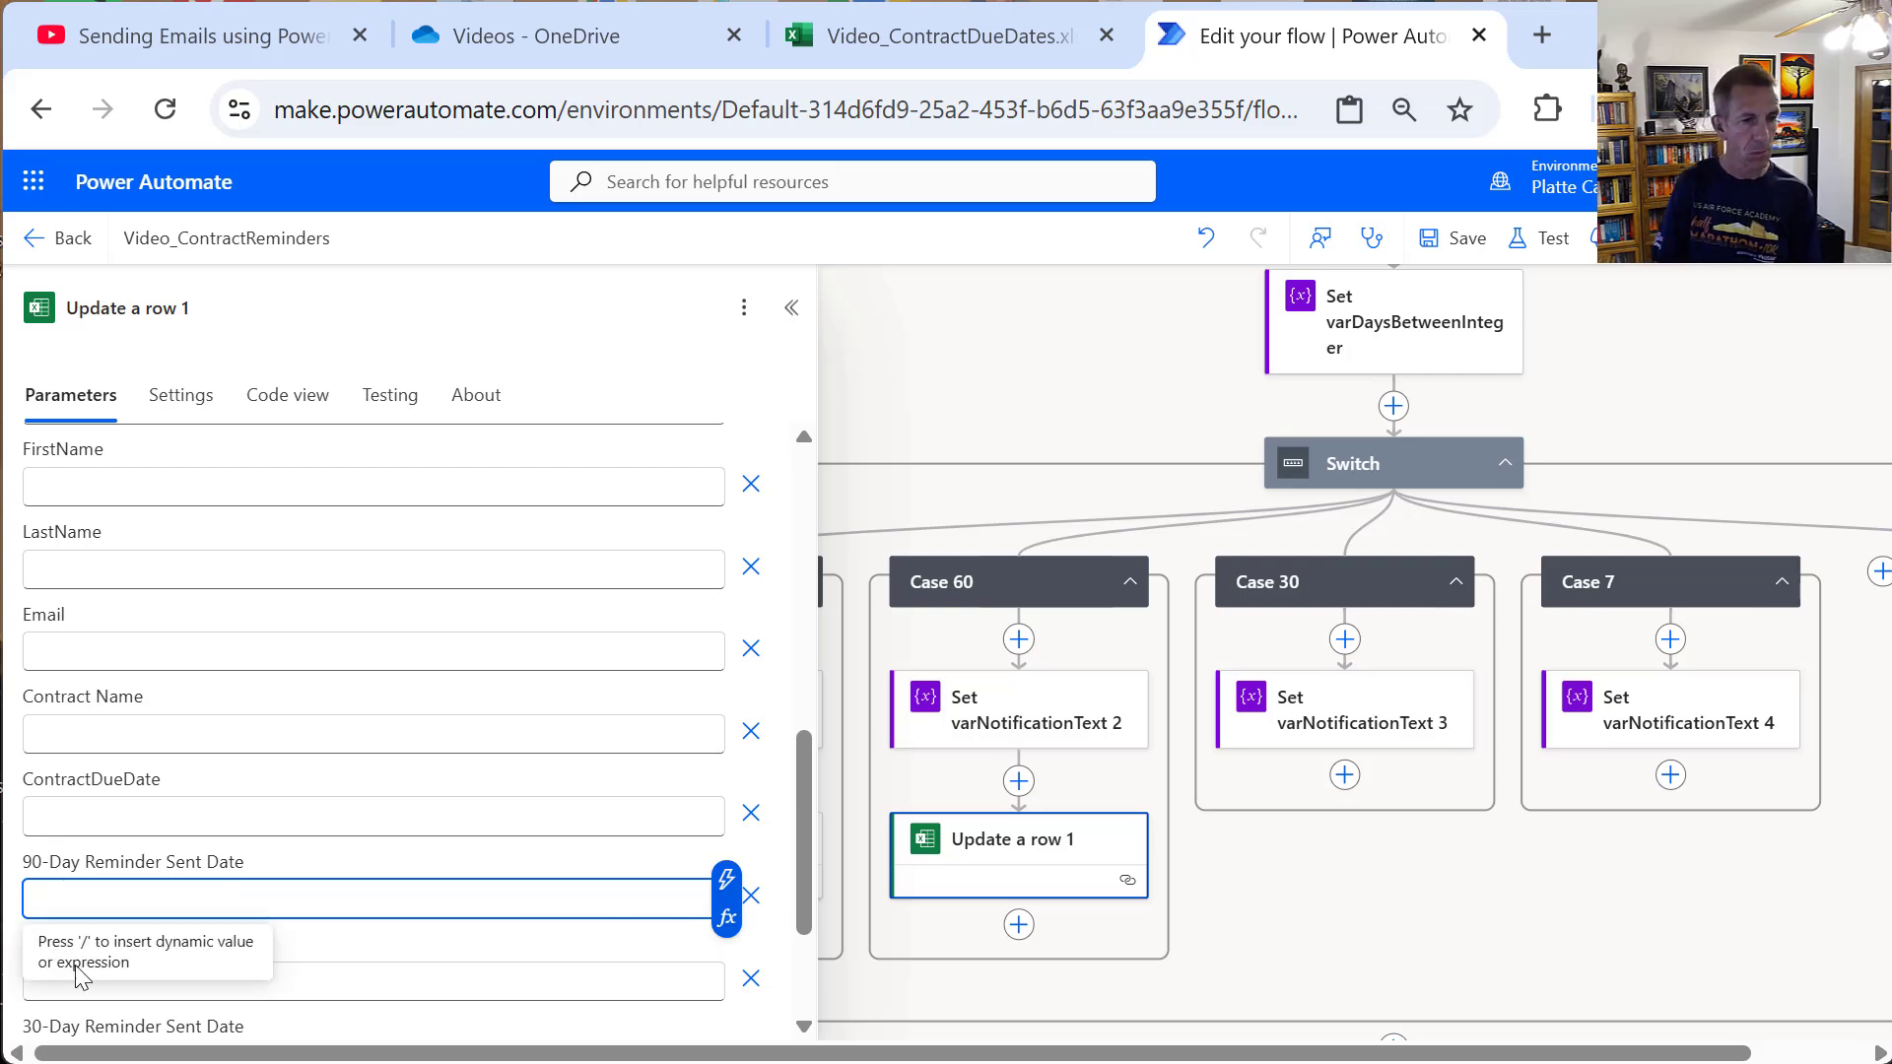
left_click(341, 981)
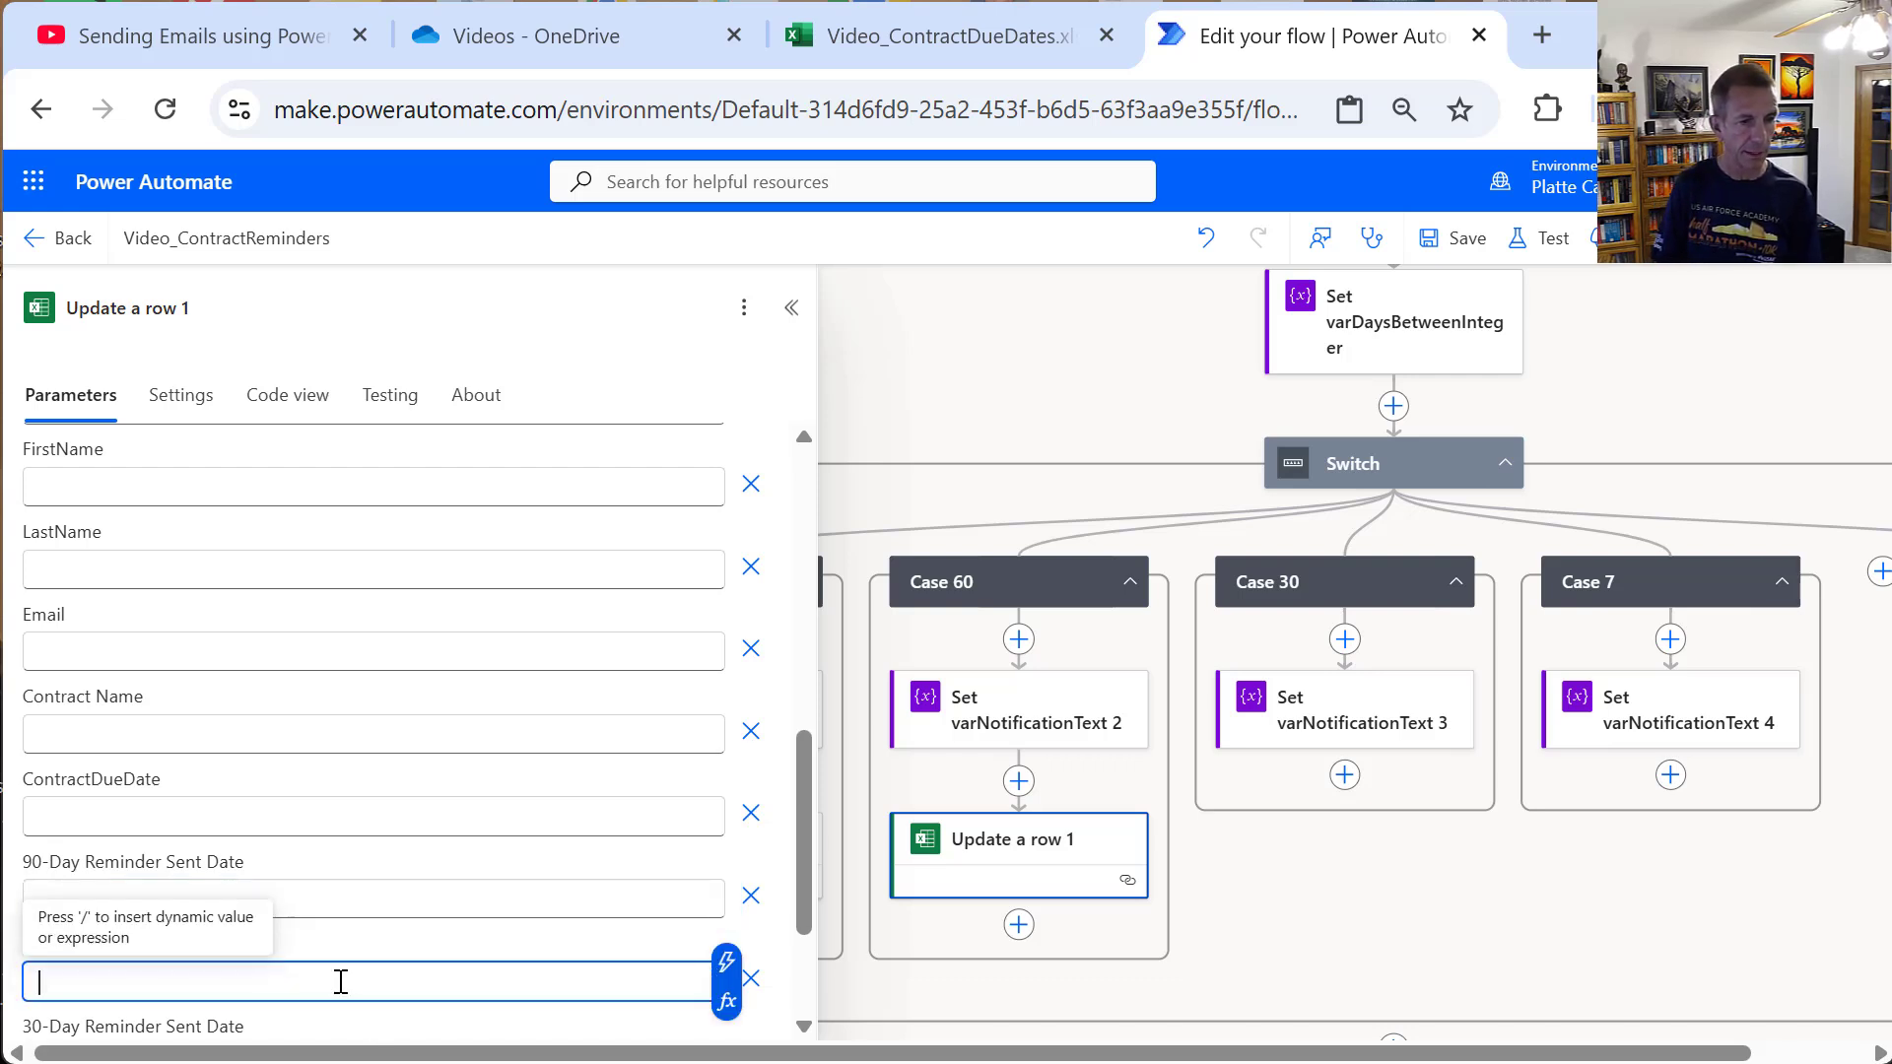
key("ctrl+v")
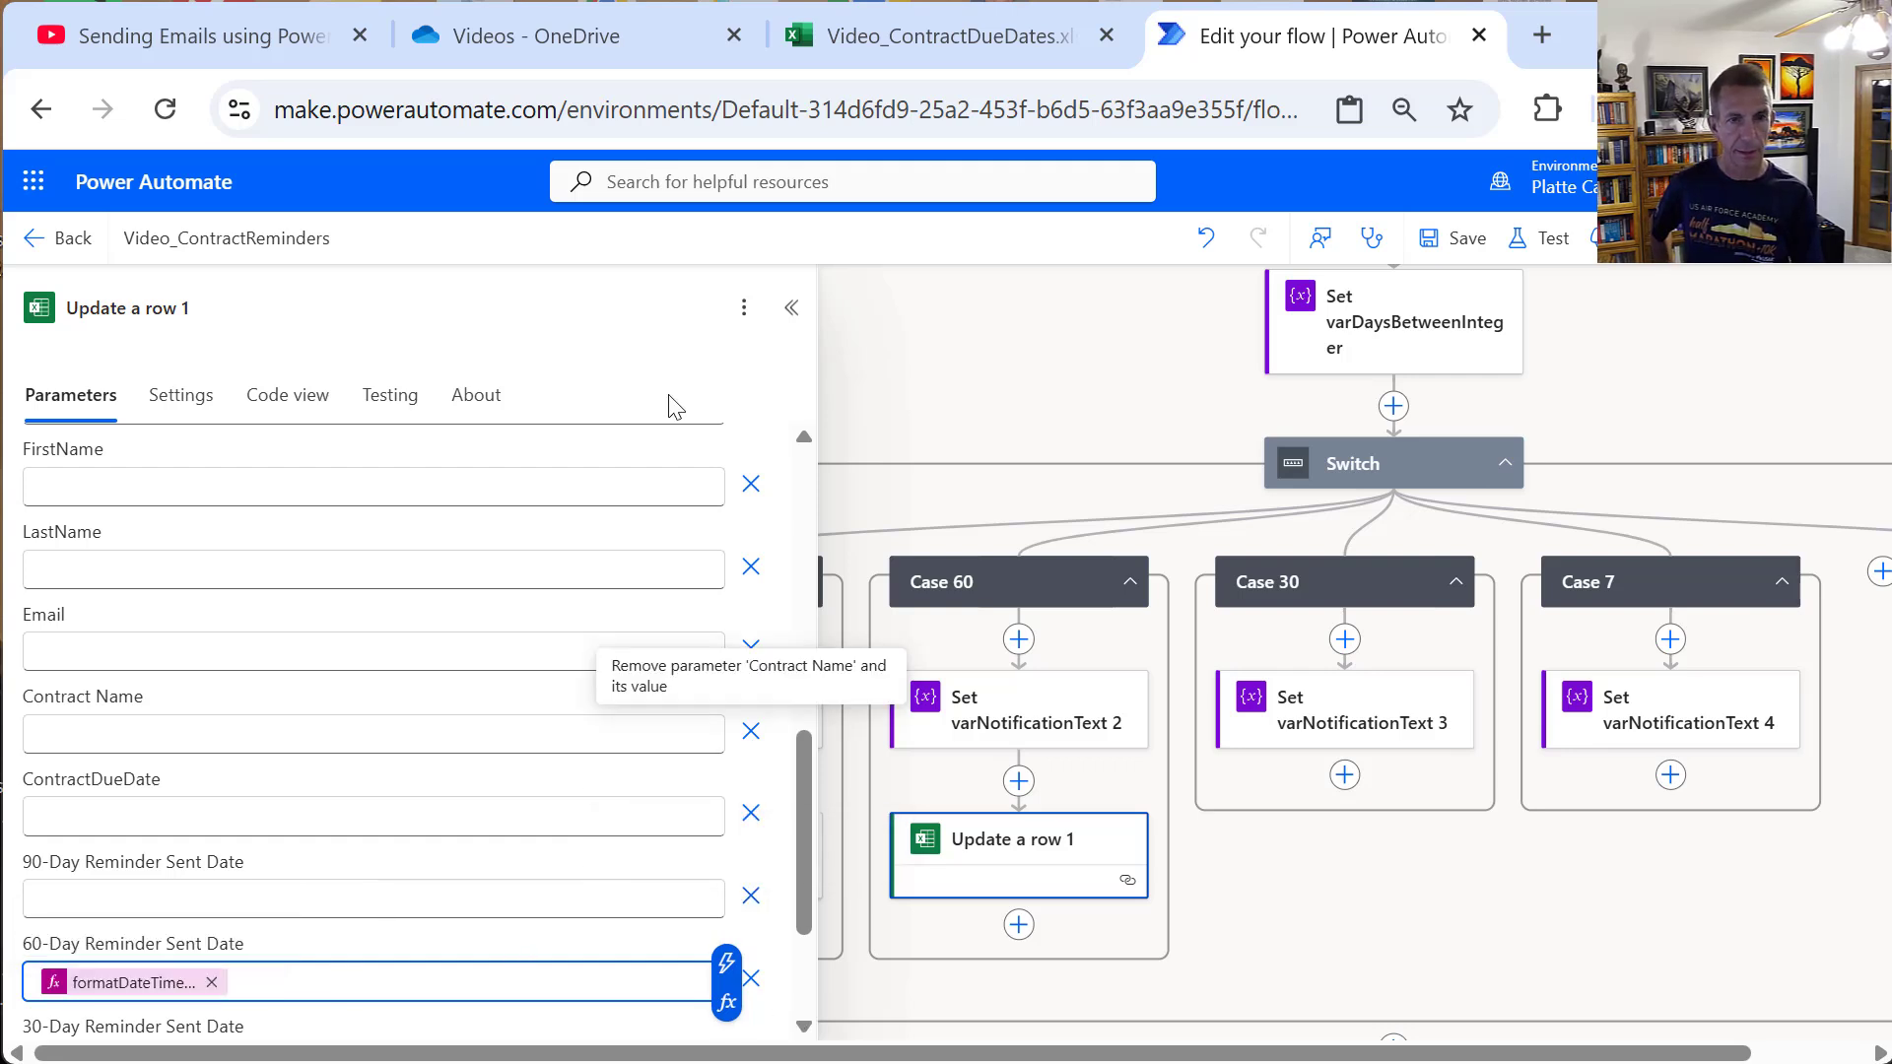
left_click(789, 308)
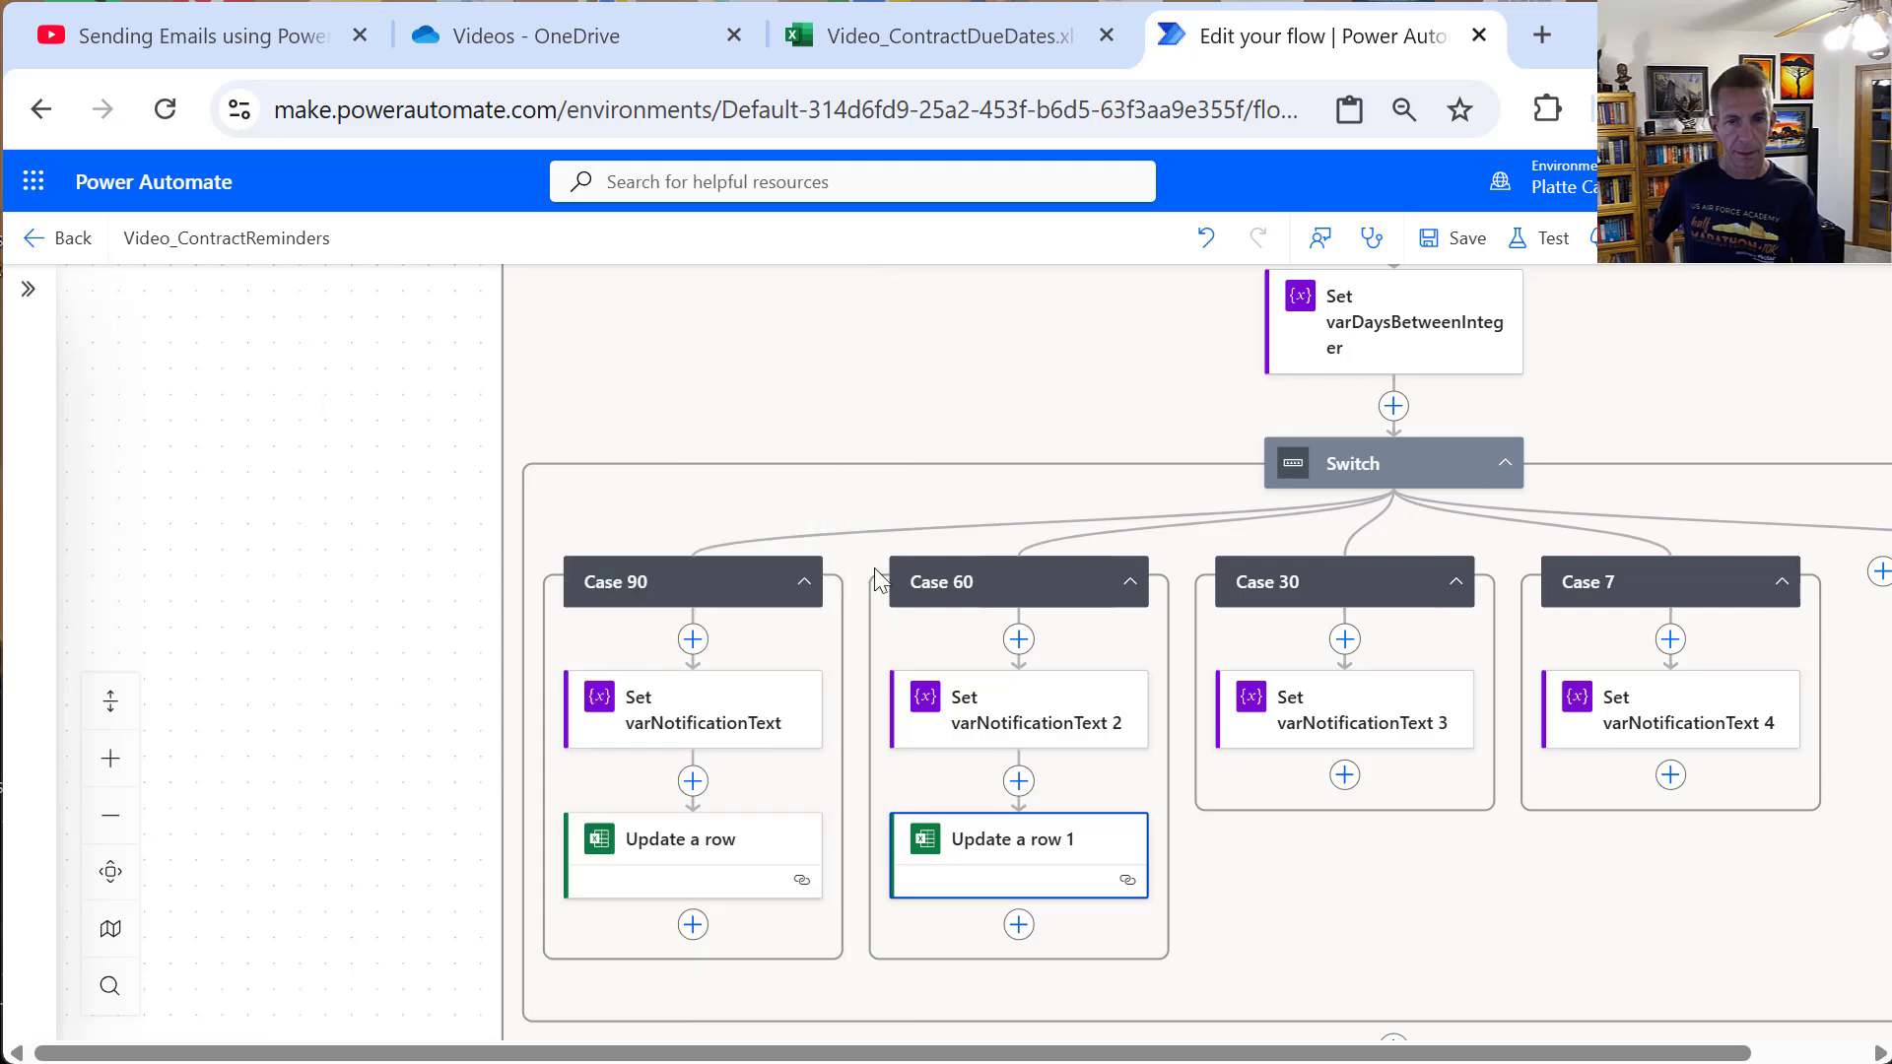
Step: Copy the "Update a row" action from Case 90 and paste it after the notification action in Case 30
right_click(764, 850)
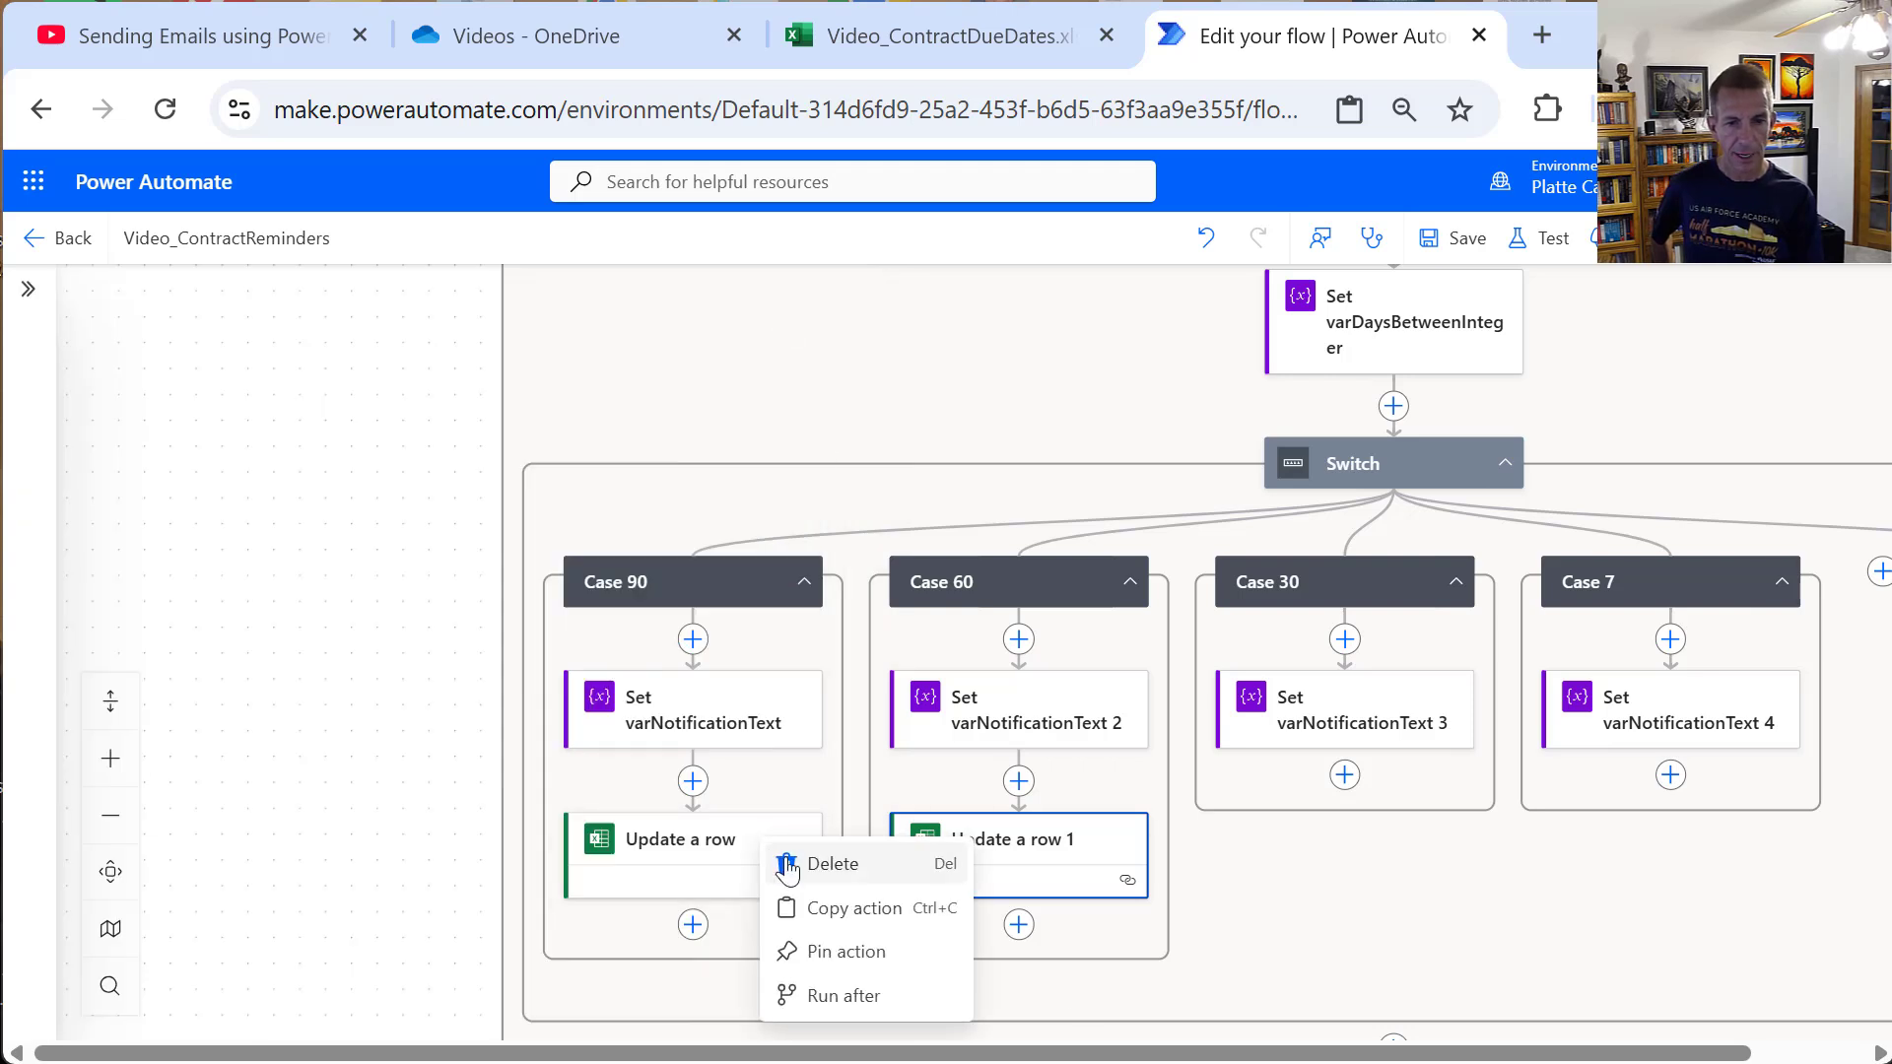
left_click(863, 901)
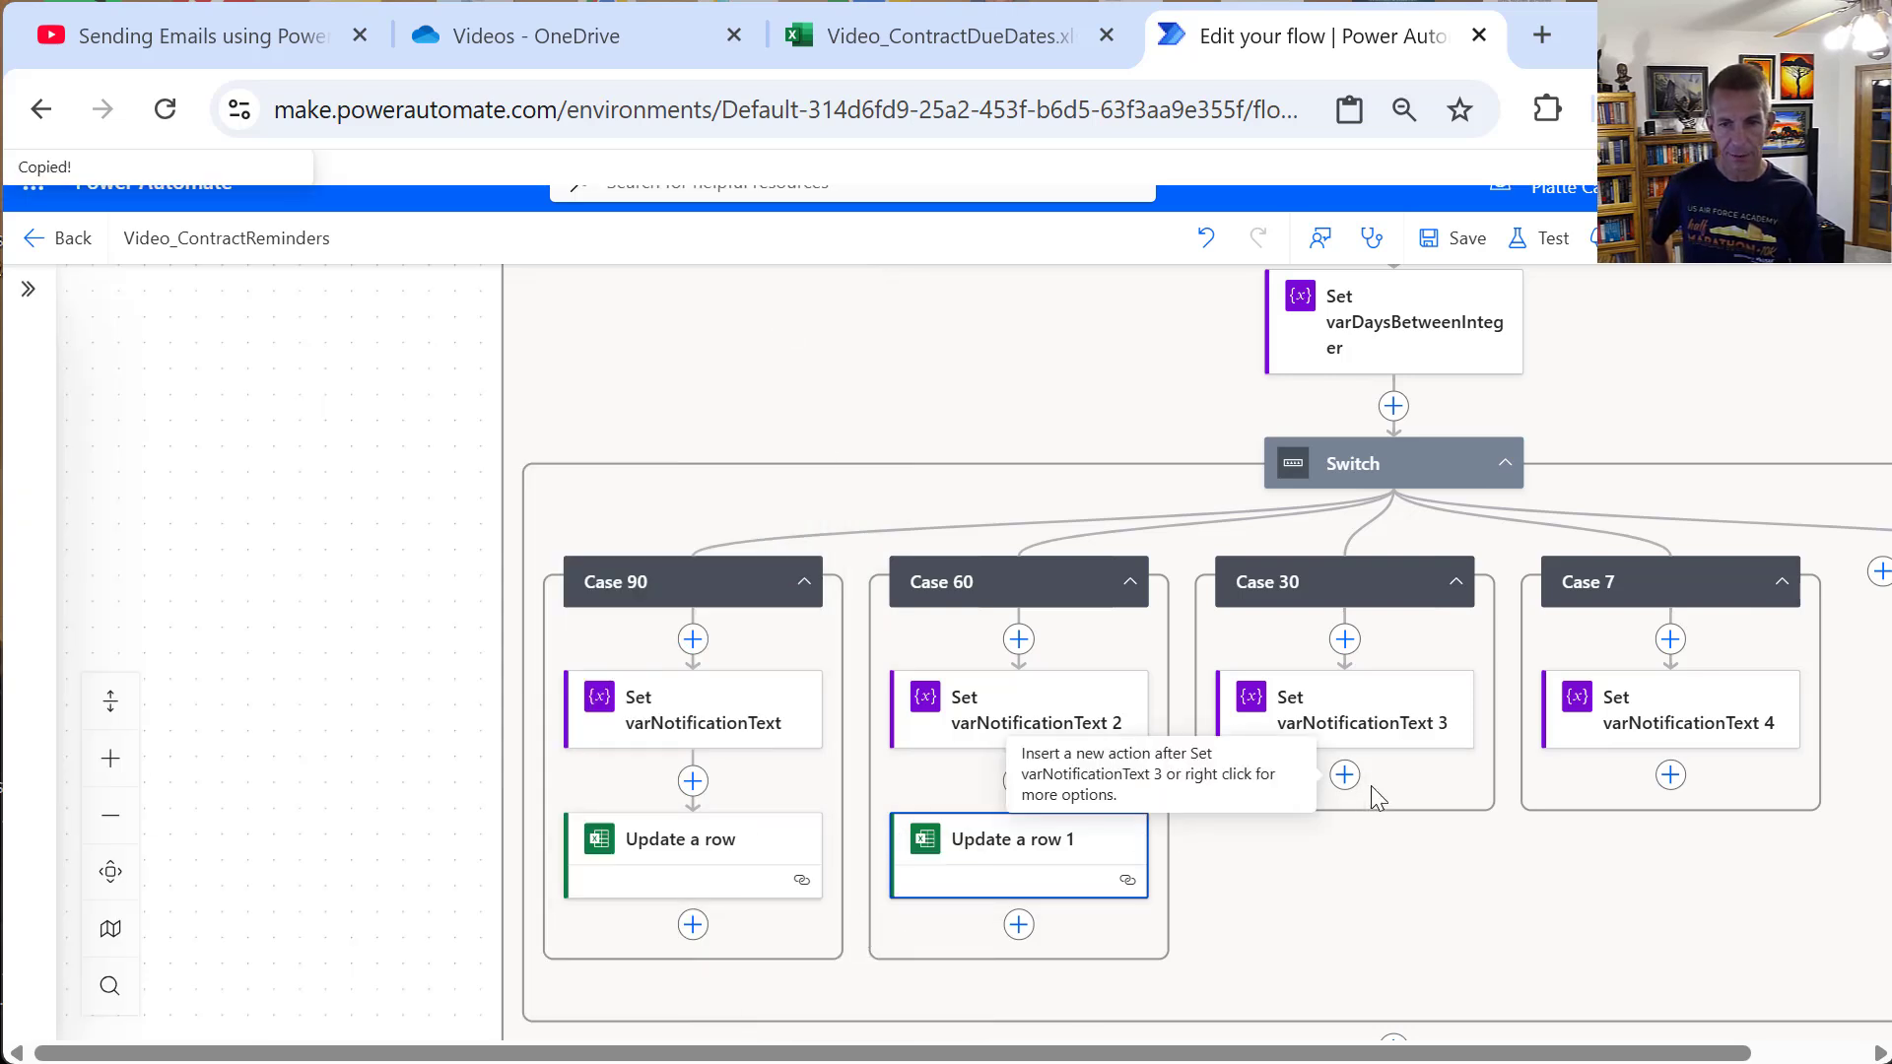
right_click(1344, 777)
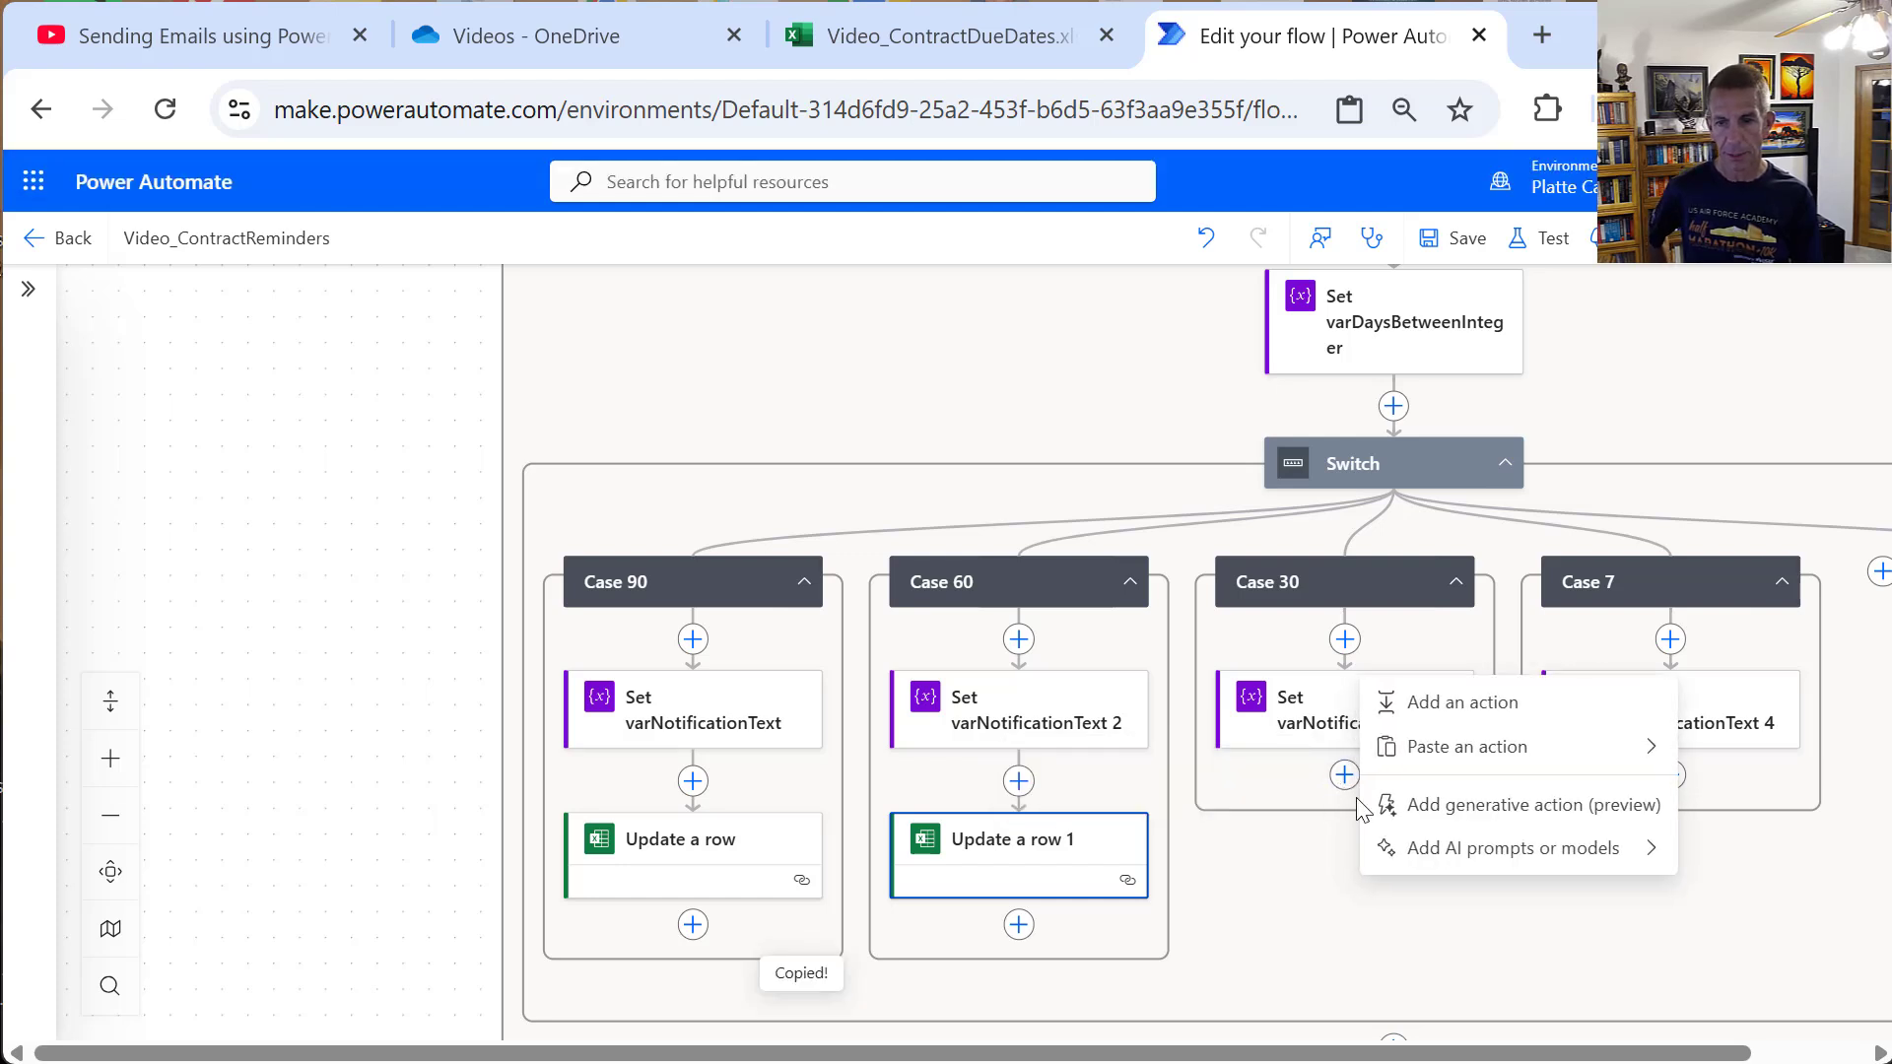
mouse_move(1459, 749)
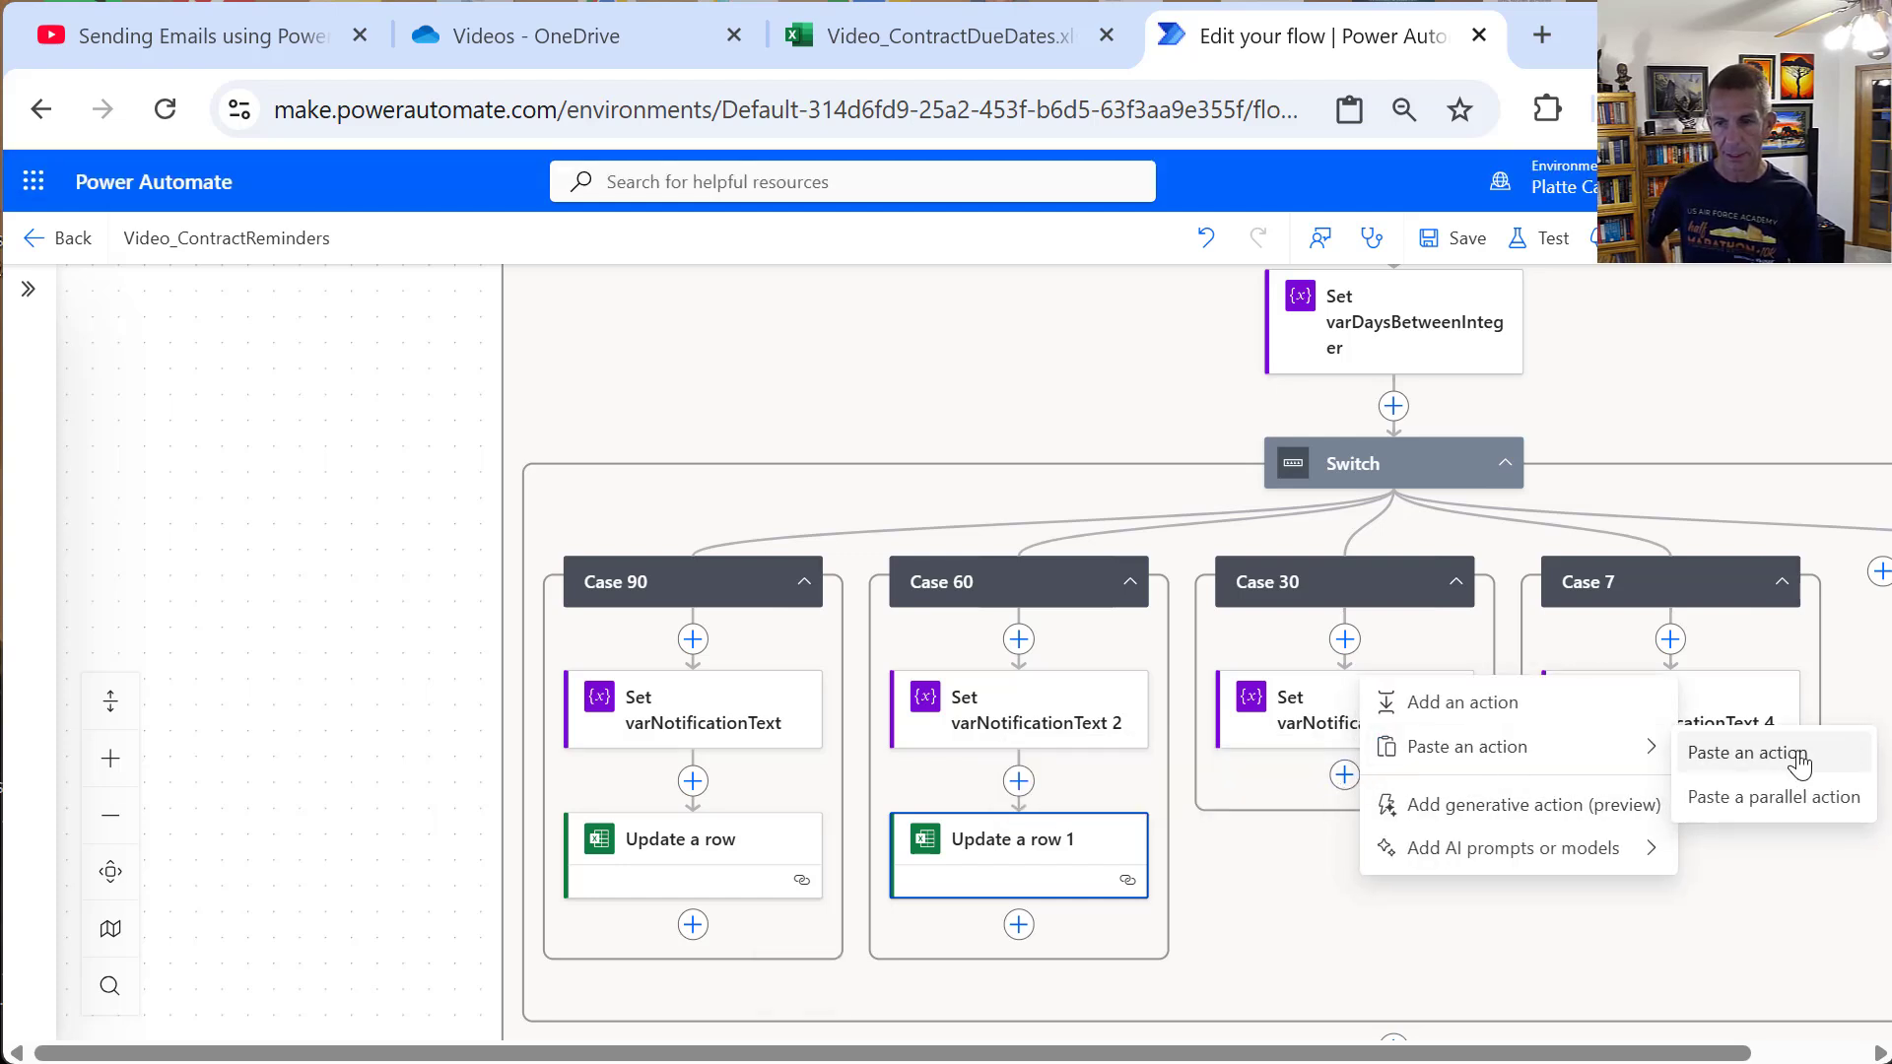
left_click(1799, 759)
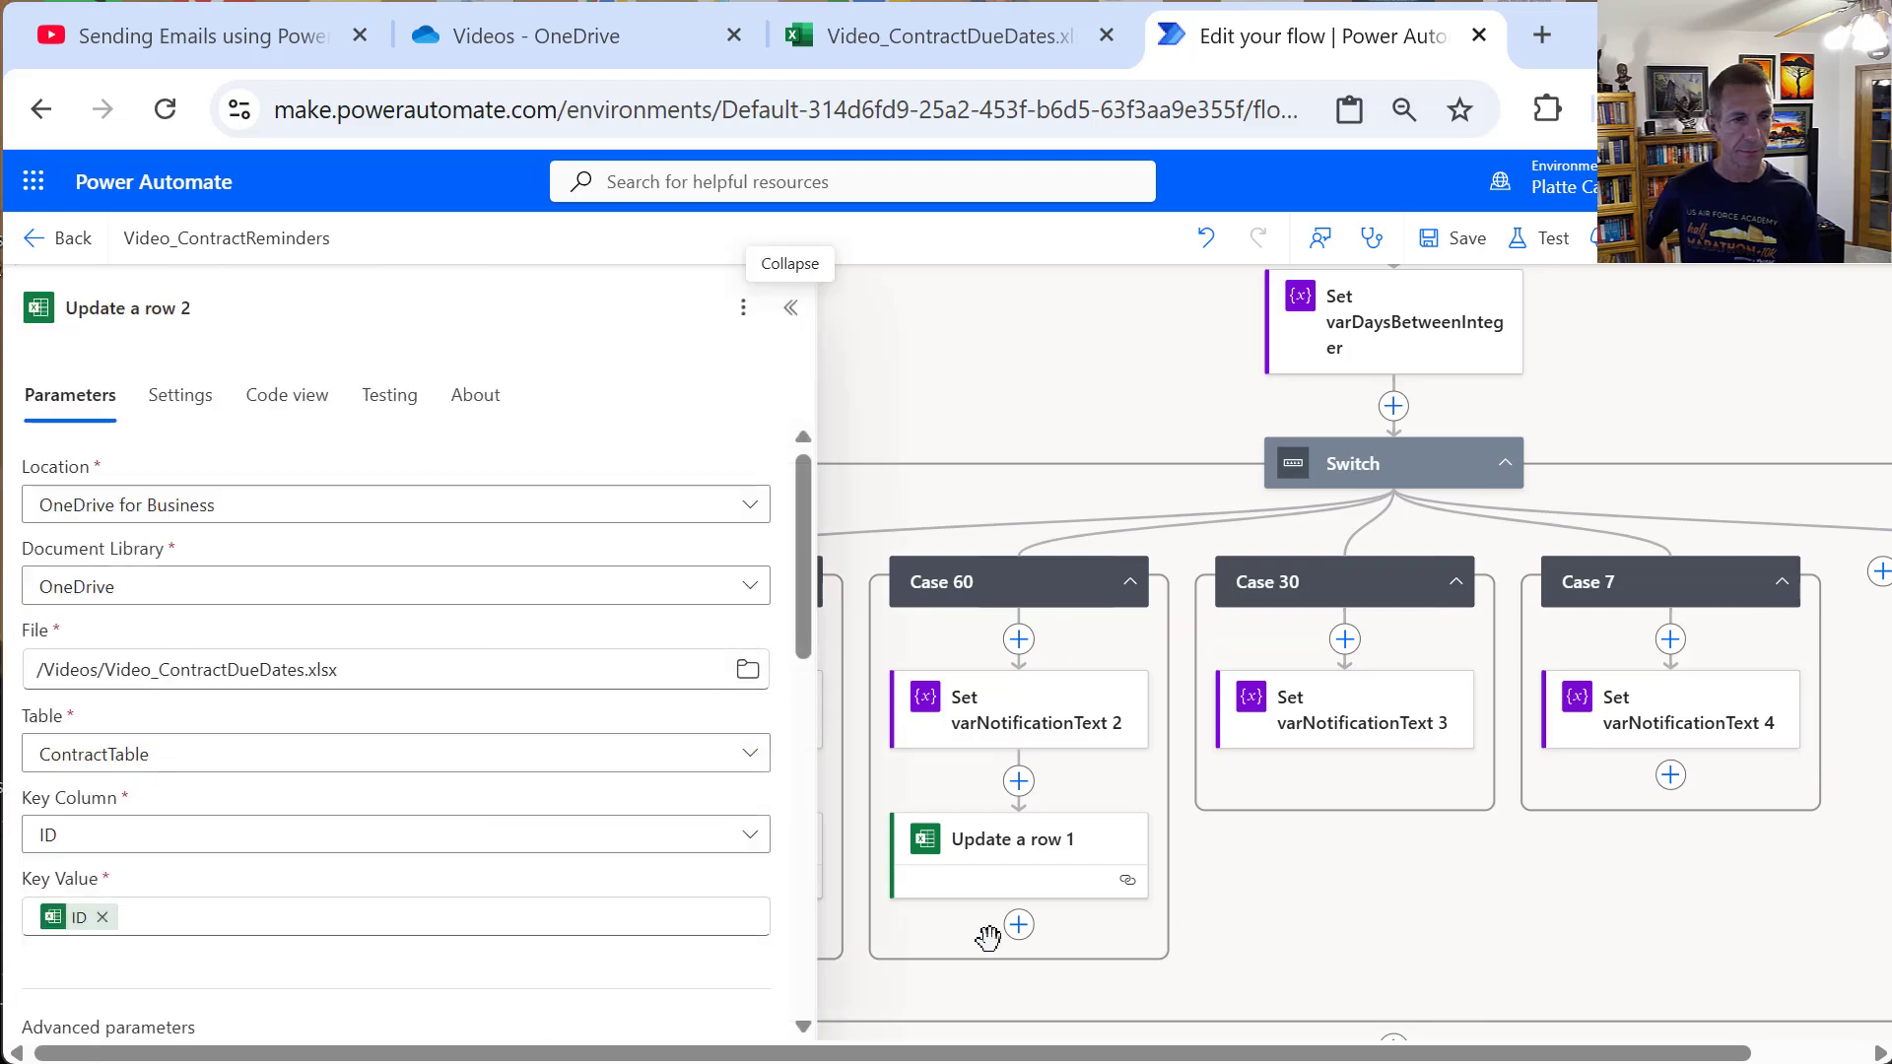
Step: In "Update a row 2" of Case 30, clear 90-Day Reminder Sent Date and set 30-Day Reminder Sent Date to the formatDateTime expression
left_click_drag(804, 627, 834, 895)
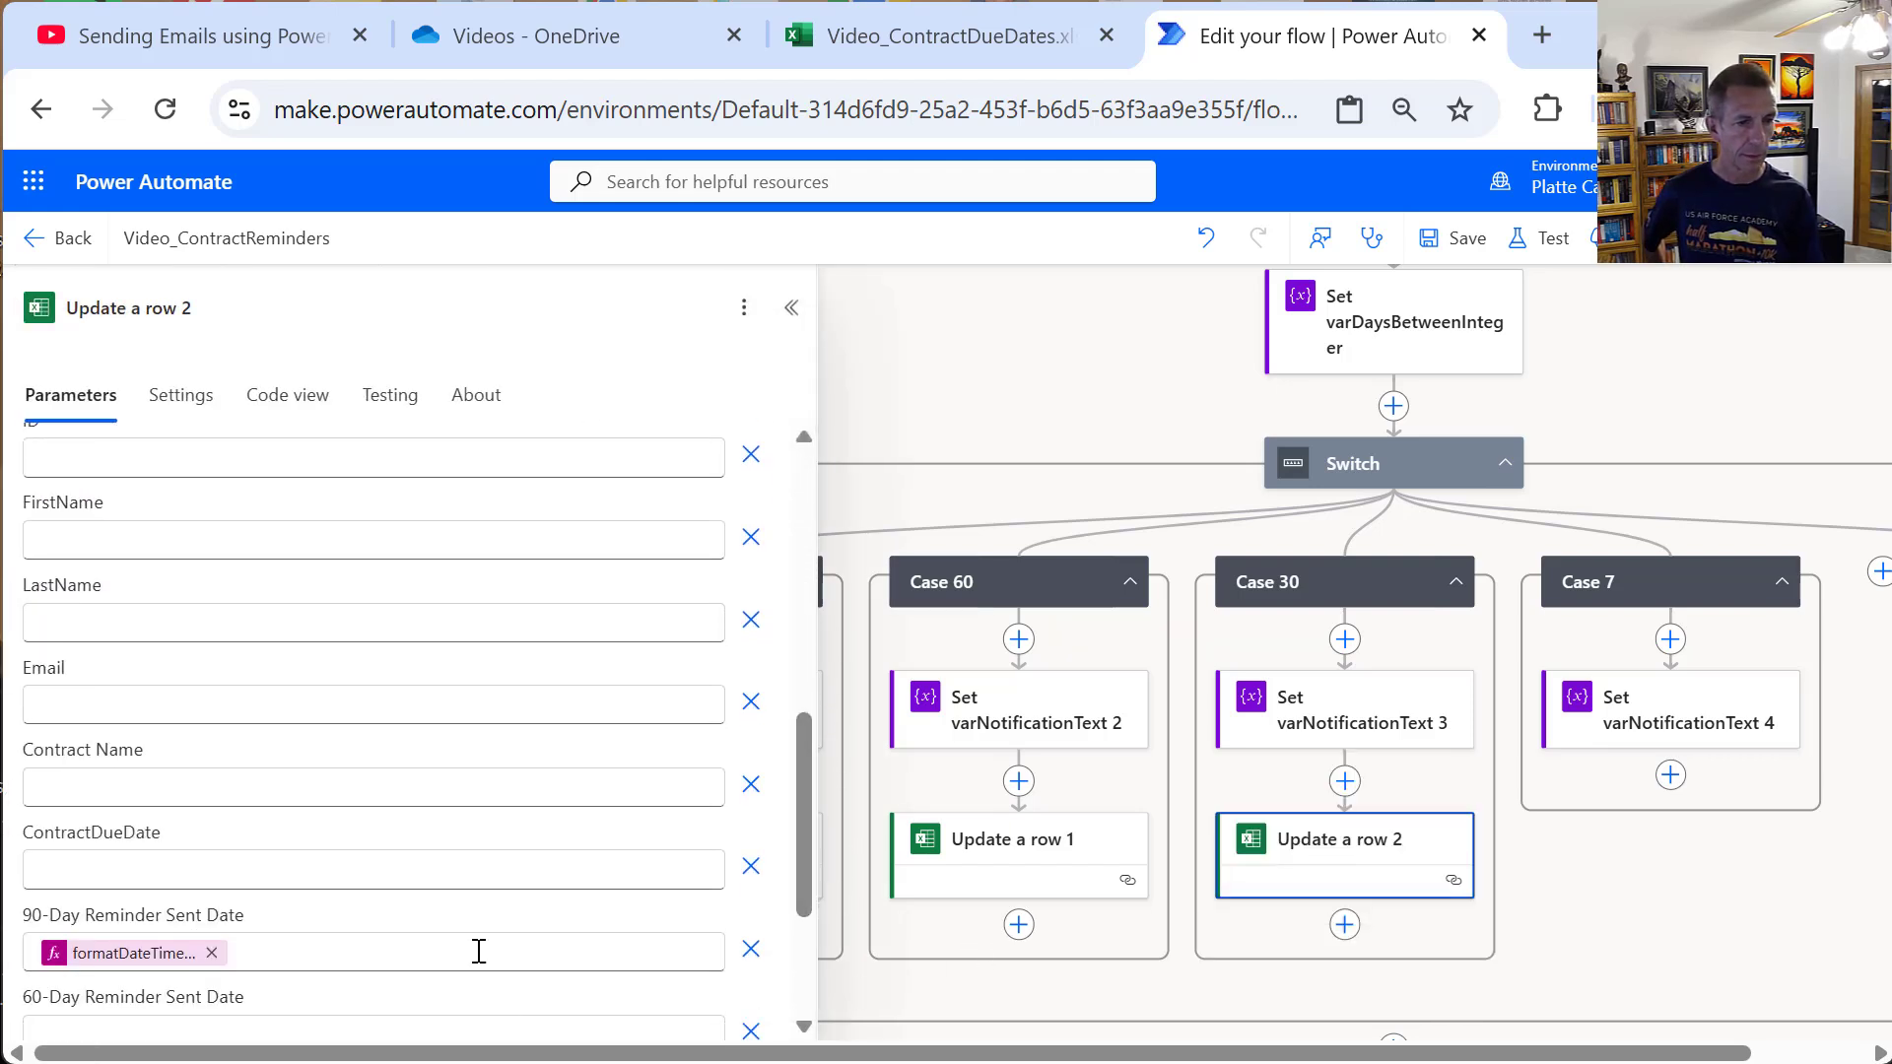
left_click(411, 950)
key("BackSpace")
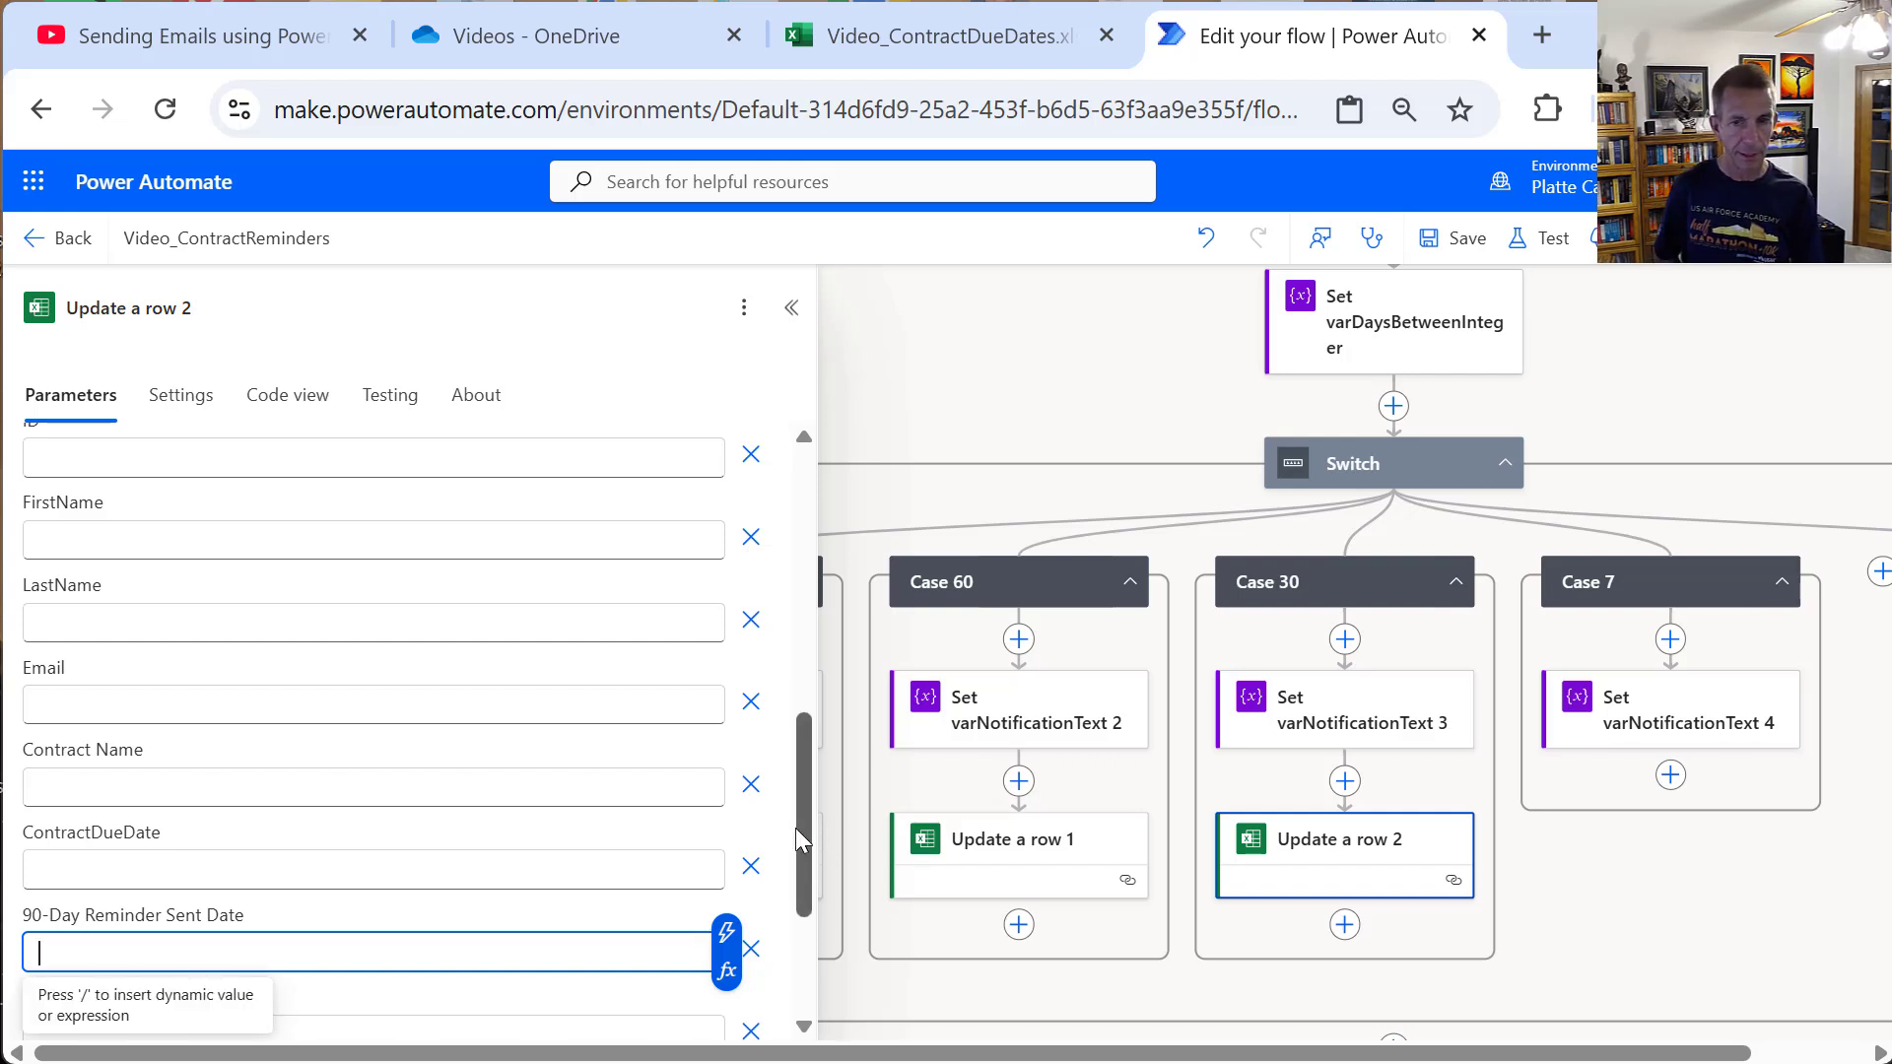
left_click_drag(796, 828, 806, 902)
left_click(471, 889)
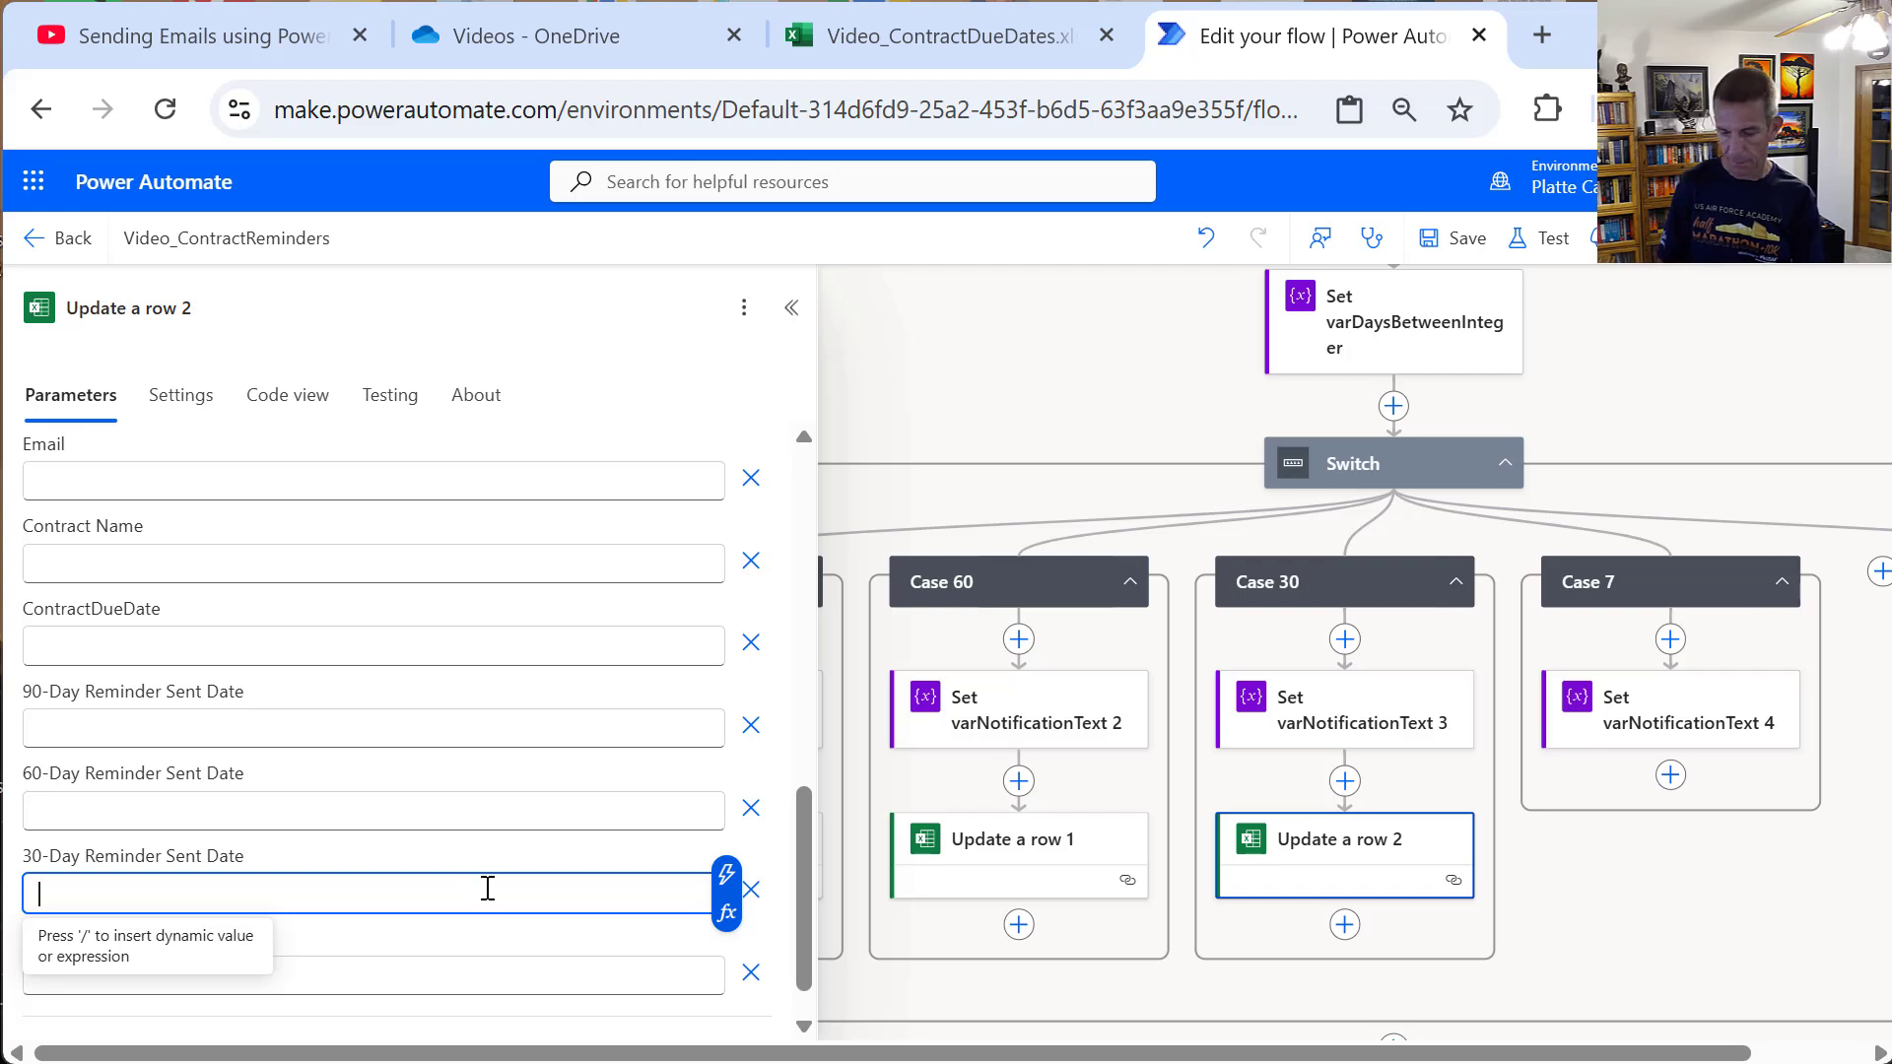
key("ctrl+v")
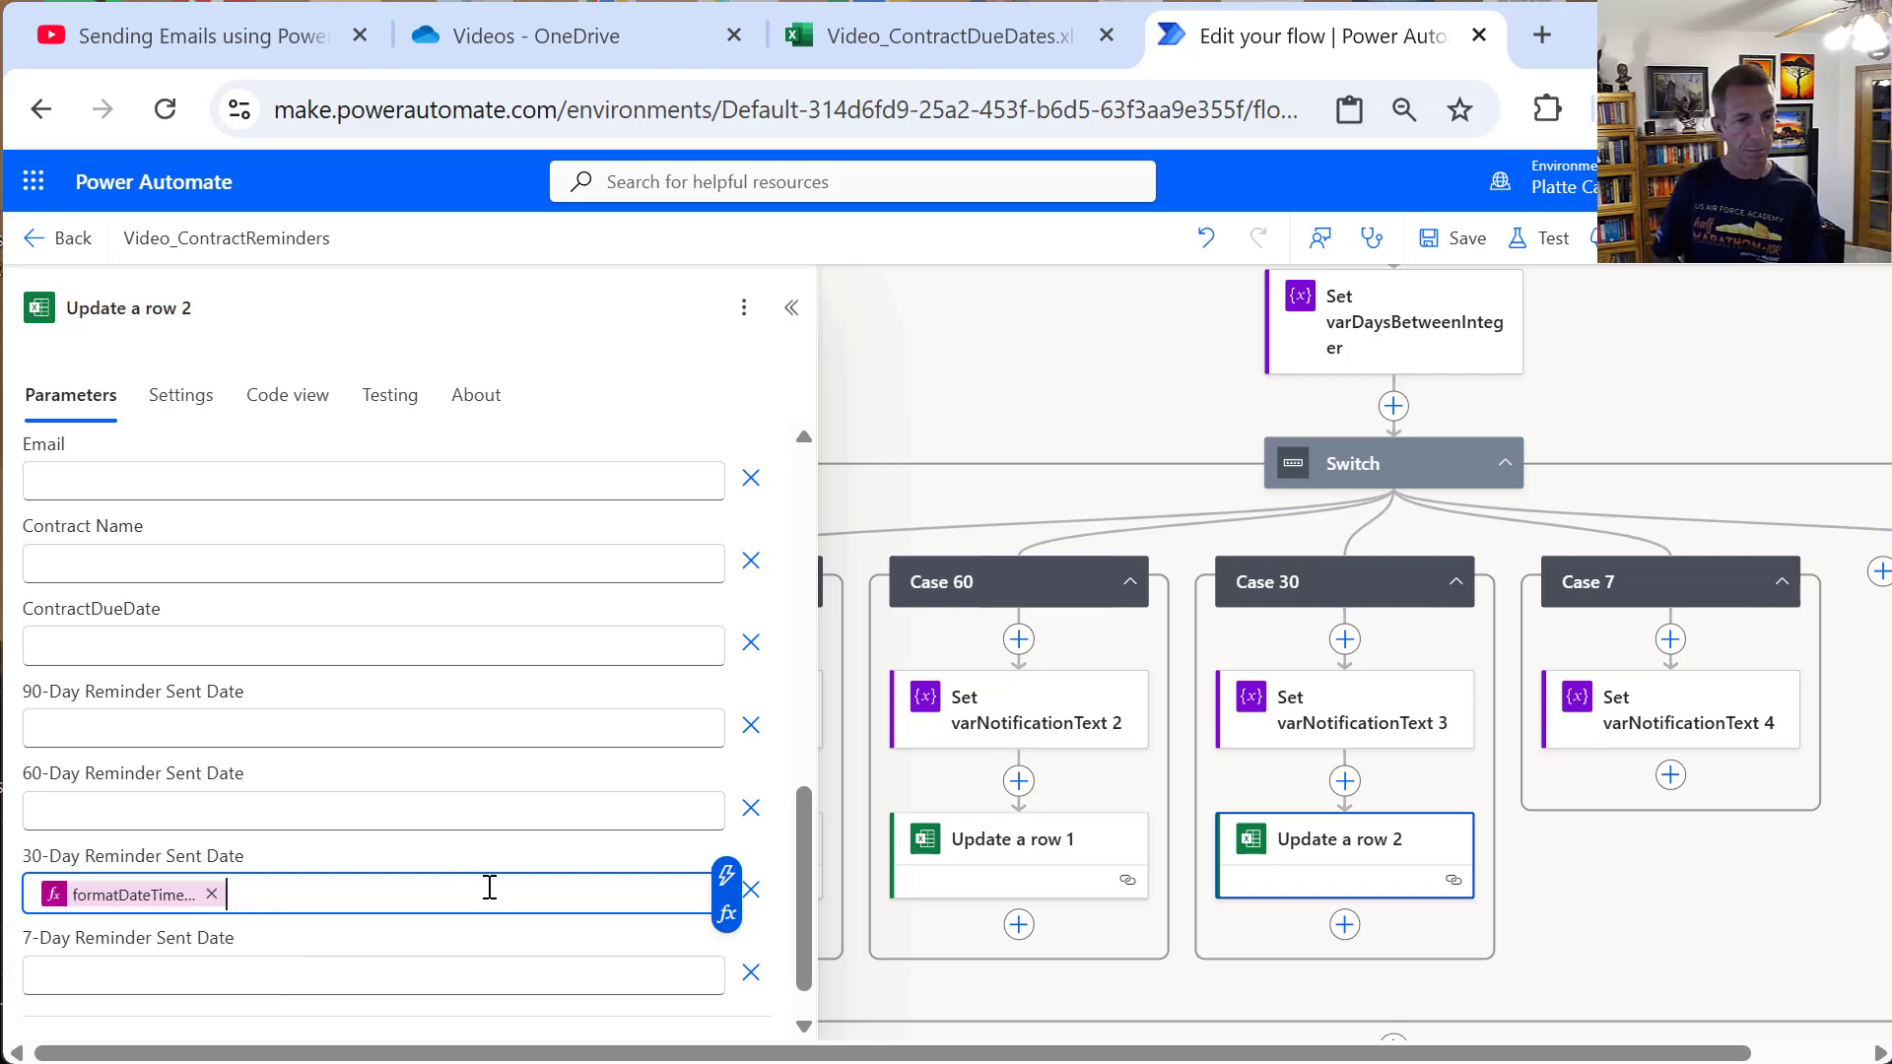
left_click(480, 808)
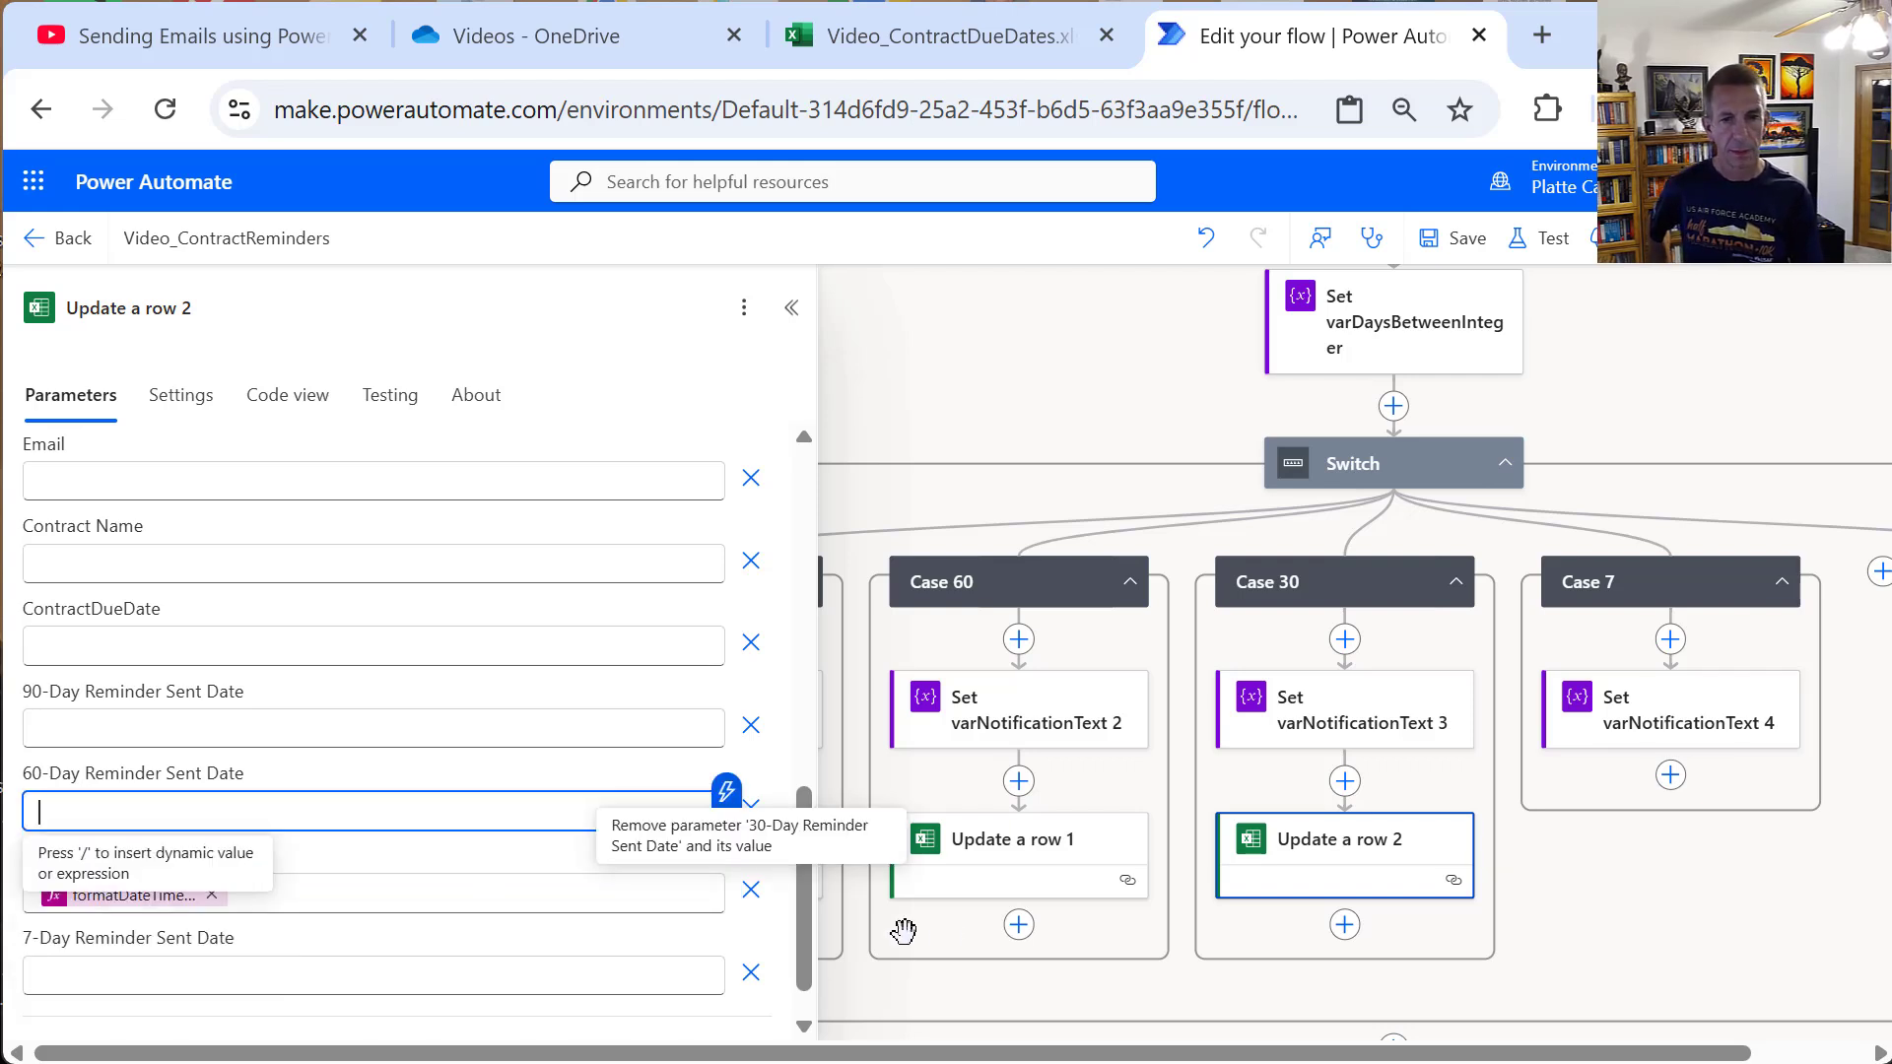
Step: Copy "Update a row 2", paste it after the notification action in Case 7, and rename the copy "Update a row 3"
right_click(1345, 853)
left_click(1401, 919)
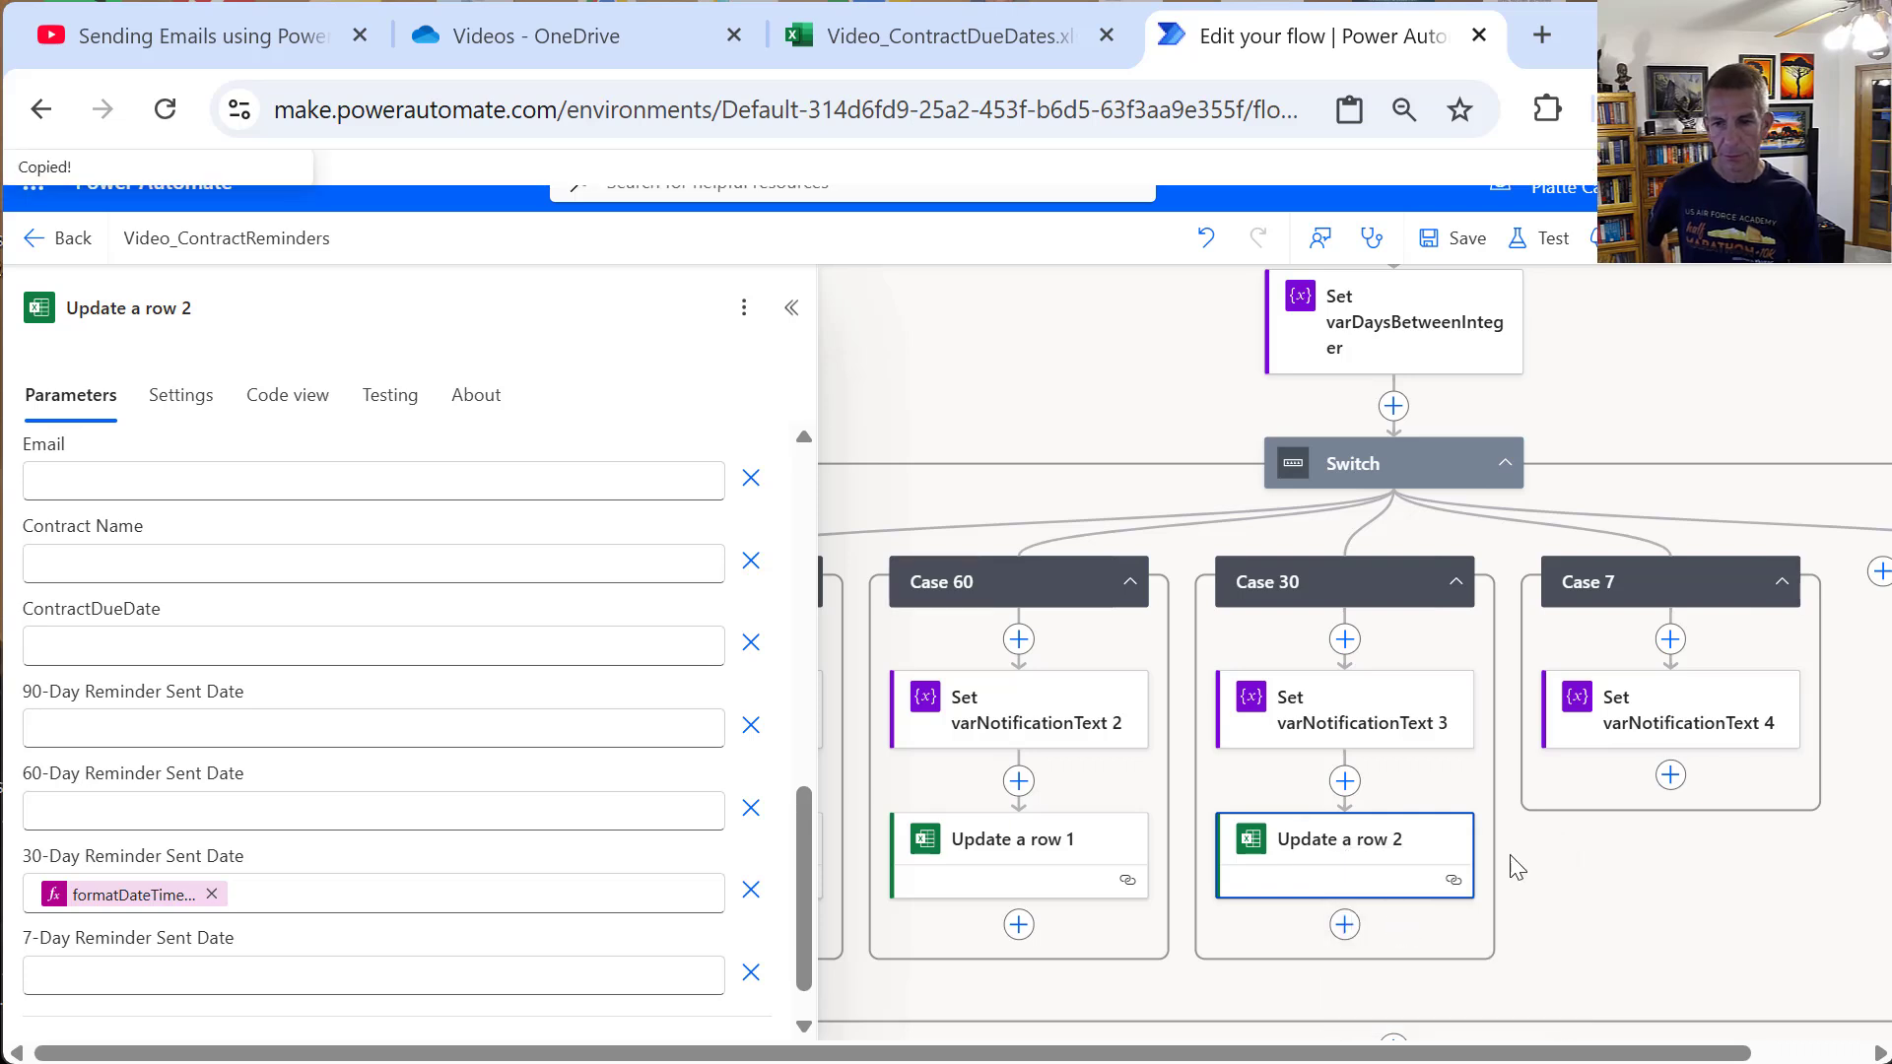
left_click(1345, 781)
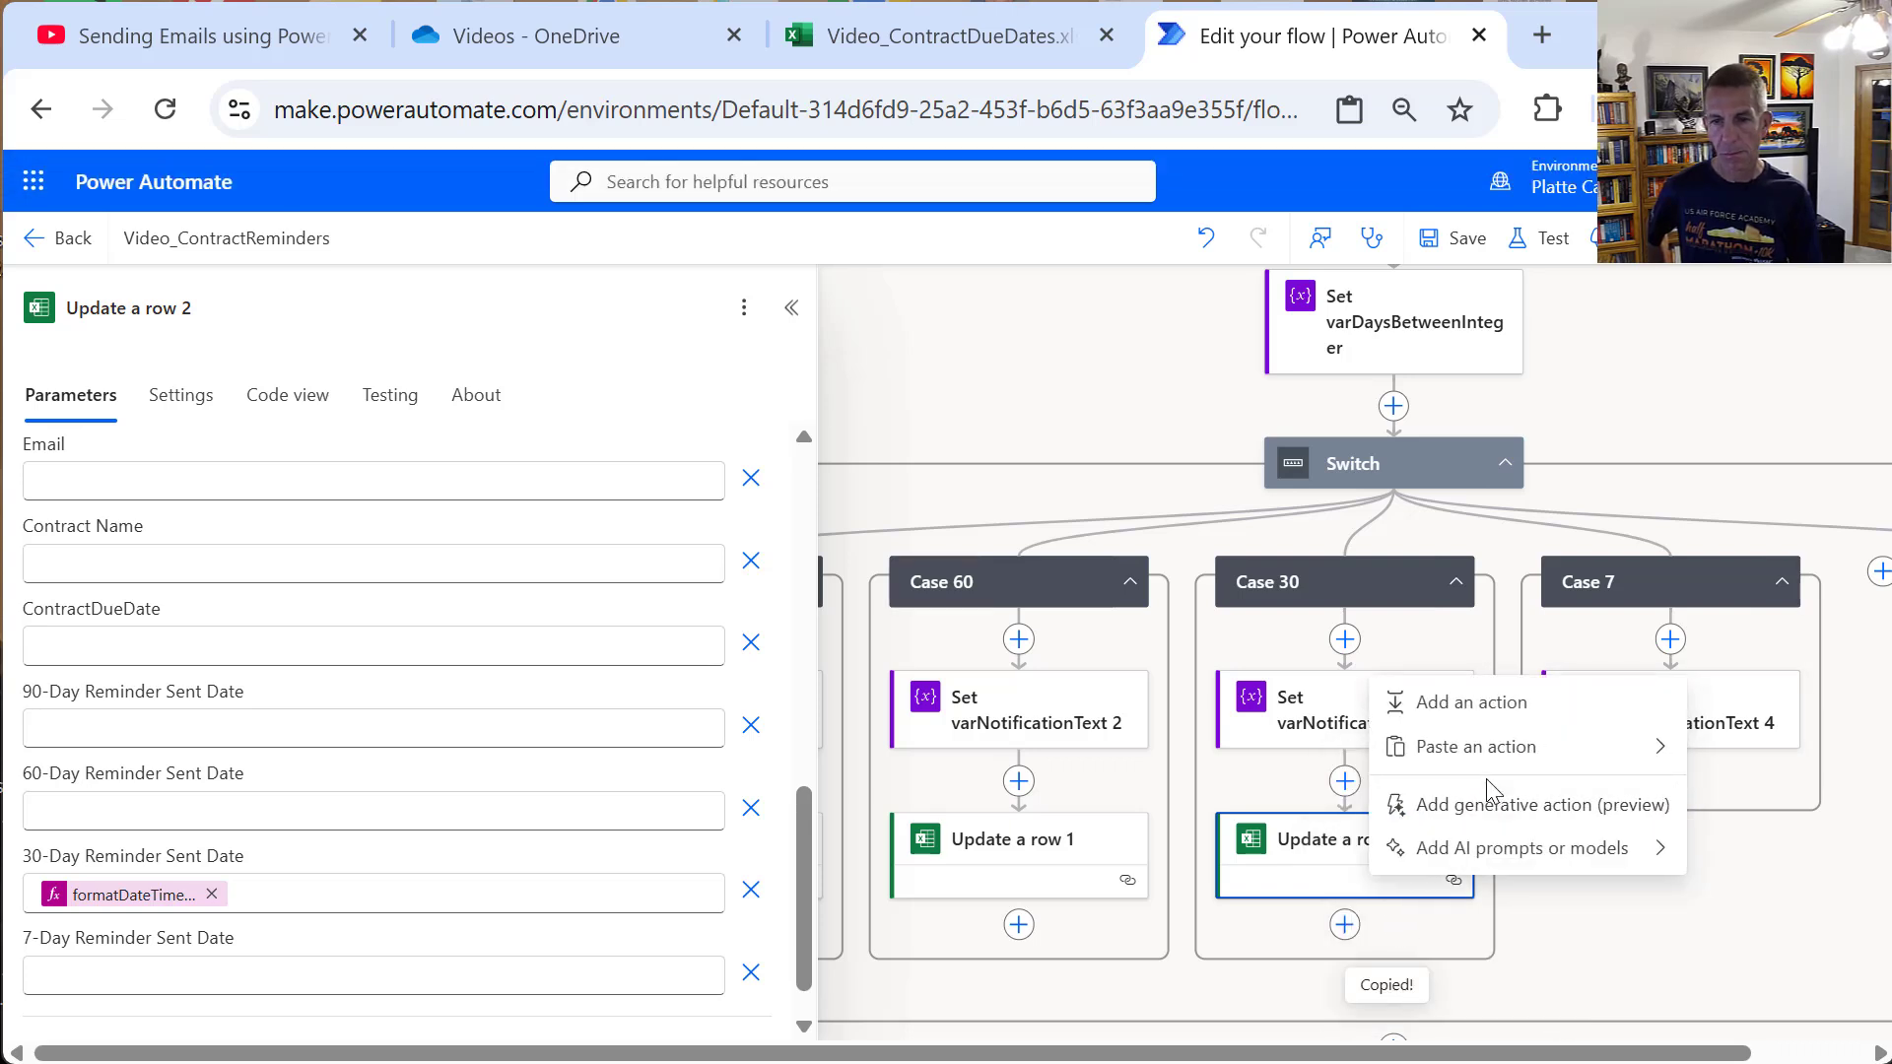
left_click(1506, 747)
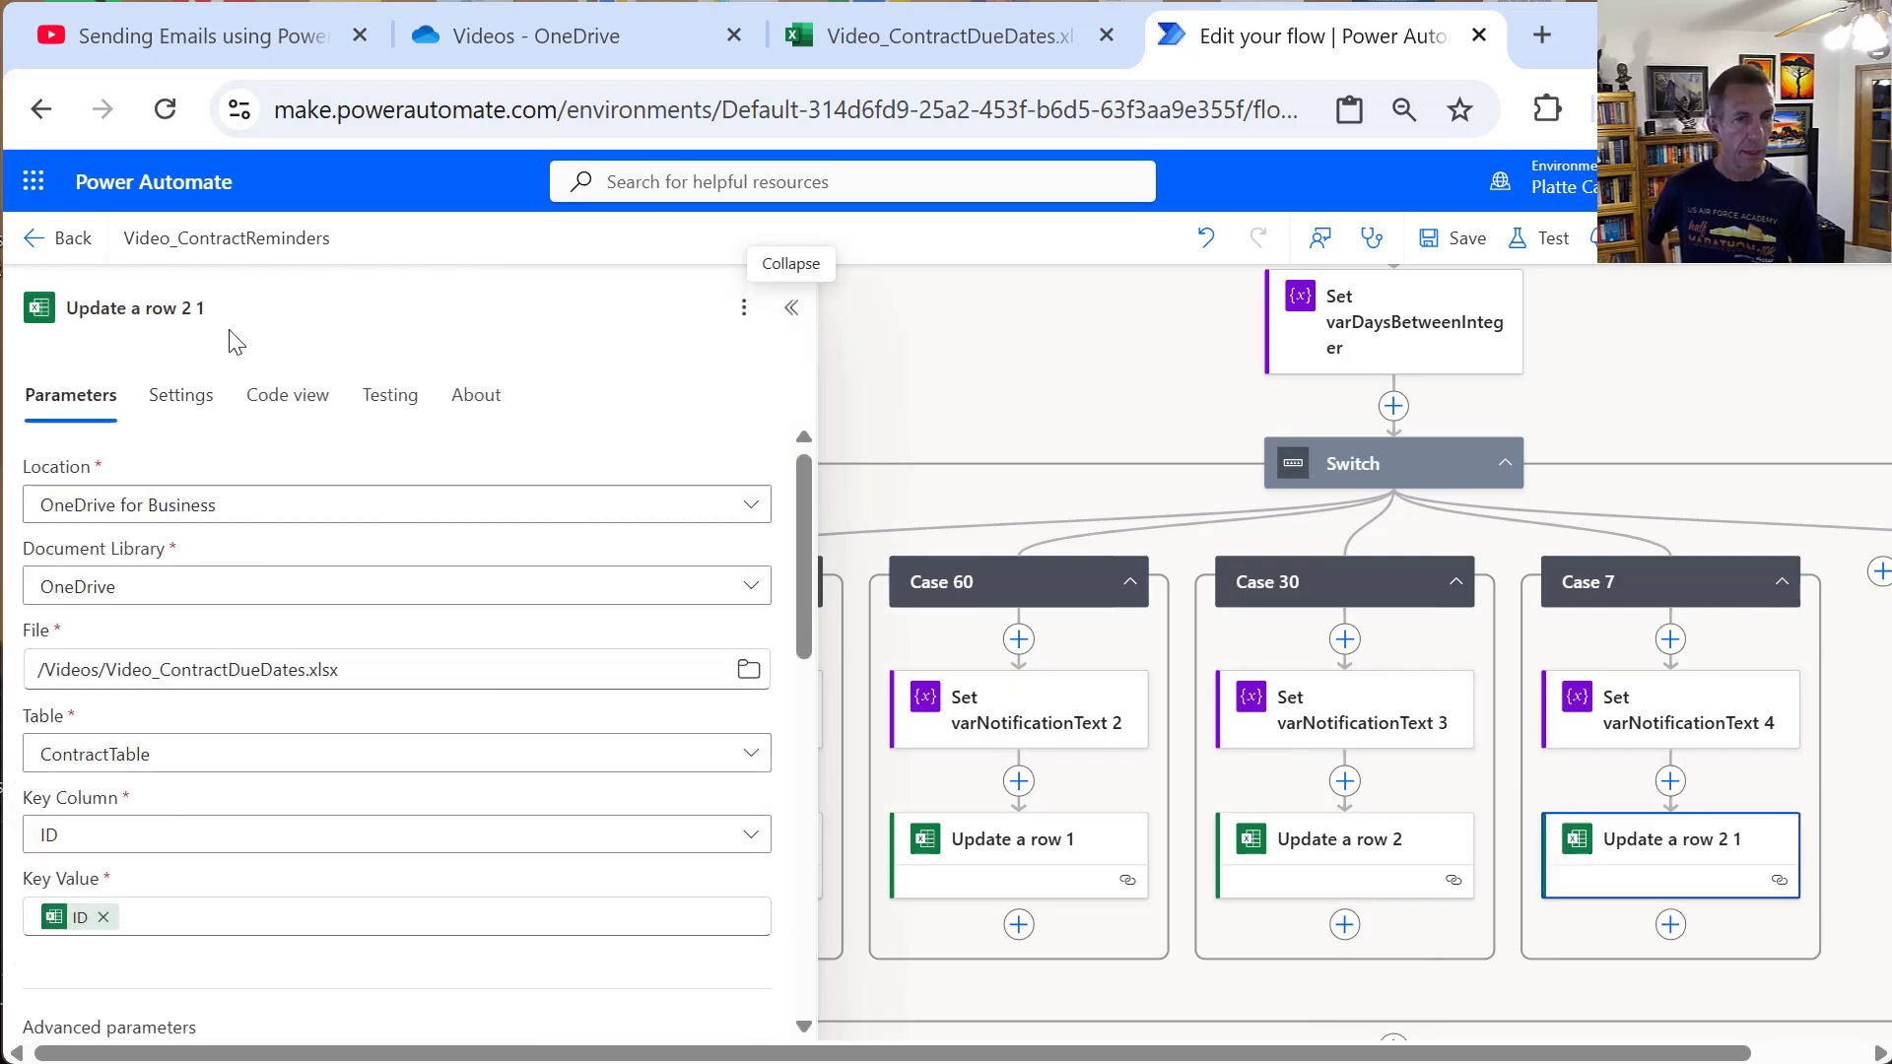
double_click(200, 305)
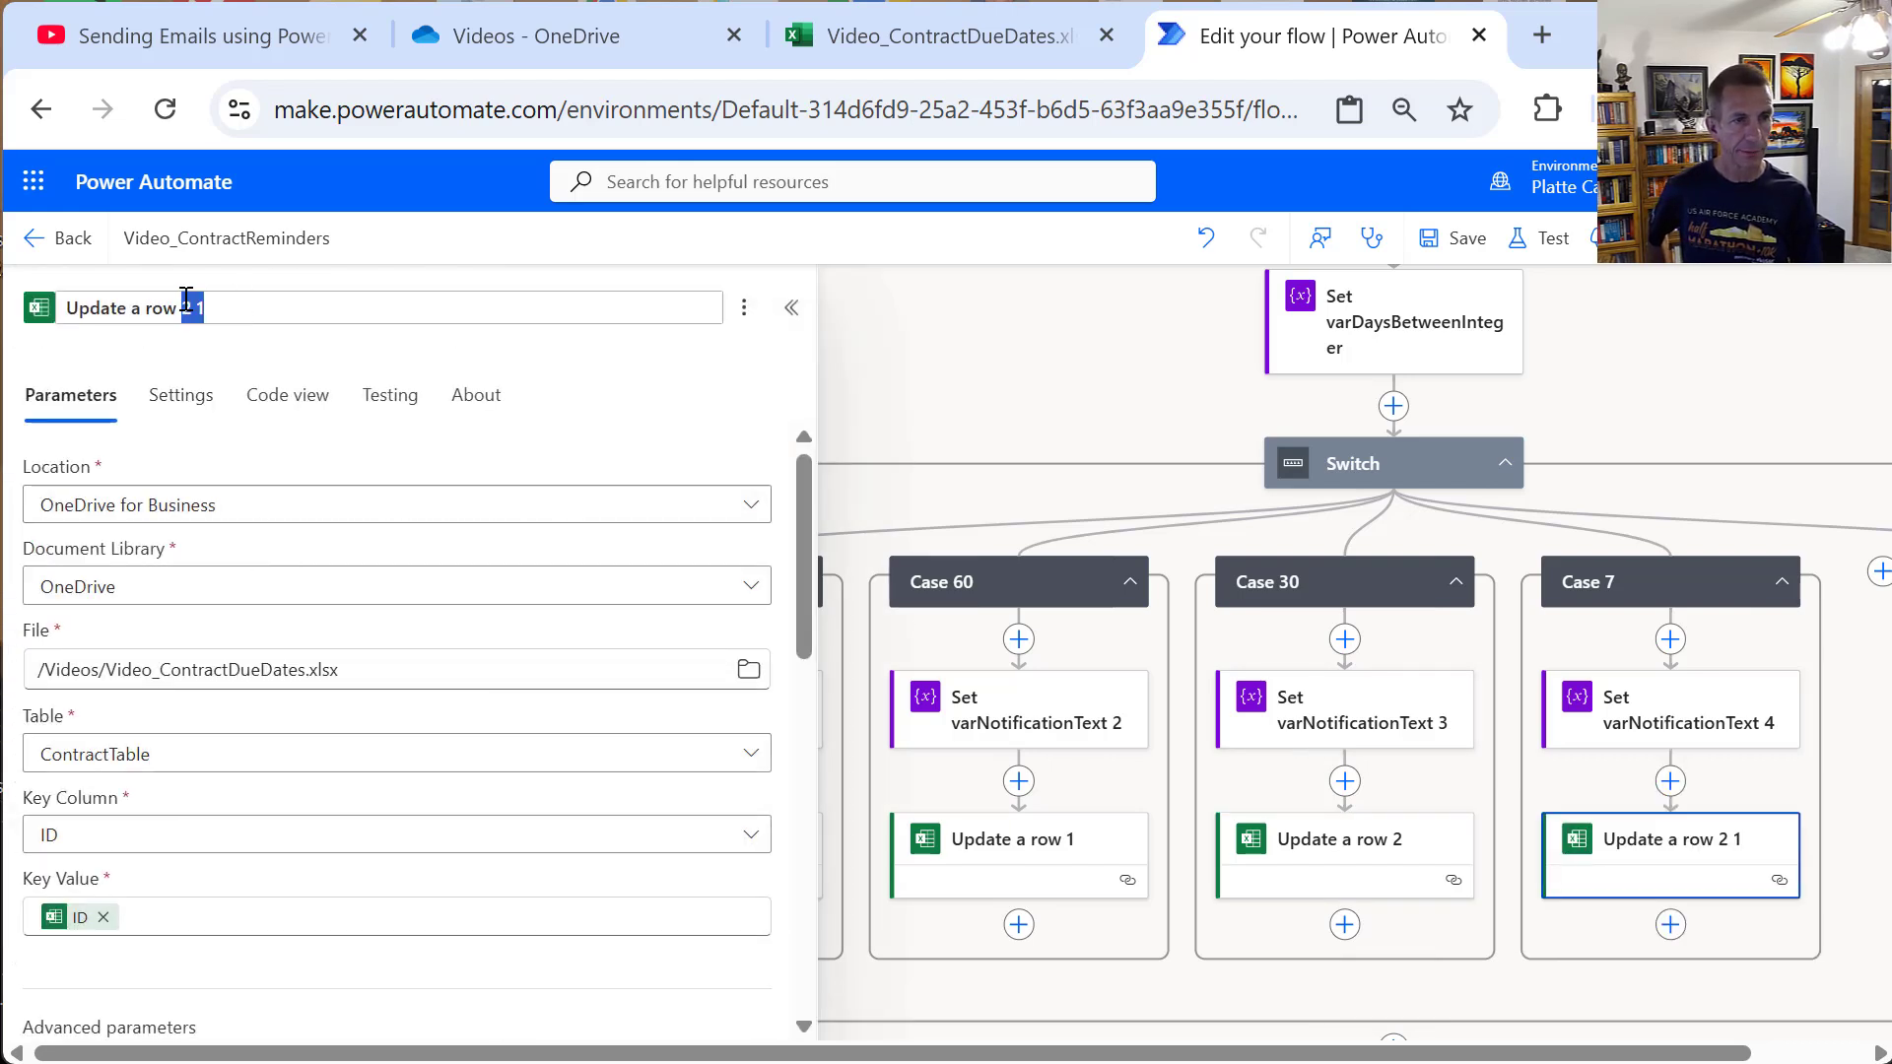
type("3")
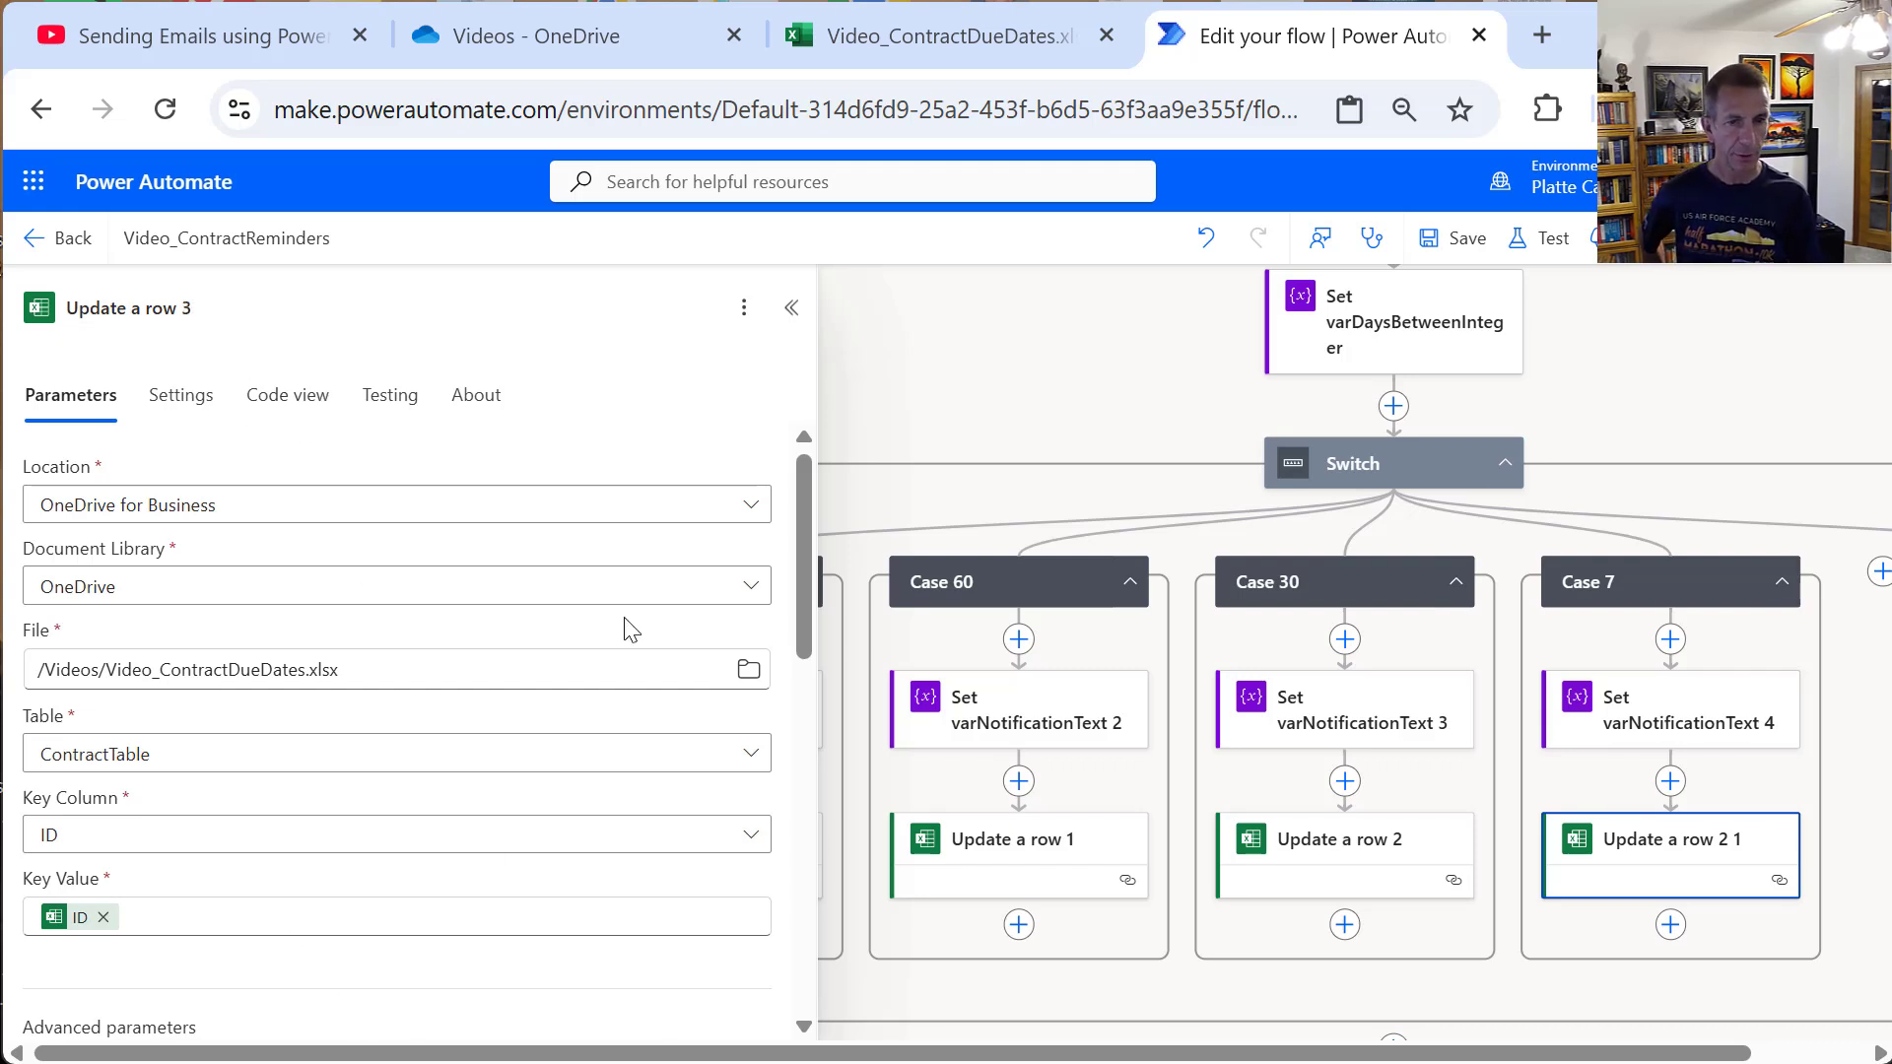
Step: In "Update a row 3" of Case 7, clear 30-Day Reminder Sent Date and set 7-Day Reminder Sent Date to the formatDateTime expression
left_click_drag(801, 605, 806, 977)
left_click(348, 856)
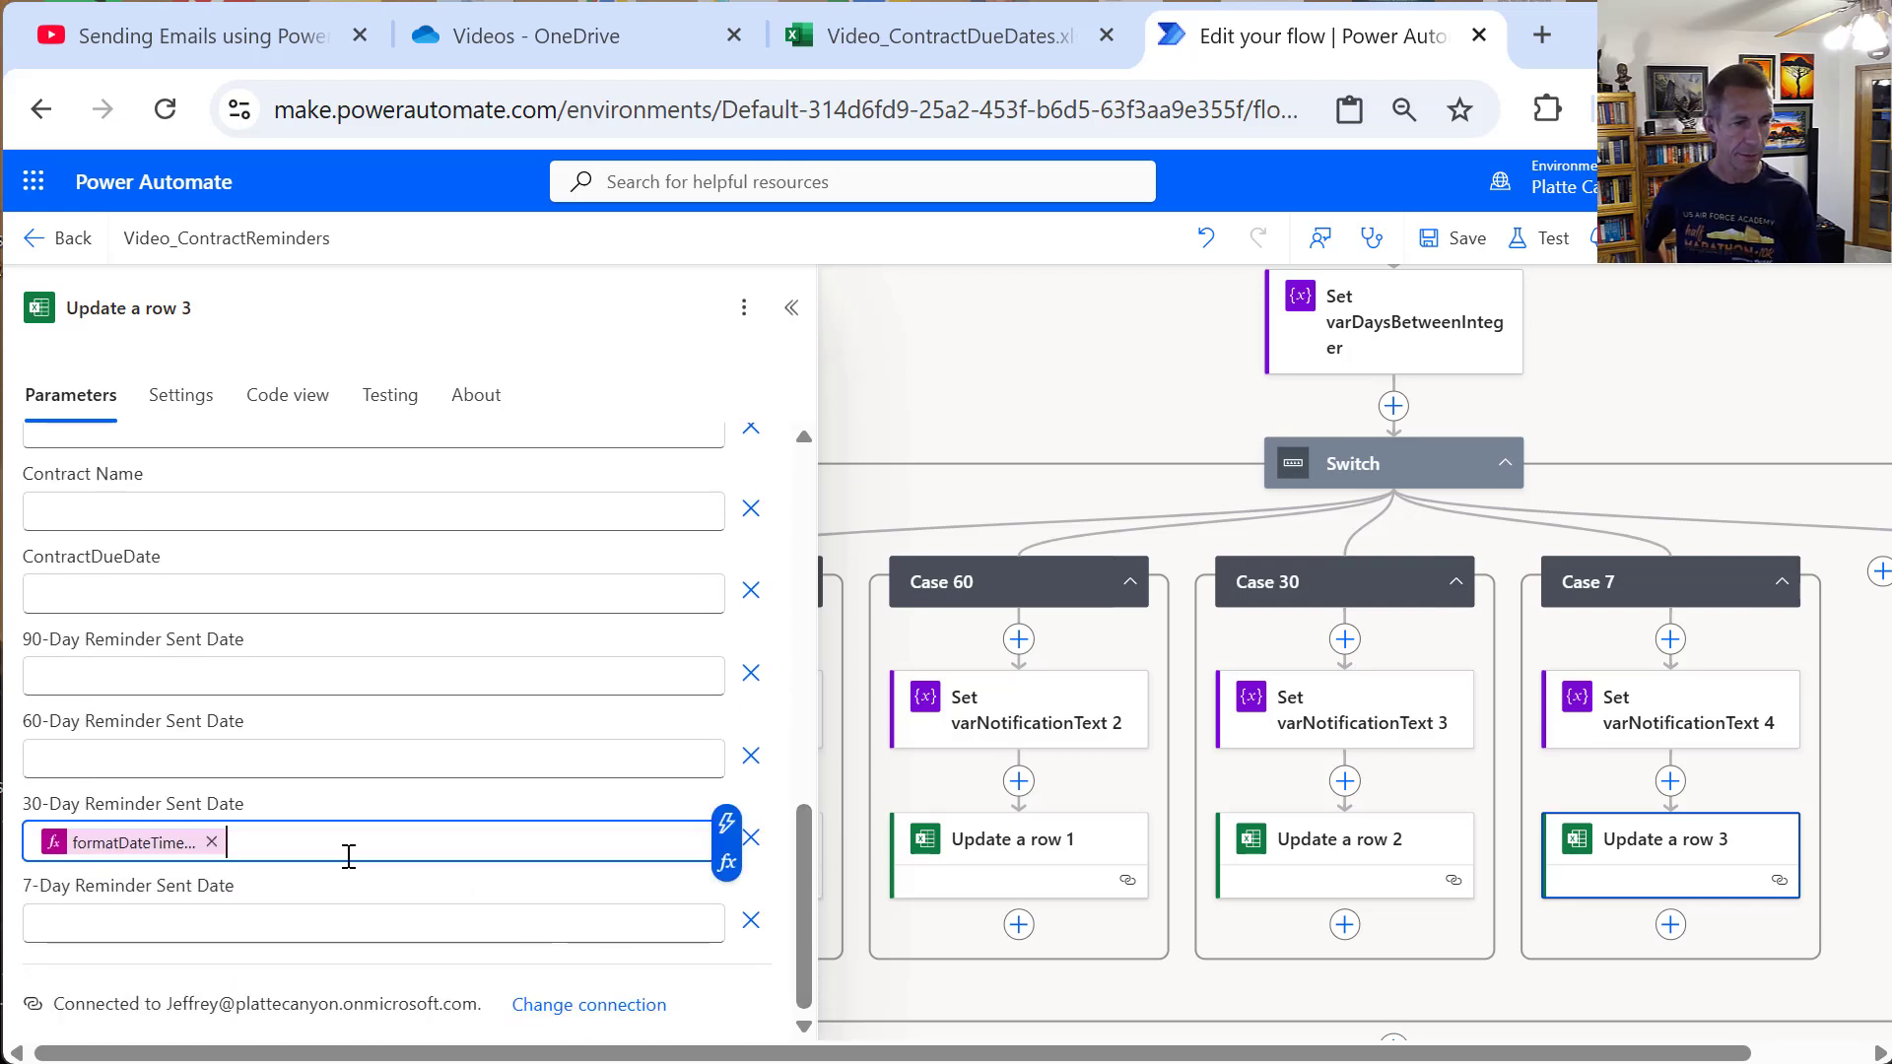
key("BackSpace")
key("BackSpace")
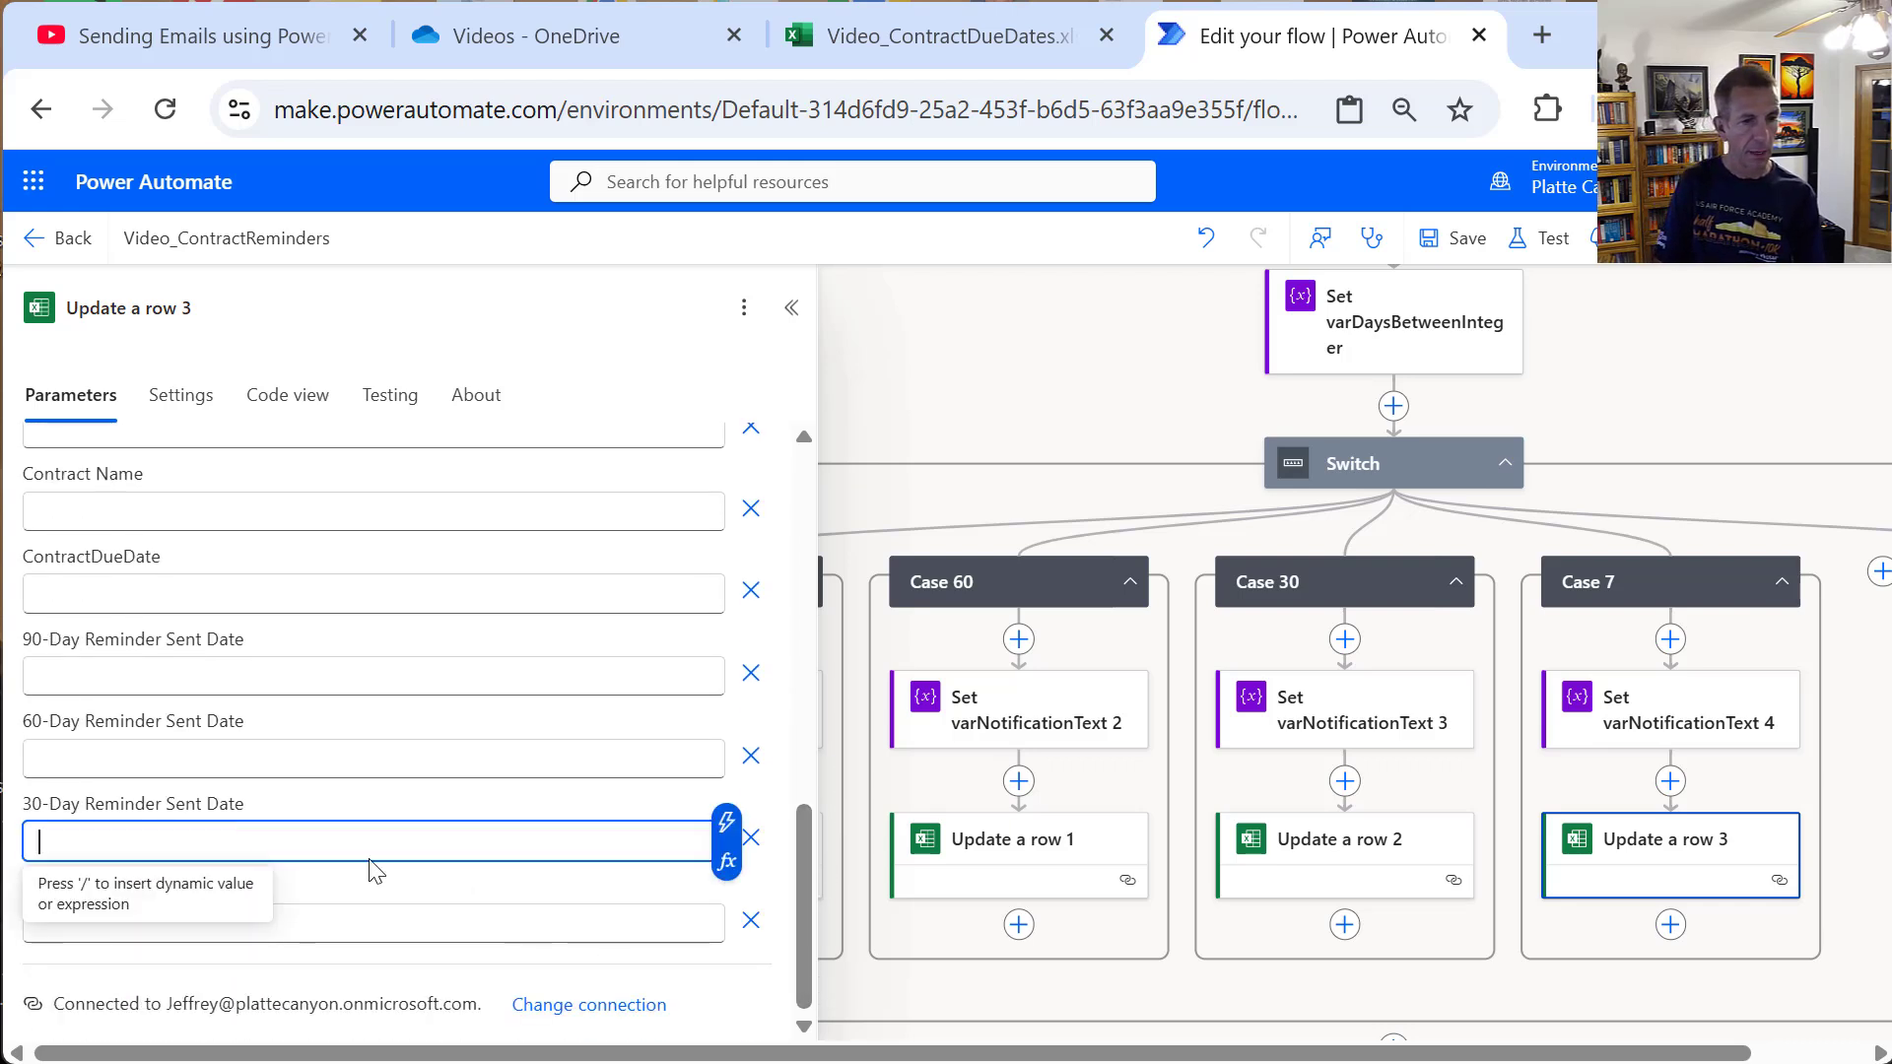
left_click(363, 926)
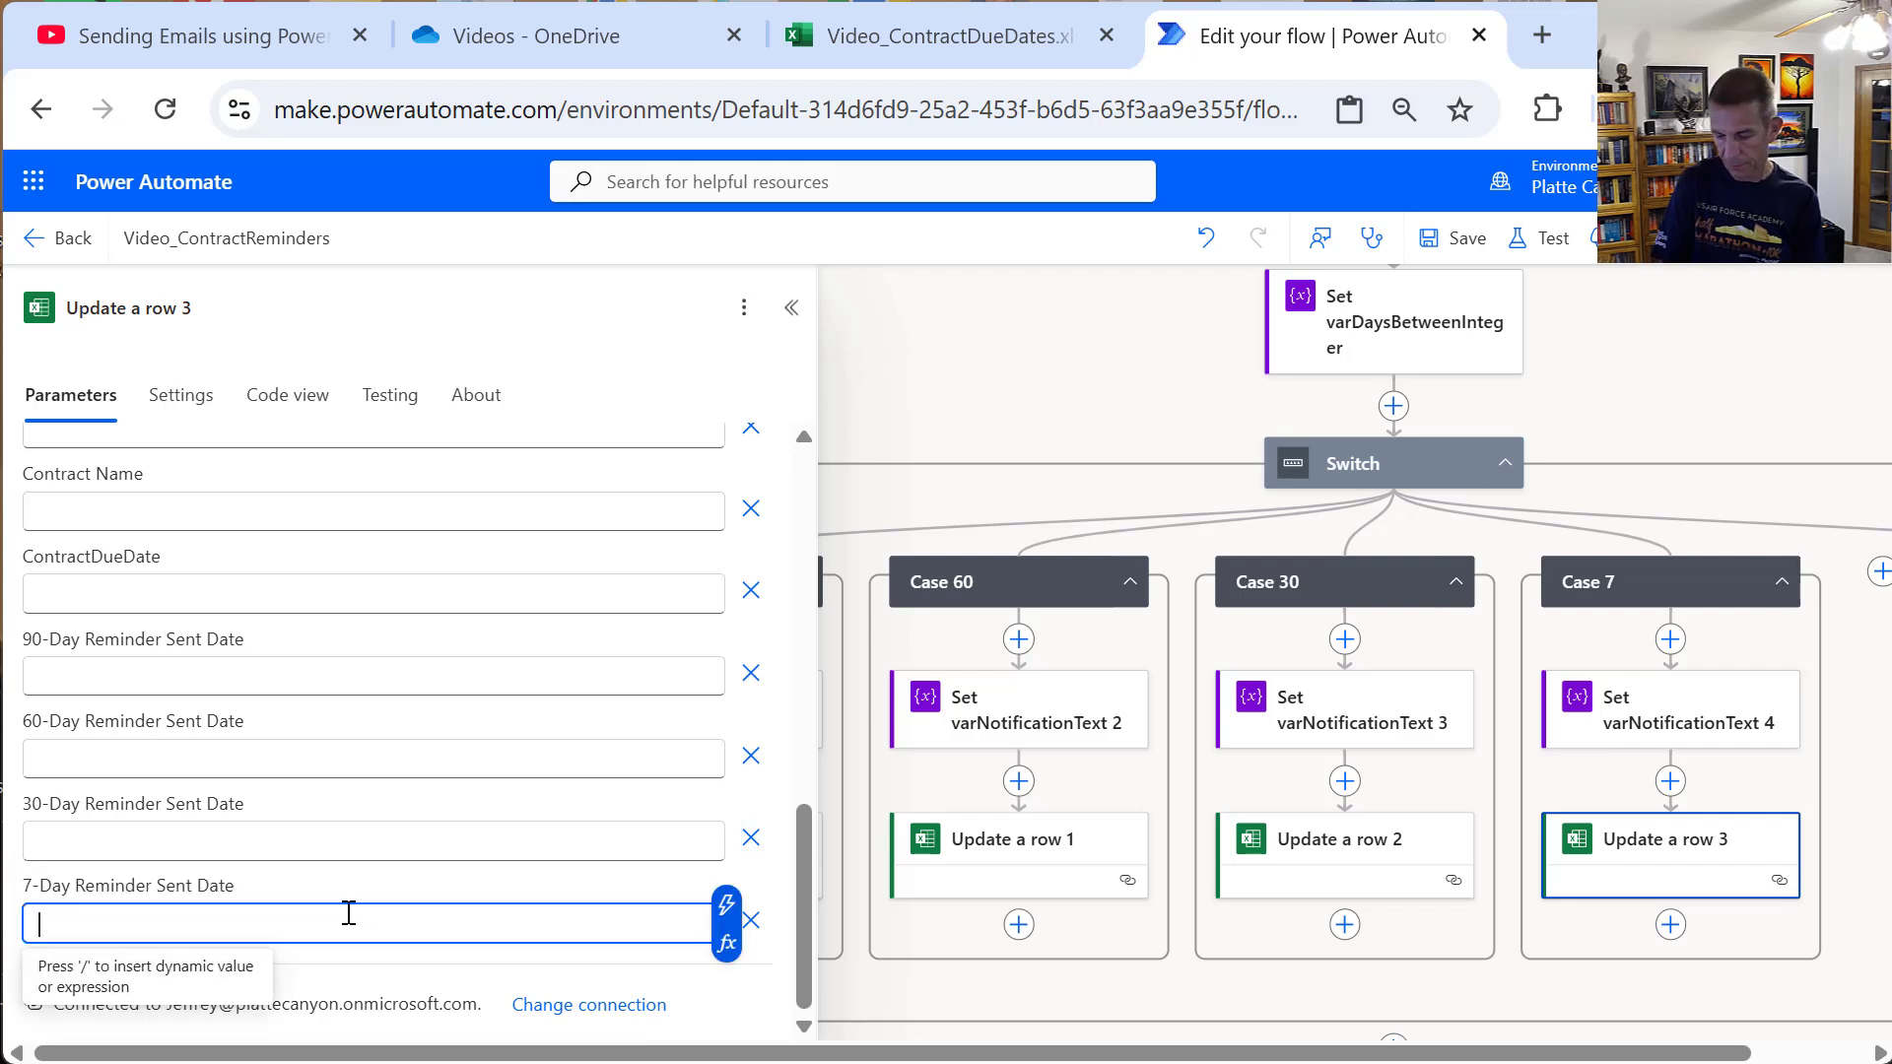
key("ctrl+v")
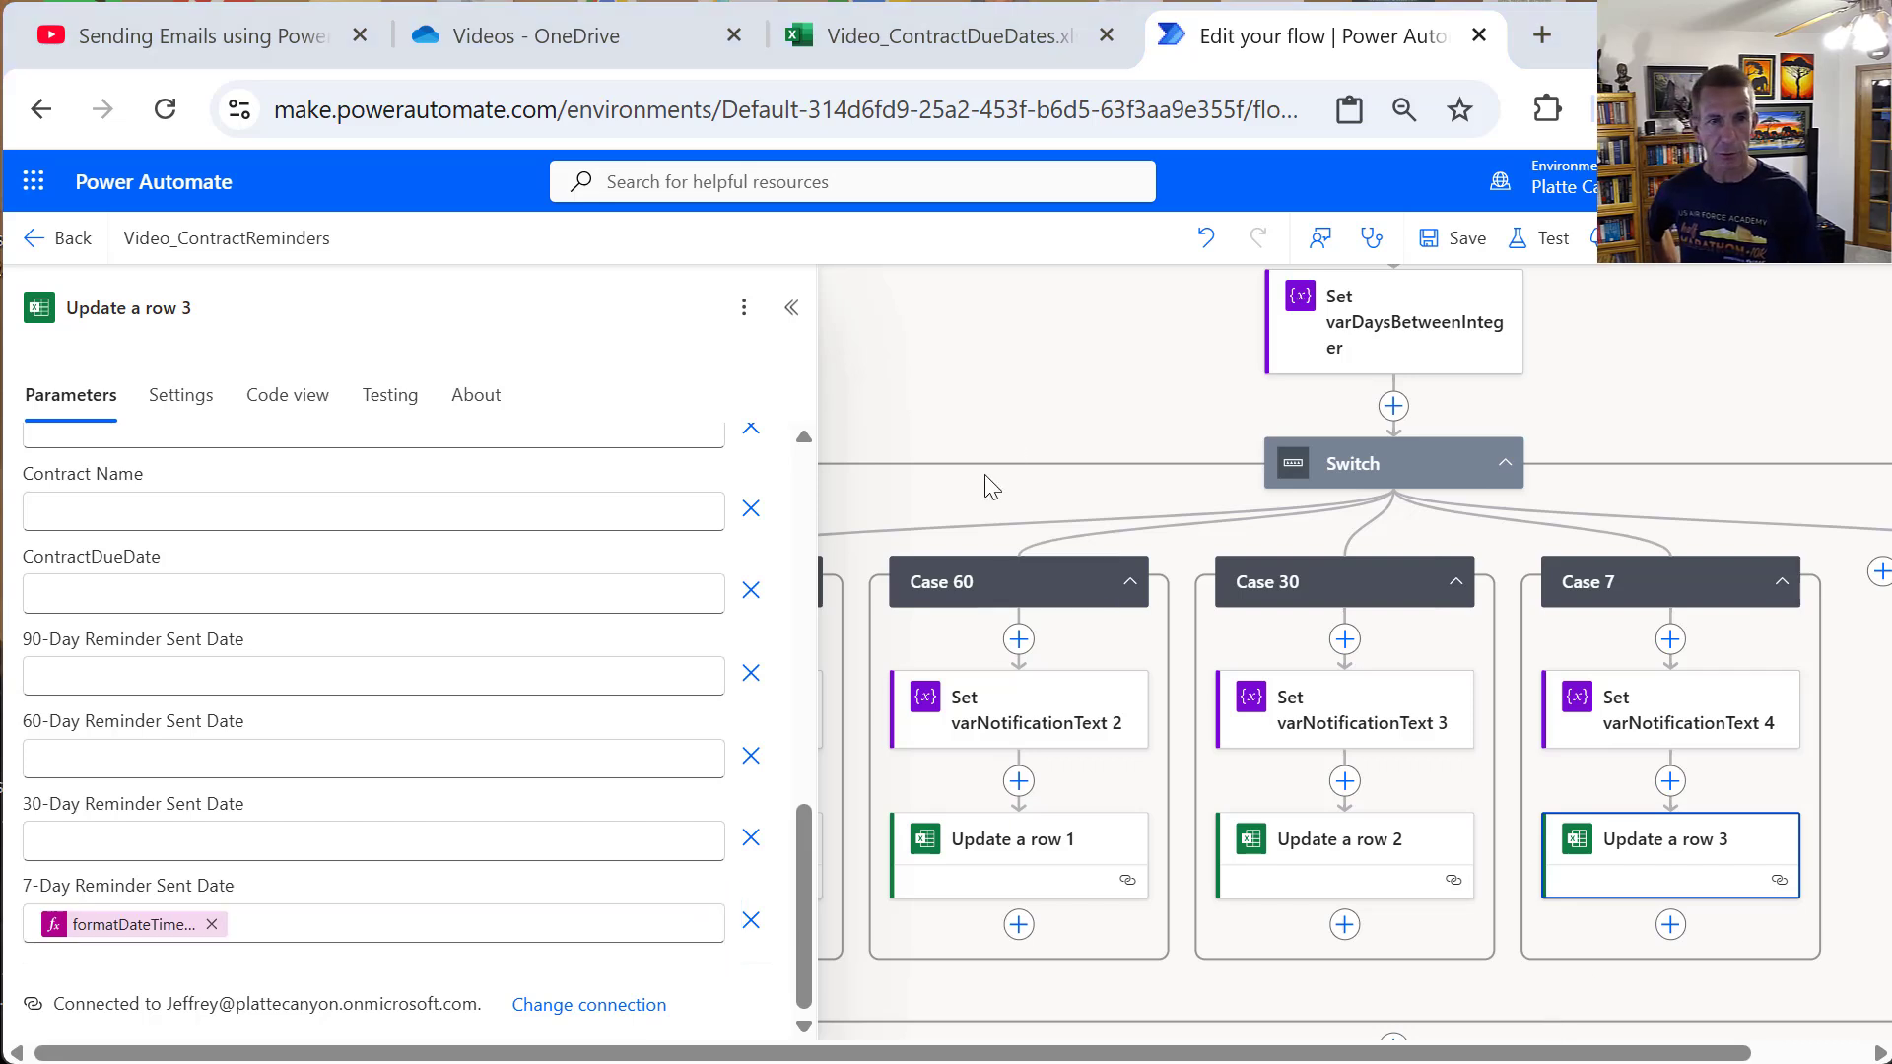
left_click(789, 308)
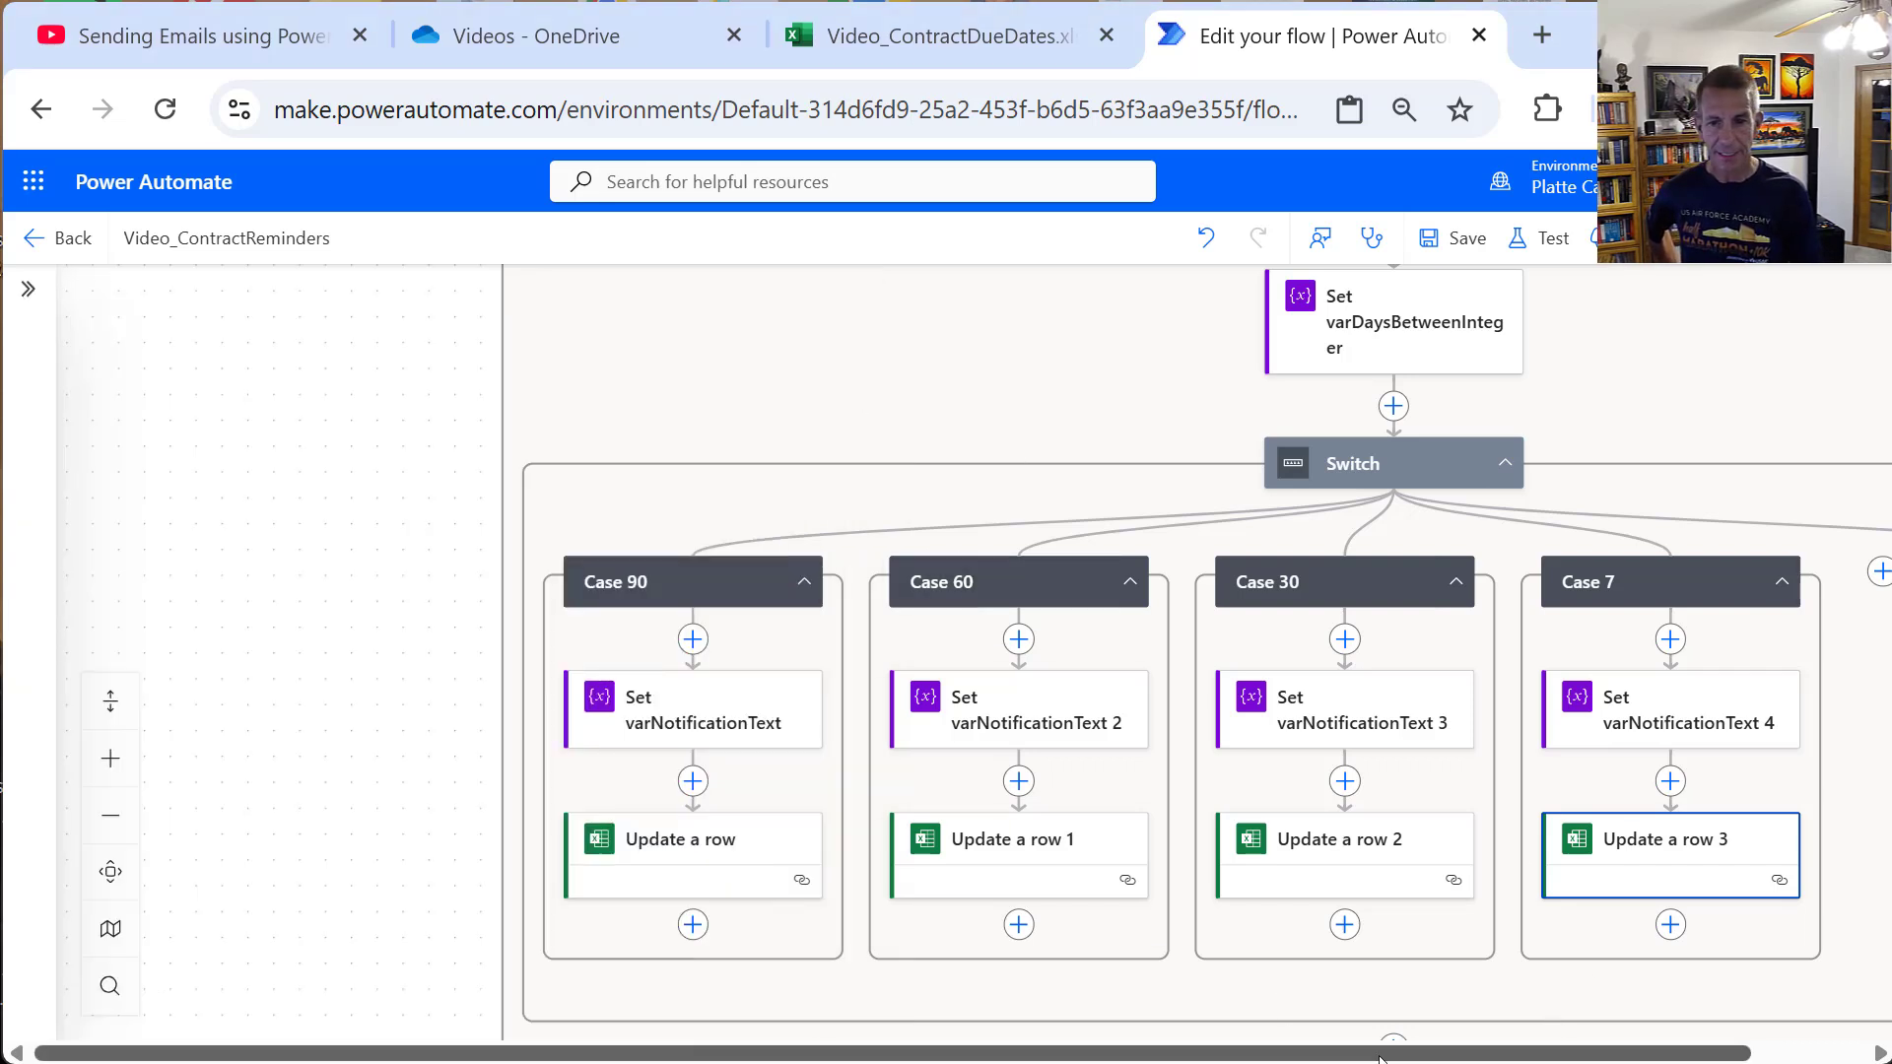
Step: Collapse the Switch block containing the 90, 60, 30 and 7-day cases
left_click_drag(1392, 1059, 1542, 1049)
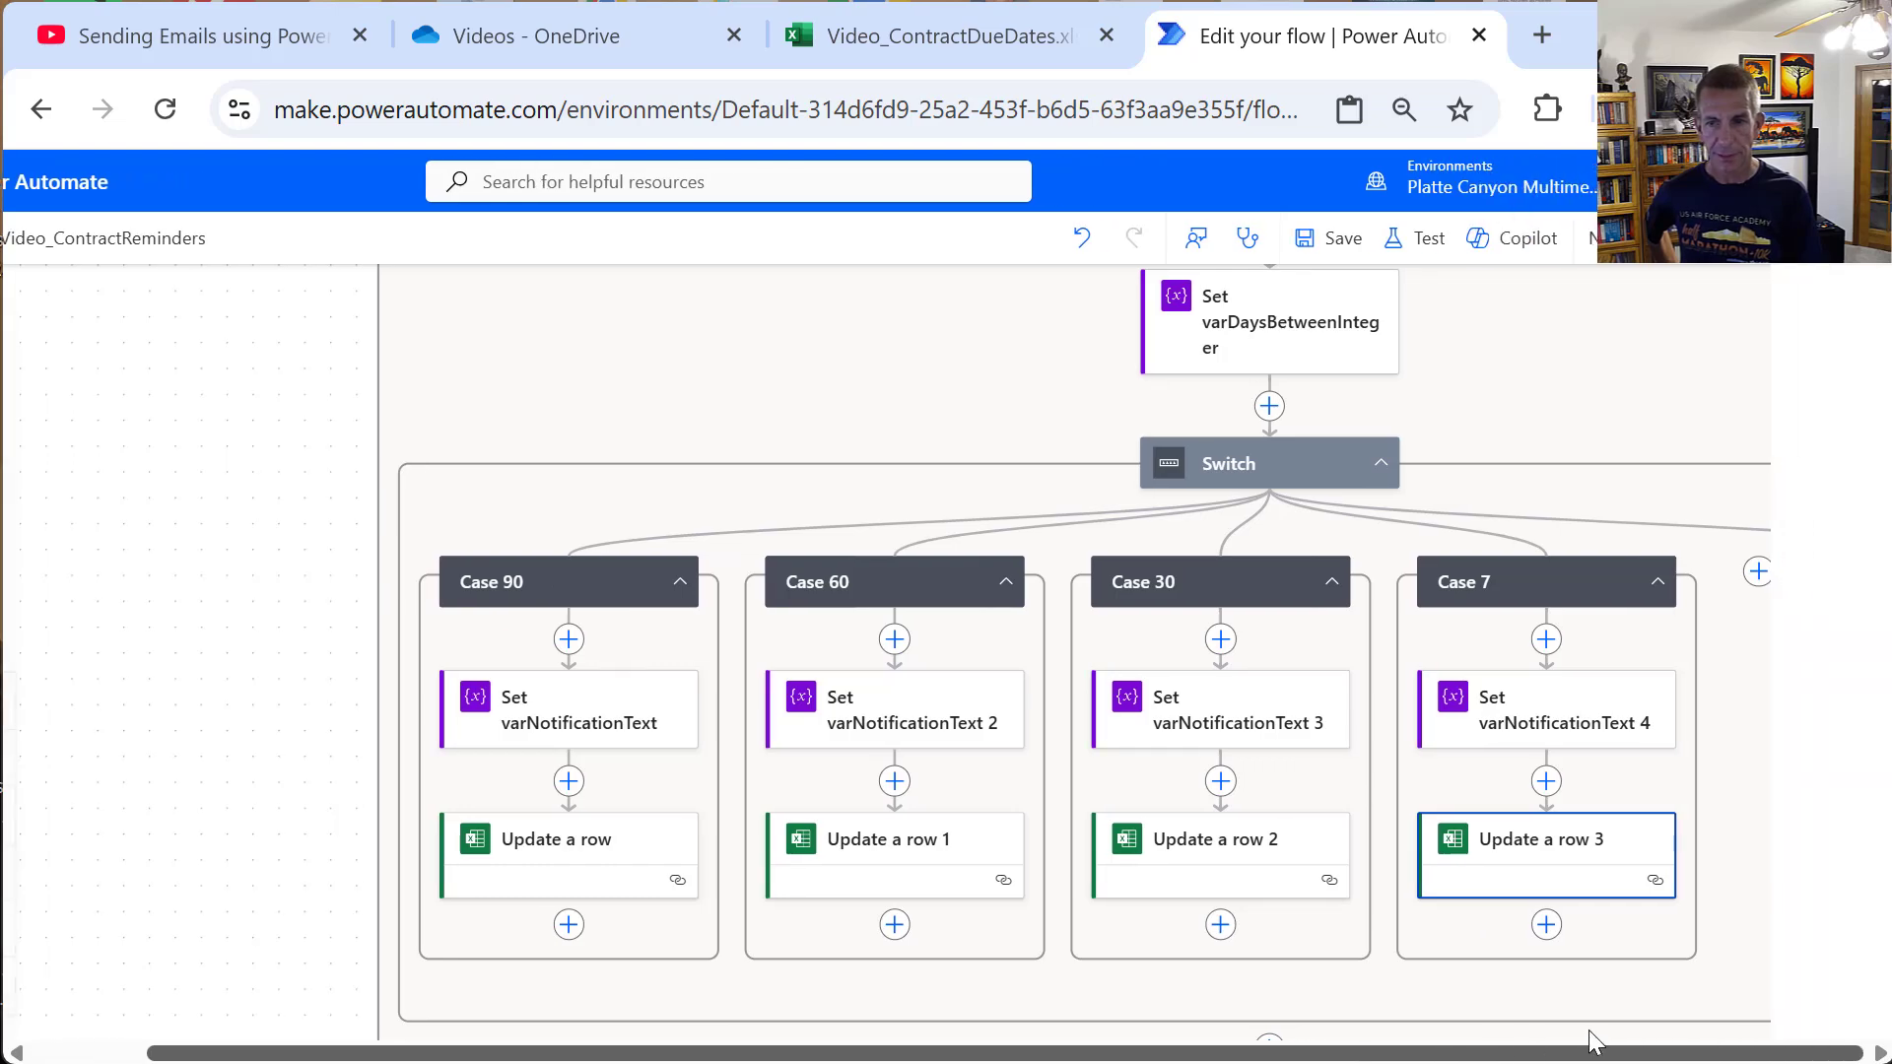
left_click_drag(1650, 872, 1786, 633)
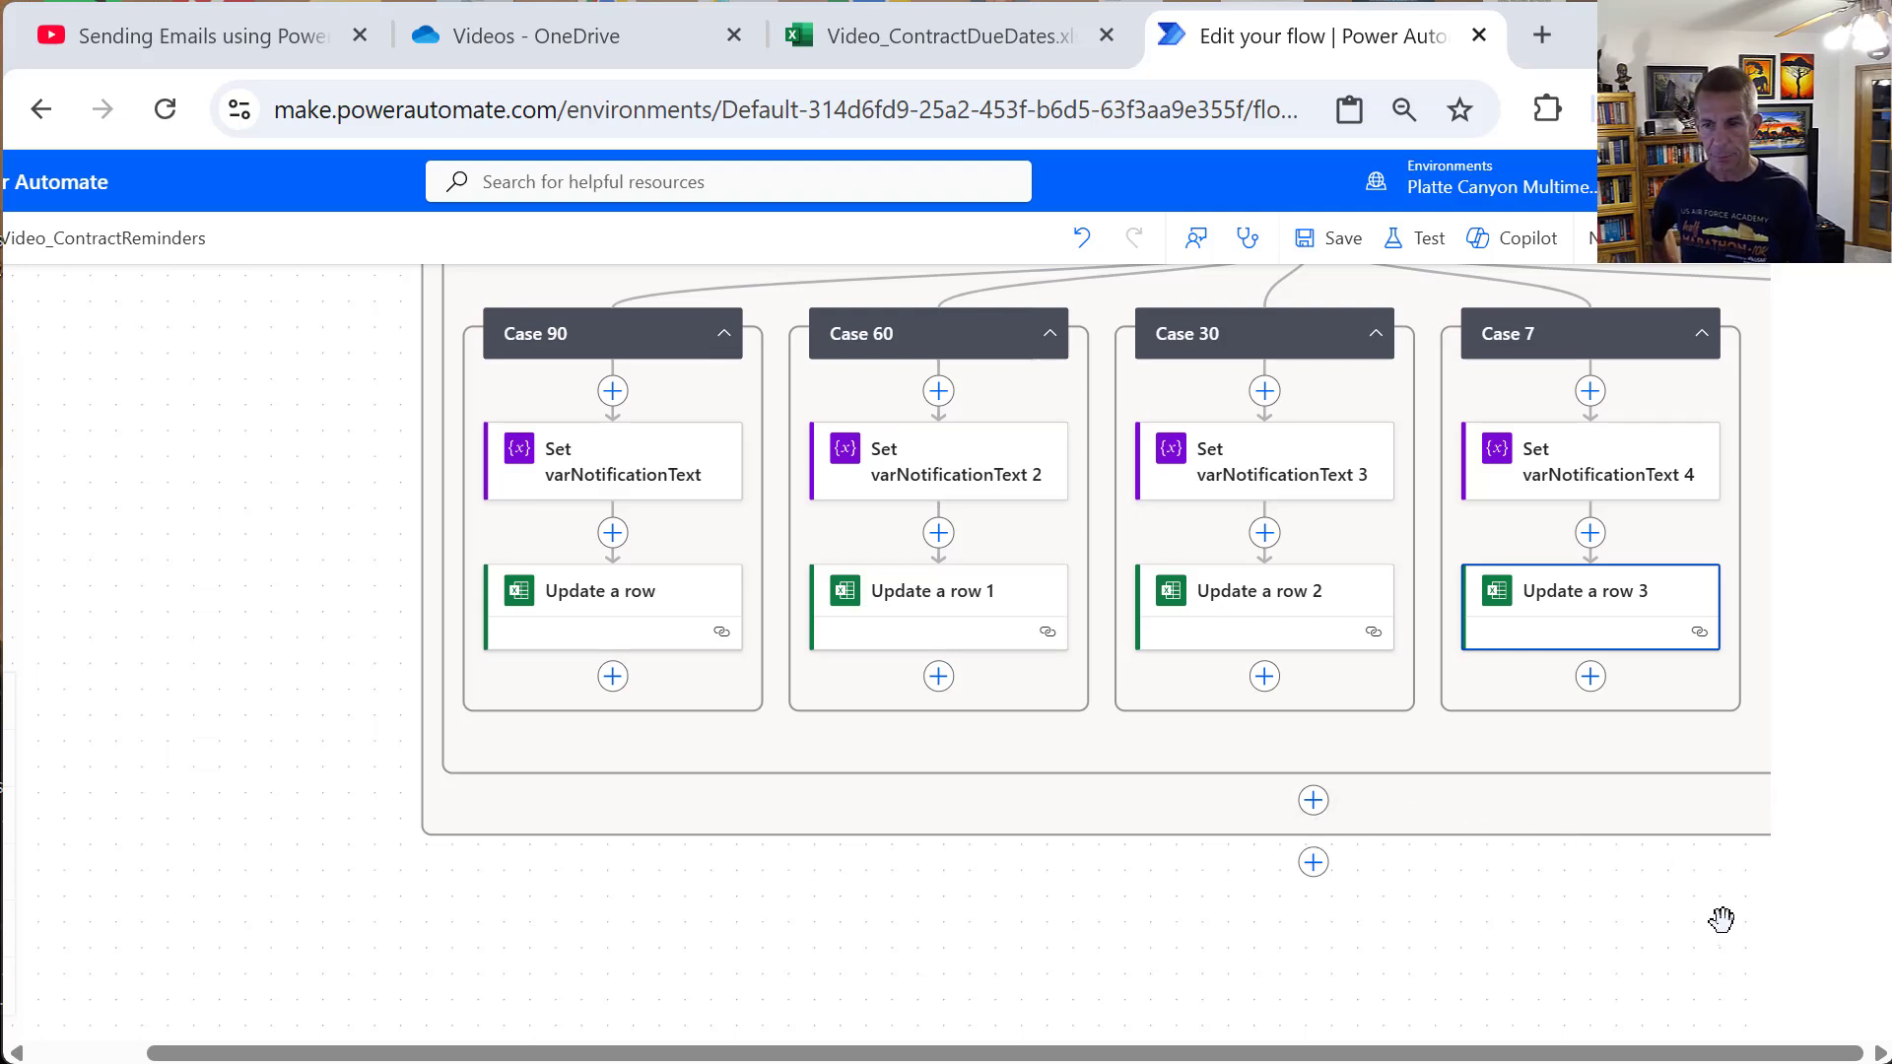
left_click_drag(1650, 916, 1453, 1009)
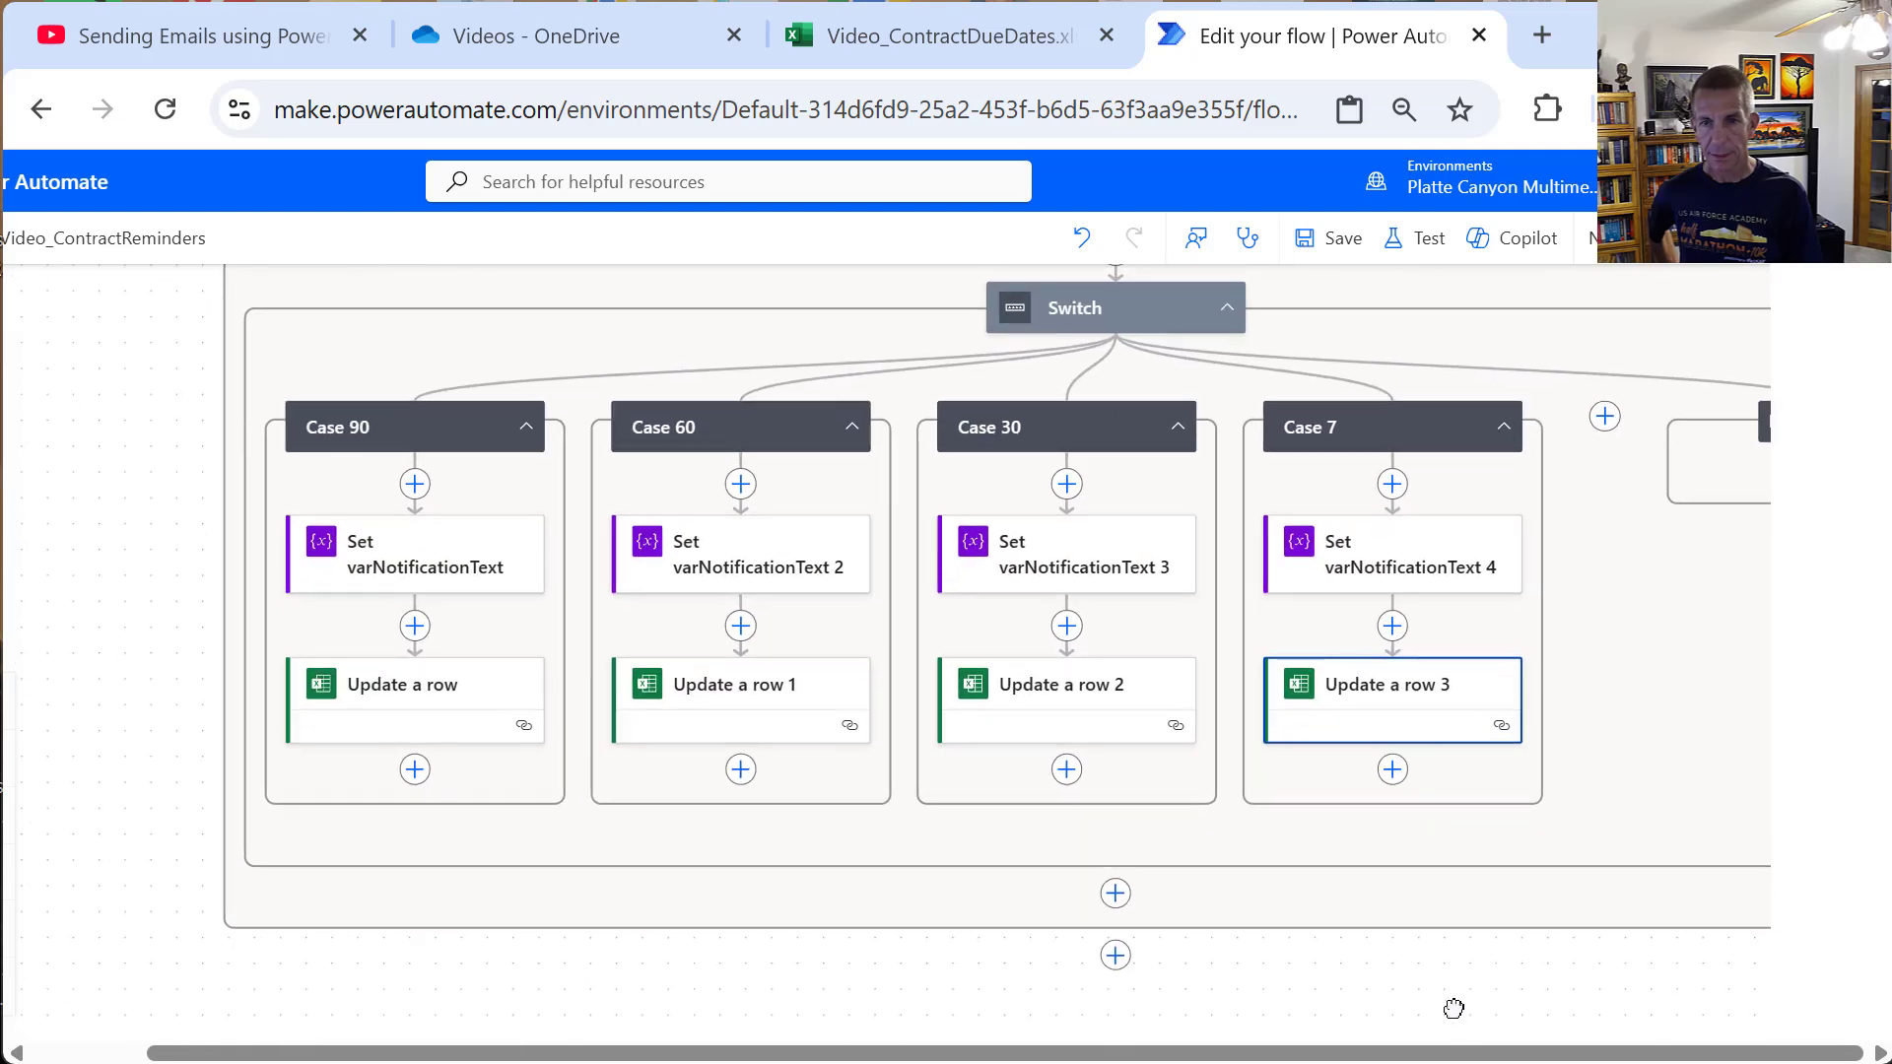
left_click(1227, 313)
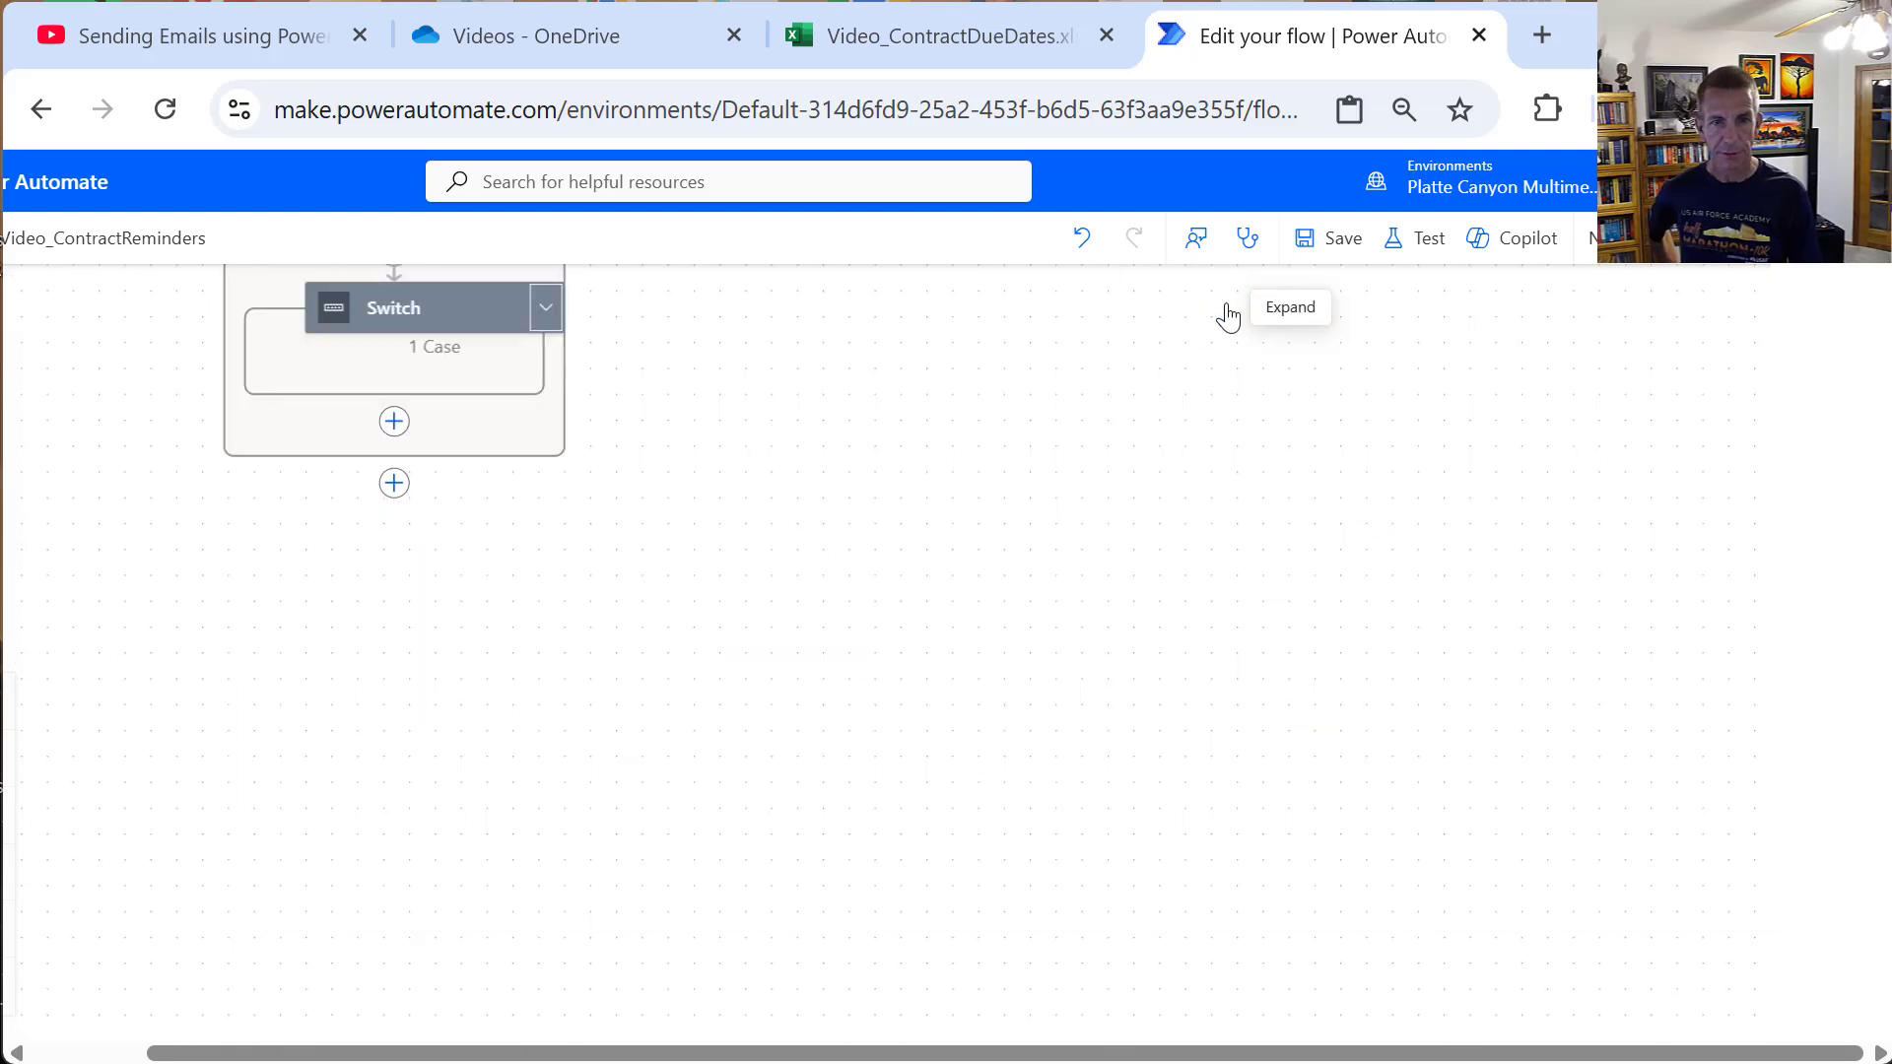
Step: Add a Condition control directly after the Switch, inside the loop over the contracts
left_click_drag(1132, 401, 1520, 1014)
left_click_drag(1373, 726, 1343, 621)
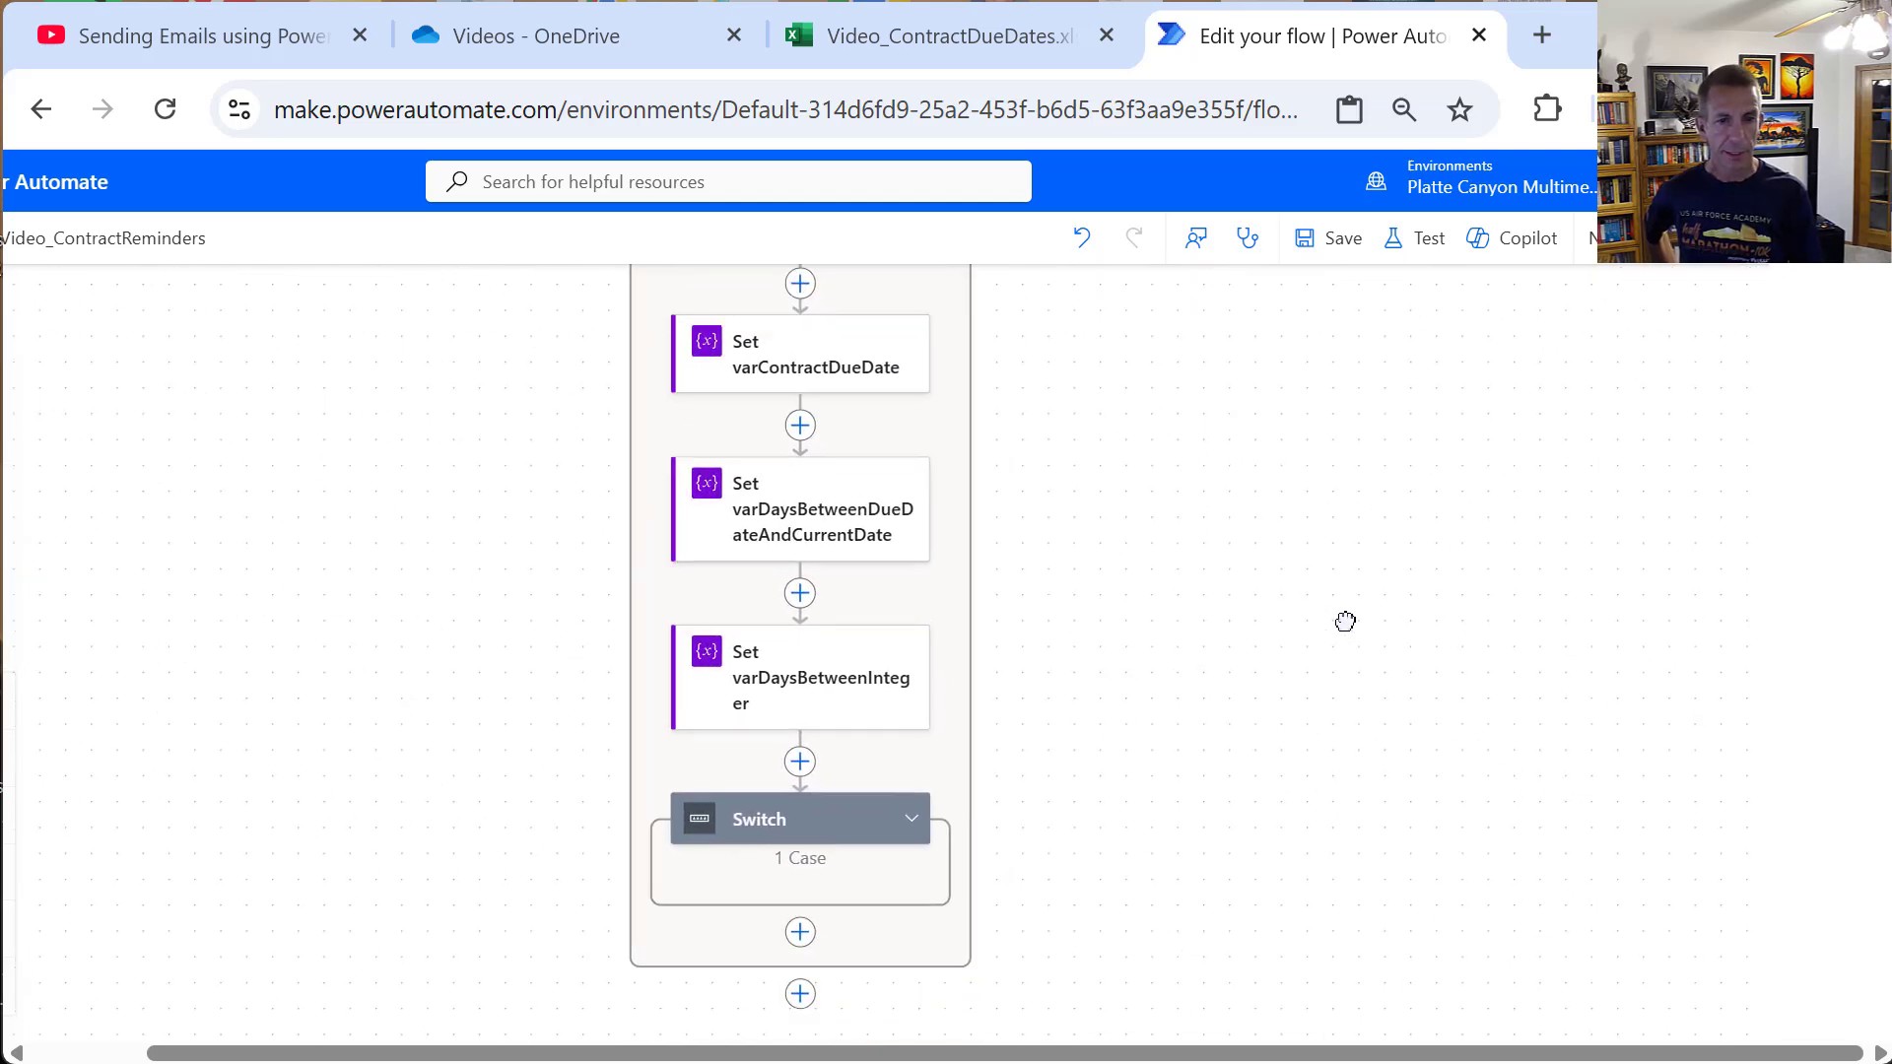
mouse_move(1079, 717)
left_mouse_down()
mouse_move(1110, 836)
mouse_move(1076, 753)
left_mouse_up()
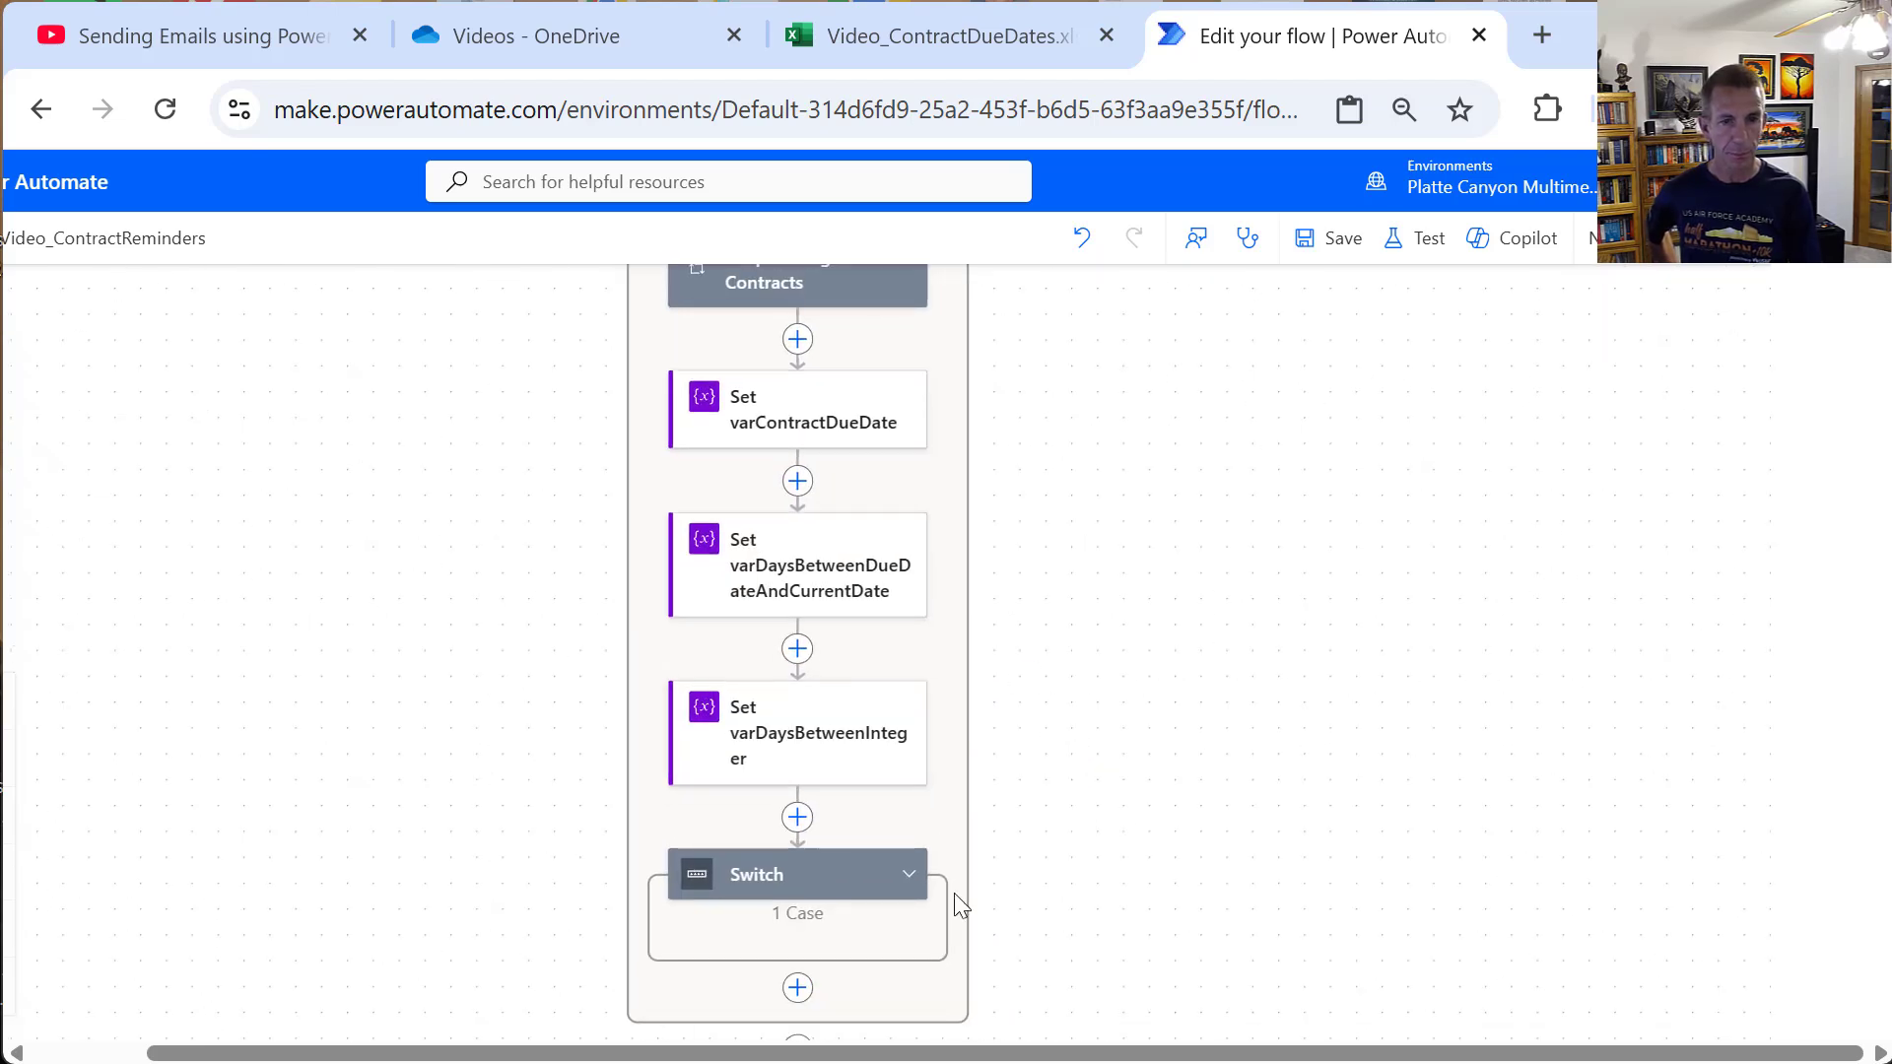
left_click(797, 990)
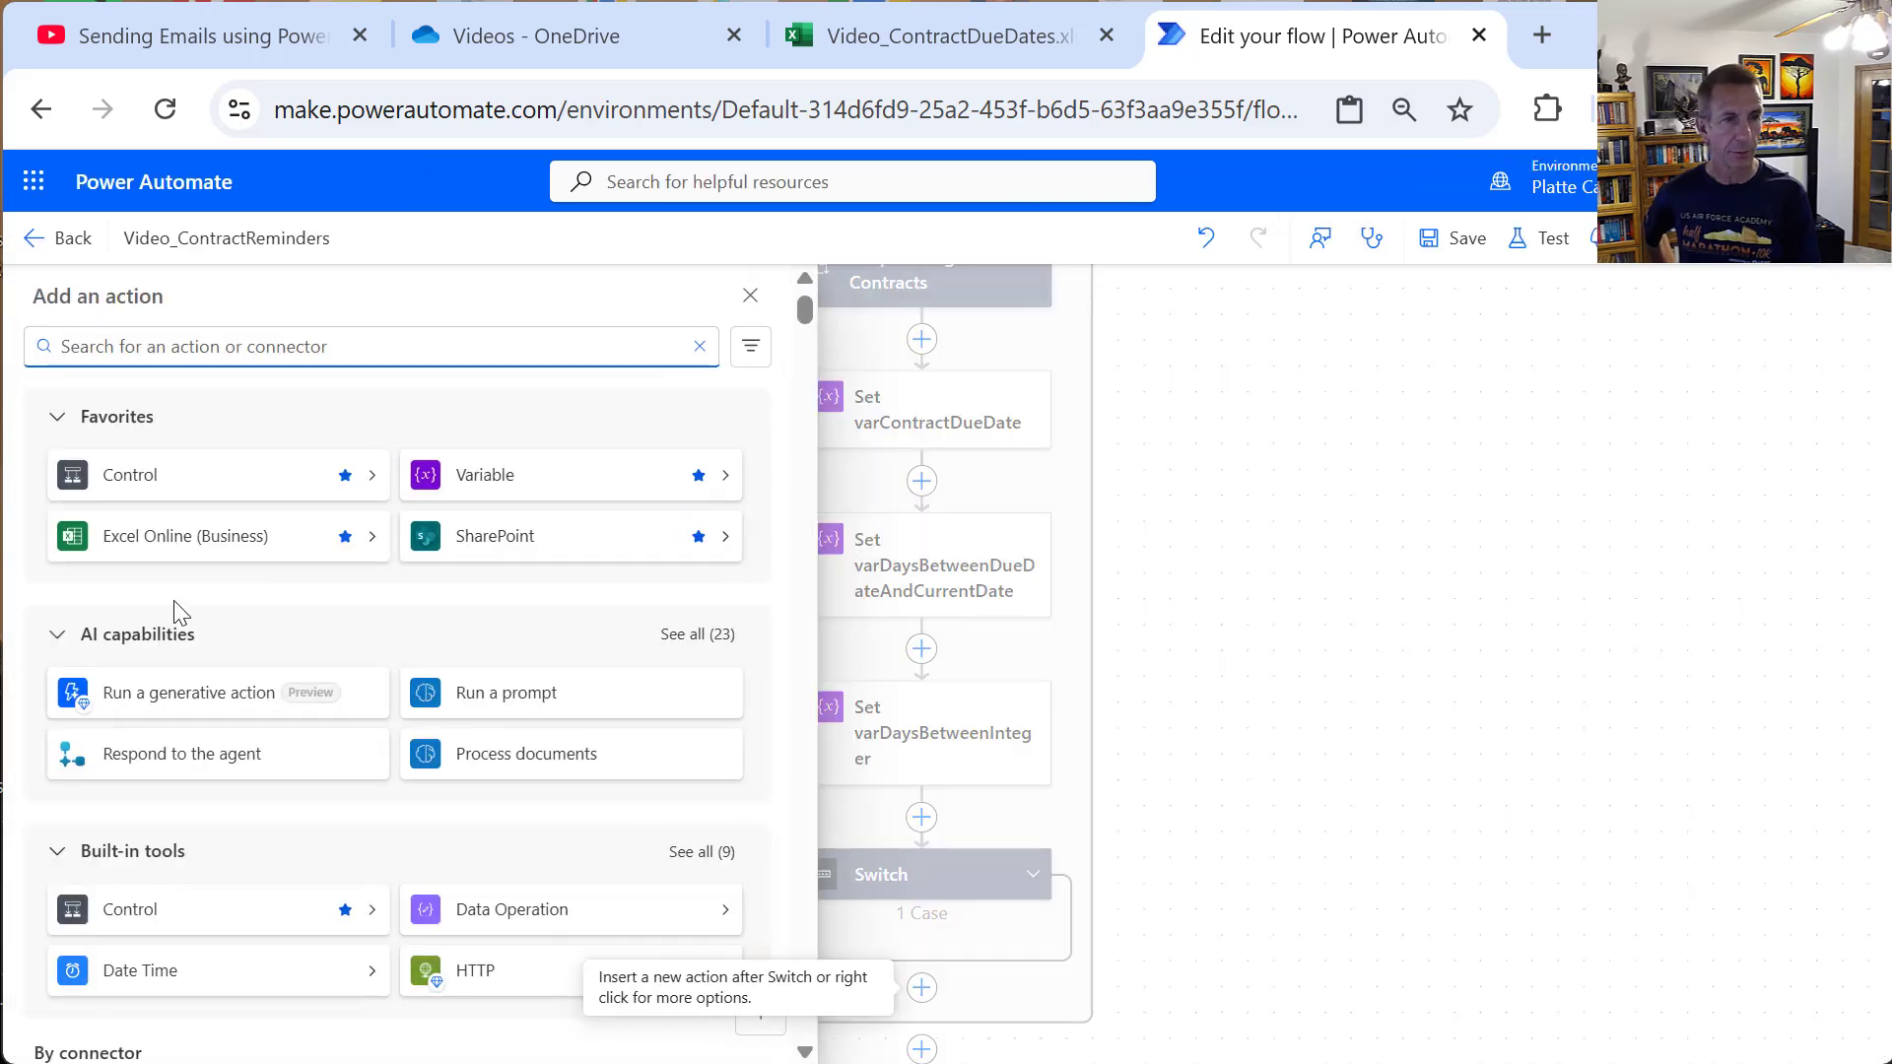
left_click(198, 486)
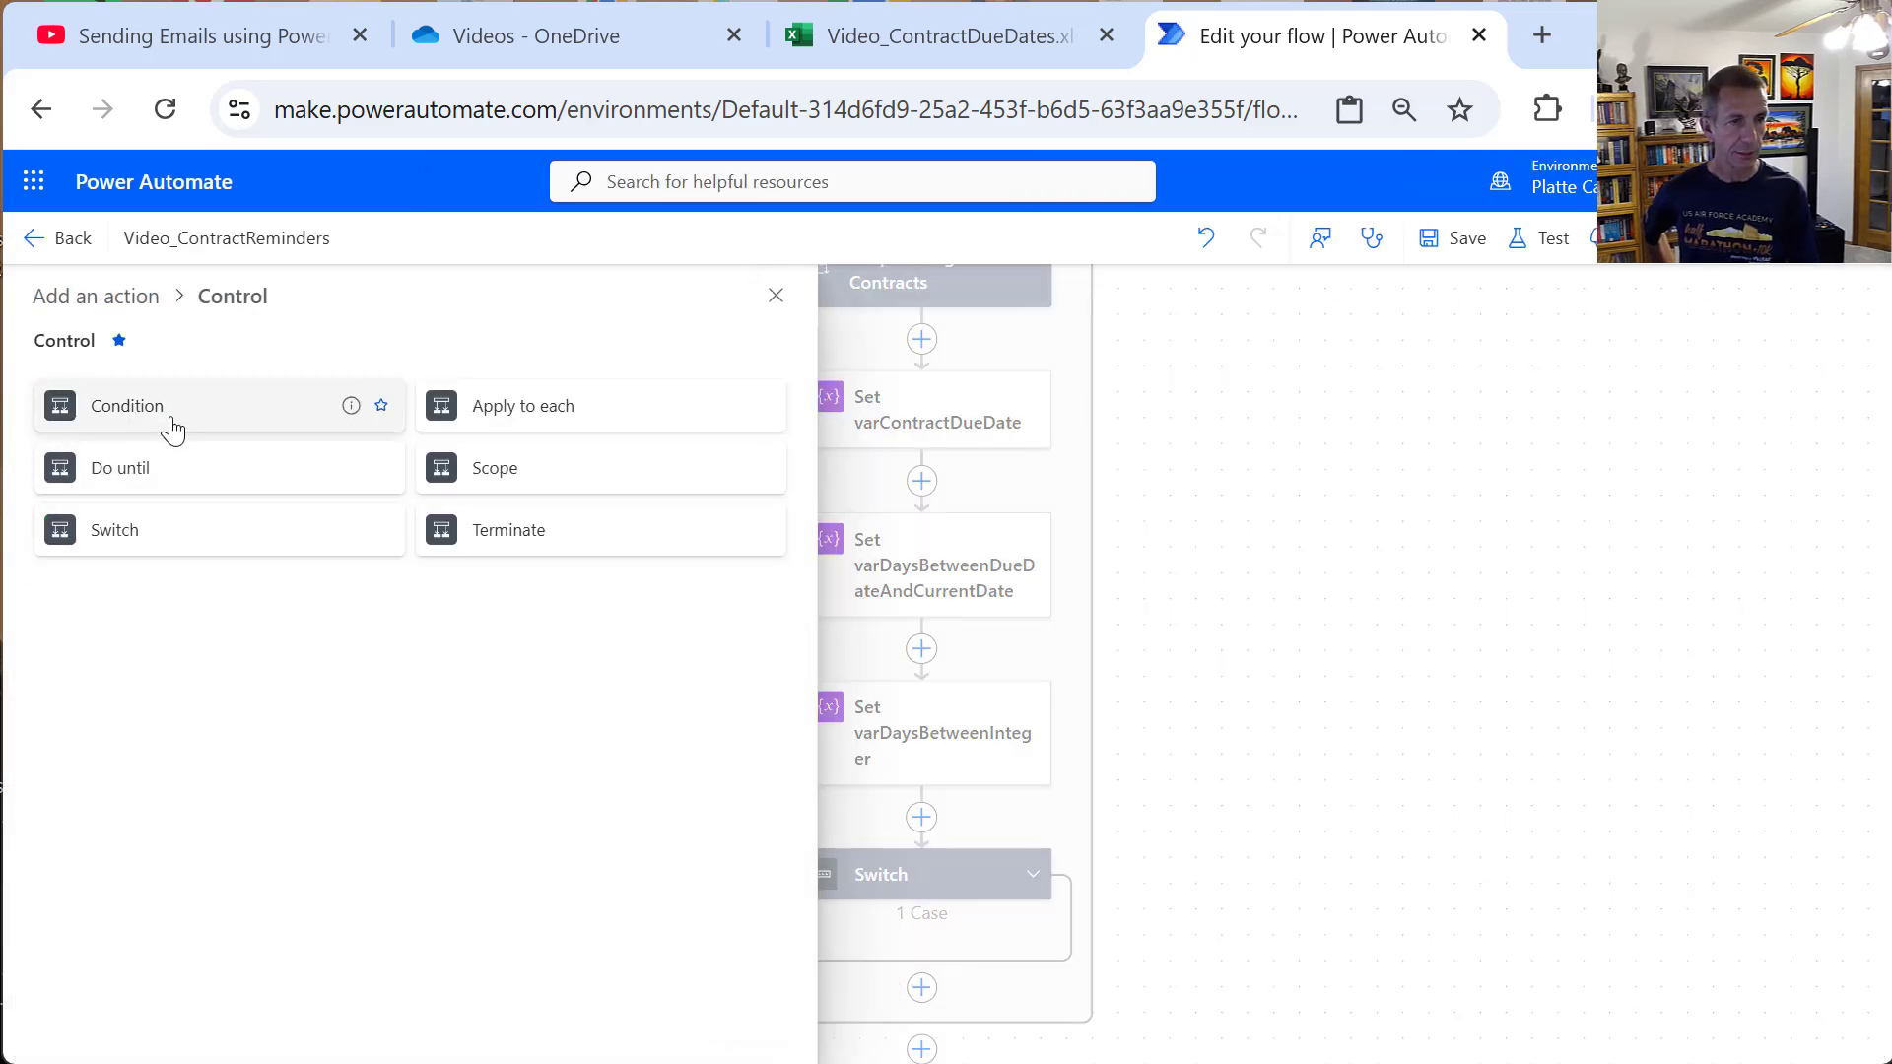
left_click(172, 428)
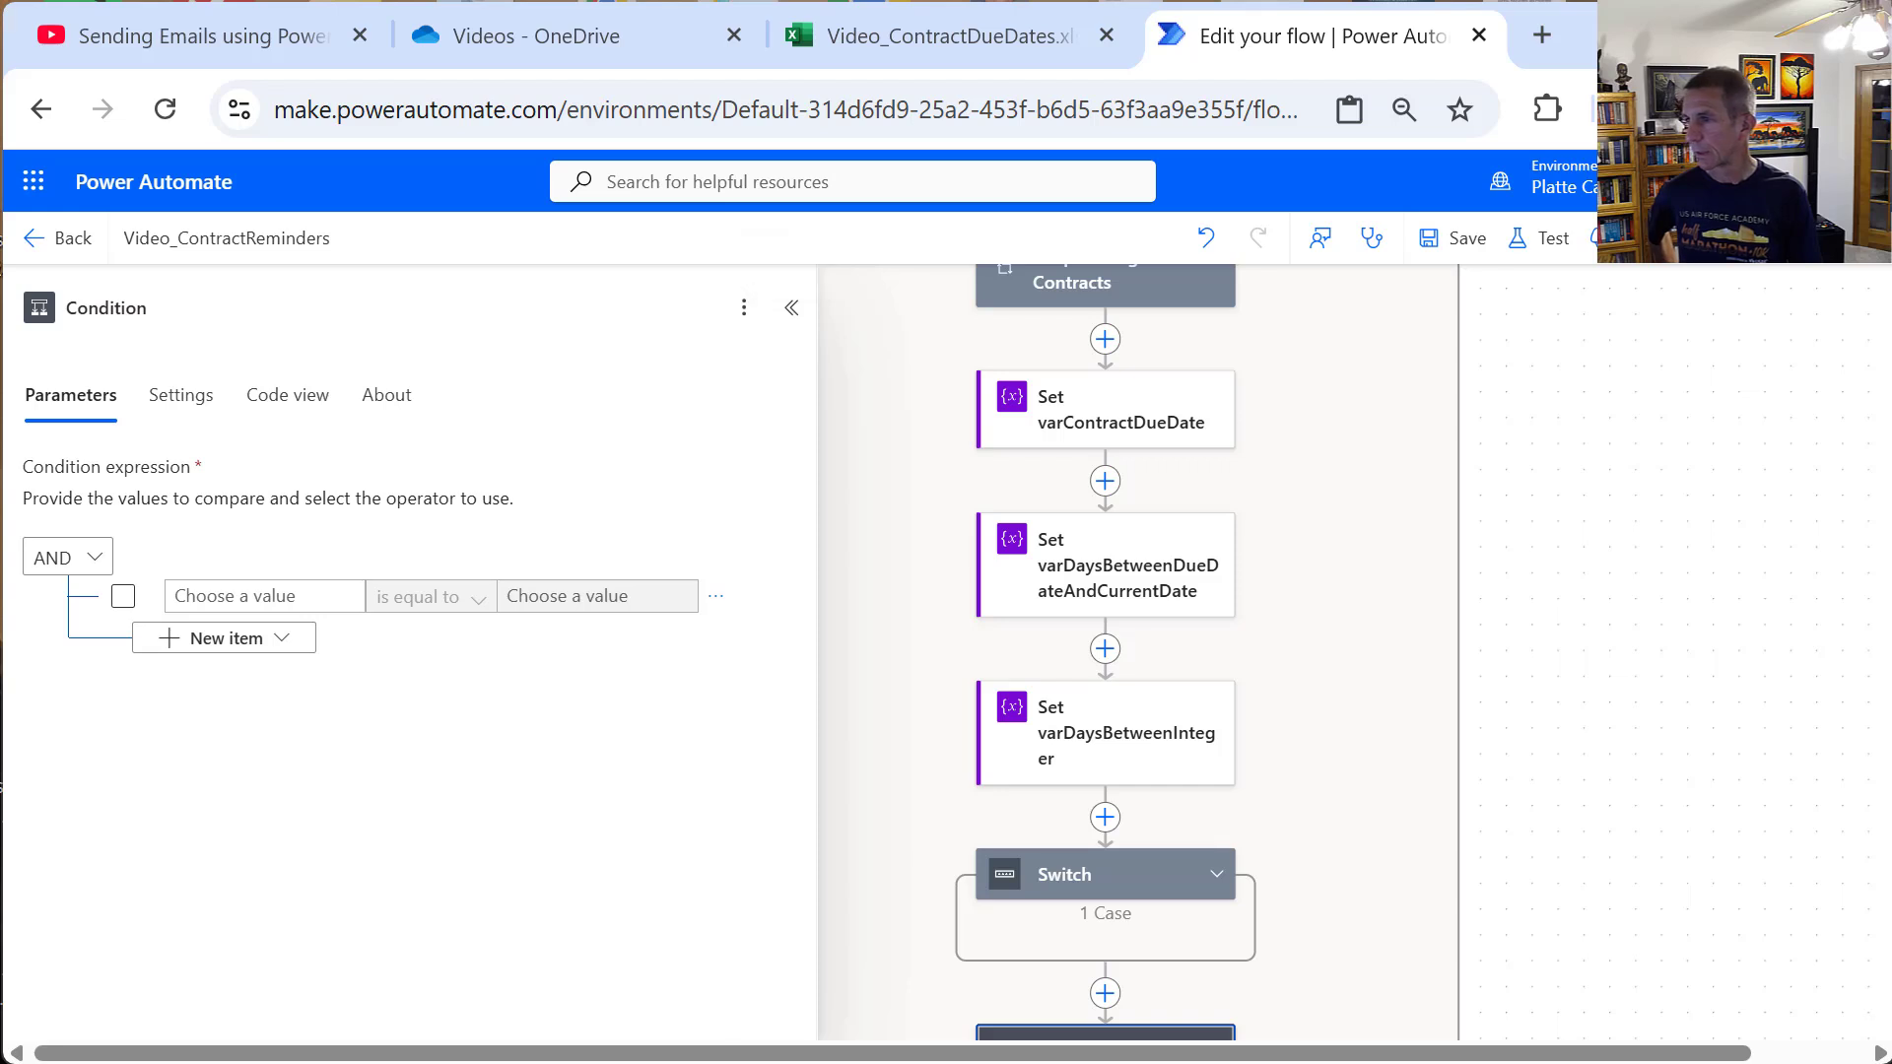
Step: In the Condition, choose varNotificationText with the operator "is not equal to", leaving the comparison value blank
left_click(290, 594)
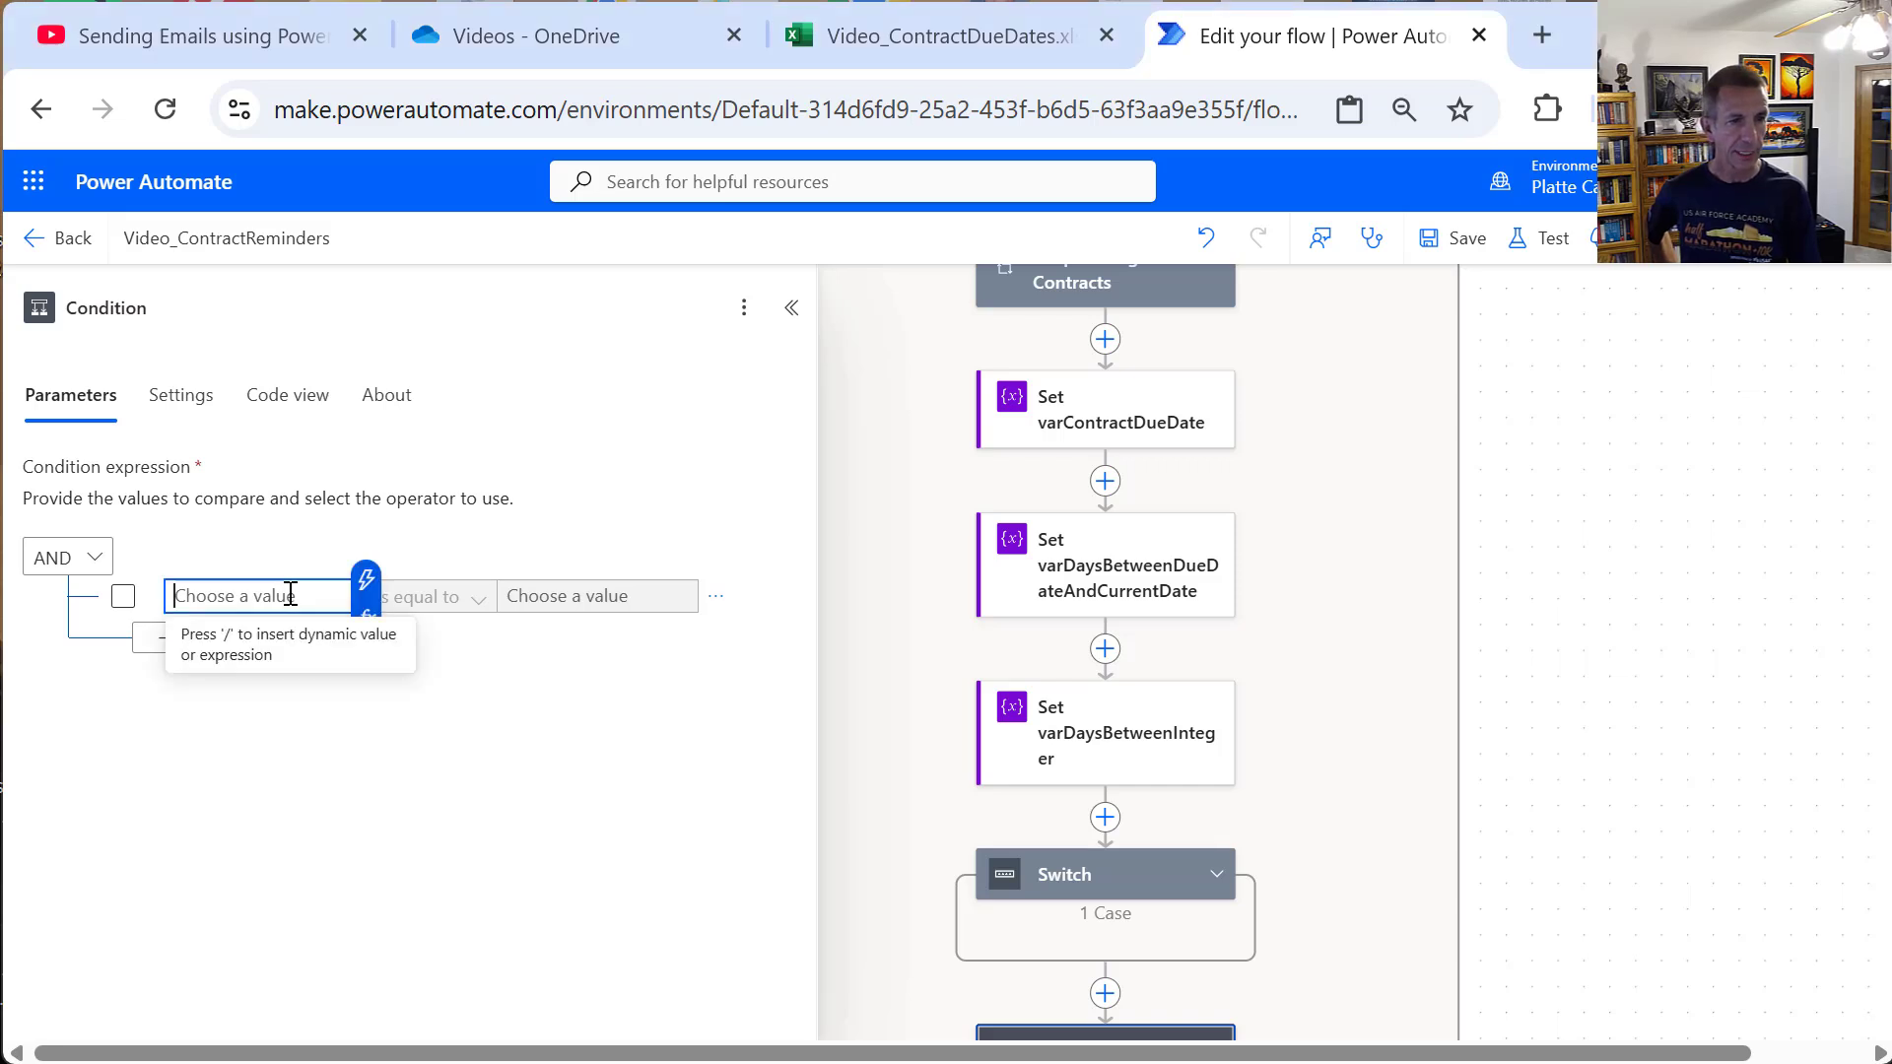
left_click(366, 580)
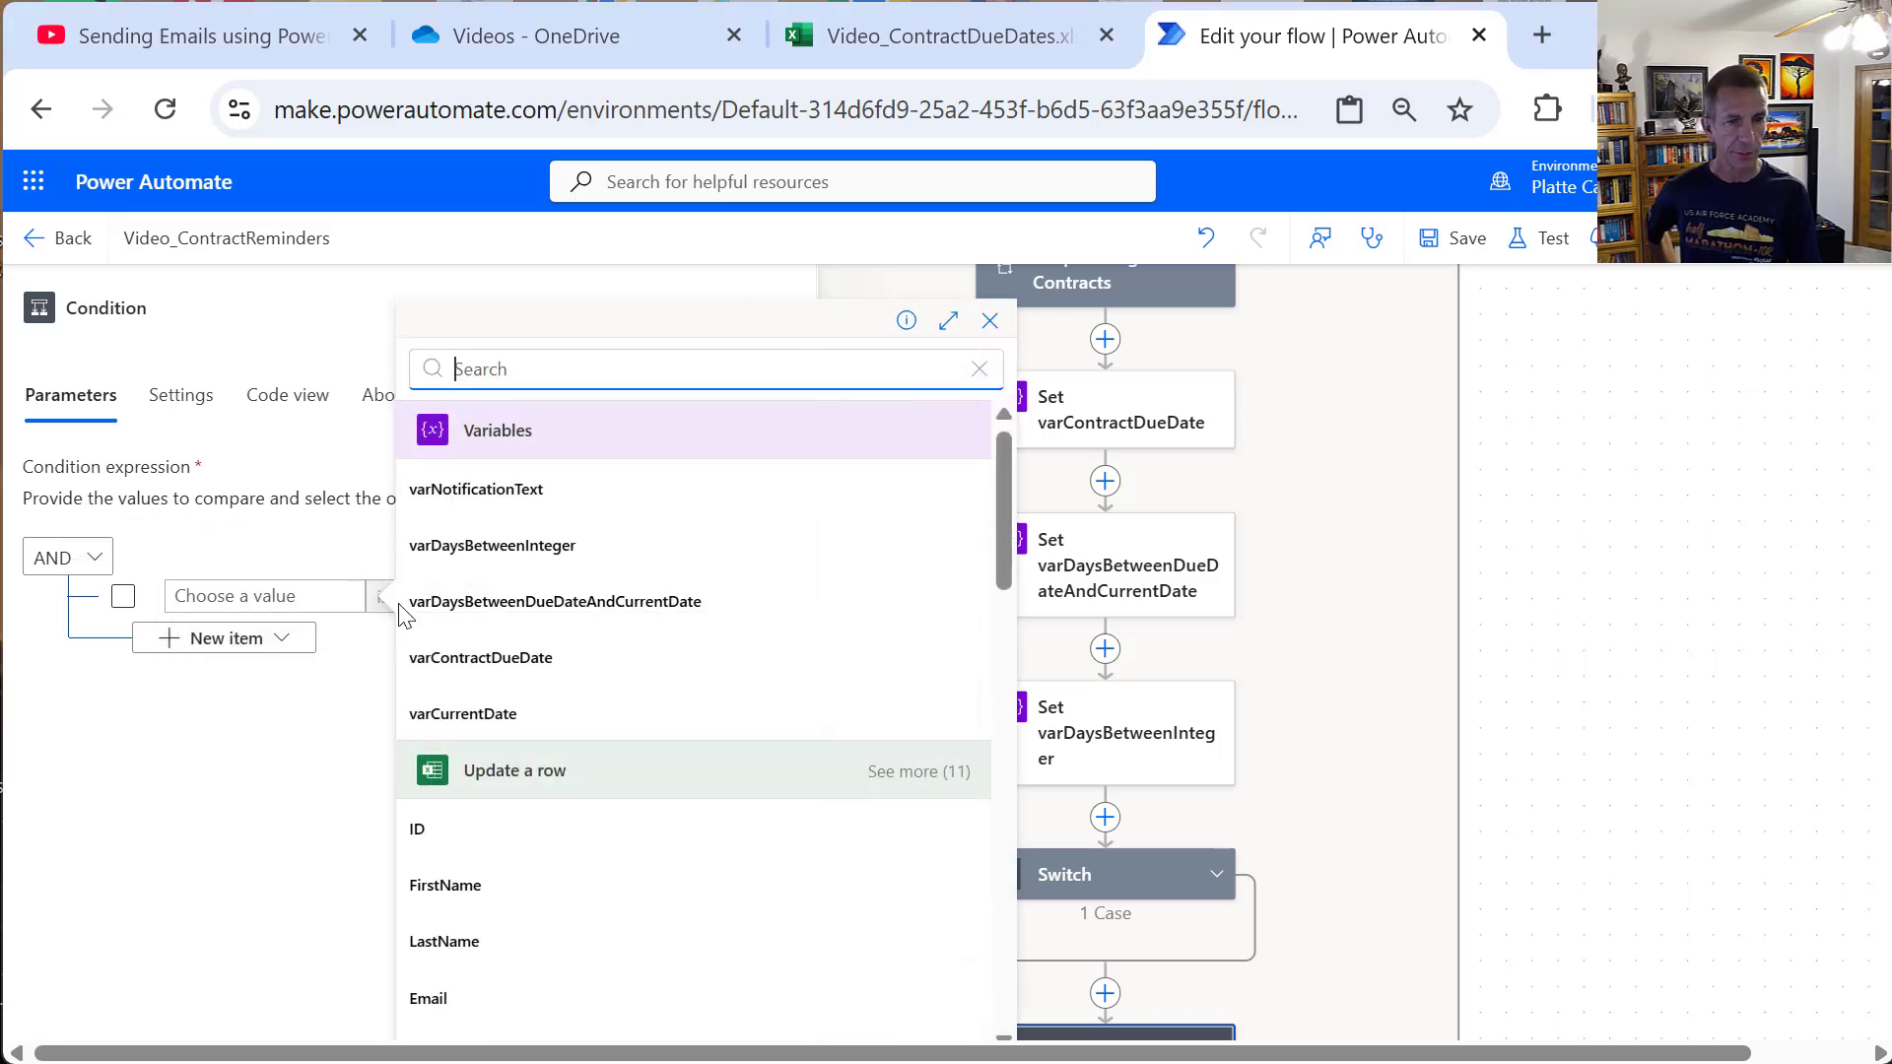
left_click(477, 493)
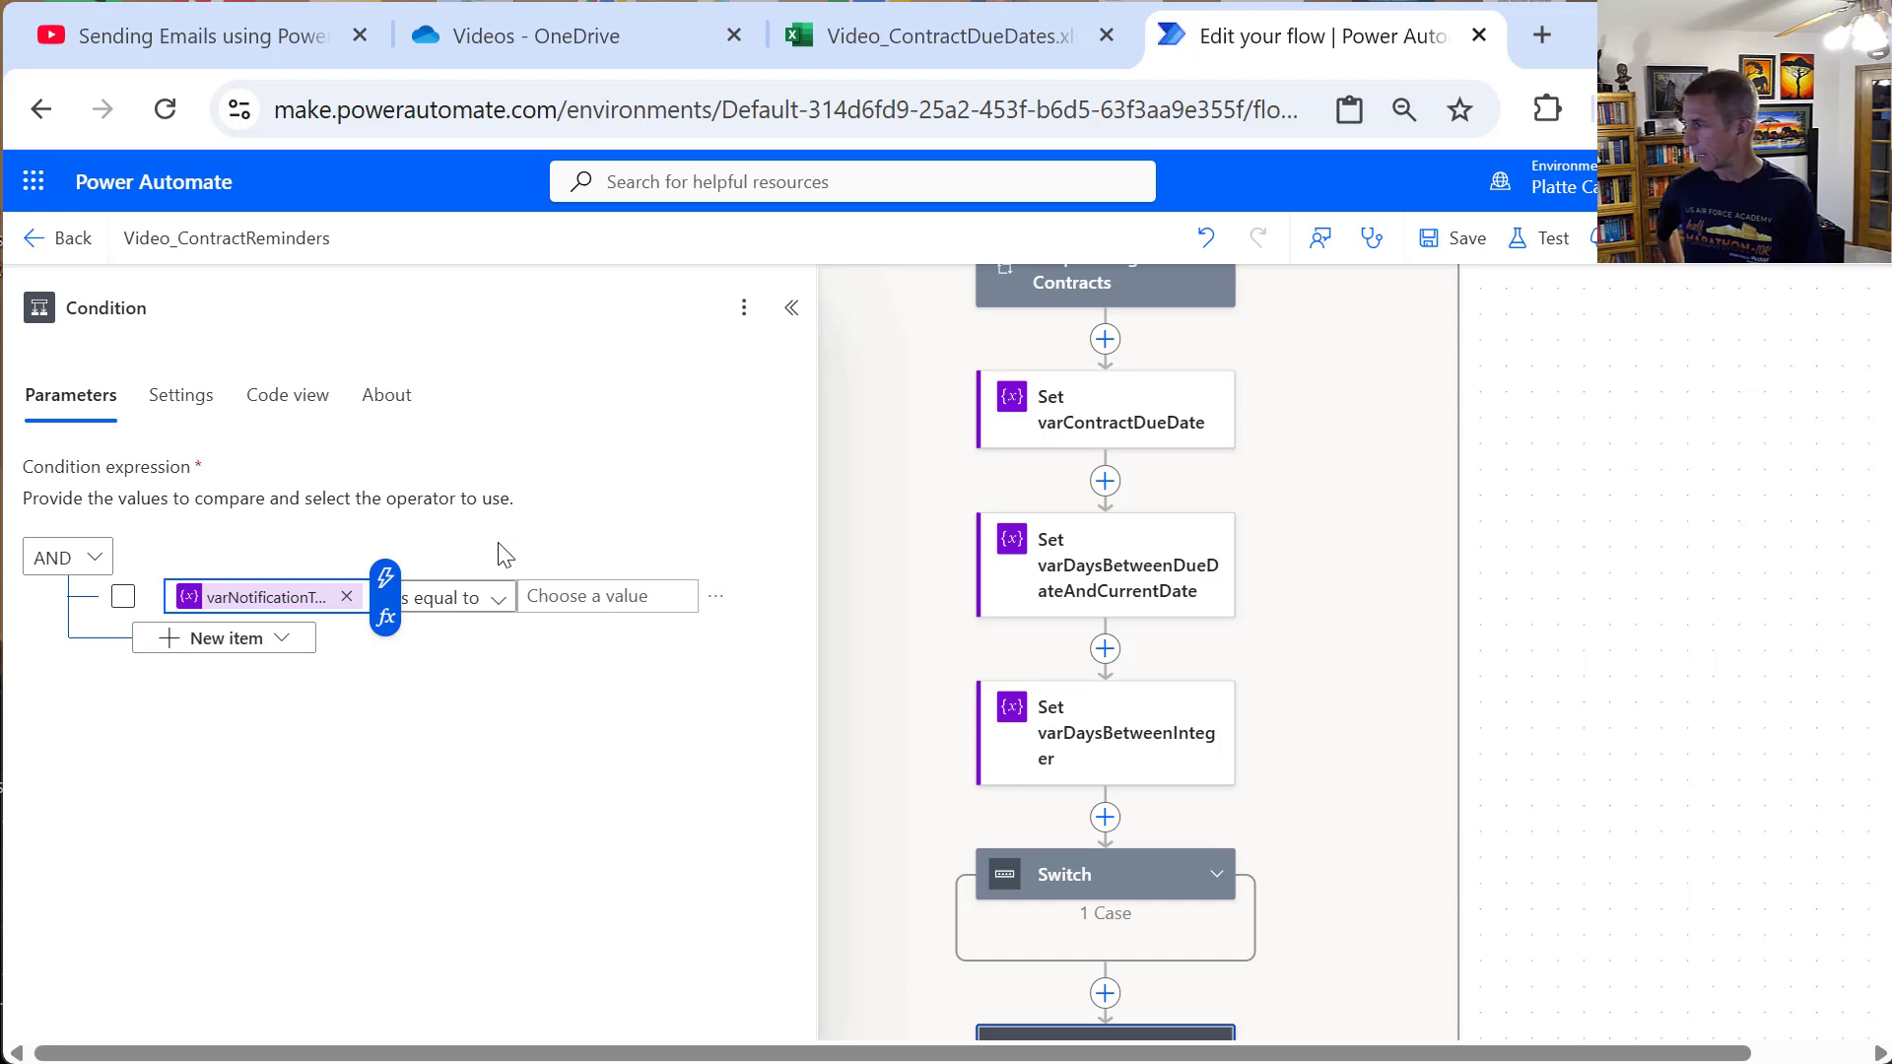
left_click(487, 613)
left_click(488, 612)
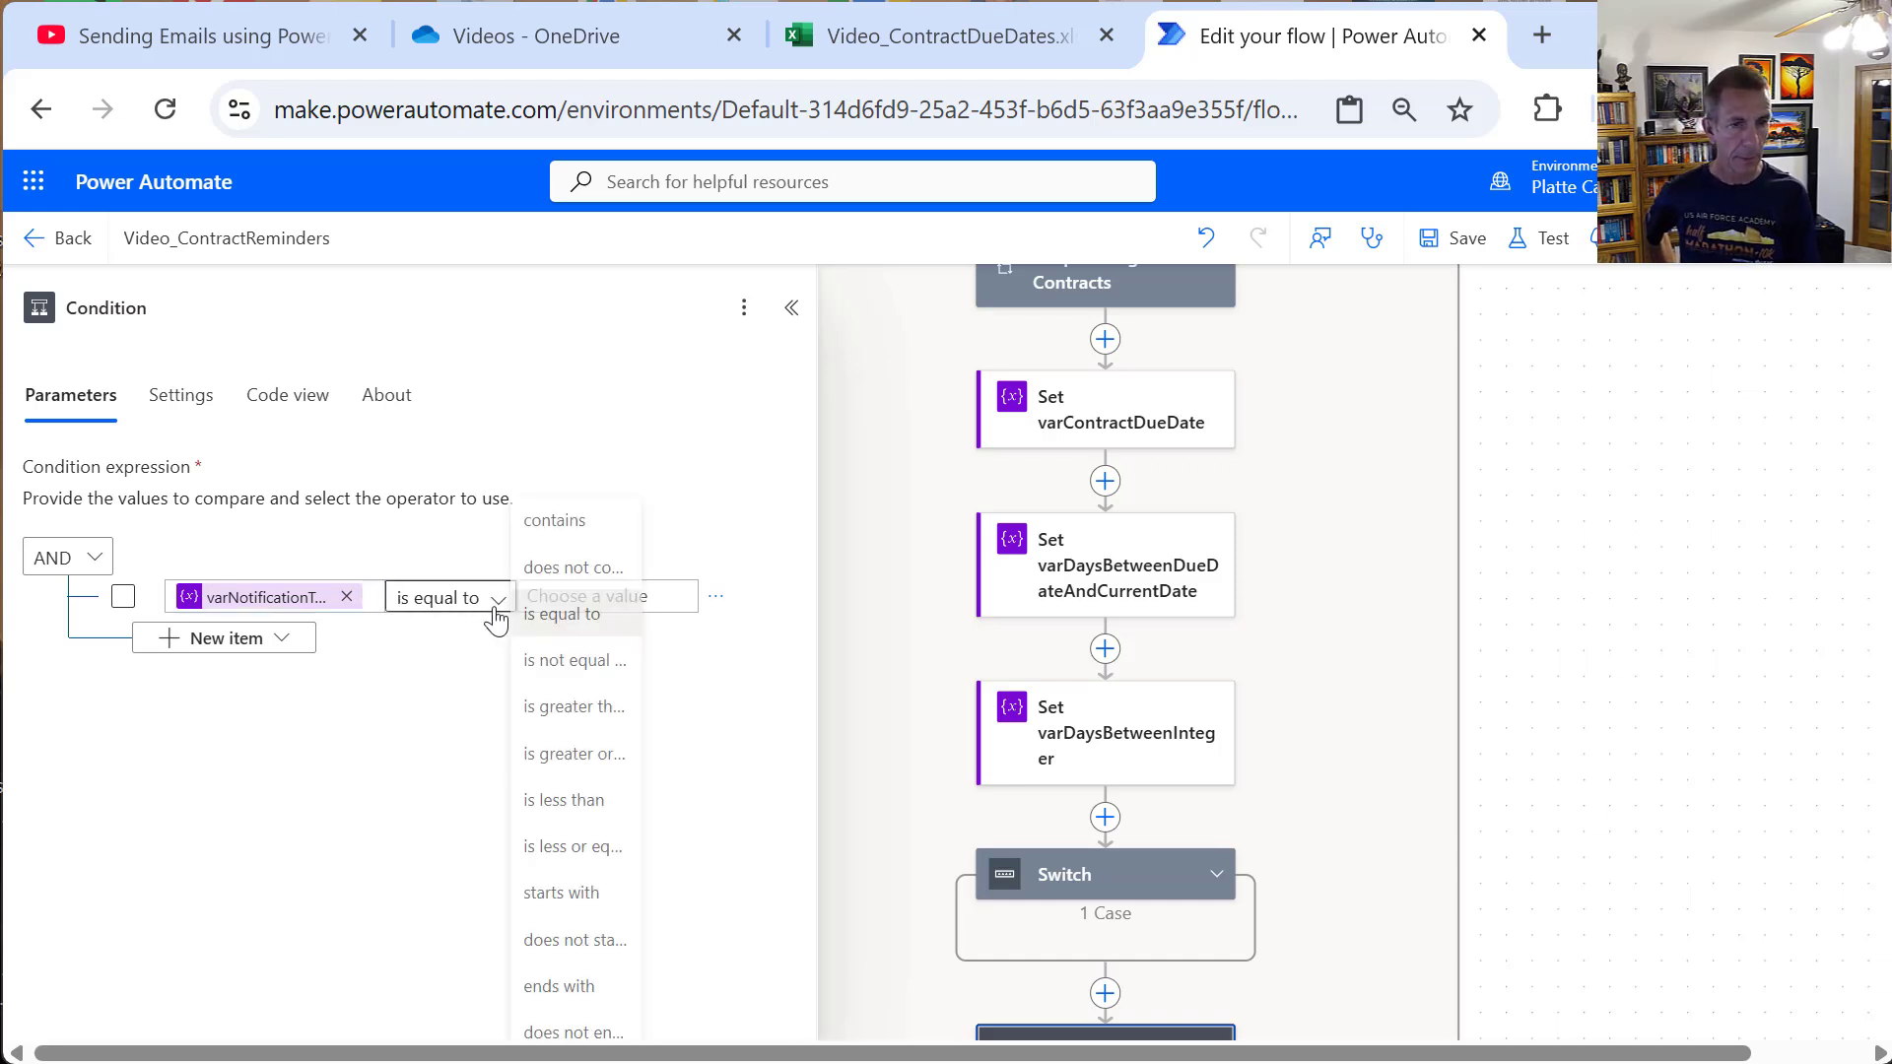
left_click(582, 662)
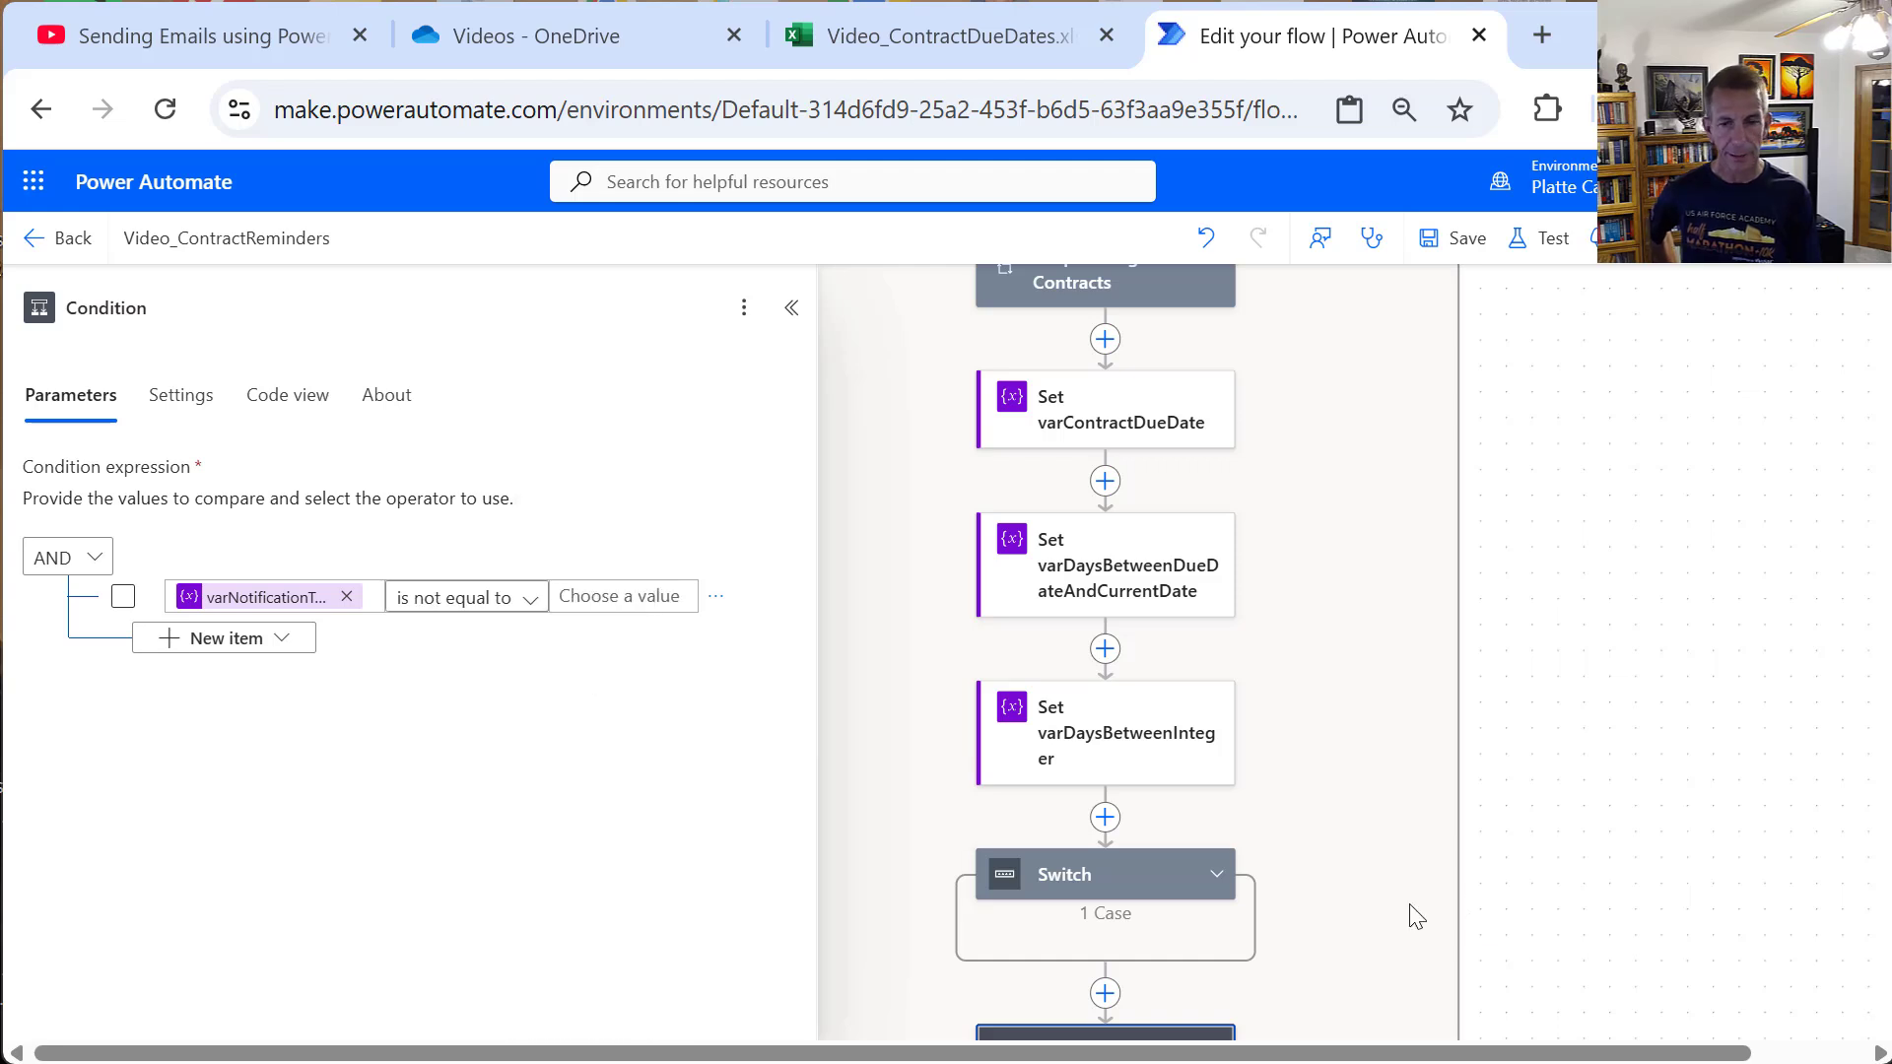
Step: Add the Office 365 Outlook action "Send an email (V2)" to the True branch of the Condition
left_click_drag(1399, 905, 1381, 501)
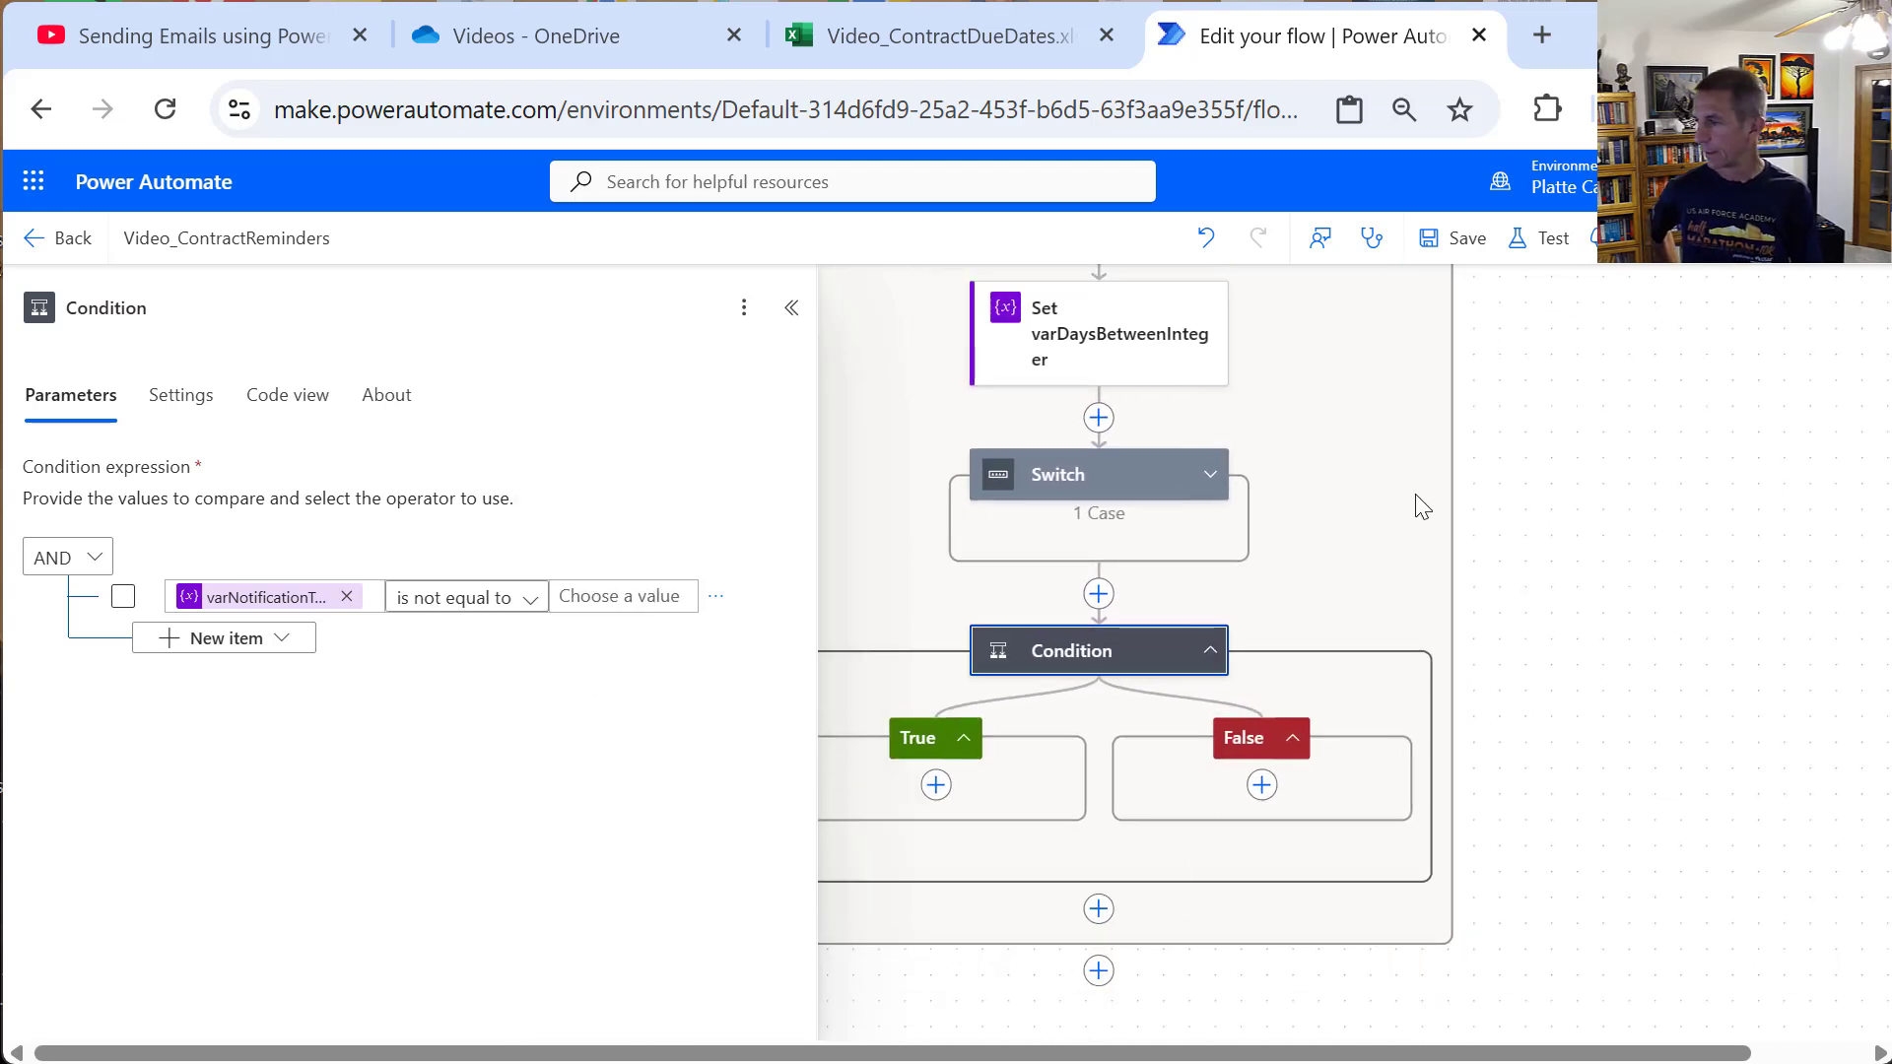
left_click(936, 785)
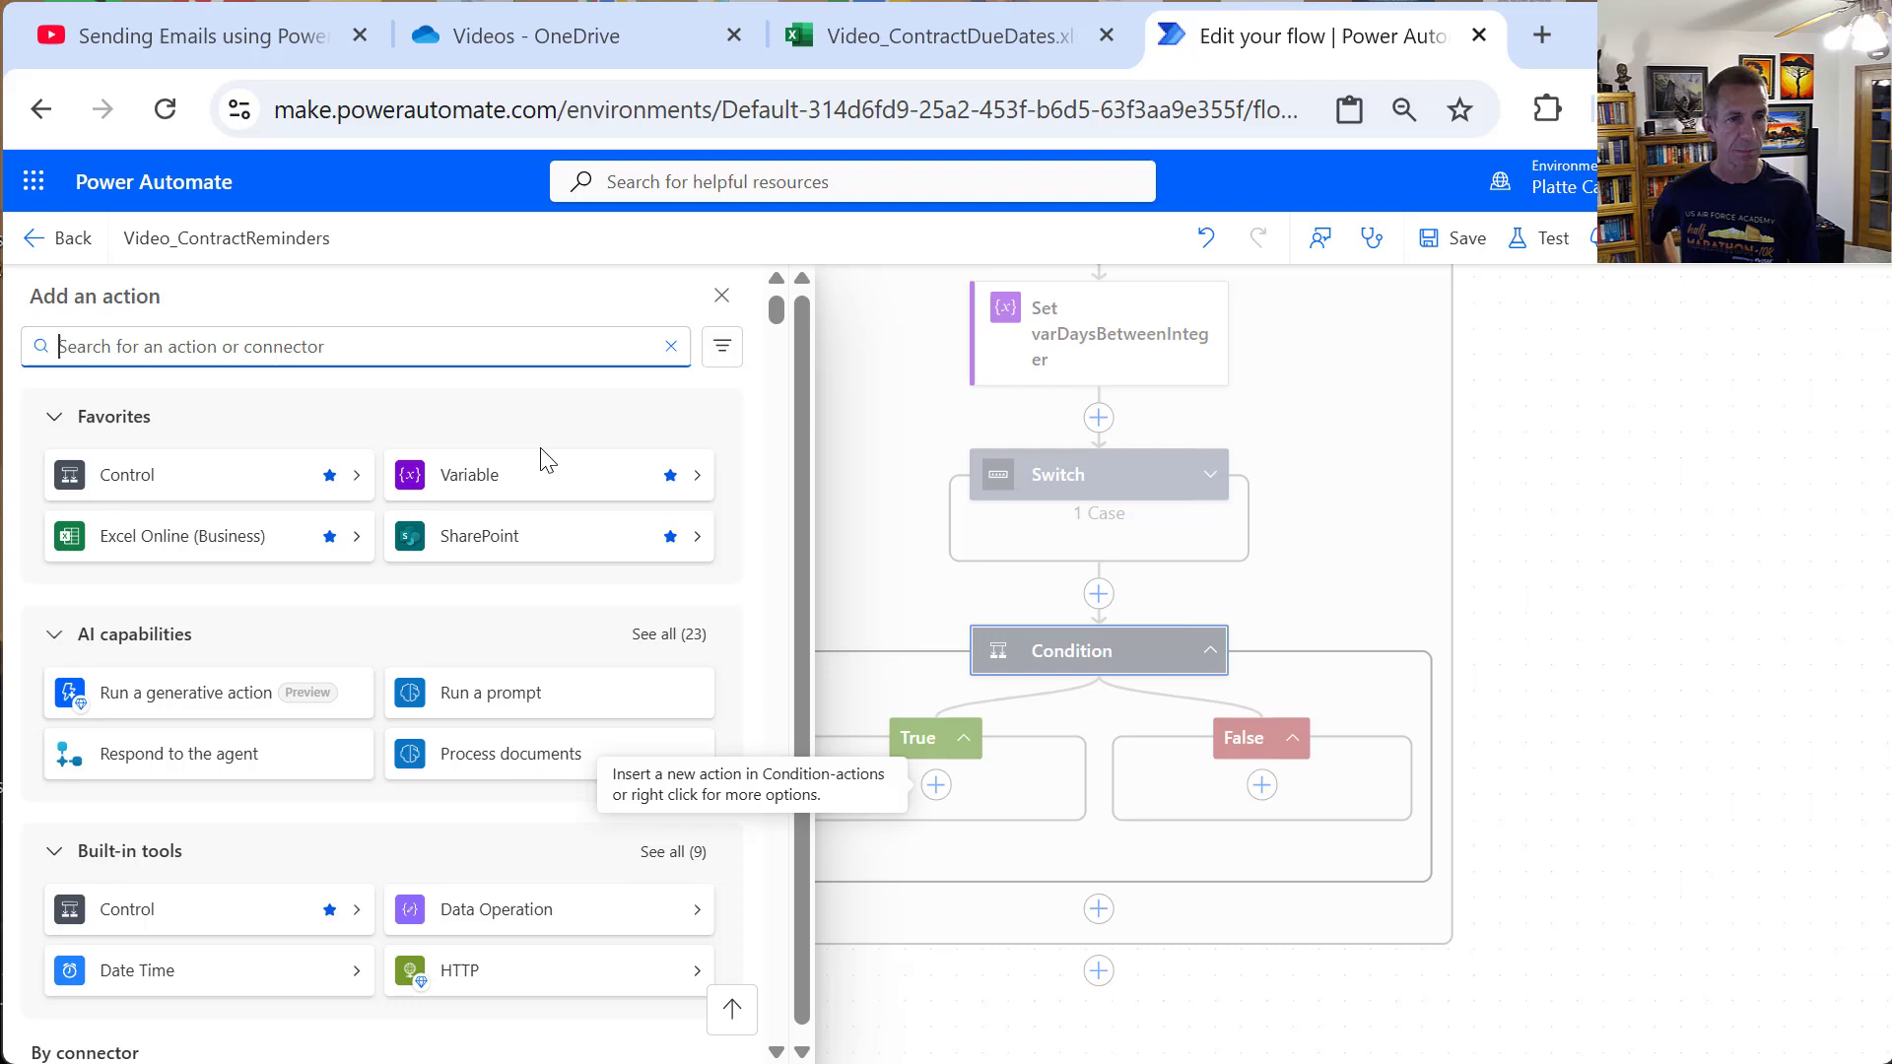
left_click(381, 348)
type("Outlook")
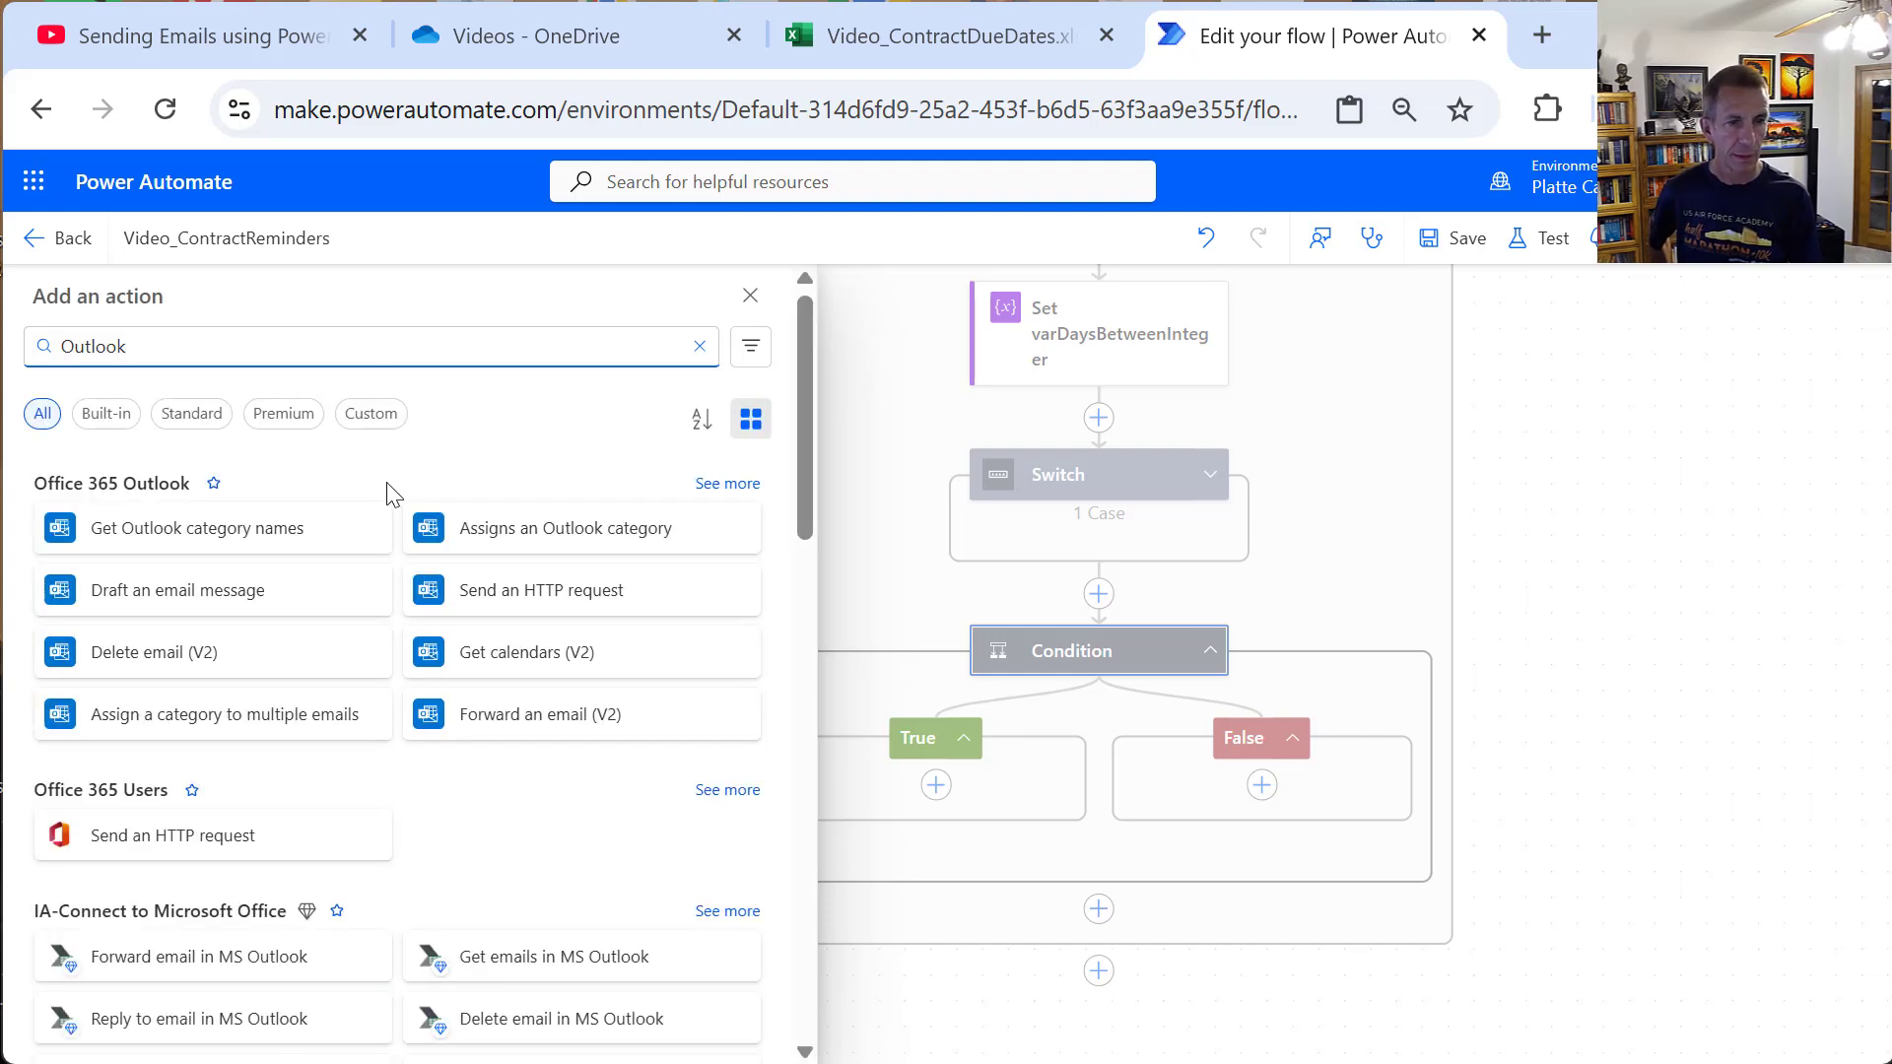
left_click(705, 486)
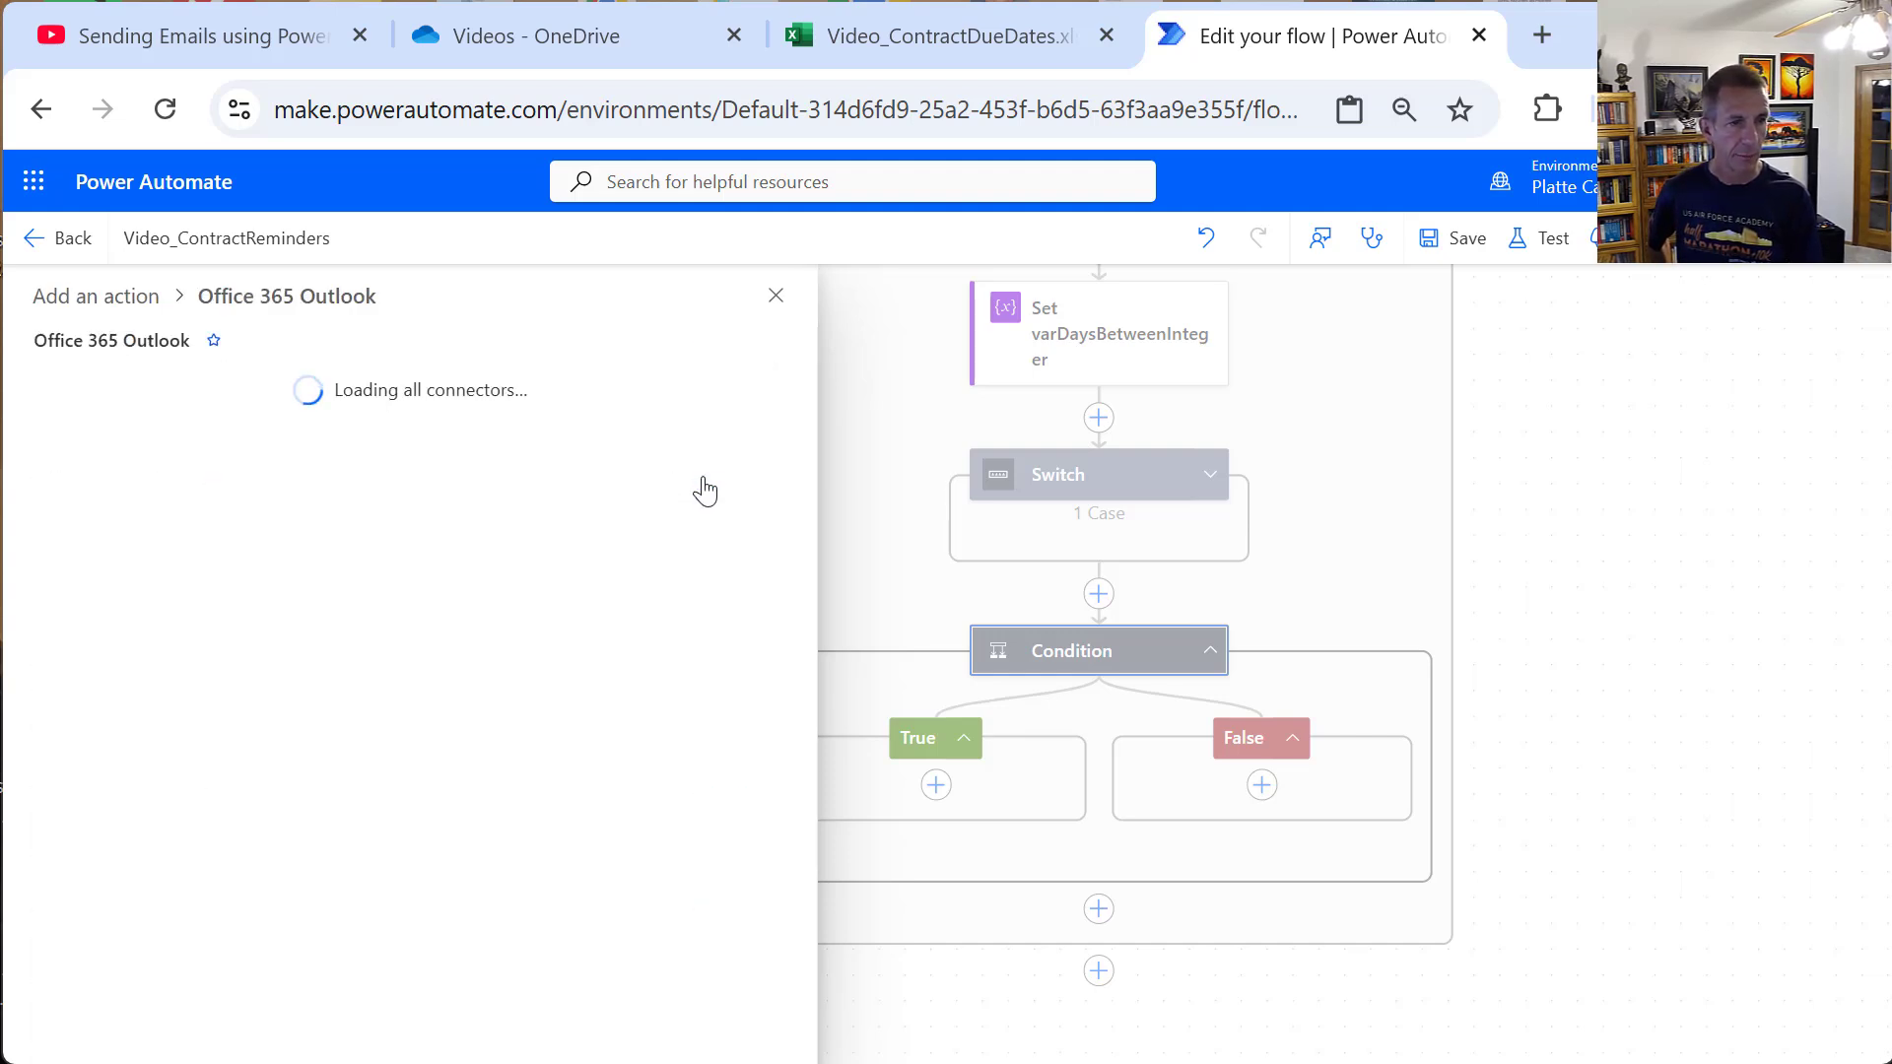
left_click(200, 665)
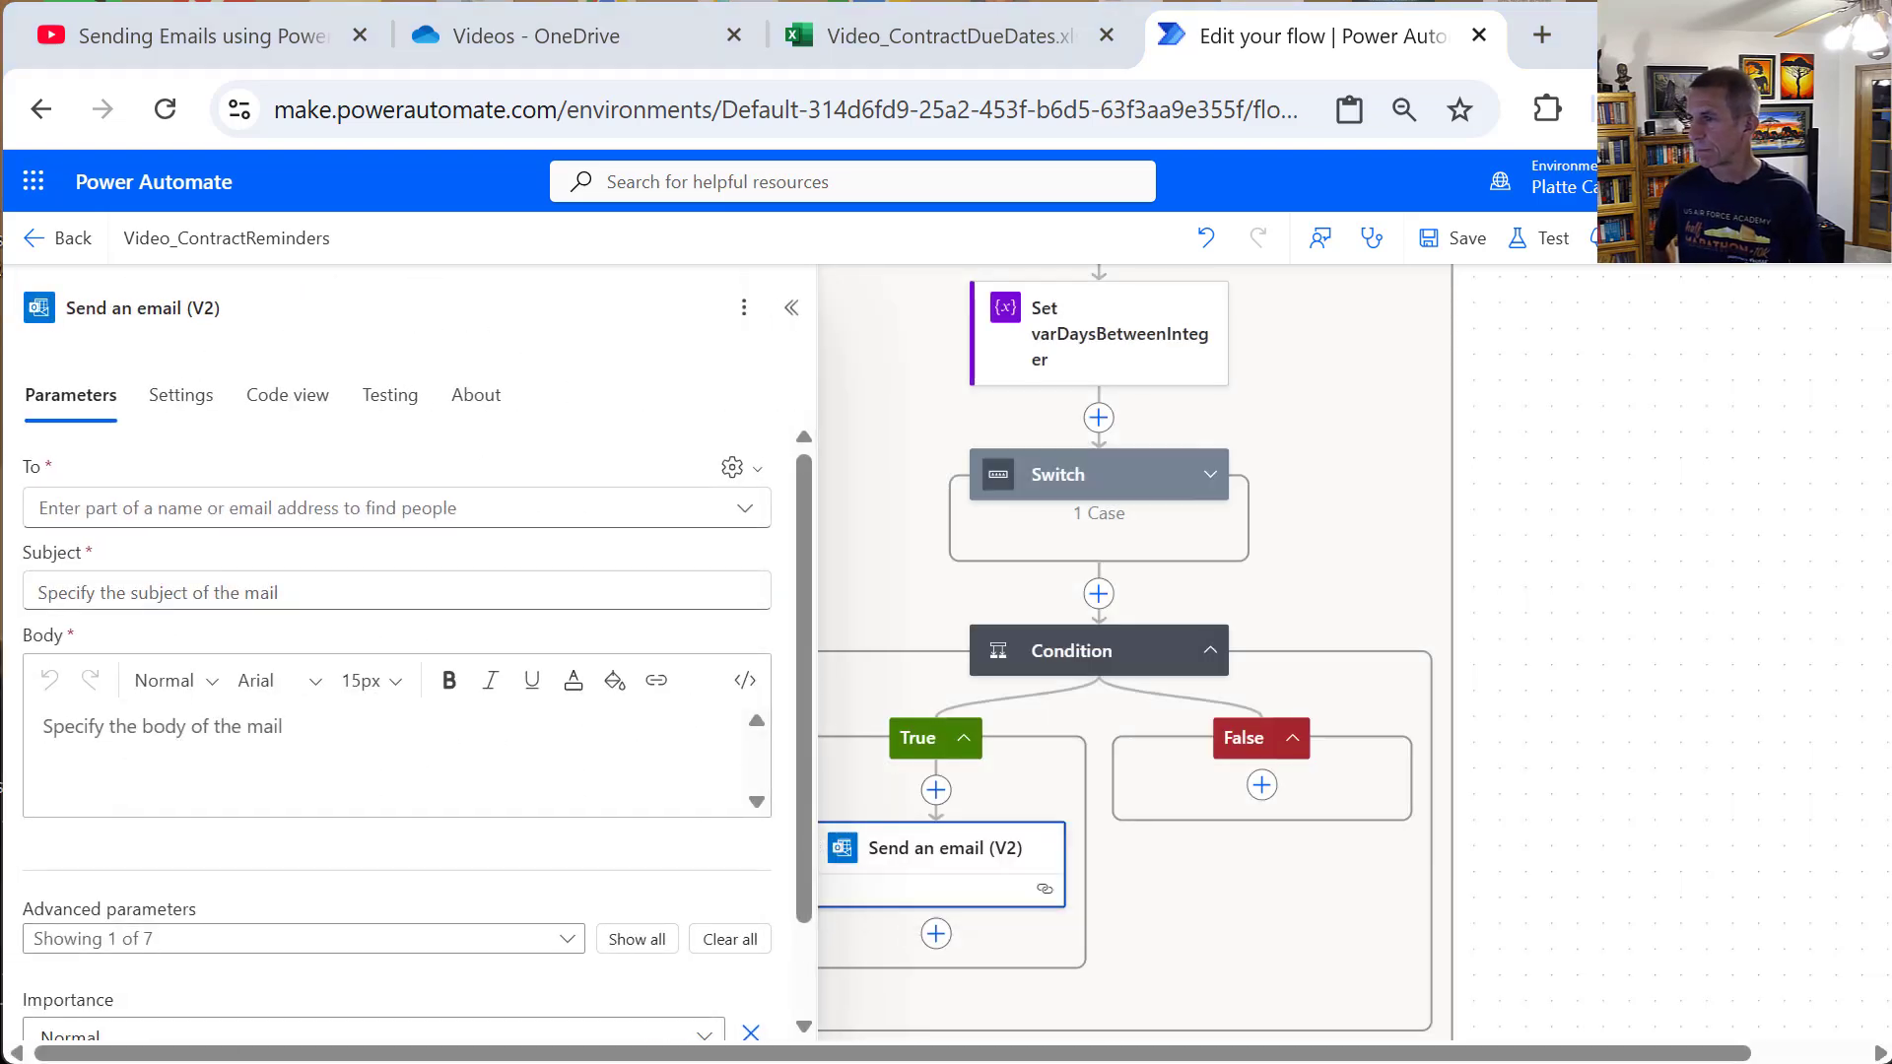
Step: Switch the To field of "Send an email (V2)" to dynamic content
left_click(78, 516)
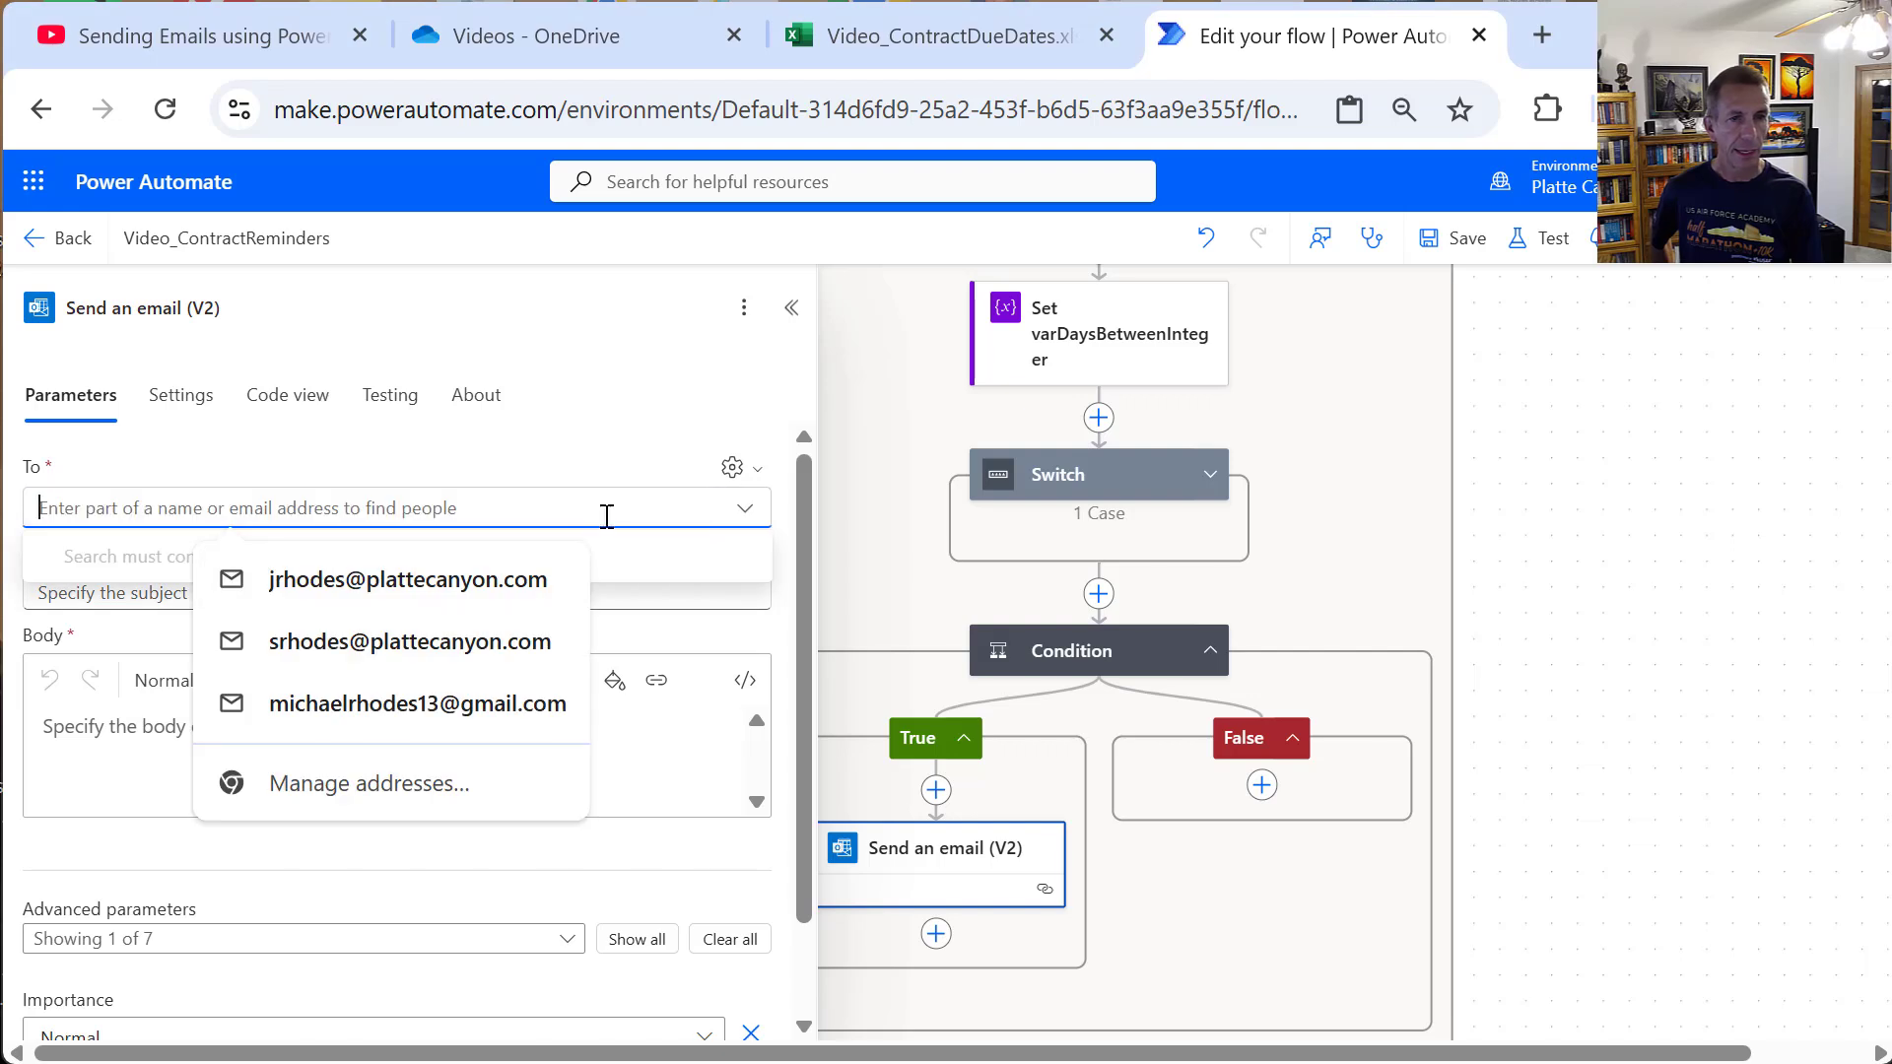
left_click(734, 469)
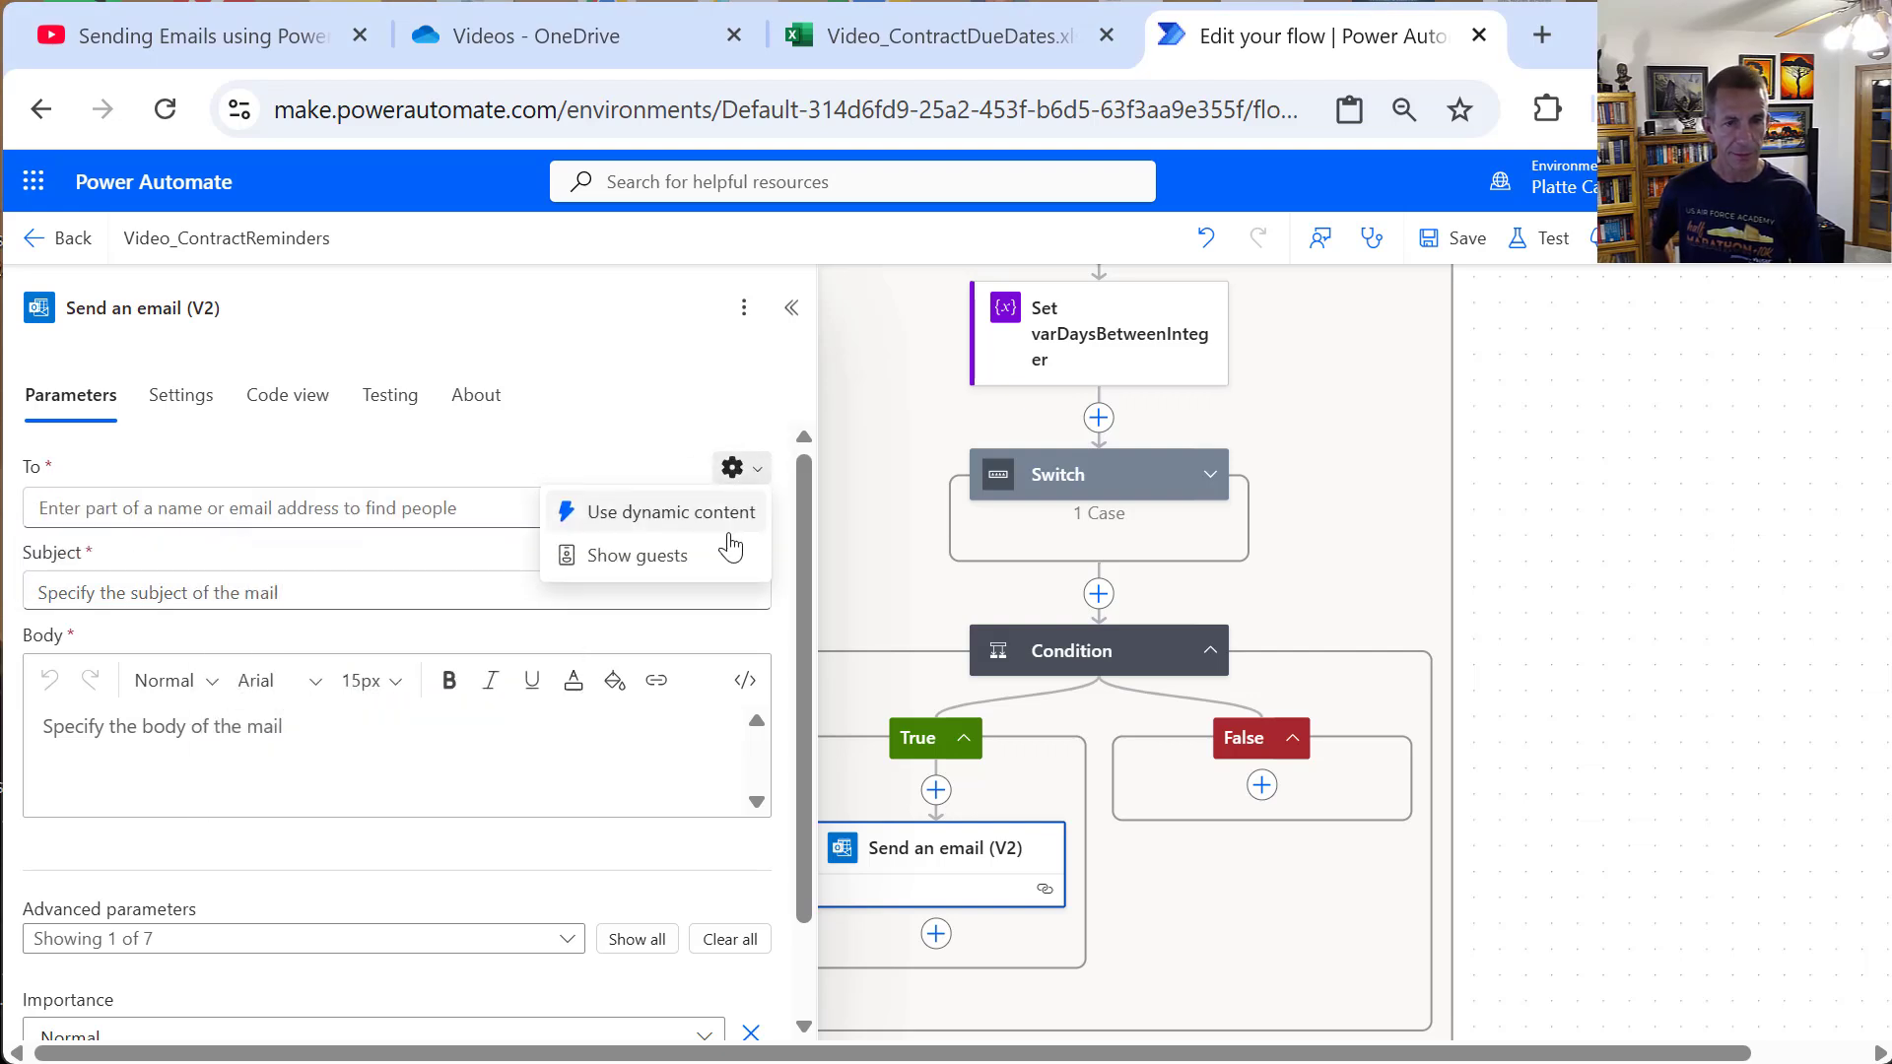
left_click(714, 518)
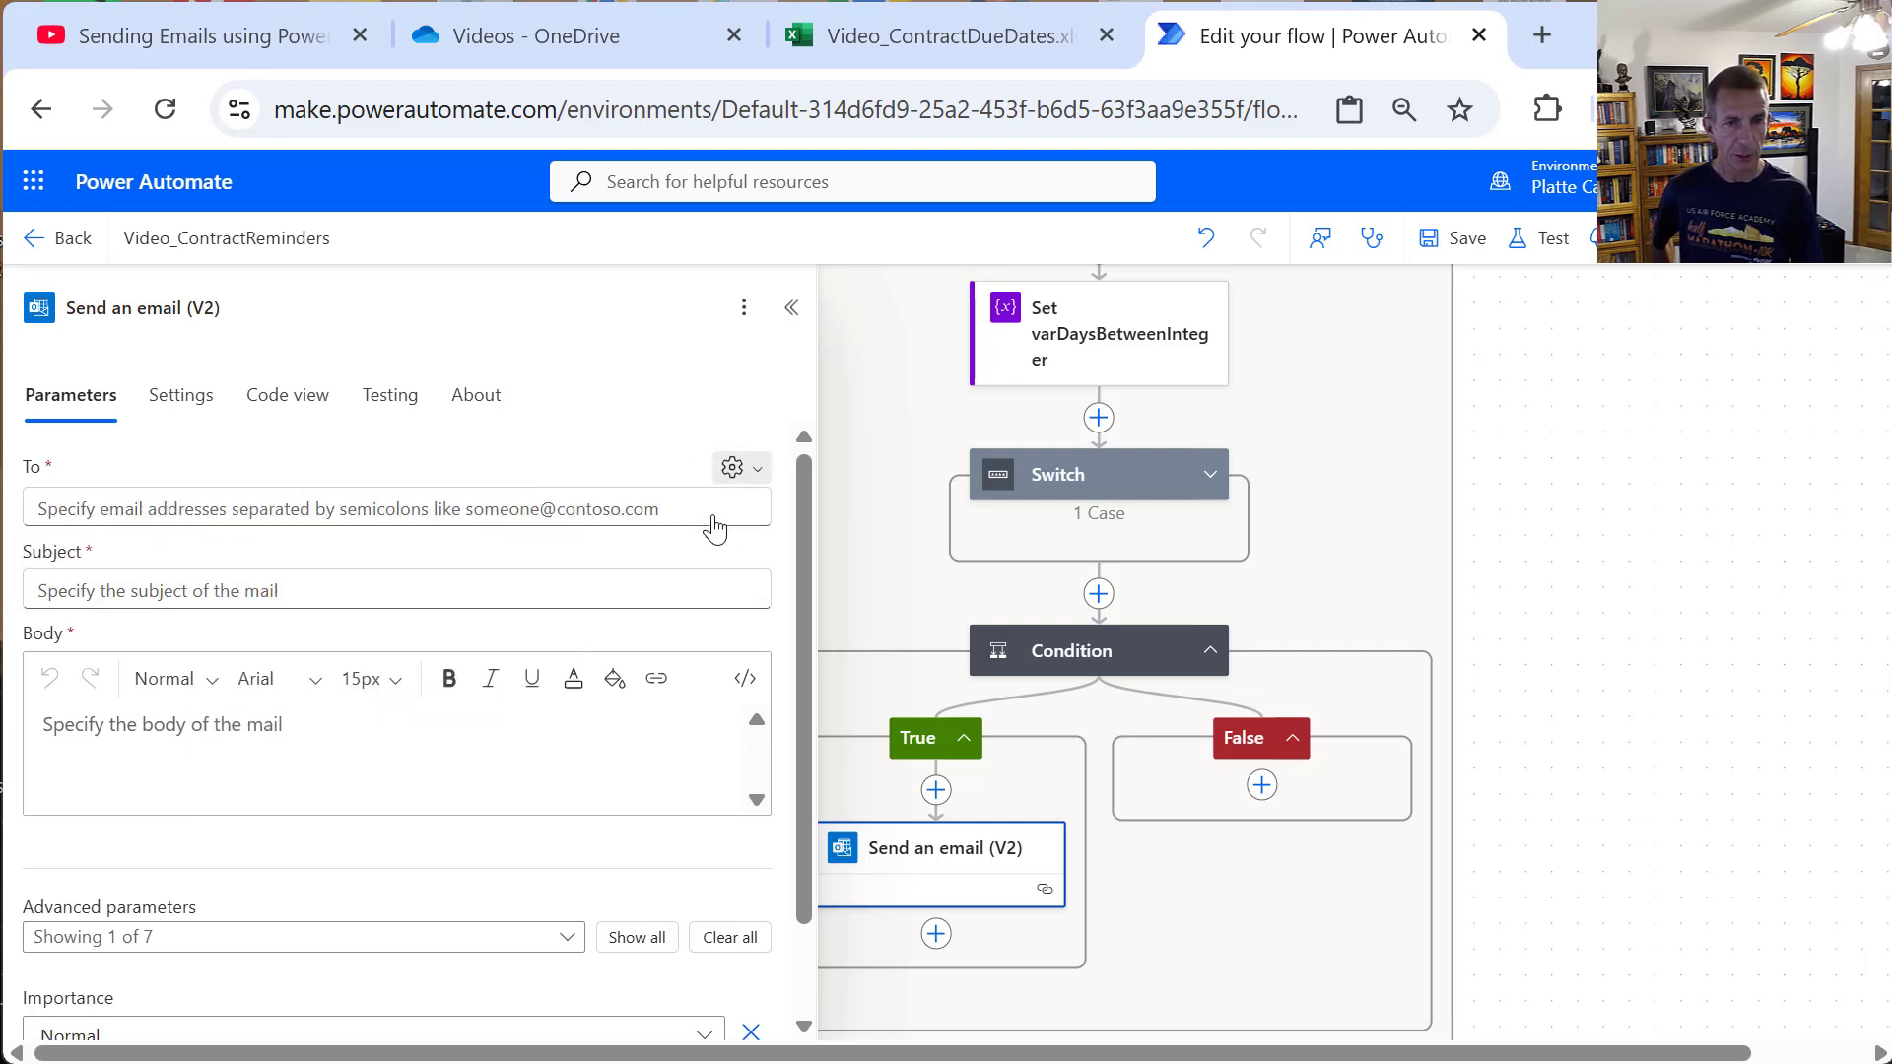
Step: Insert the Email value from "Update a row" as the recipient of the email
left_click(308, 514)
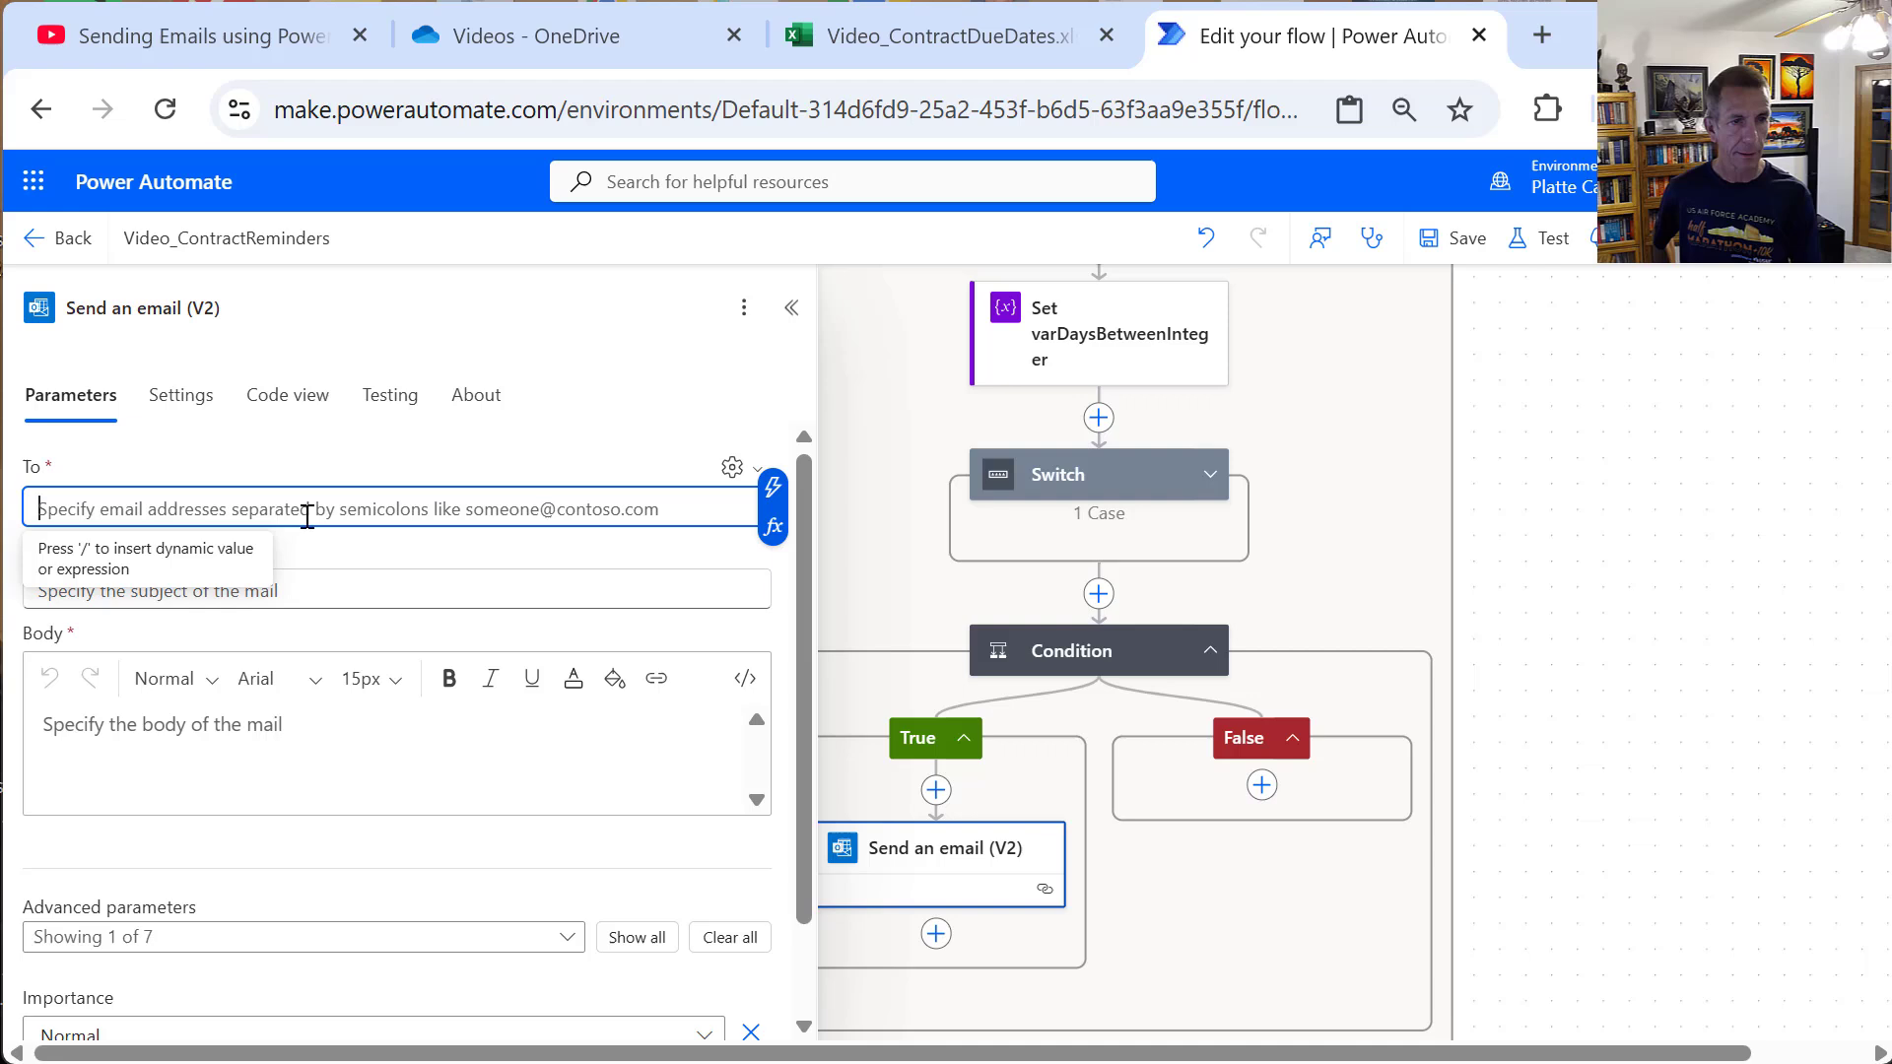
left_click(772, 487)
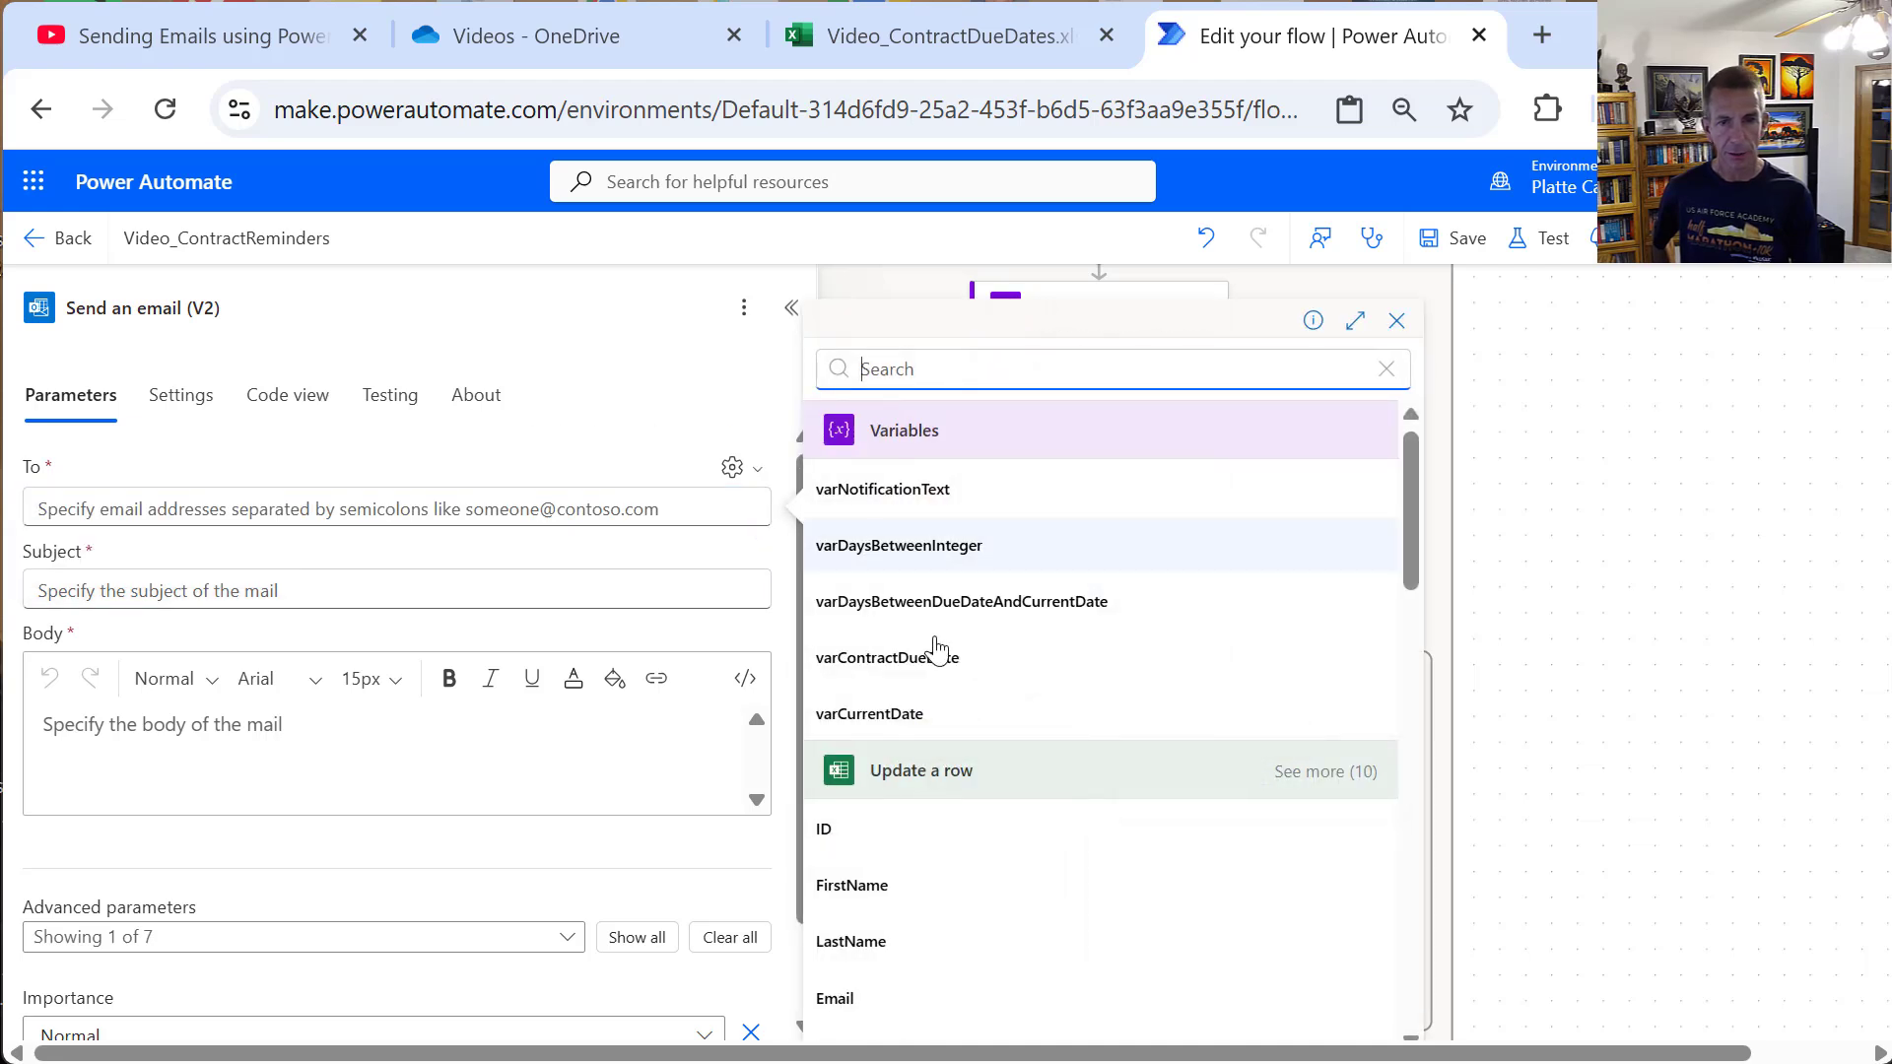
left_click(1326, 772)
mouse_move(1434, 605)
left_mouse_down()
mouse_move(1432, 625)
mouse_move(1418, 601)
left_mouse_up()
left_click(989, 654)
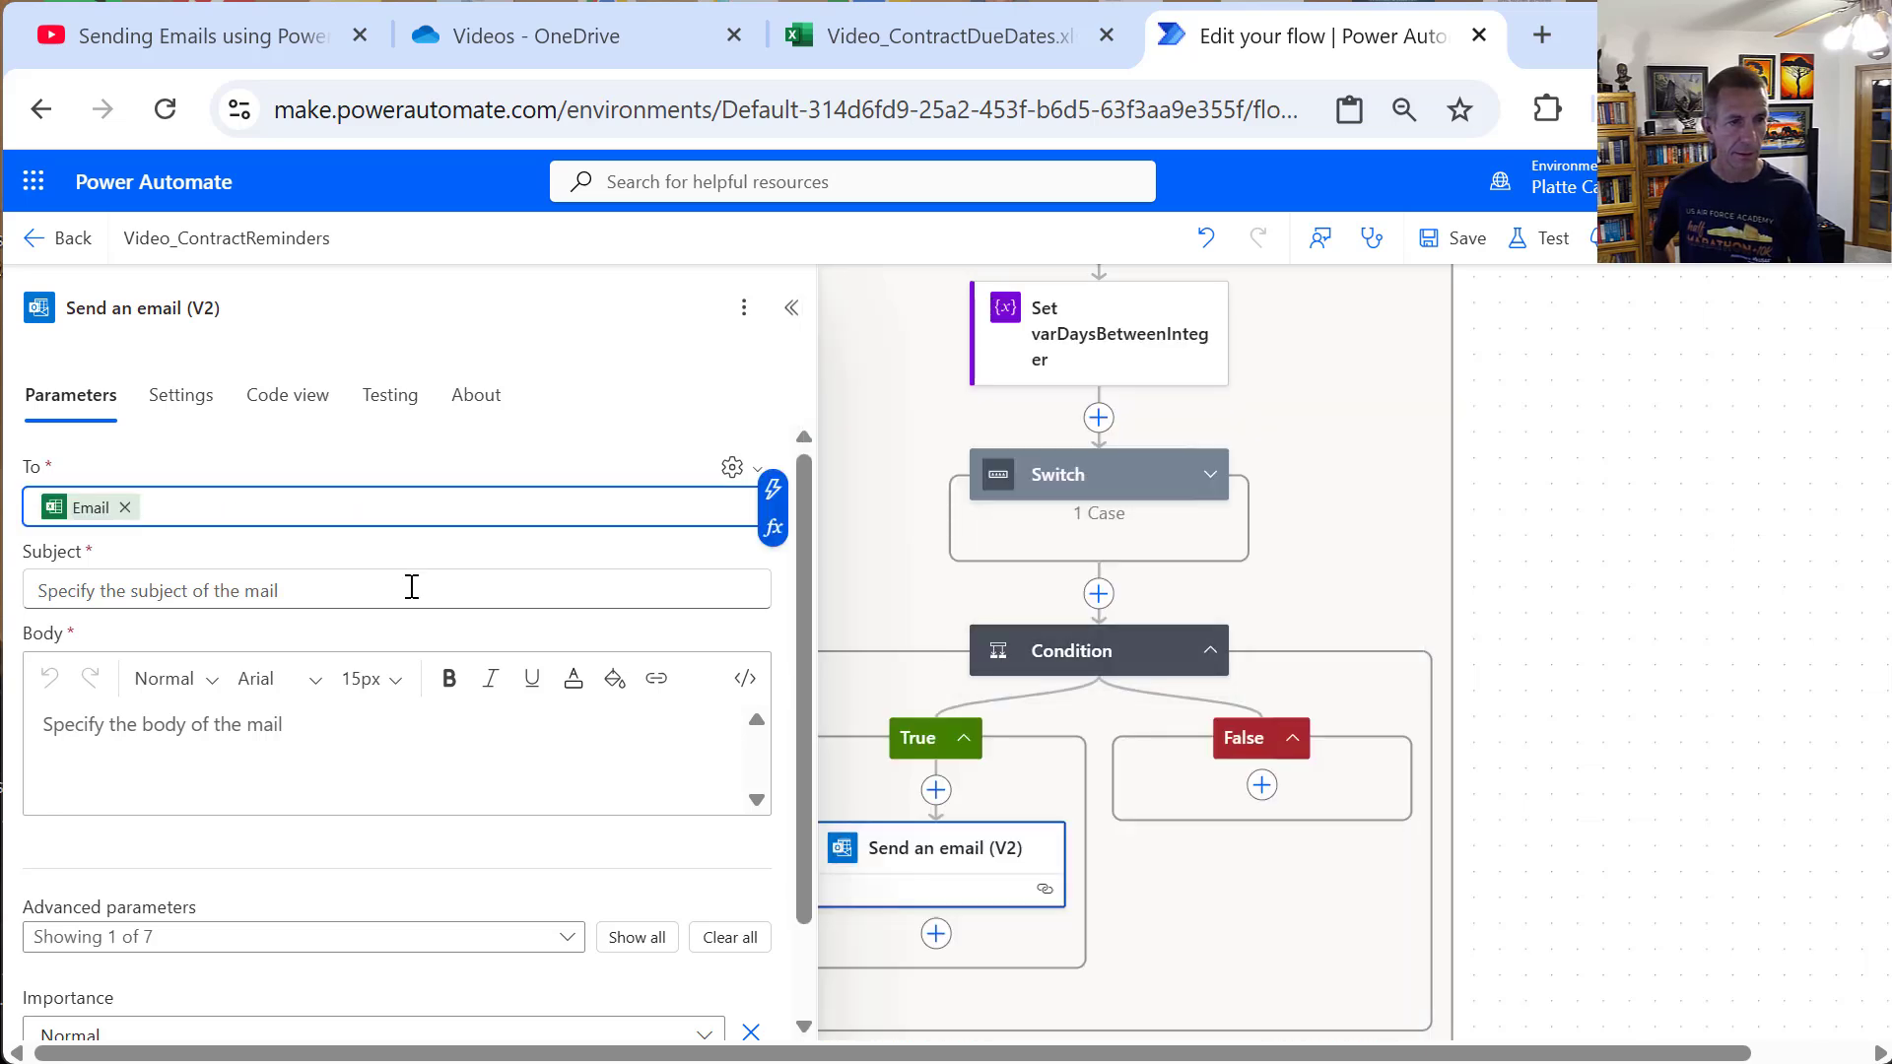
Step: Enter the email subject text "Notification of Upcoming Due Date for Contract '", ending with an opening single quote
left_click(365, 583)
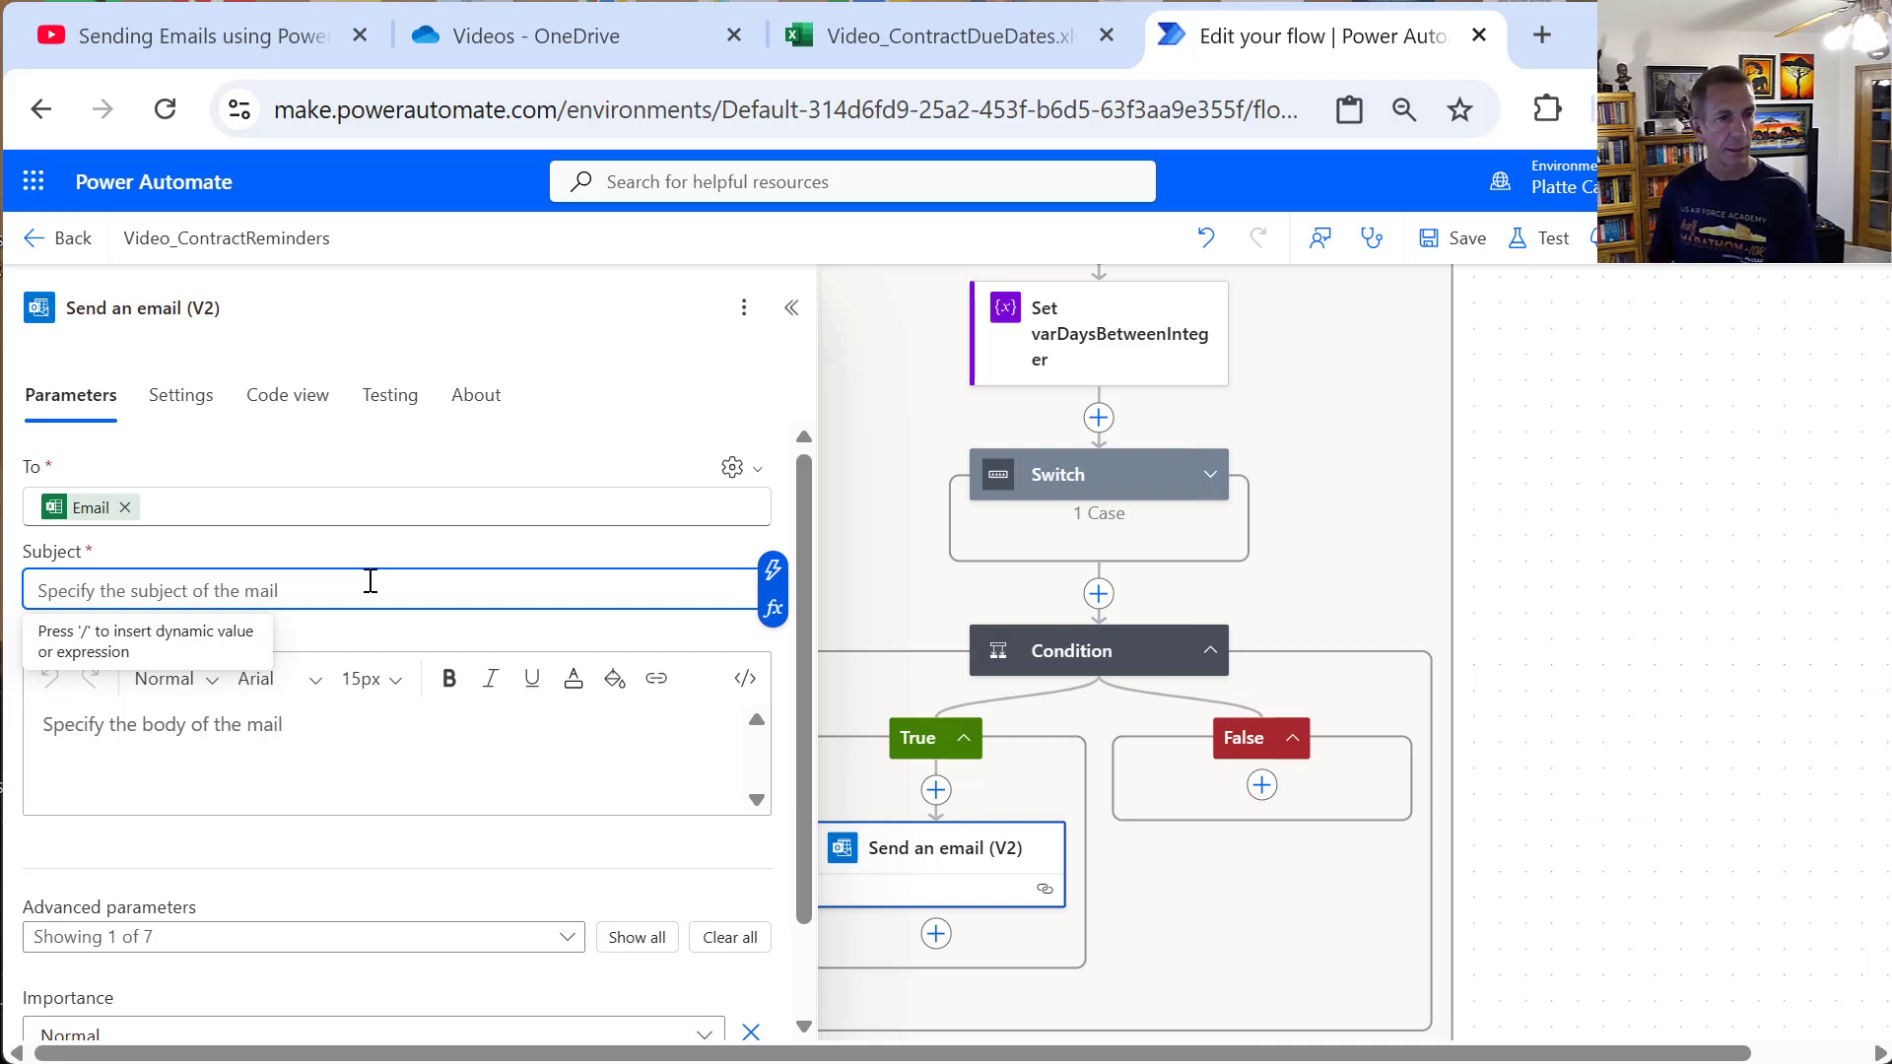
type("Notification of")
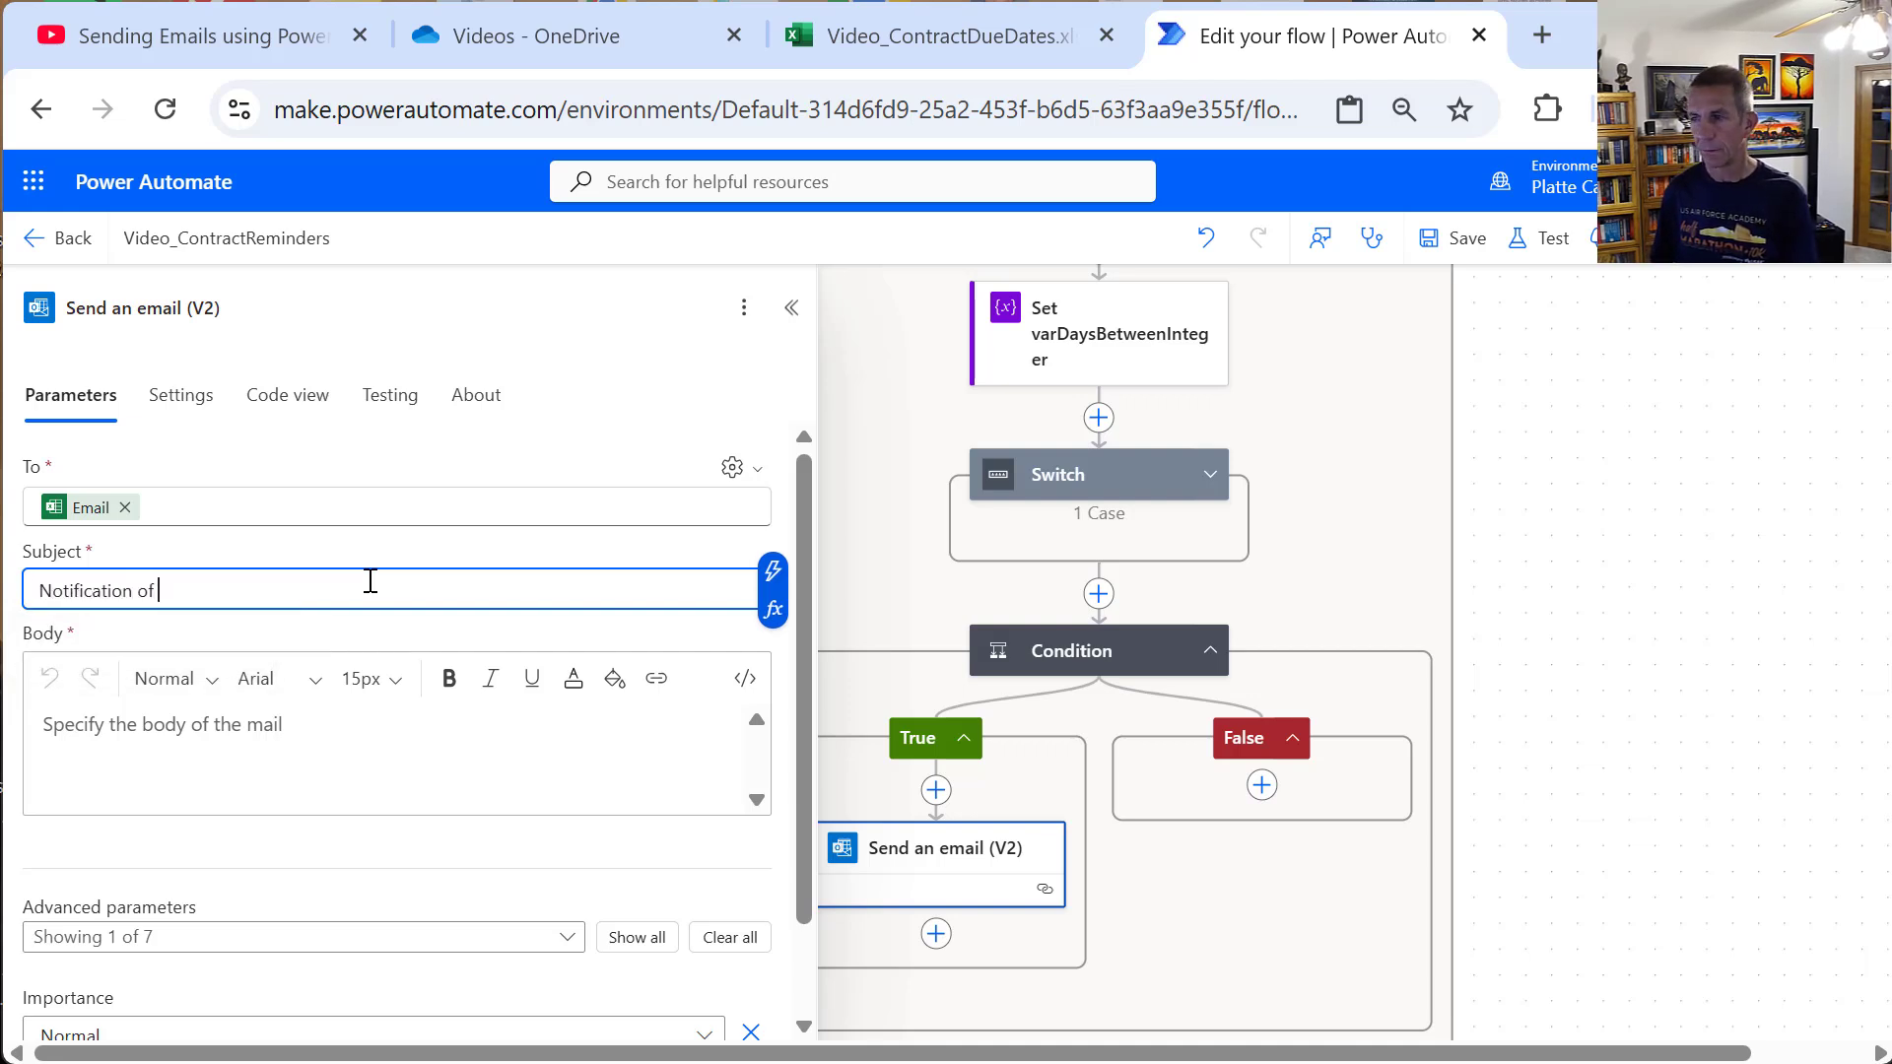
type(" Uco")
key("BackSpace")
key("BackSpace")
type("p")
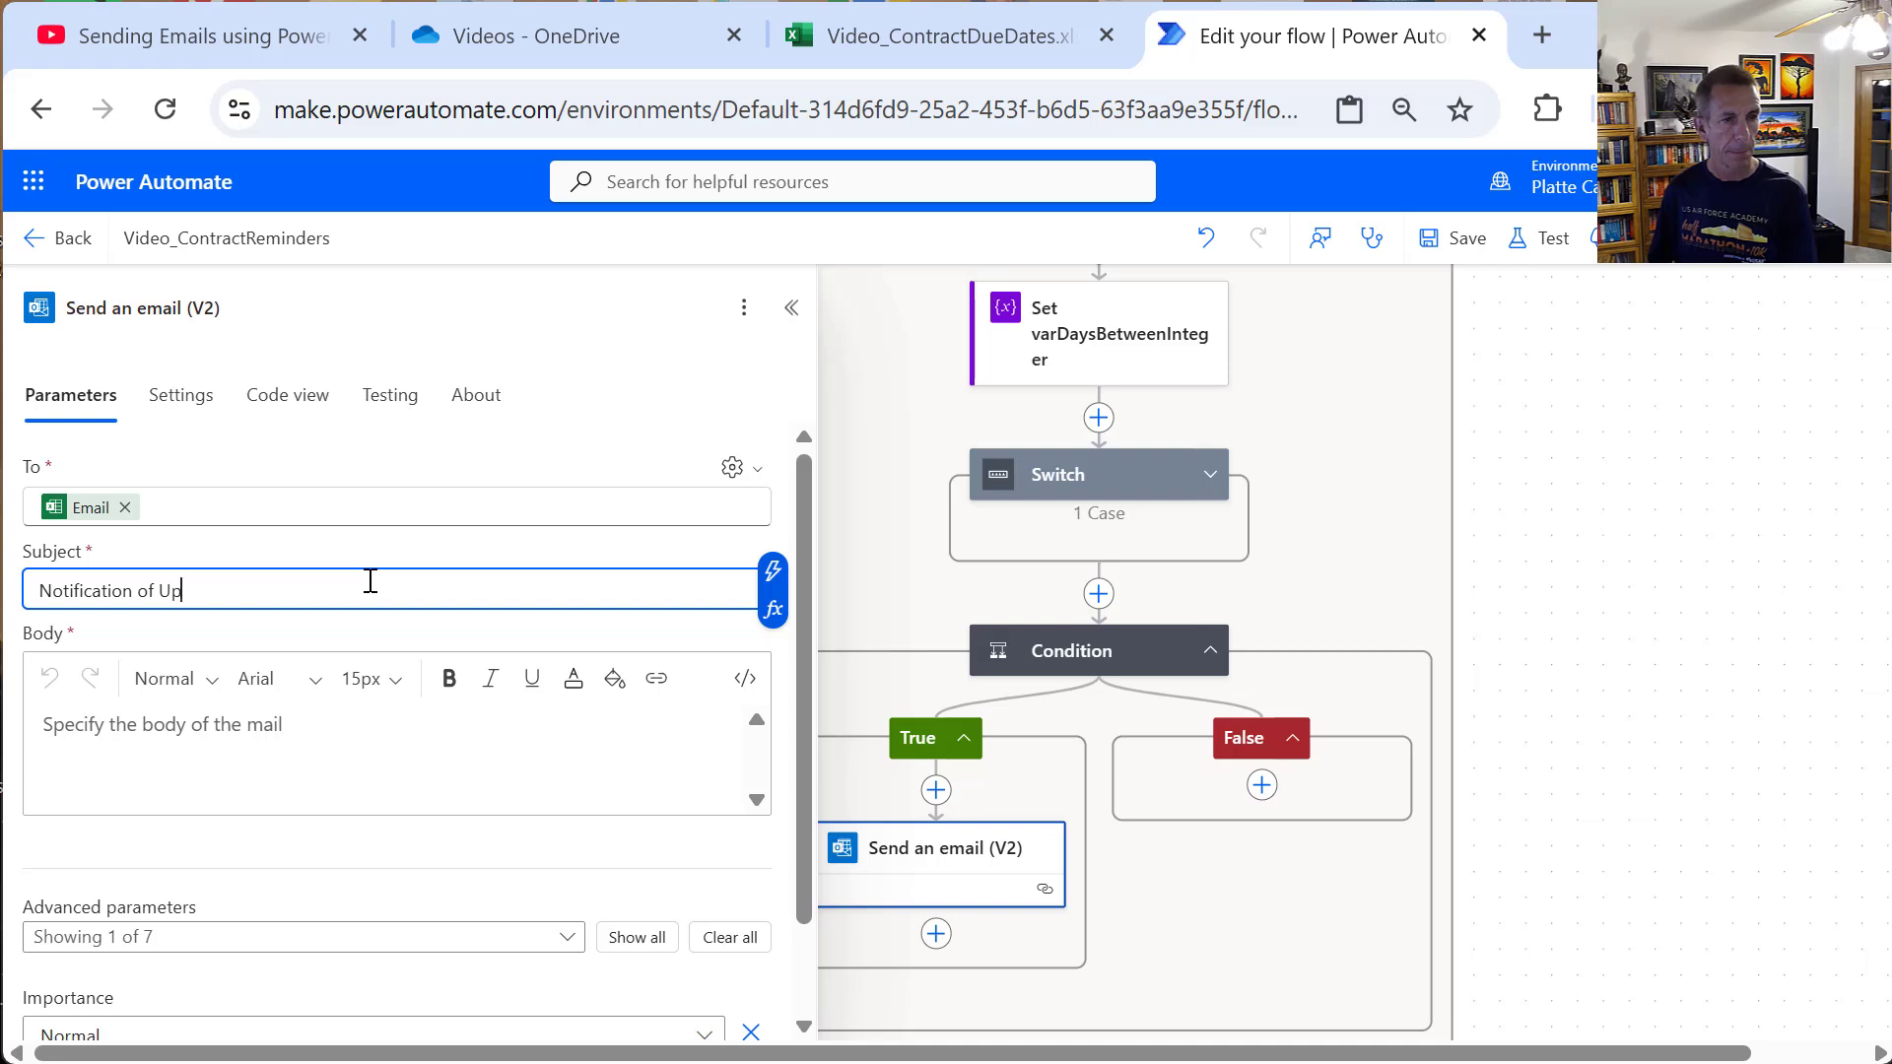
type("coming Due Date fo")
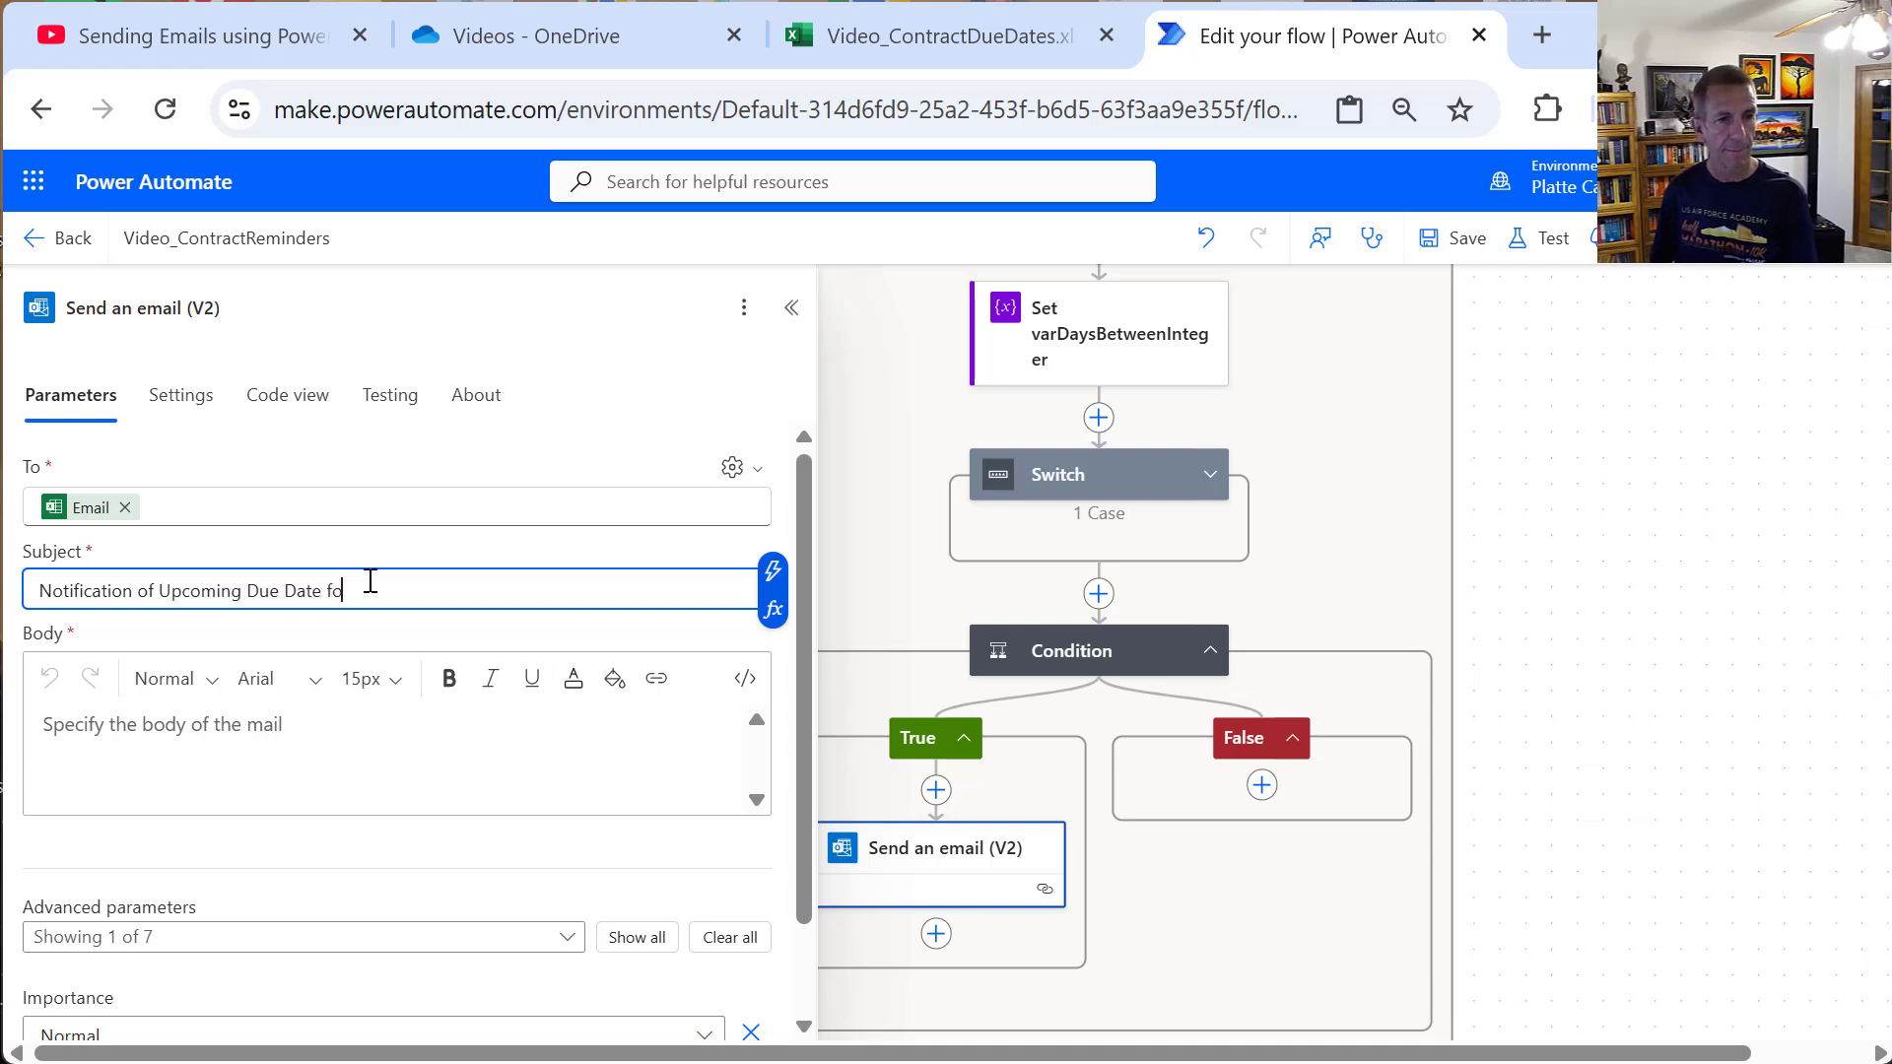
type("r Contr")
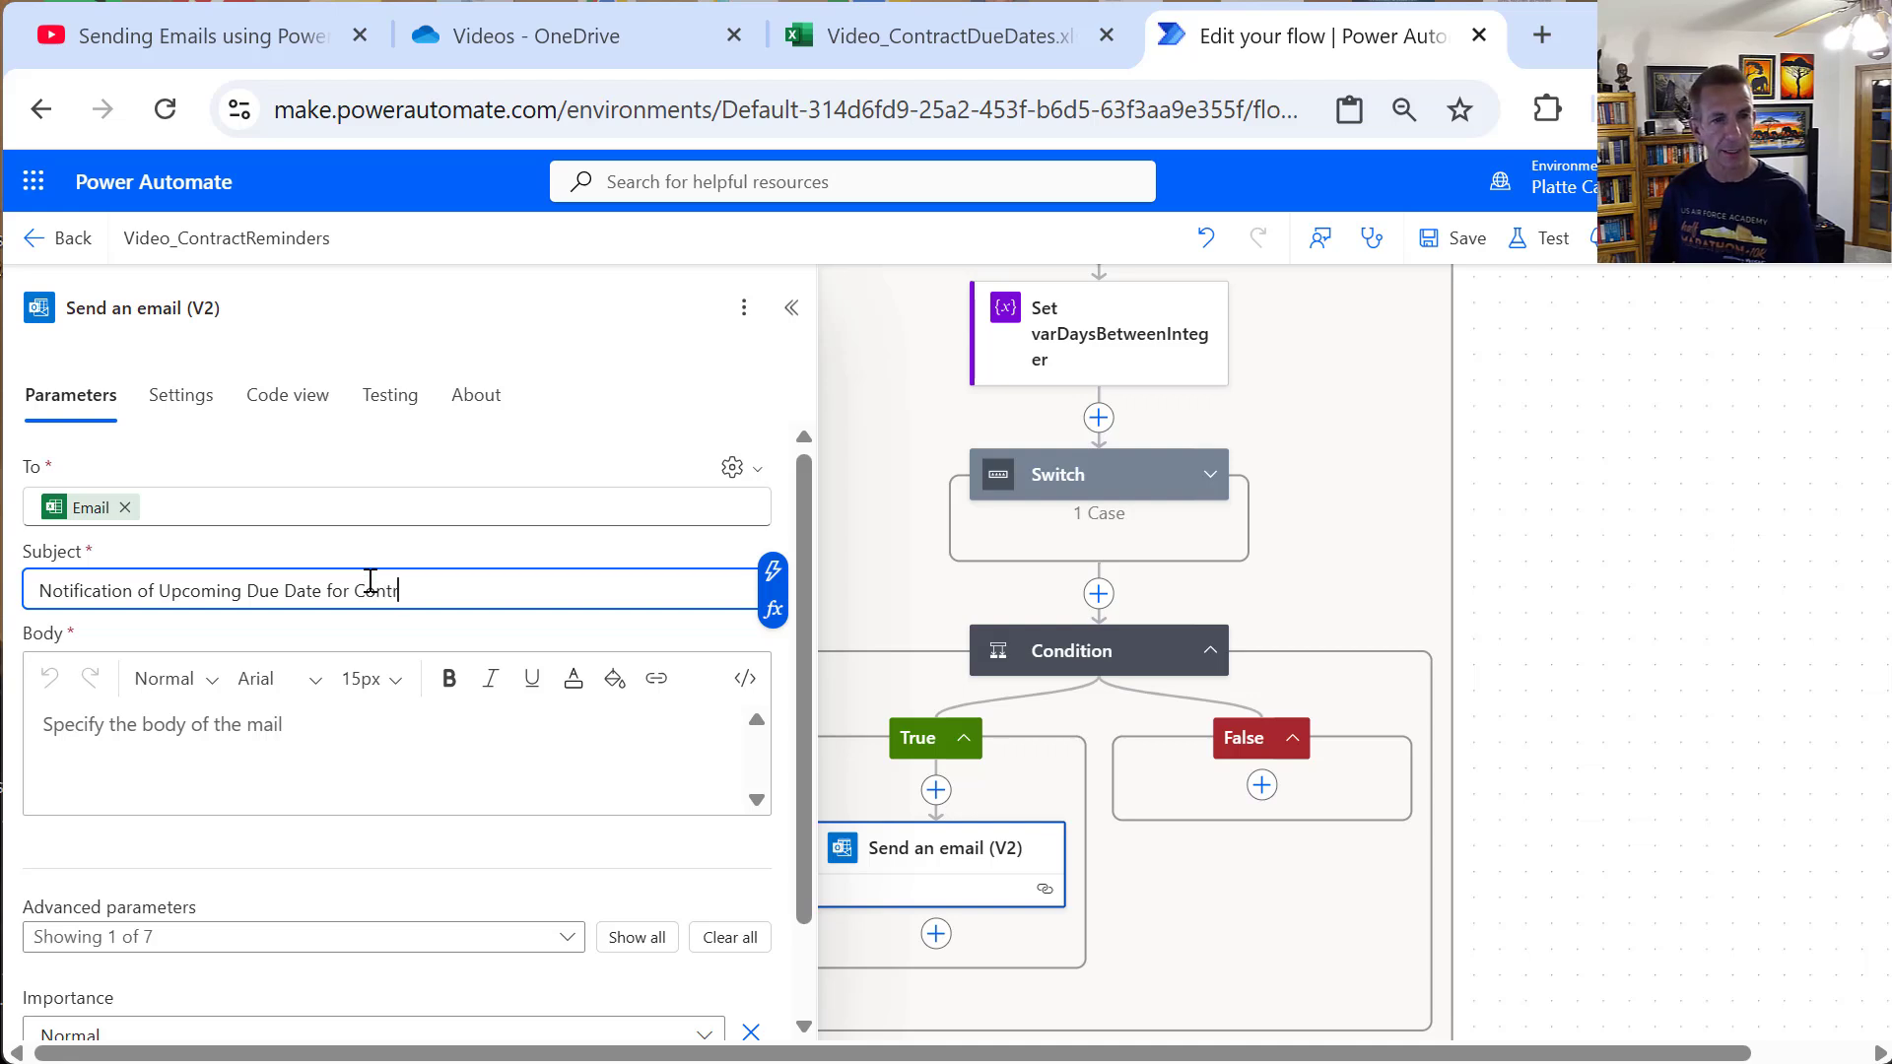
type("act ")
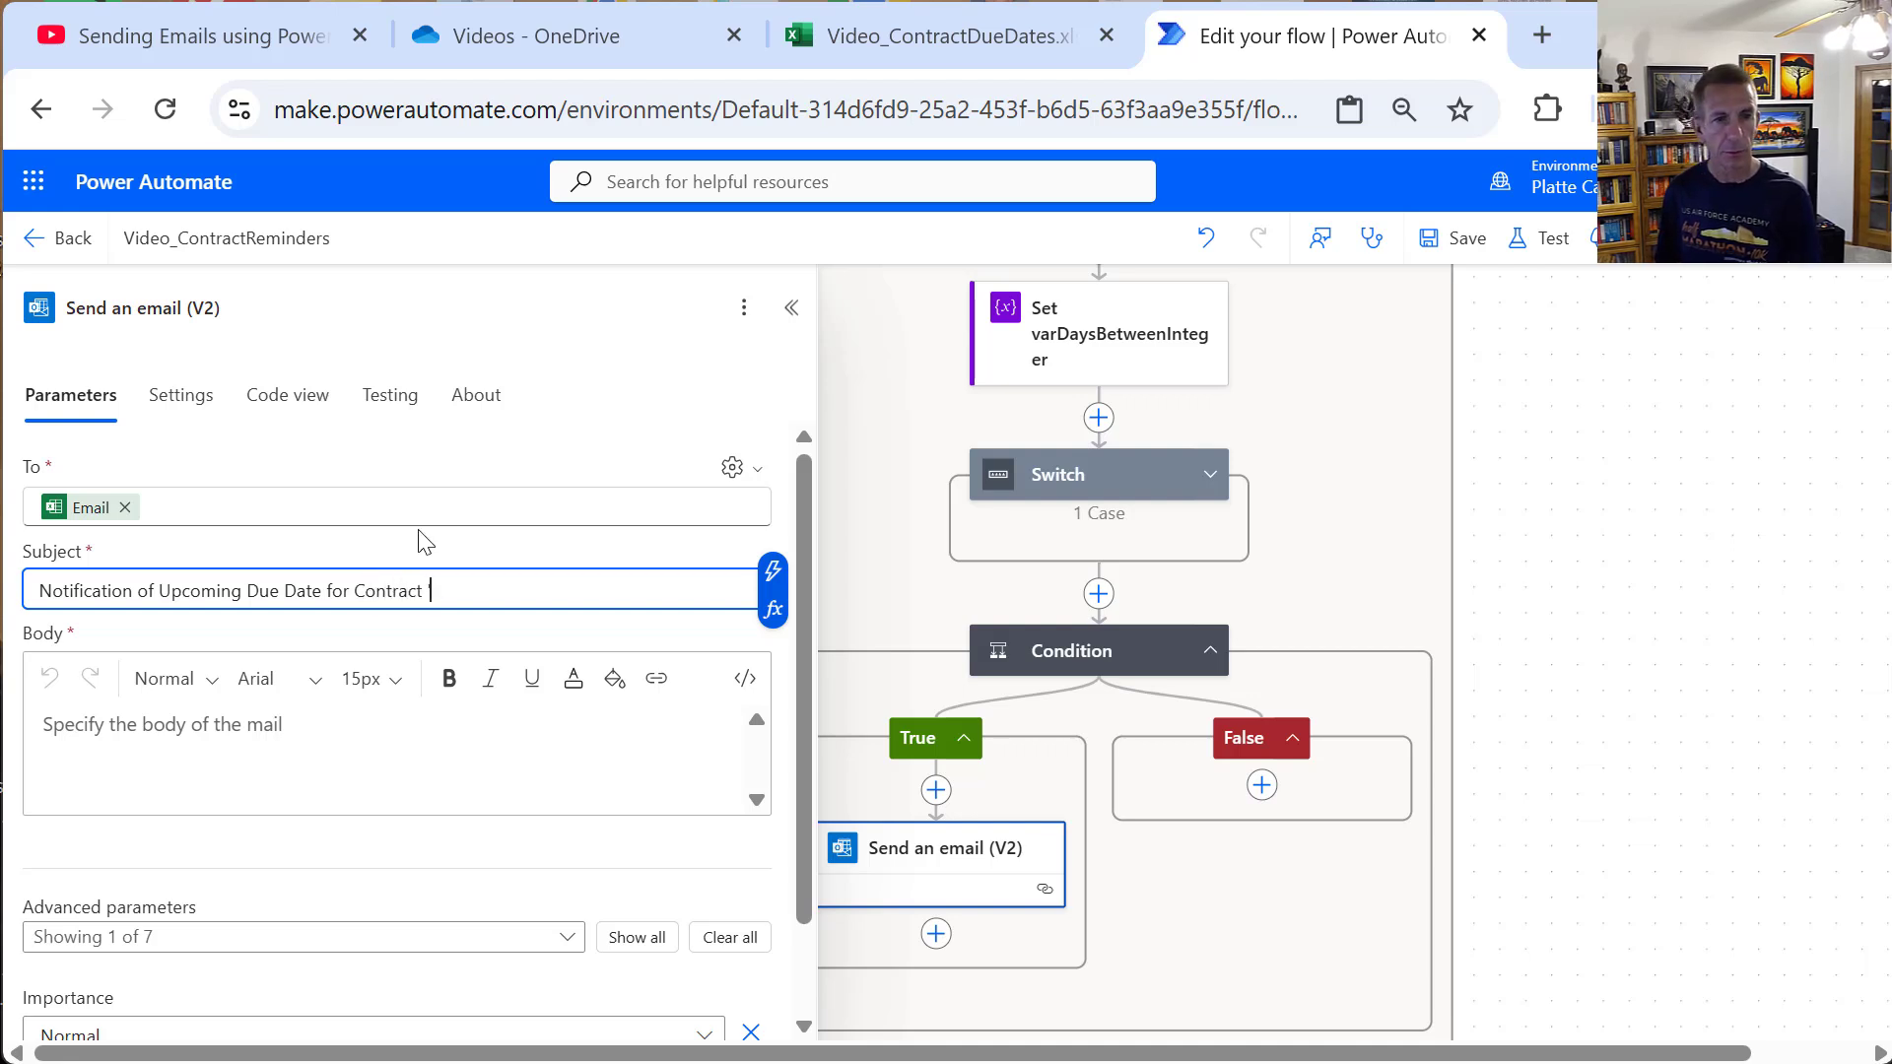
type("'")
left_click(772, 569)
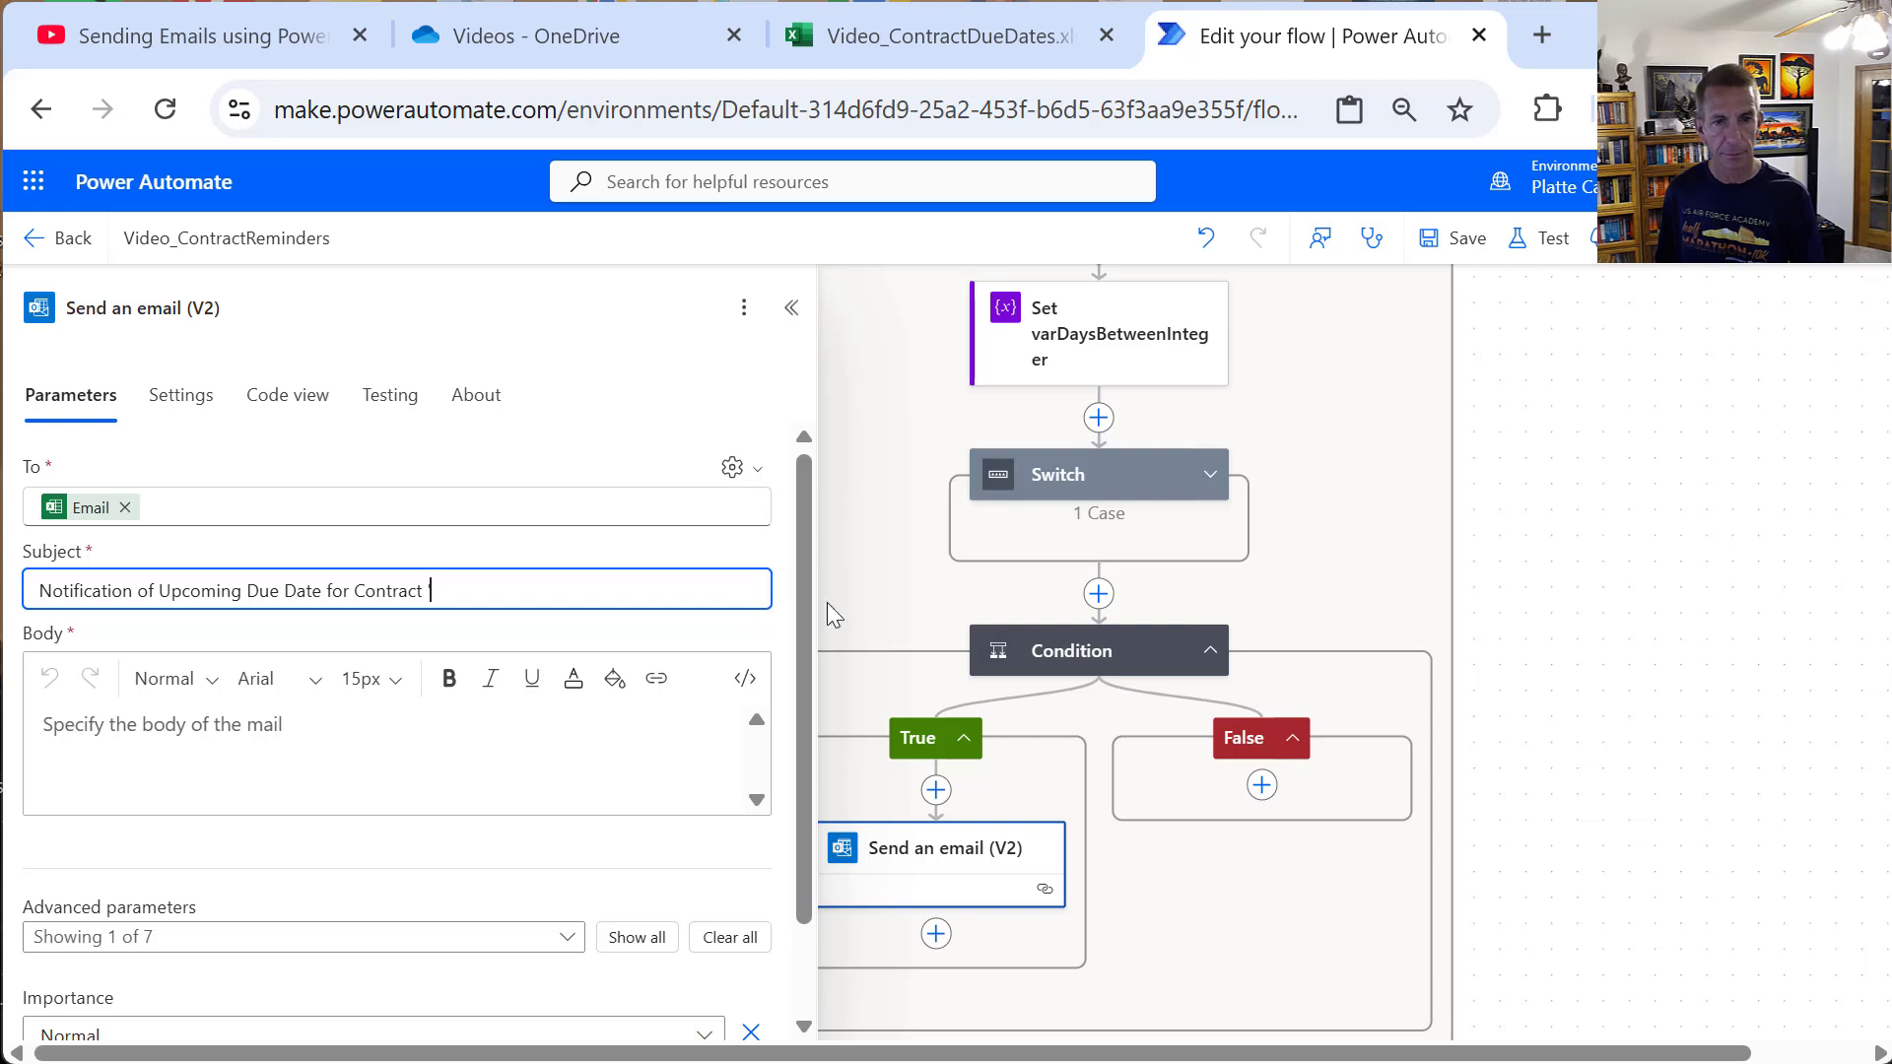
left_click_drag(1413, 510, 1407, 588)
left_click(964, 767)
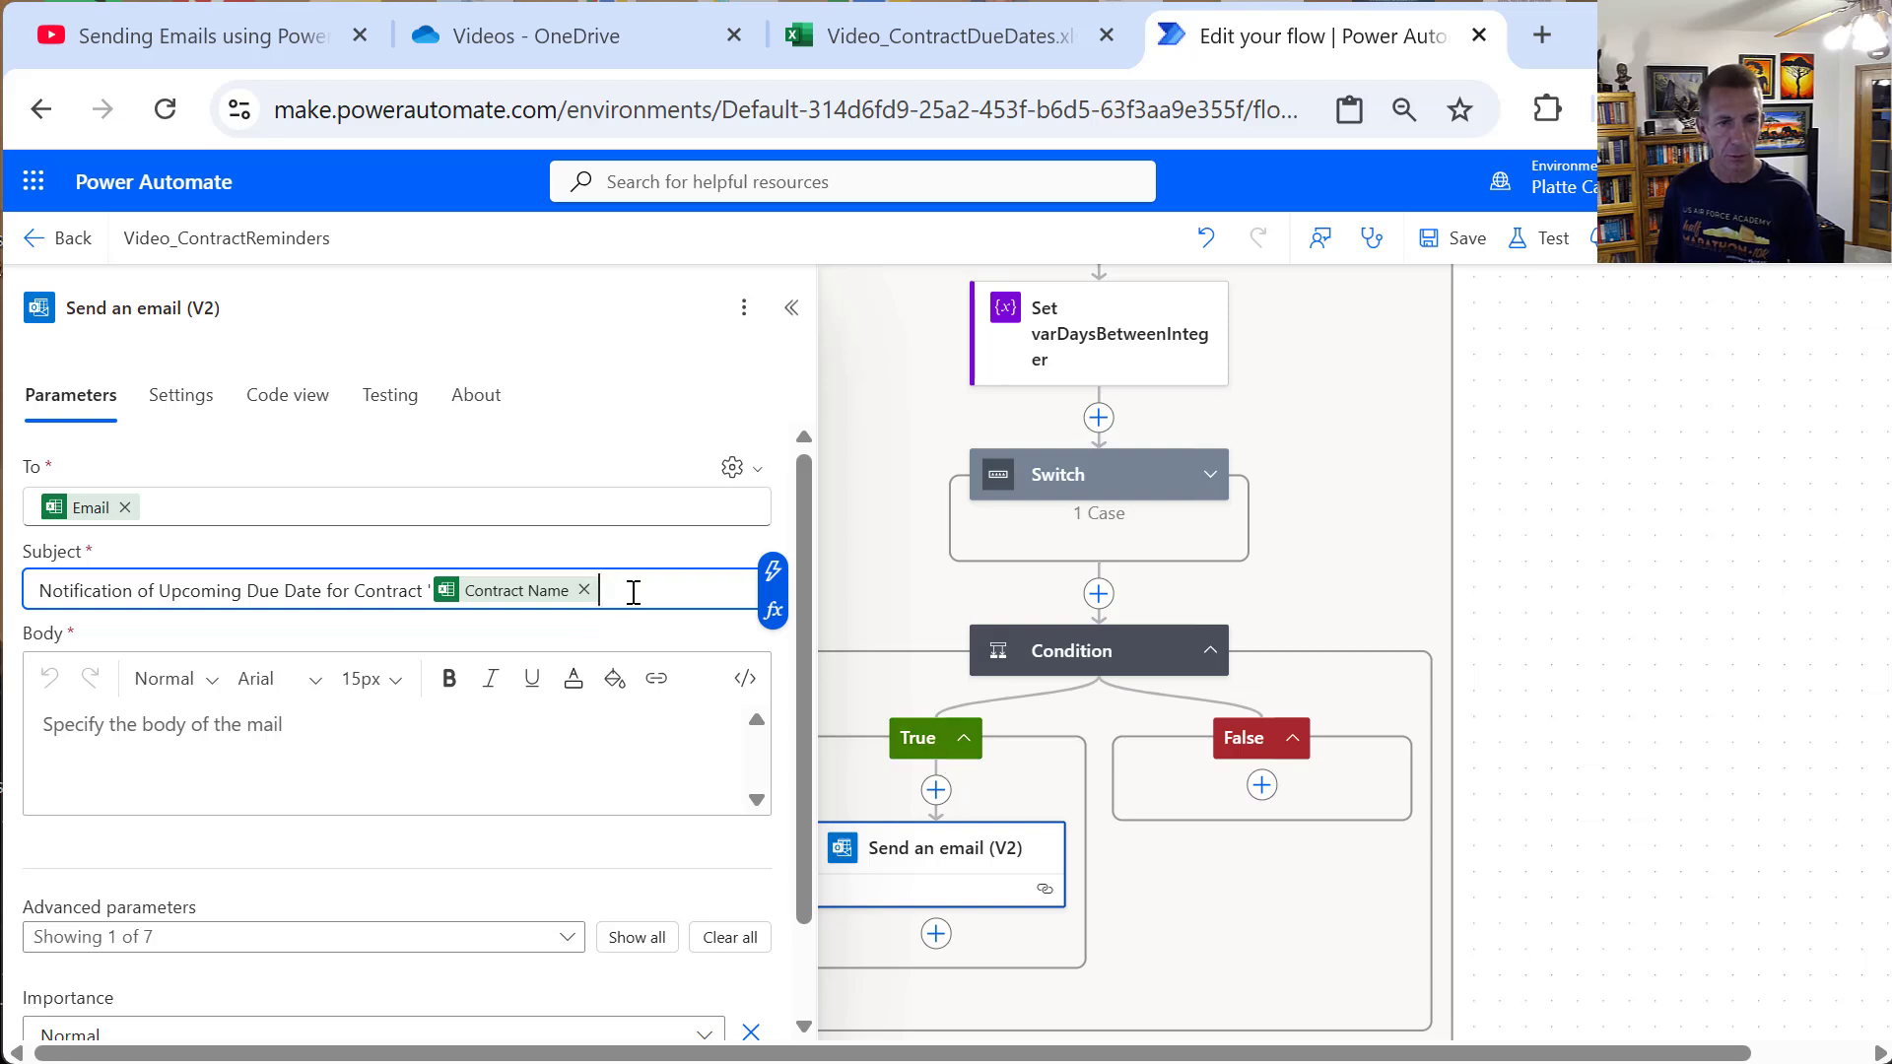
left_click(585, 590)
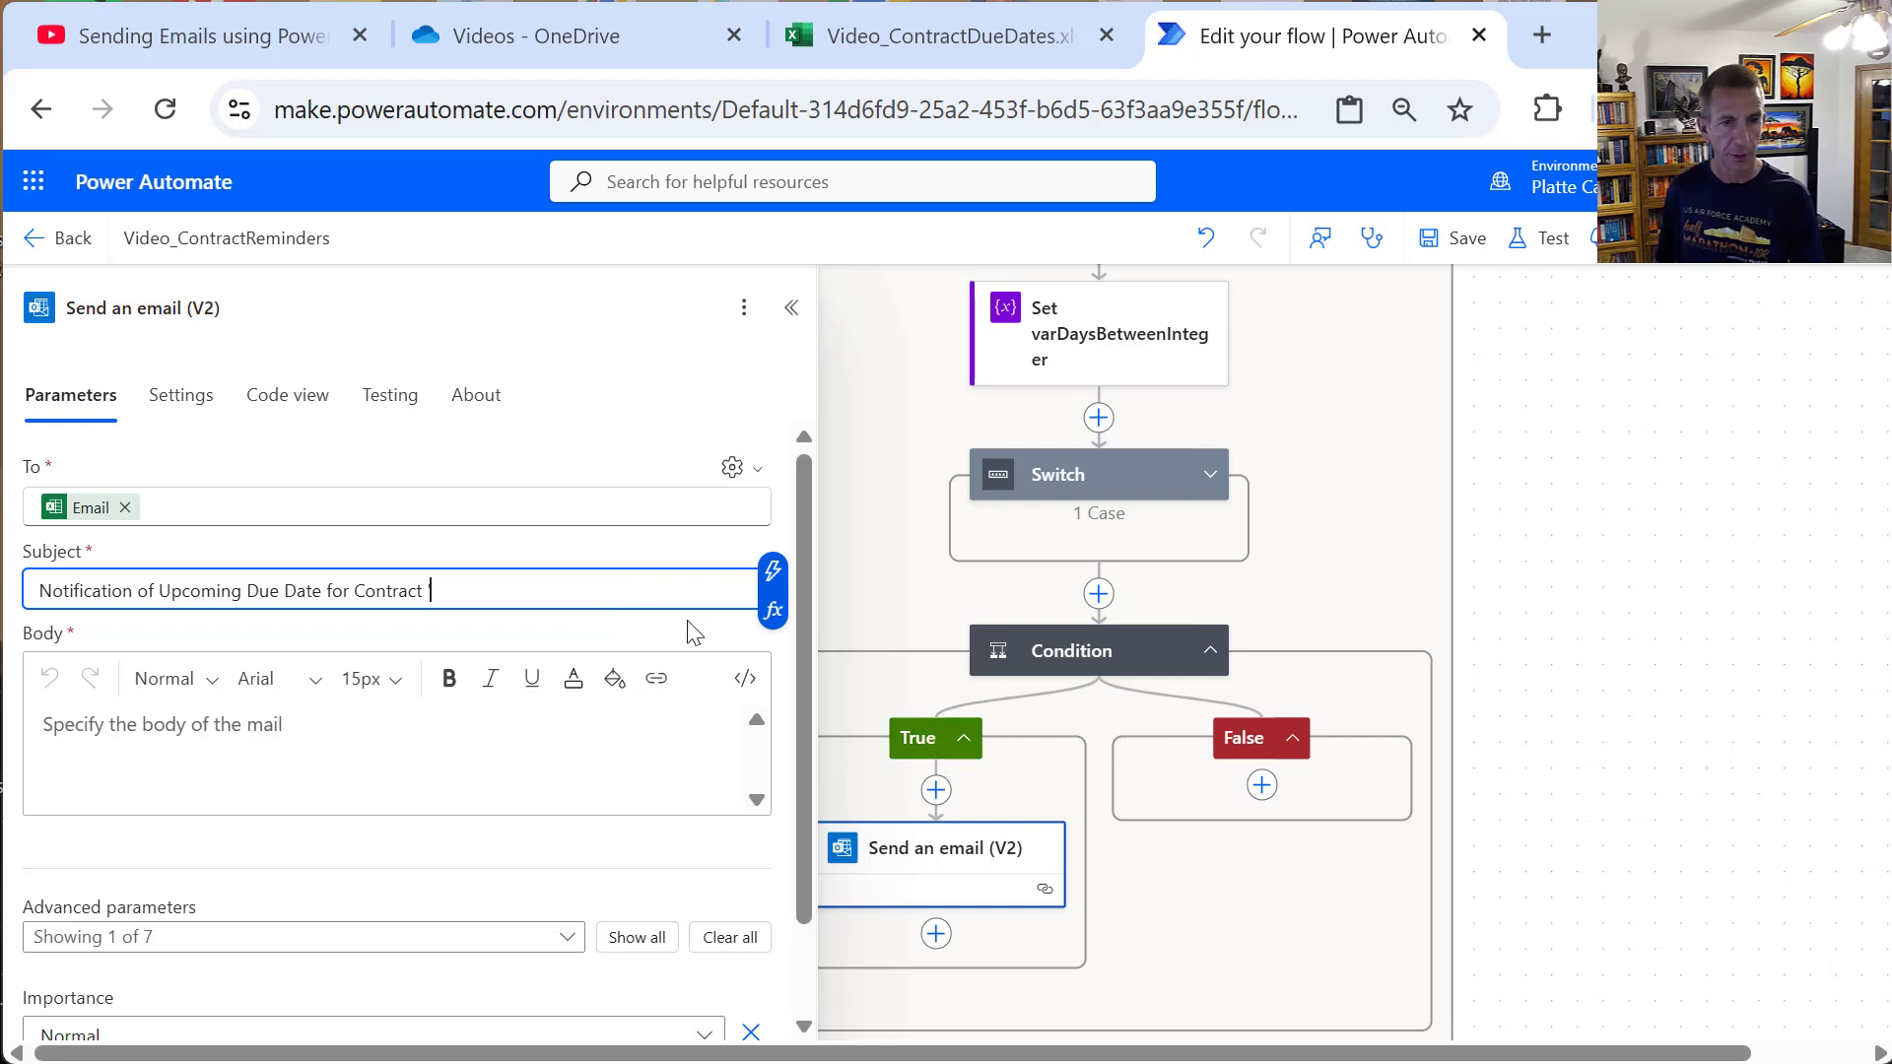
Step: Append the Contract Name value from "List rows present in a table" to the email subject
left_click(777, 591)
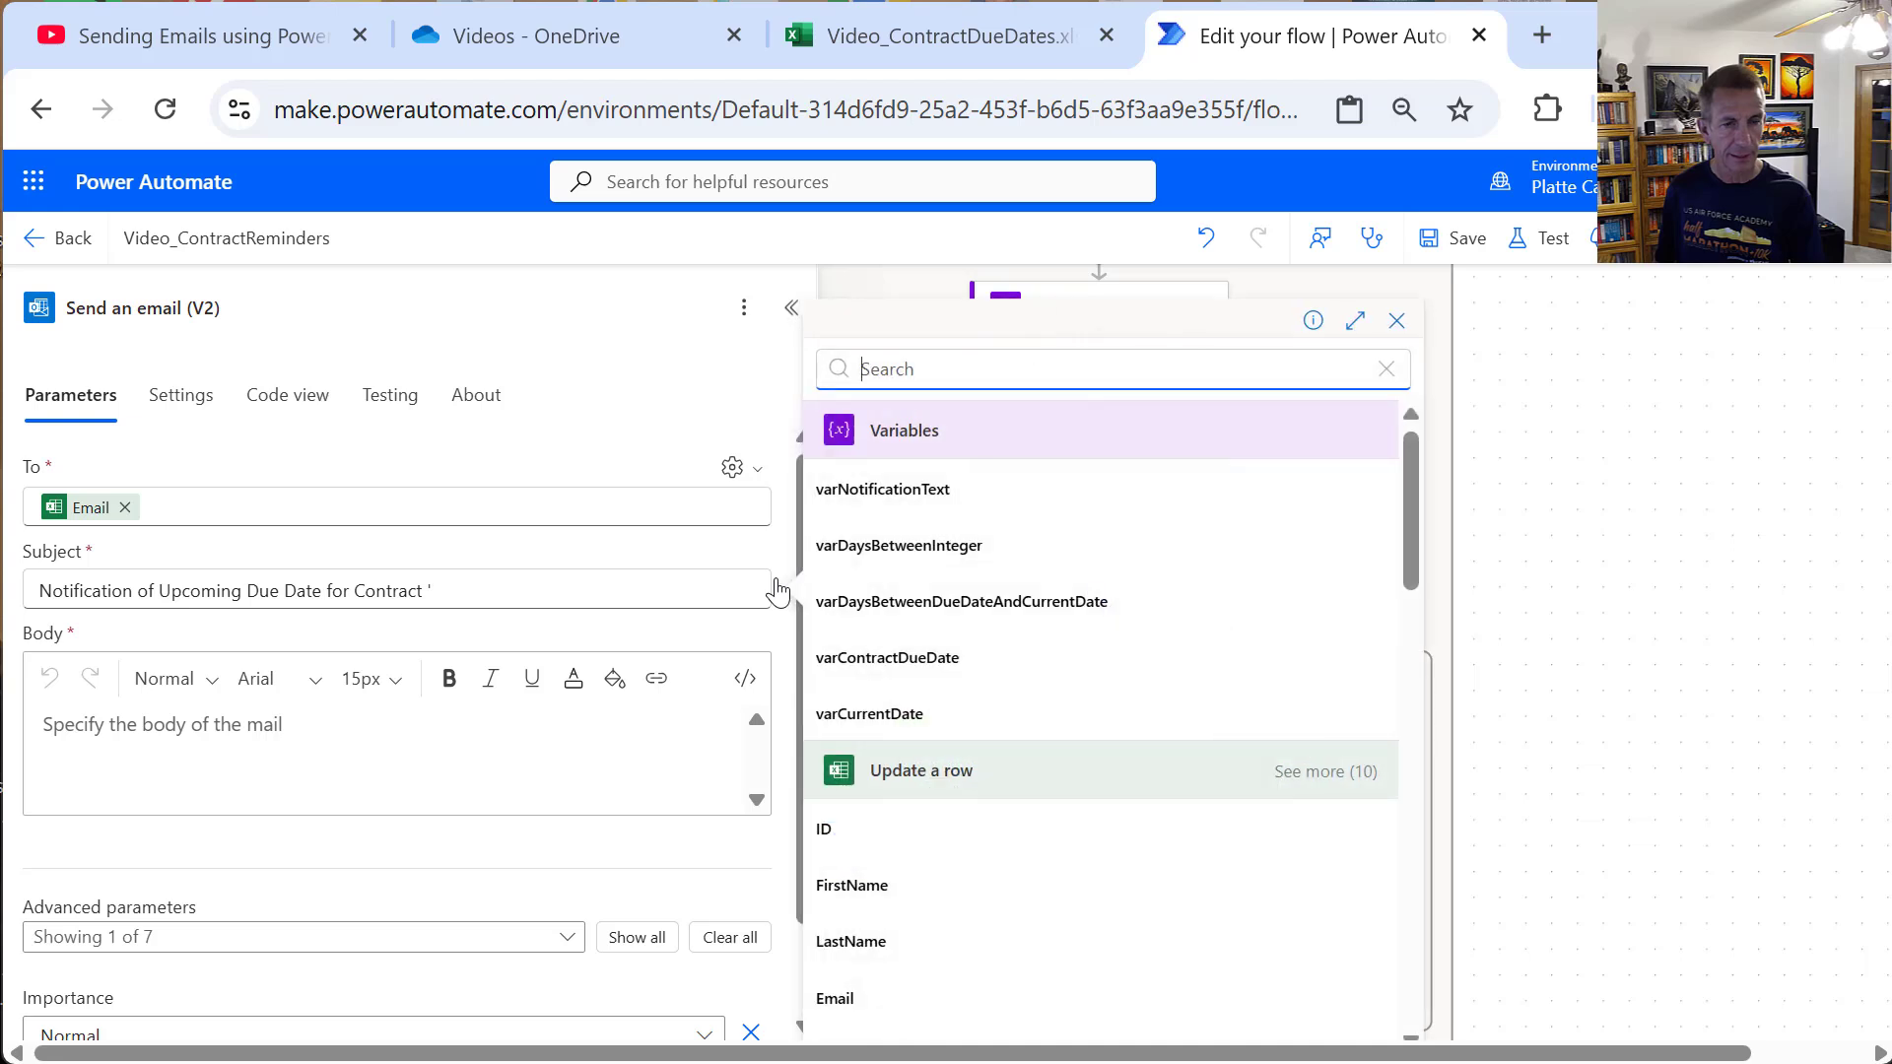
left_click_drag(1409, 551, 1409, 973)
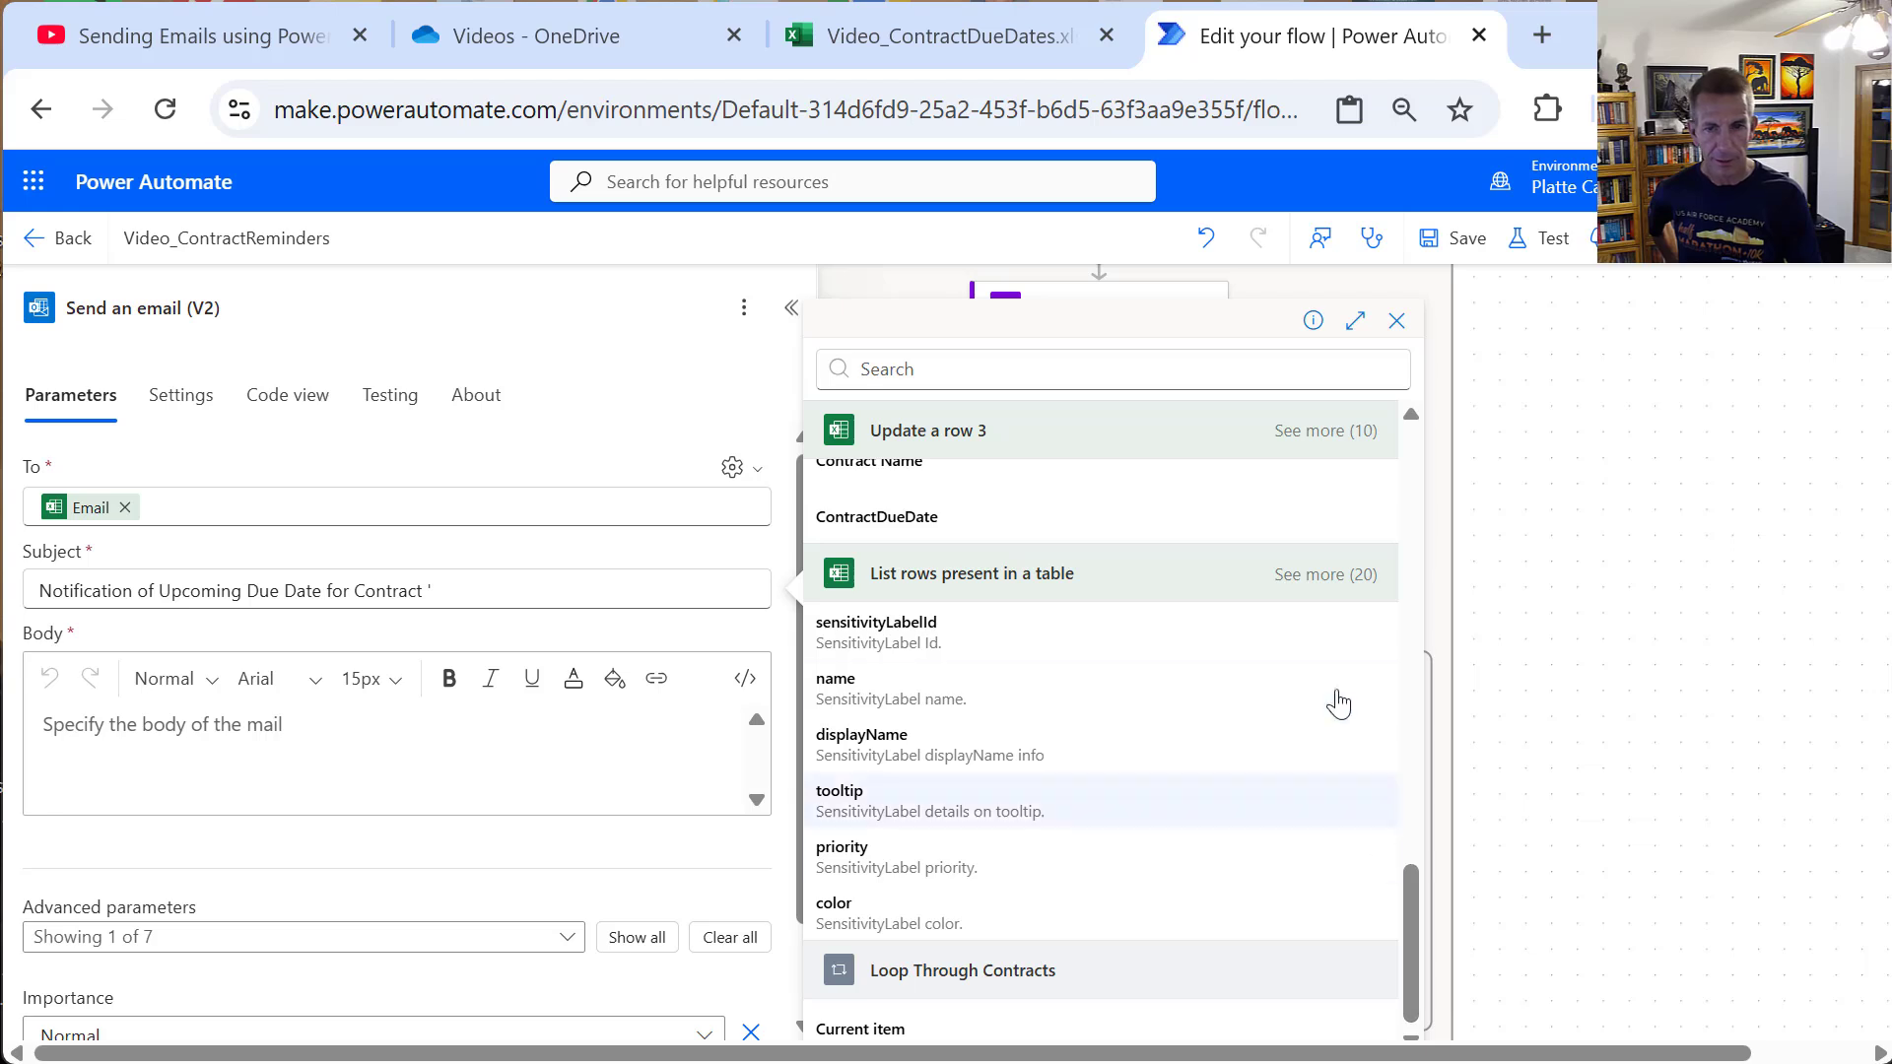
left_click(1326, 578)
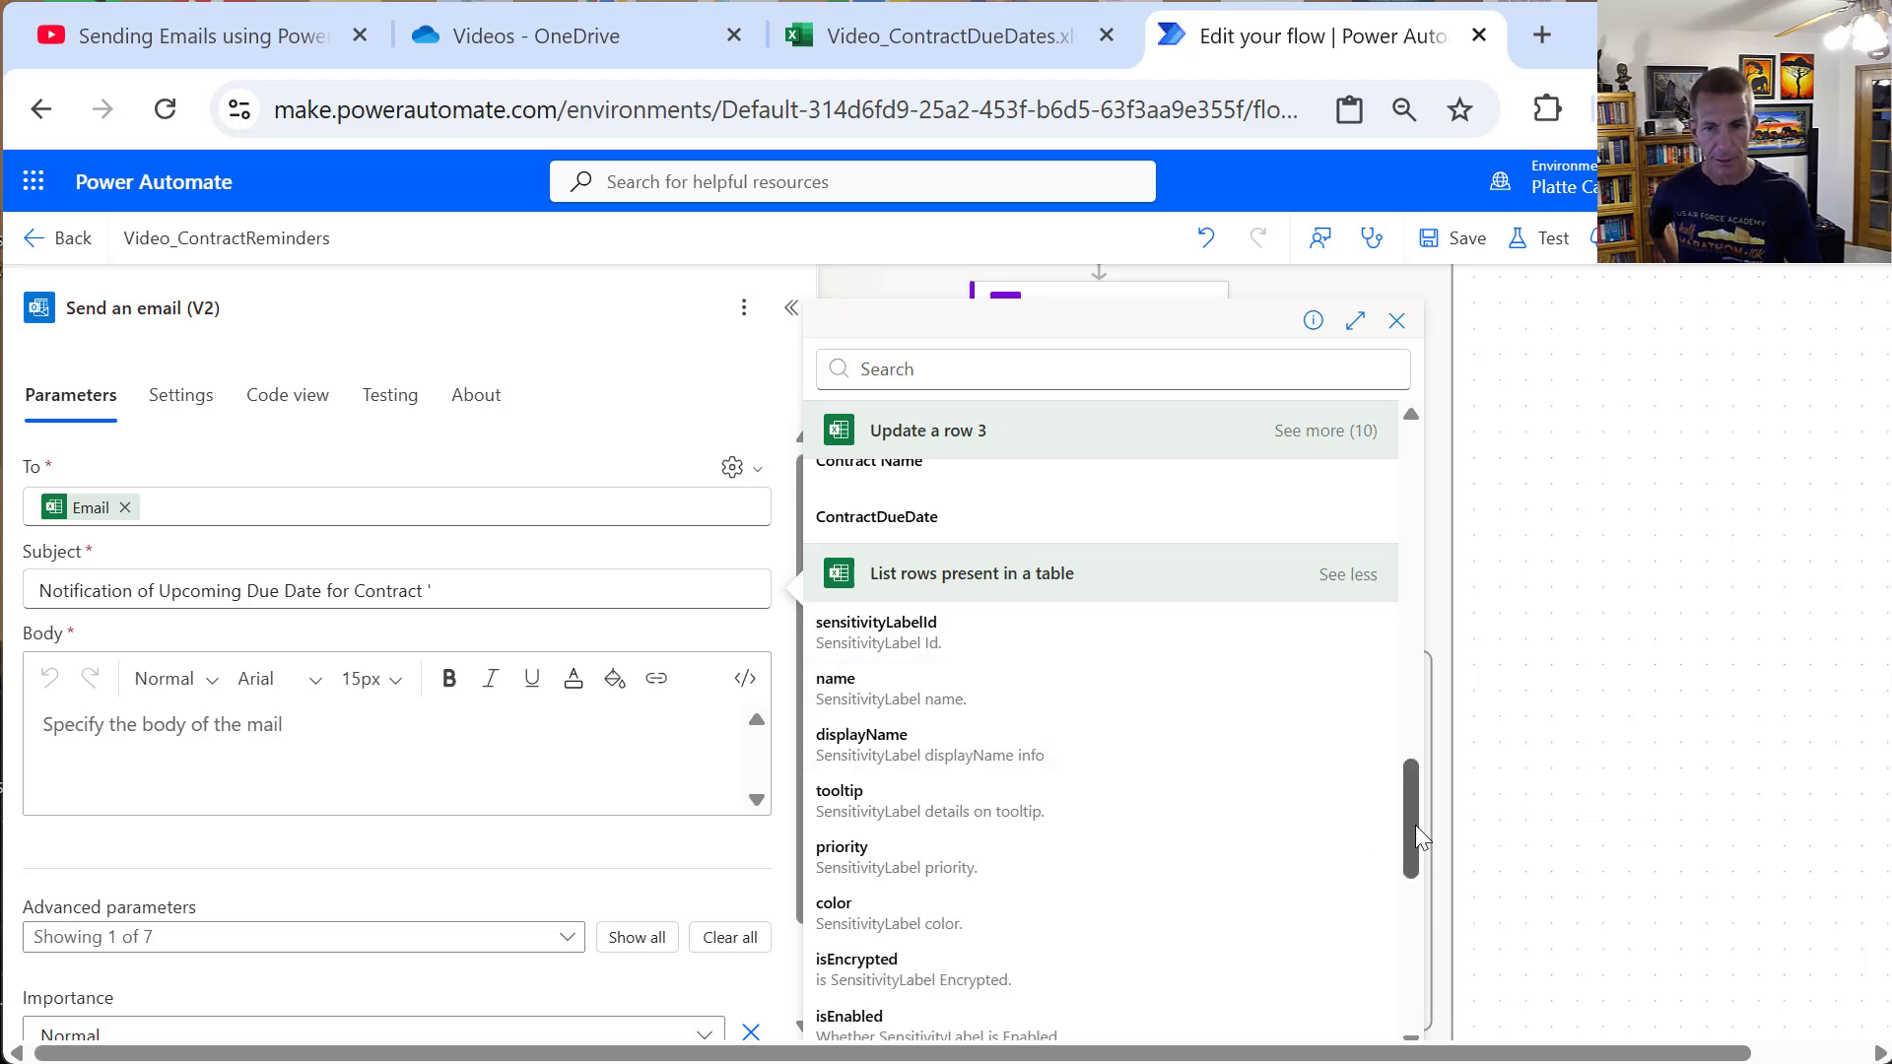
left_click_drag(1416, 830, 1402, 905)
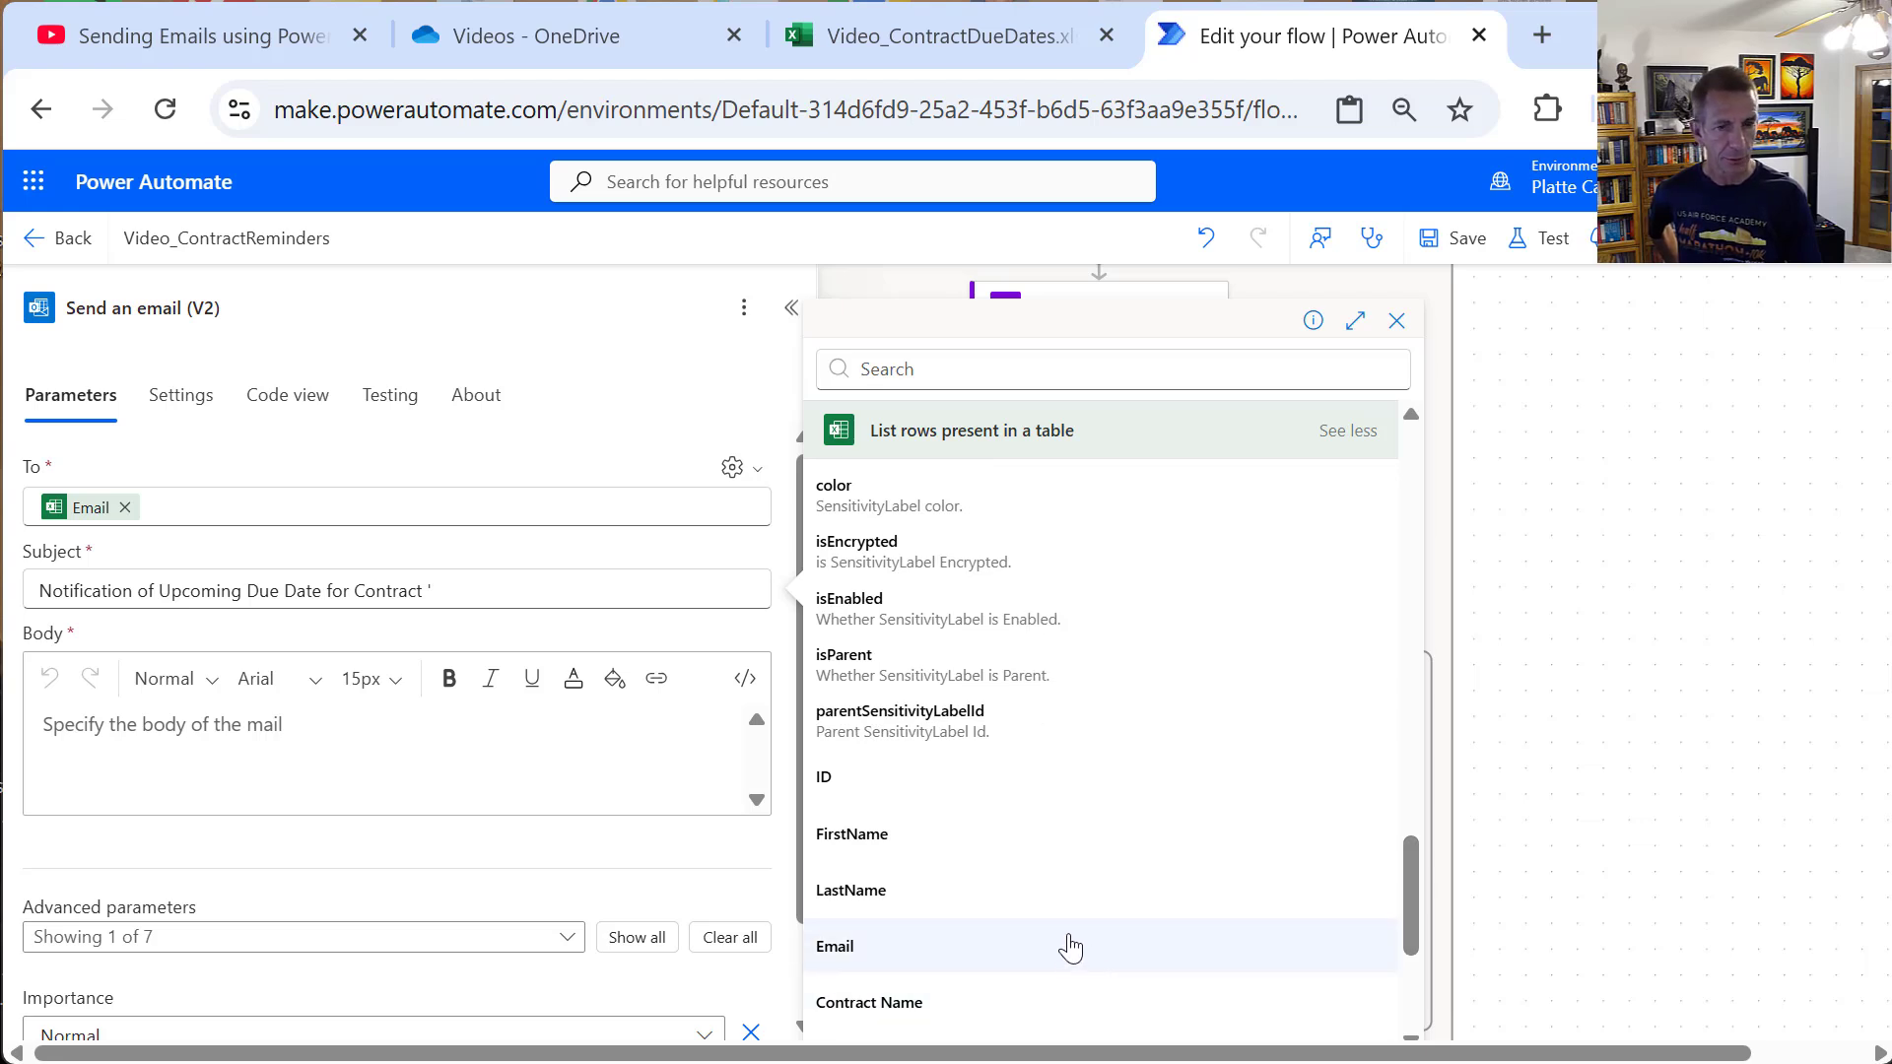
left_click(1032, 1023)
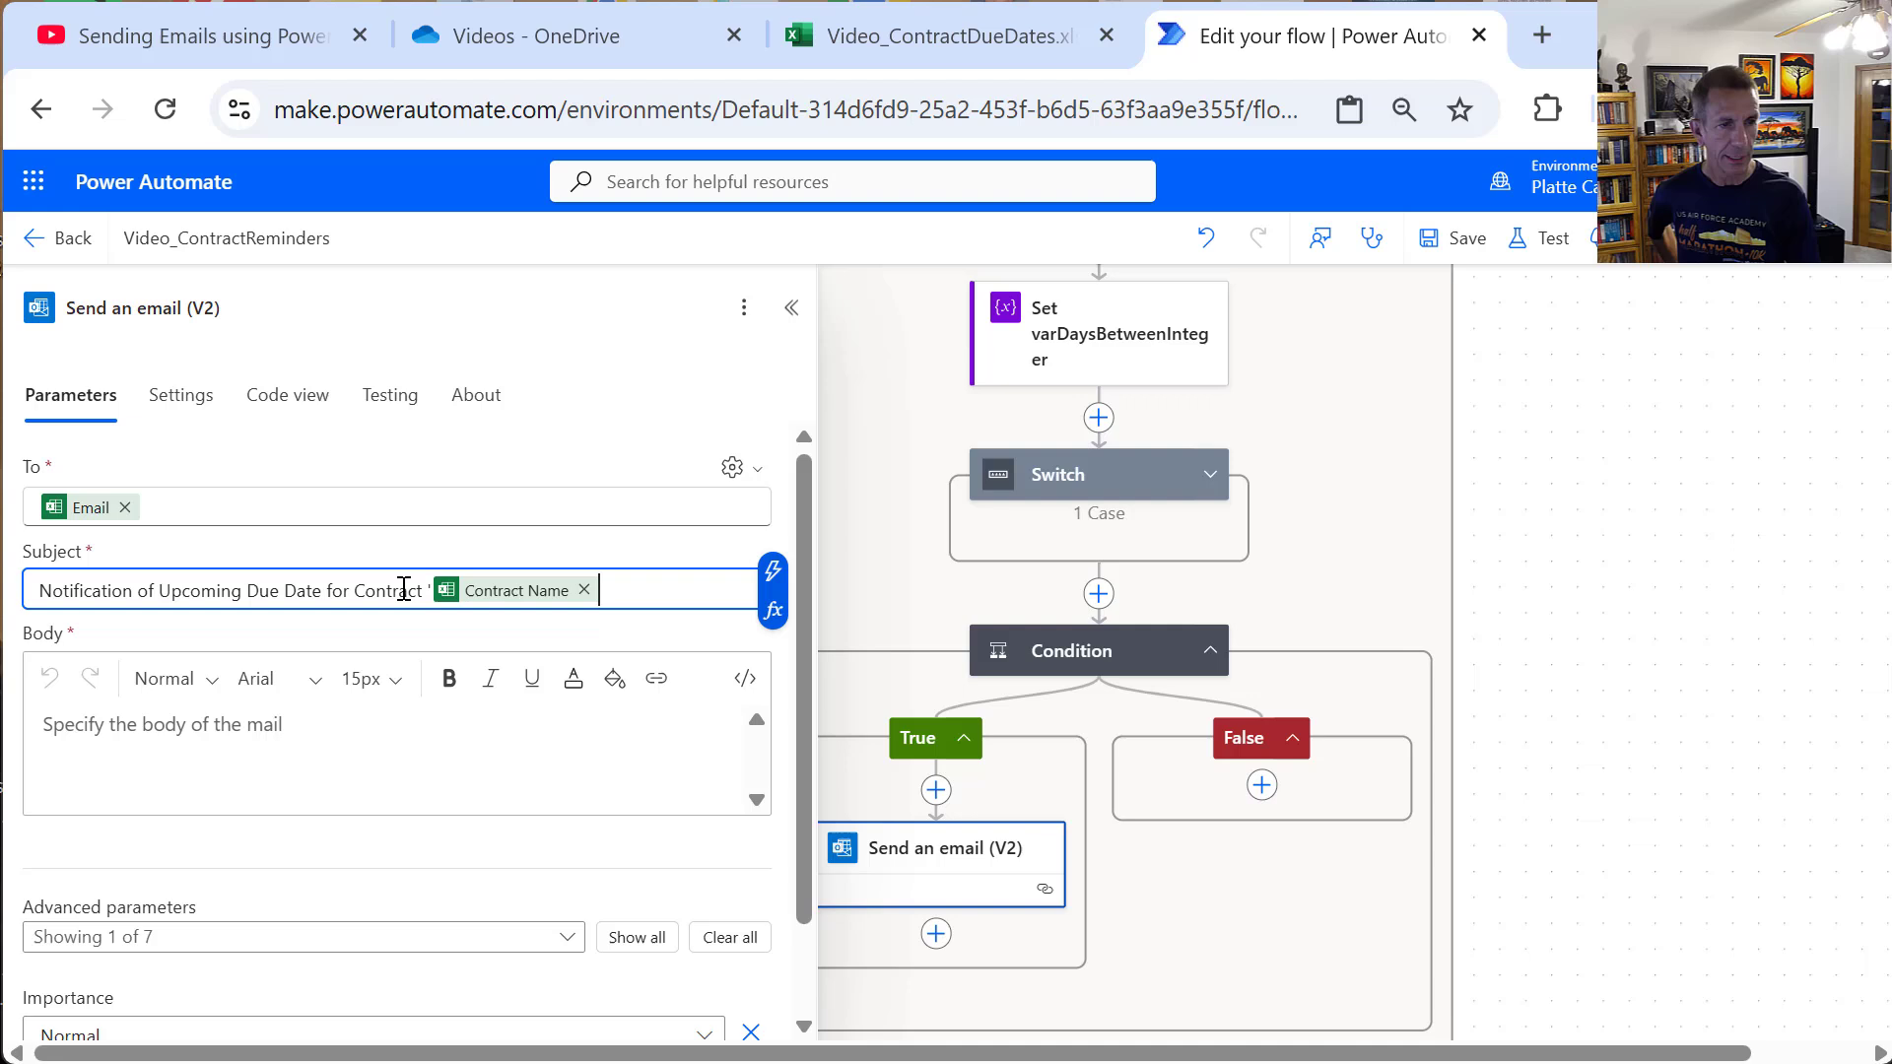
Step: Replace the recipient in To with the Email value from "List rows present in a table"
left_click(138, 508)
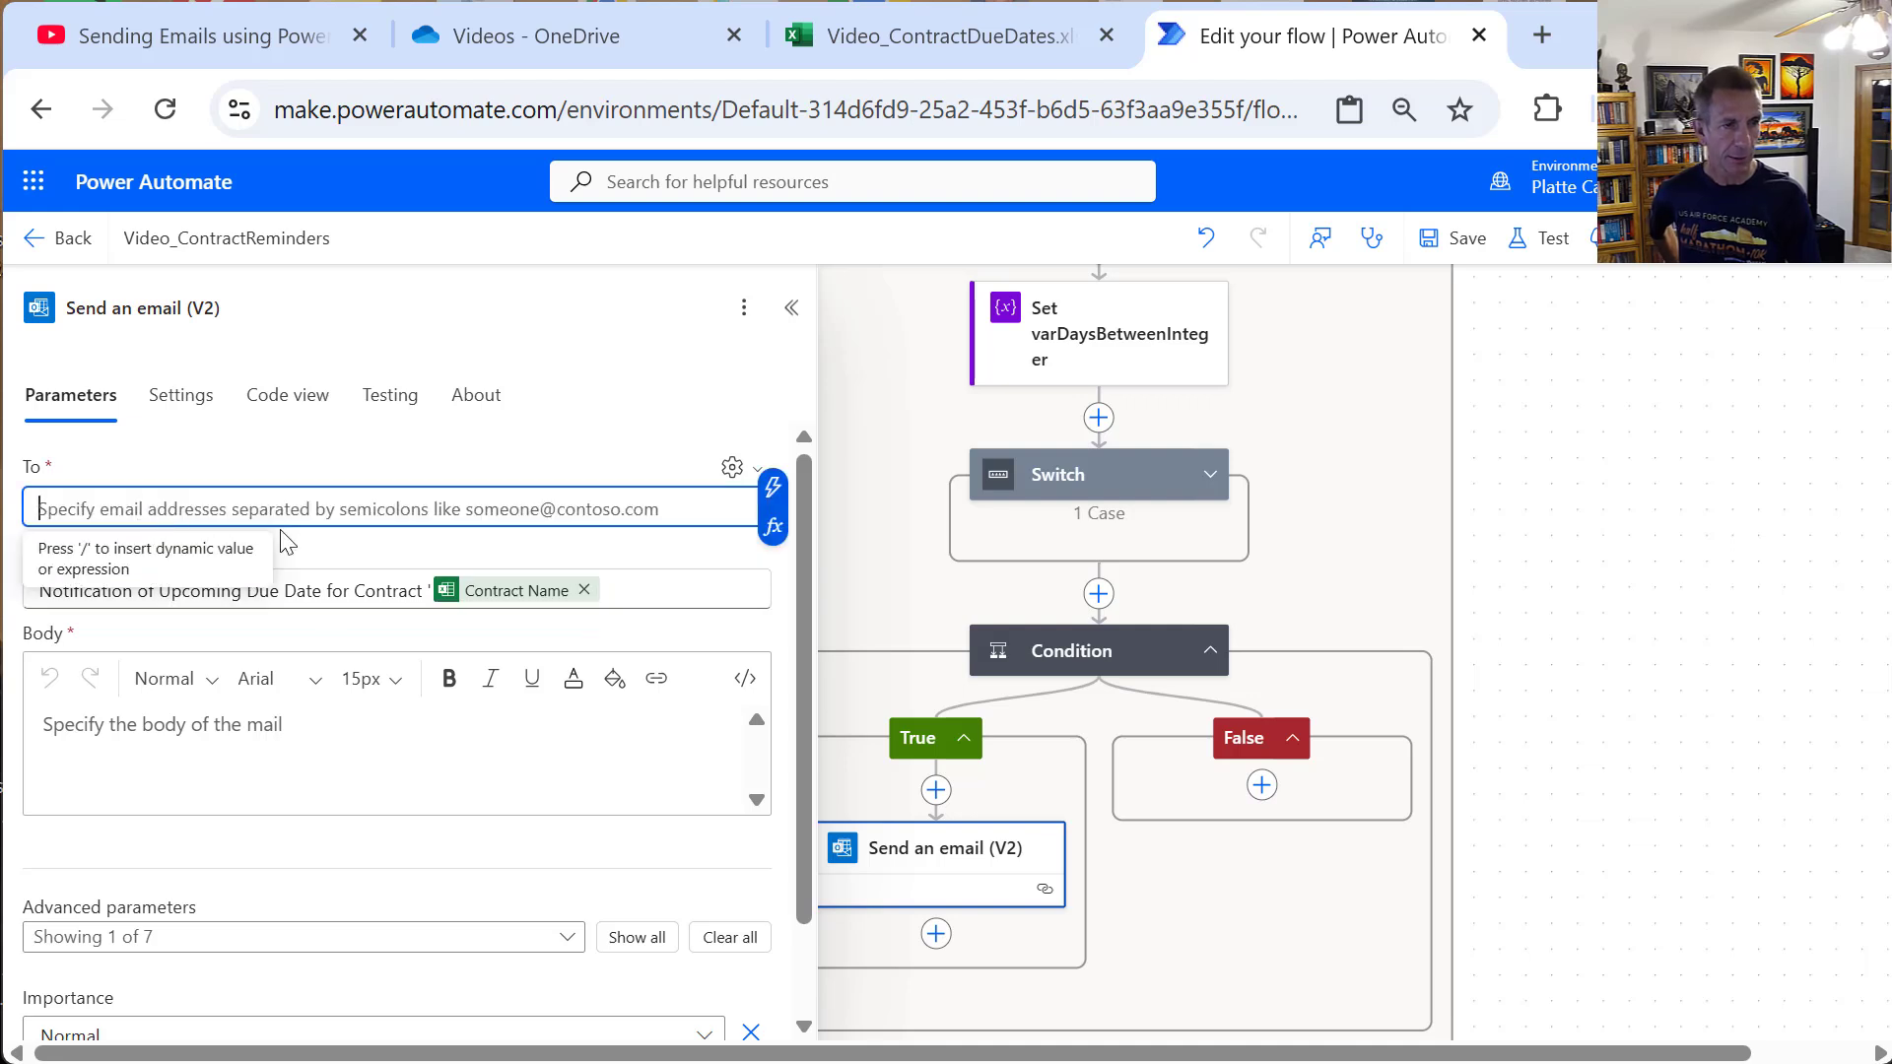
left_click(770, 487)
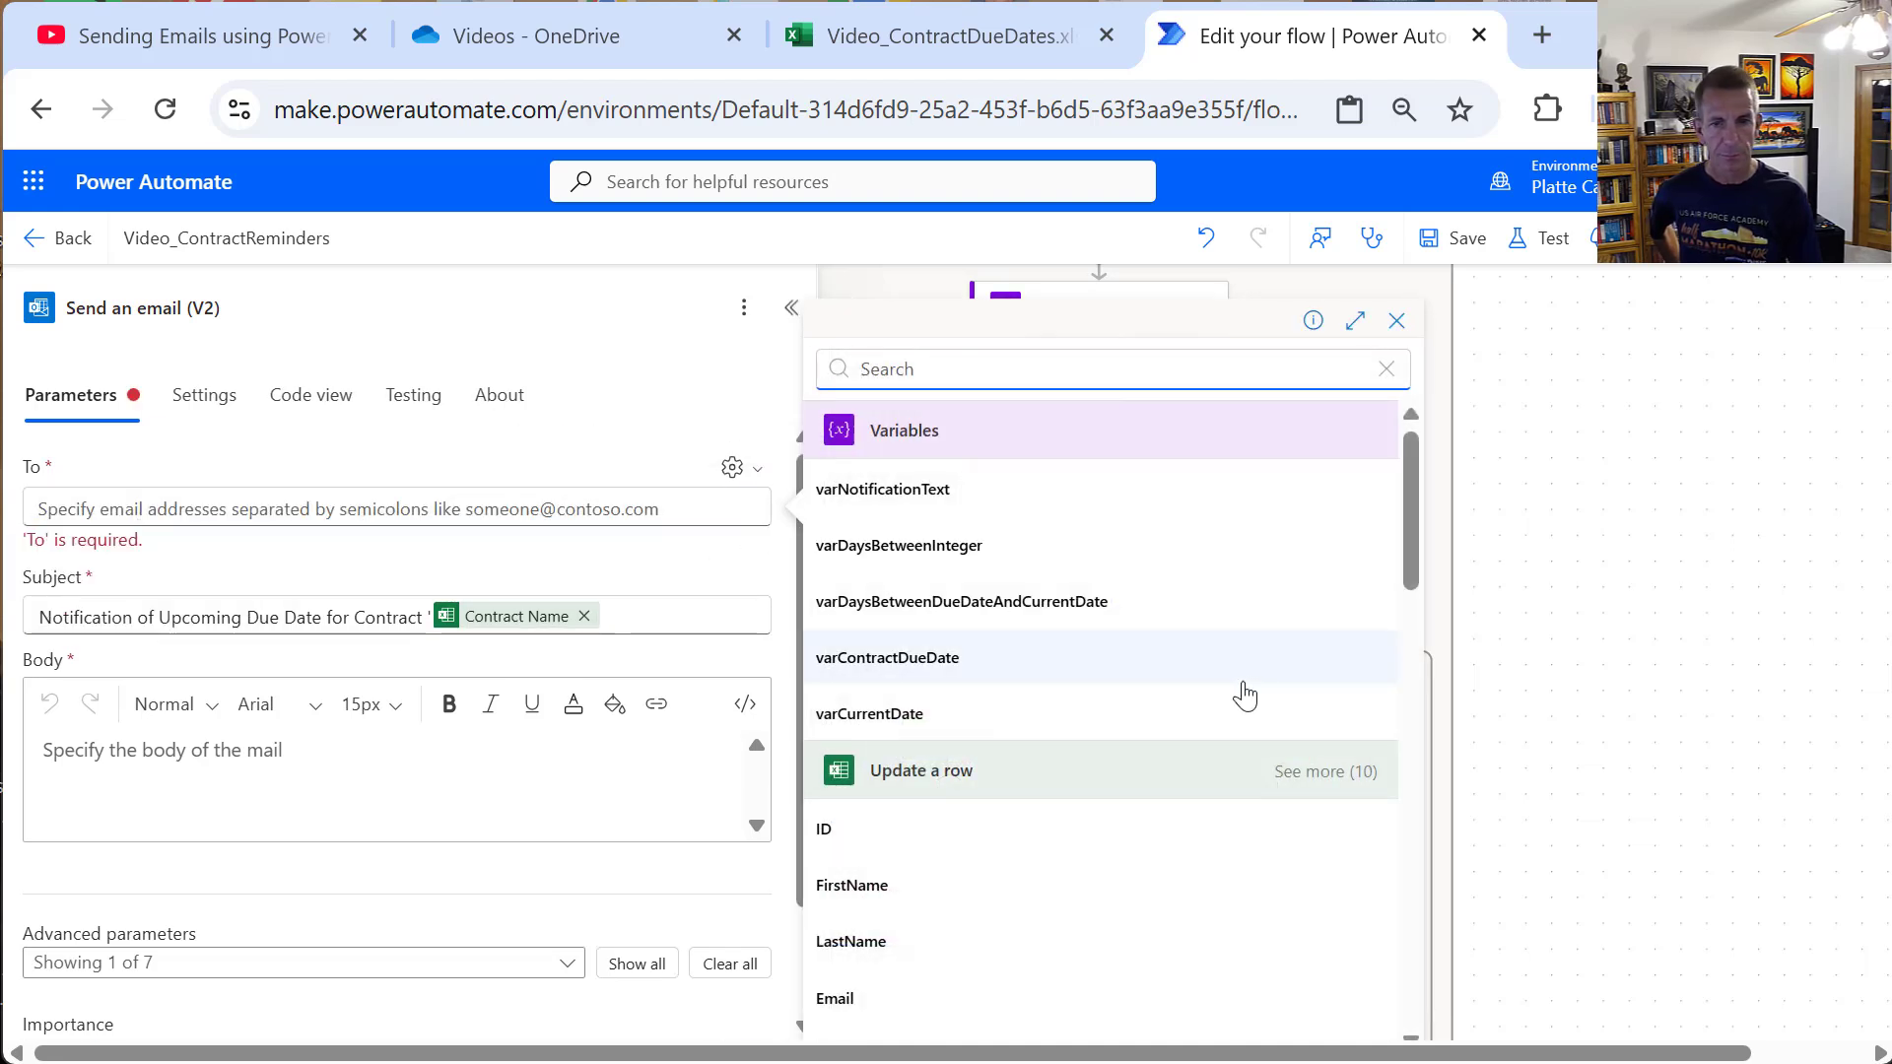
left_click_drag(1407, 574, 1365, 1029)
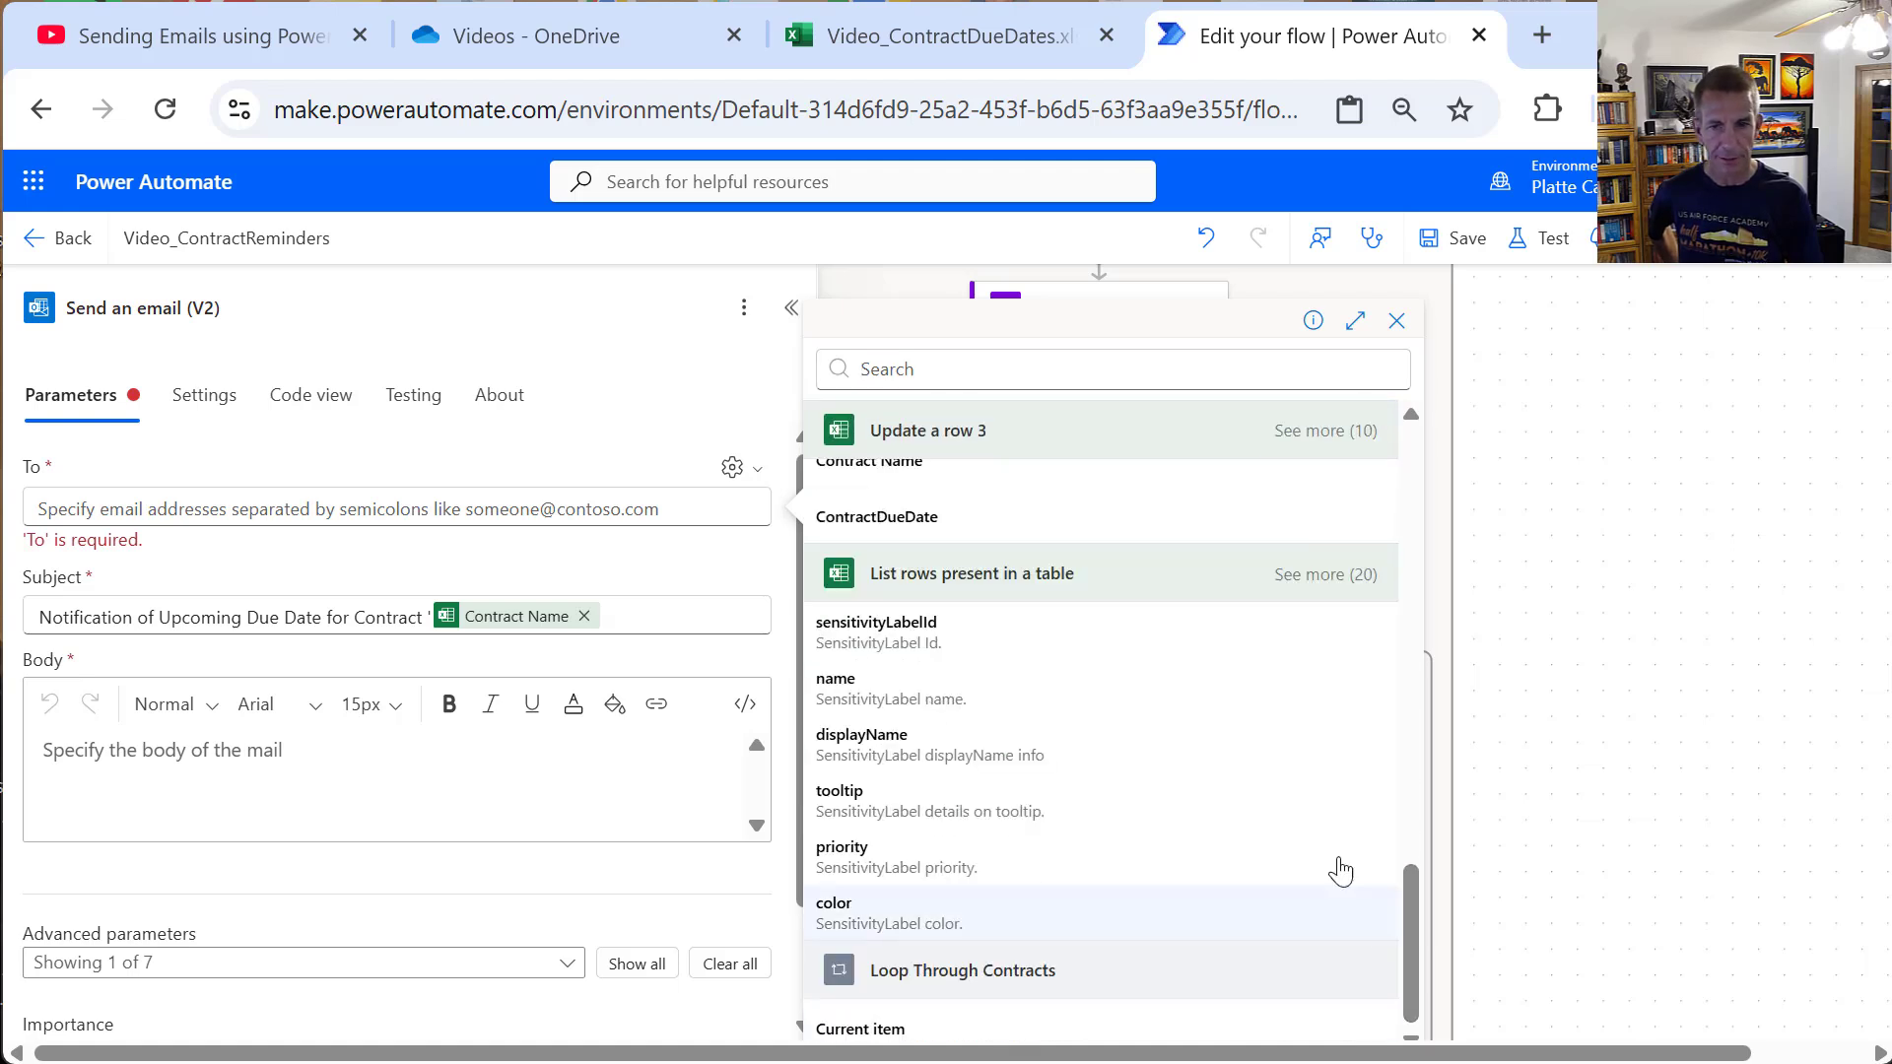
left_click(1326, 581)
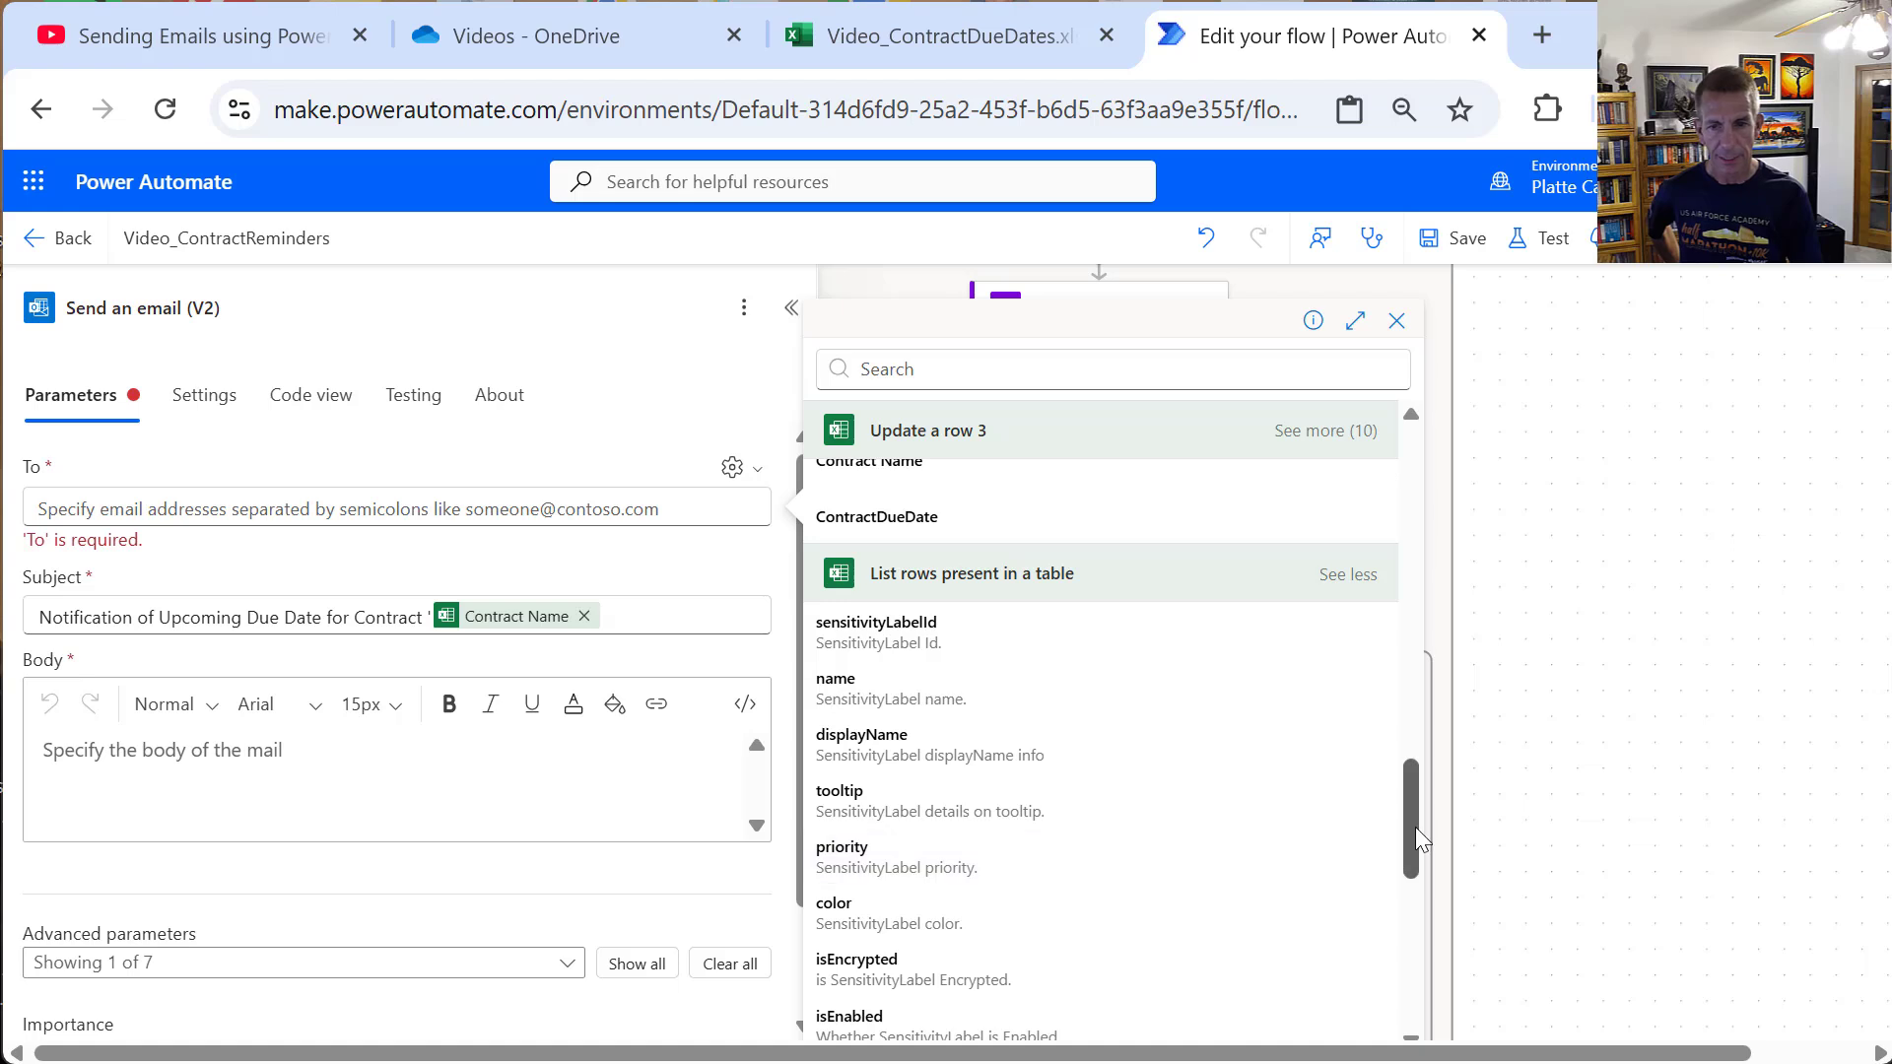
left_click_drag(1415, 826, 1401, 914)
left_click(913, 895)
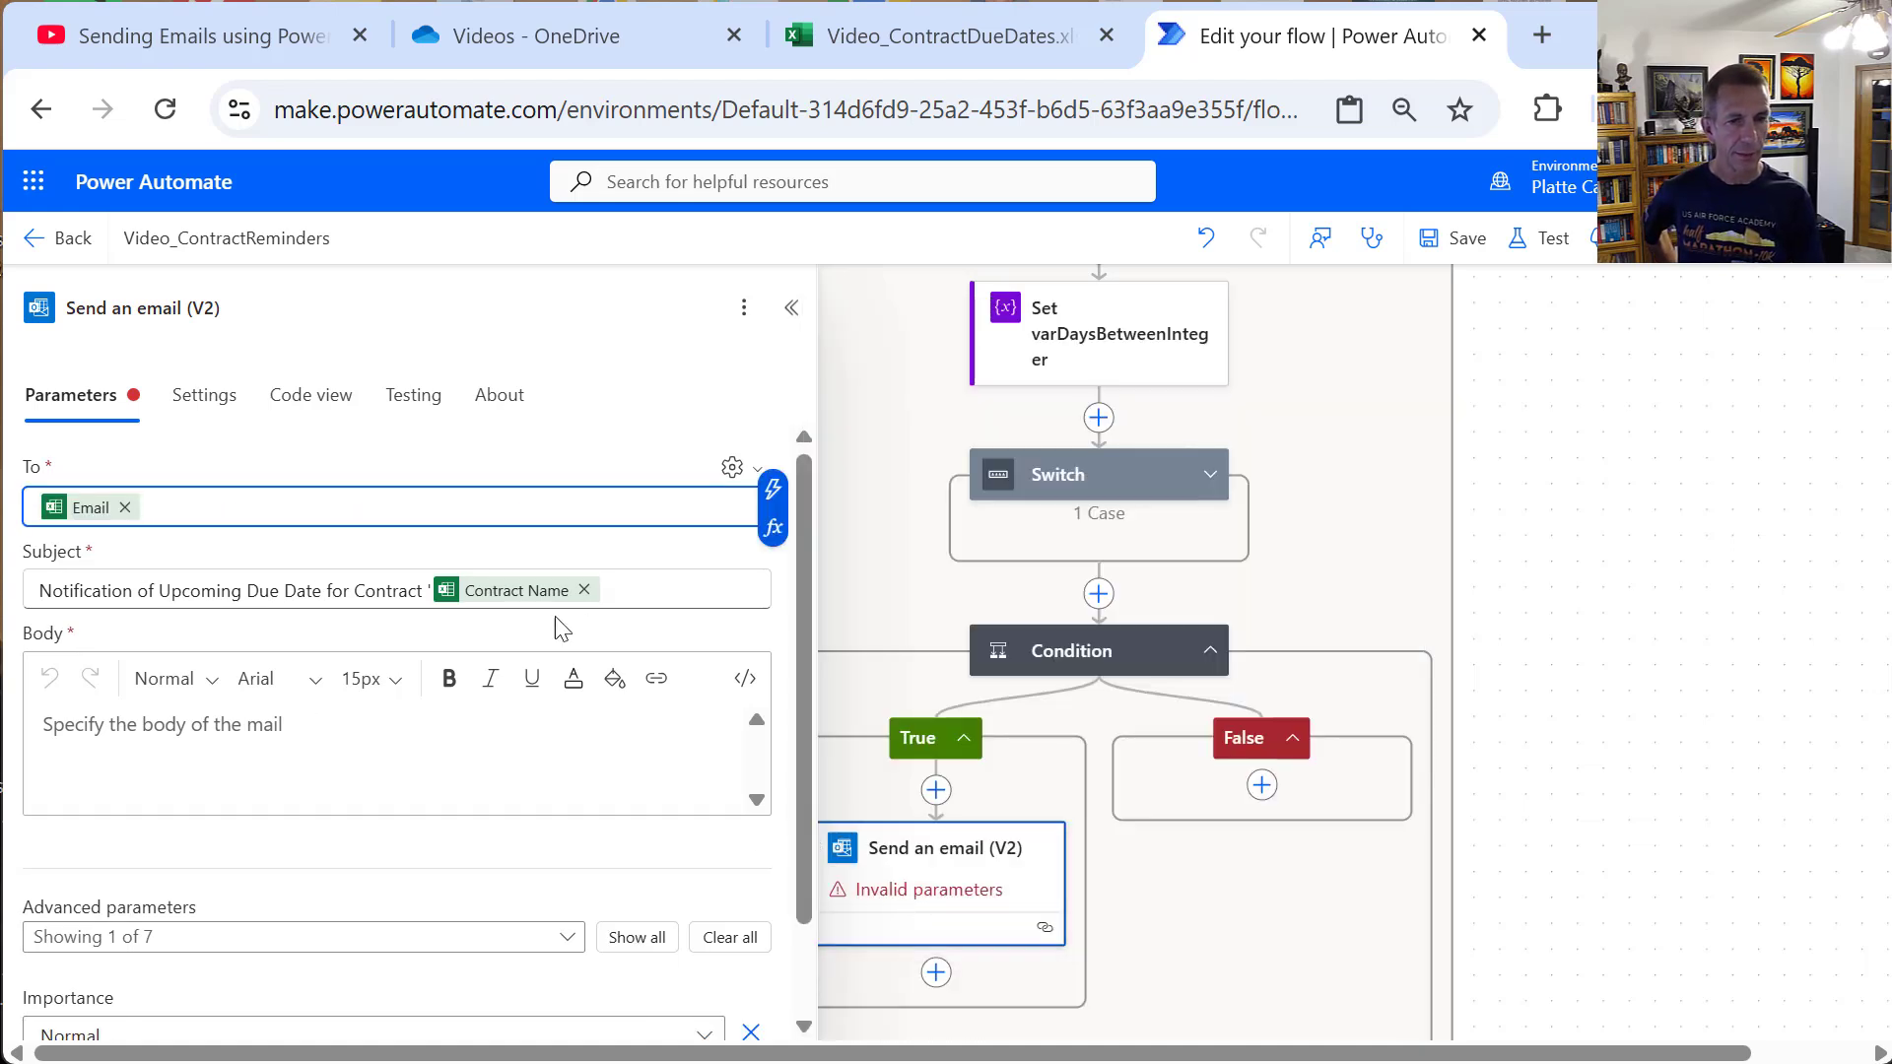
Step: Close the email subject with a single quote after the Contract Name value and begin the body with "Dear"
left_click(658, 600)
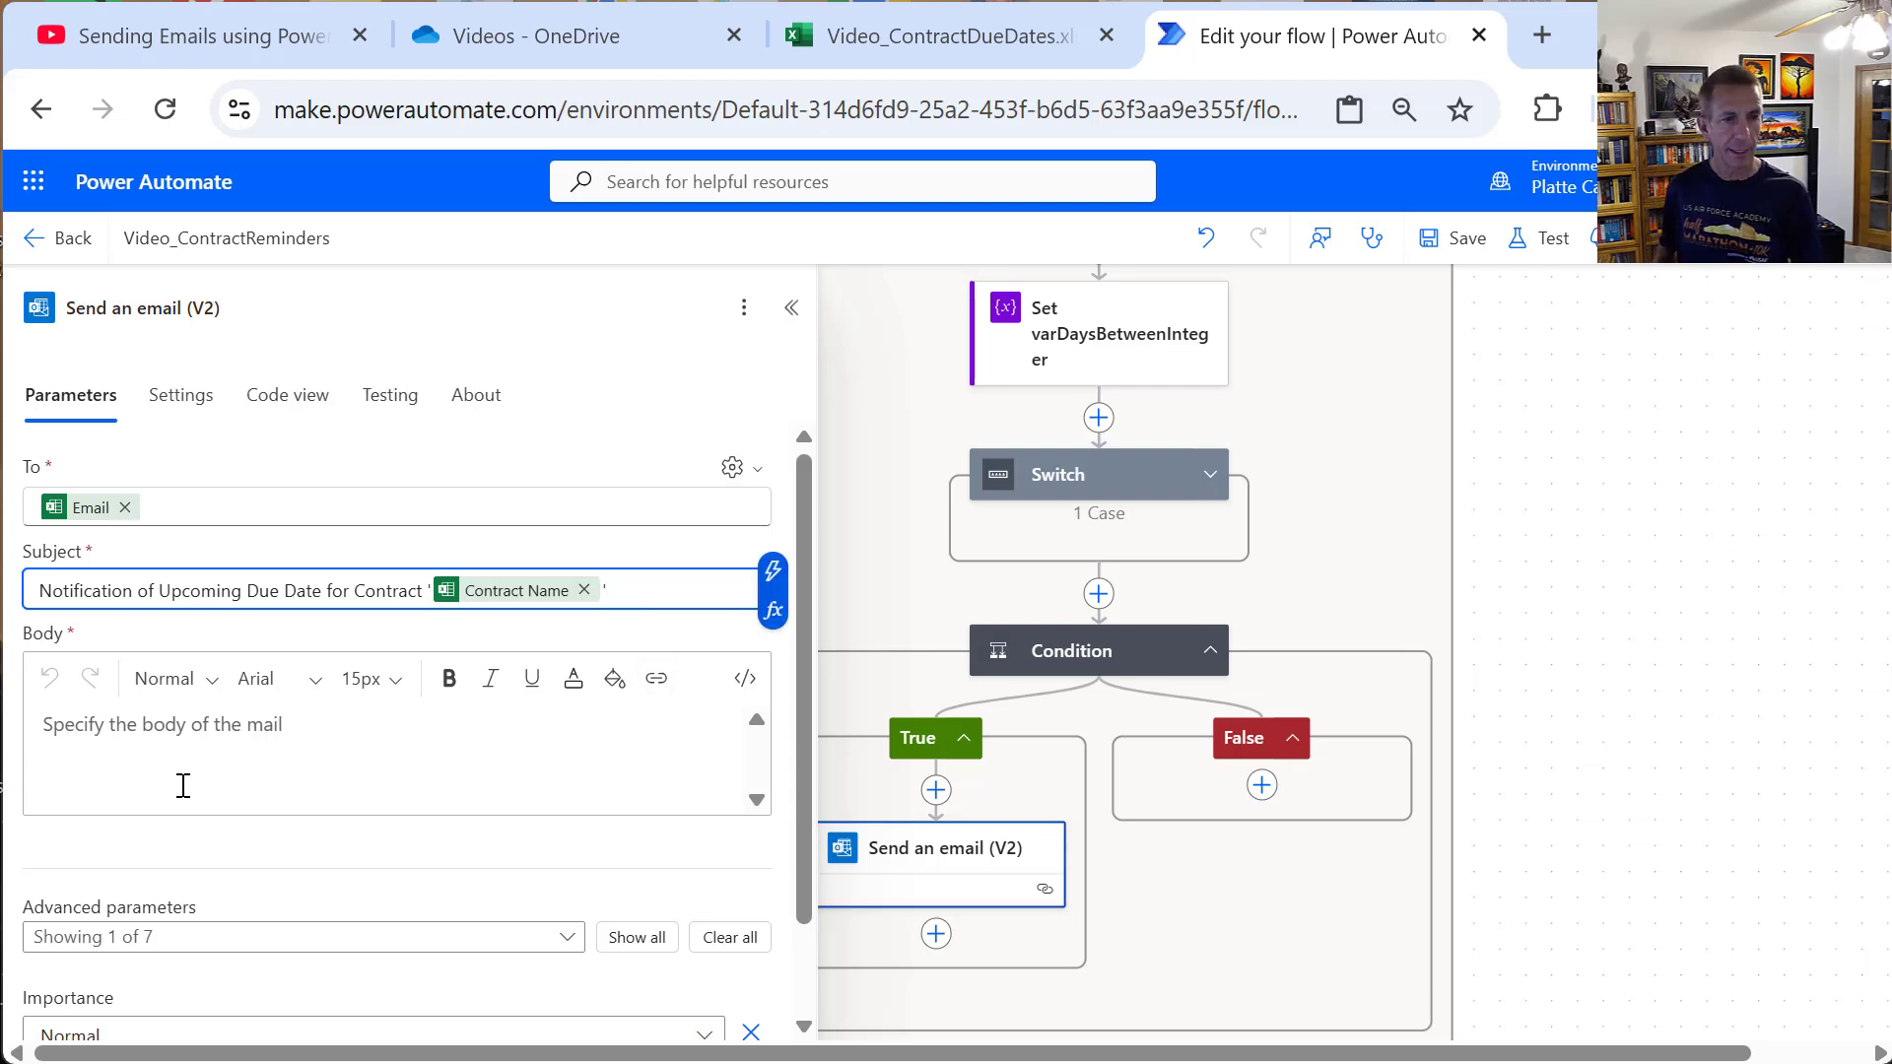
left_click(190, 753)
type("Dear")
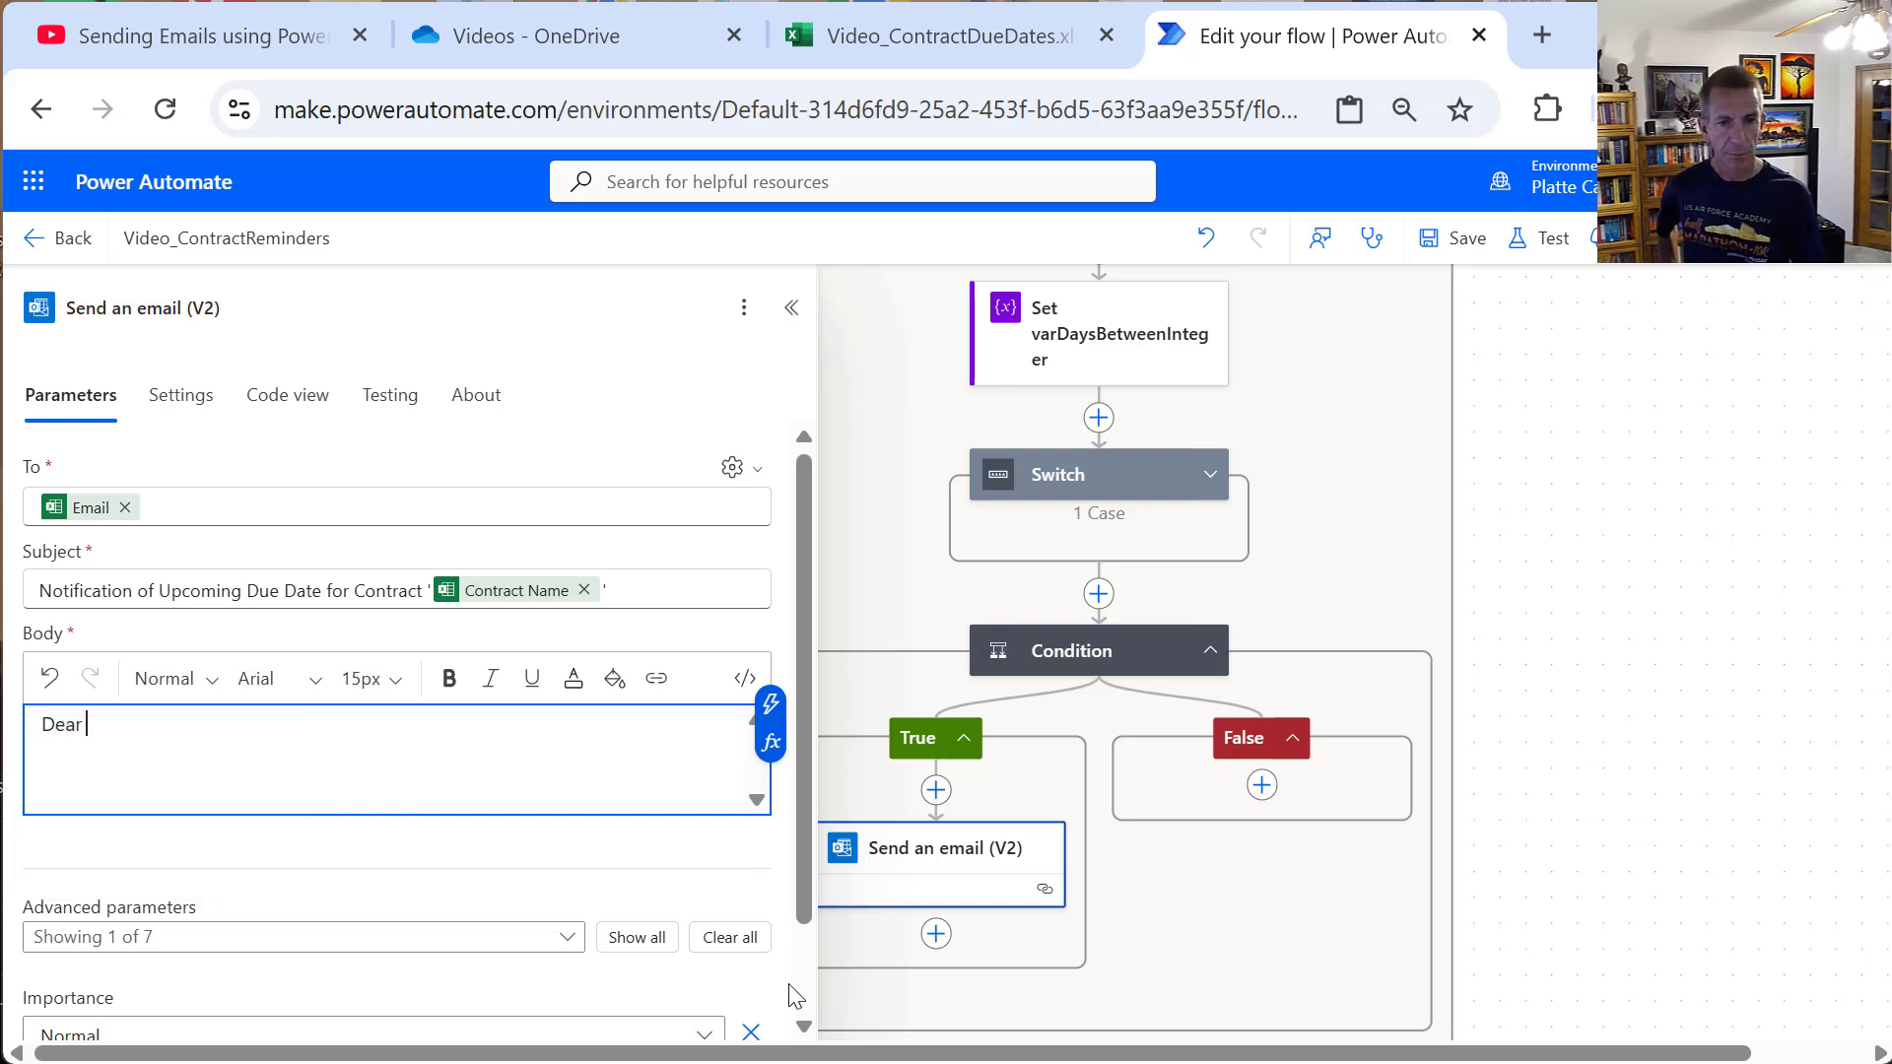
Step: Insert the FirstName value from "List rows present in a table" after "Dear" in the email body
left_click(773, 727)
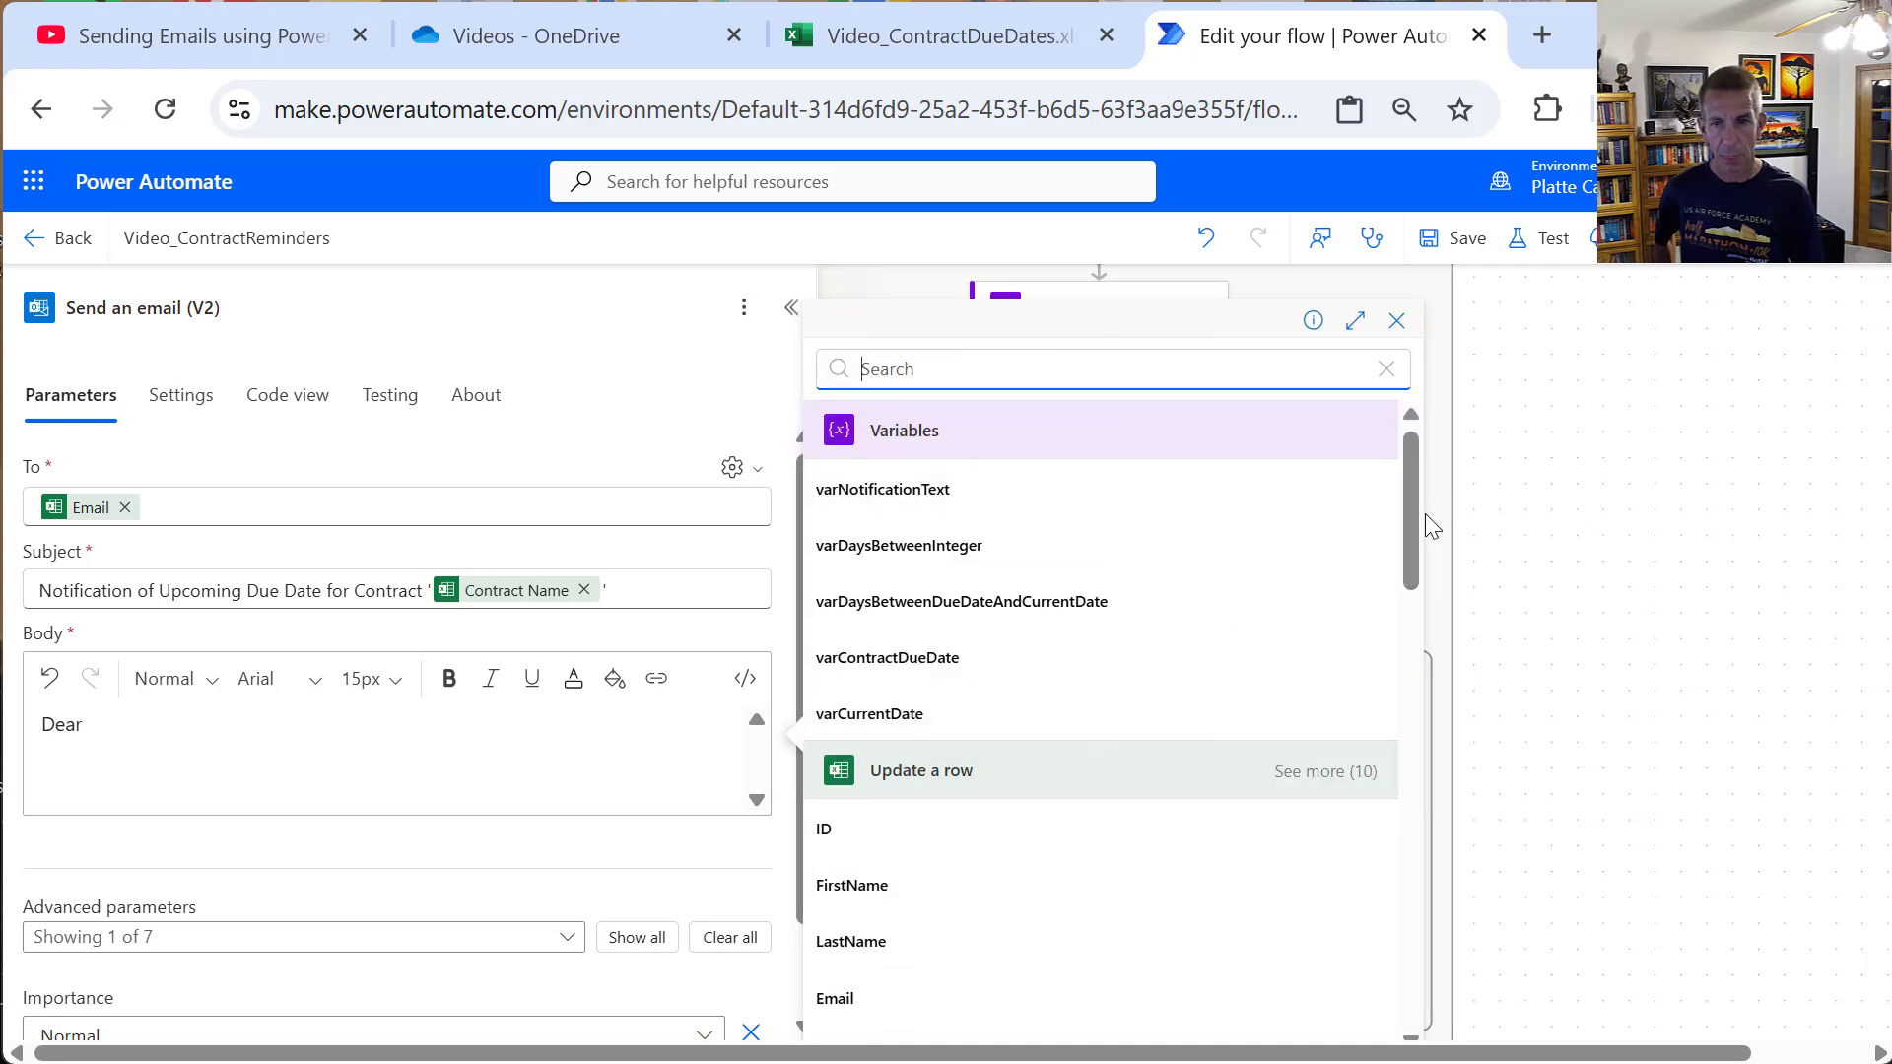
scroll(1424, 551, "down", 2)
scroll(1463, 693, "down", 10)
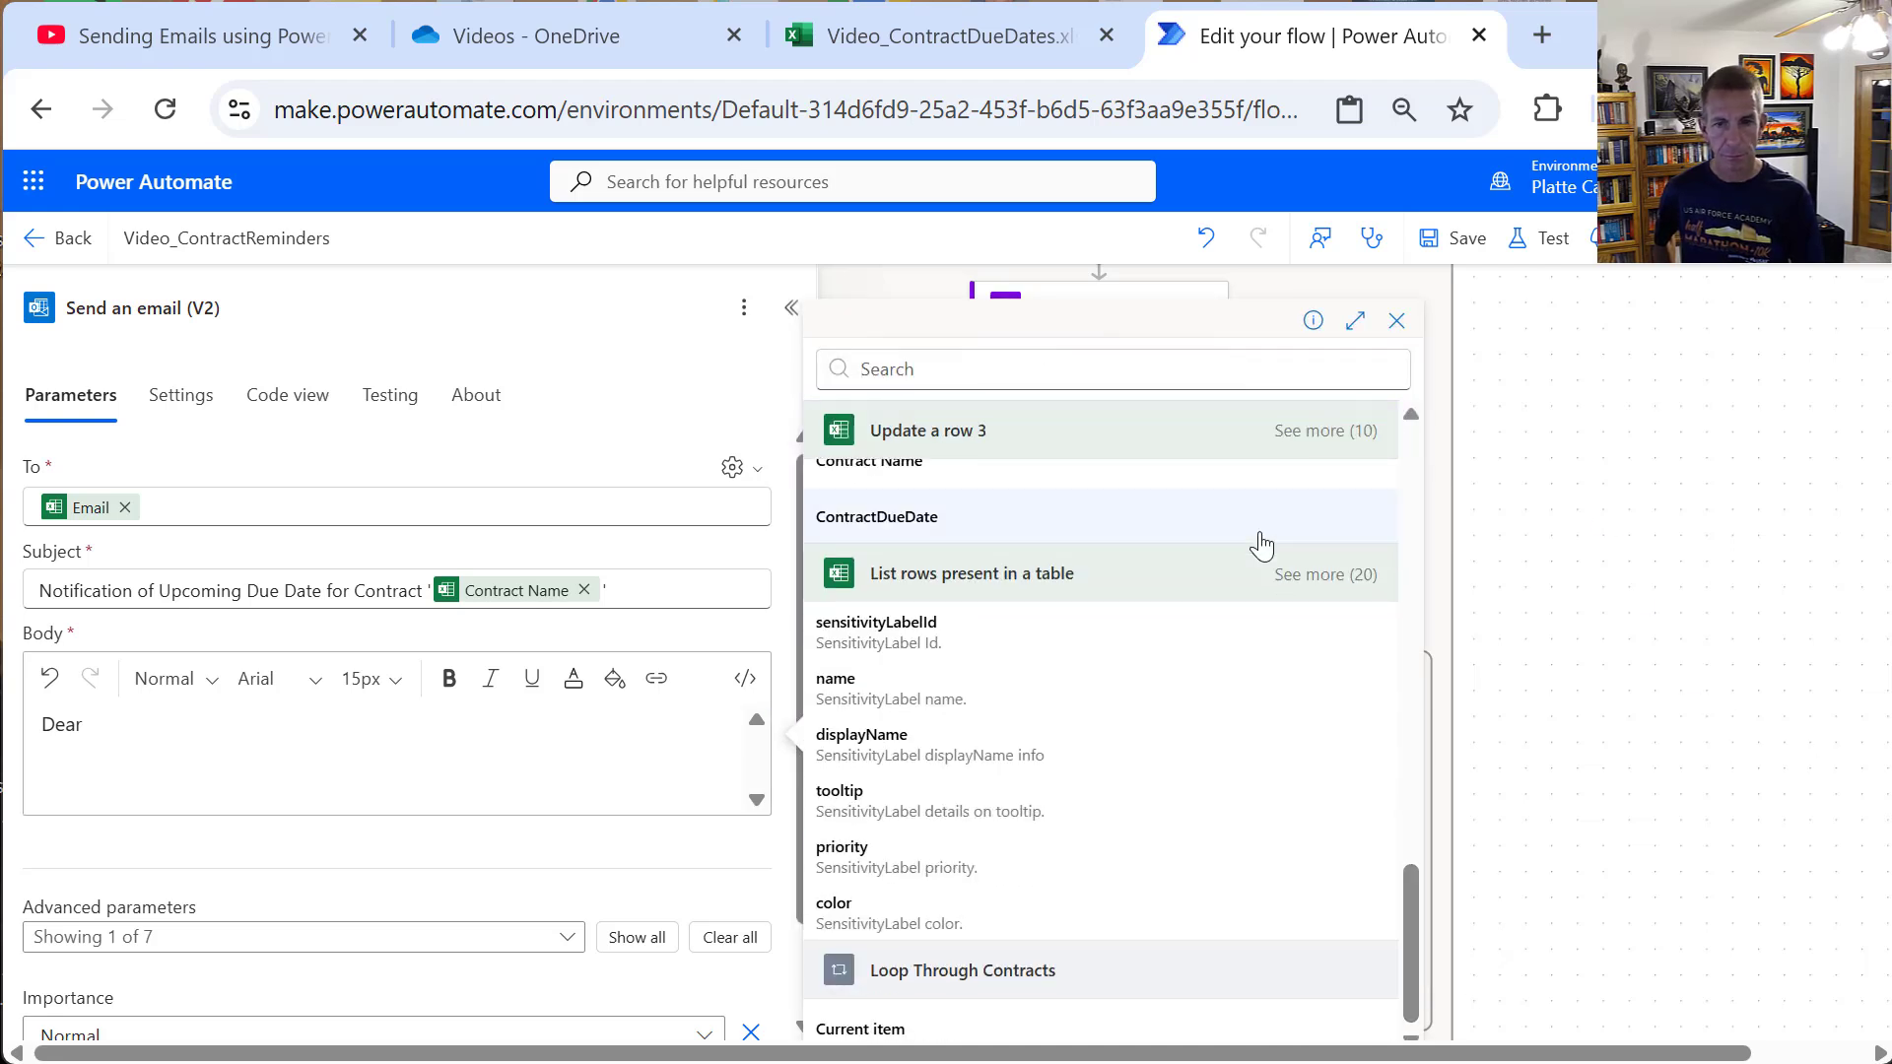
left_click(1309, 581)
scroll(1012, 838, "down", 4)
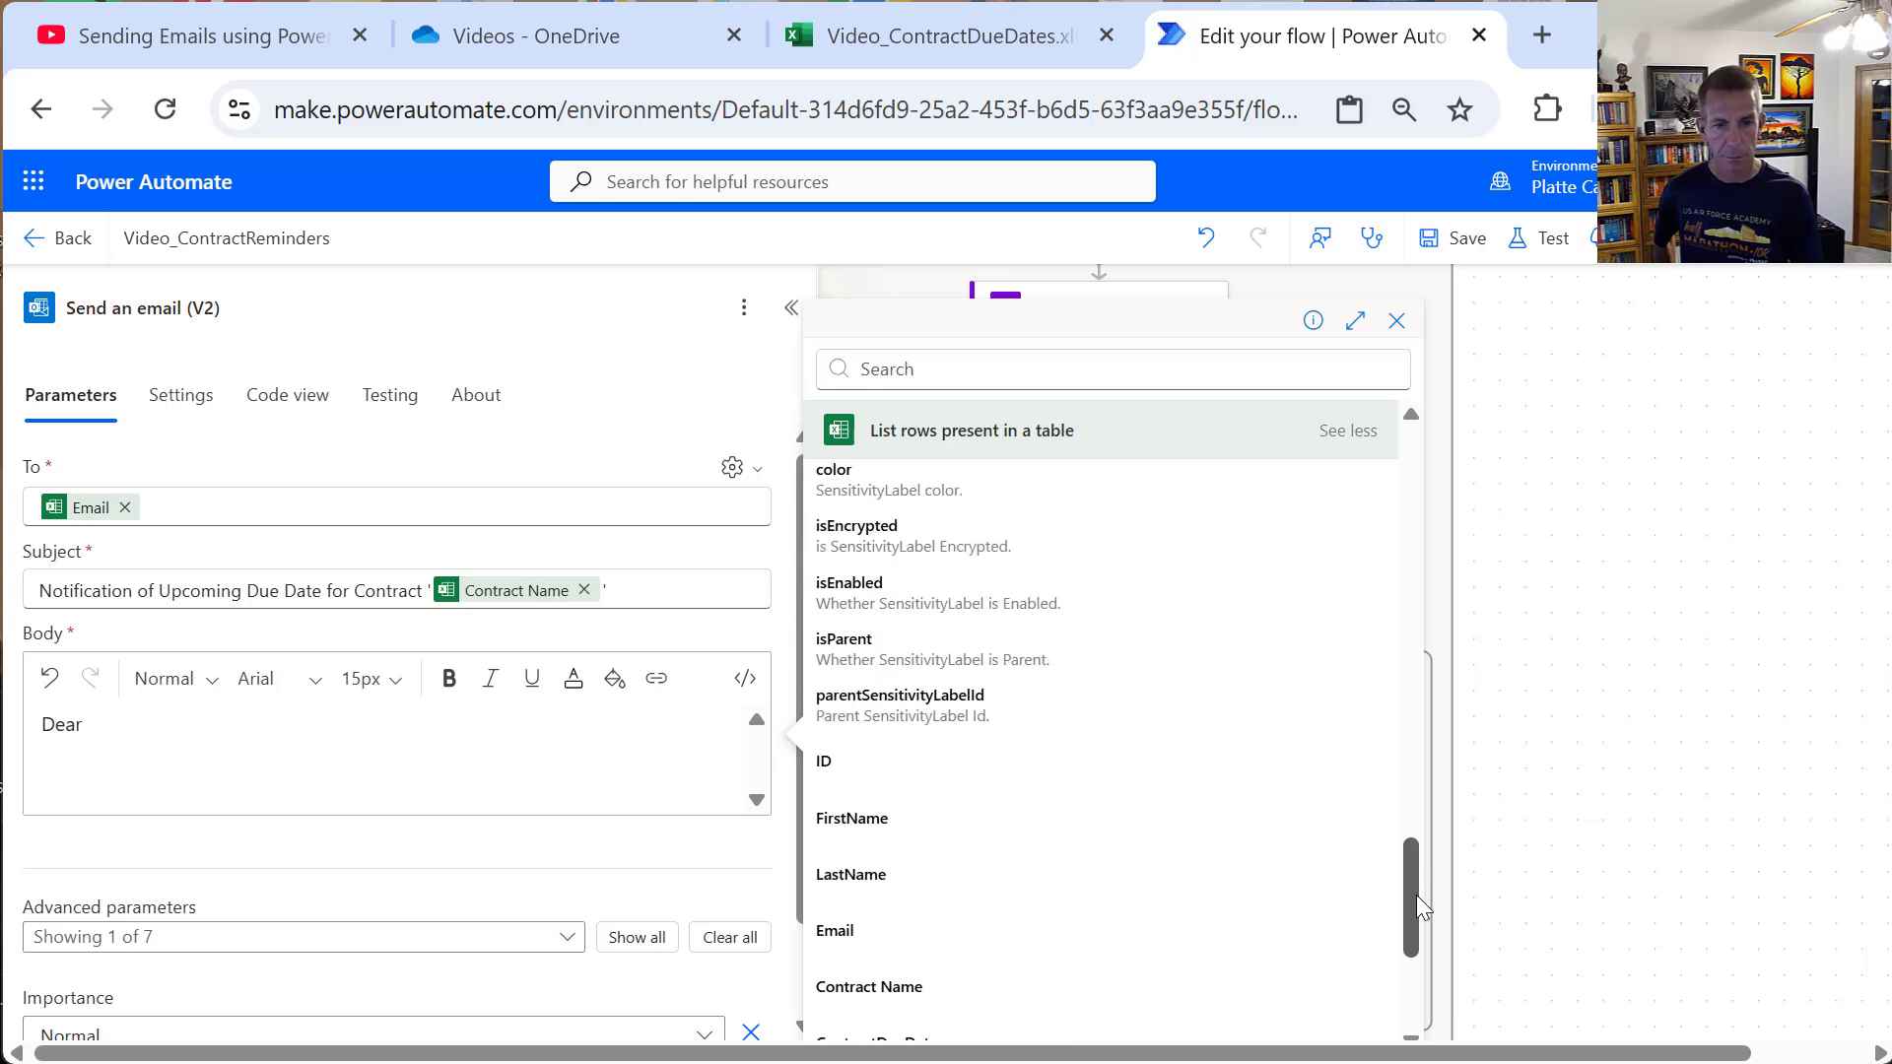
left_click(985, 818)
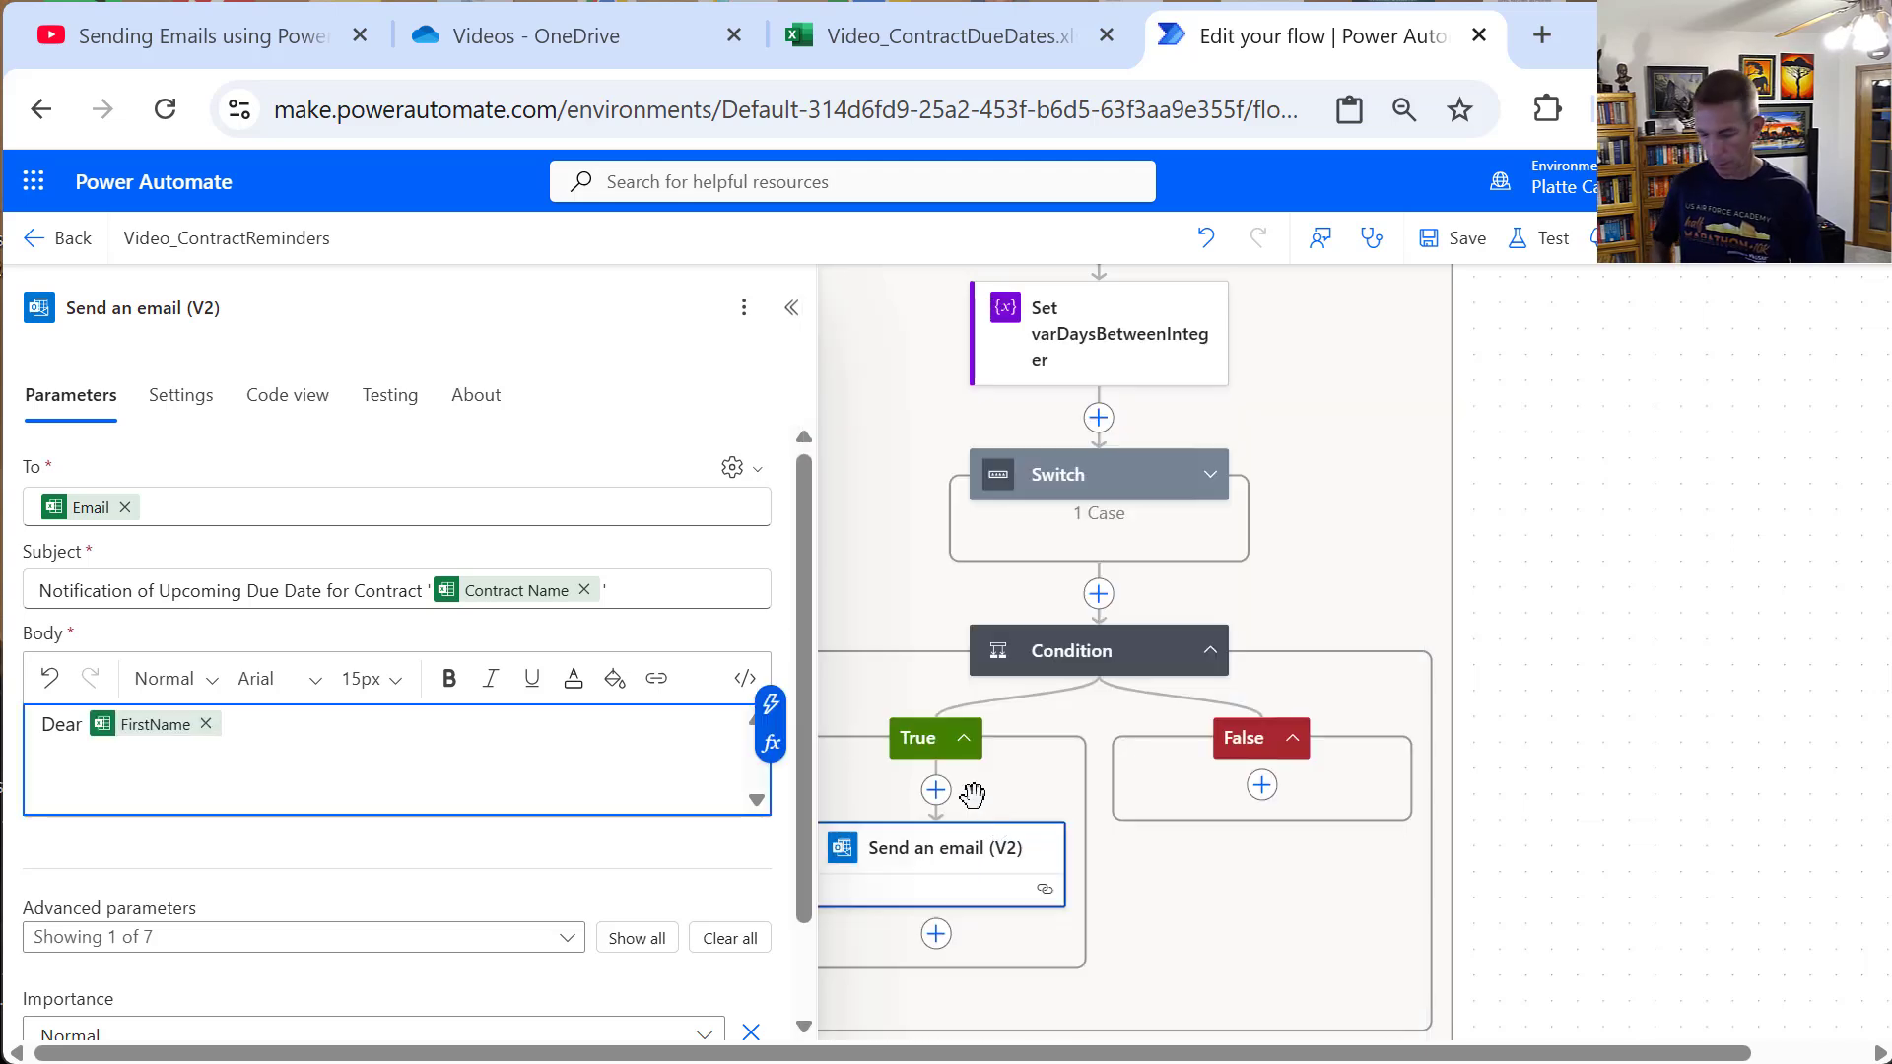
Step: Add the LastName value from "List rows present in a table" after the FirstName value in the greeting
left_click(770, 703)
left_click_drag(1409, 518, 1411, 996)
left_click(1348, 574)
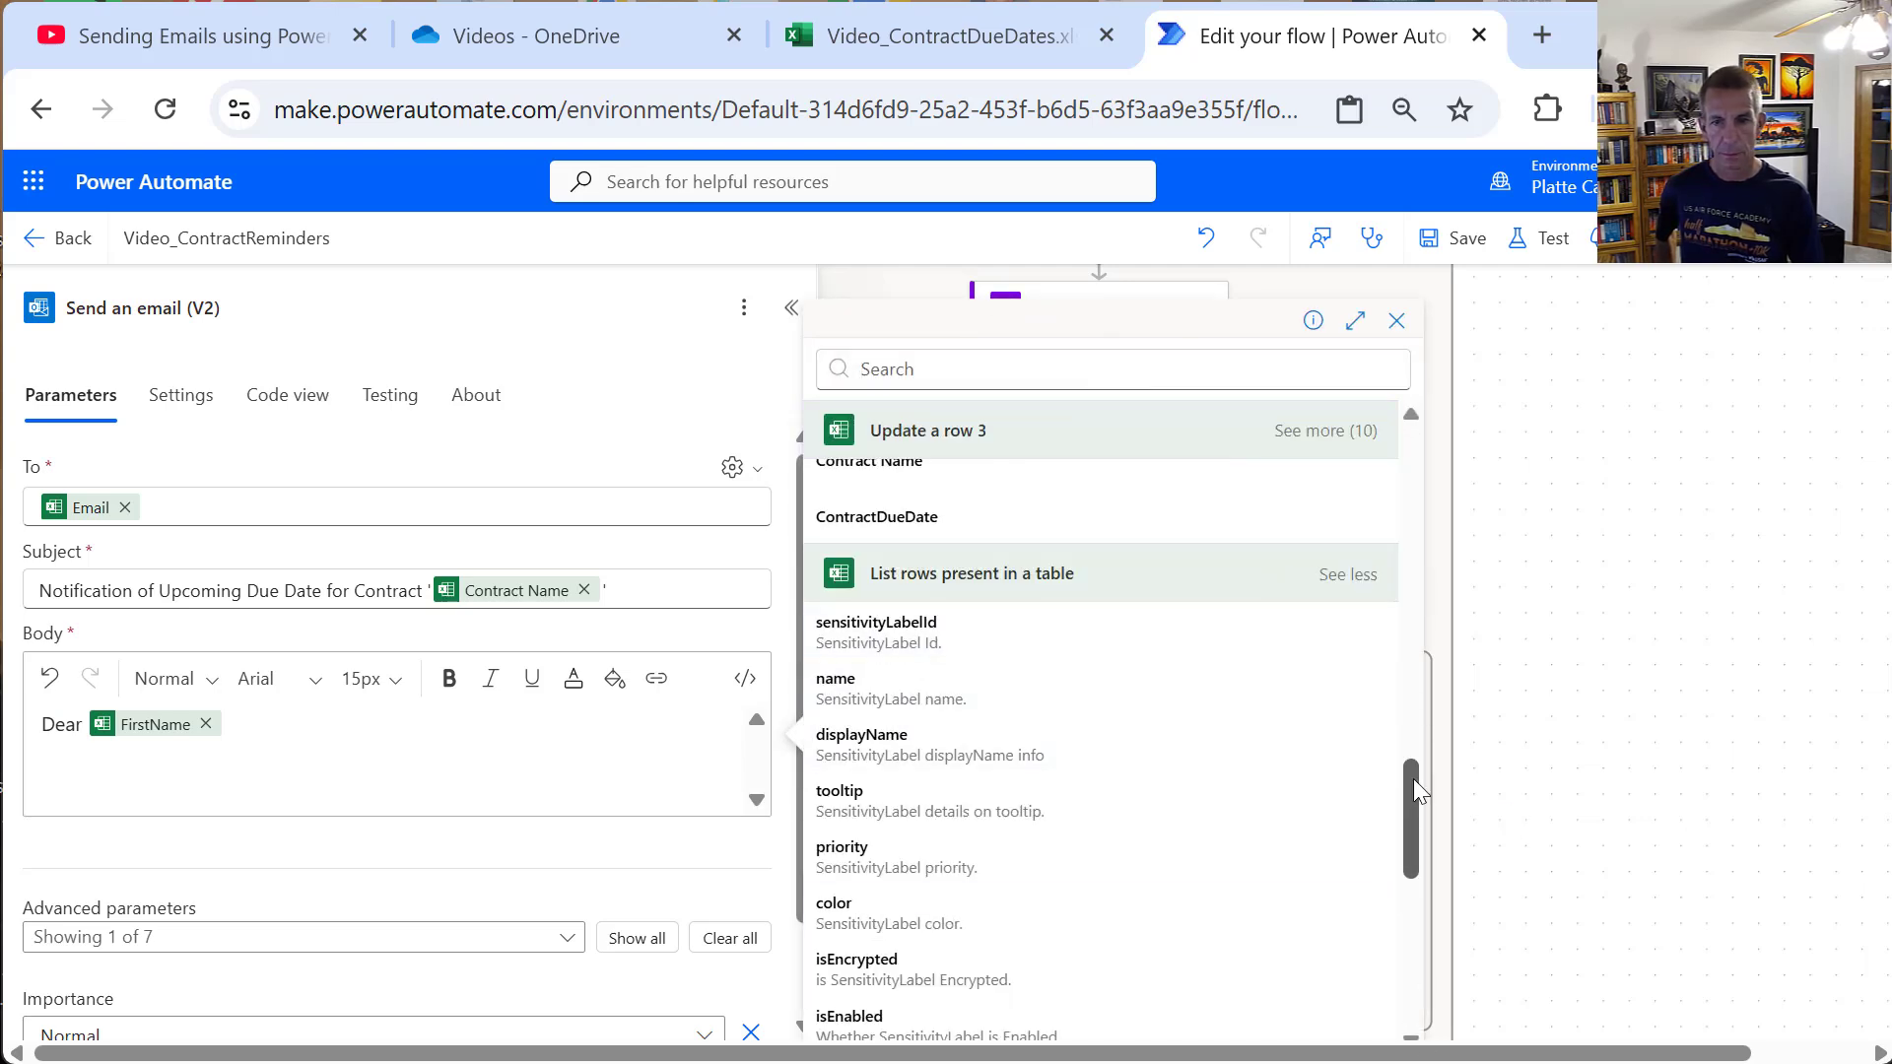
left_click_drag(1415, 789, 1406, 884)
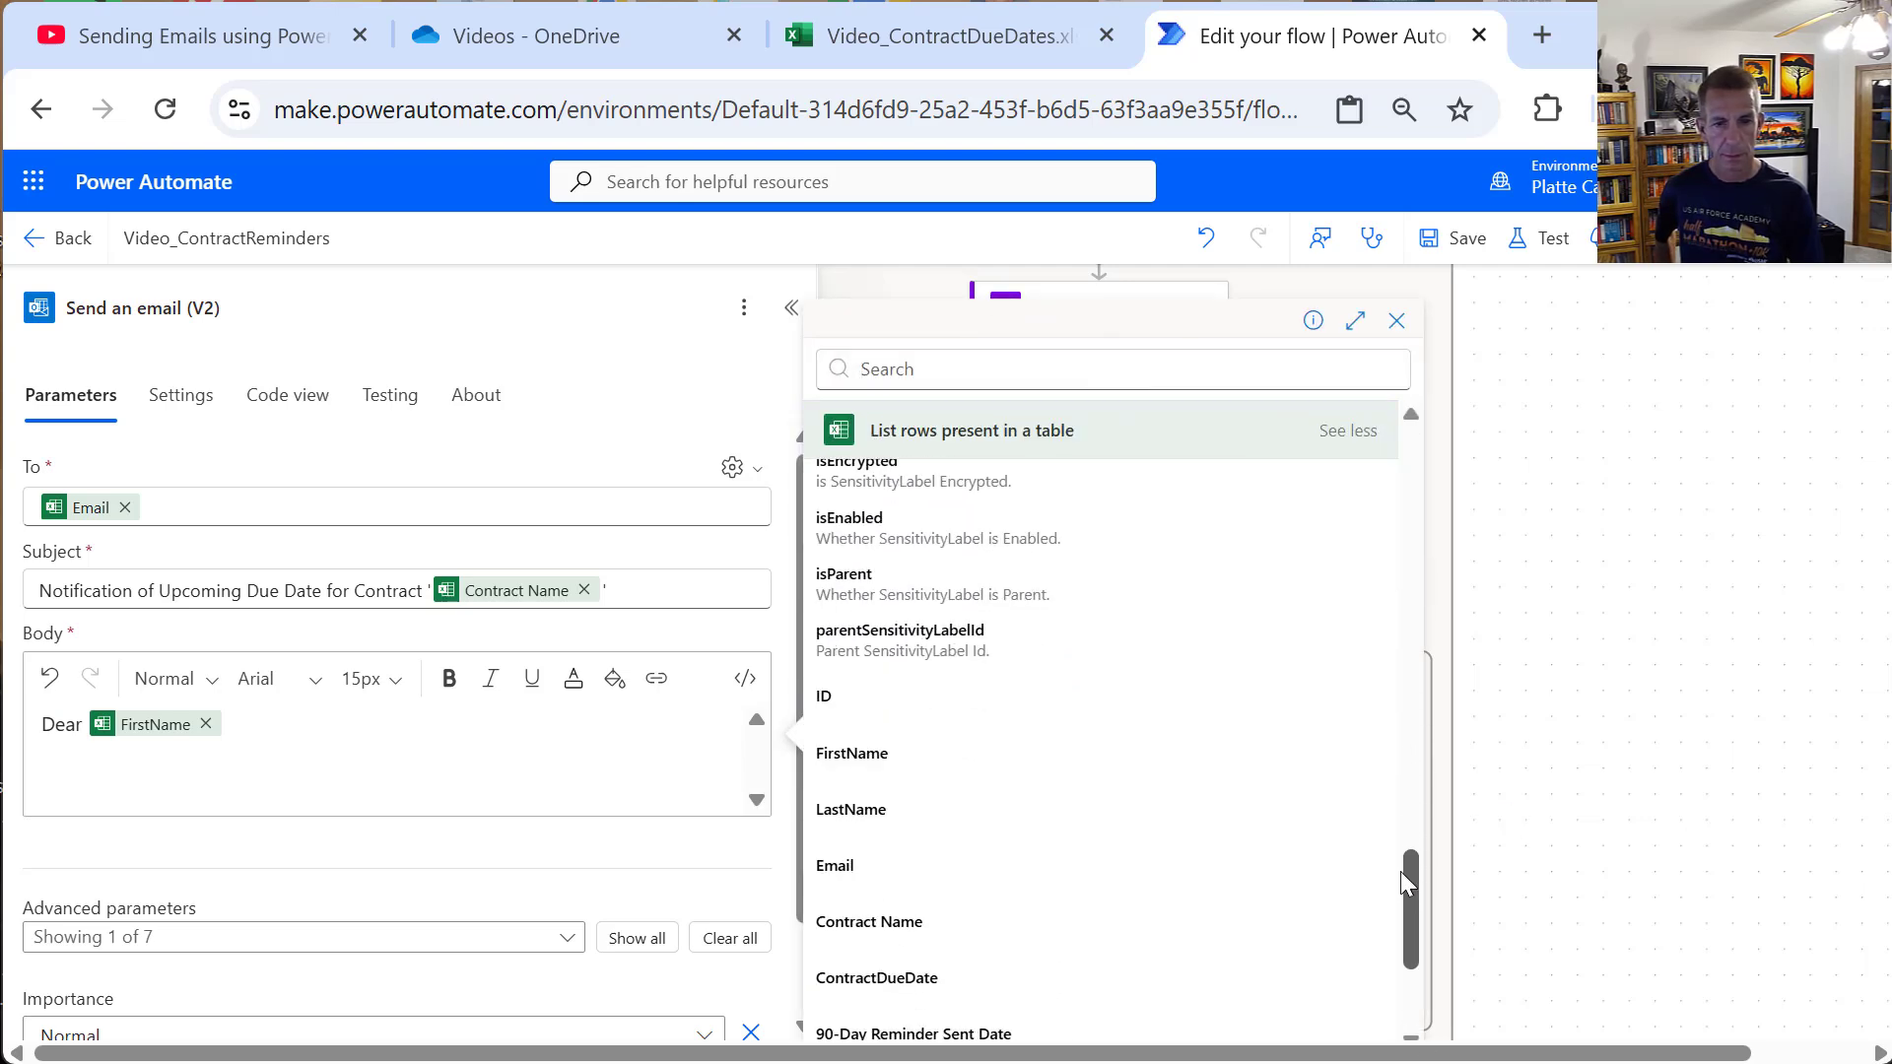
left_click(1081, 811)
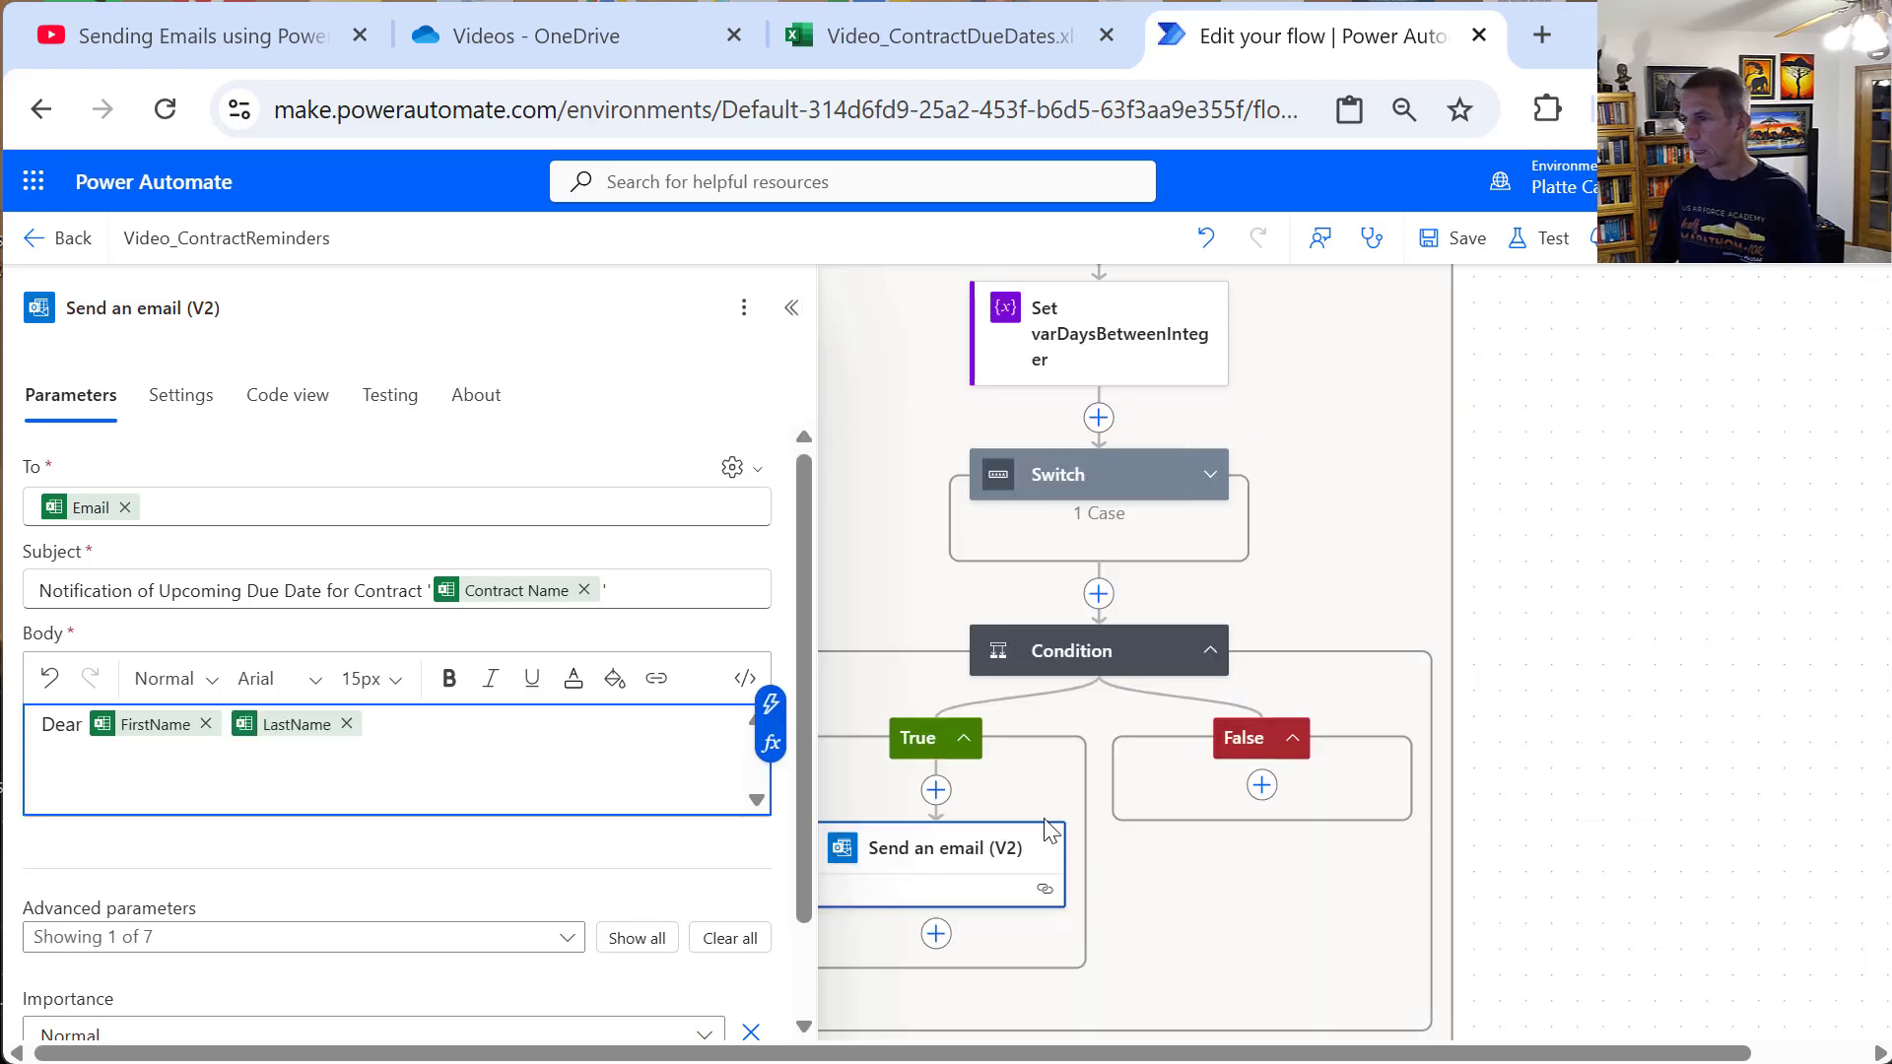
Step: End the greeting with a comma and insert the varNotificationText variable on a new line of the email body
type(",")
key("Return")
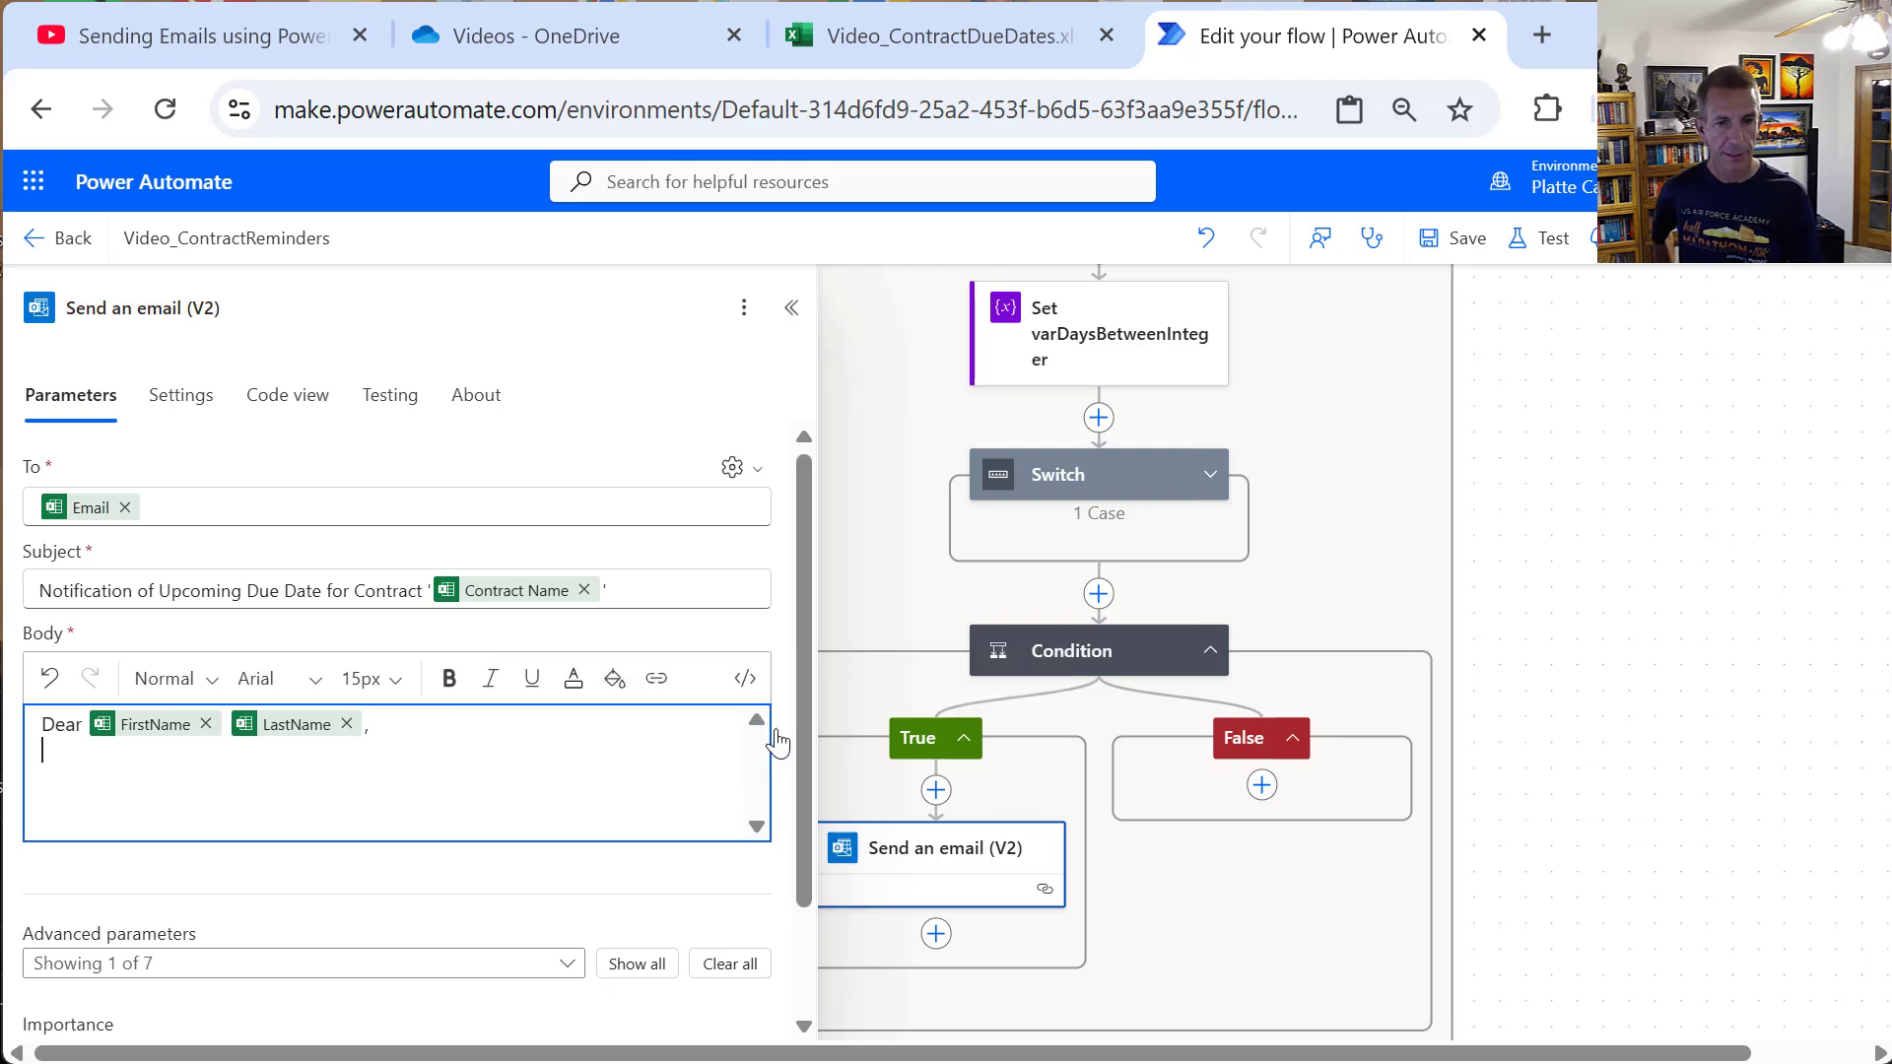
left_click(777, 743)
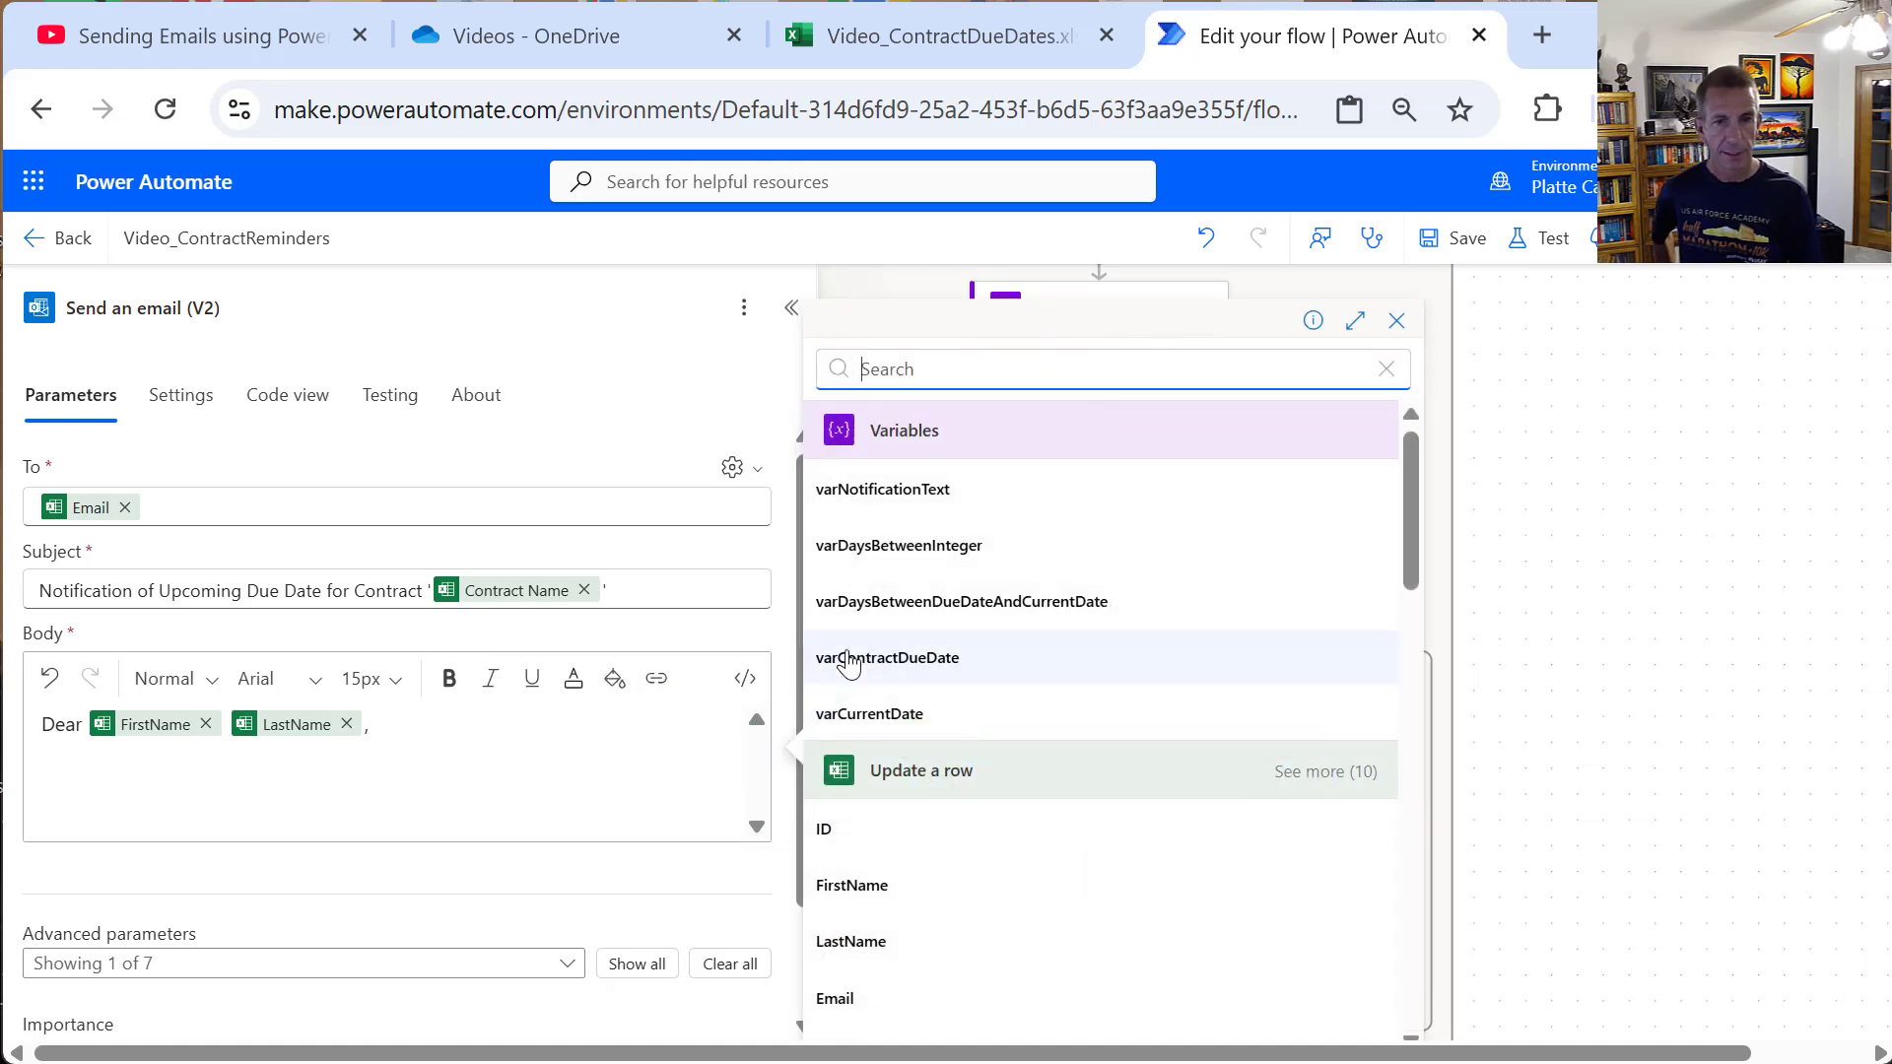
left_click(878, 490)
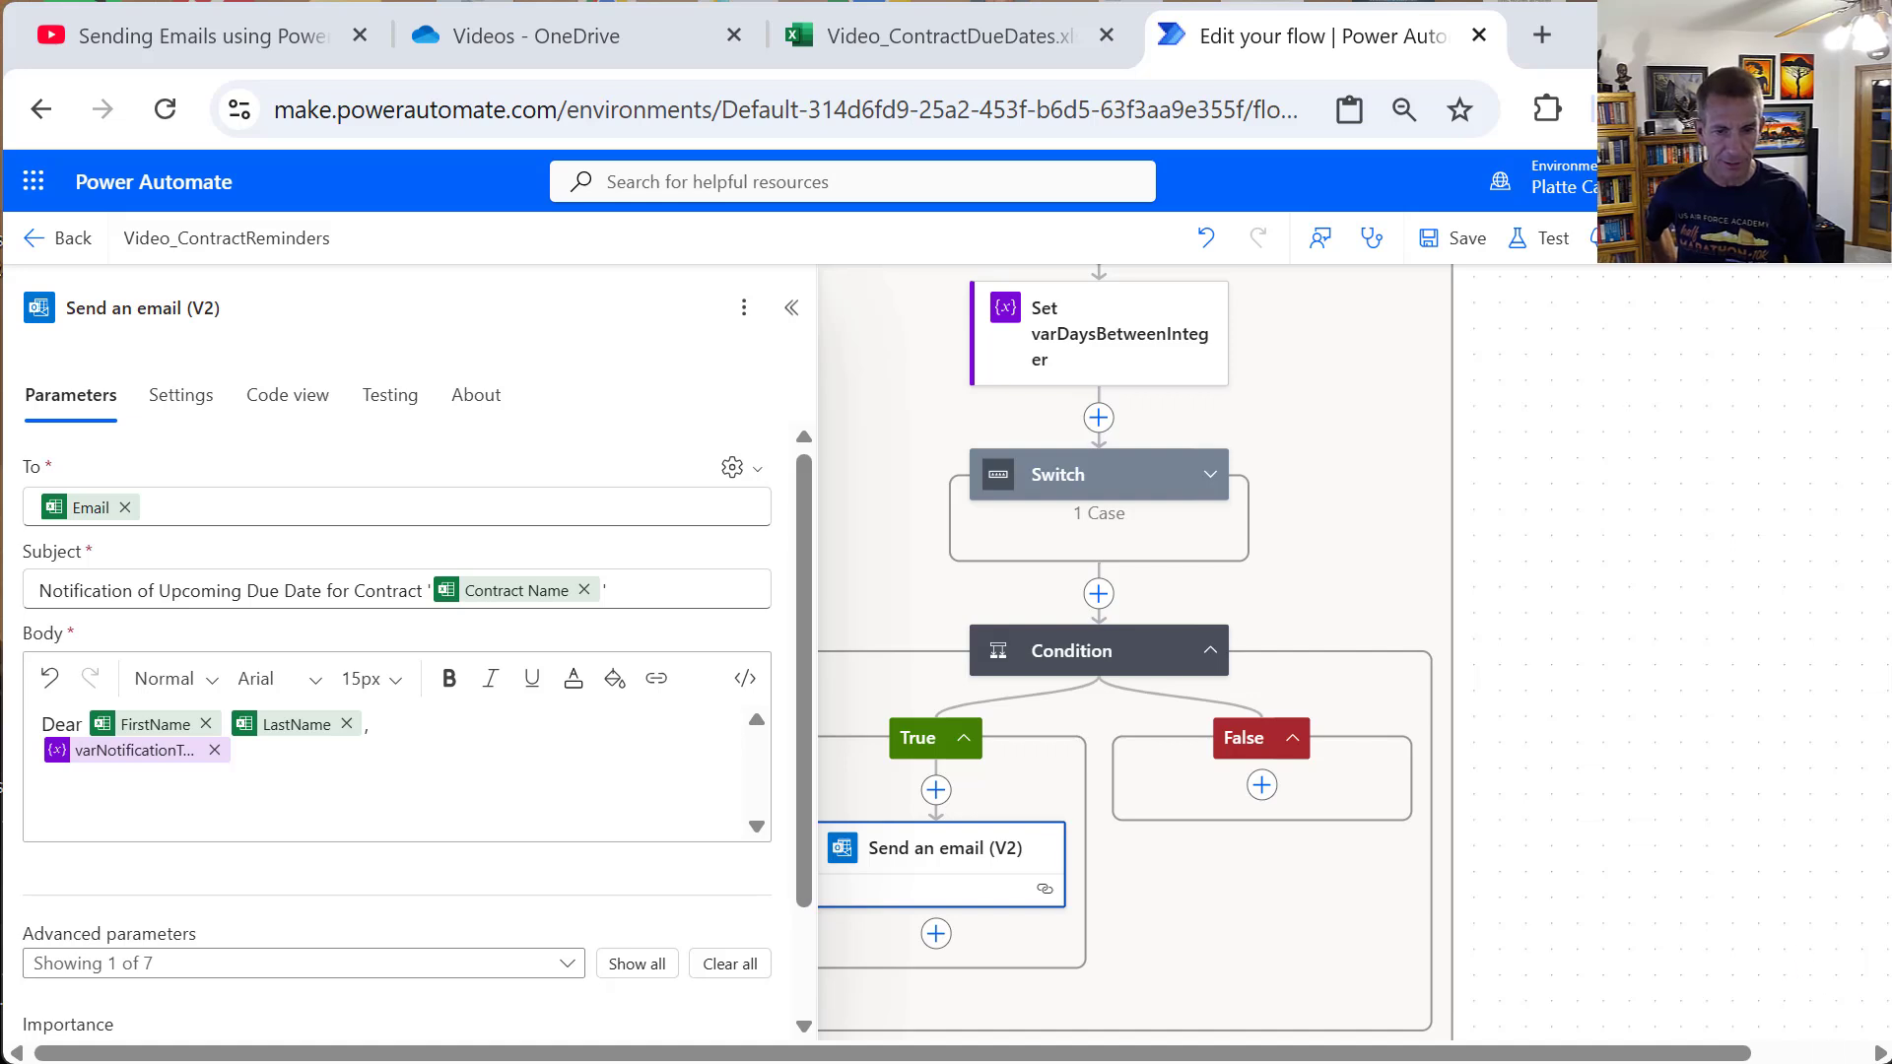
Step: Add a Set variable action after "Send an email (V2)" in the True branch, targeting varNotificationText
left_click(936, 934)
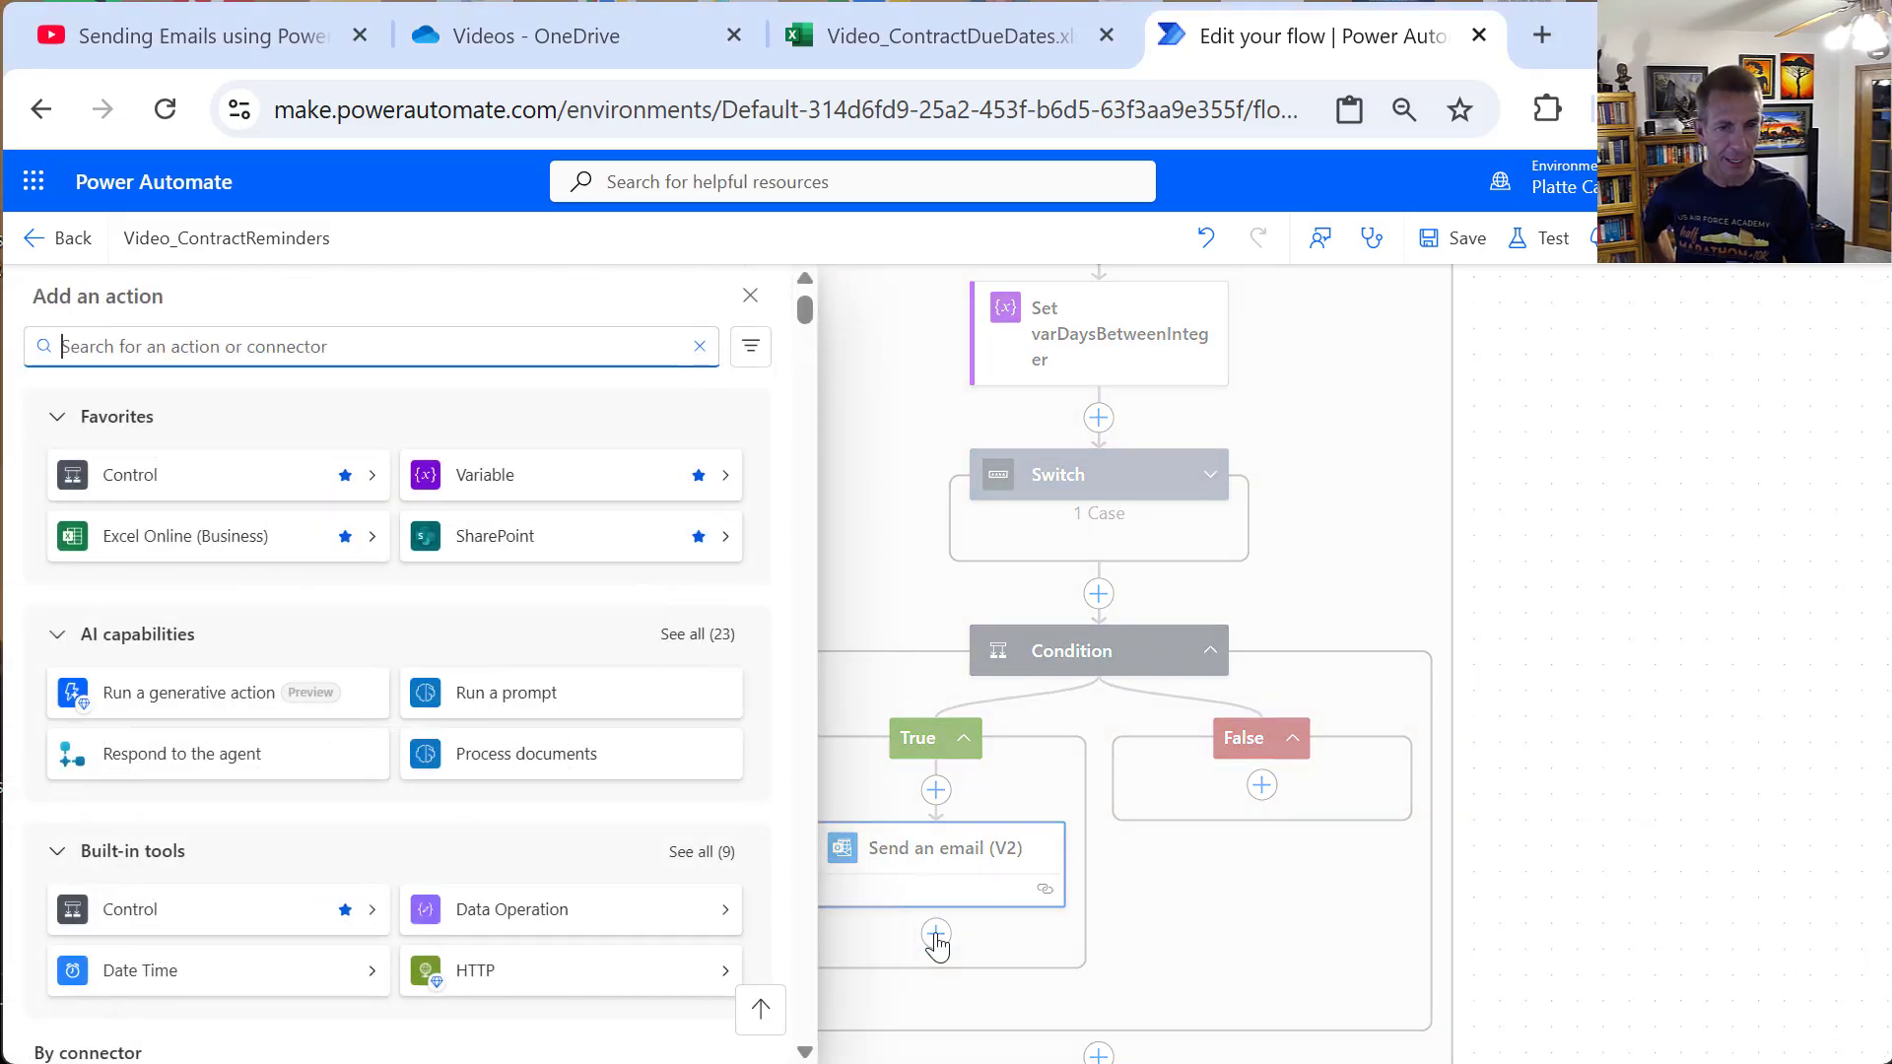
left_click(532, 475)
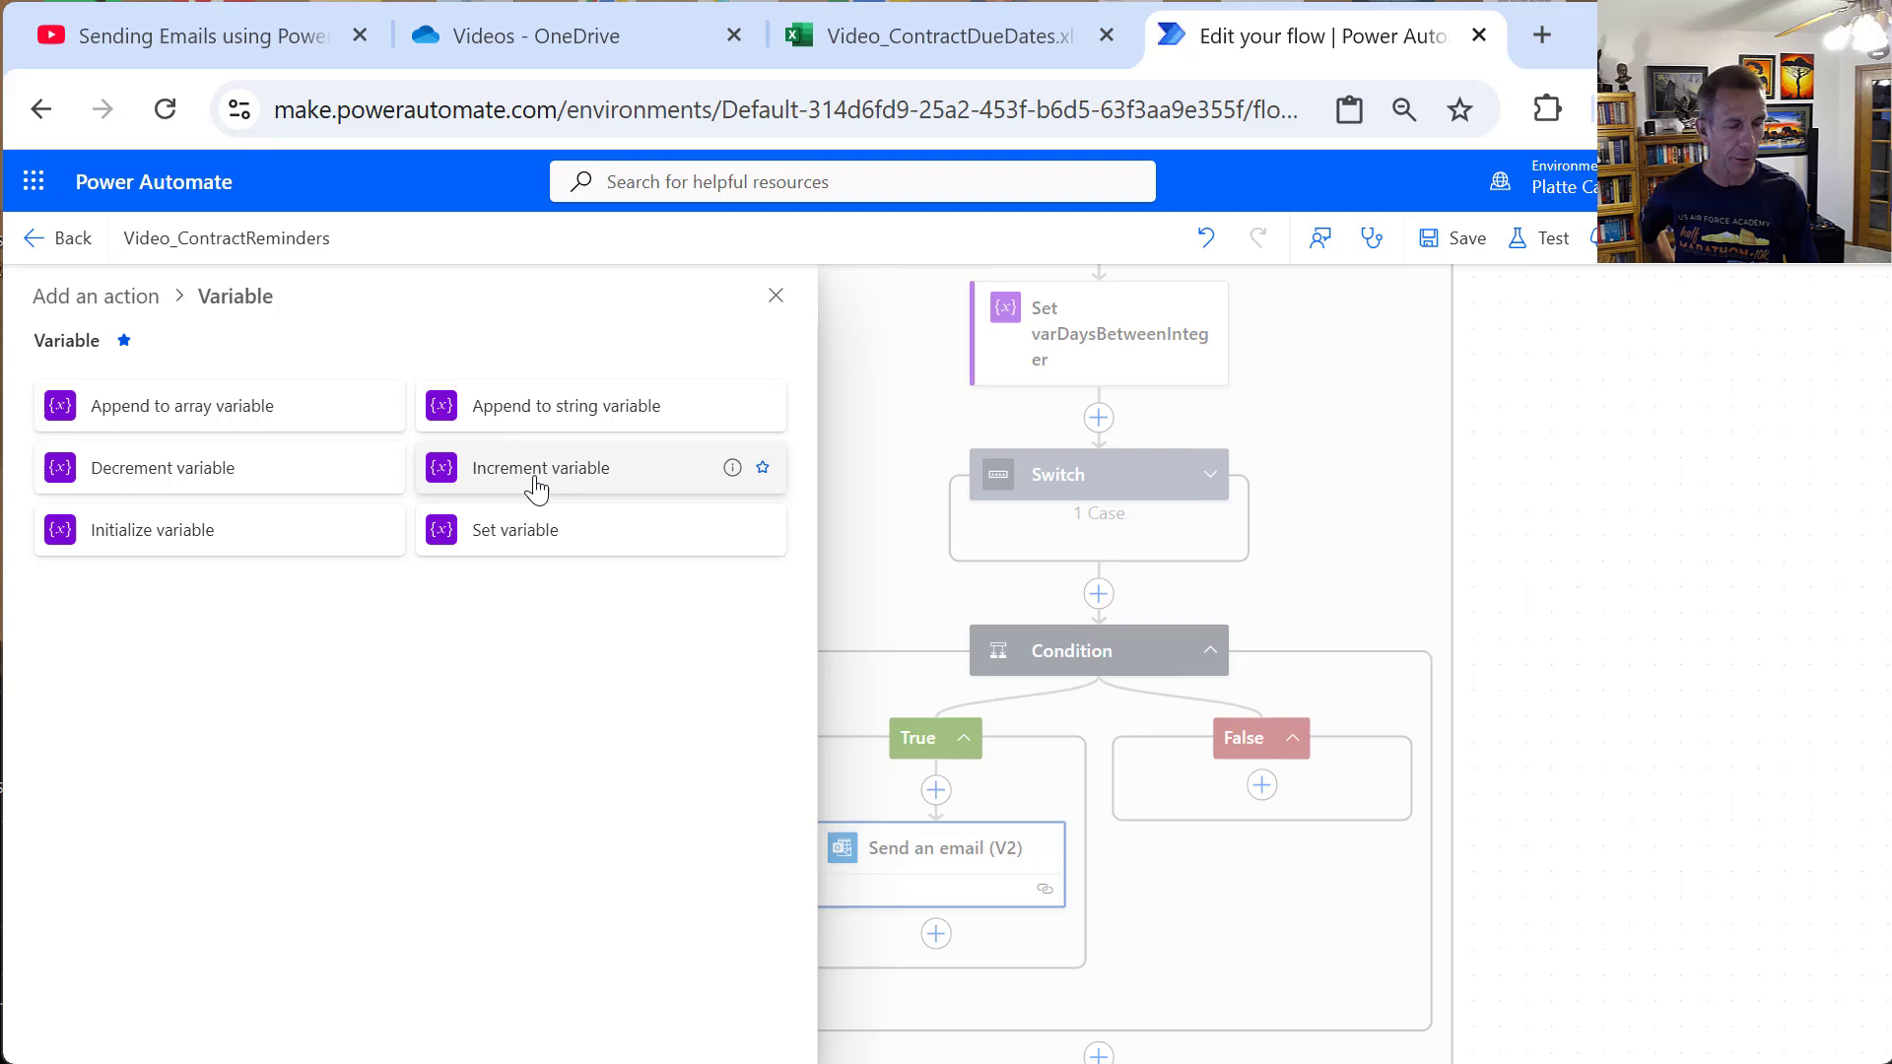
left_click(516, 540)
left_click(264, 522)
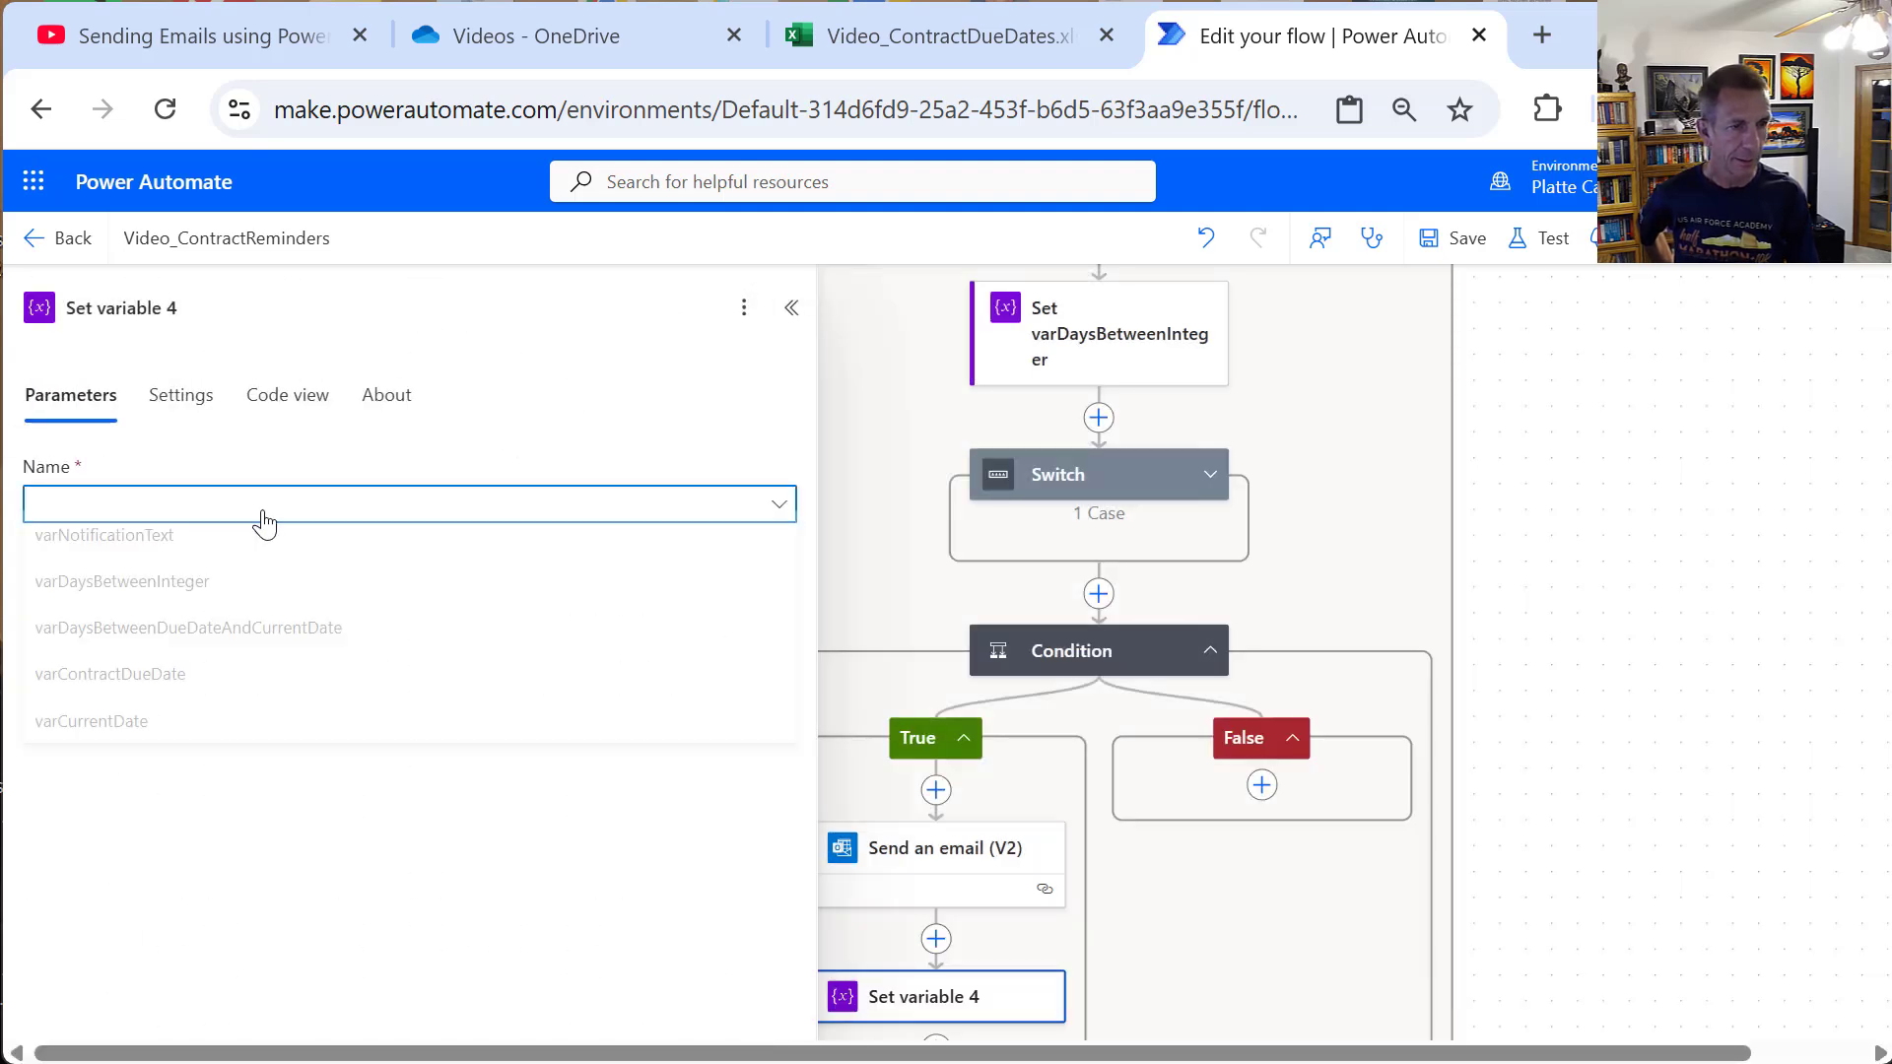
left_click(237, 550)
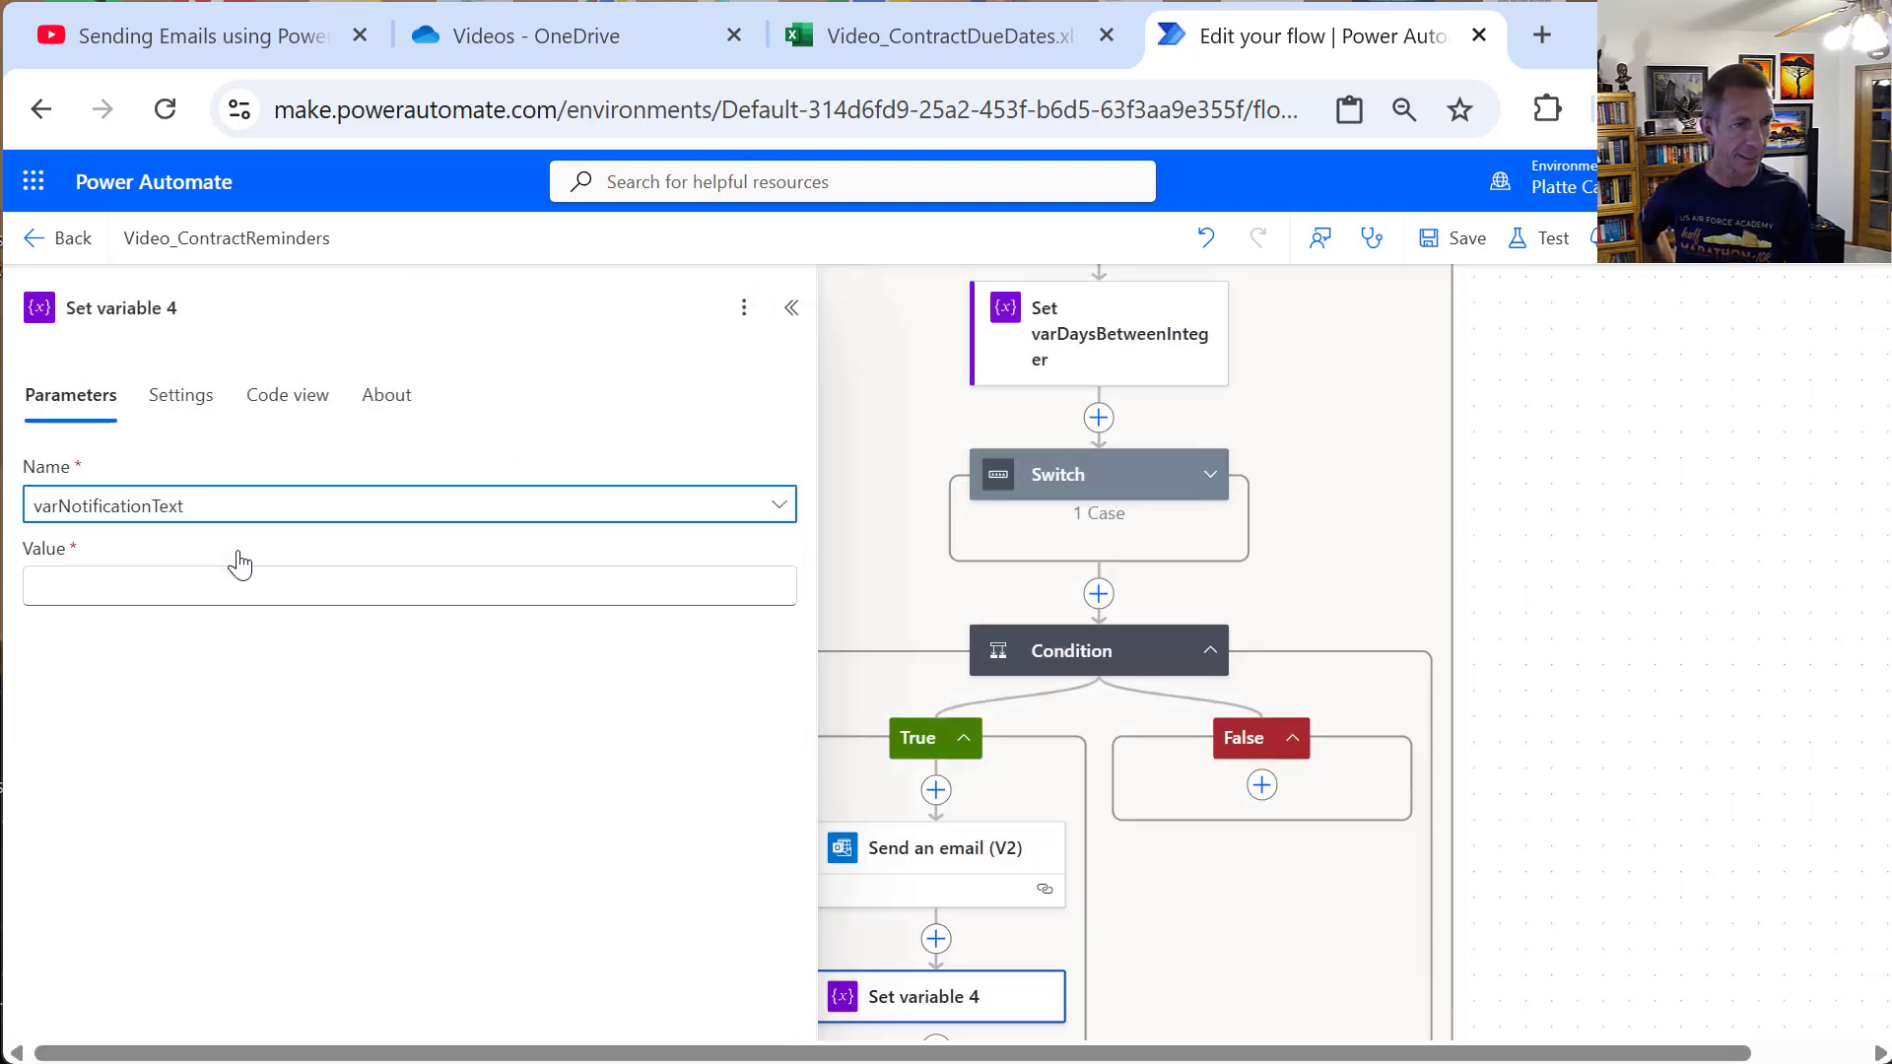
Step: Rename the new Set variable action as "Clear varNotificationText"
left_click_drag(197, 307, 41, 320)
type("C")
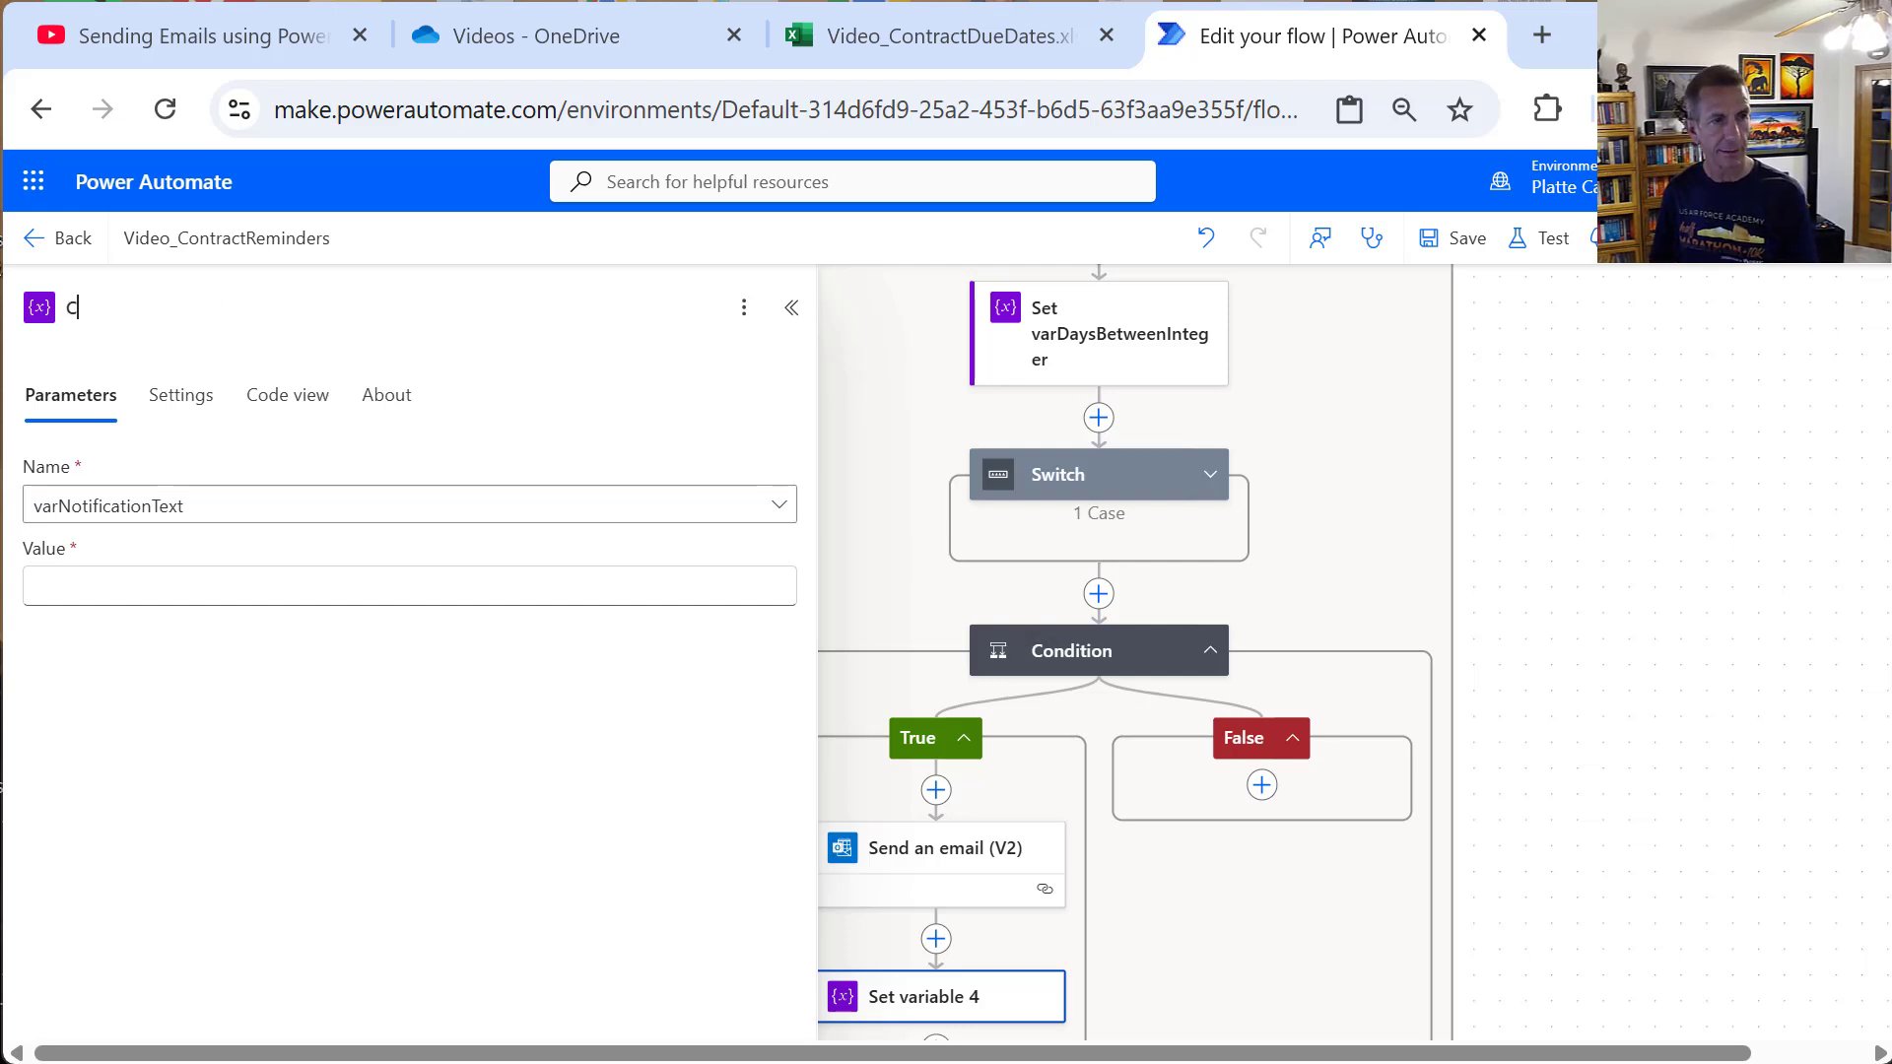
type("lear varNot")
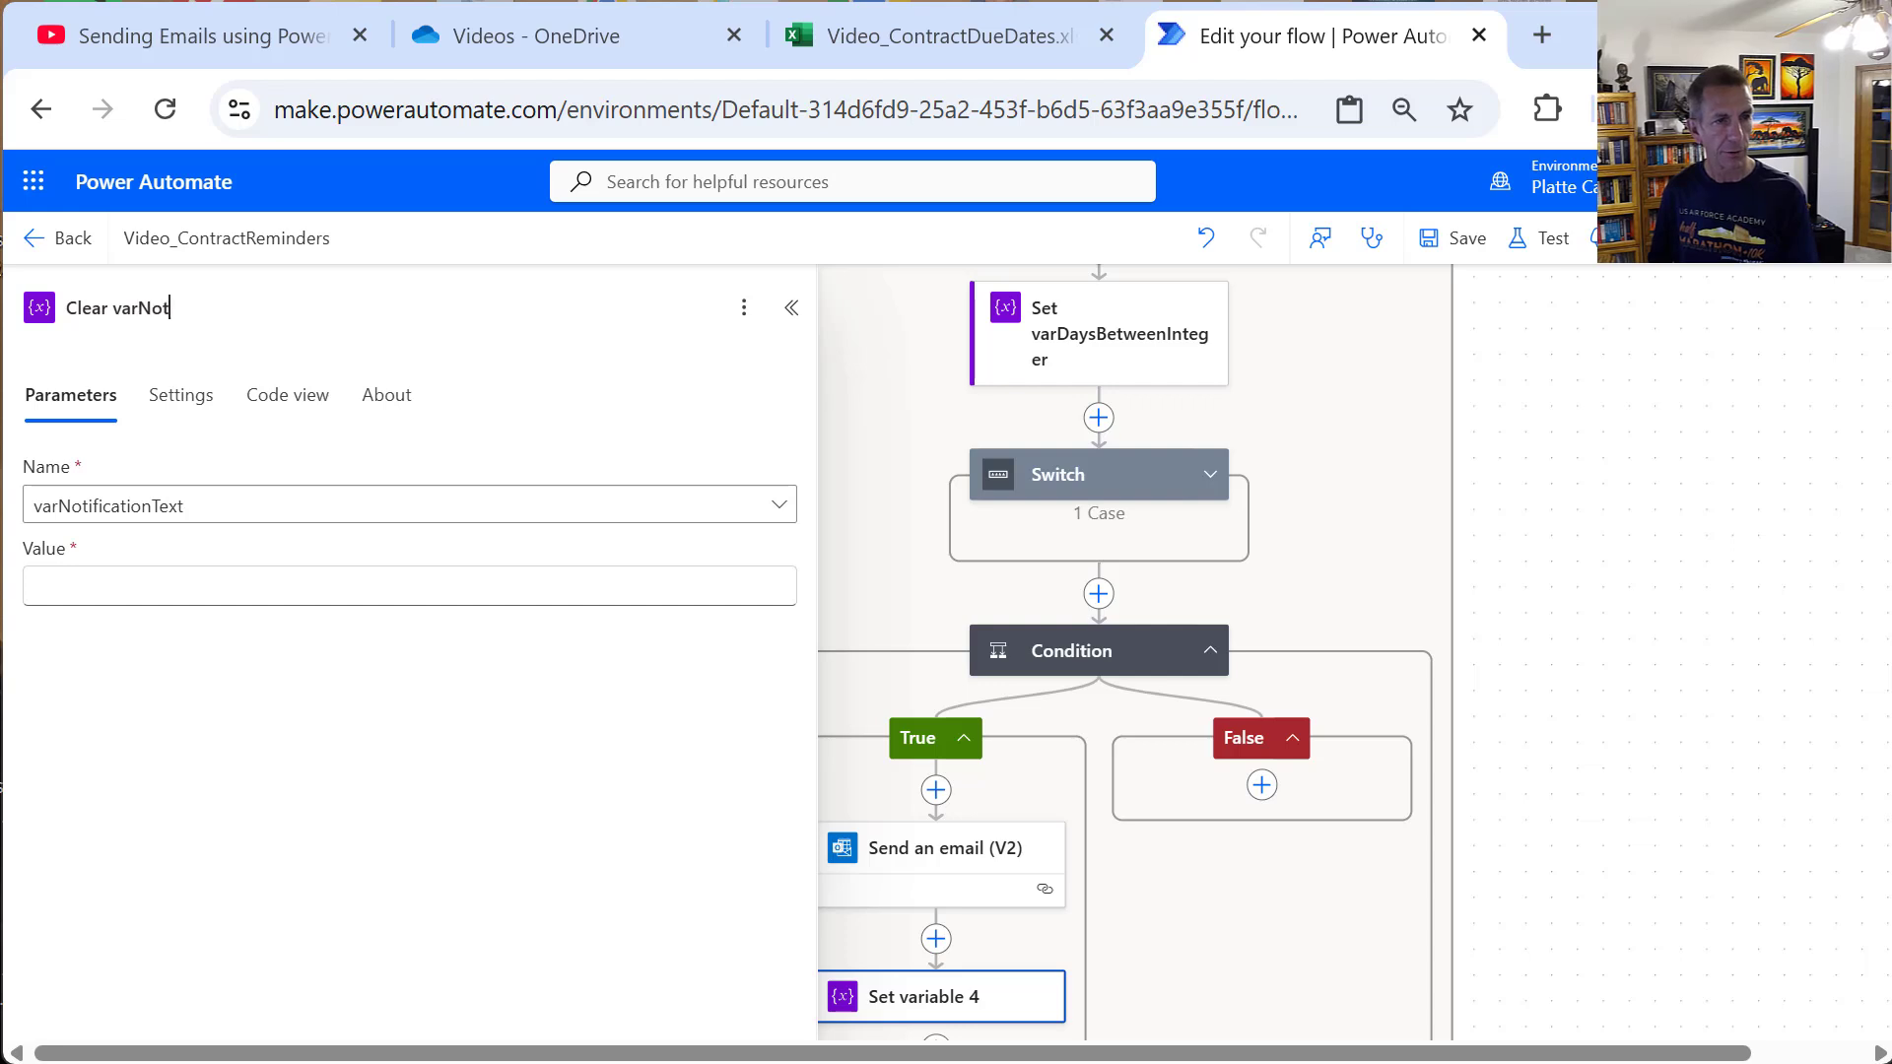
type("ificationT")
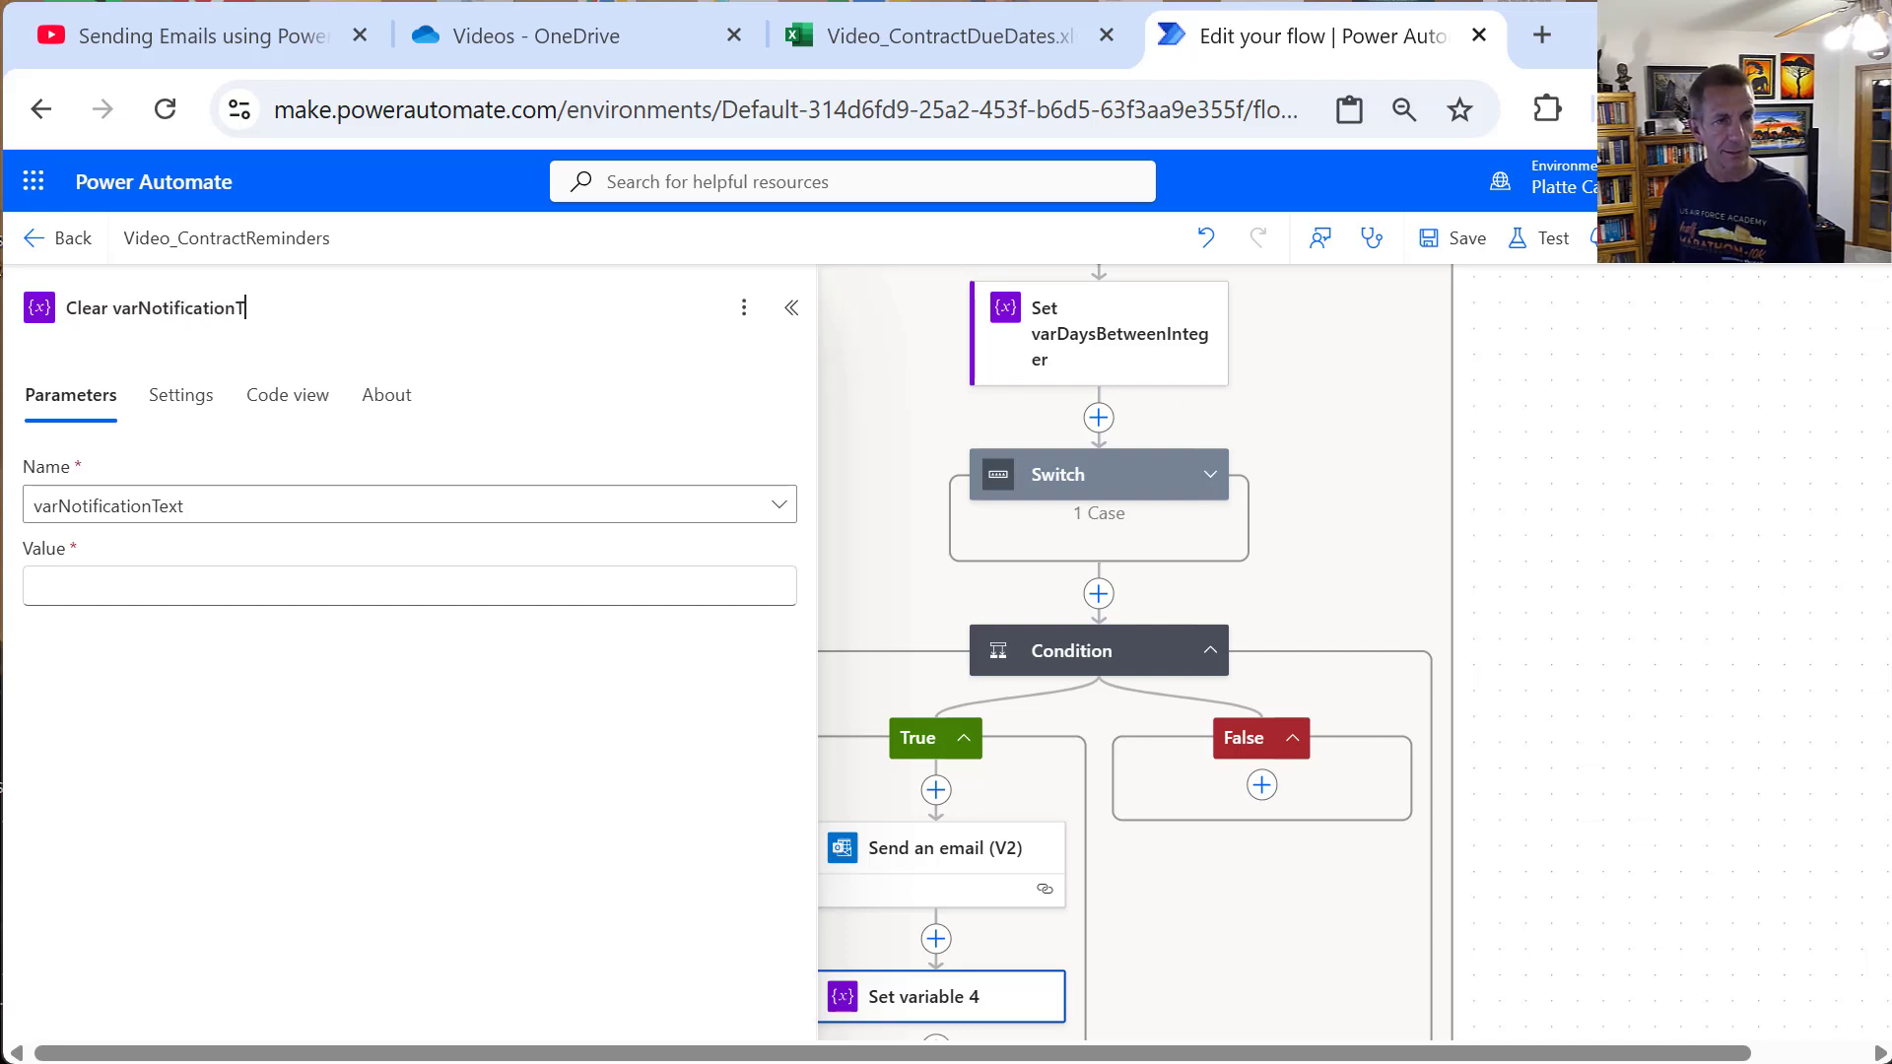
type("ext")
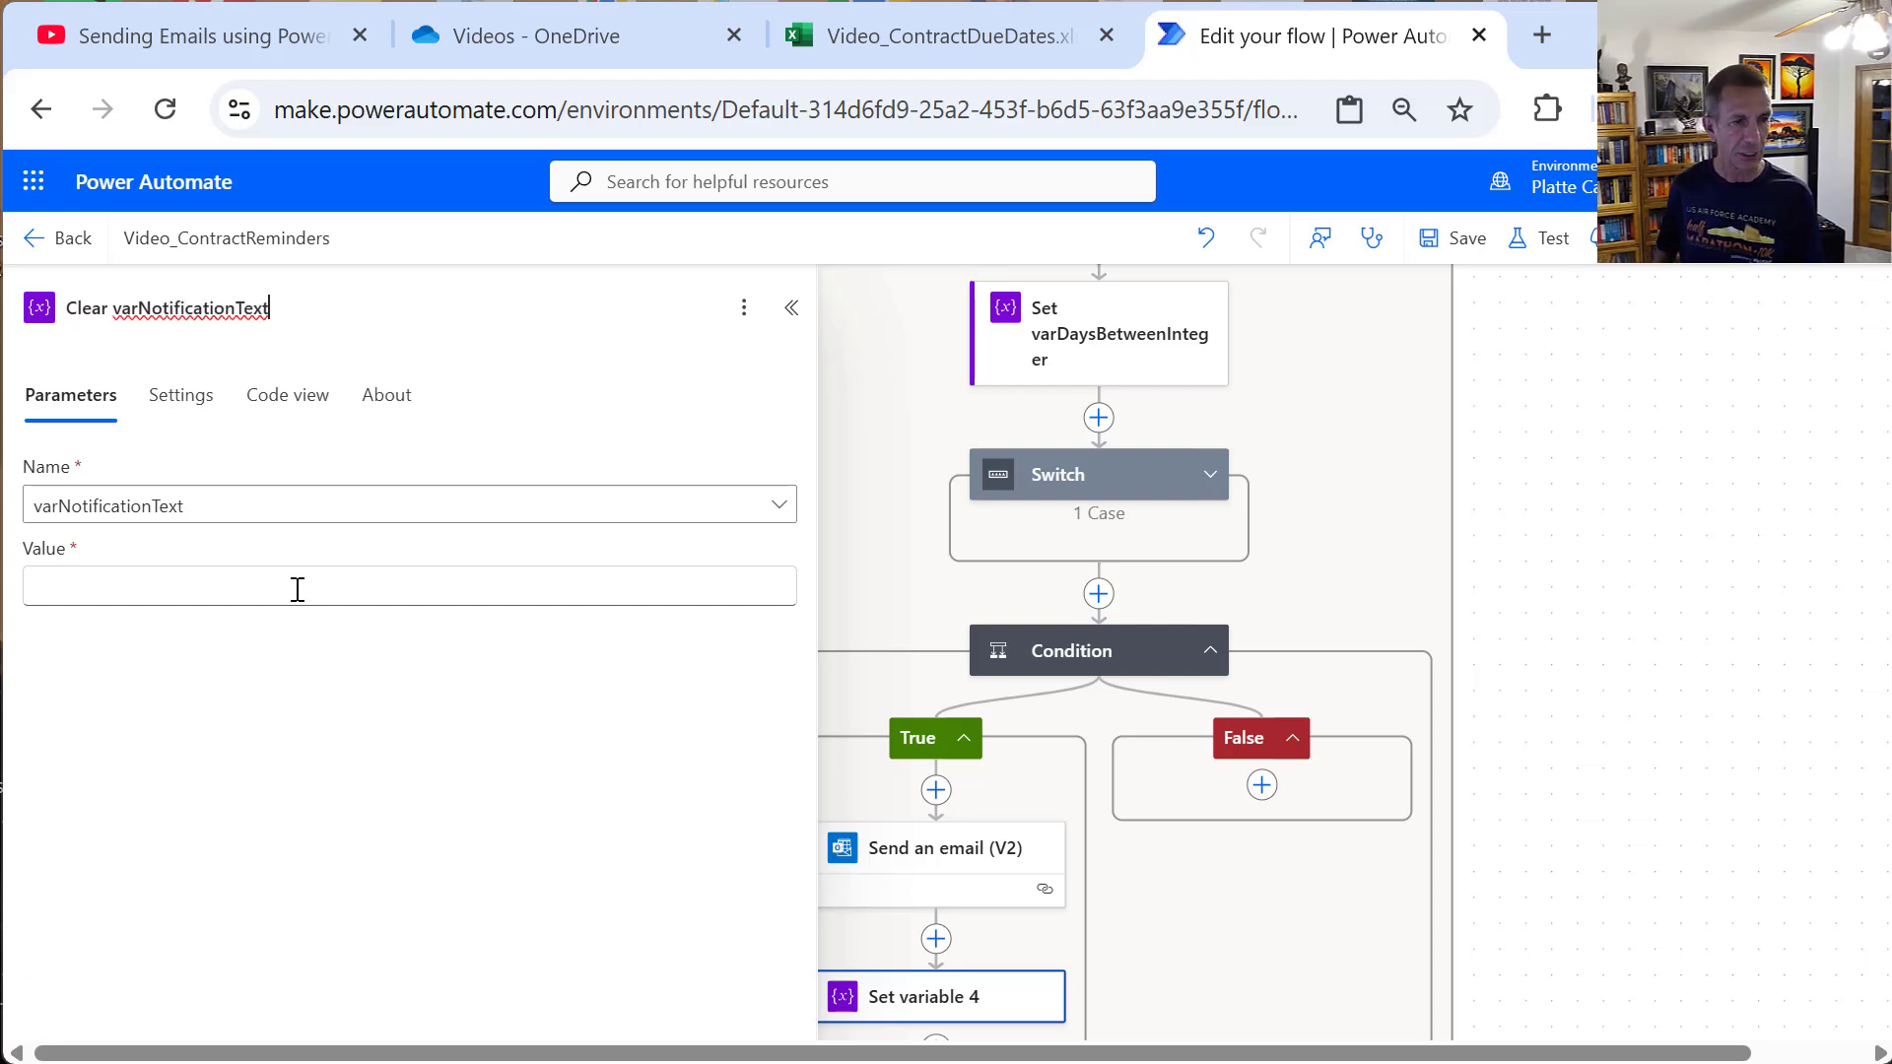
Step: Set the value of the "Clear varNotificationText" action to the expression string(null)
left_click(298, 588)
left_click(798, 605)
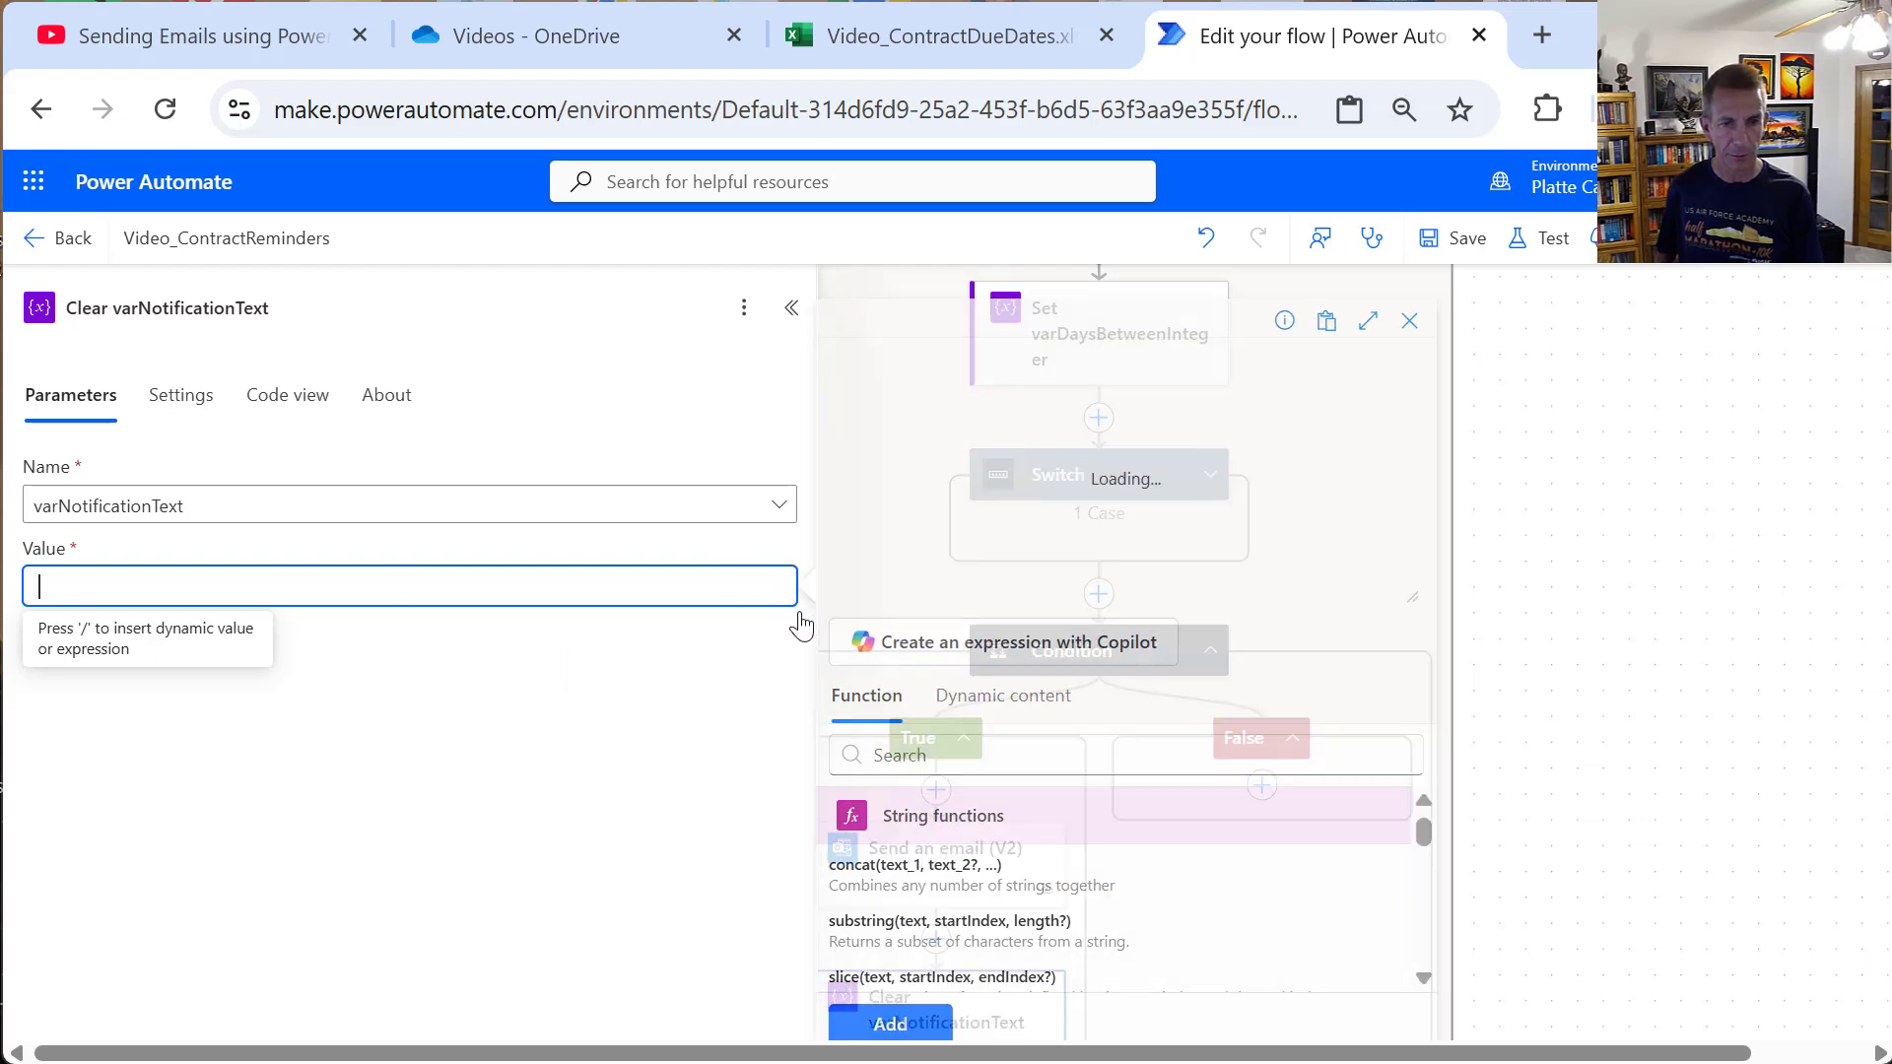
type("strin")
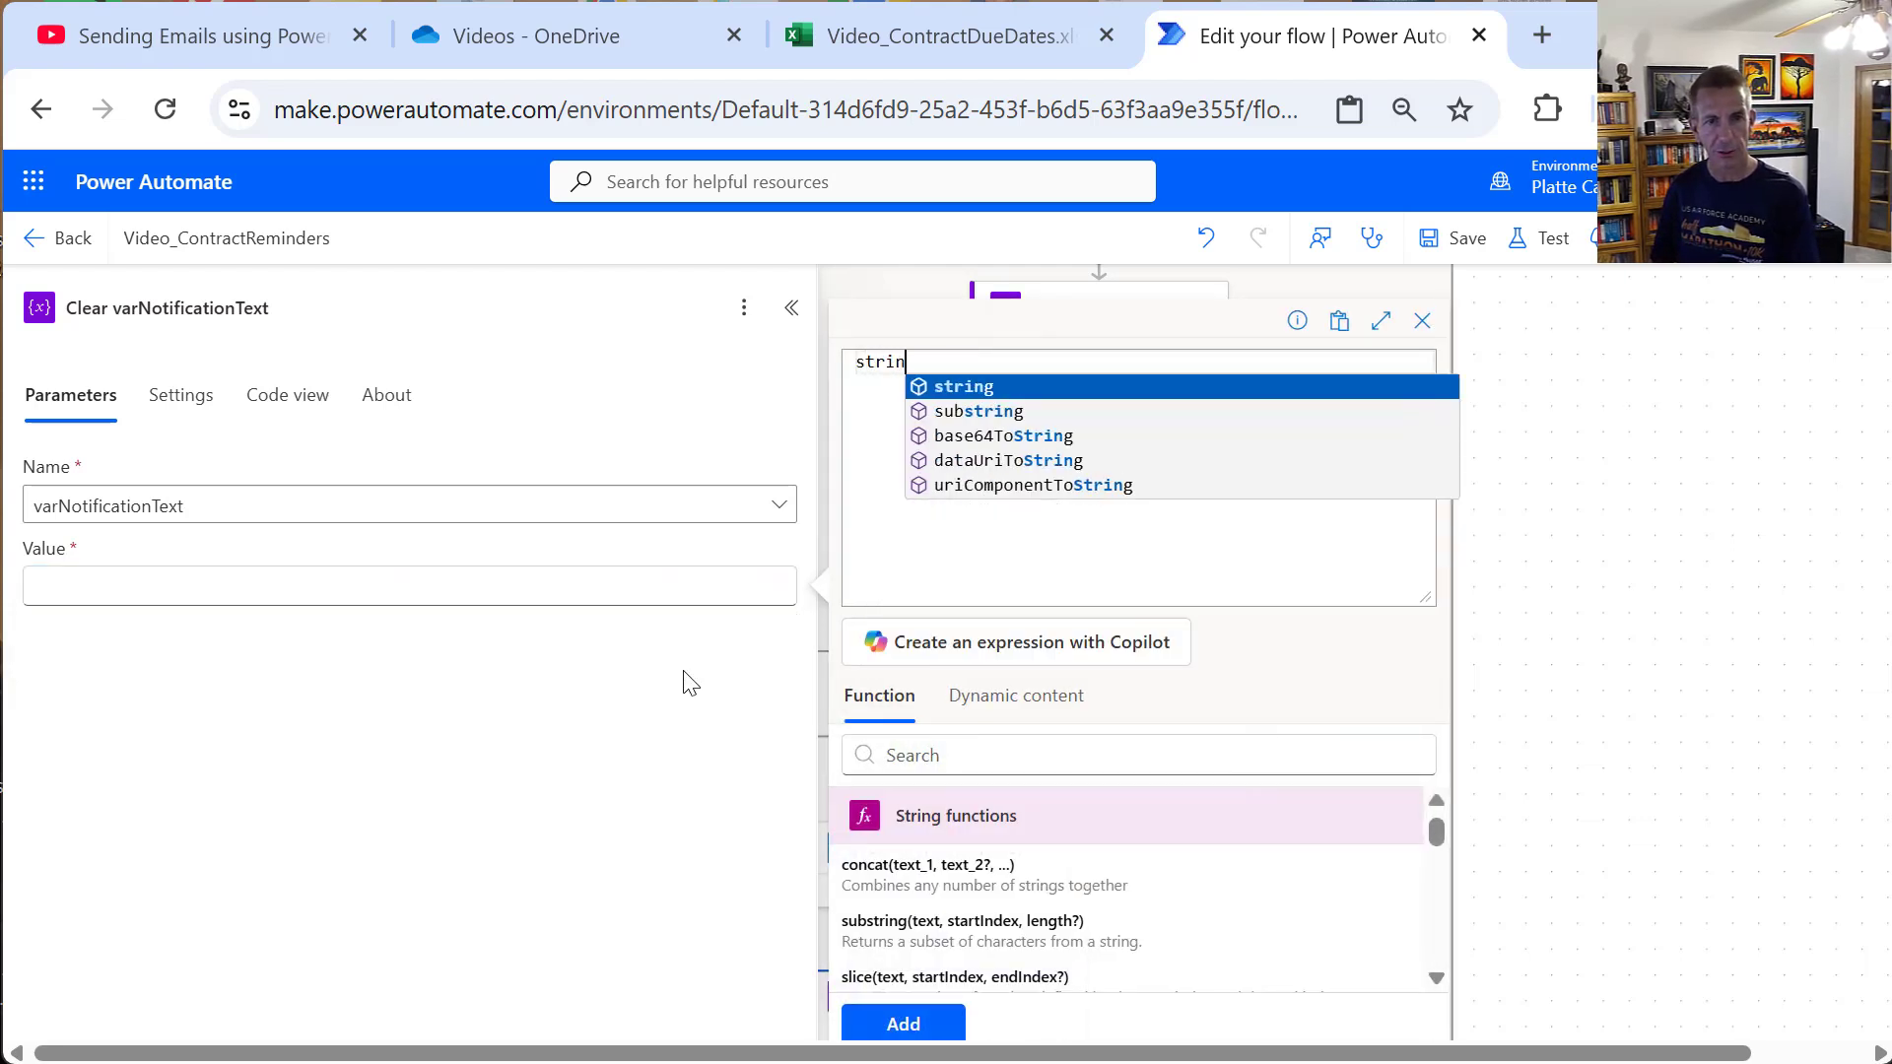
type("g(null")
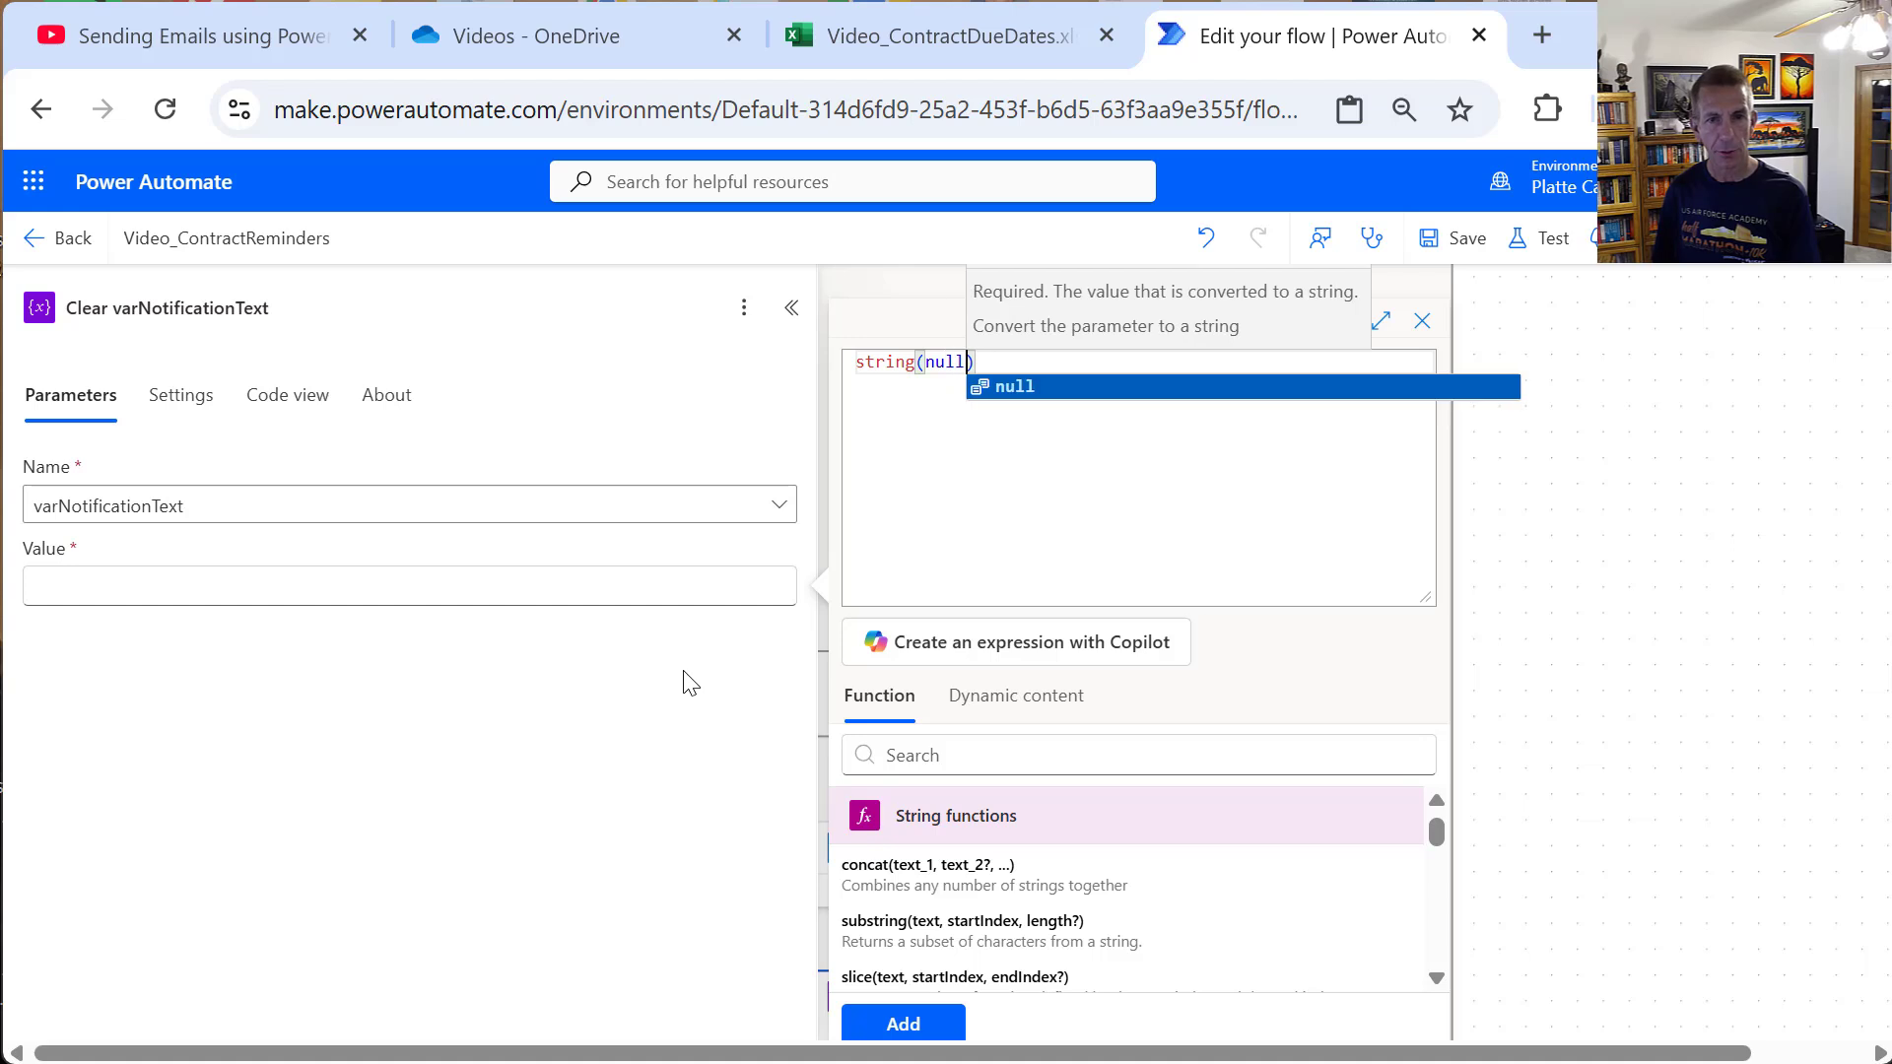
left_click(991, 586)
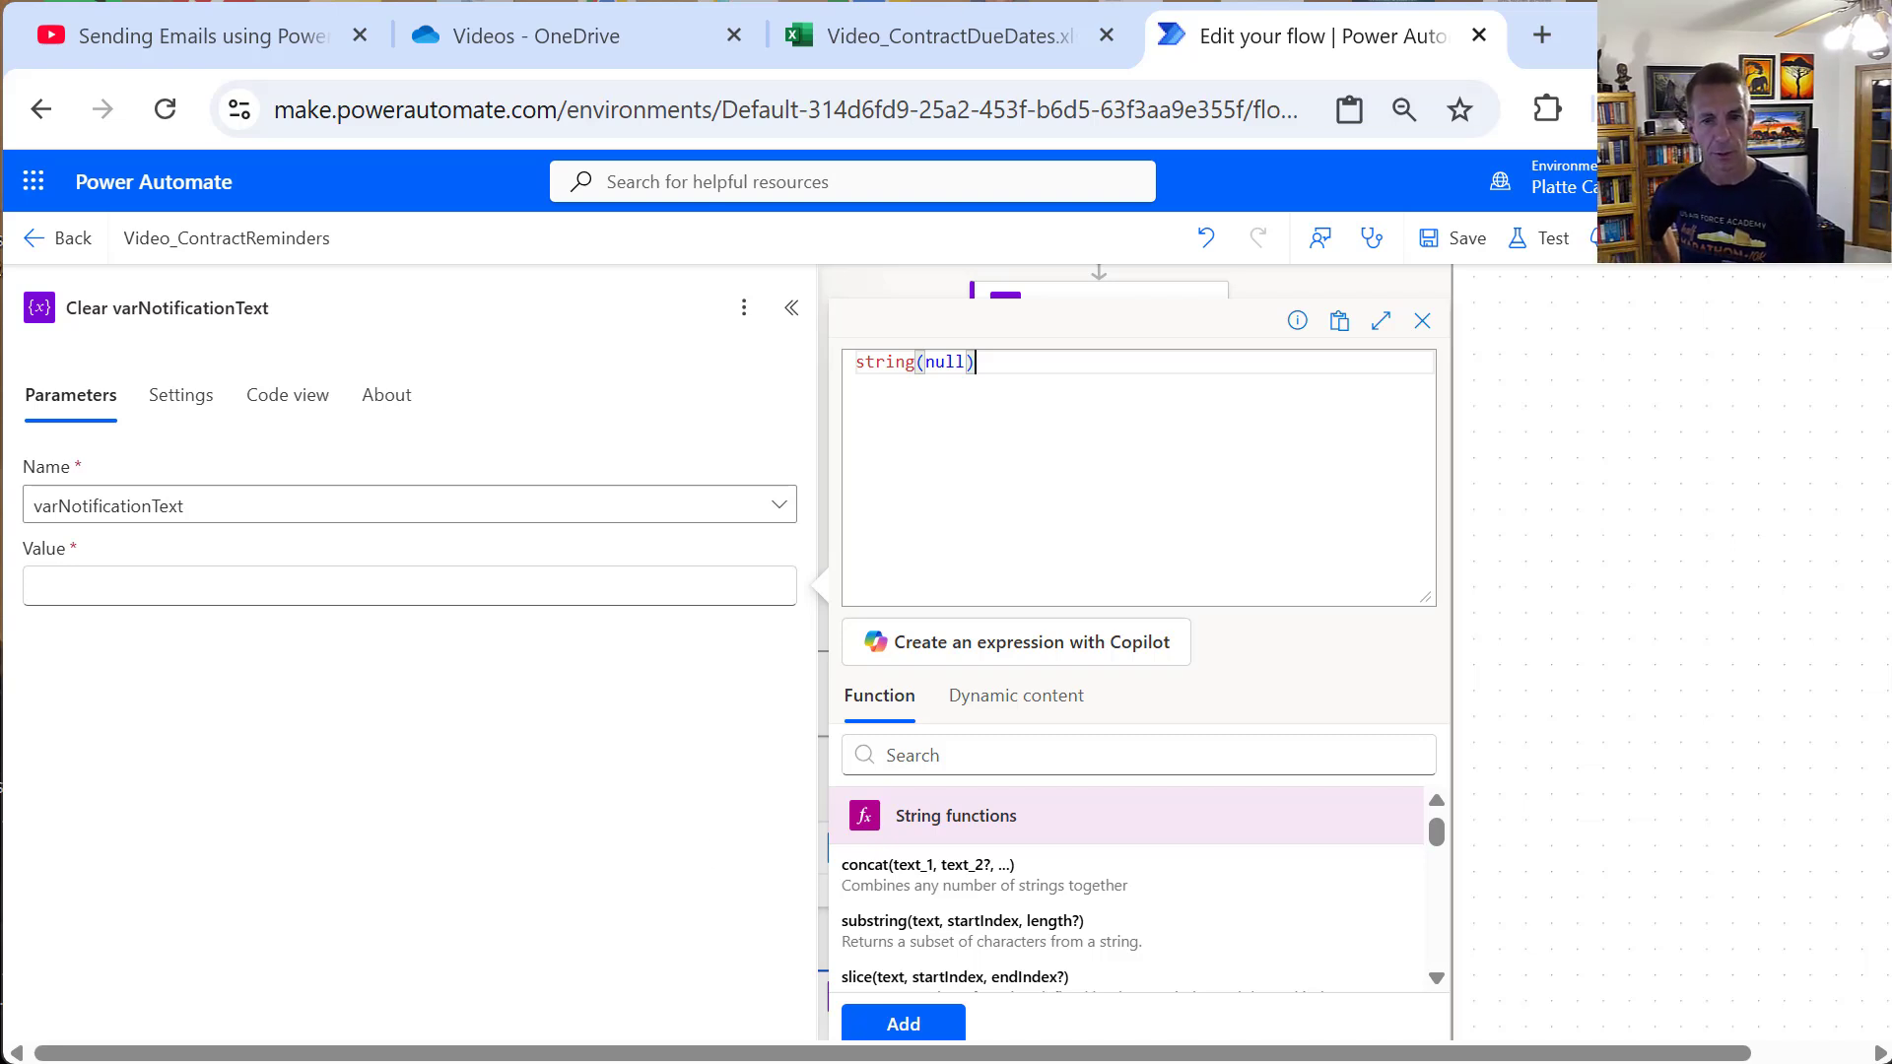
left_click(944, 1023)
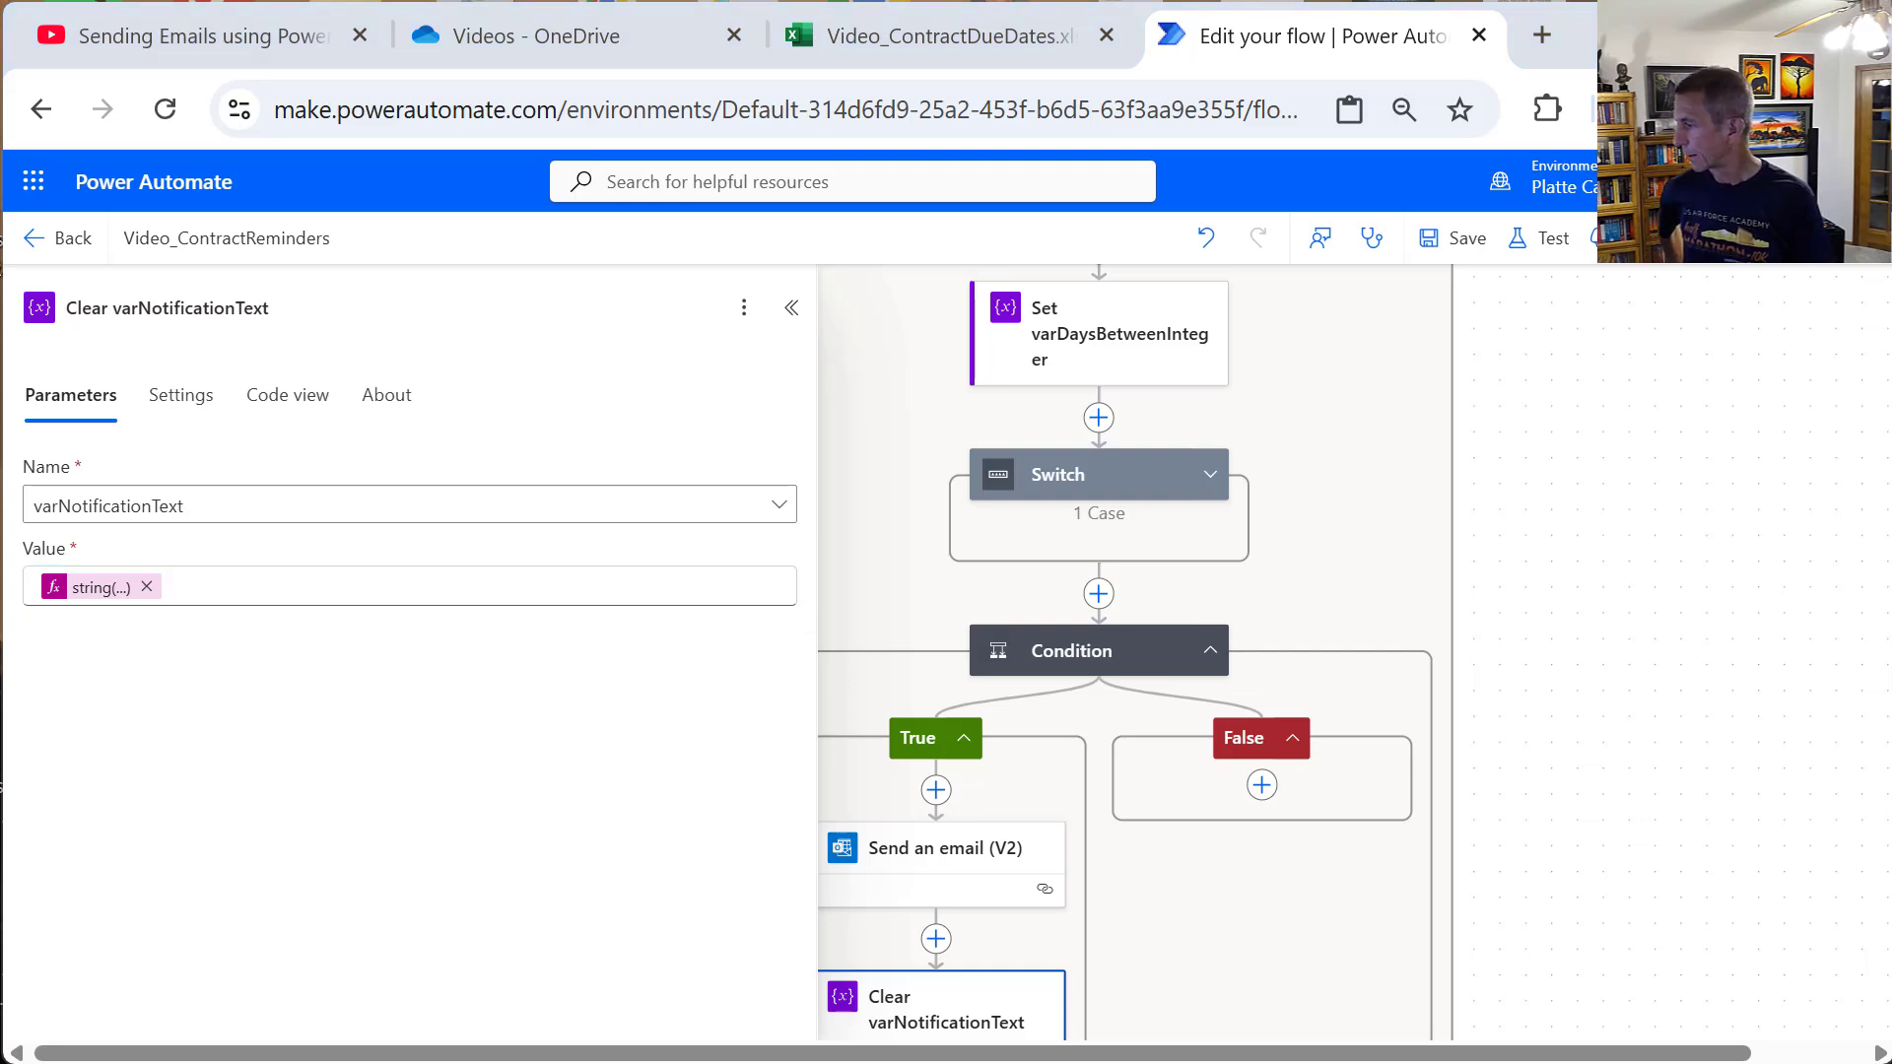
Step: Save the flow and check the contract due dates in the Video_ContractDueDates workbook before returning to Power Automate
left_click(792, 308)
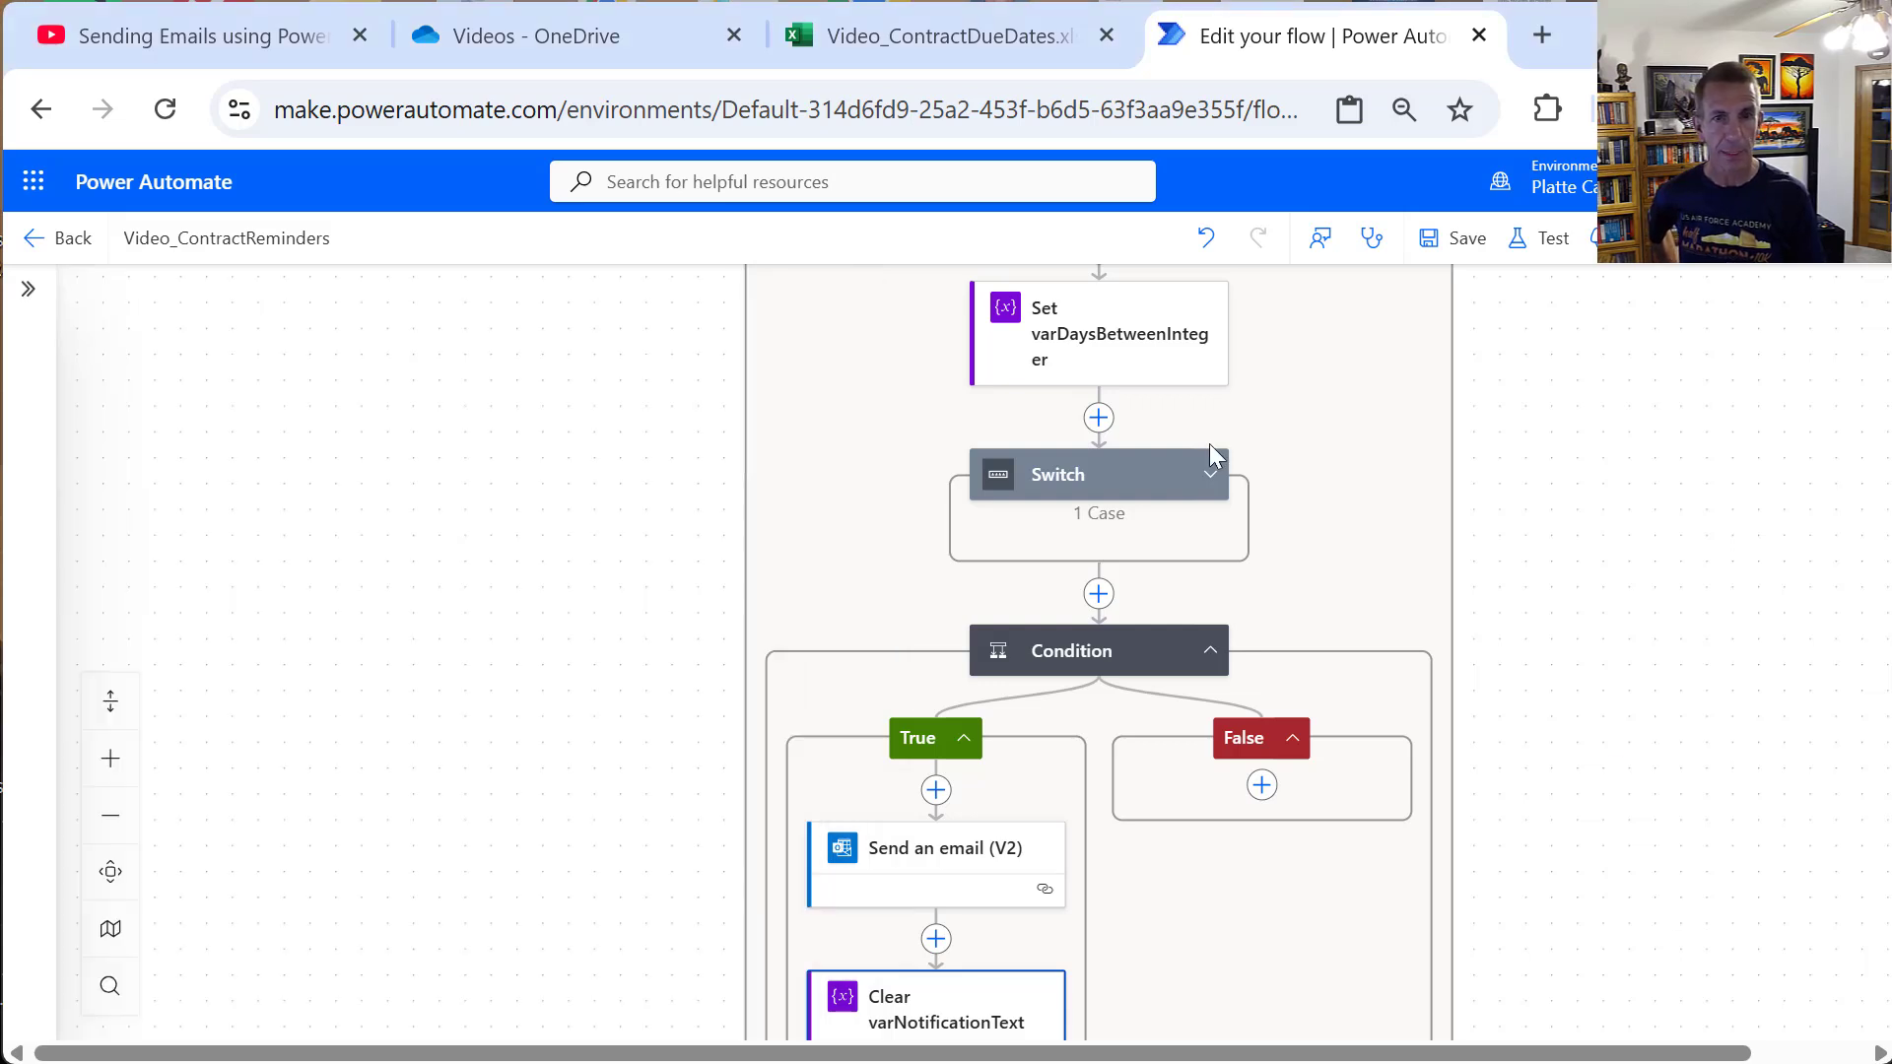
left_click(1455, 241)
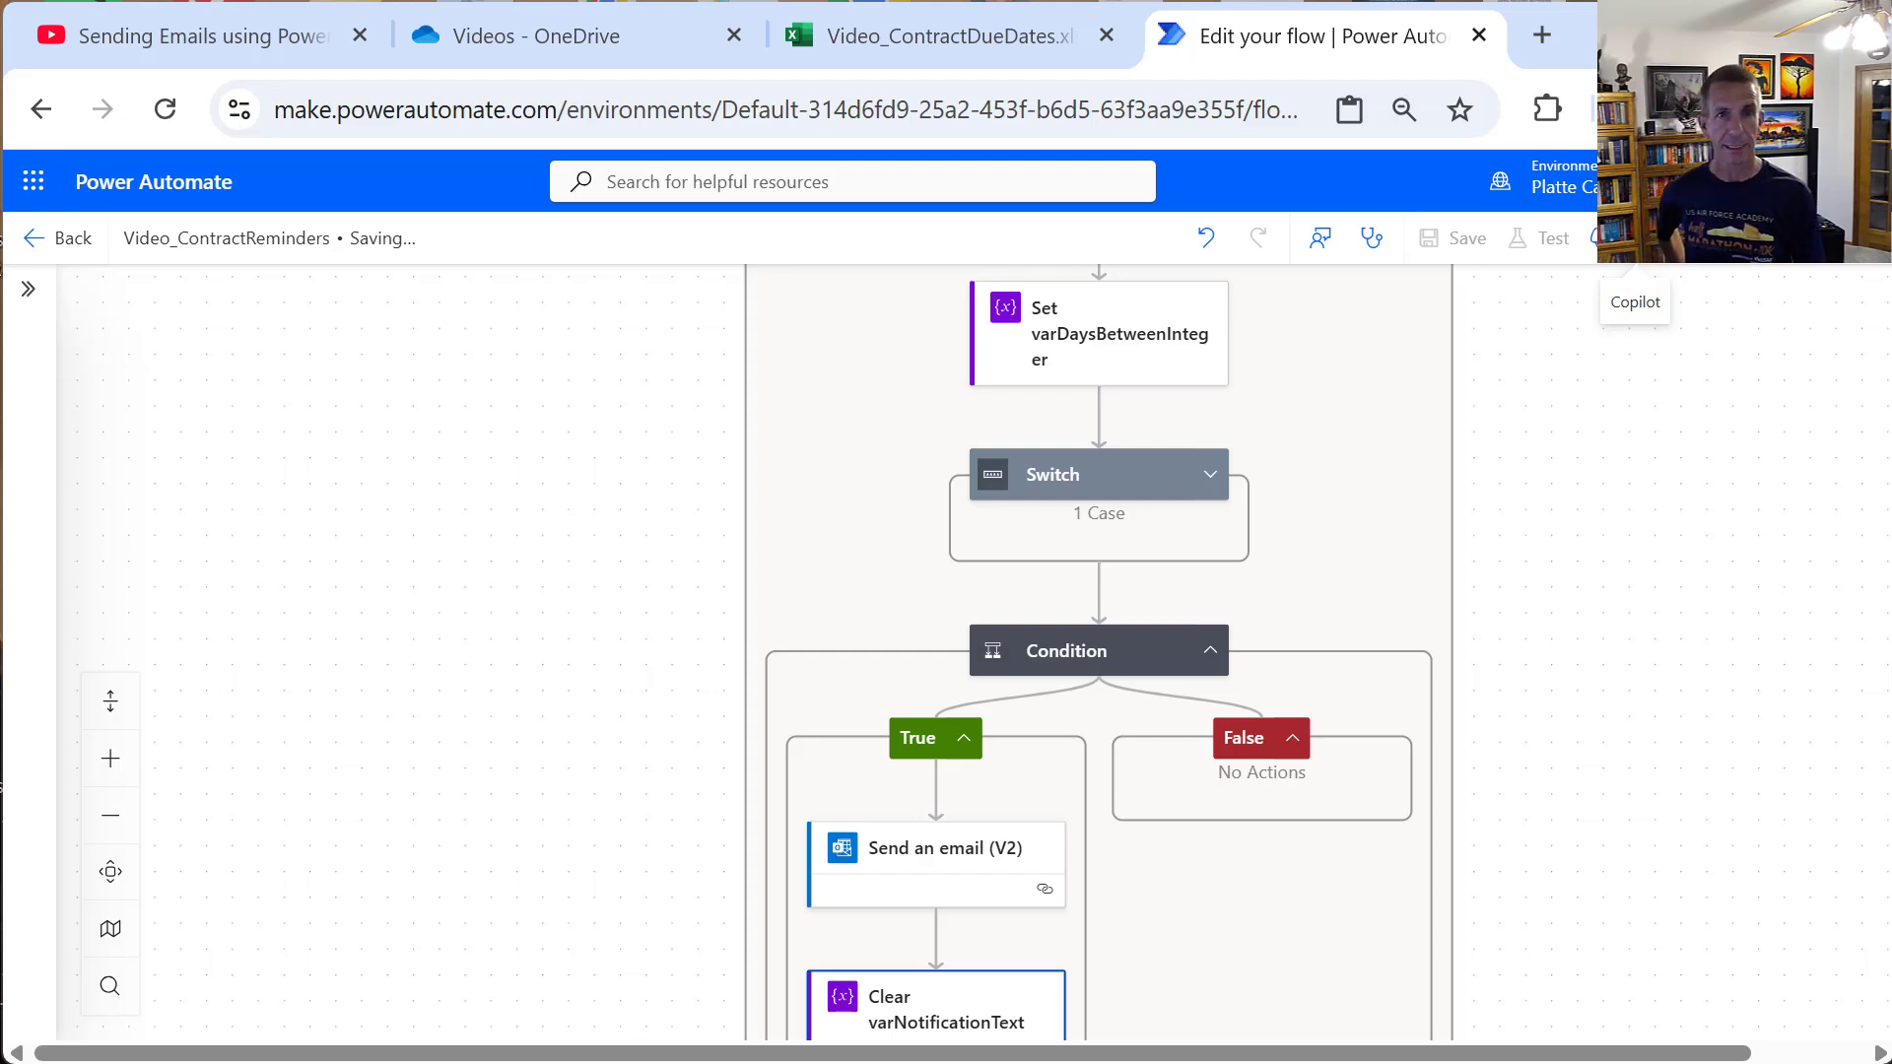
left_click(911, 61)
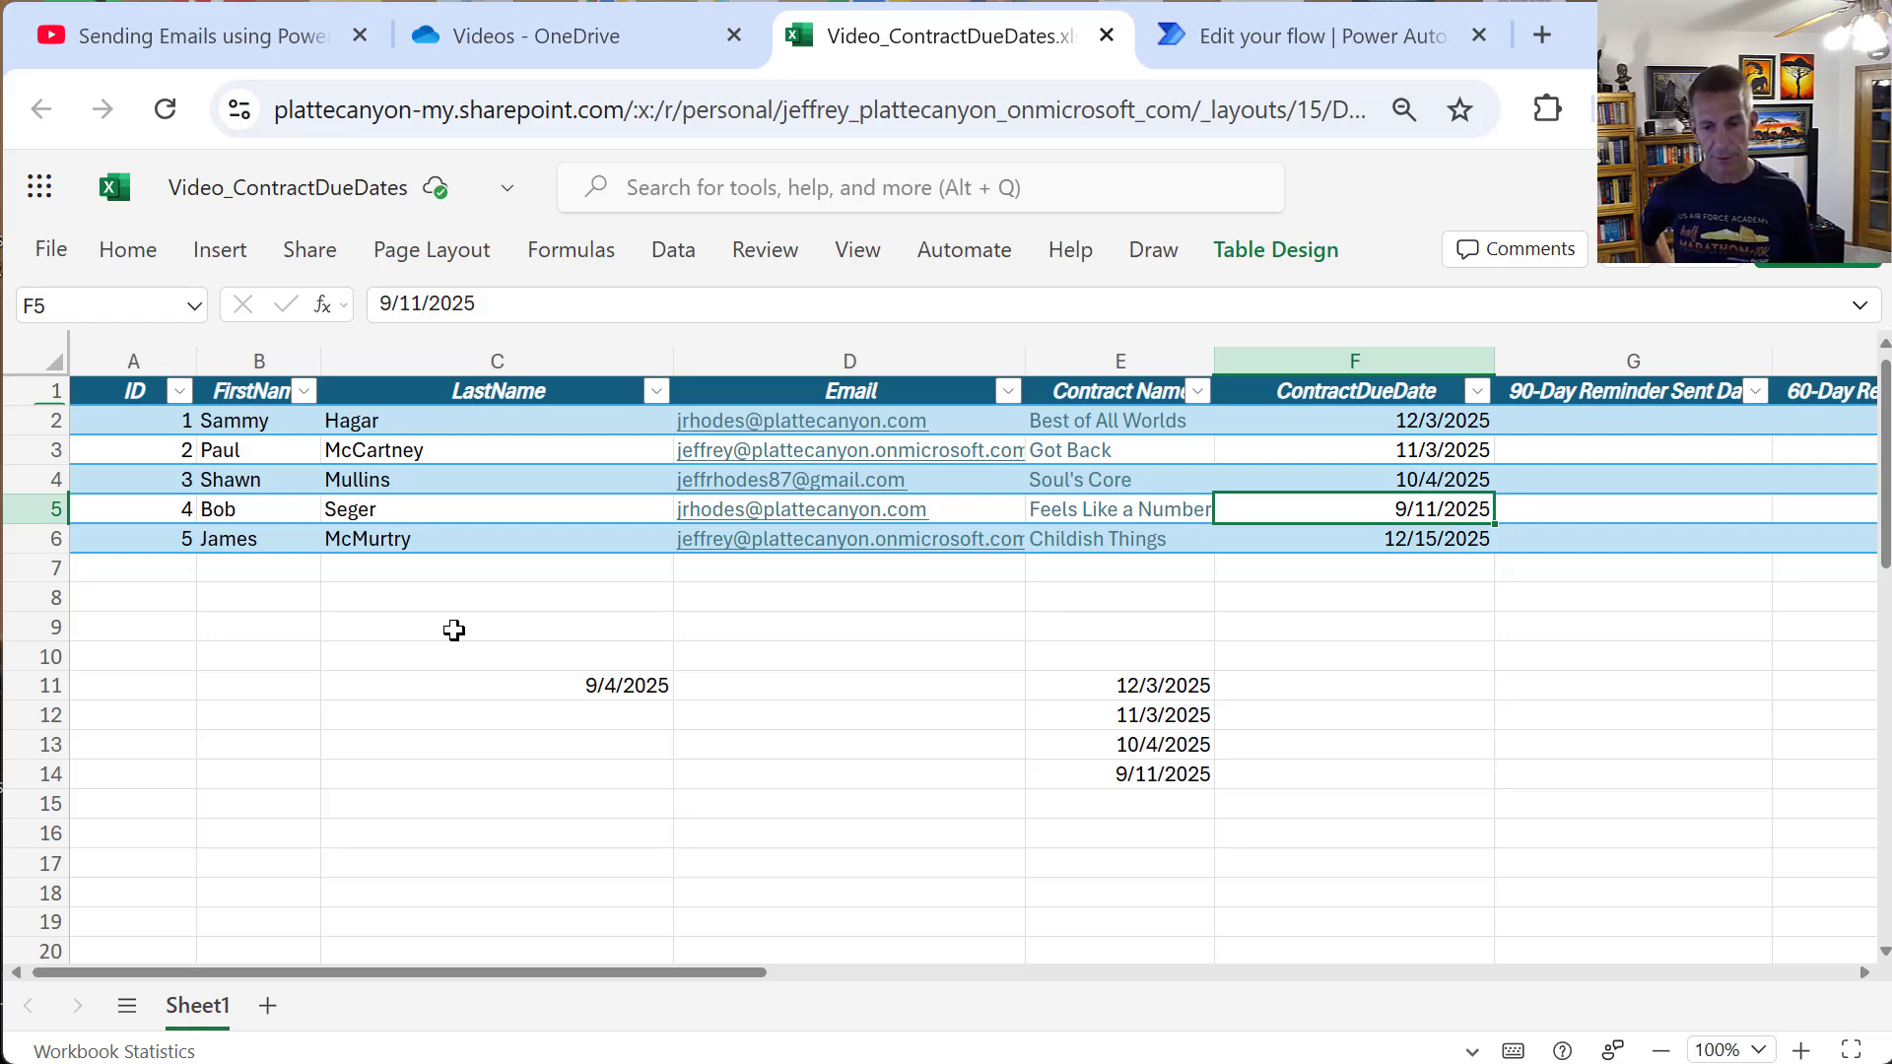
left_click(1271, 37)
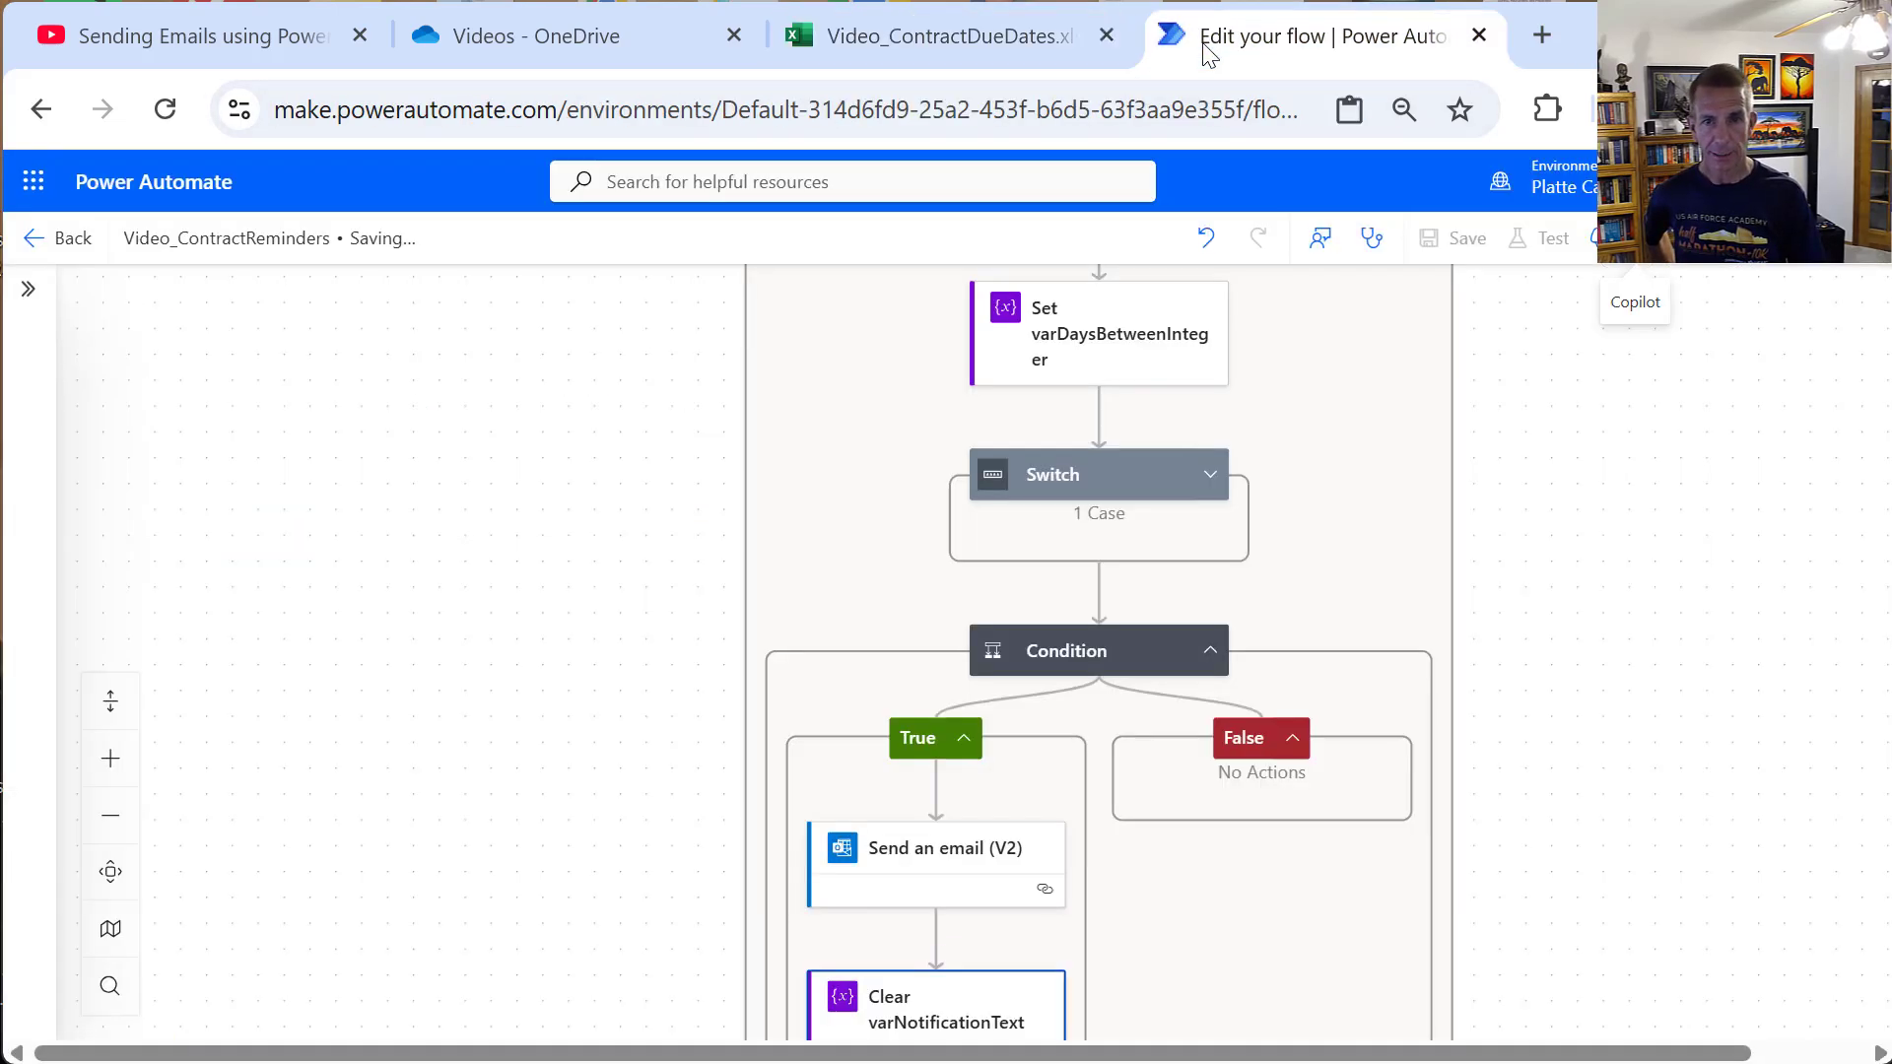
Step: Run a manual test of the Video_ContractReminders flow and view the run in the designer
left_click(1542, 237)
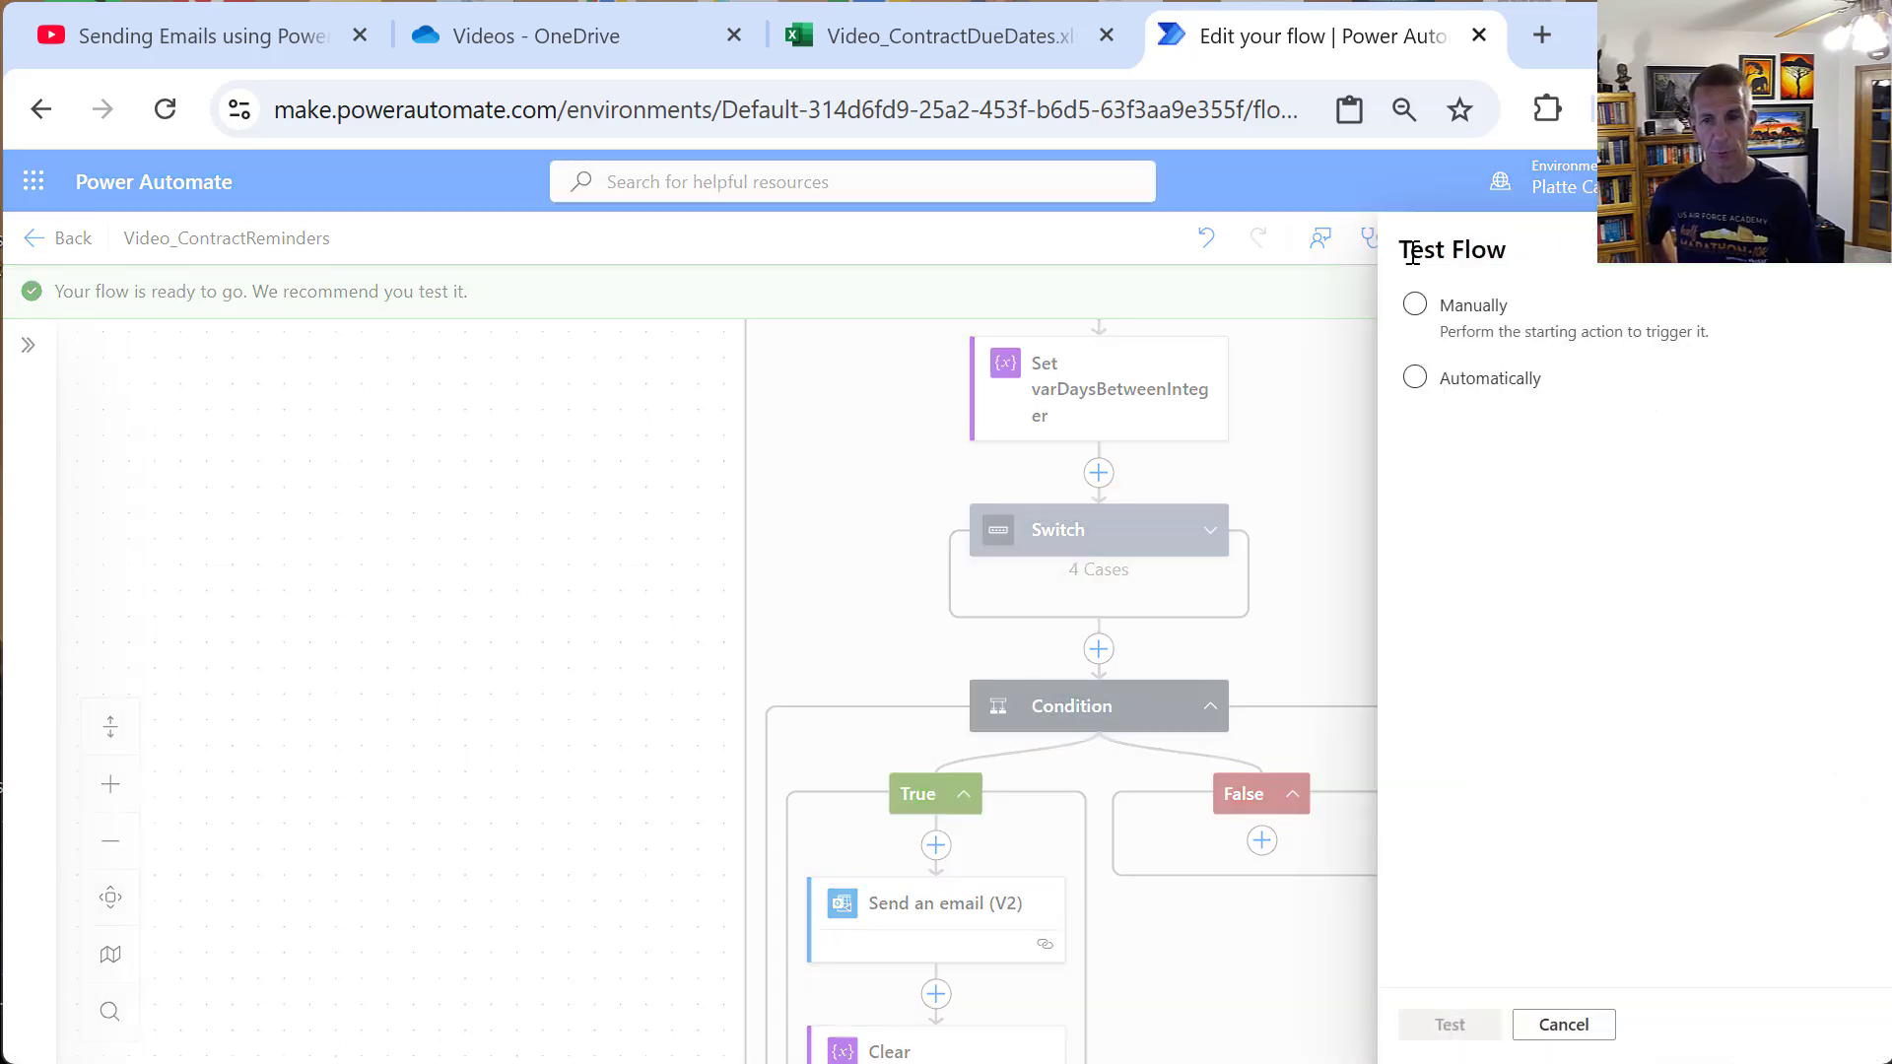
left_click(1443, 311)
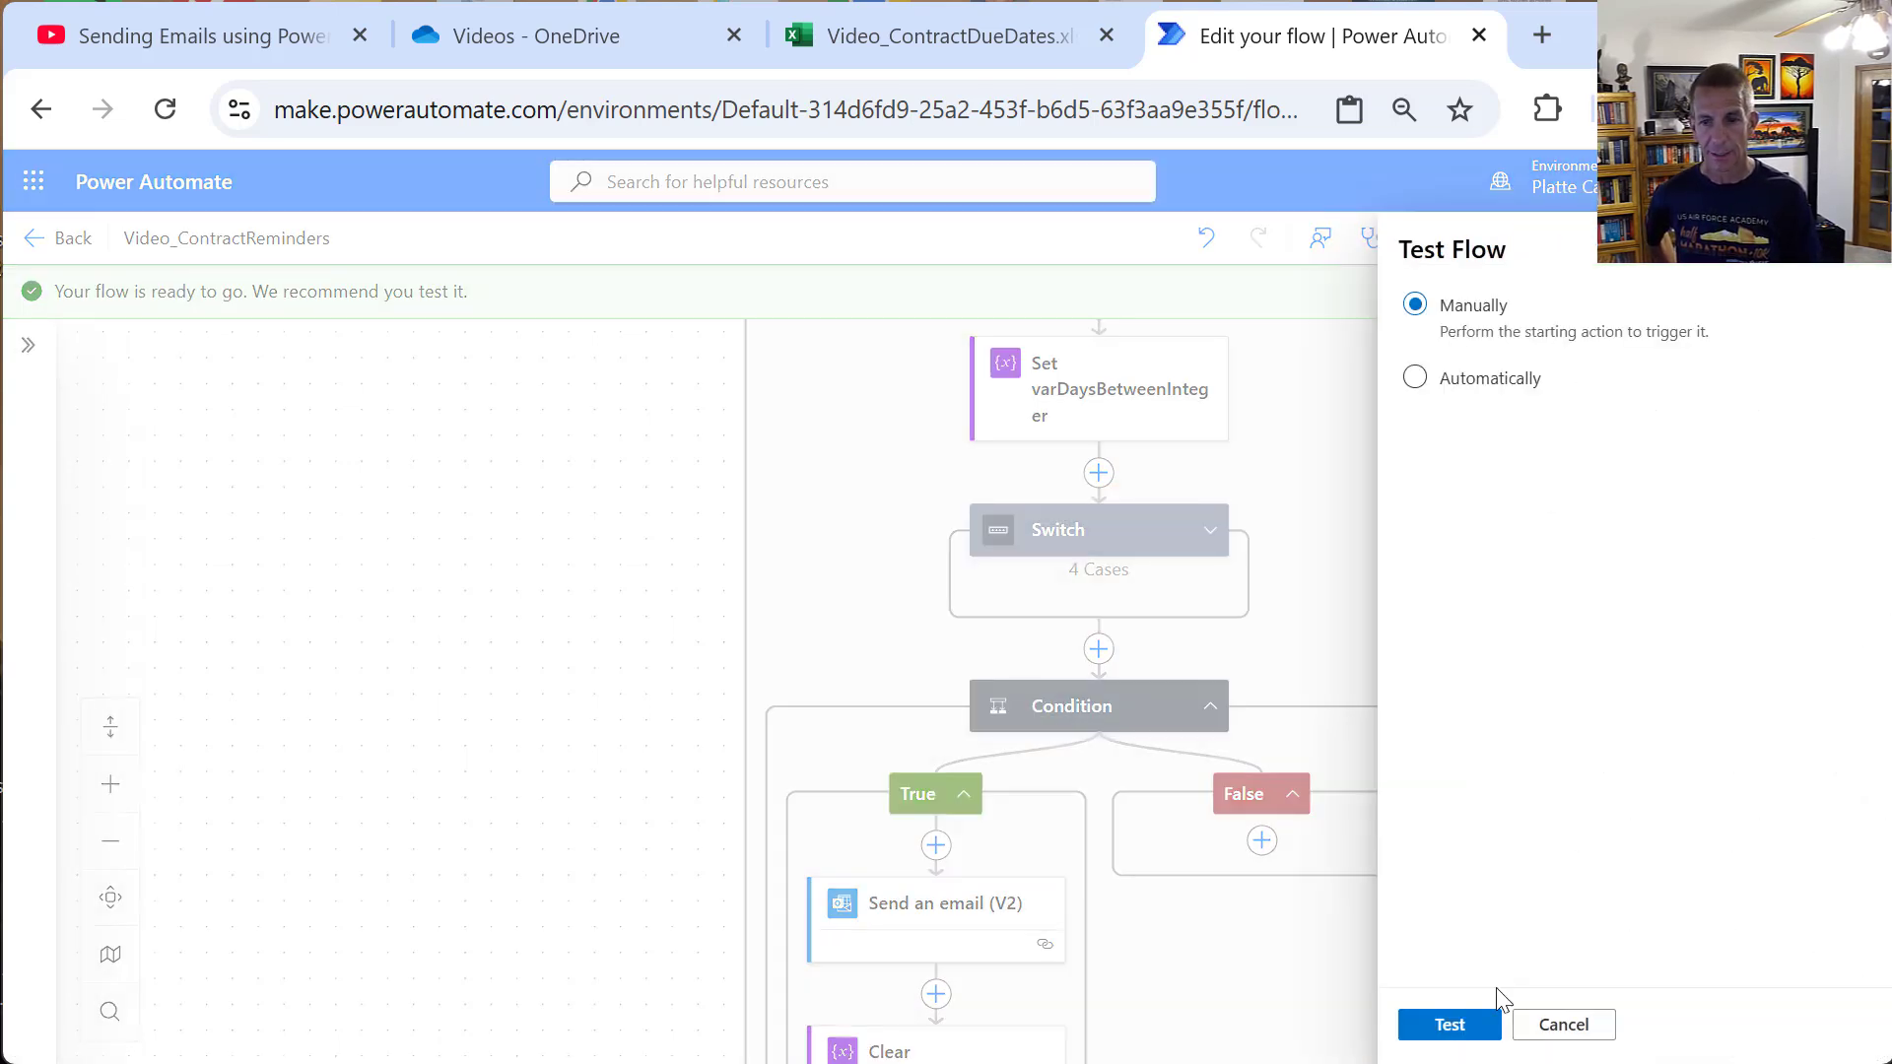
left_click(1452, 1025)
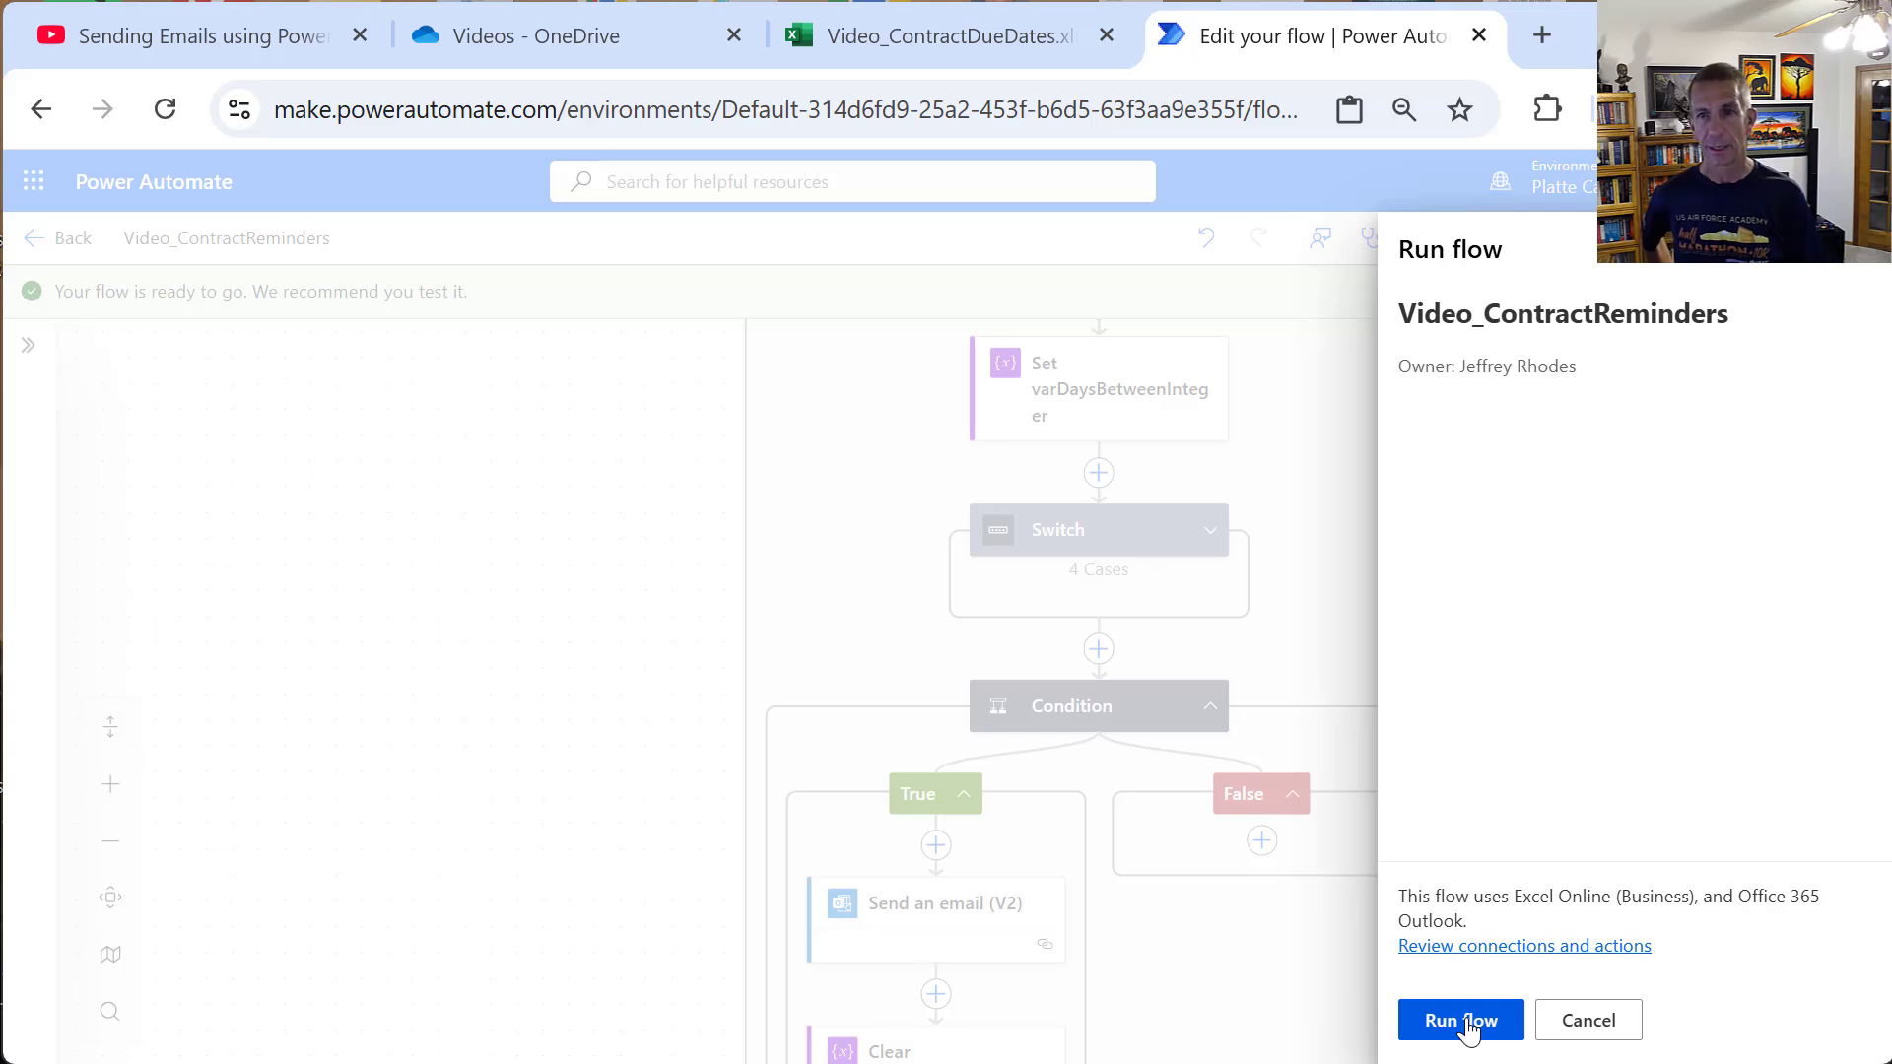
left_click(1504, 1021)
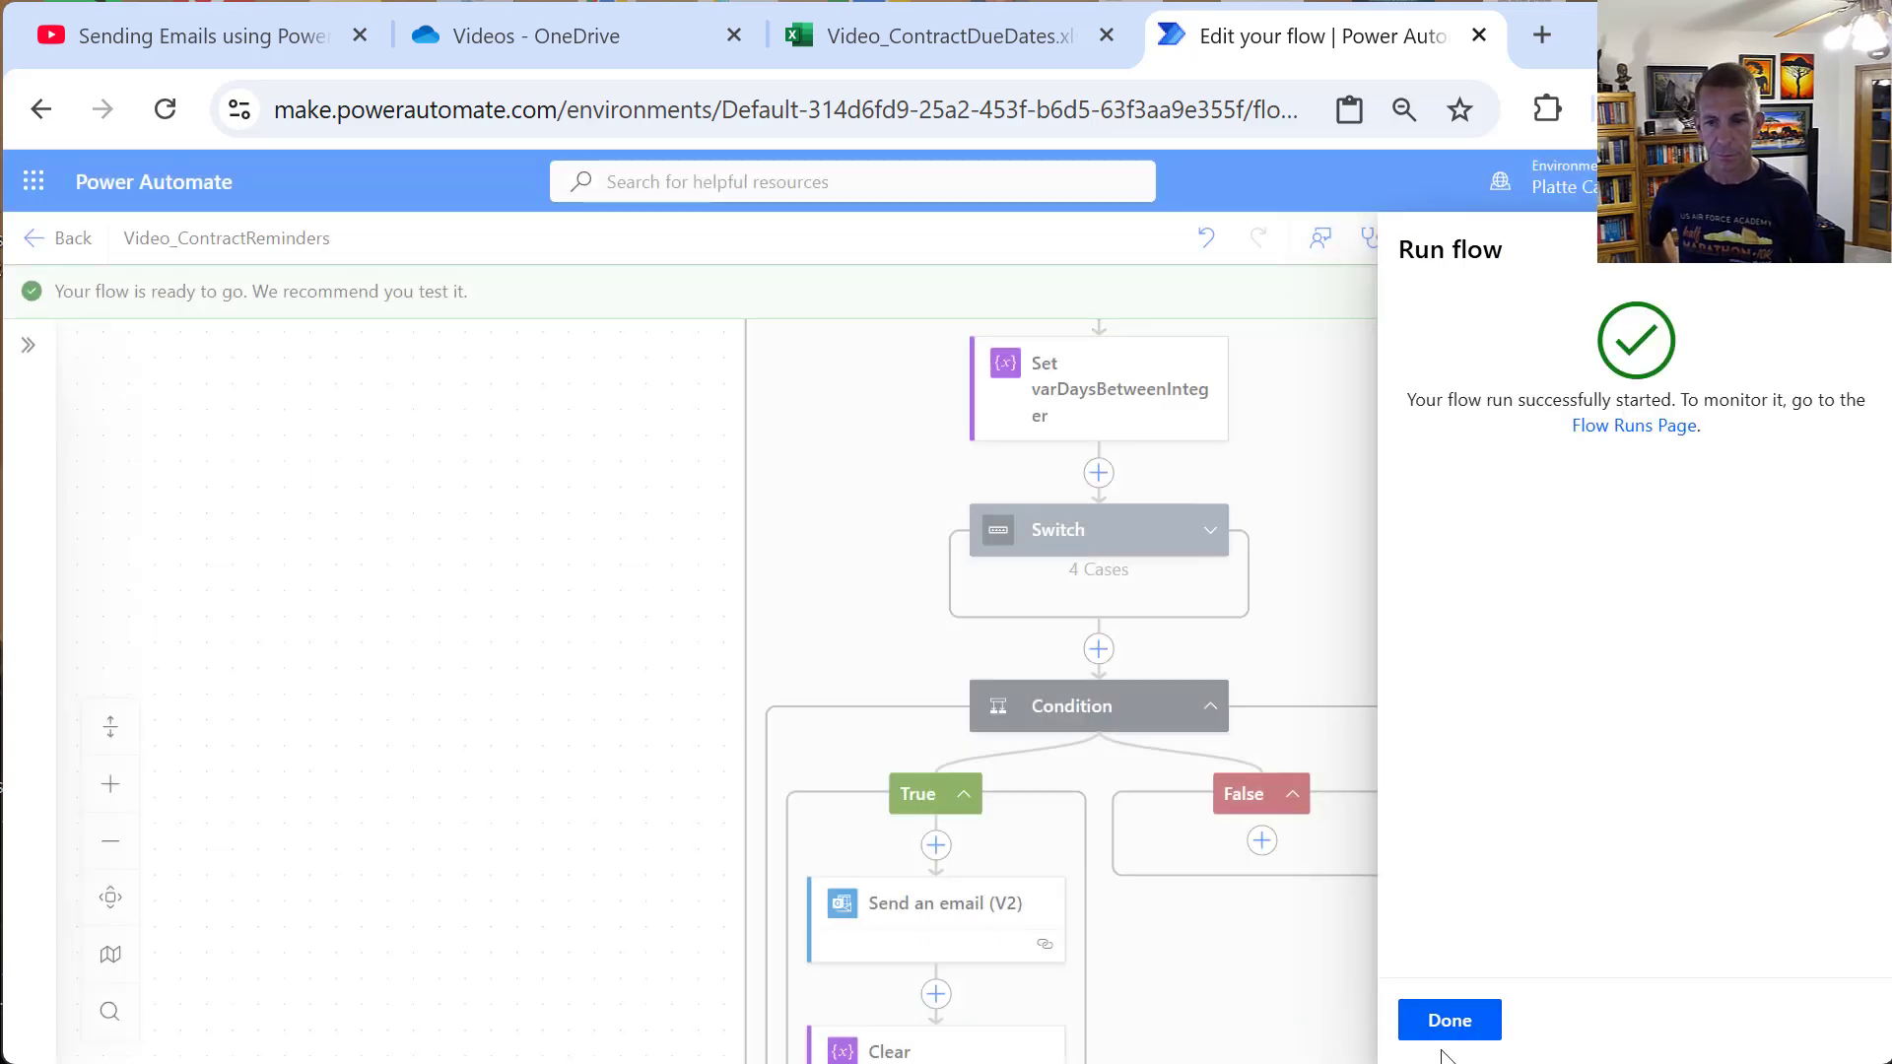
left_click(1440, 1020)
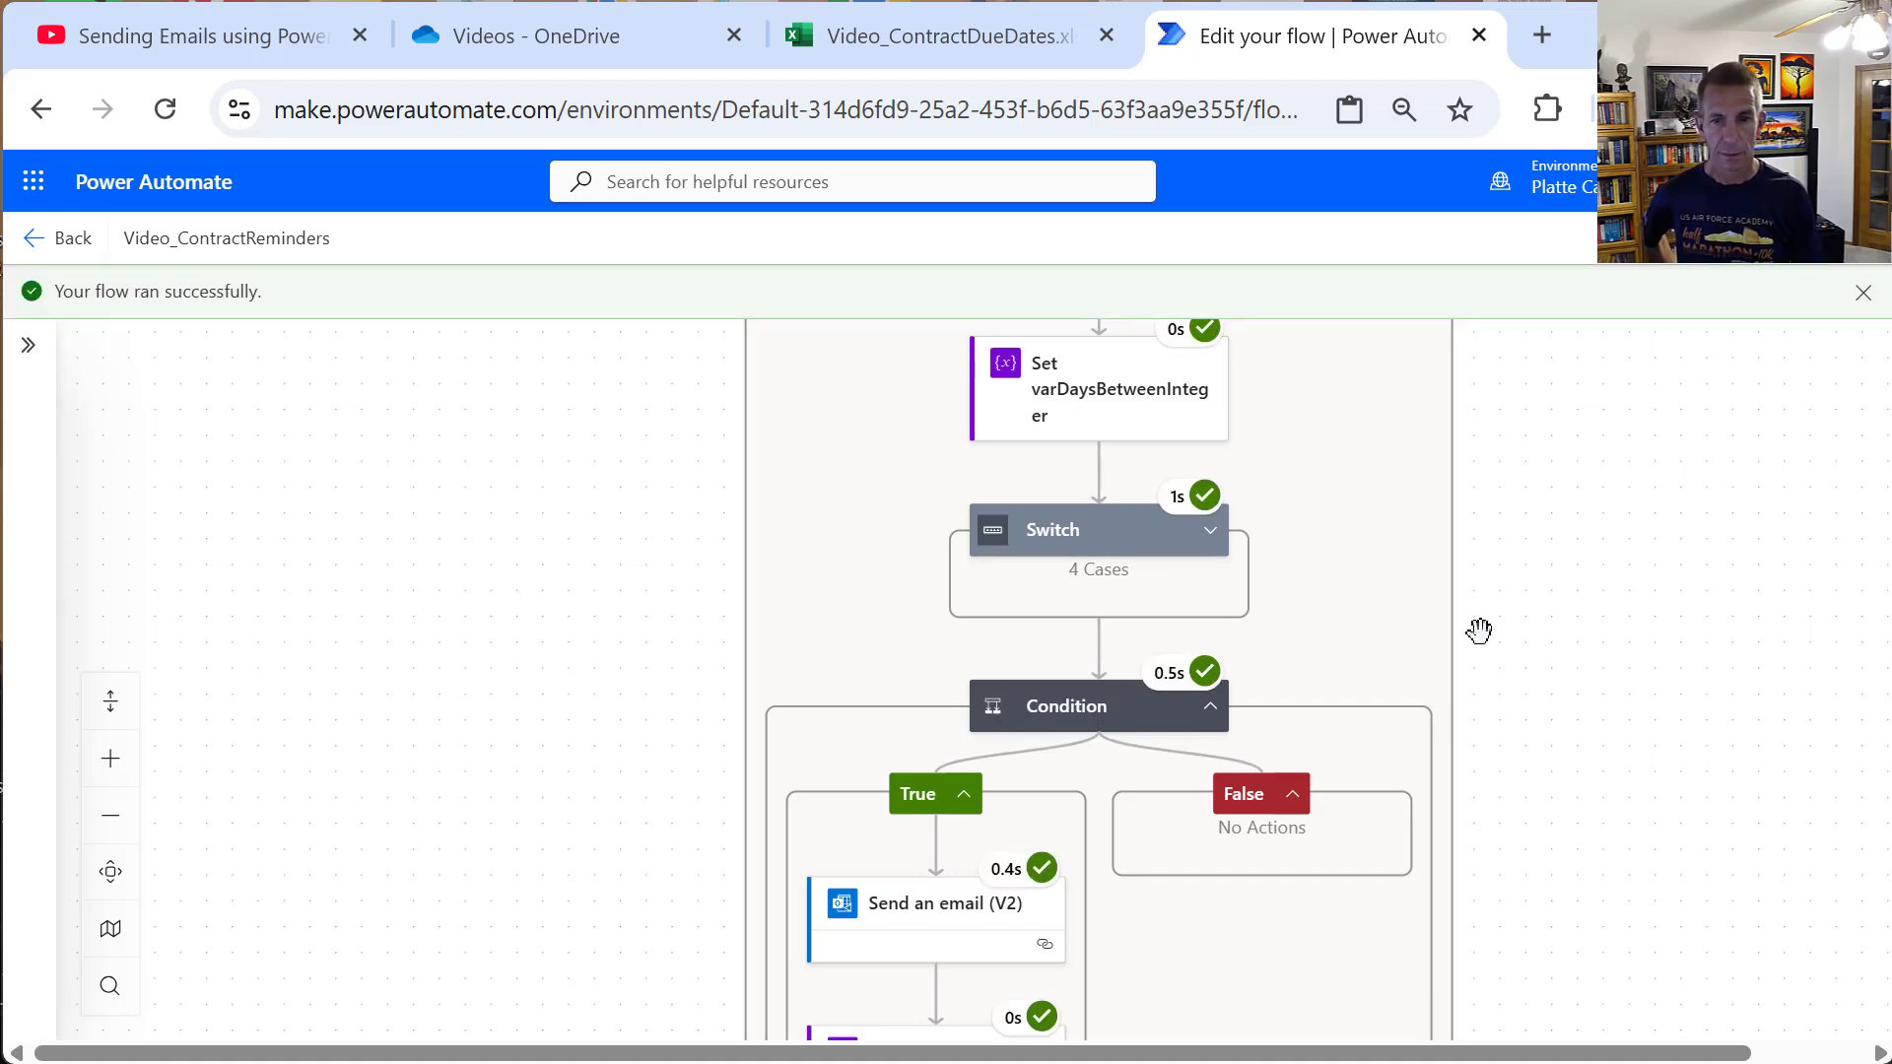
left_click_drag(1496, 612, 1553, 764)
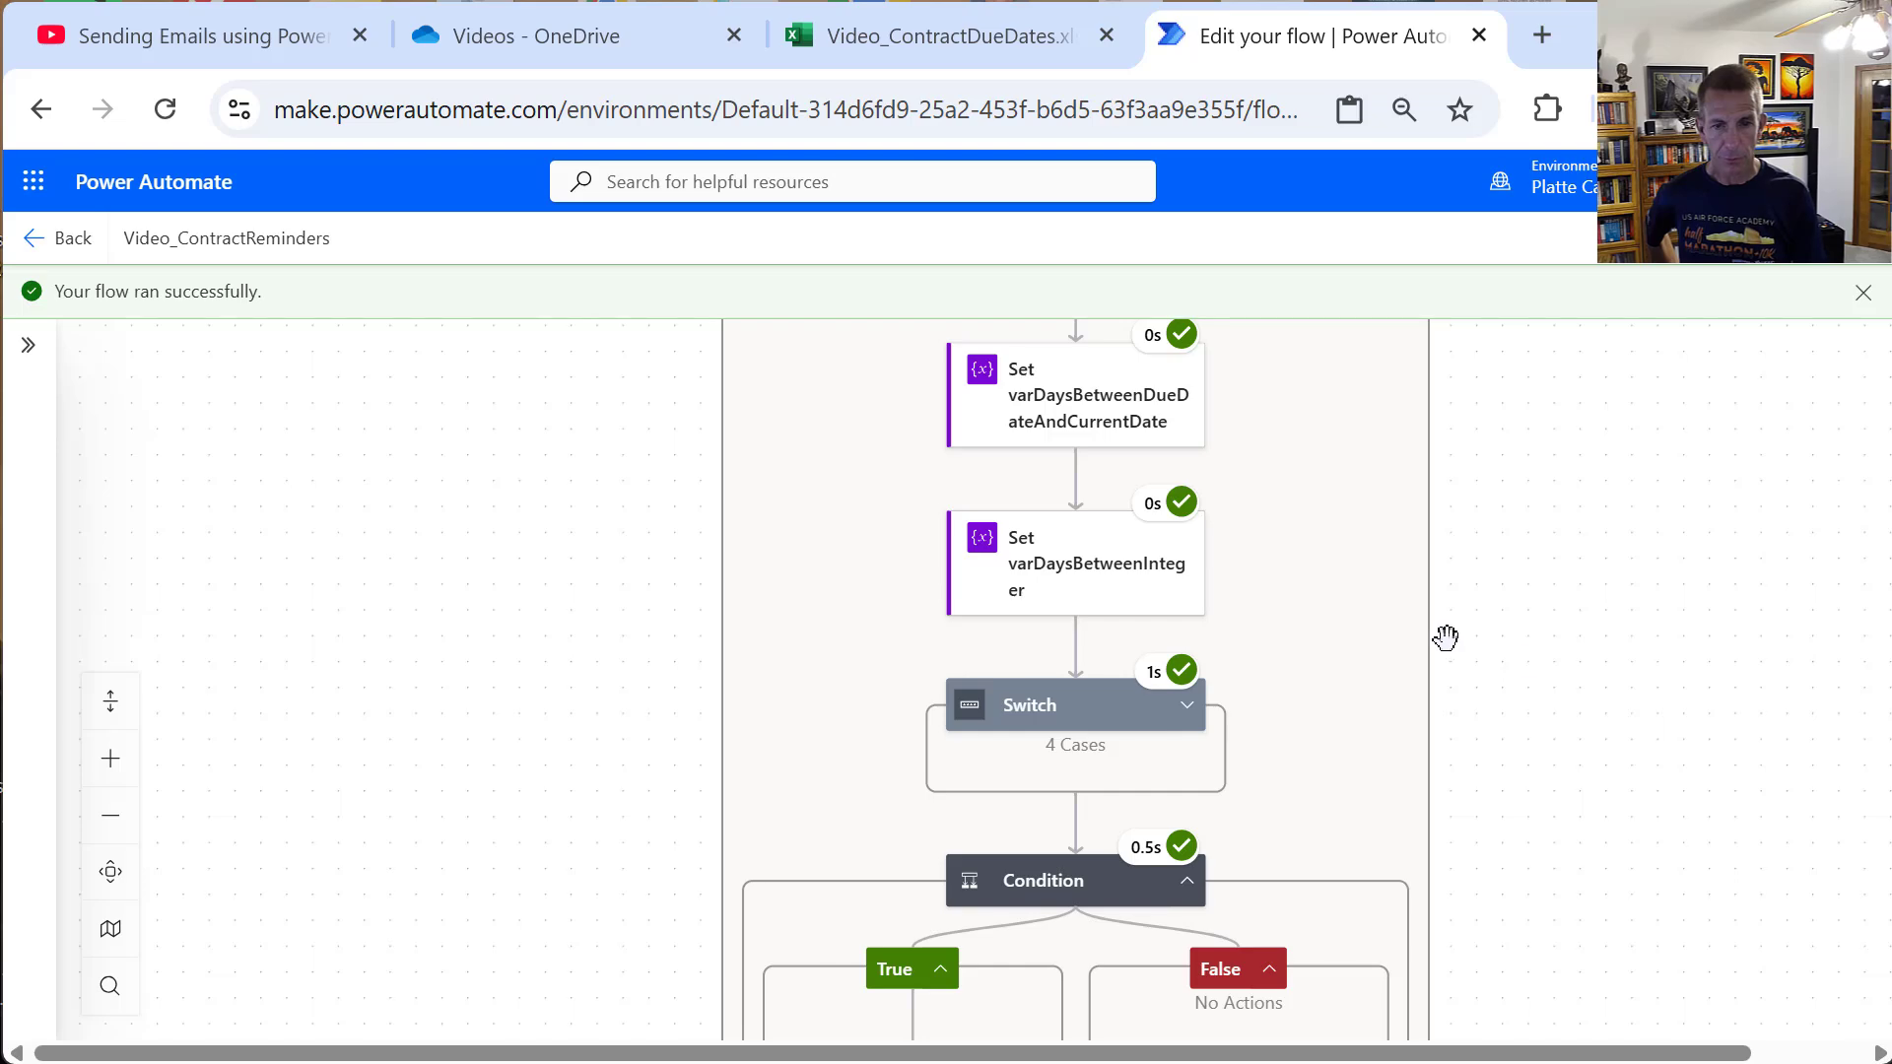
Step: Go through the iterations of the Loop Through Contracts run up to the fifth and check its Send an email (V2) status
left_click_drag(1446, 638, 1297, 735)
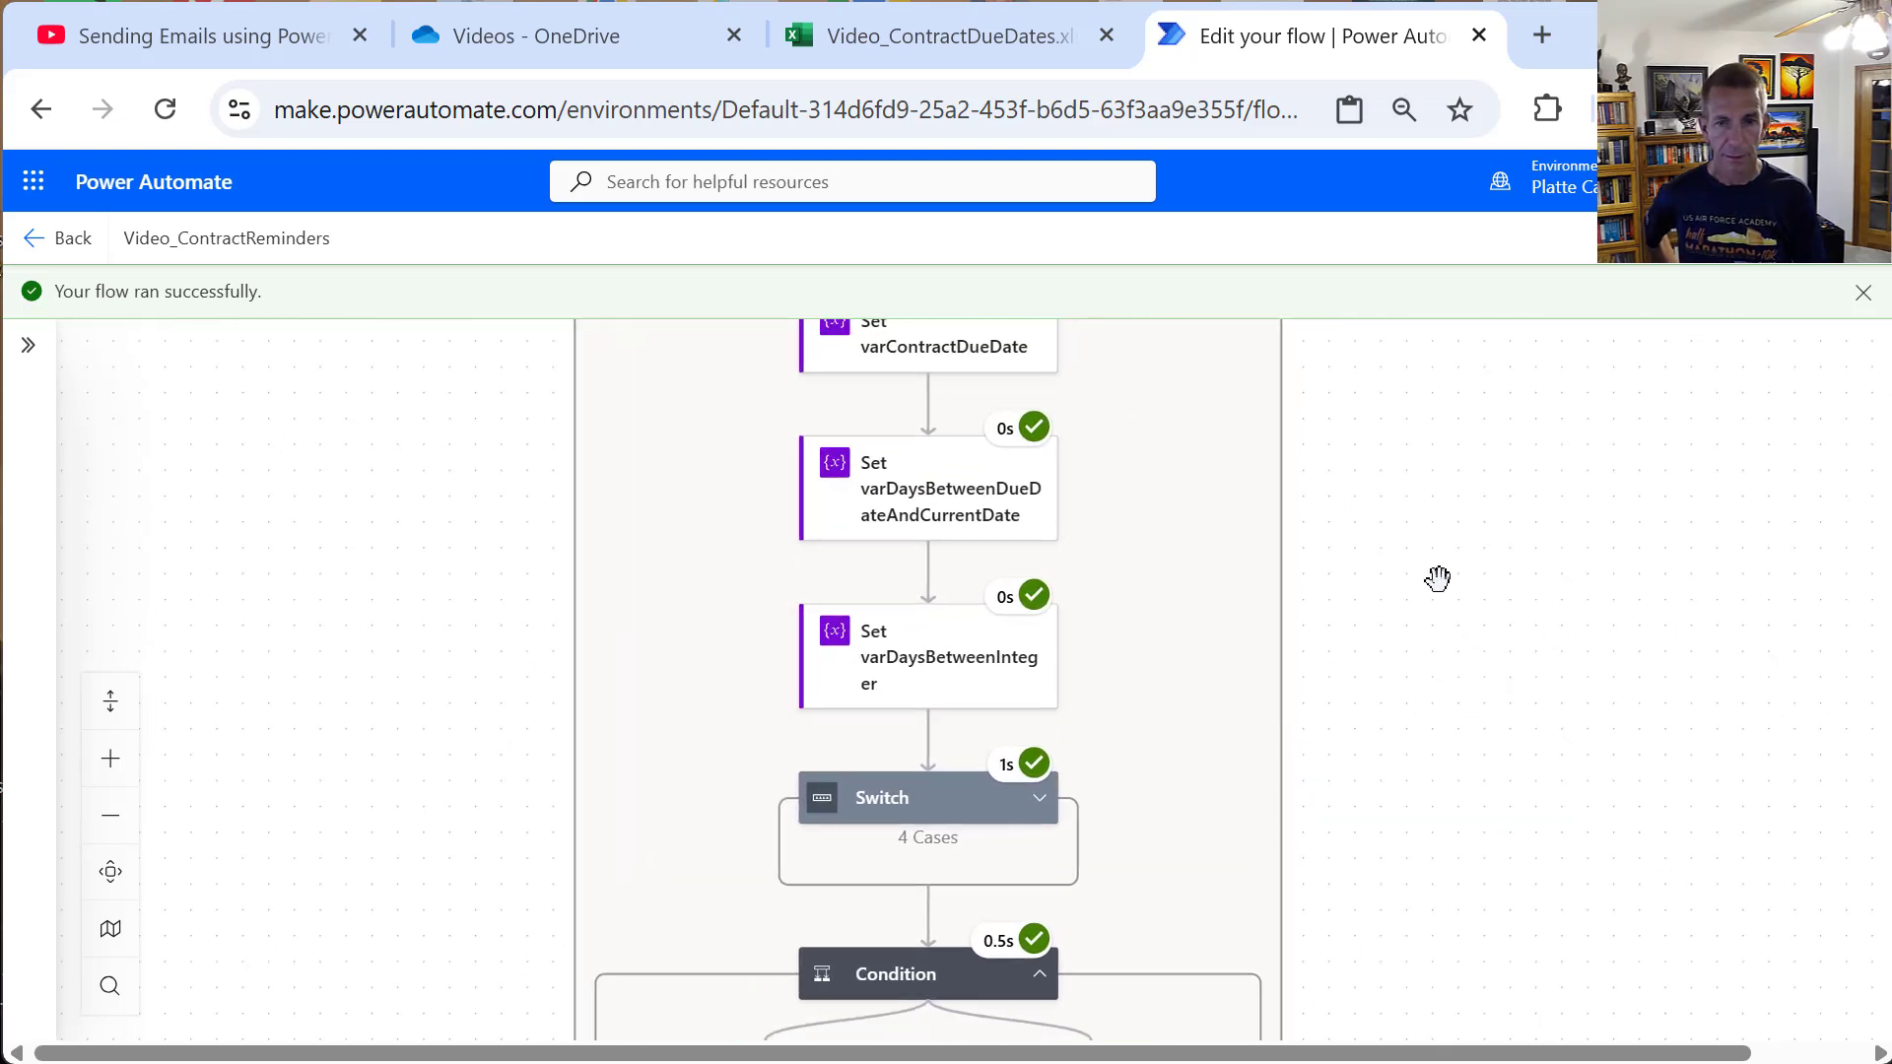
left_click_drag(1620, 586, 1605, 760)
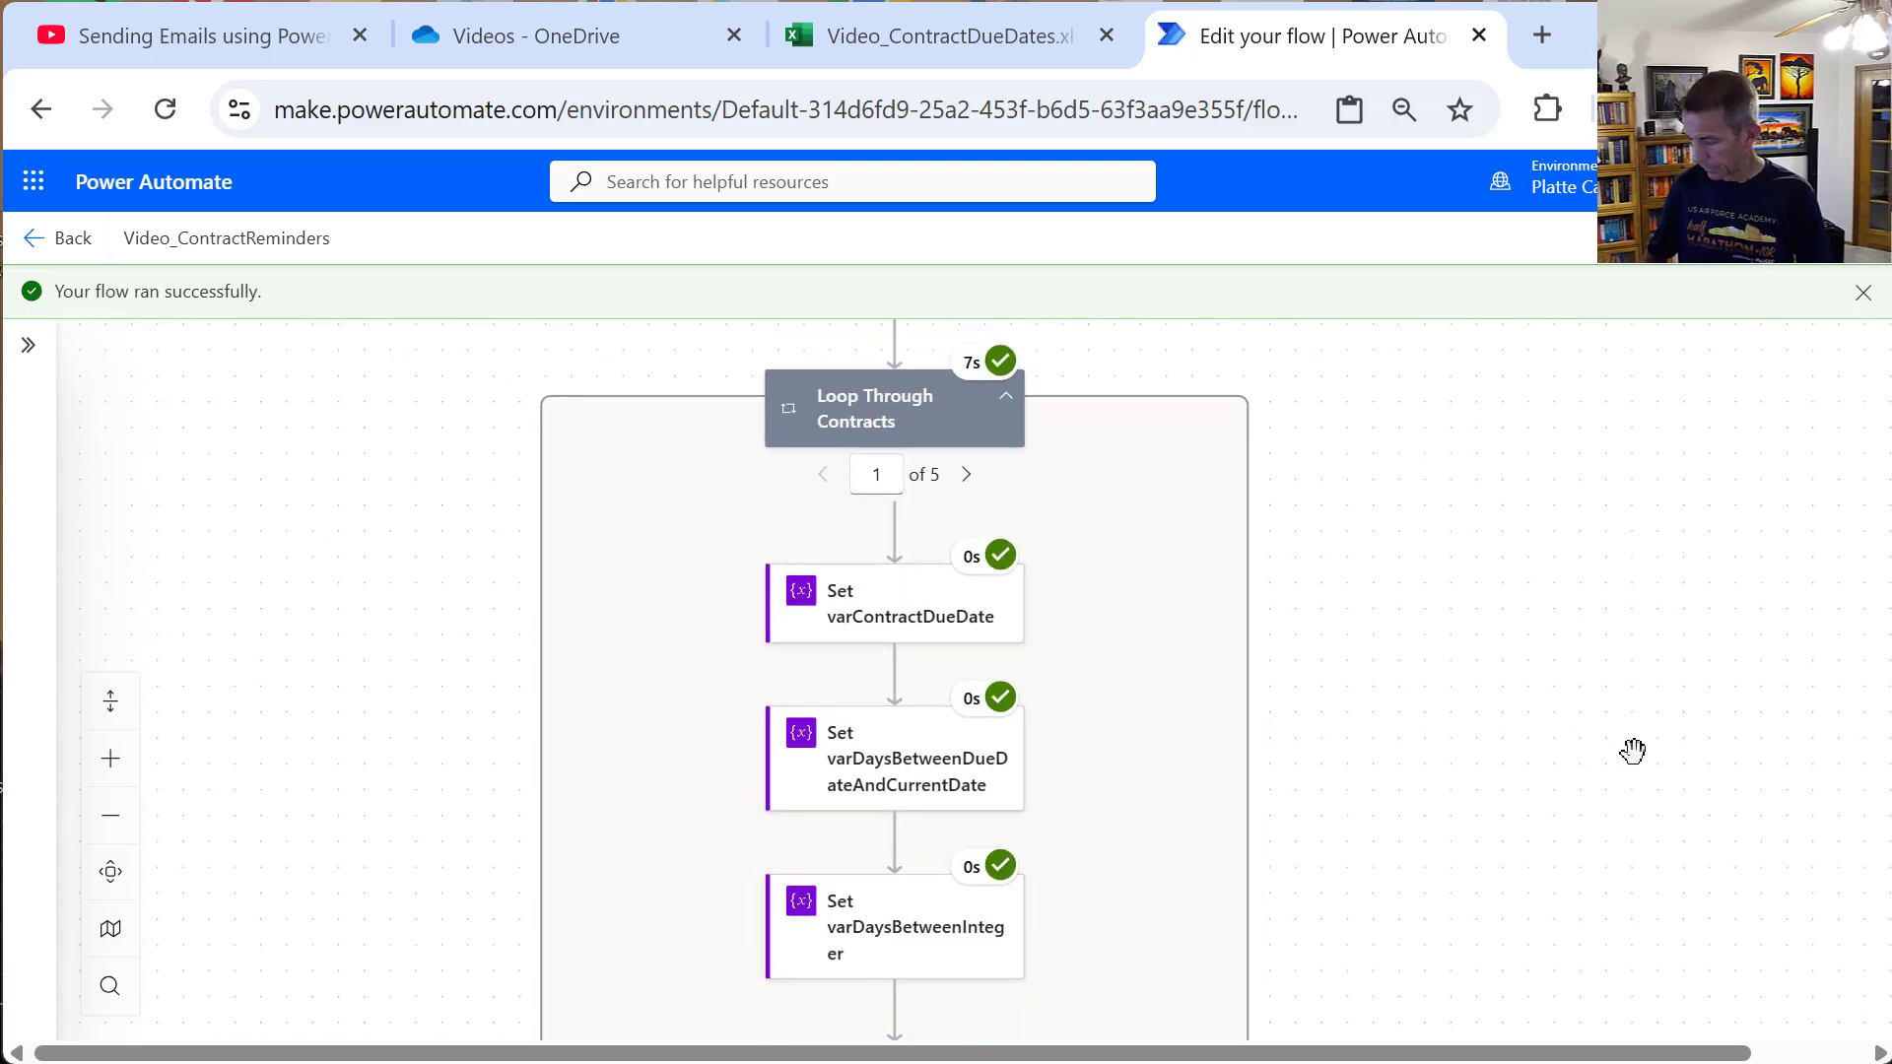
key("ctrl+minus")
key("ctrl+minus")
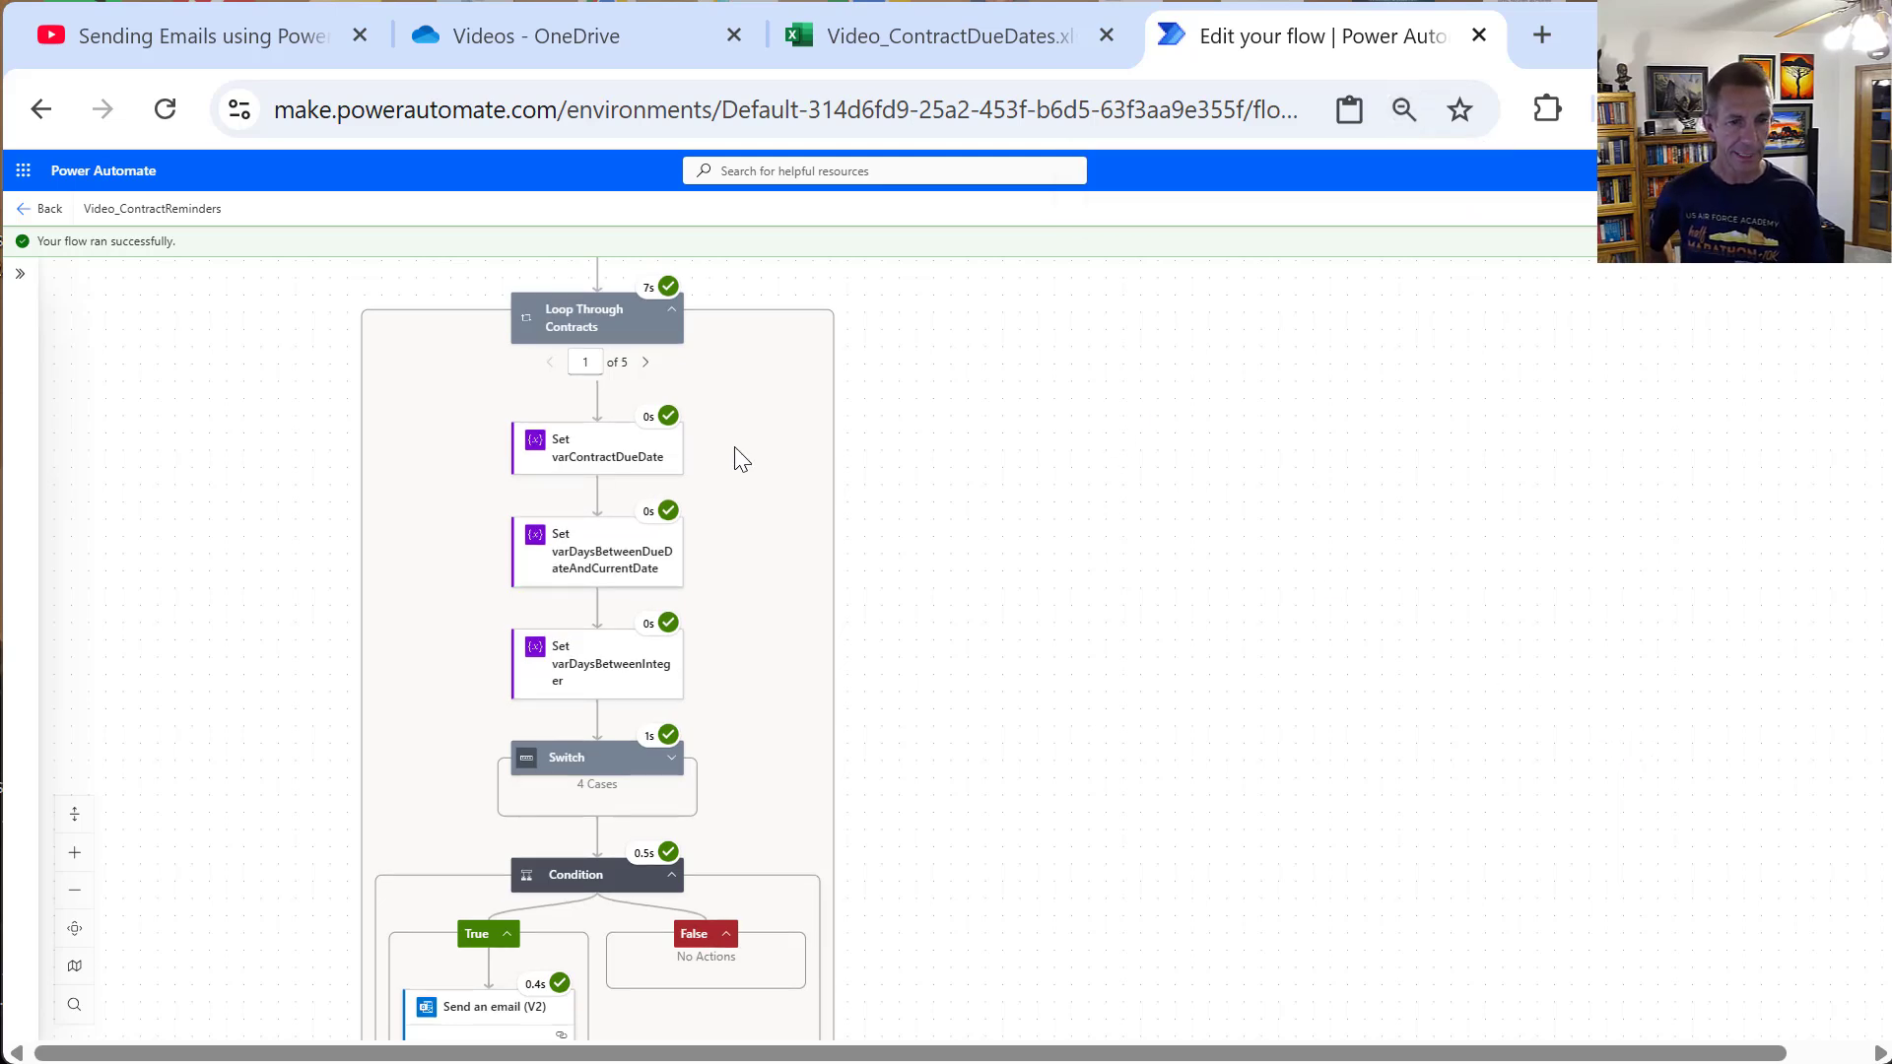
left_click(645, 362)
left_click(644, 363)
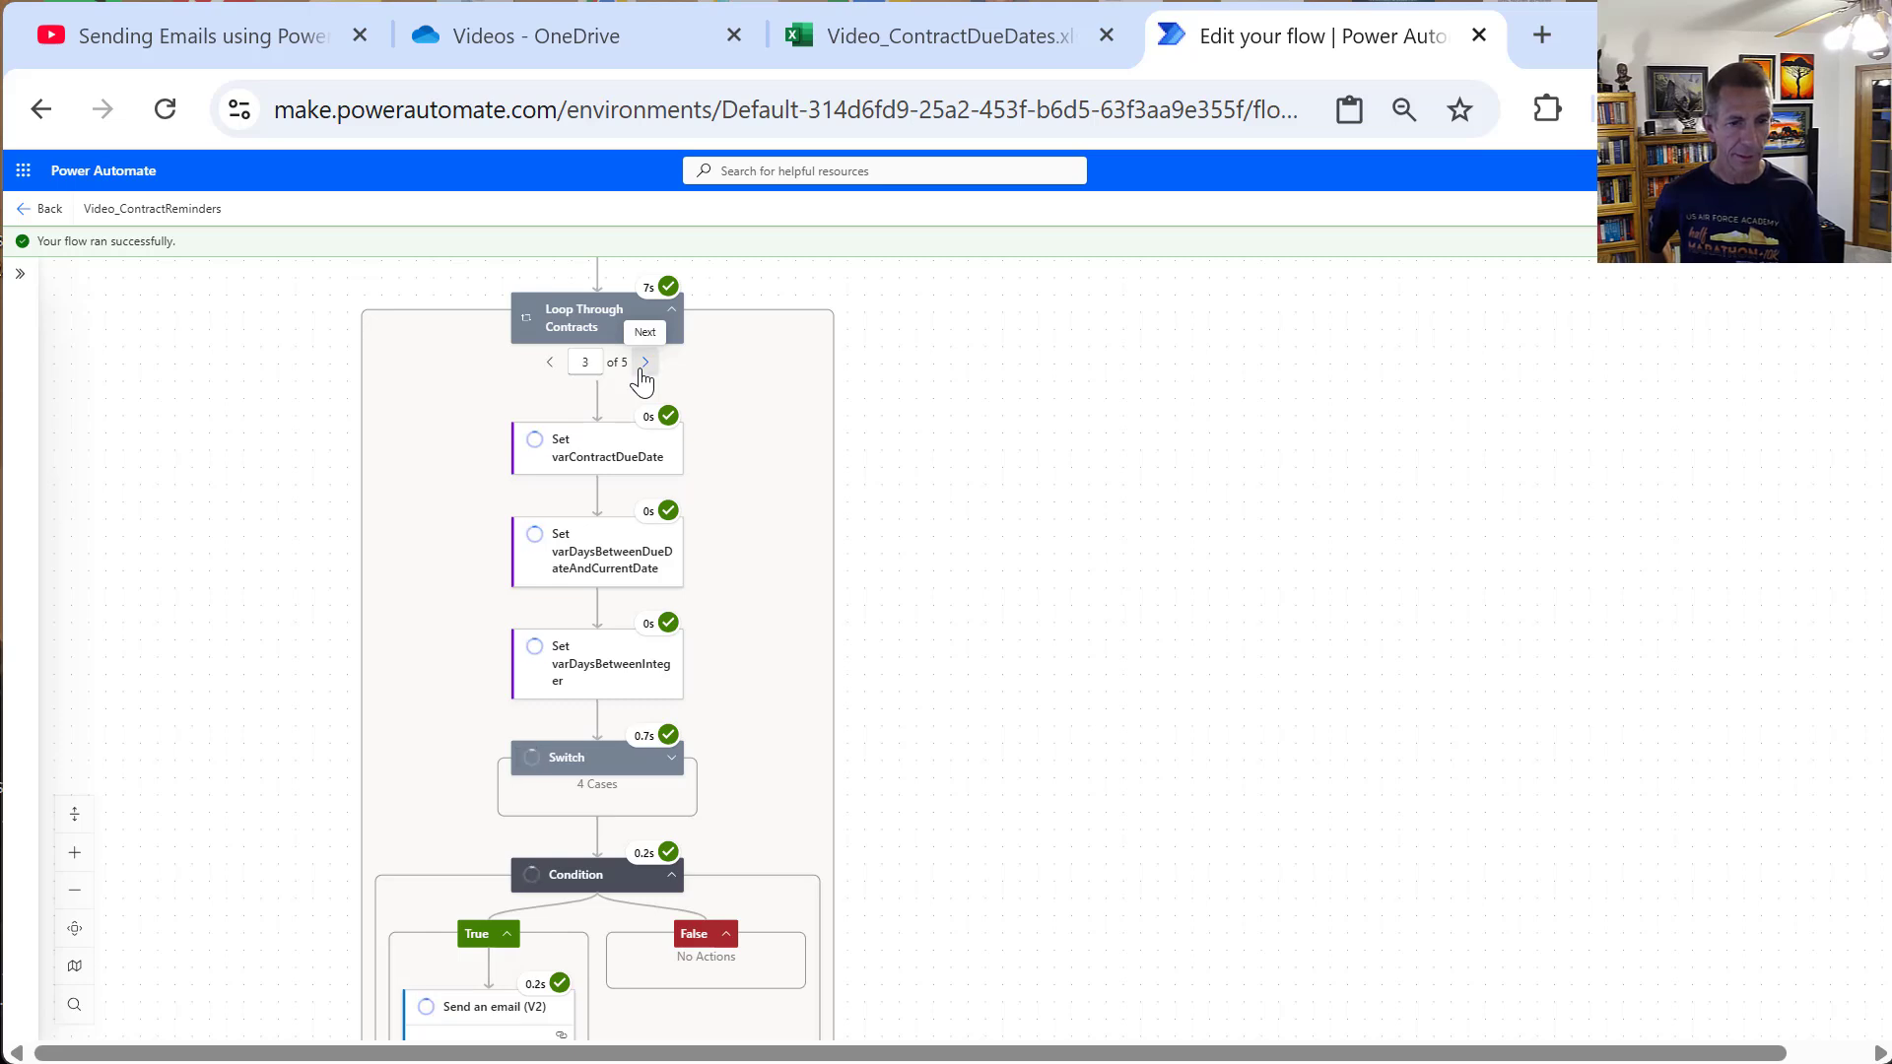
left_click(644, 363)
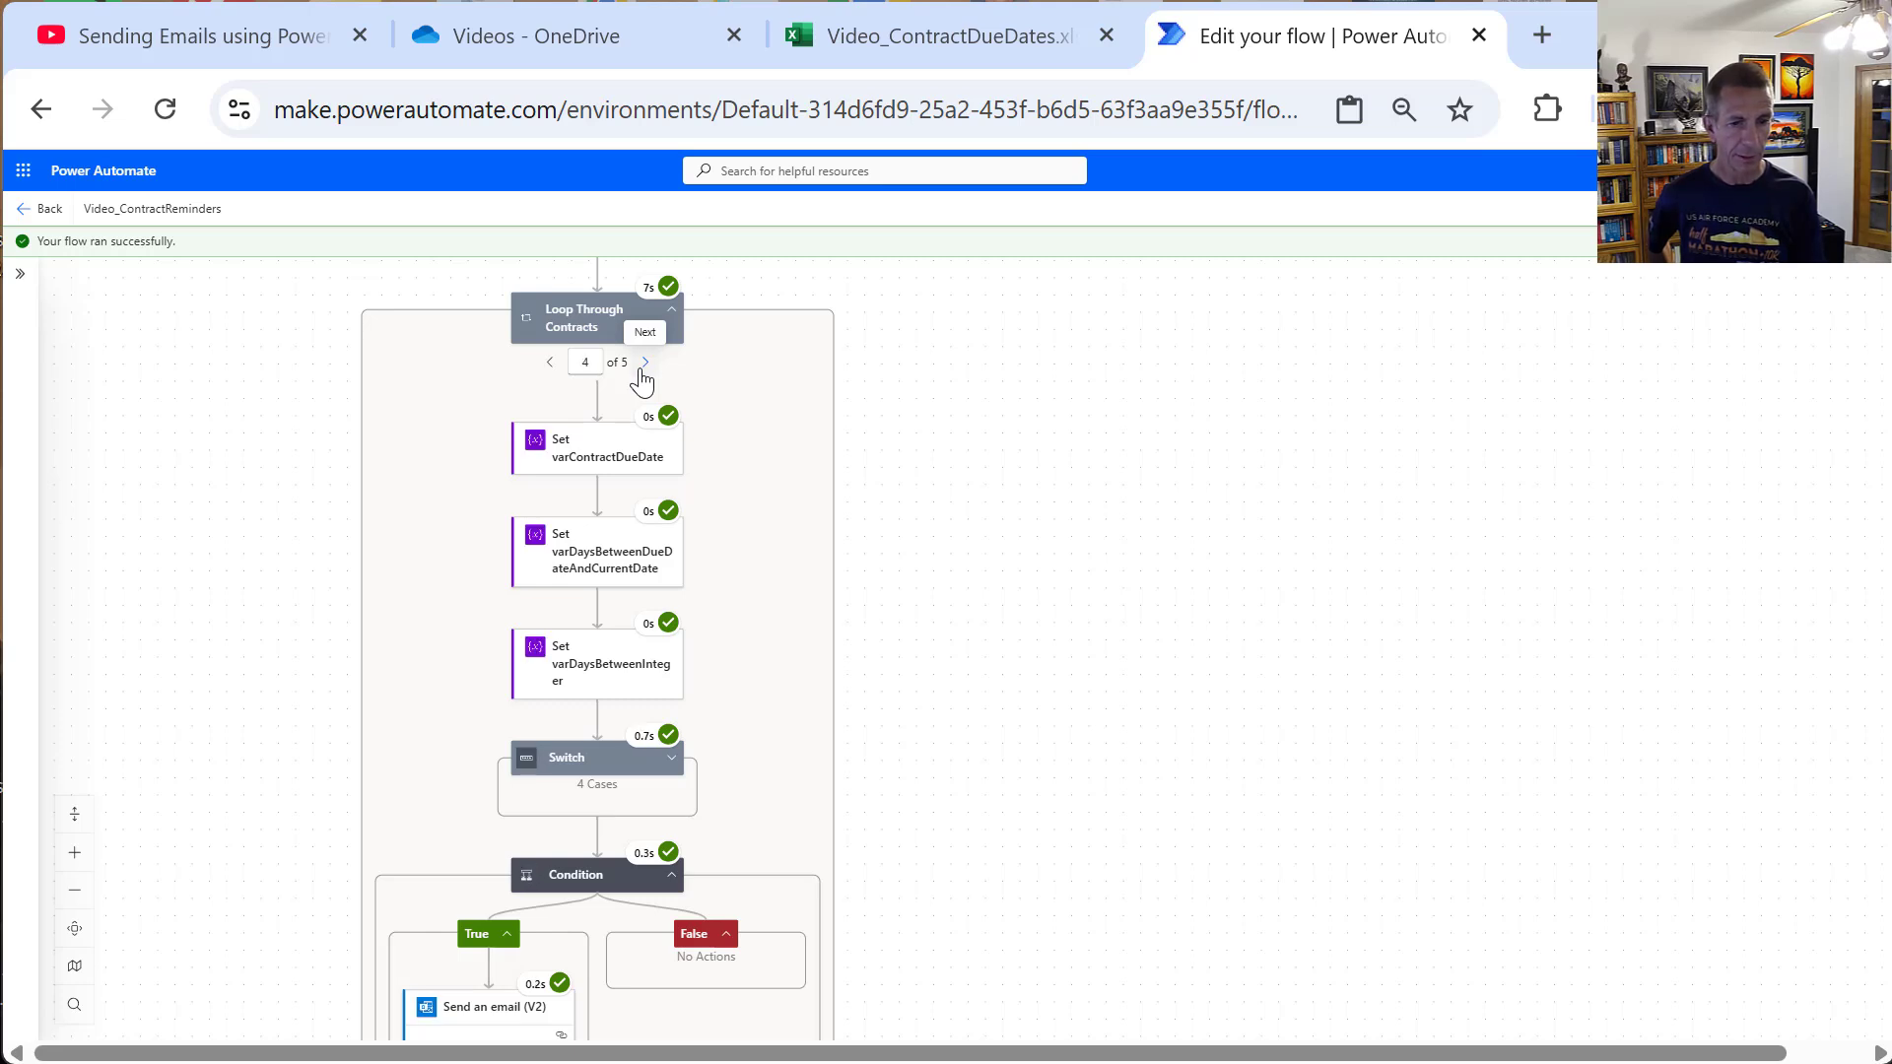
left_click(642, 372)
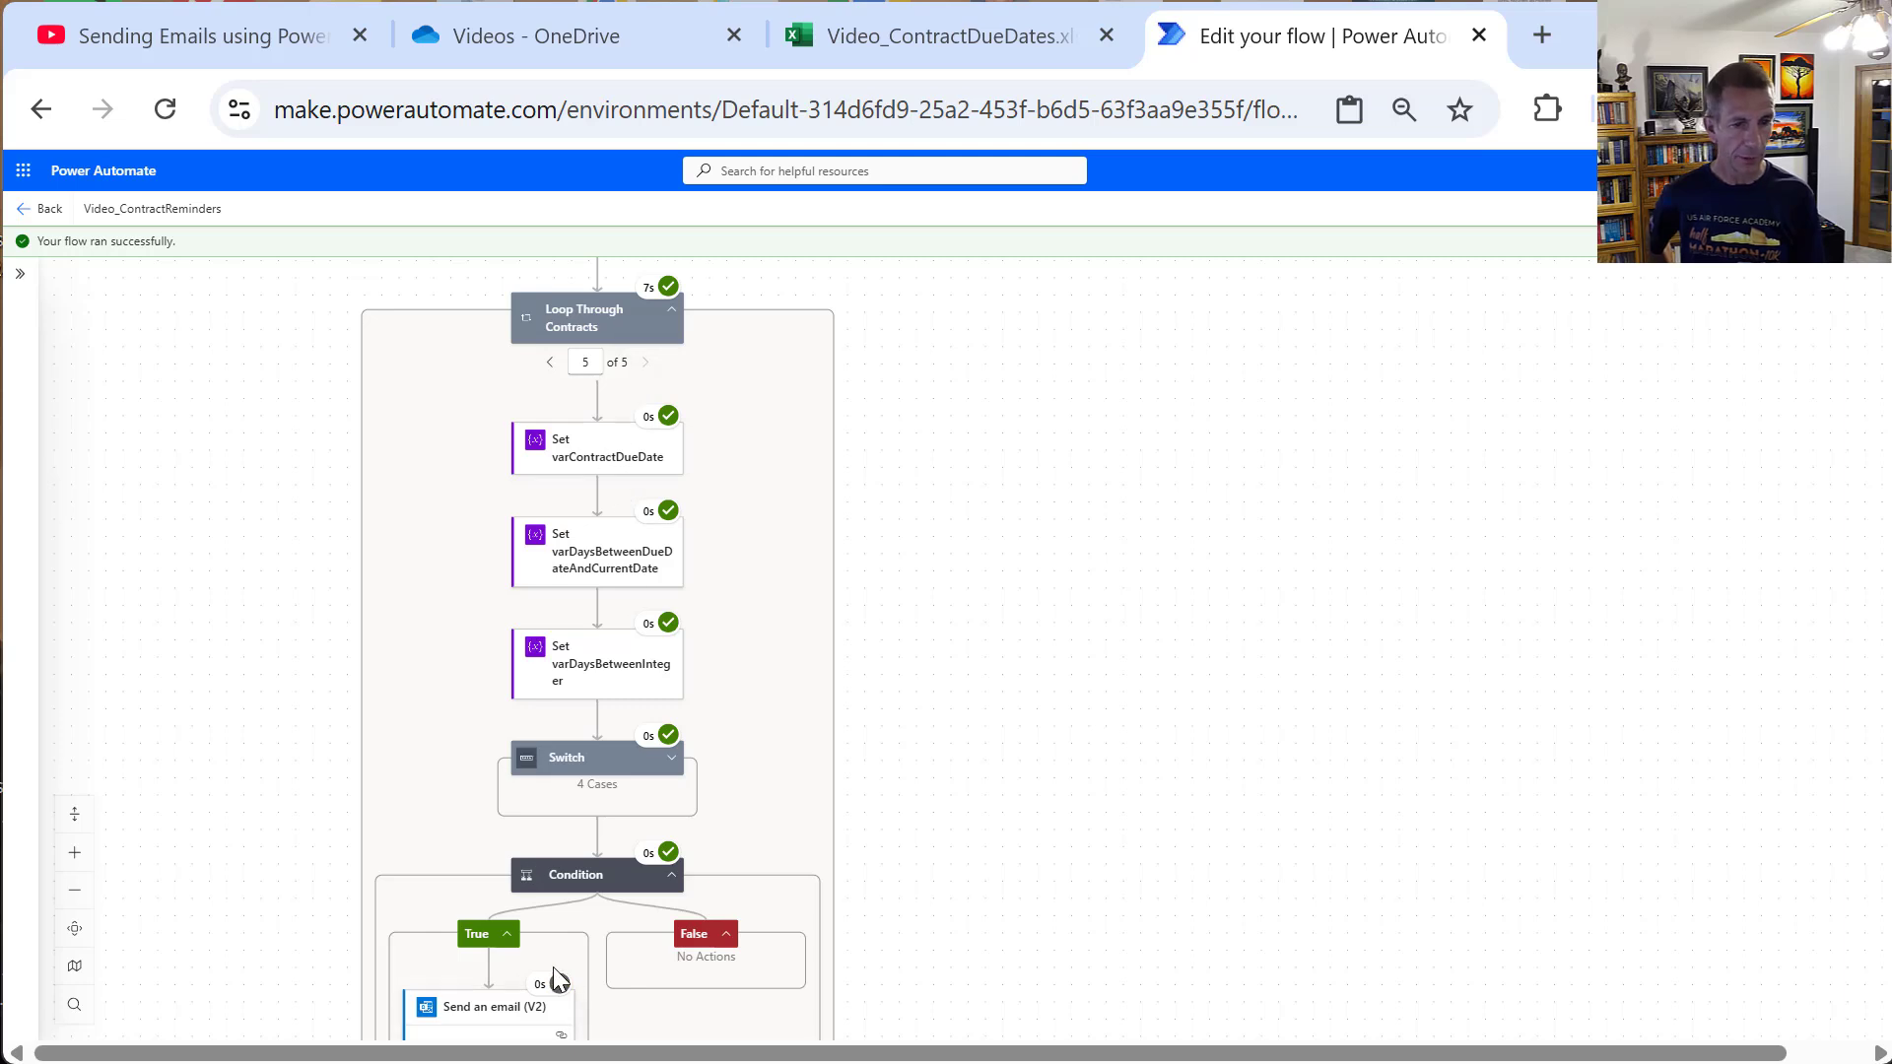
mouse_move(557, 986)
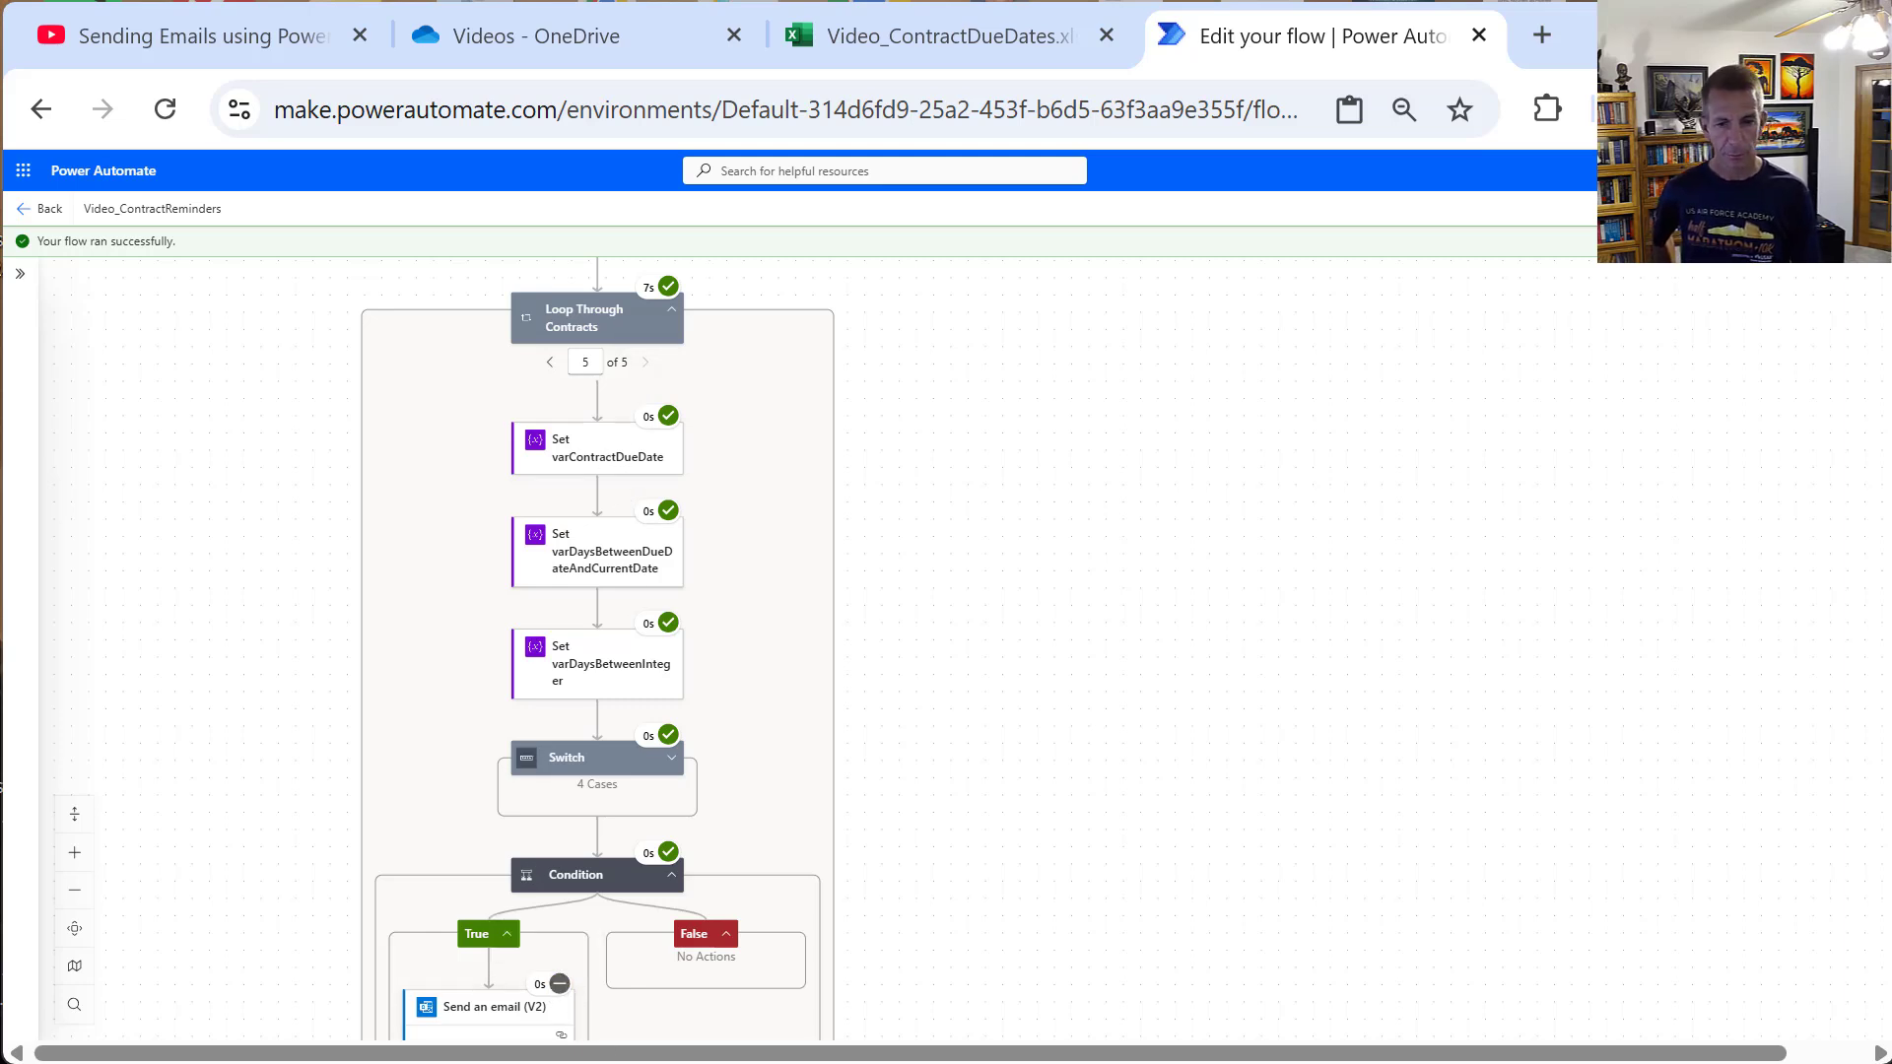
Step: Review the contract due date notification emails in Outlook and check the reminder sent date columns in the Video_ContractDueDates workbook
left_click(1100, 1063)
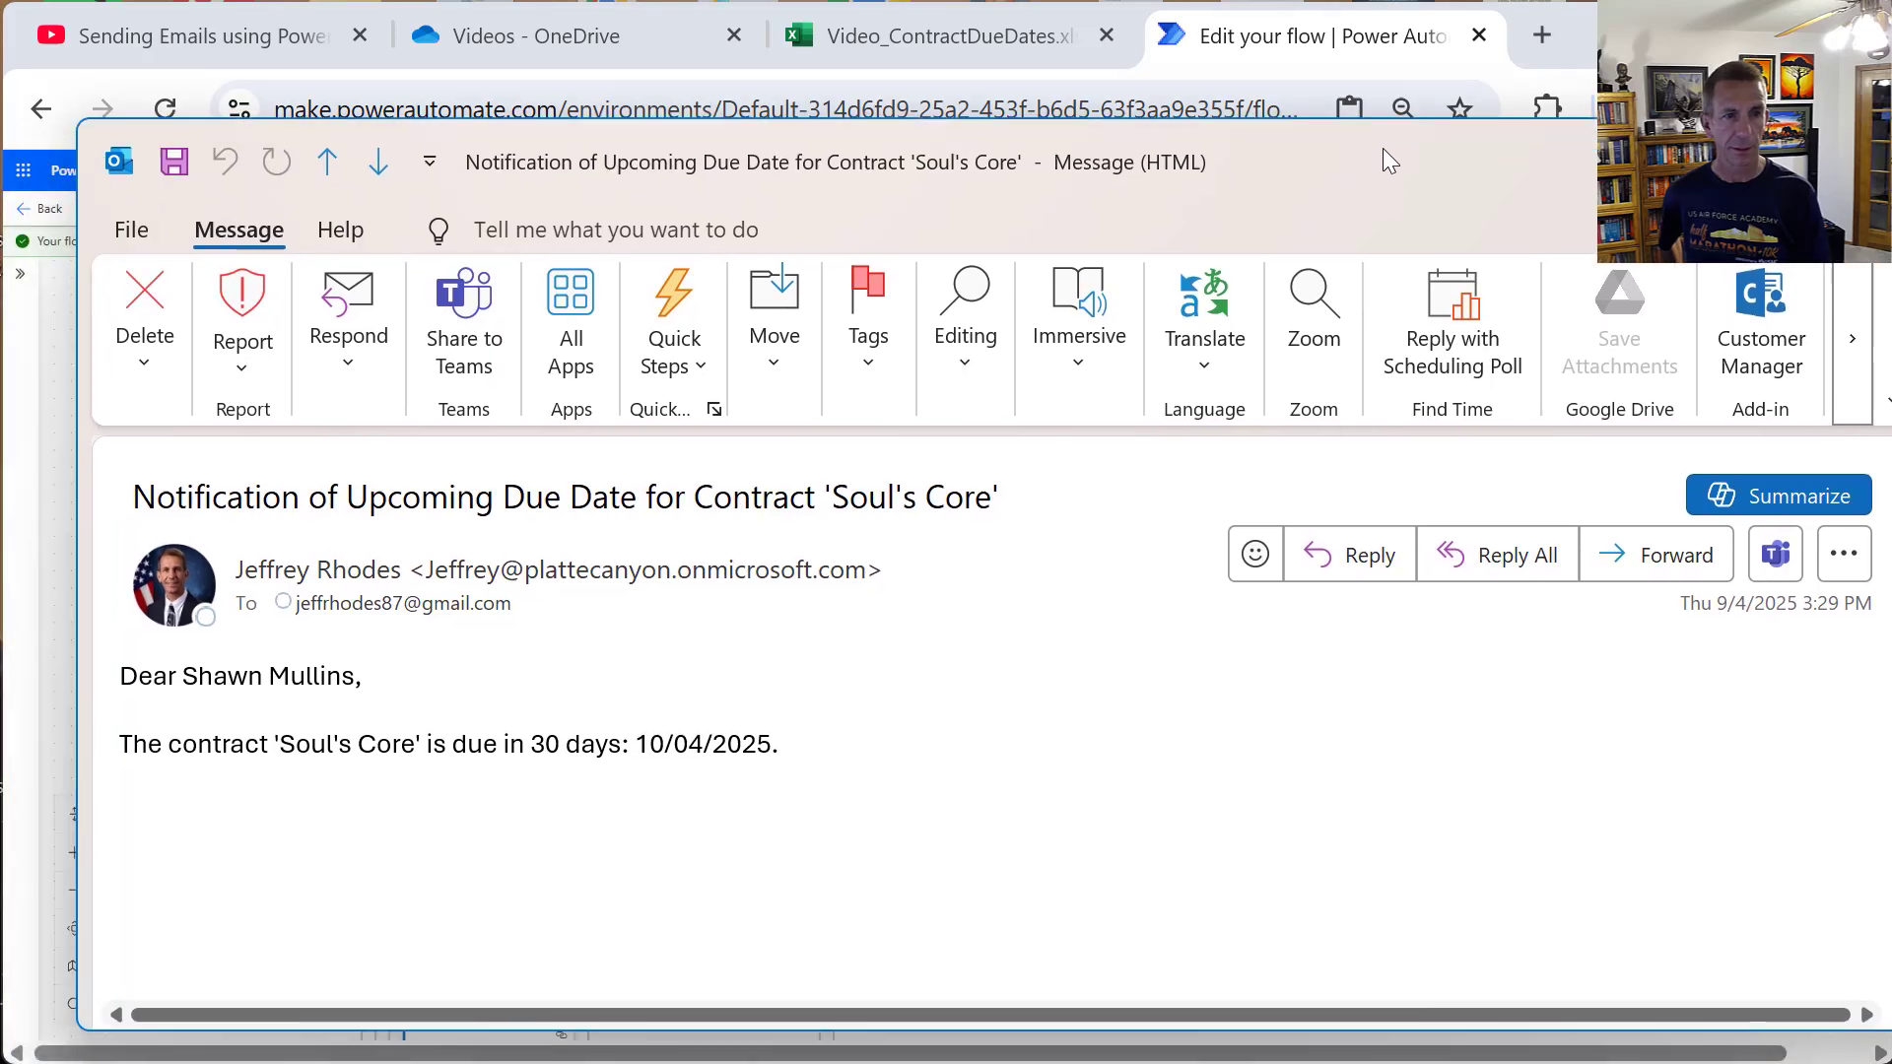
left_click_drag(1393, 115, 1368, 122)
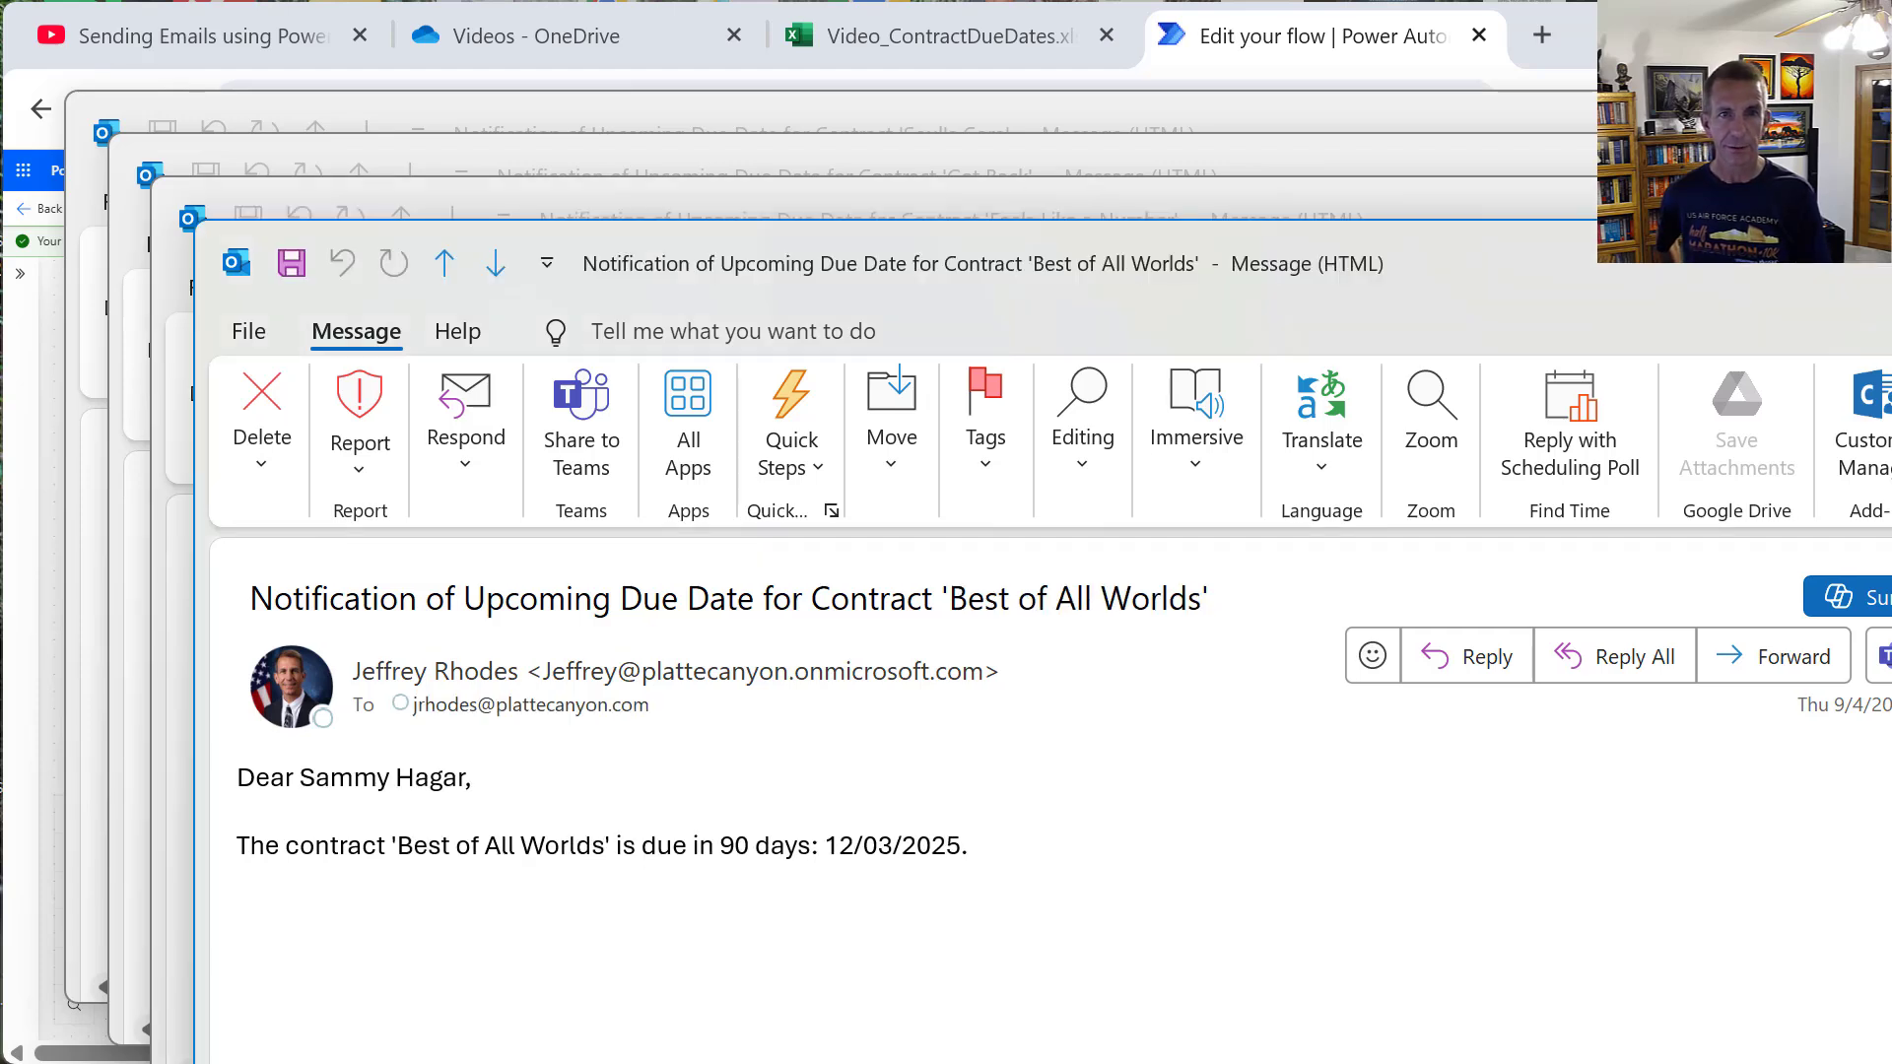
left_click(962, 36)
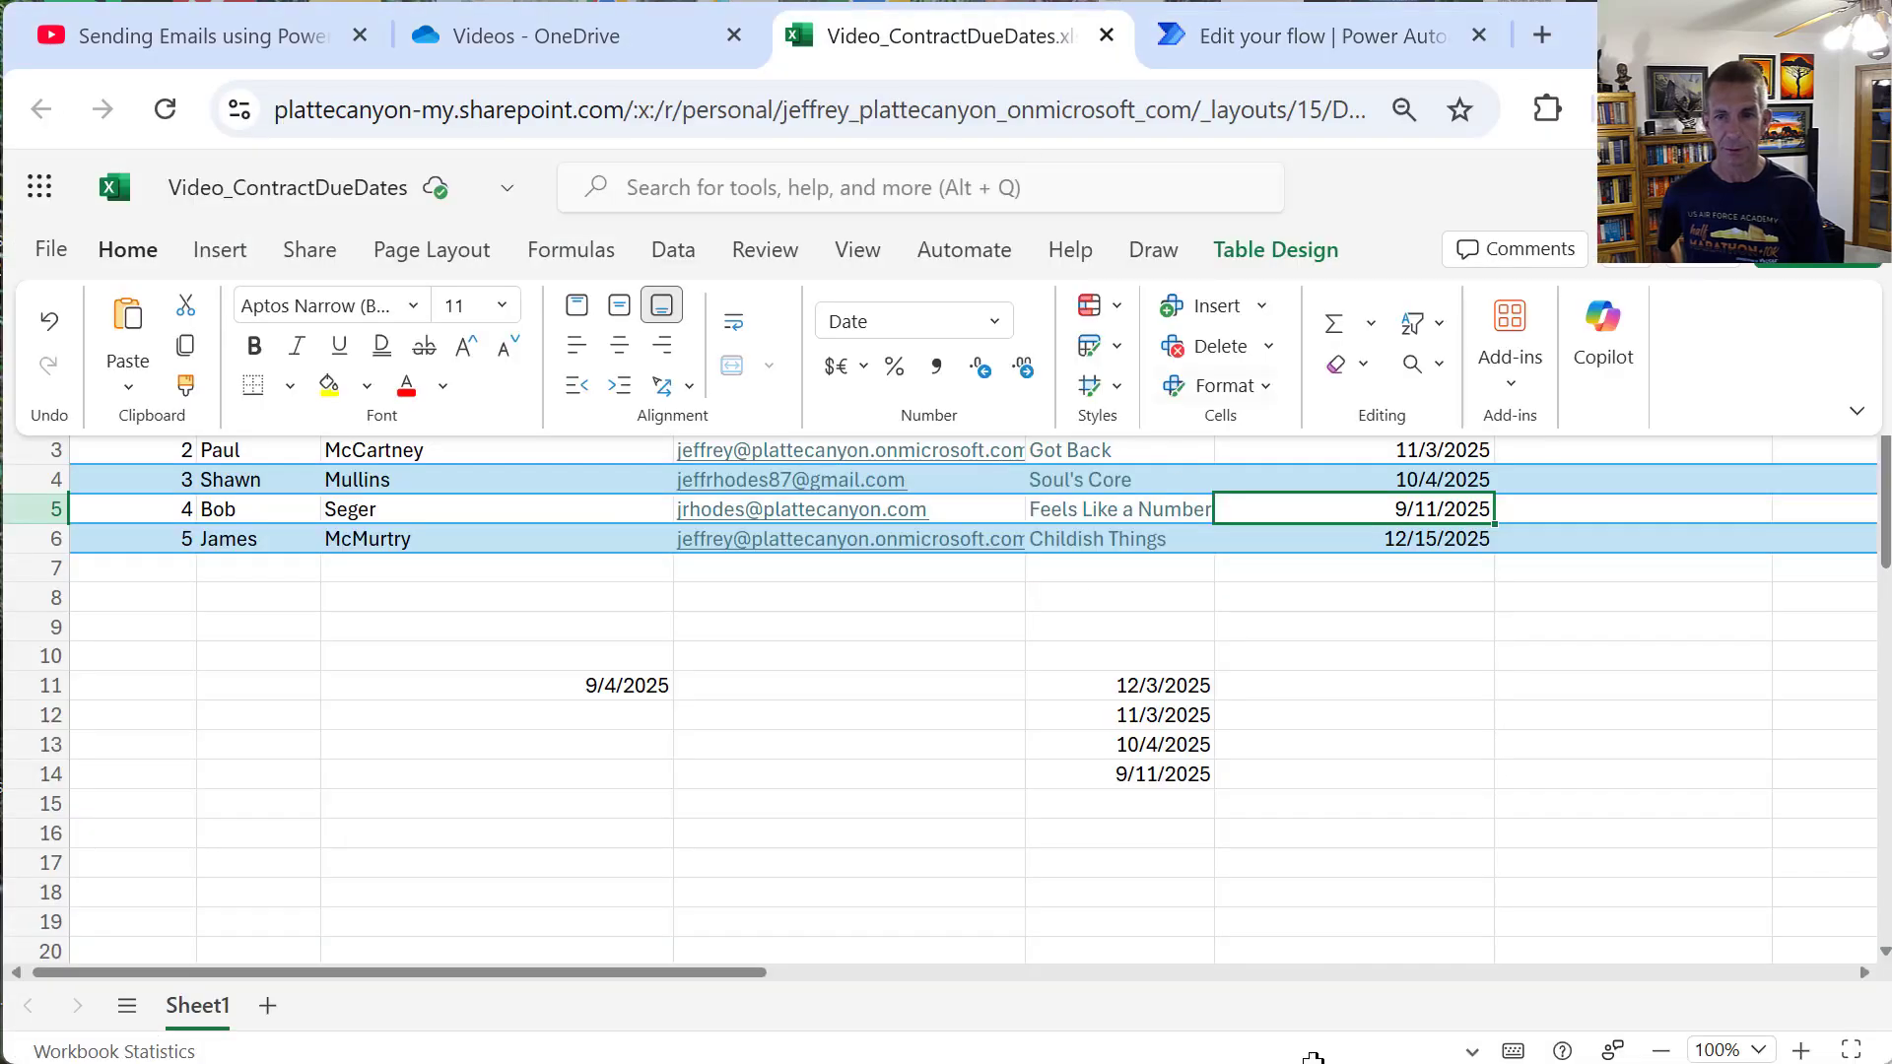
left_click_drag(654, 977, 990, 1013)
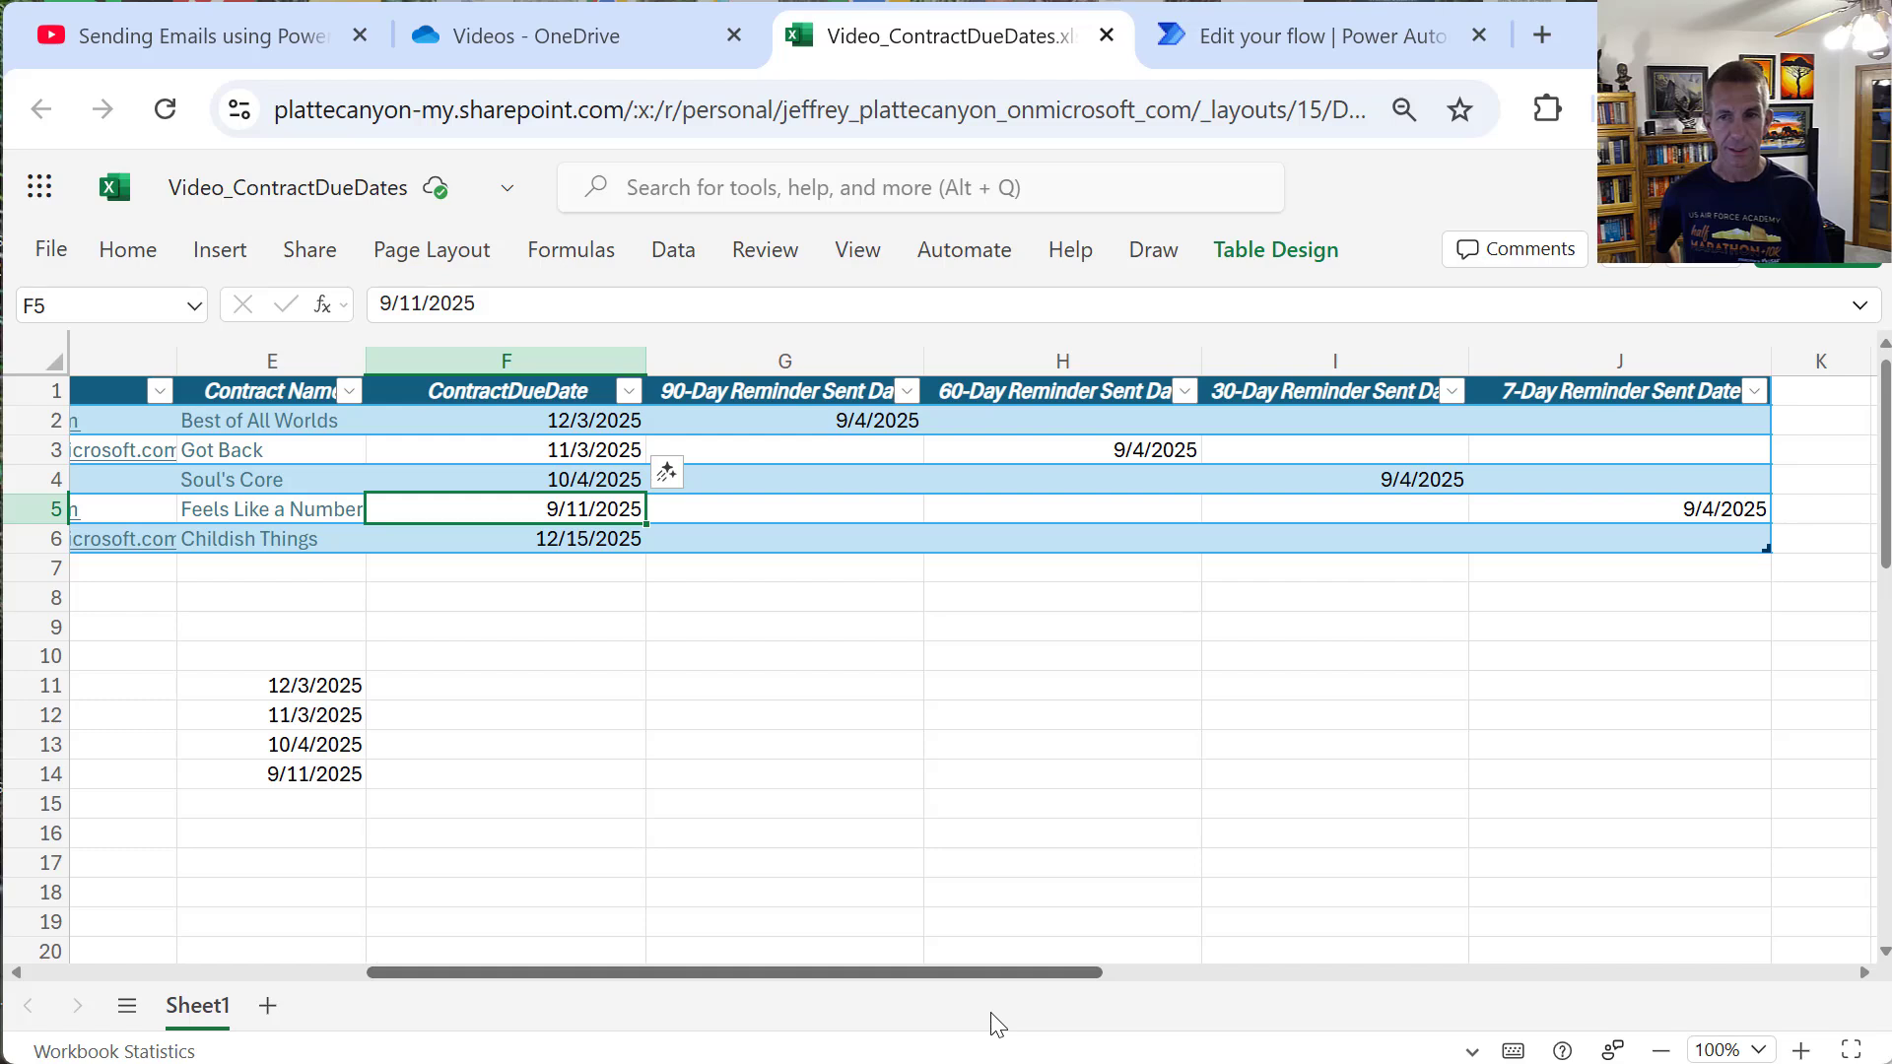